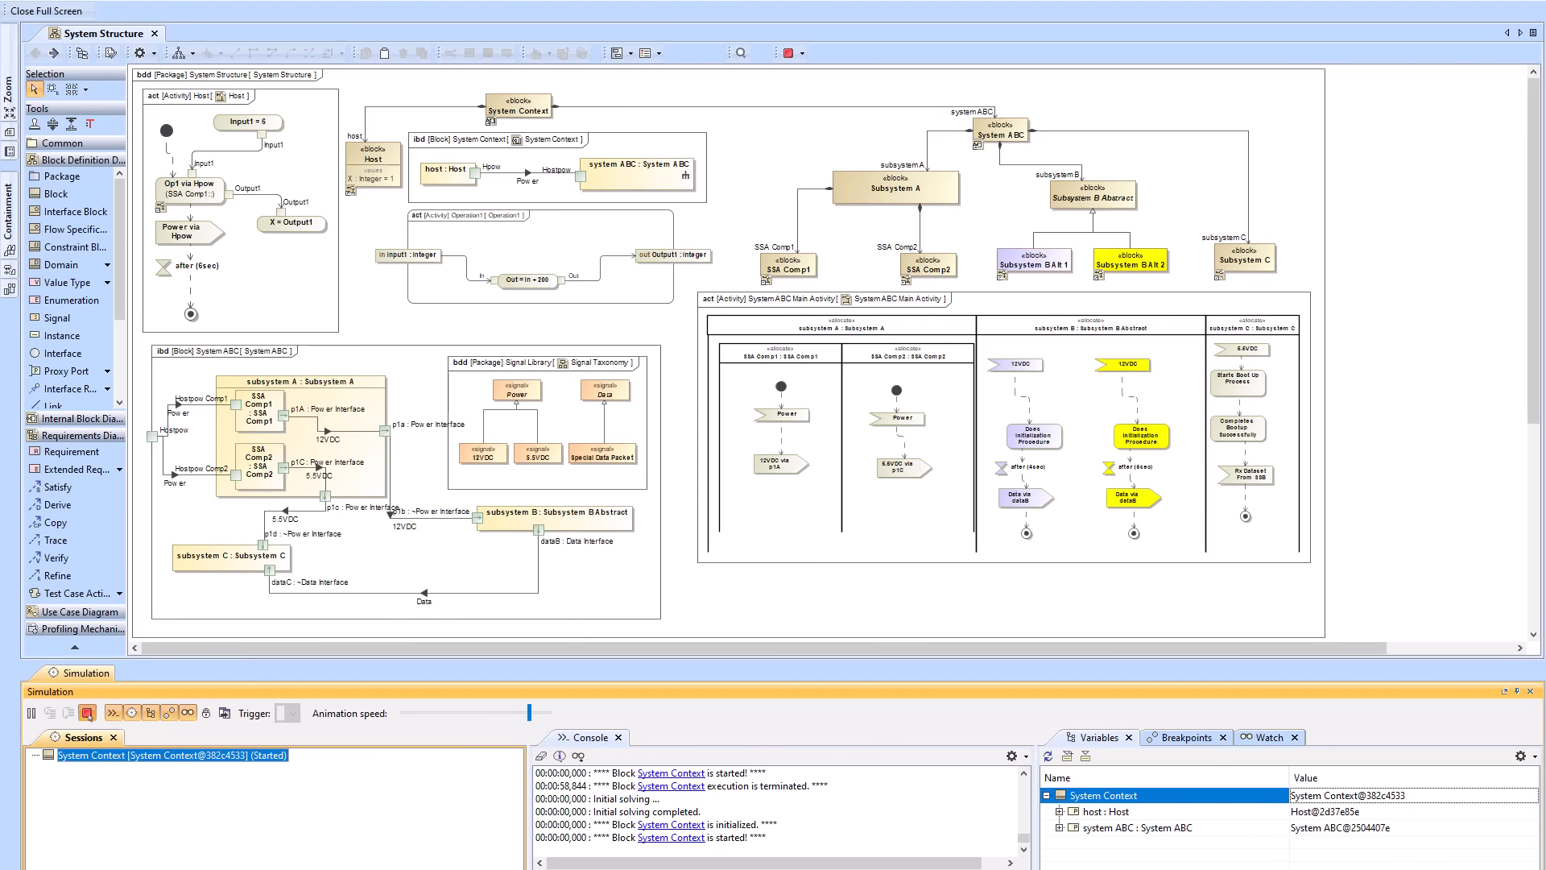
- Terminate the running System Context simulation session
{"action": "left_click", "coordinate": [87, 712]}
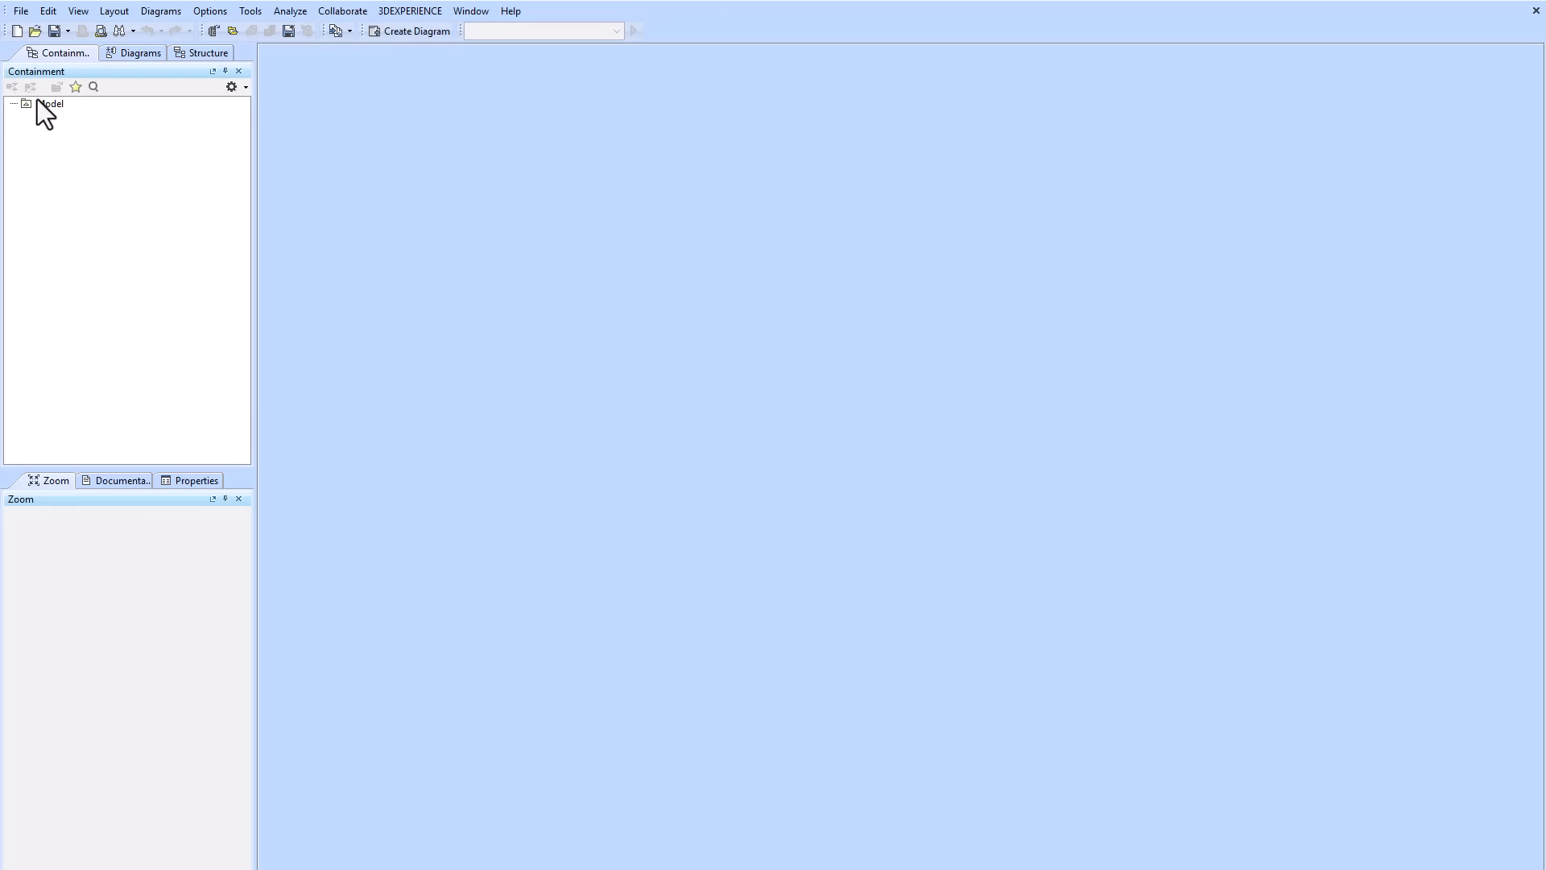
- Create a package named System Structure under the Model root
{"action": "key", "text": "ctrl+shift+e"}
{"action": "left_click", "coordinate": [113, 161]}
{"action": "type", "text": "S"}
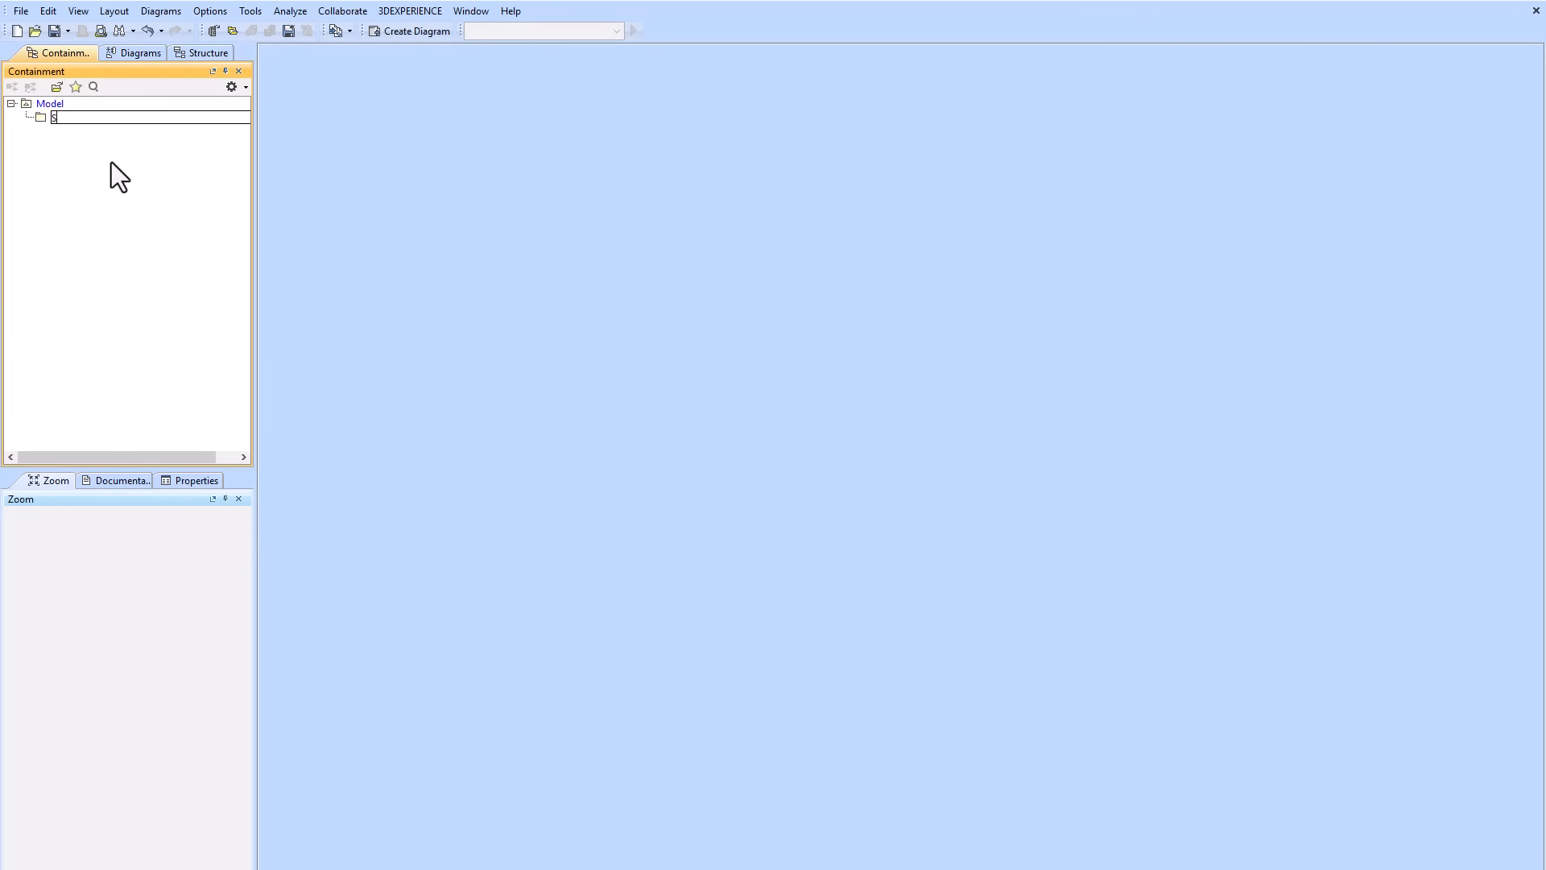
{"action": "type", "text": "ystem Structure"}
{"action": "key", "text": "Return"}
- Create a block definition diagram in the System Structure package, keeping the default name
{"action": "right_click", "coordinate": [98, 119]}
{"action": "left_click", "coordinate": [175, 147]}
{"action": "type", "text": "bdd"}
{"action": "left_click", "coordinate": [192, 177]}
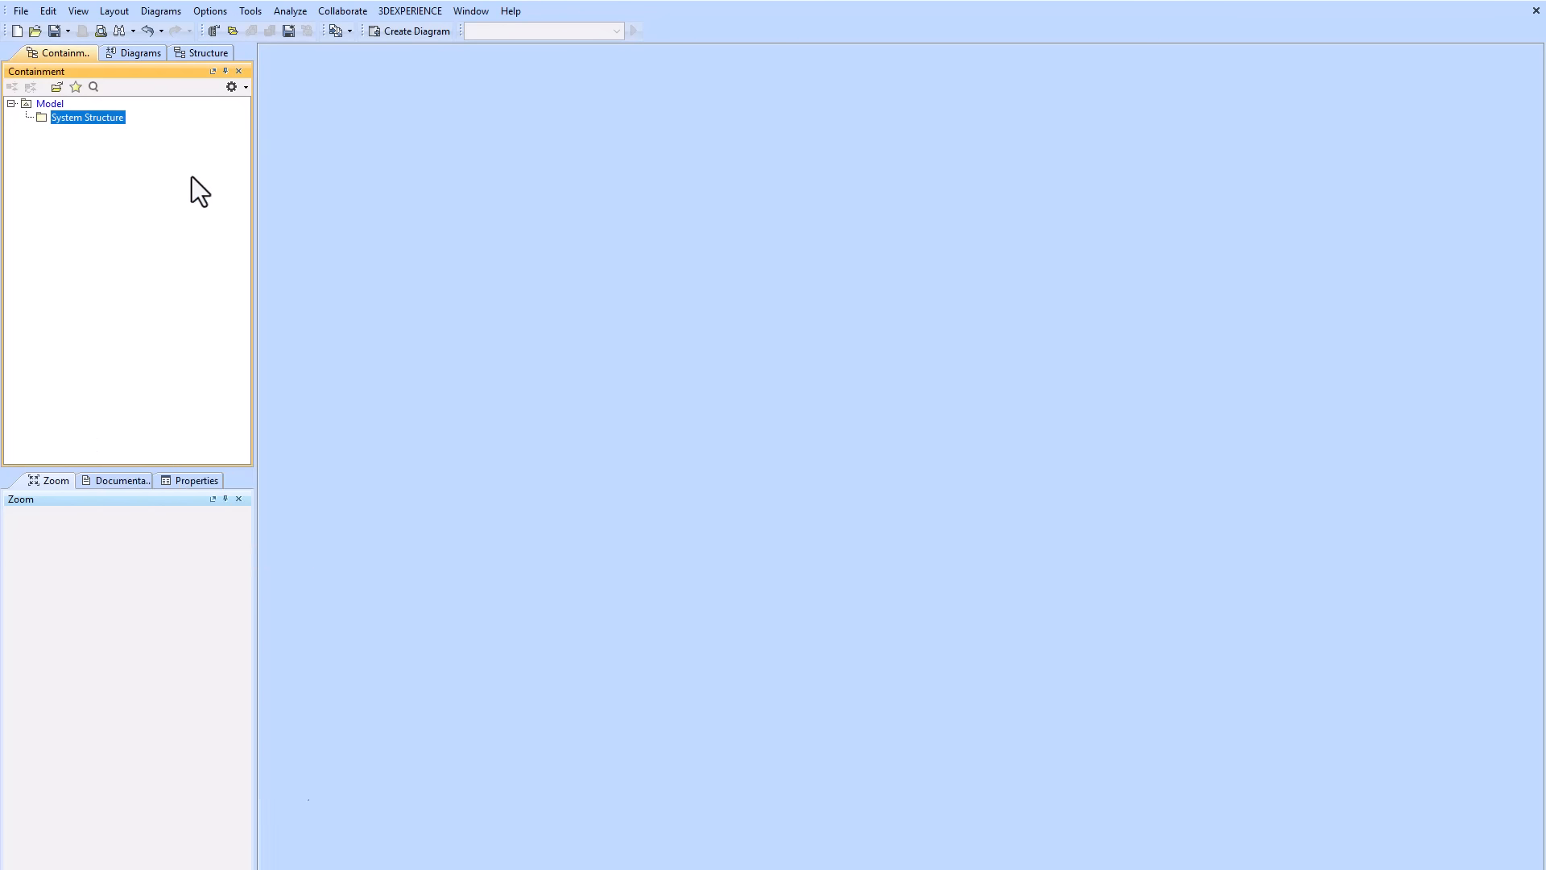
- Add a block named System ABC near the top of the block definition diagram
{"action": "left_click", "coordinate": [299, 215]}
{"action": "left_click", "coordinate": [650, 158]}
{"action": "type", "text": "System ABC"}
{"action": "key", "text": "Return"}
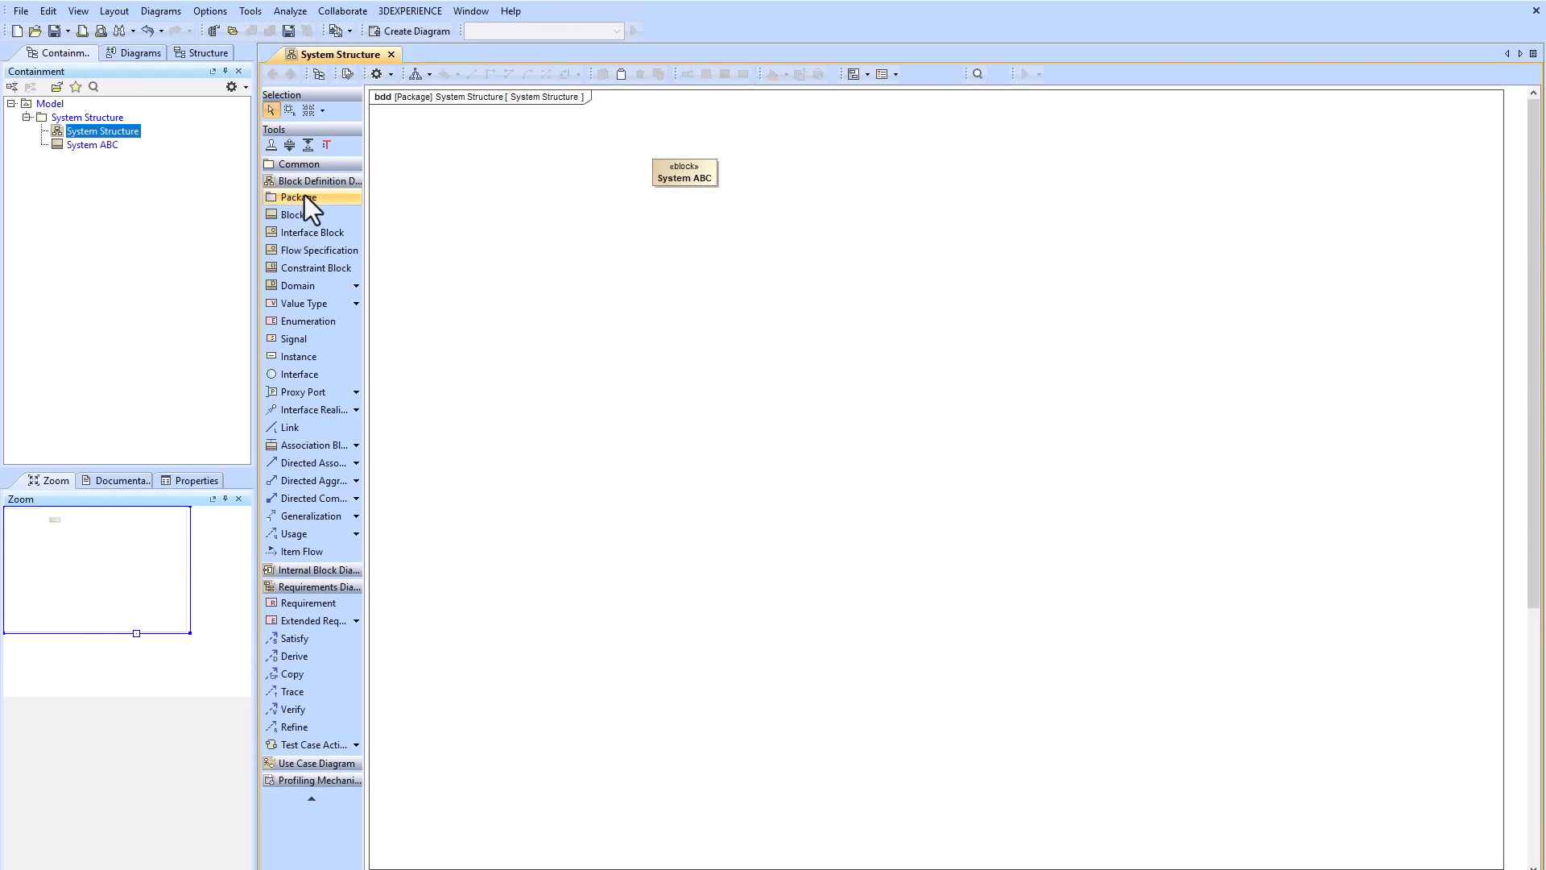
- Add a block named Subsystem A below System ABC and copy its name for reuse
{"action": "left_click", "coordinate": [293, 214]}
{"action": "left_click", "coordinate": [554, 219]}
{"action": "type", "text": "Subsystem"}
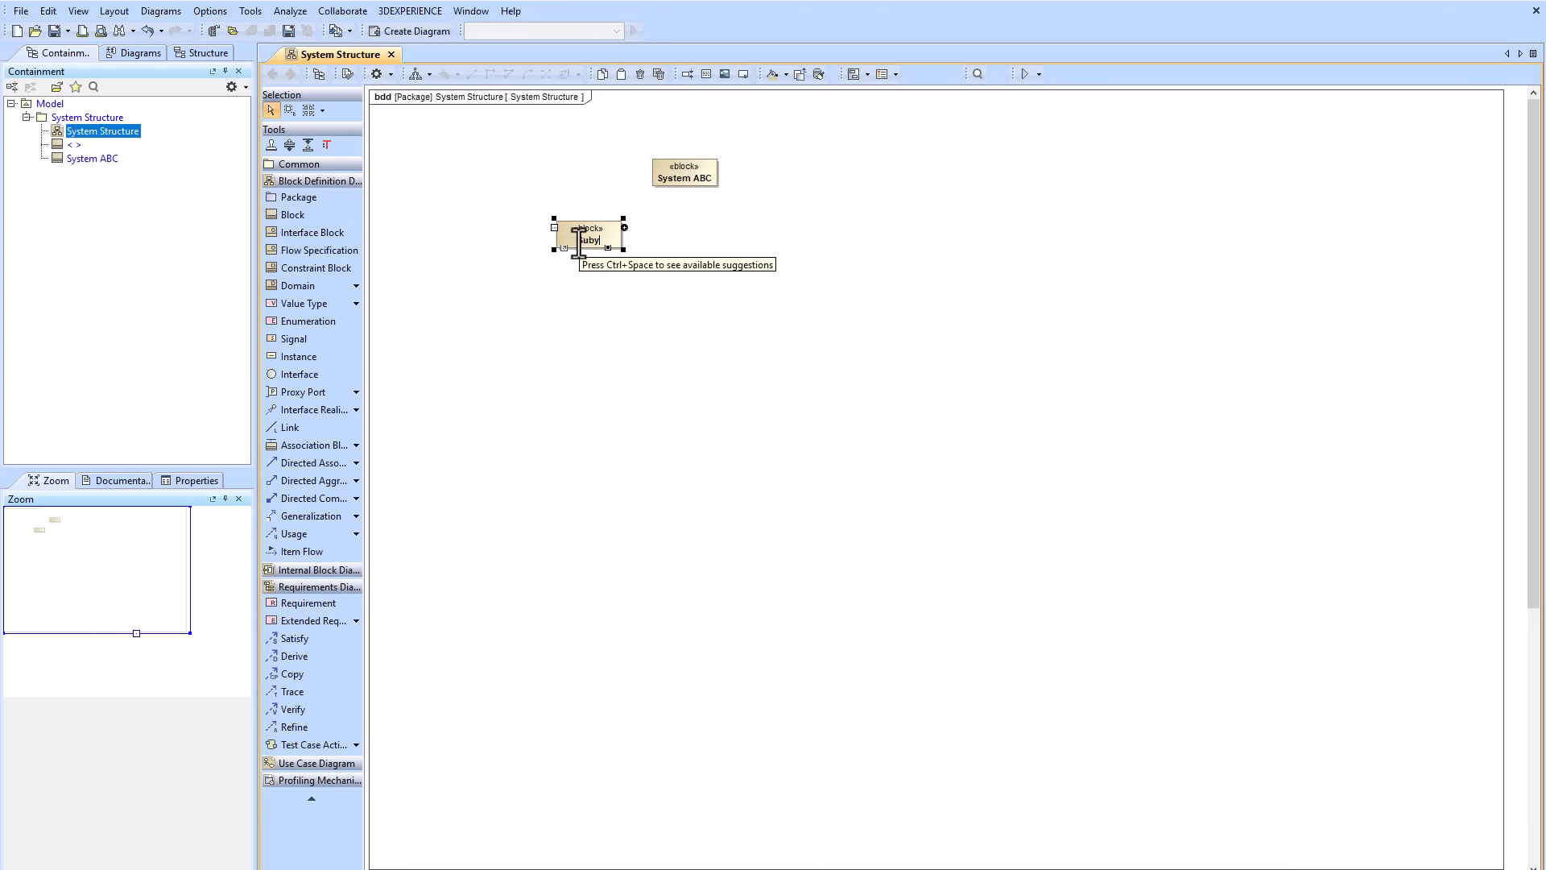
{"action": "type", "text": "m A"}
{"action": "triple_click", "coordinate": [579, 243]}
{"action": "key", "text": "ctrl+c"}
{"action": "left_click", "coordinate": [594, 294]}
- Add a block named Subsystem B beside Subsystem A, reusing the copied name
{"action": "left_click", "coordinate": [292, 215]}
{"action": "left_click", "coordinate": [656, 220]}
{"action": "key", "text": "ctrl+v"}
{"action": "key", "text": "BackSpace"}
{"action": "type", "text": "B"}
{"action": "left_click", "coordinate": [499, 292]}
- Add a block named Subsystem C beside Subsystem B, reusing the copied name
{"action": "left_click", "coordinate": [293, 215]}
{"action": "left_click", "coordinate": [758, 220]}
{"action": "key", "text": "ctrl+v"}
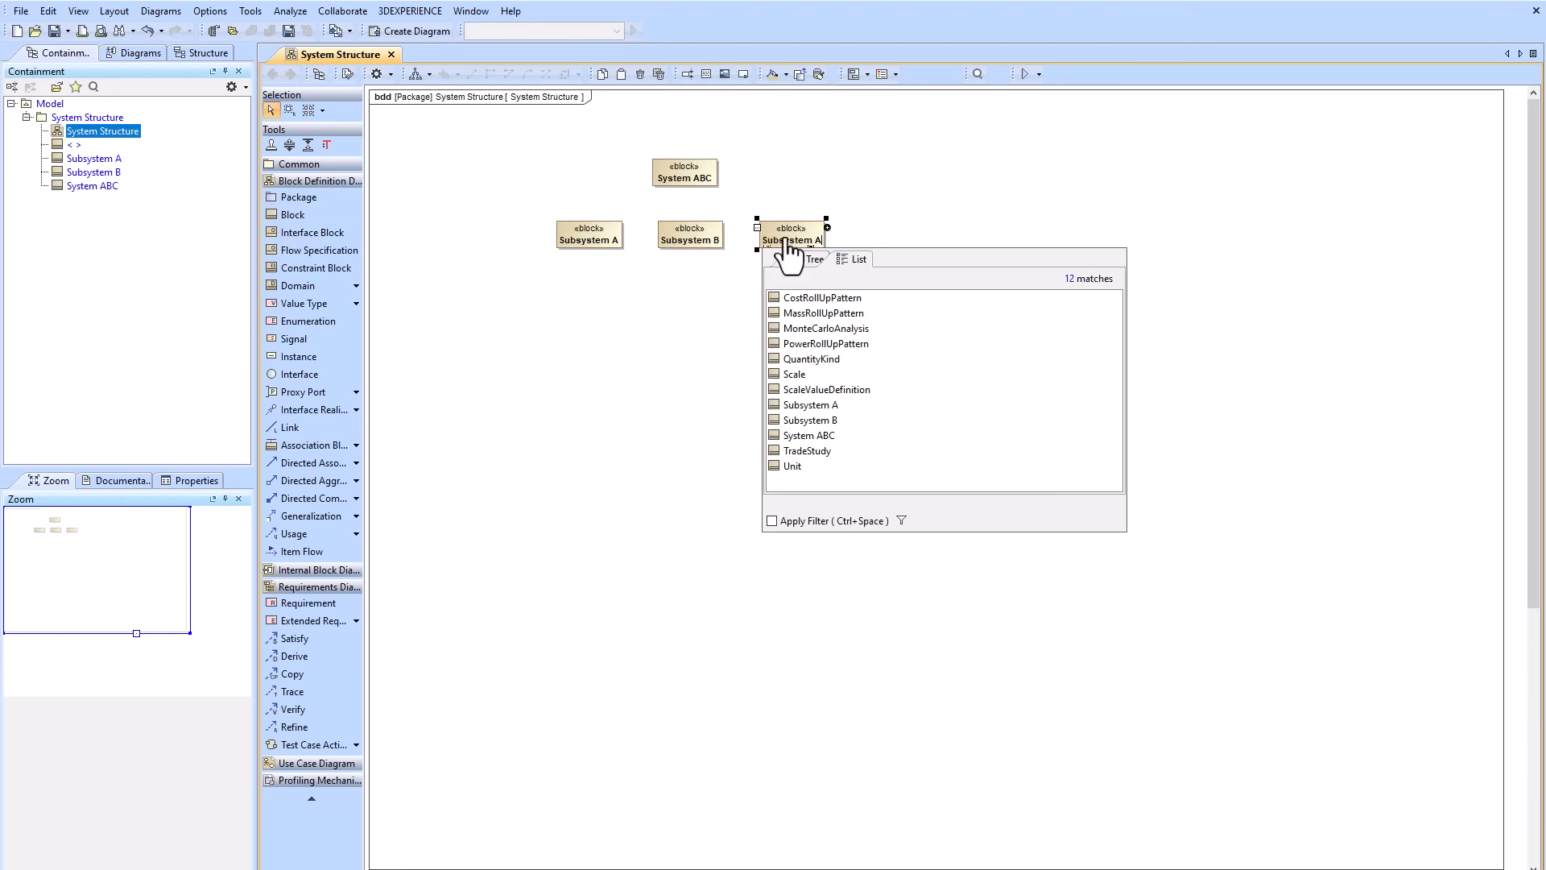
{"action": "key", "text": "BackSpace"}
{"action": "type", "text": "C"}
{"action": "left_click", "coordinate": [644, 290]}
- Add a block named SSA Comp1 below and to the left of Subsystem A
{"action": "left_click", "coordinate": [292, 215]}
{"action": "left_click", "coordinate": [475, 308]}
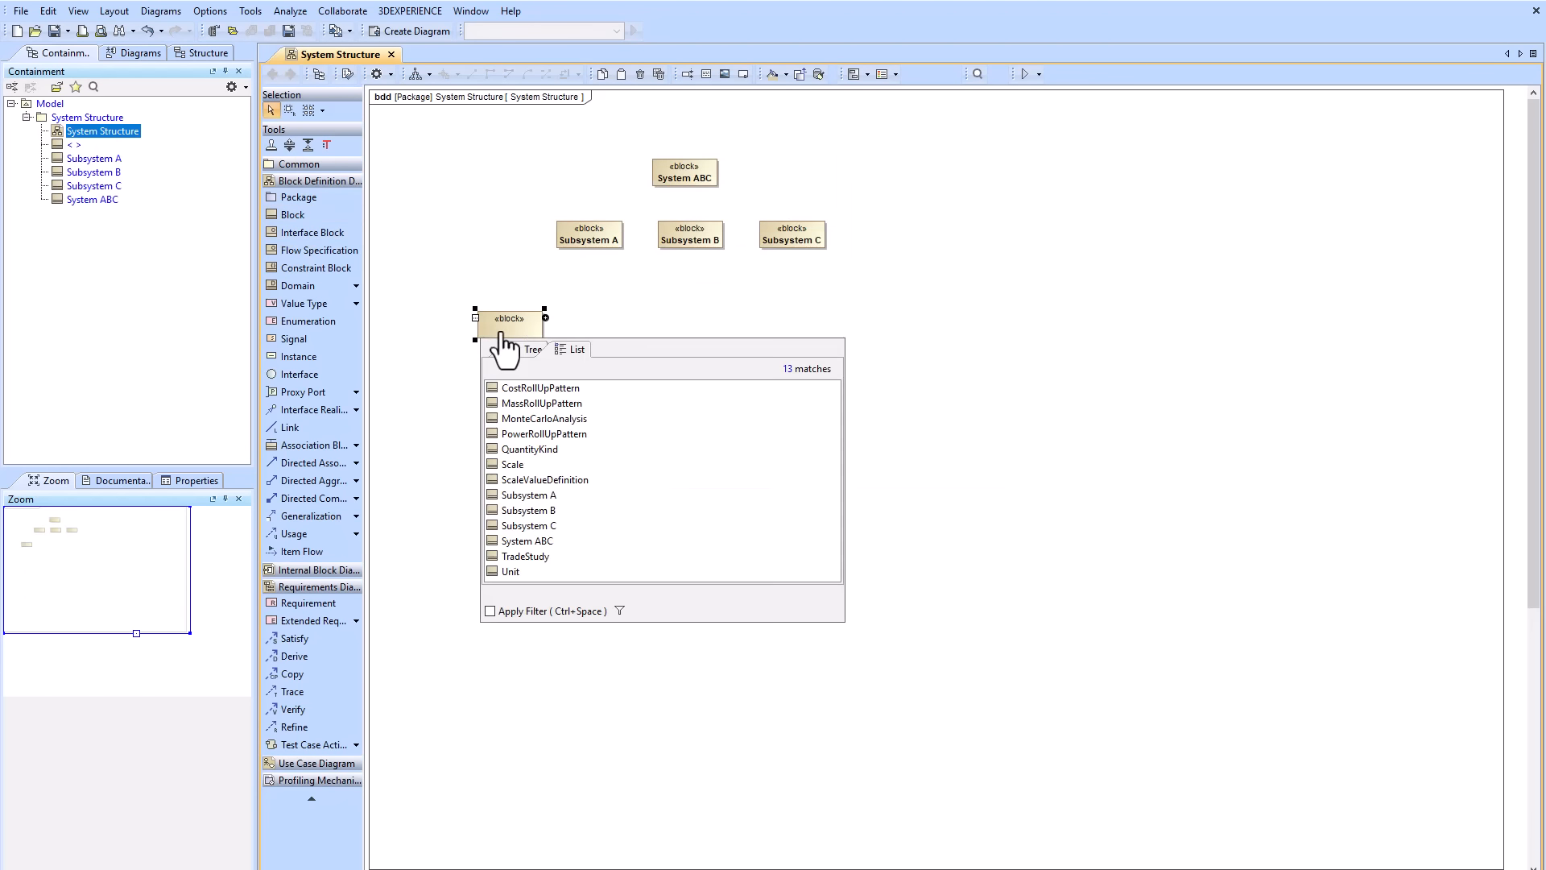
{"action": "type", "text": "SSA Comp1"}
{"action": "key", "text": "Return"}
- Add a block named SSA Comp2 and space it out to the right of SSA Comp1
{"action": "left_click", "coordinate": [293, 215]}
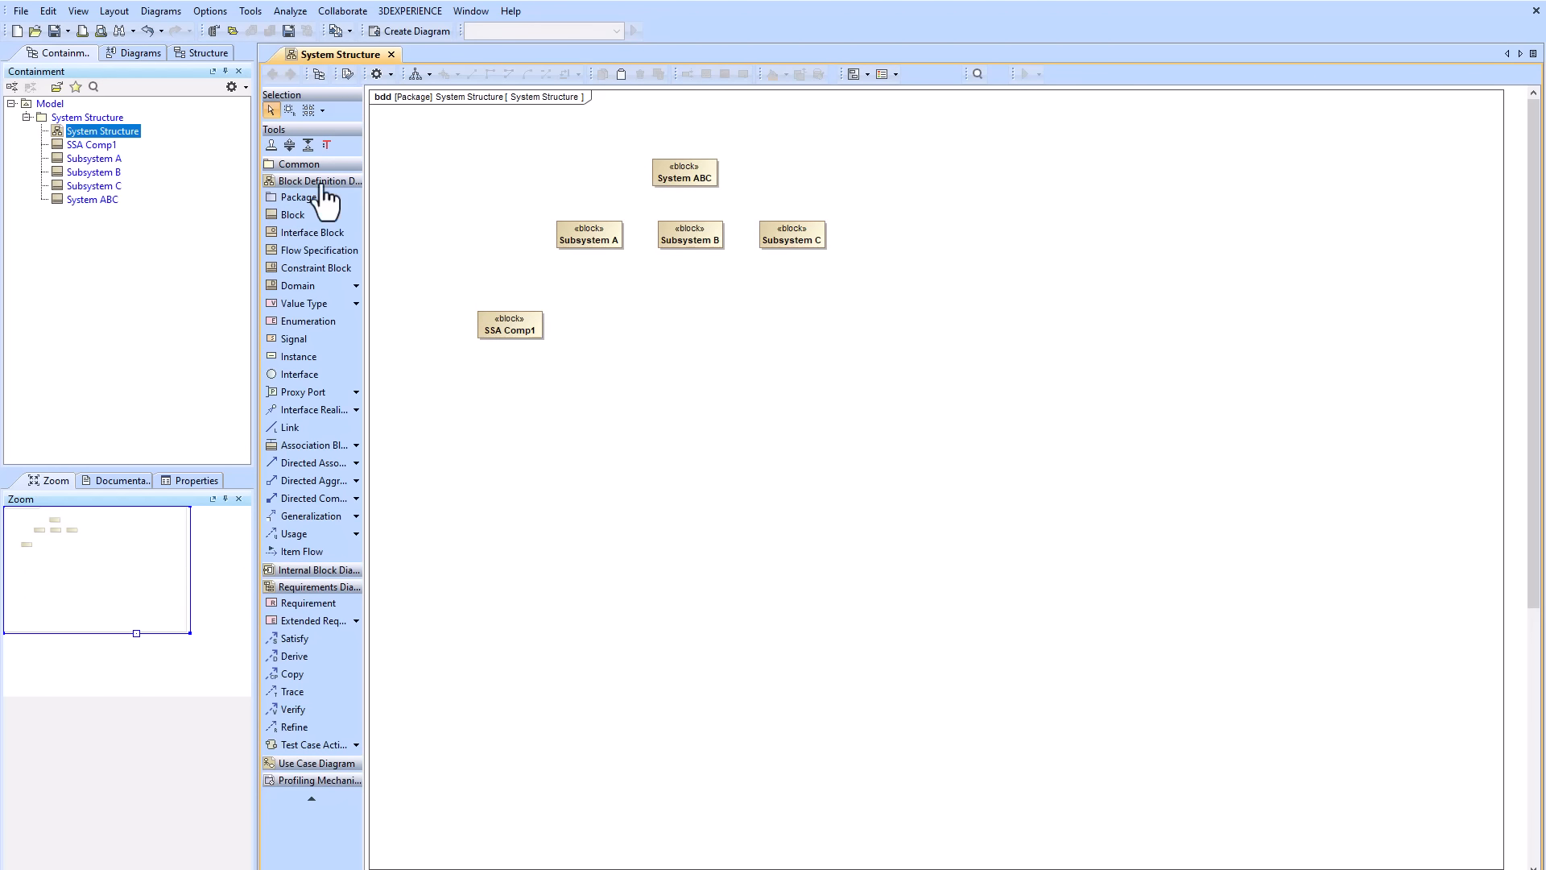
{"action": "left_click", "coordinate": [559, 308]}
{"action": "type", "text": "SSA Comp2"}
{"action": "left_click", "coordinate": [523, 367]}
{"action": "left_click_drag", "start_coordinate": [576, 322], "coordinate": [598, 322]}
- Draw directed compositions from System ABC to Subsystem A, Subsystem B and Subsystem C
{"action": "left_click", "coordinate": [694, 175]}
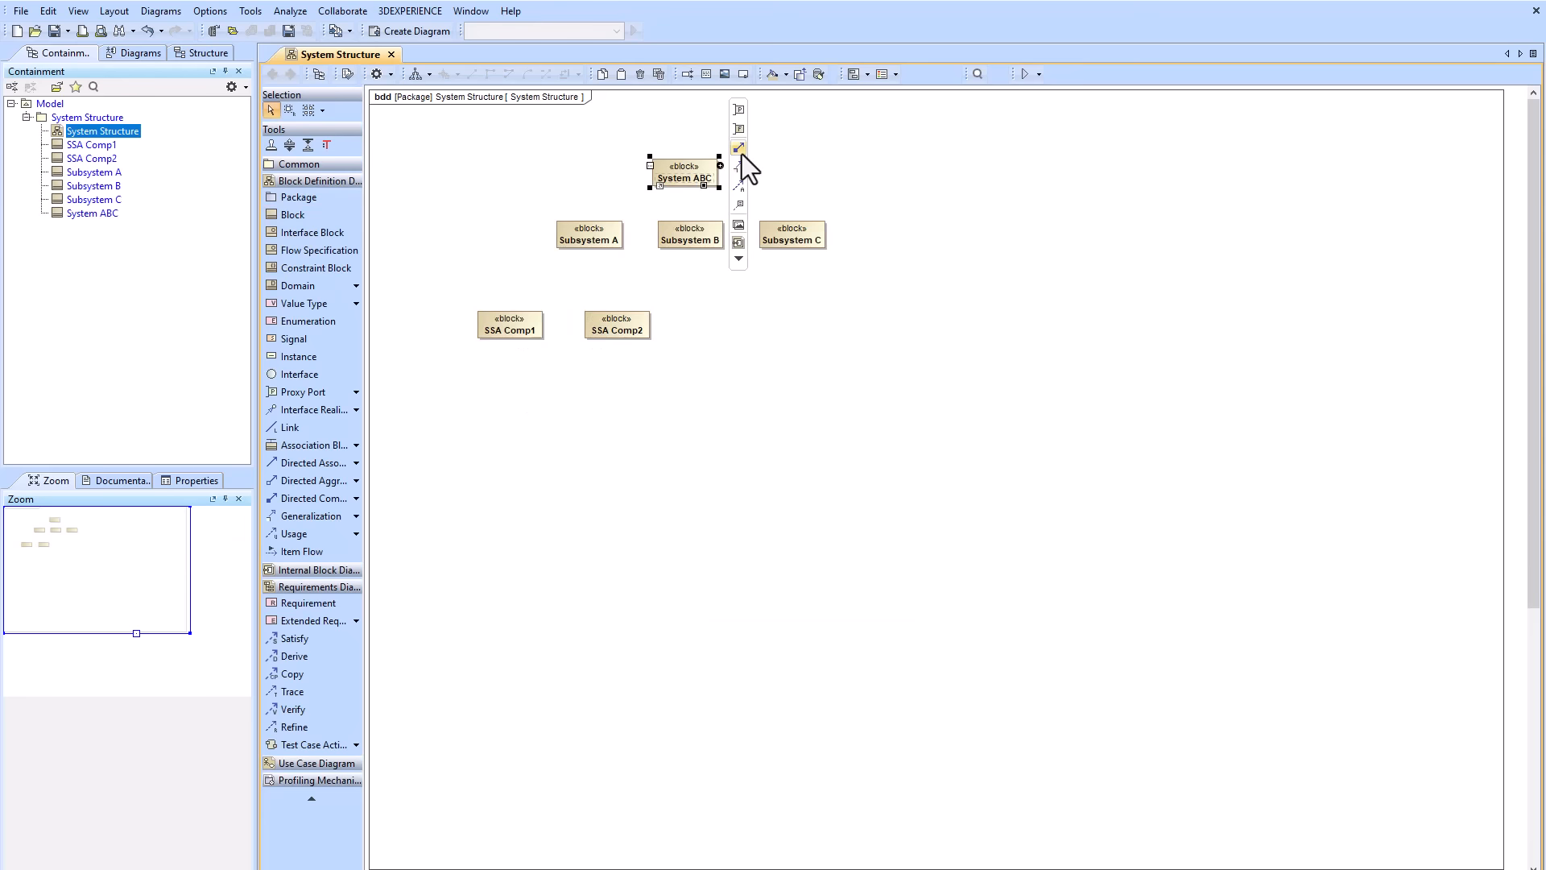
{"action": "left_click", "coordinate": [737, 148]}
{"action": "left_click", "coordinate": [599, 232]}
{"action": "left_click", "coordinate": [272, 146]}
{"action": "left_click", "coordinate": [697, 175]}
{"action": "left_click", "coordinate": [738, 147]}
{"action": "left_click", "coordinate": [695, 233]}
{"action": "left_click", "coordinate": [694, 174]}
{"action": "left_click", "coordinate": [798, 234]}
- Draw directed compositions from Subsystem A to SSA Comp1 and SSA Comp2, and move the whole hierarchy toward the diagram's upper-left corner
{"action": "left_click", "coordinate": [588, 236]}
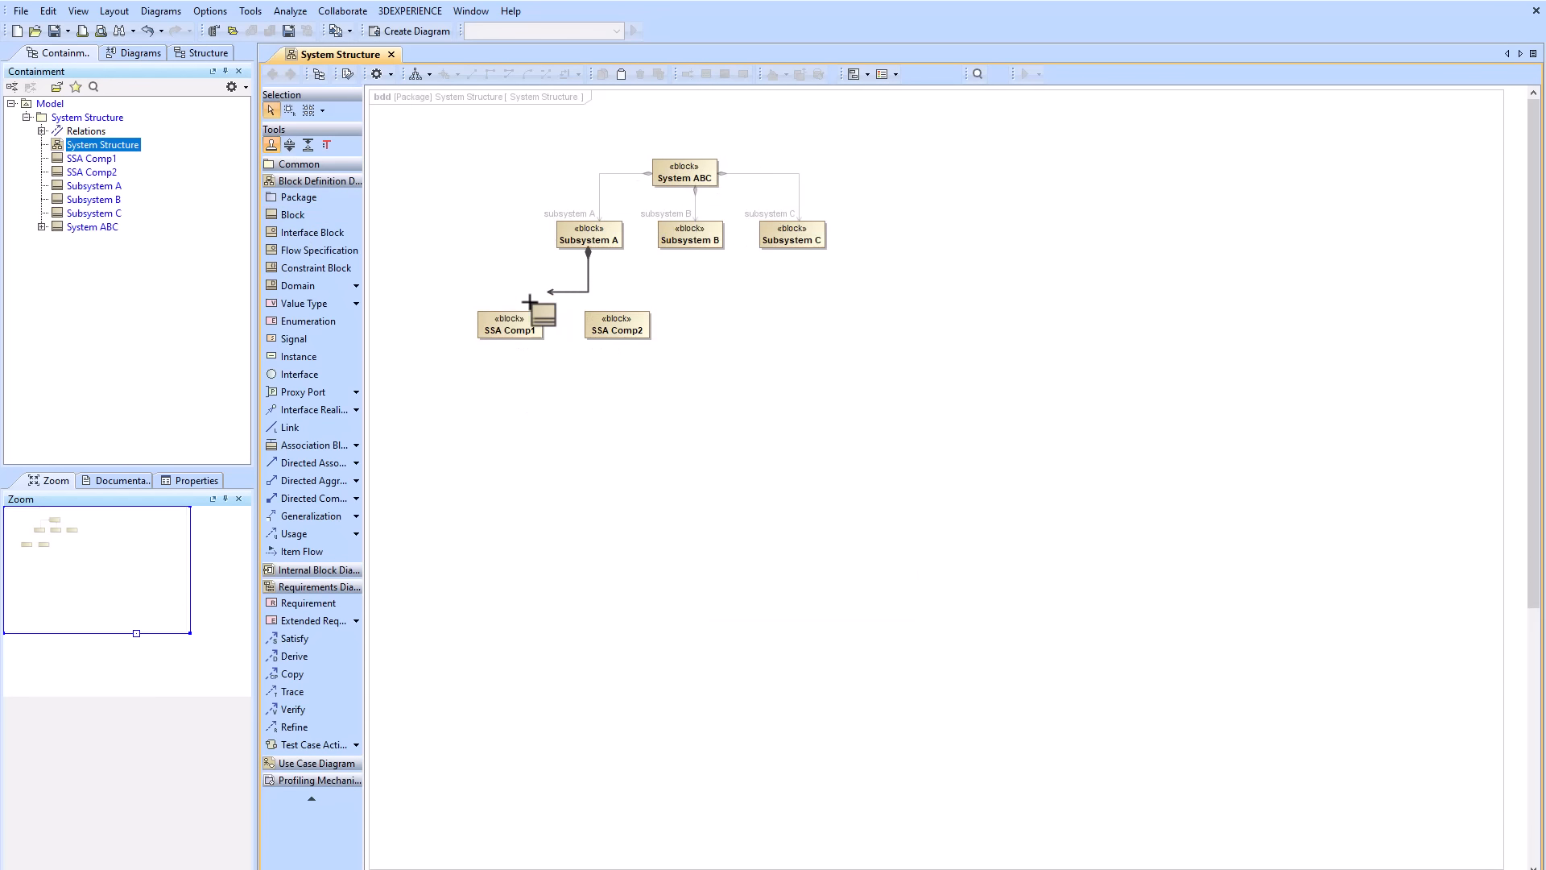
{"action": "left_click", "coordinate": [521, 322]}
{"action": "left_click", "coordinate": [622, 330]}
{"action": "key", "text": "ctrl+a"}
{"action": "key", "text": "ctrl+alt+l"}
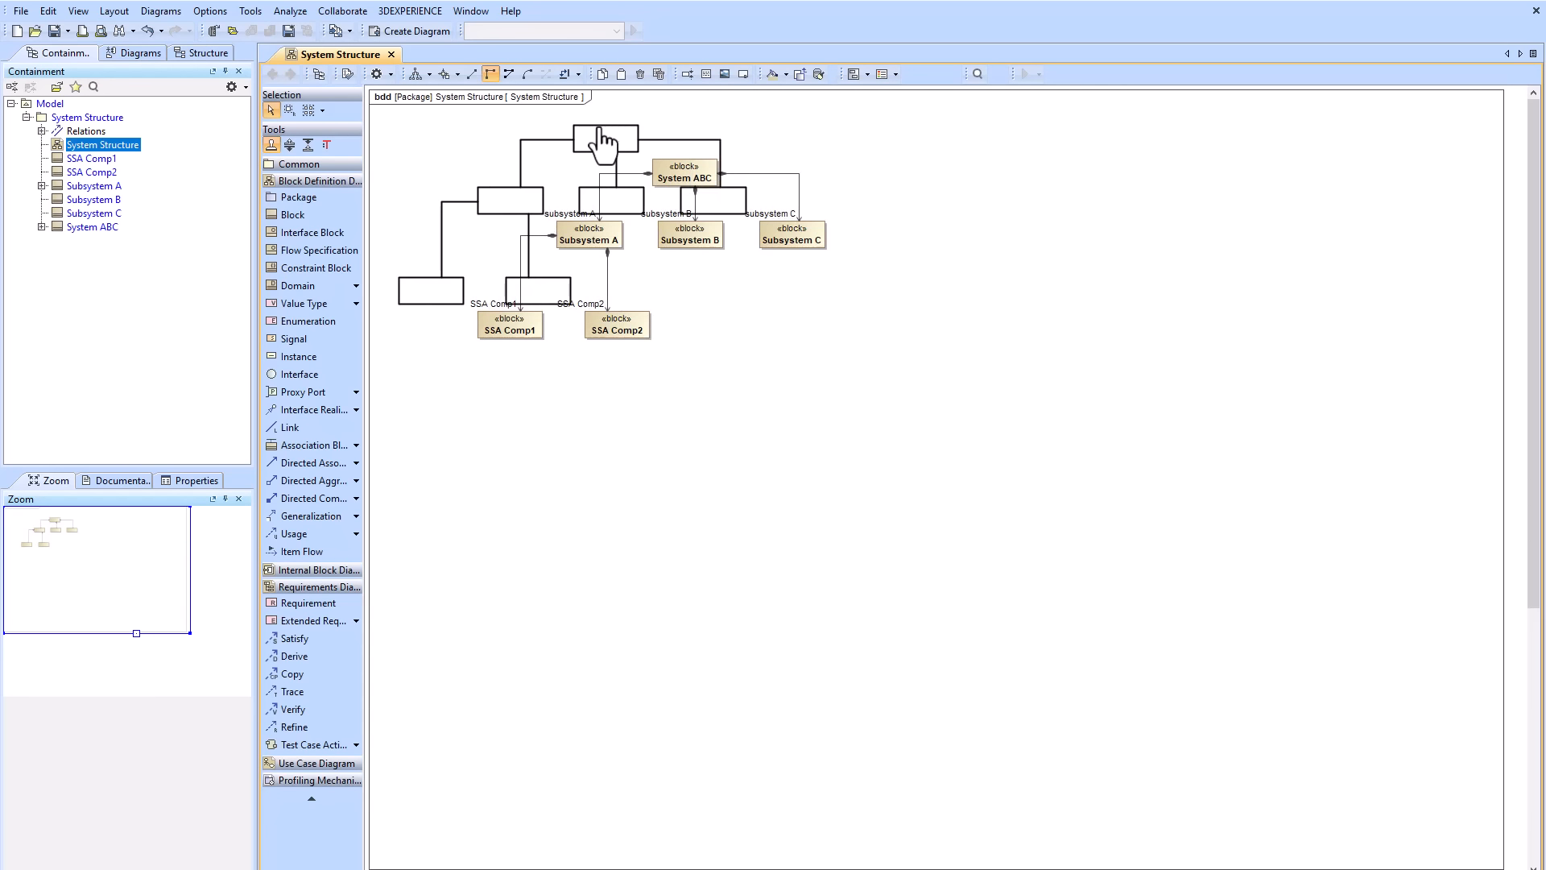
- Create an internal block diagram for System ABC displaying its subsystem parts and the nested SSA components, and shrink the frame around them
{"action": "right_click", "coordinate": [608, 134]}
{"action": "left_click", "coordinate": [697, 193]}
{"action": "type", "text": "ibd"}
{"action": "key", "text": "Return"}
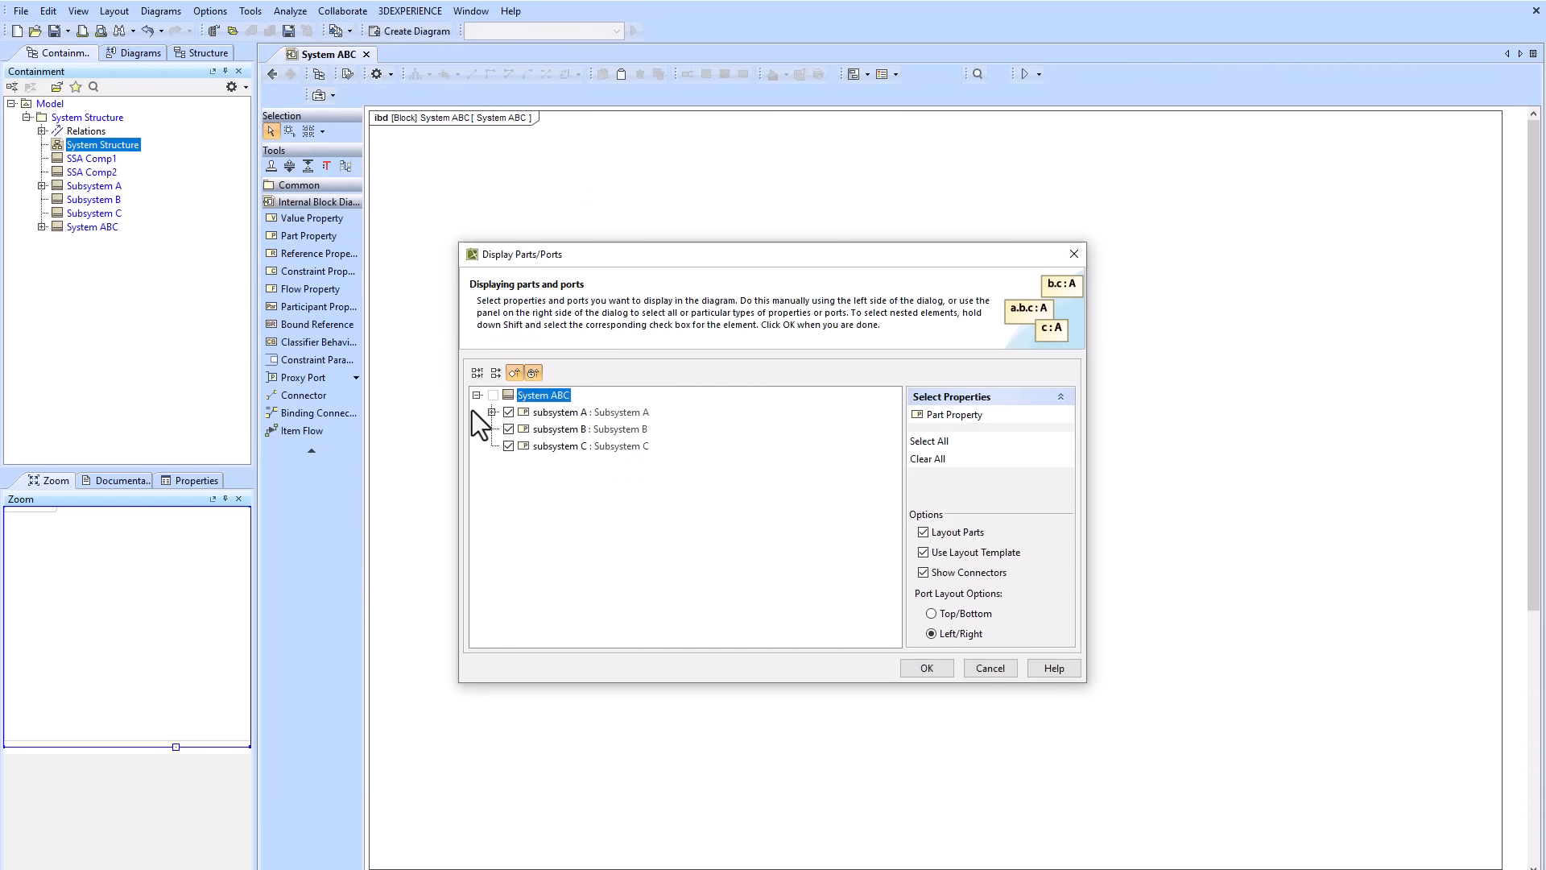
{"action": "left_click", "coordinate": [926, 669]}
{"action": "left_click", "coordinate": [1502, 868]}
{"action": "left_click_drag", "start_coordinate": [1502, 868], "coordinate": [589, 350]}
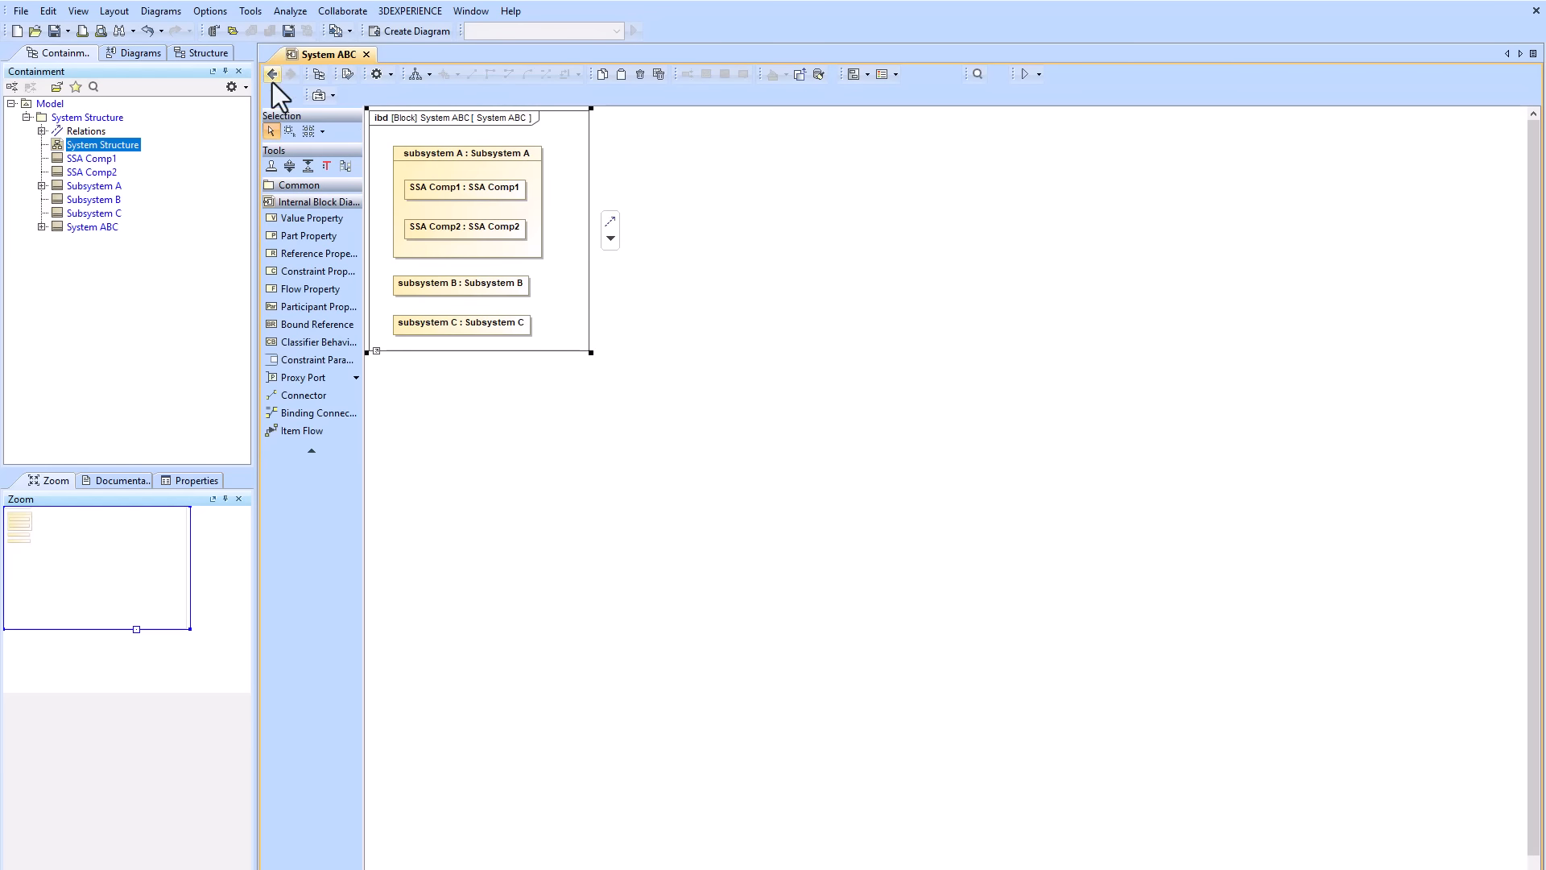
- Place the System ABC internal block diagram on the System Structure diagram, below the block hierarchy
{"action": "left_click", "coordinate": [318, 74]}
{"action": "left_click", "coordinate": [272, 74]}
{"action": "left_click_drag", "start_coordinate": [108, 240], "coordinate": [528, 355]}
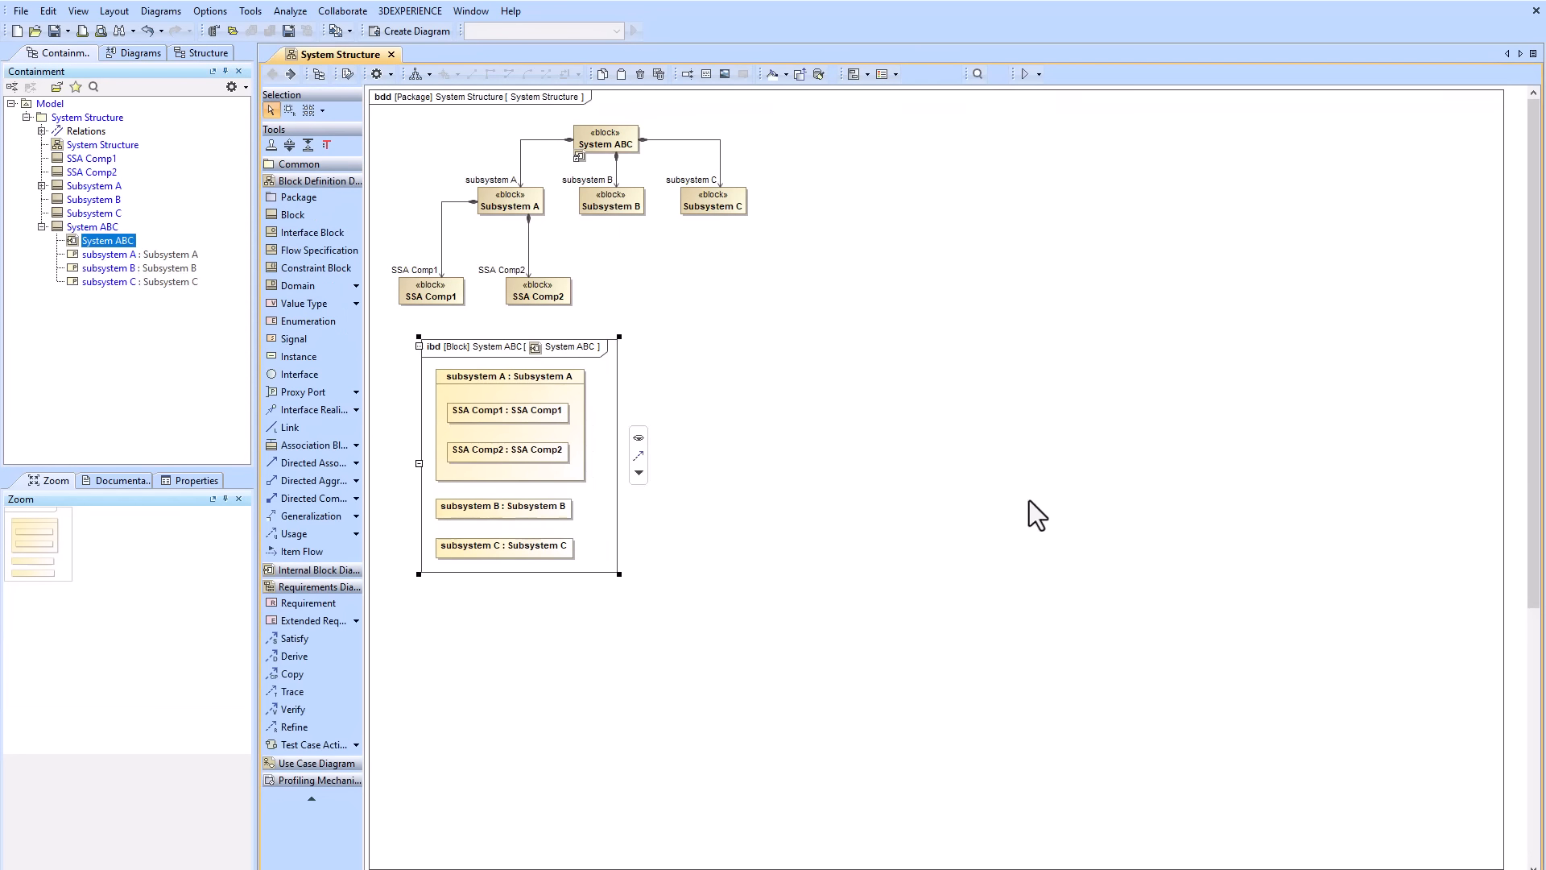
- Add a proxy port to each of the Subsystem A and Subsystem B blocks
{"action": "left_click", "coordinate": [519, 202]}
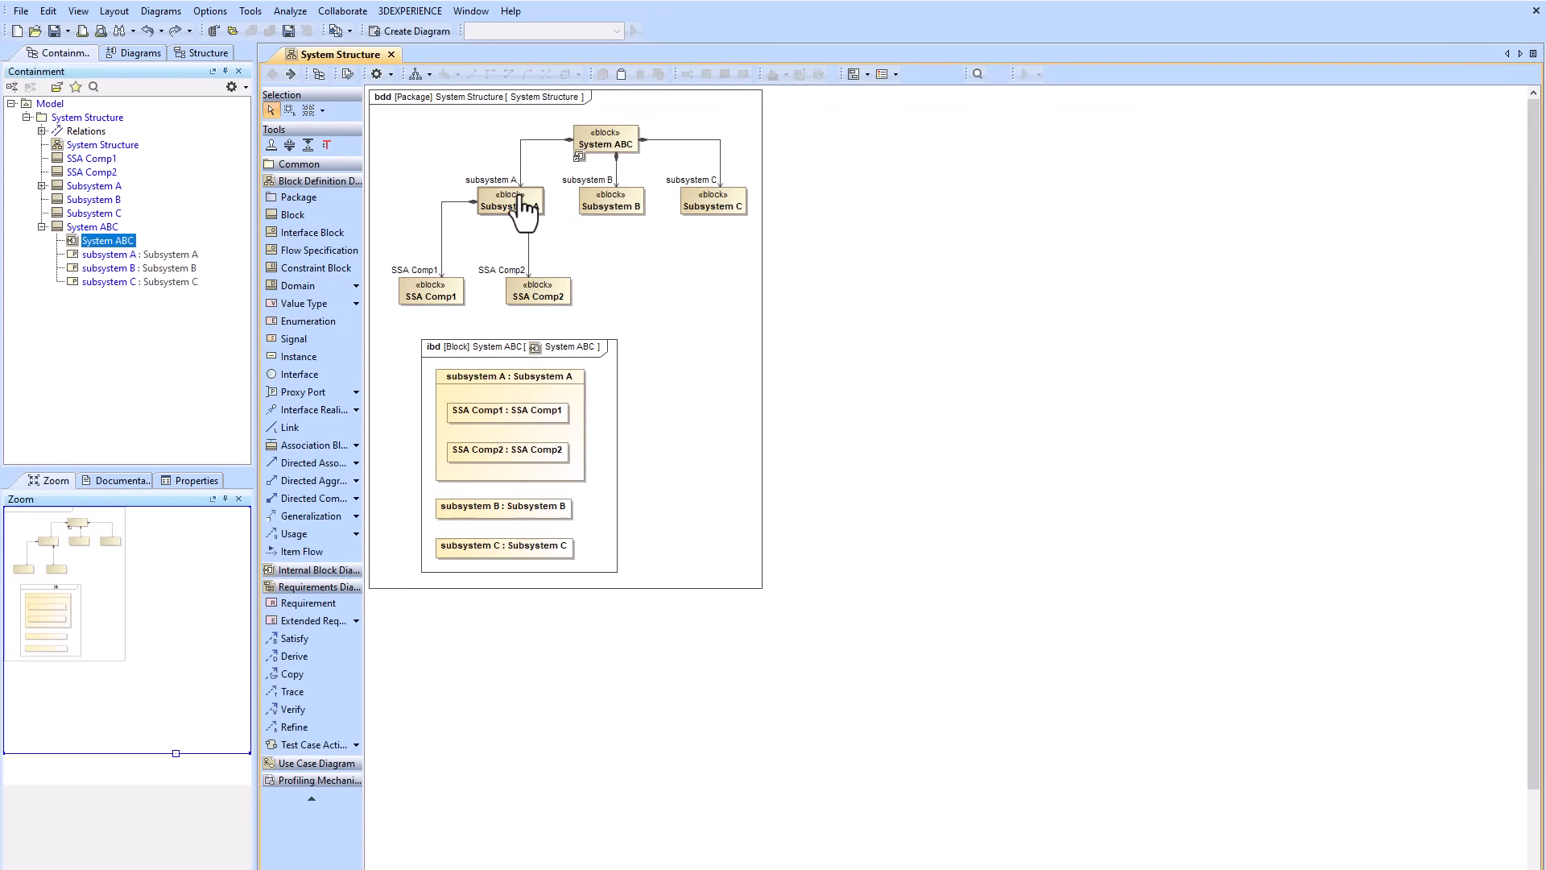
{"action": "left_click", "coordinate": [564, 117]}
{"action": "left_click", "coordinate": [631, 200]}
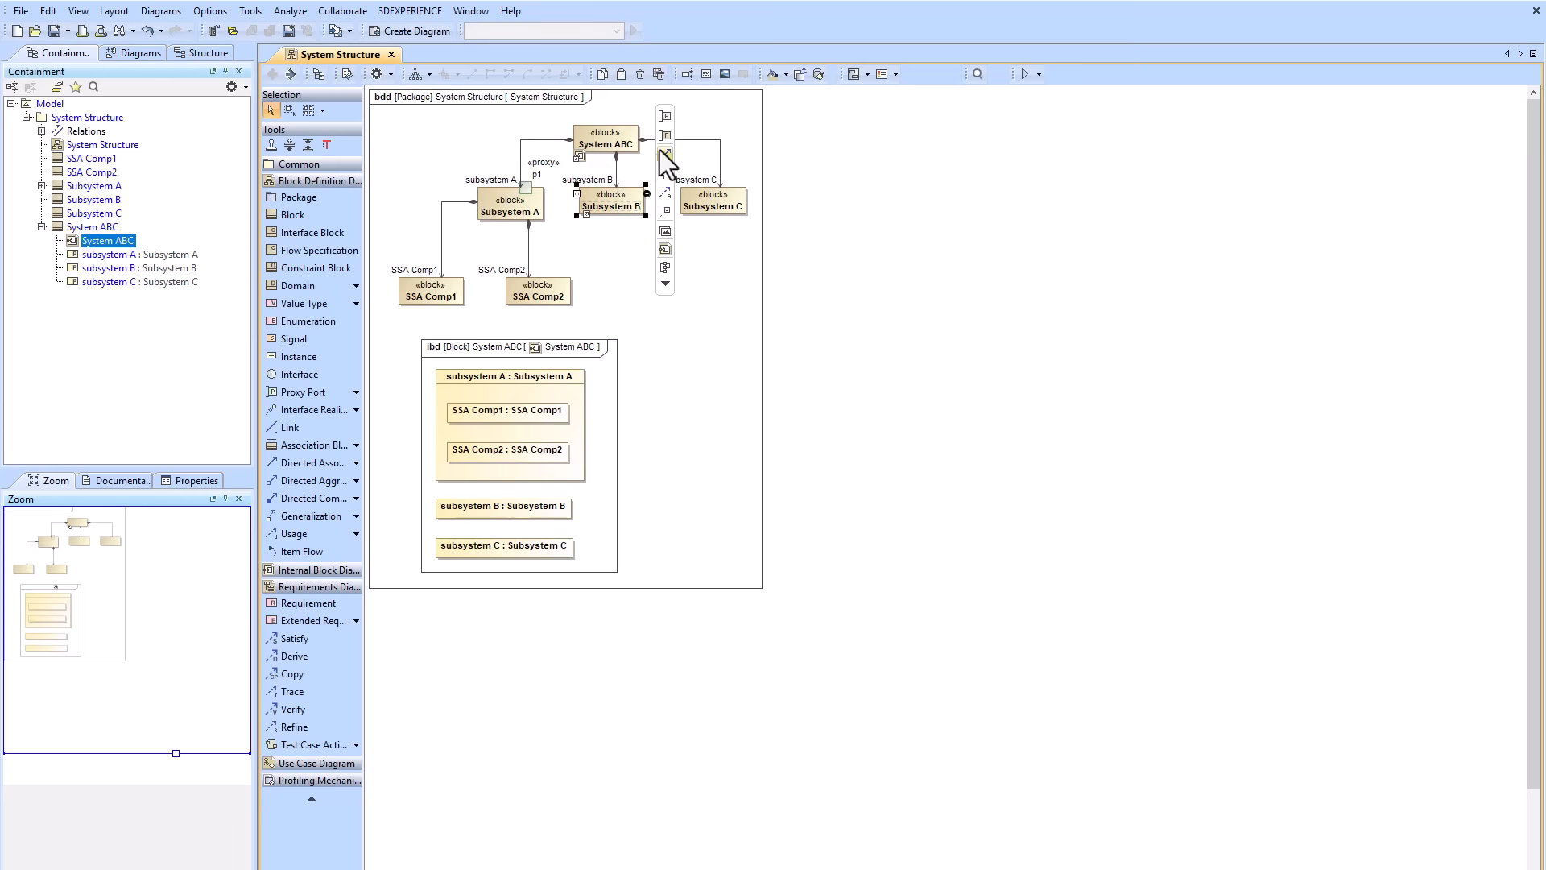
{"action": "left_click", "coordinate": [666, 117]}
- Open the System ABC internal block diagram and display the p1 ports on the subsystem A and subsystem B parts
{"action": "double_click", "coordinate": [578, 348]}
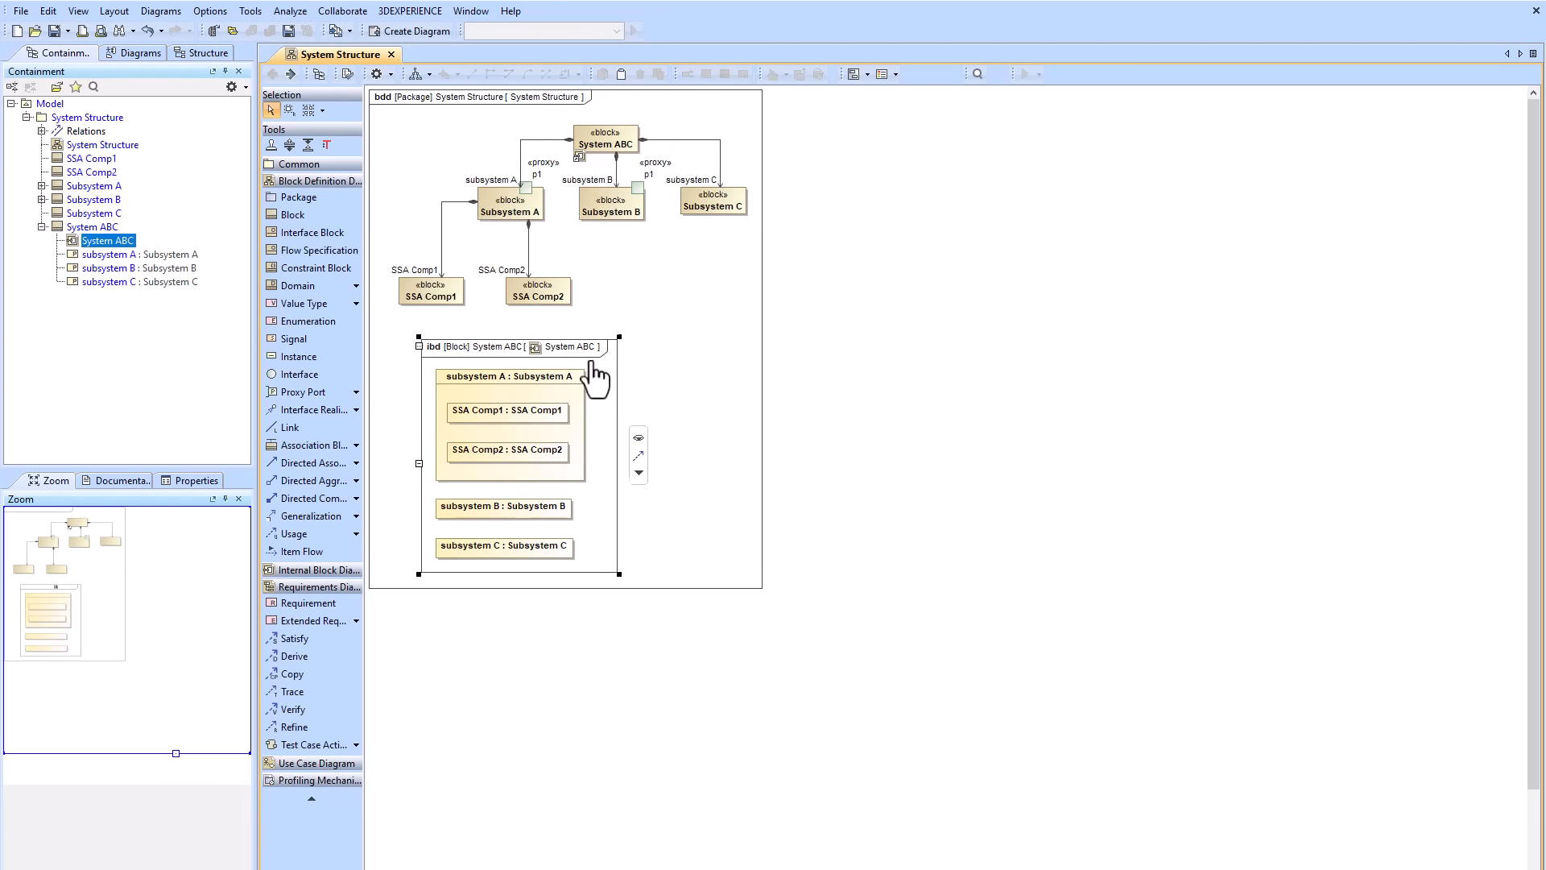
{"action": "left_click", "coordinate": [506, 167]}
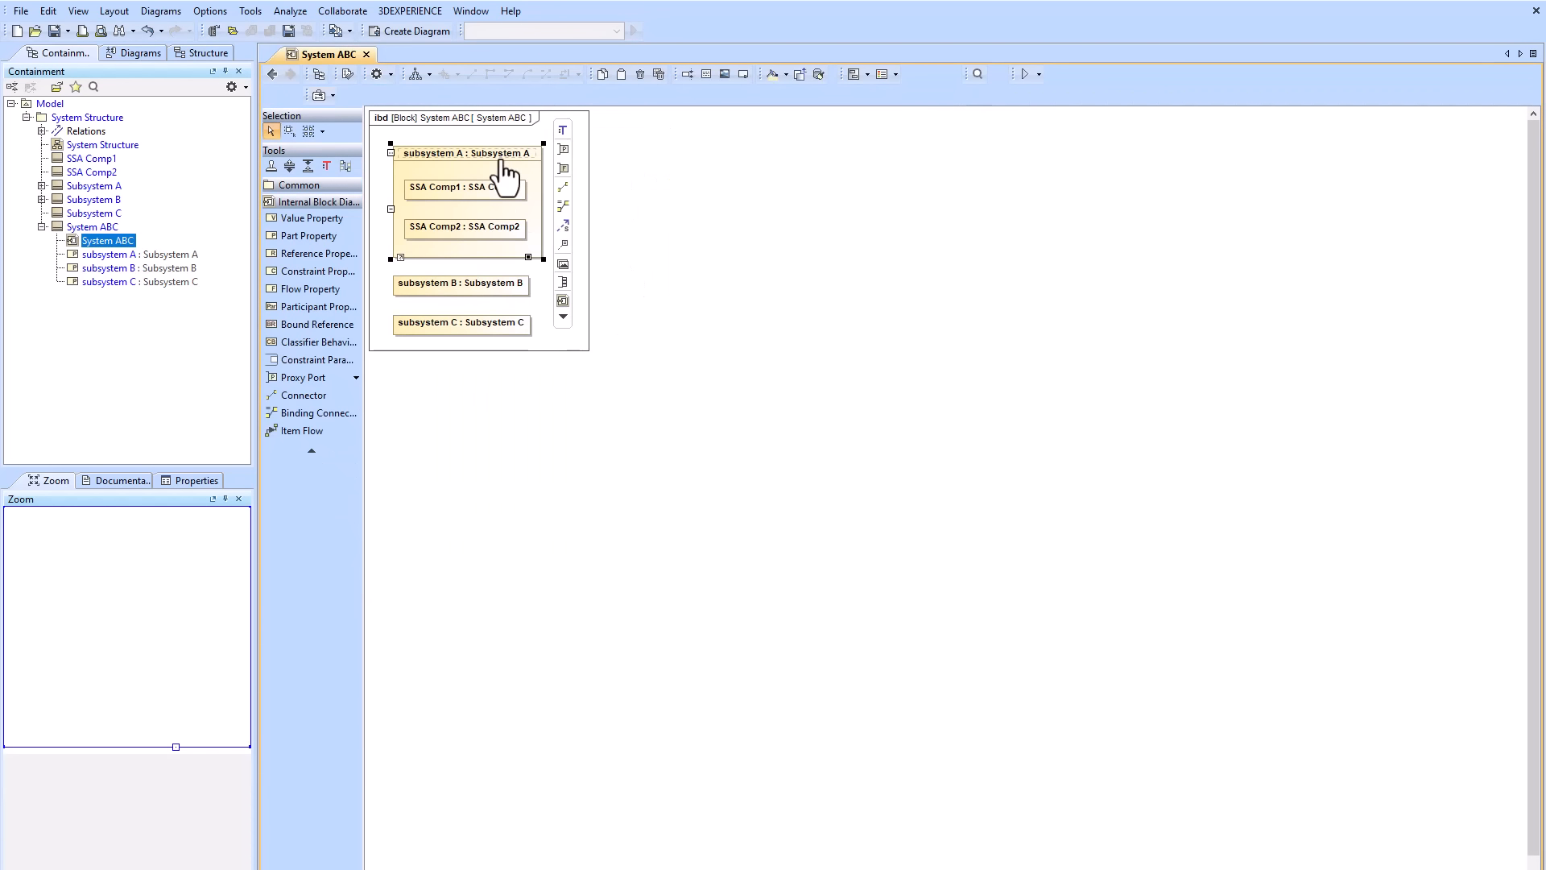
{"action": "left_click", "coordinate": [564, 283]}
{"action": "left_click", "coordinate": [498, 292]}
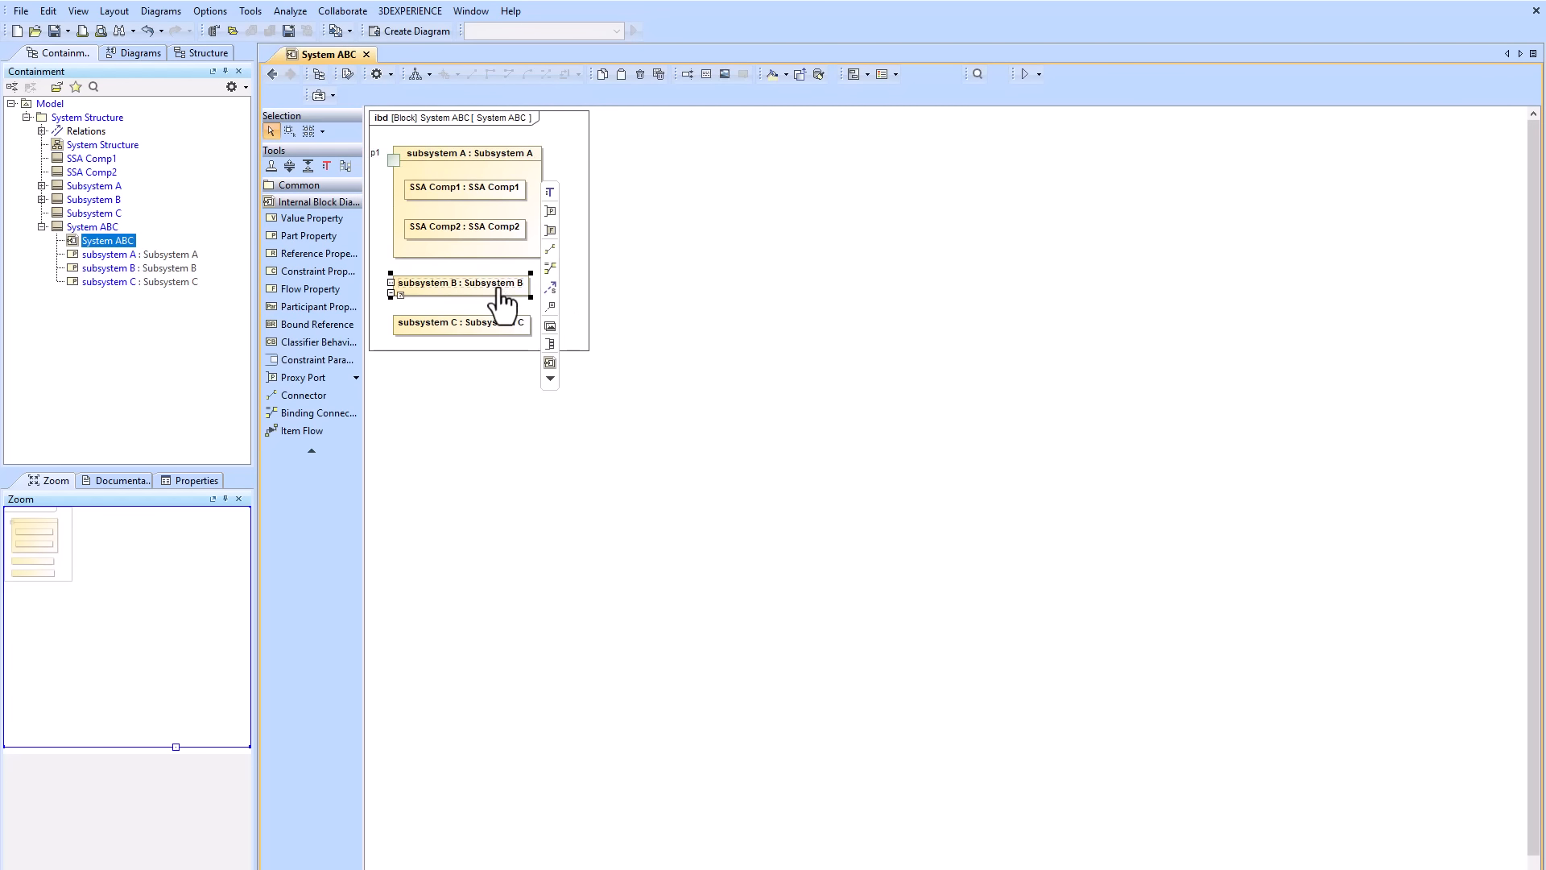
{"action": "left_click", "coordinate": [552, 345]}
- Move subsystem B to the right of subsystem A and connect their p1 ports
{"action": "left_click_drag", "start_coordinate": [491, 291], "coordinate": [748, 229]}
{"action": "left_click_drag", "start_coordinate": [396, 159], "coordinate": [651, 228]}
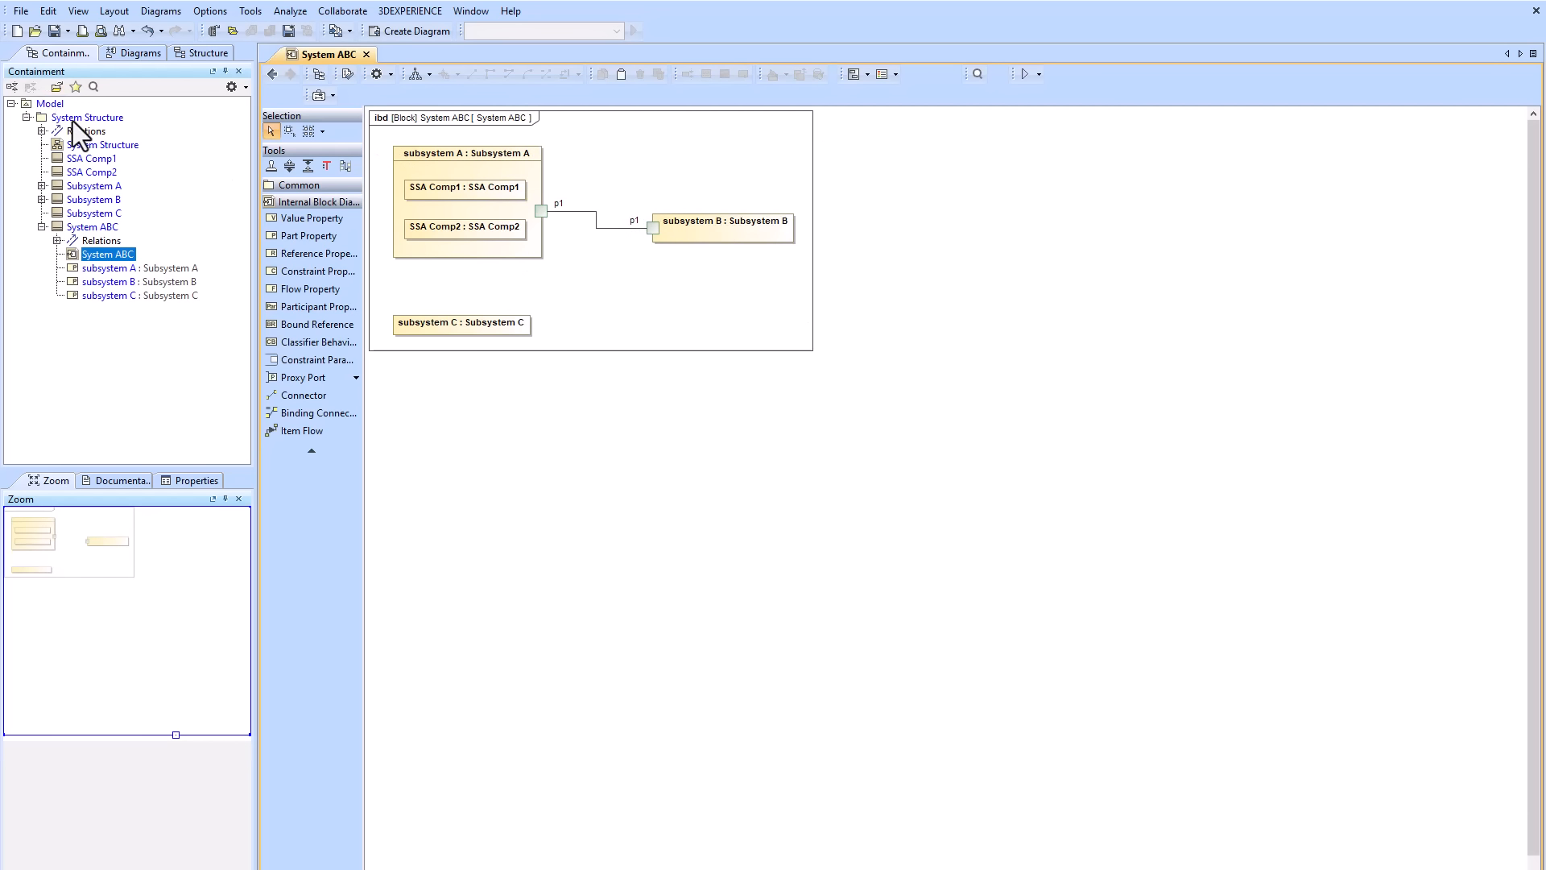
- Create a package named Signal Library under the Model root
{"action": "right_click", "coordinate": [45, 103]}
{"action": "left_click", "coordinate": [103, 112]}
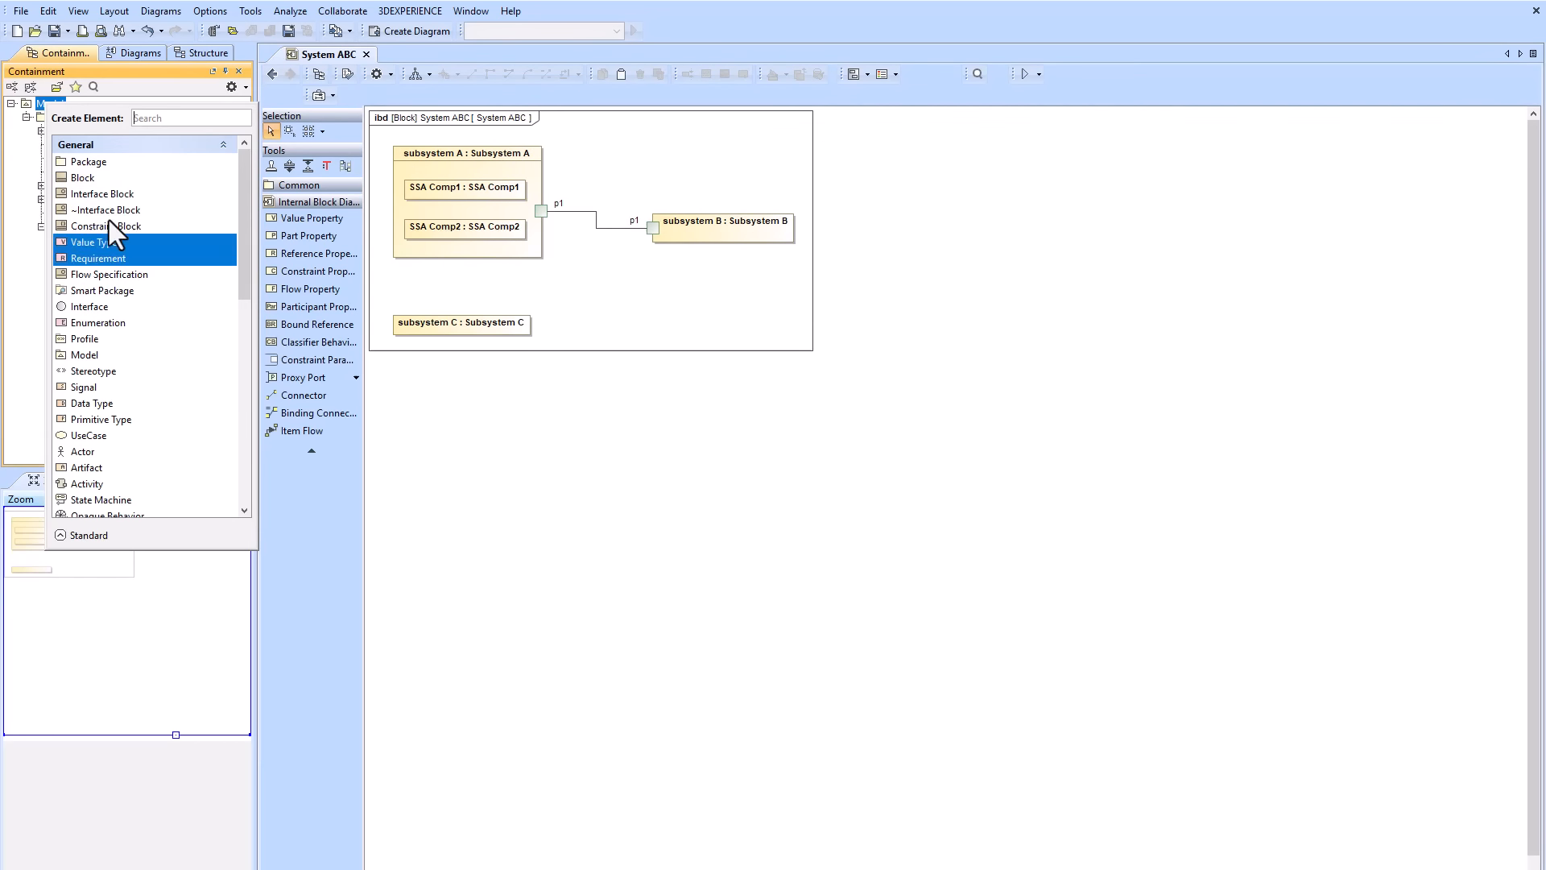
{"action": "left_click", "coordinate": [110, 163]}
{"action": "type", "text": "Signal Library"}
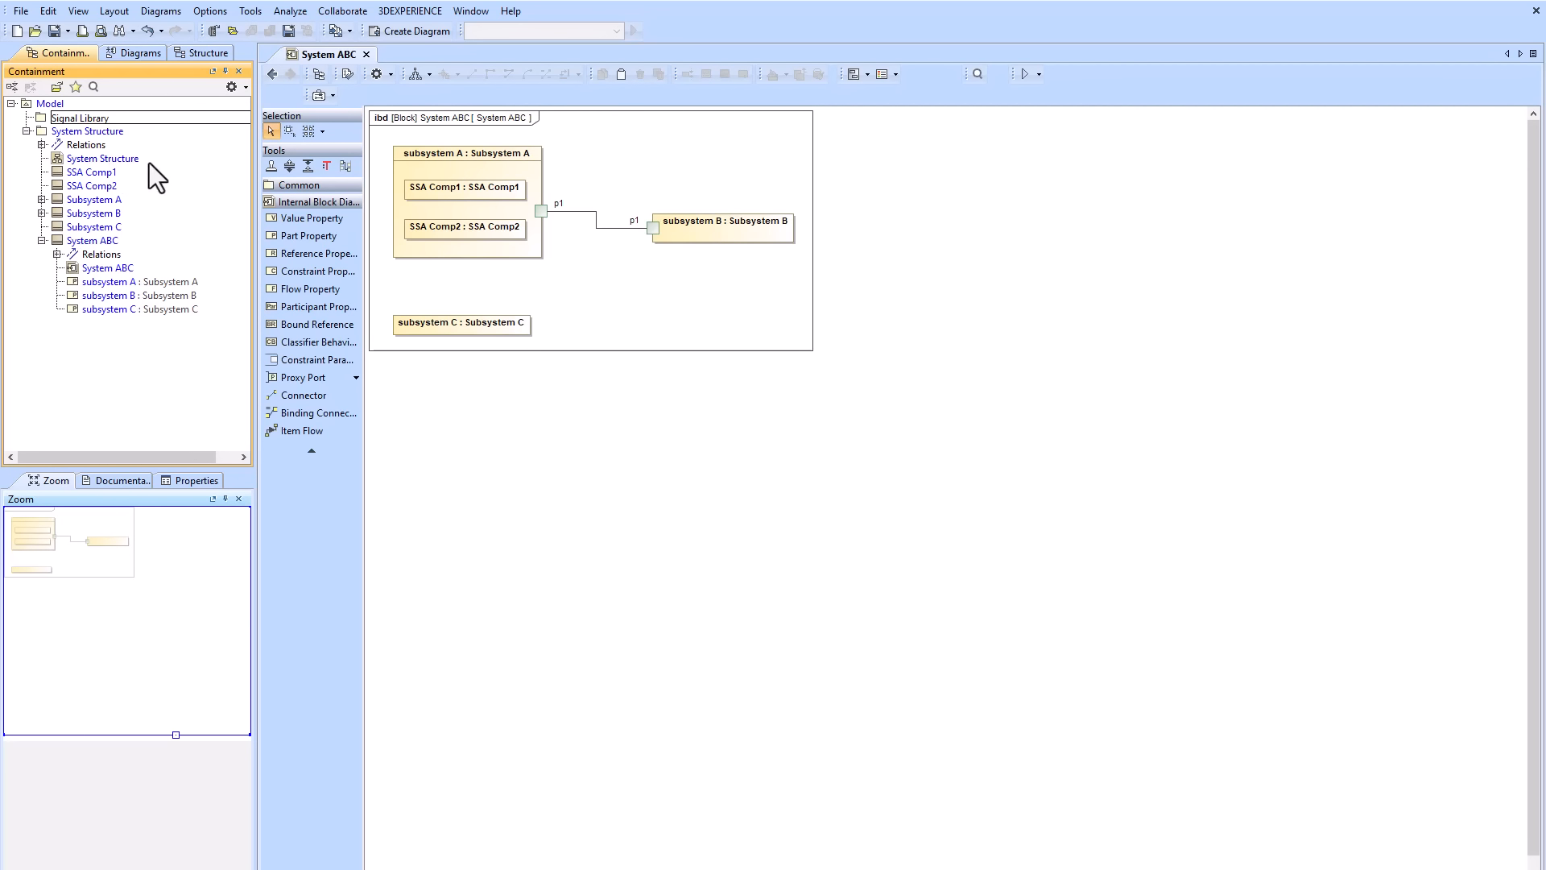
{"action": "key", "text": "Return"}
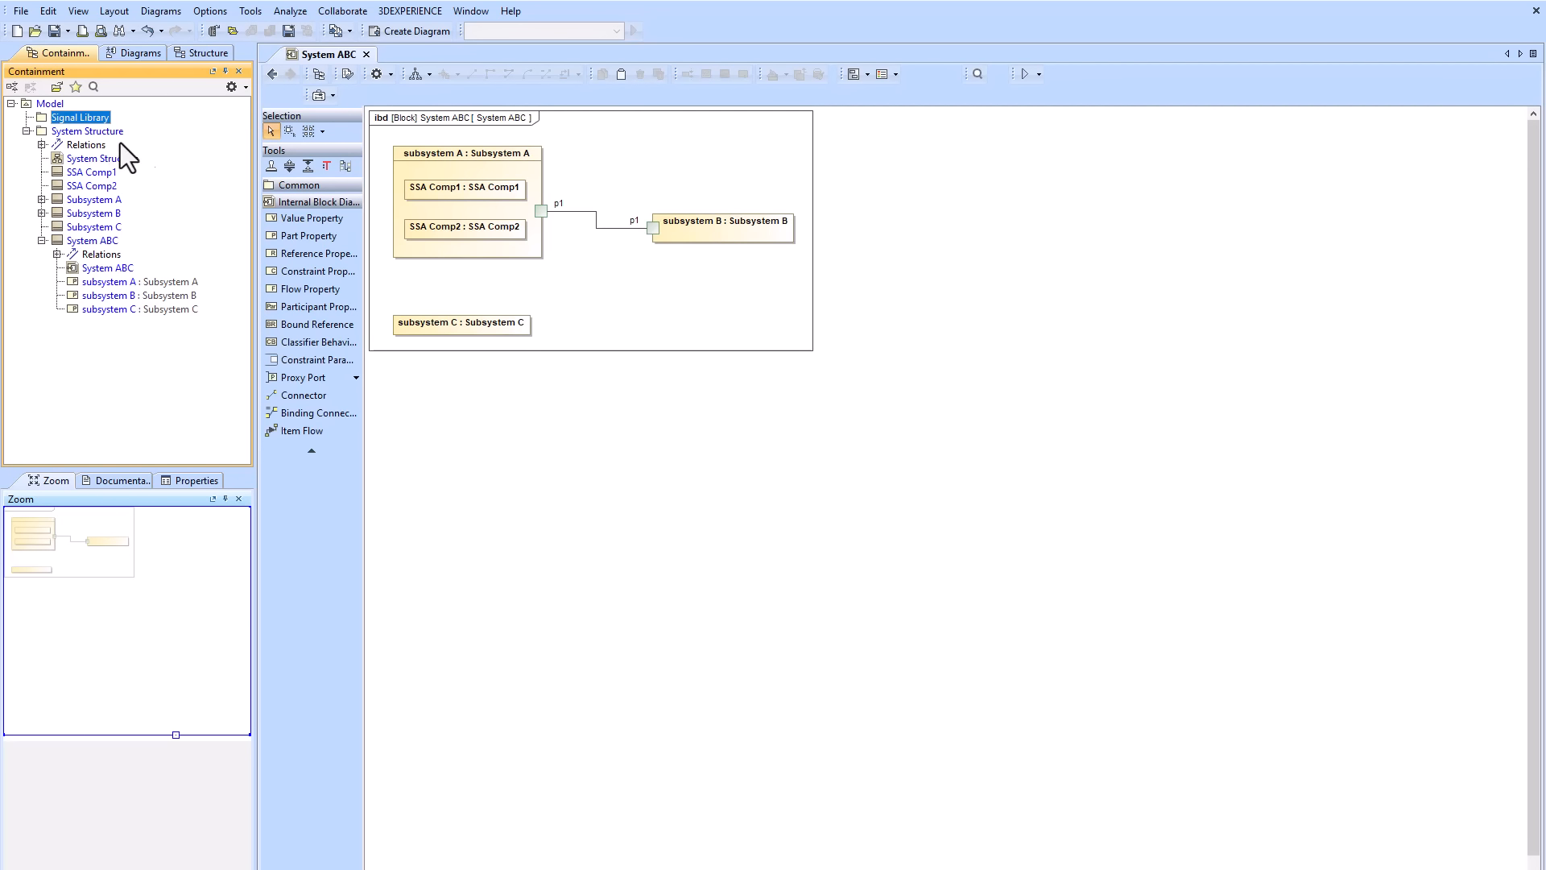
- Create a signal named Power in the Signal Library package
{"action": "right_click", "coordinate": [80, 118]}
{"action": "left_click", "coordinate": [119, 132]}
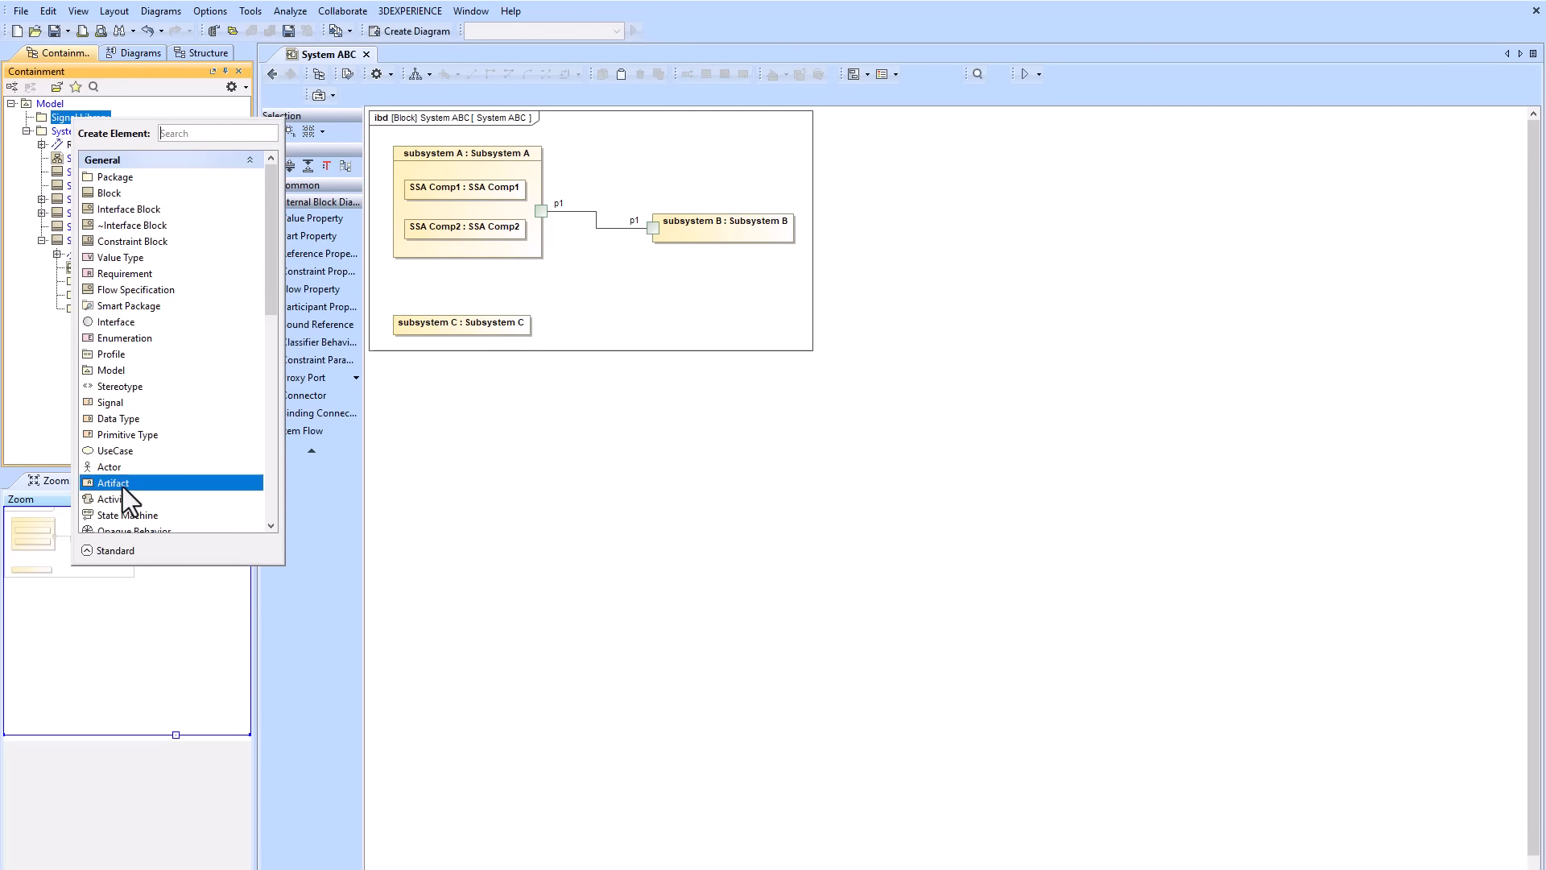
{"action": "left_click", "coordinate": [125, 404]}
{"action": "type", "text": "Powe"}
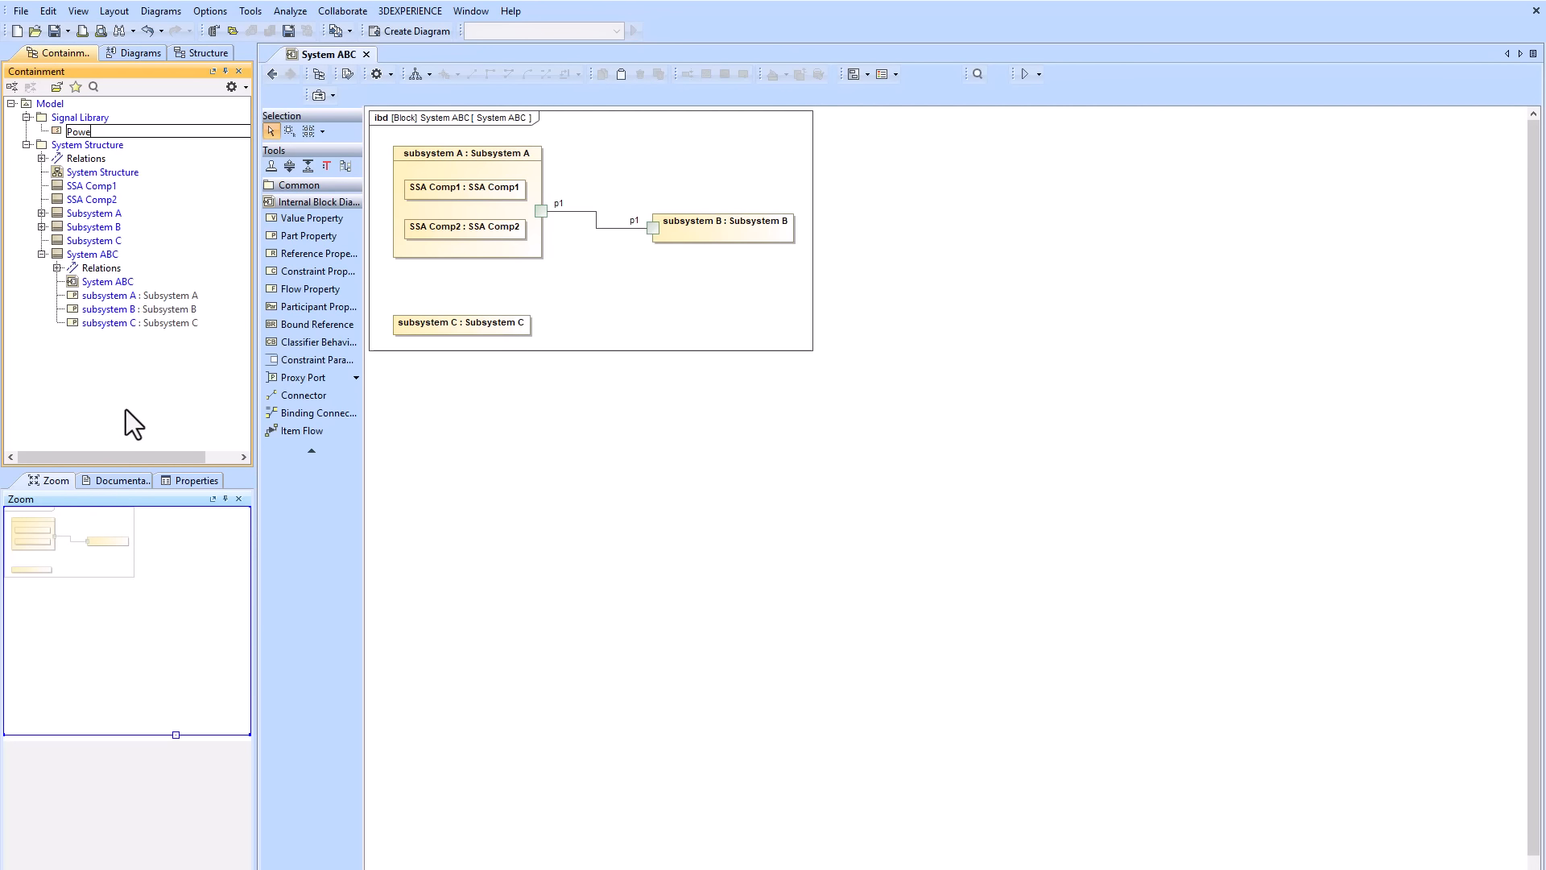
{"action": "type", "text": "r"}
{"action": "key", "text": "Return"}
- Add a Power item flow from Subsystem A to Subsystem B on the connector, and shift subsystem B so the connector runs straight
{"action": "left_click_drag", "start_coordinate": [79, 132], "coordinate": [604, 224]}
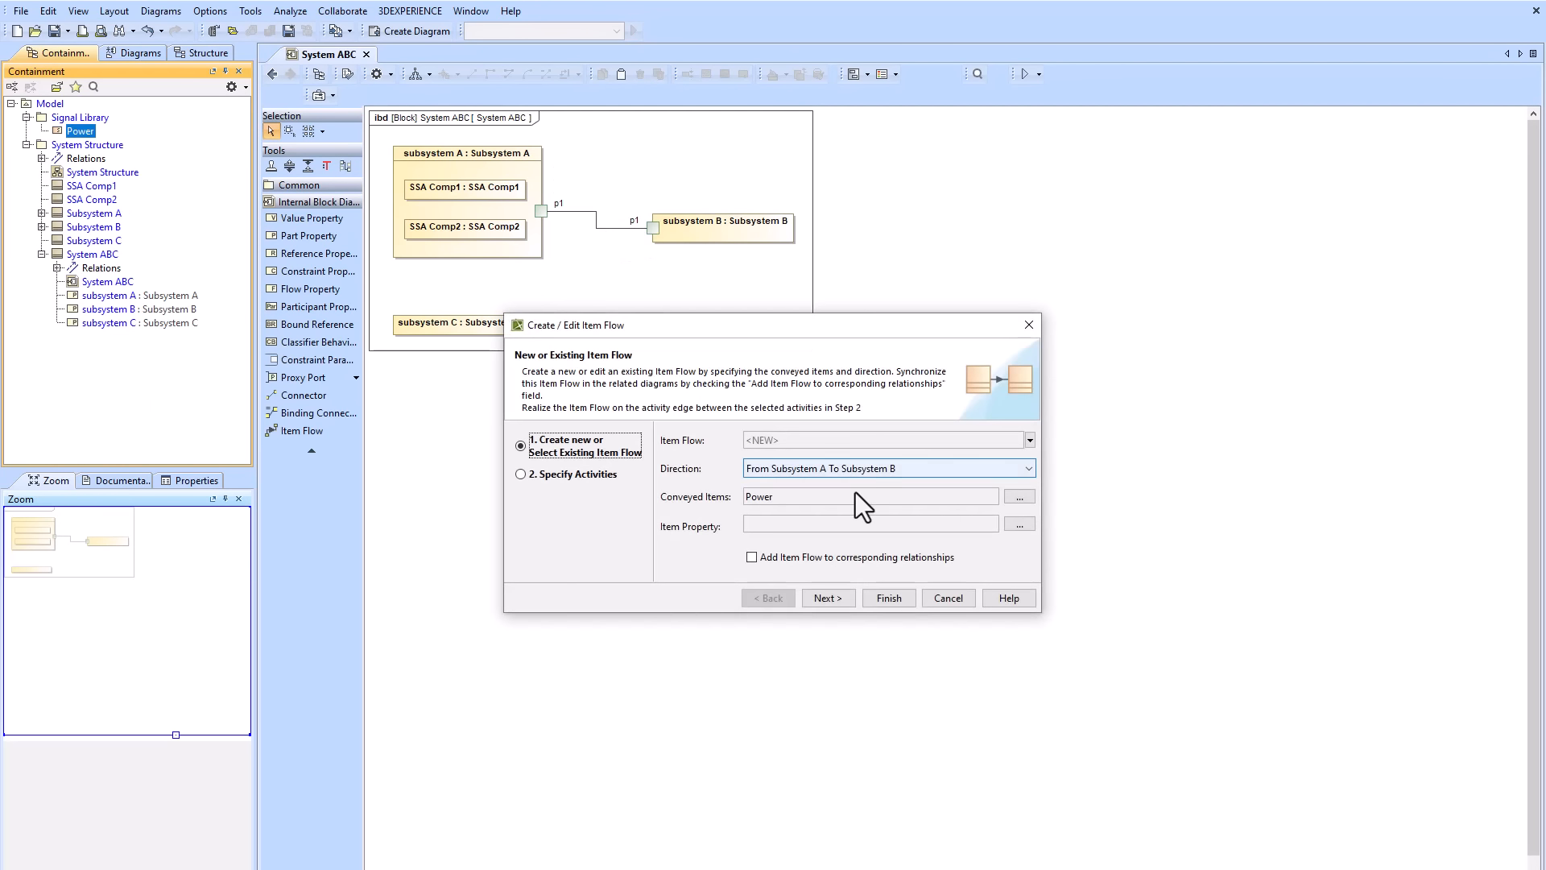
{"action": "left_click", "coordinate": [886, 598]}
{"action": "left_click_drag", "start_coordinate": [706, 229], "coordinate": [738, 212]}
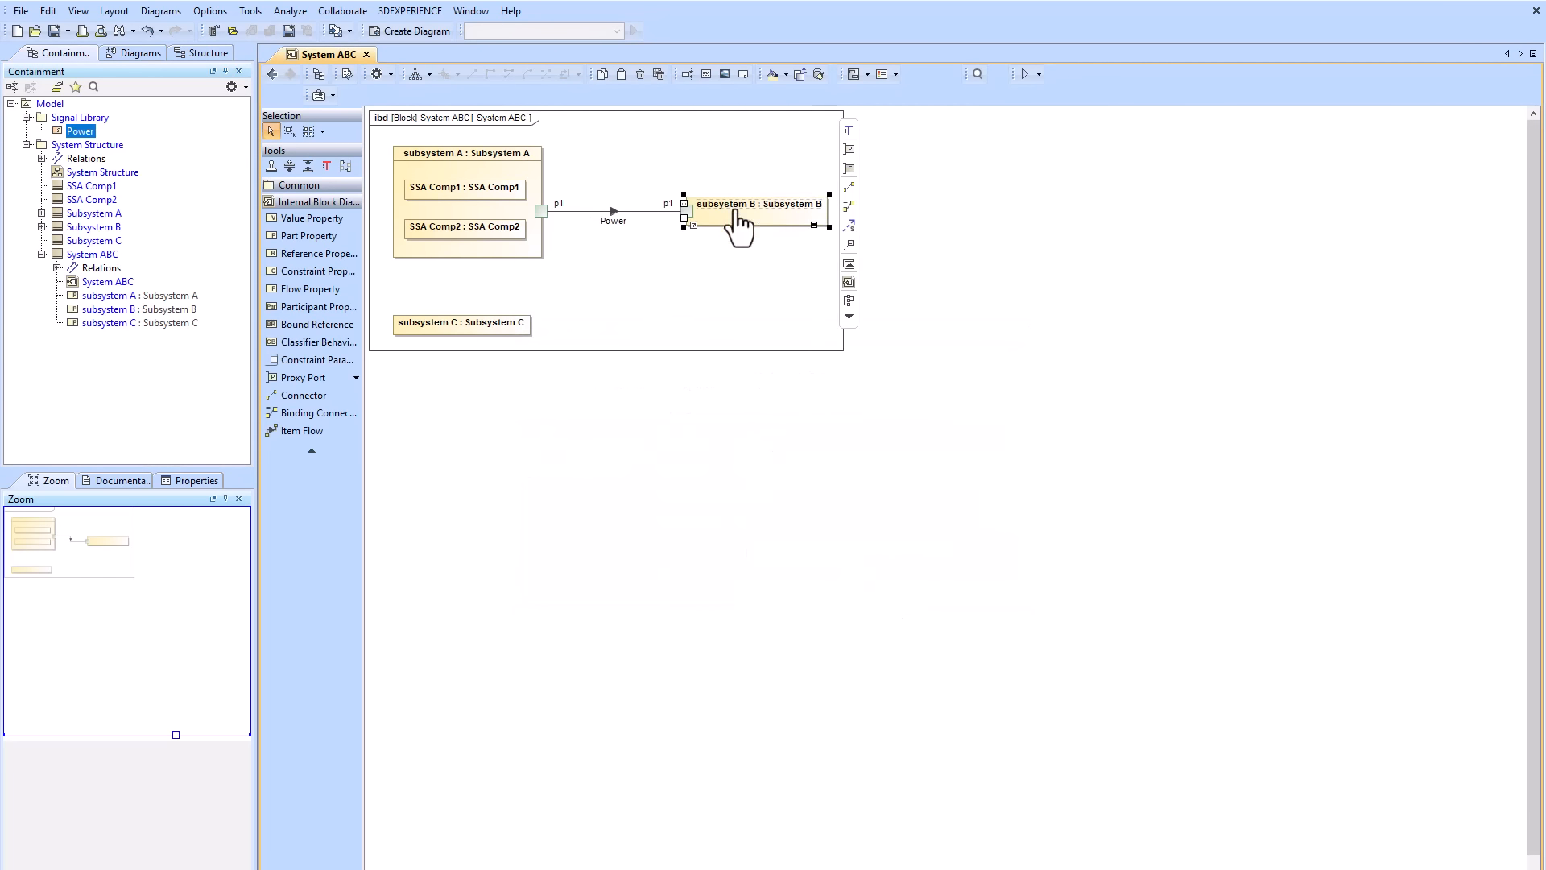
- Review the connector's conveyed items, sender and receiver in the Item Flow Manager
{"action": "left_click", "coordinate": [648, 212]}
{"action": "left_click", "coordinate": [702, 250]}
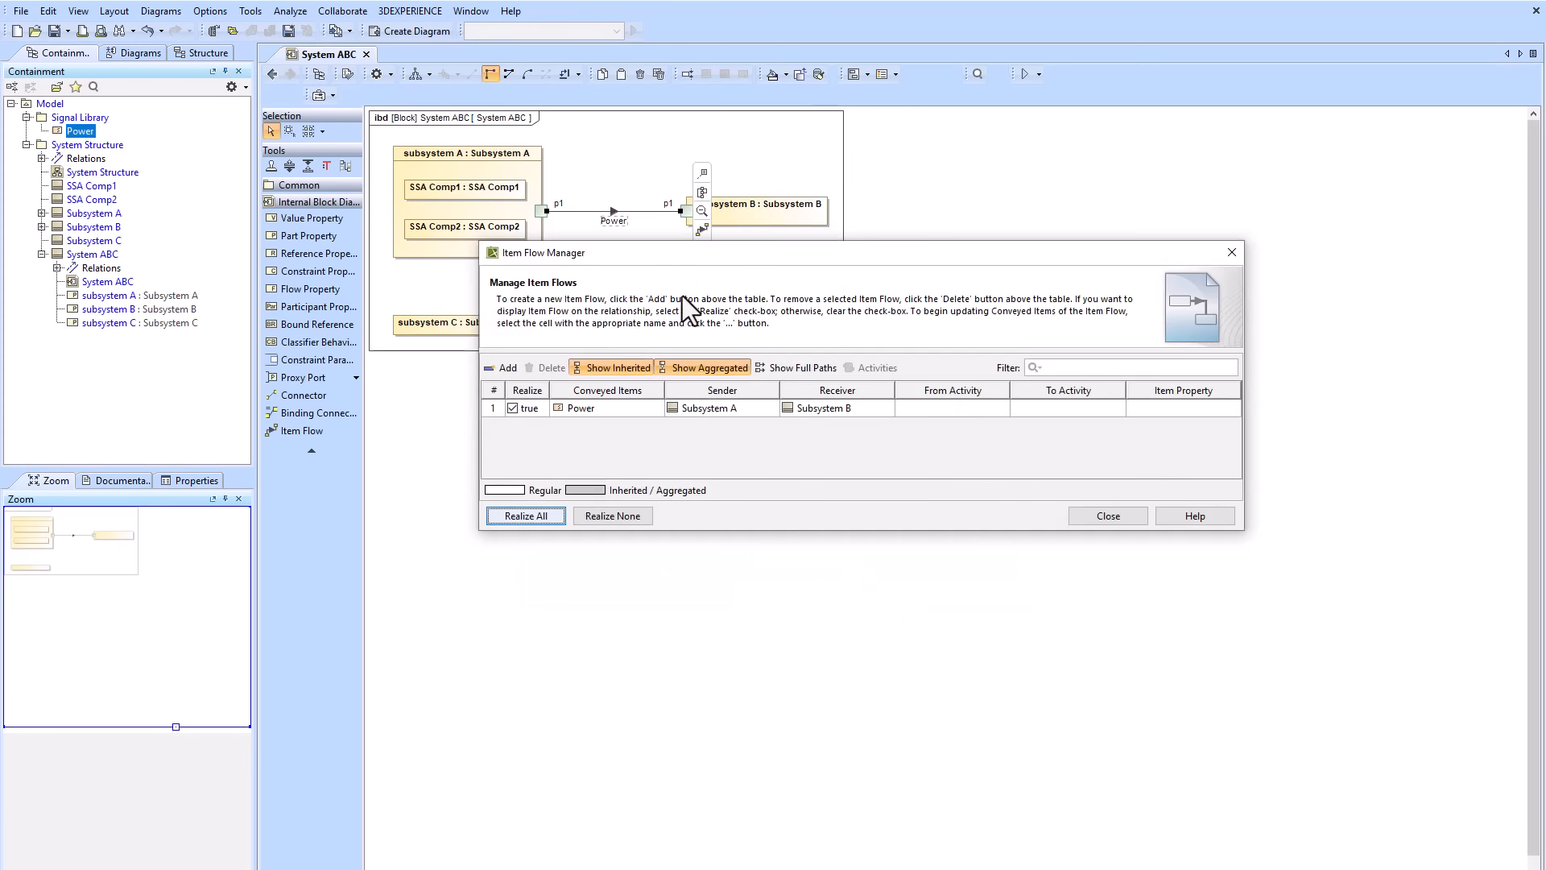
{"action": "left_click_drag", "start_coordinate": [649, 254], "coordinate": [627, 296]}
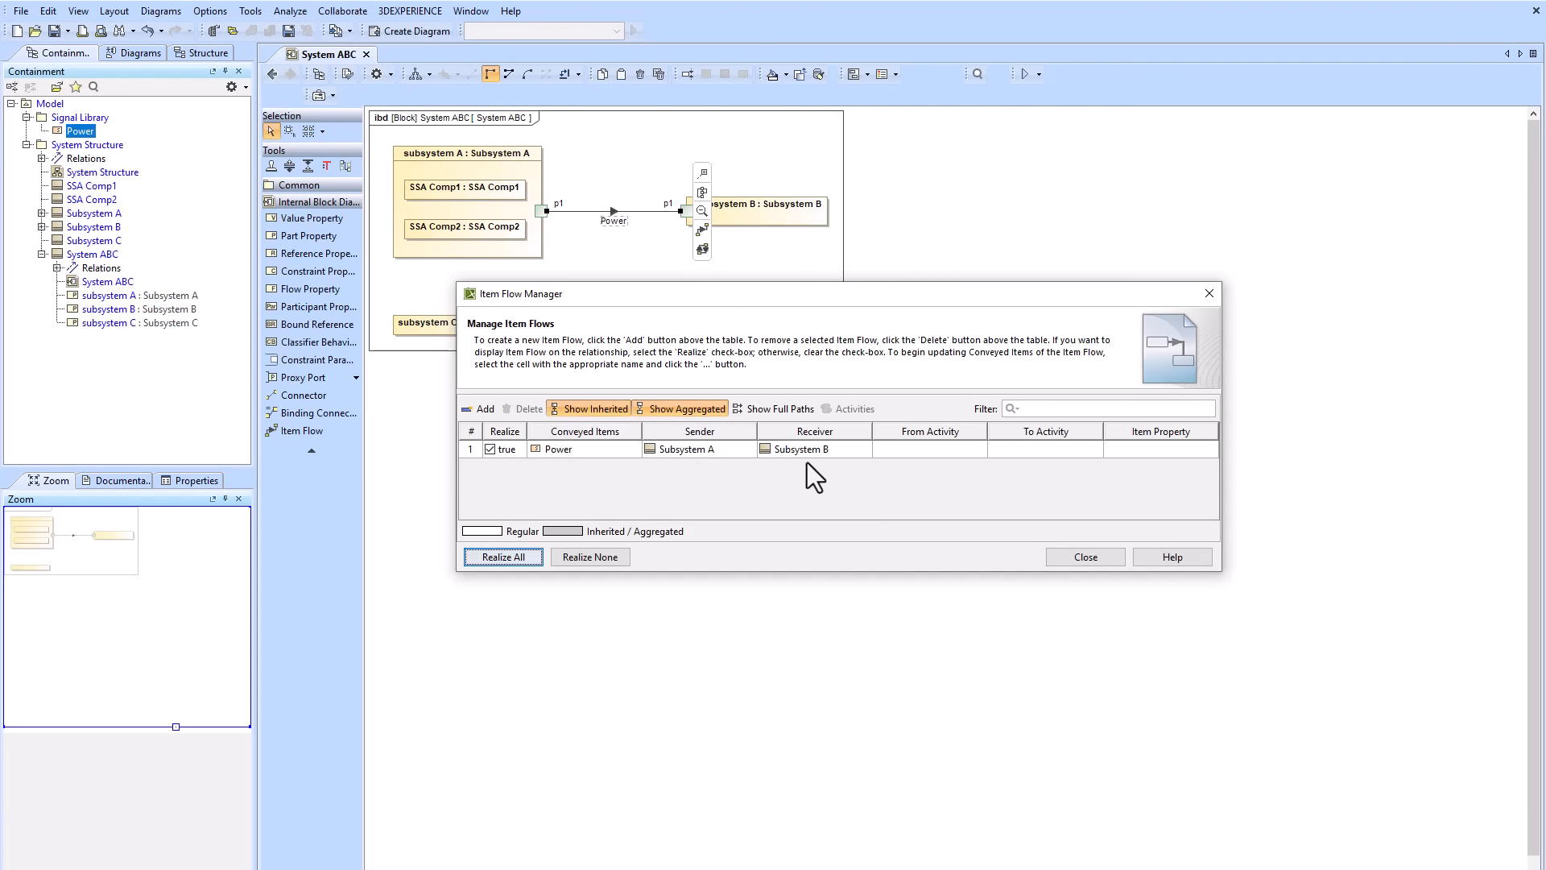
{"action": "left_click", "coordinate": [1069, 557]}
- Expand Subsystem A and Subsystem B in the model tree and rename Subsystem A's port to p1a
{"action": "left_click", "coordinate": [41, 213]}
{"action": "left_click", "coordinate": [41, 268]}
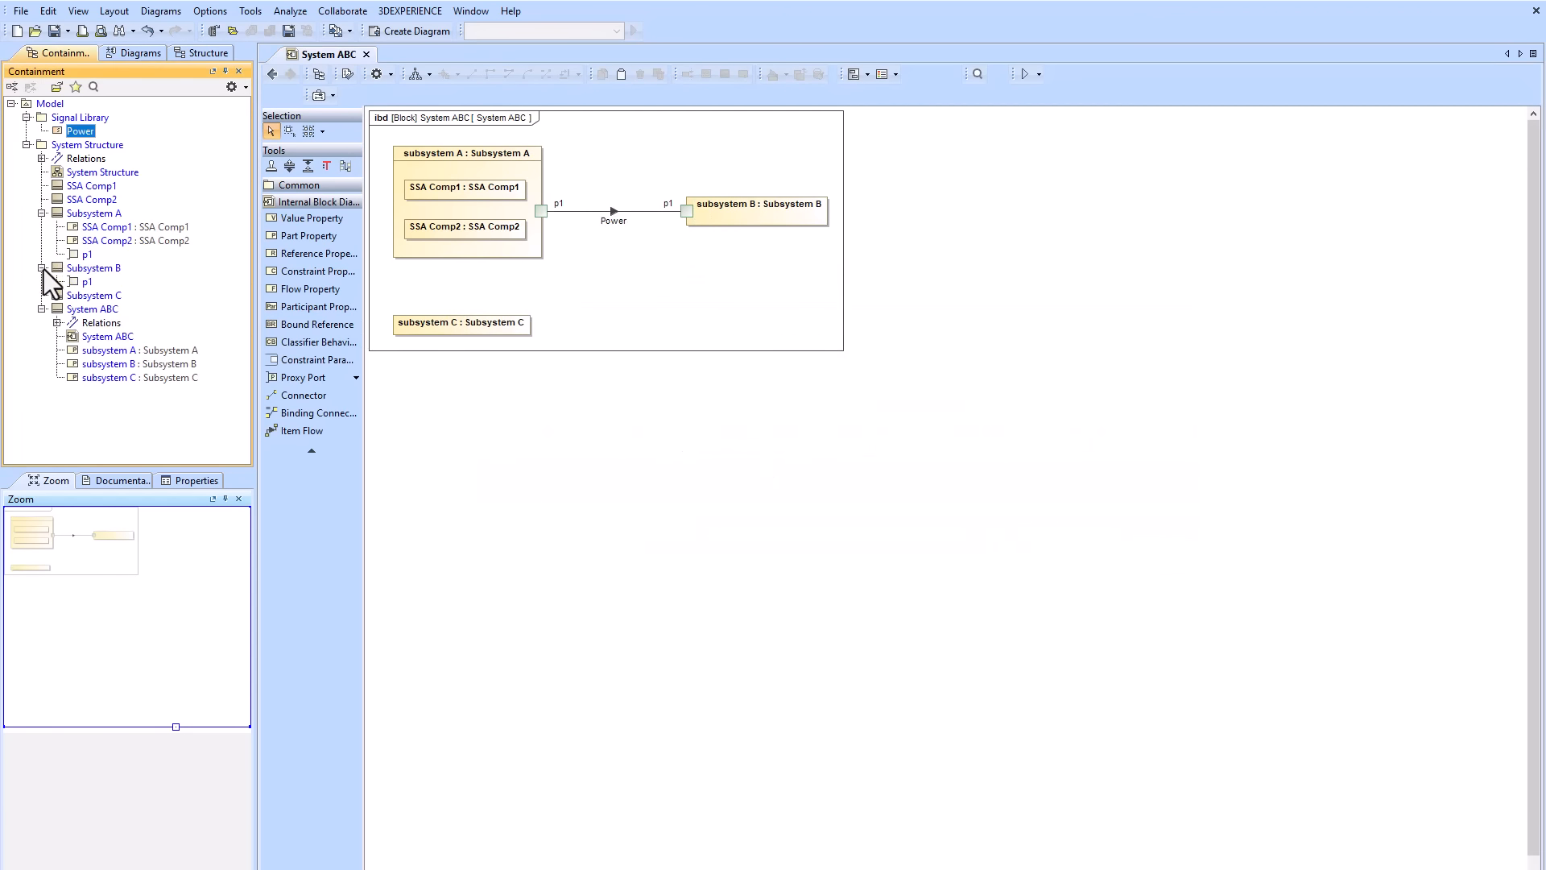
{"action": "left_click", "coordinate": [87, 254]}
{"action": "left_click", "coordinate": [88, 254]}
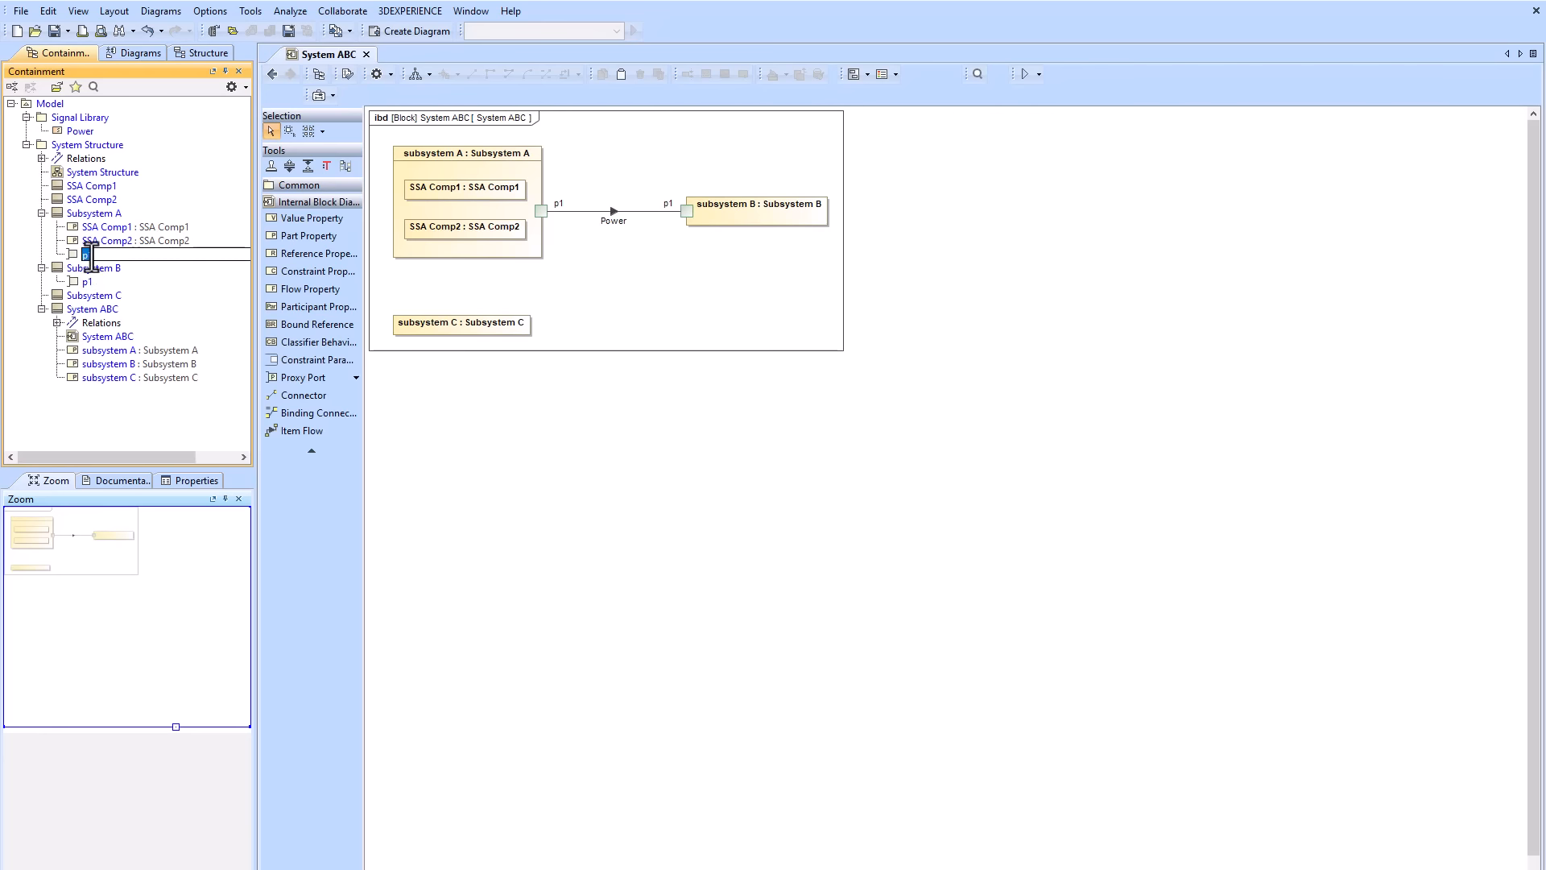
{"action": "key", "text": "Return"}
- Rename Subsystem B's port to p1b
{"action": "left_click", "coordinate": [87, 281]}
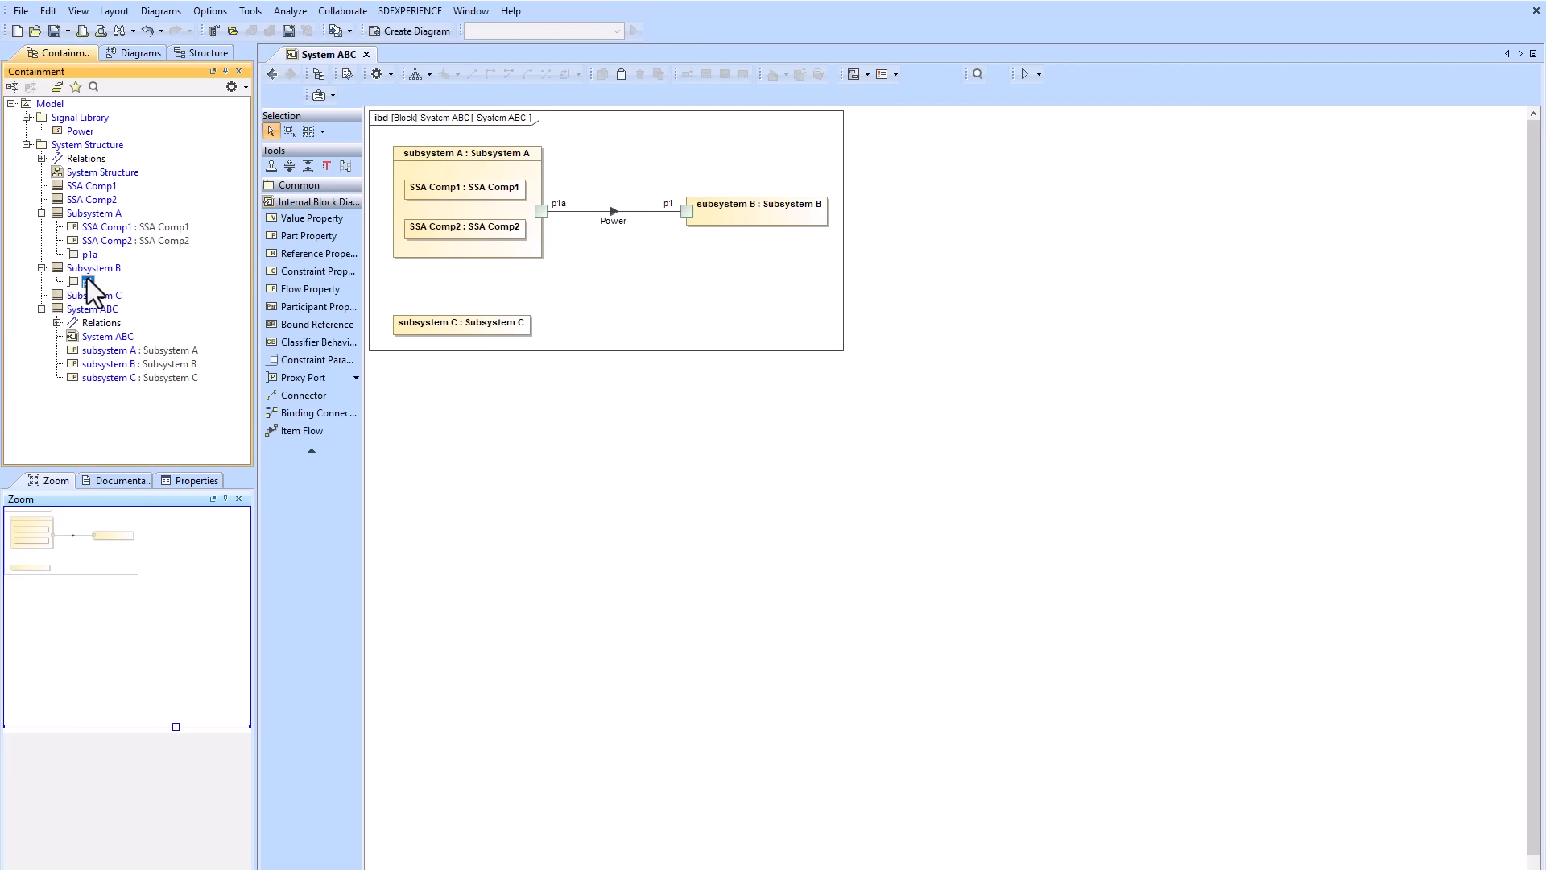
{"action": "left_click", "coordinate": [95, 283]}
{"action": "key", "text": "Return"}
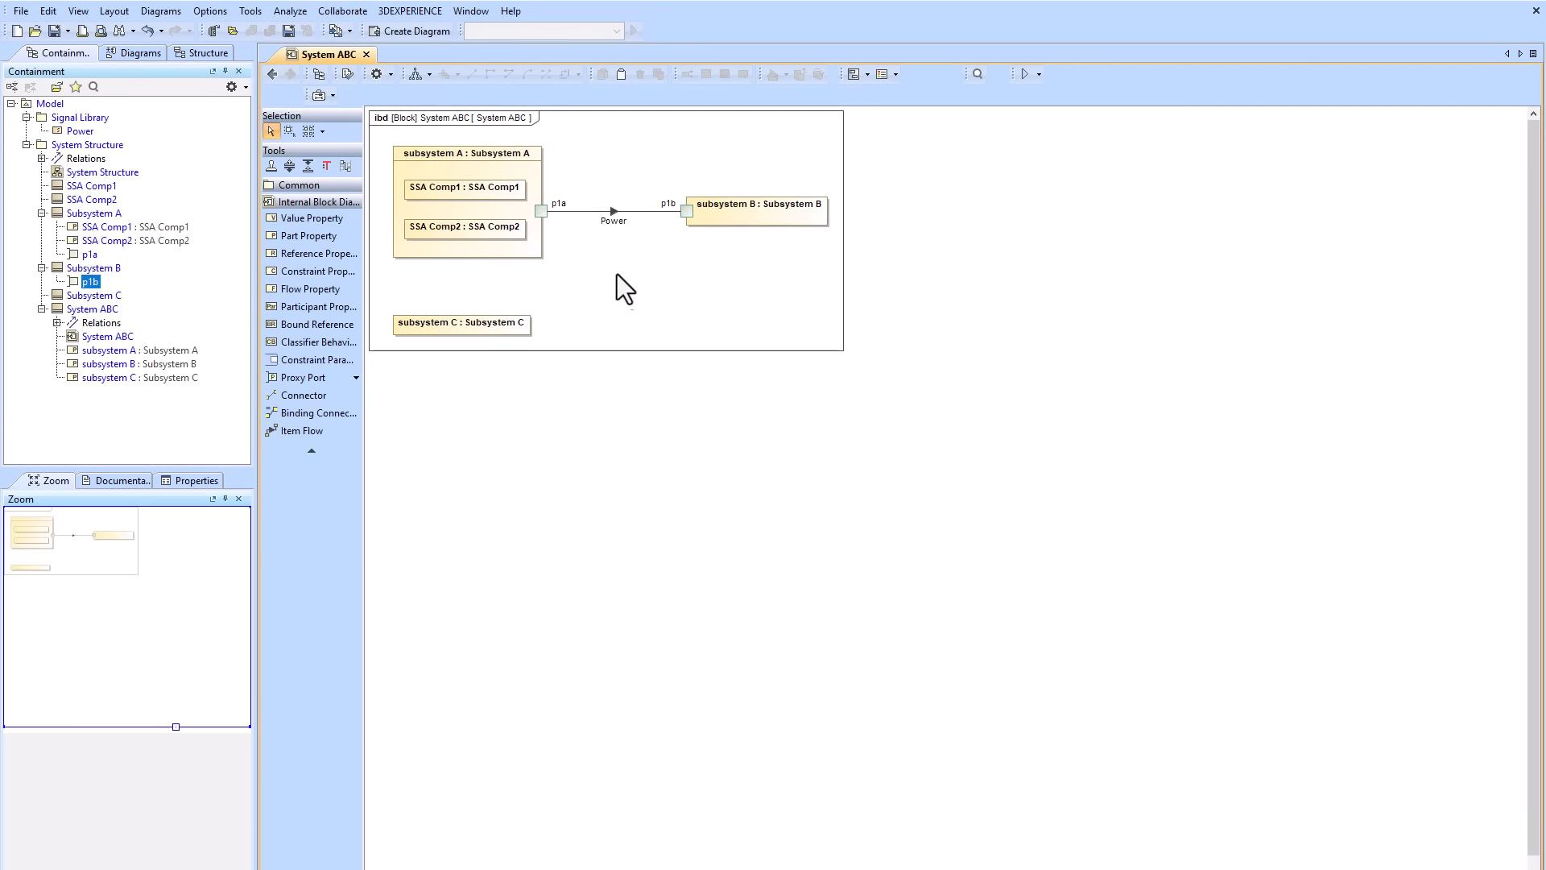
- Create a SysML Activity Diagram for the System ABC block in the System Structure diagram and name it System ABC Main Activity
{"action": "left_click", "coordinate": [272, 74]}
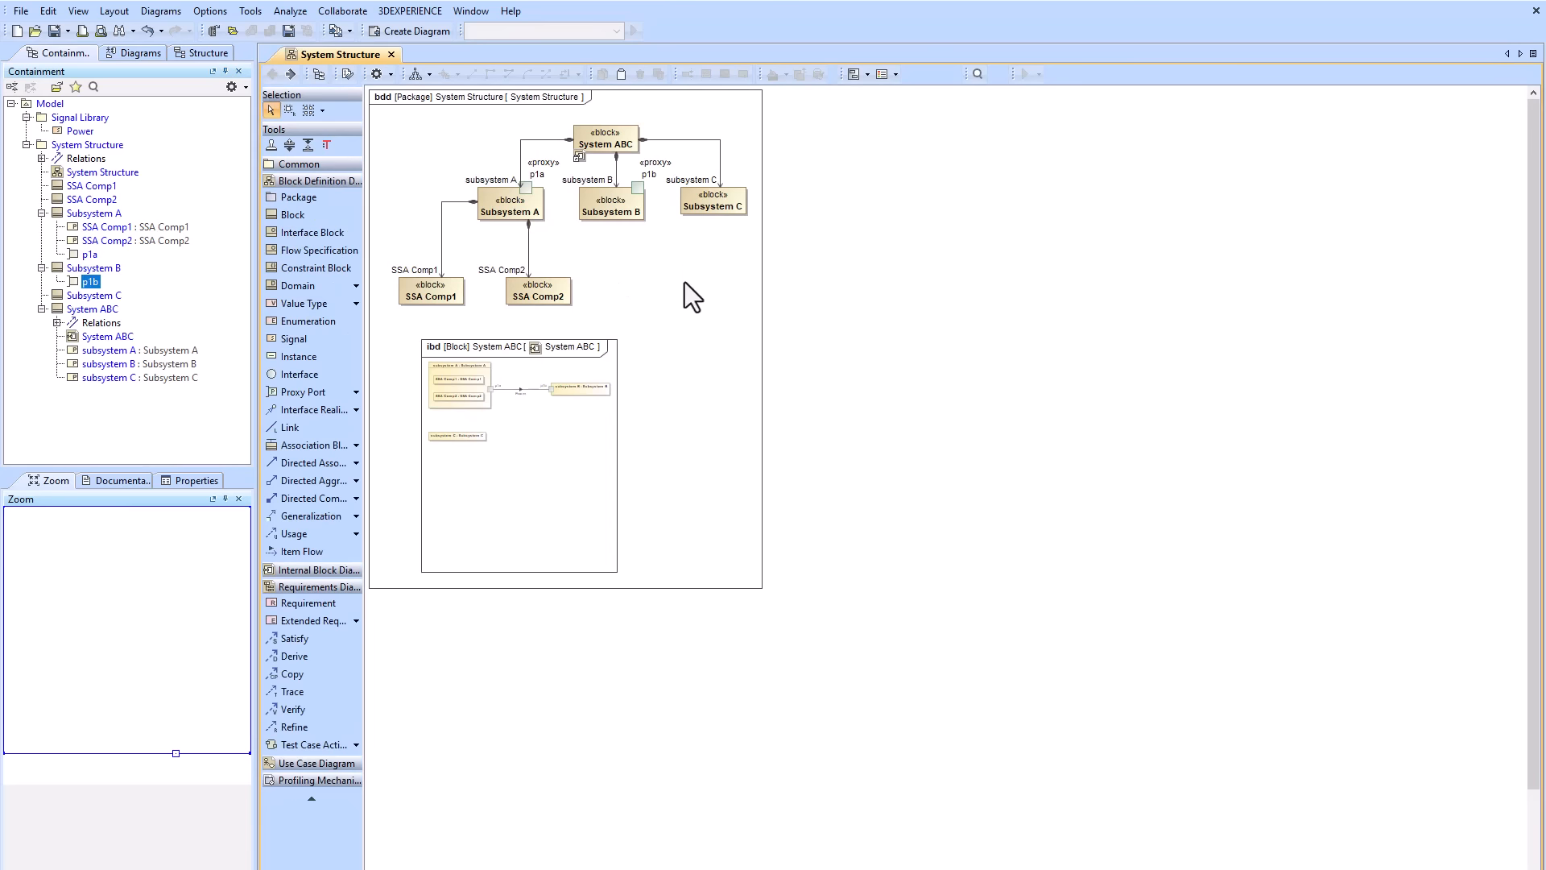
{"action": "right_click", "coordinate": [601, 132]}
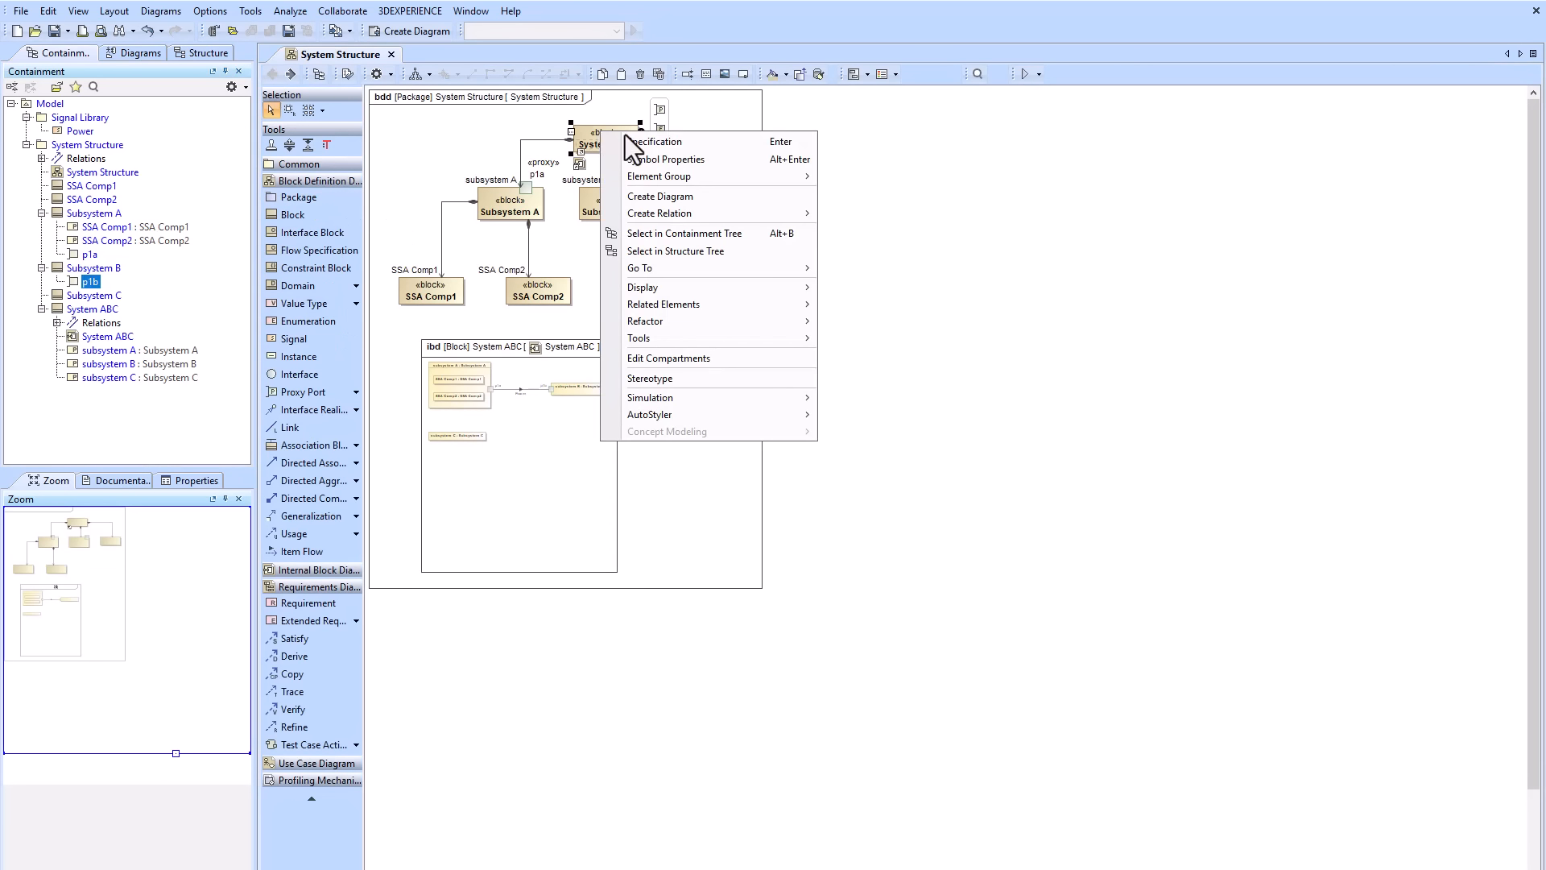
{"action": "left_click", "coordinate": [682, 200]}
{"action": "type", "text": "act"}
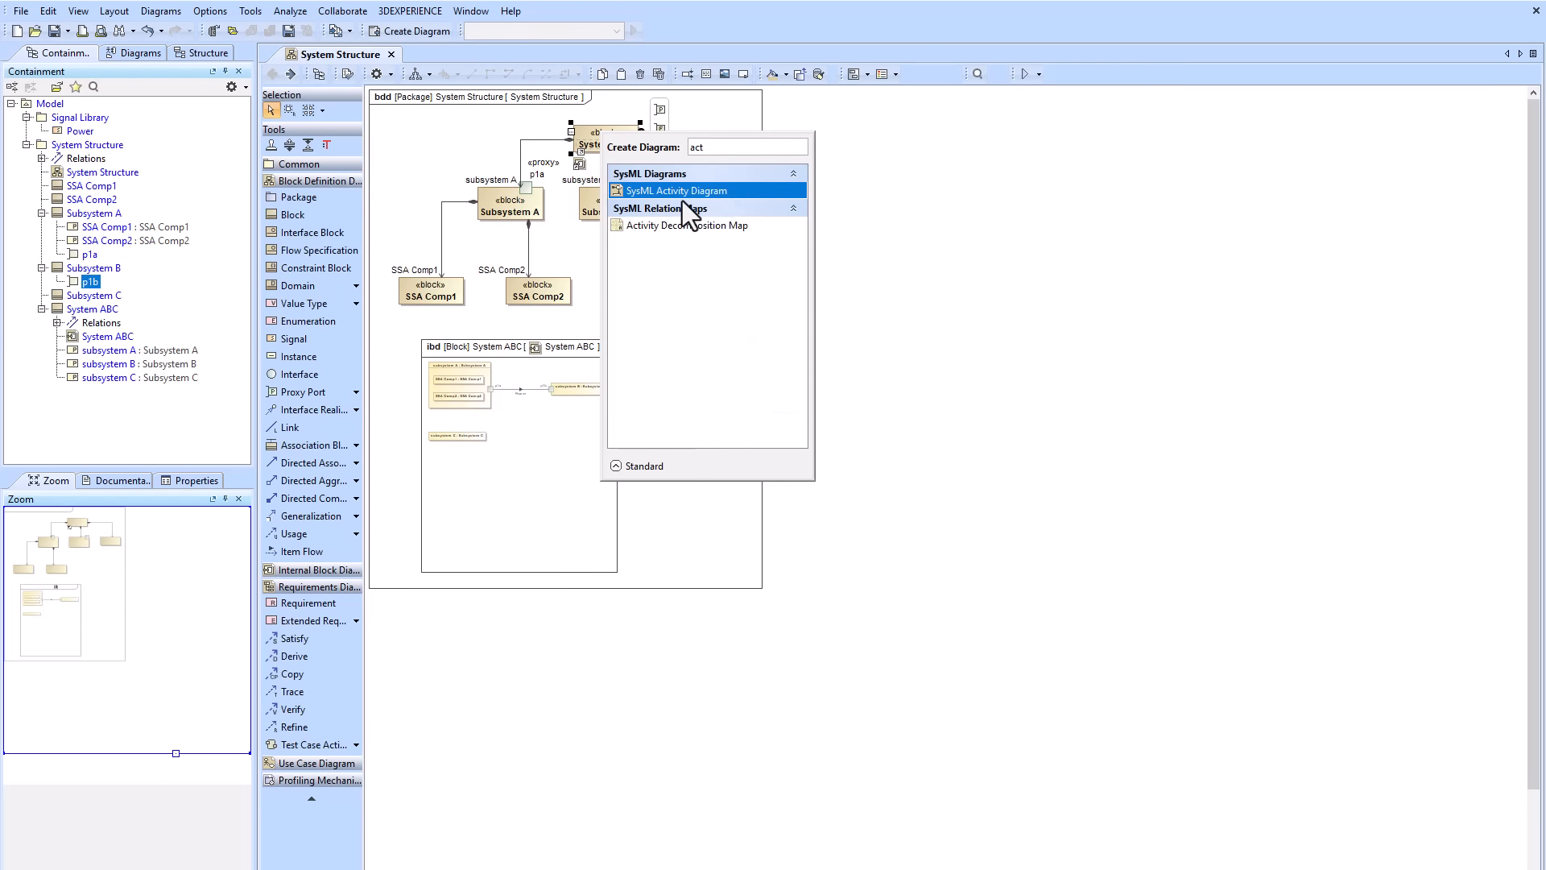
{"action": "left_click", "coordinate": [684, 191]}
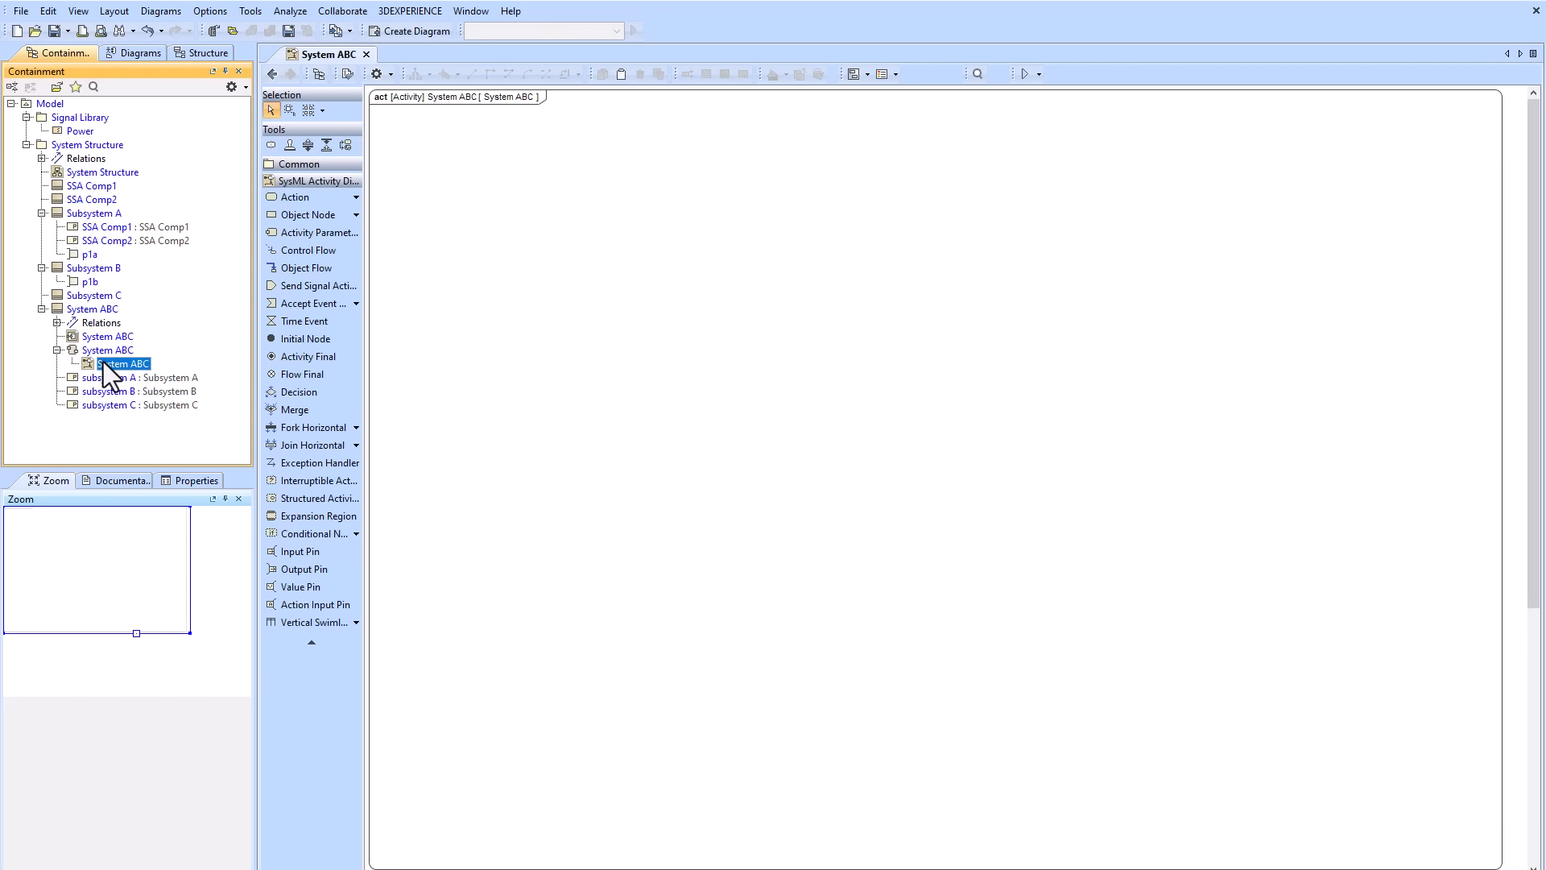
{"action": "left_click", "coordinate": [105, 362]}
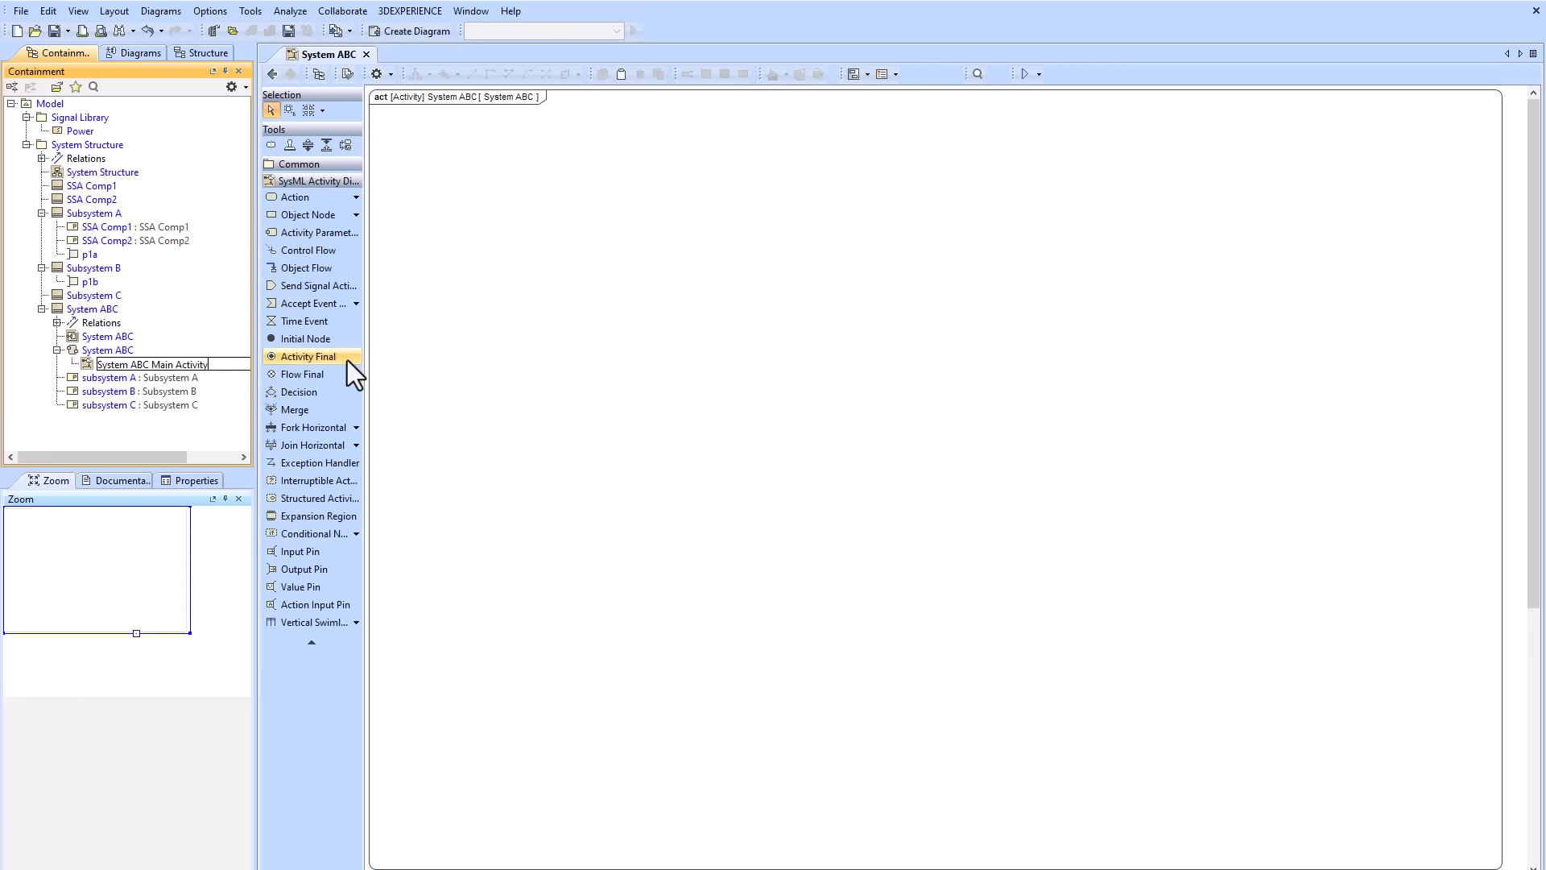
{"action": "key", "text": "Return"}
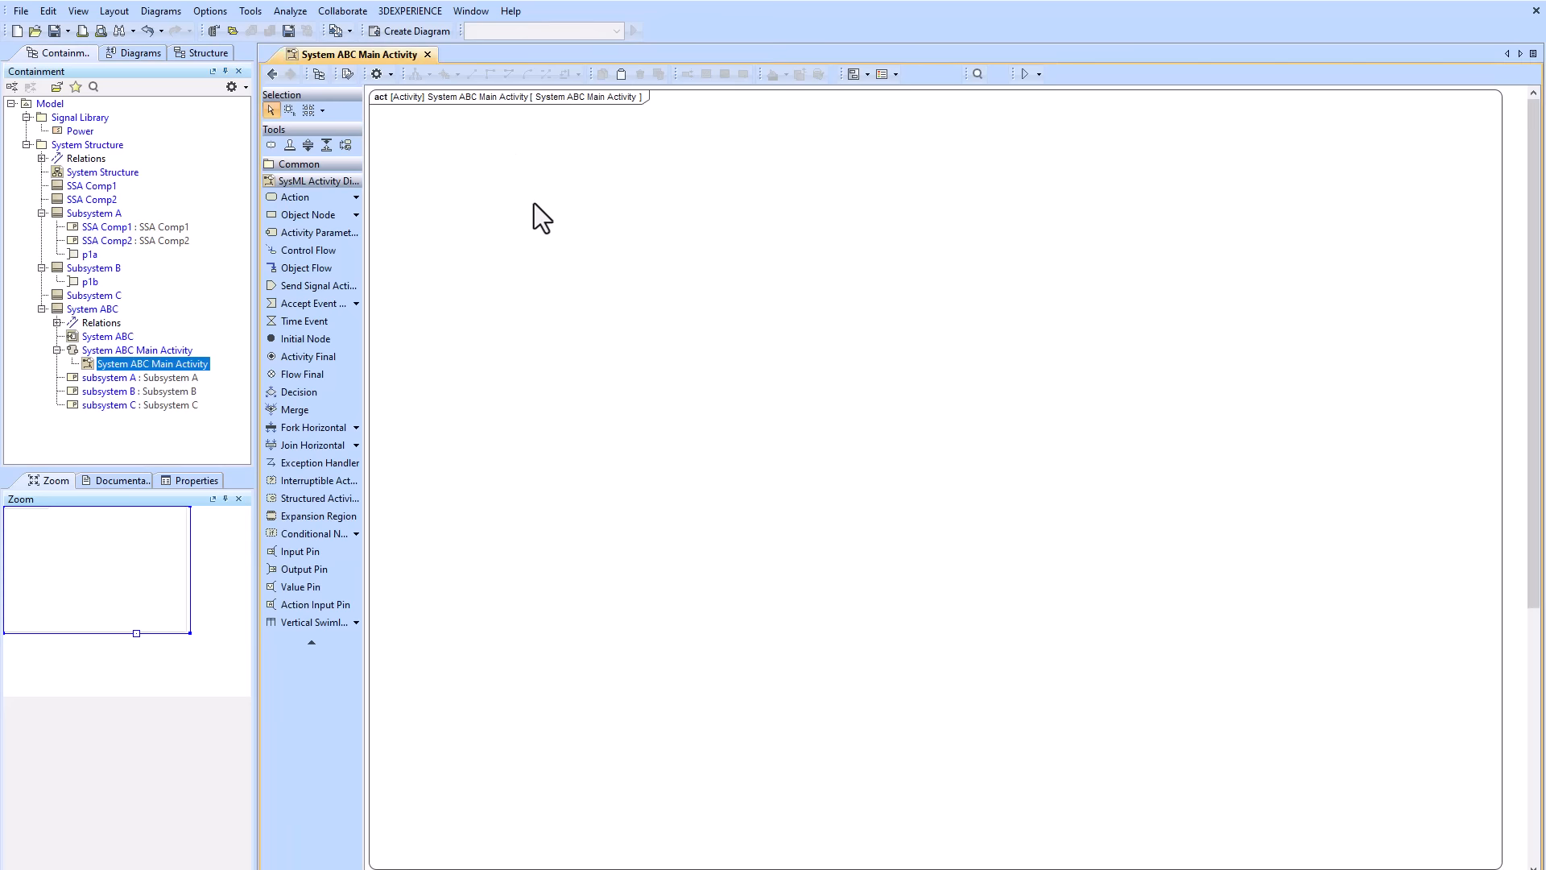
- Shrink the frame of the System ABC Main Activity diagram to roughly half its width and height
{"action": "left_click", "coordinate": [1417, 809]}
{"action": "left_click_drag", "start_coordinate": [1489, 867], "coordinate": [928, 417]}
{"action": "left_click", "coordinate": [842, 421]}
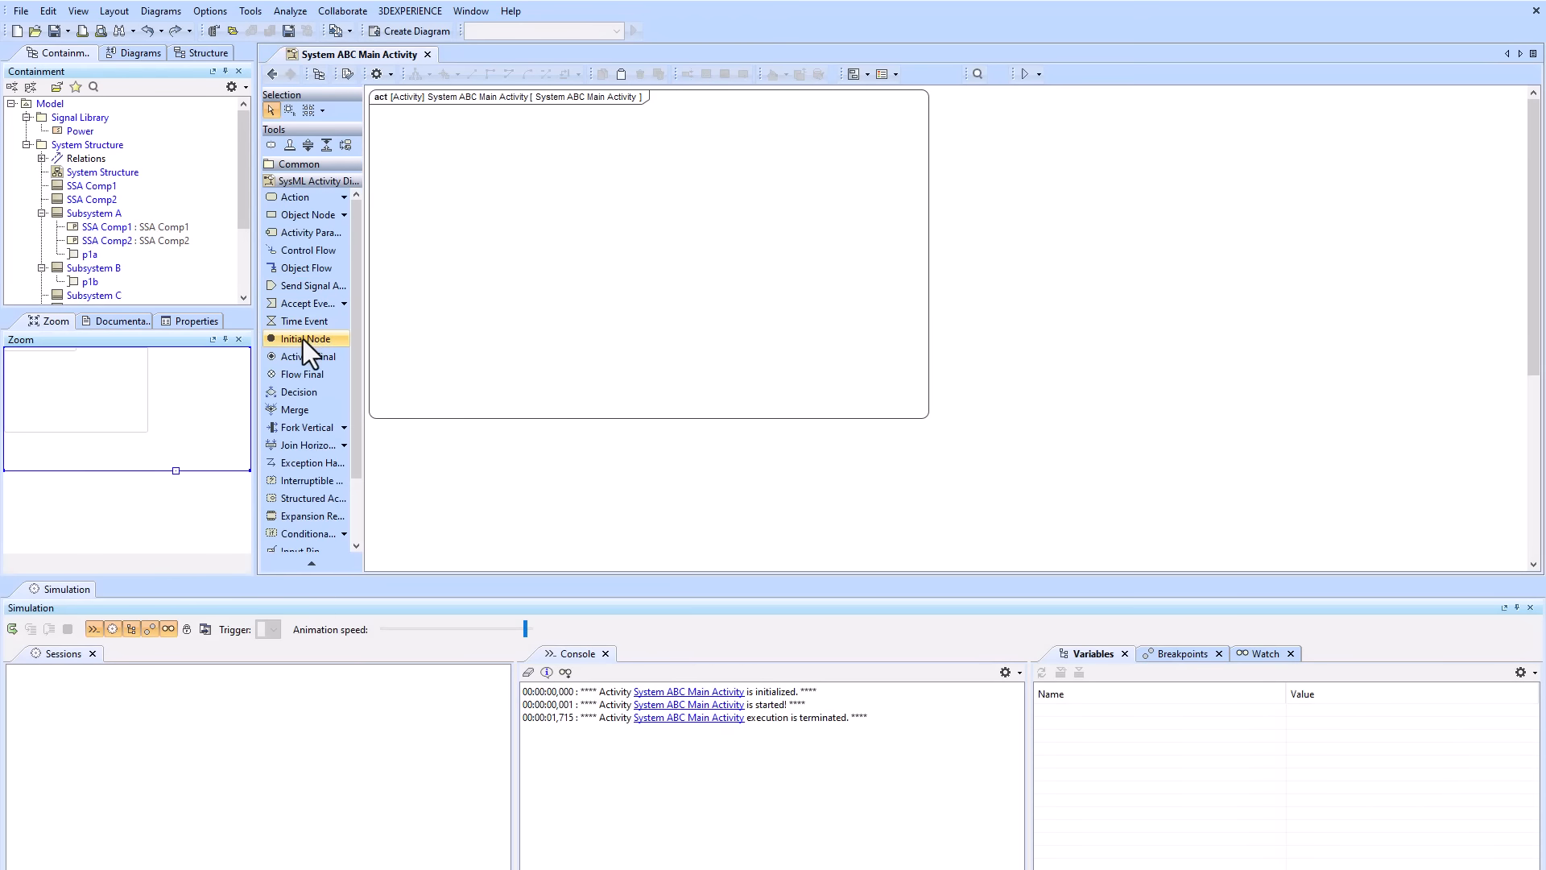
- Place an initial node in the activity diagram and add an action below it named Sends Power To Other Subsystems
{"action": "left_click", "coordinate": [303, 340]}
{"action": "left_click", "coordinate": [454, 143]}
{"action": "left_click", "coordinate": [290, 197]}
{"action": "left_click", "coordinate": [442, 213]}
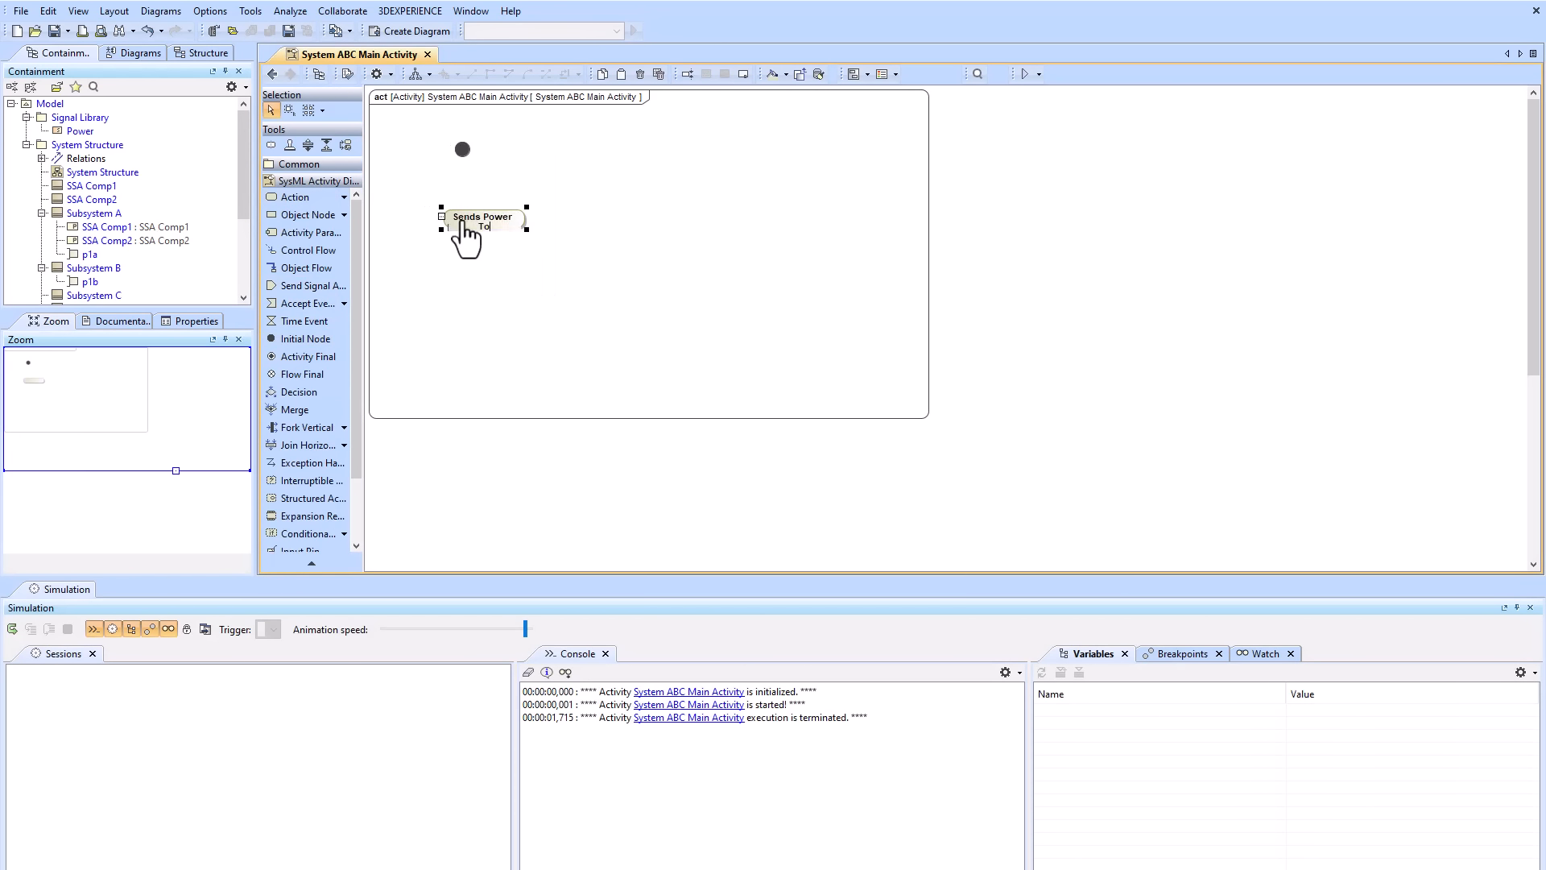
{"action": "type", "text": "Sends Power To Other Syste"}
{"action": "left_click", "coordinate": [498, 283]}
- Add an action named Rx Power & Starts Boot Up Process below the Sends Power To Other Subsystems action
{"action": "left_click", "coordinate": [313, 200]}
{"action": "left_click", "coordinate": [458, 295]}
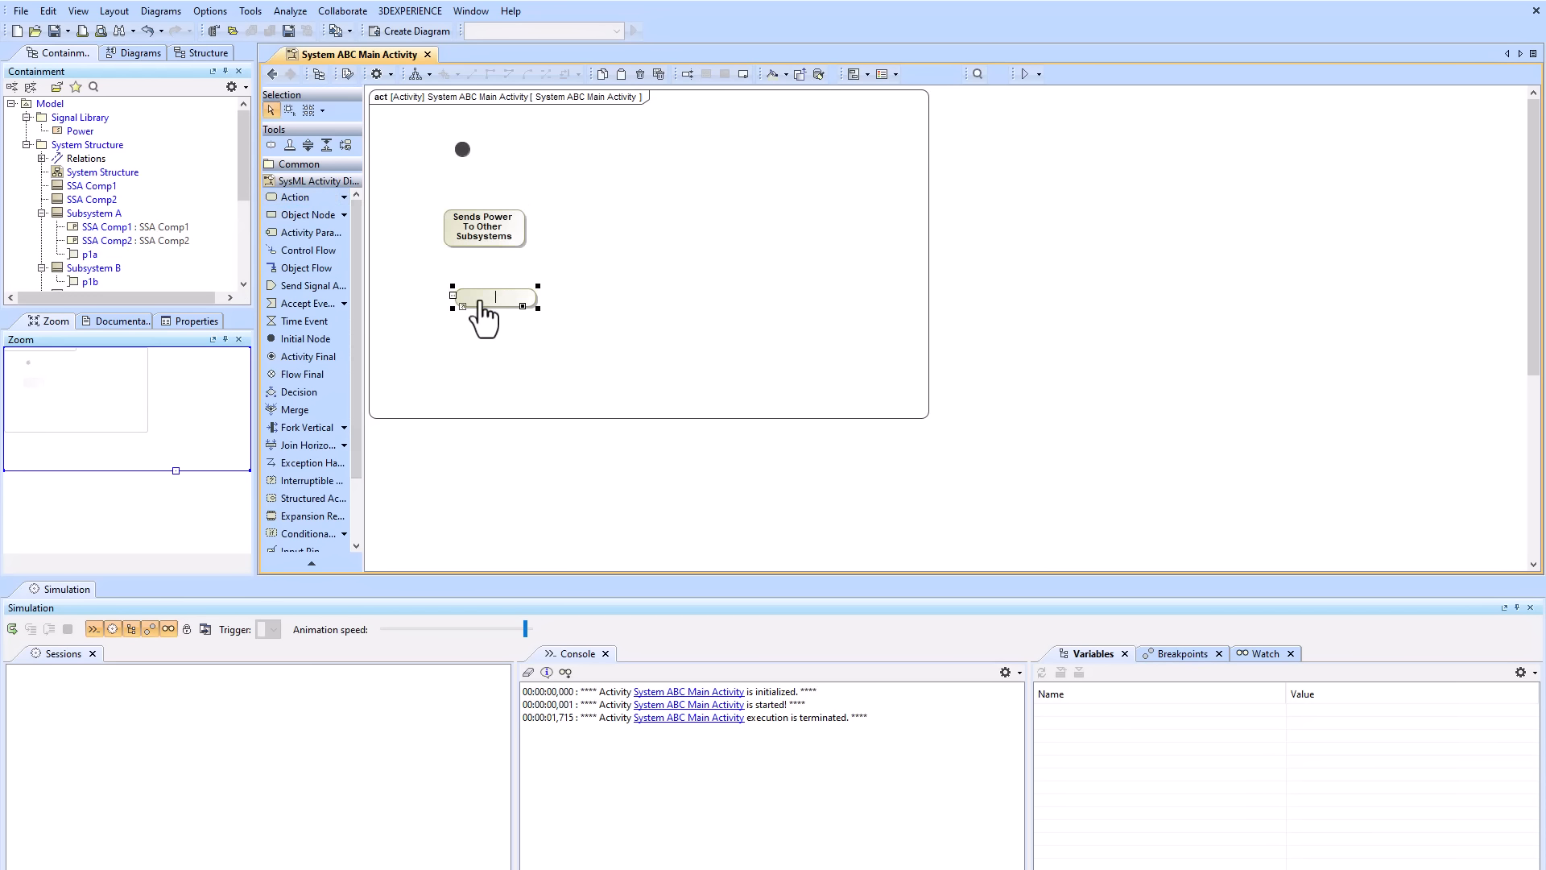
{"action": "type", "text": "Rx Power & Starts Boot Up"}
{"action": "key", "text": "Return"}
{"action": "type", "text": "Process"}
{"action": "left_click", "coordinate": [486, 330]}
- Add an action named Rx Power & Loads Software and arrange it beside the Rx Power & Starts Boot Up Process action
{"action": "left_click", "coordinate": [274, 201]}
{"action": "left_click", "coordinate": [460, 348]}
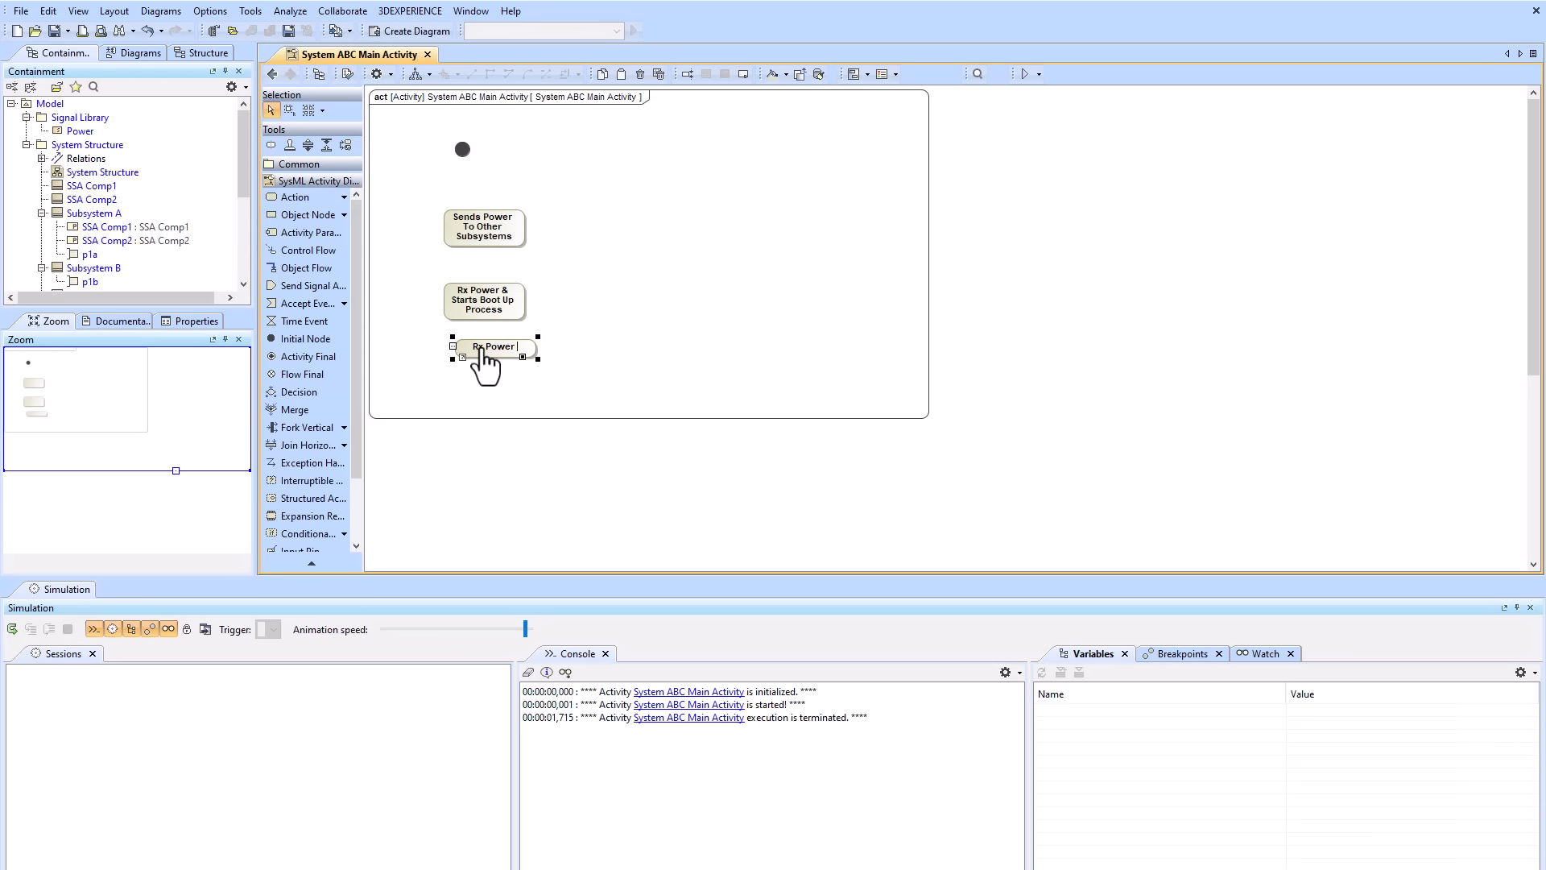
{"action": "type", "text": "Rx Power & Loads Software"}
{"action": "left_click", "coordinate": [543, 363]}
{"action": "mouse_move", "coordinate": [475, 354]}
{"action": "left_mouse_down"}
{"action": "mouse_move", "coordinate": [554, 304]}
{"action": "mouse_move", "coordinate": [475, 322]}
{"action": "left_mouse_up"}
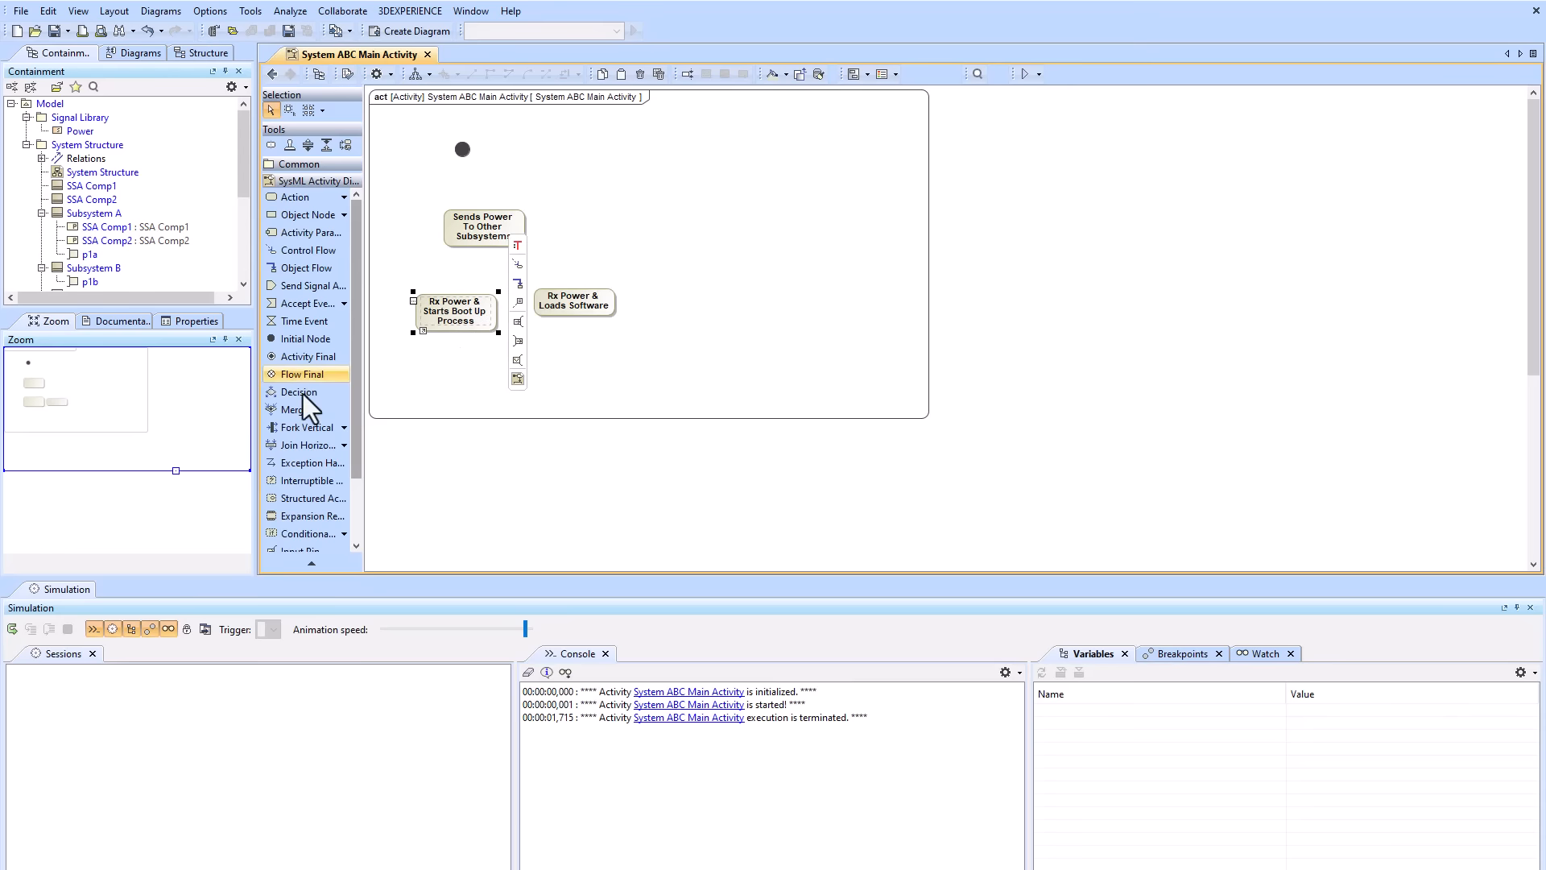
- Add a vertical fork beside the Sends Power To Other Subsystems action and connect the action to it with a control flow
{"action": "left_click", "coordinate": [307, 428]}
{"action": "left_click_drag", "start_coordinate": [598, 198], "coordinate": [598, 319]}
{"action": "left_click", "coordinate": [492, 229]}
{"action": "left_click", "coordinate": [546, 160]}
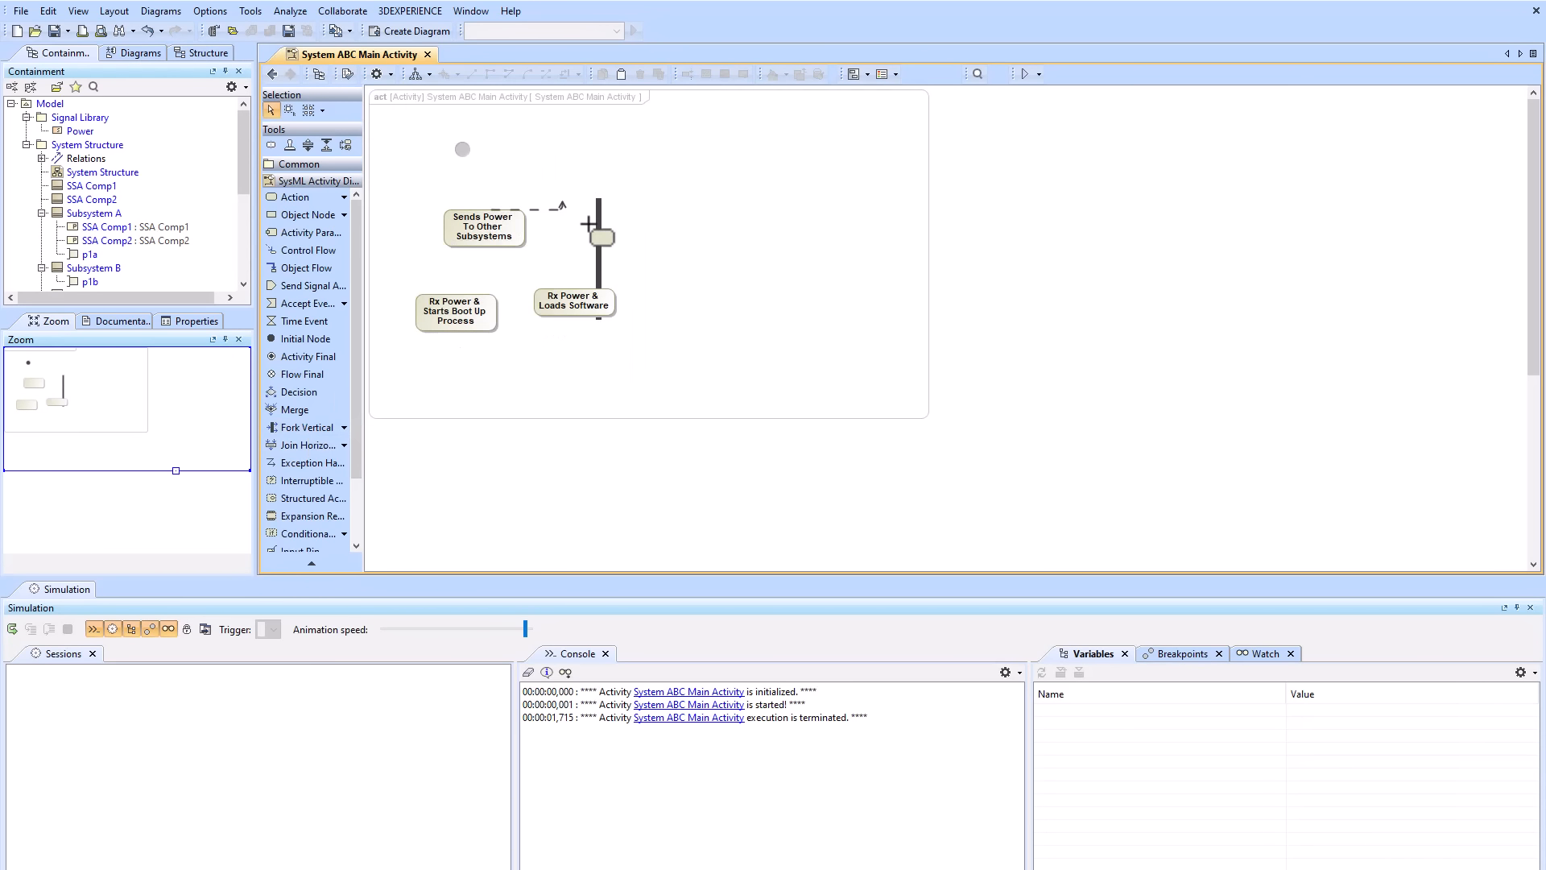
{"action": "left_click", "coordinate": [597, 231]}
{"action": "left_click_drag", "start_coordinate": [597, 259], "coordinate": [569, 225]}
- Move both Rx Power actions to the far side of the fork and connect the fork to each with a control flow
{"action": "left_click_drag", "start_coordinate": [596, 318], "coordinate": [687, 209]}
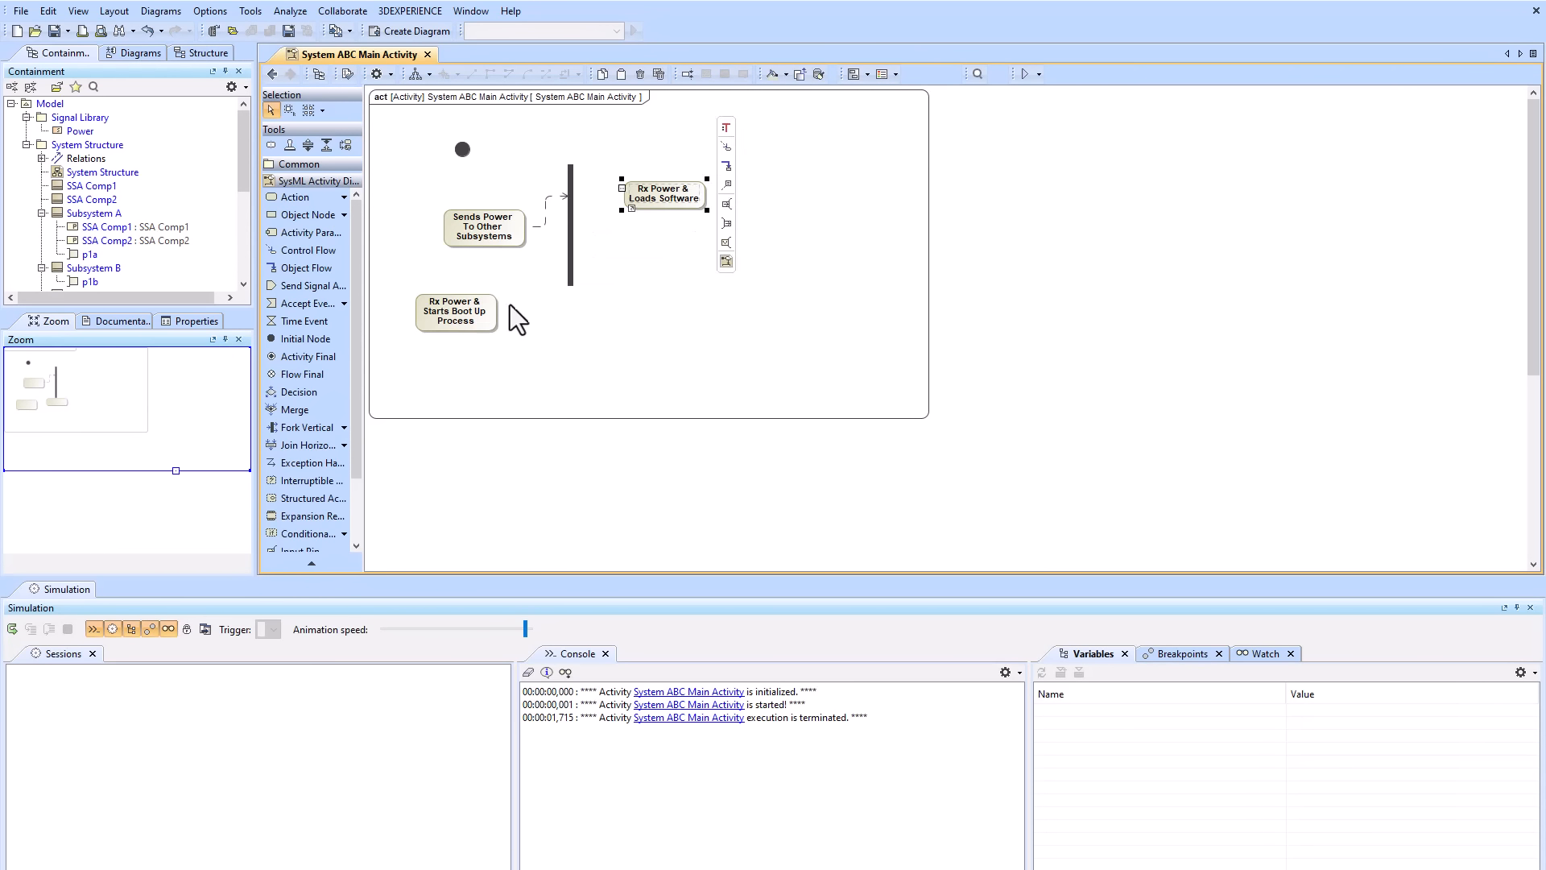
{"action": "left_click_drag", "start_coordinate": [511, 317], "coordinate": [719, 272]}
{"action": "left_click", "coordinate": [570, 177]}
{"action": "mouse_move", "coordinate": [595, 198]}
{"action": "left_mouse_down"}
{"action": "mouse_move", "coordinate": [656, 195]}
{"action": "mouse_move", "coordinate": [662, 269]}
{"action": "left_mouse_up"}
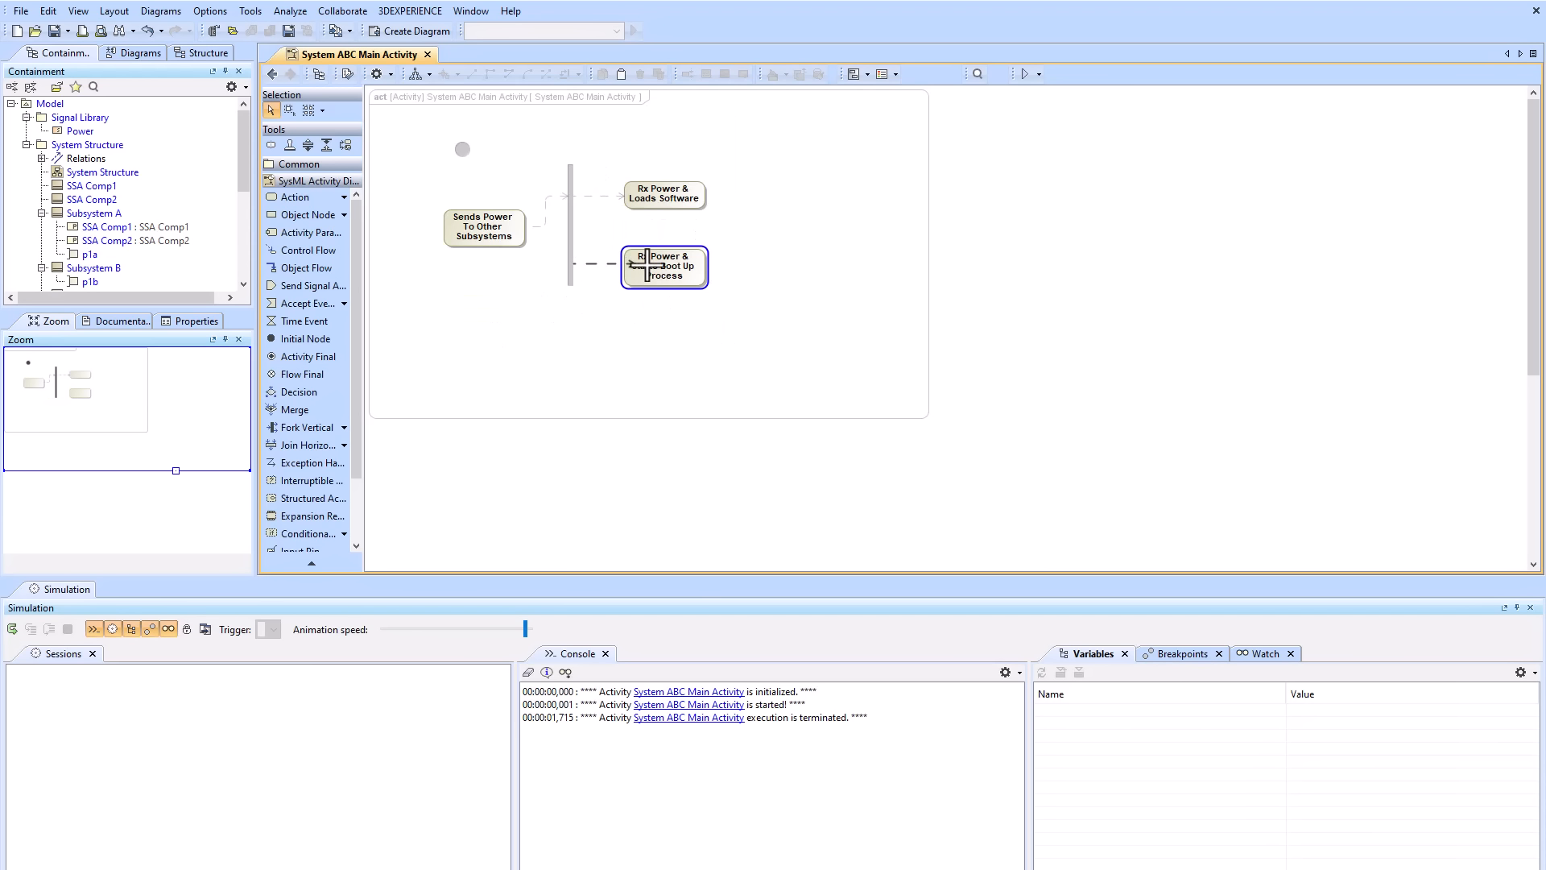
- Add a flow final beside each Rx Power action and connect each action to its own flow final
{"action": "left_click", "coordinate": [306, 374]}
{"action": "left_click", "coordinate": [749, 273]}
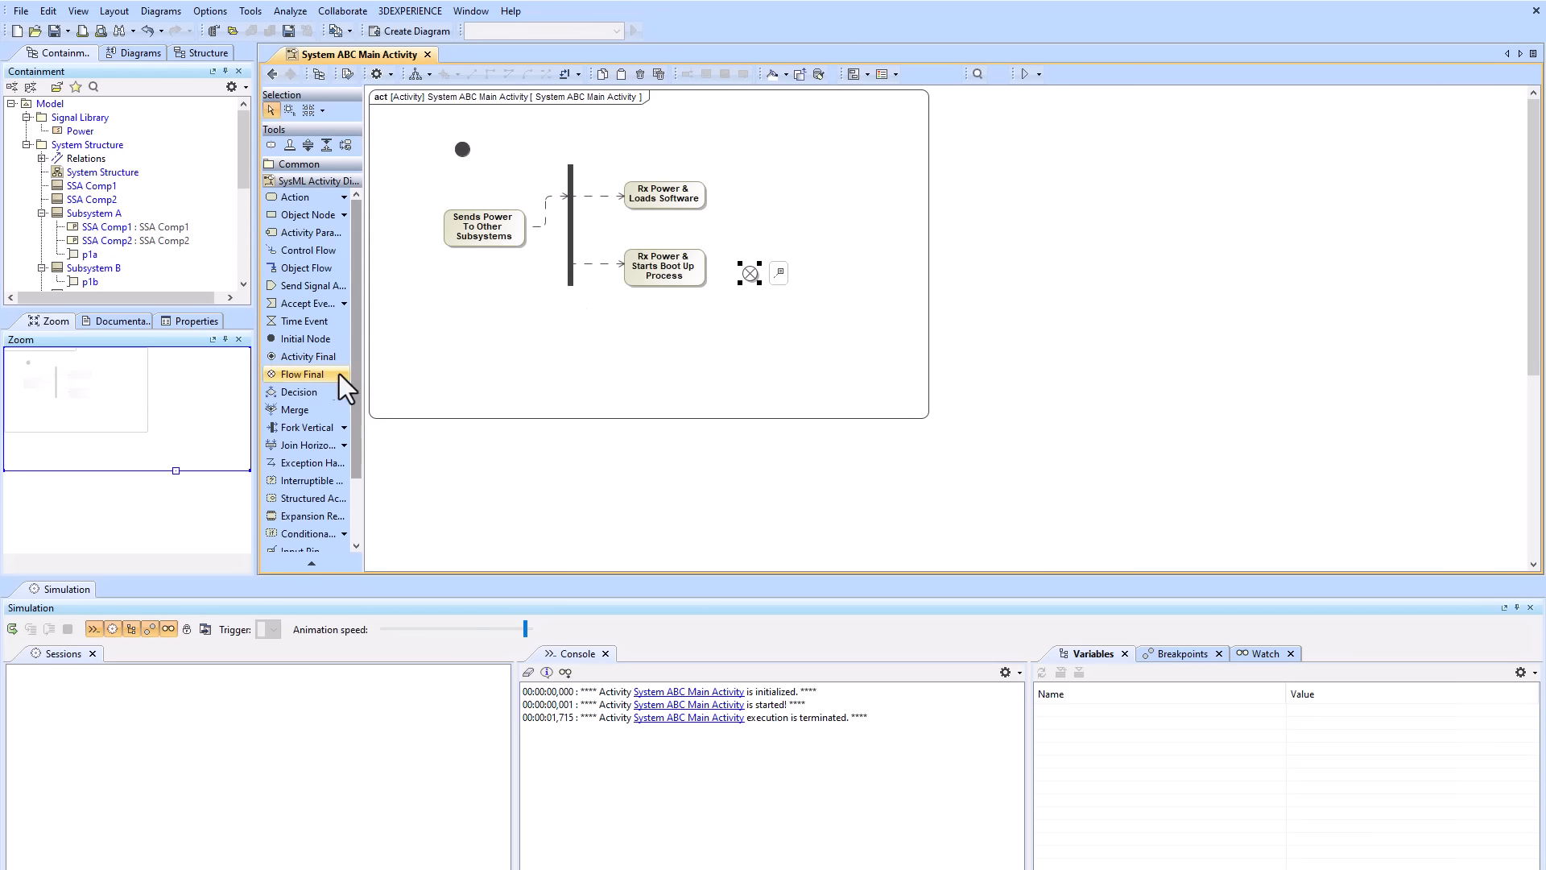
{"action": "left_click", "coordinate": [338, 373]}
{"action": "left_click", "coordinate": [761, 195]}
{"action": "left_click", "coordinate": [688, 184]}
{"action": "mouse_move", "coordinate": [731, 135]}
{"action": "left_mouse_down"}
{"action": "mouse_move", "coordinate": [761, 195]}
{"action": "mouse_move", "coordinate": [750, 273]}
{"action": "left_mouse_up"}
{"action": "left_click", "coordinate": [692, 257]}
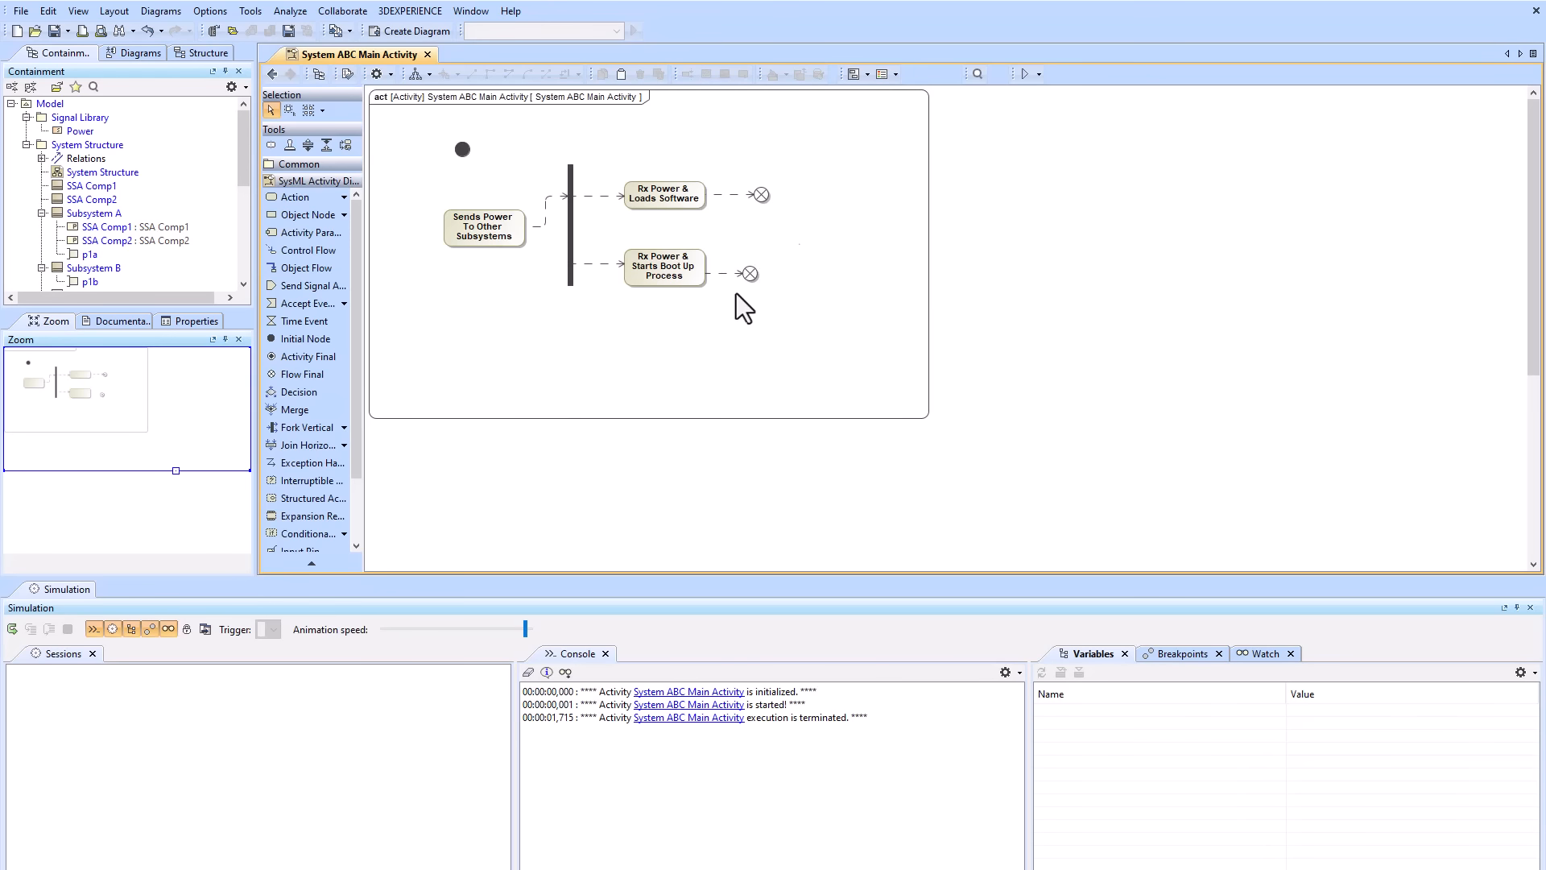
- Simulate the activity, and connect the initial node to the Sends Power To Other Subsystems action, centring the node above it
{"action": "left_click", "coordinate": [1026, 73]}
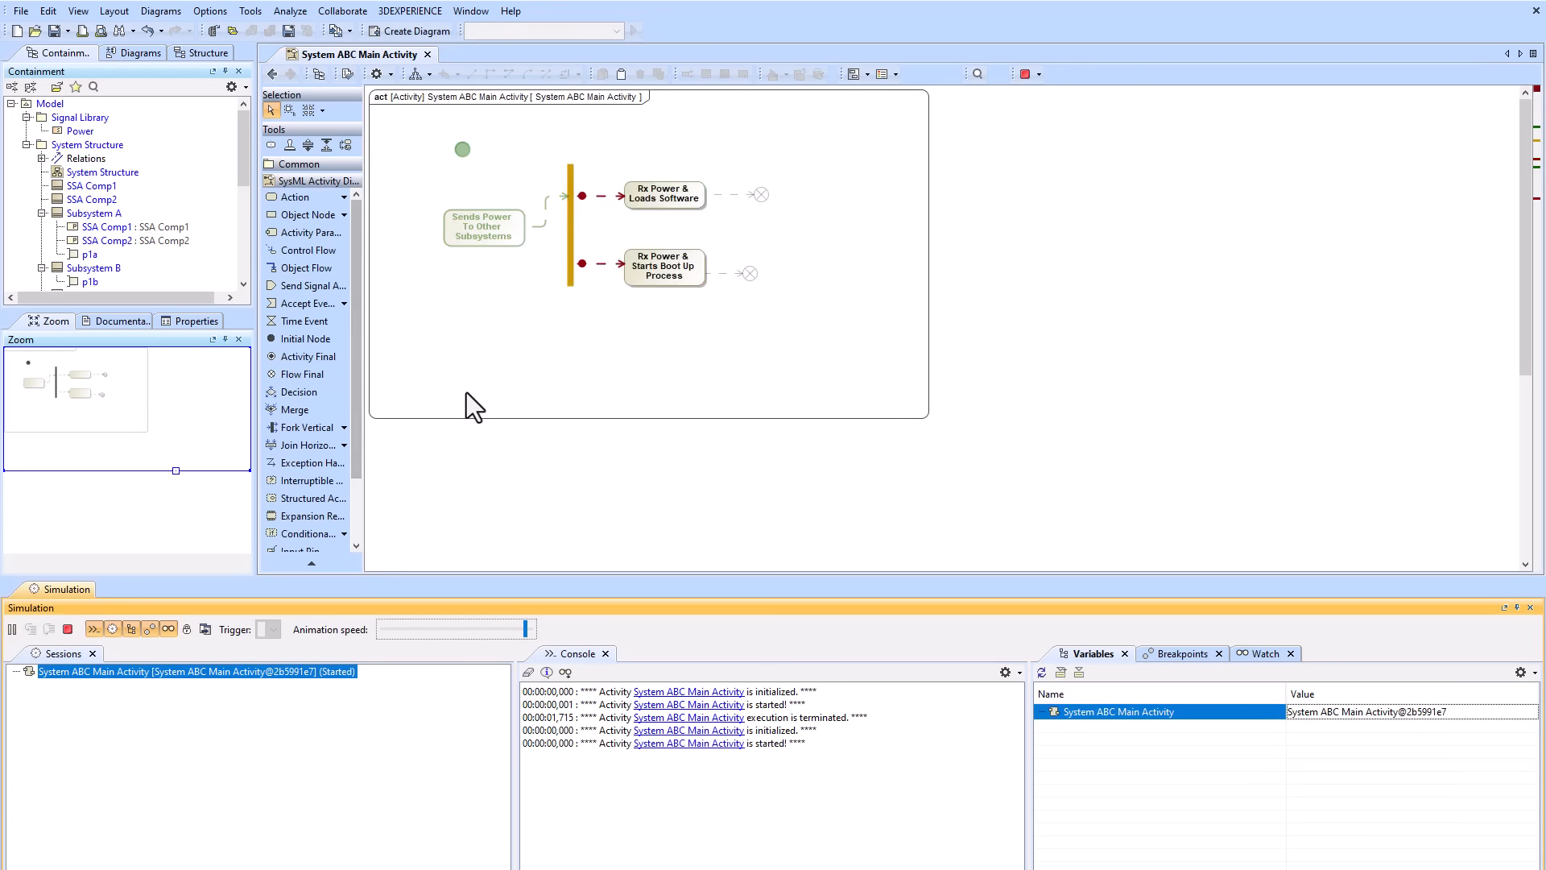
{"action": "left_click", "coordinate": [463, 149]}
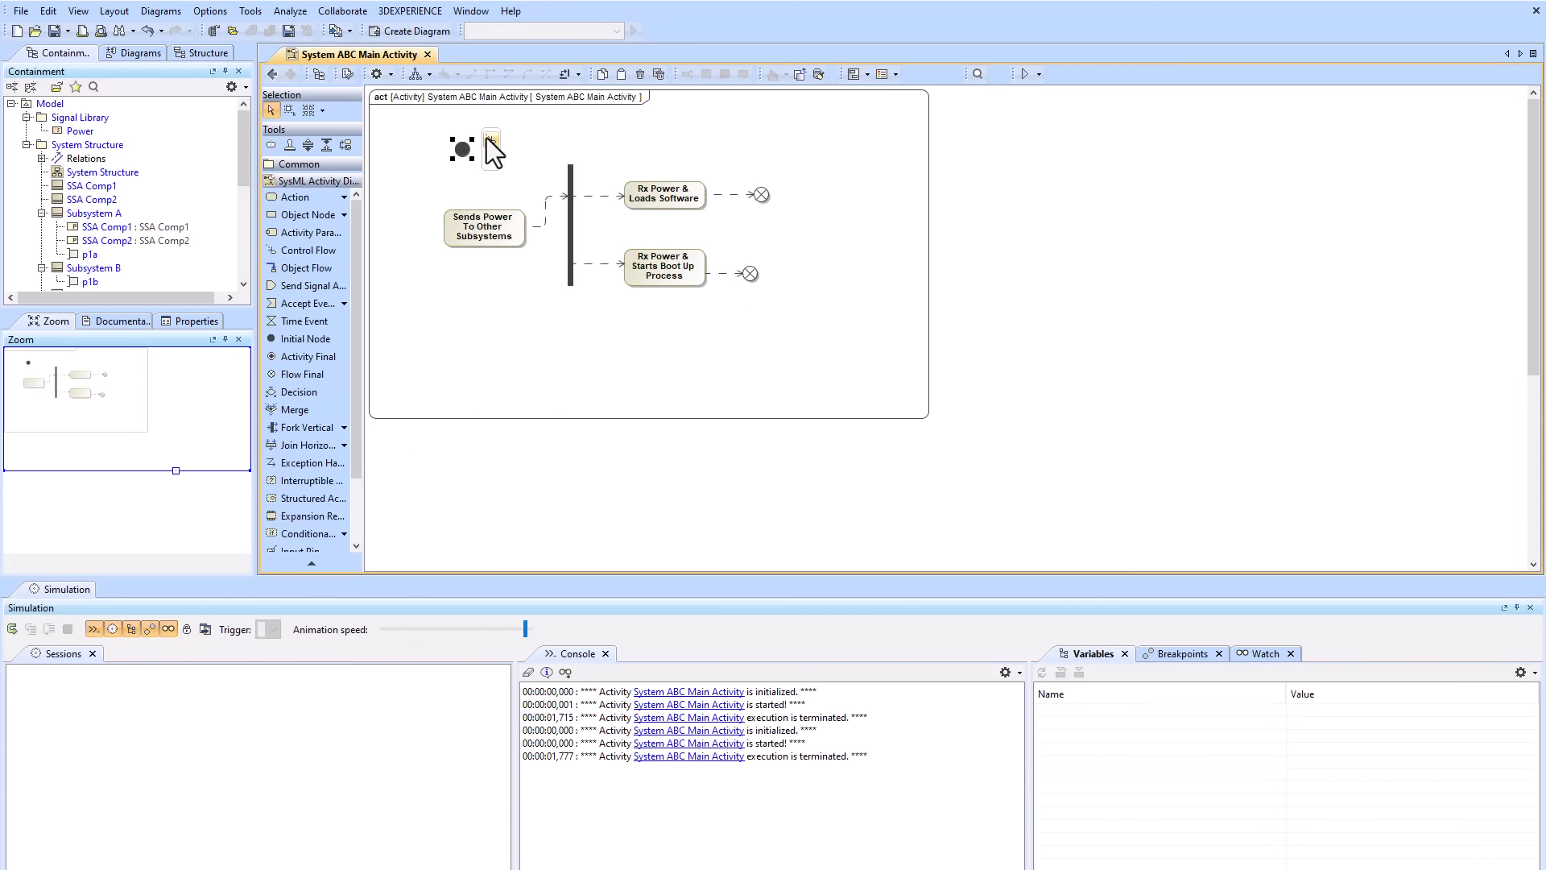
{"action": "left_click_drag", "start_coordinate": [488, 141], "coordinate": [469, 222]}
{"action": "left_click_drag", "start_coordinate": [462, 150], "coordinate": [479, 177]}
{"action": "left_click", "coordinate": [494, 324]}
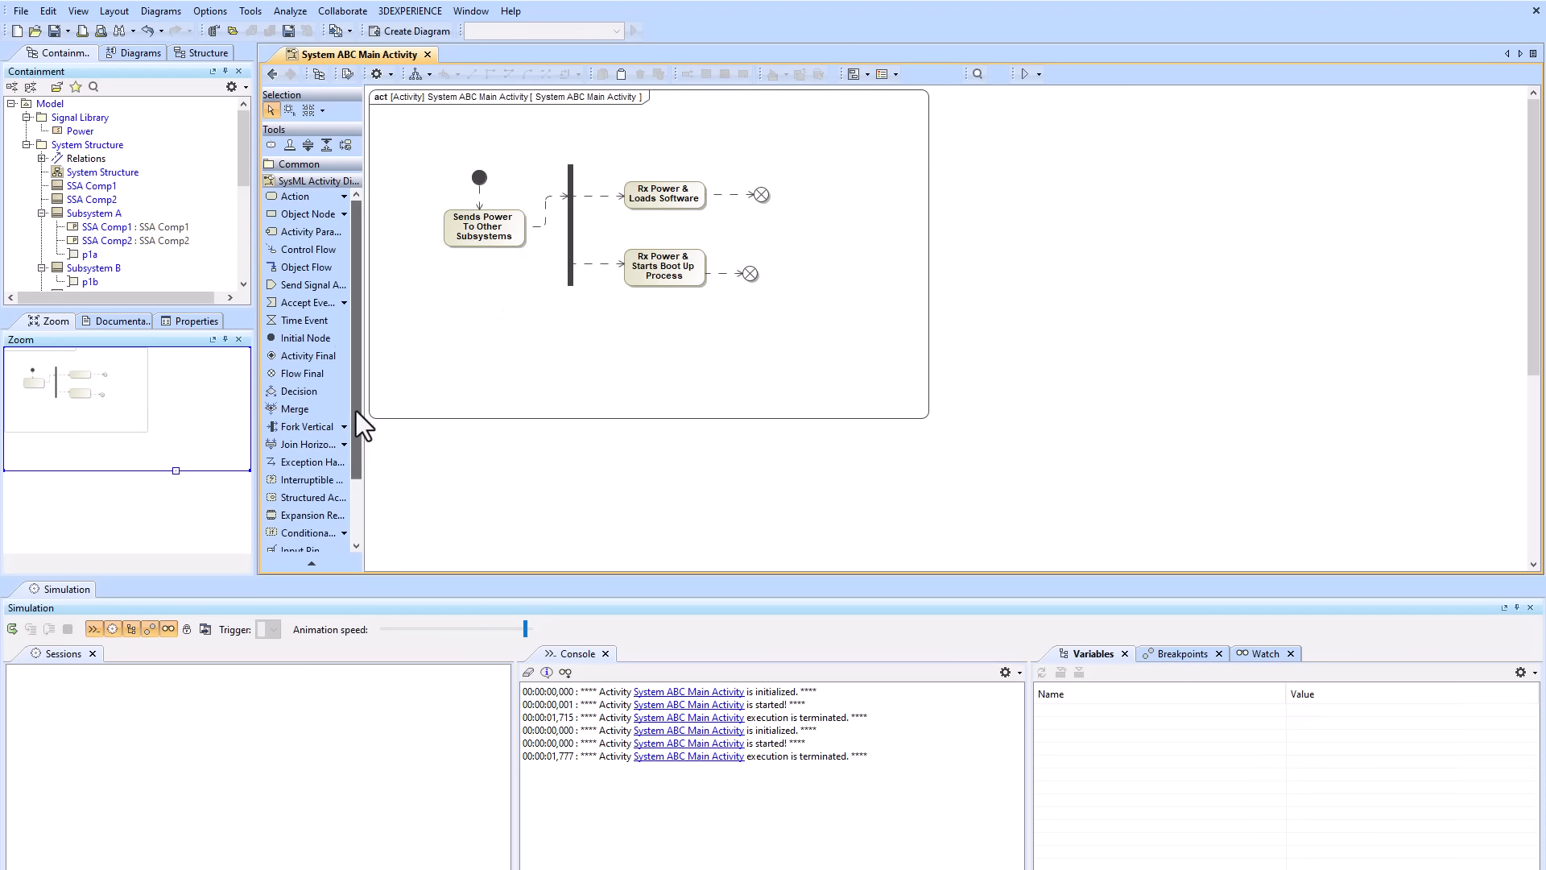
- Add vertical swimlanes representing subsystem A, subsystem B and subsystem C below the existing activity nodes
{"action": "left_click_drag", "start_coordinate": [356, 411], "coordinate": [360, 470]}
{"action": "left_click", "coordinate": [304, 543]}
{"action": "left_click", "coordinate": [411, 339]}
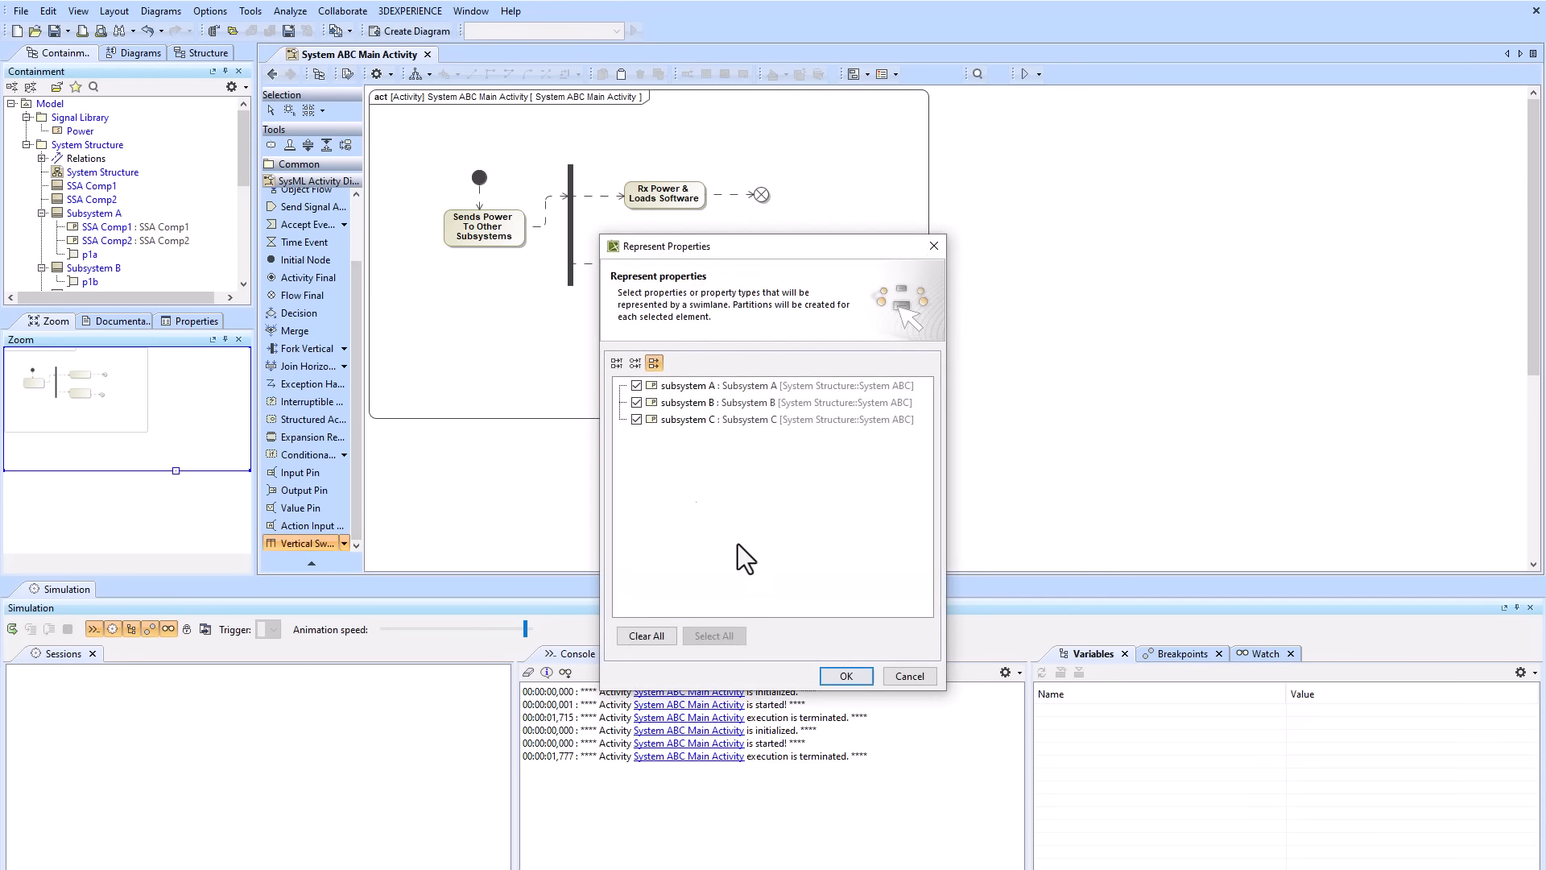
{"action": "left_click", "coordinate": [841, 670]}
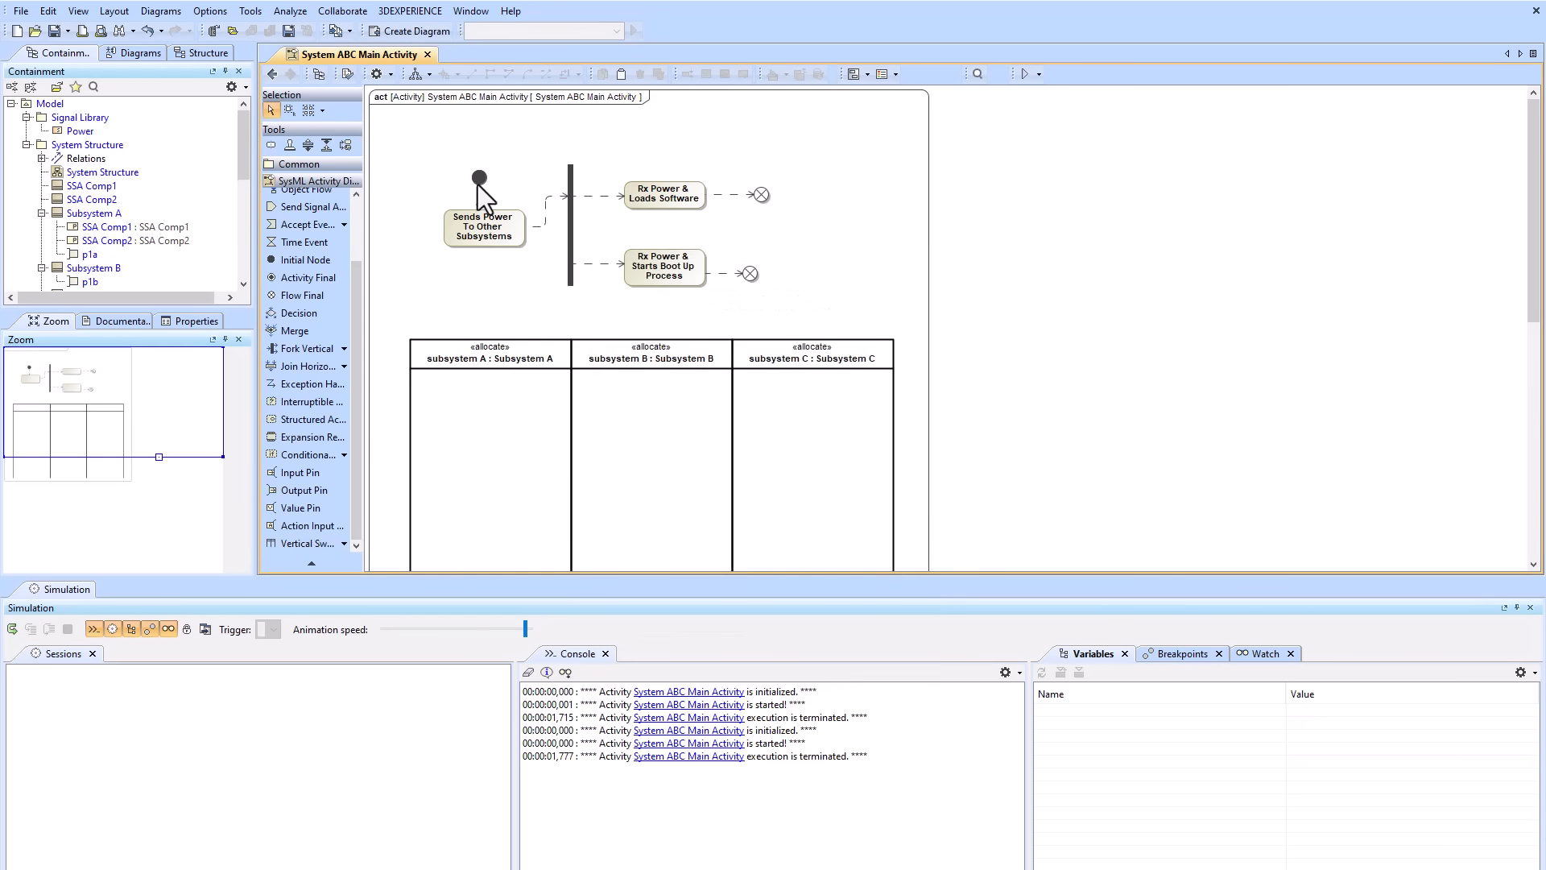
- Move the initial node, the Sends Power To Other Subsystems action and the fork into the subsystem A swimlane
{"action": "left_click_drag", "start_coordinate": [477, 185], "coordinate": [484, 396]}
{"action": "left_click_drag", "start_coordinate": [486, 230], "coordinate": [494, 454]}
{"action": "left_click_drag", "start_coordinate": [571, 246], "coordinate": [551, 483]}
- Move Rx Power & Starts Boot Up Process into the subsystem C swimlane and Rx Power & Loads Software into subsystem B, each with its flow final
{"action": "scroll", "coordinate": [576, 386], "scroll_direction": "down", "scroll_amount": 3}
{"action": "left_click_drag", "start_coordinate": [667, 136], "coordinate": [809, 379]}
{"action": "scroll", "coordinate": [684, 226], "scroll_direction": "up", "scroll_amount": 3}
{"action": "left_click_drag", "start_coordinate": [665, 182], "coordinate": [648, 398]}
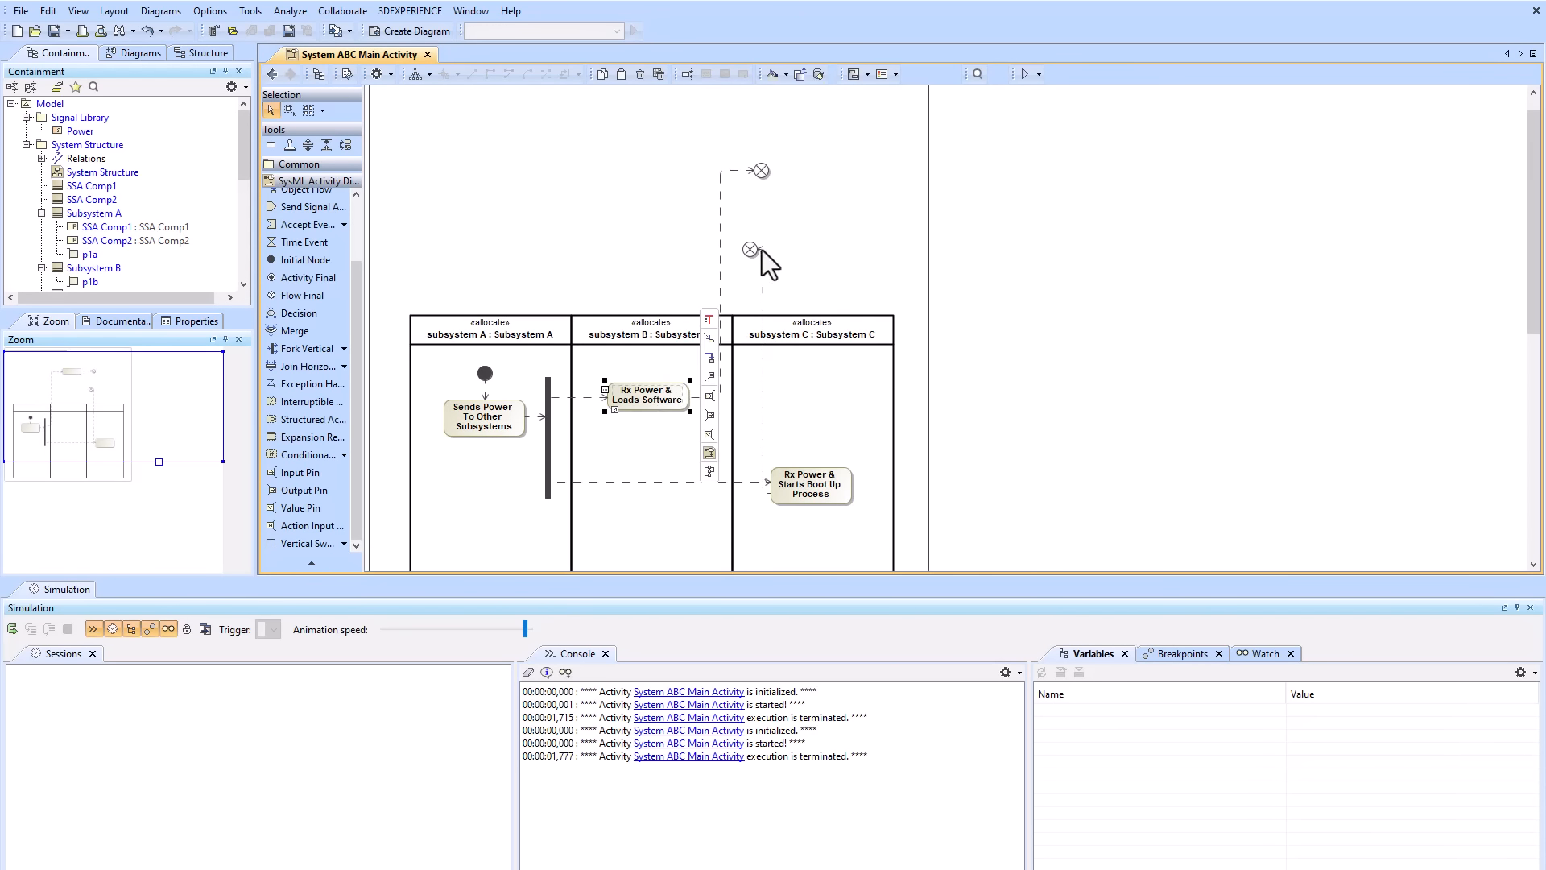
{"action": "left_click_drag", "start_coordinate": [761, 172], "coordinate": [643, 435]}
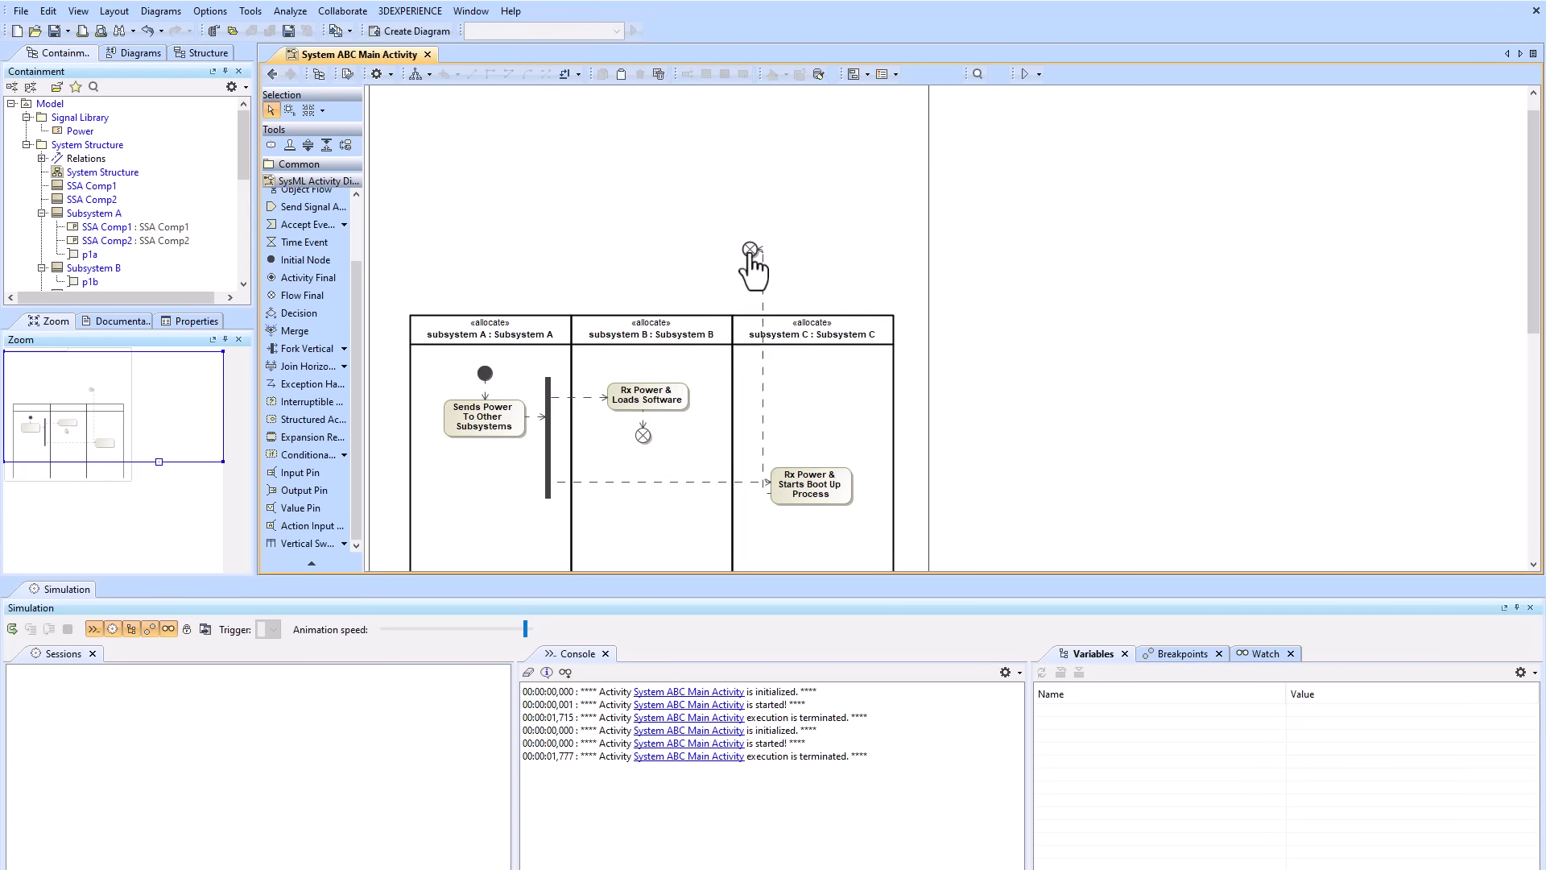
{"action": "left_click_drag", "start_coordinate": [751, 262], "coordinate": [811, 542]}
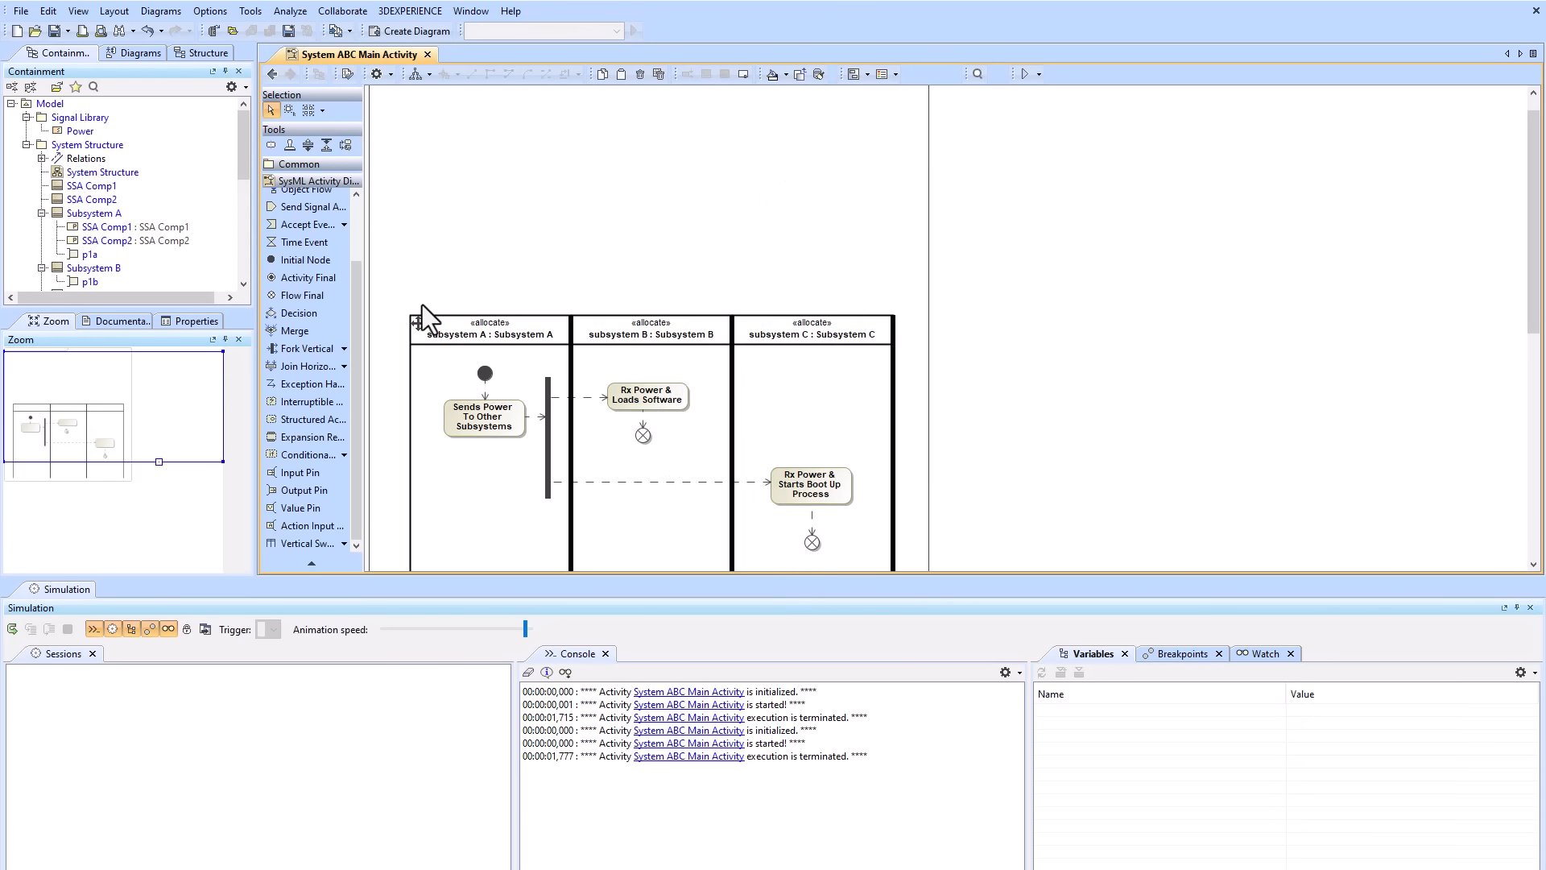
- Move the swimlanes up to the top of the activity frame, shorten them, and fit the frame more closely around them
{"action": "left_click_drag", "start_coordinate": [421, 304], "coordinate": [403, 127]}
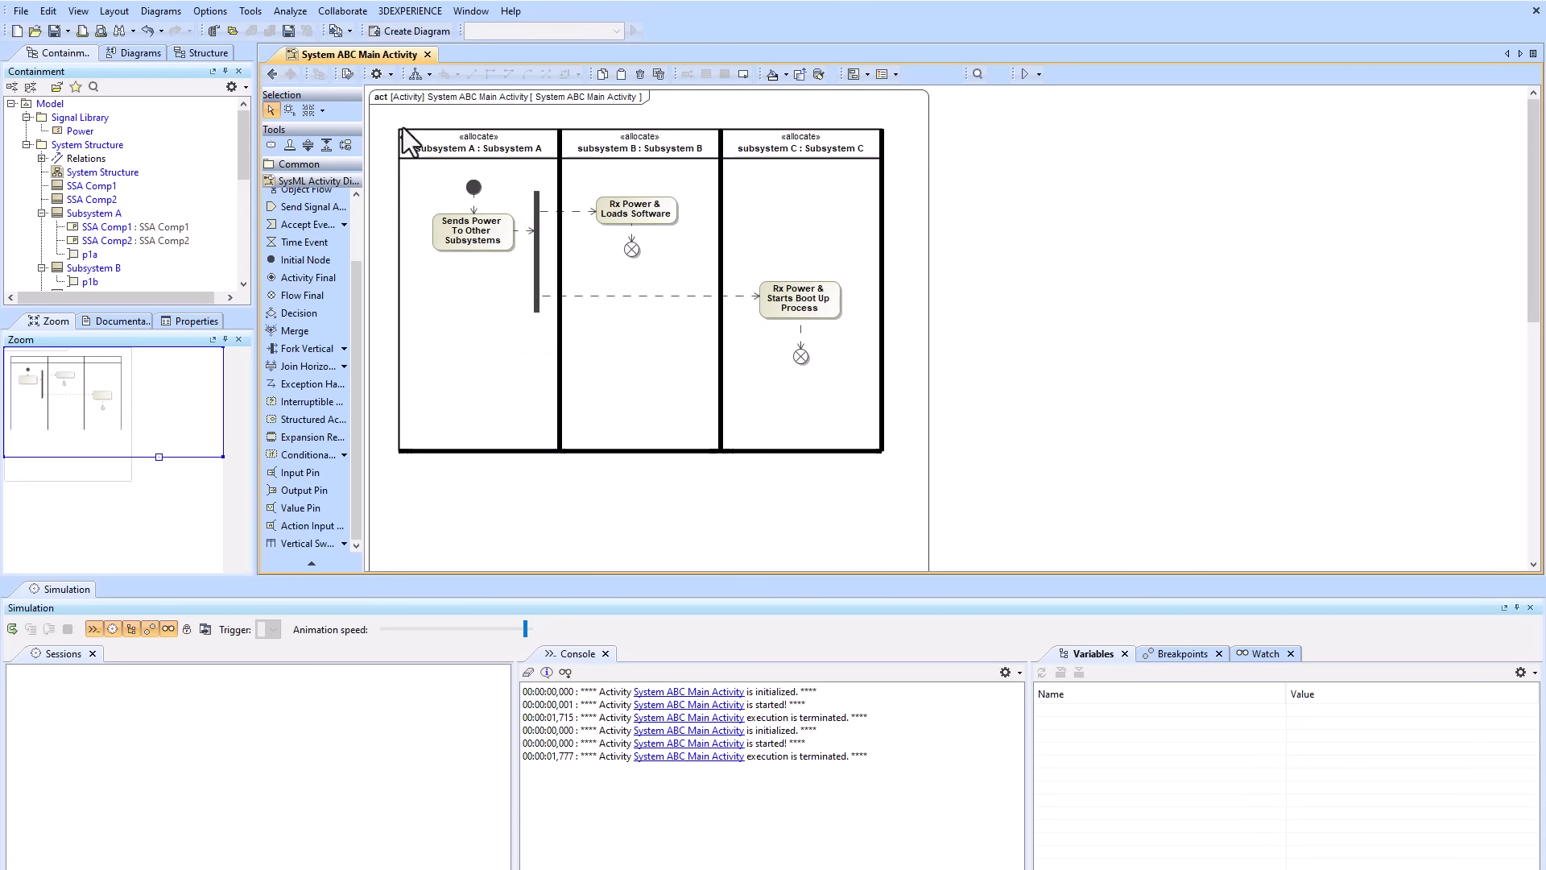
{"action": "left_click", "coordinate": [789, 462]}
{"action": "left_click_drag", "start_coordinate": [775, 452], "coordinate": [771, 396]}
{"action": "left_click", "coordinate": [753, 437]}
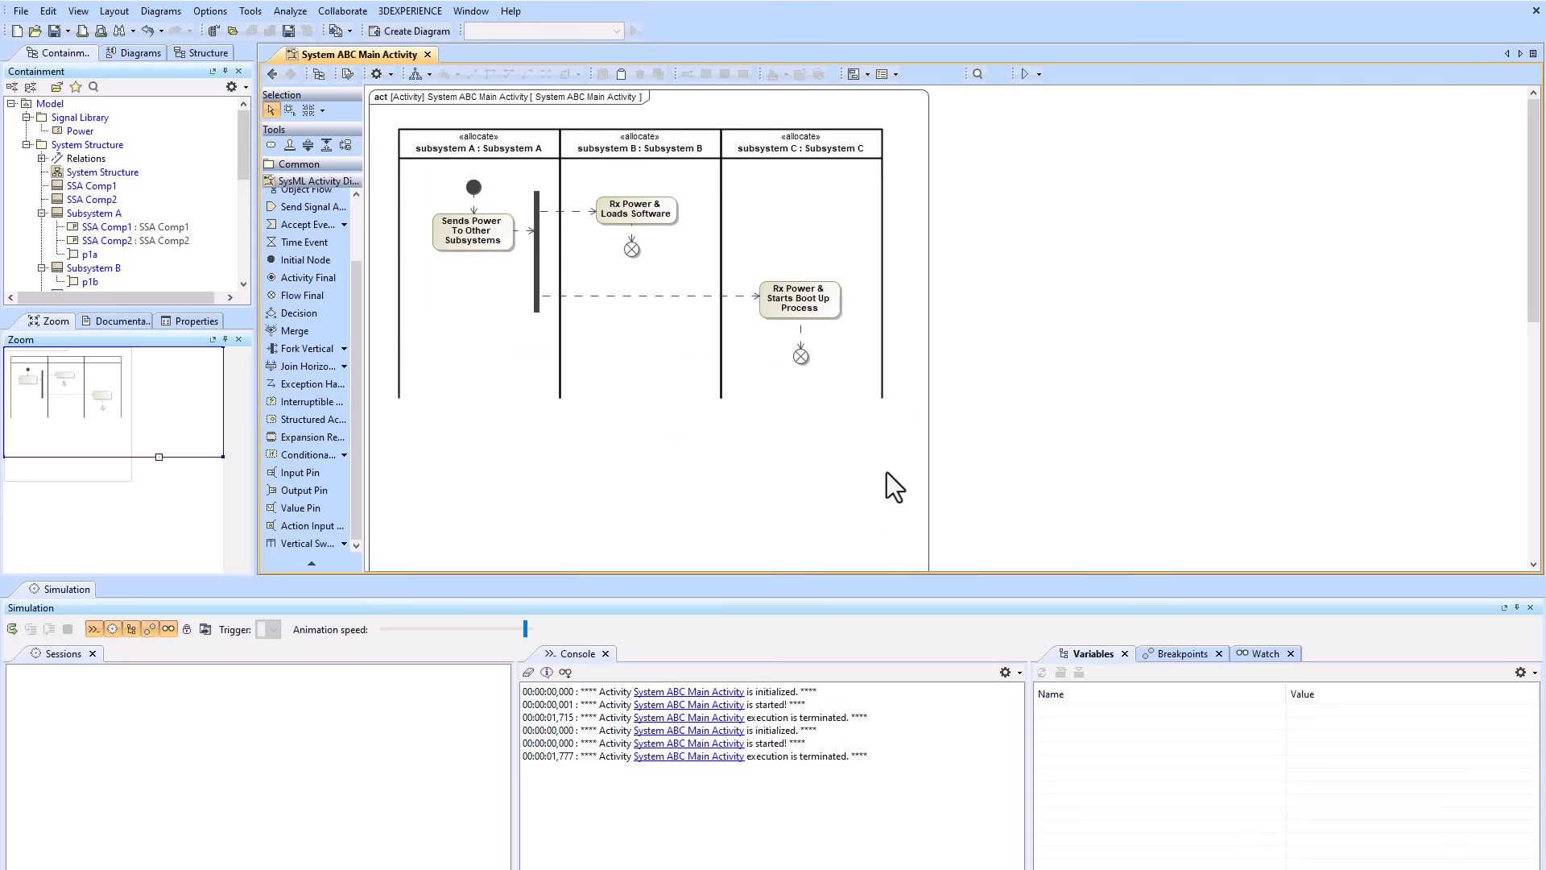
{"action": "left_click", "coordinate": [930, 481]}
{"action": "left_click", "coordinate": [916, 90]}
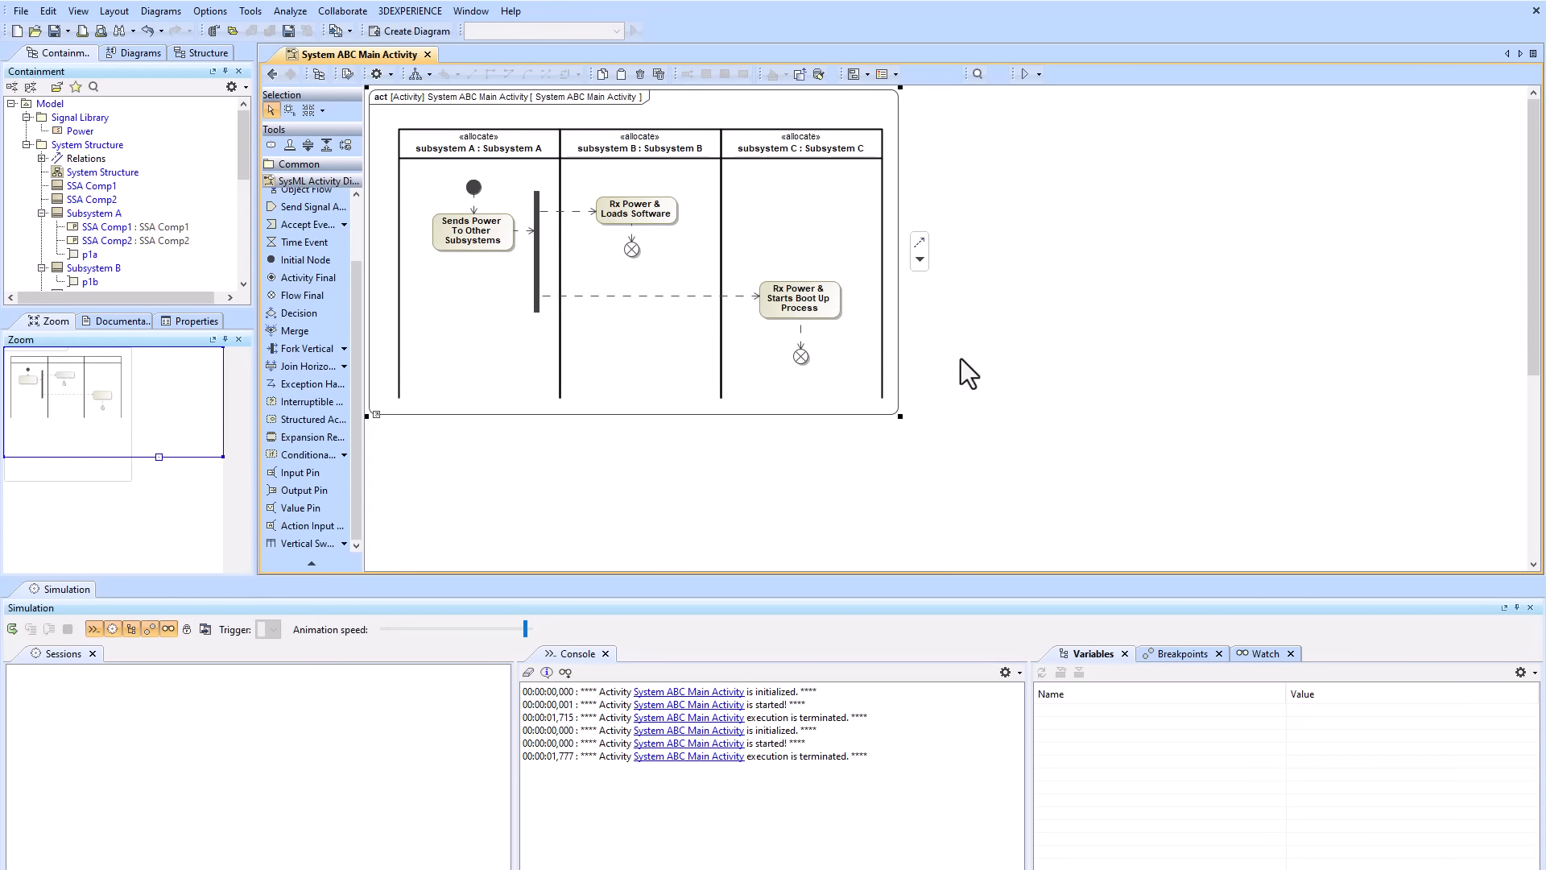
- Set the swimlanes' allocation mode to Usage
{"action": "right_click", "coordinate": [627, 349]}
{"action": "mouse_move", "coordinate": [687, 494]}
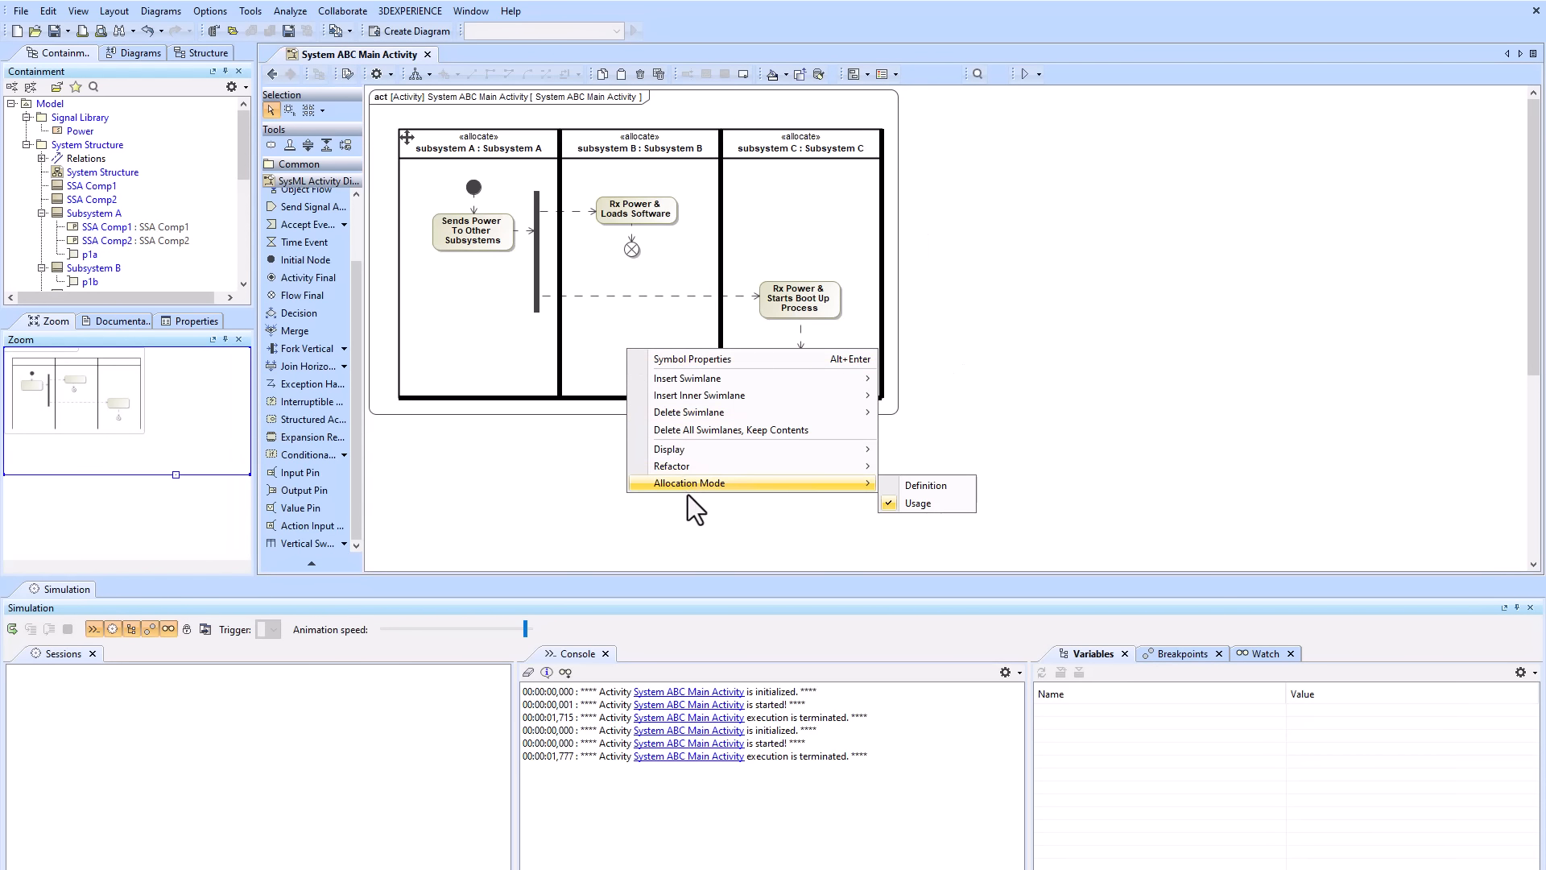
{"action": "left_click", "coordinate": [949, 506]}
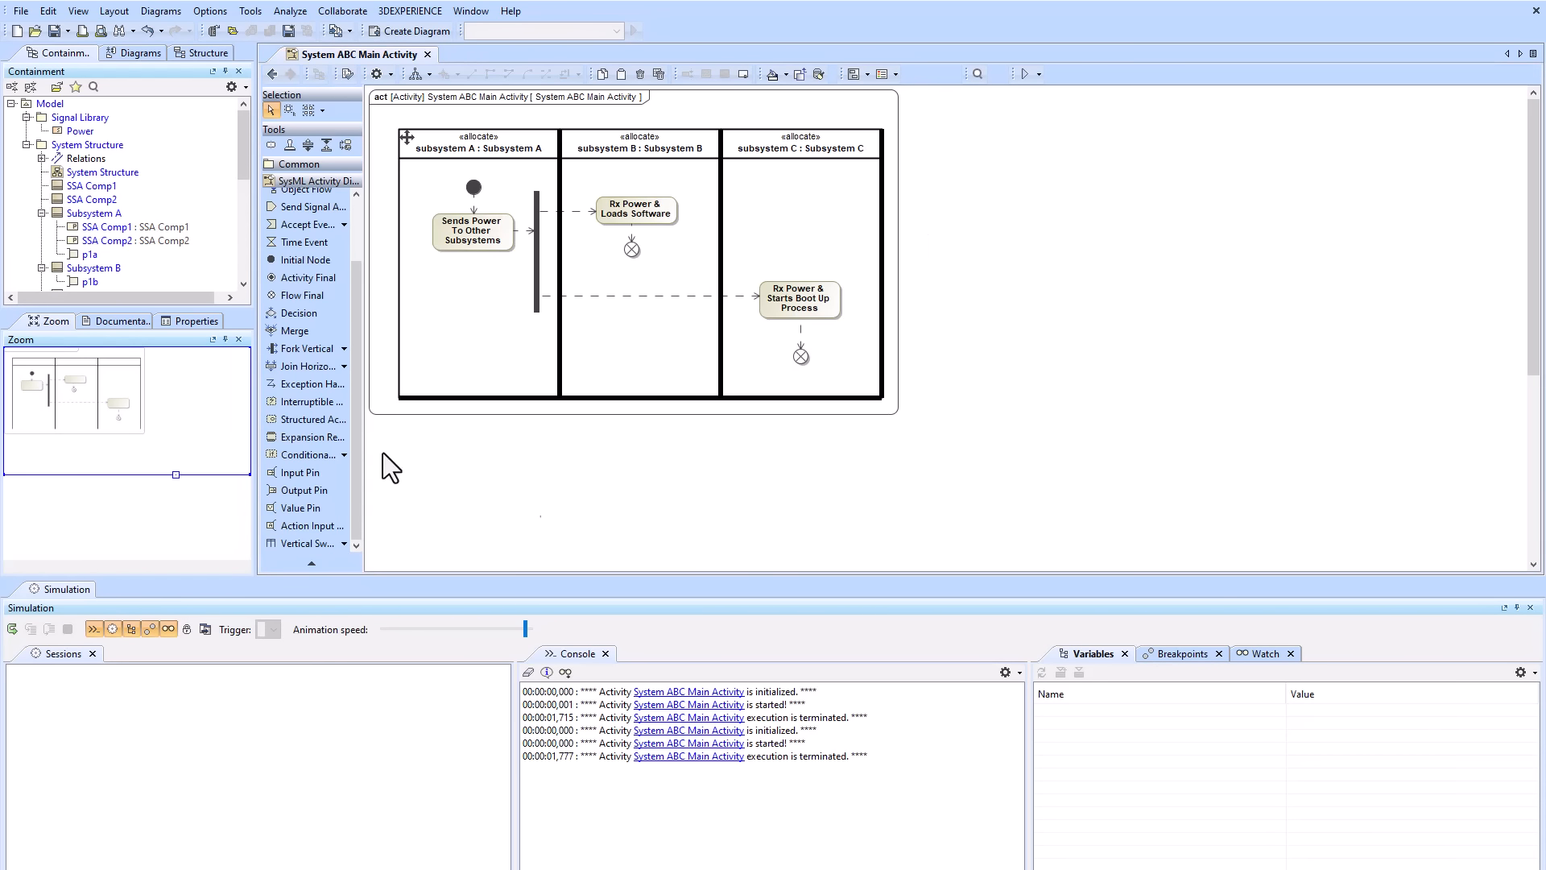
- Return to the System Structure diagram and enlarge the embedded System ABC internal block diagram below the block hierarchy
{"action": "left_click", "coordinate": [273, 72]}
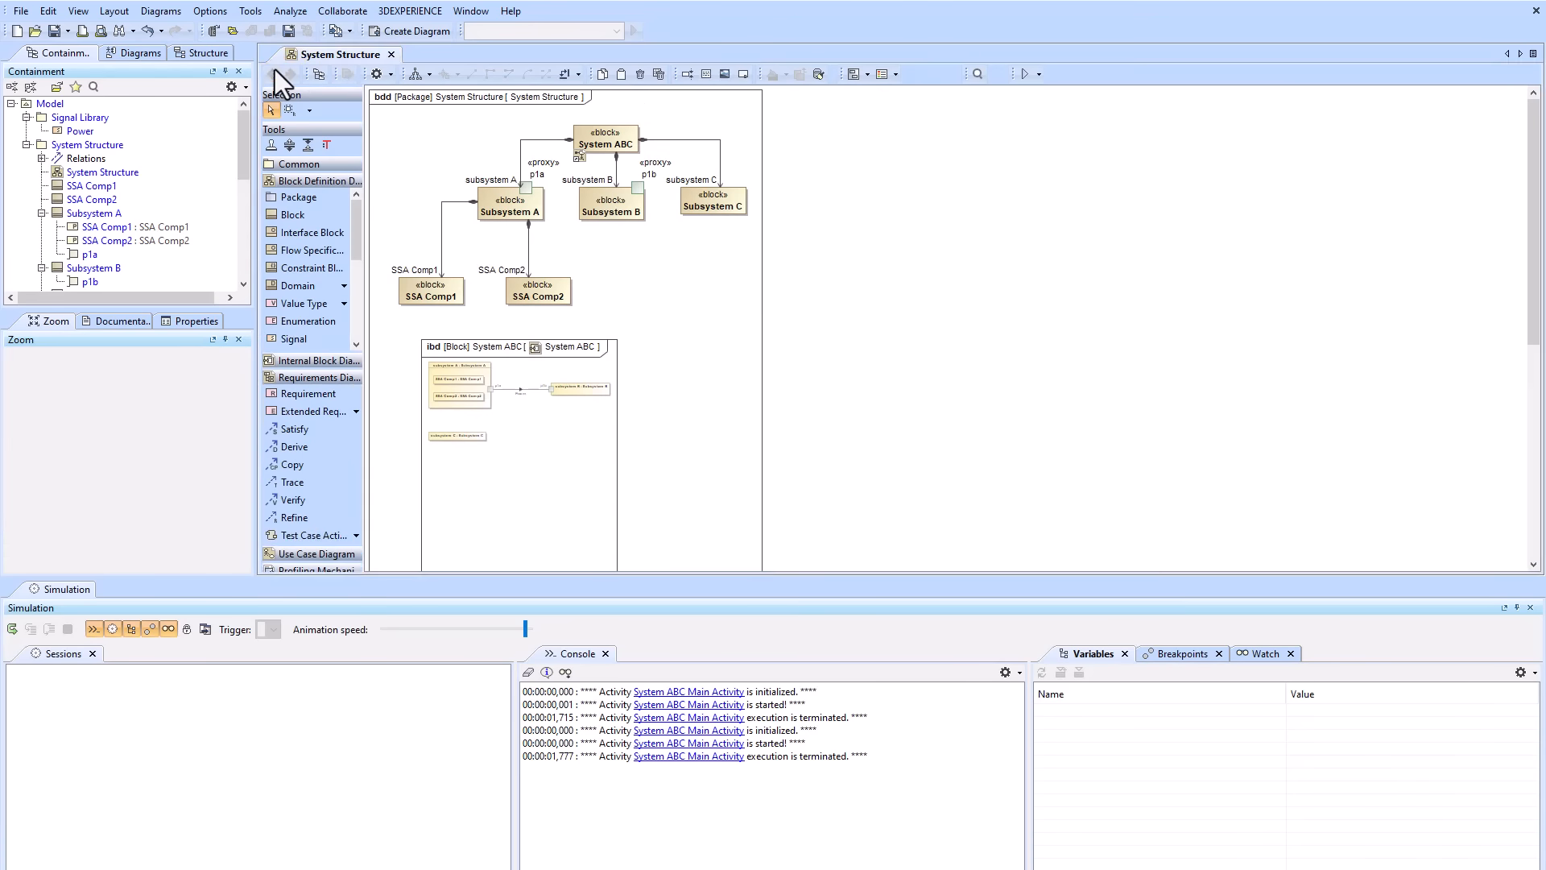
{"action": "left_click", "coordinate": [518, 440]}
{"action": "double_click", "coordinate": [597, 340]}
{"action": "left_click_drag", "start_coordinate": [561, 401], "coordinate": [527, 394]}
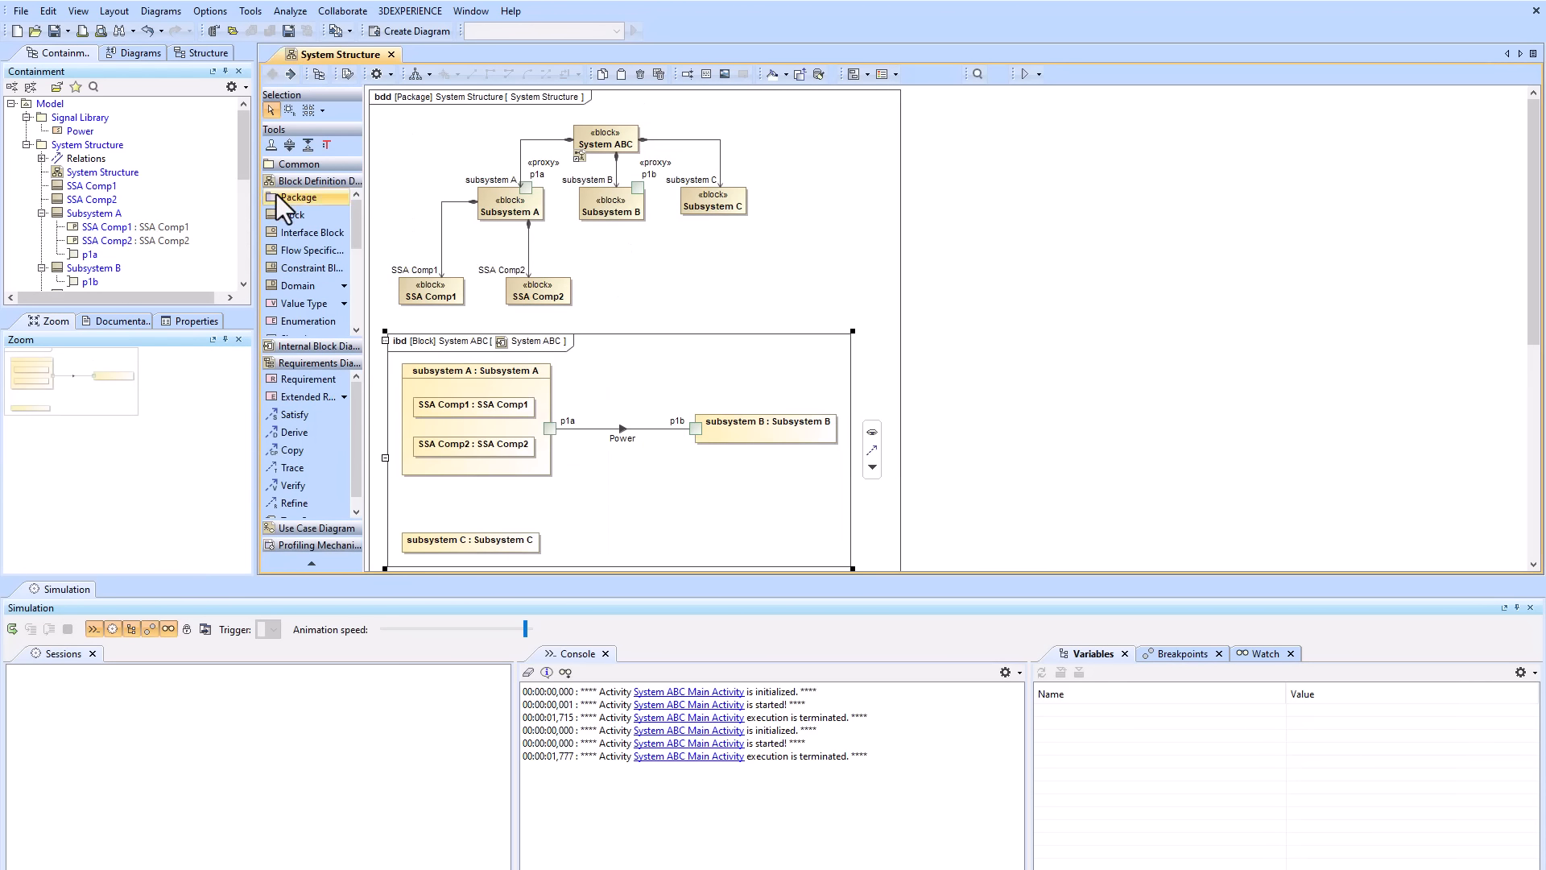
- Embed the System ABC Main Activity diagram in the System Structure diagram, beside the internal block diagram
{"action": "scroll", "coordinate": [90, 229], "scroll_direction": "down", "scroll_amount": 4}
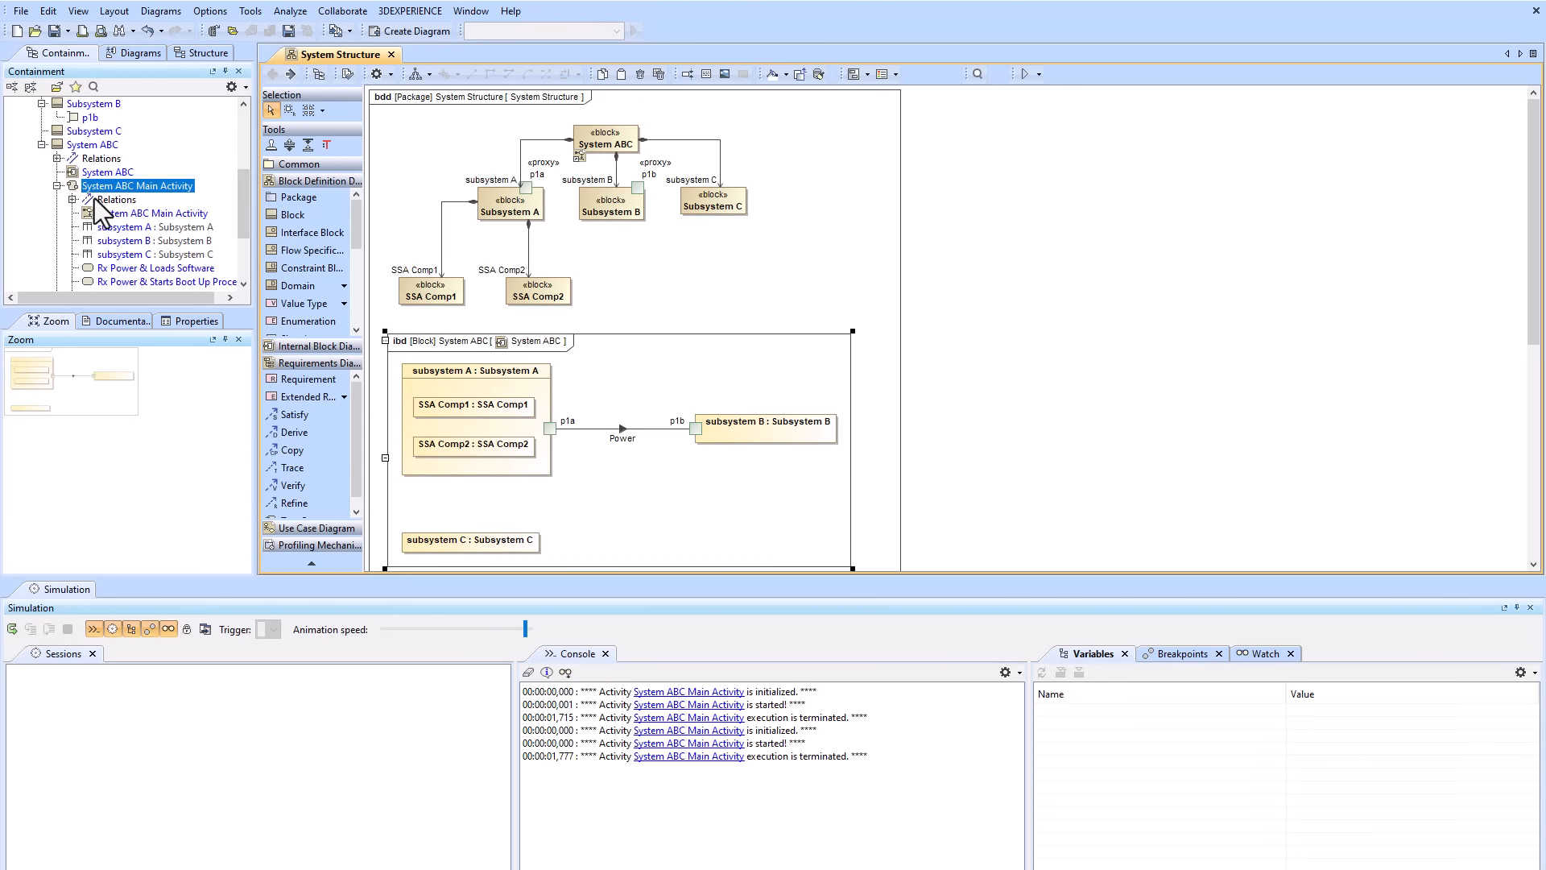
{"action": "left_click_drag", "start_coordinate": [103, 213], "coordinate": [990, 255]}
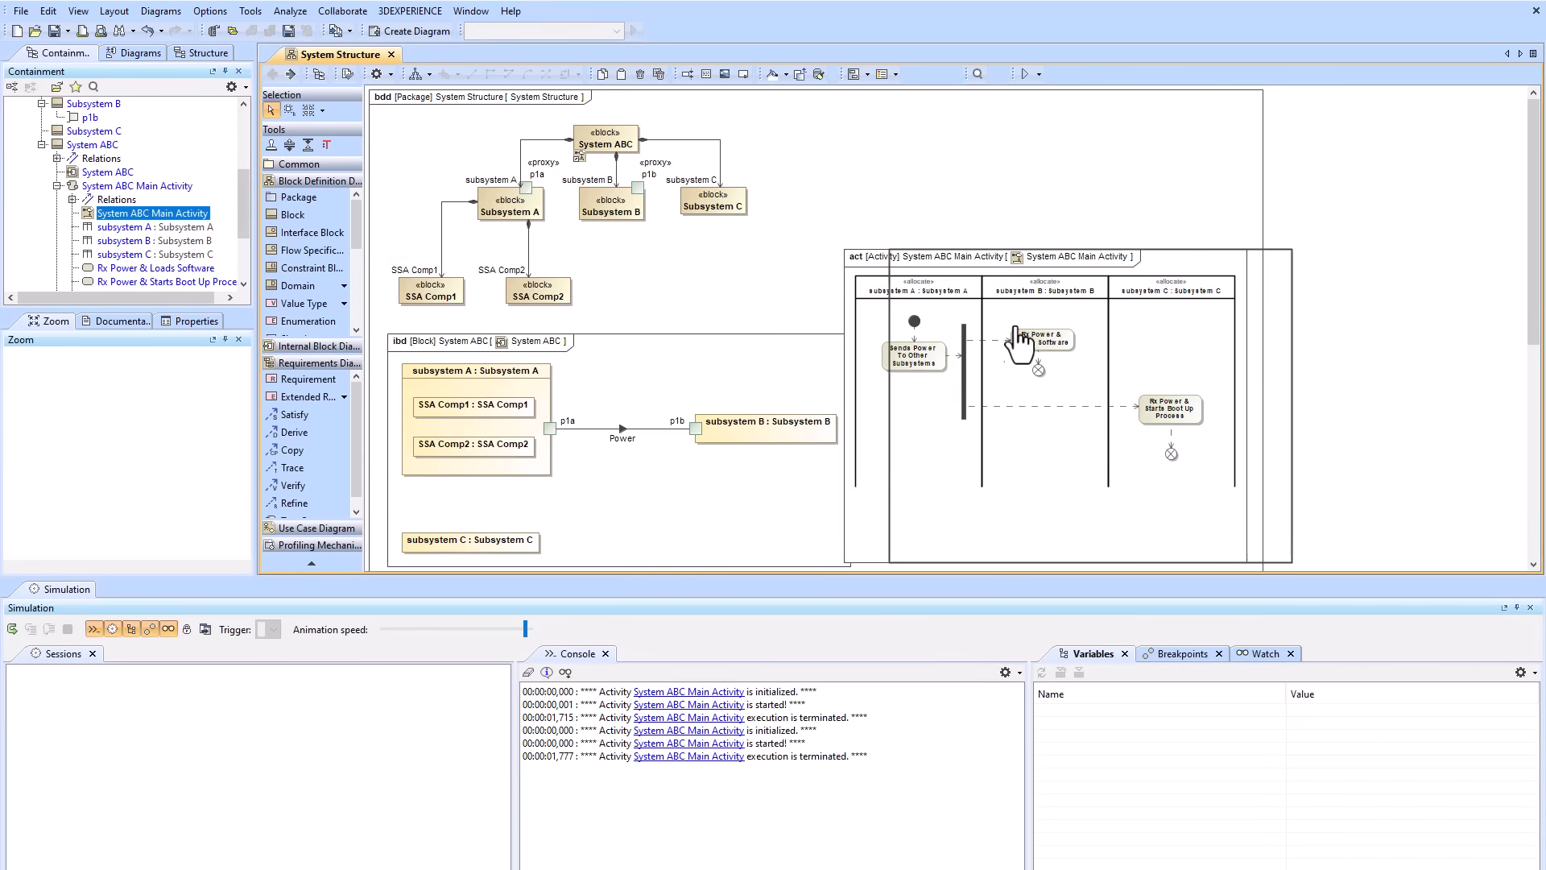
{"action": "left_click_drag", "start_coordinate": [1017, 332], "coordinate": [1019, 333]}
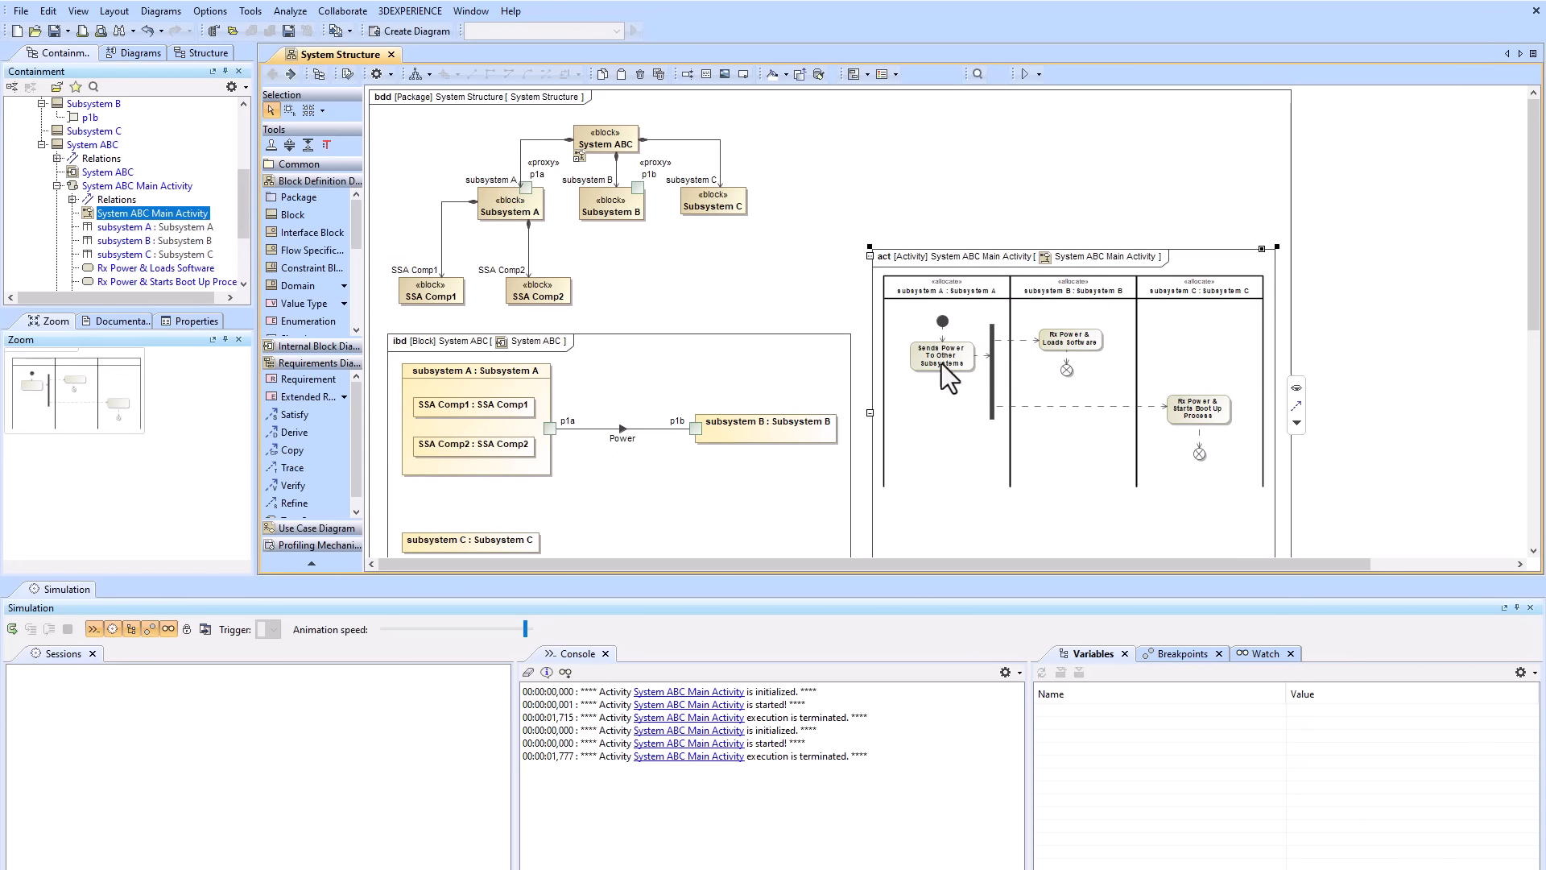
- In the System ABC Main Activity diagram, add an output pin to Sends Power To Other Subsystems and connect it by object flow to Rx Power & Loads Software
{"action": "double_click", "coordinate": [1046, 340]}
{"action": "left_click", "coordinate": [477, 235]}
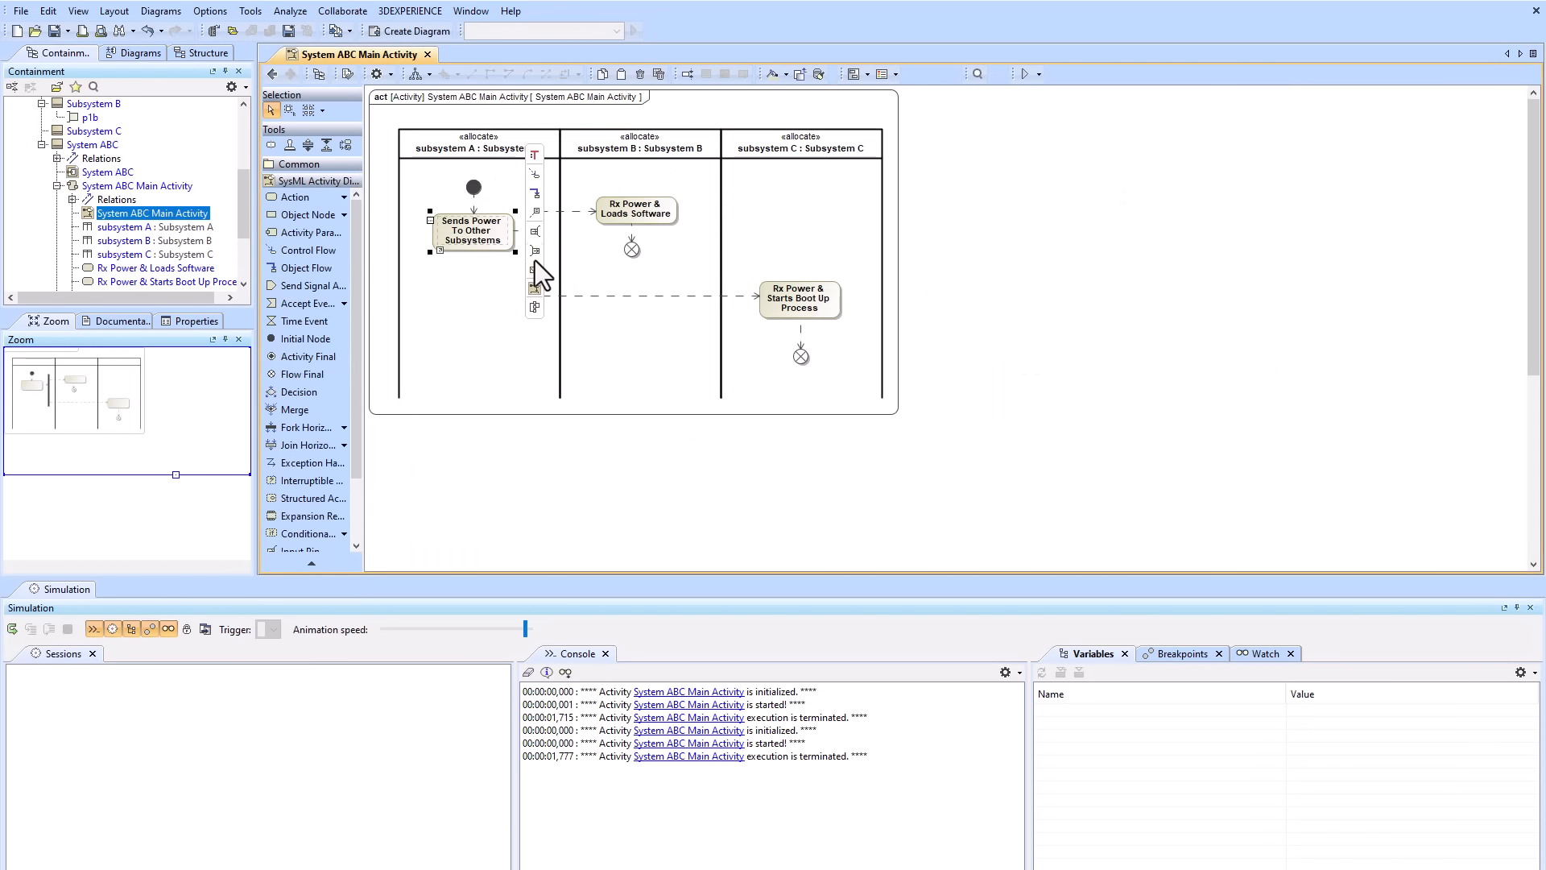
{"action": "left_click", "coordinate": [534, 255]}
{"action": "left_click", "coordinate": [503, 252]}
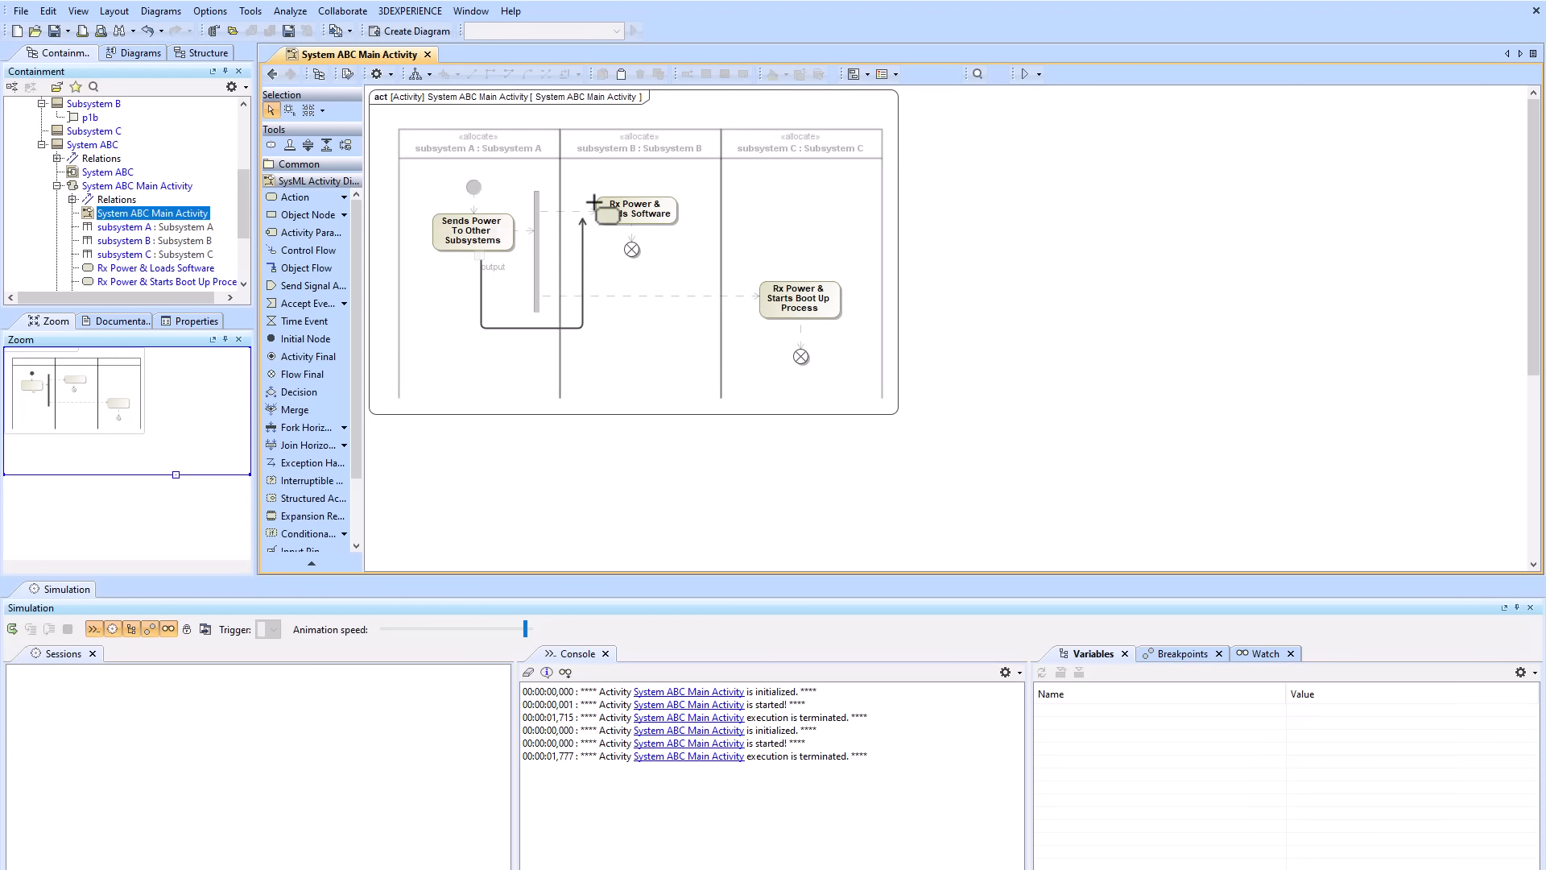
{"action": "left_click", "coordinate": [595, 203]}
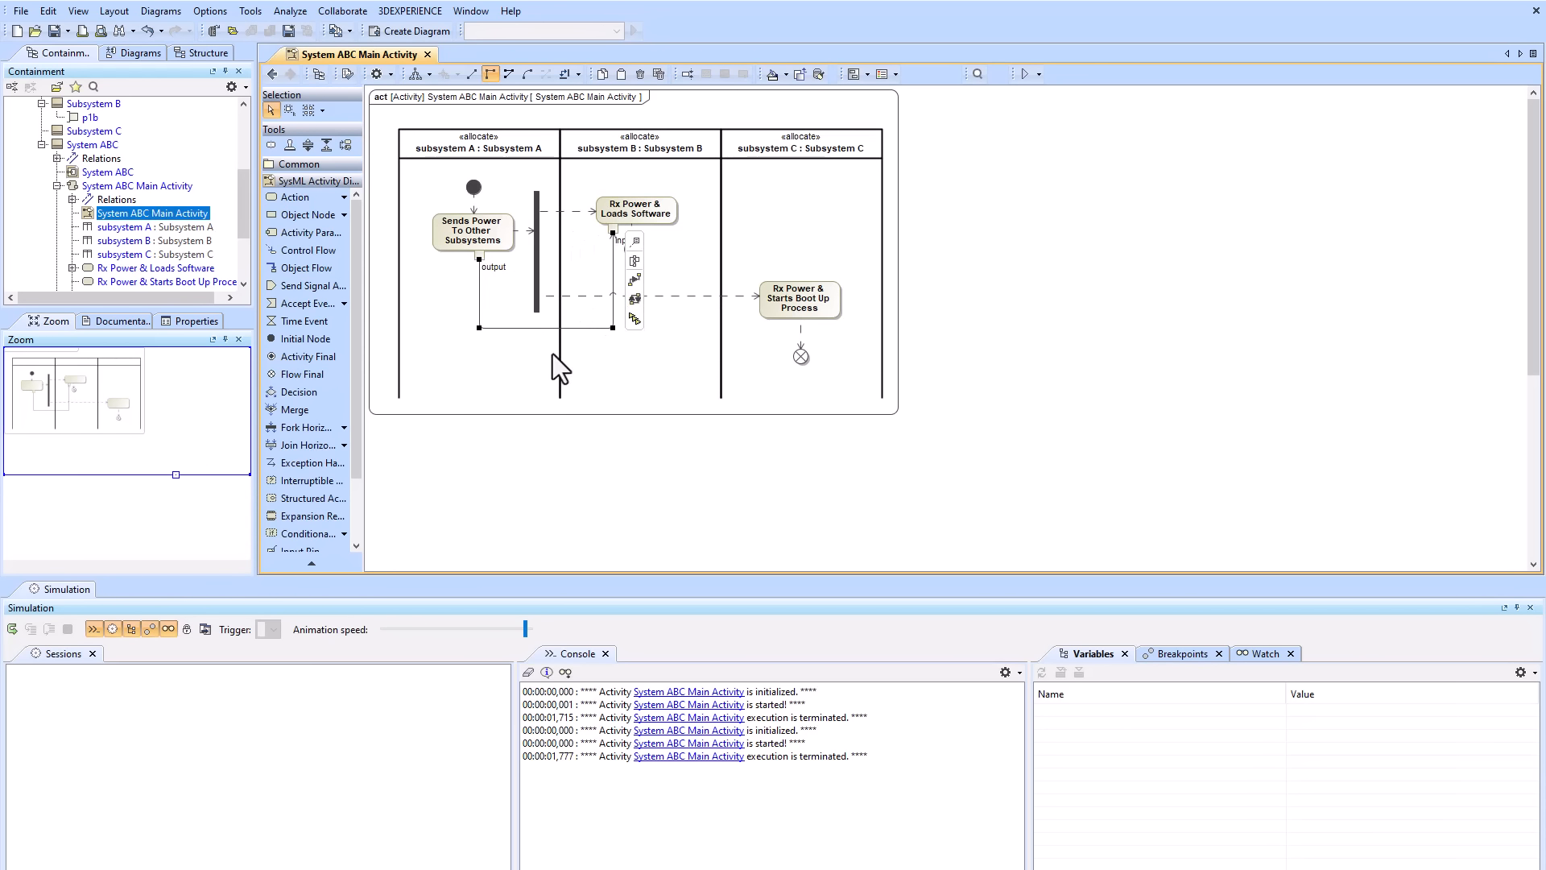
- Name the new output pin power SSB and move subsystem B's flow final node clear of the input pin
{"action": "left_click", "coordinate": [491, 298]}
{"action": "left_click", "coordinate": [492, 268]}
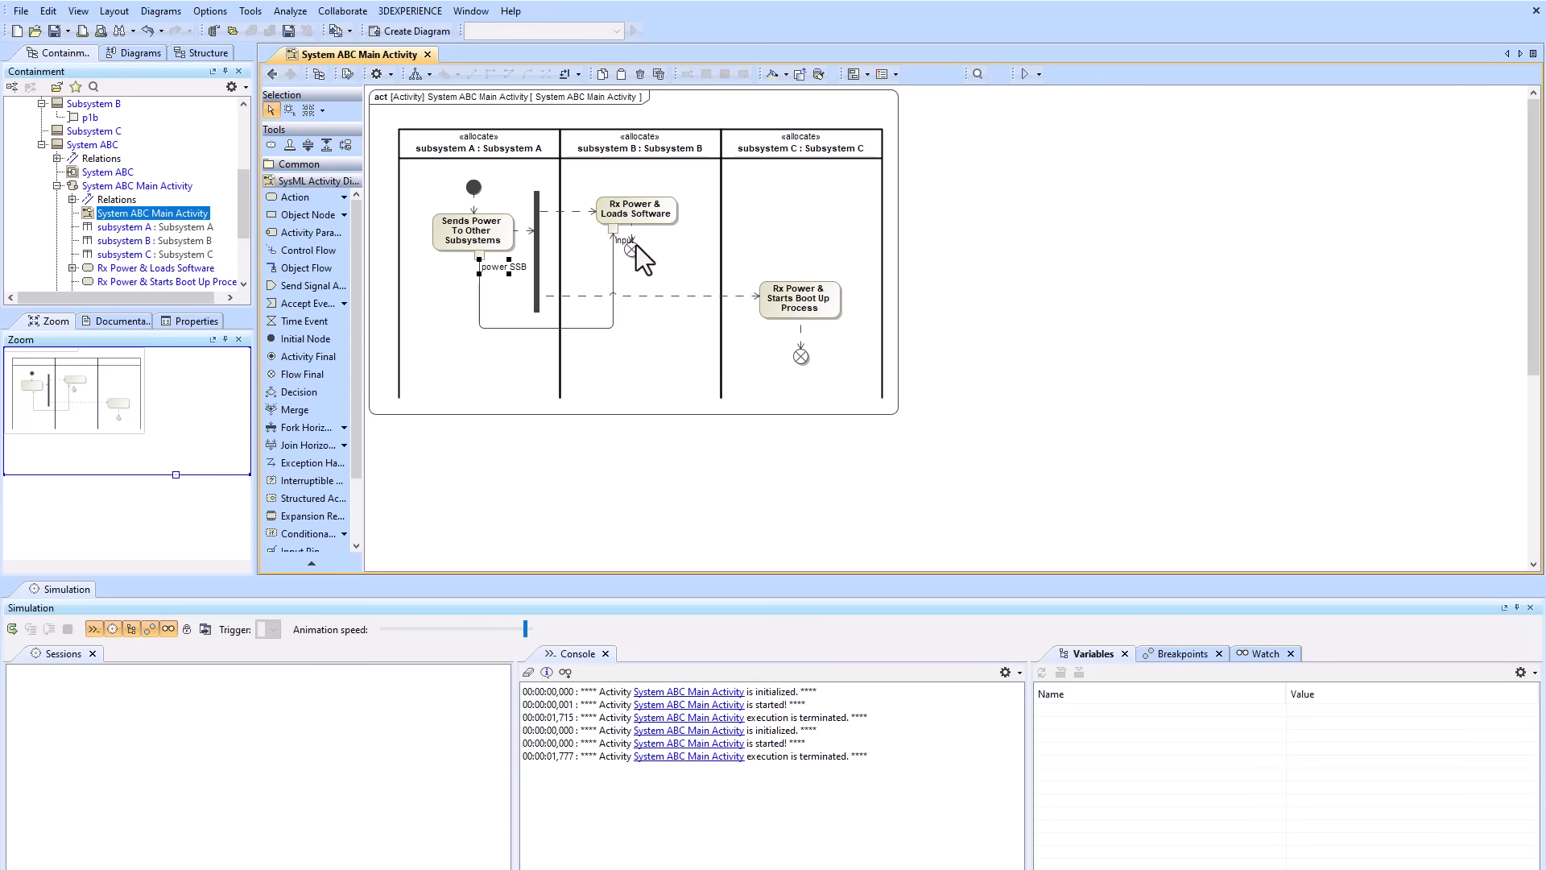
{"action": "left_click_drag", "start_coordinate": [635, 247], "coordinate": [667, 256]}
- Realize the Power item flow from Subsystem A to Subsystem B on the object flow between their actions
{"action": "left_click", "coordinate": [584, 311]}
{"action": "left_click", "coordinate": [583, 327]}
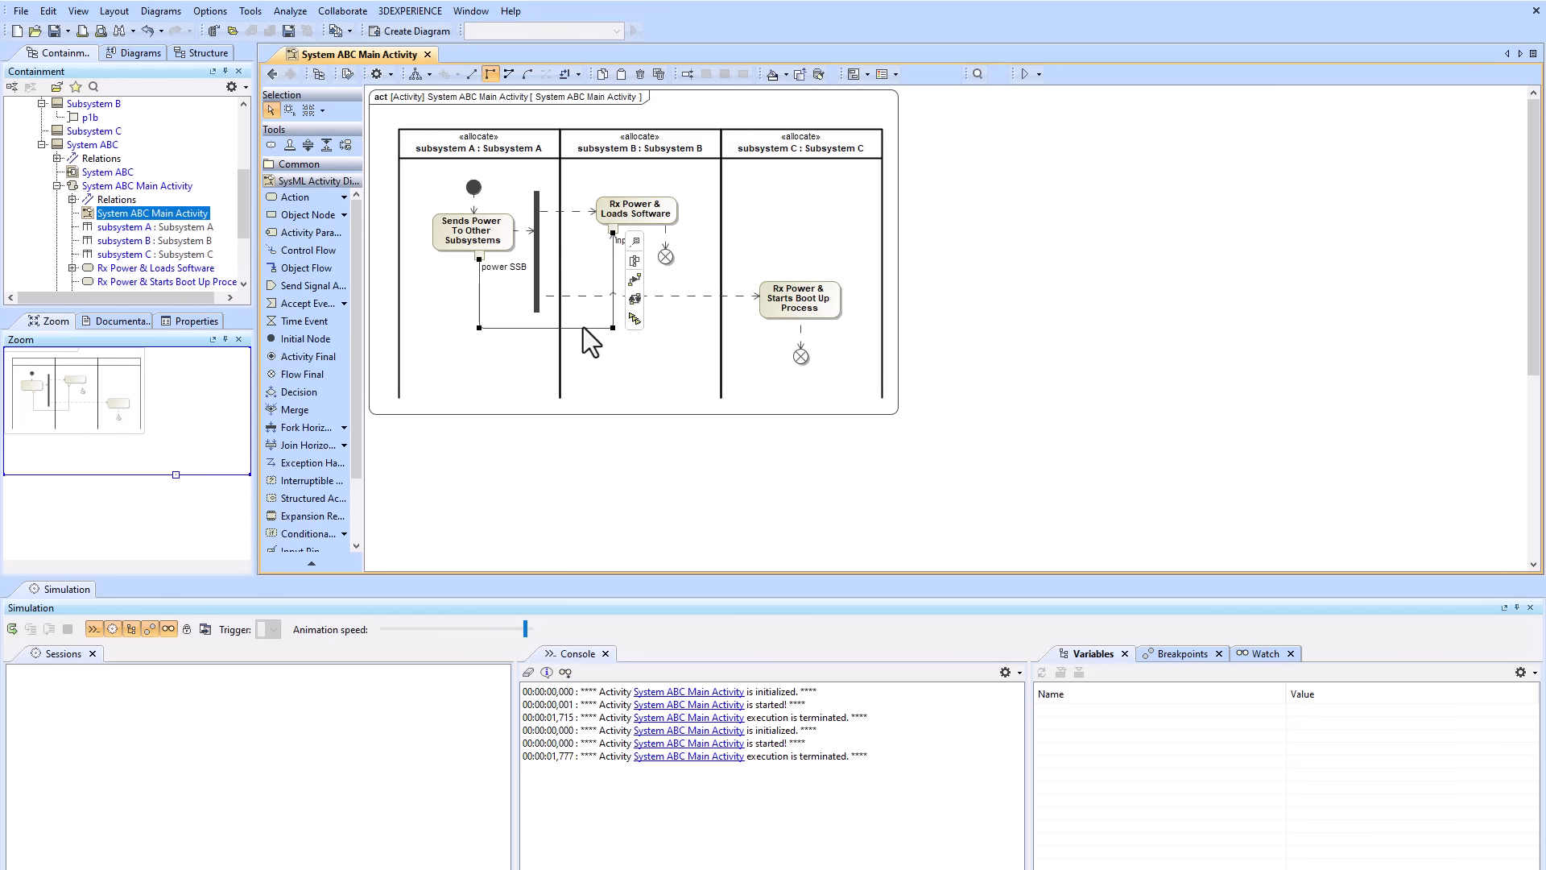
{"action": "left_click", "coordinate": [634, 301]}
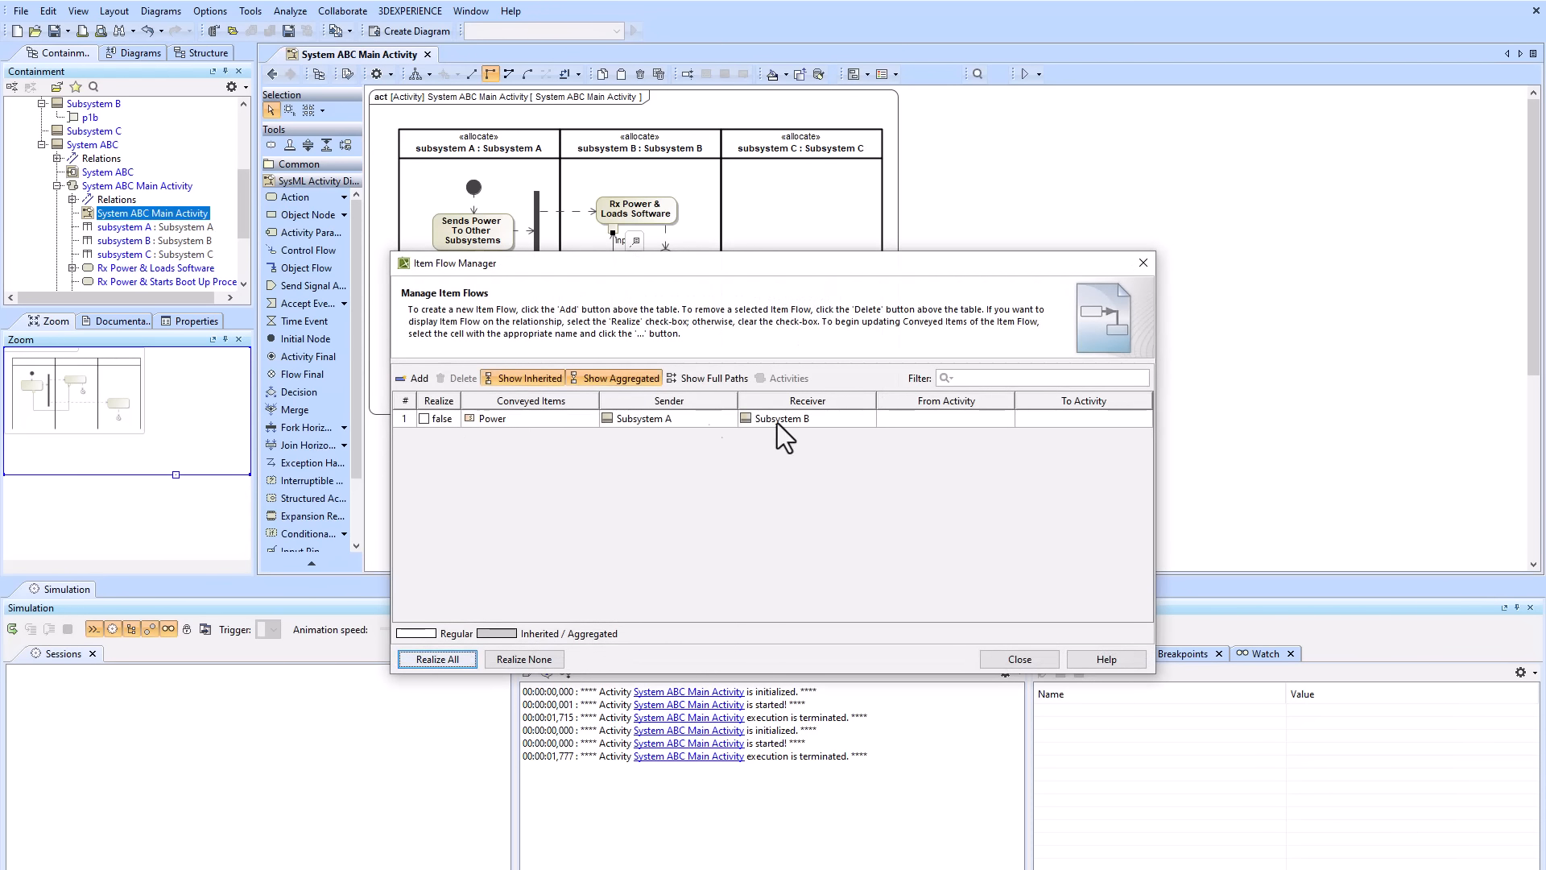
{"action": "left_click", "coordinate": [425, 419]}
{"action": "left_click_drag", "start_coordinate": [570, 274], "coordinate": [586, 439]}
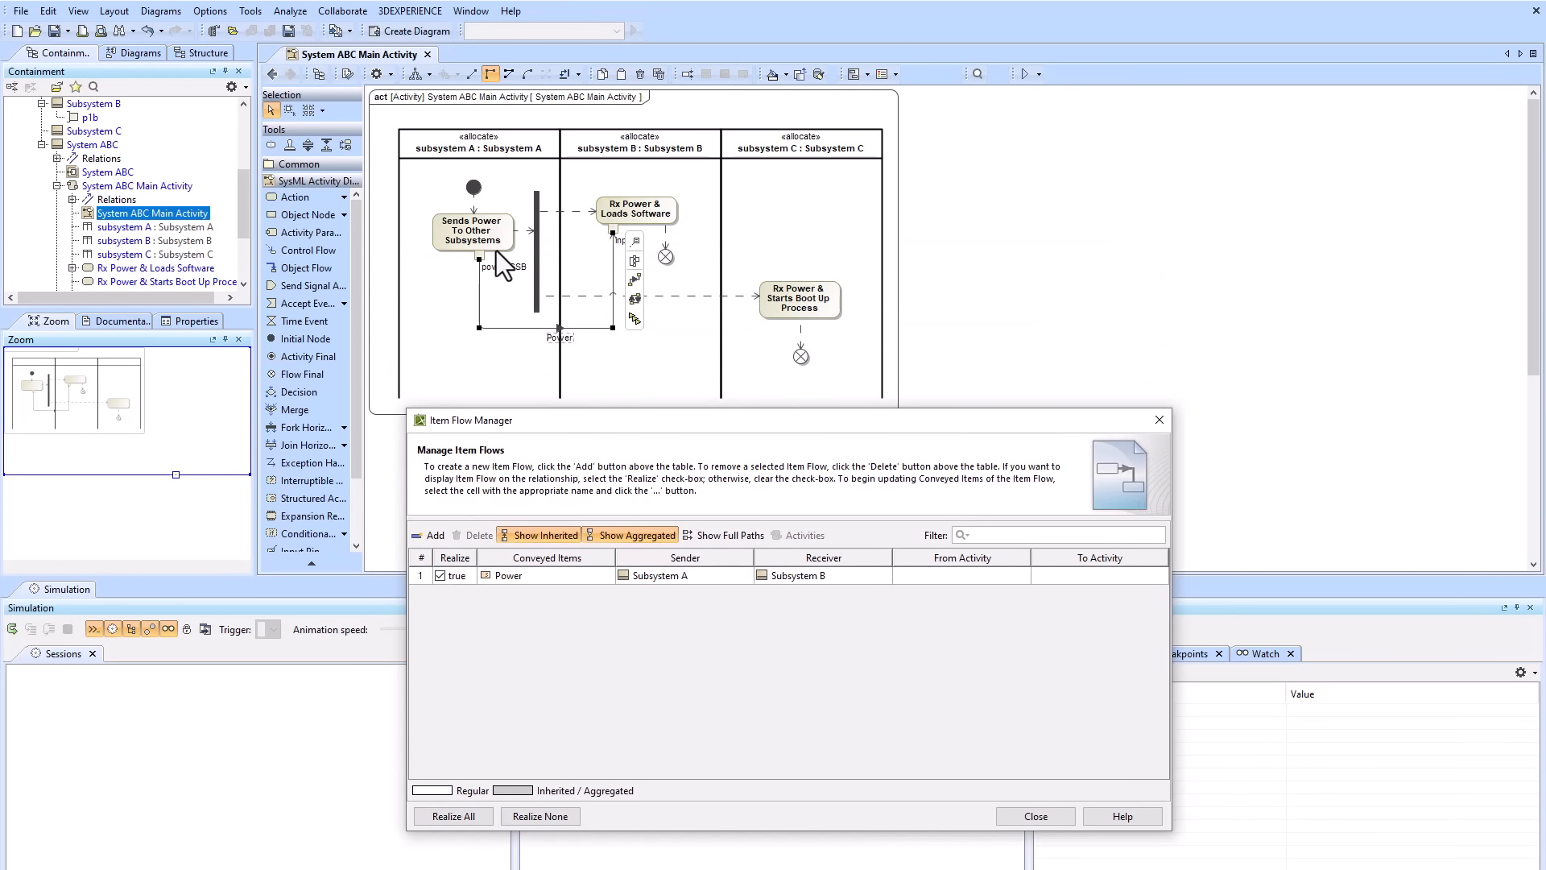
{"action": "left_click", "coordinate": [1035, 815]}
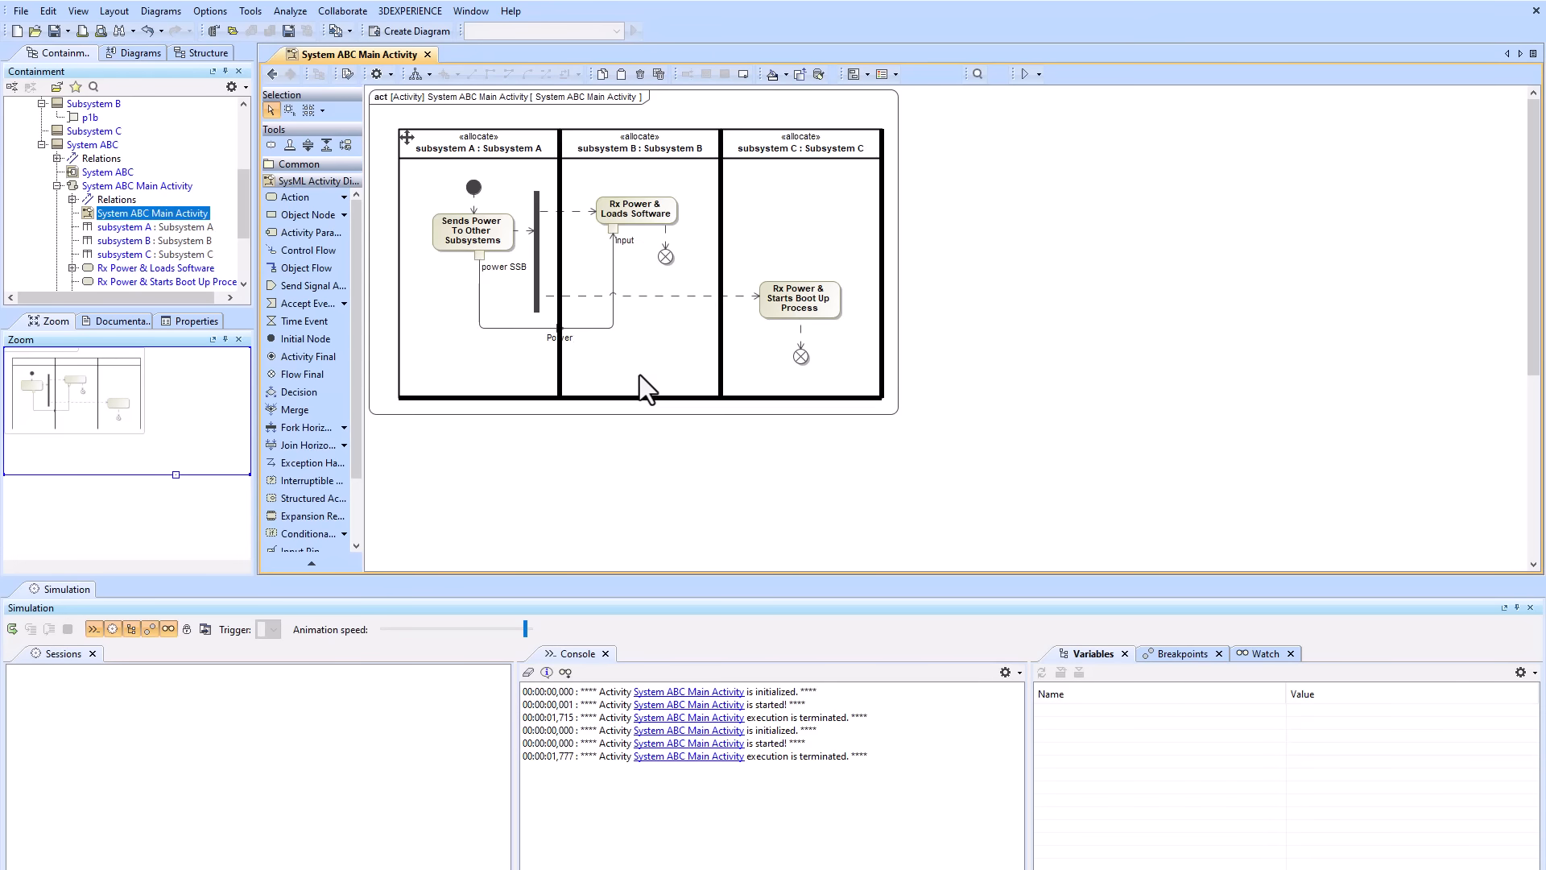
- Add a second output pin named power SSC to the Sends Power To Other Subsystems action
{"action": "left_click", "coordinate": [480, 247]}
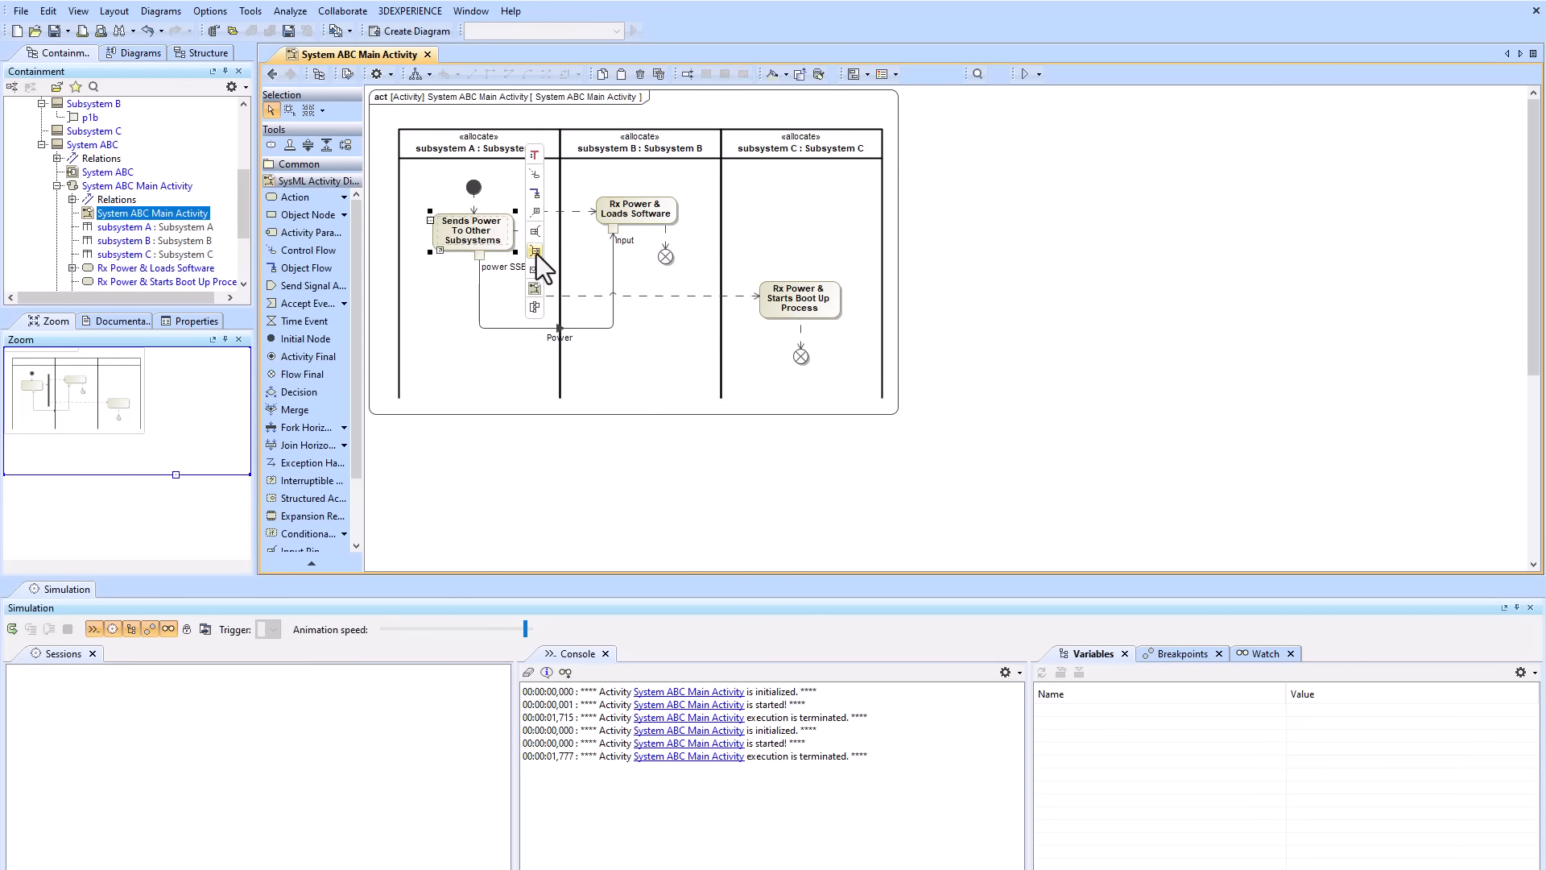
{"action": "left_click", "coordinate": [535, 251]}
{"action": "left_click", "coordinate": [444, 256]}
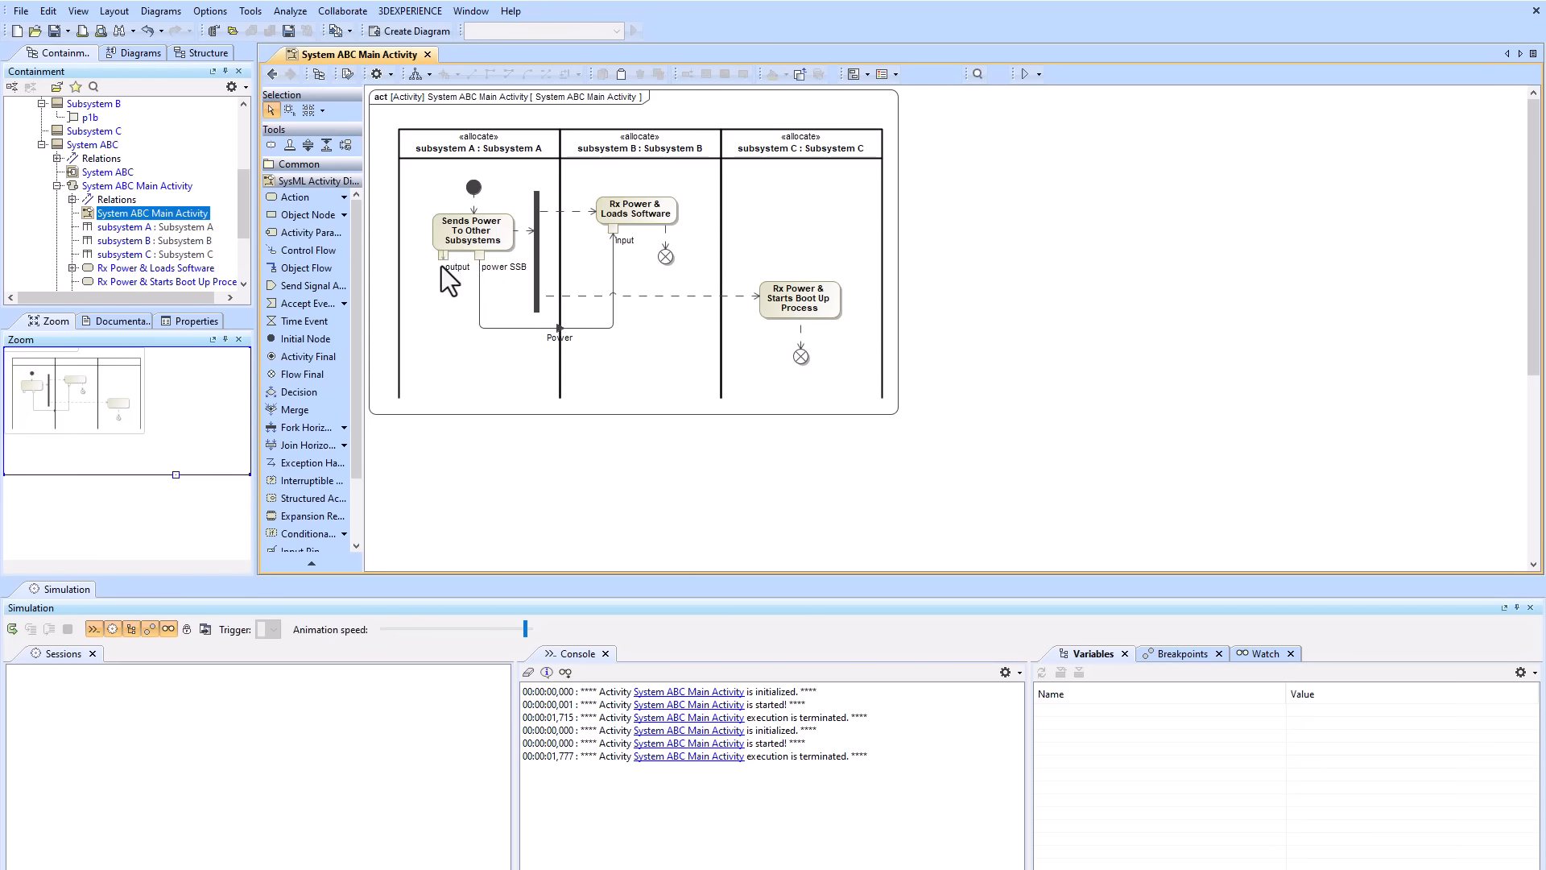
{"action": "left_click", "coordinate": [455, 267]}
{"action": "type", "text": "power SSC"}
{"action": "left_click", "coordinate": [465, 335]}
- Widen the Sends Power To Other Subsystems action and draw an object flow from power SSC to Rx Power & Starts Boot Up Process
{"action": "left_click", "coordinate": [456, 250]}
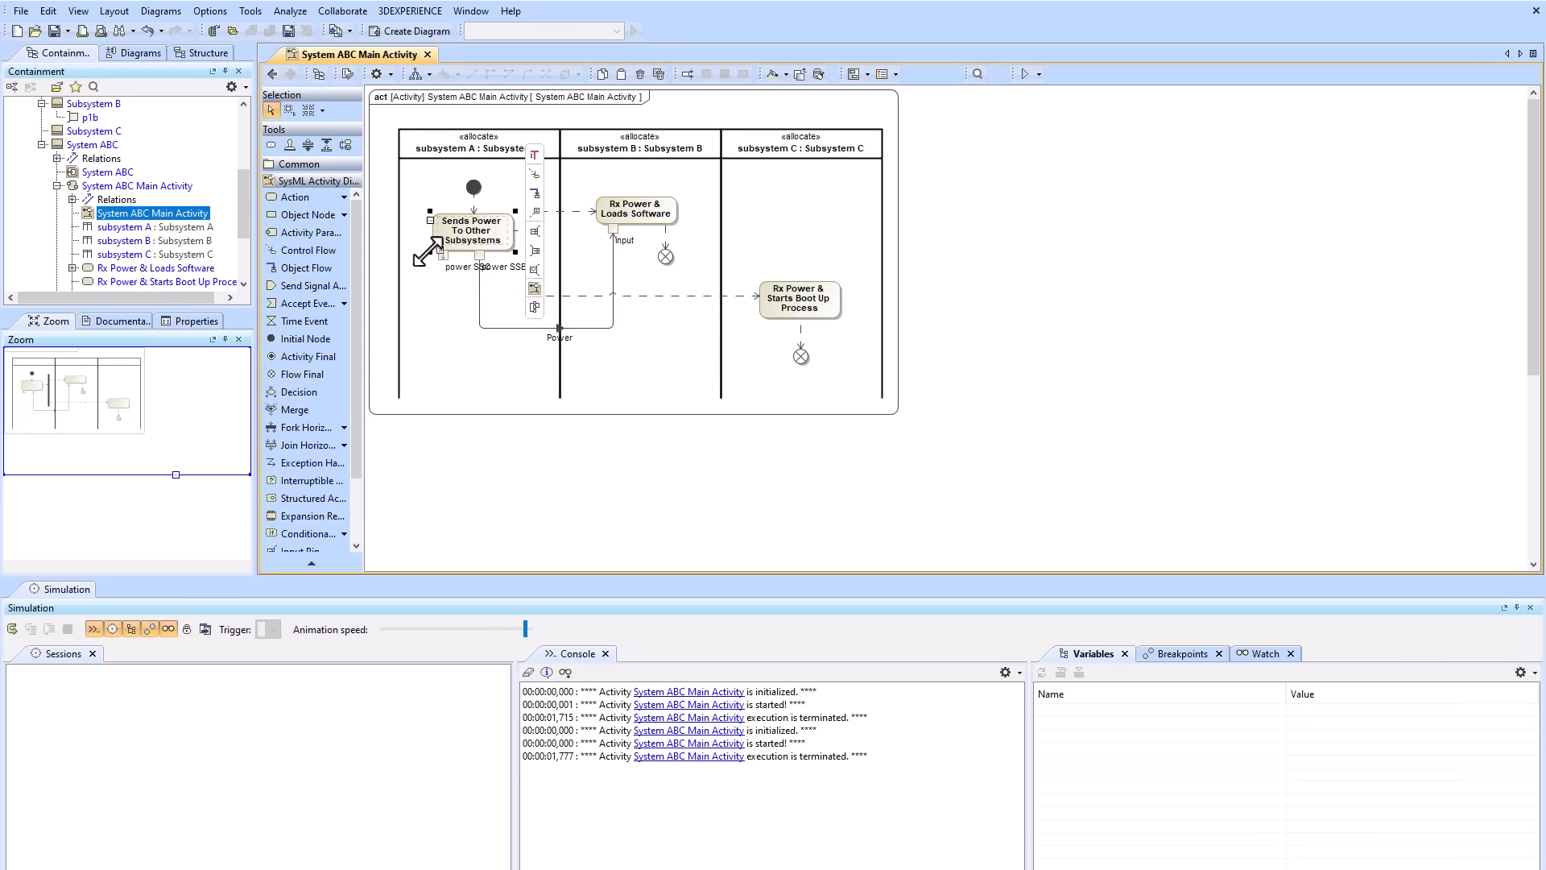
{"action": "mouse_move", "coordinate": [428, 251]}
{"action": "left_mouse_down"}
{"action": "mouse_move", "coordinate": [404, 251]}
{"action": "mouse_move", "coordinate": [430, 256]}
{"action": "left_mouse_up"}
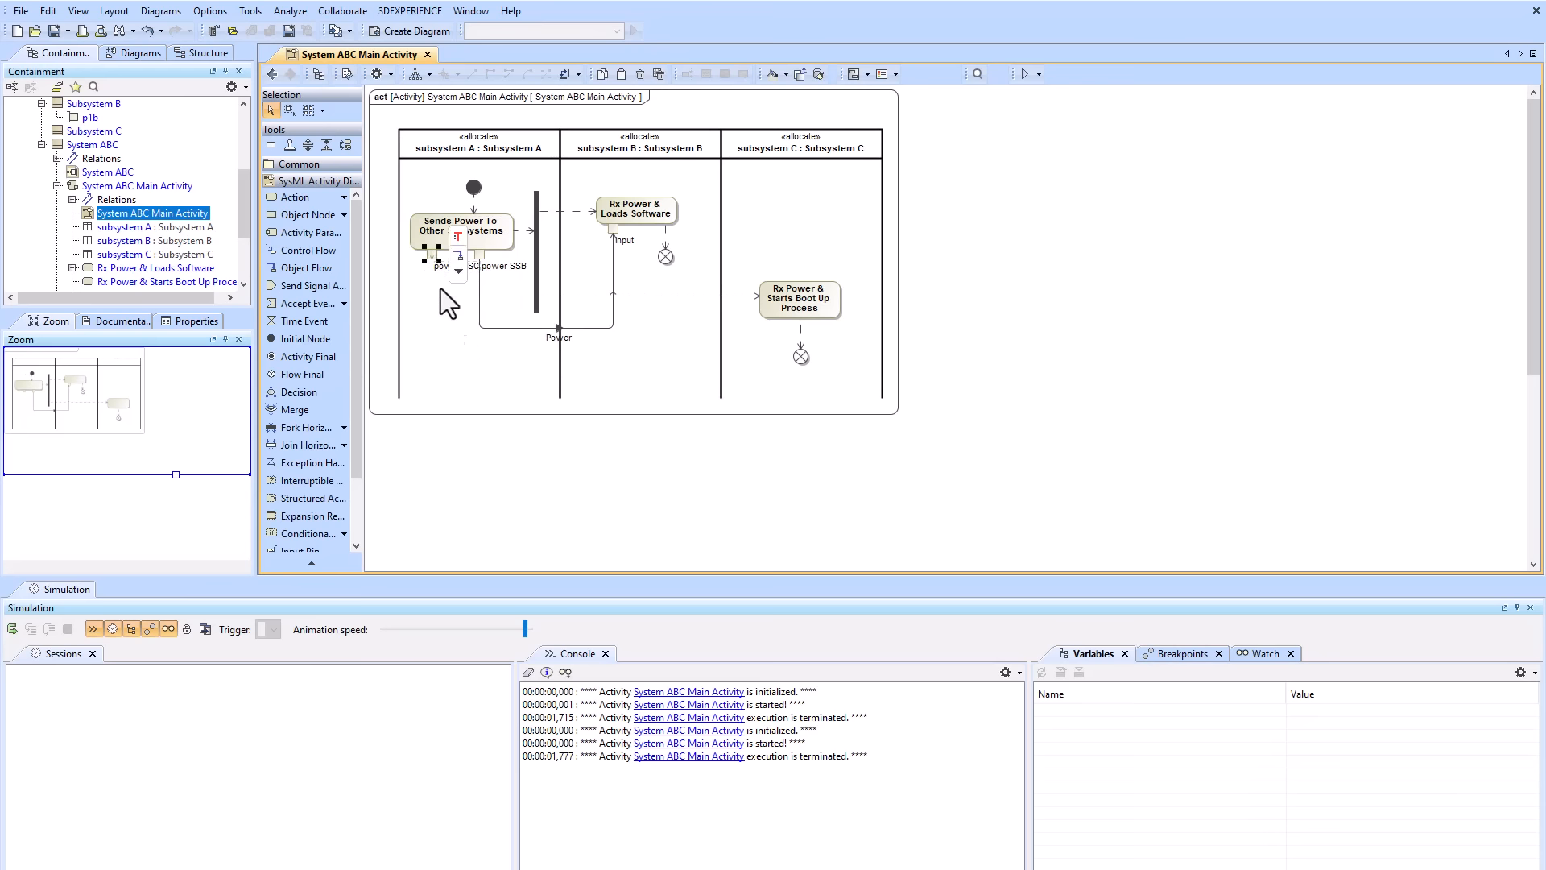
{"action": "left_click", "coordinate": [441, 311]}
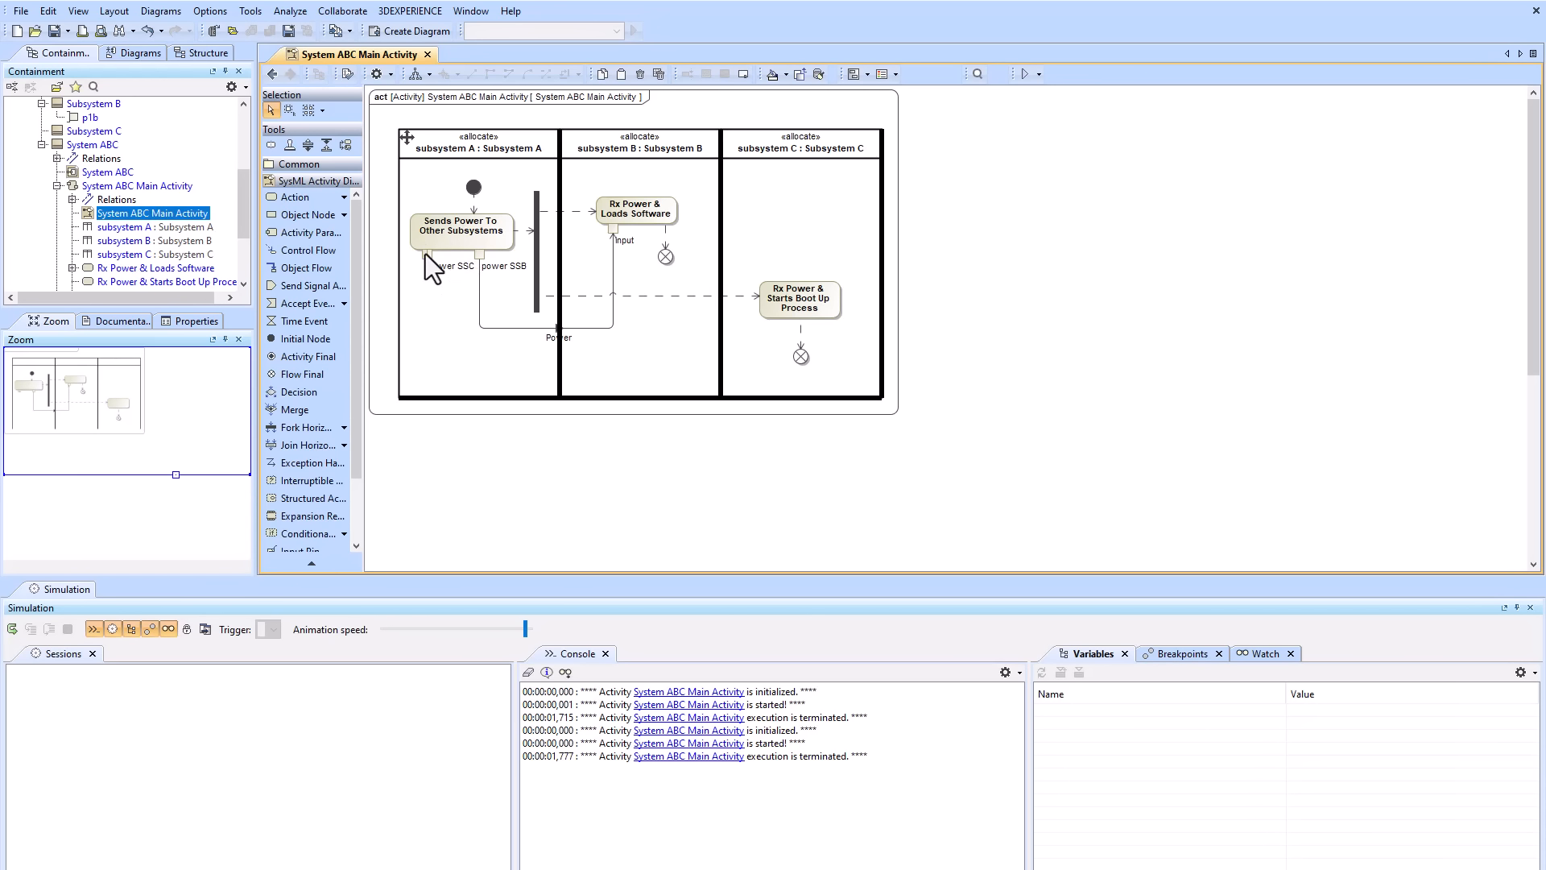
{"action": "left_click", "coordinate": [427, 255]}
{"action": "left_click_drag", "start_coordinate": [449, 255], "coordinate": [775, 310]}
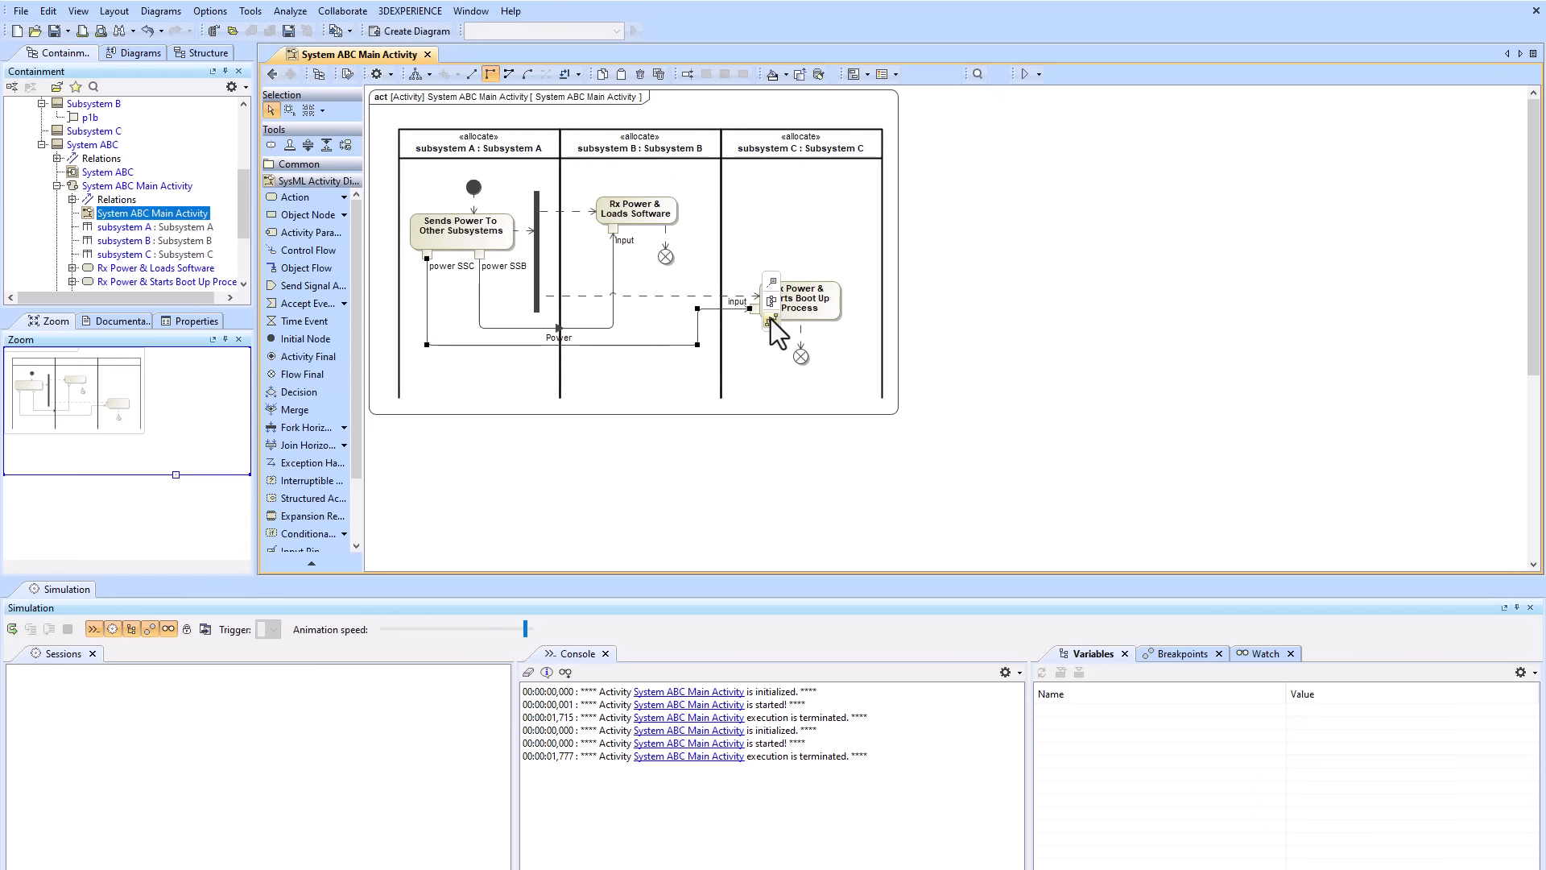
- Compare the item flow options offered for the object flows to subsystem B and subsystem C
{"action": "left_click", "coordinate": [605, 325]}
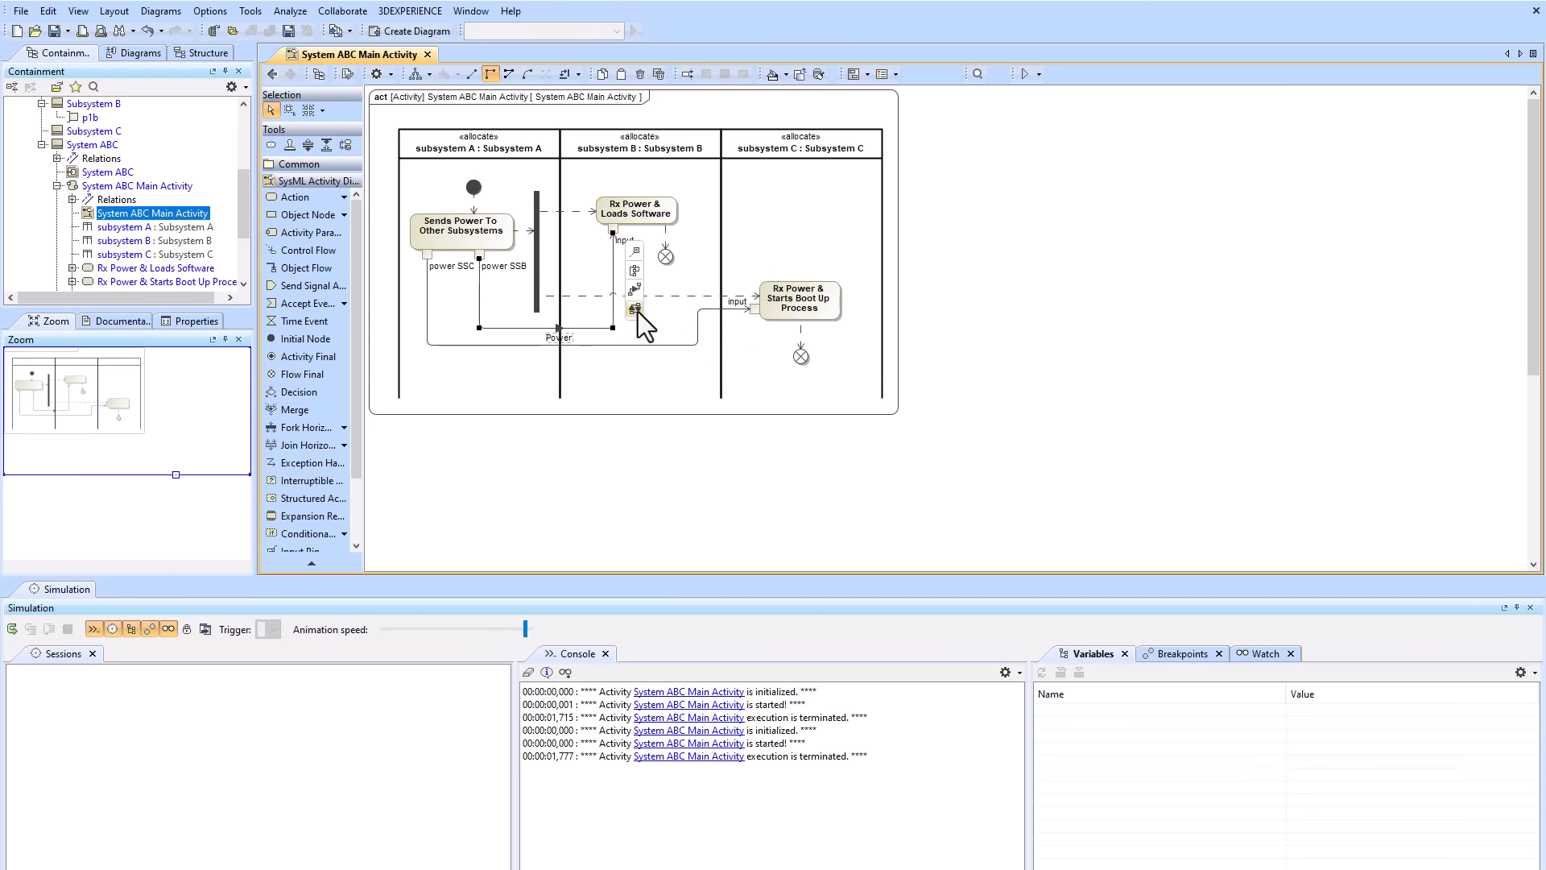
{"action": "left_click", "coordinate": [667, 345]}
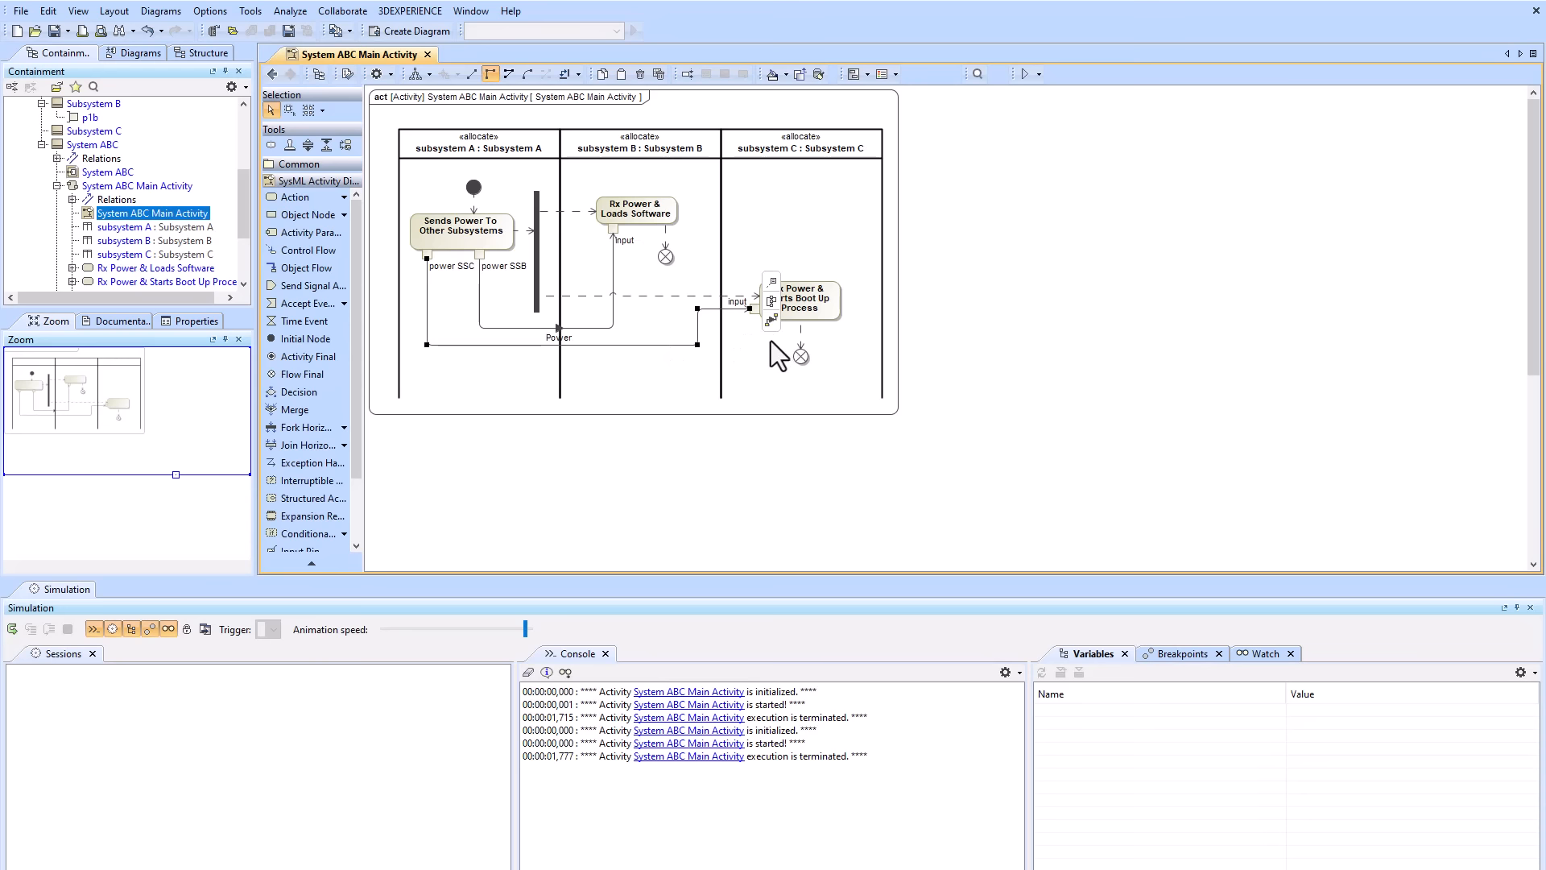
{"action": "left_click", "coordinate": [685, 375]}
- Open the System ABC internal block diagram and add a proxy port named p1c to subsystem A's lower edge
{"action": "left_click", "coordinate": [272, 74]}
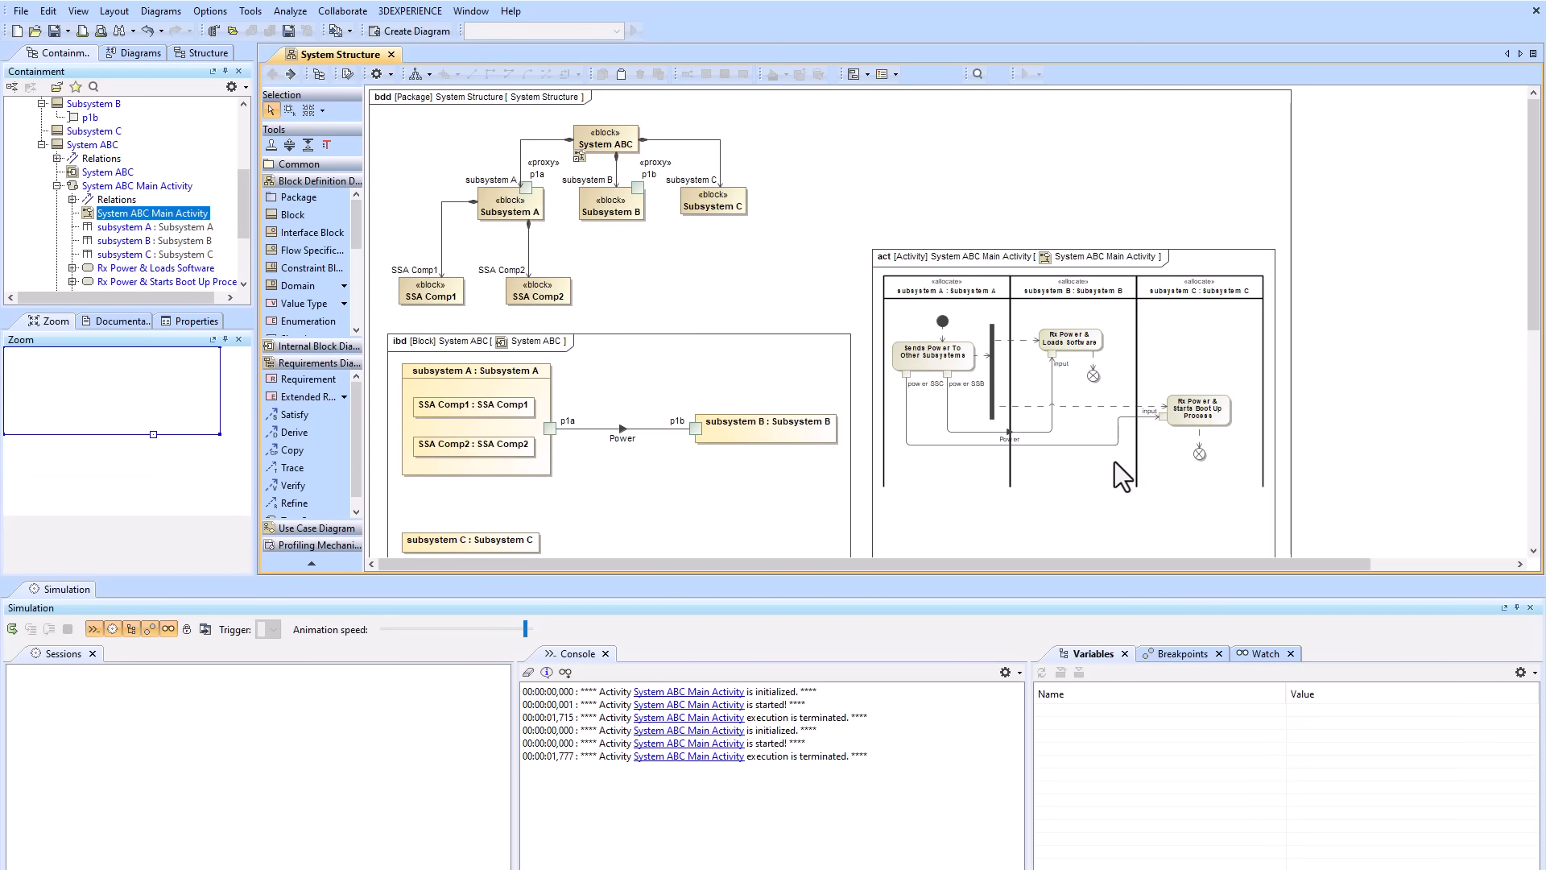
{"action": "scroll", "coordinate": [602, 456], "scroll_direction": "down", "scroll_amount": 3}
{"action": "left_click", "coordinate": [507, 393]}
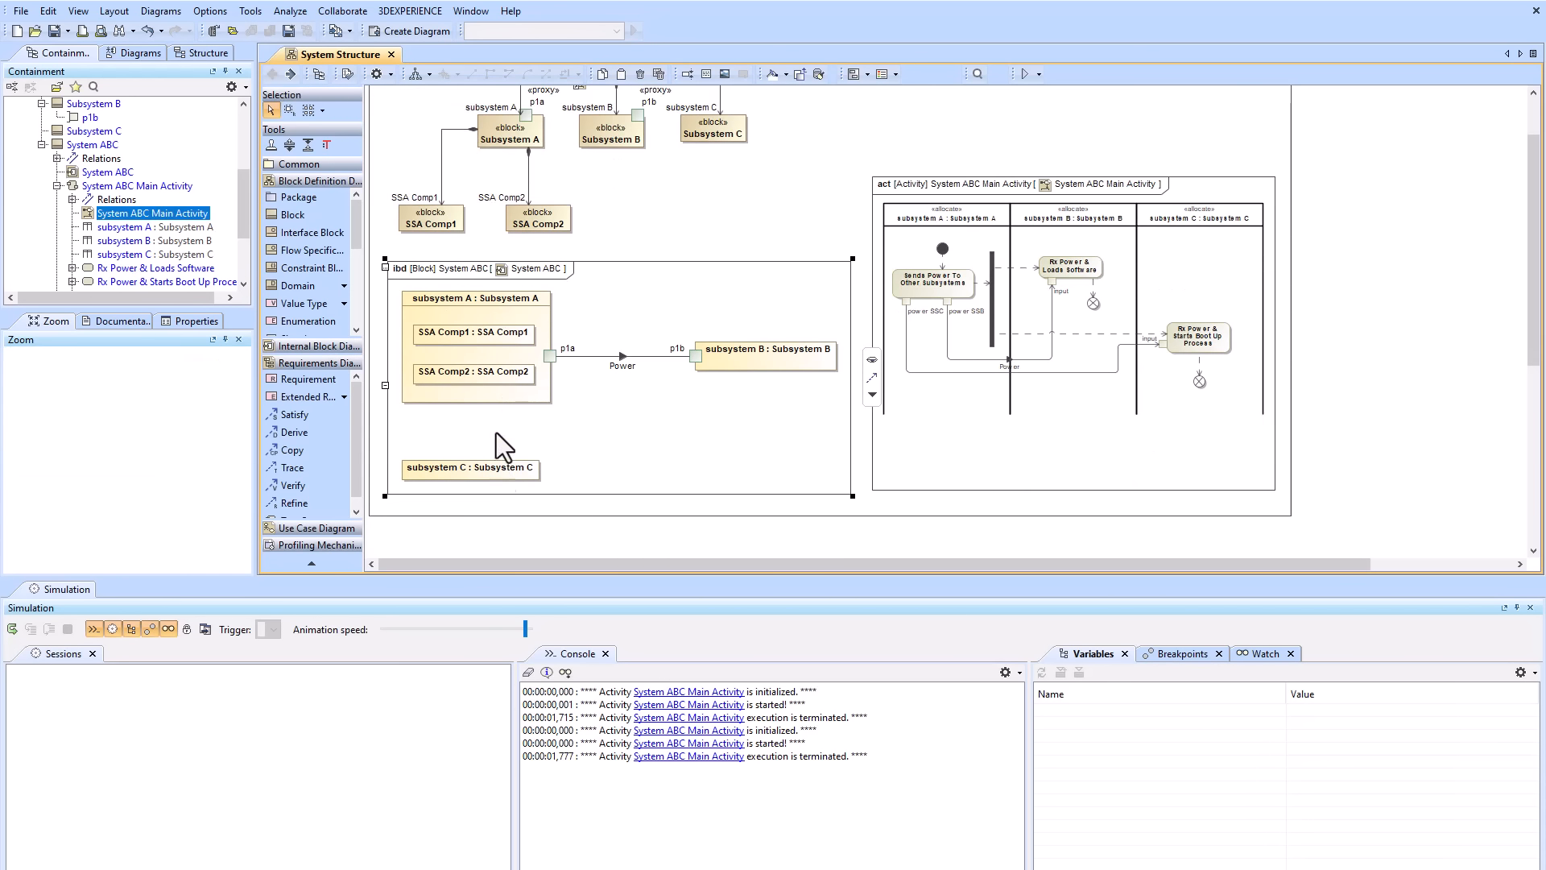
{"action": "double_click", "coordinate": [615, 417]}
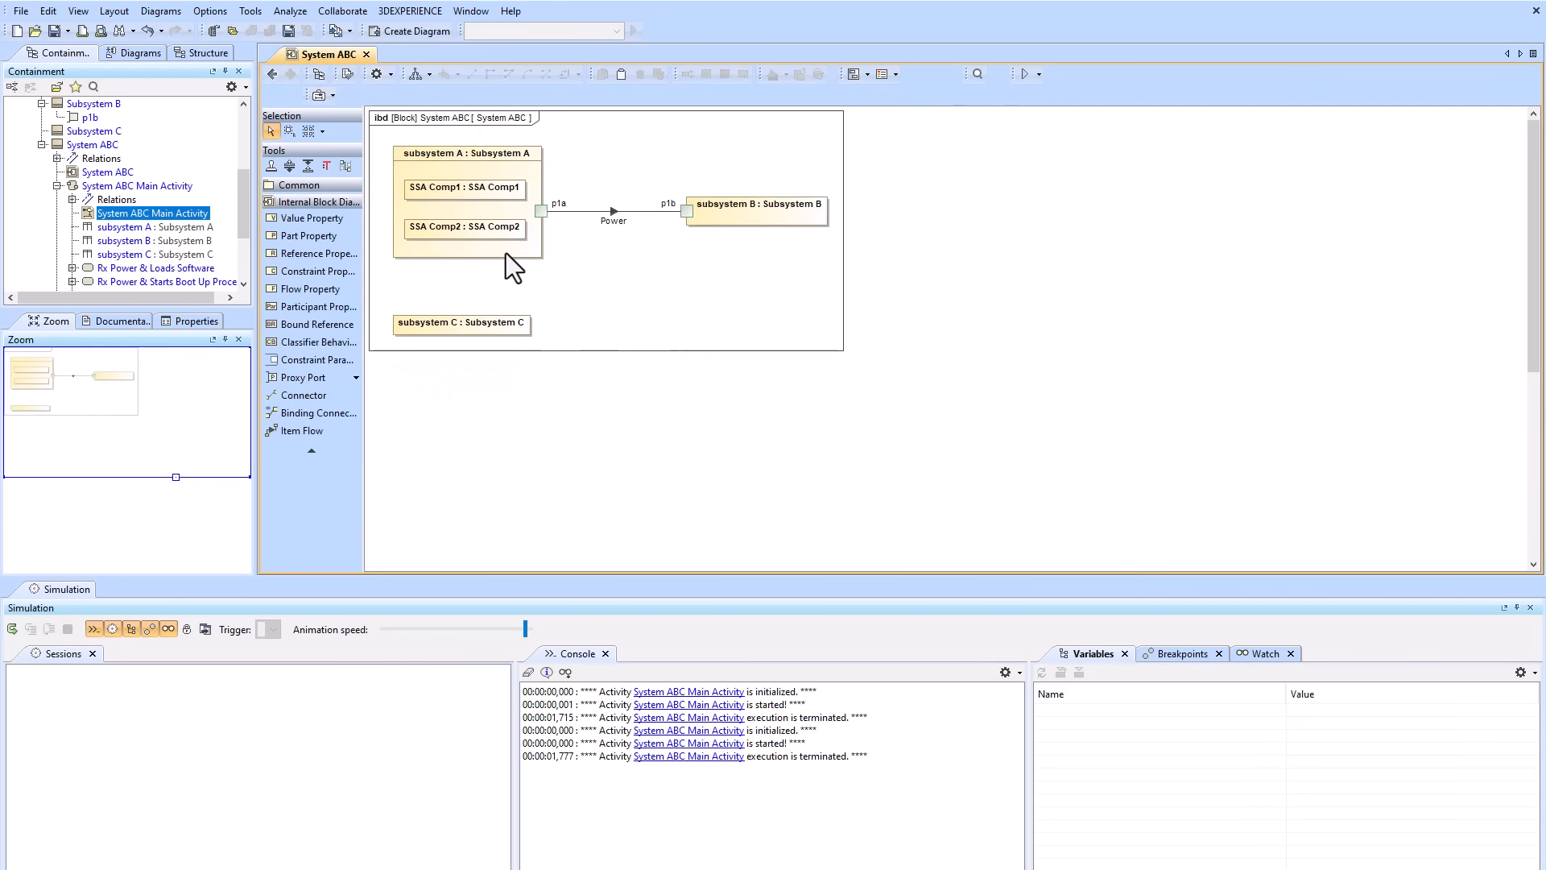
{"action": "left_click", "coordinate": [540, 251]}
{"action": "left_click", "coordinate": [563, 150]}
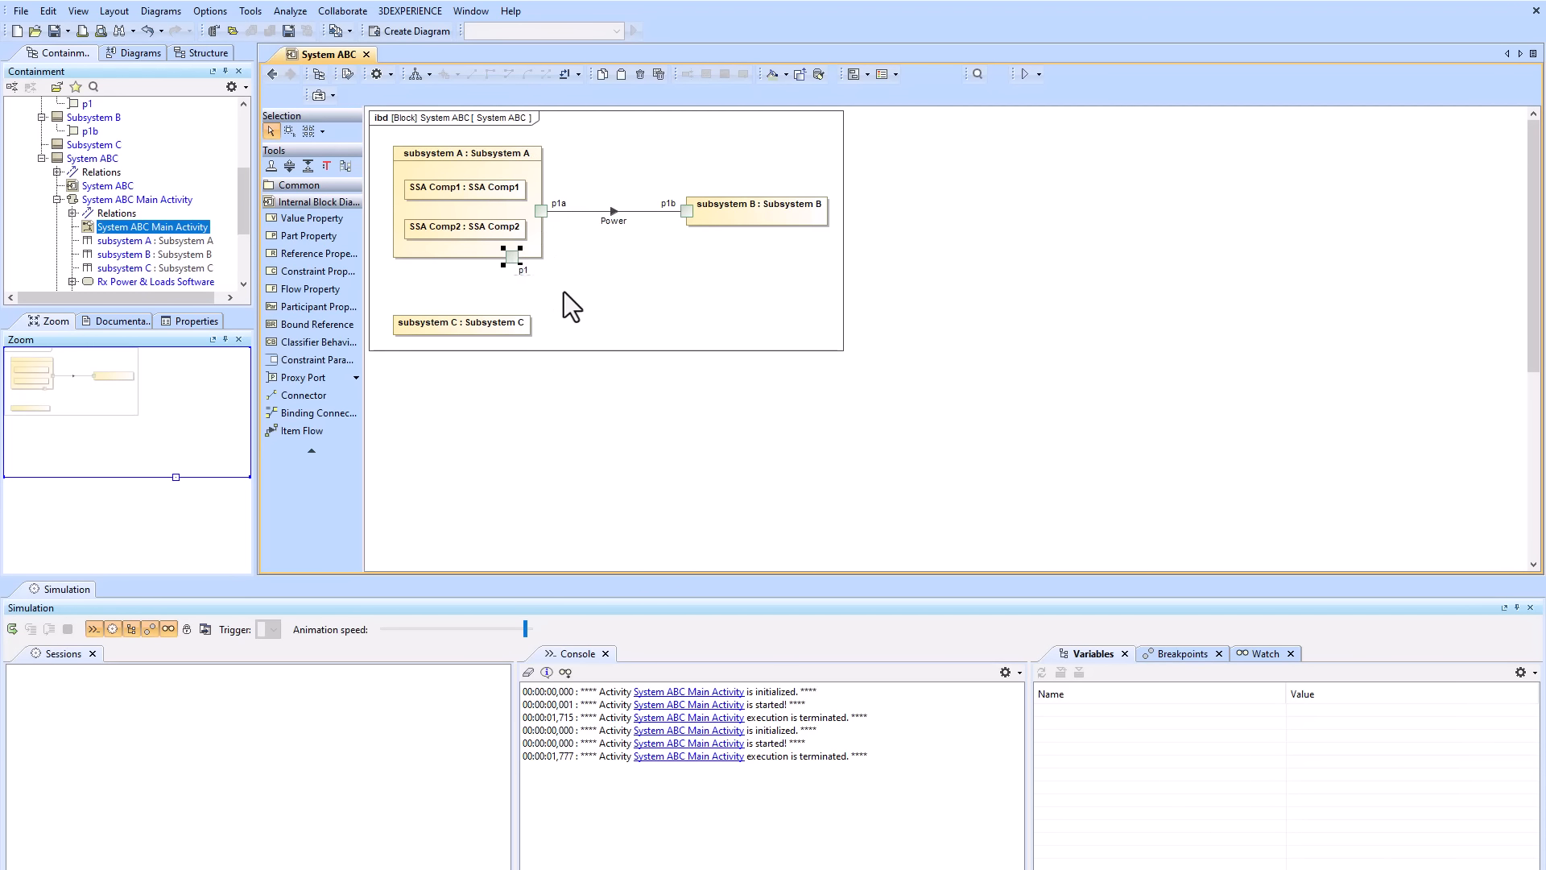
{"action": "type", "text": "c"}
{"action": "left_click", "coordinate": [598, 292]}
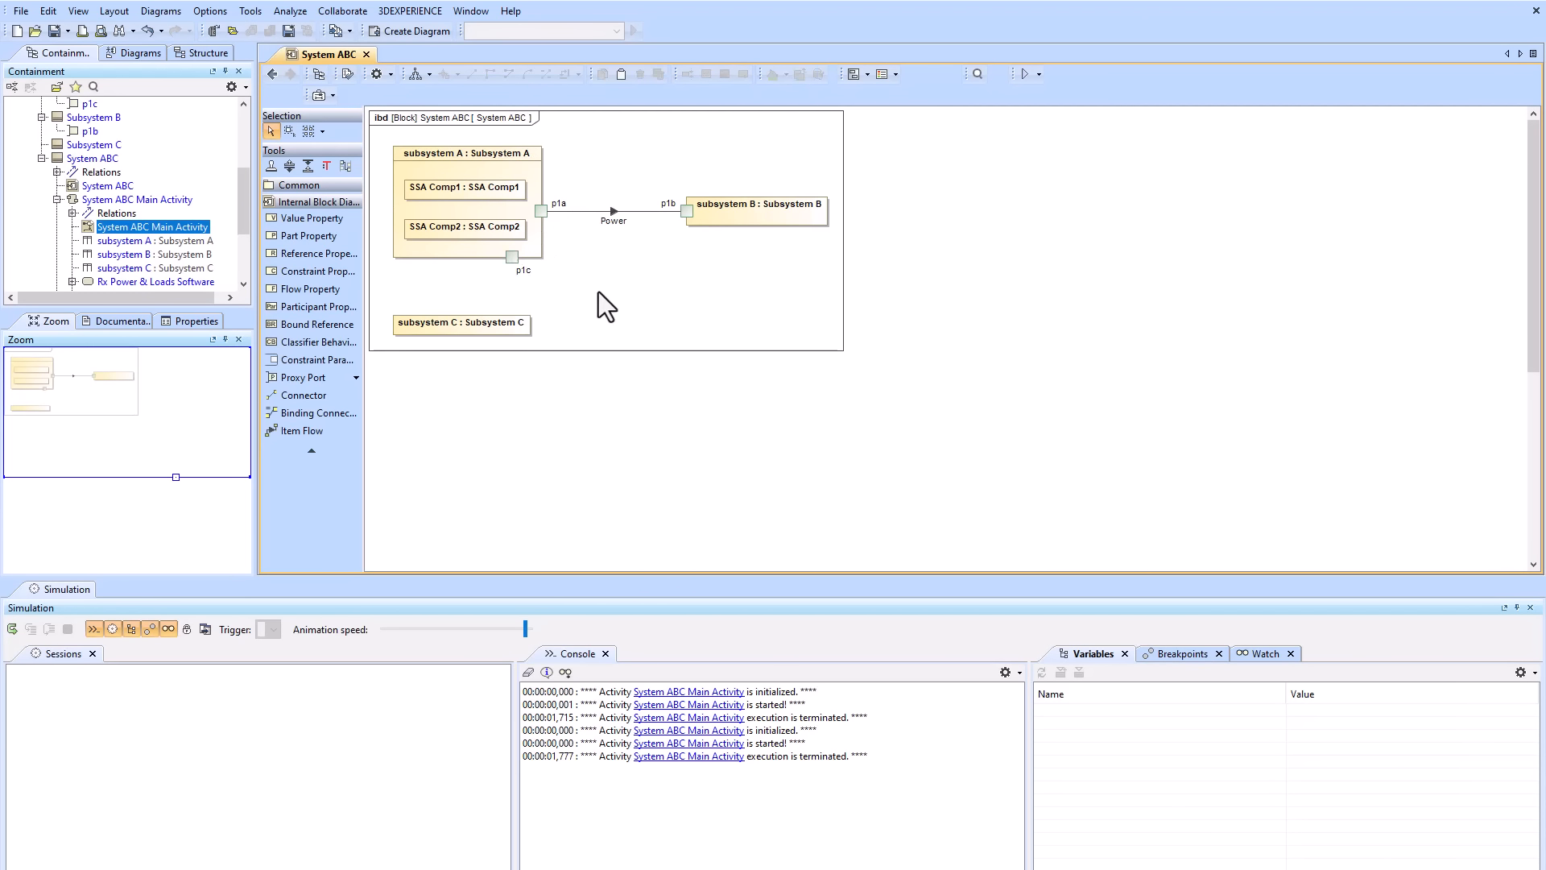
- Add a proxy port named p1d to subsystem C and connect p1c to it
{"action": "left_click", "coordinate": [491, 324]}
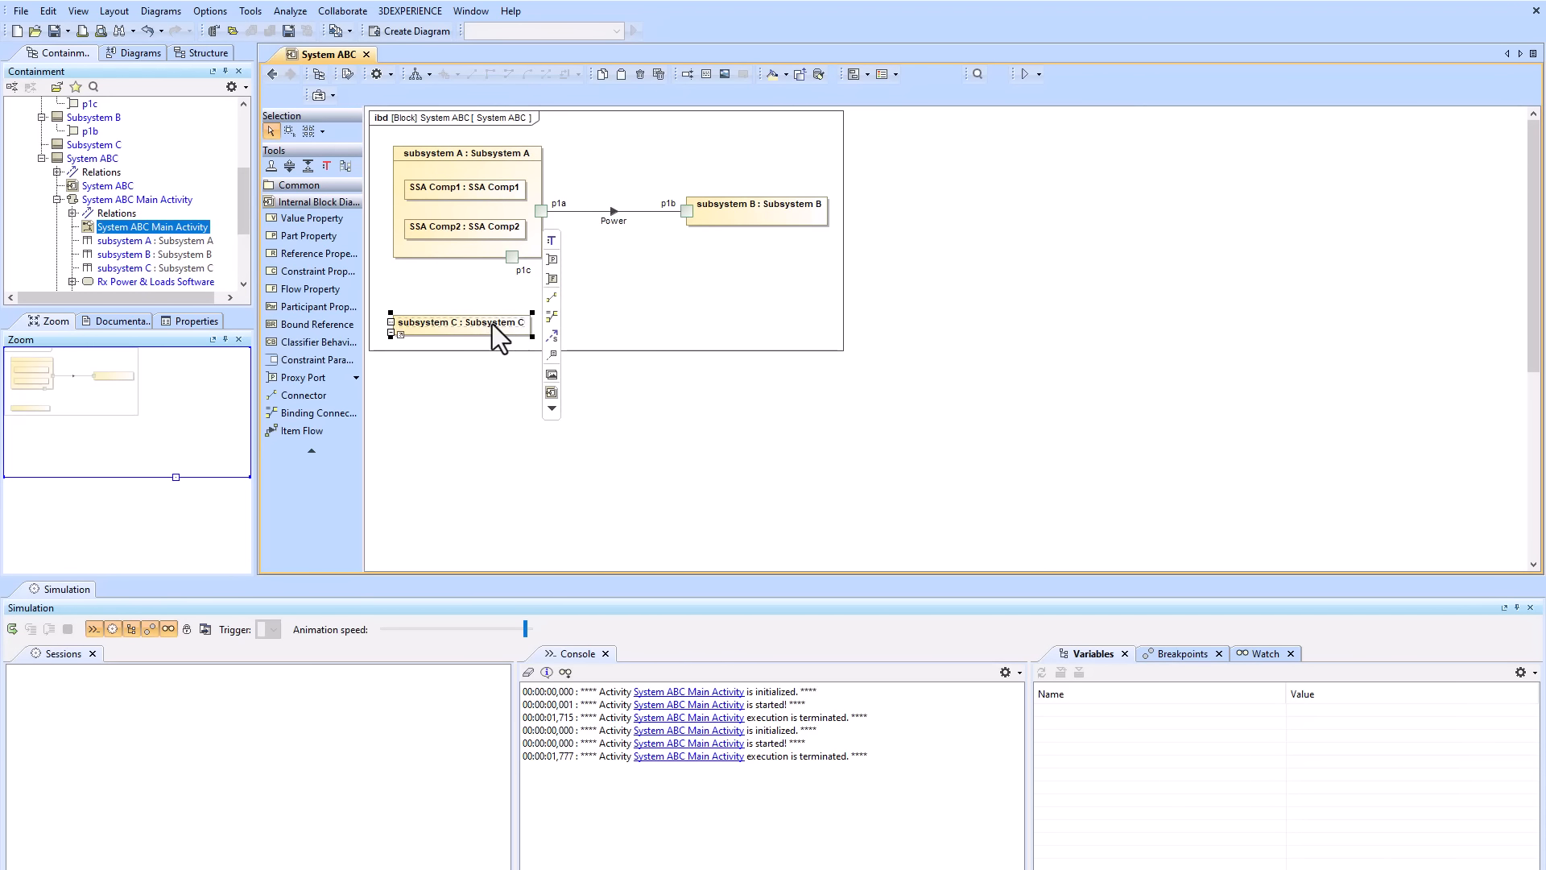
{"action": "left_click", "coordinate": [552, 259]}
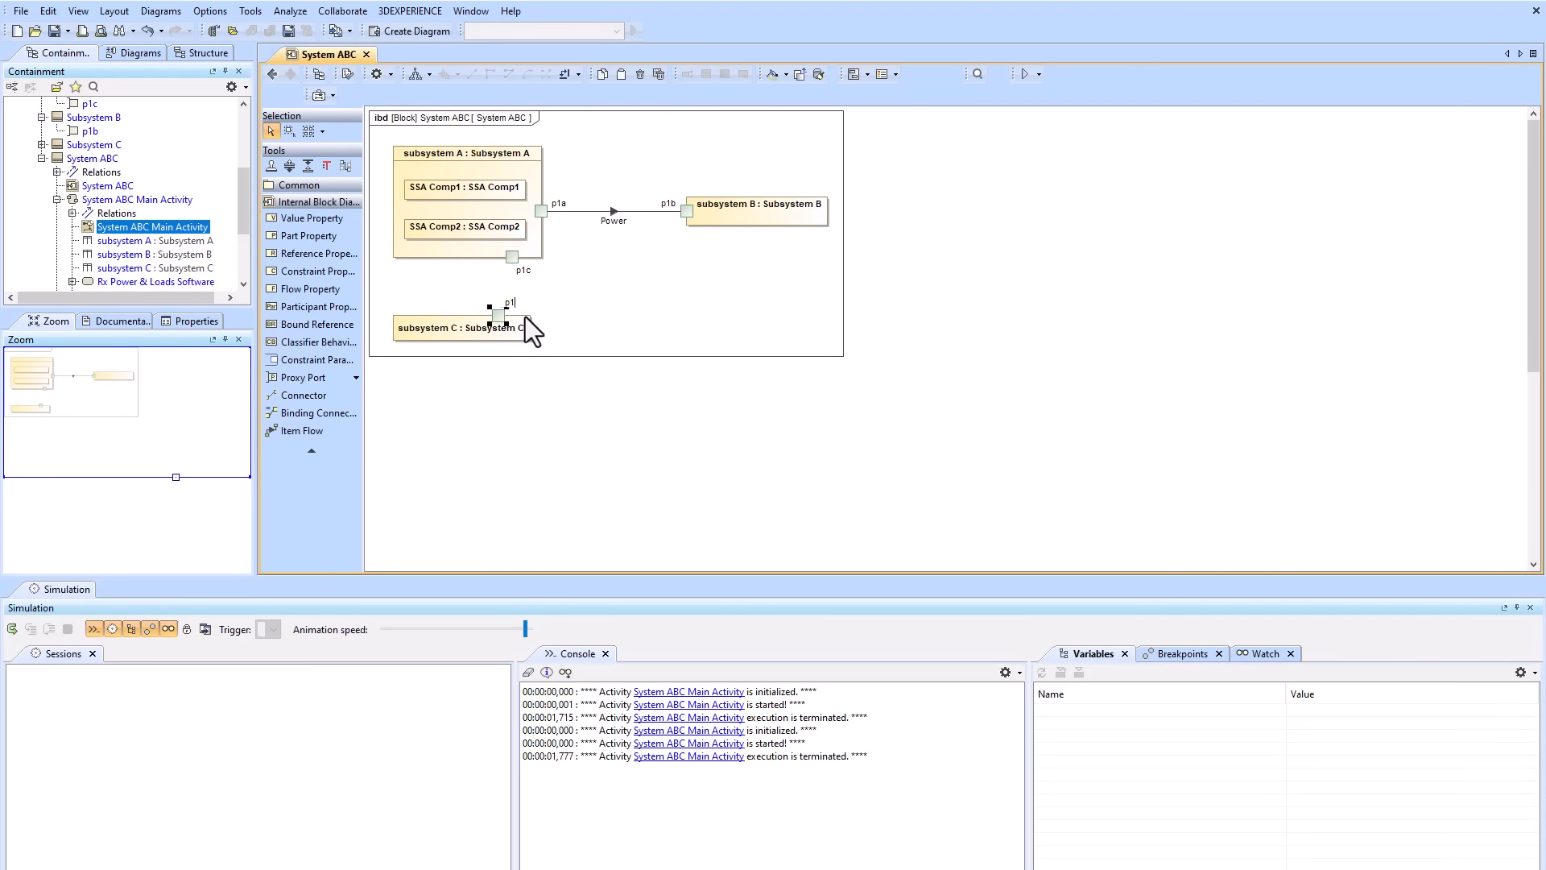
{"action": "type", "text": "d"}
{"action": "left_click", "coordinate": [602, 305]}
{"action": "left_click", "coordinate": [514, 258]}
{"action": "left_click_drag", "start_coordinate": [533, 253], "coordinate": [494, 312]}
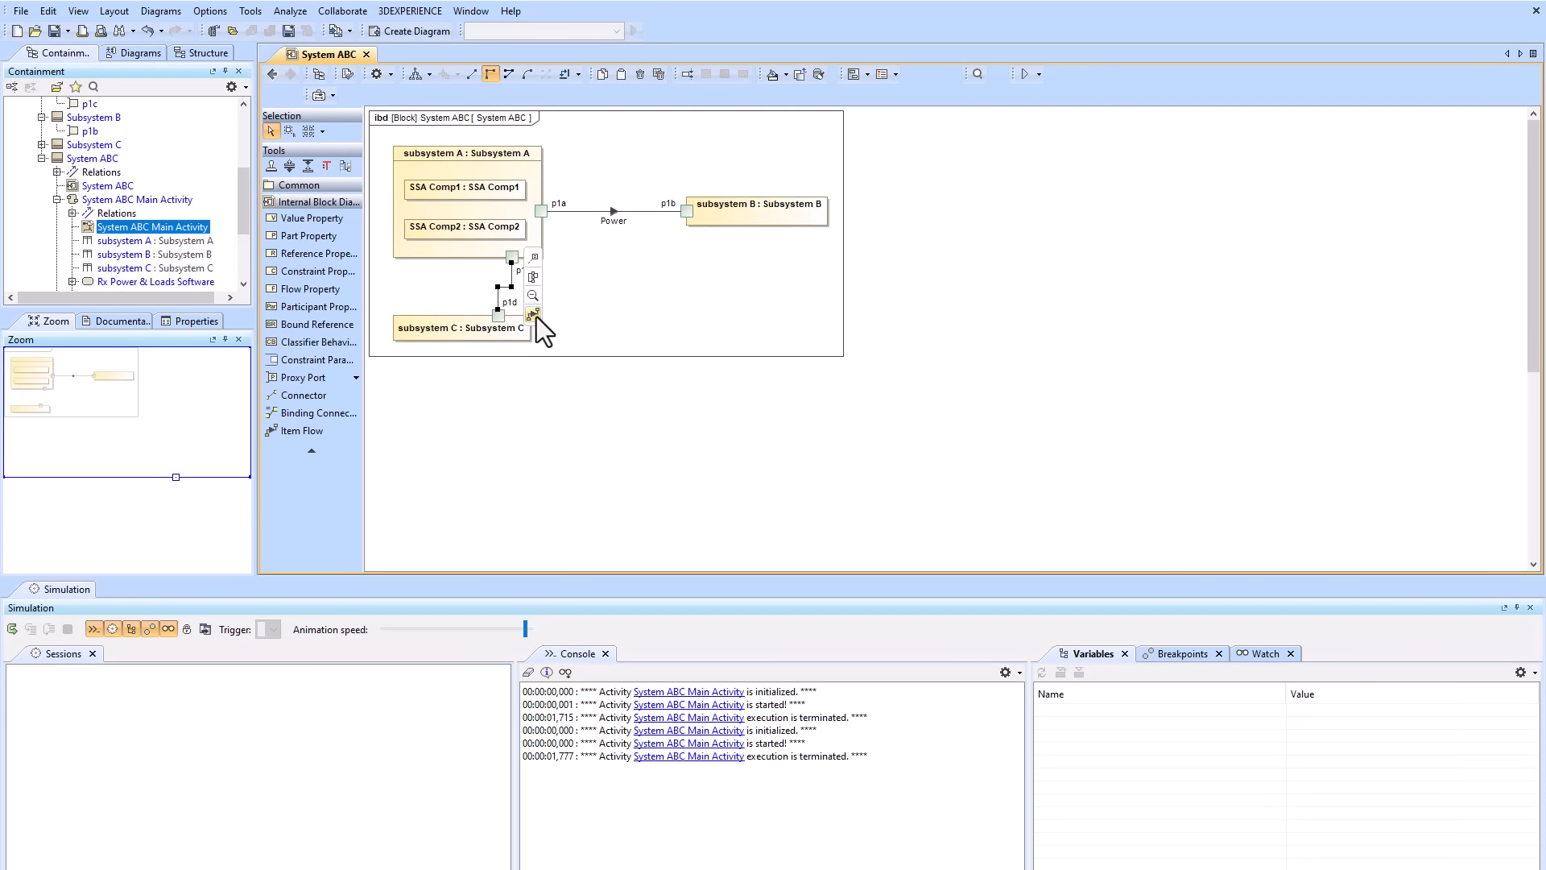
{"action": "left_click", "coordinate": [636, 307]}
- Create an item flow conveying Power from Subsystem A to Subsystem C on the p1c–p1d connector, and move subsystem C further down
{"action": "scroll", "coordinate": [128, 170], "scroll_direction": "up", "scroll_amount": 4}
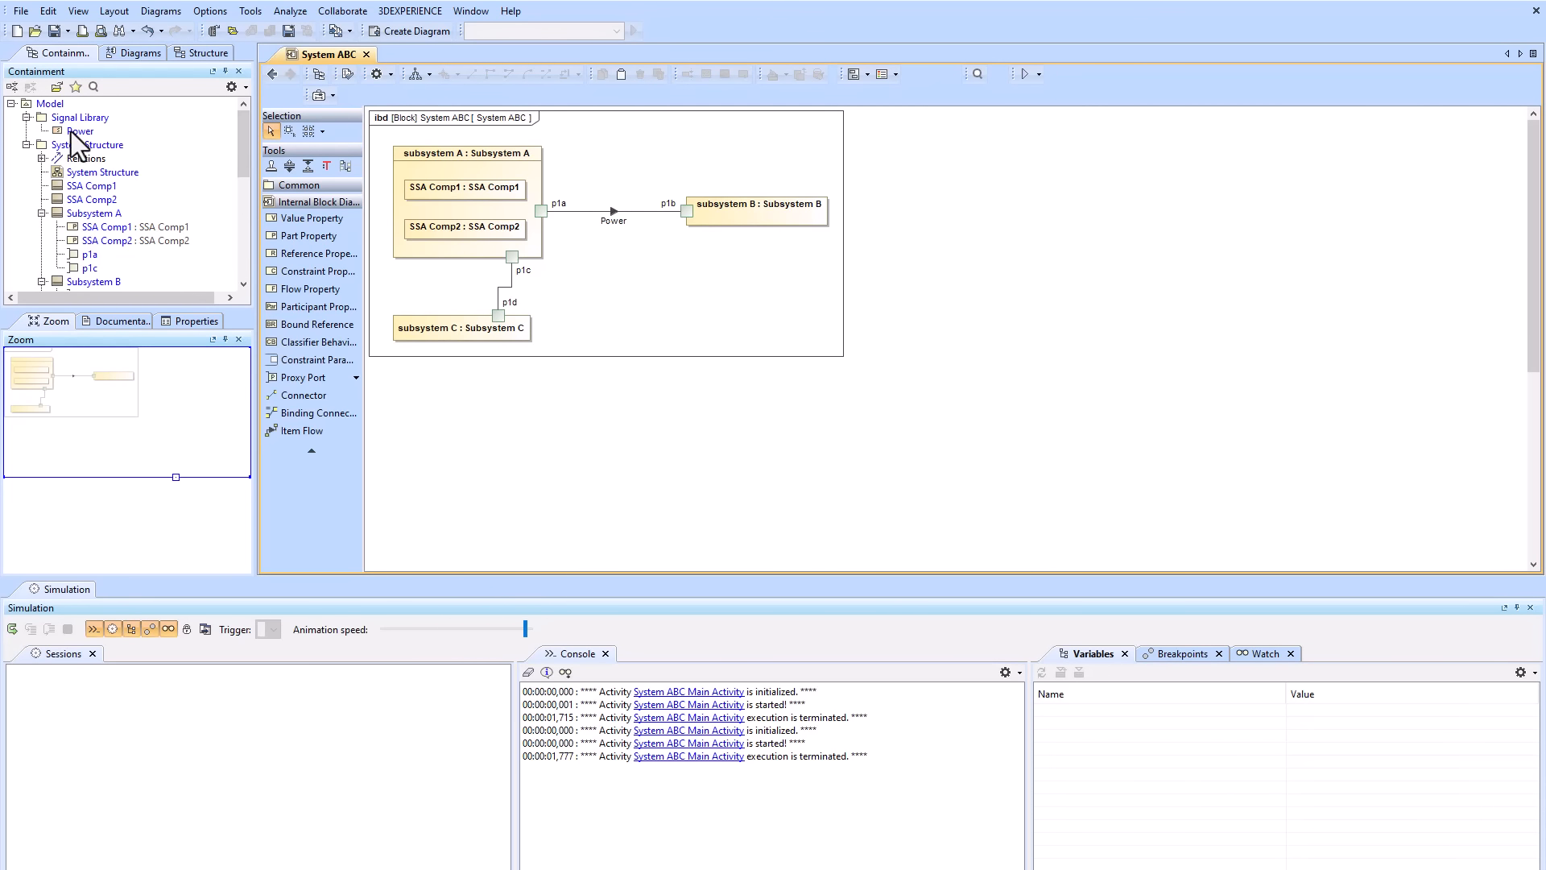
{"action": "left_click_drag", "start_coordinate": [71, 132], "coordinate": [504, 288]}
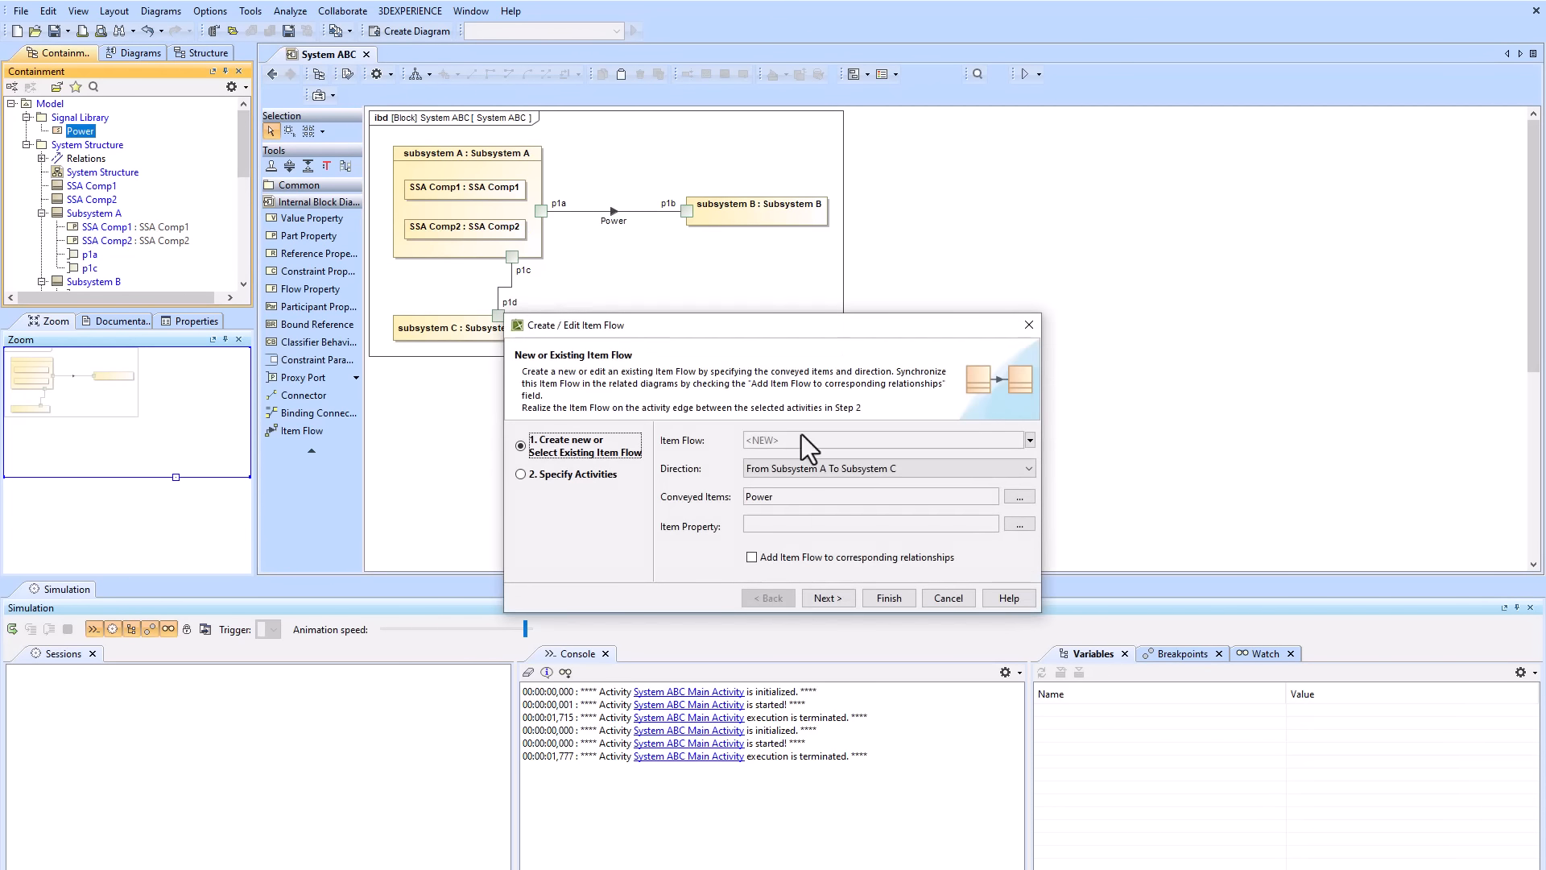
{"action": "left_click", "coordinate": [886, 597]}
{"action": "left_click", "coordinate": [510, 335]}
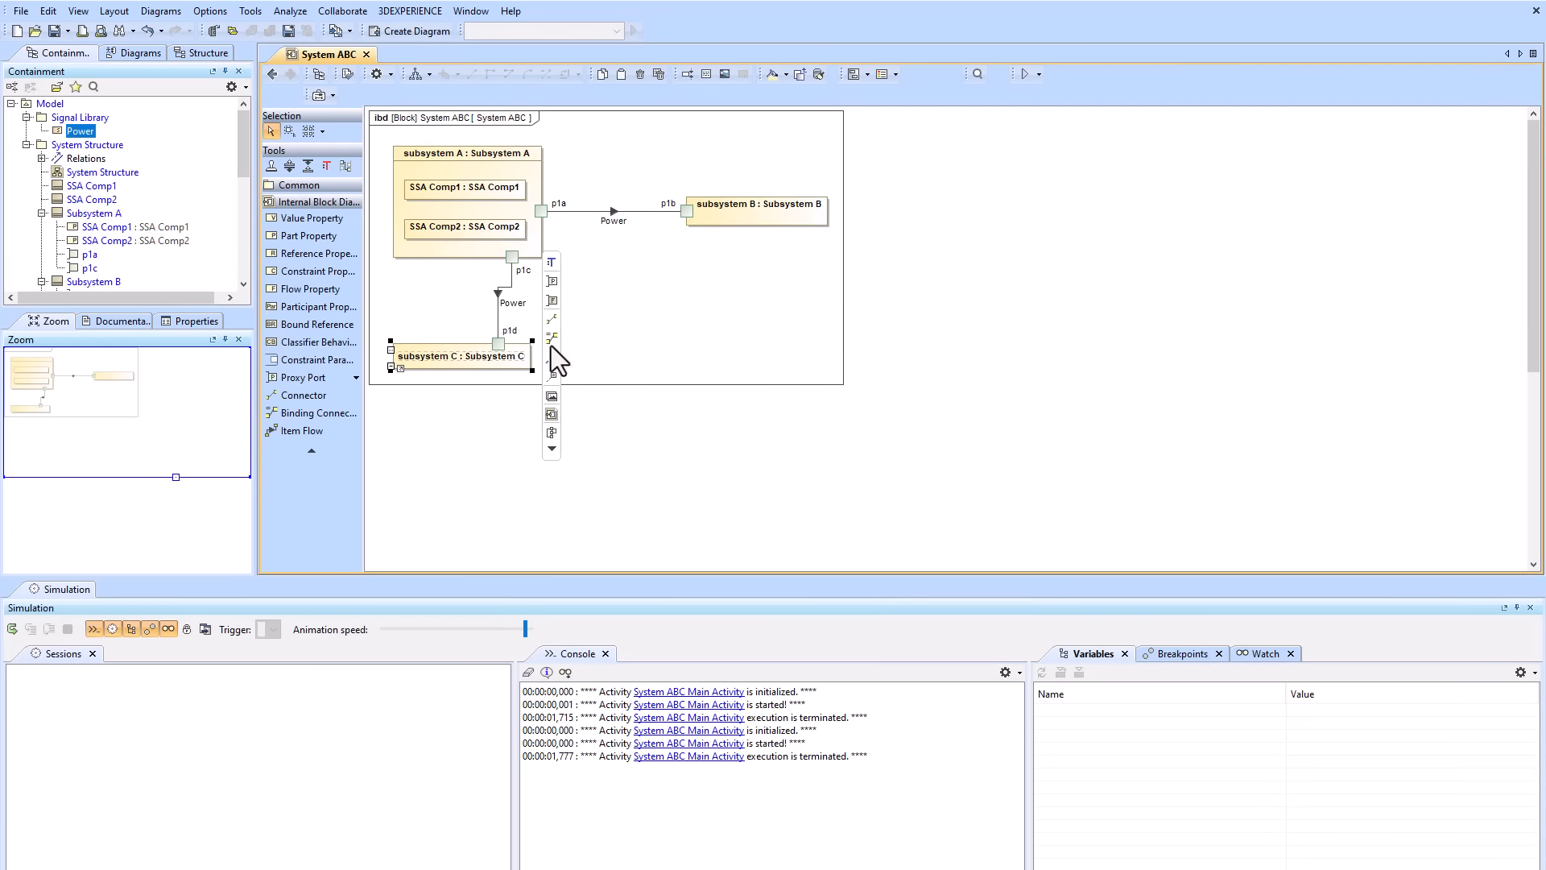
{"action": "left_click", "coordinate": [550, 345]}
- Return to the System ABC Main Activity diagram and realize the Power item flow from Subsystem A to Subsystem C on the power SSC object flow
{"action": "left_click", "coordinate": [274, 72]}
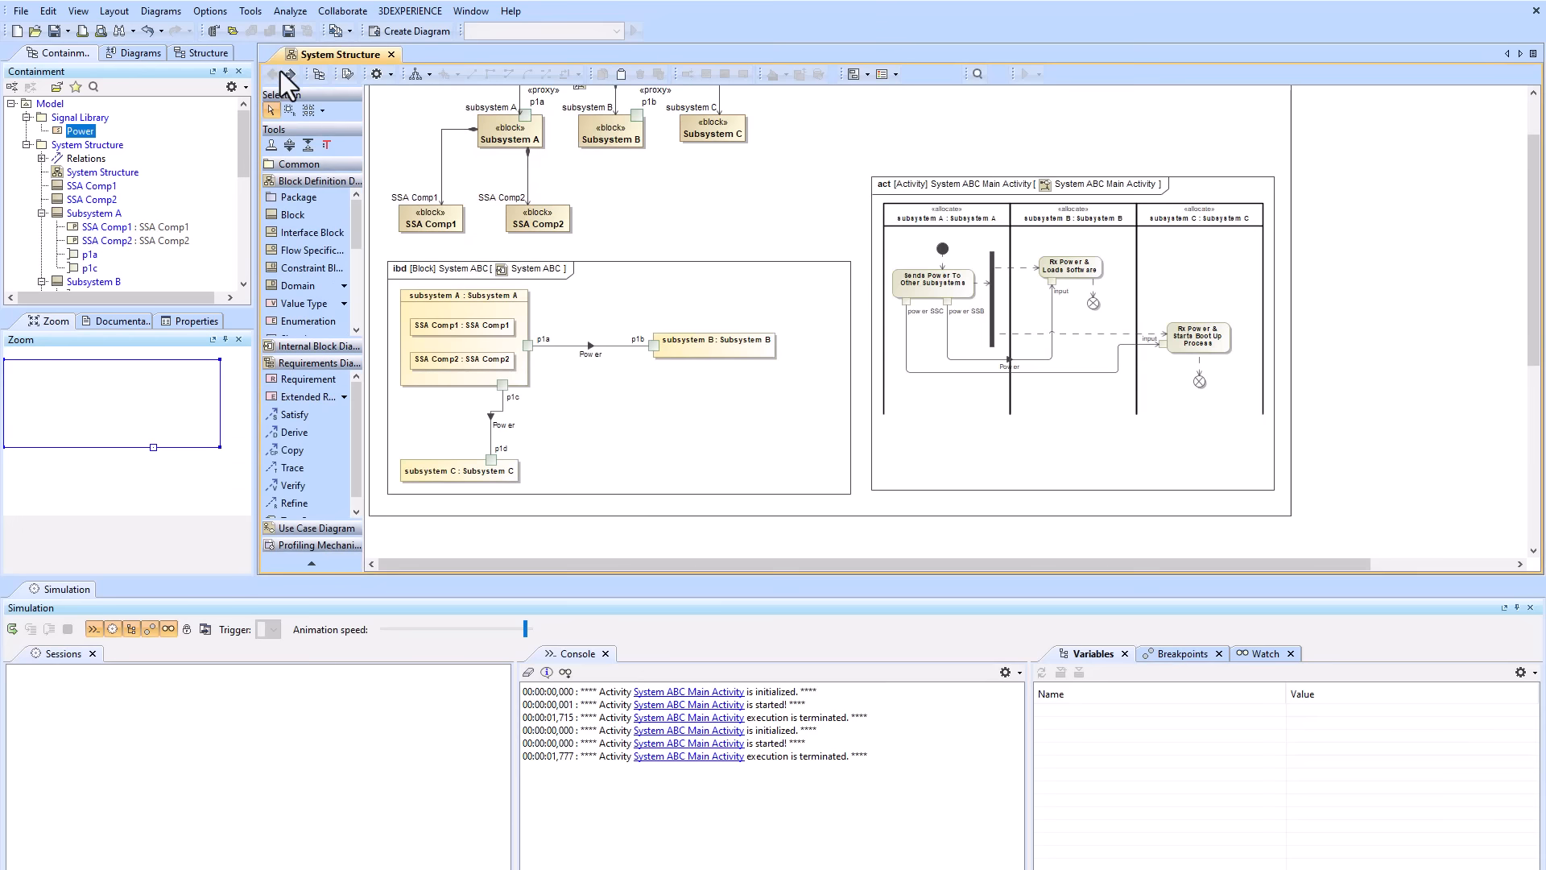
{"action": "double_click", "coordinate": [1080, 404]}
{"action": "left_click", "coordinate": [665, 345]}
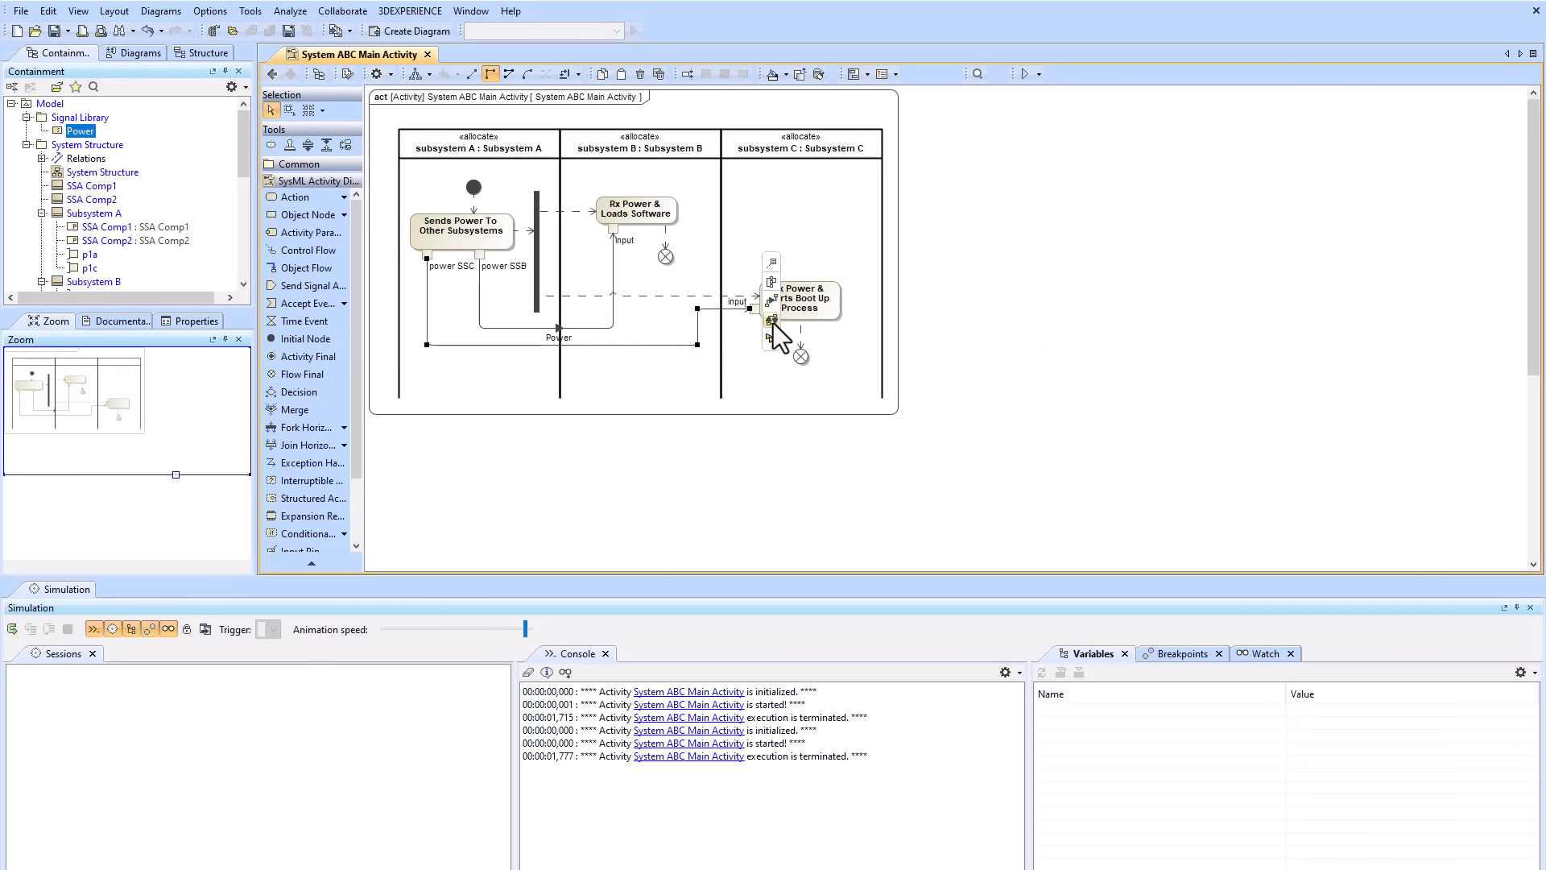
{"action": "left_click", "coordinate": [771, 339]}
{"action": "left_click", "coordinate": [439, 574]}
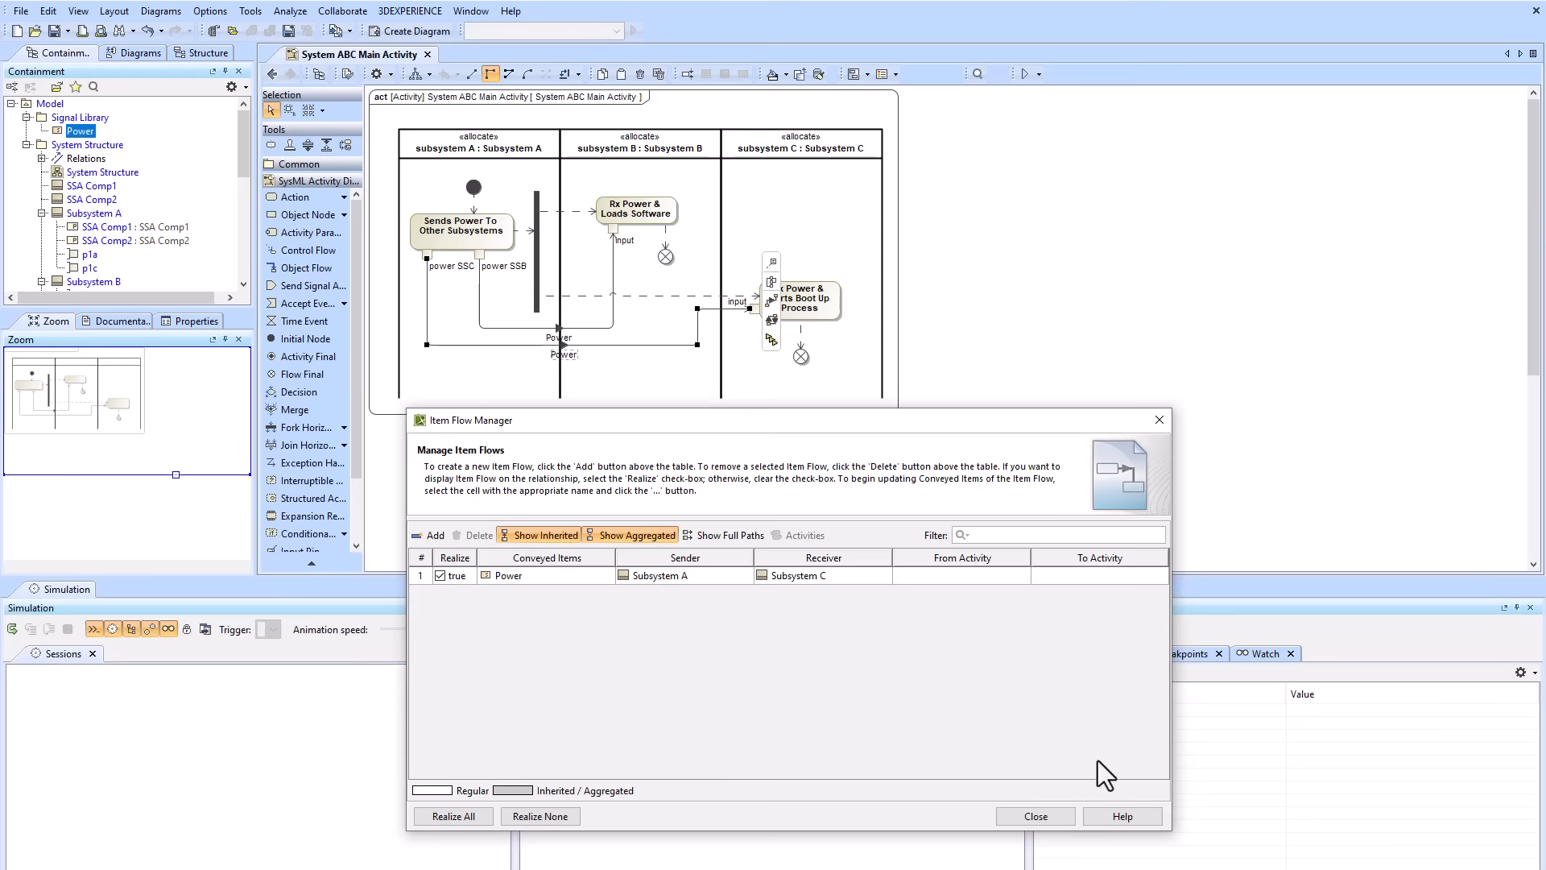
{"action": "left_click", "coordinate": [1036, 816]}
- Return to the System Structure diagram and enlarge the diagram area so all embedded diagrams fit above the simulation area
{"action": "left_click", "coordinate": [266, 74]}
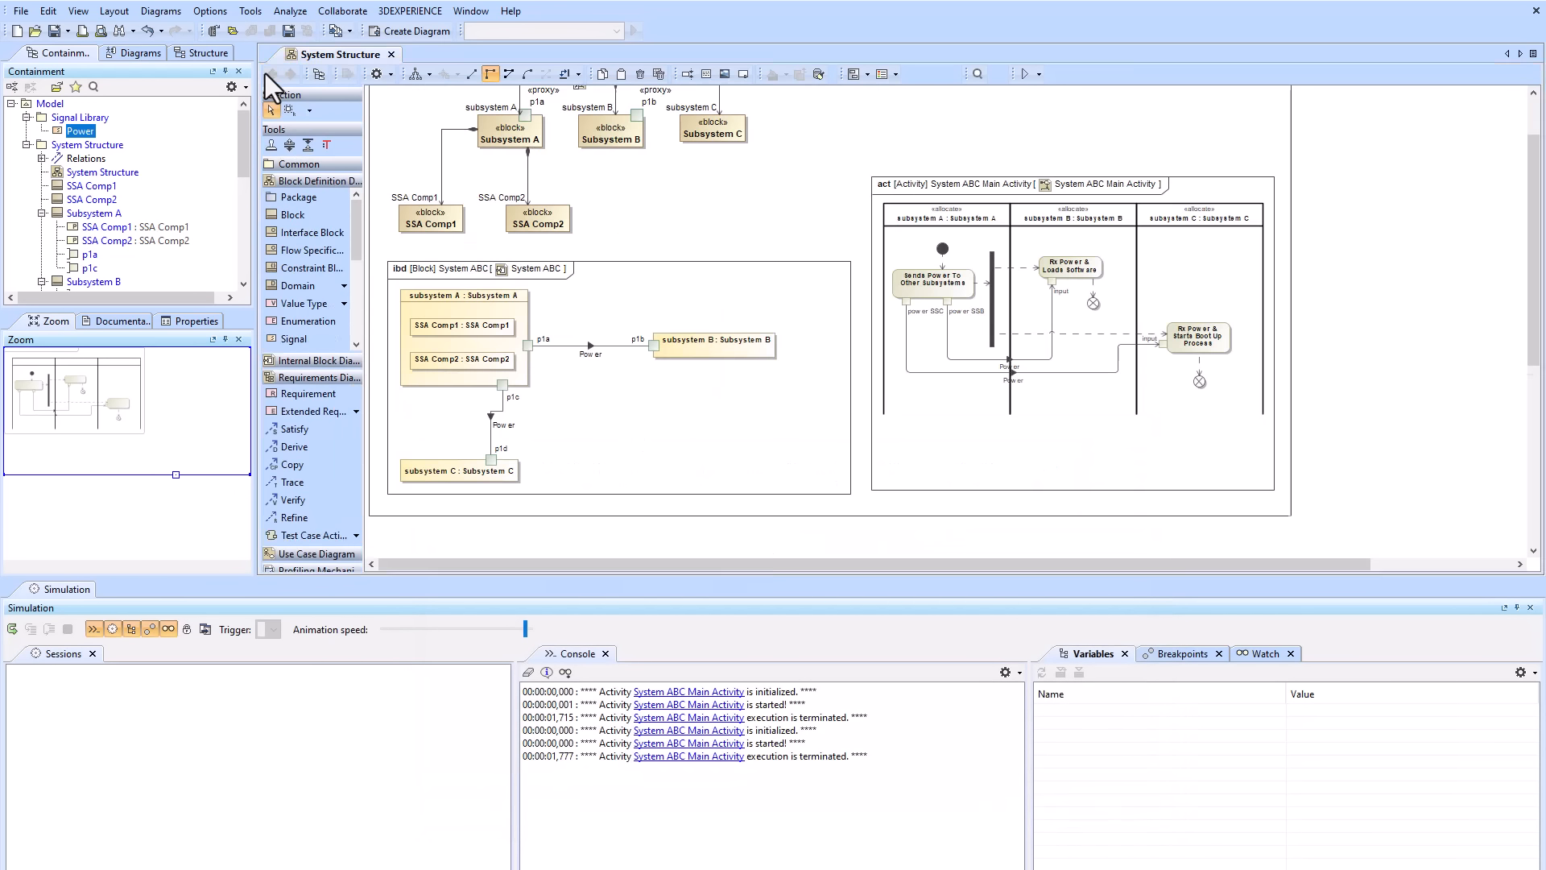
{"action": "left_click", "coordinate": [1012, 374]}
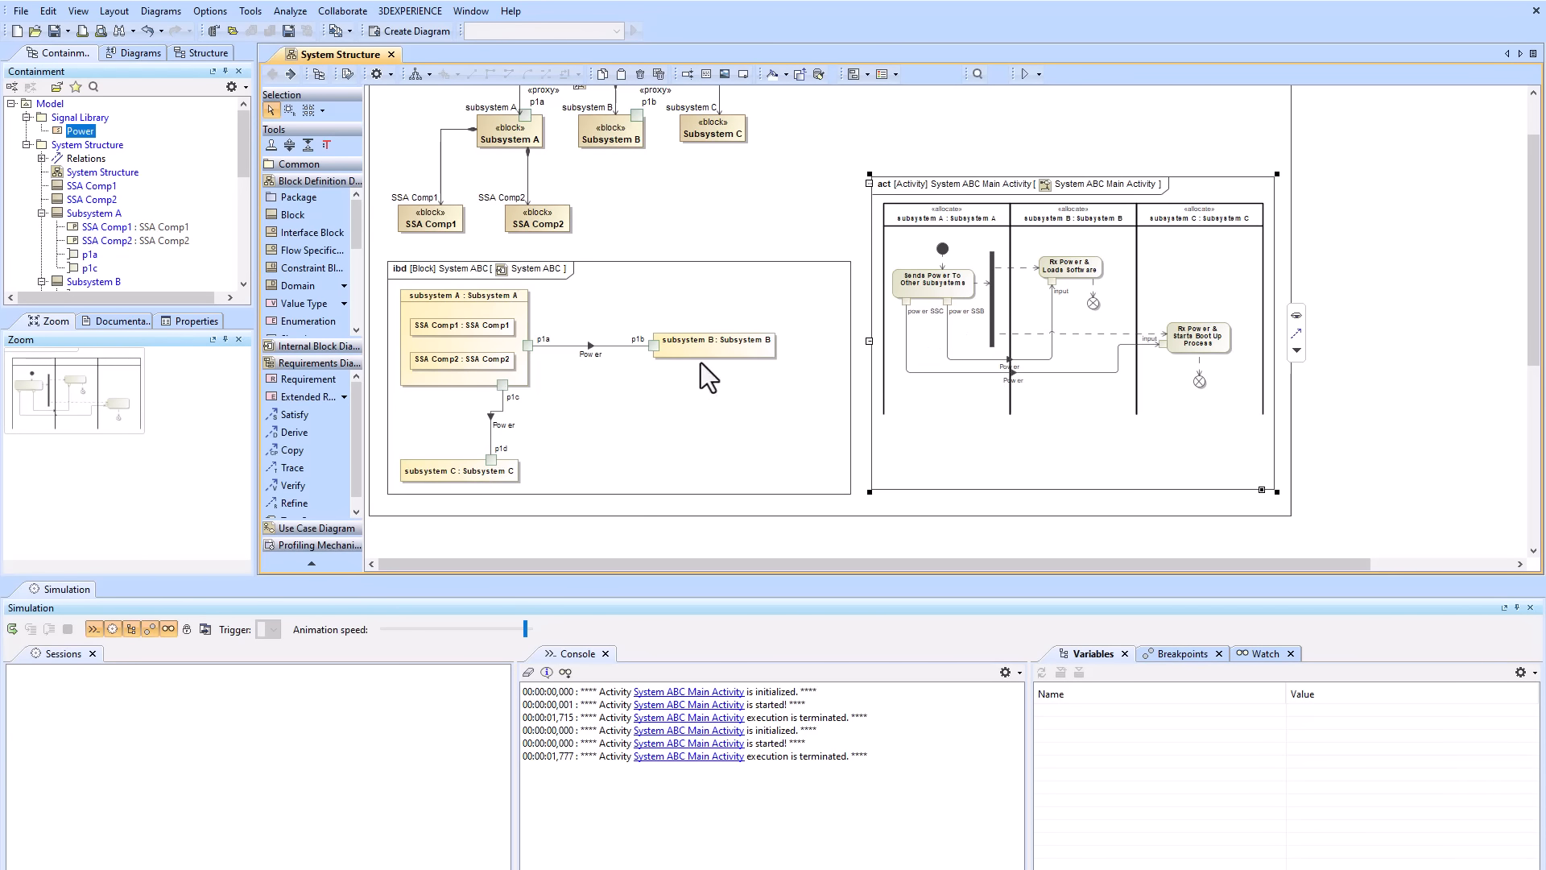
{"action": "left_click", "coordinate": [730, 216]}
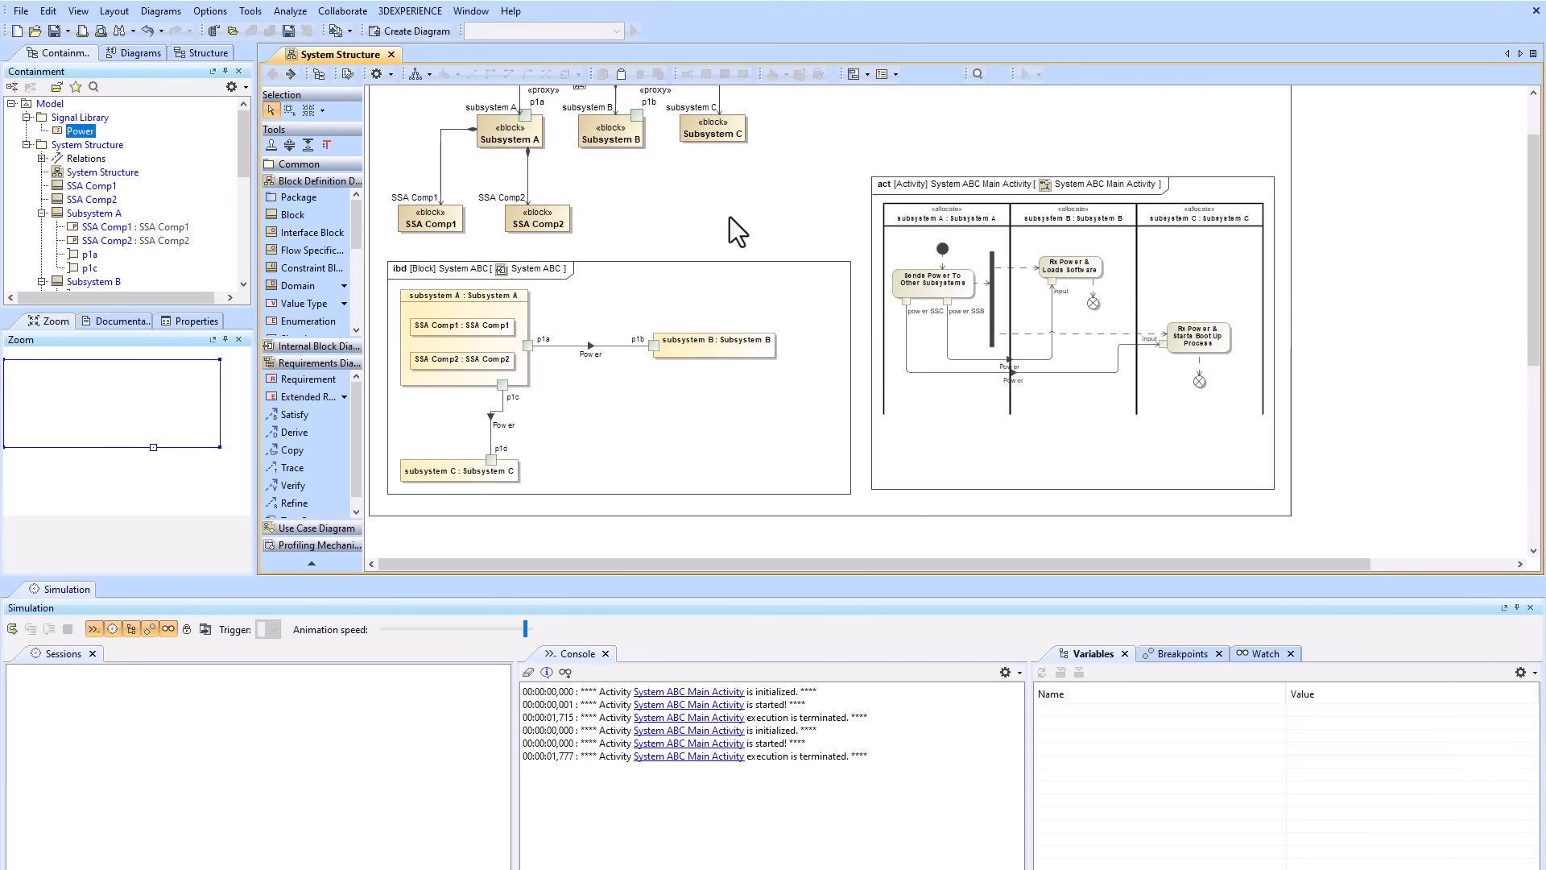
{"action": "scroll", "coordinate": [729, 215], "scroll_direction": "up", "scroll_amount": 2}
{"action": "left_click_drag", "start_coordinate": [1486, 575], "coordinate": [1437, 638]}
- Run a simulation of the System ABC block from the System Structure diagram and execute its main activity
{"action": "left_click", "coordinate": [620, 141]}
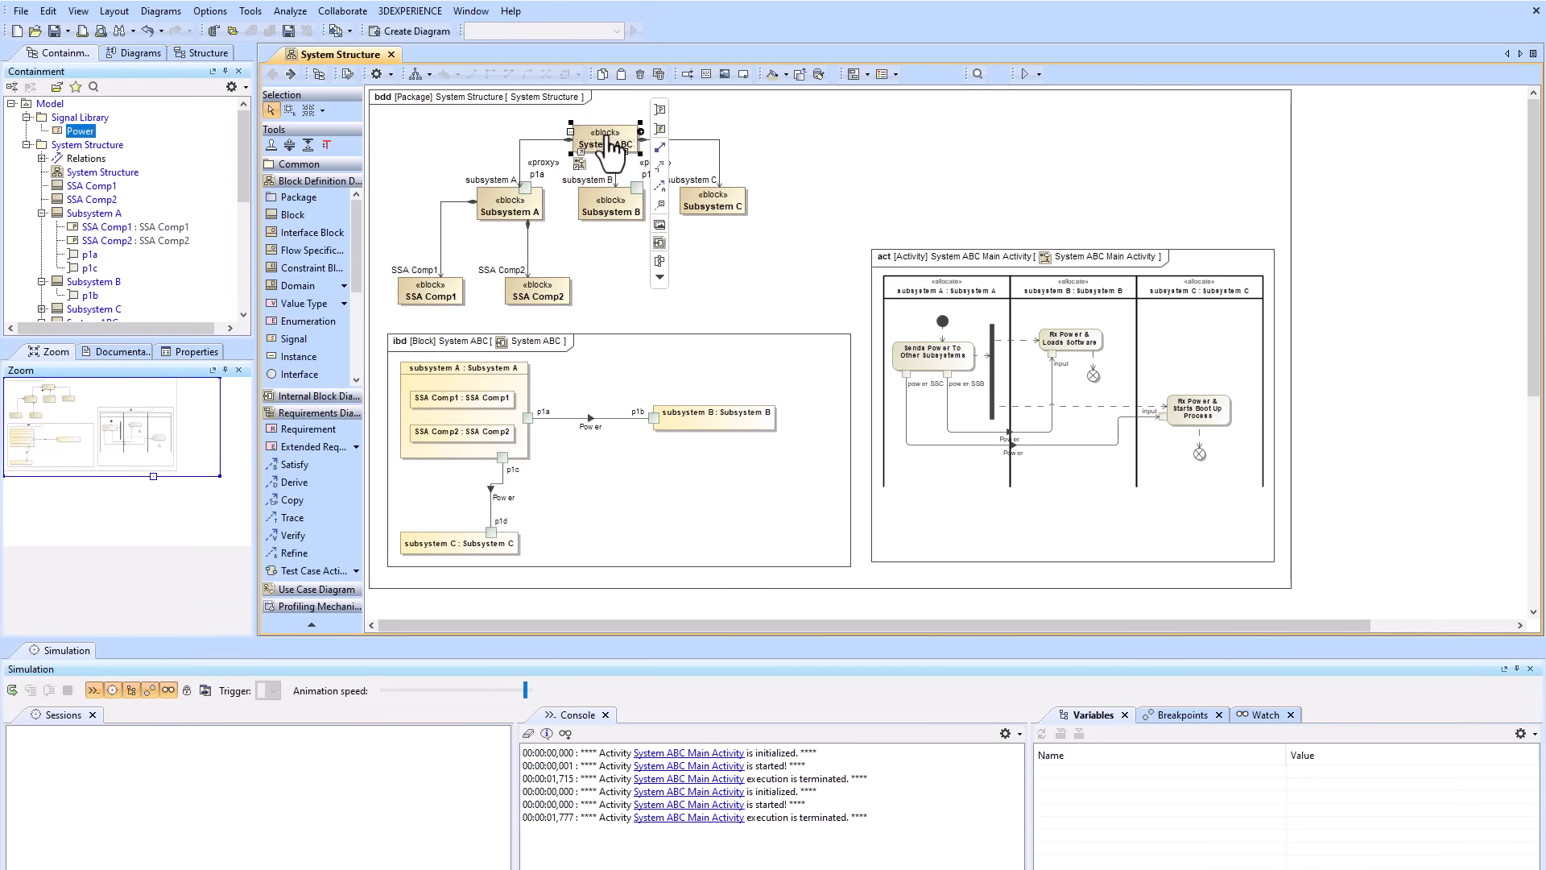
{"action": "left_click", "coordinate": [1026, 76]}
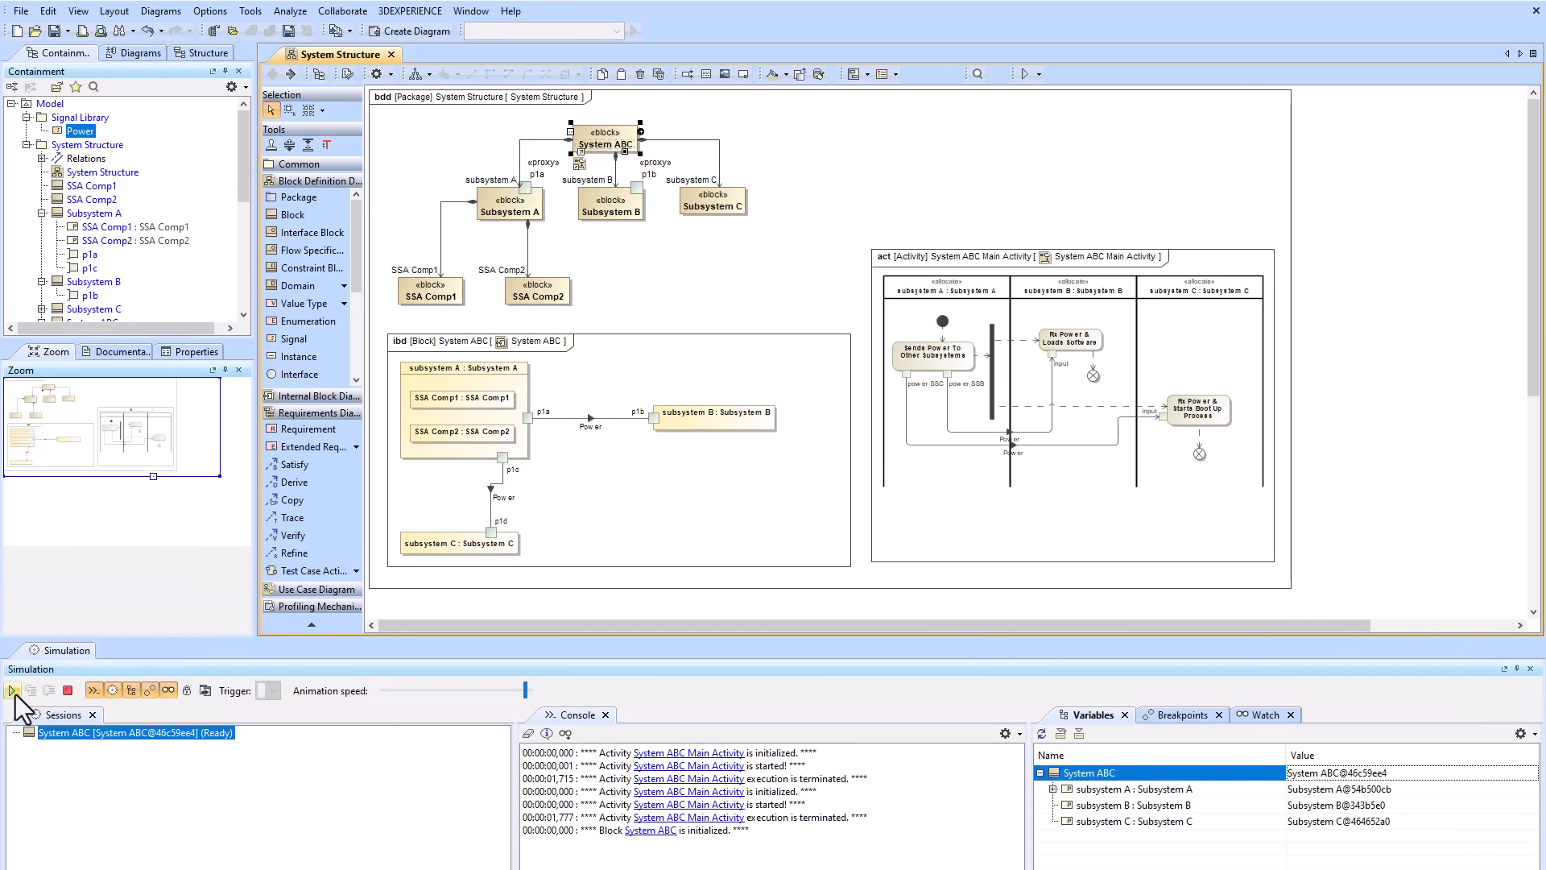
{"action": "left_click", "coordinate": [1039, 75]}
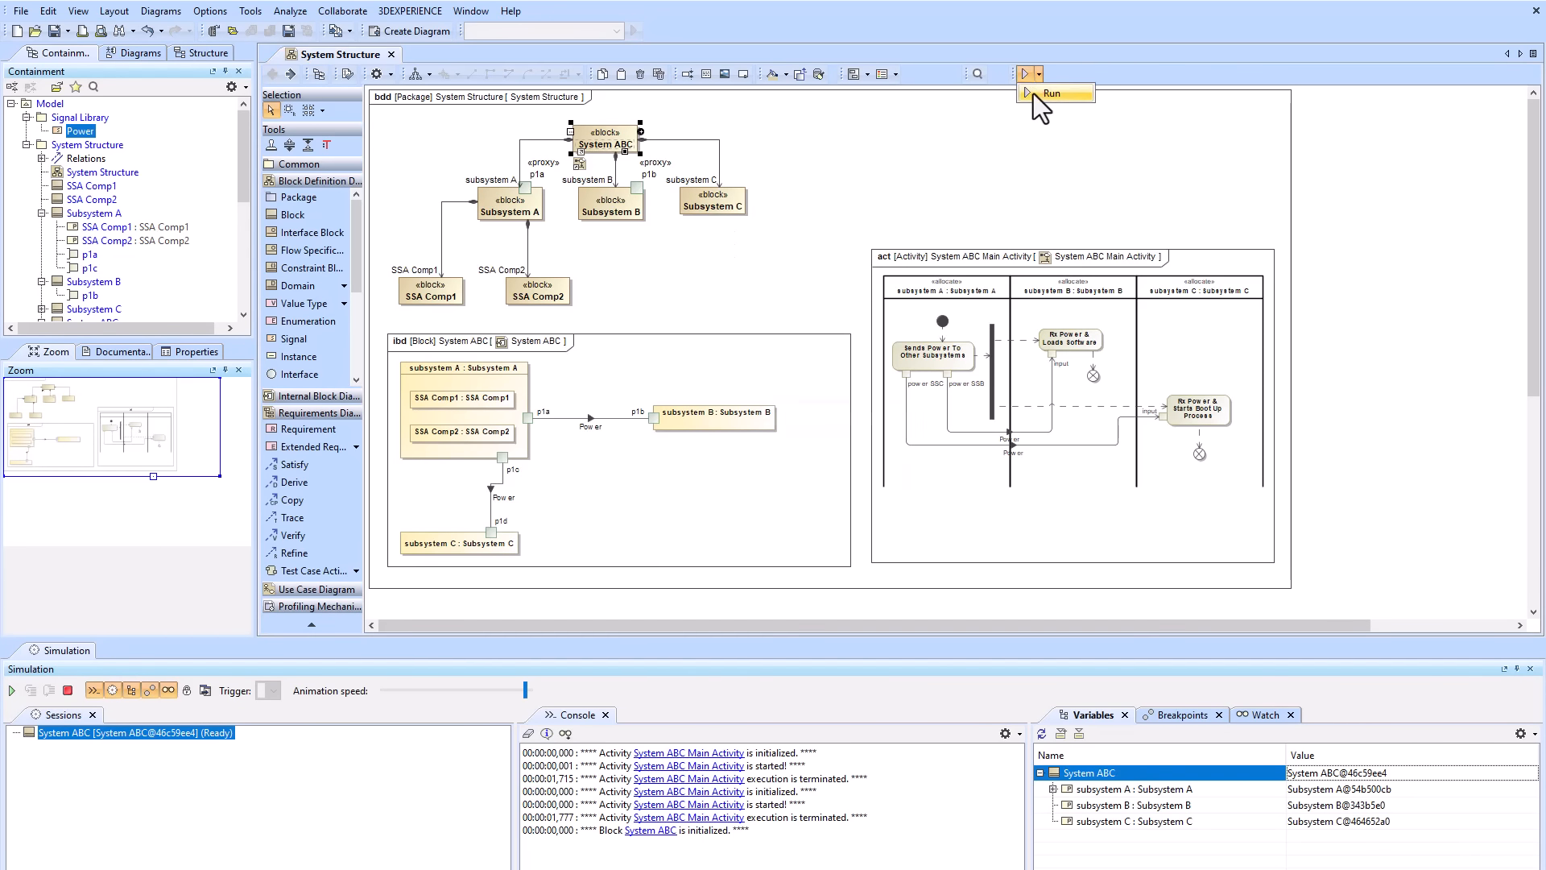
{"action": "left_click", "coordinate": [1032, 94]}
{"action": "left_click", "coordinate": [838, 513]}
{"action": "left_click", "coordinate": [11, 689]}
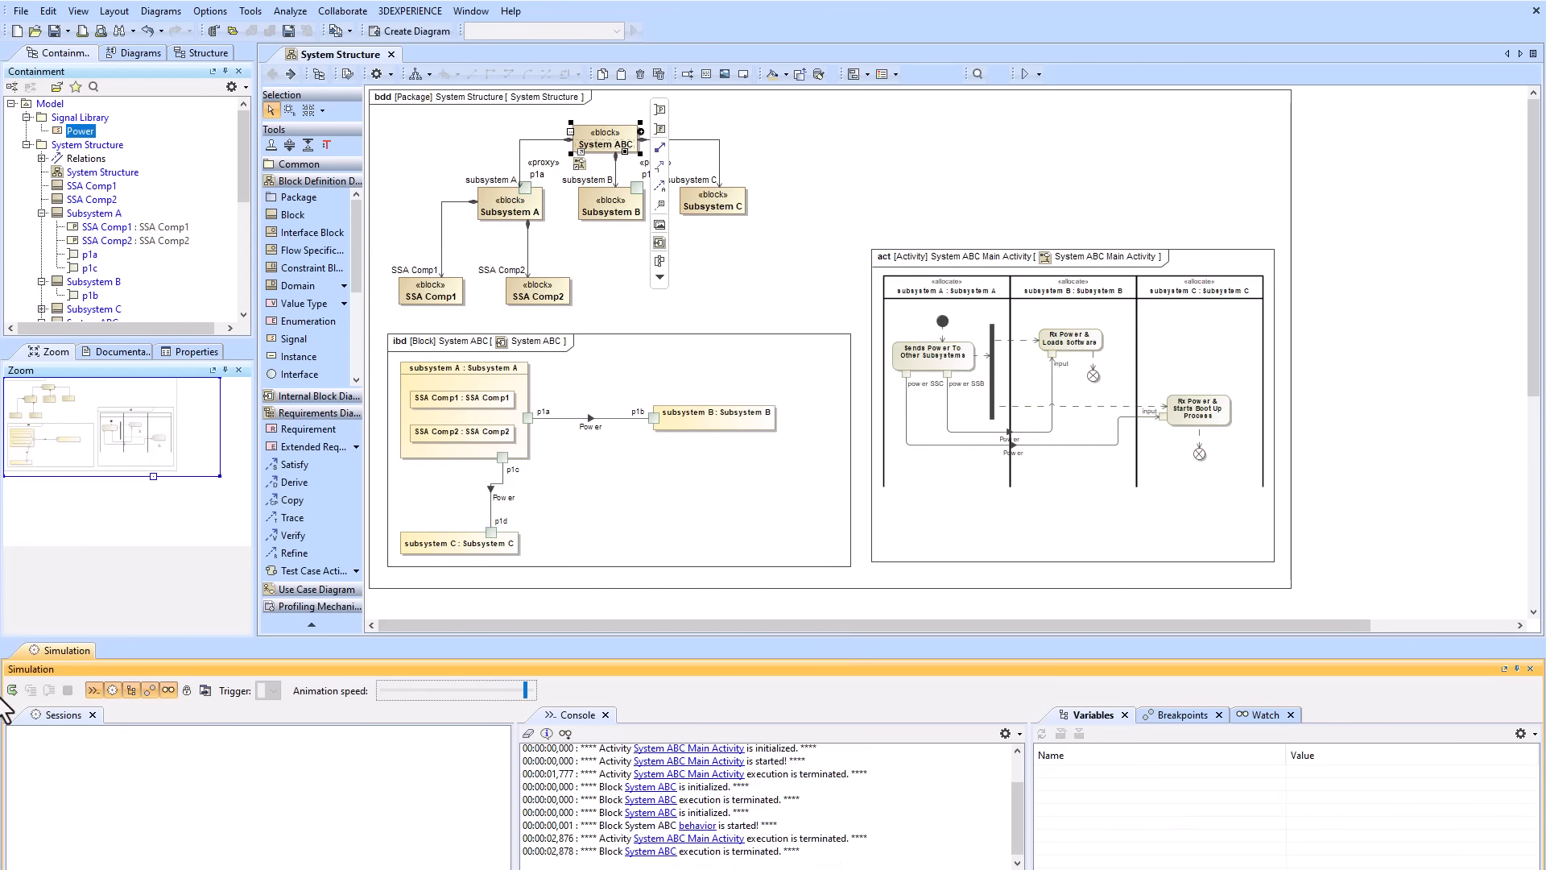
- Open the System ABC Main Activity diagram and delete the fork bar with its control flows from the subsystem A swimlane
{"action": "left_click", "coordinate": [984, 210]}
{"action": "double_click", "coordinate": [953, 303]}
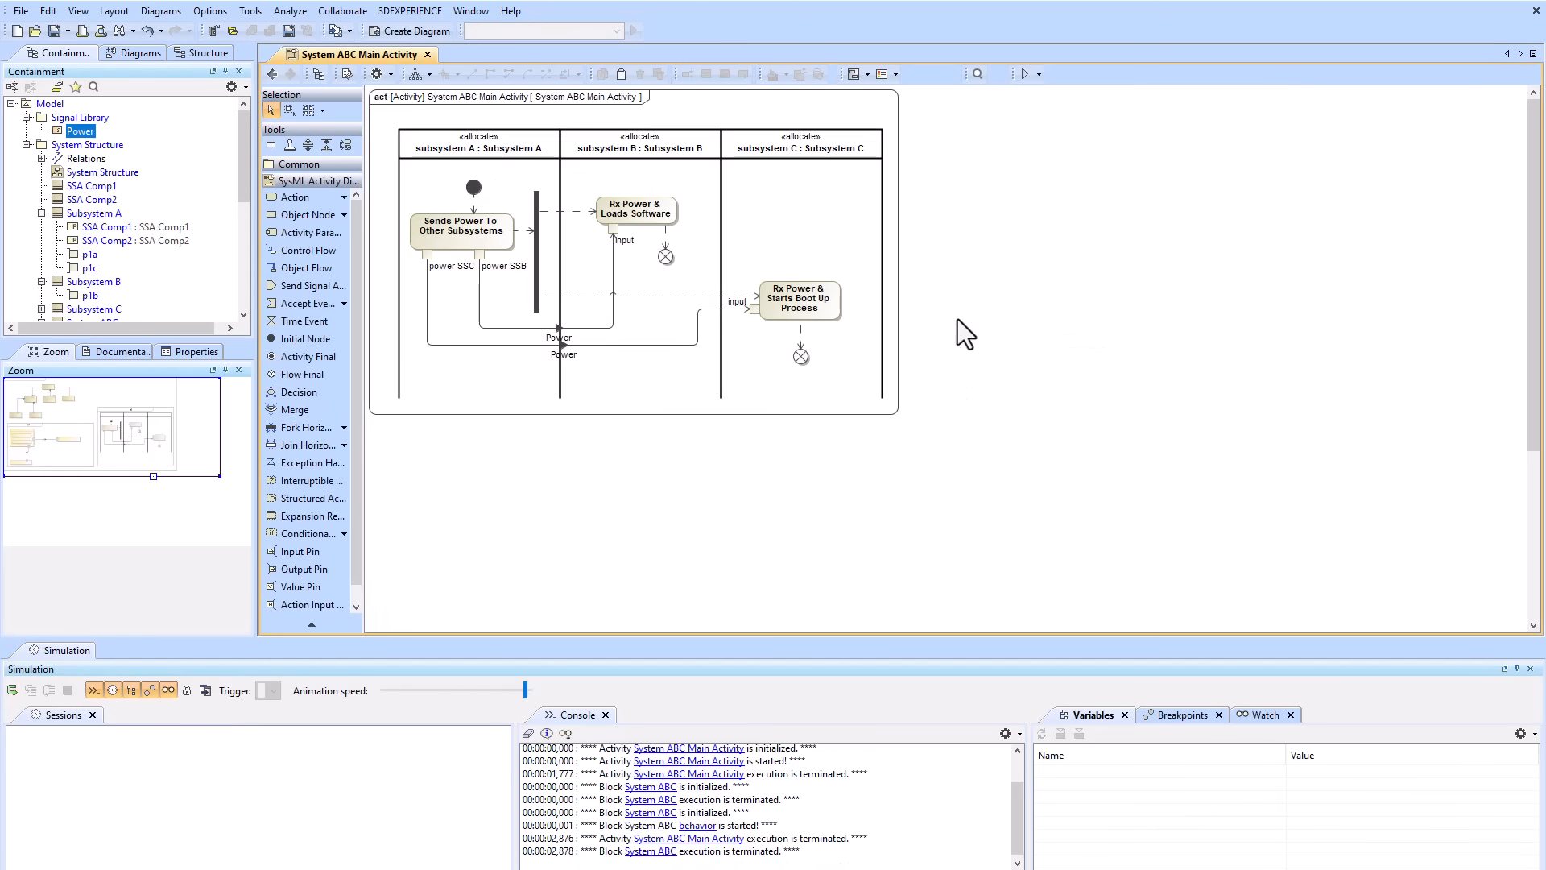
{"action": "left_click", "coordinate": [534, 284]}
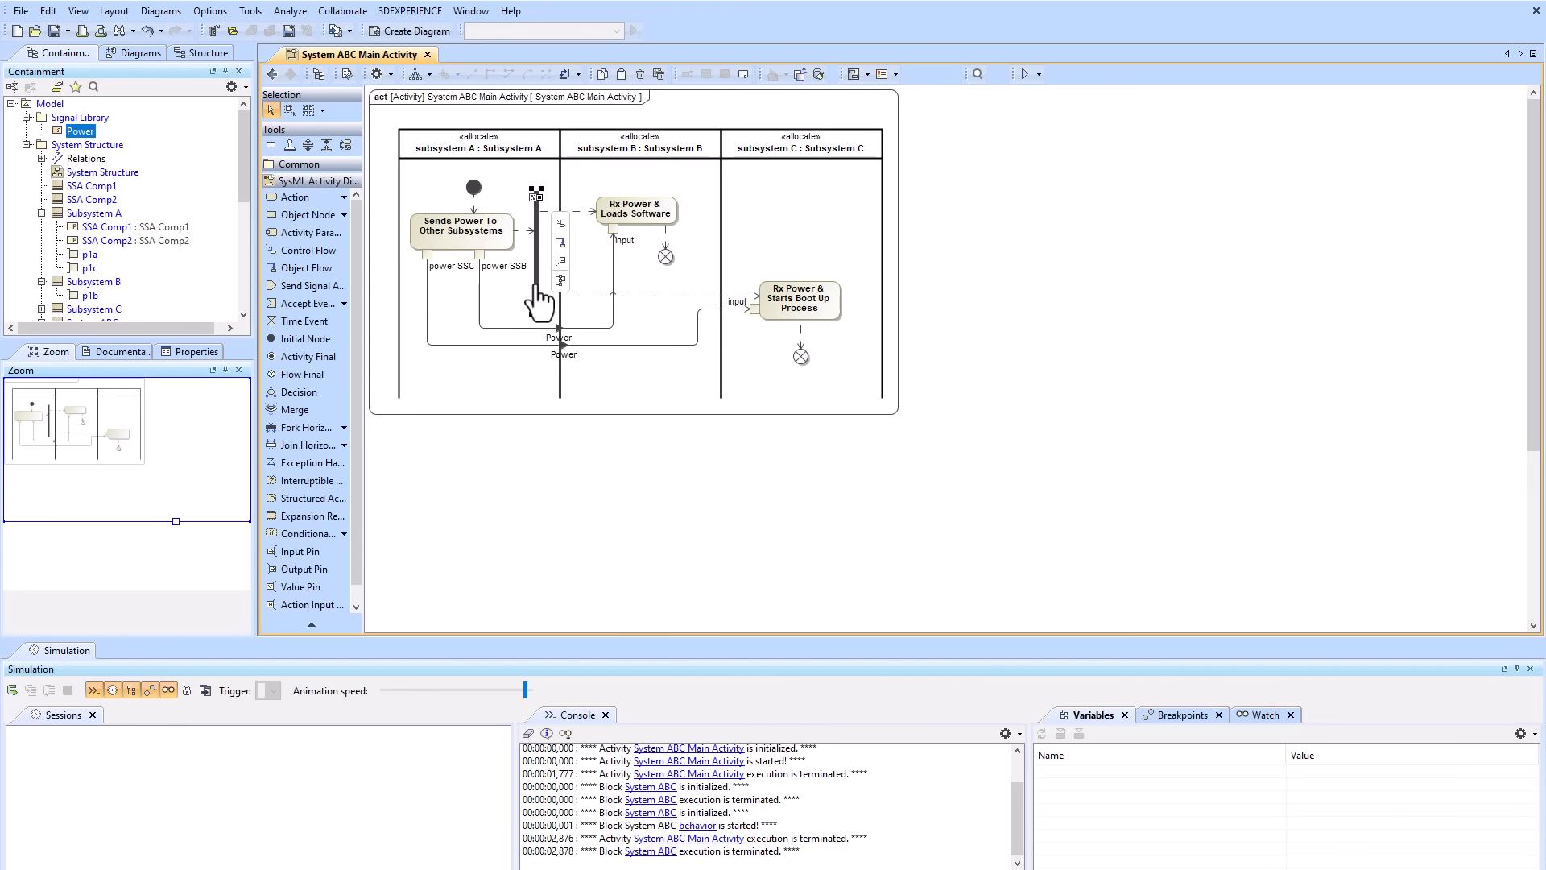
{"action": "key", "text": "Delete"}
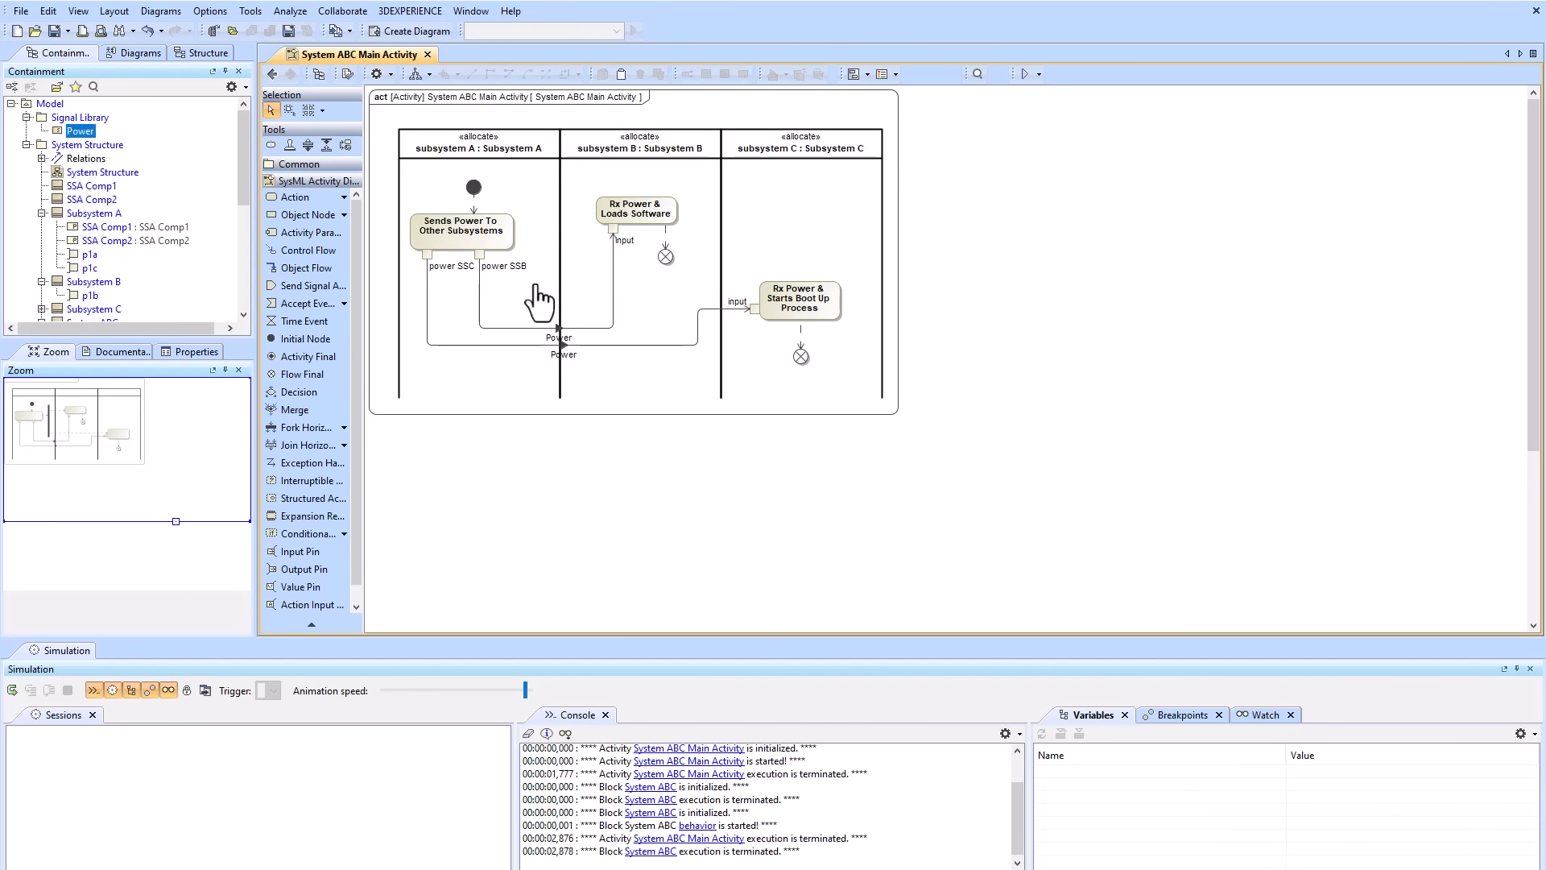
- Return to the System Structure diagram and fit the embedded System ABC Main Activity frame to its content
{"action": "left_click", "coordinate": [272, 74]}
{"action": "left_click", "coordinate": [1171, 553]}
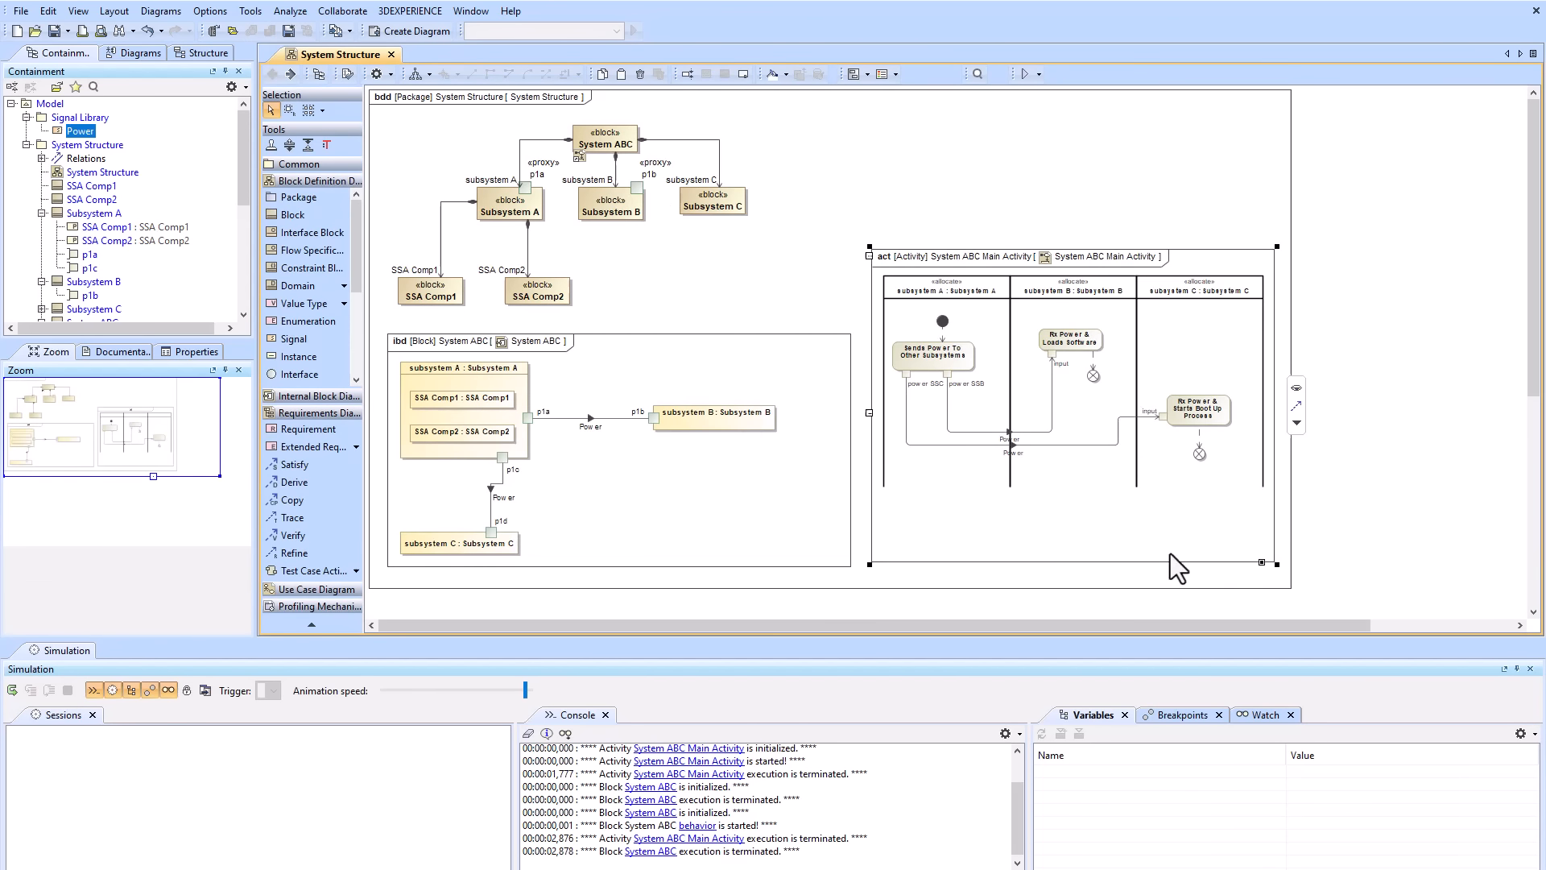
{"action": "left_click", "coordinate": [1260, 562]}
- Simulate the System ABC block again with the revised main activity
{"action": "left_click", "coordinate": [739, 249]}
{"action": "left_click", "coordinate": [607, 130]}
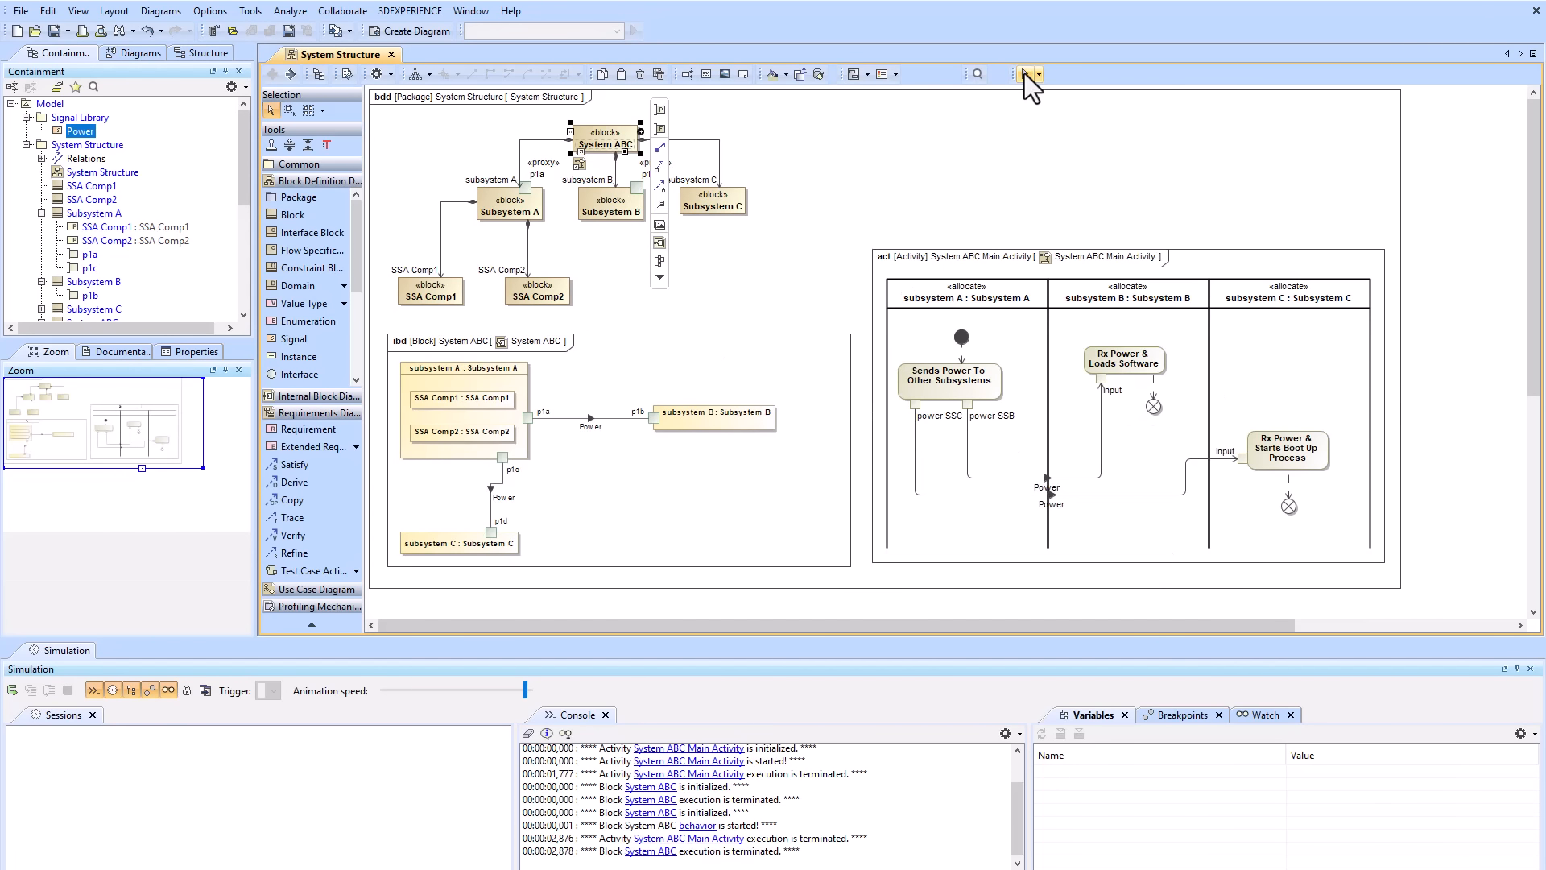
{"action": "left_click", "coordinate": [1024, 74]}
{"action": "left_click", "coordinate": [13, 689]}
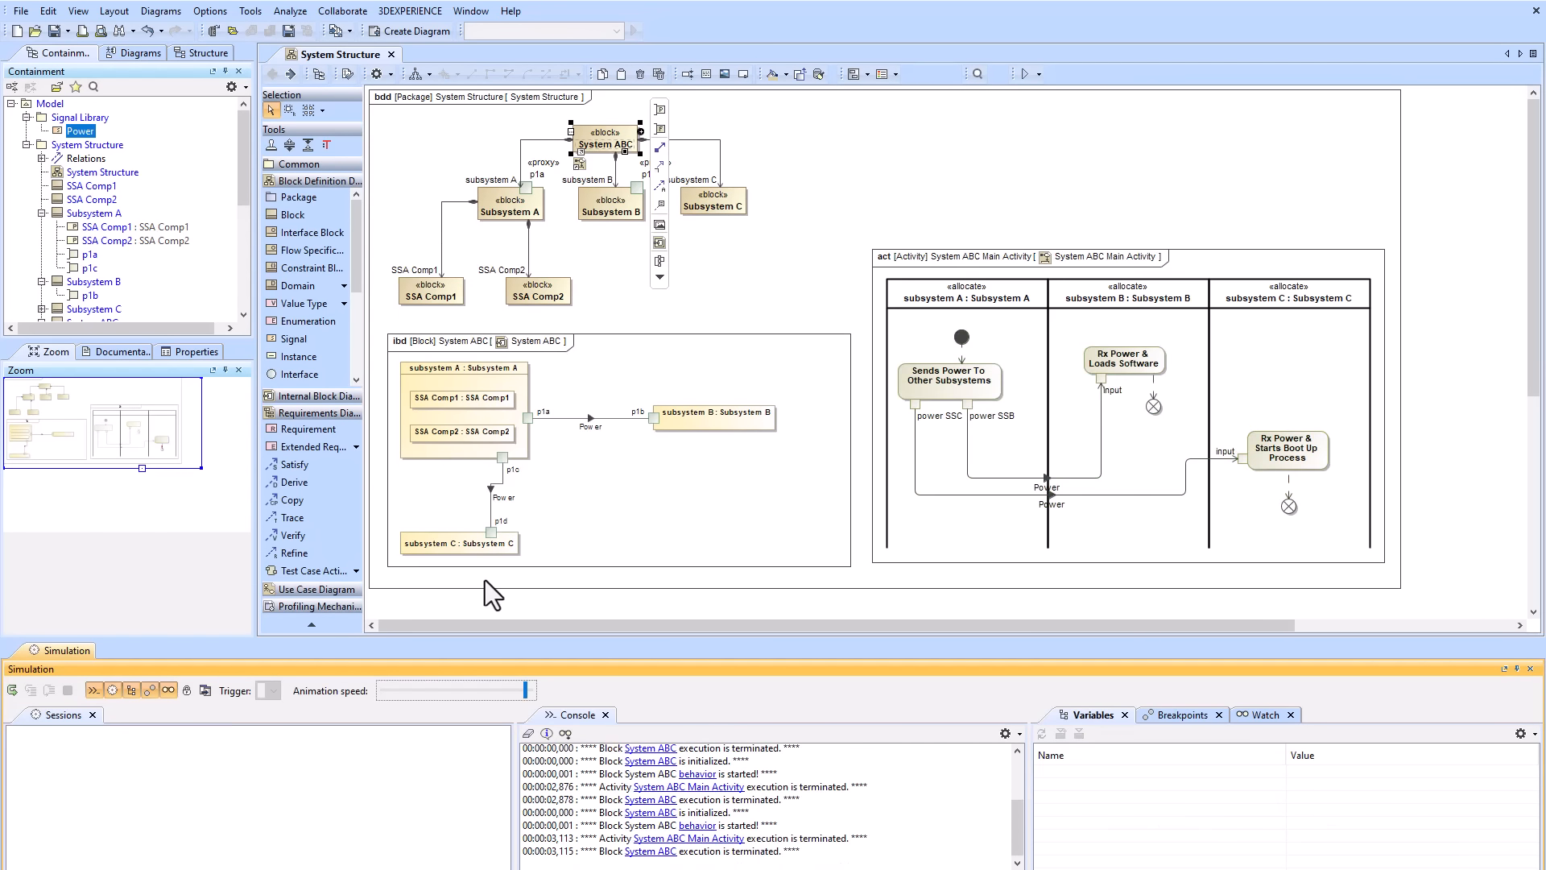
- Create a package named Interface Library under the Model root
{"action": "left_click", "coordinate": [46, 103]}
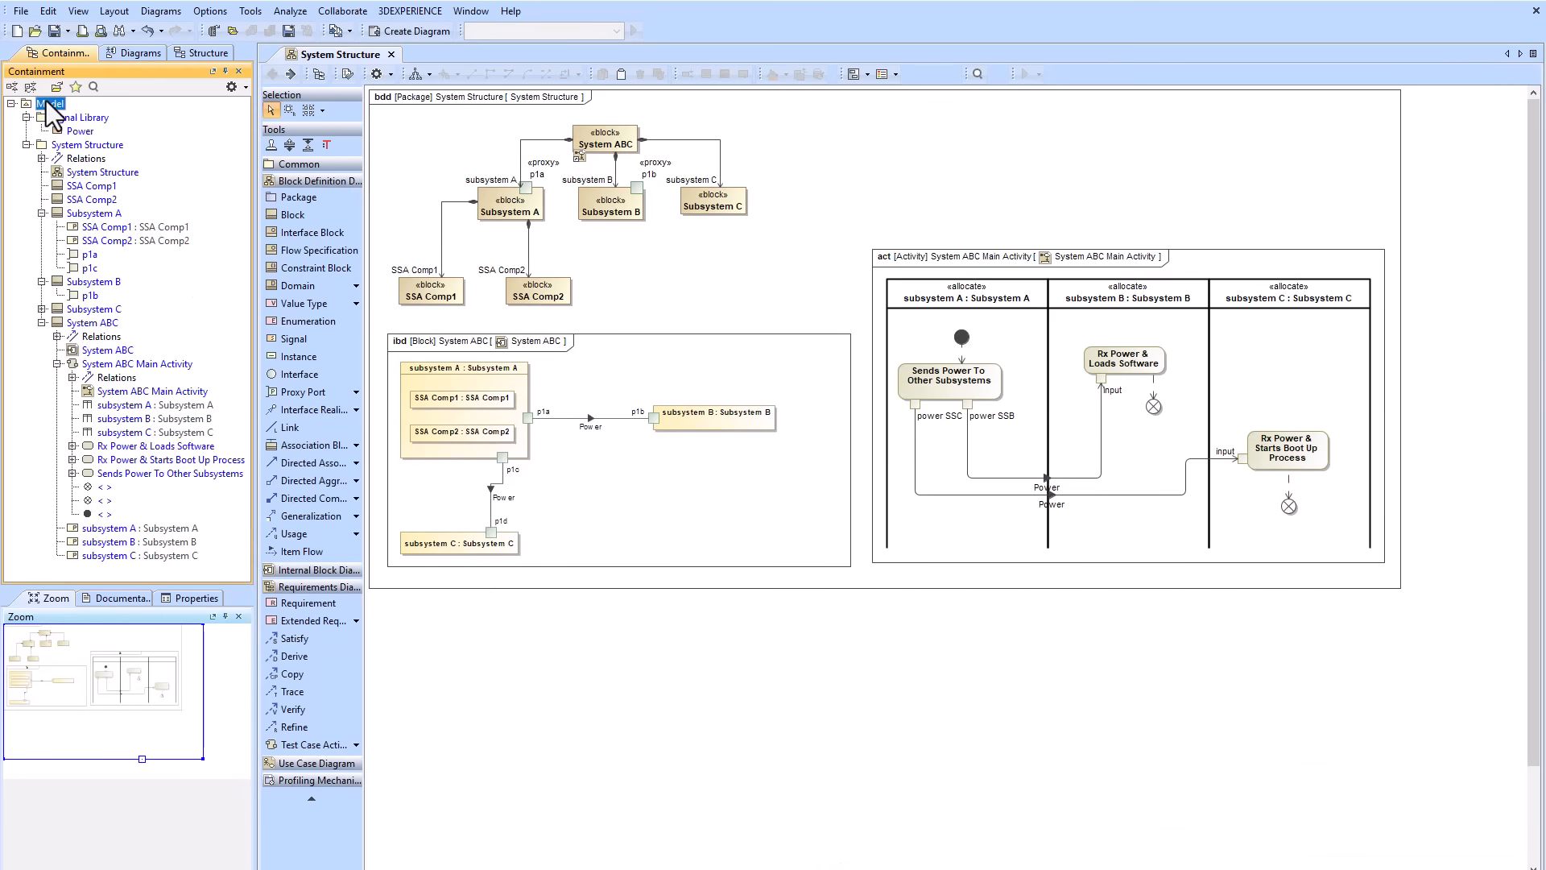
{"action": "right_click", "coordinate": [46, 100]}
{"action": "left_click", "coordinate": [118, 160]}
{"action": "type", "text": "Interface Library"}
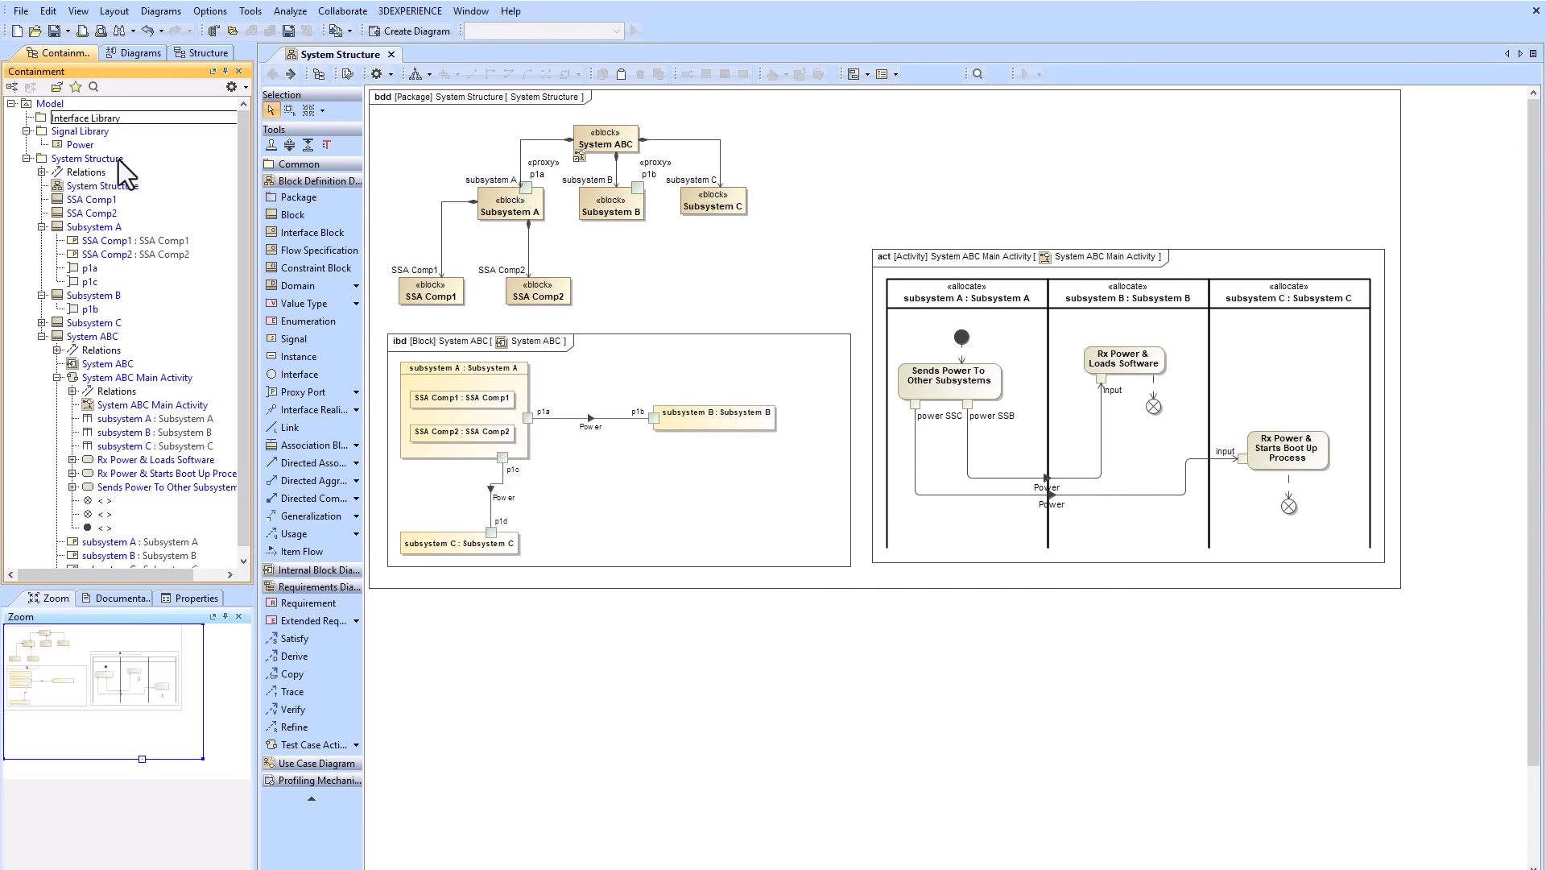
{"action": "left_click", "coordinate": [118, 159]}
- Create an interface block named Power Interface in the Interface Library package
{"action": "right_click", "coordinate": [94, 118]}
{"action": "left_click", "coordinate": [189, 132]}
{"action": "type", "text": "int"}
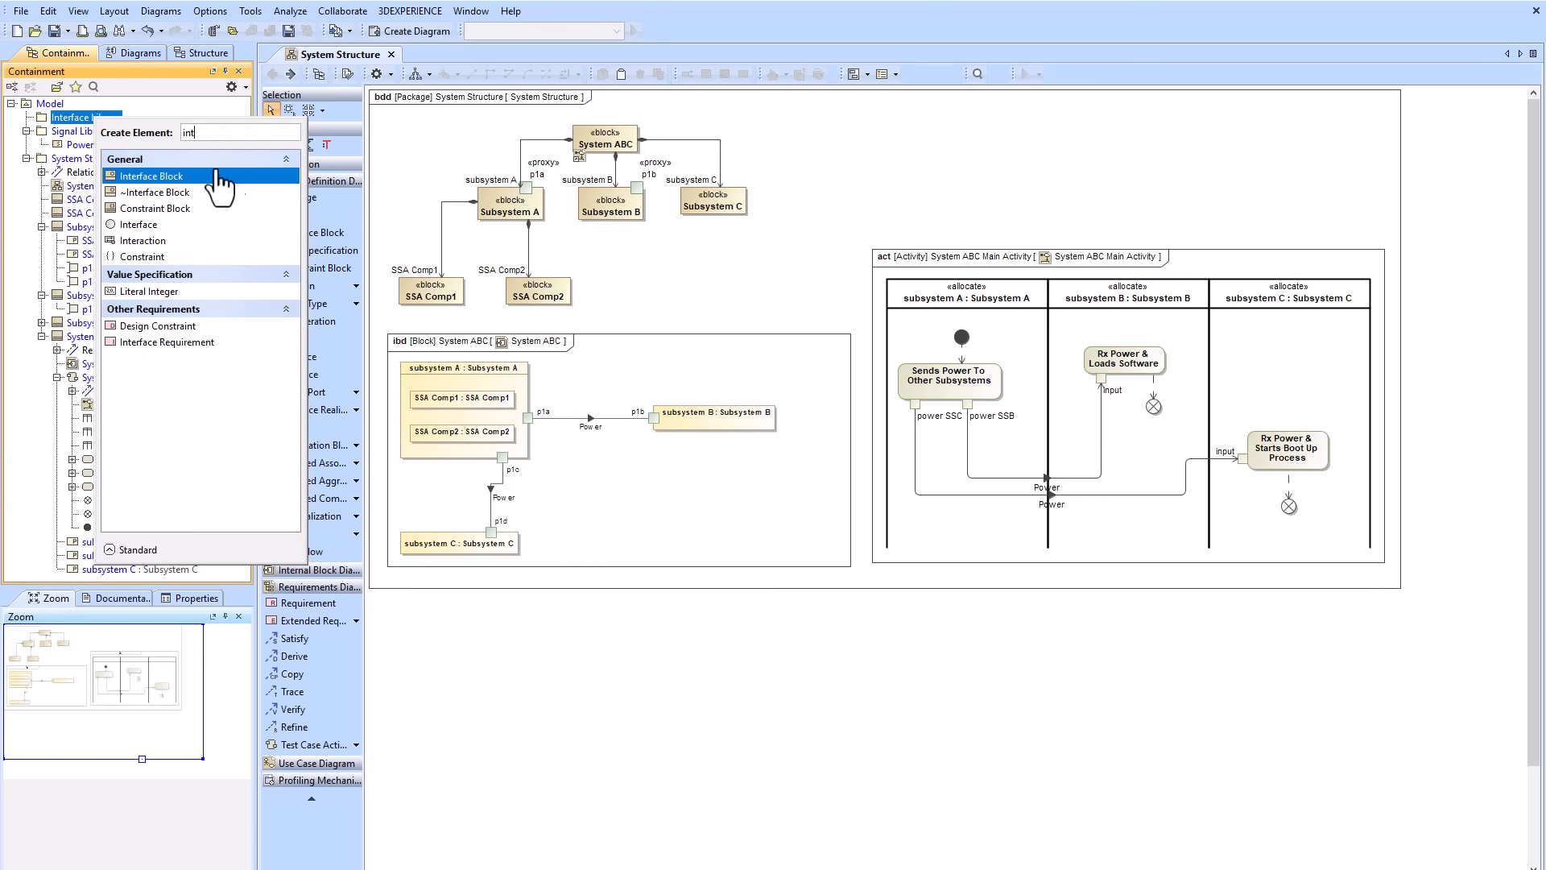
{"action": "left_click", "coordinate": [213, 175]}
{"action": "type", "text": "Power Interface"}
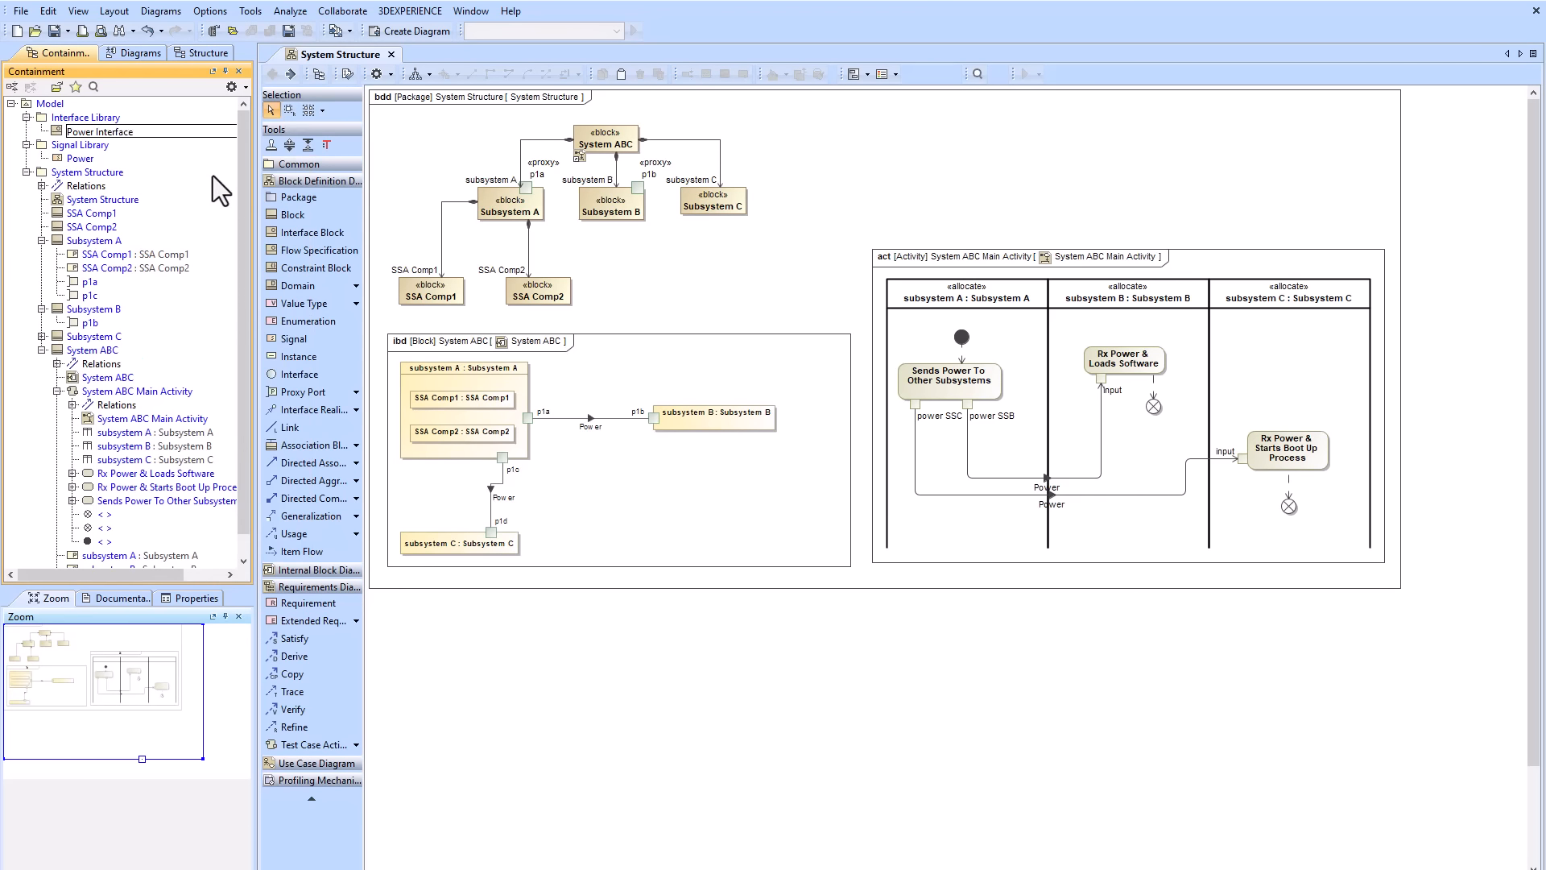
{"action": "key", "text": "Return"}
- Type ports p1a and p1b with Power Interface and display port p1d on the Subsystem C block
{"action": "right_click", "coordinate": [114, 132]}
{"action": "left_click", "coordinate": [75, 148]}
{"action": "left_click_drag", "start_coordinate": [95, 128], "coordinate": [715, 220]}
{"action": "left_click", "coordinate": [698, 211]}
{"action": "left_click", "coordinate": [739, 233]}
- Arrange ports p1a, p1b and p1d along the lower edges of their subsystem blocks and type p1d with Power Interface
{"action": "left_click_drag", "start_coordinate": [634, 188], "coordinate": [623, 229]}
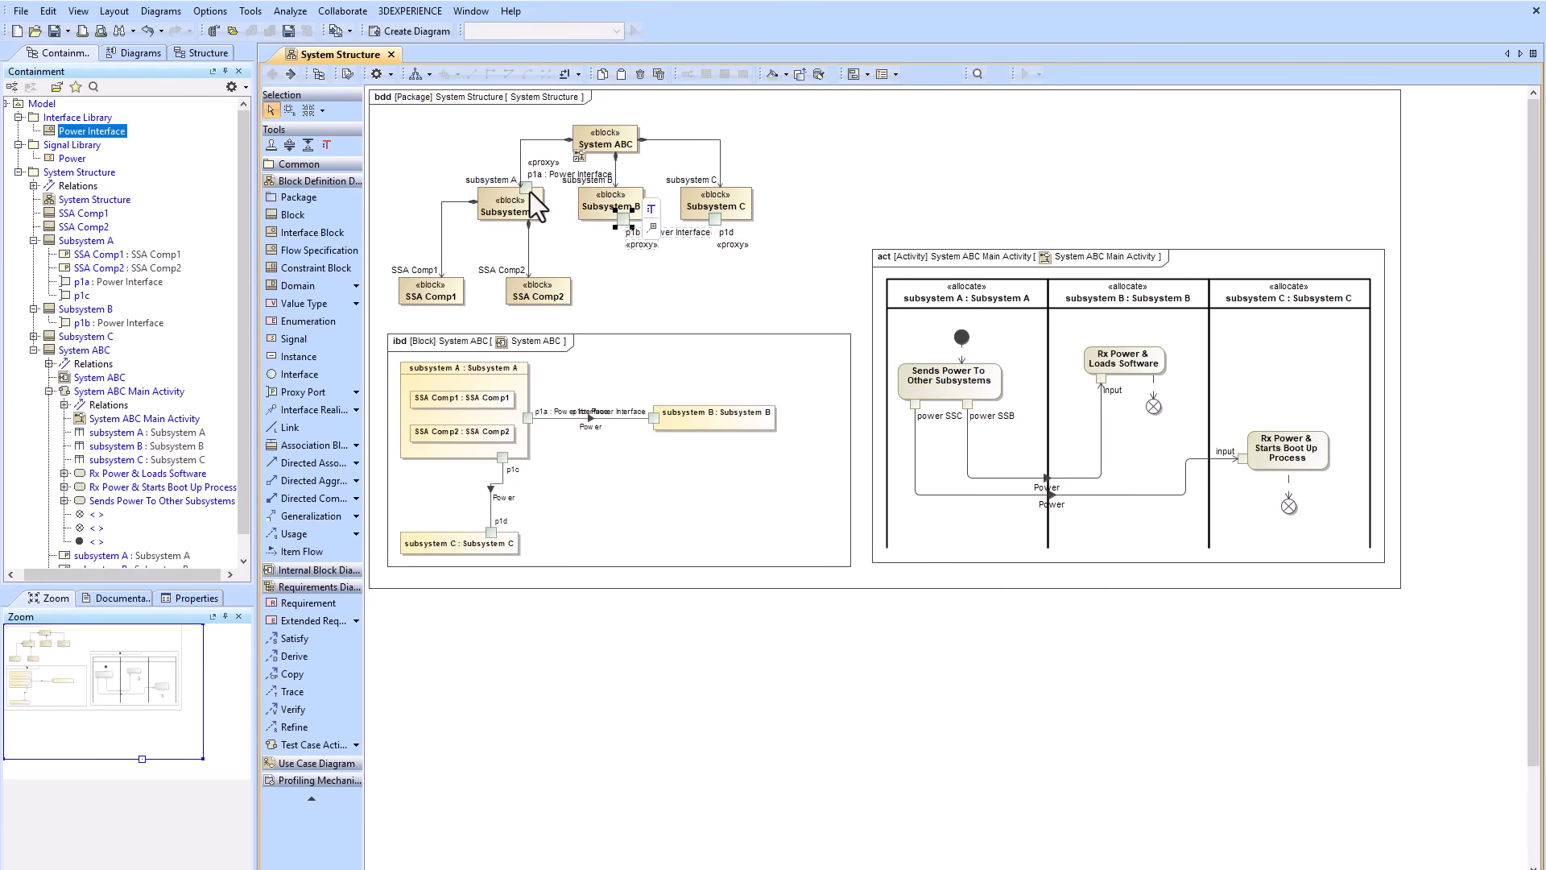
{"action": "left_click_drag", "start_coordinate": [530, 192], "coordinate": [516, 220]}
{"action": "left_click_drag", "start_coordinate": [747, 226], "coordinate": [742, 224]}
{"action": "left_click", "coordinate": [710, 264]}
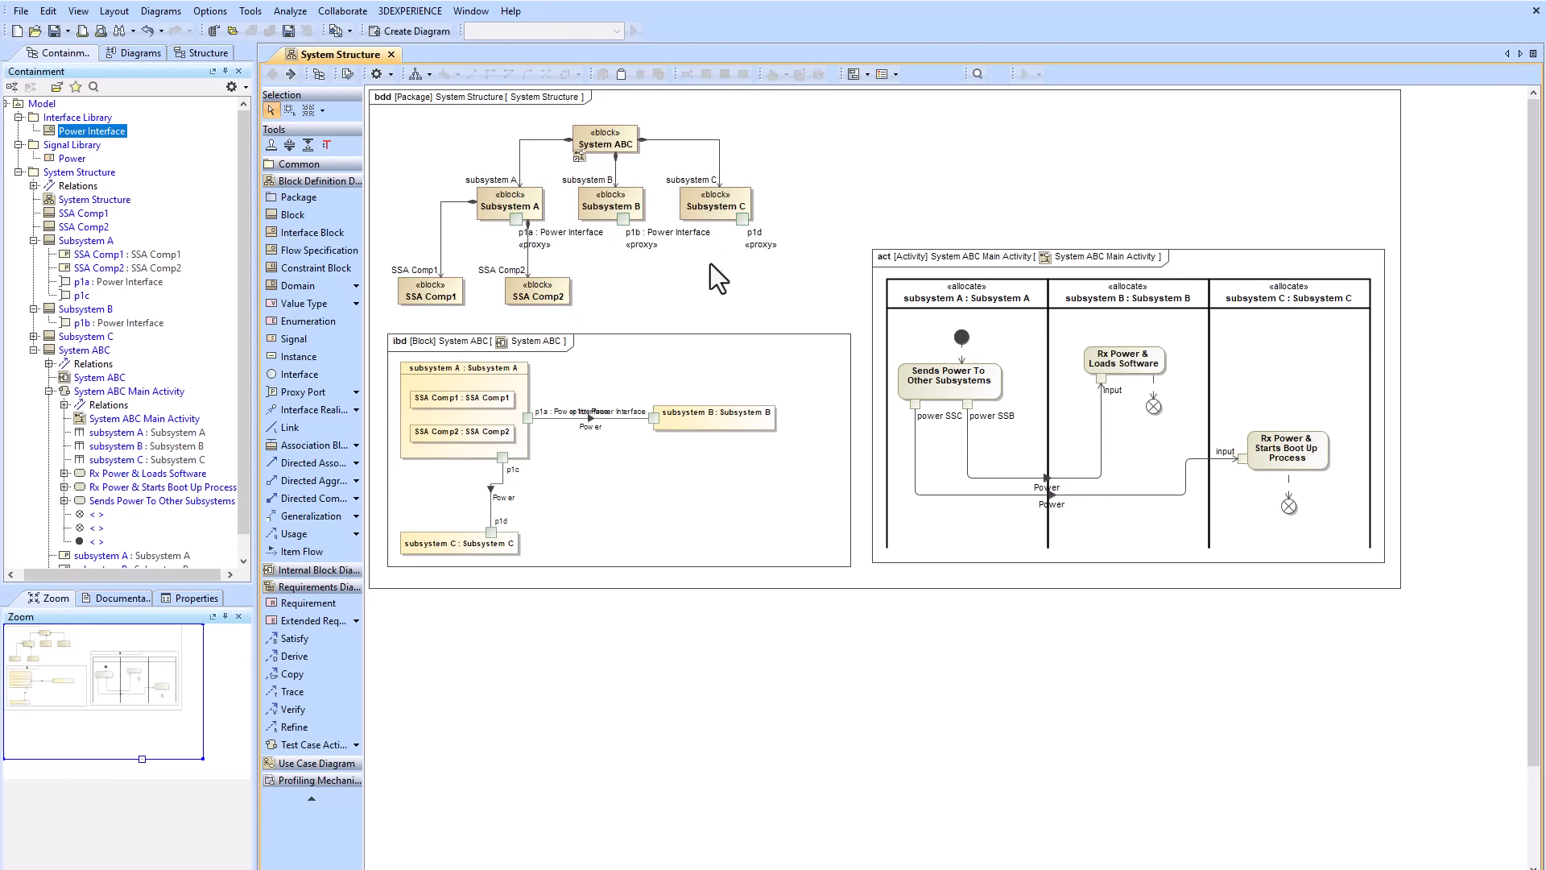
{"action": "left_click_drag", "start_coordinate": [92, 131], "coordinate": [743, 221]}
- Display port p1c on the Subsystem A block and widen the block on both sides
{"action": "left_click", "coordinate": [605, 206]}
{"action": "left_click", "coordinate": [532, 207]}
{"action": "left_click", "coordinate": [560, 238]}
{"action": "left_click", "coordinate": [481, 224]}
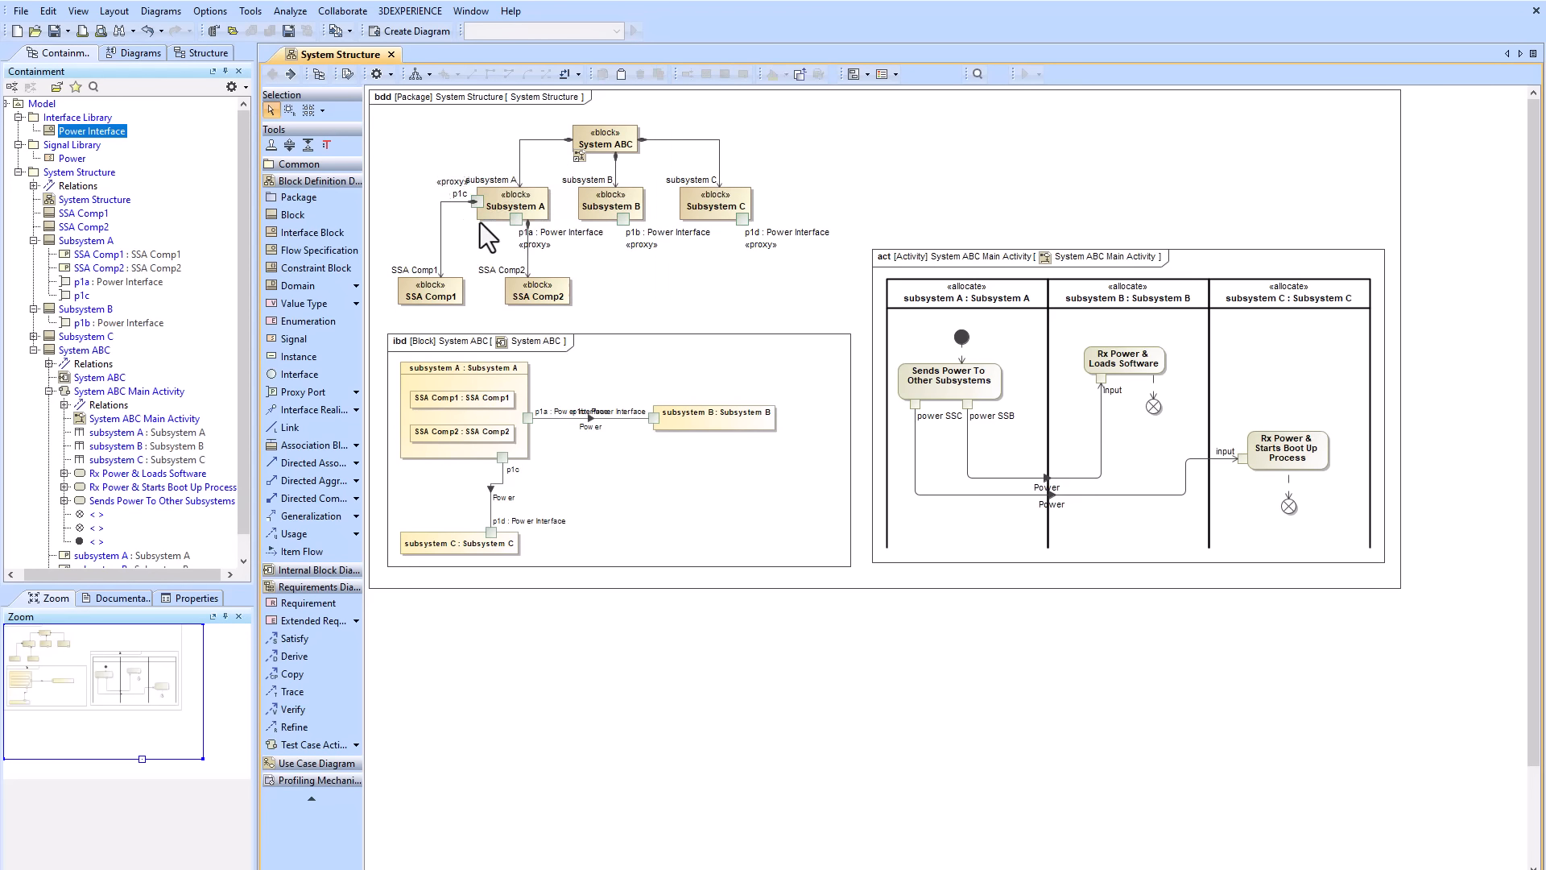
{"action": "left_click", "coordinate": [485, 213]}
{"action": "left_click_drag", "start_coordinate": [478, 220], "coordinate": [409, 226]}
{"action": "mouse_move", "coordinate": [550, 206]}
{"action": "left_mouse_down"}
{"action": "mouse_move", "coordinate": [590, 218]}
{"action": "mouse_move", "coordinate": [556, 225]}
{"action": "left_mouse_up"}
- Move port p1c to the upper edge of Subsystem A and type it with Power Interface
{"action": "left_click_drag", "start_coordinate": [410, 201], "coordinate": [416, 187]}
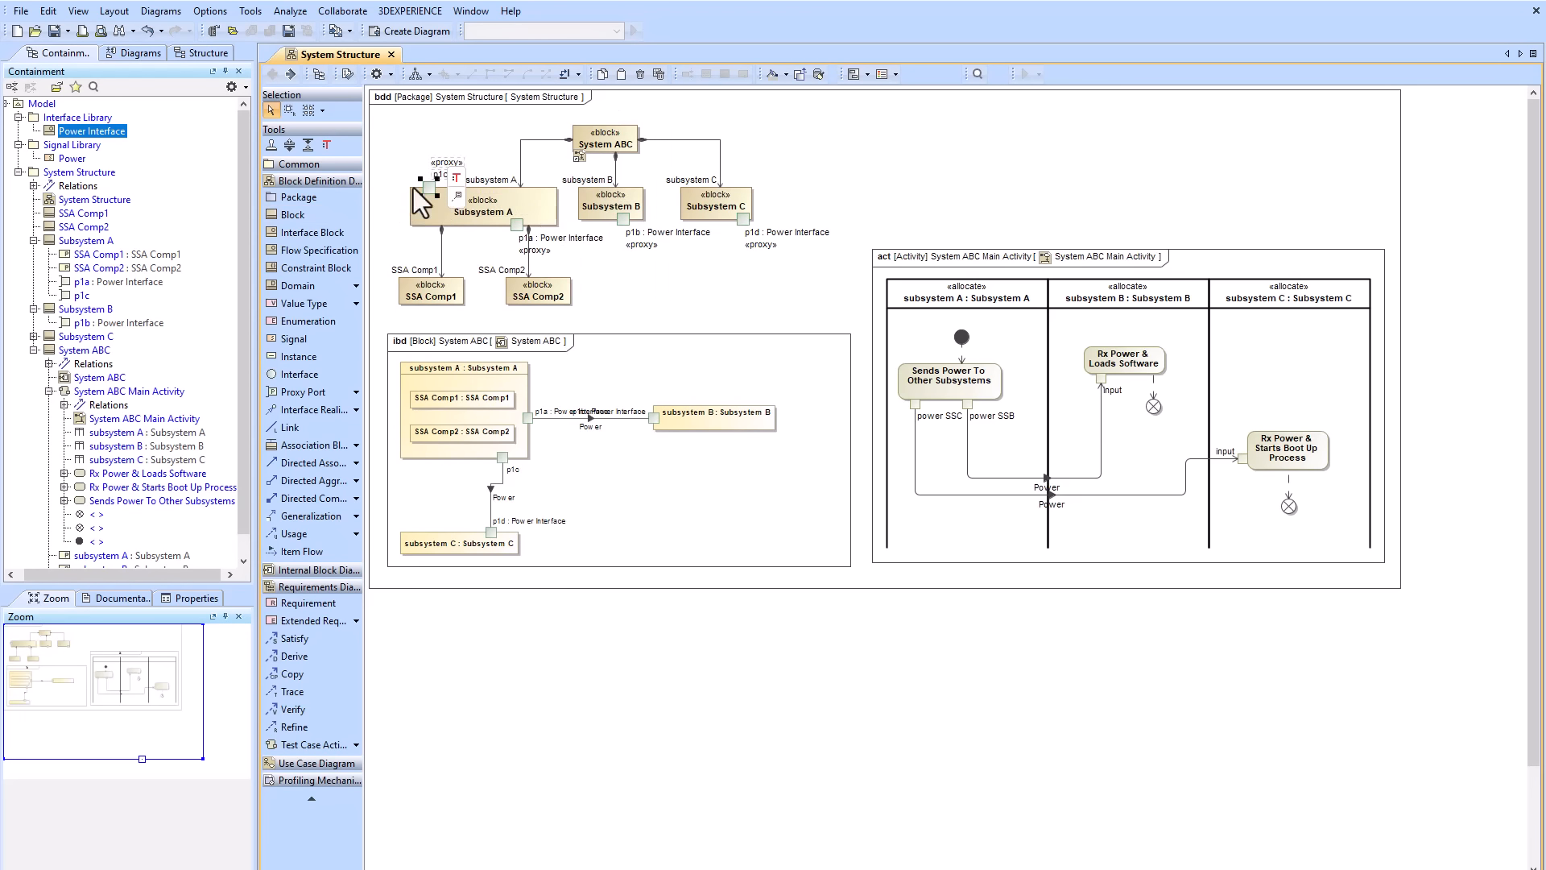
{"action": "left_click_drag", "start_coordinate": [91, 131], "coordinate": [428, 188]}
{"action": "left_click", "coordinate": [408, 145]}
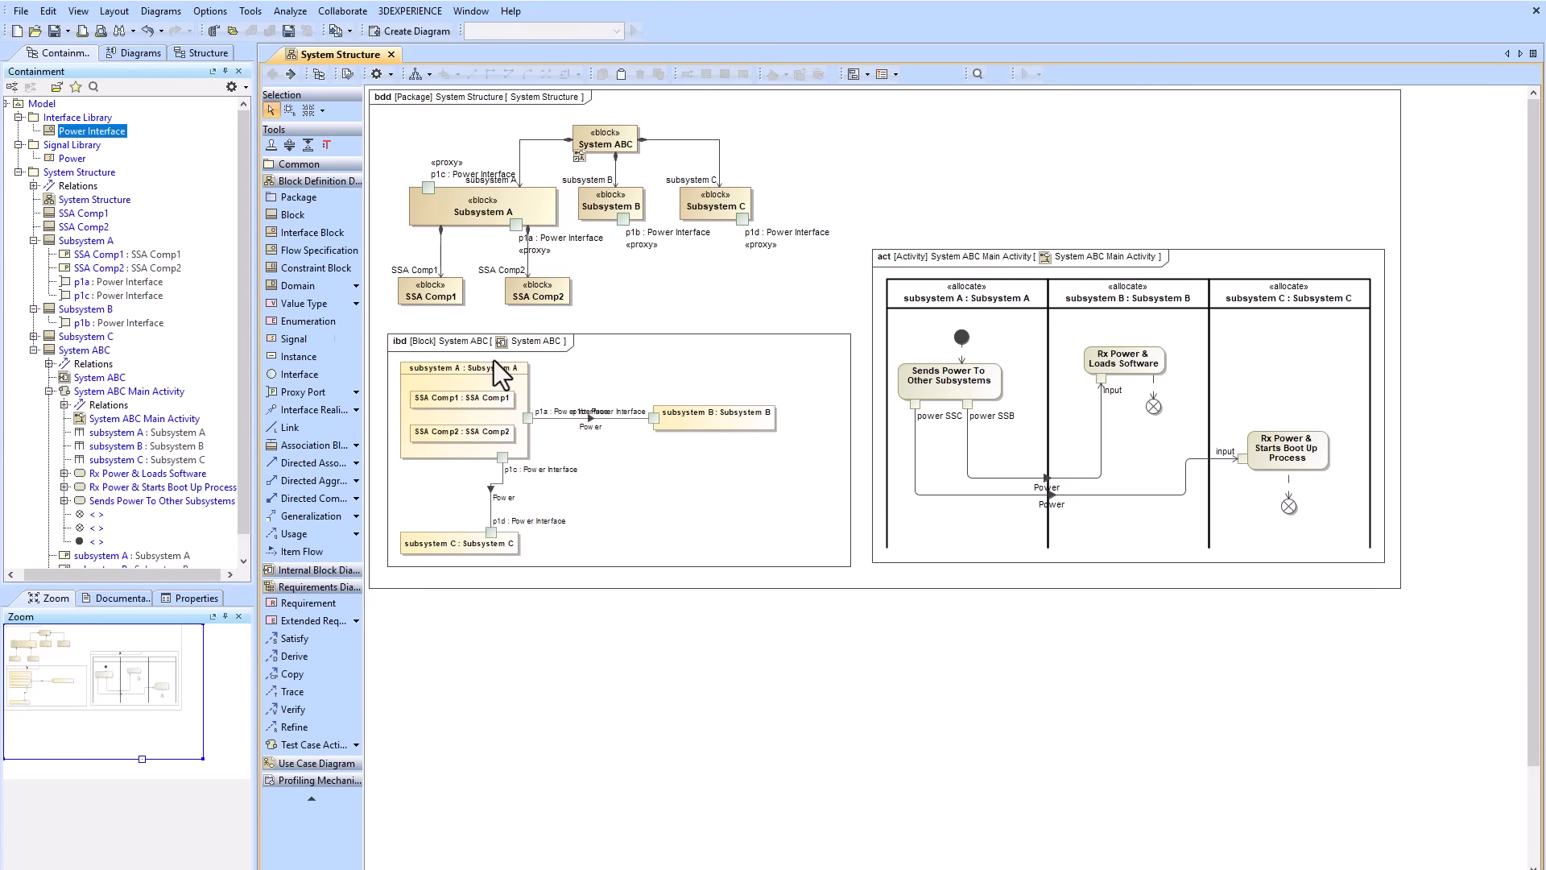
- Open the System ABC internal block diagram and move subsystem B down and further right to separate the port labels
{"action": "right_click", "coordinate": [79, 134]}
{"action": "left_click", "coordinate": [723, 324]}
{"action": "double_click", "coordinate": [837, 493]}
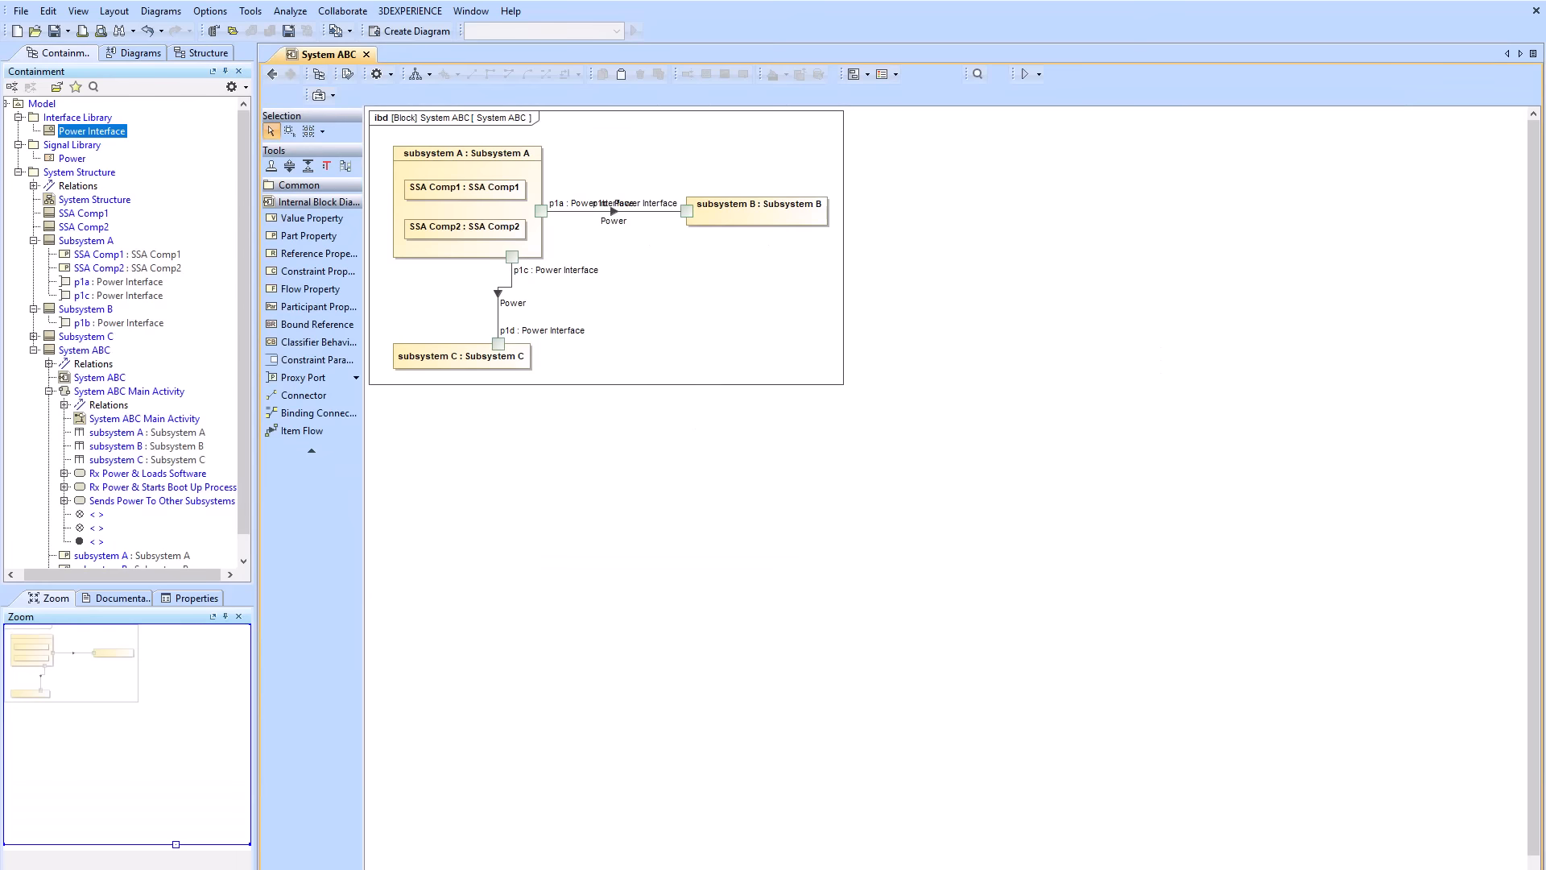
{"action": "key", "text": "ctrl+w"}
{"action": "left_click_drag", "start_coordinate": [1235, 362], "coordinate": [1269, 616]}
{"action": "left_click", "coordinate": [977, 650]}
- Create a flow property named power in the Power Interface block and type it with the Power signal
{"action": "right_click", "coordinate": [83, 131]}
{"action": "left_click", "coordinate": [133, 142]}
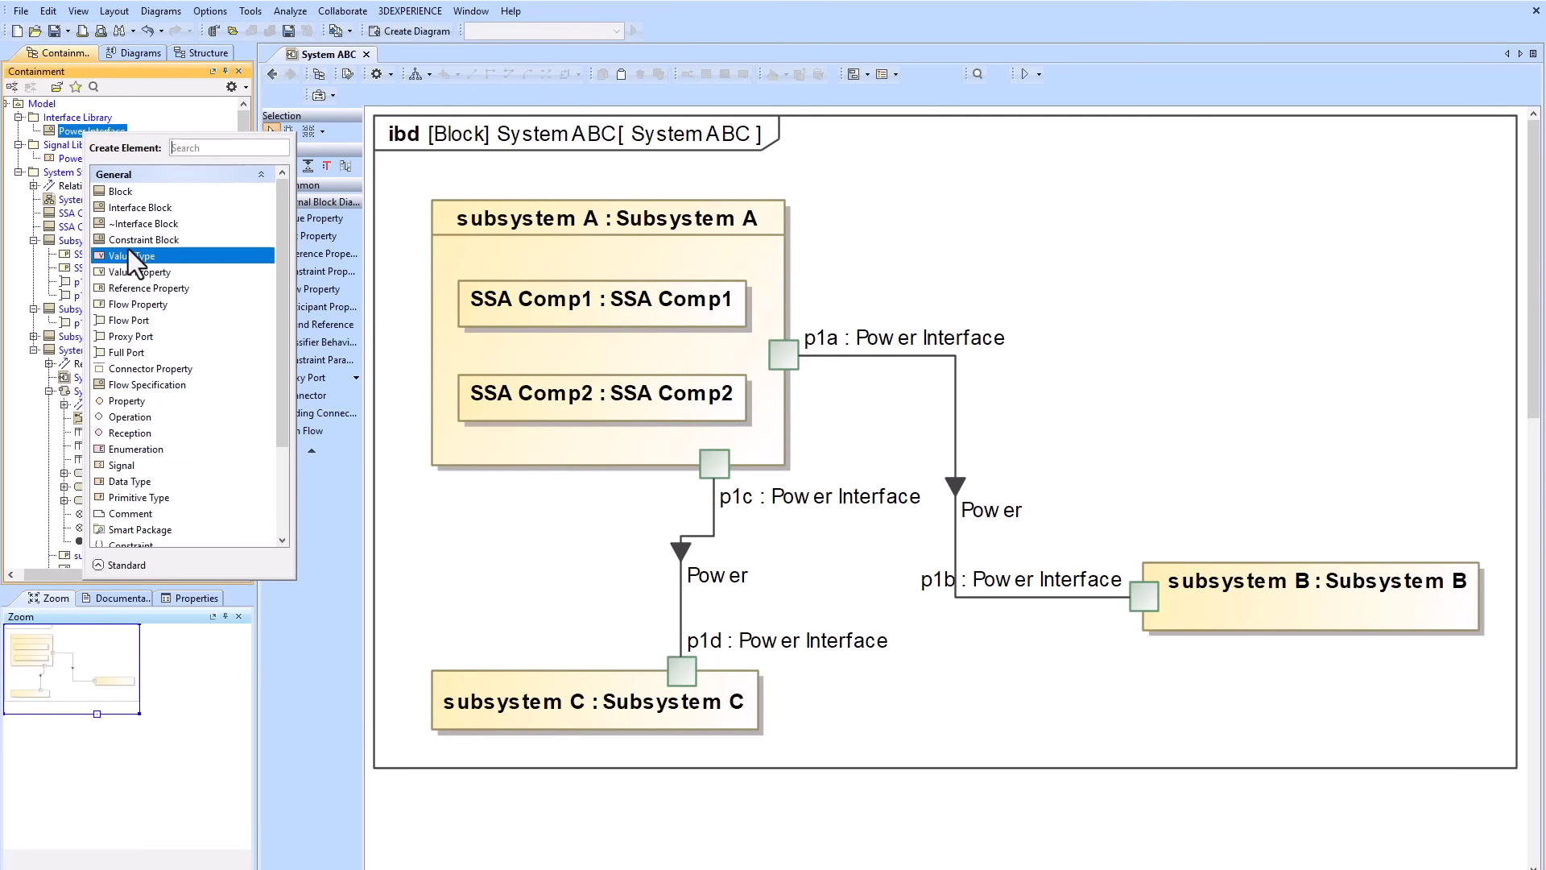
{"action": "left_click", "coordinate": [137, 305]}
{"action": "type", "text": "power"}
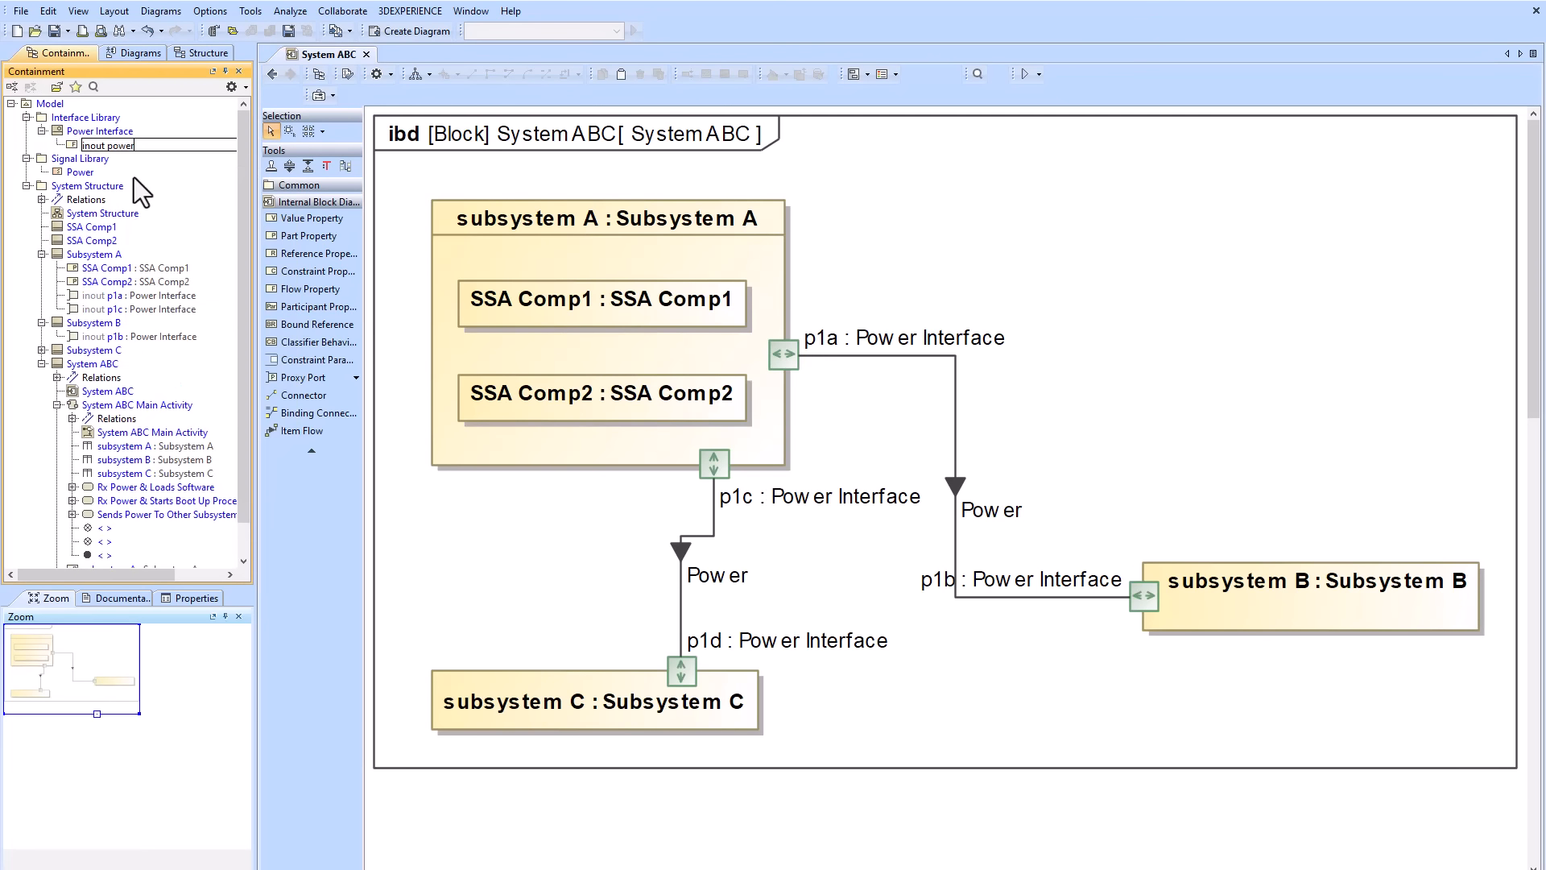
{"action": "key", "text": "Return"}
{"action": "left_click_drag", "start_coordinate": [81, 173], "coordinate": [94, 142]}
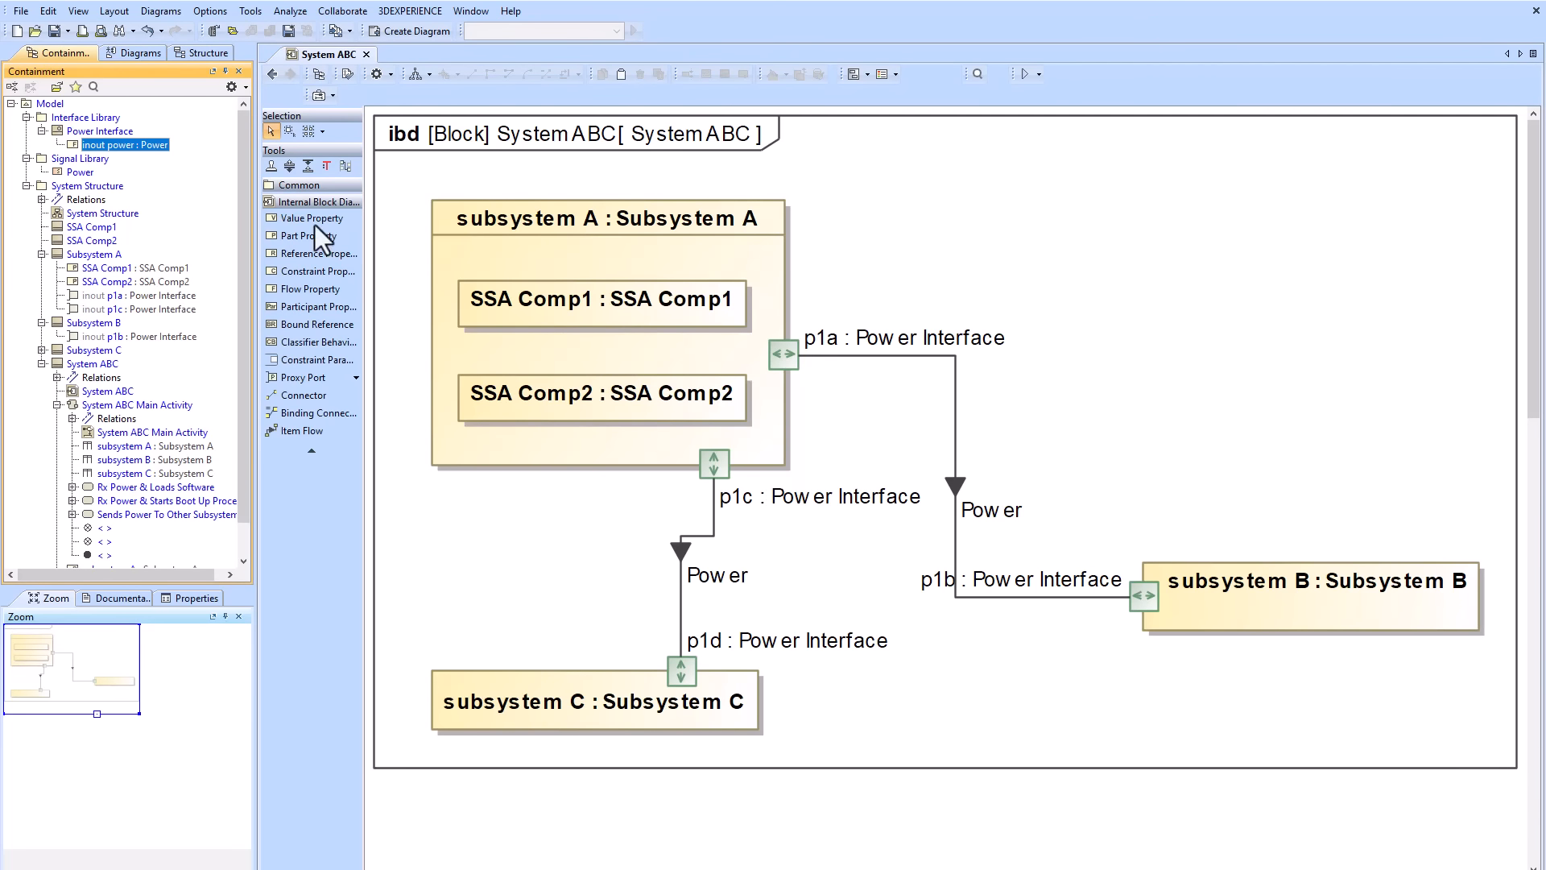
- Change the direction of the power flow property in Power Interface to out
{"action": "left_click", "coordinate": [1100, 294]}
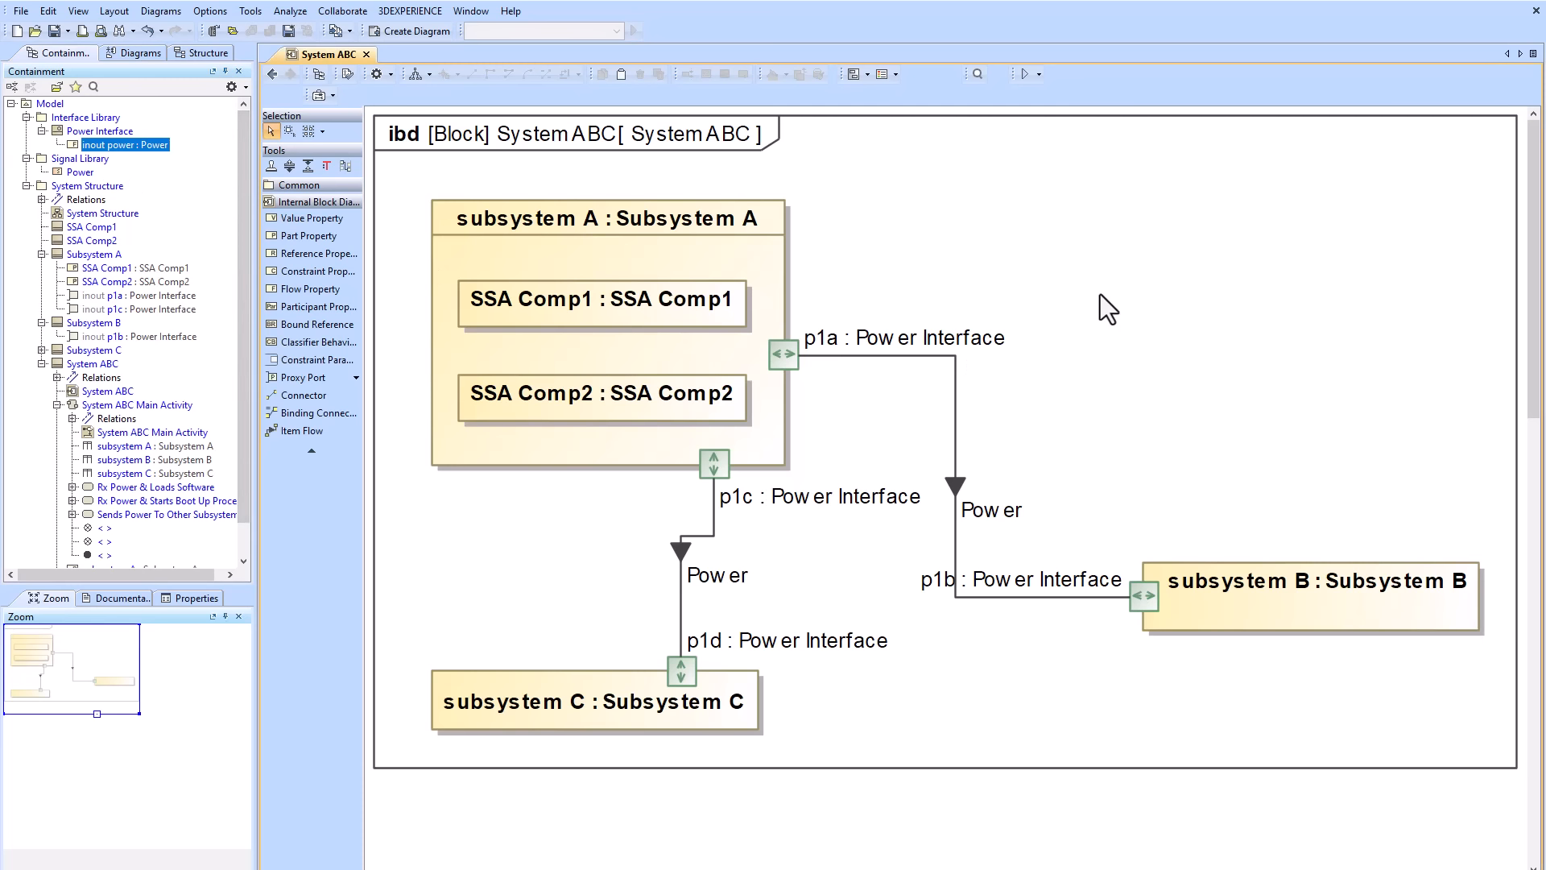
{"action": "left_click", "coordinate": [82, 149]}
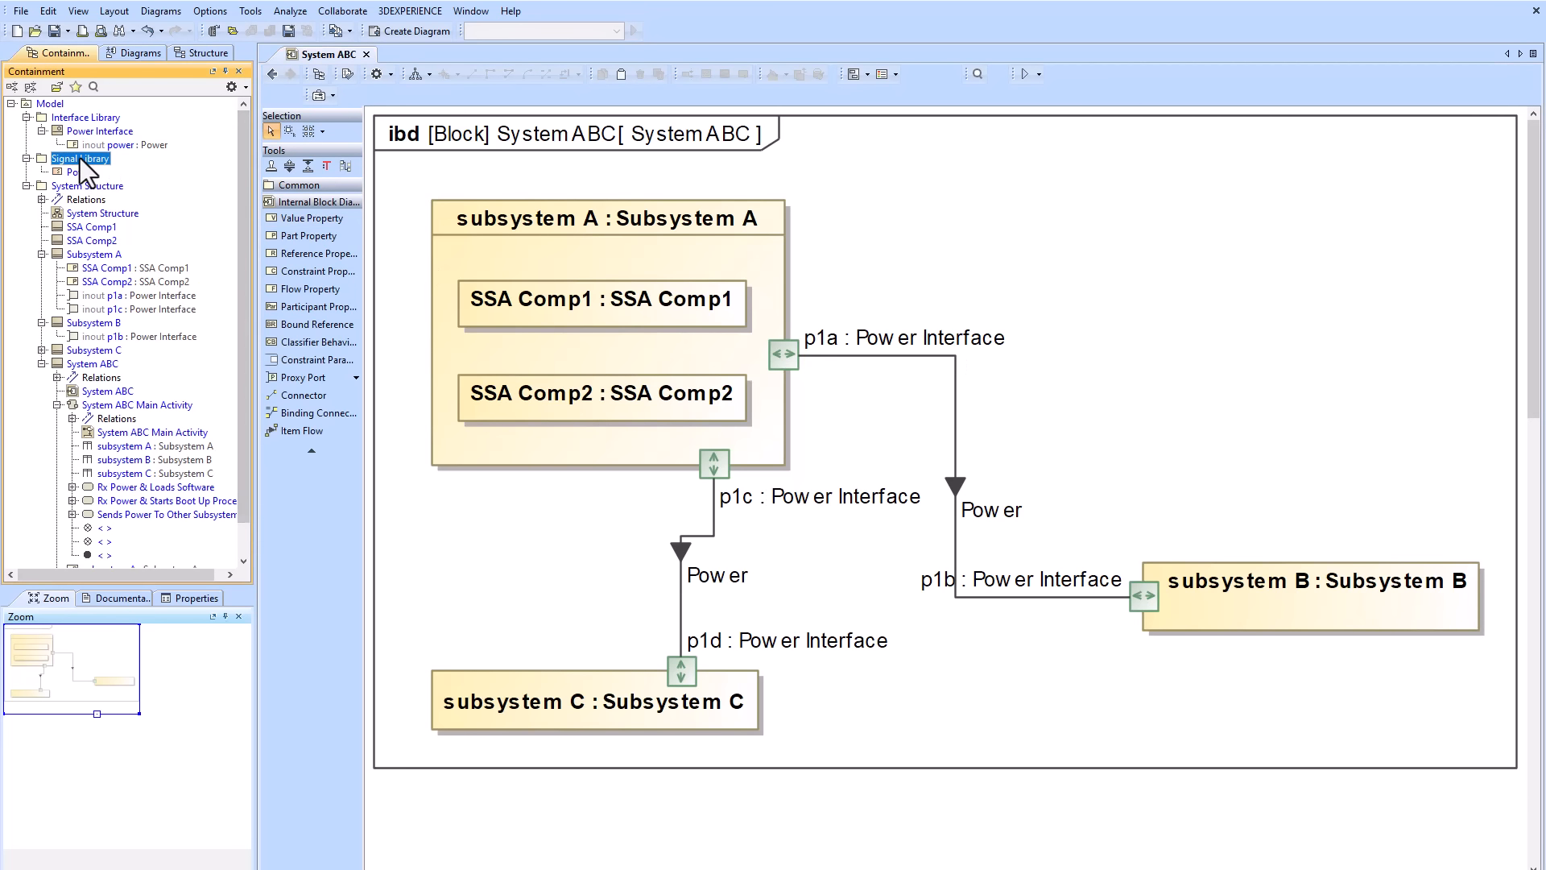
{"action": "left_click", "coordinate": [99, 147]}
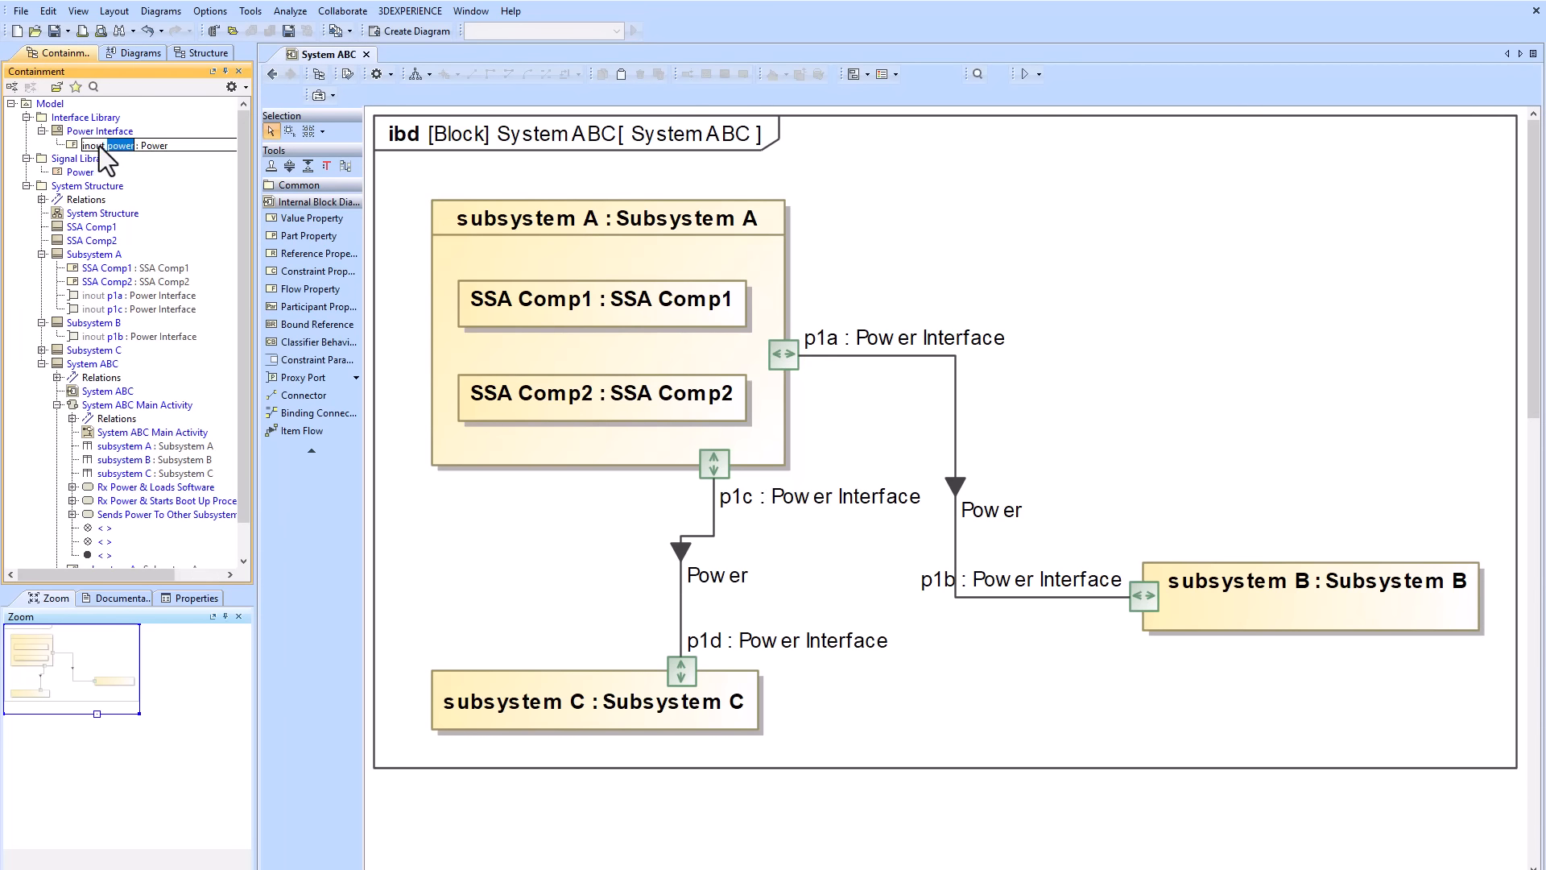
{"action": "left_click_drag", "start_coordinate": [106, 146], "coordinate": [74, 148]}
{"action": "type", "text": "out"}
{"action": "key", "text": "Return"}
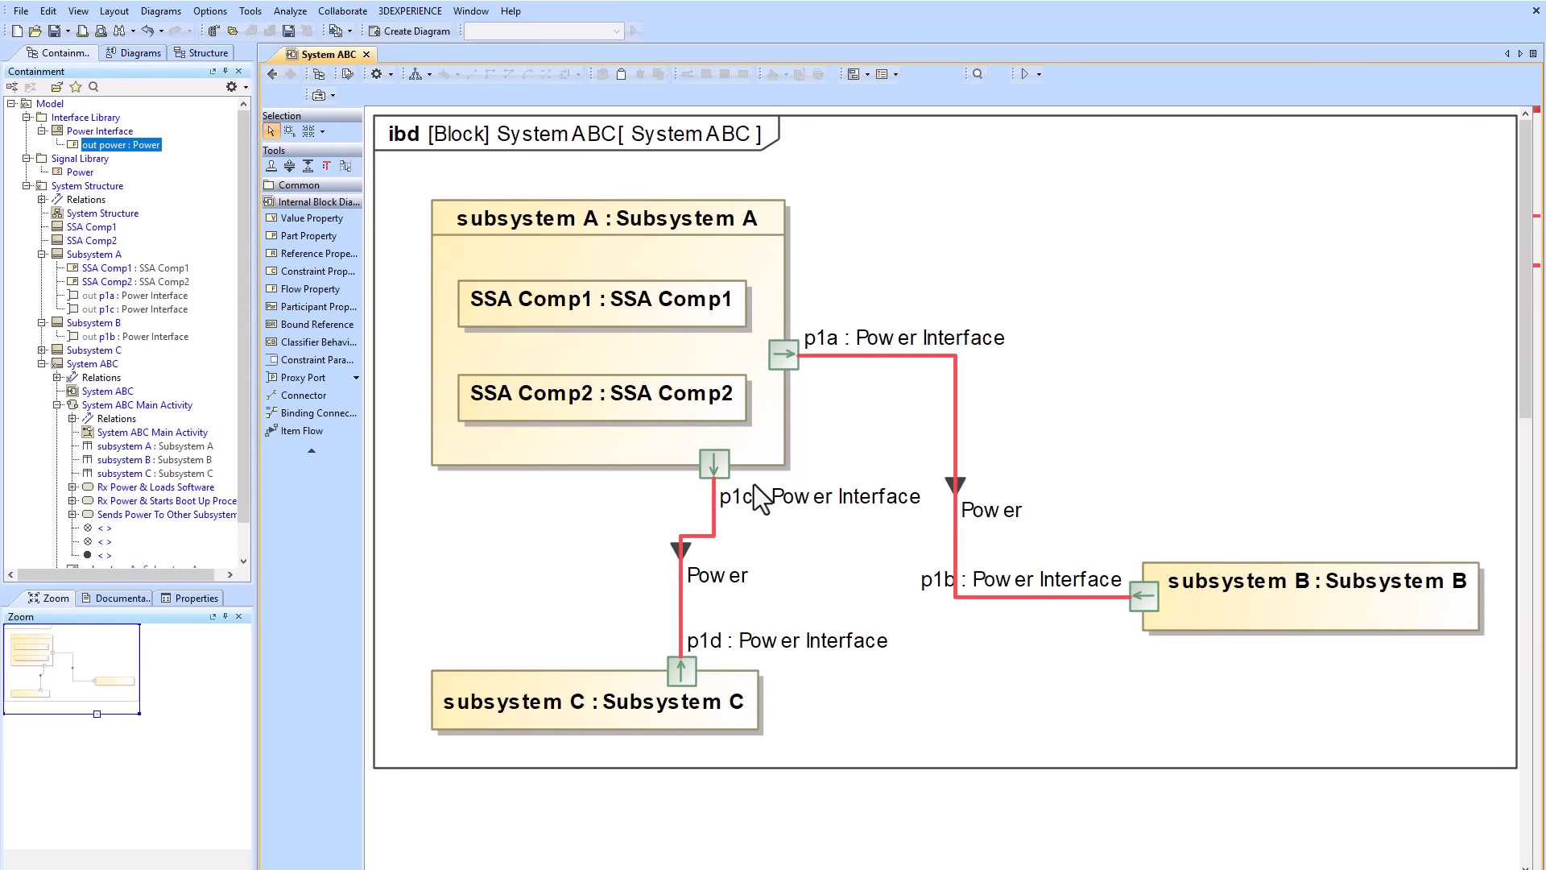
- Conjugate the receiving ports p1d on subsystem C and p1b on subsystem B to ~Power Interface
{"action": "left_click", "coordinate": [684, 683]}
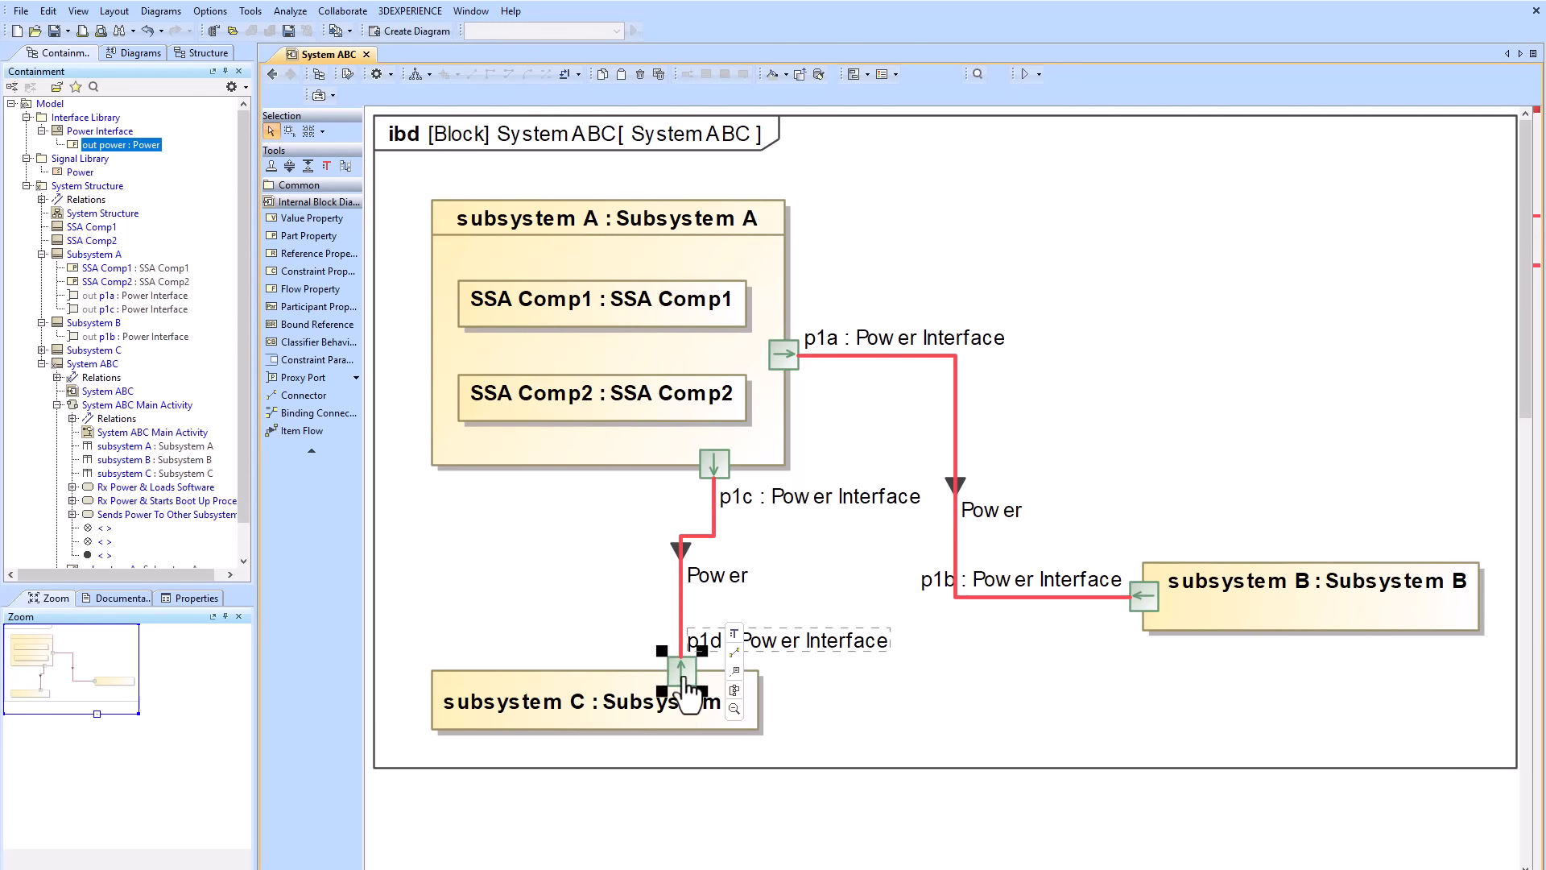
{"action": "left_click", "coordinate": [710, 632]}
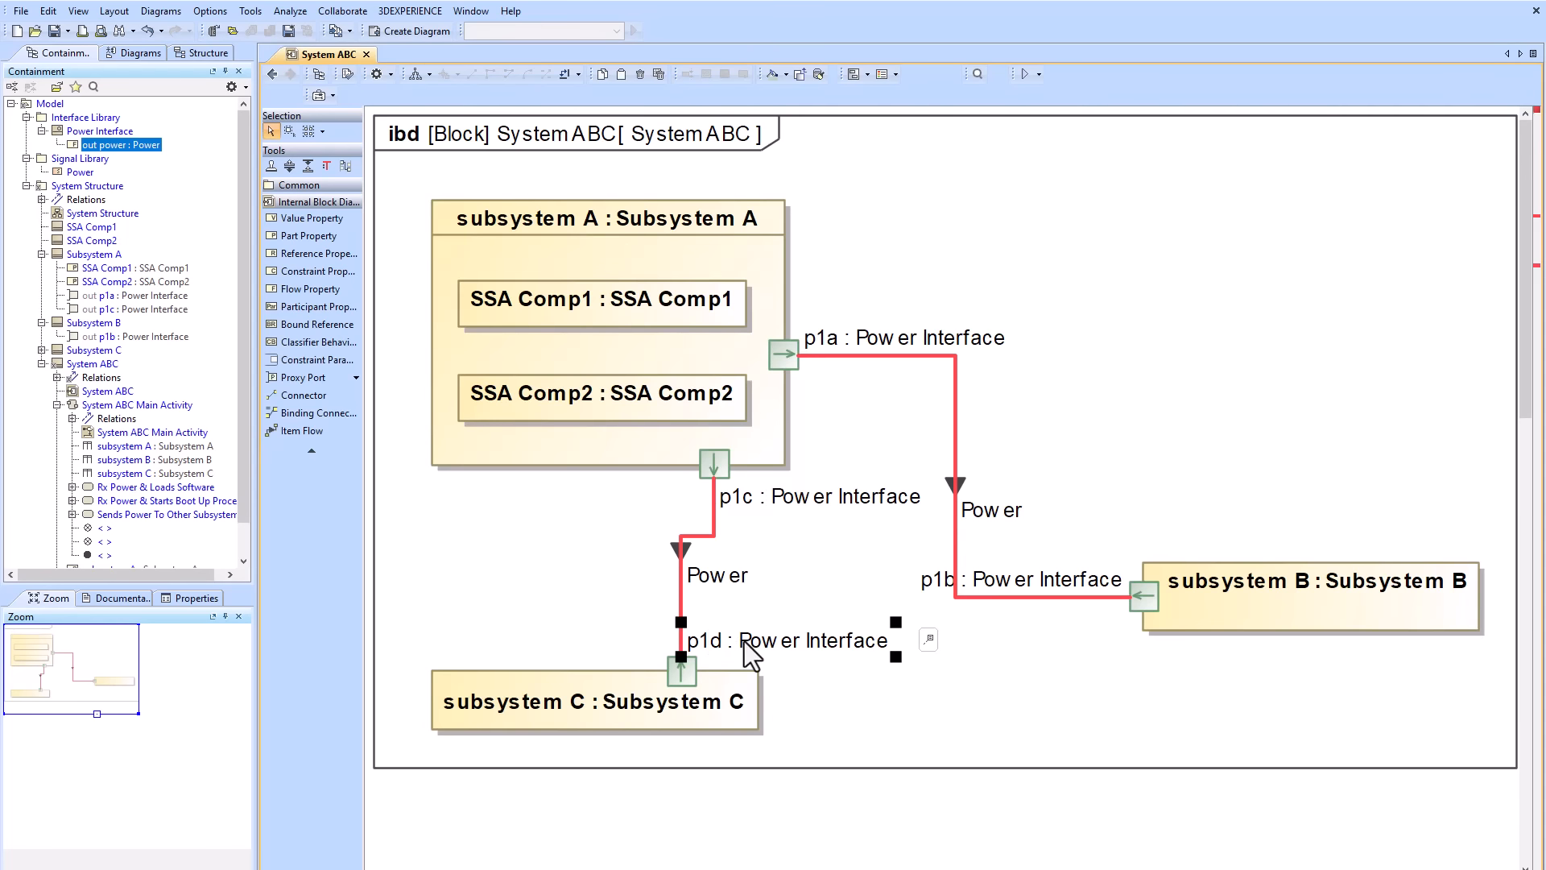
{"action": "left_click", "coordinate": [741, 640]}
{"action": "left_click", "coordinate": [744, 641]}
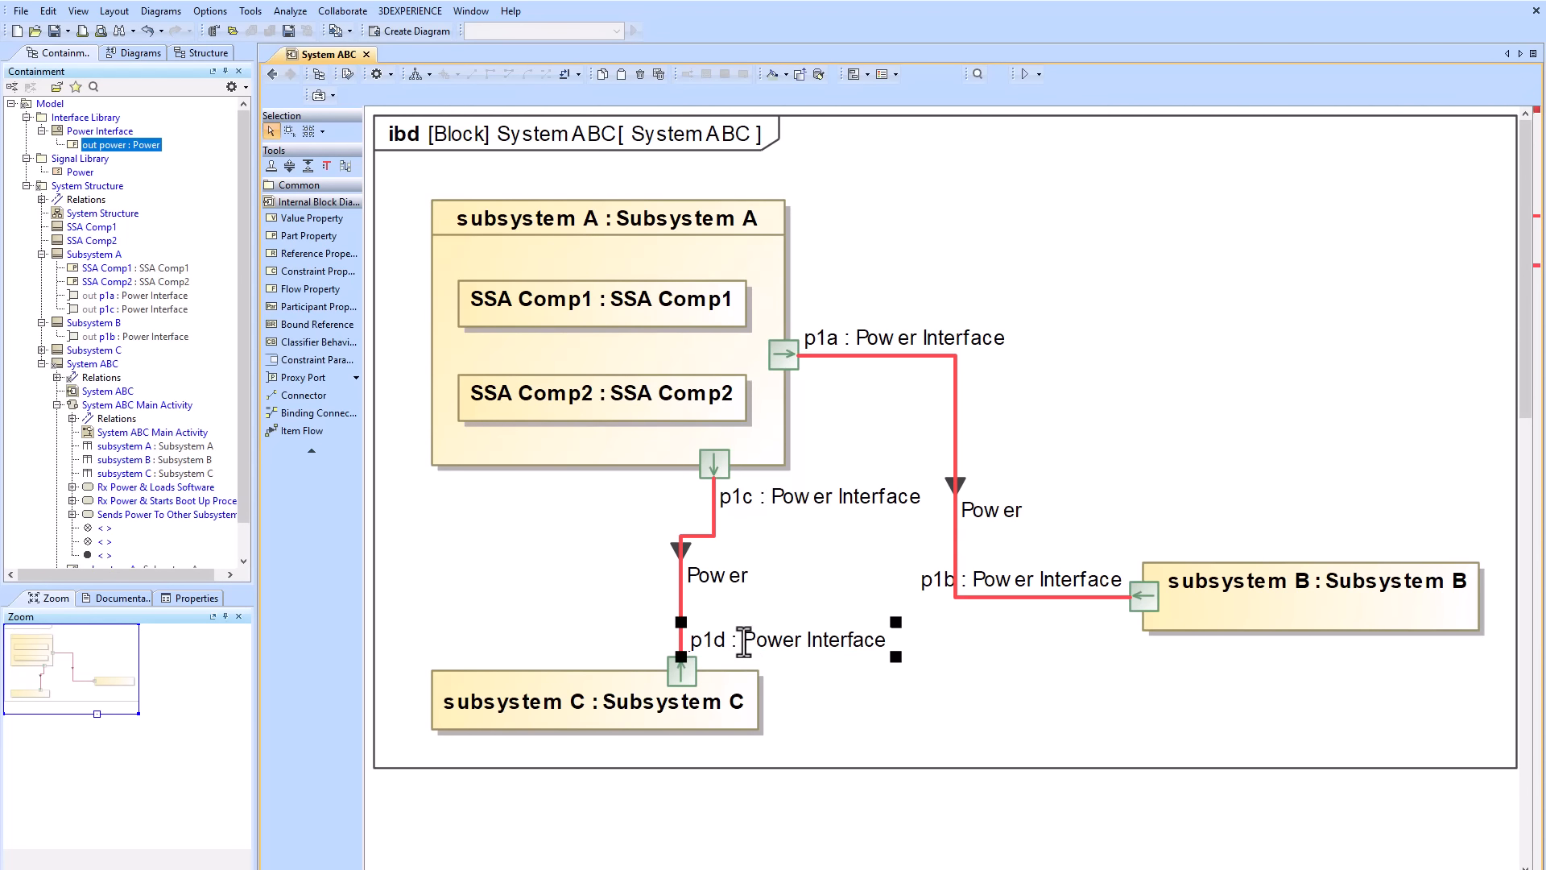
{"action": "left_click", "coordinate": [825, 709]}
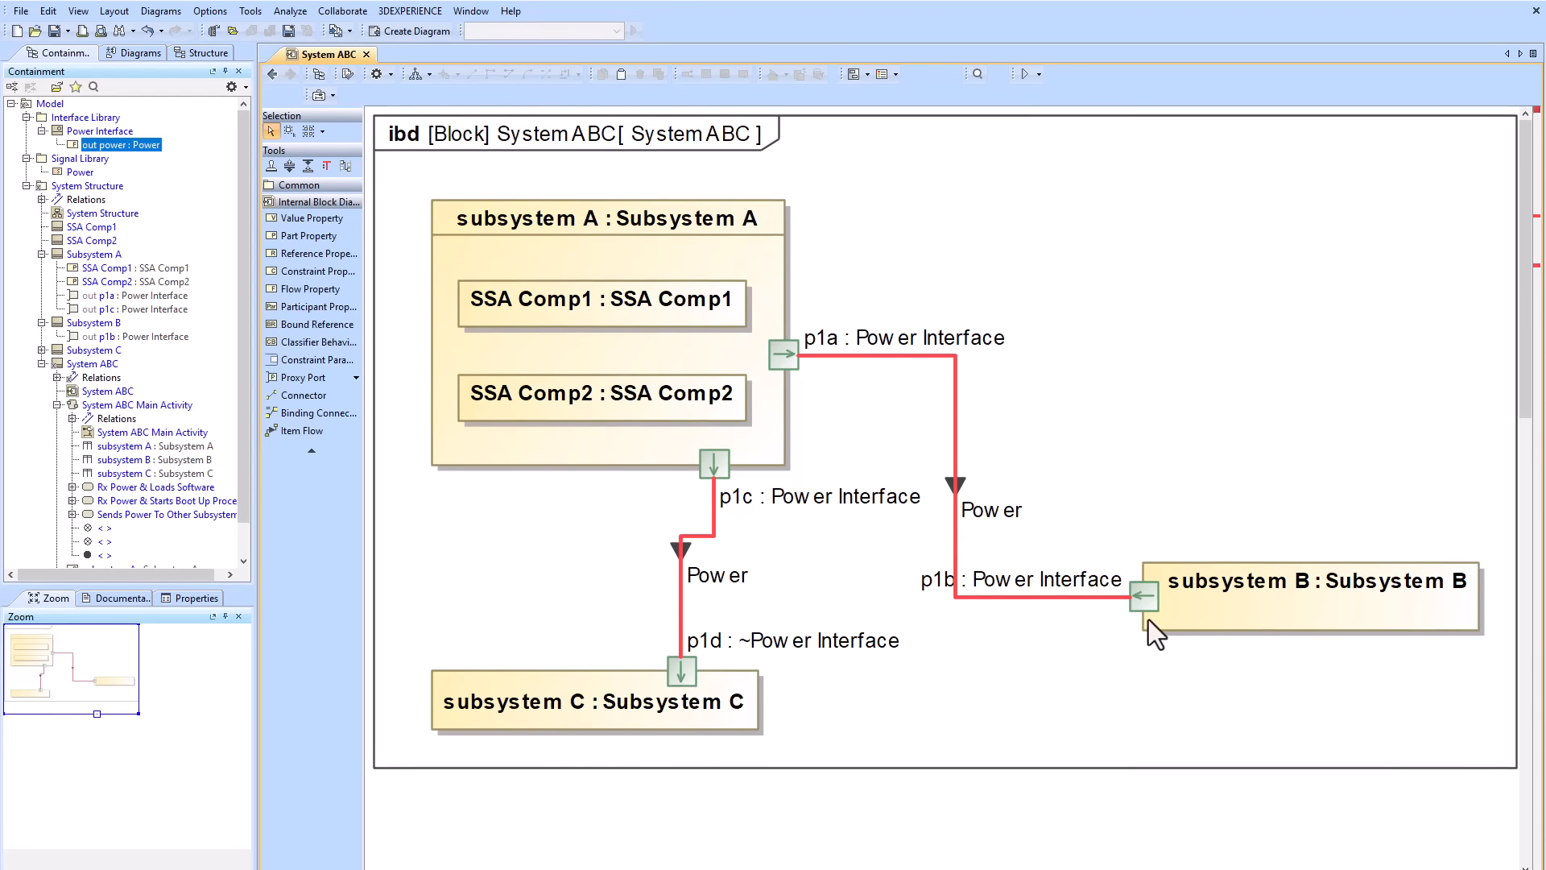
{"action": "right_click", "coordinate": [1144, 597]}
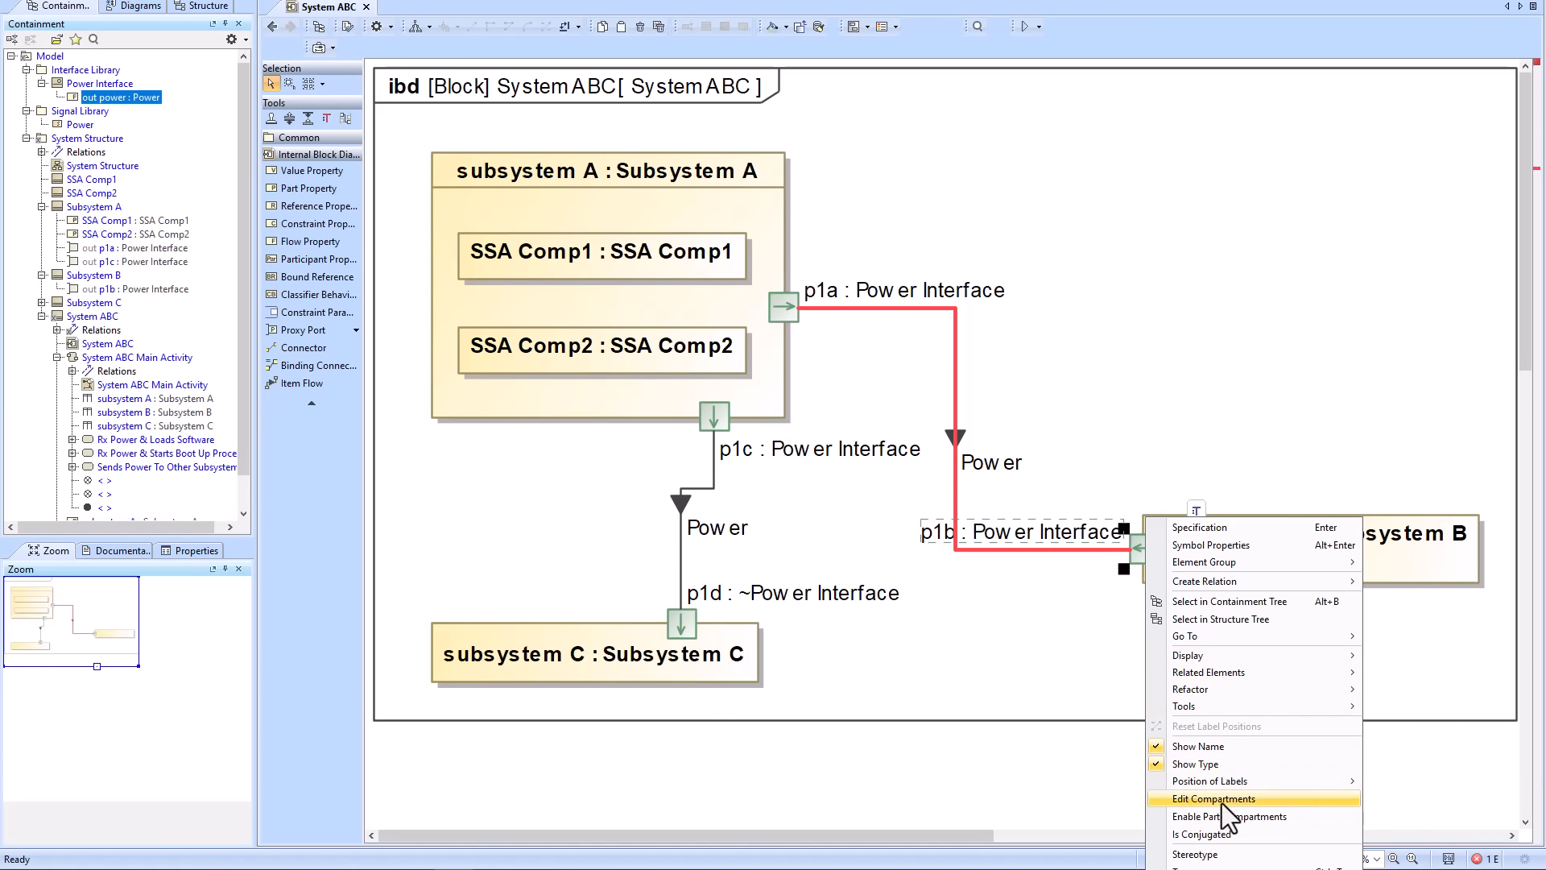
{"action": "left_click", "coordinate": [1210, 833]}
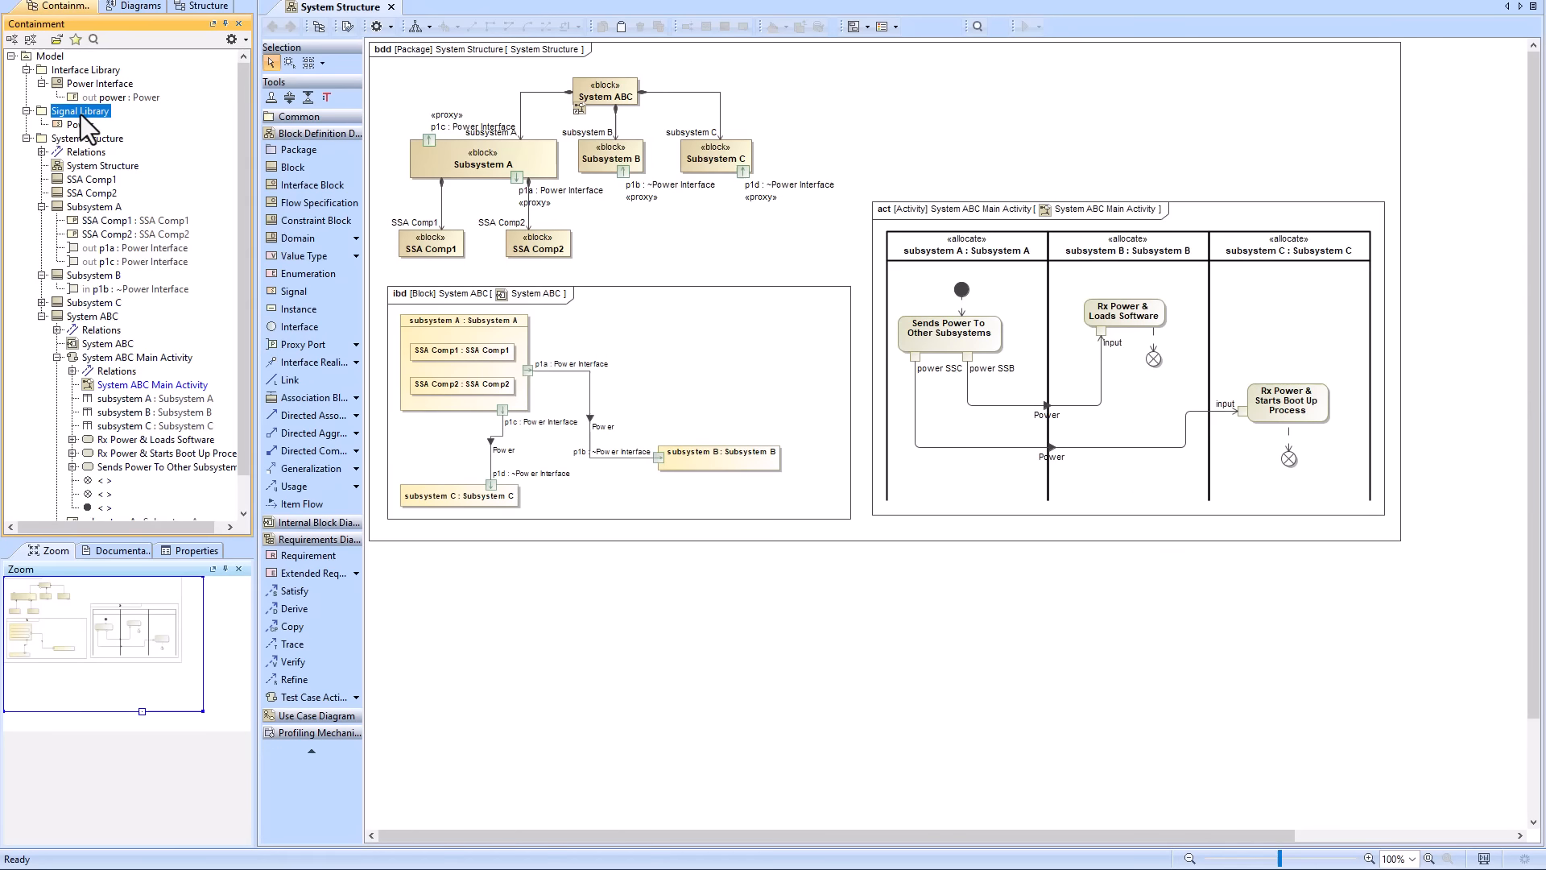
- Create a block definition diagram named Signal Taxonomy in the Signal Library package and place the Power signal on it
{"action": "right_click", "coordinate": [80, 115]}
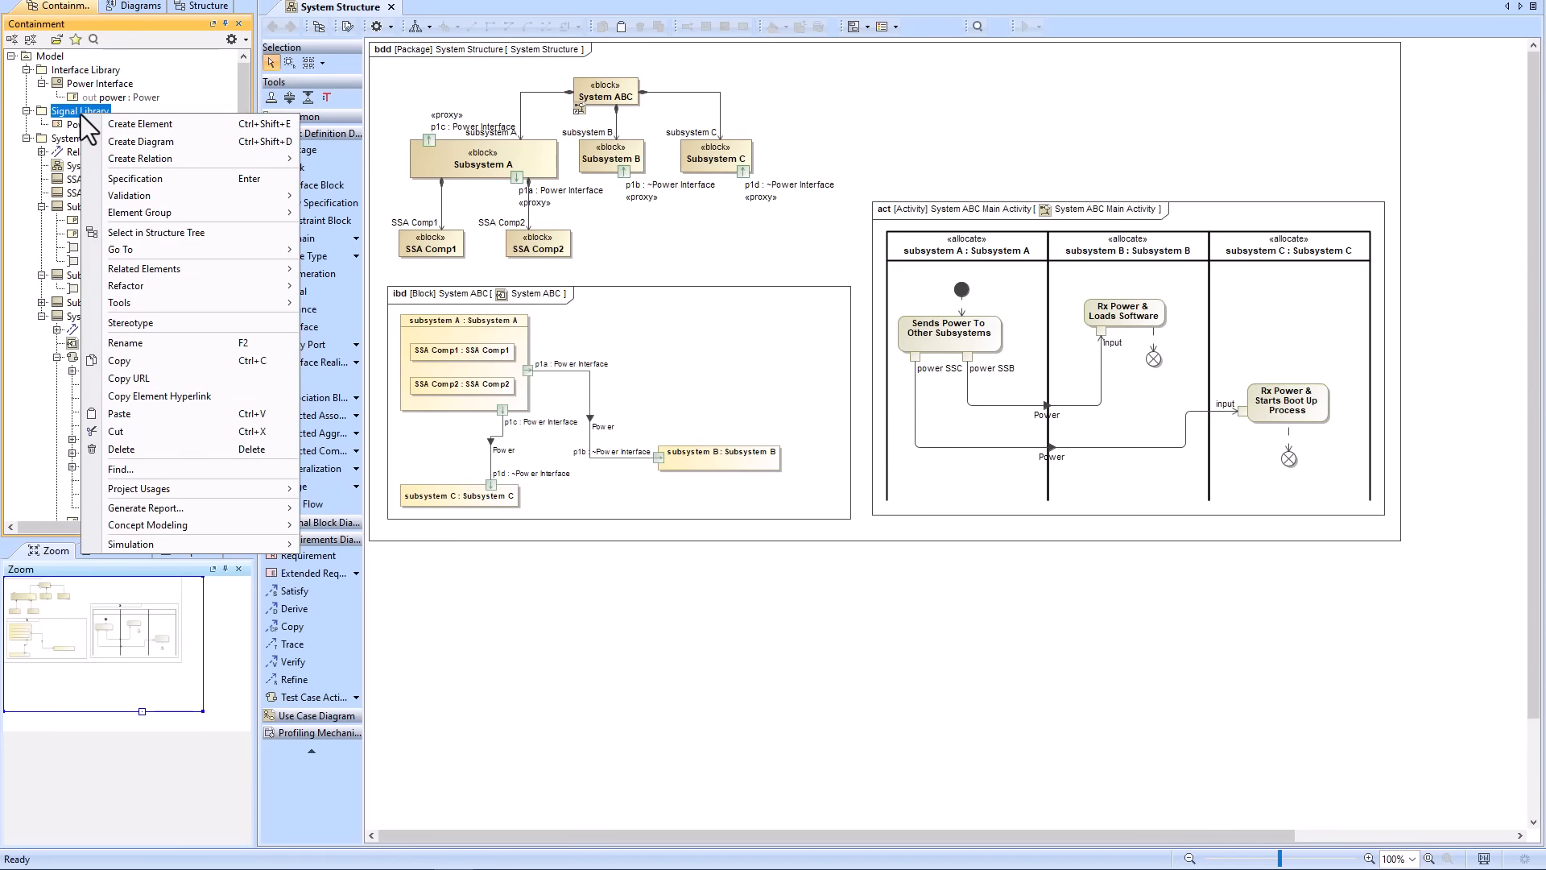
{"action": "left_click", "coordinate": [148, 143]}
{"action": "type", "text": "bdd"}
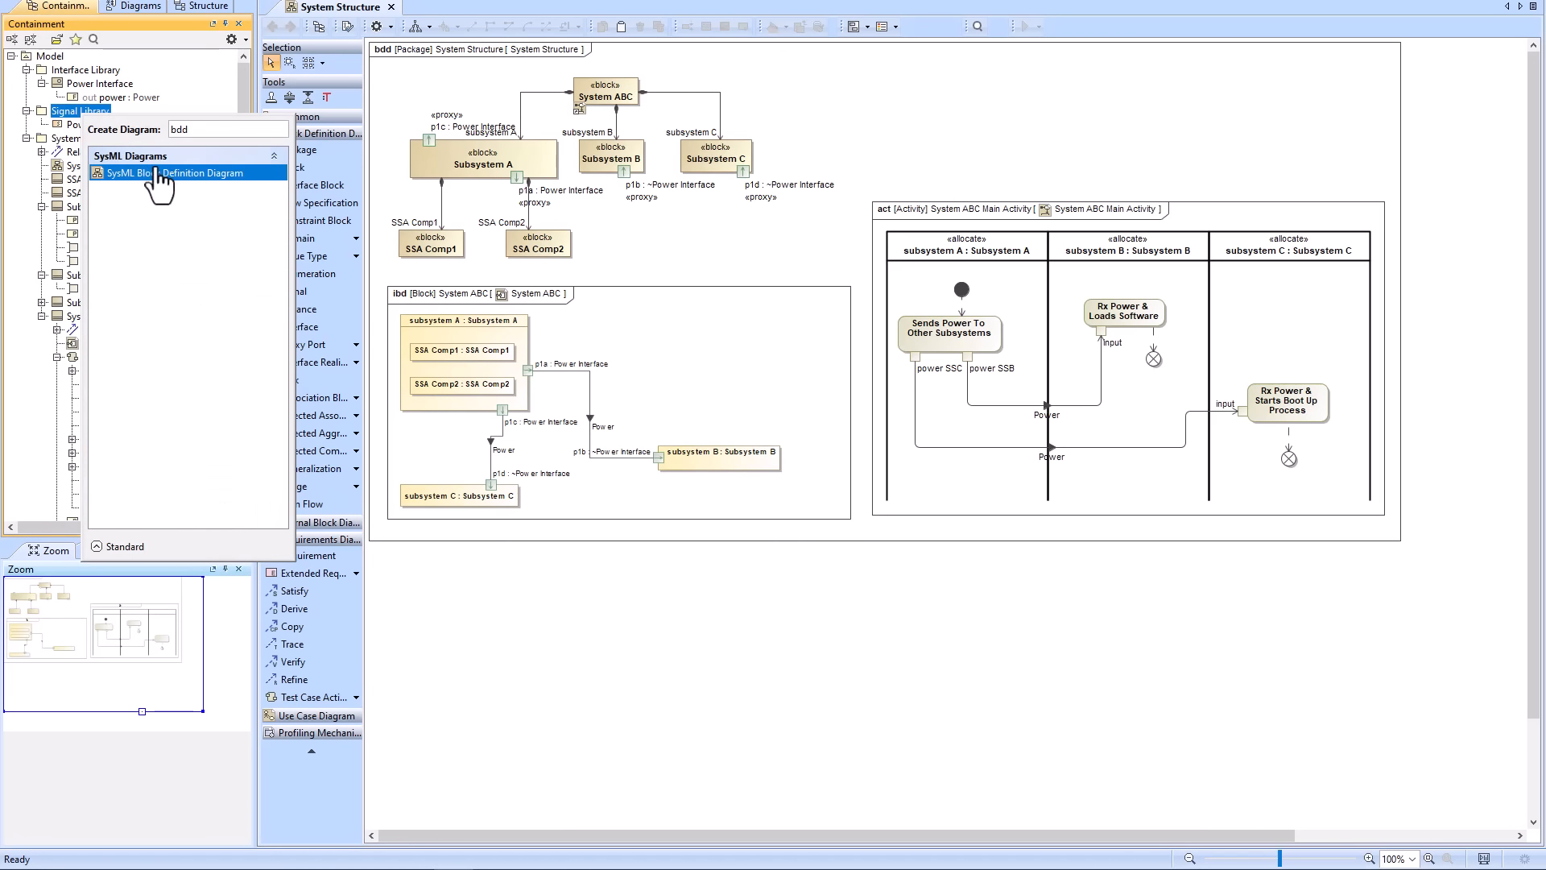
{"action": "left_click", "coordinate": [161, 179]}
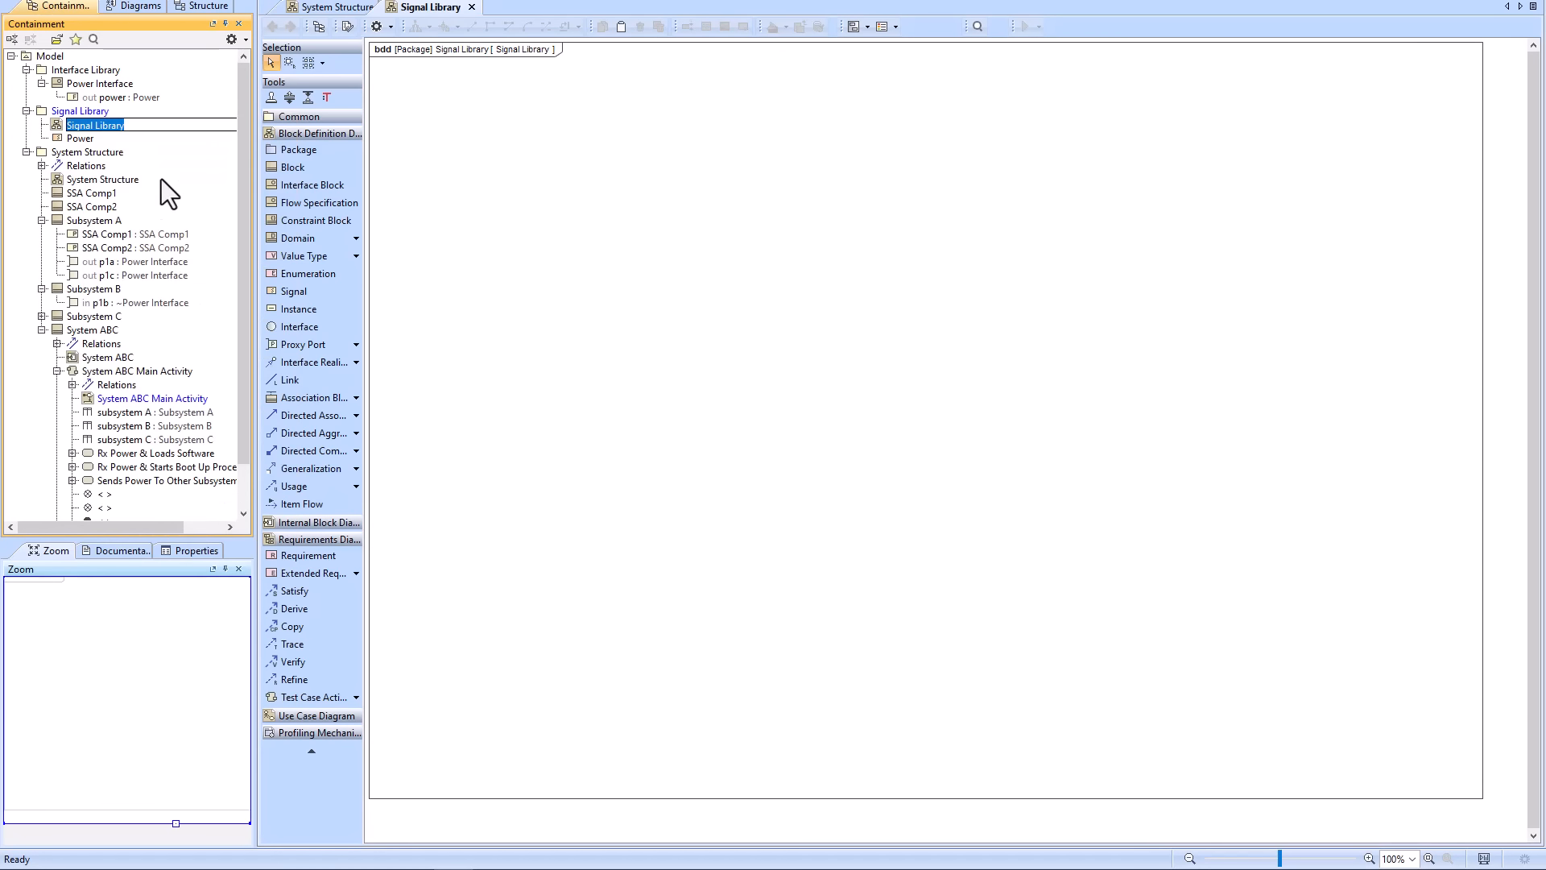
{"action": "type", "text": "Signal "}
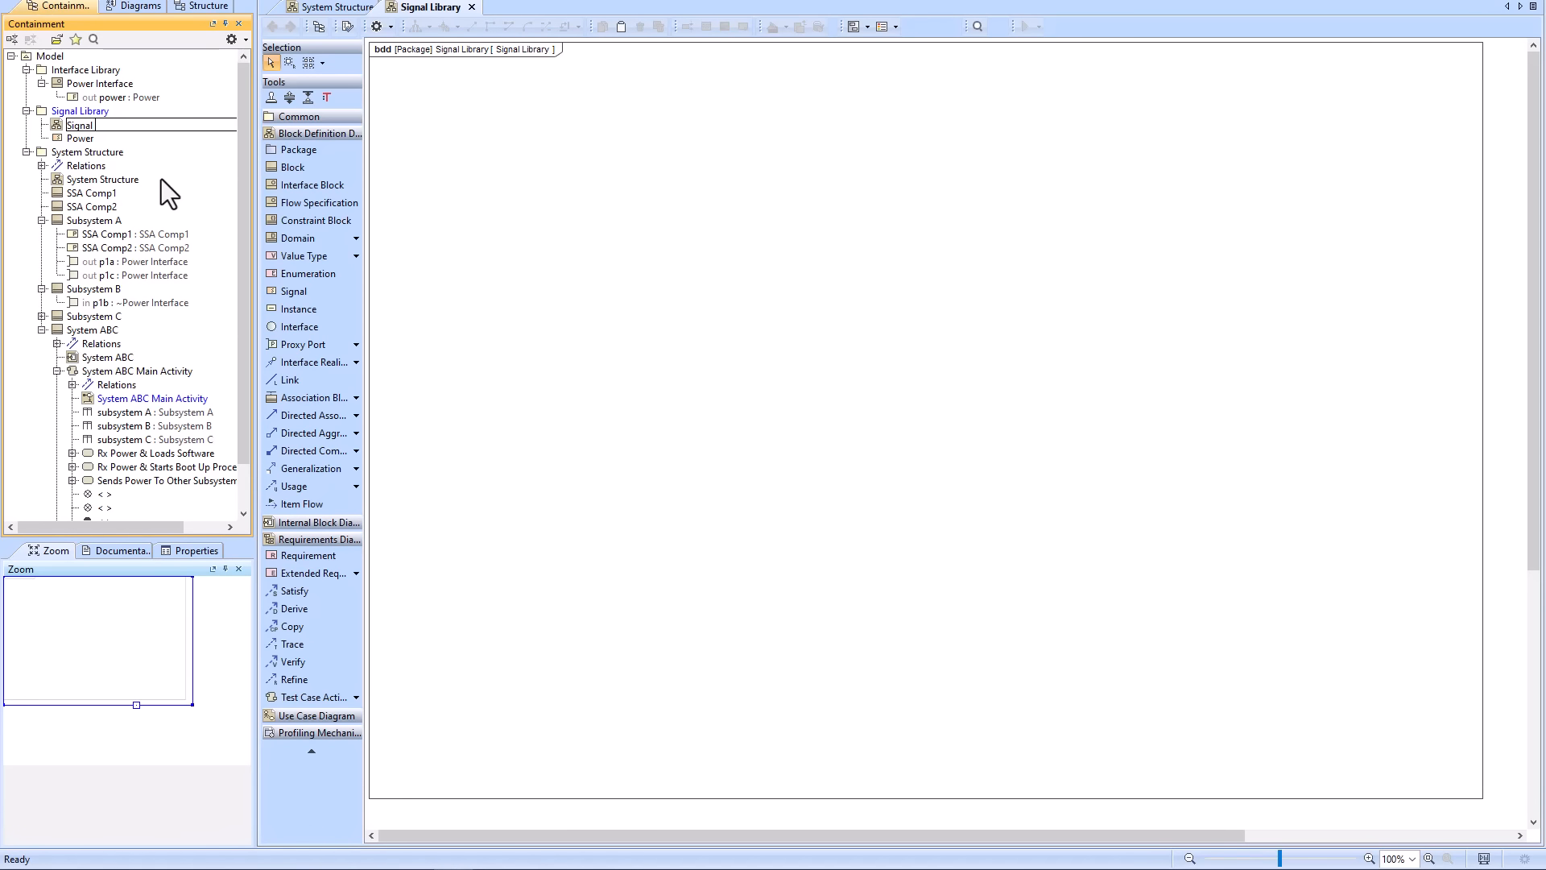
{"action": "type", "text": "Taxonomy"}
{"action": "key", "text": "Return"}
{"action": "left_click_drag", "start_coordinate": [74, 133], "coordinate": [680, 121]}
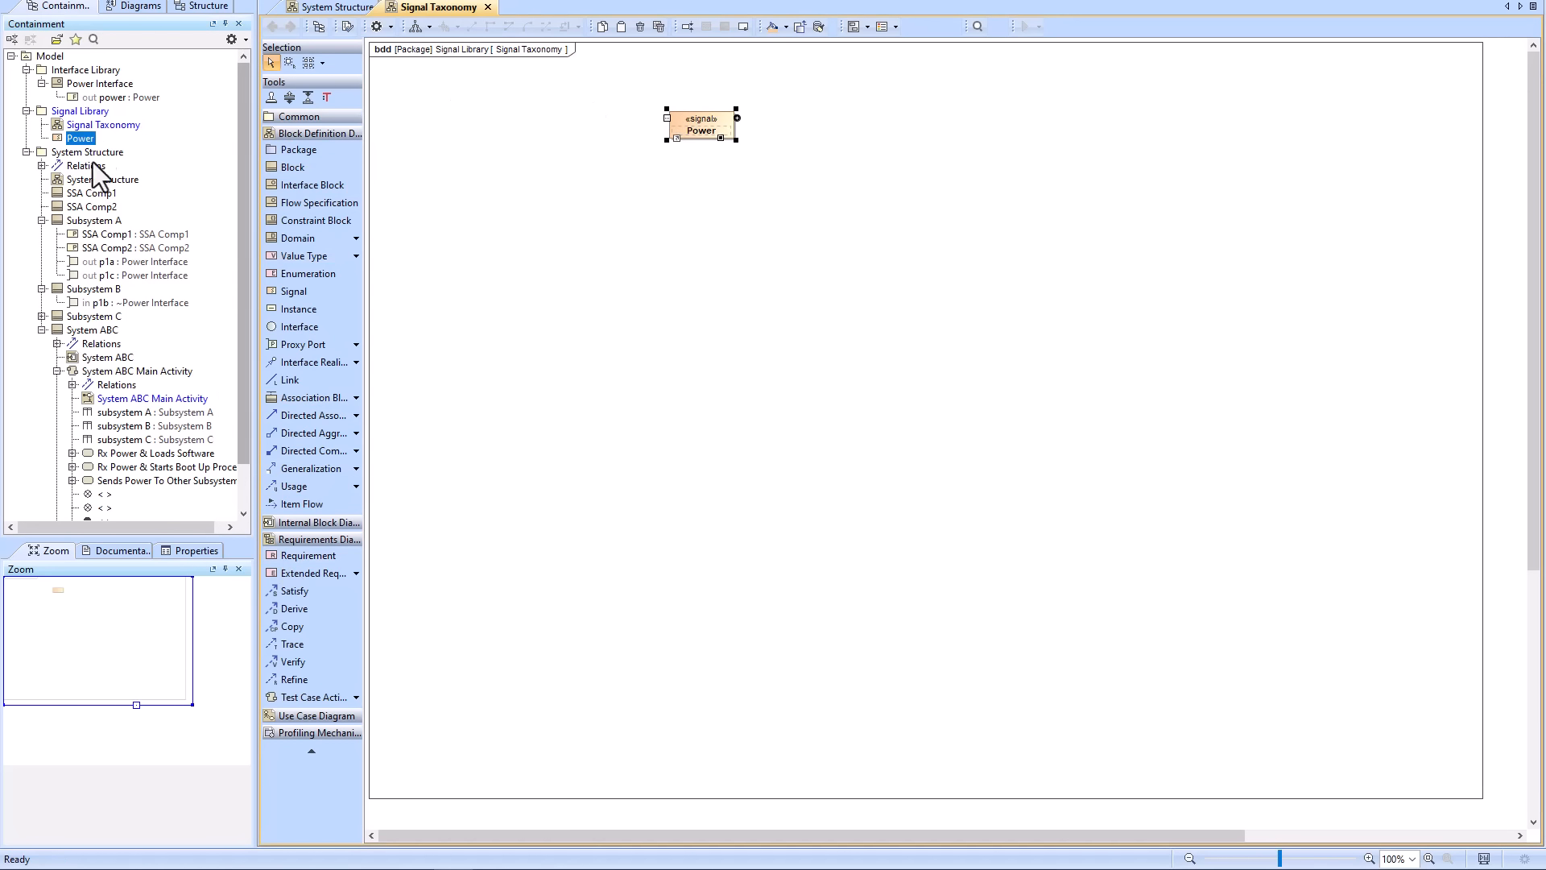
- Create a signal named 12VDC in the Signal Library package and place it below Power on the Signal Taxonomy diagram
{"action": "right_click", "coordinate": [79, 112]}
{"action": "left_click", "coordinate": [128, 126]}
{"action": "left_click", "coordinate": [143, 396]}
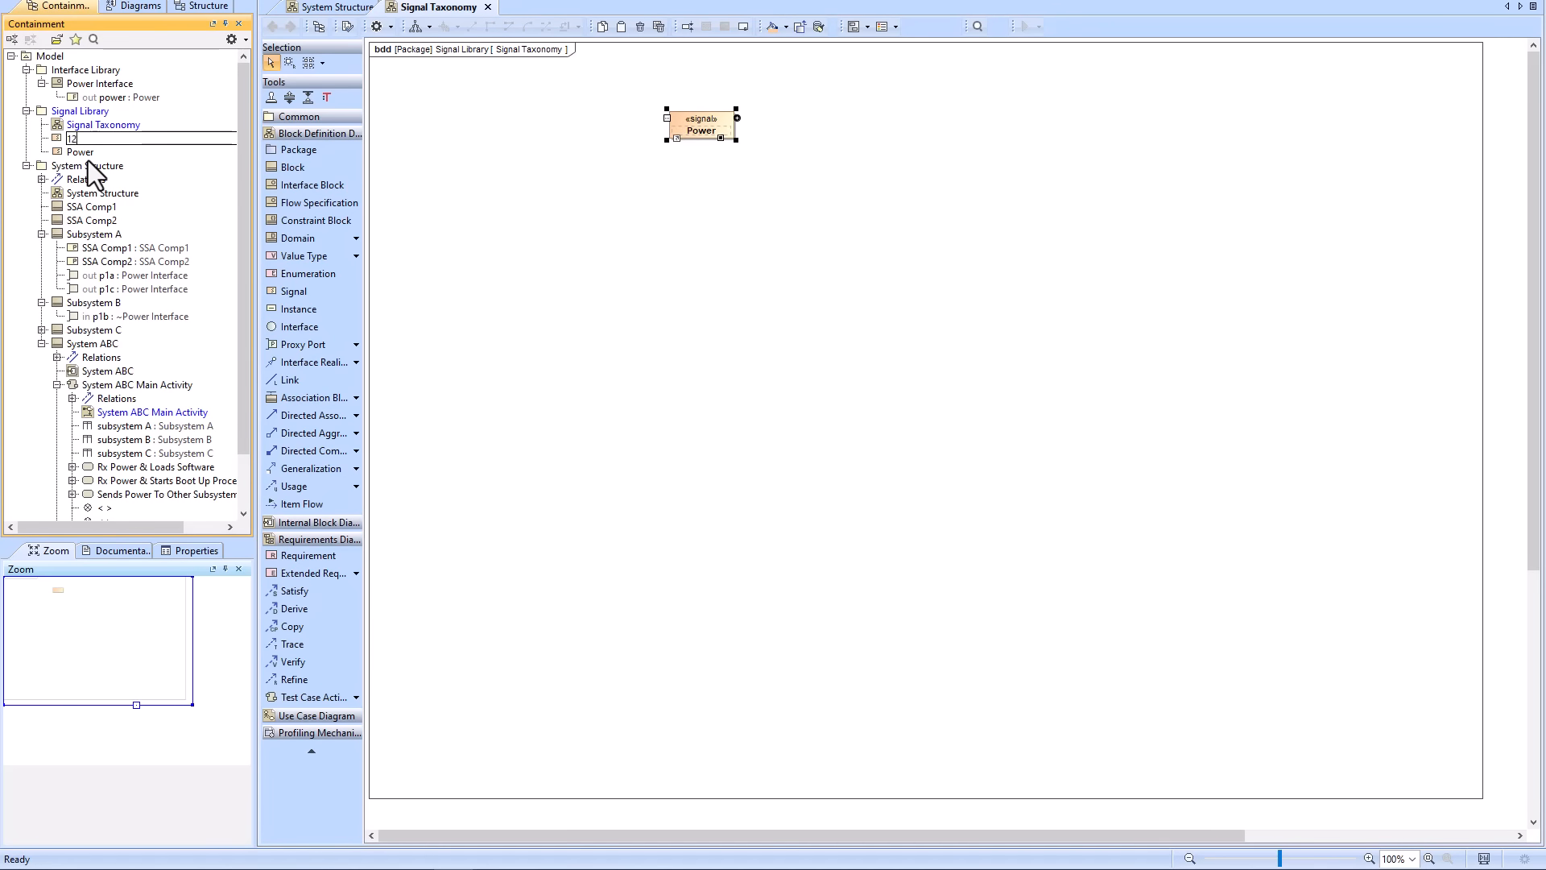
{"action": "left_click", "coordinate": [297, 138]}
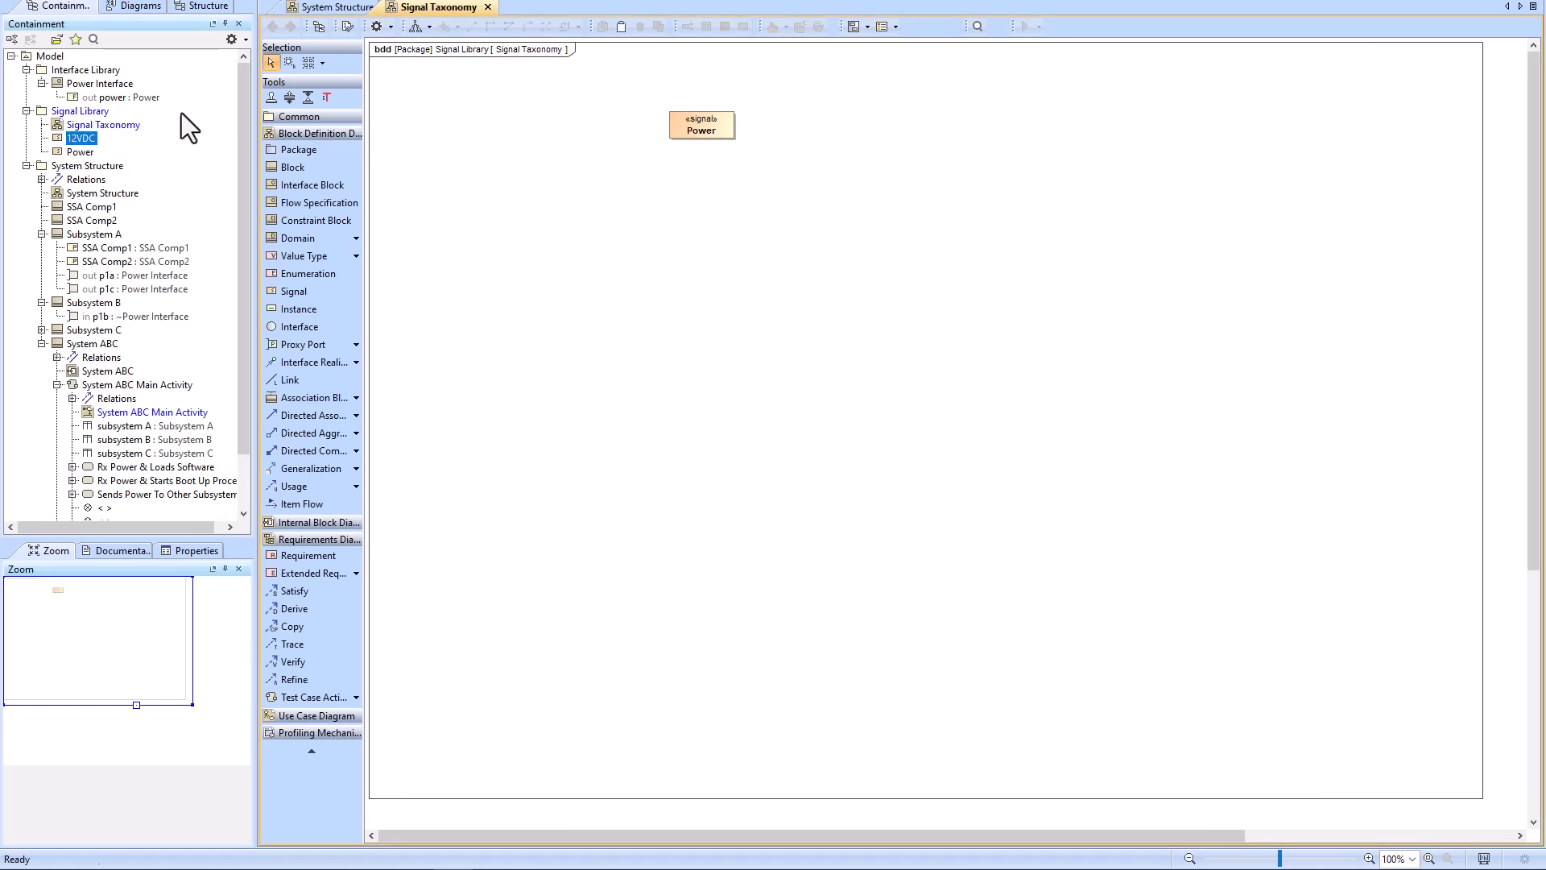
{"action": "left_click_drag", "start_coordinate": [79, 138], "coordinate": [637, 208]}
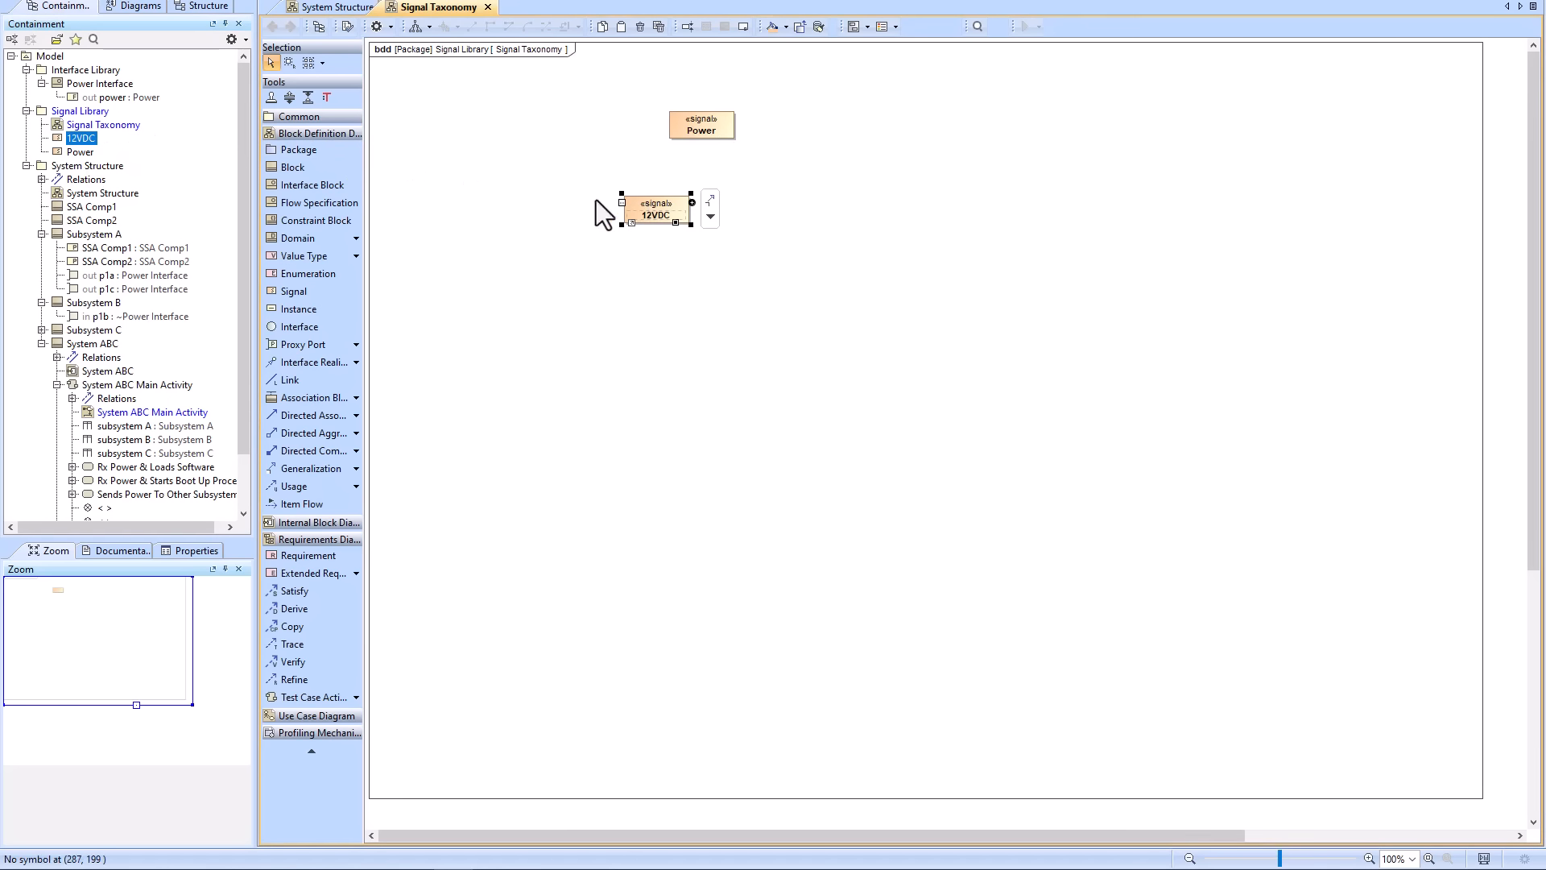
- Create a signal named 5.5VDC in the Signal Library package and place it beside 12VDC on the diagram
{"action": "right_click", "coordinate": [73, 113]}
{"action": "left_click", "coordinate": [113, 117]}
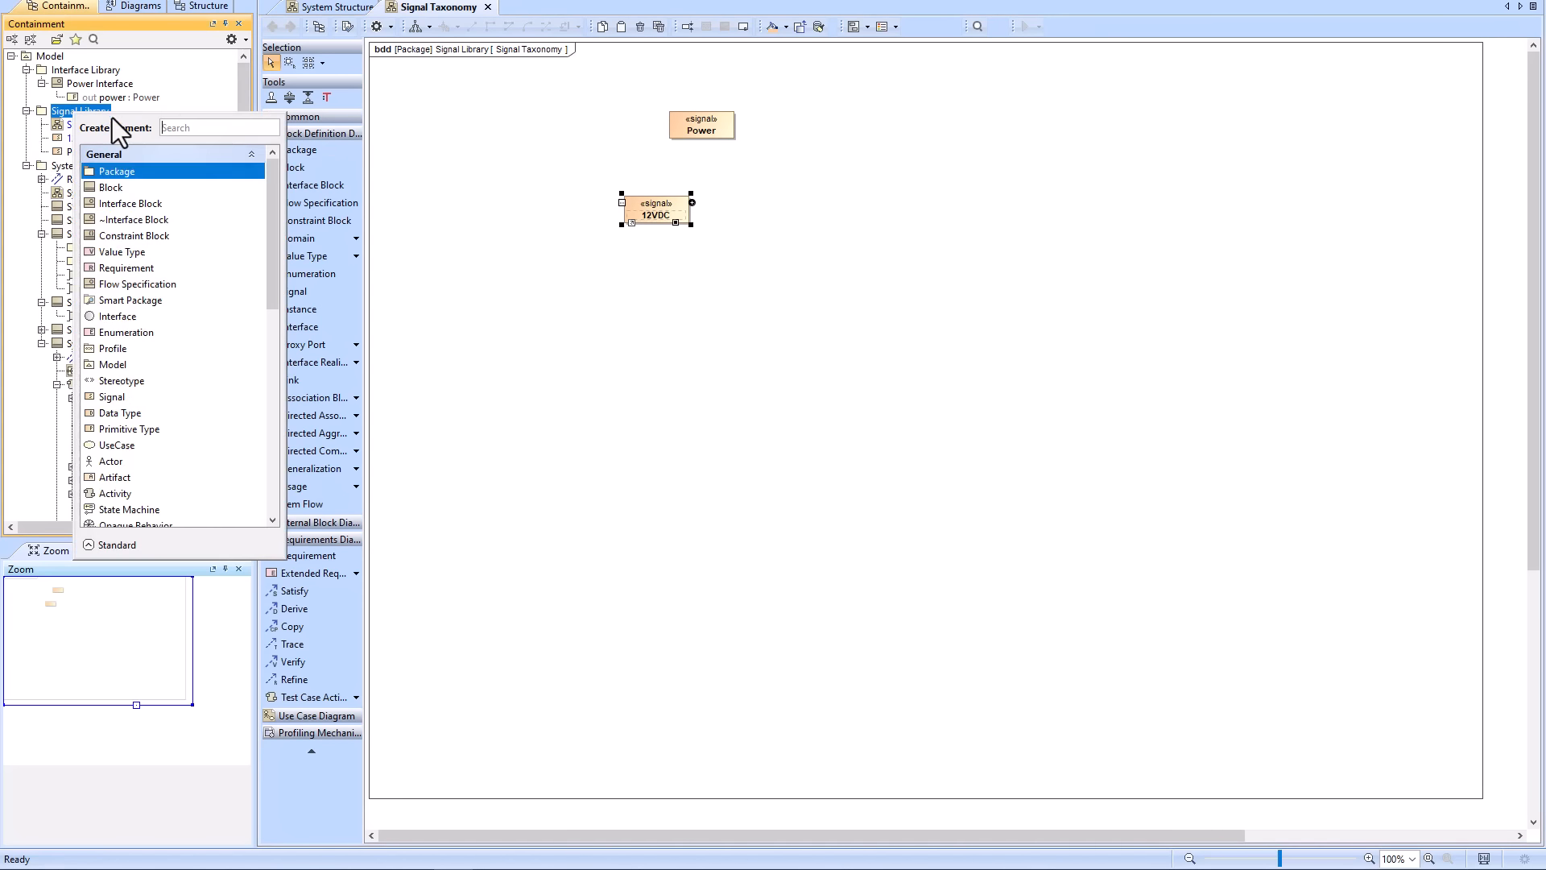
{"action": "left_click", "coordinate": [123, 397]}
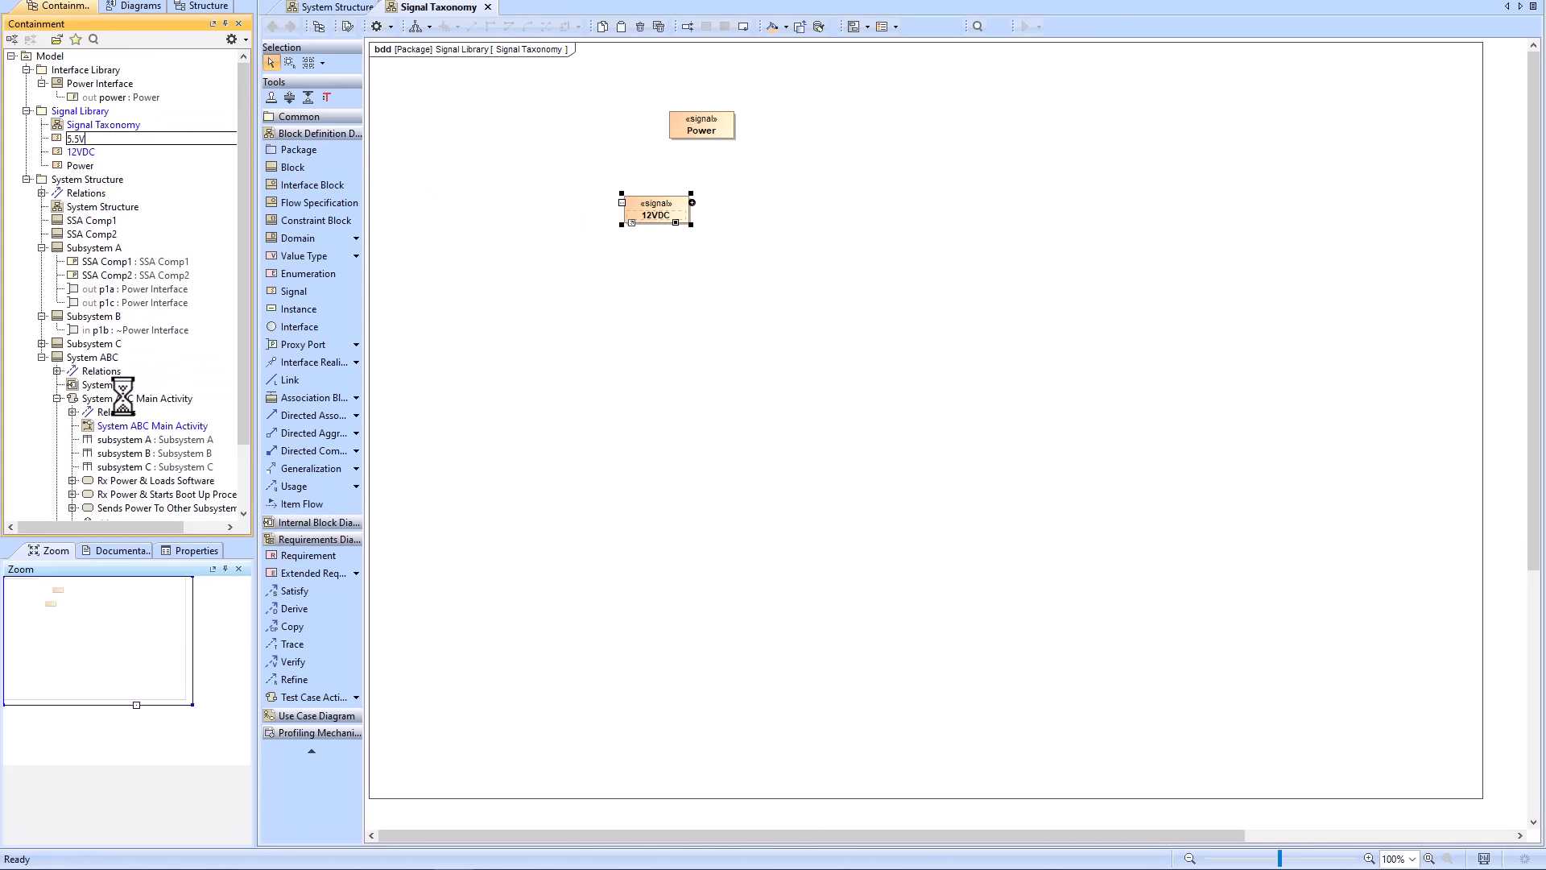
{"action": "left_click", "coordinate": [458, 288]}
{"action": "left_click_drag", "start_coordinate": [84, 138], "coordinate": [731, 196]}
{"action": "left_click", "coordinate": [817, 200]}
- Connect the 12VDC and 5.5VDC signals to Power with generalizations, making Power their general signal
{"action": "left_click", "coordinate": [703, 134]}
{"action": "left_click", "coordinate": [685, 200]}
{"action": "left_click", "coordinate": [707, 202]}
{"action": "left_click", "coordinate": [709, 208]}
{"action": "left_click", "coordinate": [699, 158]}
- Move the signal hierarchy close to the diagram's title corner and shrink the diagram frame around it
{"action": "left_click_drag", "start_coordinate": [779, 254], "coordinate": [571, 182]}
{"action": "left_click", "coordinate": [1463, 797]}
{"action": "left_click_drag", "start_coordinate": [1469, 799], "coordinate": [553, 217]}
- Set the Is Abstract property of the Power signal to true
{"action": "left_click", "coordinate": [475, 86]}
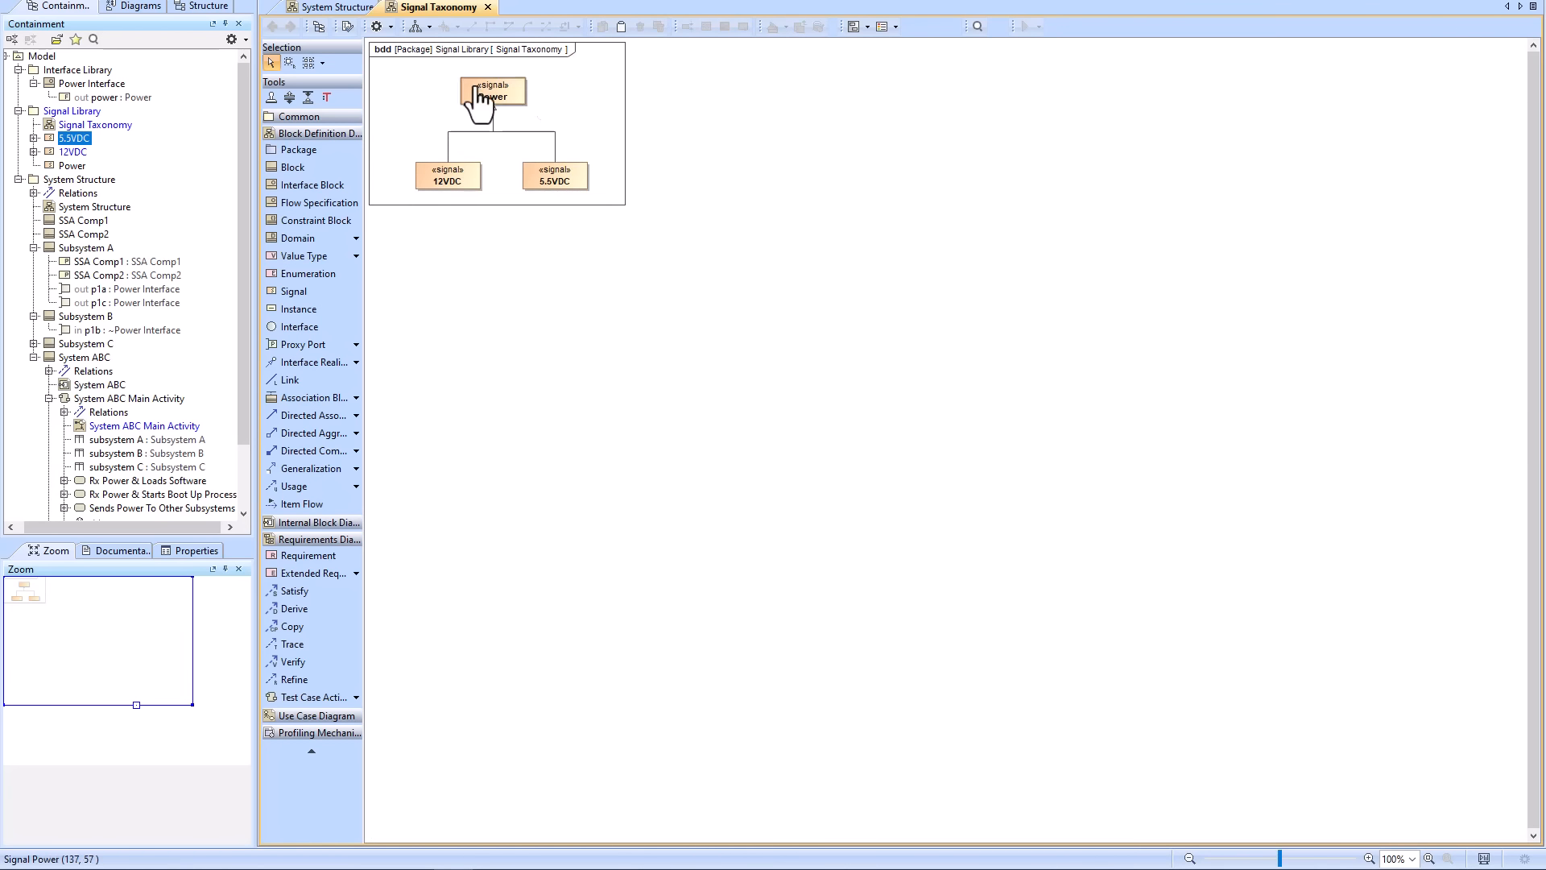
{"action": "left_click", "coordinate": [193, 550]}
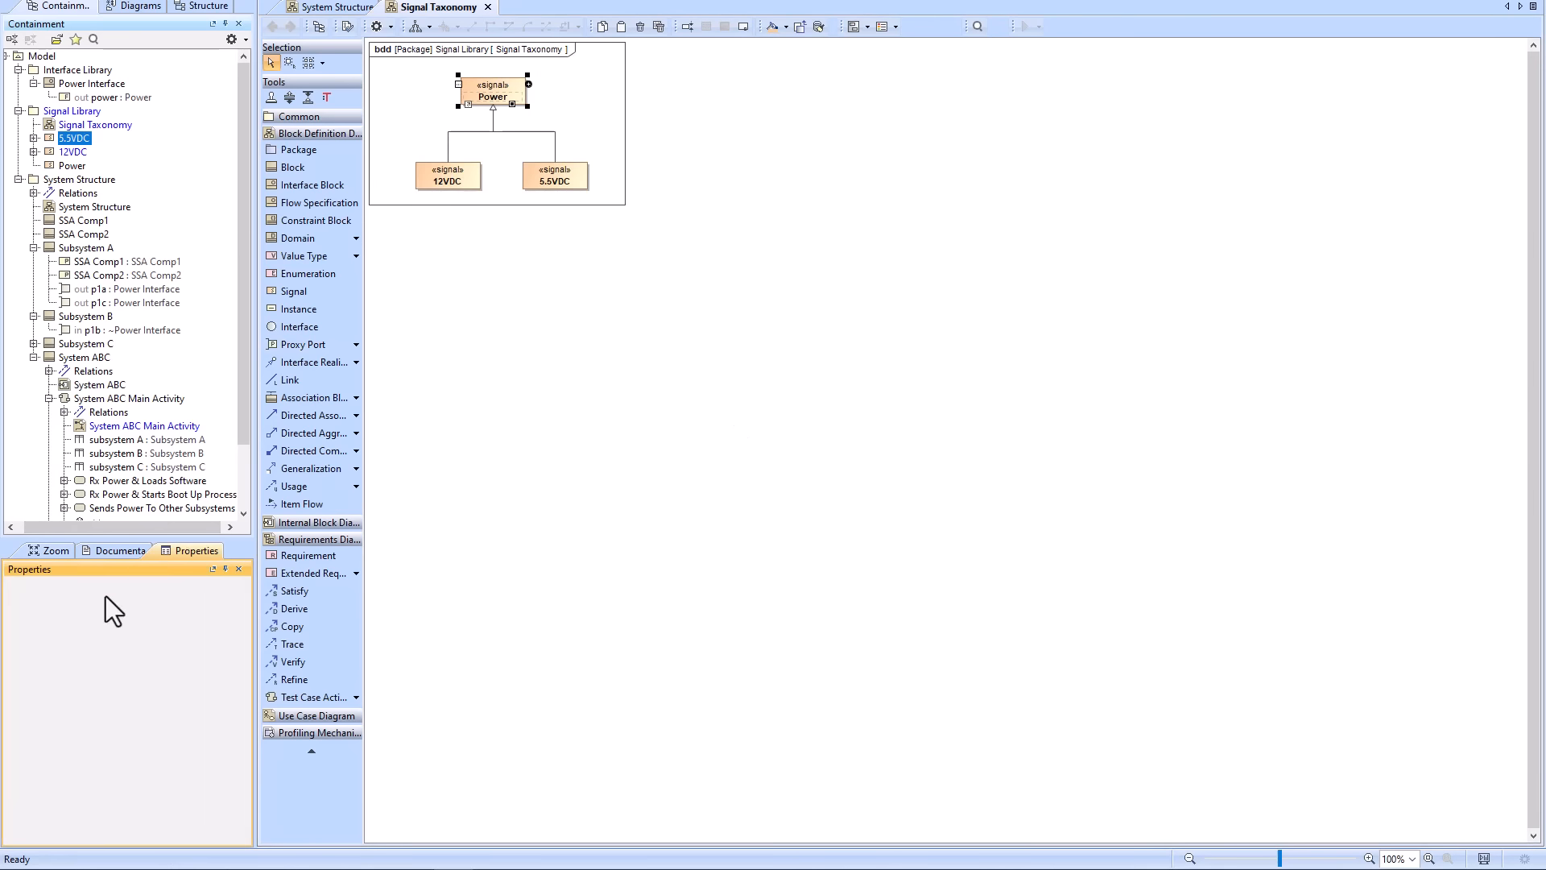
{"action": "left_click", "coordinate": [70, 834]}
{"action": "type", "text": "is ab"}
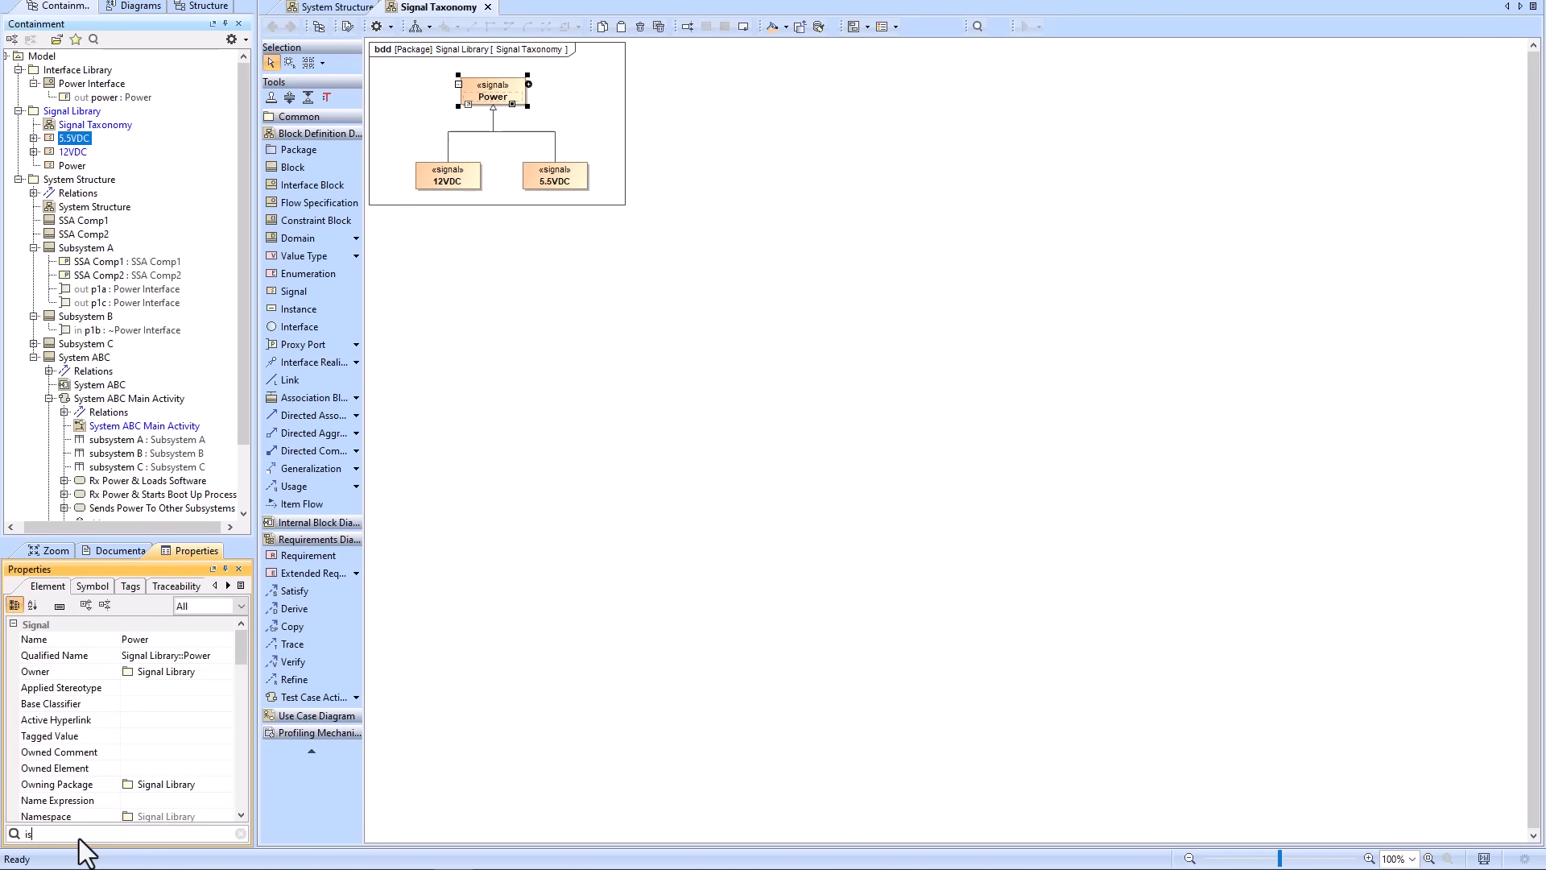
{"action": "left_click", "coordinate": [131, 639]}
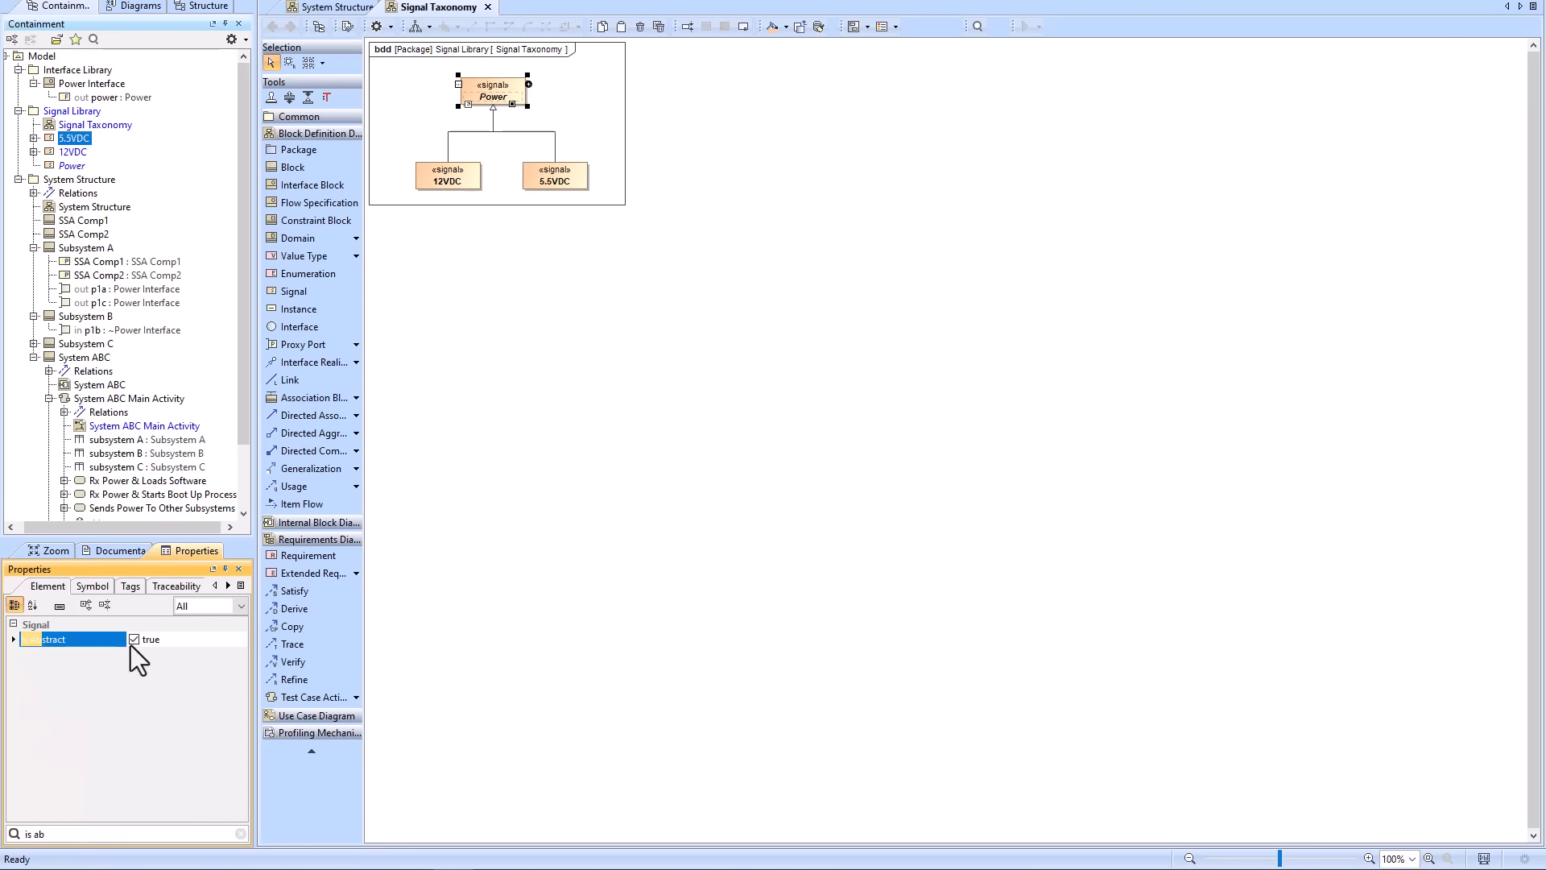
{"action": "left_click", "coordinate": [572, 92]}
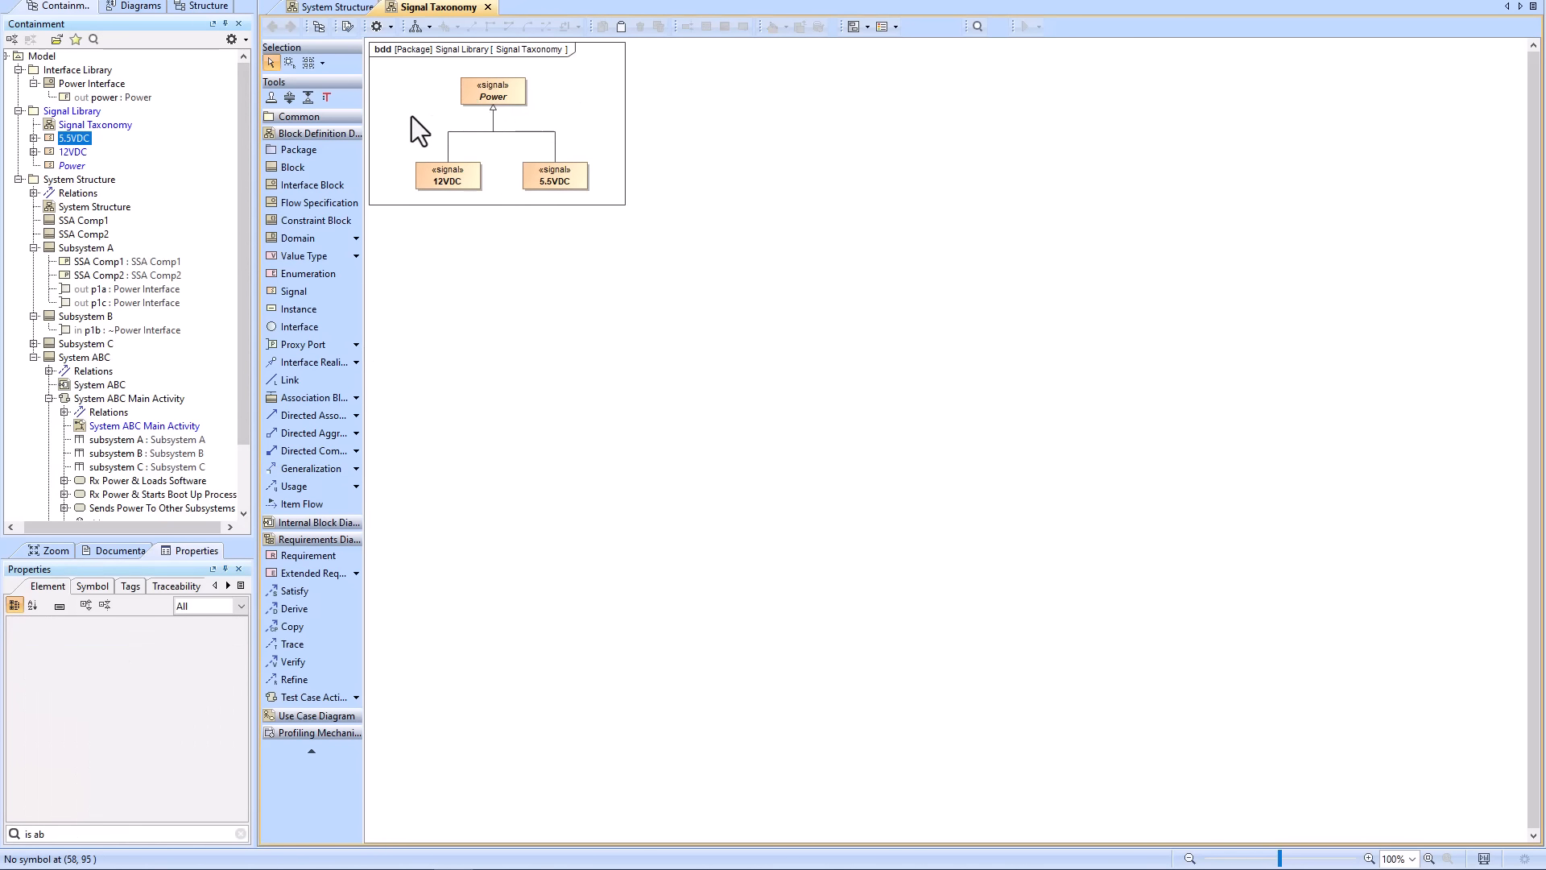
- Show the Signal Taxonomy diagram's content on the System Structure diagram above the main activity, and move the activity down to clear it
{"action": "key", "text": "alt+b"}
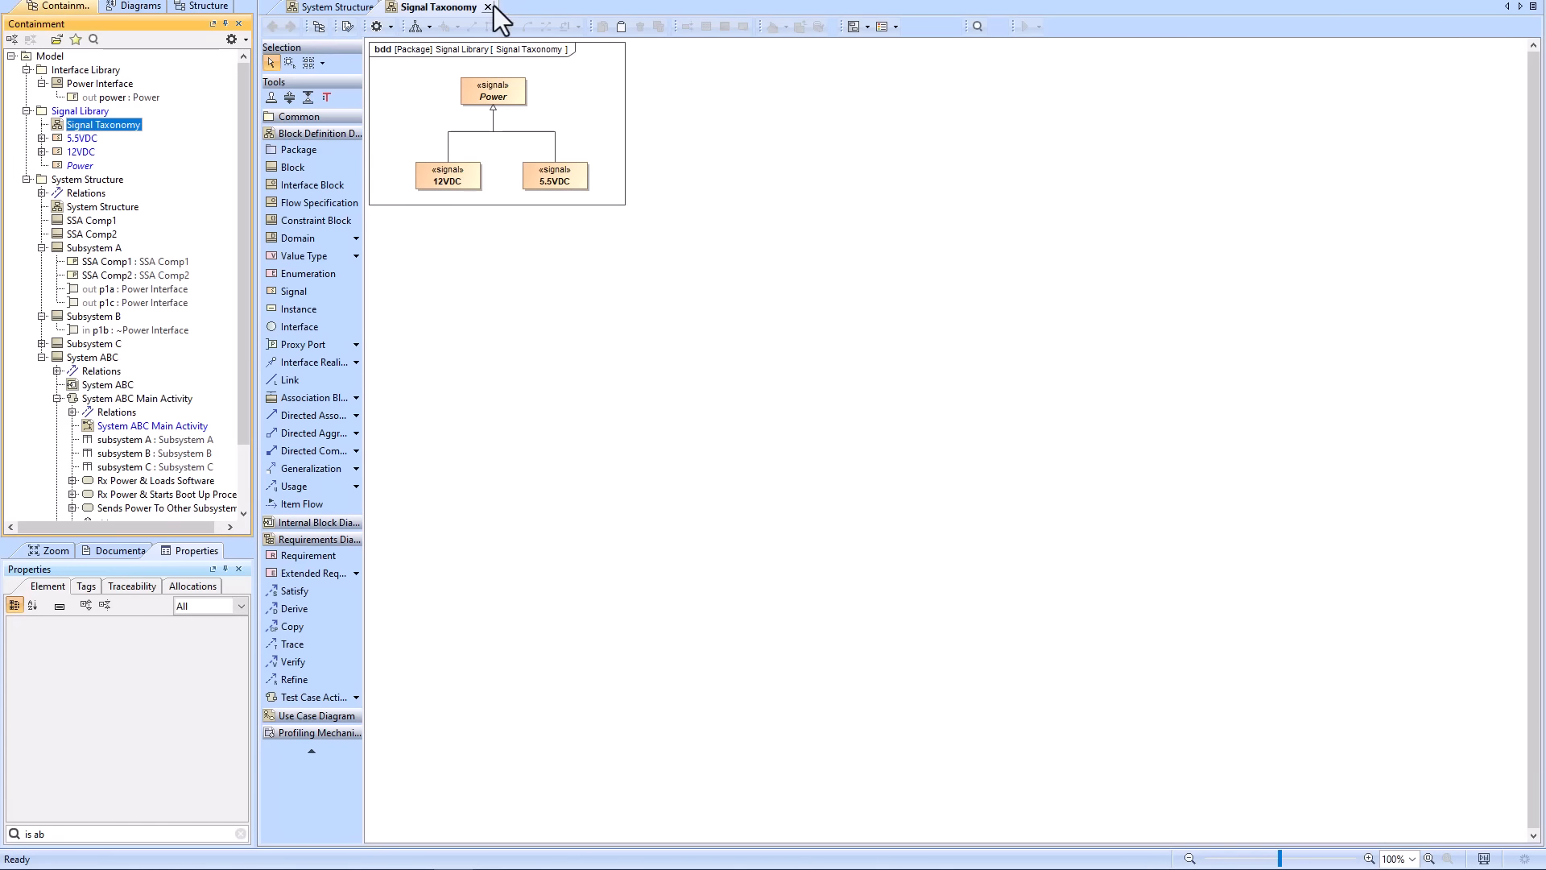
{"action": "left_click", "coordinate": [488, 7]}
{"action": "left_click_drag", "start_coordinate": [103, 124], "coordinate": [892, 77]}
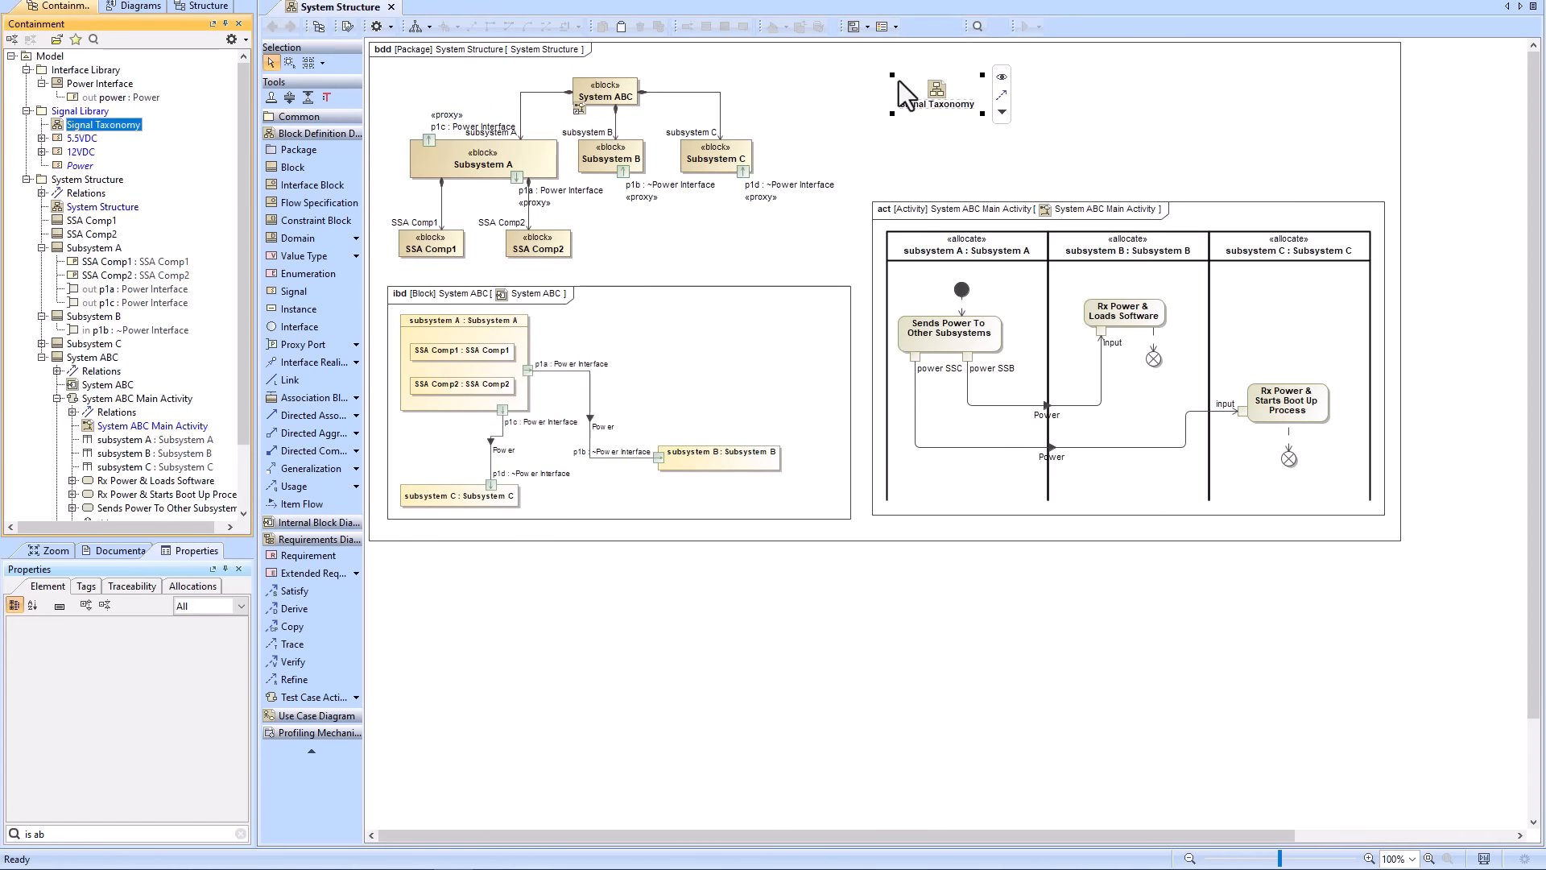
{"action": "left_click", "coordinate": [1002, 77]}
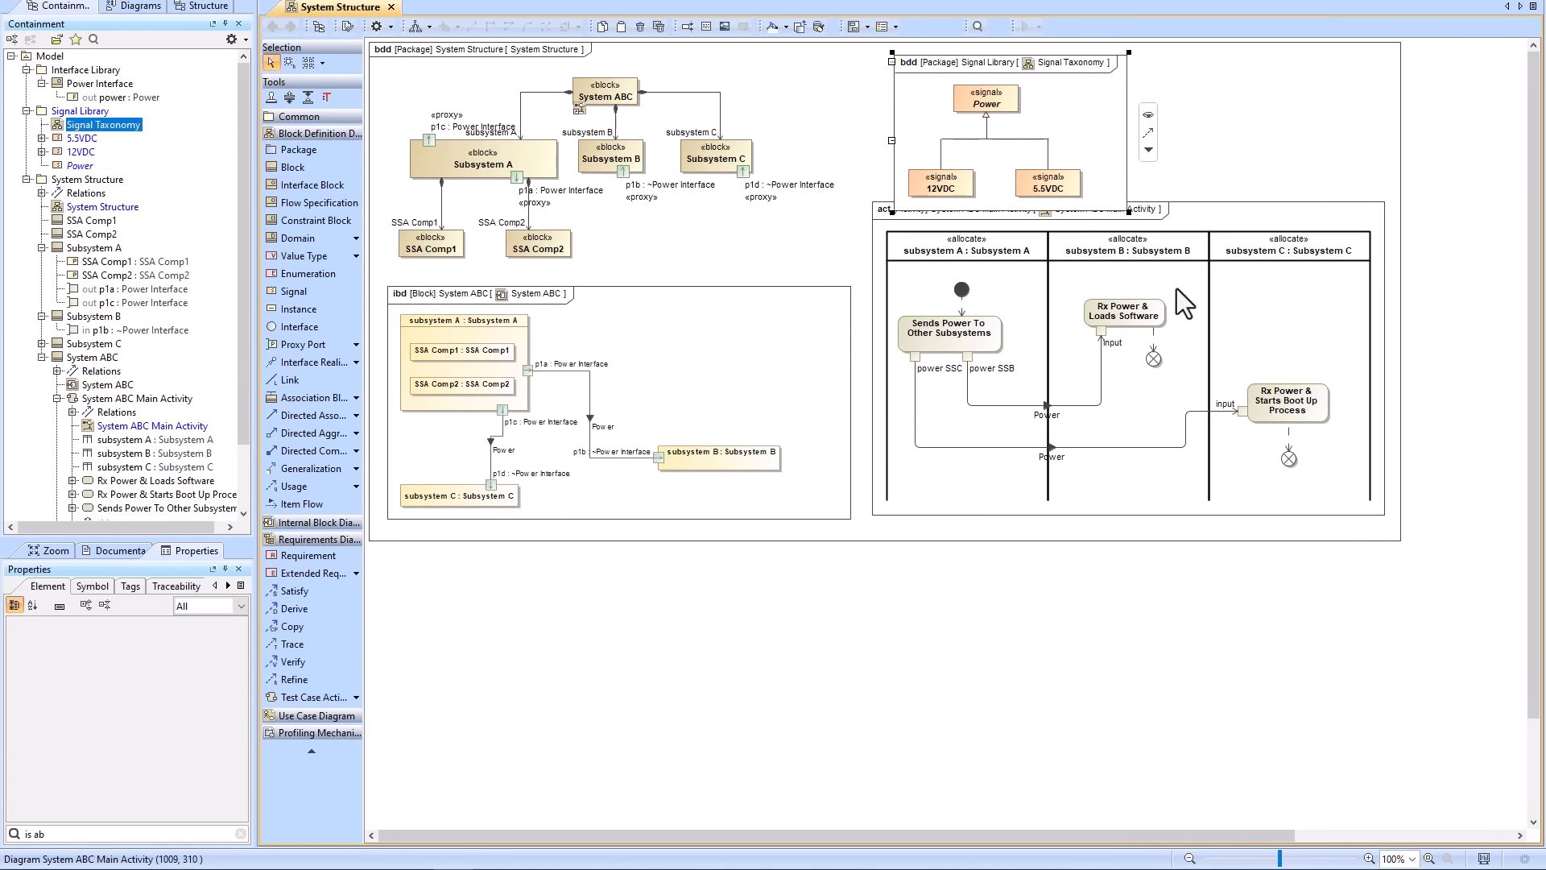
{"action": "left_click_drag", "start_coordinate": [1176, 288], "coordinate": [1178, 329]}
{"action": "left_click", "coordinate": [1199, 191]}
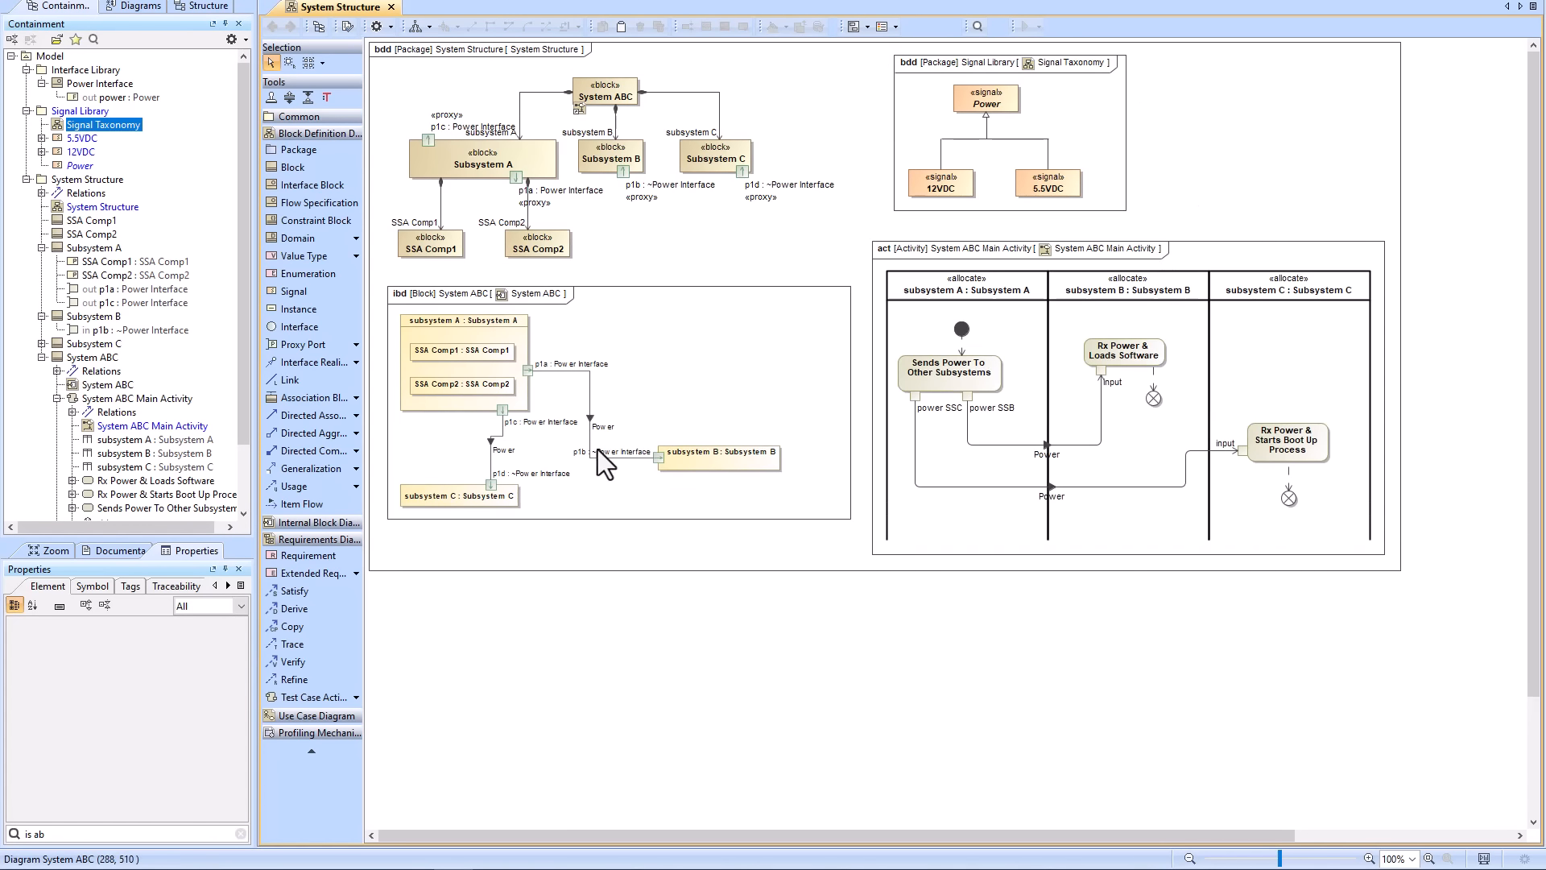
- Open the System ABC internal block diagram and replace the conveyed item between subsystems A and C with 5.5VDC
{"action": "double_click", "coordinate": [442, 448]}
{"action": "left_click", "coordinate": [680, 548]}
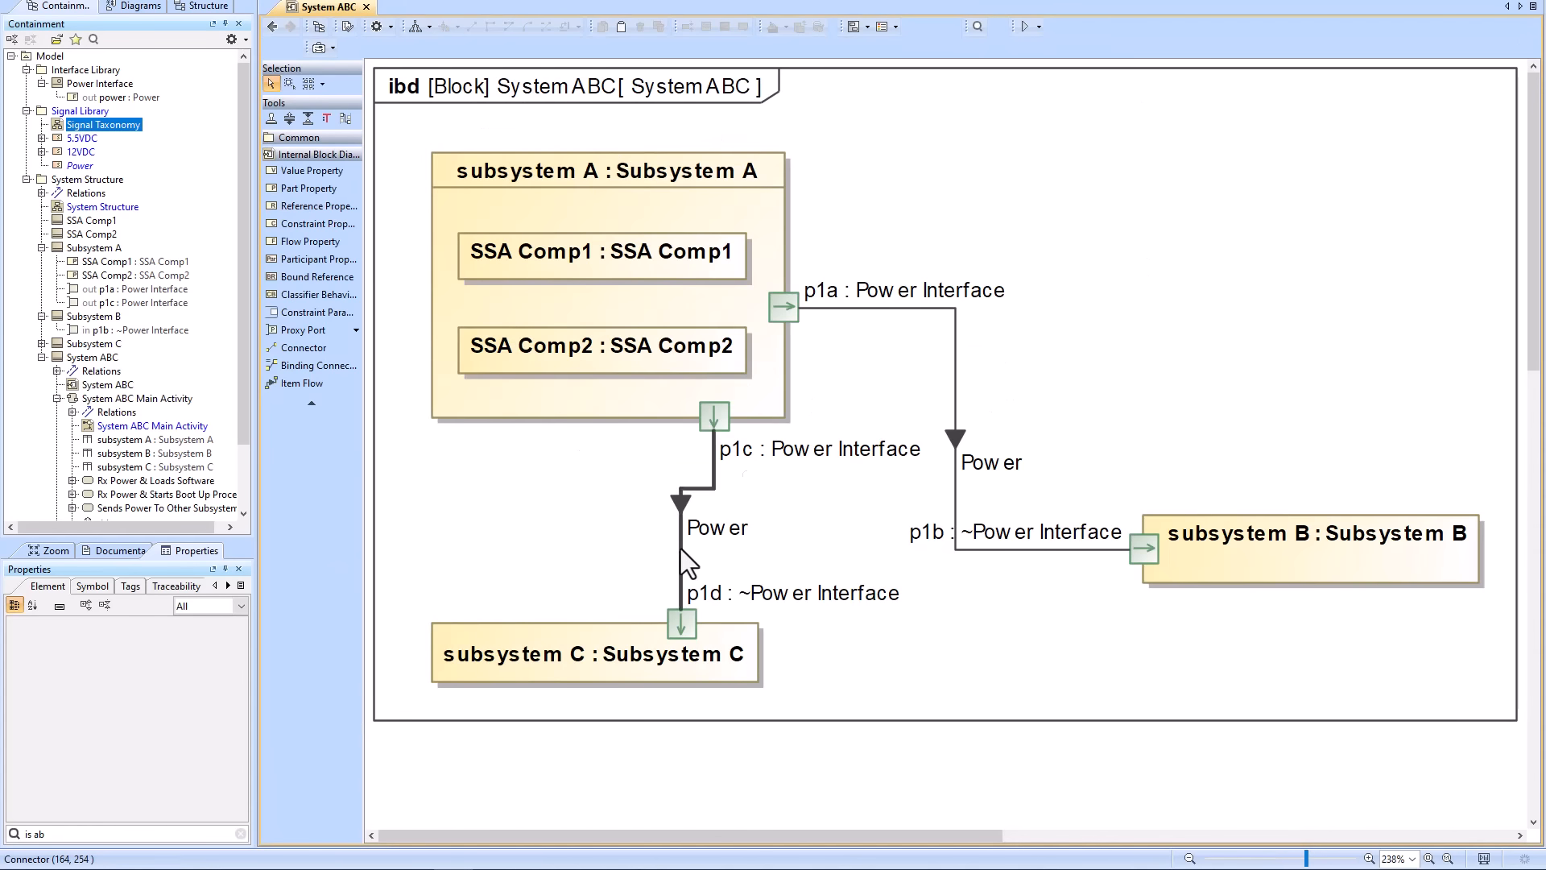
{"action": "left_click", "coordinate": [752, 557]}
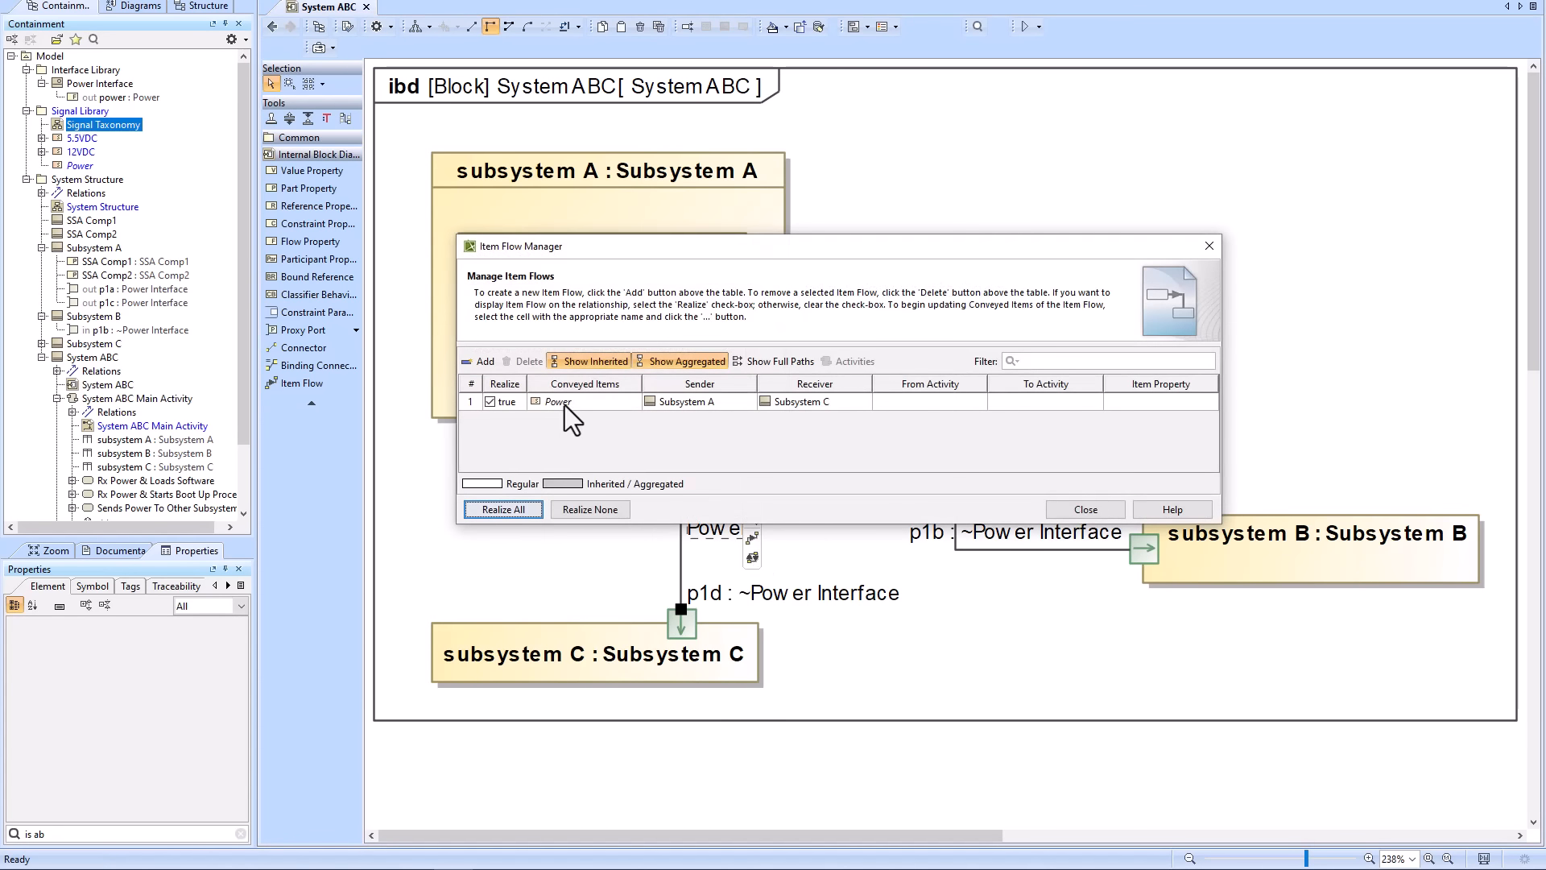
{"action": "left_click", "coordinate": [639, 399]}
{"action": "left_click", "coordinate": [639, 399]}
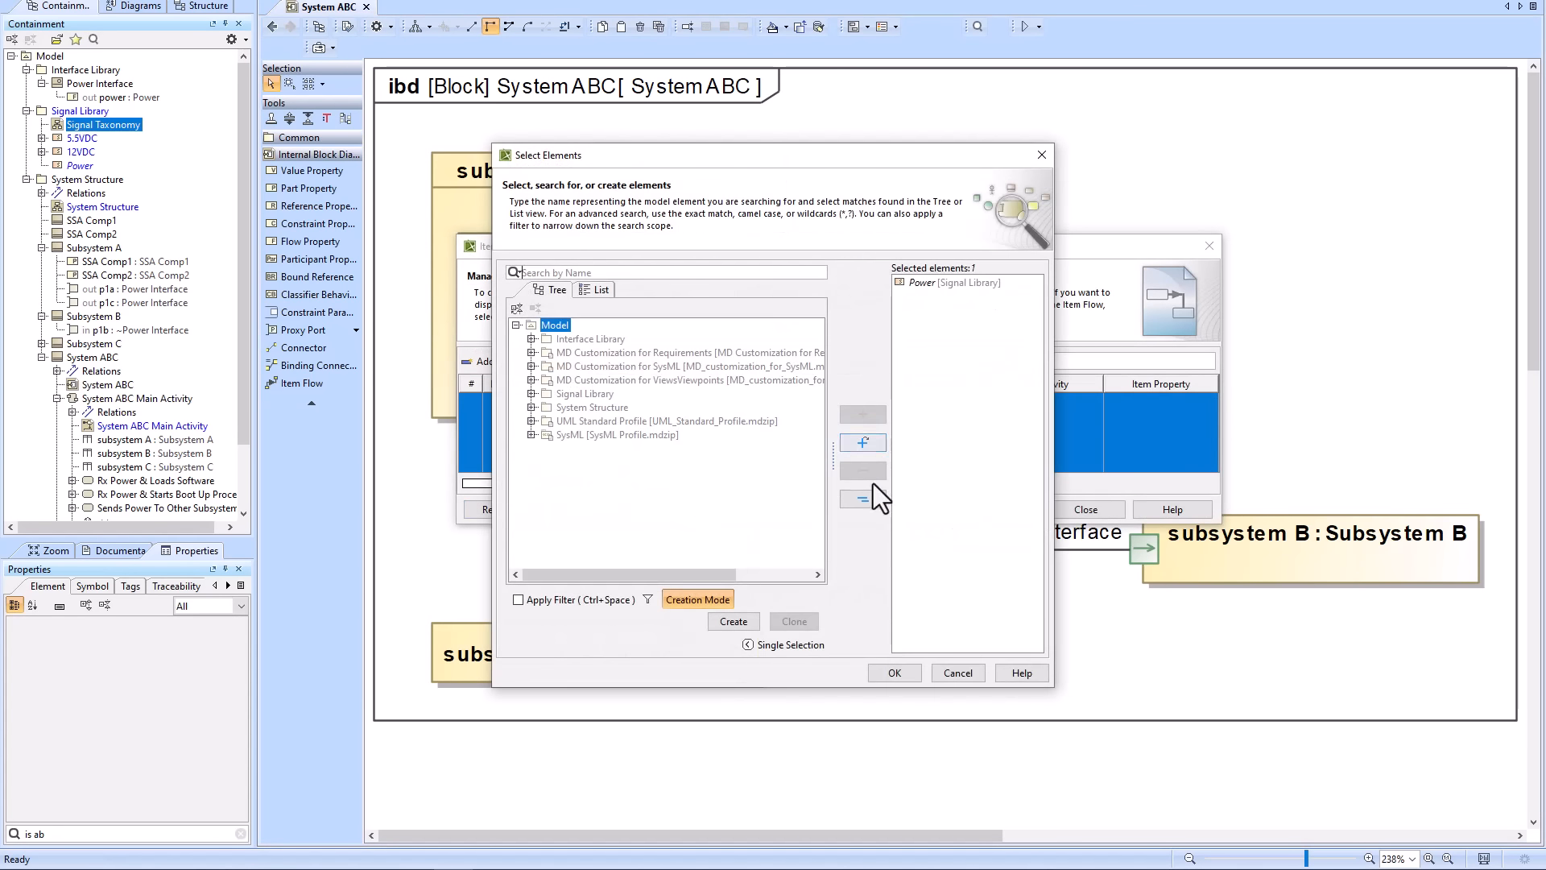
{"action": "left_click", "coordinate": [596, 290]}
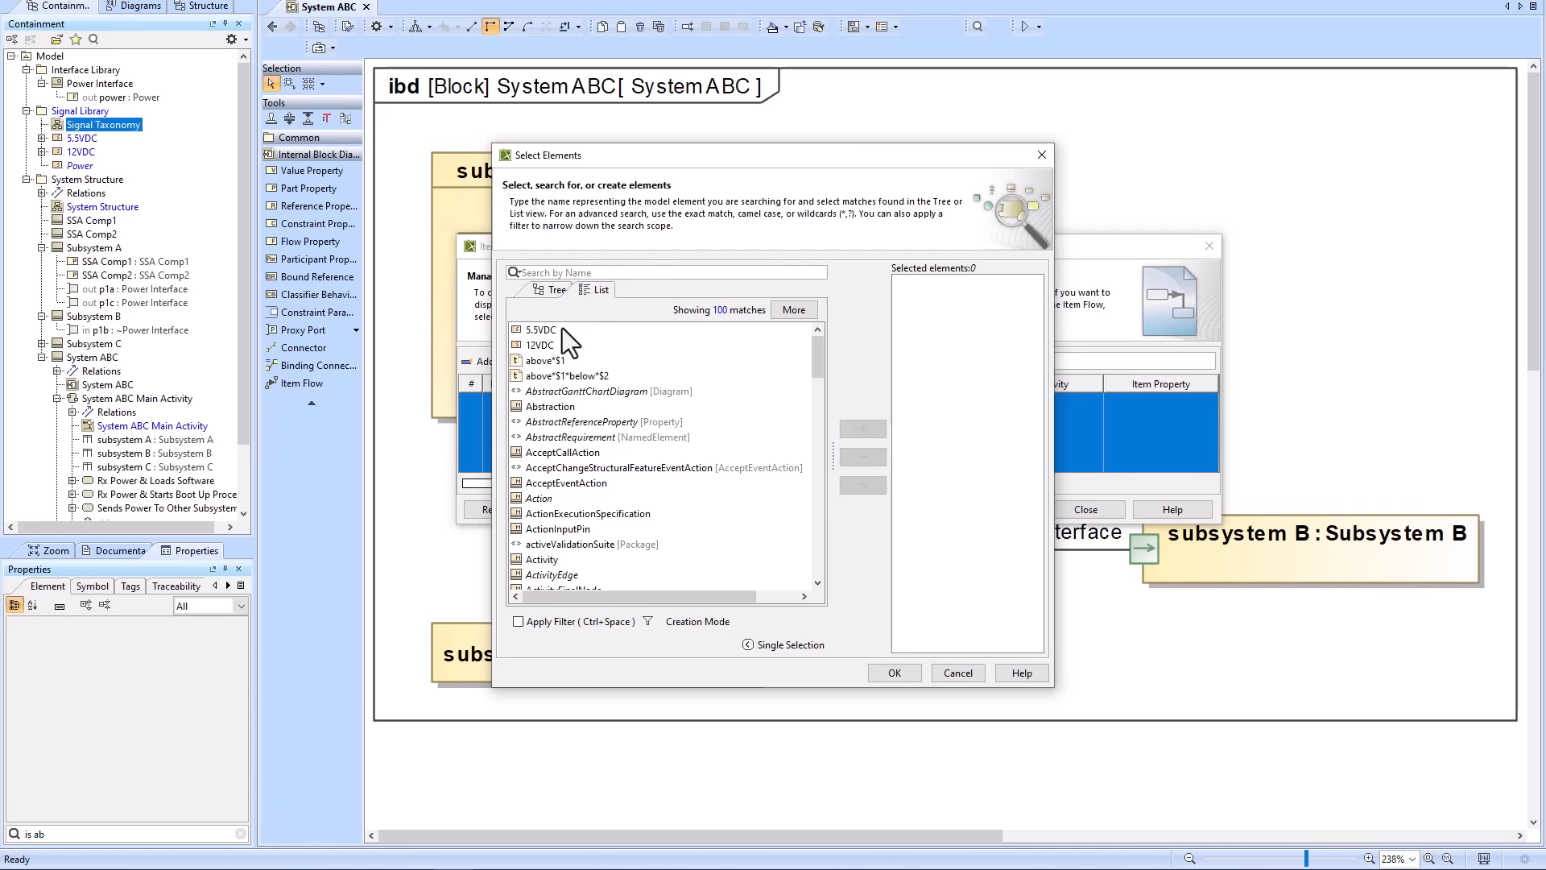
{"action": "left_click", "coordinate": [544, 622]}
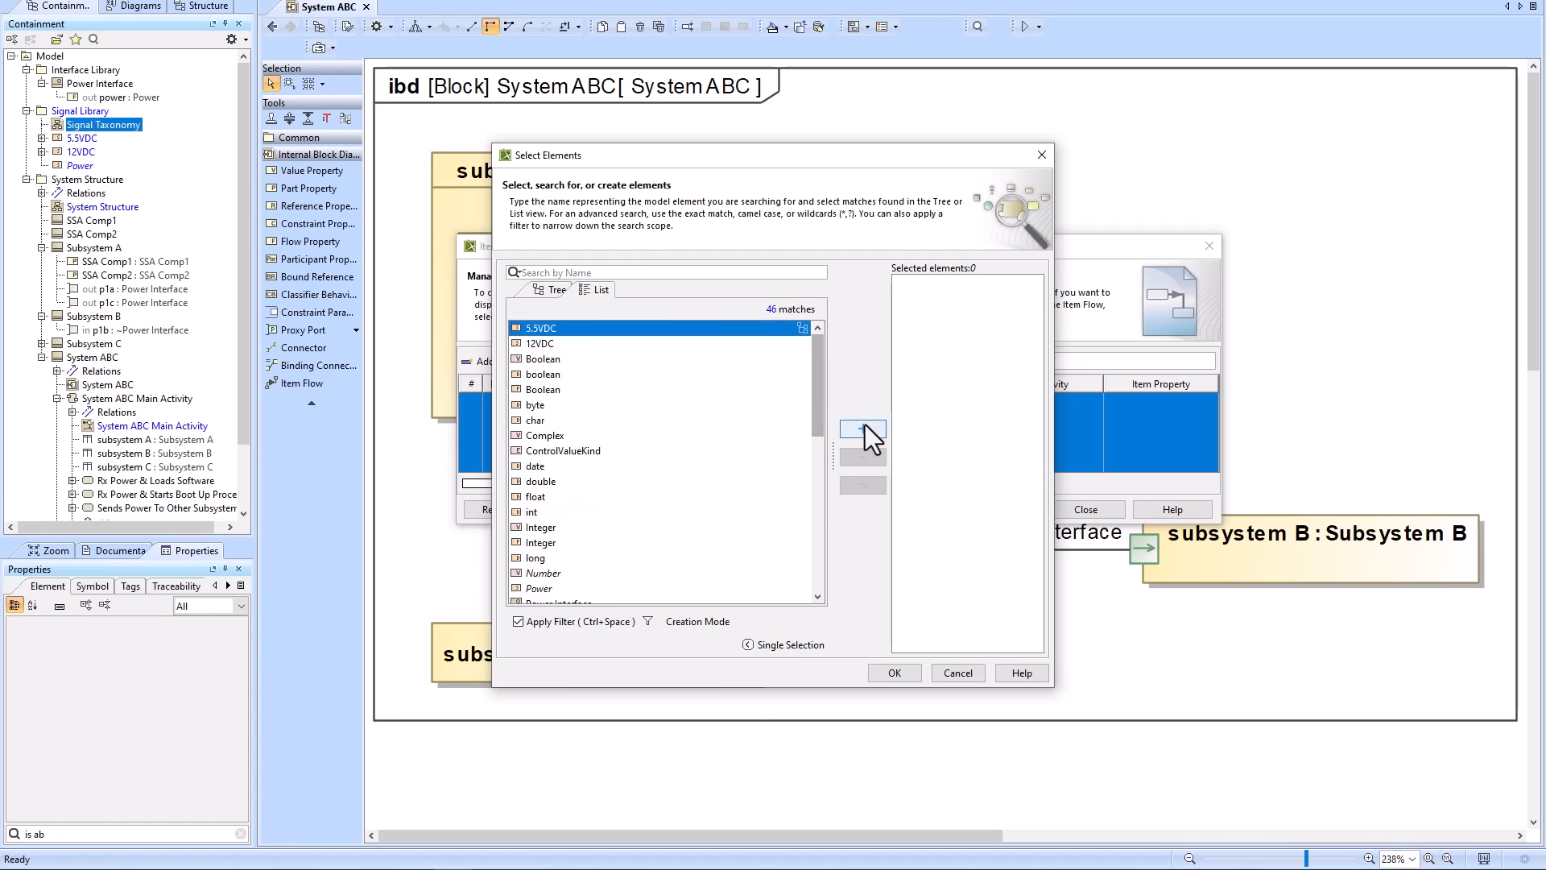
{"action": "left_click", "coordinate": [863, 429]}
{"action": "left_click", "coordinate": [910, 671]}
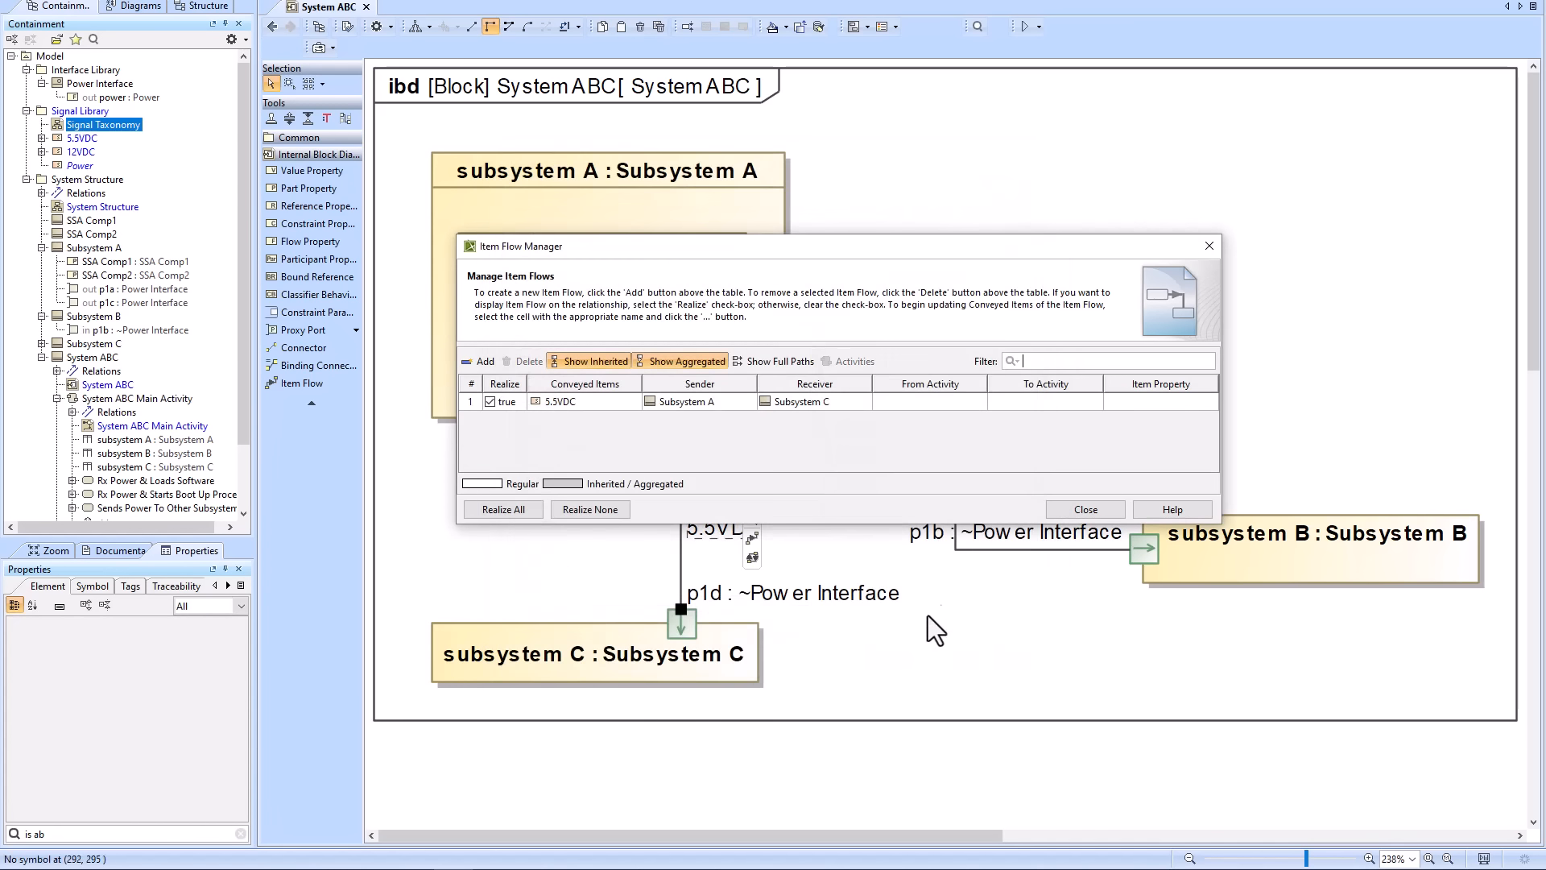
{"action": "left_click", "coordinate": [1087, 510]}
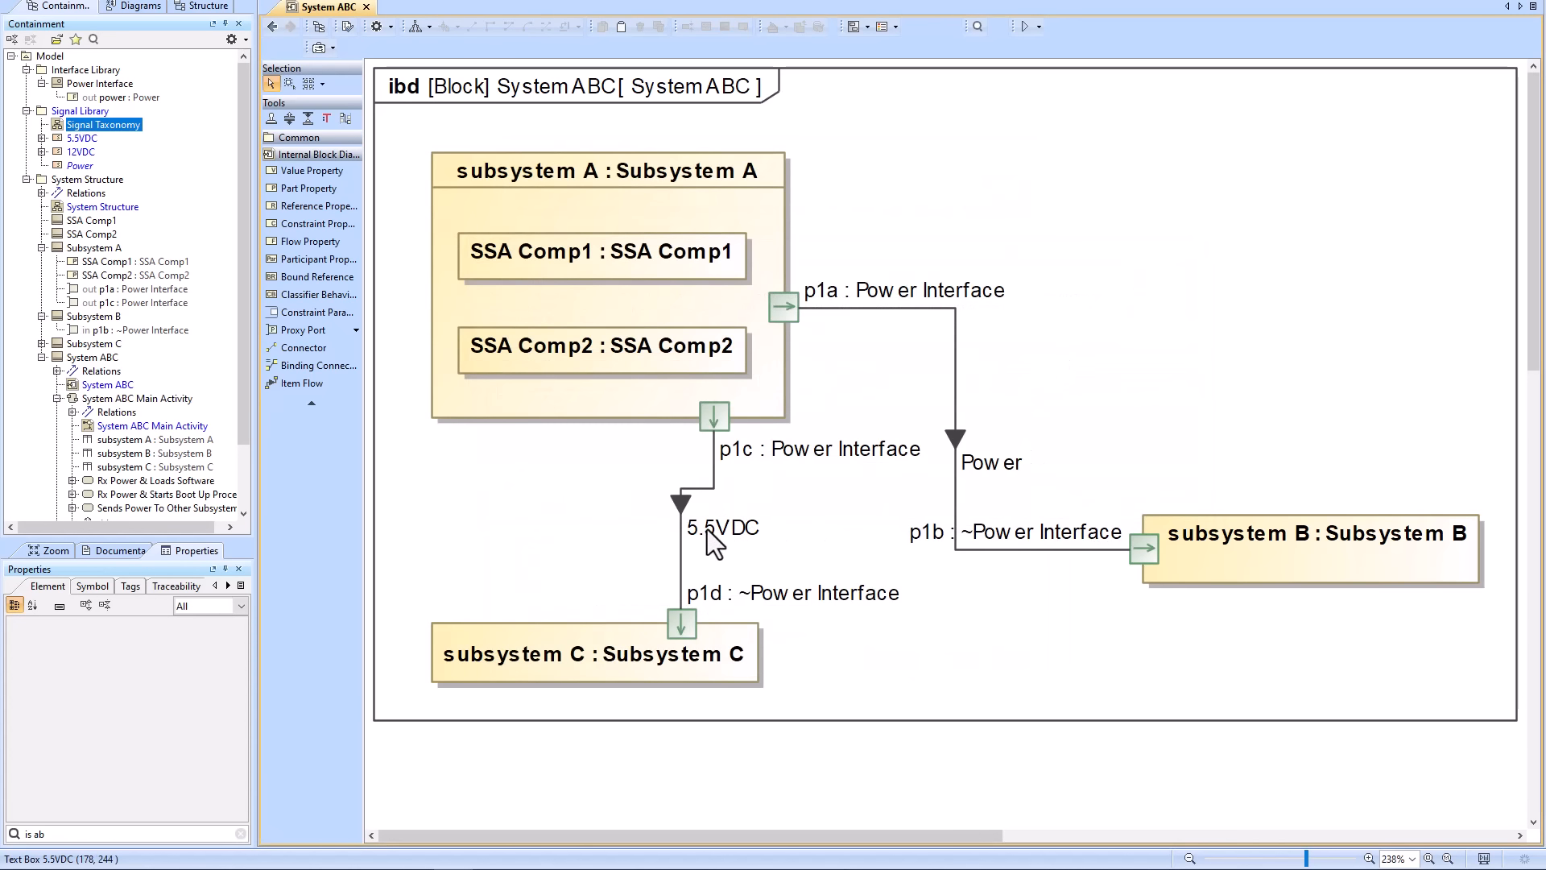
- Replace the conveyed item on the connector between subsystems A and B with 12VDC
{"action": "left_click", "coordinate": [955, 364]}
{"action": "left_click", "coordinate": [1165, 469]}
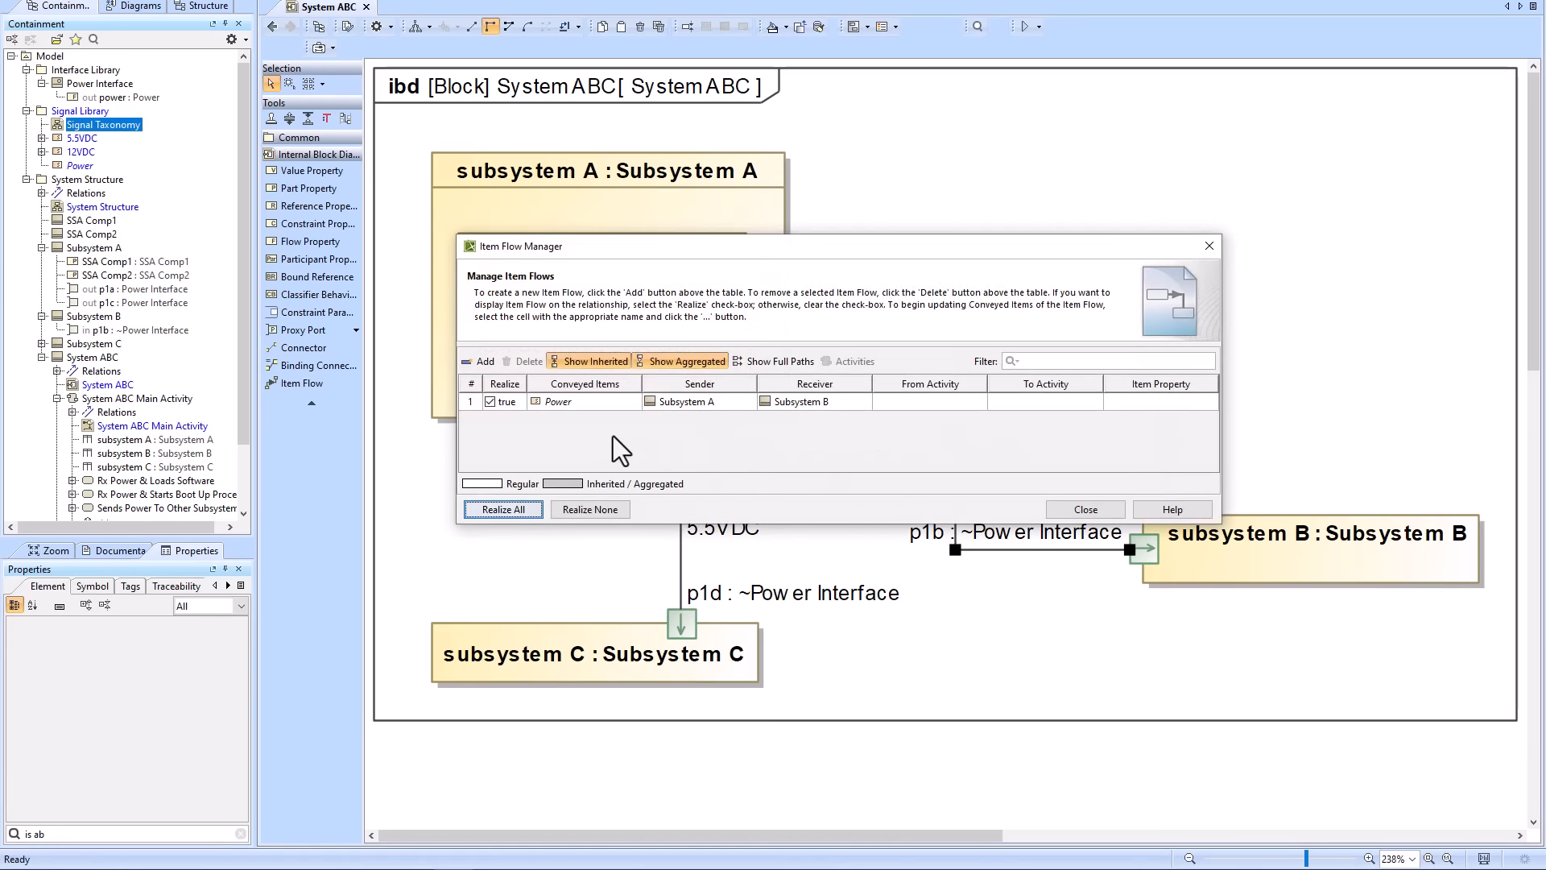
{"action": "left_click", "coordinate": [581, 402]}
{"action": "left_click", "coordinate": [634, 401]}
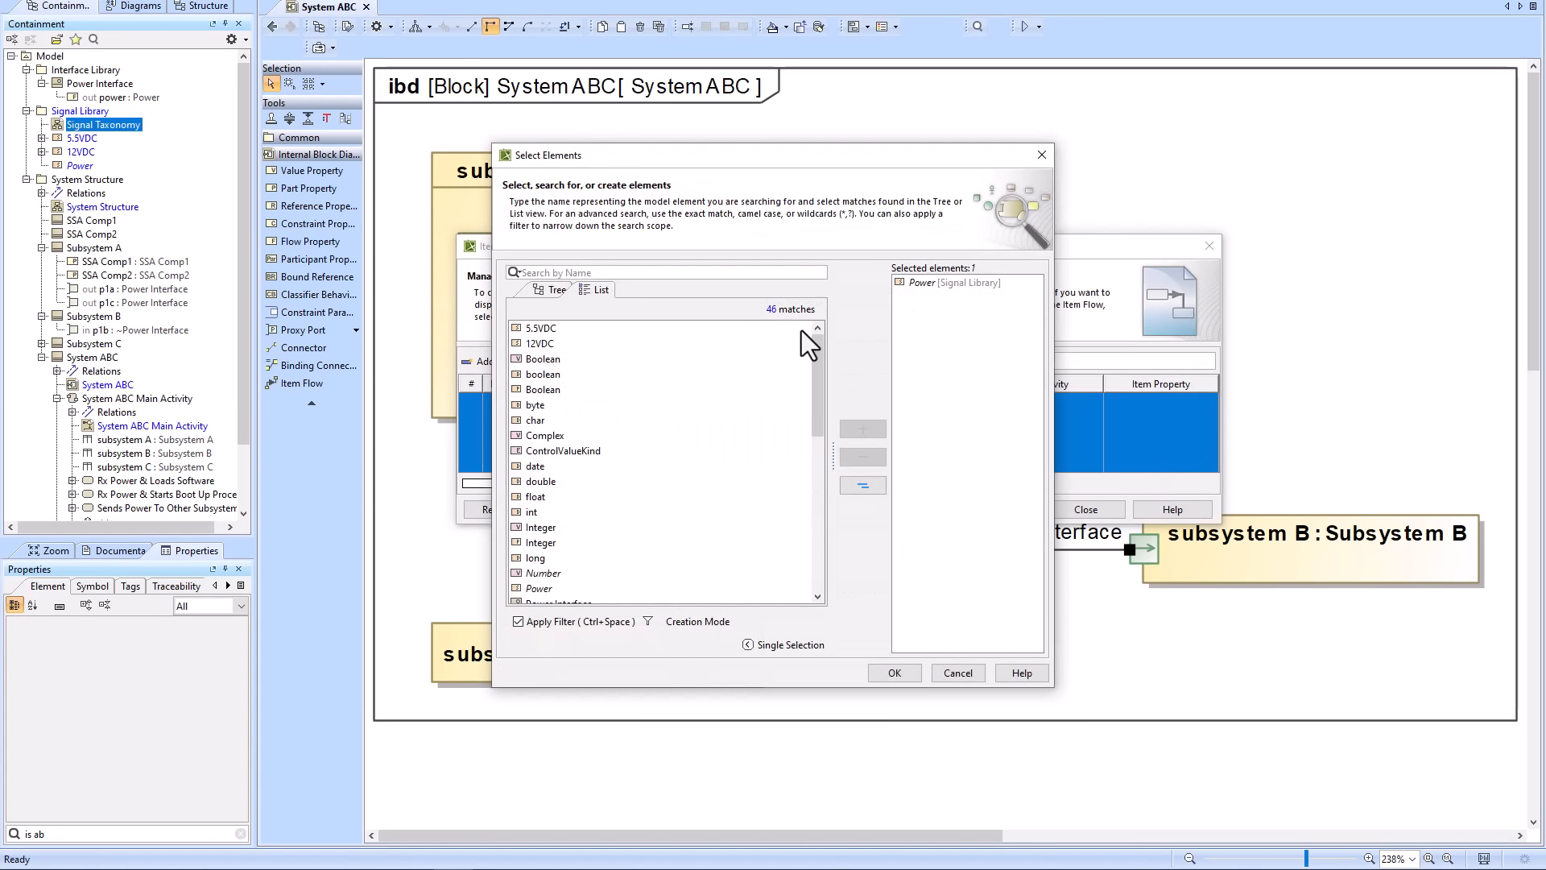
{"action": "left_click", "coordinate": [537, 343]}
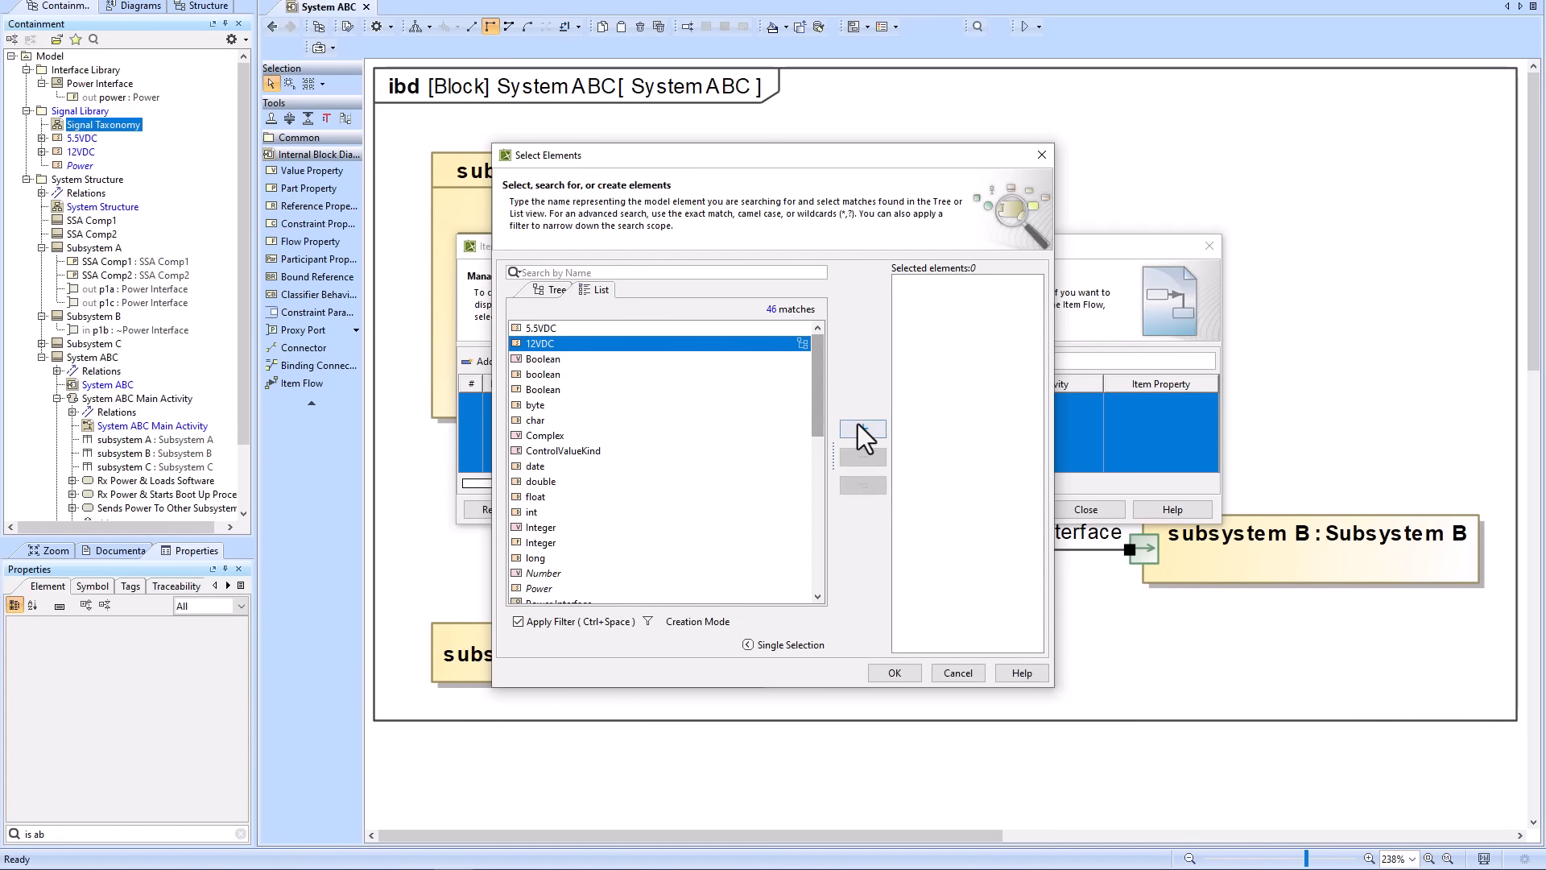
{"action": "left_click", "coordinate": [897, 665]}
{"action": "left_click", "coordinate": [1081, 507]}
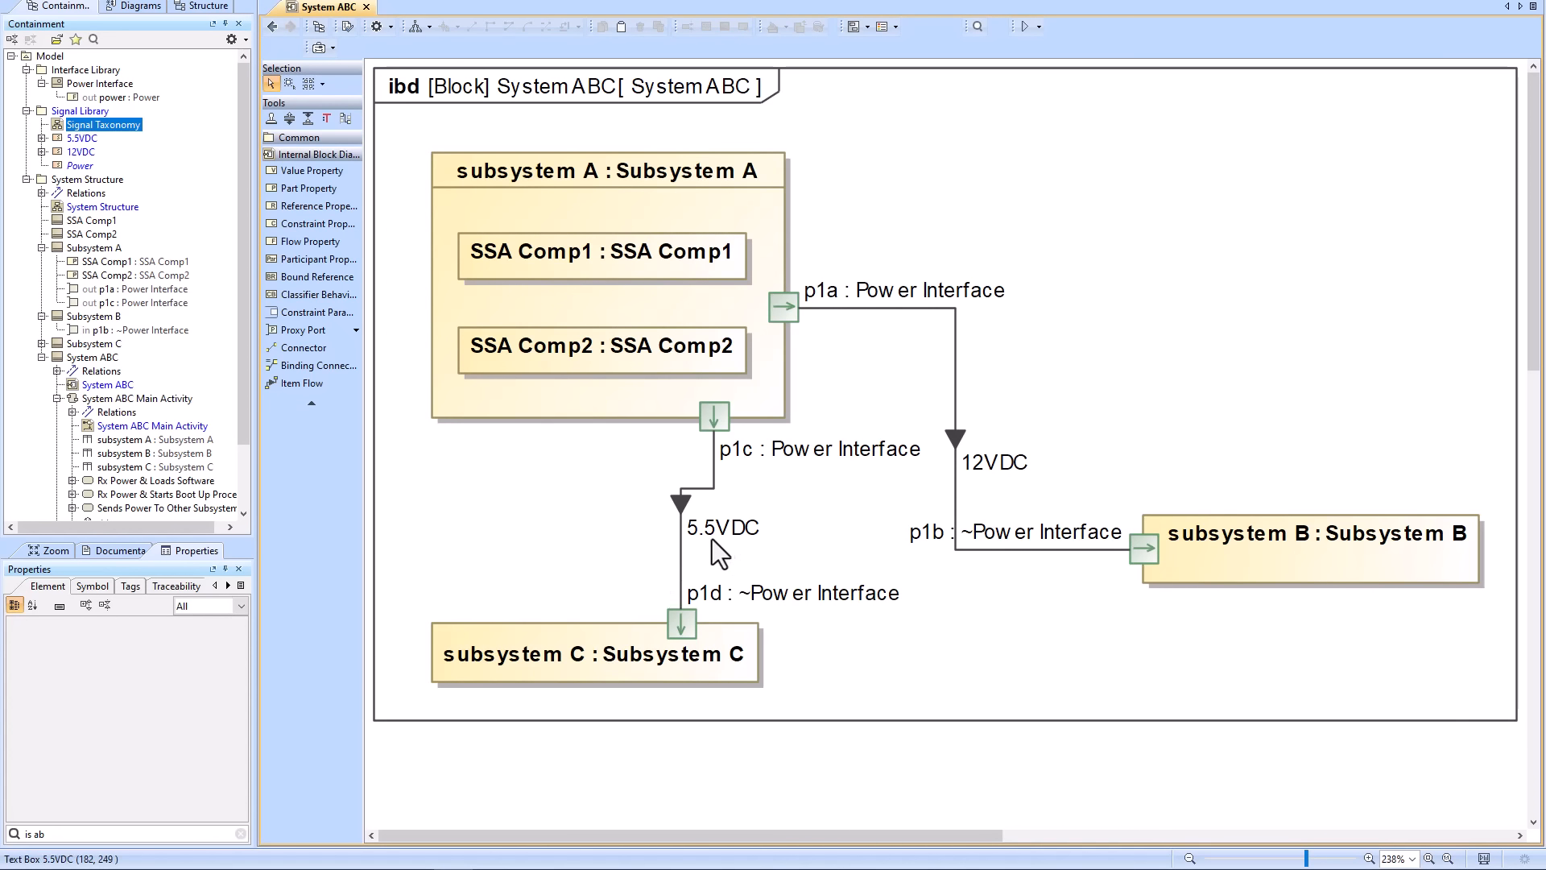
{"action": "left_click", "coordinate": [681, 554]}
{"action": "left_click", "coordinate": [956, 500]}
{"action": "left_click", "coordinate": [957, 606]}
- Place the Signal Taxonomy diagram on the System ABC internal block diagram above subsystem B, and open it
{"action": "left_click_drag", "start_coordinate": [71, 121], "coordinate": [1078, 174]}
{"action": "double_click", "coordinate": [1249, 183]}
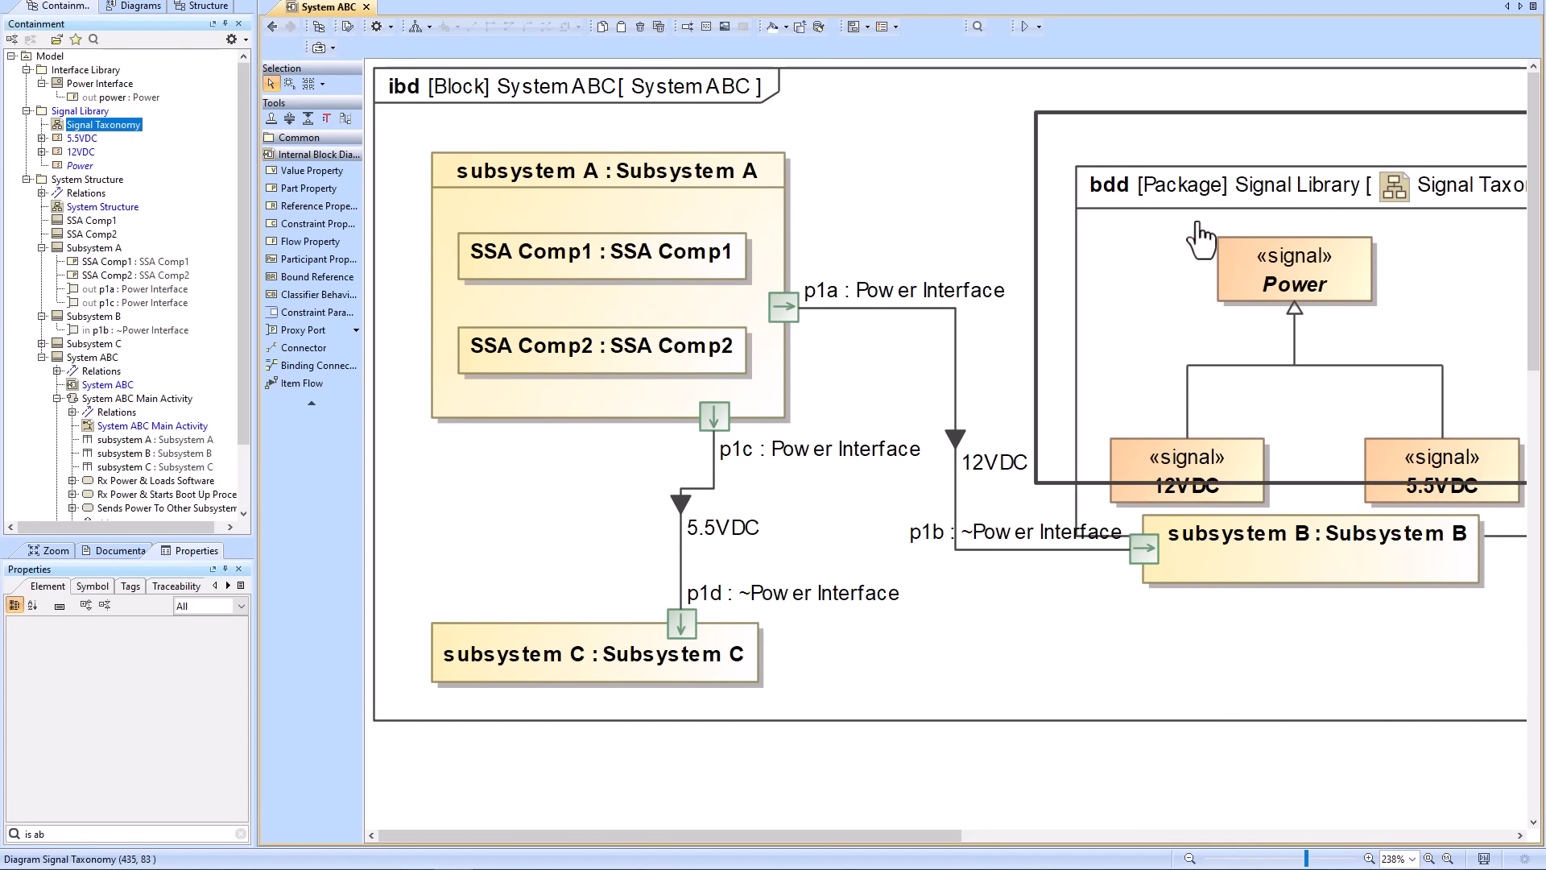
- Delete the generalization from 12VDC to Power and return to the System ABC internal block diagram
{"action": "left_click", "coordinate": [448, 139]}
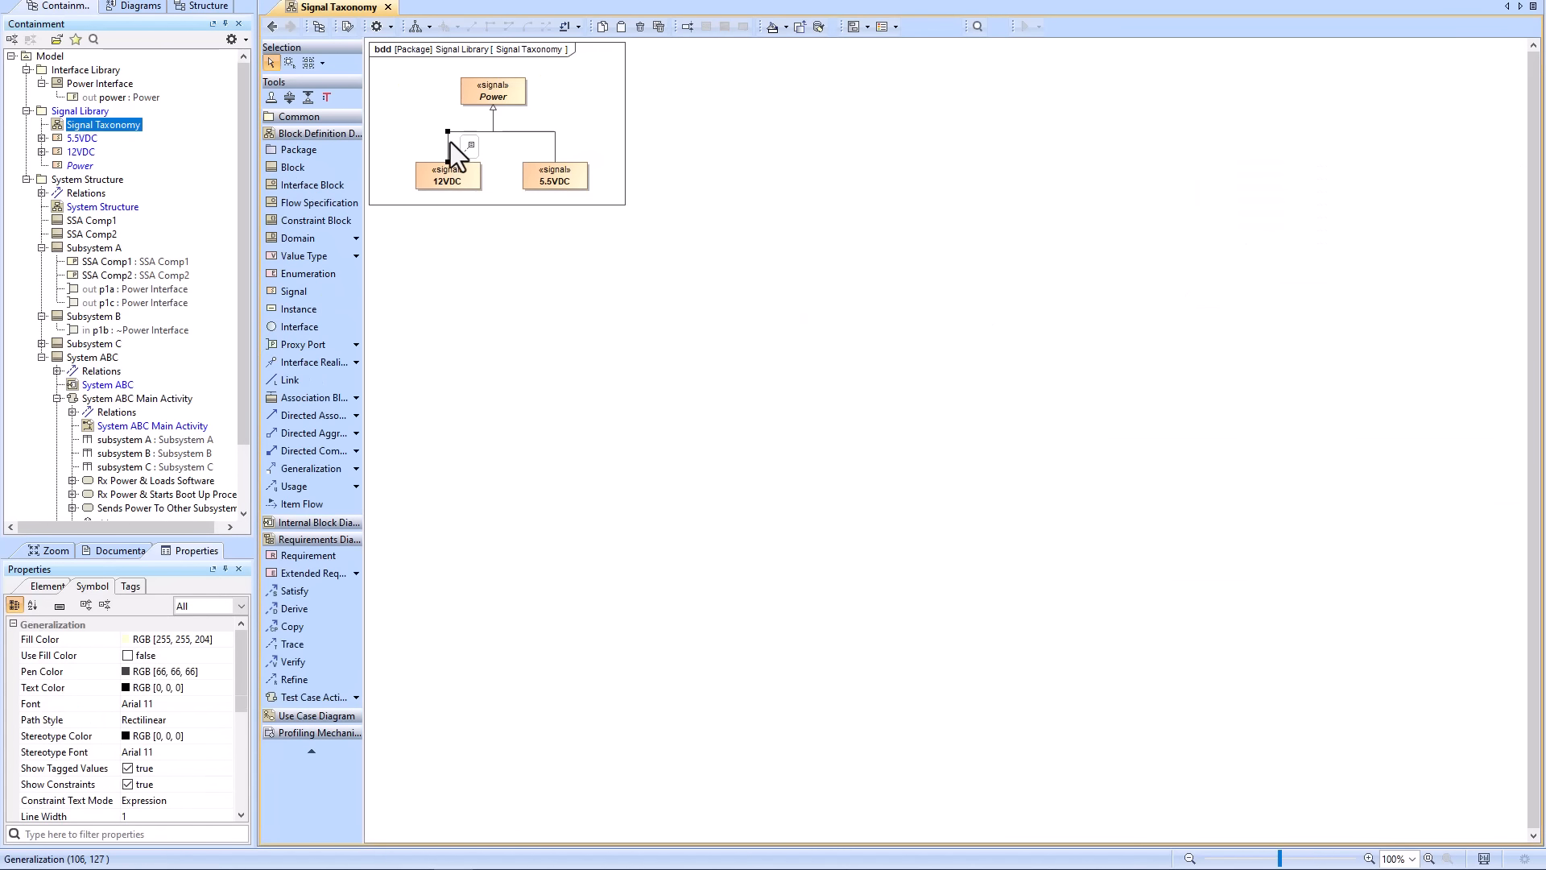
{"action": "key", "text": "Delete"}
{"action": "left_click", "coordinate": [858, 461]}
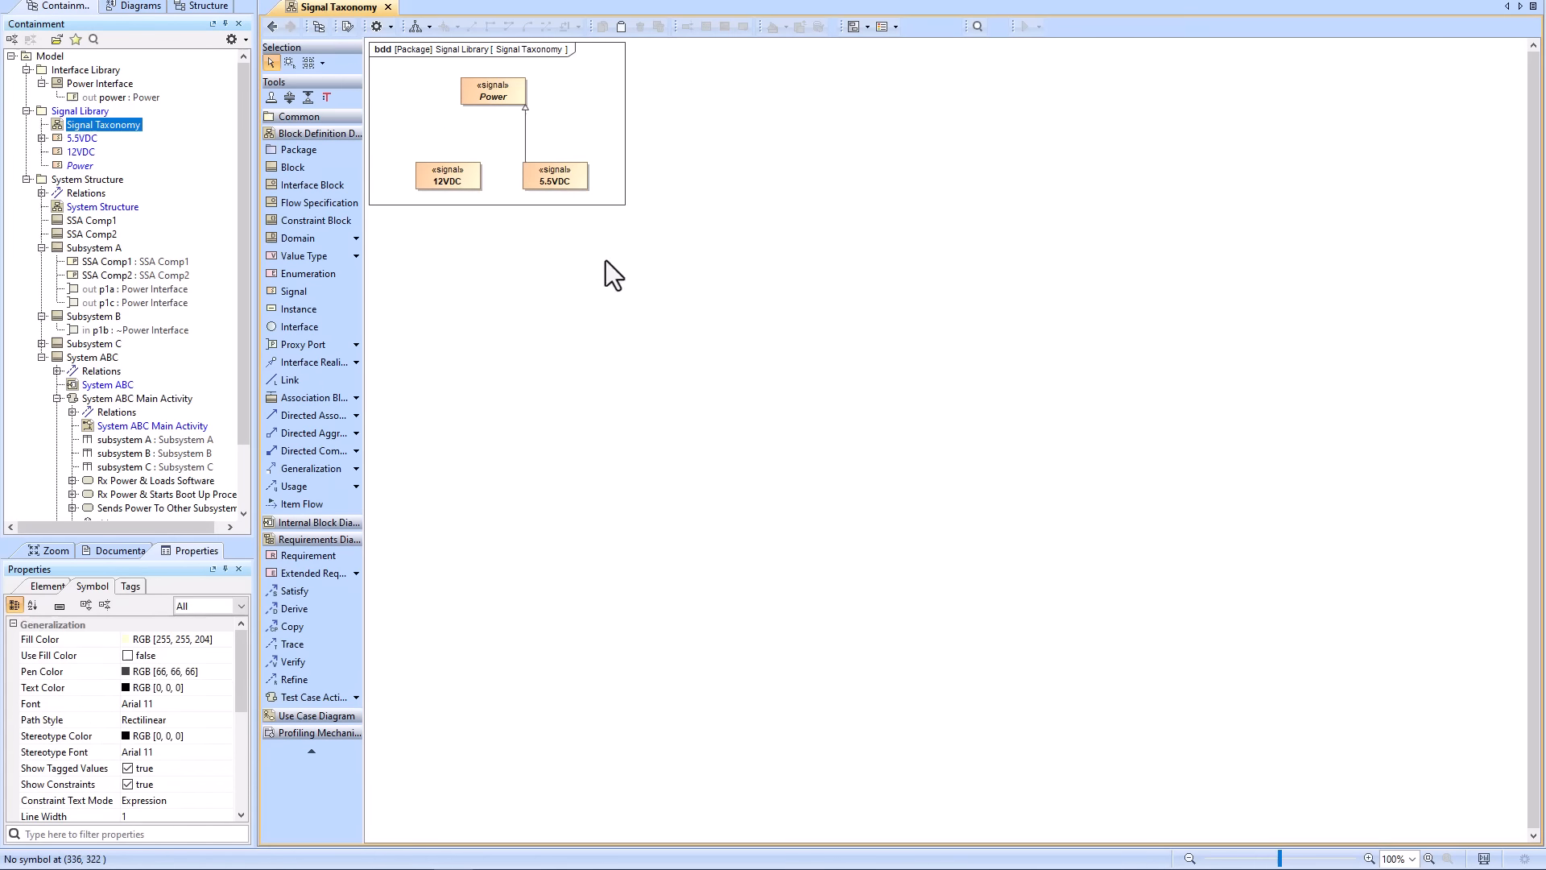
{"action": "left_click", "coordinate": [272, 25]}
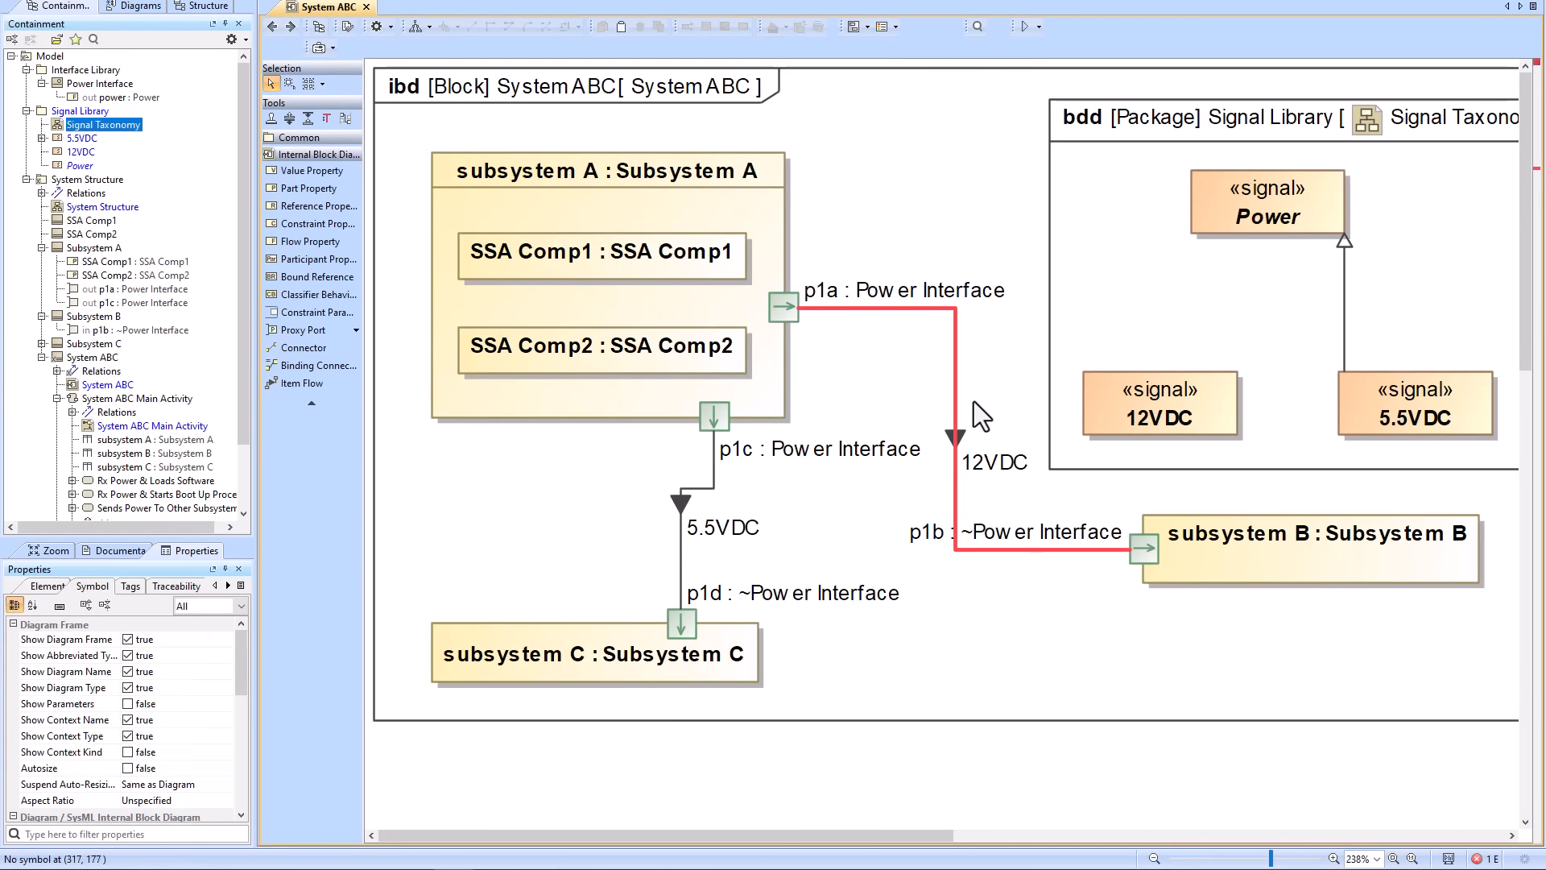
- Try to display all paths of the 12VDC signal on the Signal Taxonomy diagram and return to the System ABC internal block diagram
{"action": "double_click", "coordinate": [1152, 349]}
{"action": "right_click", "coordinate": [439, 168]}
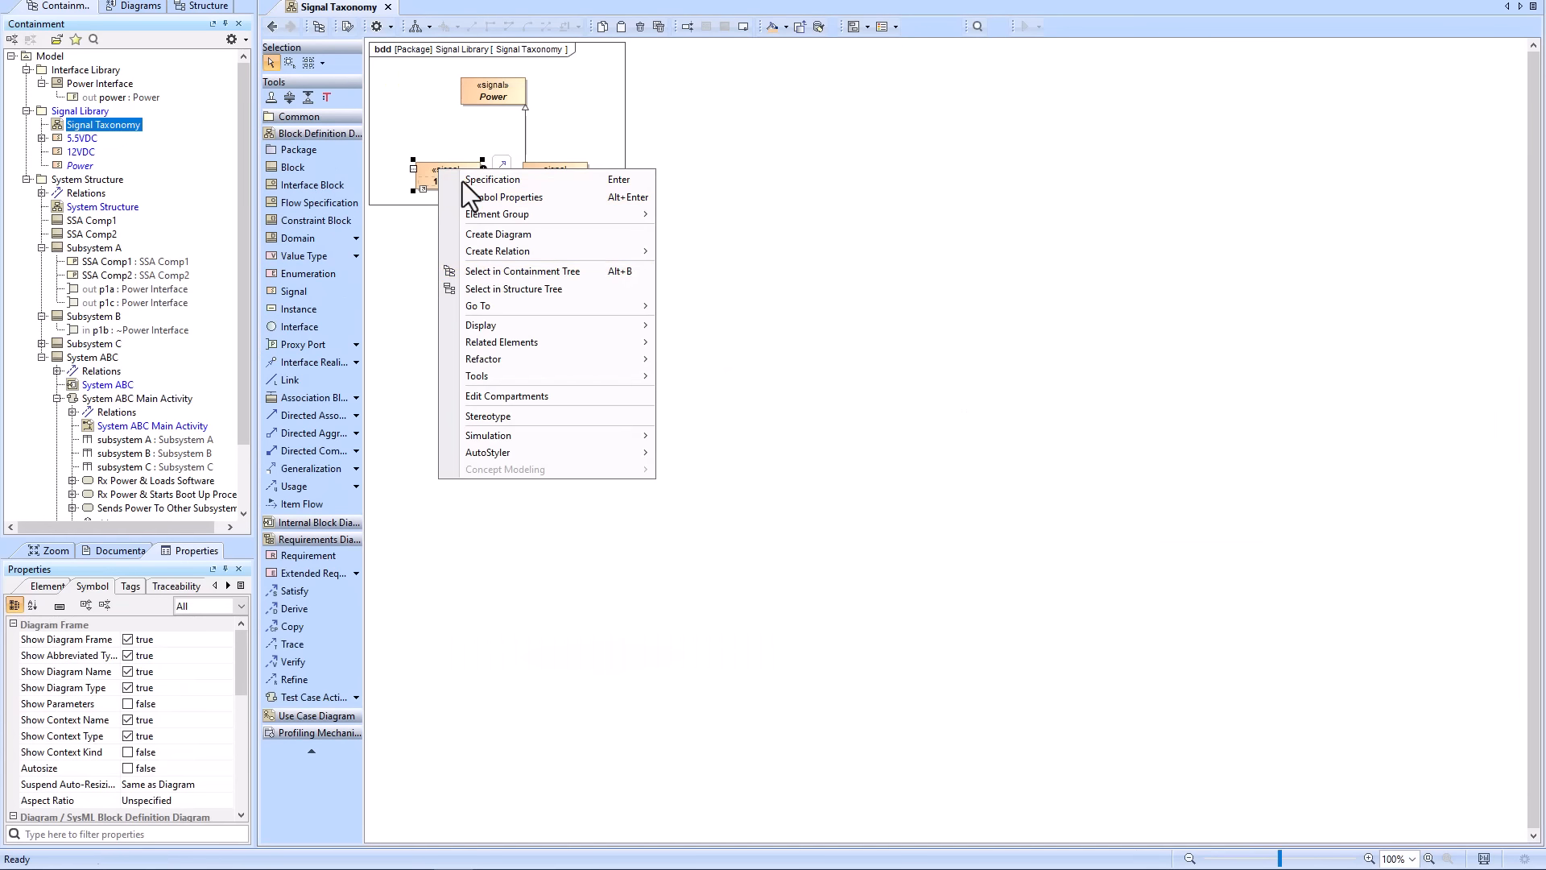
{"action": "mouse_move", "coordinate": [492, 327]}
{"action": "left_click", "coordinate": [740, 330]}
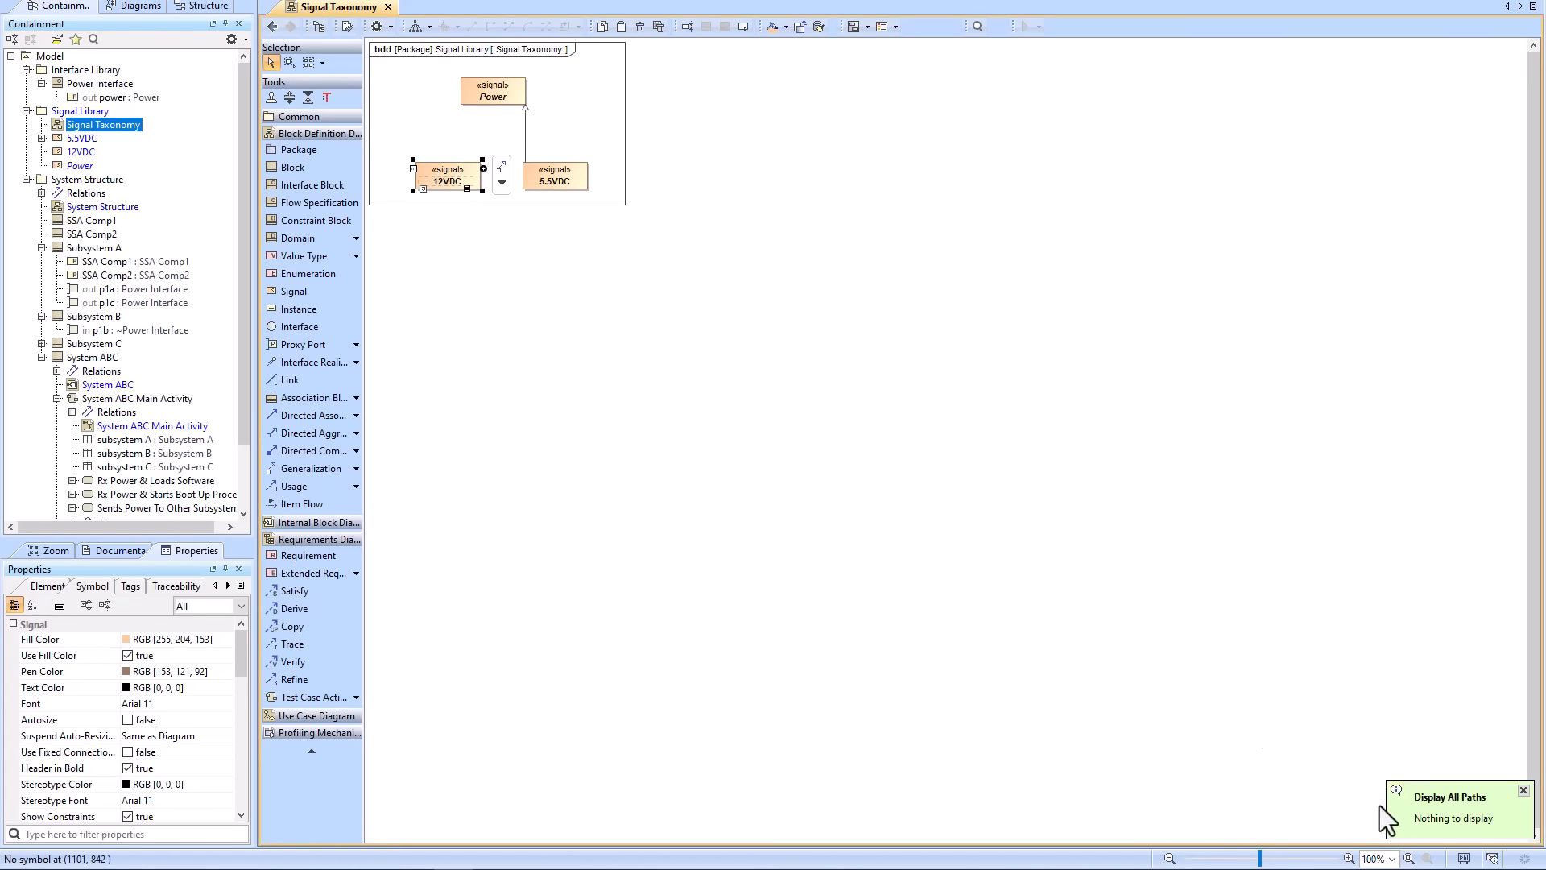
{"action": "left_click", "coordinate": [274, 27]}
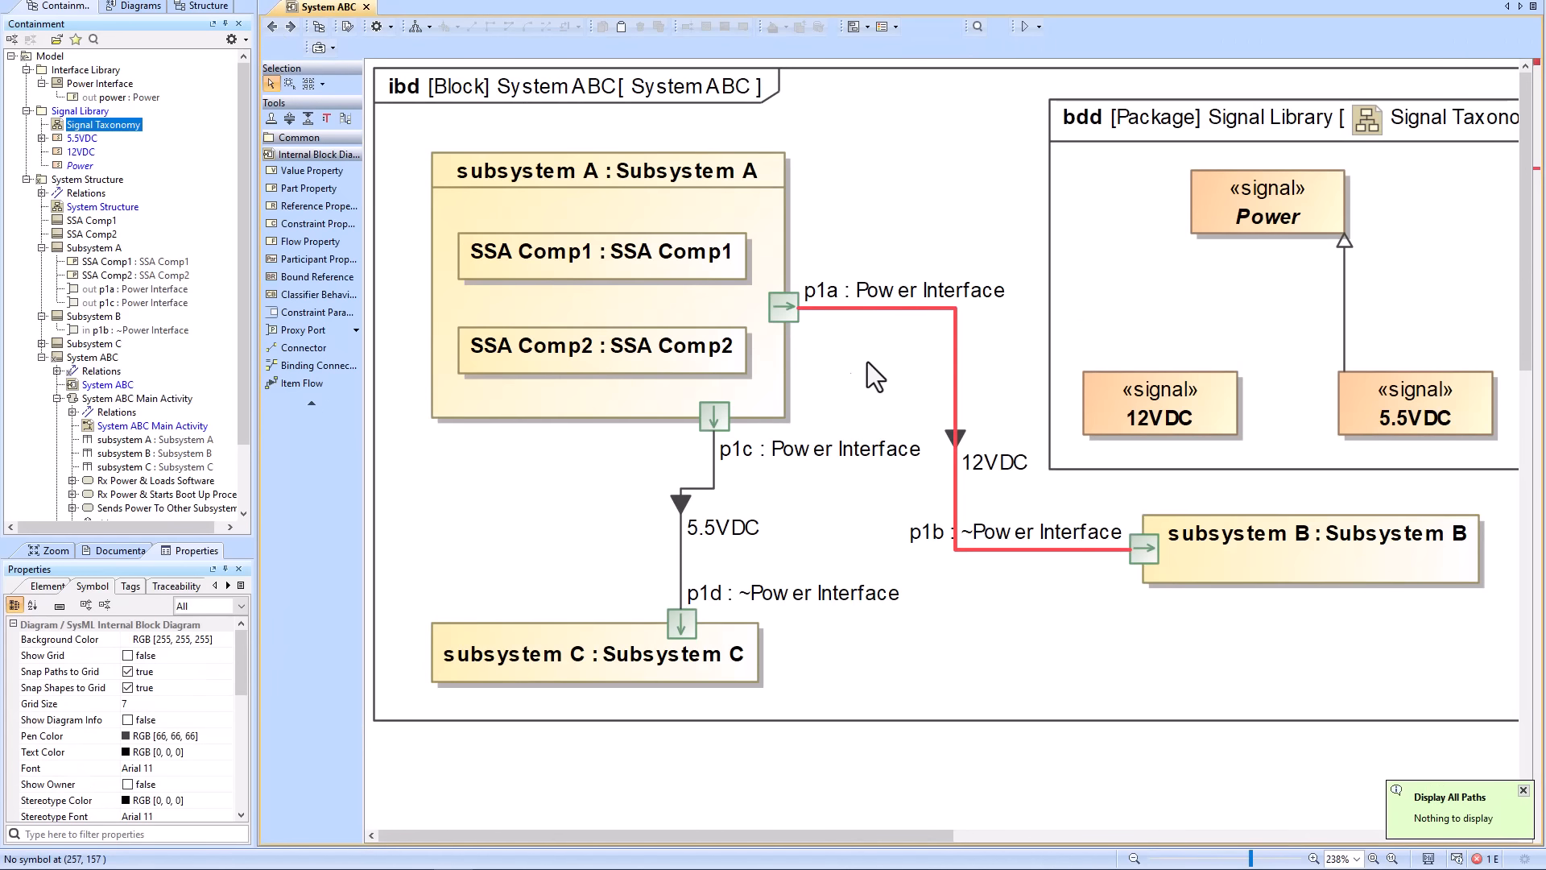
- Resolve the incompatible flow between subsystems A and B by making 12VDC a subtype of Power
{"action": "left_click", "coordinate": [953, 351]}
{"action": "left_click", "coordinate": [1167, 384]}
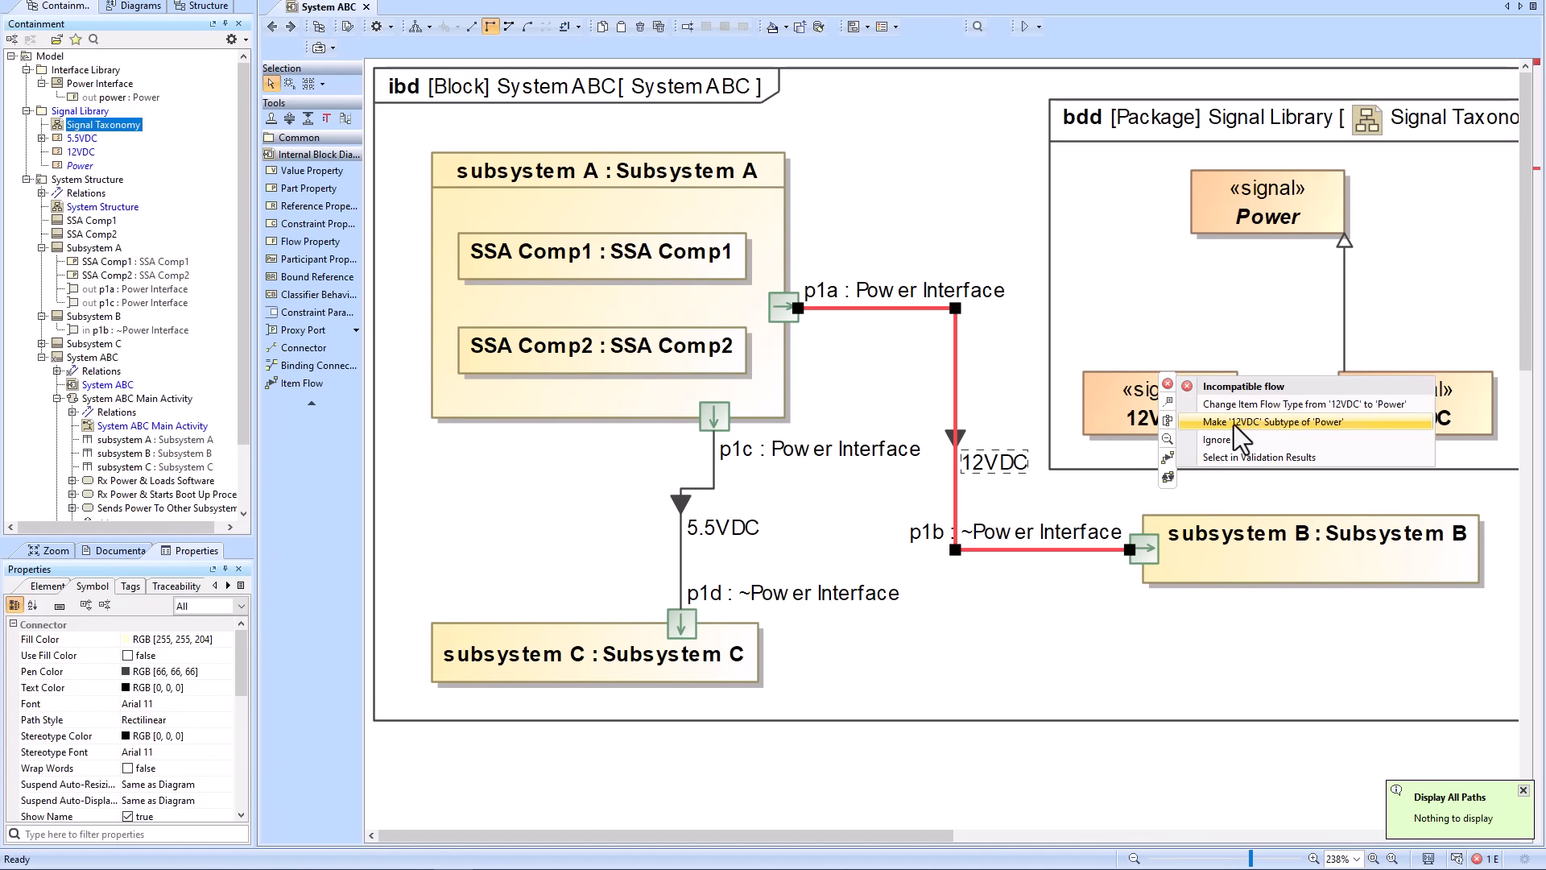
{"action": "left_click", "coordinate": [1235, 422]}
{"action": "left_click", "coordinate": [1024, 408]}
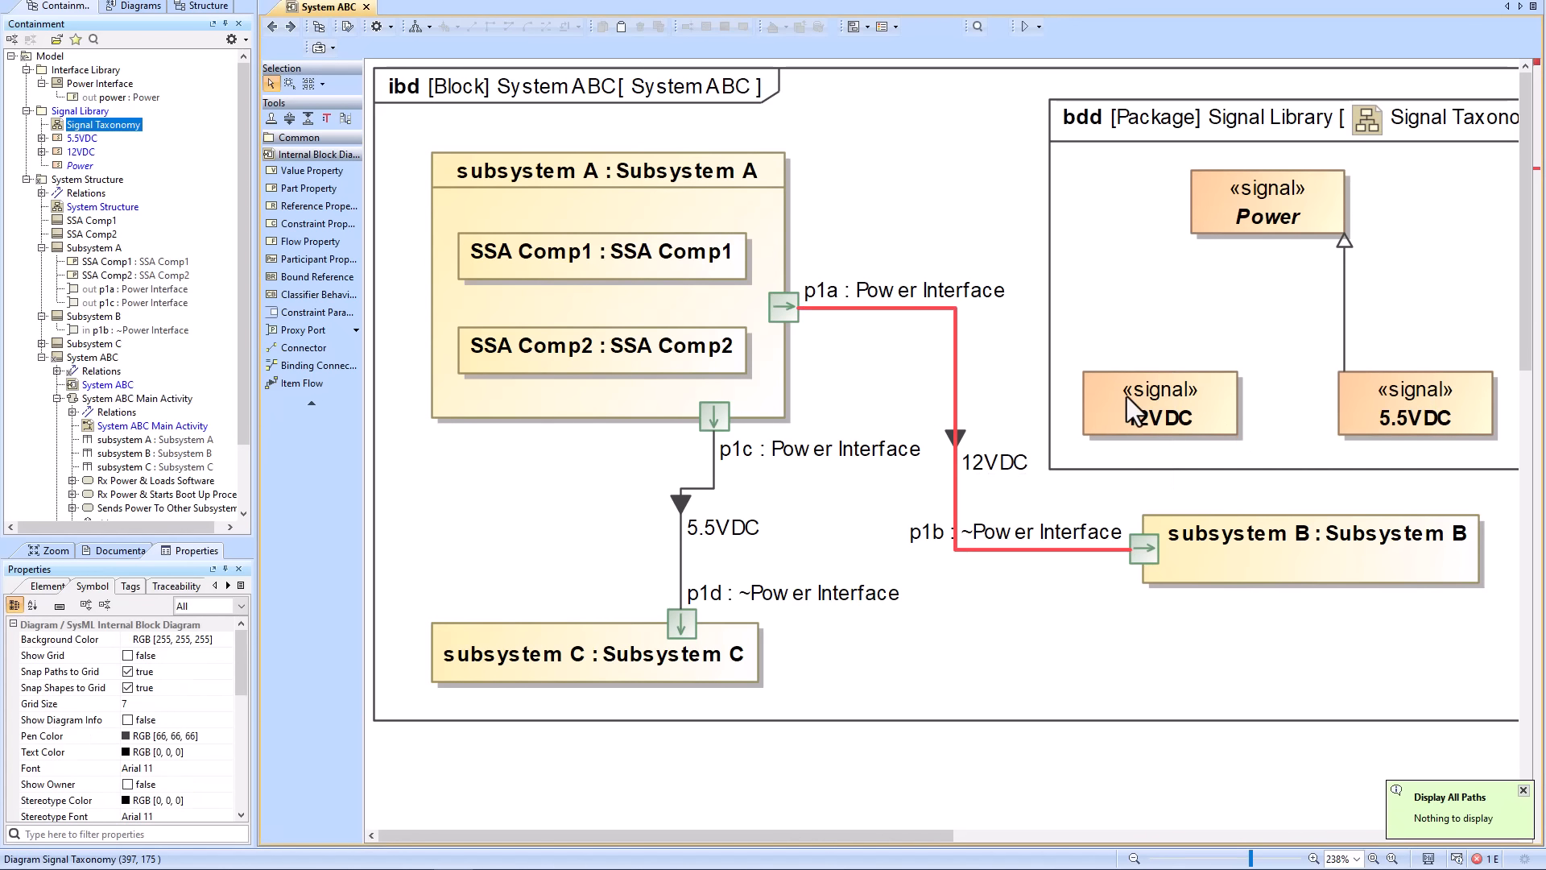
- Open the Signal Taxonomy diagram and display all paths of the 12VDC signal
{"action": "double_click", "coordinate": [1111, 372]}
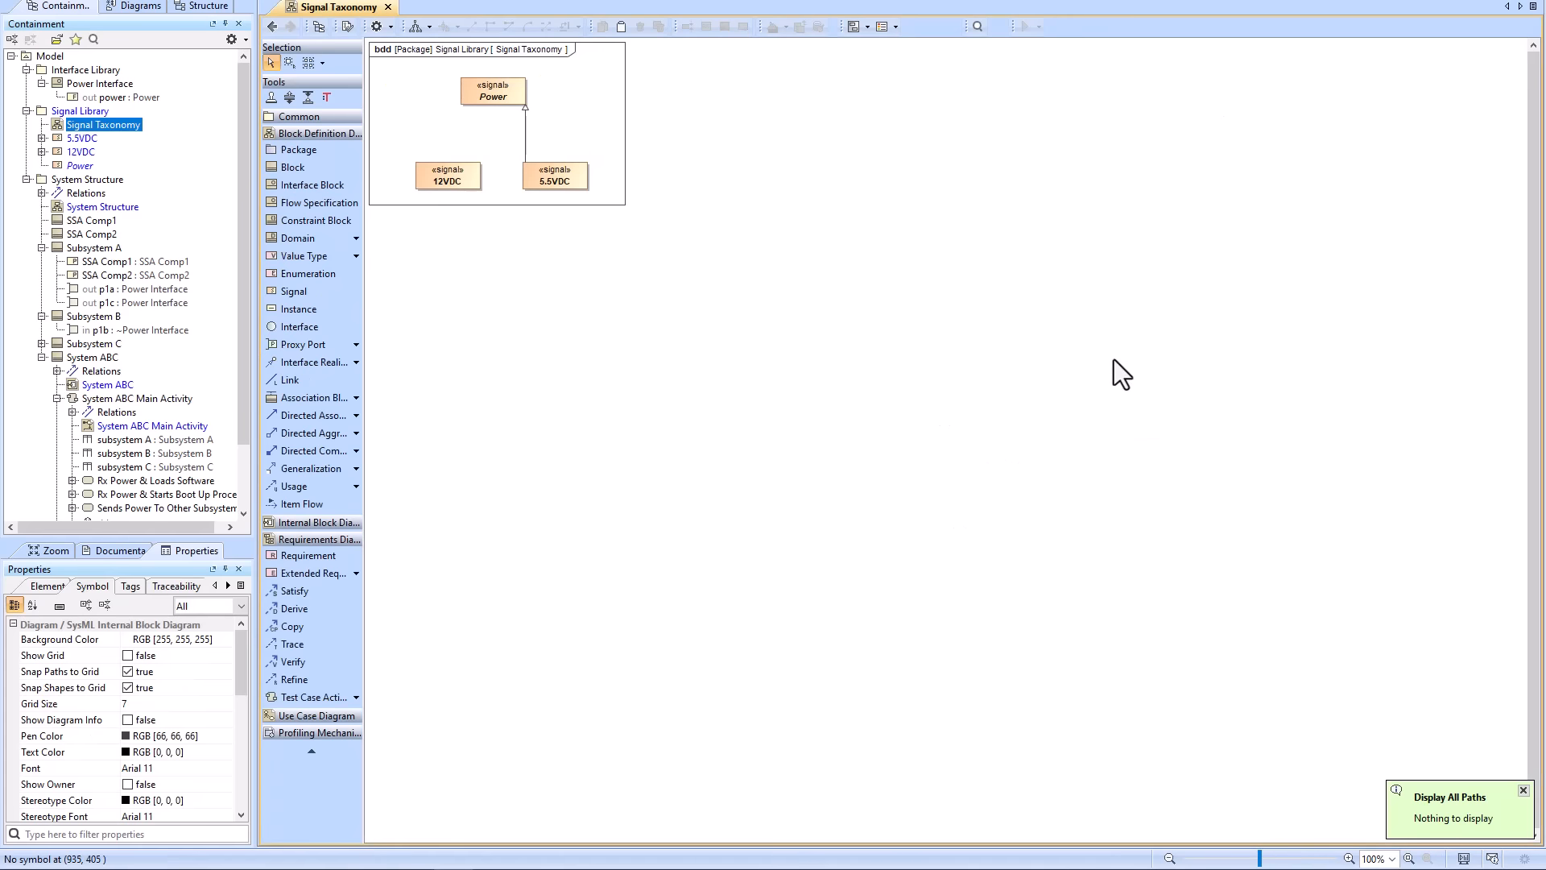
{"action": "right_click", "coordinate": [442, 187]}
{"action": "mouse_move", "coordinate": [564, 338]}
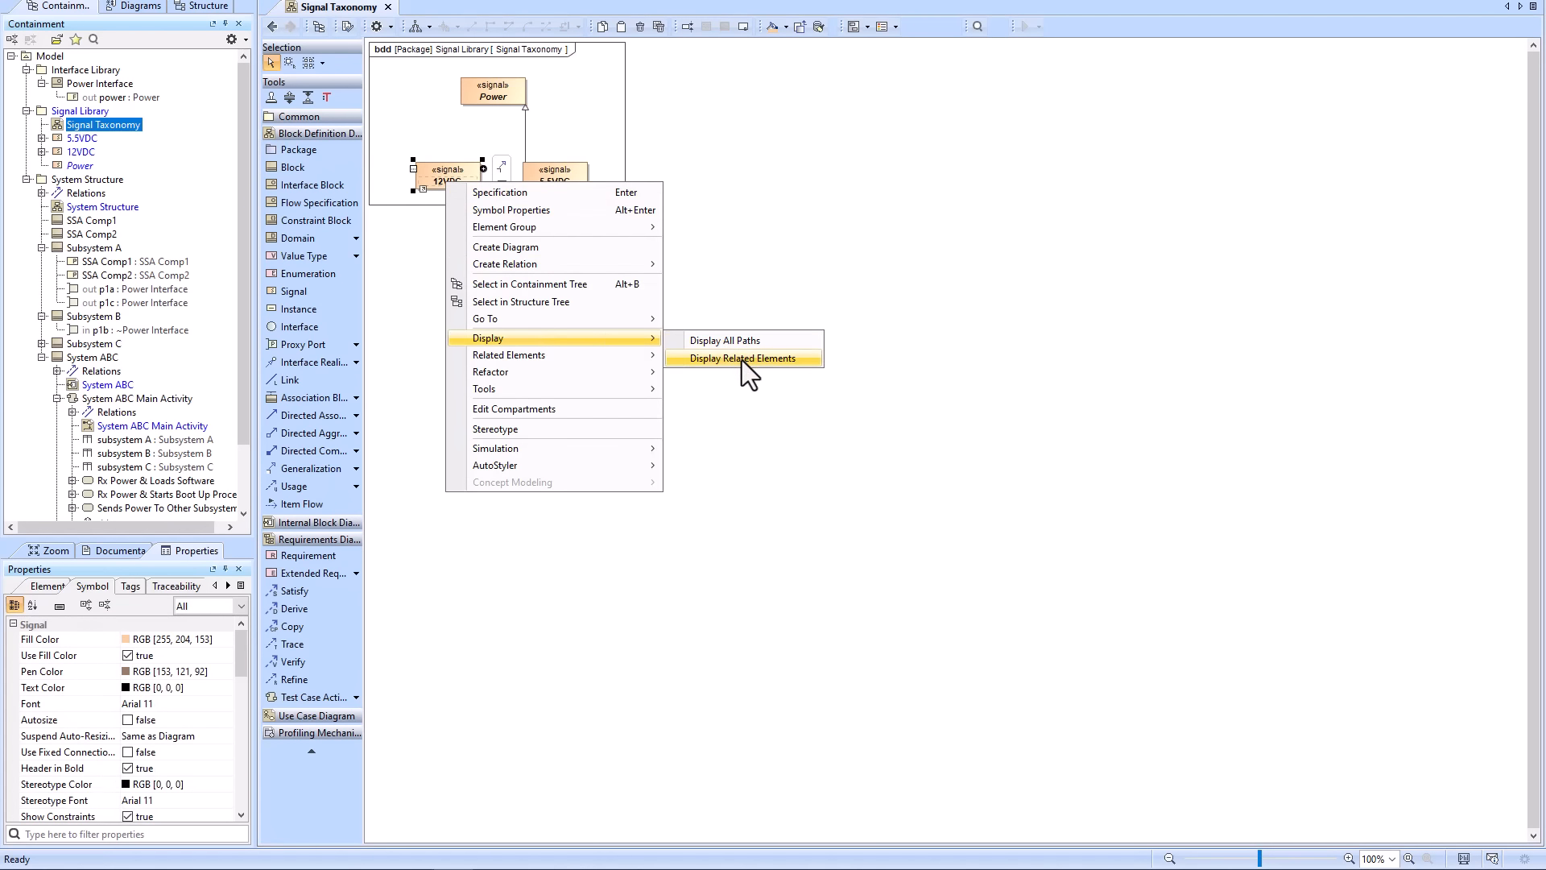
{"action": "left_click", "coordinate": [748, 341]}
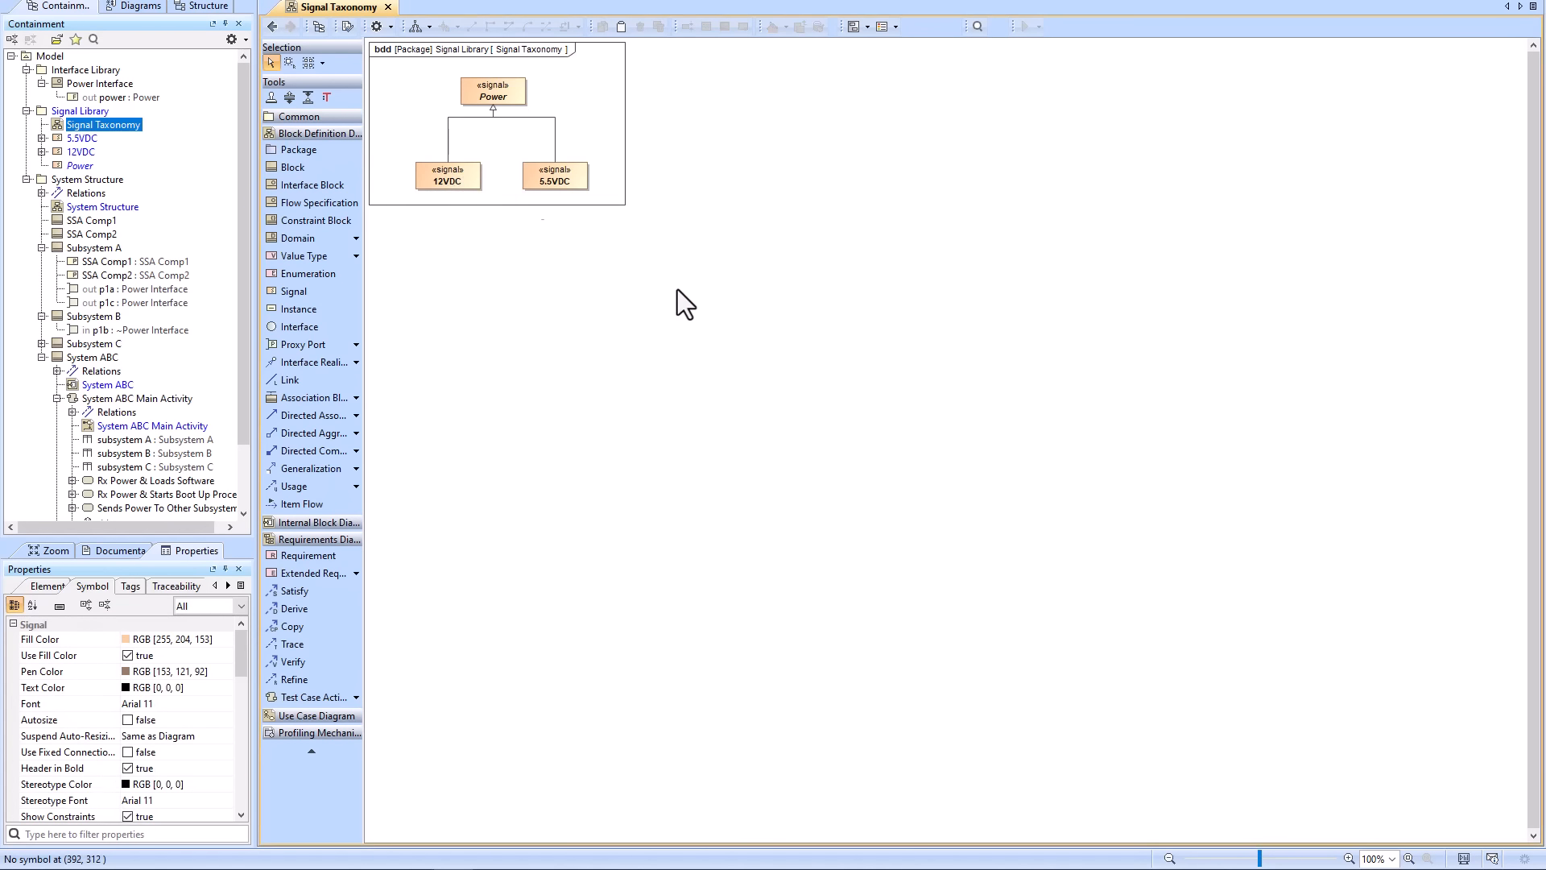
- Examine All Specific Classifiers in the Power signal's specification and Base Classifier in the 12VDC signal's specification
{"action": "double_click", "coordinate": [493, 90]}
{"action": "left_click_drag", "start_coordinate": [1084, 358], "coordinate": [1084, 514]}
{"action": "left_click", "coordinate": [749, 409]}
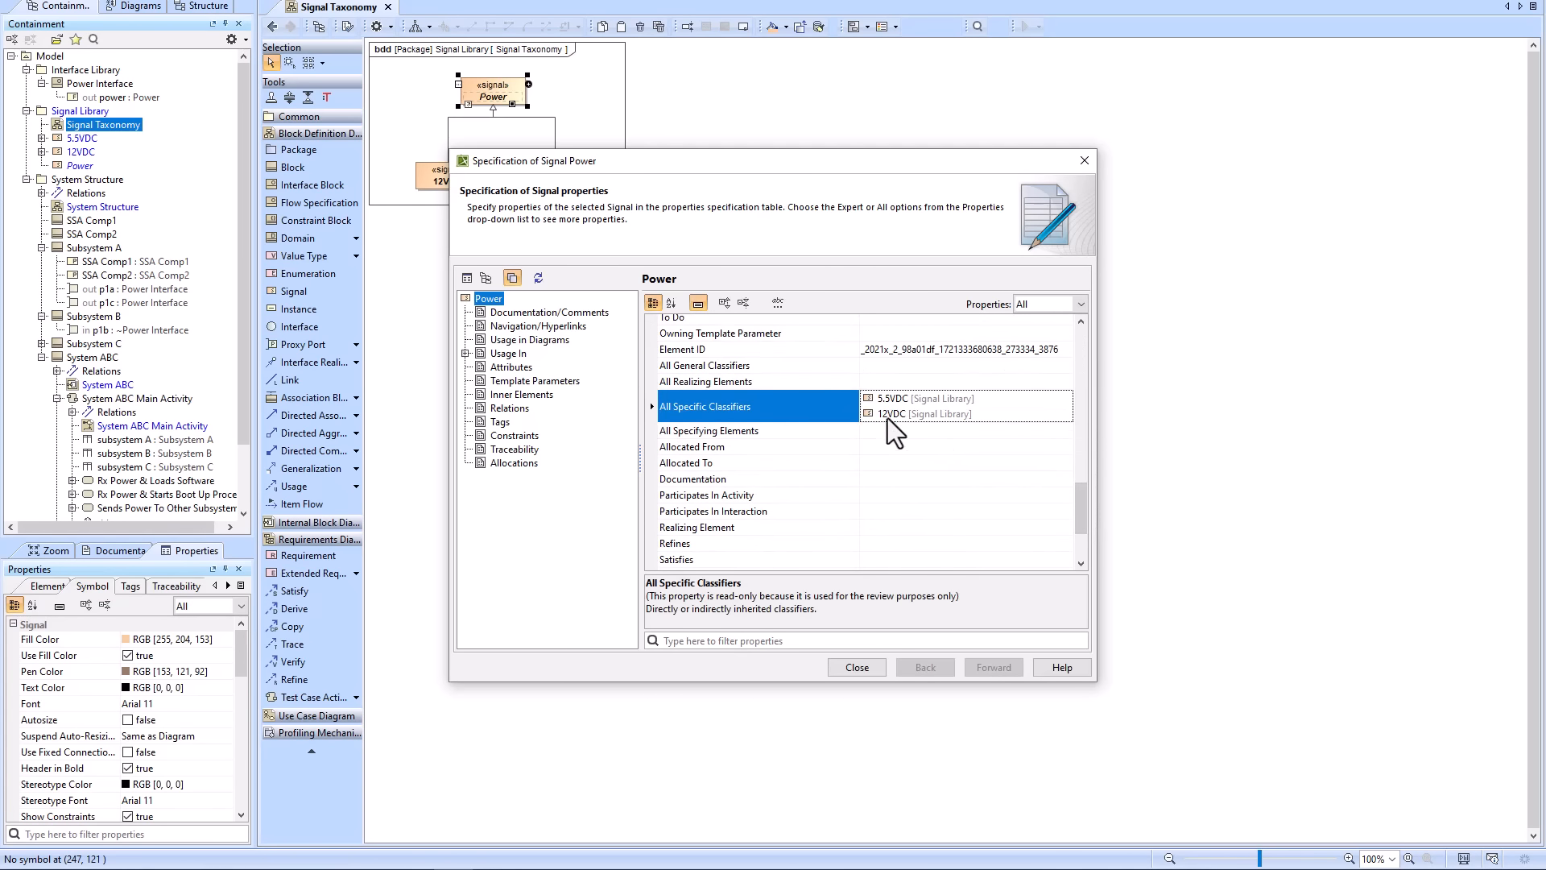
{"action": "left_click", "coordinate": [860, 667]}
{"action": "double_click", "coordinate": [448, 180]}
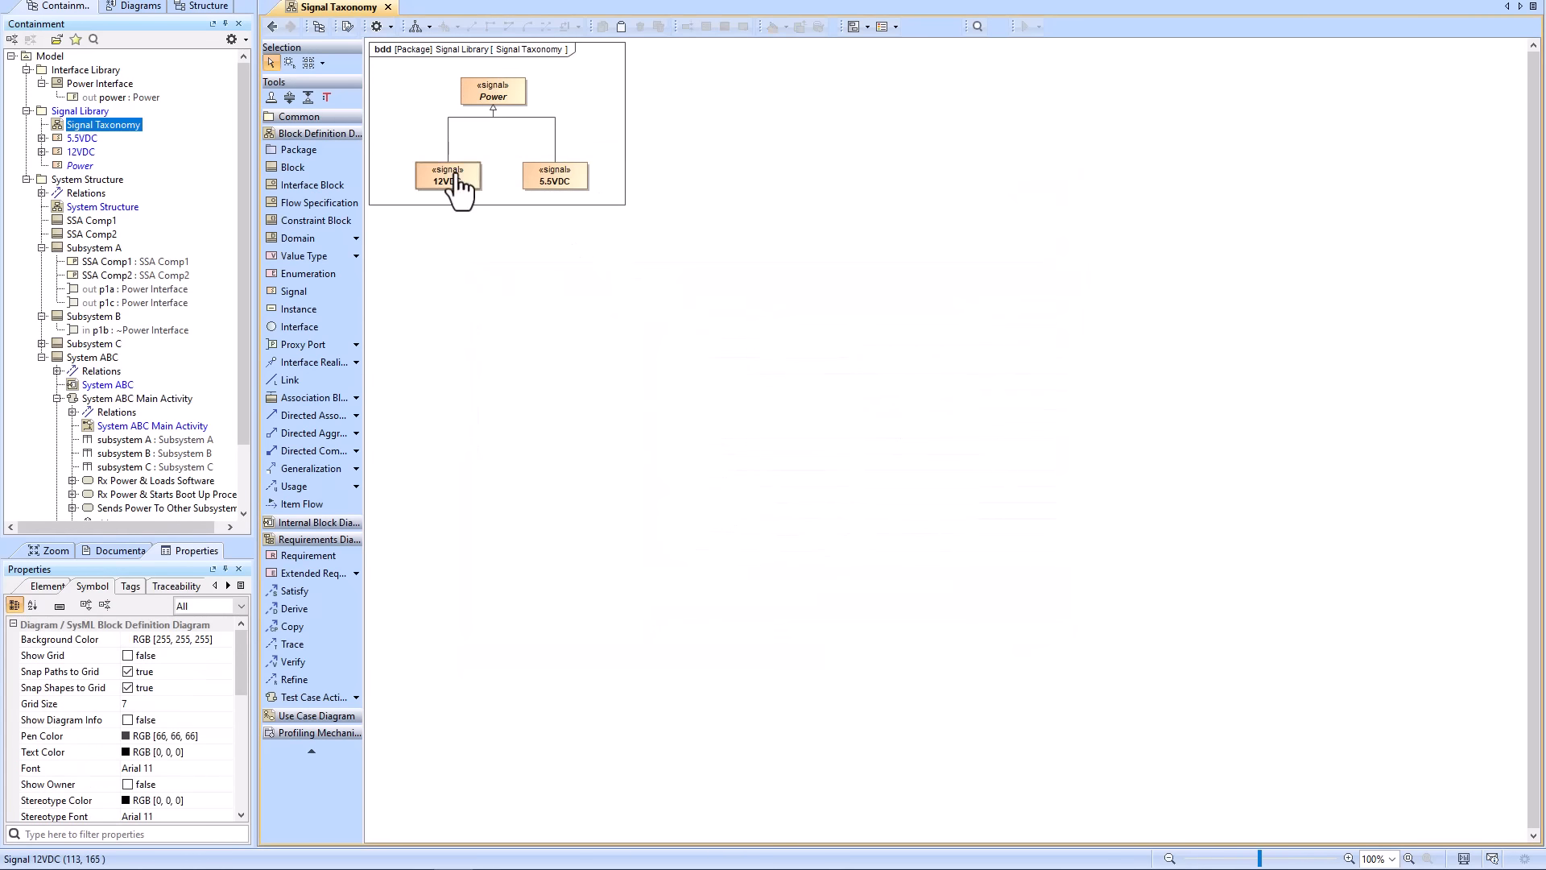
{"action": "left_click", "coordinate": [720, 403]}
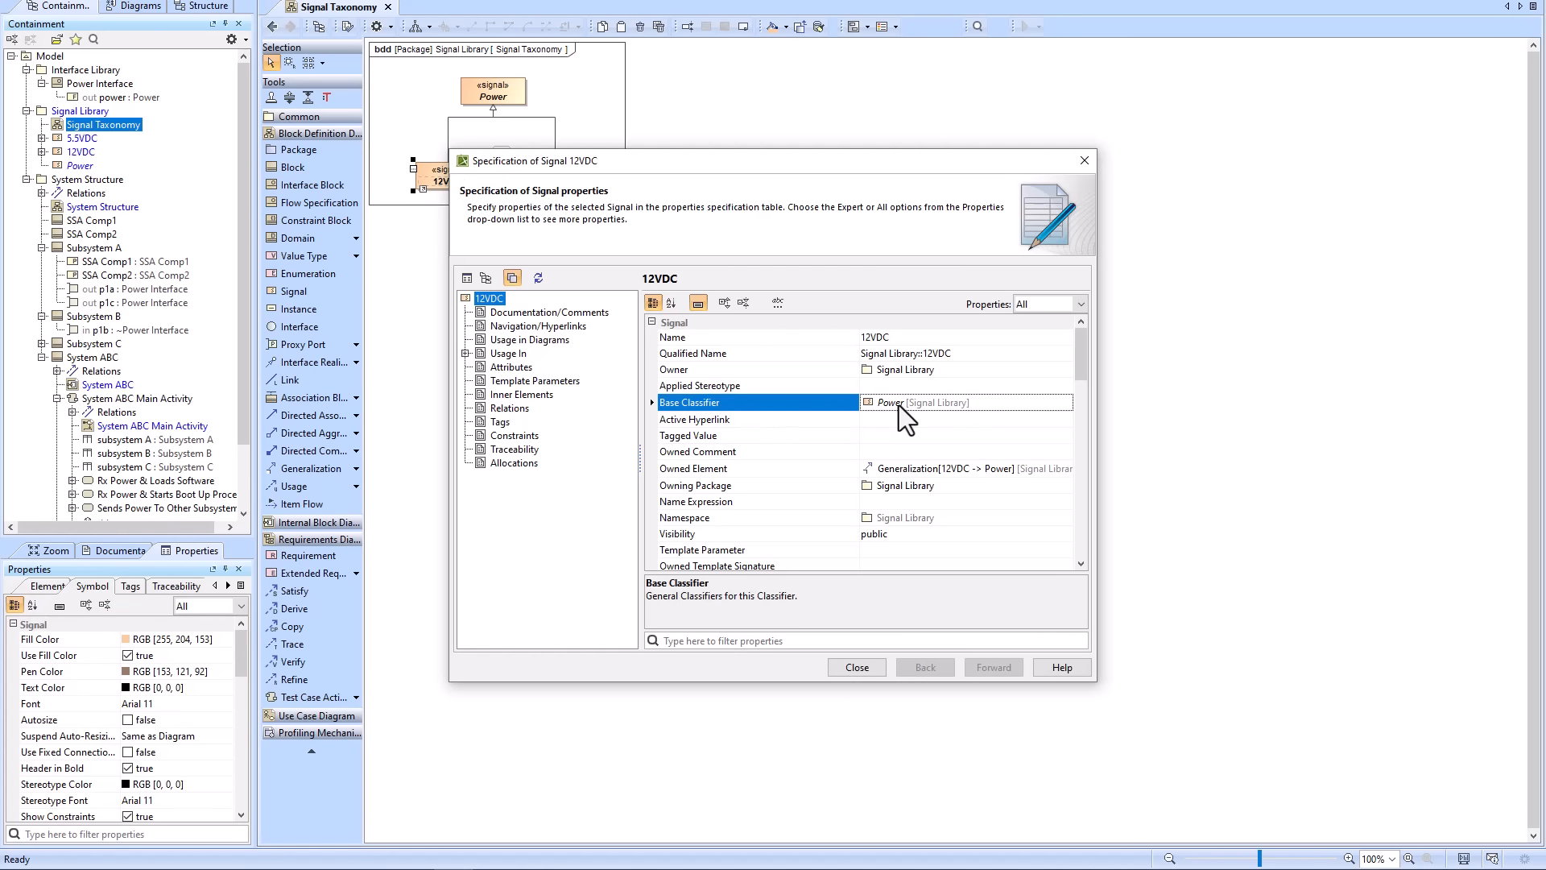
{"action": "left_click", "coordinate": [856, 668]}
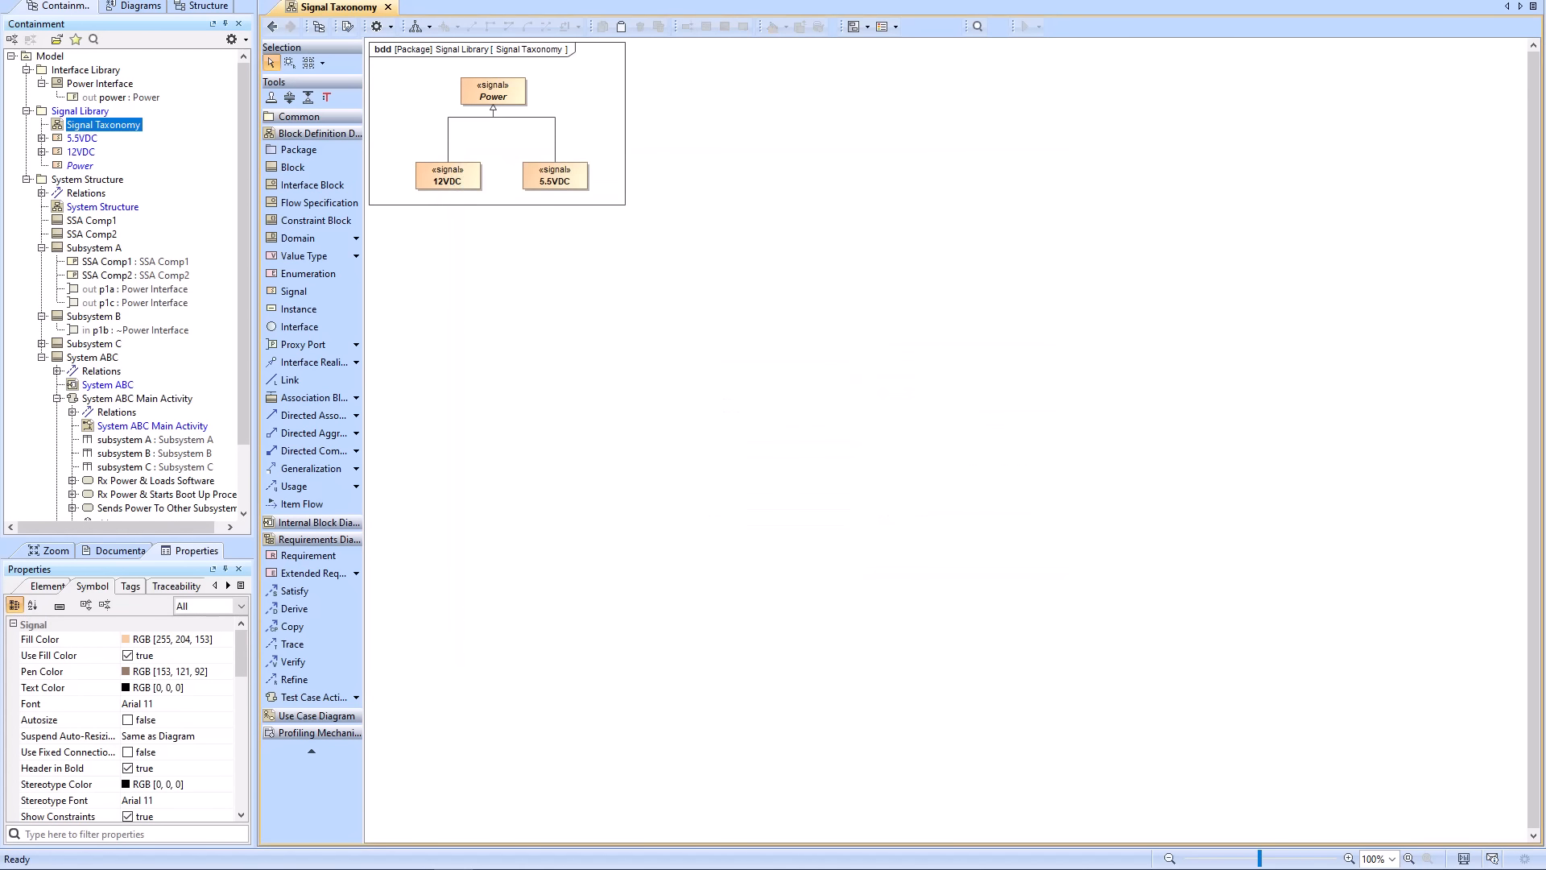
- Return to the System Structure diagram, remove the extra symbol beside the block hierarchy, and open the System ABC Main Activity diagram
{"action": "left_click", "coordinate": [272, 25]}
{"action": "left_click", "coordinate": [272, 26]}
{"action": "left_click", "coordinate": [942, 156]}
{"action": "key", "text": "Delete"}
{"action": "double_click", "coordinate": [1121, 452]}
- Realize the 12VDC item flow on the object flow from Sends Power To Other Subsystems to Rx Power & Loads Software
{"action": "left_click", "coordinate": [594, 256]}
{"action": "left_click", "coordinate": [635, 249]}
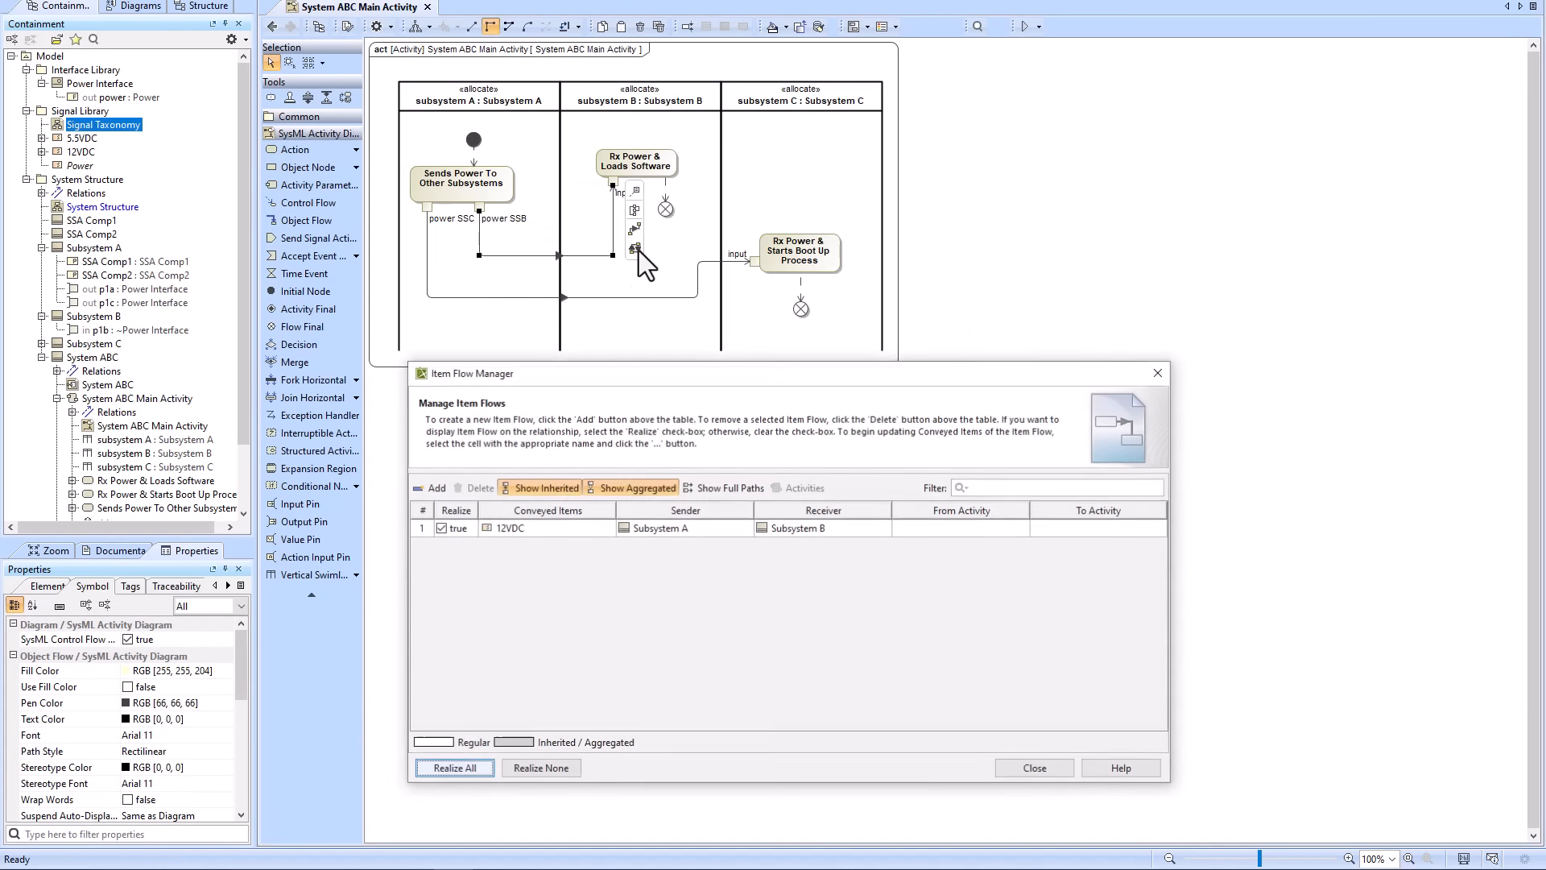
{"action": "left_click", "coordinate": [439, 528]}
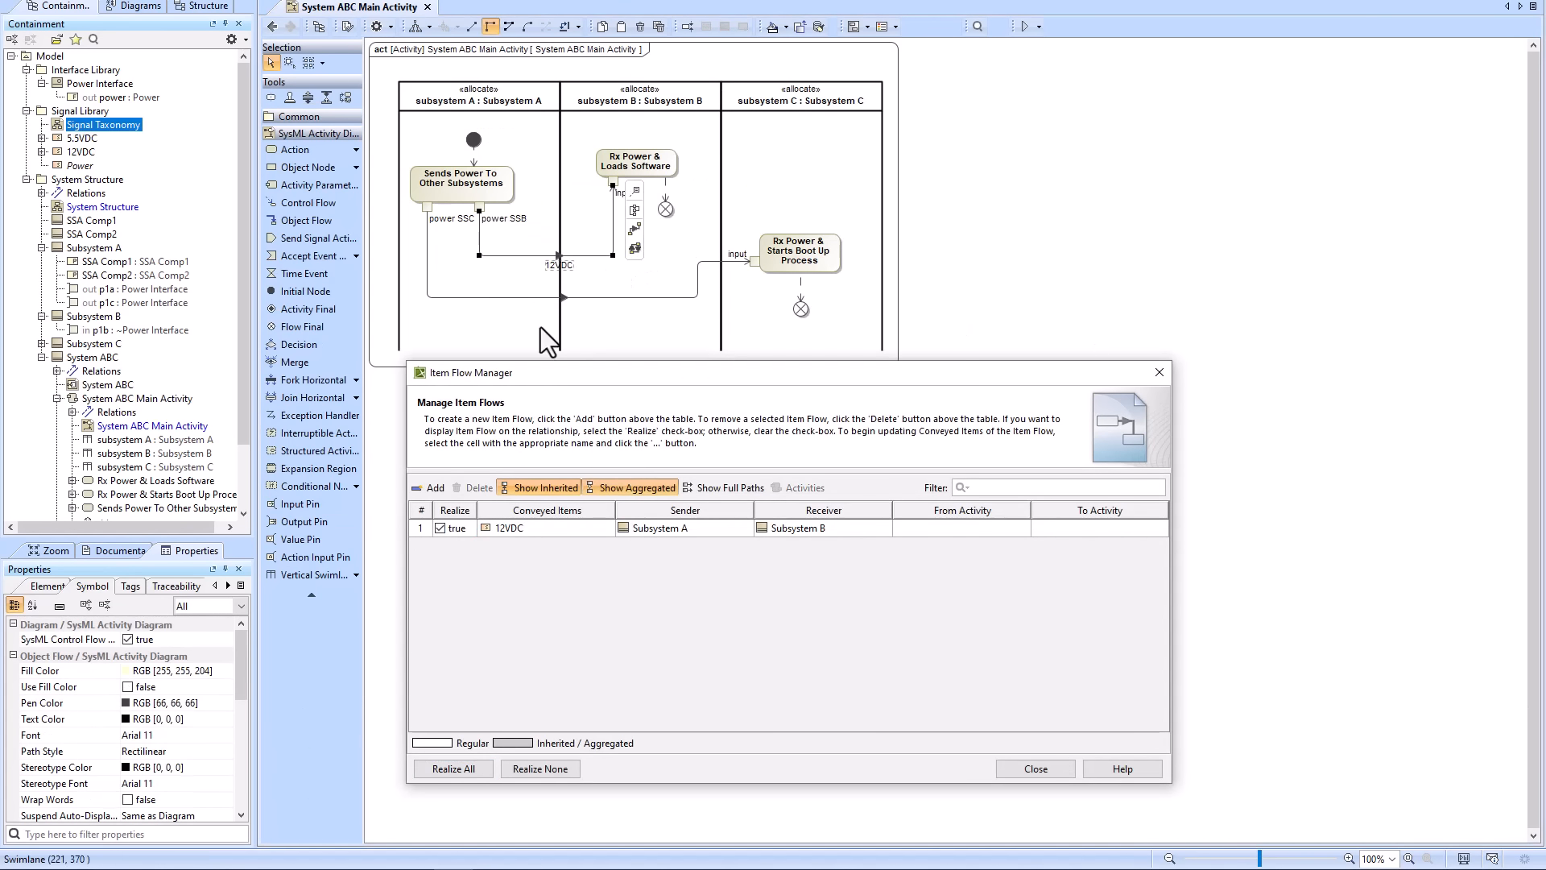
{"action": "left_click", "coordinate": [1035, 768]}
- Realize the 5.5VDC item flow on the object flow from subsystem A to Rx Power & Starts Boot Up Process
{"action": "left_click", "coordinate": [607, 293]}
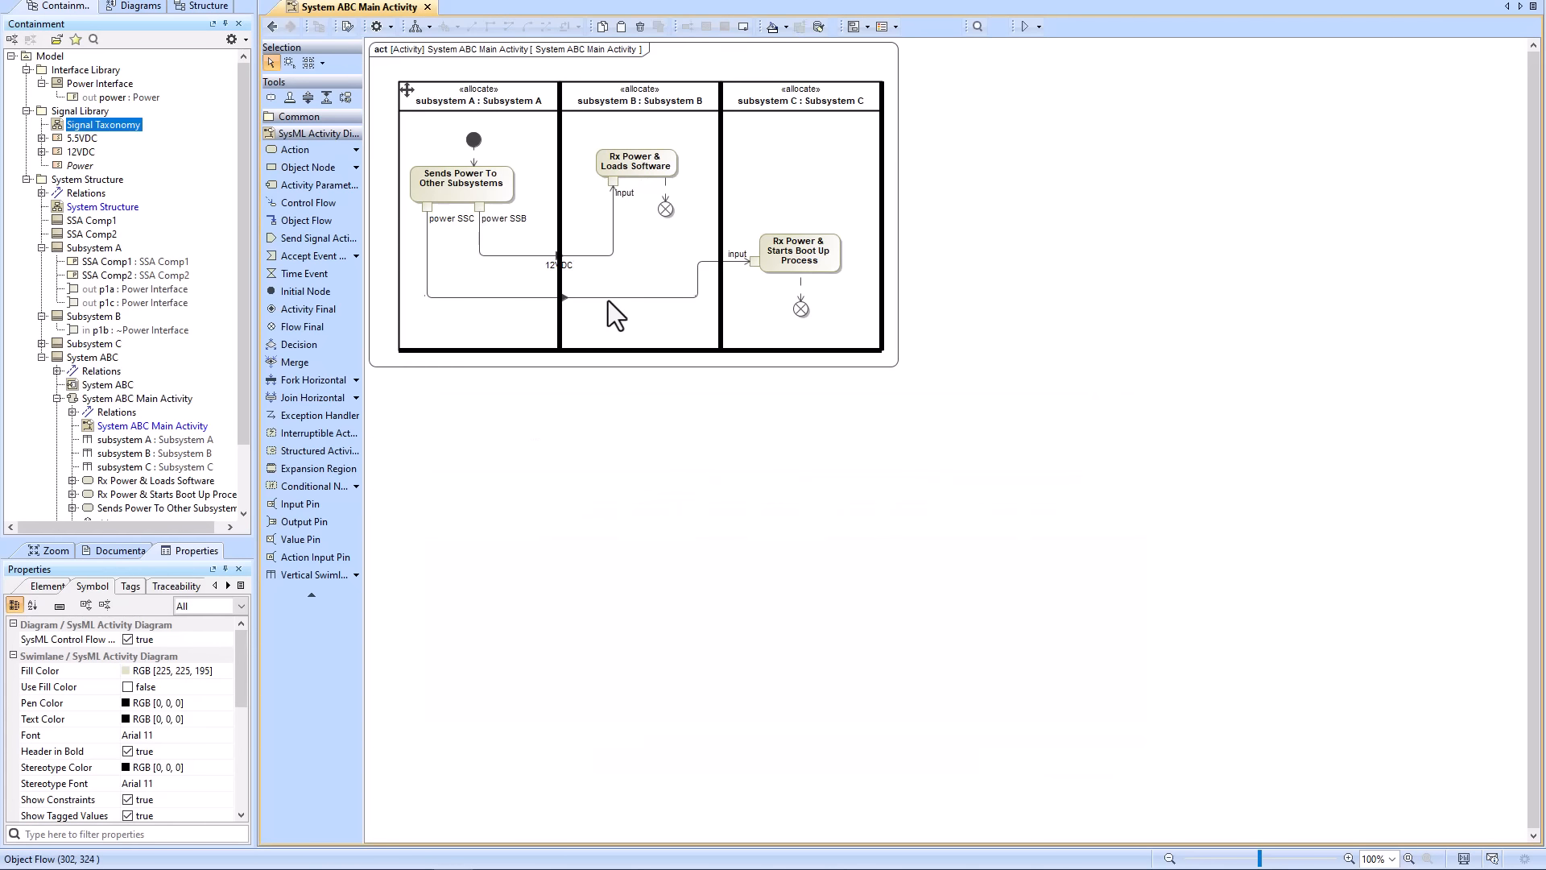
{"action": "left_click", "coordinate": [607, 297]}
{"action": "left_click", "coordinate": [772, 282]}
{"action": "left_click", "coordinate": [441, 528]}
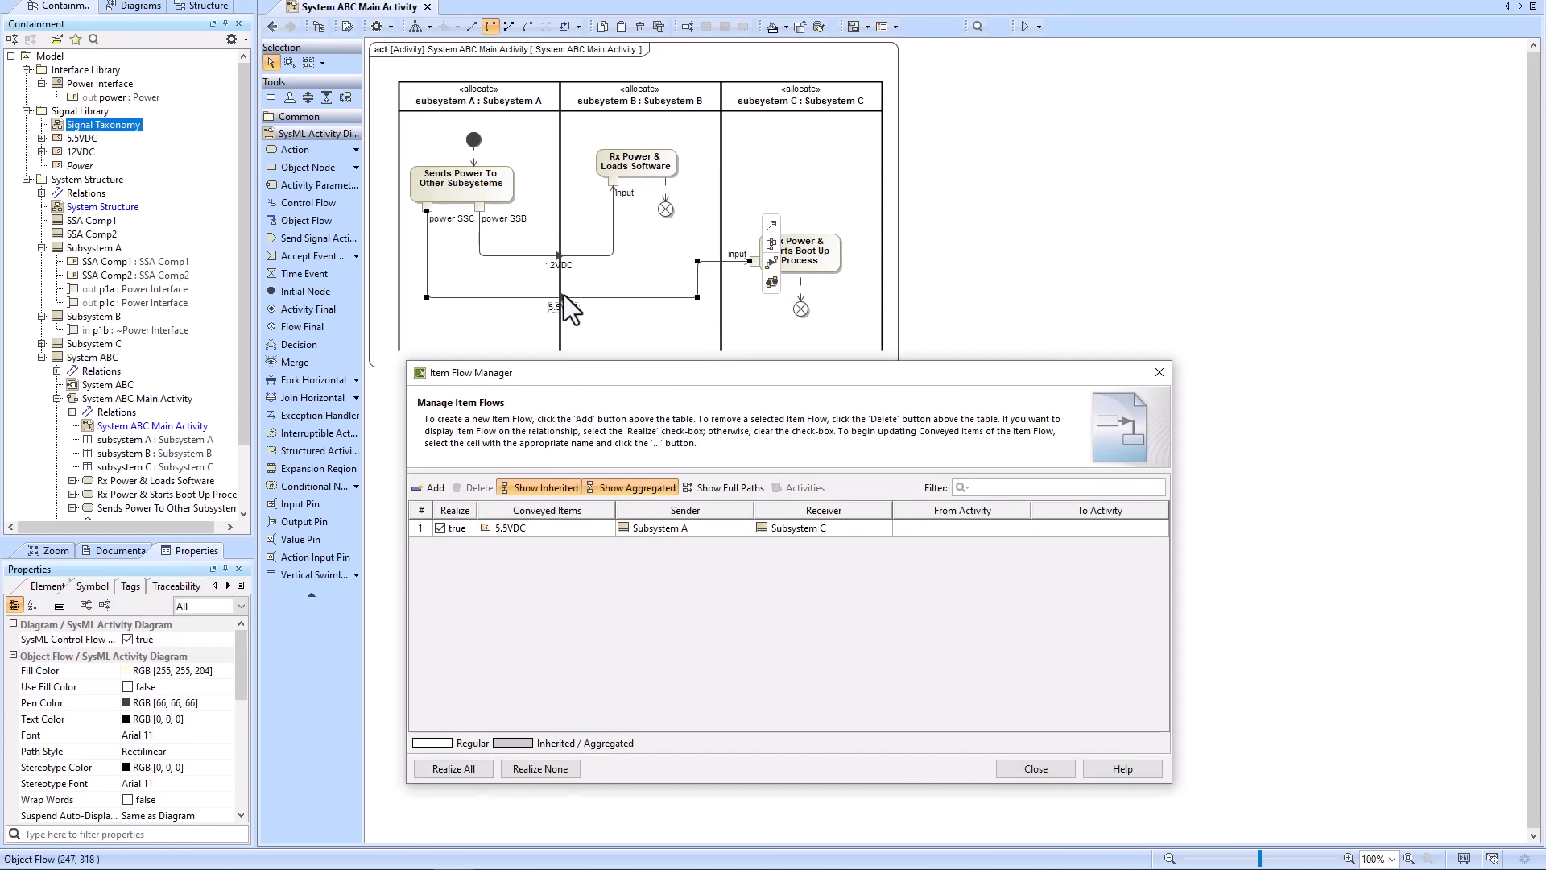
{"action": "left_click", "coordinate": [1039, 770]}
{"action": "left_click", "coordinate": [712, 477]}
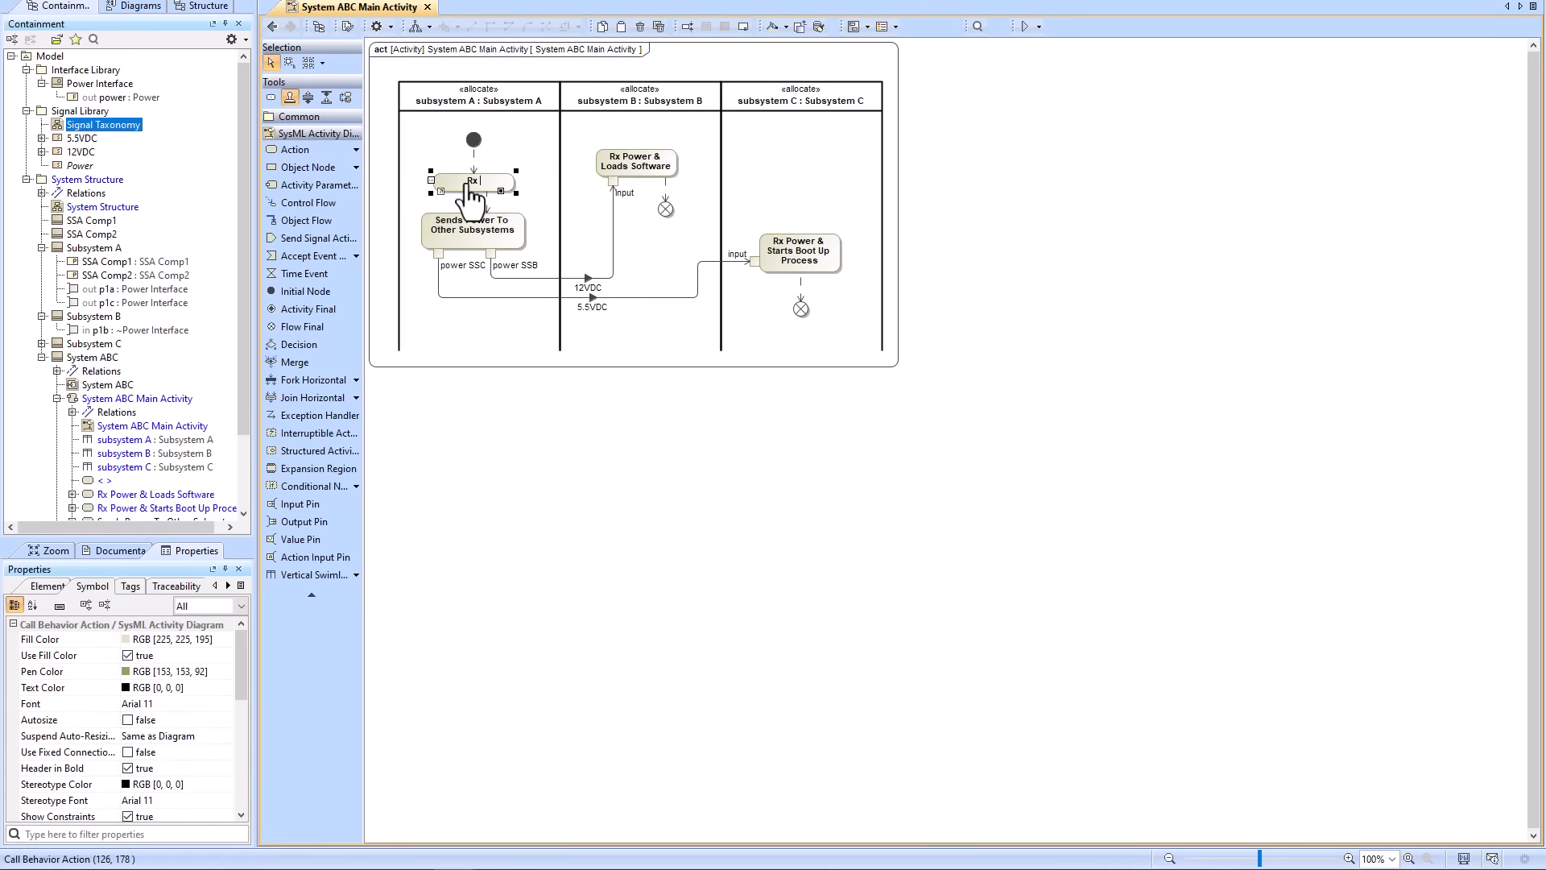
- Add the action Rx Power From Host in the subsystem A swimlane, fed by an input activity parameter named Power From Host
{"action": "left_click", "coordinate": [400, 178]}
{"action": "left_click", "coordinate": [448, 187]}
{"action": "type", "text": "Power From Host"}
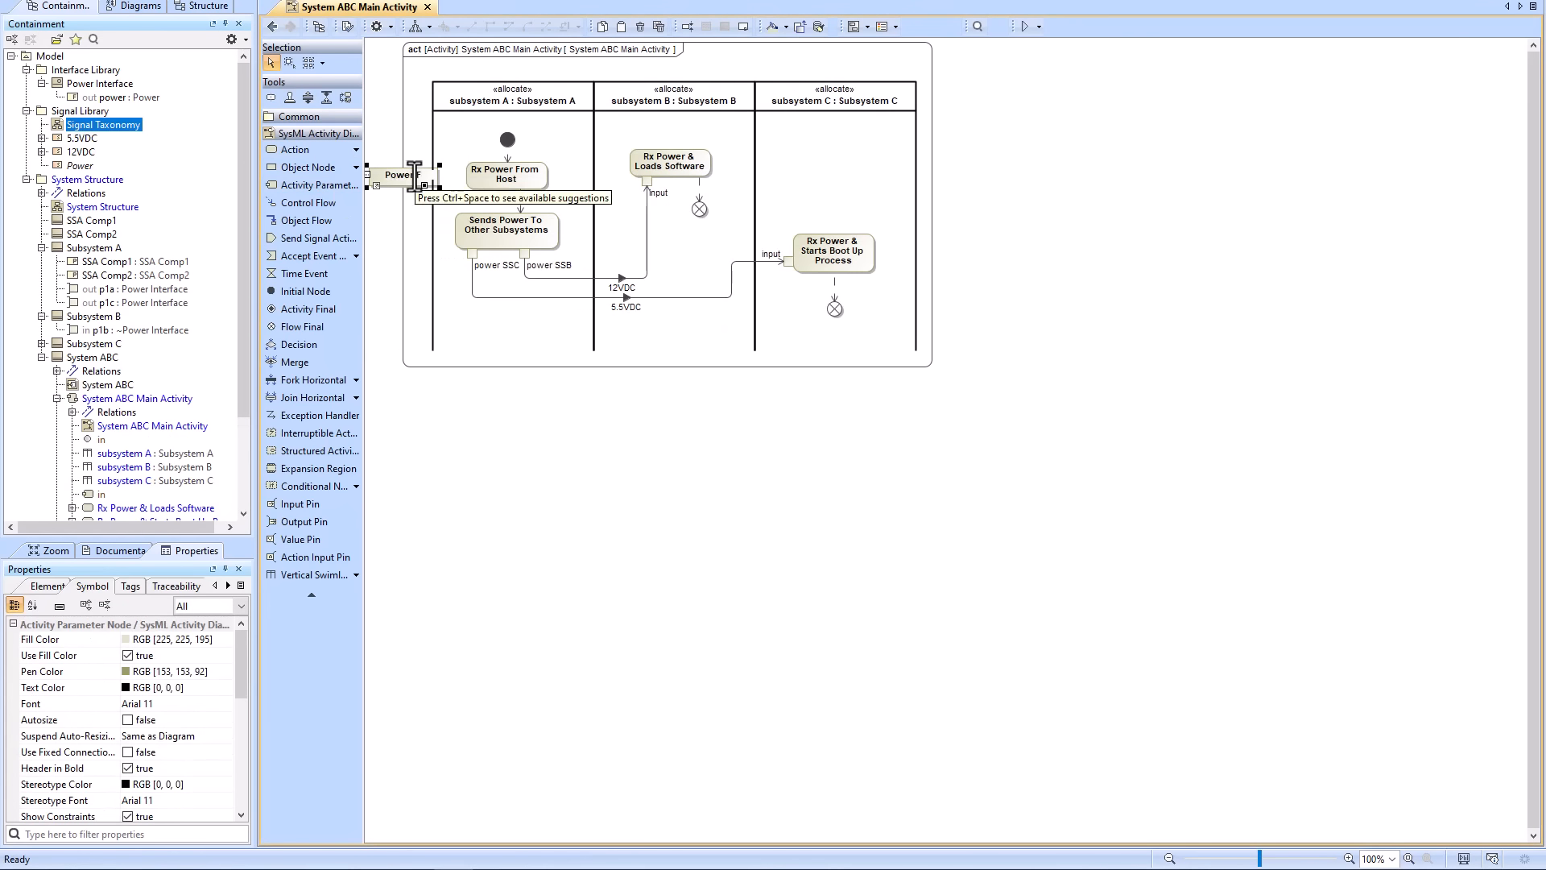
{"action": "key", "text": "Return"}
{"action": "left_click", "coordinate": [494, 182]}
{"action": "left_click_drag", "start_coordinate": [519, 173], "coordinate": [557, 174]}
{"action": "left_click_drag", "start_coordinate": [523, 139], "coordinate": [559, 133]}
- Add the actions Does Initialization Procedure and Sends Datasets To SSC in the subsystem B swimlane
{"action": "left_click", "coordinate": [294, 149]}
{"action": "left_click", "coordinate": [698, 242]}
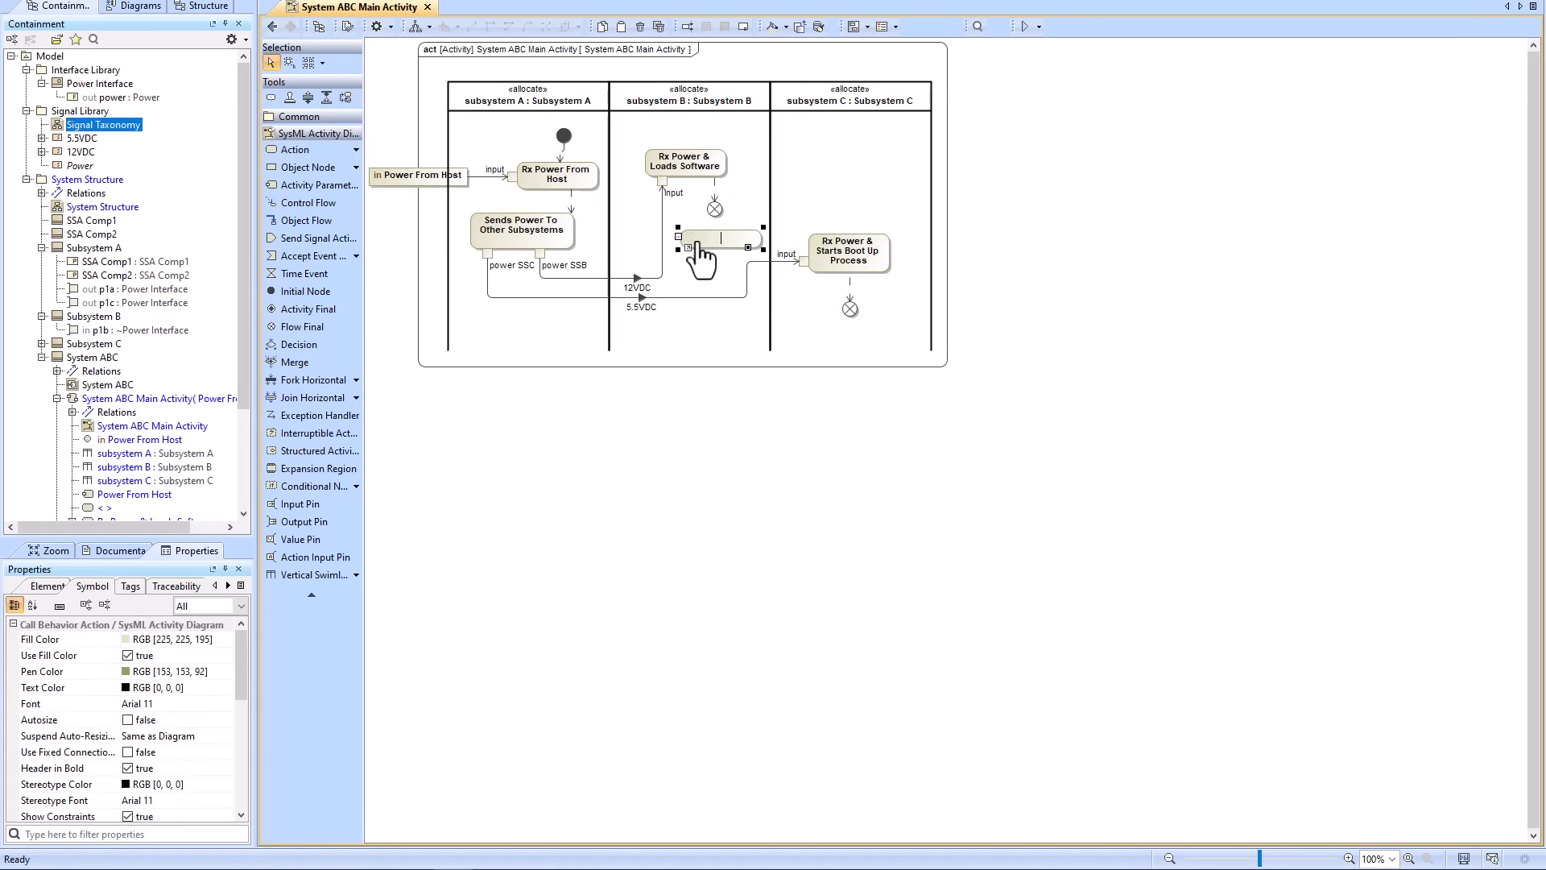
{"action": "type", "text": "Does Initialization Procedure"}
{"action": "key", "text": "Return"}
{"action": "left_click", "coordinate": [295, 149]}
{"action": "left_click", "coordinate": [697, 320]}
{"action": "type", "text": "Sends D"}
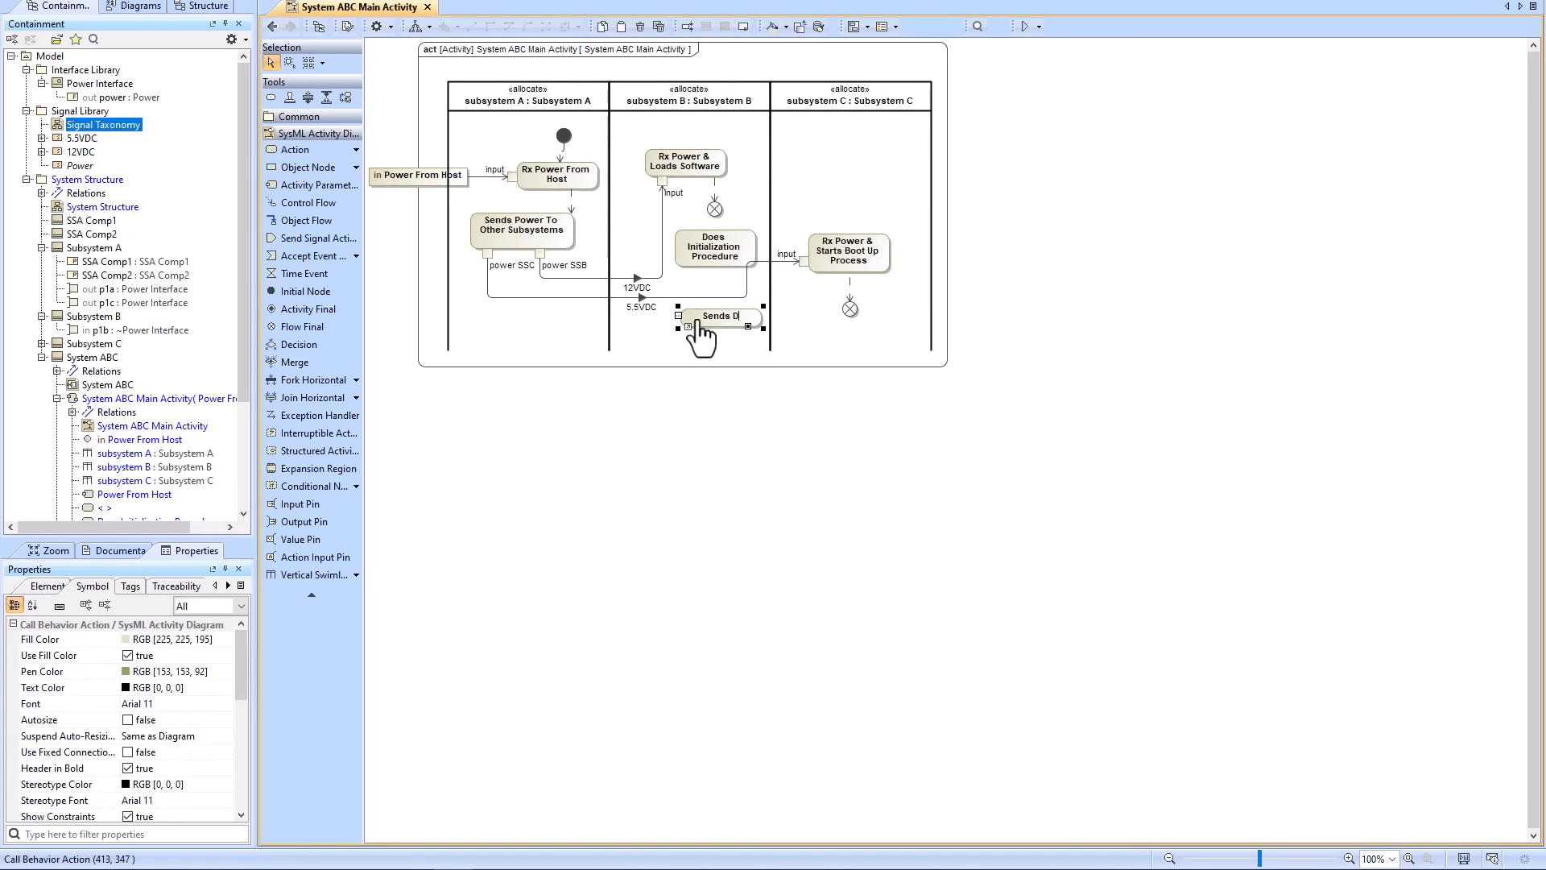
{"action": "type", "text": "atasets To SSC"}
{"action": "left_click_drag", "start_coordinate": [710, 321], "coordinate": [699, 326]}
- Add the action Completes Bootup Successfully in the subsystem C swimlane and move the flow finals of subsystems B and C lower
{"action": "left_click_drag", "start_coordinate": [852, 242], "coordinate": [853, 187]}
{"action": "left_click", "coordinate": [295, 150]}
{"action": "left_click", "coordinate": [819, 240]}
{"action": "left_click_drag", "start_coordinate": [715, 242], "coordinate": [711, 417]}
{"action": "type", "text": "Completes Bo"}
{"action": "left_click", "coordinate": [649, 181]}
{"action": "left_click_drag", "start_coordinate": [649, 181], "coordinate": [710, 342]}
{"action": "left_click_drag", "start_coordinate": [850, 309], "coordinate": [857, 435]}
- Add the action Rx Dataset From SSB in the subsystem C swimlane and reroute the control flows through the new actions
{"action": "left_click", "coordinate": [294, 150]}
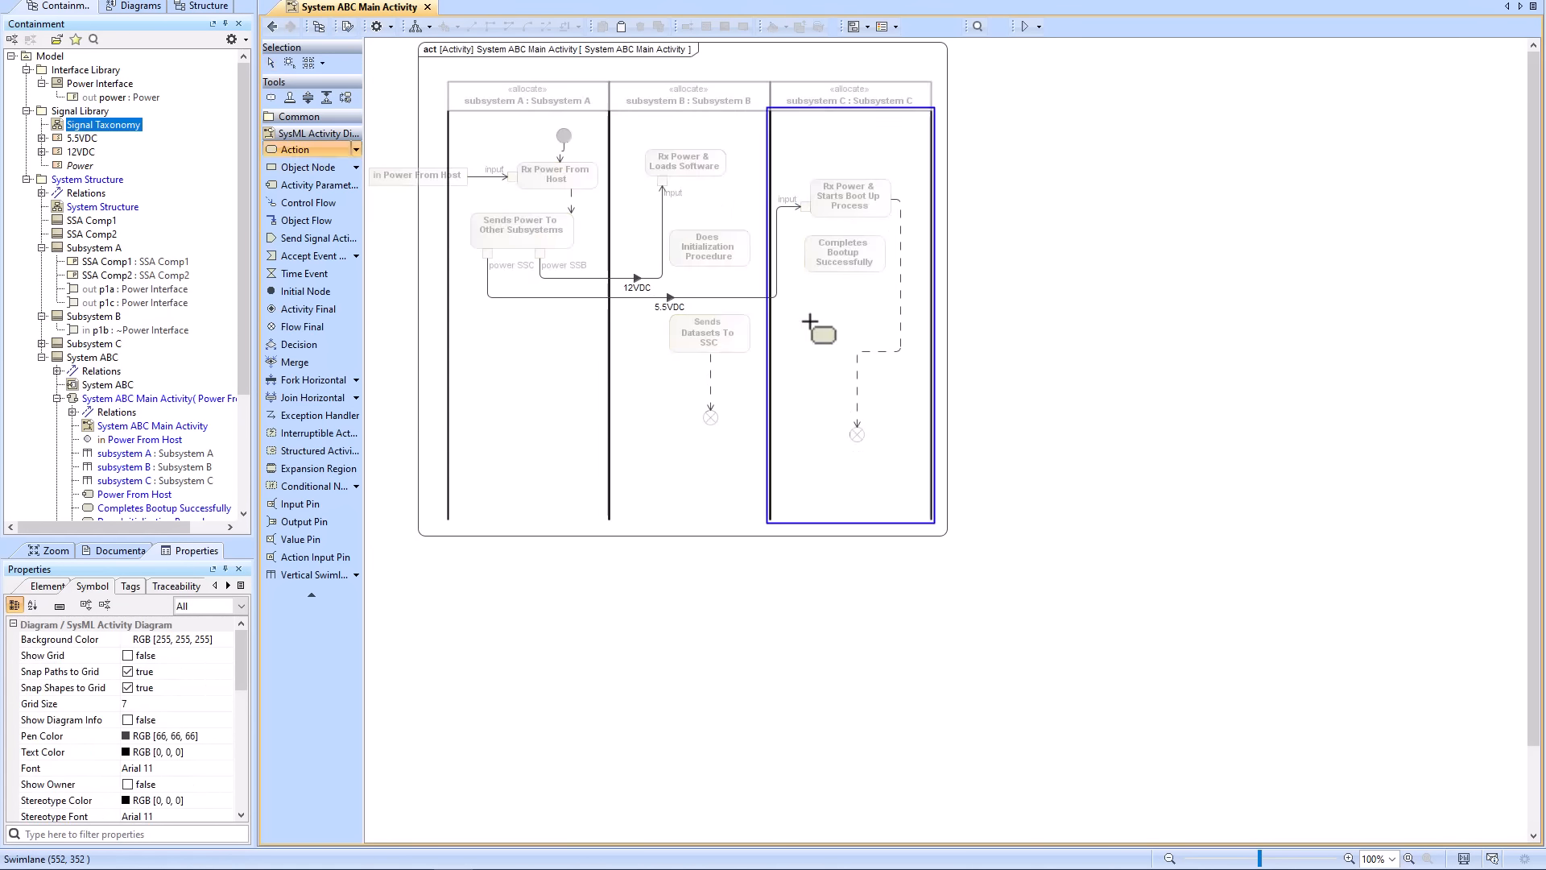
{"action": "left_click", "coordinate": [834, 328]}
{"action": "type", "text": "Rx Datas"}
{"action": "left_click", "coordinate": [900, 265]}
{"action": "left_click_drag", "start_coordinate": [893, 199], "coordinate": [853, 331]}
{"action": "left_click_drag", "start_coordinate": [717, 331], "coordinate": [711, 354]}
{"action": "left_click_drag", "start_coordinate": [849, 333], "coordinate": [868, 368]}
- Connect Rx Power & Loads Software, Does Initialization Procedure and Sends Datasets To SSC in sequence with control flows
{"action": "left_click", "coordinate": [290, 98]}
{"action": "left_click", "coordinate": [308, 203]}
{"action": "left_click", "coordinate": [712, 165]}
{"action": "left_click", "coordinate": [710, 246]}
{"action": "left_click", "coordinate": [766, 375]}
- Name the output pin of Sends Datasets To SSC and the input pin of Rx Dataset From SSB Dataset
{"action": "left_click", "coordinate": [290, 98]}
{"action": "double_click", "coordinate": [770, 352]}
{"action": "type", "text": "Dataset"}
{"action": "left_click", "coordinate": [928, 367]}
{"action": "left_click_drag", "start_coordinate": [854, 430], "coordinate": [875, 445]}
{"action": "double_click", "coordinate": [850, 397]}
{"action": "type", "text": "Dataset"}
{"action": "left_click", "coordinate": [786, 414]}
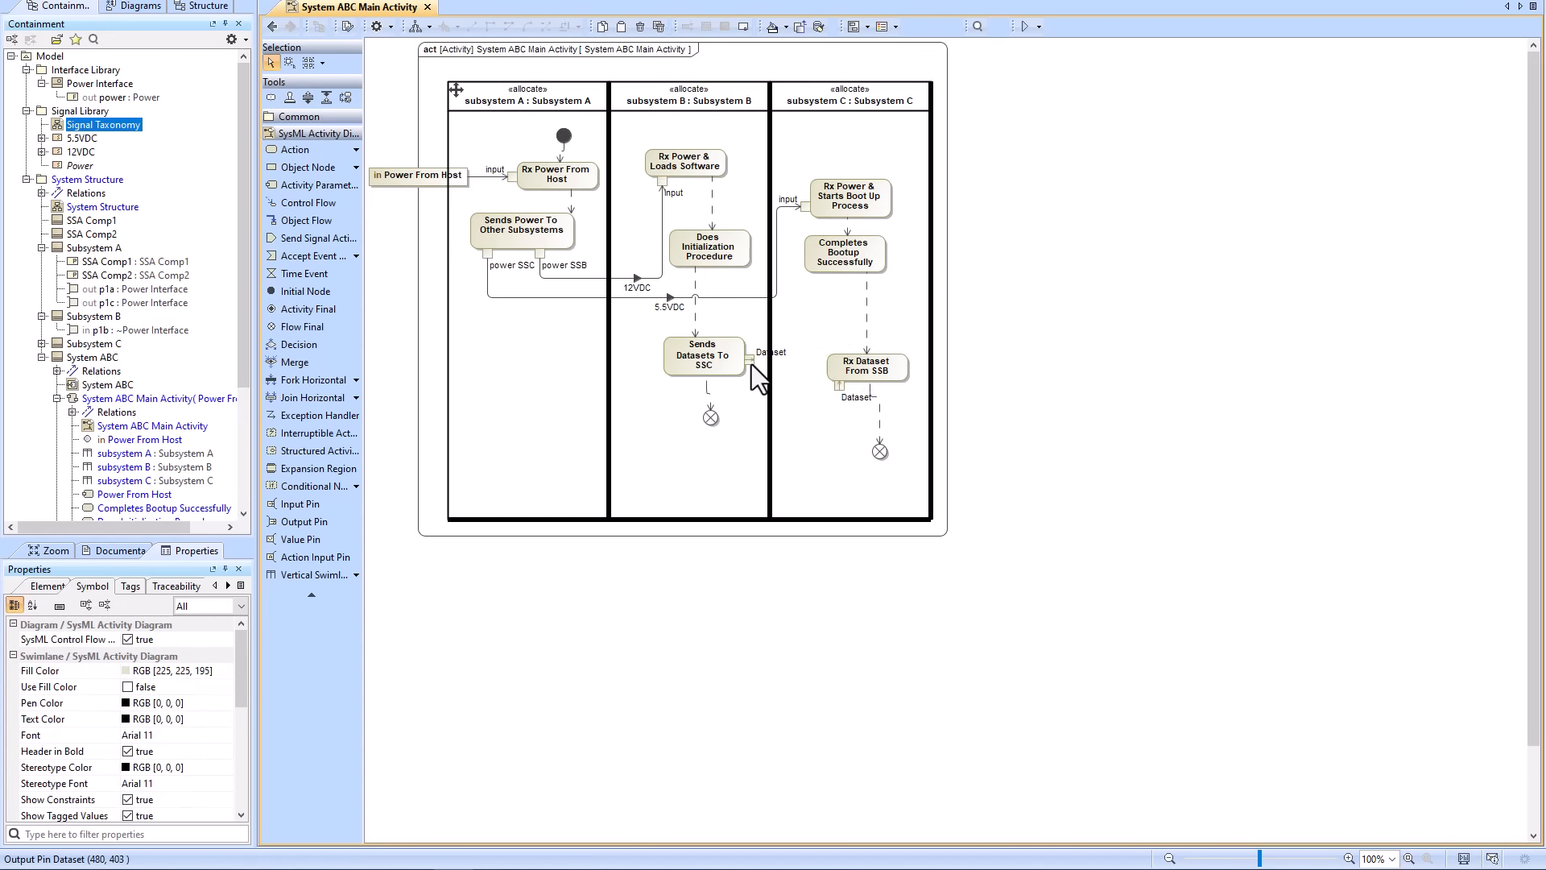
- Draw an object flow from the Dataset output pin in subsystem B to the Dataset input pin in subsystem C
{"action": "left_click", "coordinate": [750, 360]}
{"action": "left_click", "coordinate": [775, 357]}
{"action": "left_click", "coordinate": [838, 386]}
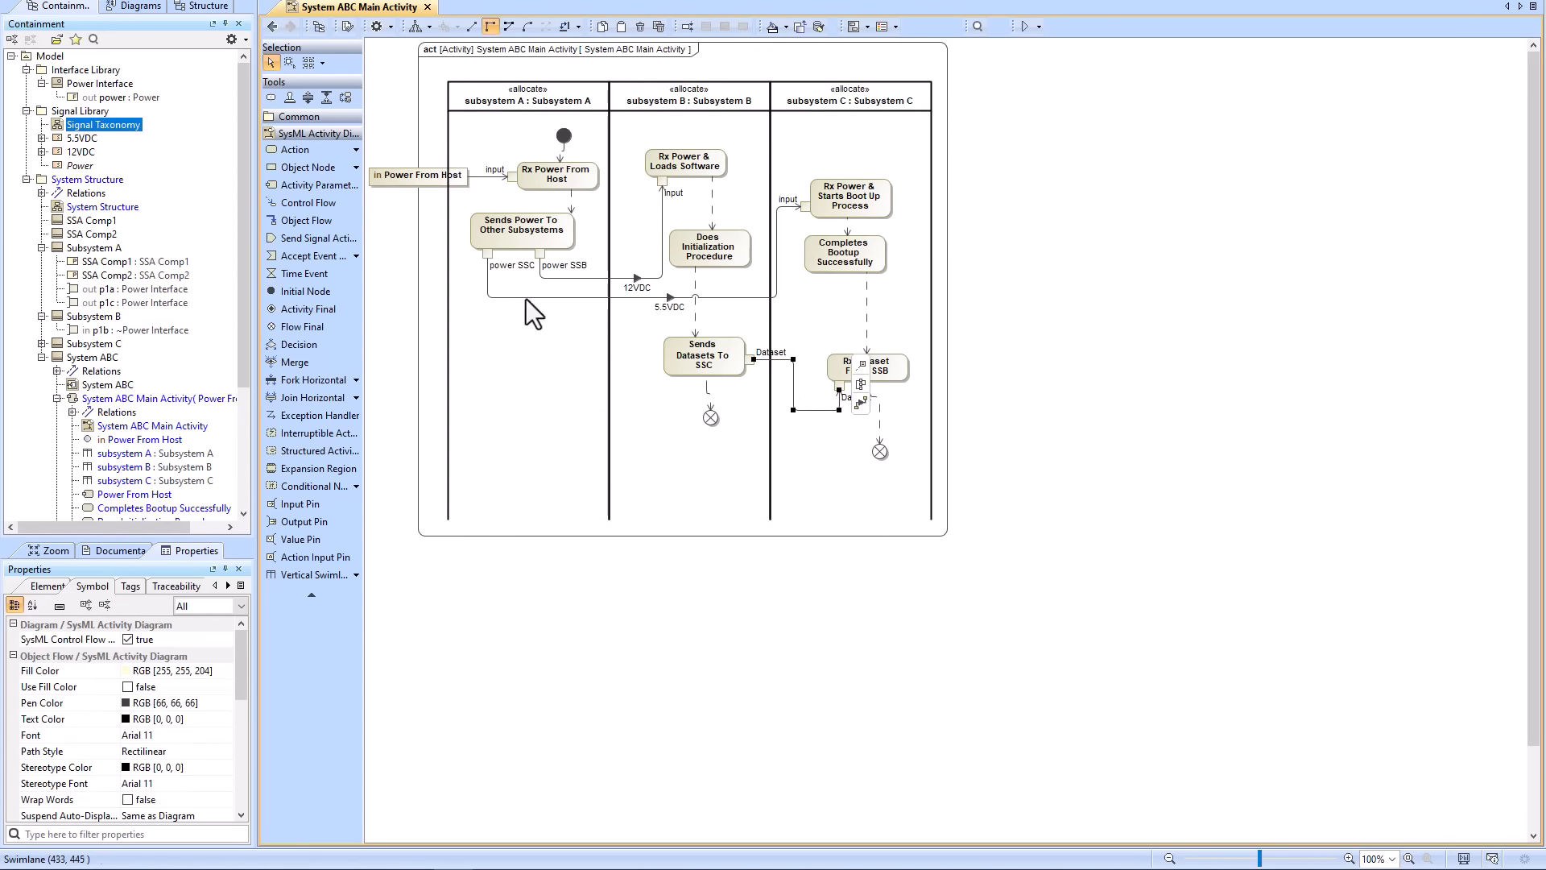
- Create a signal named Dataset in the Signal Library package
{"action": "right_click", "coordinate": [65, 111]}
{"action": "left_click", "coordinate": [137, 118]}
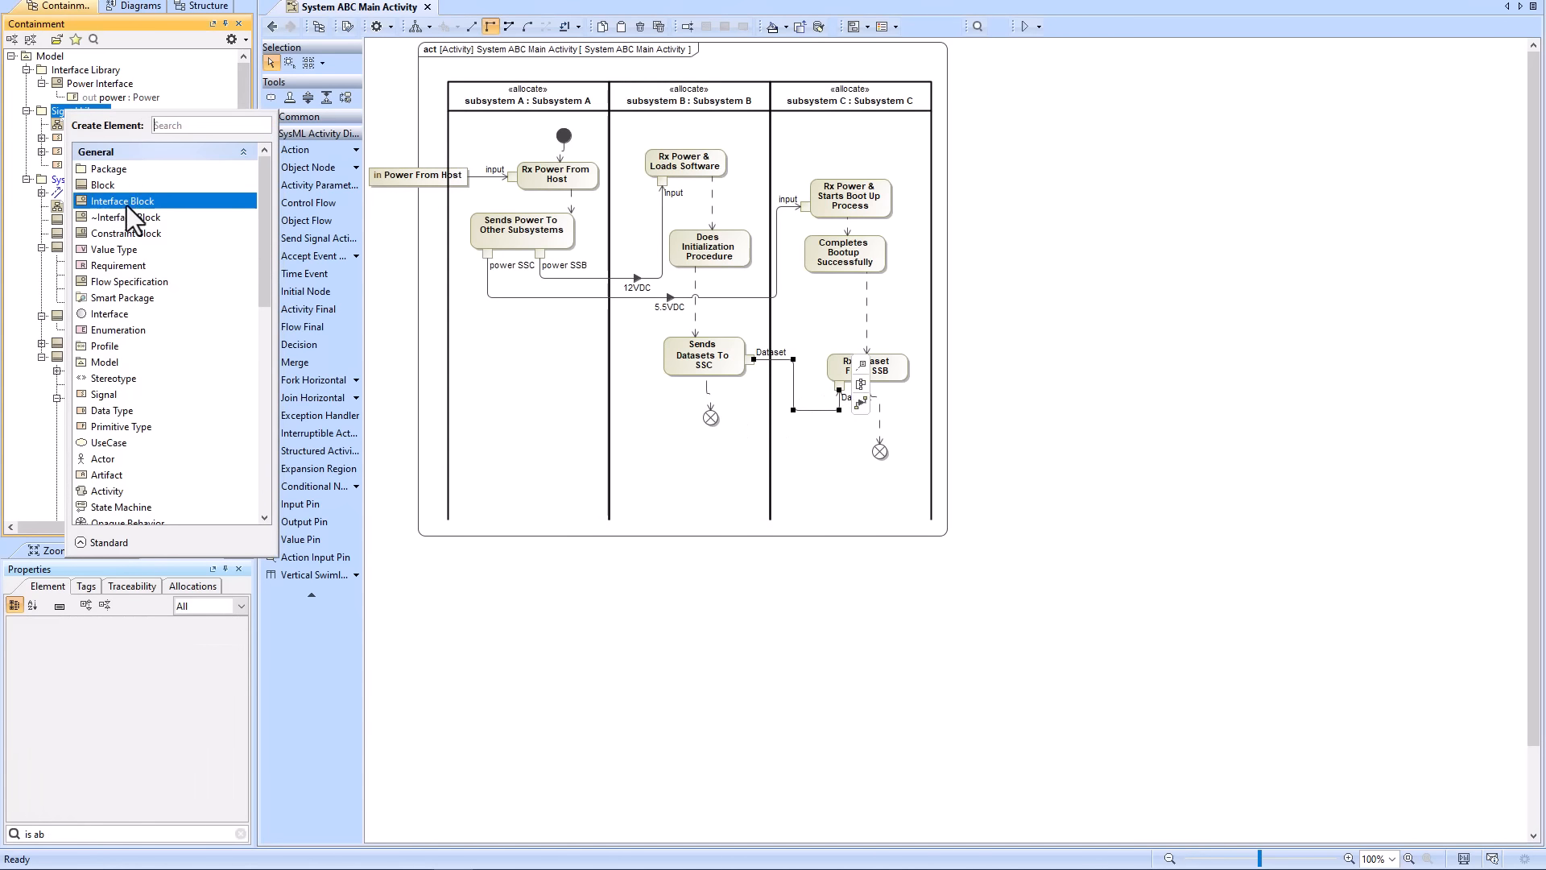
{"action": "left_click", "coordinate": [133, 393]}
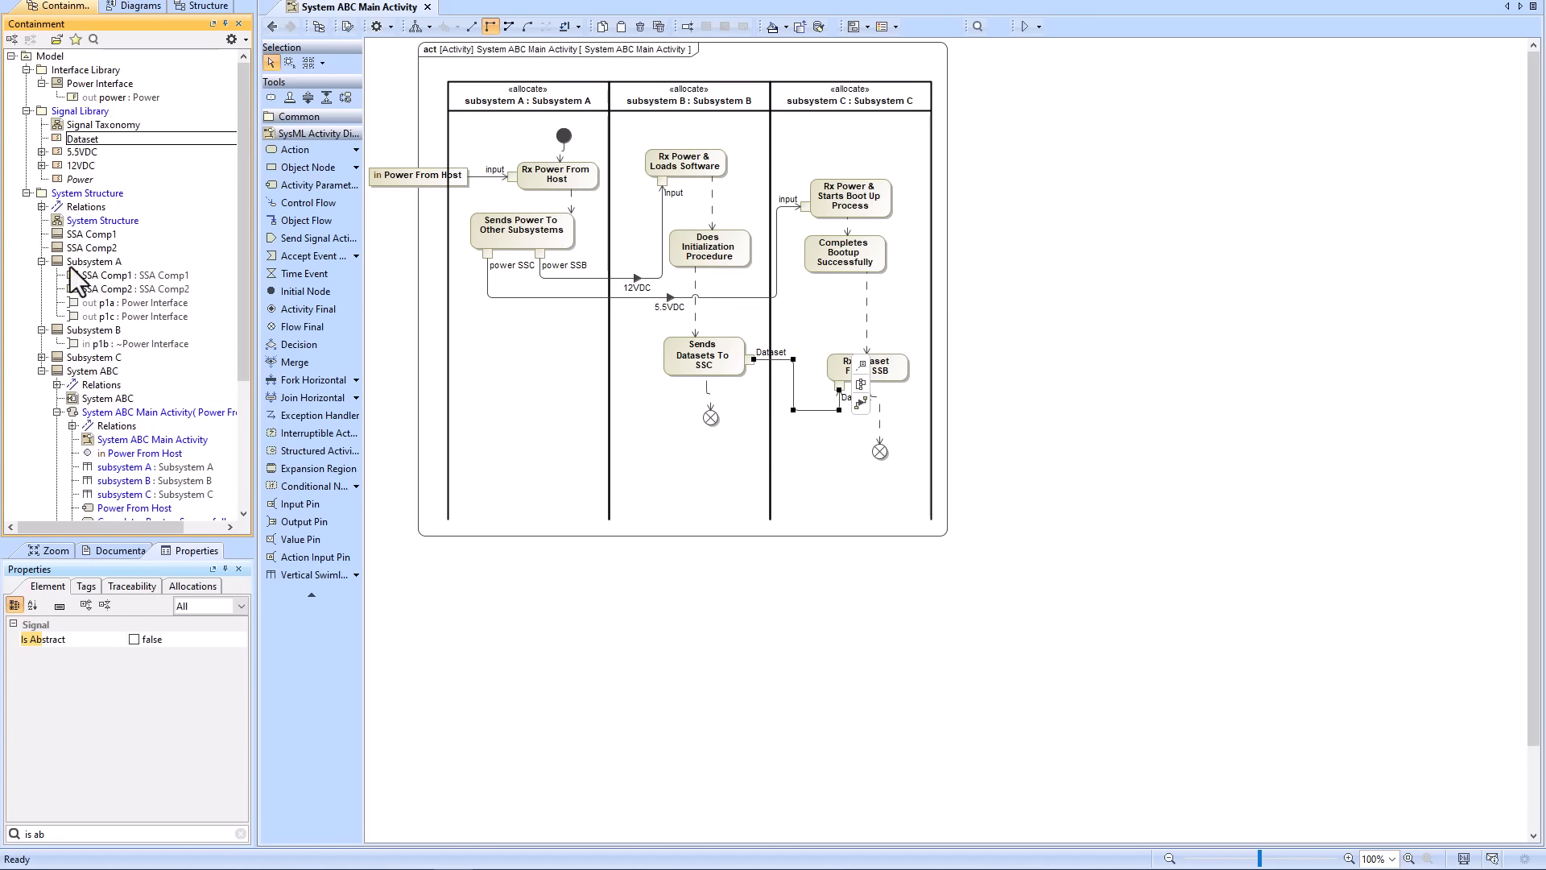
{"action": "key", "text": "Return"}
- Create a new item flow conveying Dataset from Subsystem B to Subsystem C on the object flow between the Dataset pins
{"action": "left_click", "coordinate": [793, 409]}
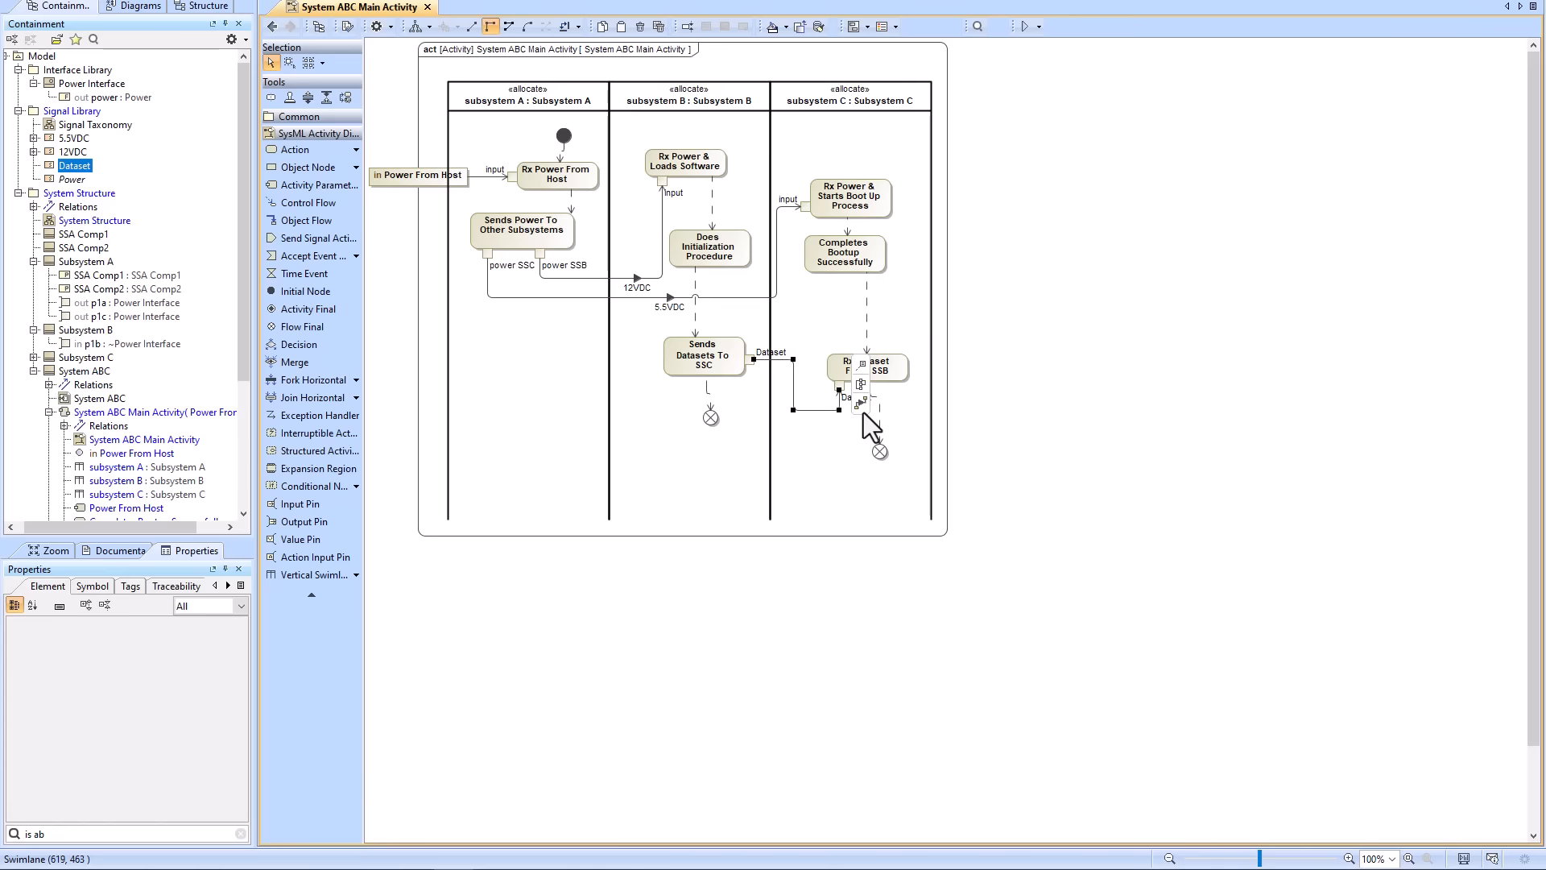
{"action": "left_click", "coordinate": [856, 401]}
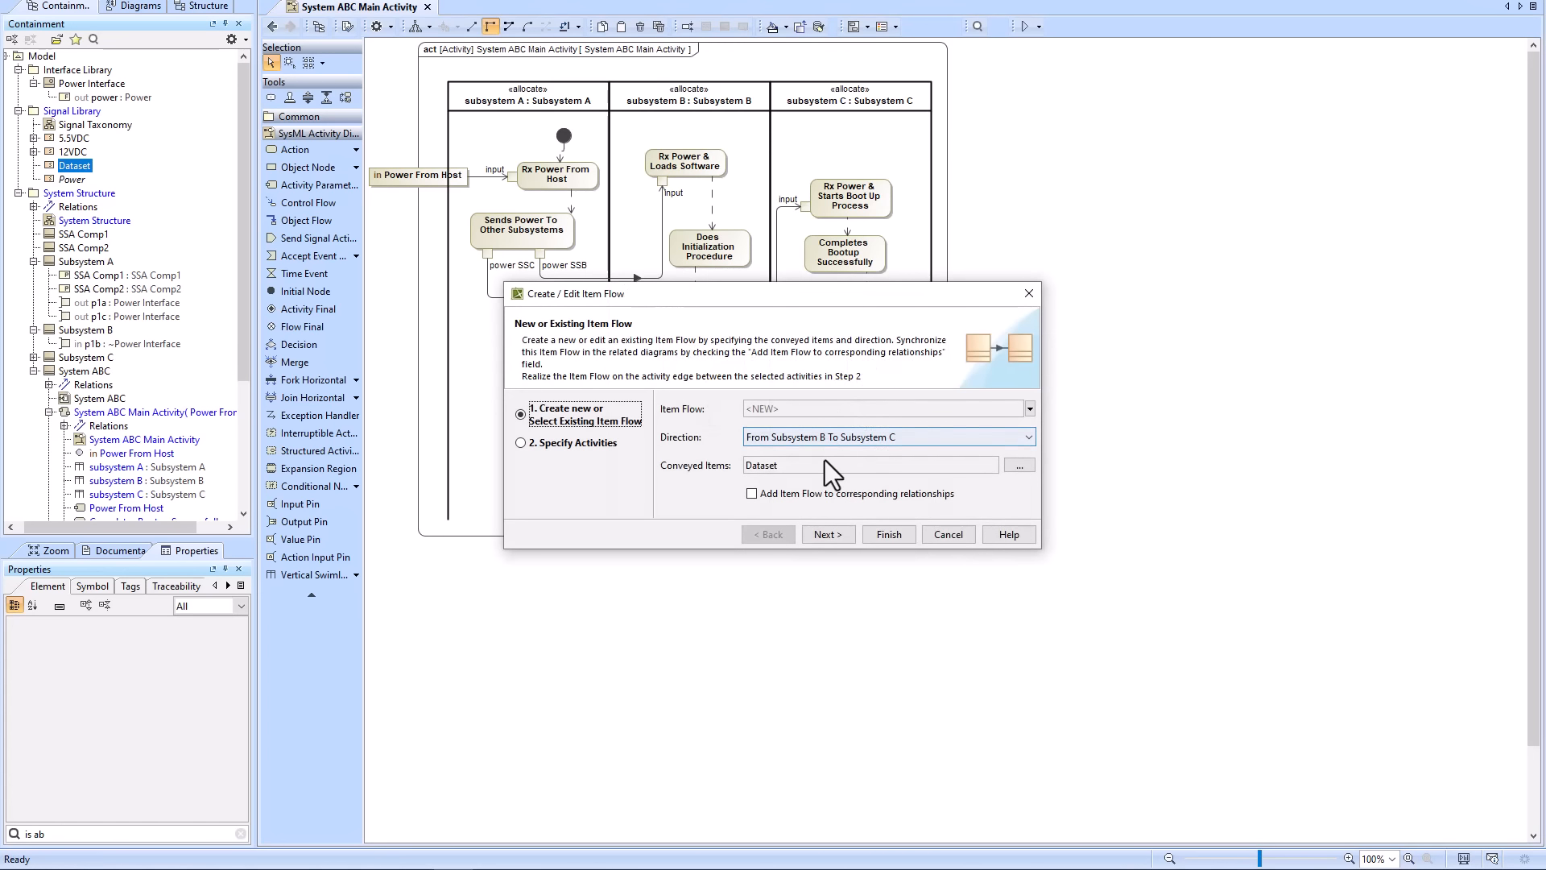
{"action": "left_click", "coordinate": [889, 535]}
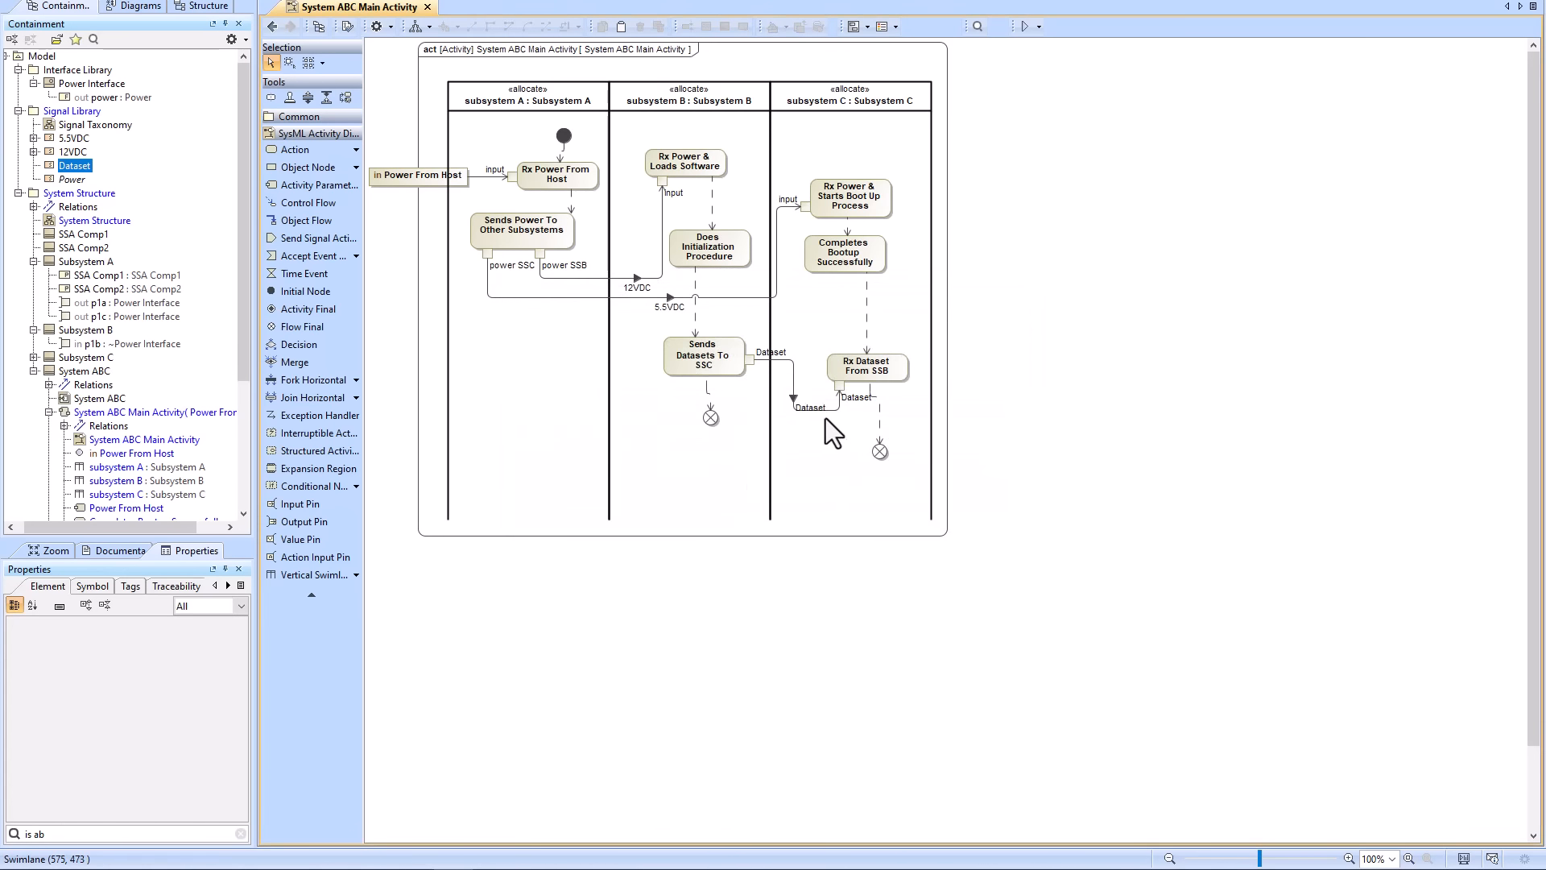
- Adjust the routing of the Dataset object flow and review its item flow in the Item Flow Manager
{"action": "left_click", "coordinate": [791, 380]}
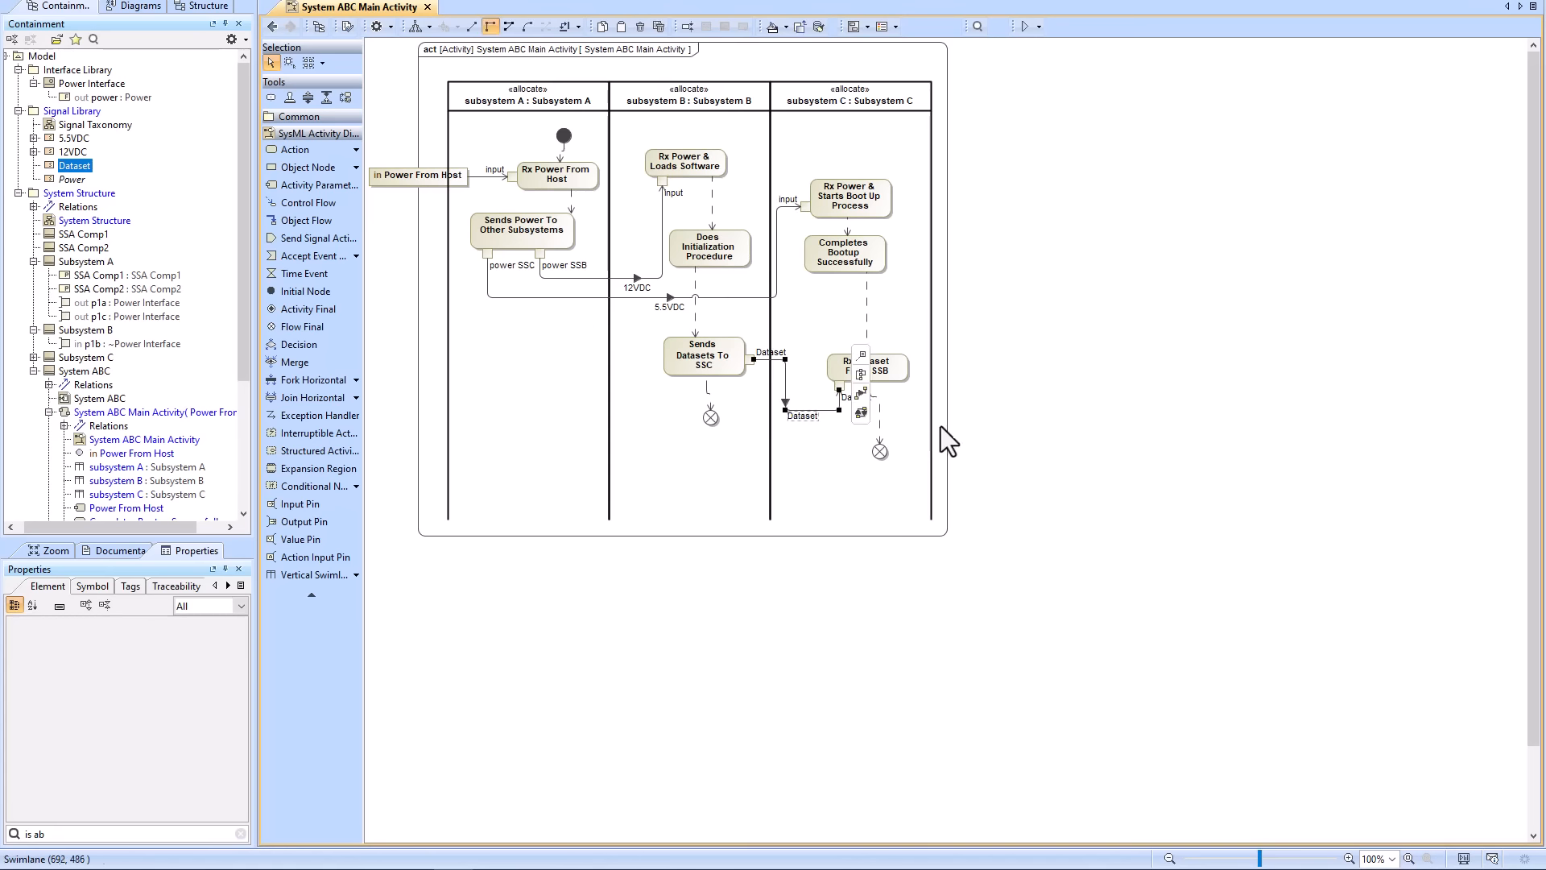
{"action": "left_click", "coordinate": [861, 412]}
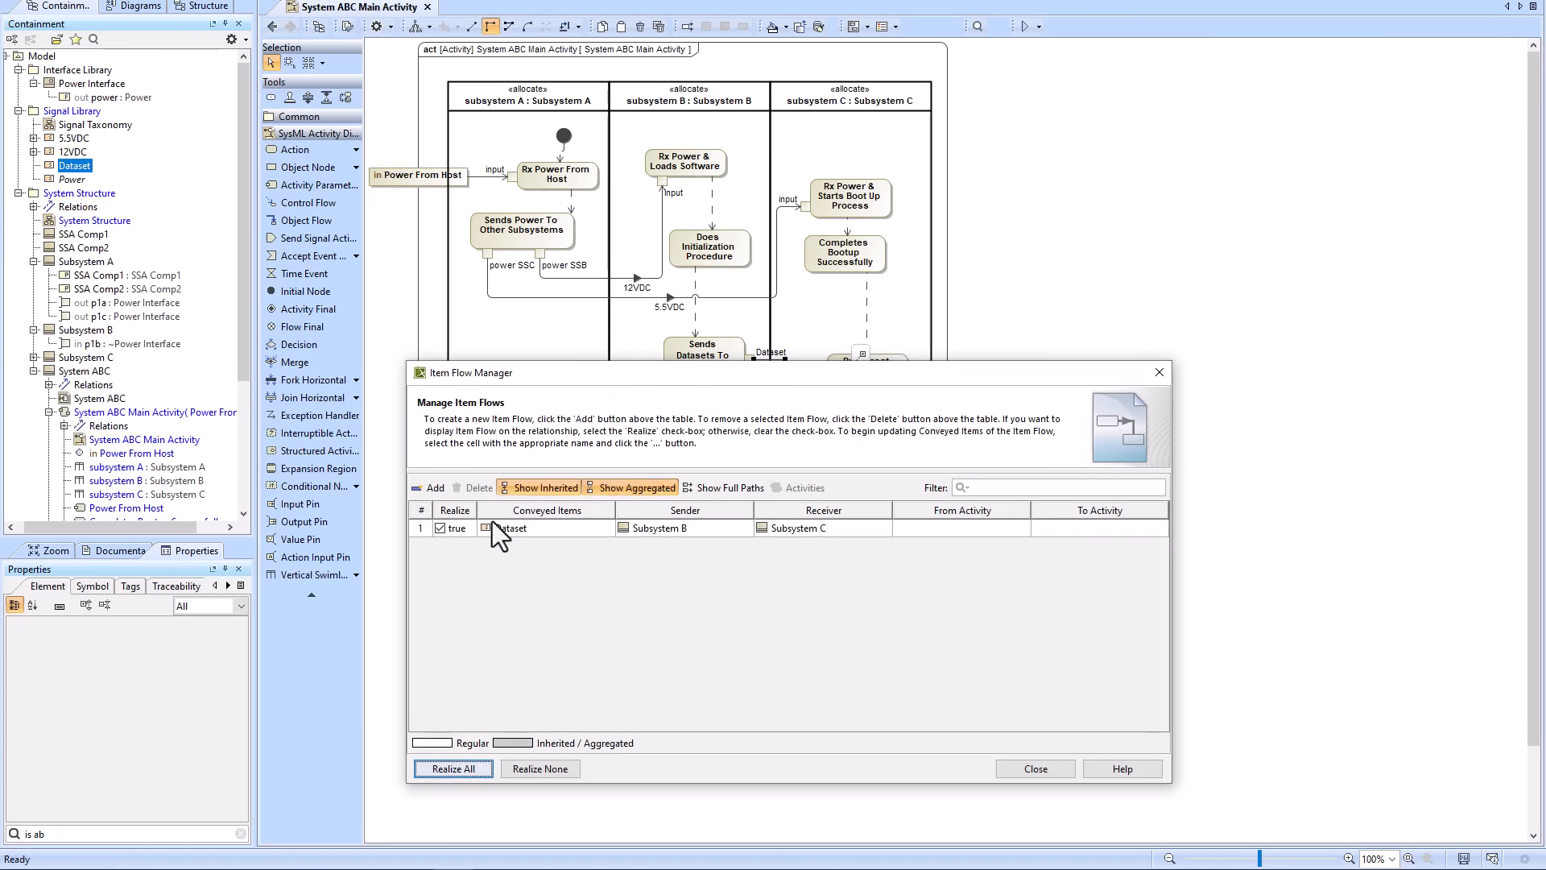
{"action": "left_click", "coordinate": [1035, 768]}
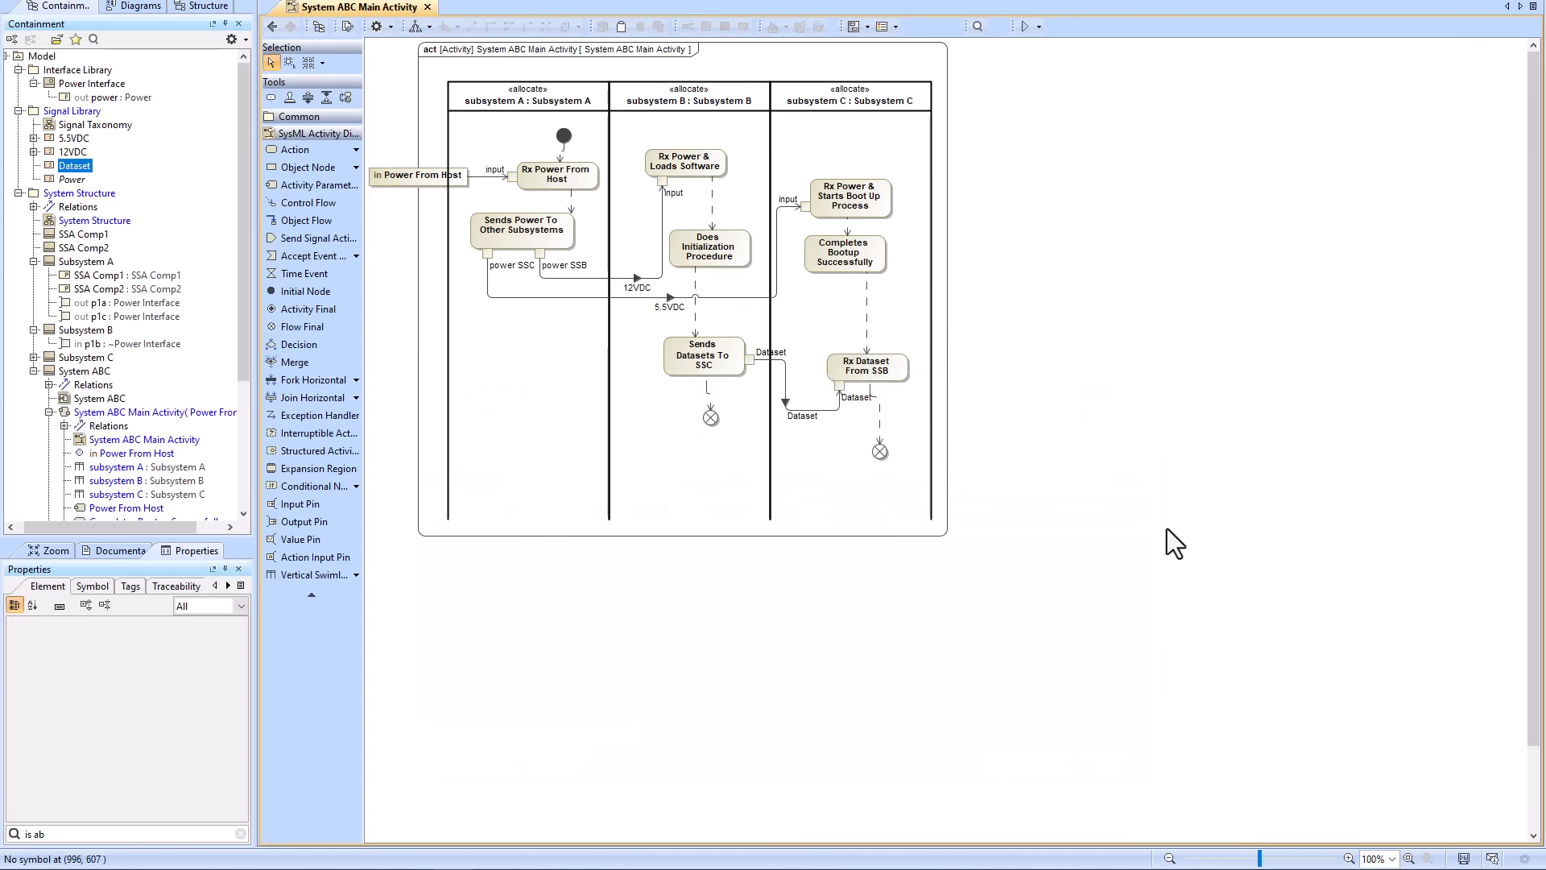
- Enlarge the System ABC Main Activity diagram nested on the System Structure diagram so it sits beside the internal block diagram
{"action": "left_click", "coordinate": [1052, 346]}
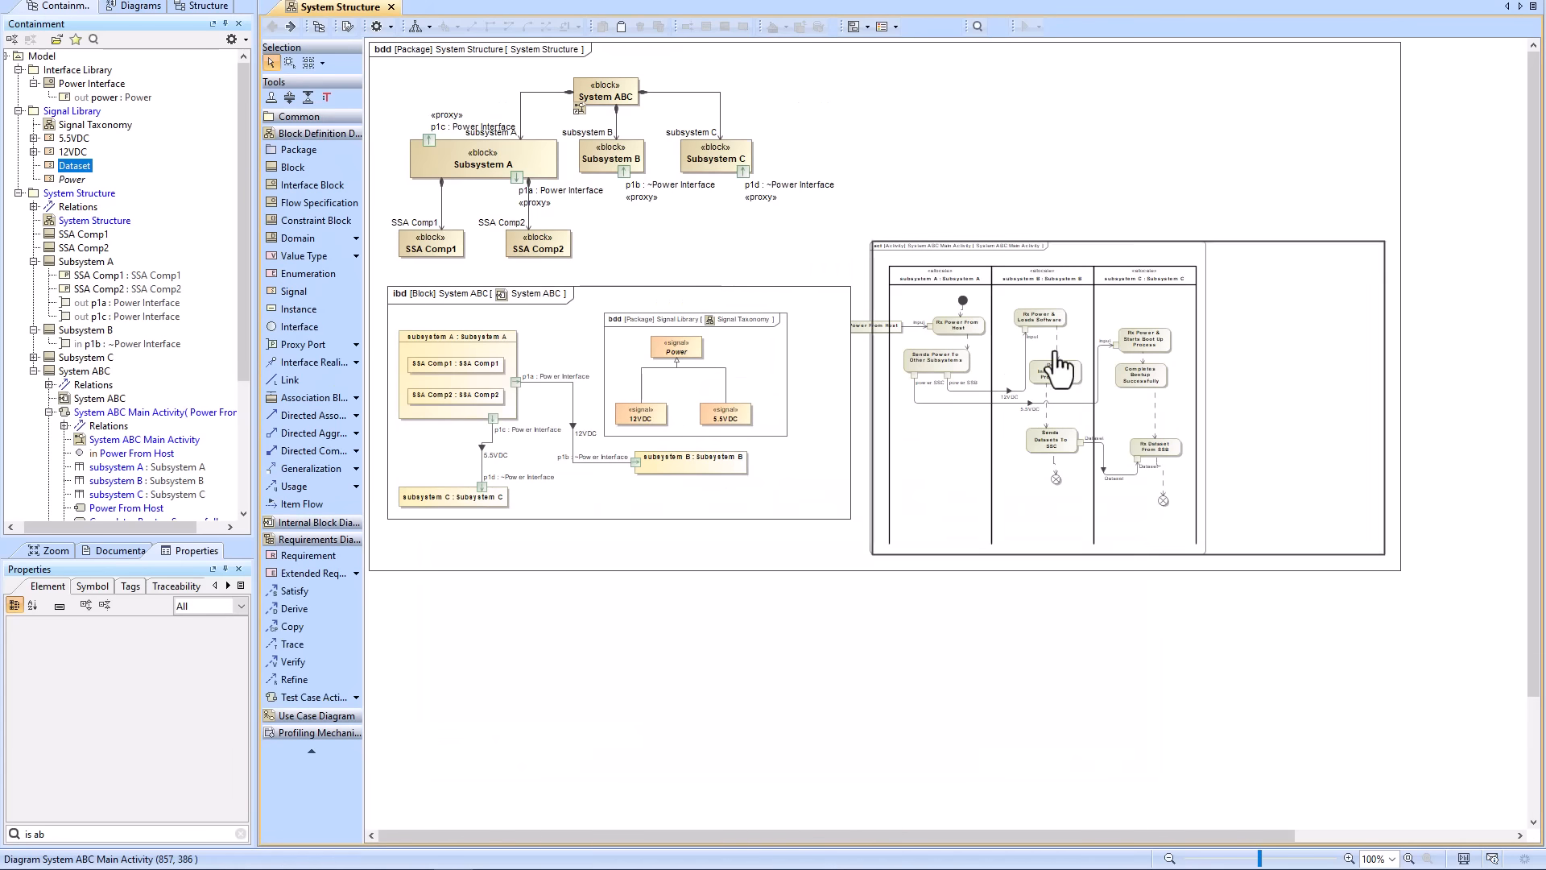
{"action": "left_click", "coordinate": [1371, 556]}
{"action": "left_click_drag", "start_coordinate": [1189, 446], "coordinate": [1223, 413]}
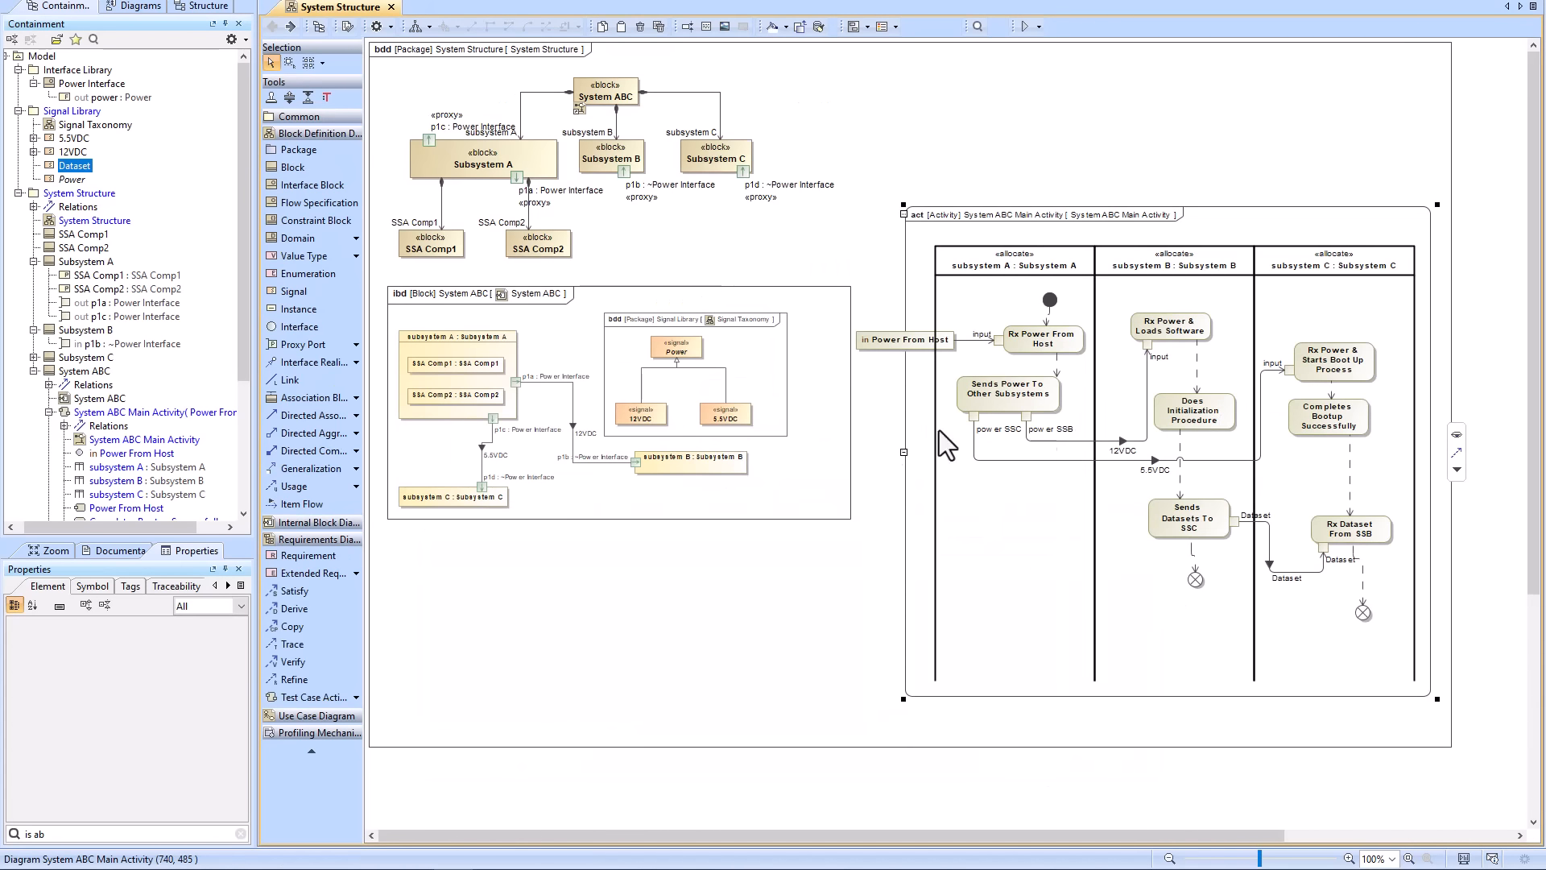
- On the System ABC internal block diagram, add proxy ports named dataC on subsystem C and dataB on subsystem B
{"action": "double_click", "coordinate": [744, 490]}
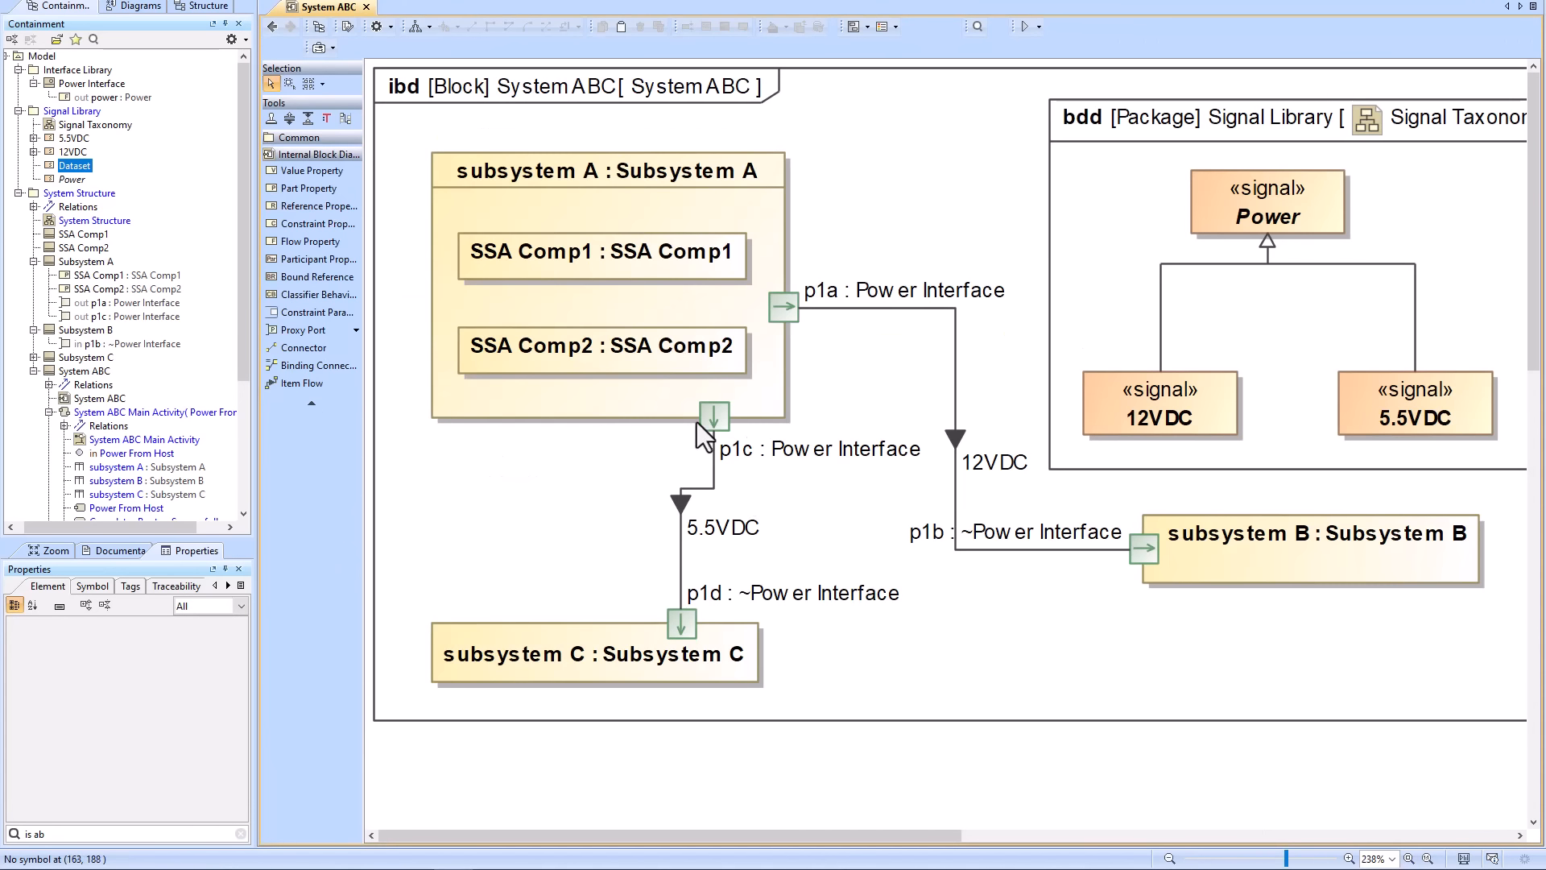
{"action": "left_click", "coordinate": [757, 665]}
{"action": "left_click", "coordinate": [796, 582]}
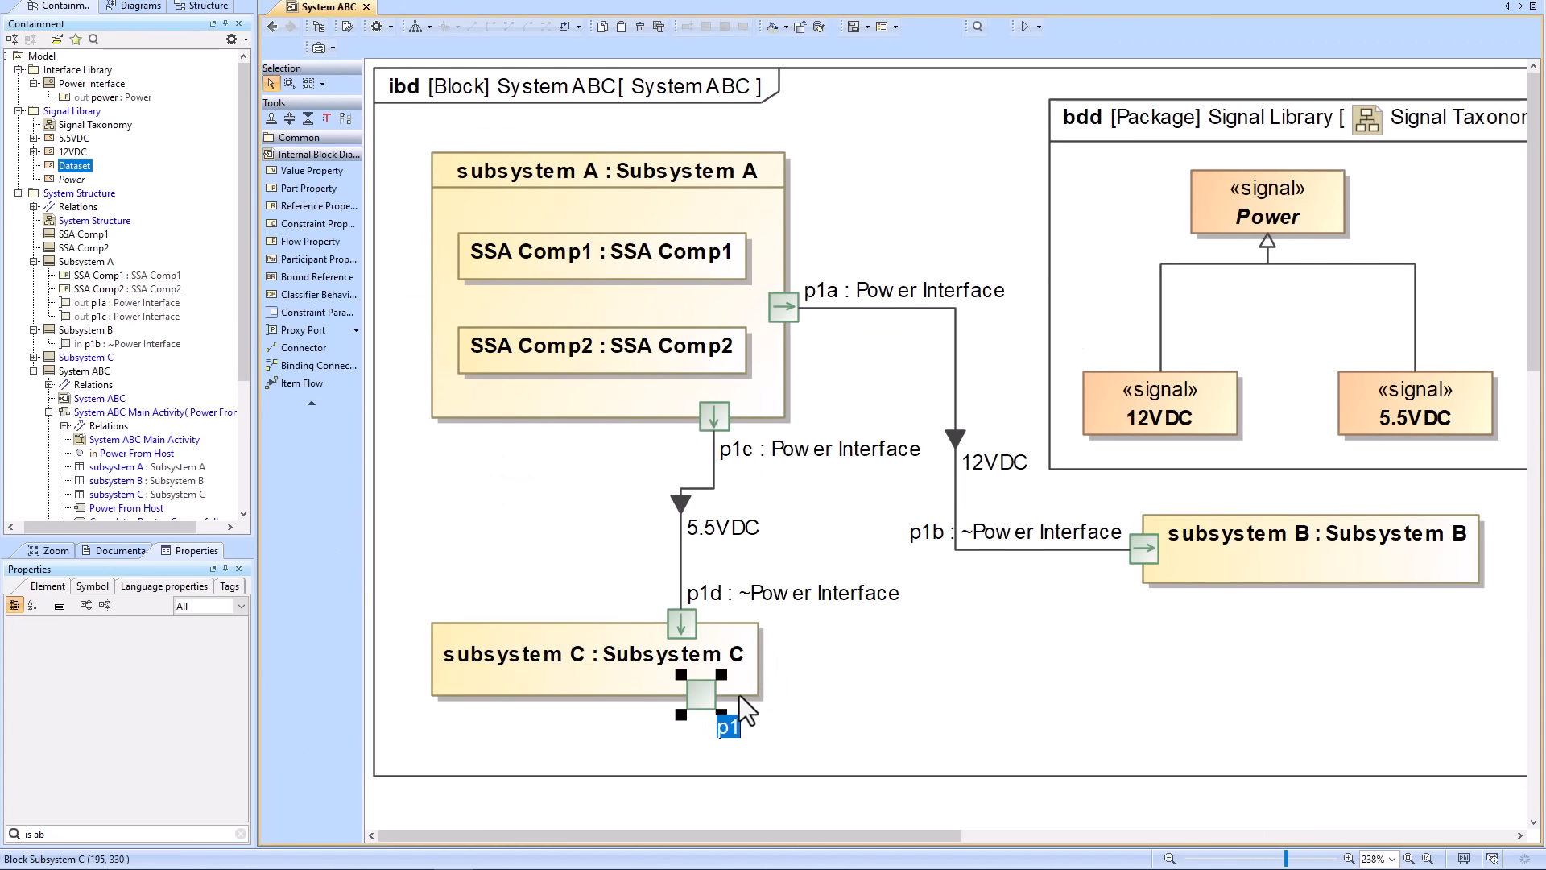
{"action": "type", "text": "dataC"}
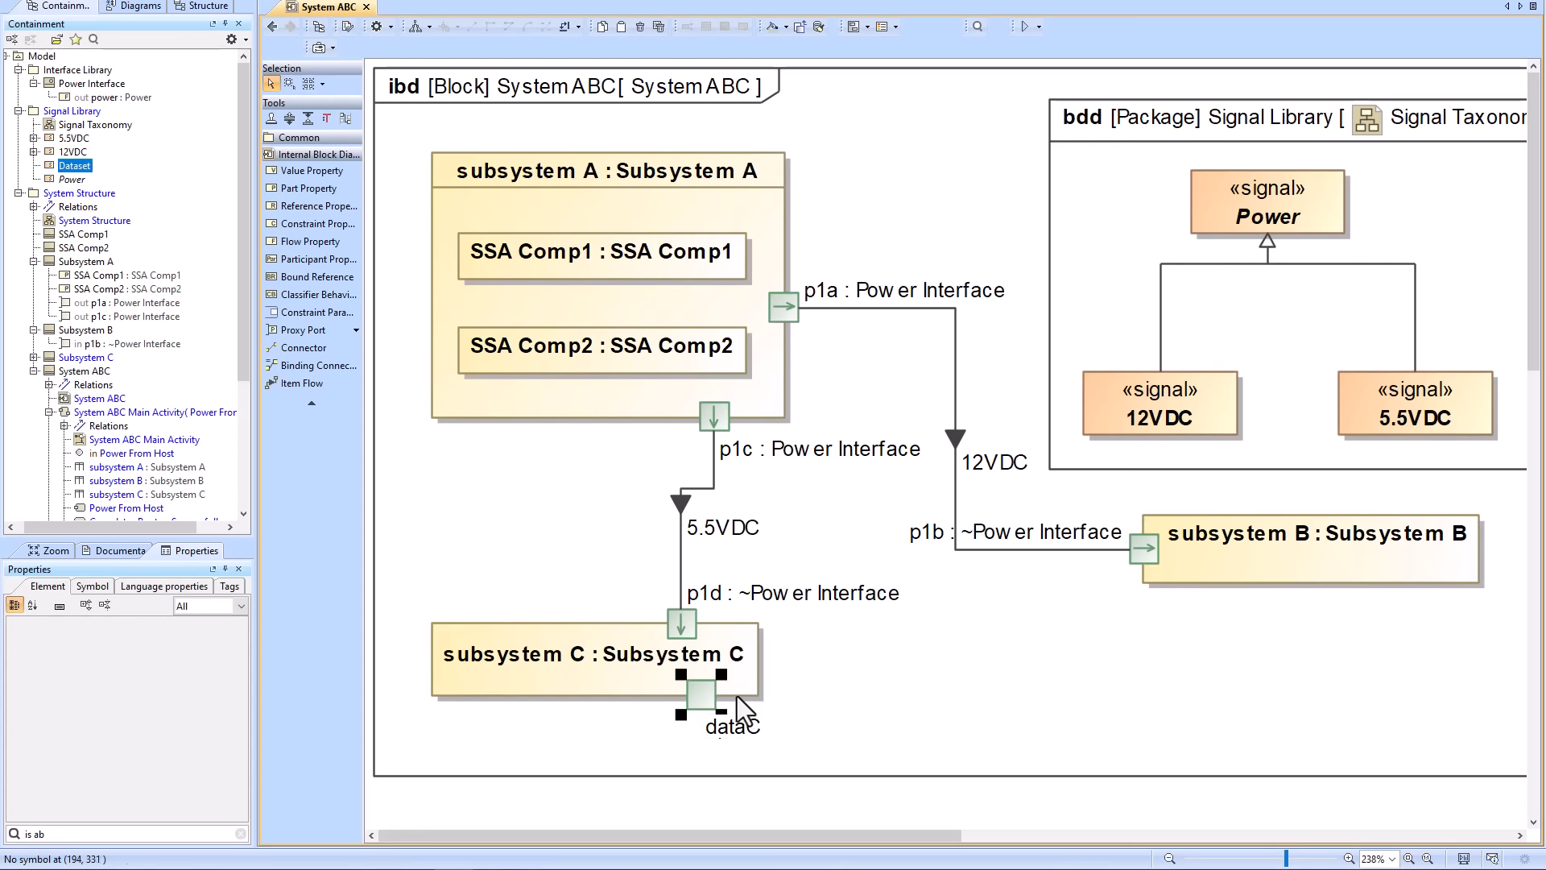
{"action": "left_click", "coordinate": [1215, 573]}
{"action": "left_click", "coordinate": [1488, 482]}
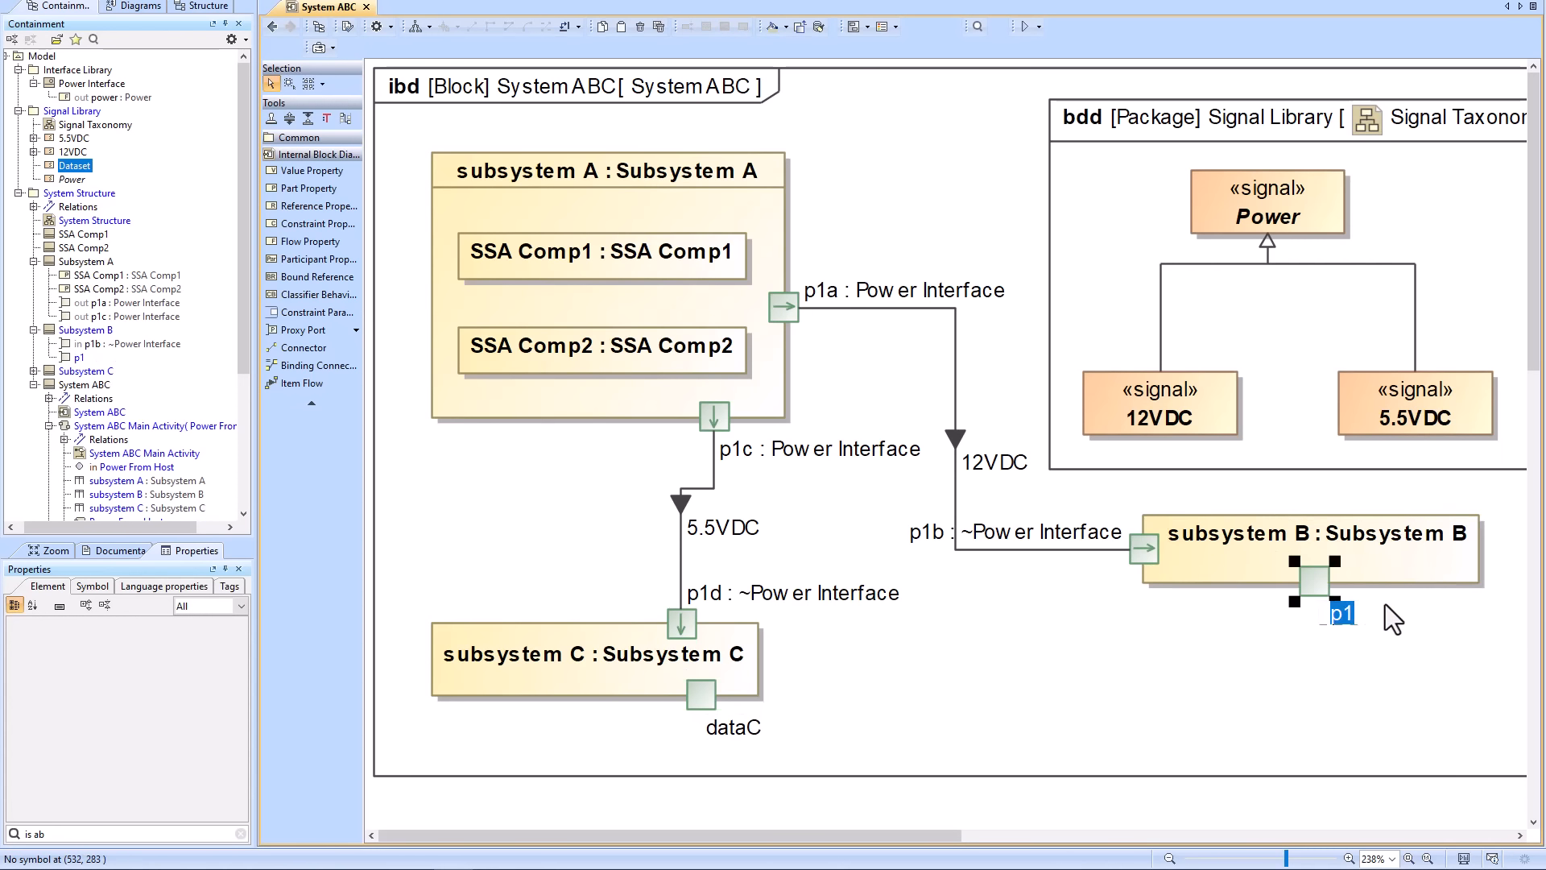
{"action": "type", "text": "dataB"}
{"action": "left_click", "coordinate": [1317, 663]}
- Connect port dataB to port dataC and realize the existing Dataset item flow from Subsystem B to Subsystem C on the connector
{"action": "left_click", "coordinate": [1317, 583]}
{"action": "left_click", "coordinate": [1366, 589]}
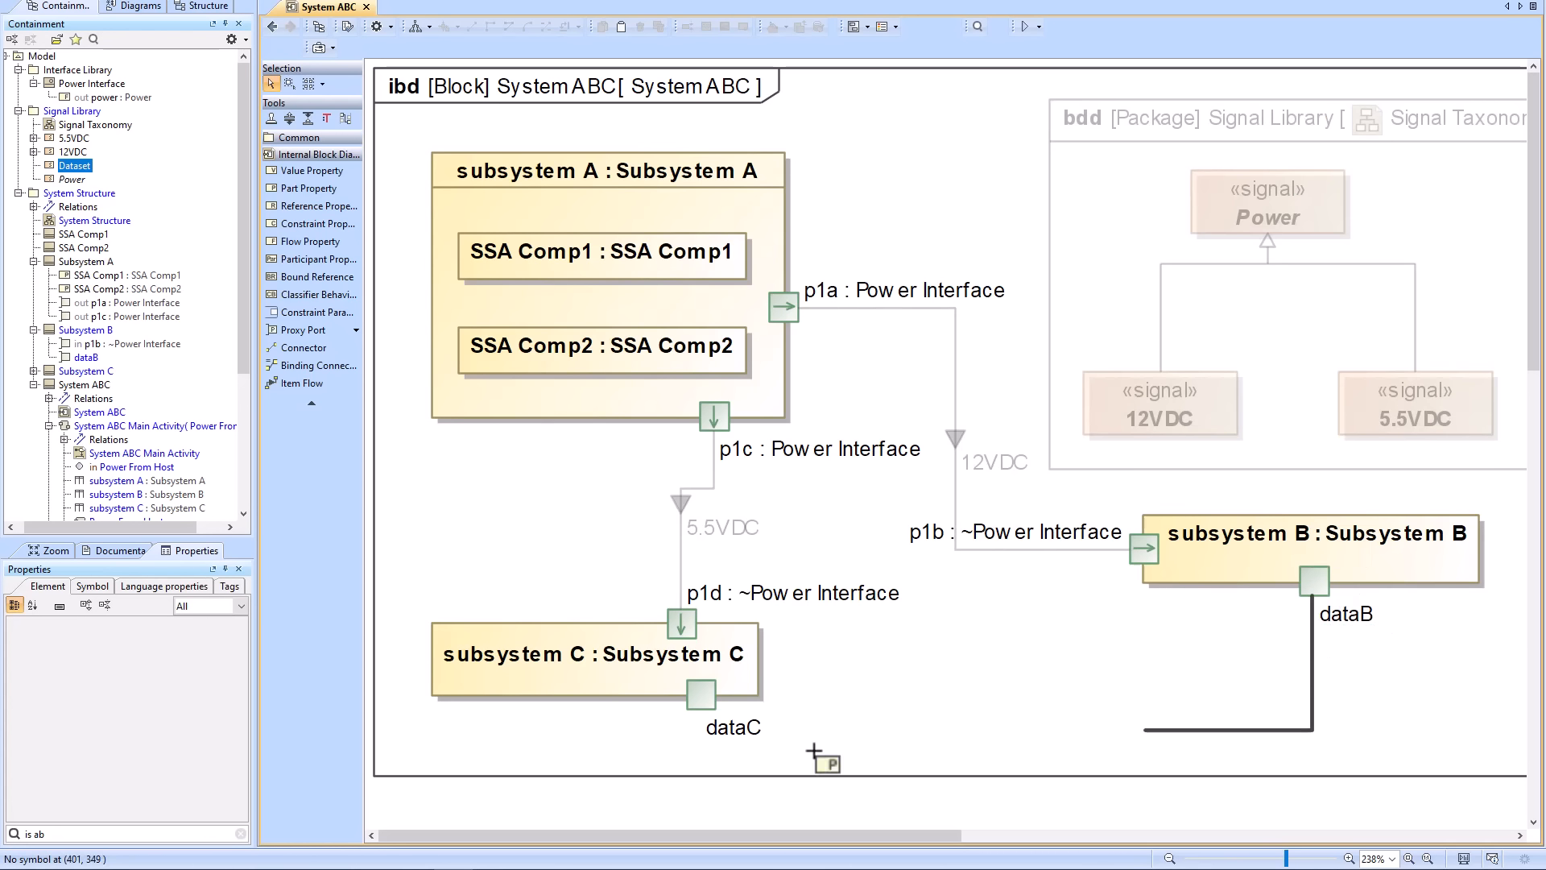
{"action": "left_click", "coordinate": [700, 694]}
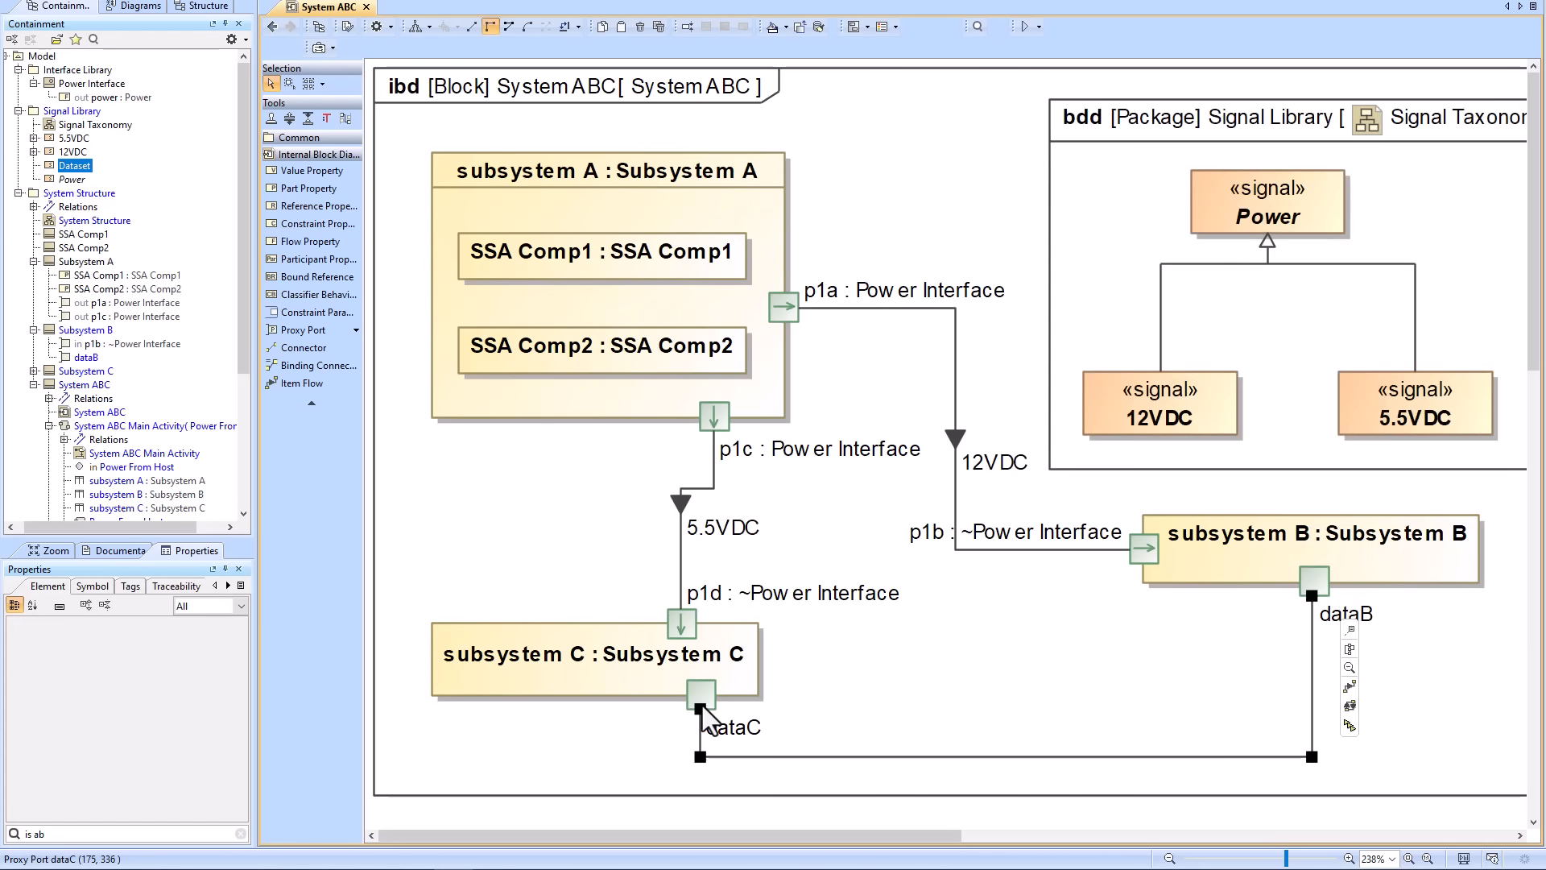
{"action": "left_click", "coordinate": [1350, 705]}
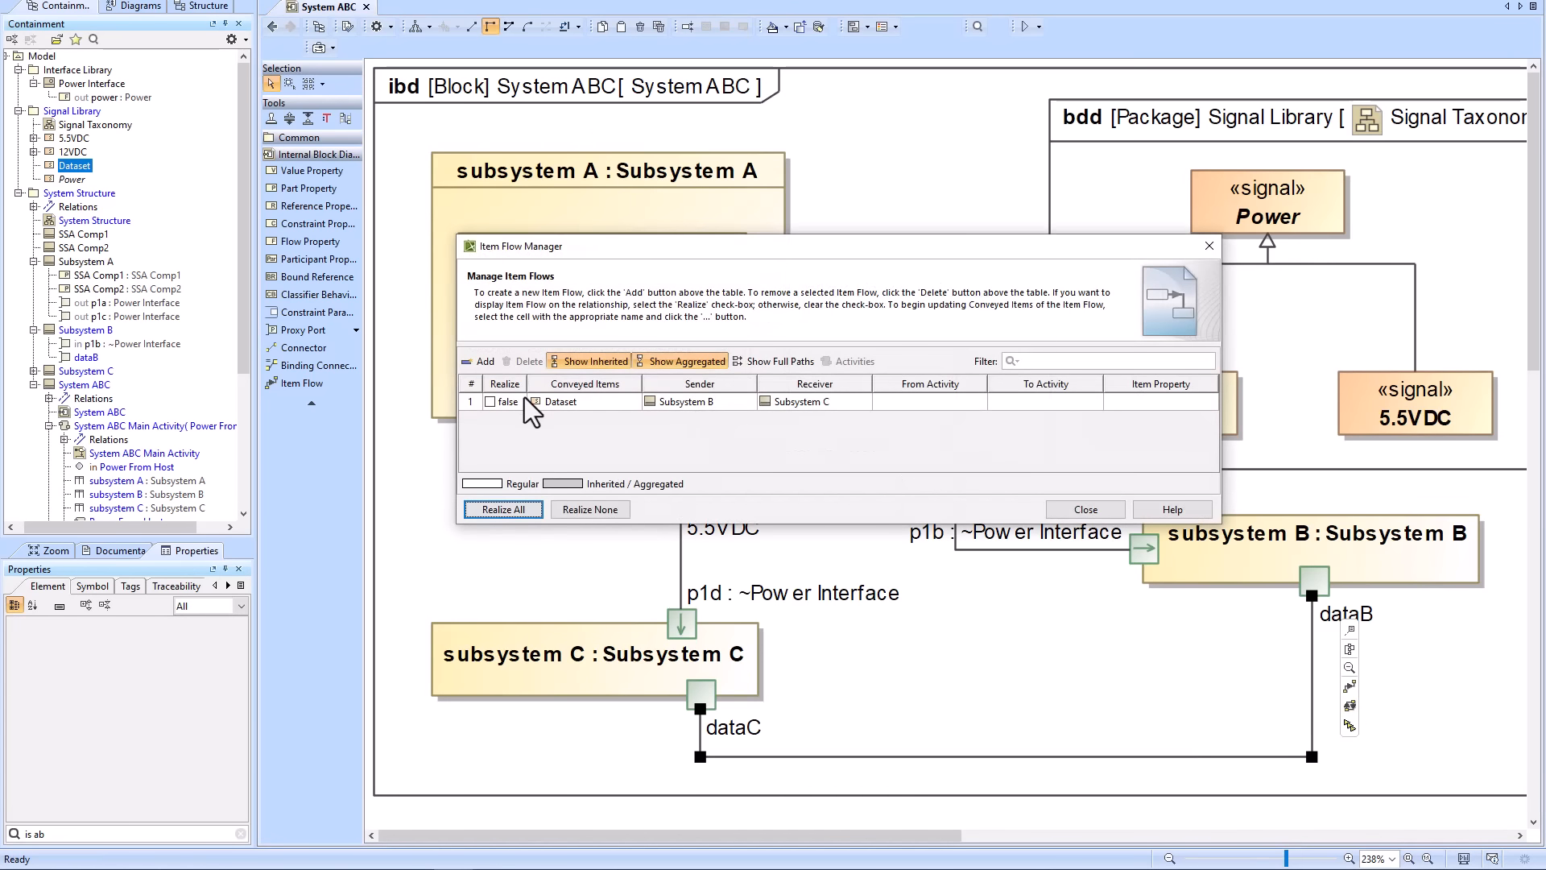
{"action": "left_click", "coordinate": [490, 402]}
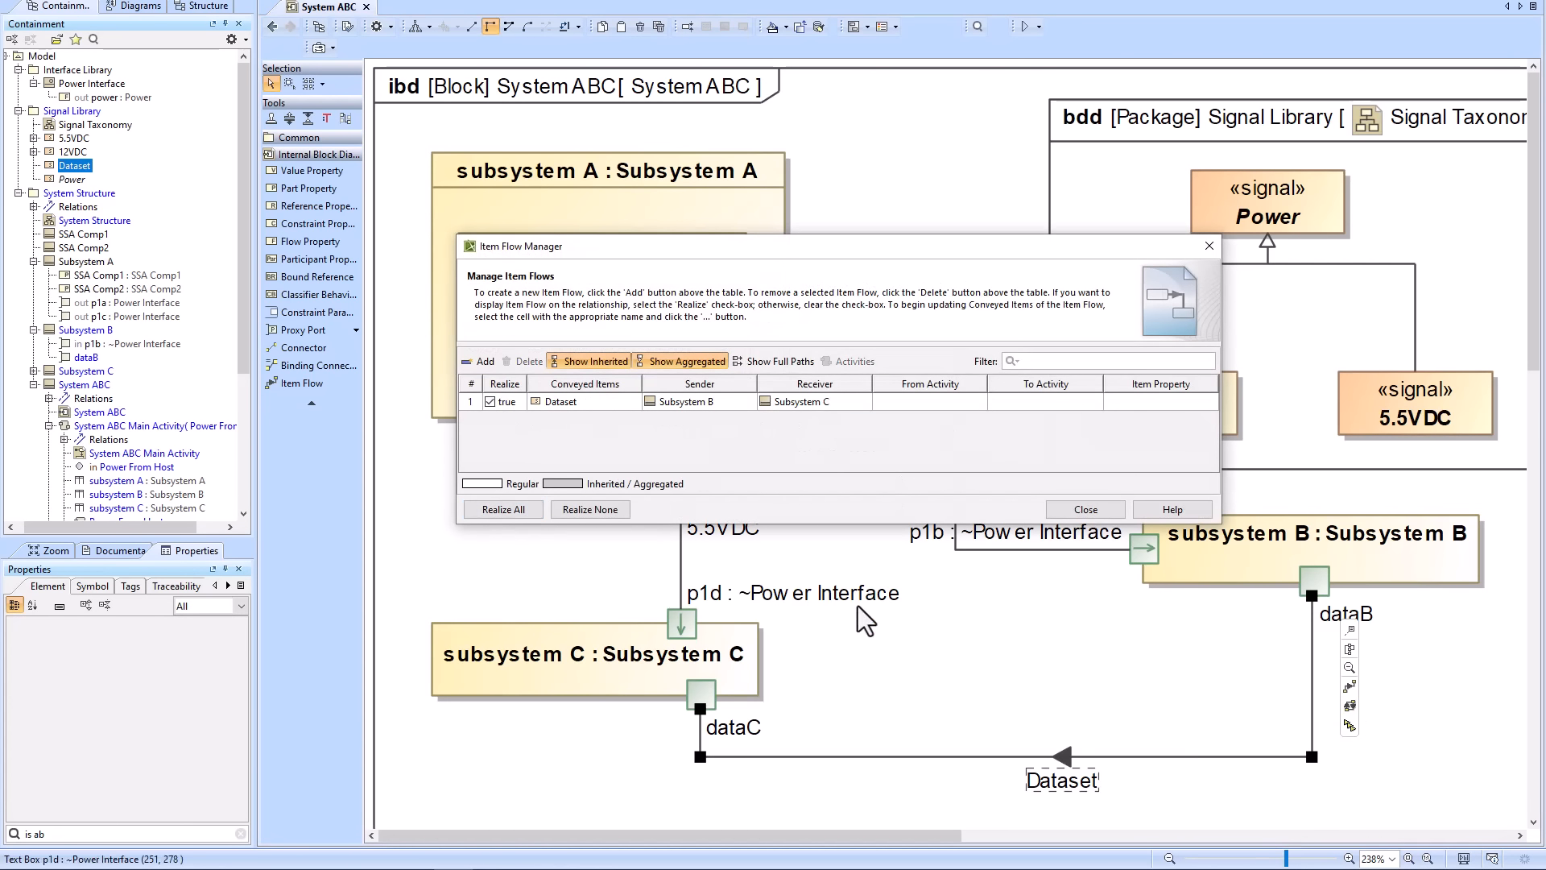
{"action": "left_click", "coordinate": [1084, 509]}
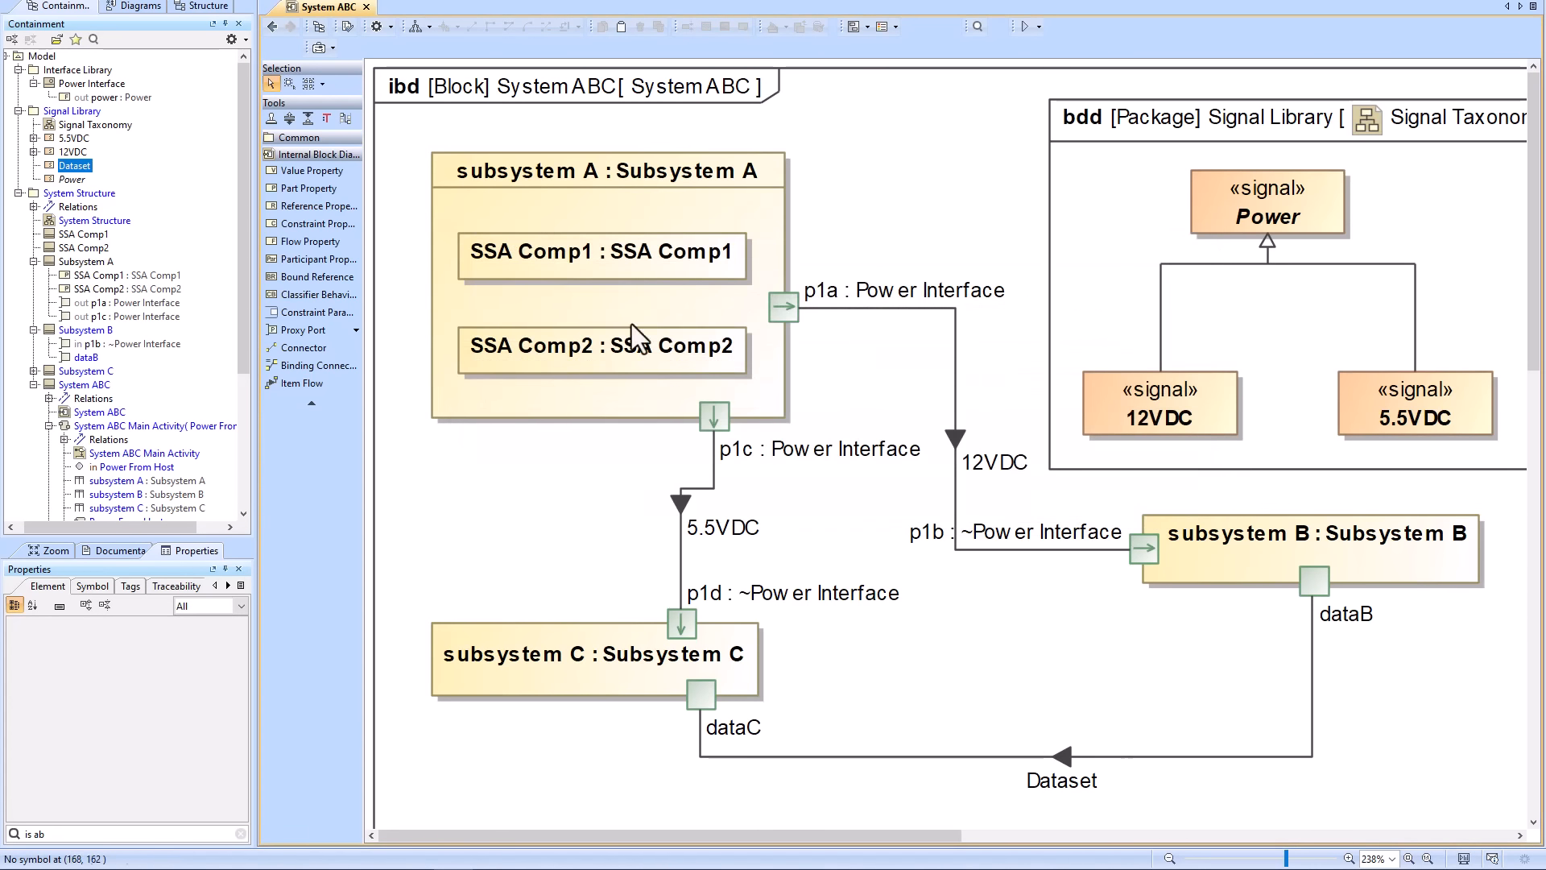
- Return to the System Structure diagram and rename the Dataset signal as Data
{"action": "left_click", "coordinate": [274, 26]}
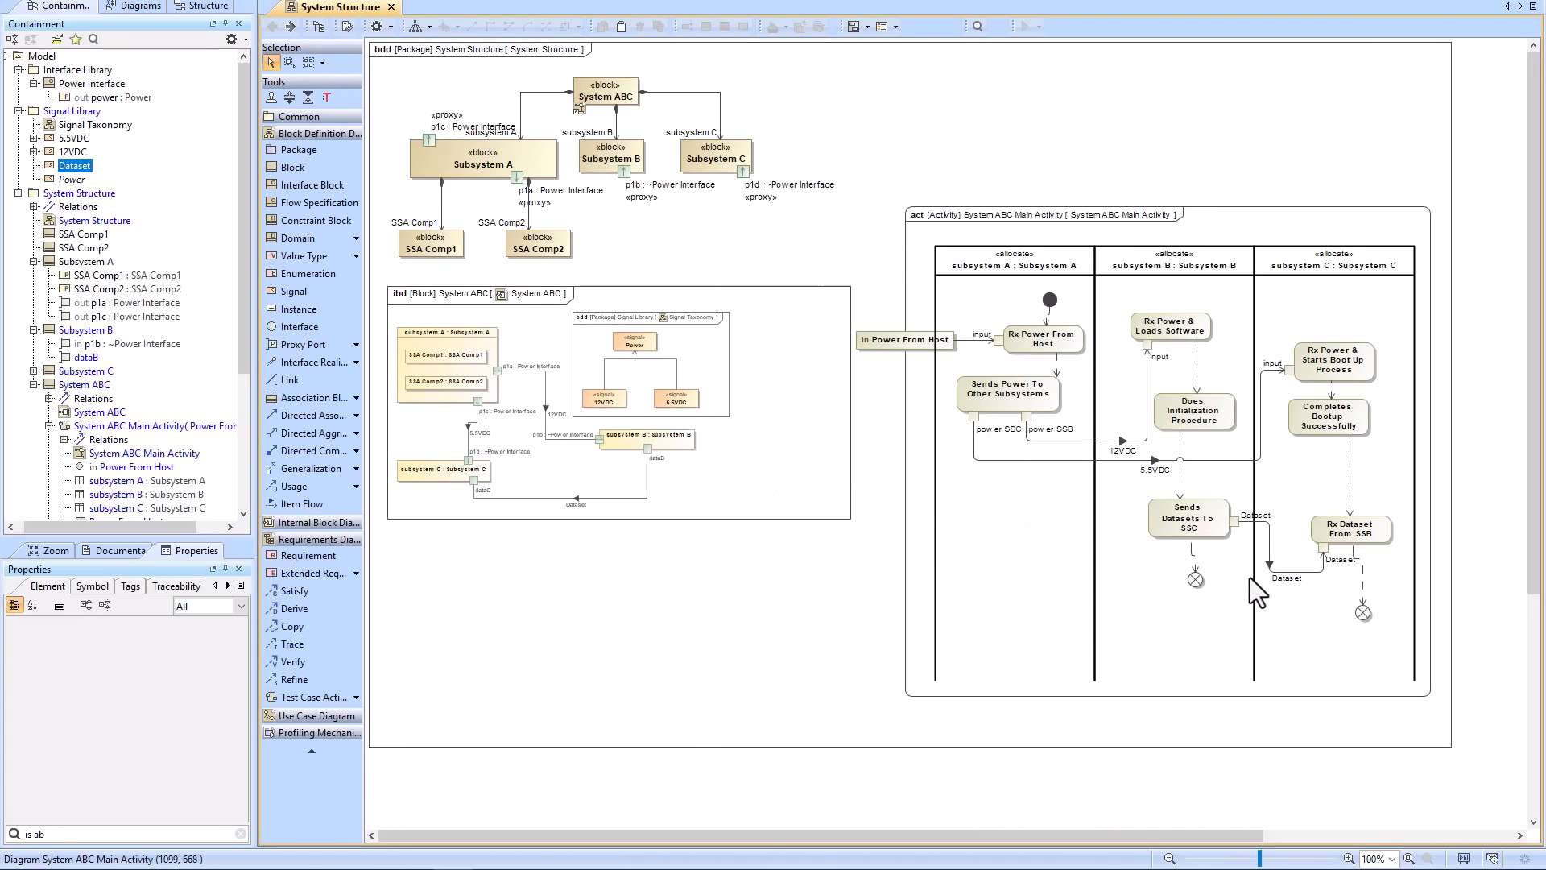
{"action": "left_click", "coordinate": [90, 166]}
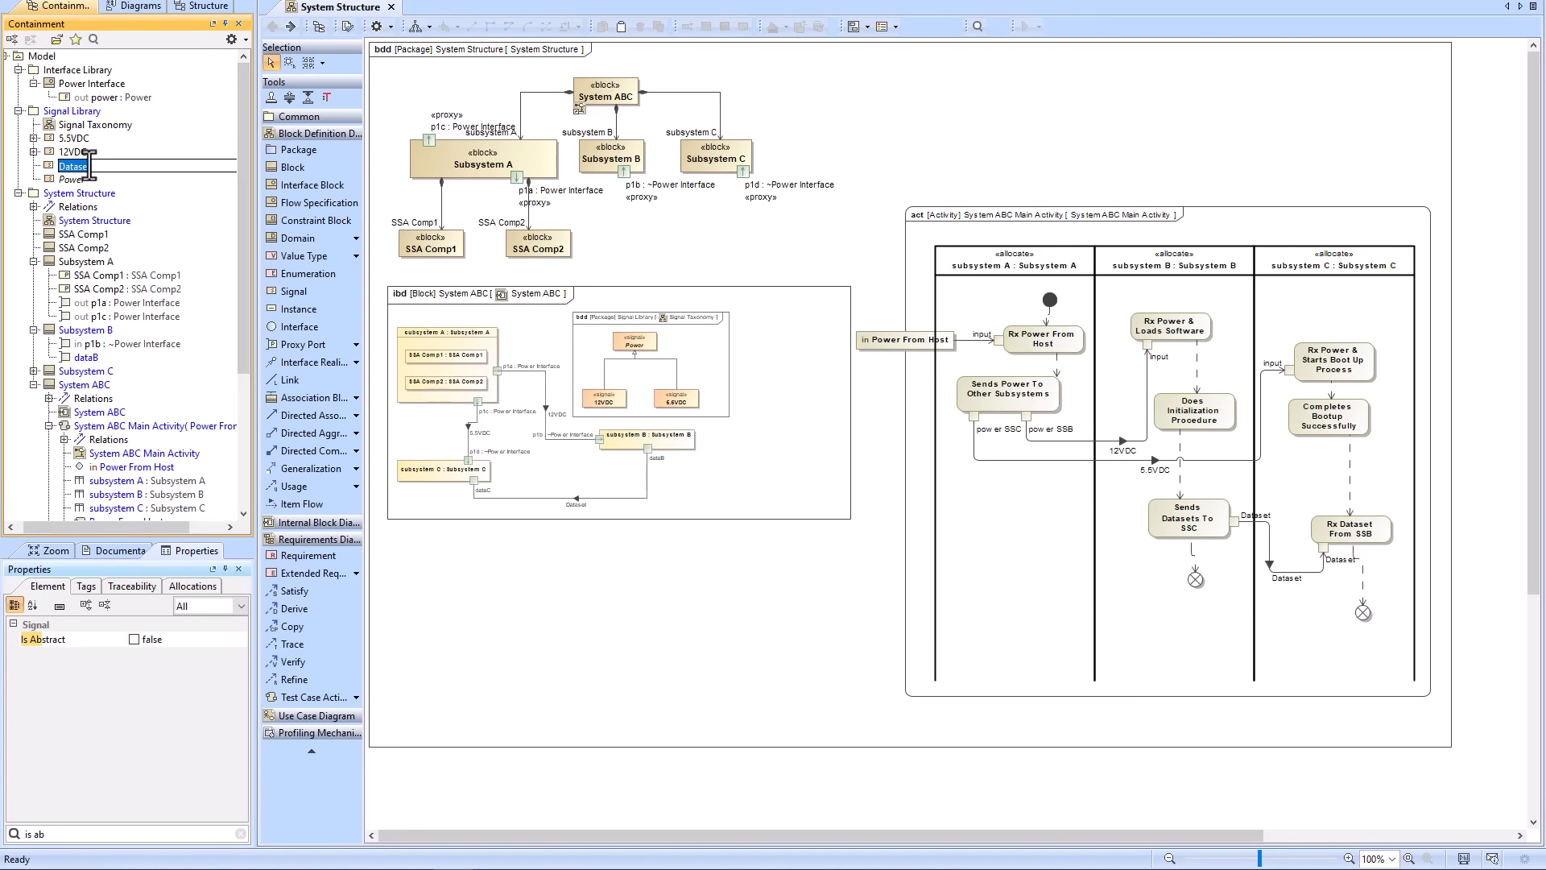
{"action": "key", "text": "BackSpace"}
{"action": "key", "text": "Return"}
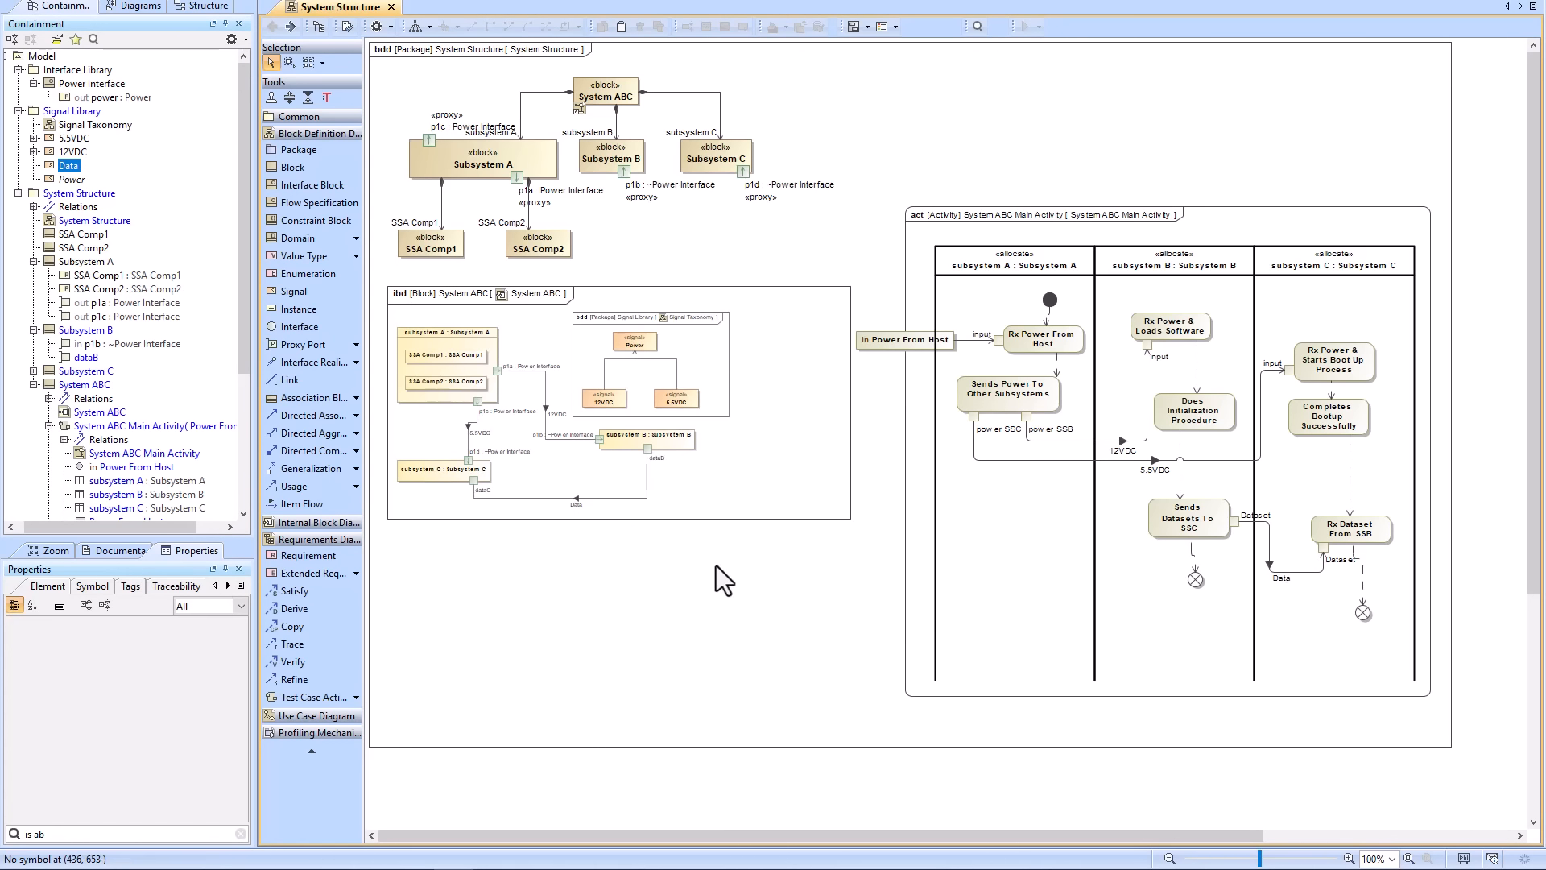
- Move the nested System ABC Main Activity diagram up and to the right and enlarge the nested System ABC internal block diagram beside it
{"action": "left_click_drag", "start_coordinate": [995, 504], "coordinate": [989, 346]}
{"action": "left_click", "coordinate": [762, 408]}
{"action": "left_click", "coordinate": [836, 521]}
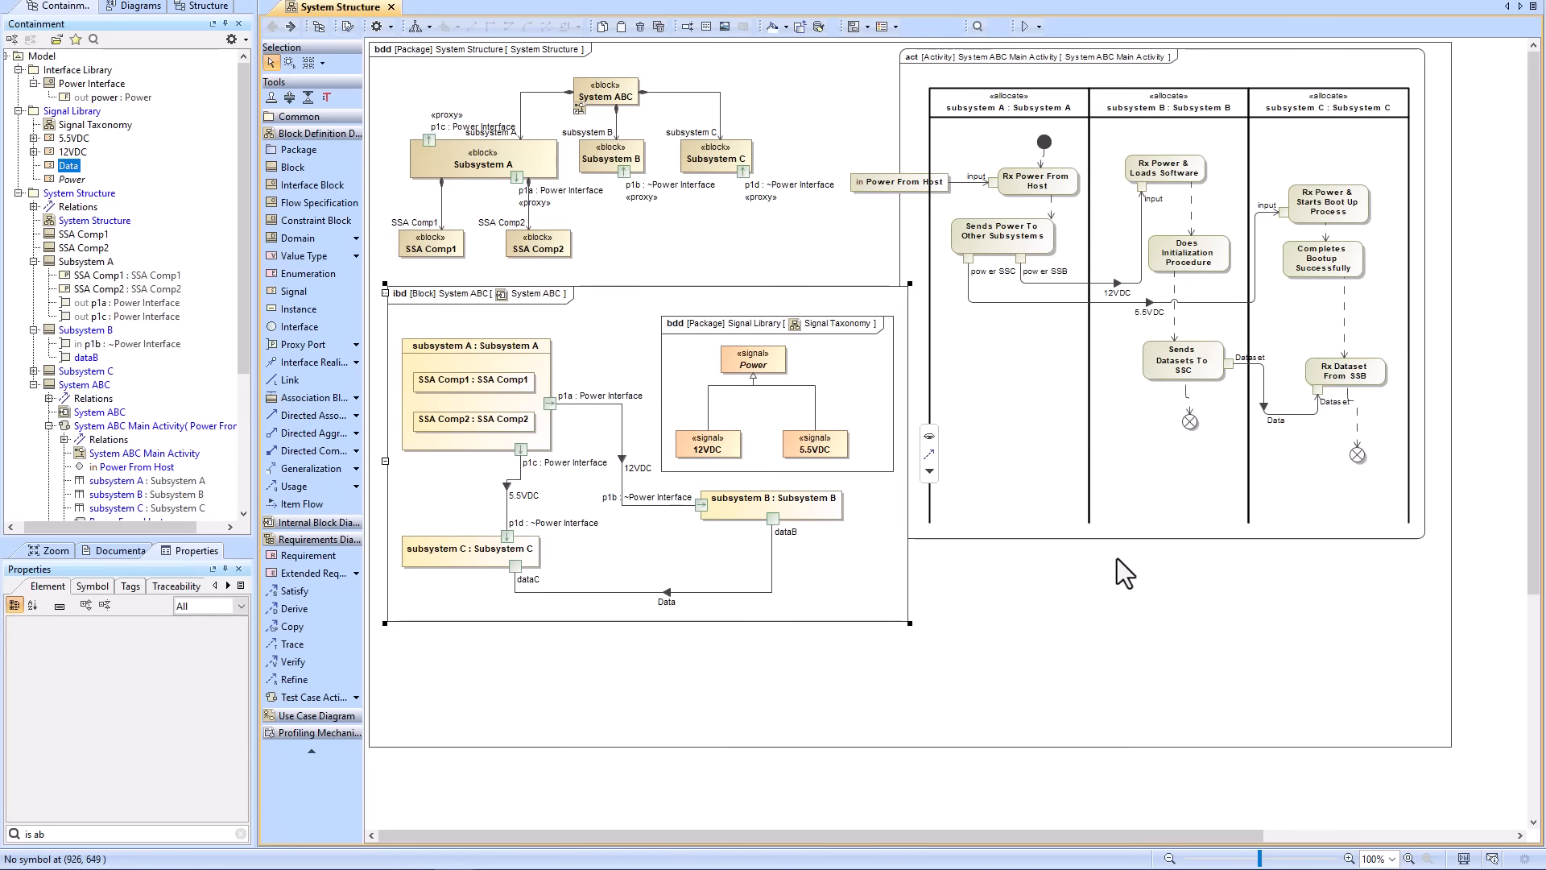
{"action": "left_click_drag", "start_coordinate": [1119, 541], "coordinate": [1146, 553]}
{"action": "left_click", "coordinate": [1026, 27]}
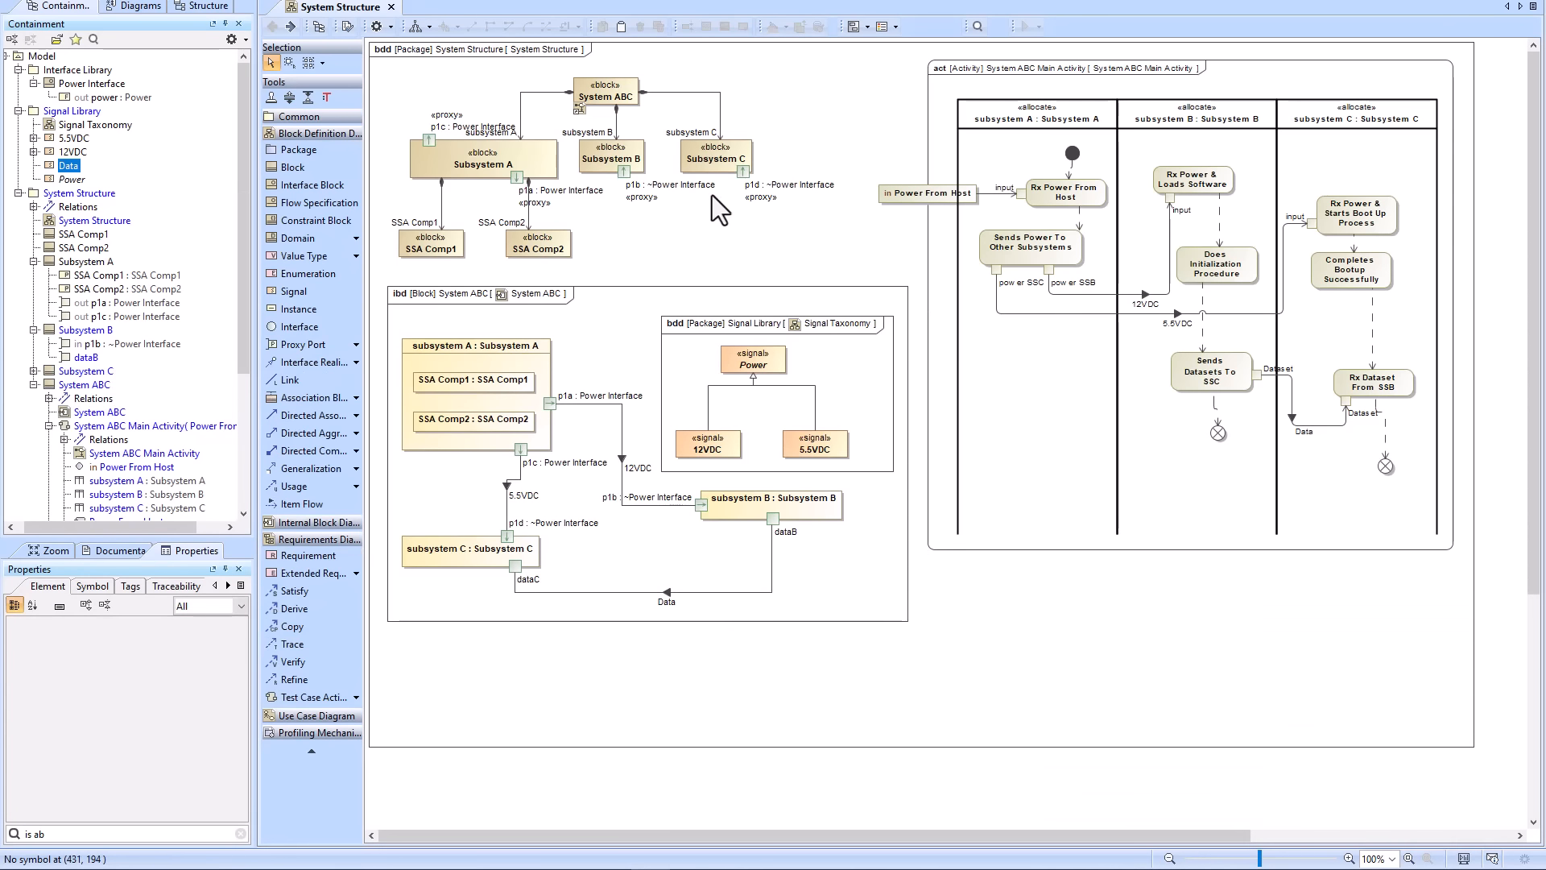
- Remove the proxy port symbols of Subsystems A, B and C from the System Structure block definition diagram
{"action": "left_click", "coordinate": [742, 172]}
{"action": "key", "text": "Delete"}
{"action": "left_click", "coordinate": [628, 173]}
{"action": "key", "text": "Delete"}
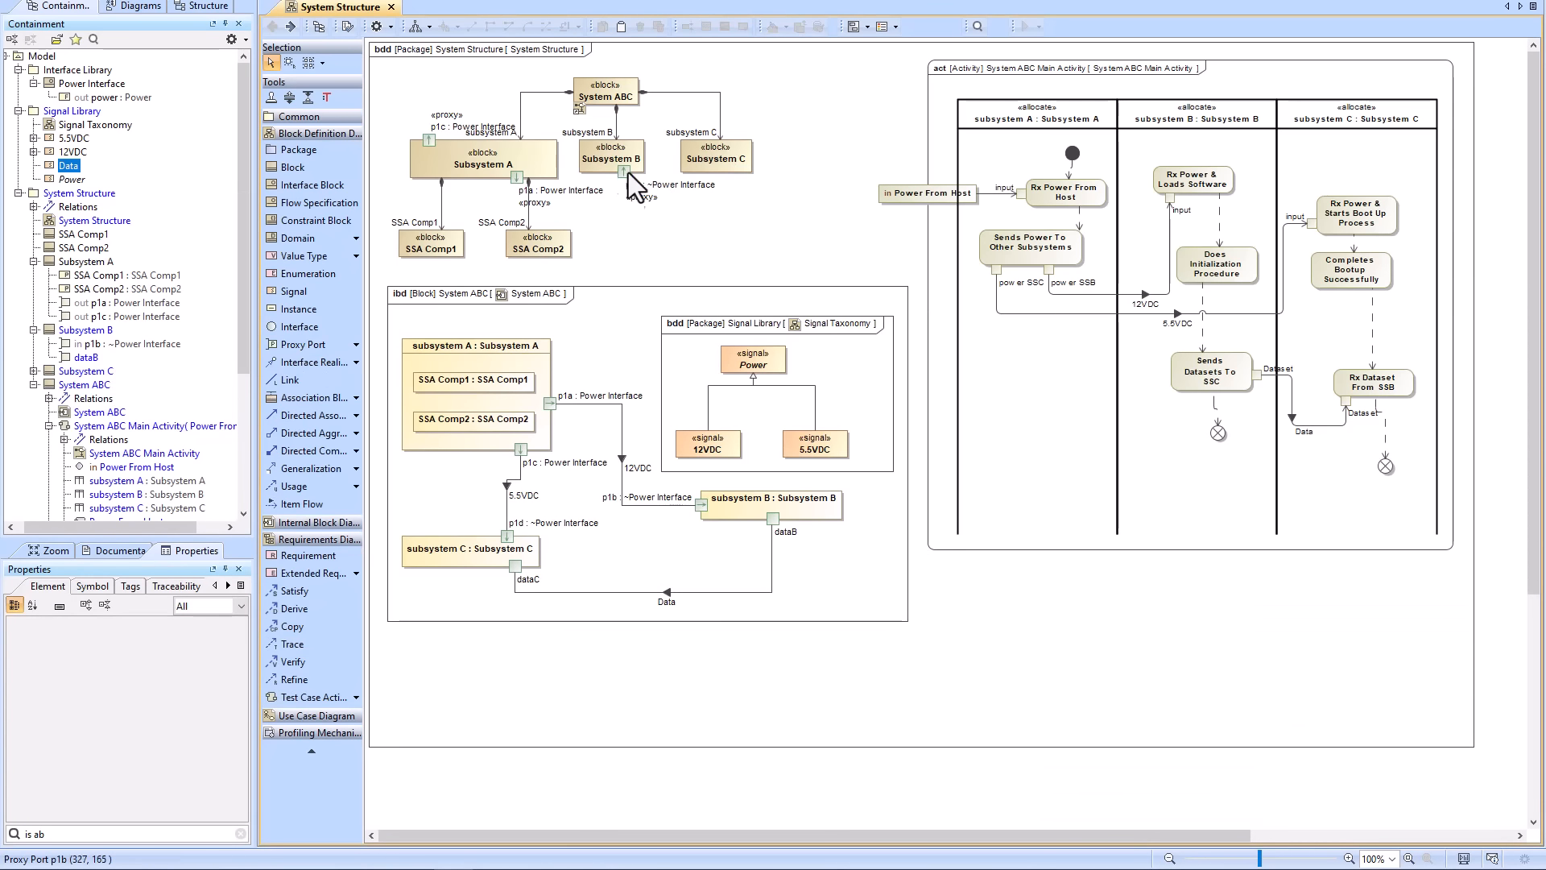
{"action": "key", "text": "Delete"}
- Create an interface block named Data Interface in the Interface Library package
{"action": "right_click", "coordinate": [77, 70]}
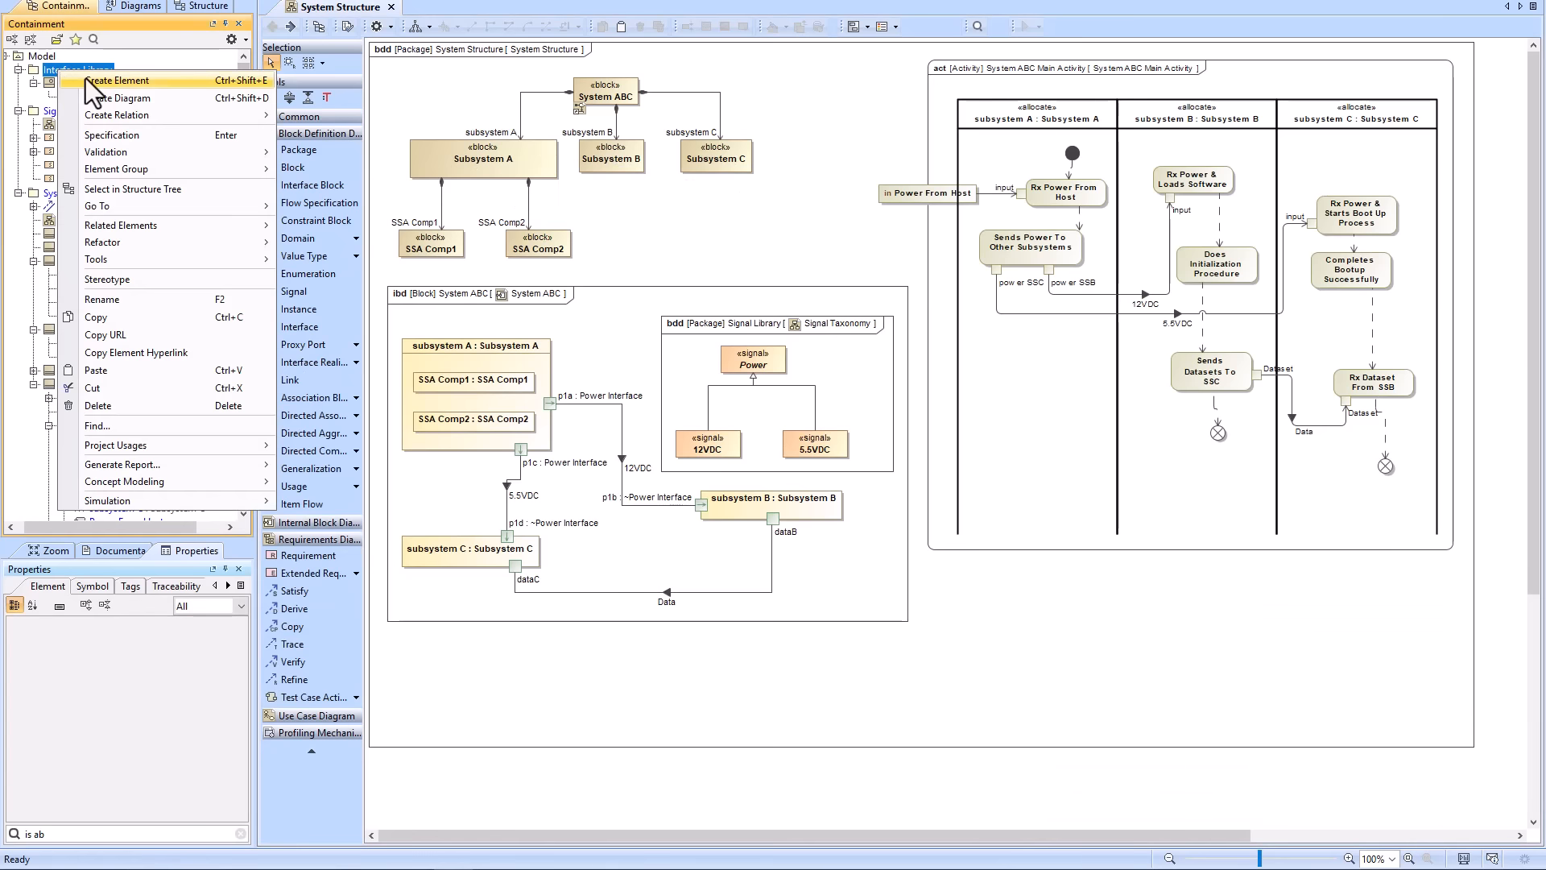
{"action": "left_click", "coordinate": [85, 79]}
{"action": "left_click", "coordinate": [122, 175]}
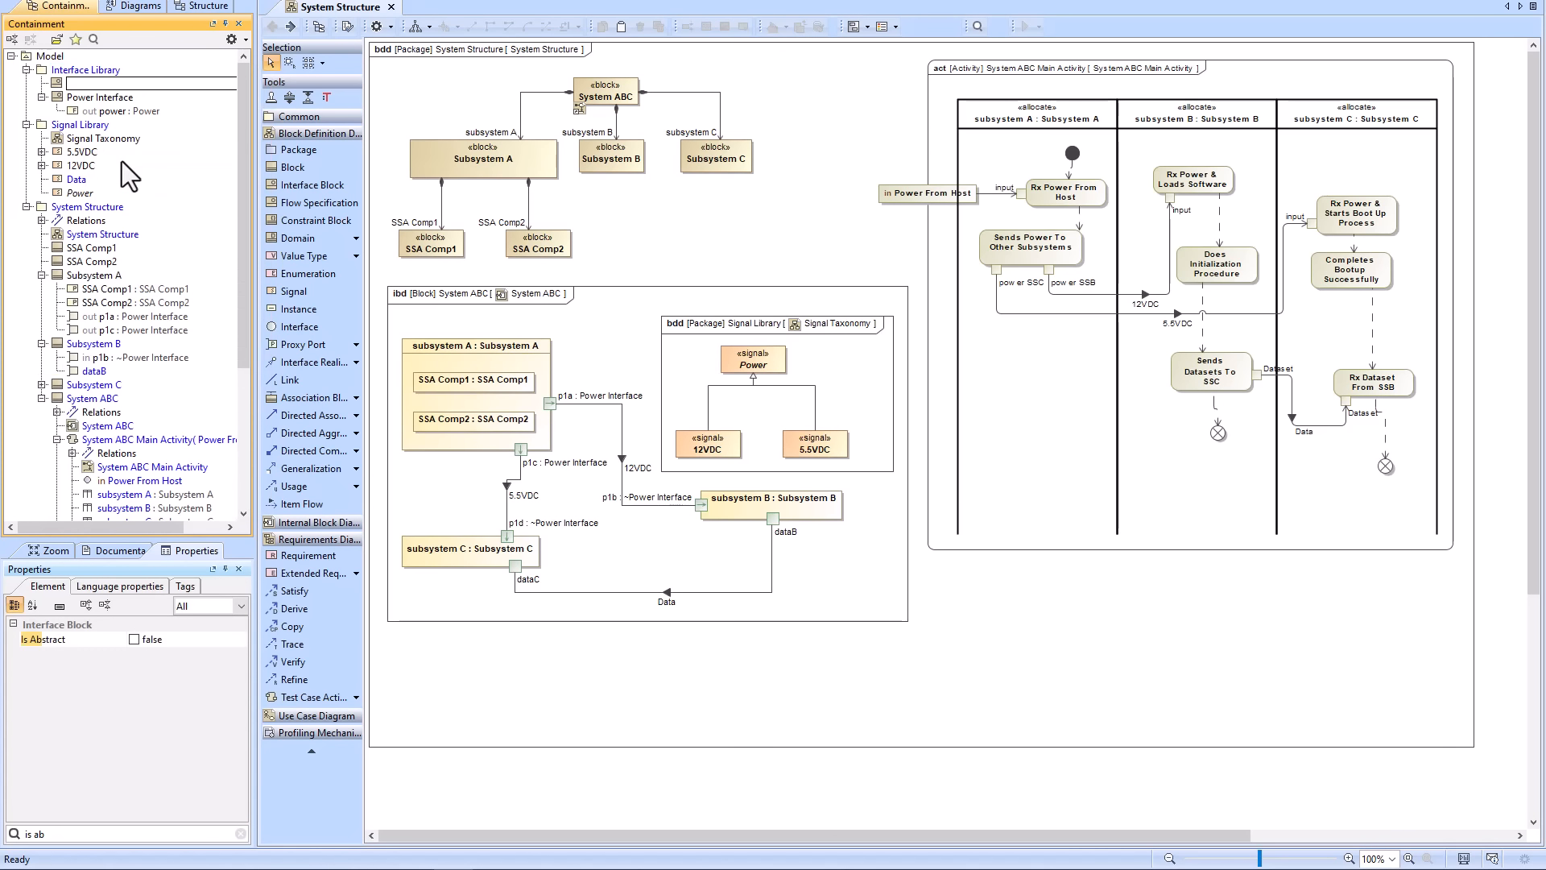
{"action": "type", "text": "Data Interface"}
{"action": "key", "text": "Return"}
- Add an out flow property named data to Data Interface and type it by the Data signal
{"action": "right_click", "coordinate": [155, 84]}
{"action": "left_click", "coordinate": [159, 92]}
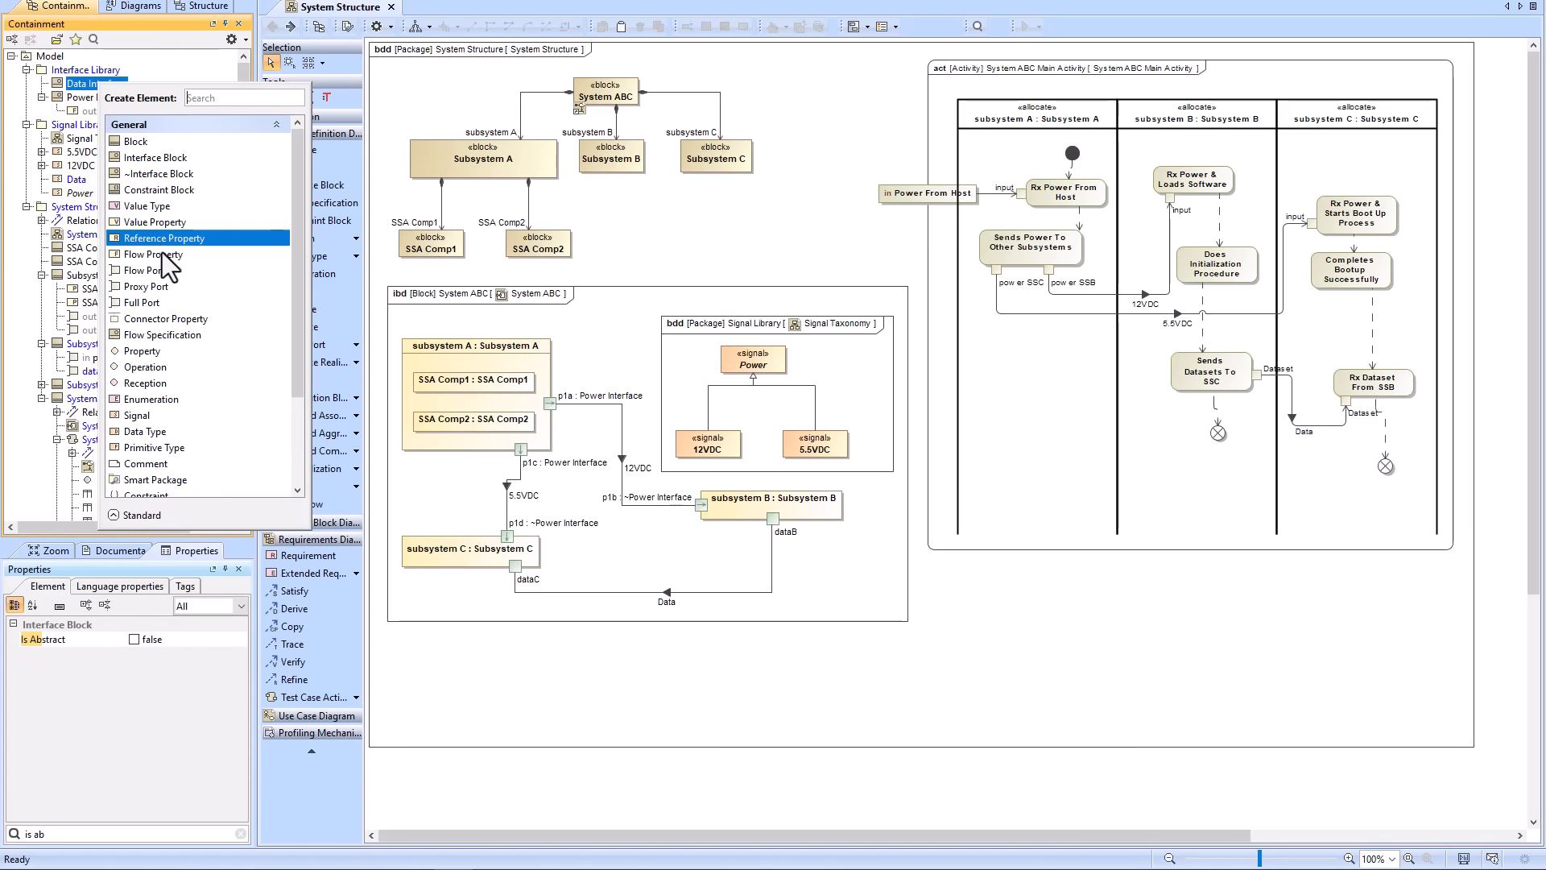
{"action": "left_click", "coordinate": [163, 238]}
{"action": "left_click_drag", "start_coordinate": [153, 98], "coordinate": [75, 98]}
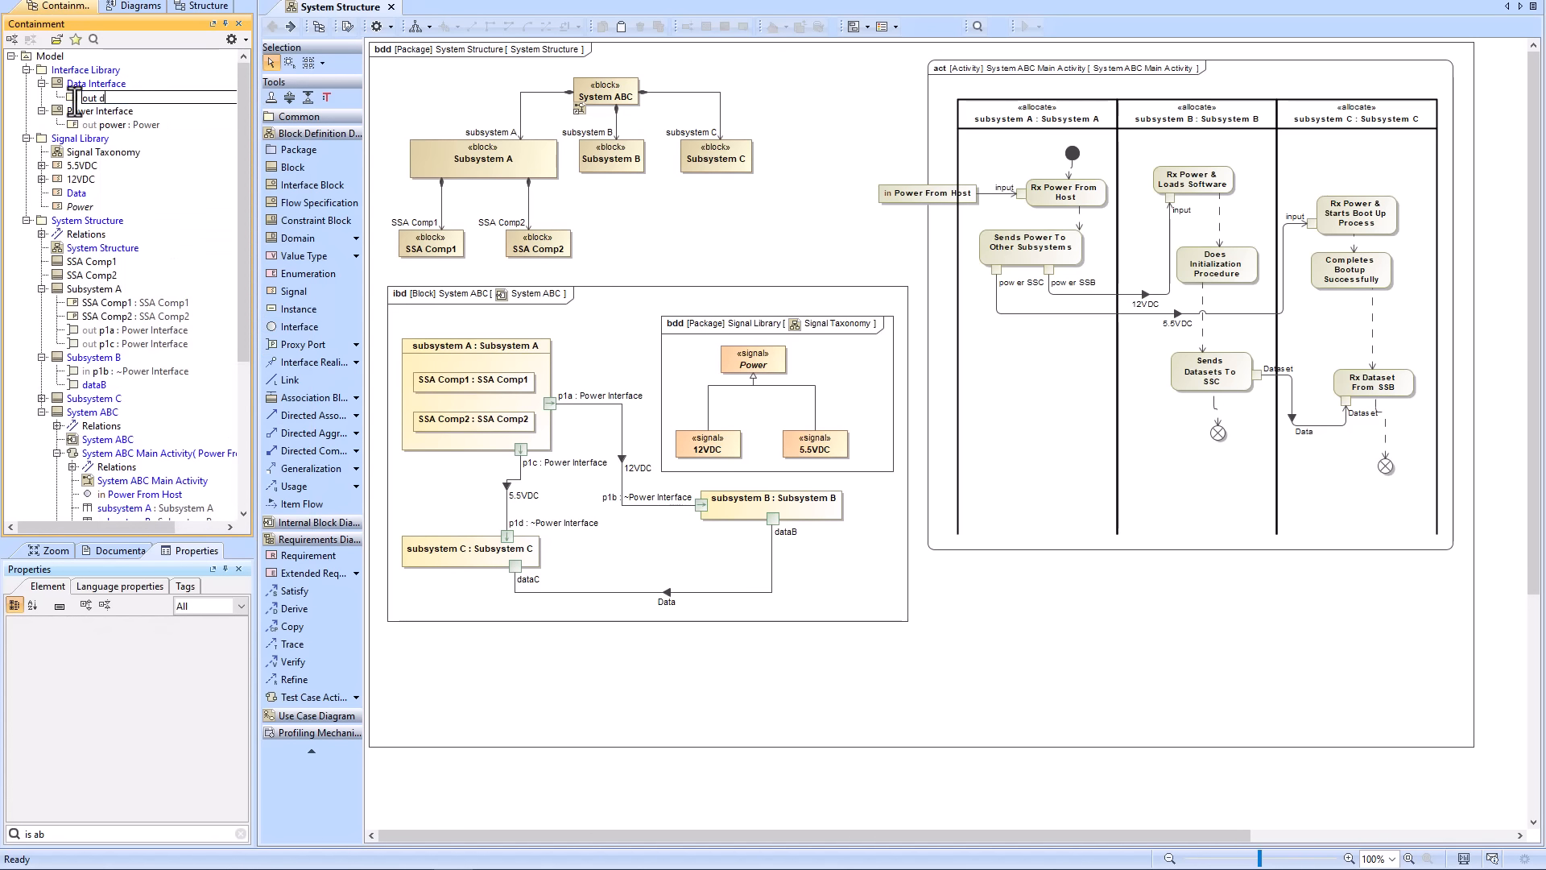
{"action": "left_click_drag", "start_coordinate": [73, 193], "coordinate": [97, 98]}
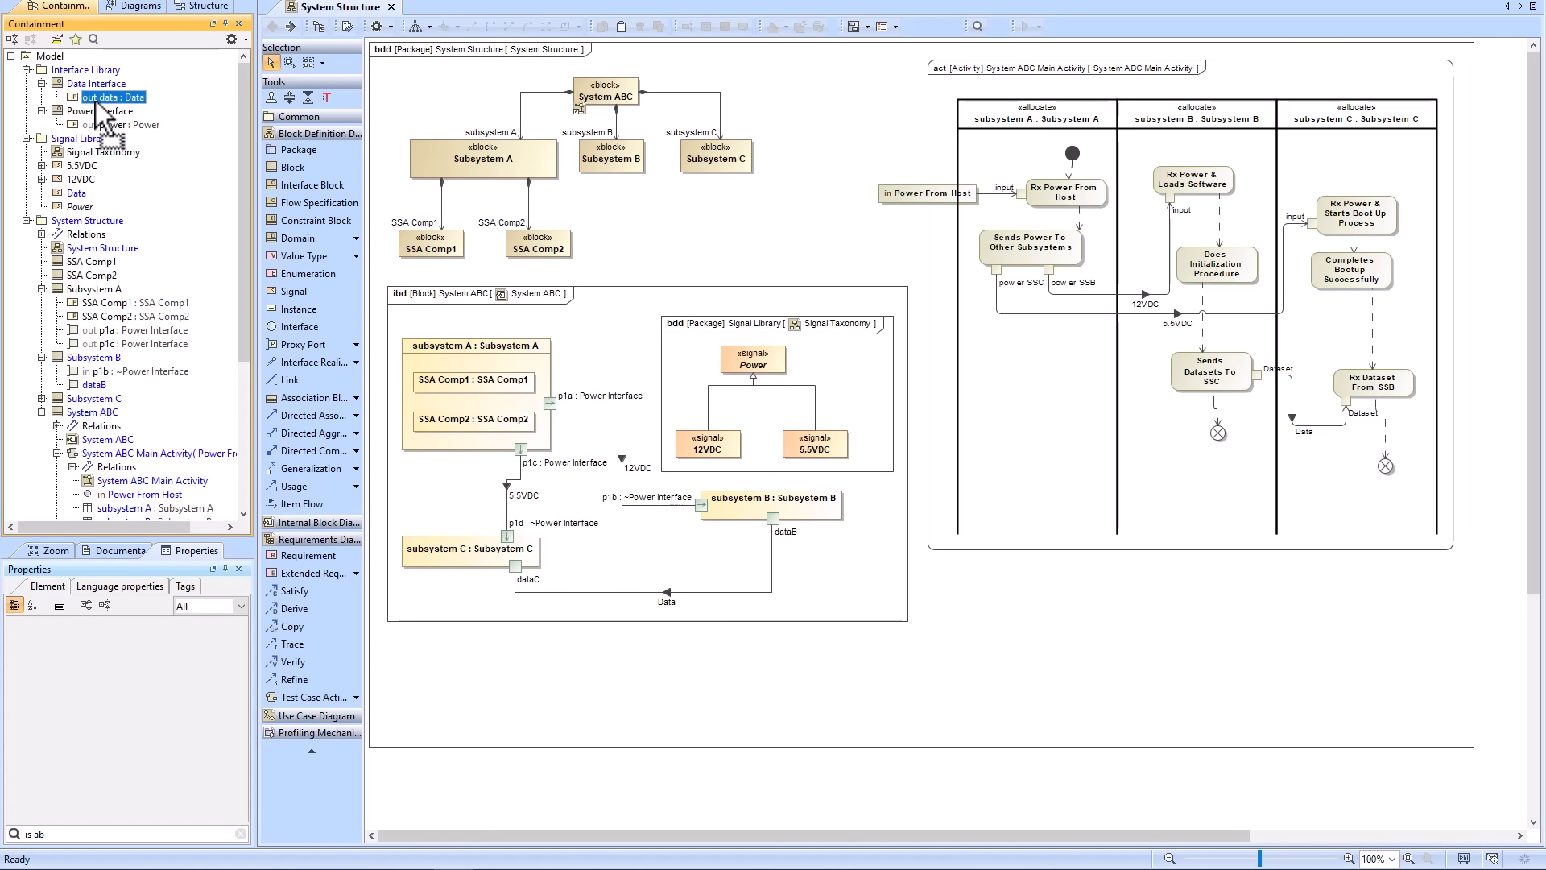
- On the System ABC internal block diagram, type the ports dataB and dataC by Data Interface
{"action": "left_click", "coordinate": [100, 85]}
{"action": "double_click", "coordinate": [808, 531]}
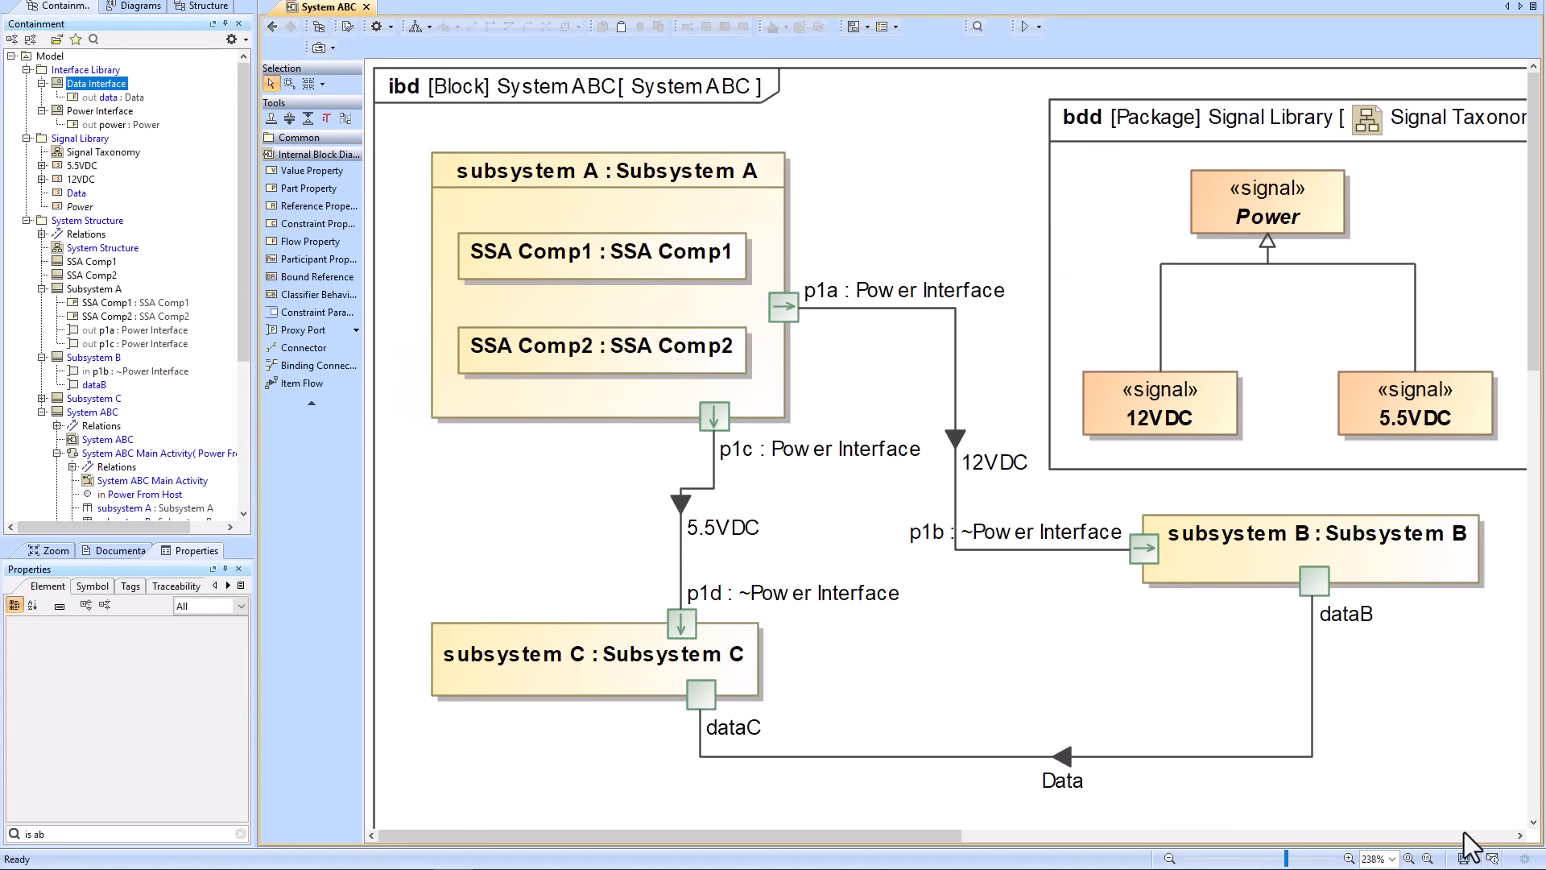
{"action": "left_click", "coordinate": [1391, 858]}
{"action": "left_click", "coordinate": [1381, 817]}
{"action": "left_click_drag", "start_coordinate": [97, 83], "coordinate": [1198, 519]}
{"action": "left_click_drag", "start_coordinate": [97, 84], "coordinate": [660, 616]}
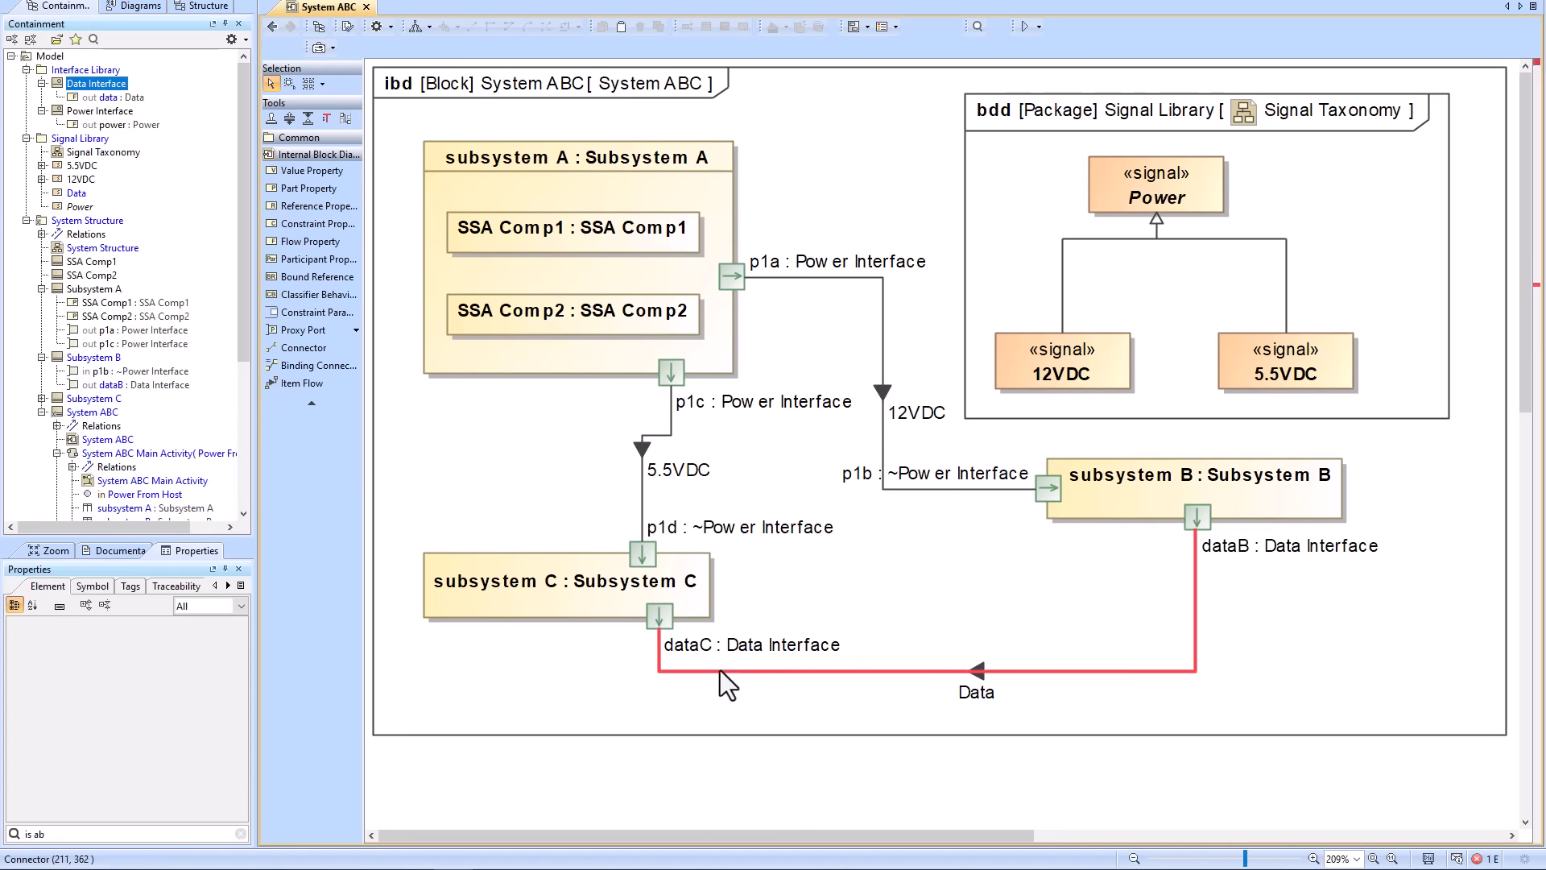
- Make the dataC port on subsystem C conjugated
{"action": "left_click", "coordinate": [659, 620]}
{"action": "right_click", "coordinate": [662, 620]}
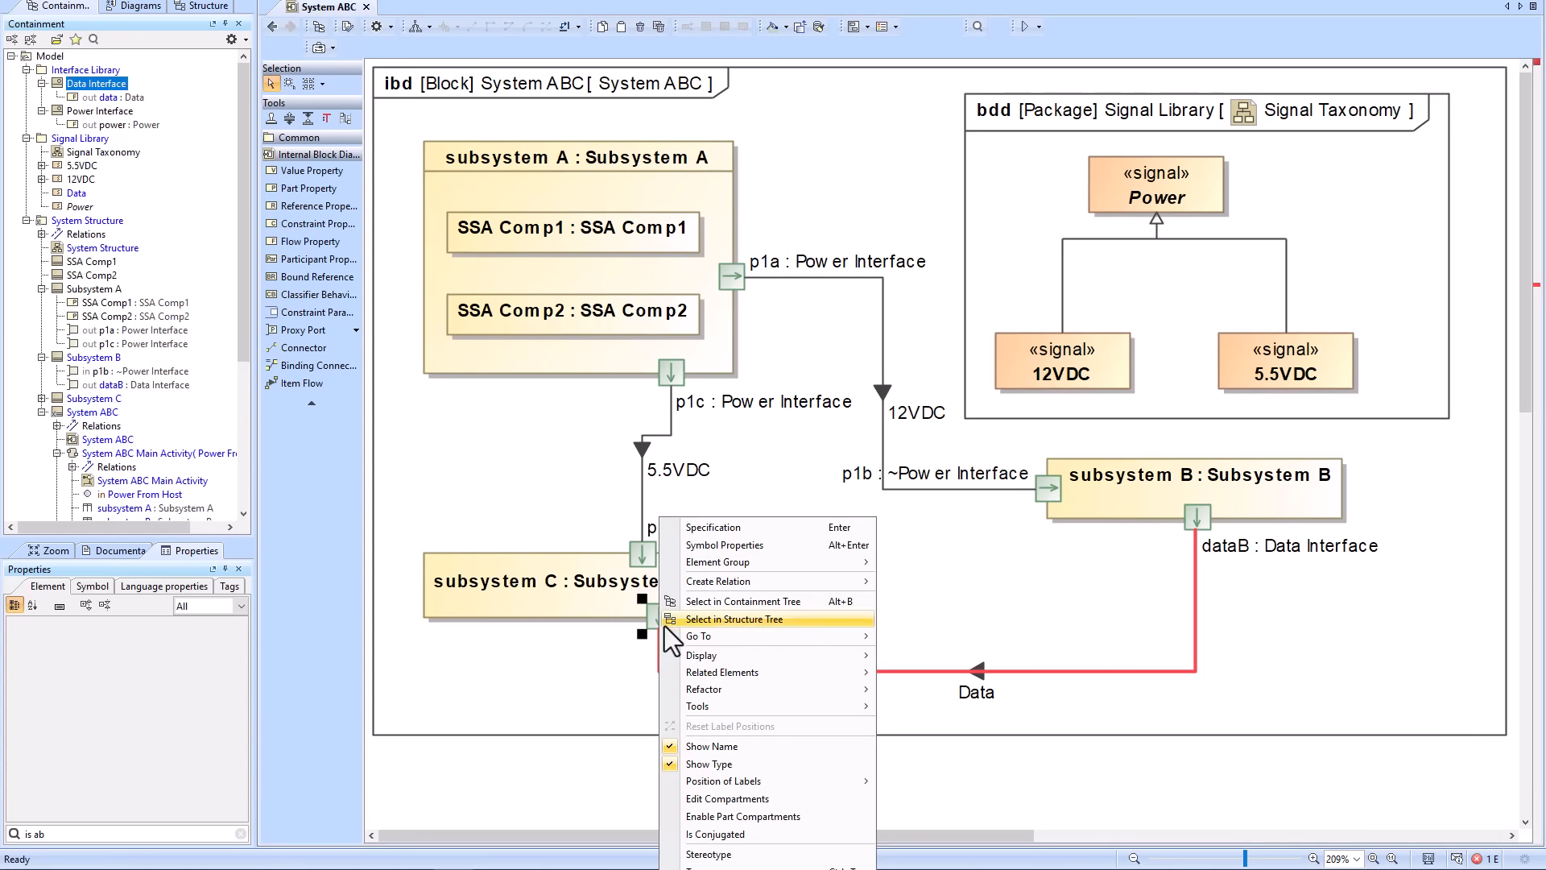
{"action": "left_click", "coordinate": [720, 833]}
{"action": "left_click", "coordinate": [1030, 684]}
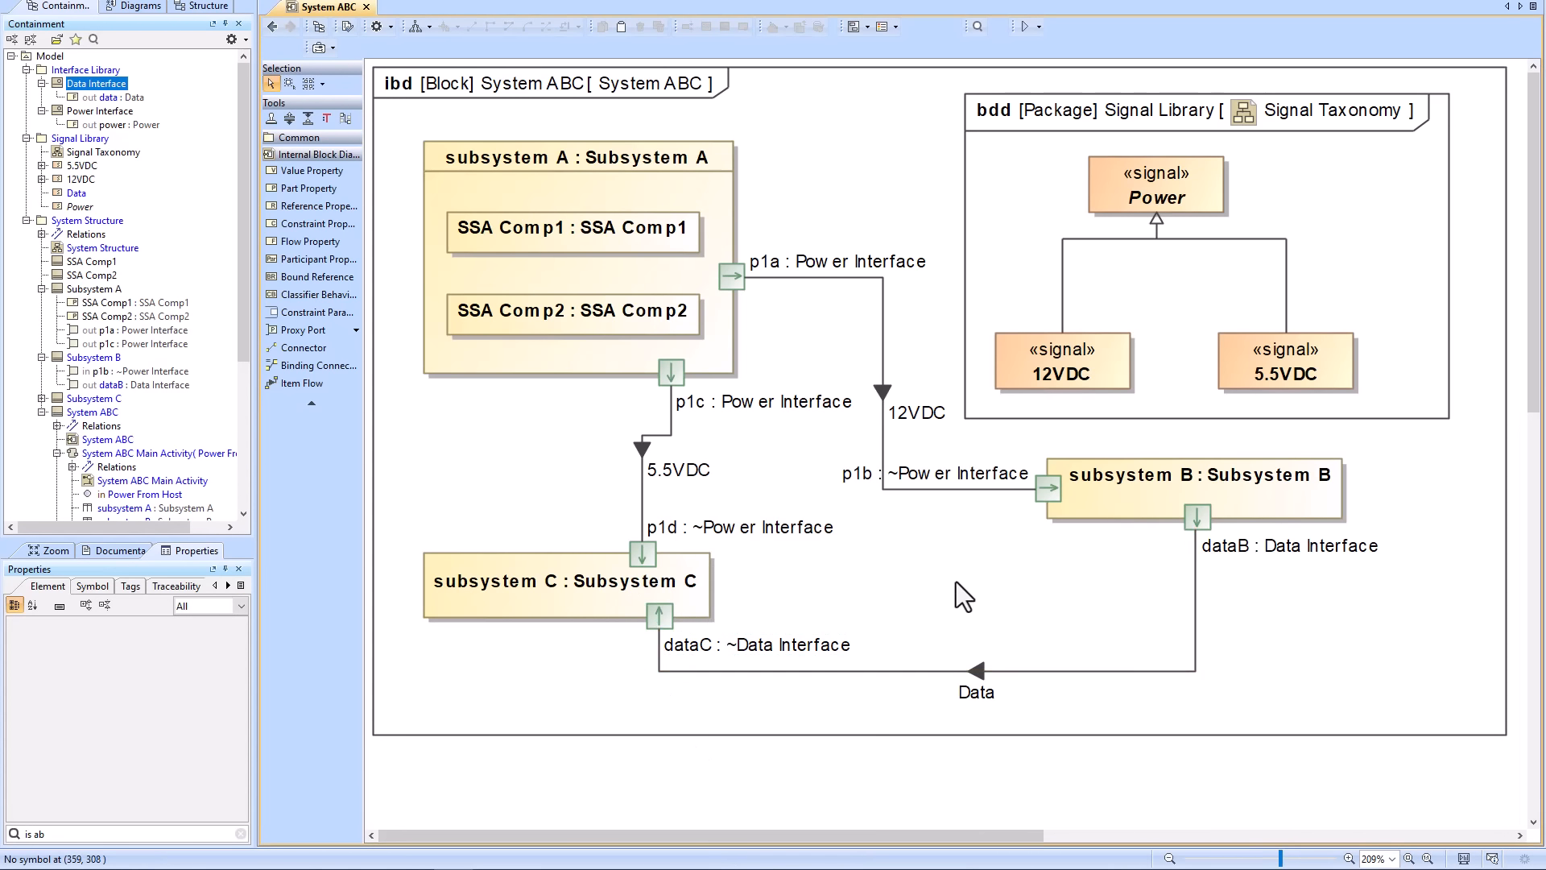
- Return to the System Structure diagram and create a signal named Special Data Packet in the Signal Library package
{"action": "left_click", "coordinate": [273, 27]}
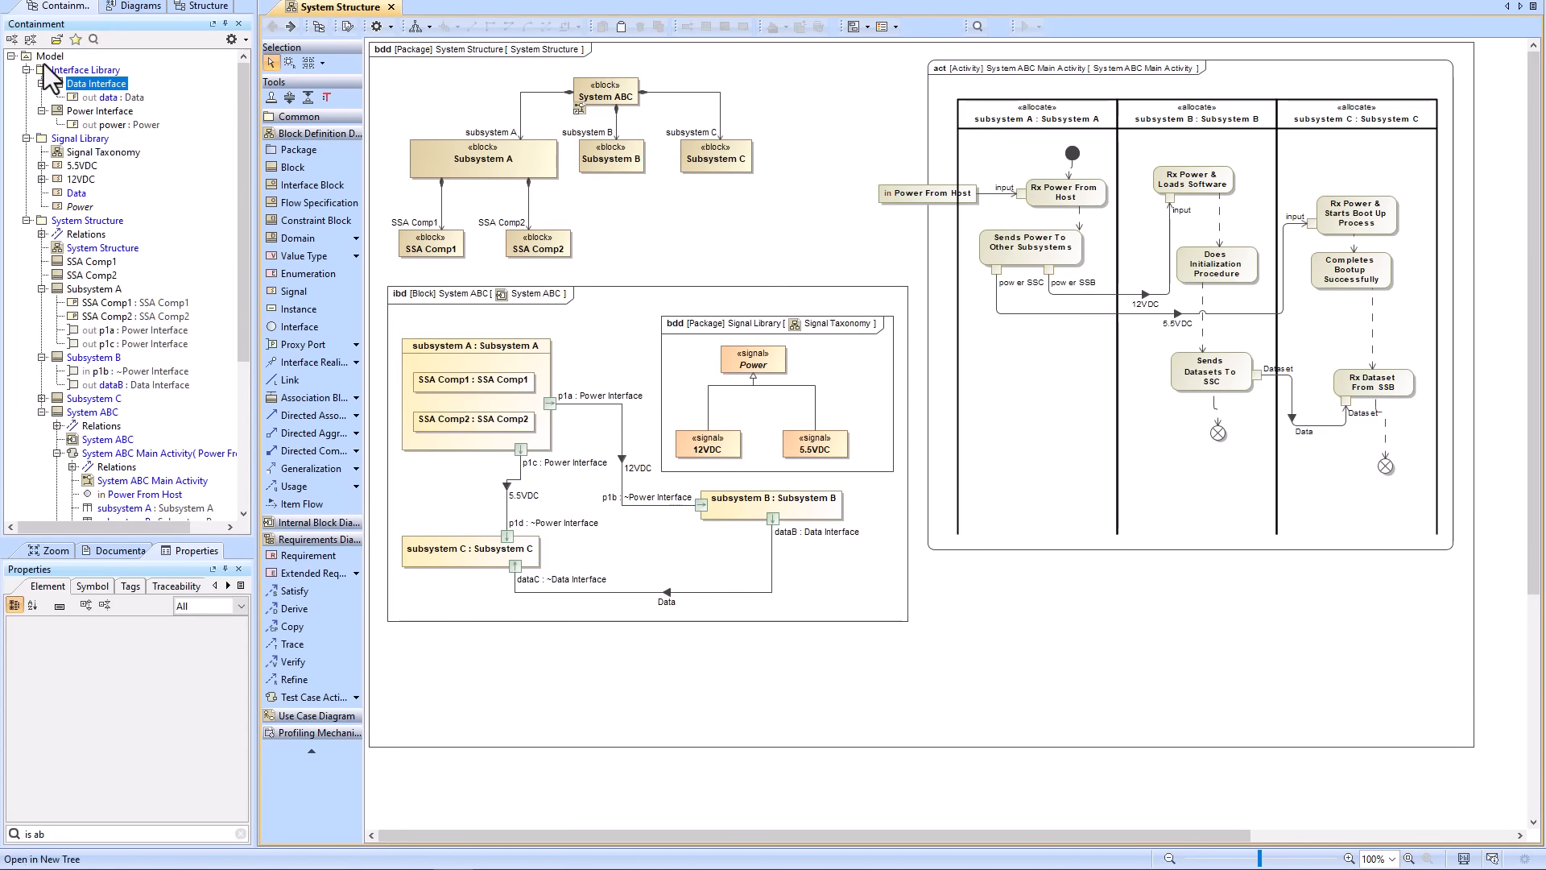
{"action": "right_click", "coordinate": [78, 141]}
{"action": "mouse_move", "coordinate": [138, 151]}
{"action": "left_click", "coordinate": [138, 322]}
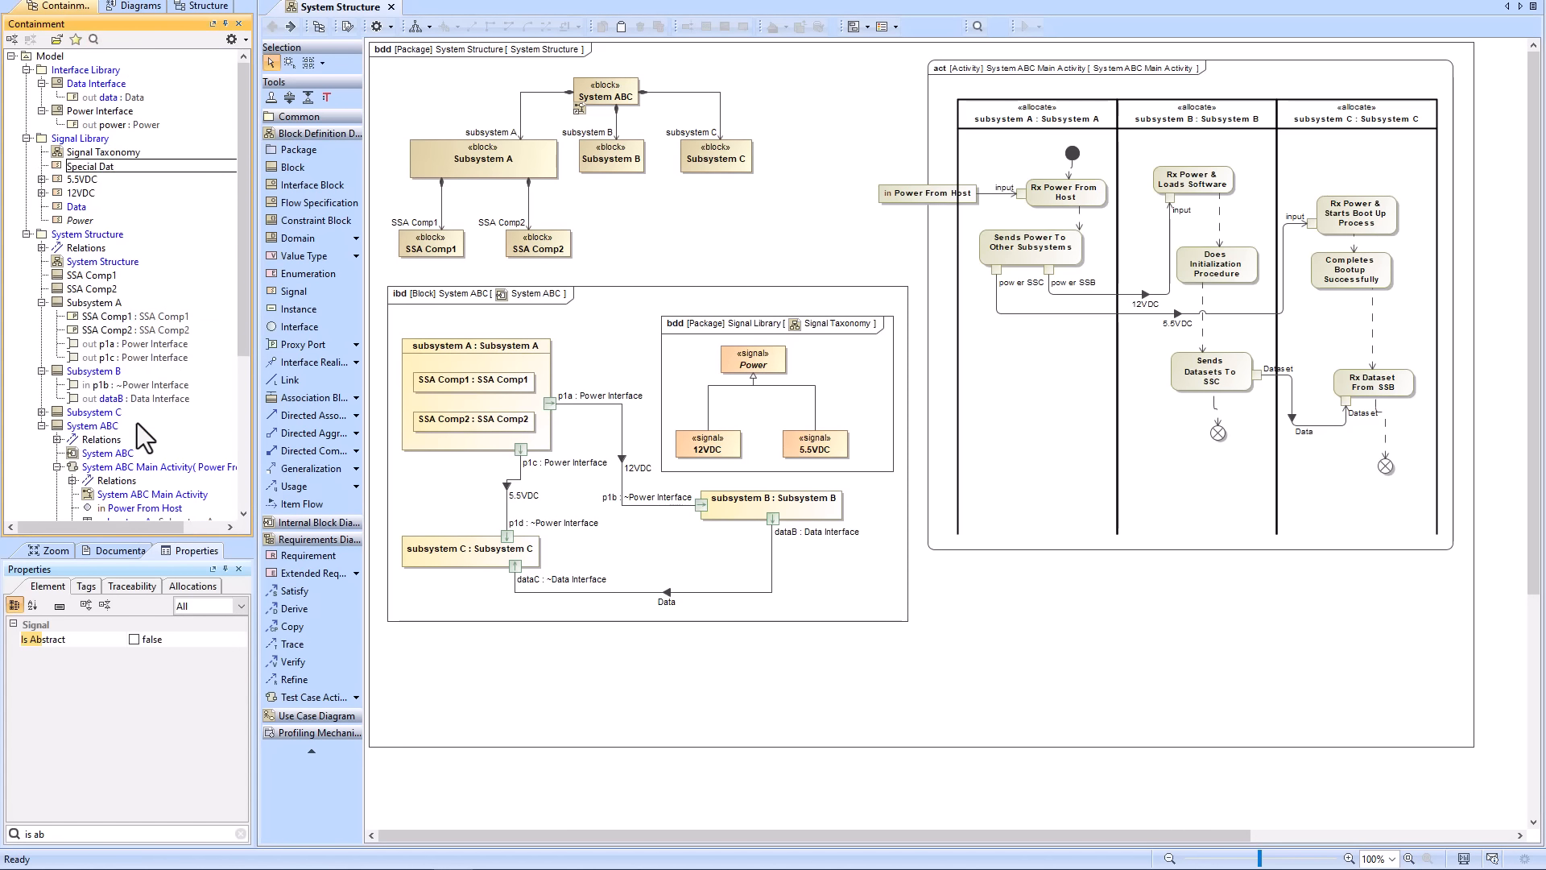
{"action": "type", "text": "Special Data Packet"}
{"action": "key", "text": "Return"}
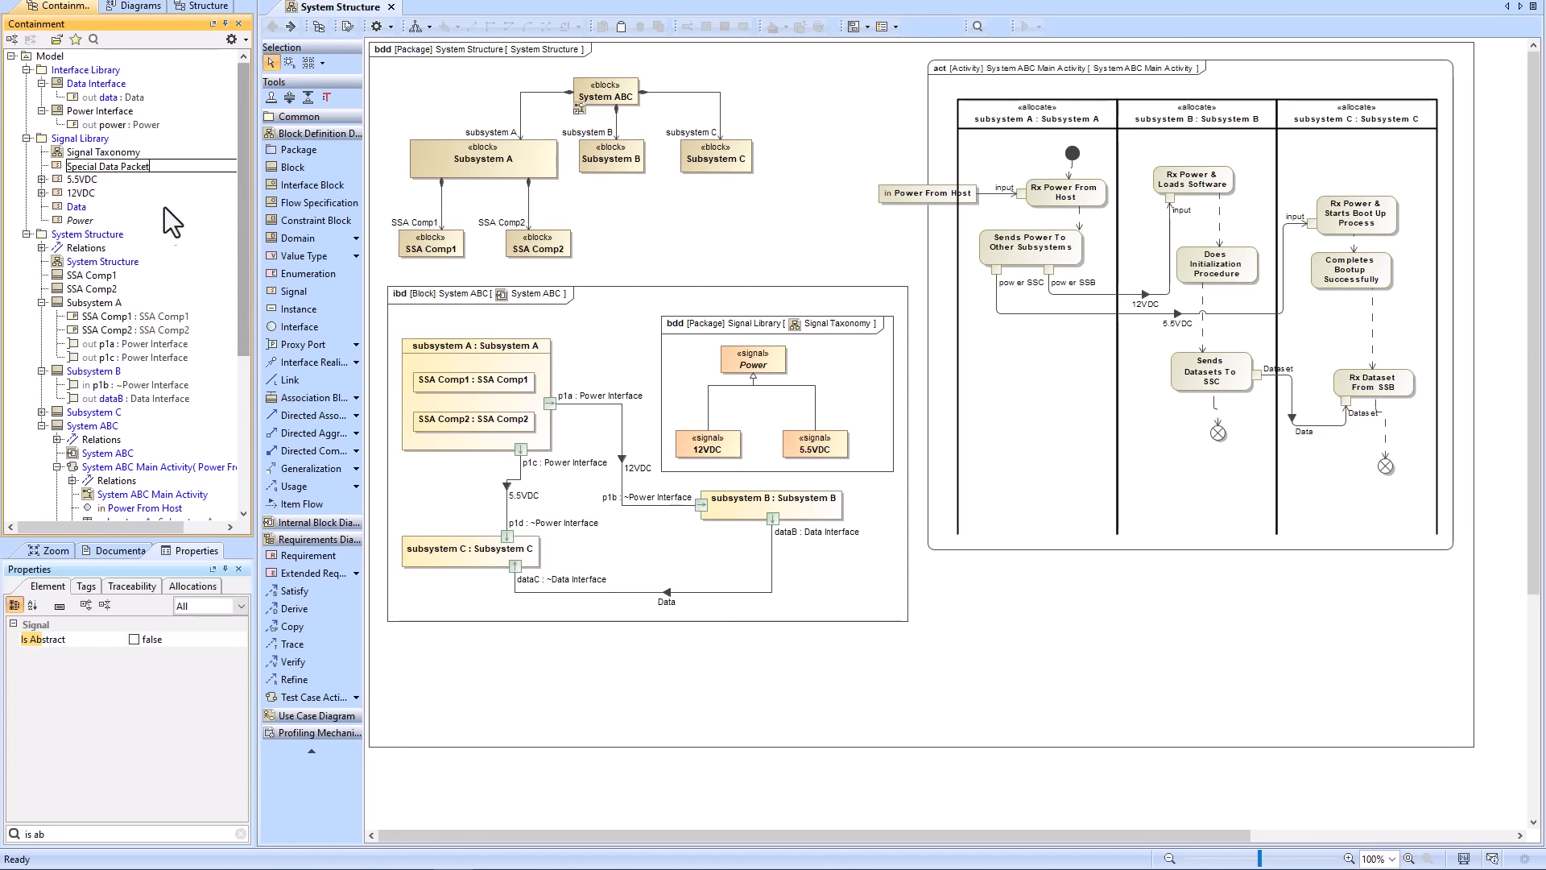
- Add a property named property1 of type Real with default value 62.8 to the Special Data Packet signal
{"action": "right_click", "coordinate": [103, 220]}
{"action": "mouse_move", "coordinate": [109, 231]}
{"action": "left_click", "coordinate": [153, 285]}
{"action": "type", "text": "property1:Real=62"}
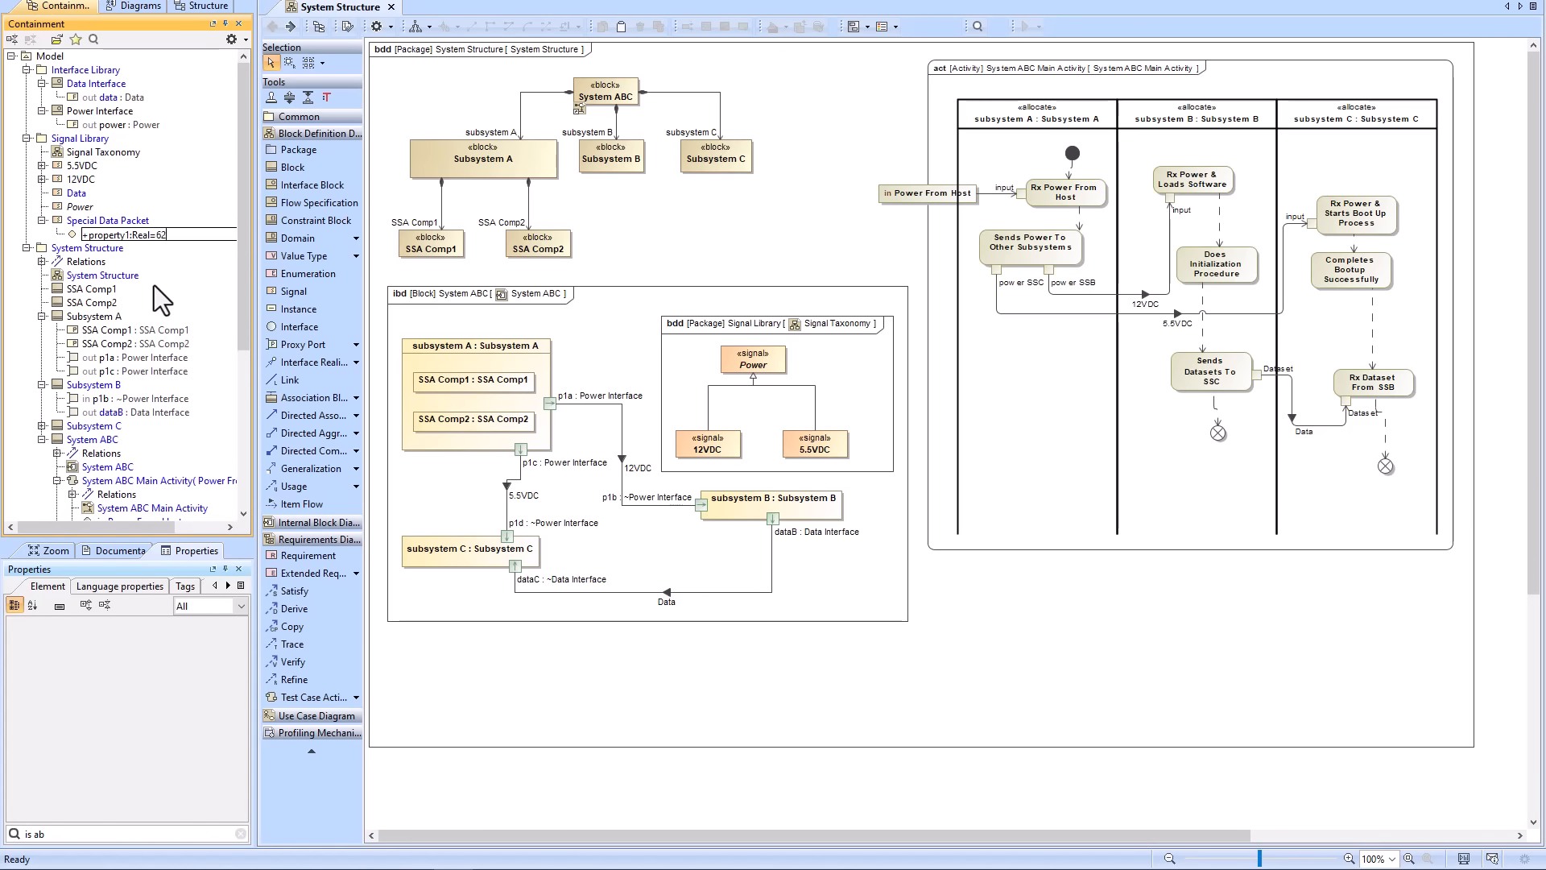
{"action": "key", "text": "Return"}
- Add a property named property2 of type String with default value hello to the Special Data Packet signal
{"action": "right_click", "coordinate": [150, 223]}
{"action": "mouse_move", "coordinate": [153, 229]}
{"action": "left_click", "coordinate": [142, 283]}
{"action": "type", "text": "pr"}
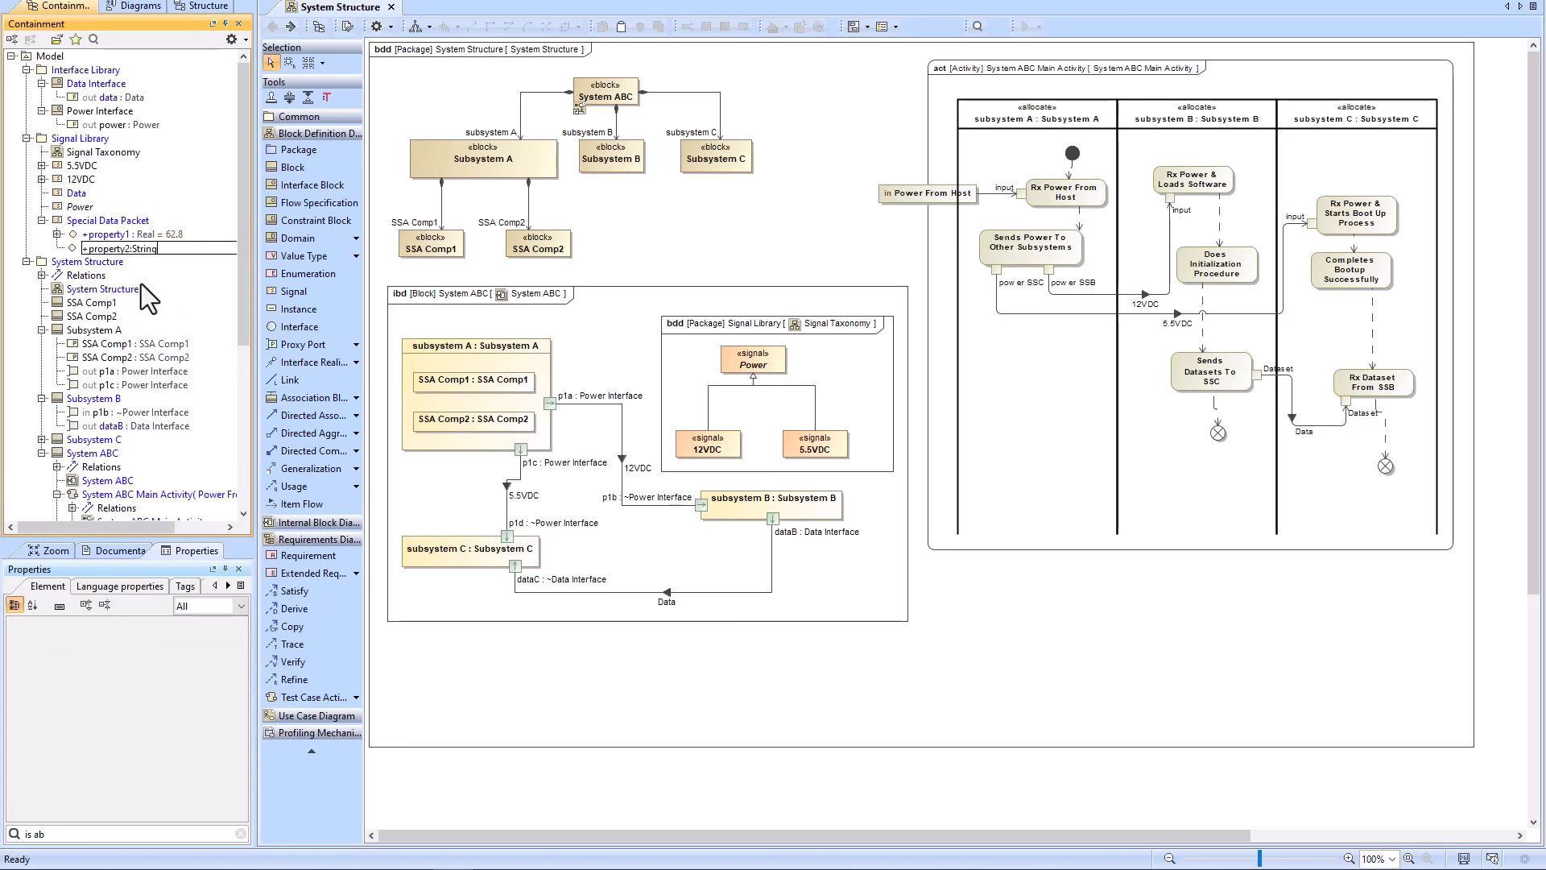
{"action": "type", "text": "operty2 : String = hello"}
{"action": "key", "text": "Return"}
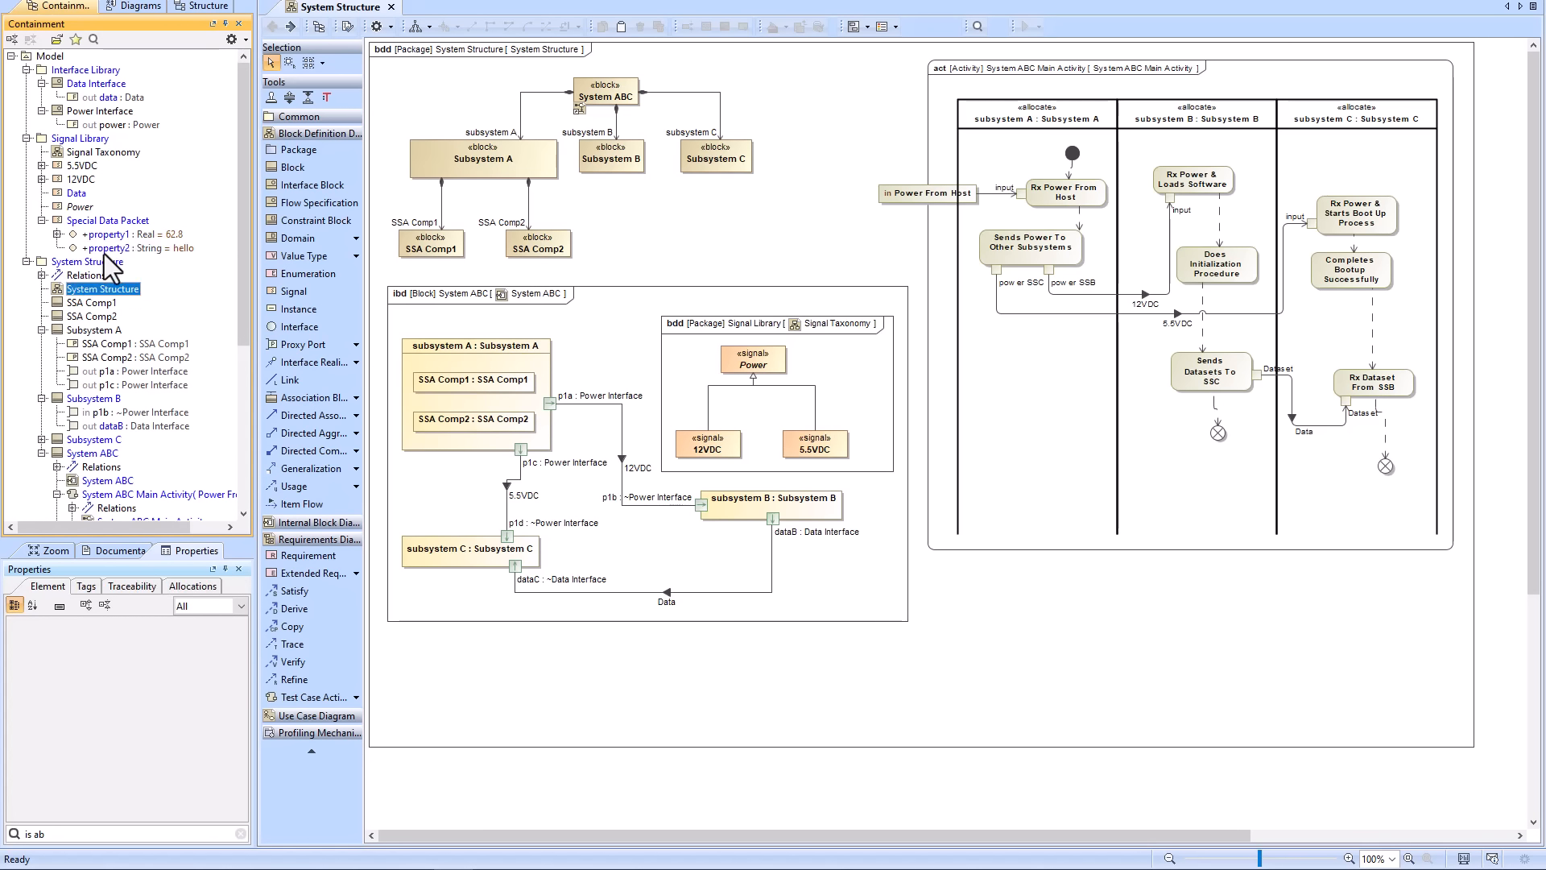
{"action": "double_click", "coordinate": [108, 248]}
{"action": "left_click", "coordinate": [869, 667]}
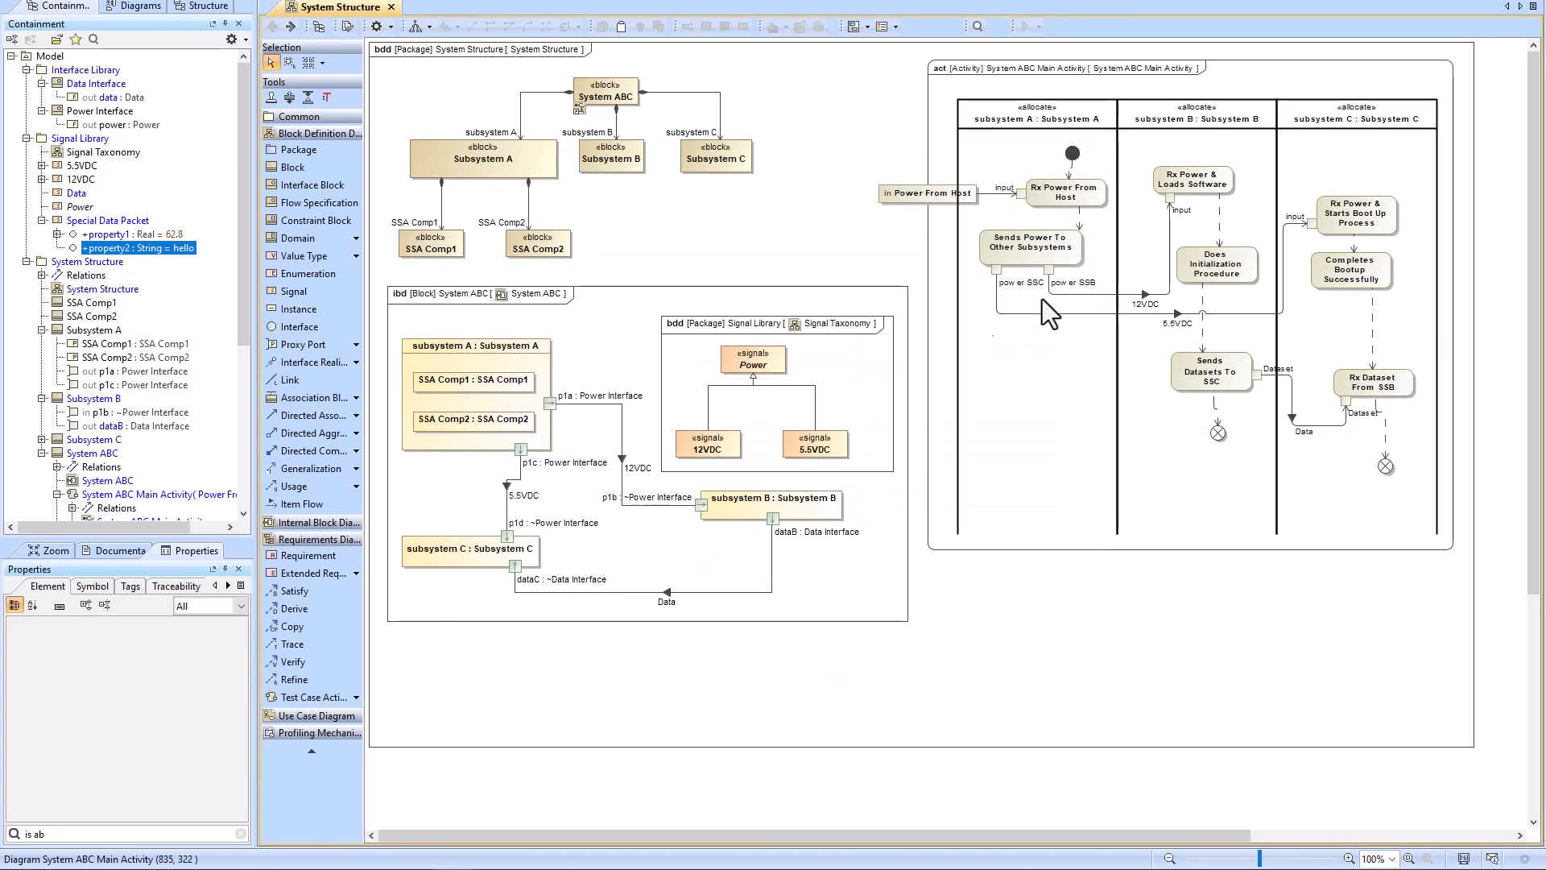
- Type the output pin of Sends Datasets To SSC by Special Data Packet with its type shown, and shift the action and its flow final left
{"action": "double_click", "coordinate": [977, 329]}
{"action": "left_click", "coordinate": [103, 221]}
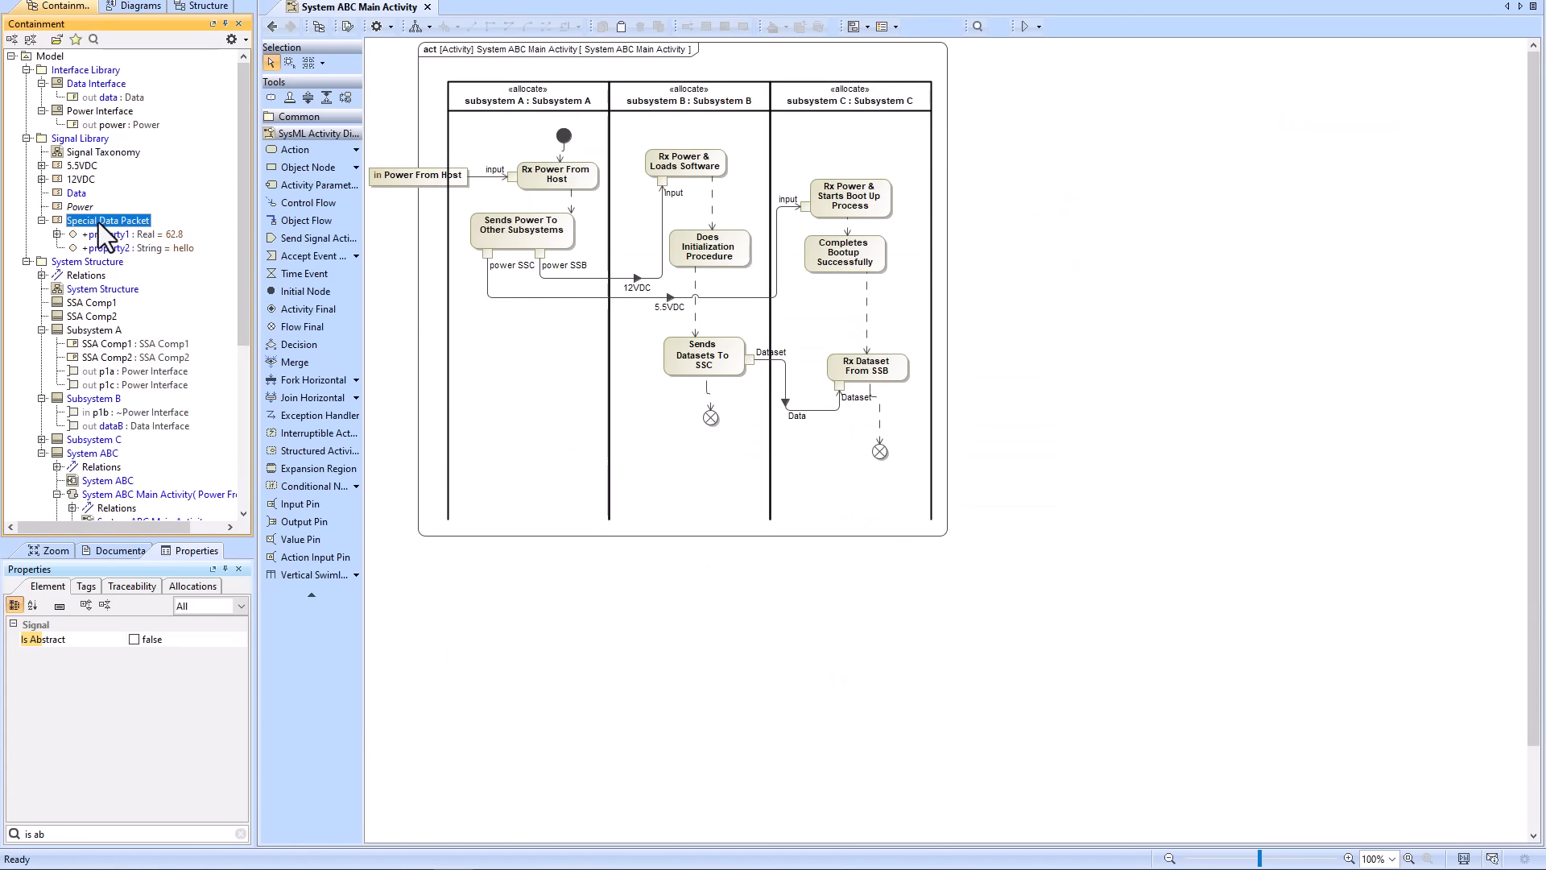
{"action": "right_click", "coordinate": [752, 376]}
{"action": "left_click", "coordinate": [810, 611]}
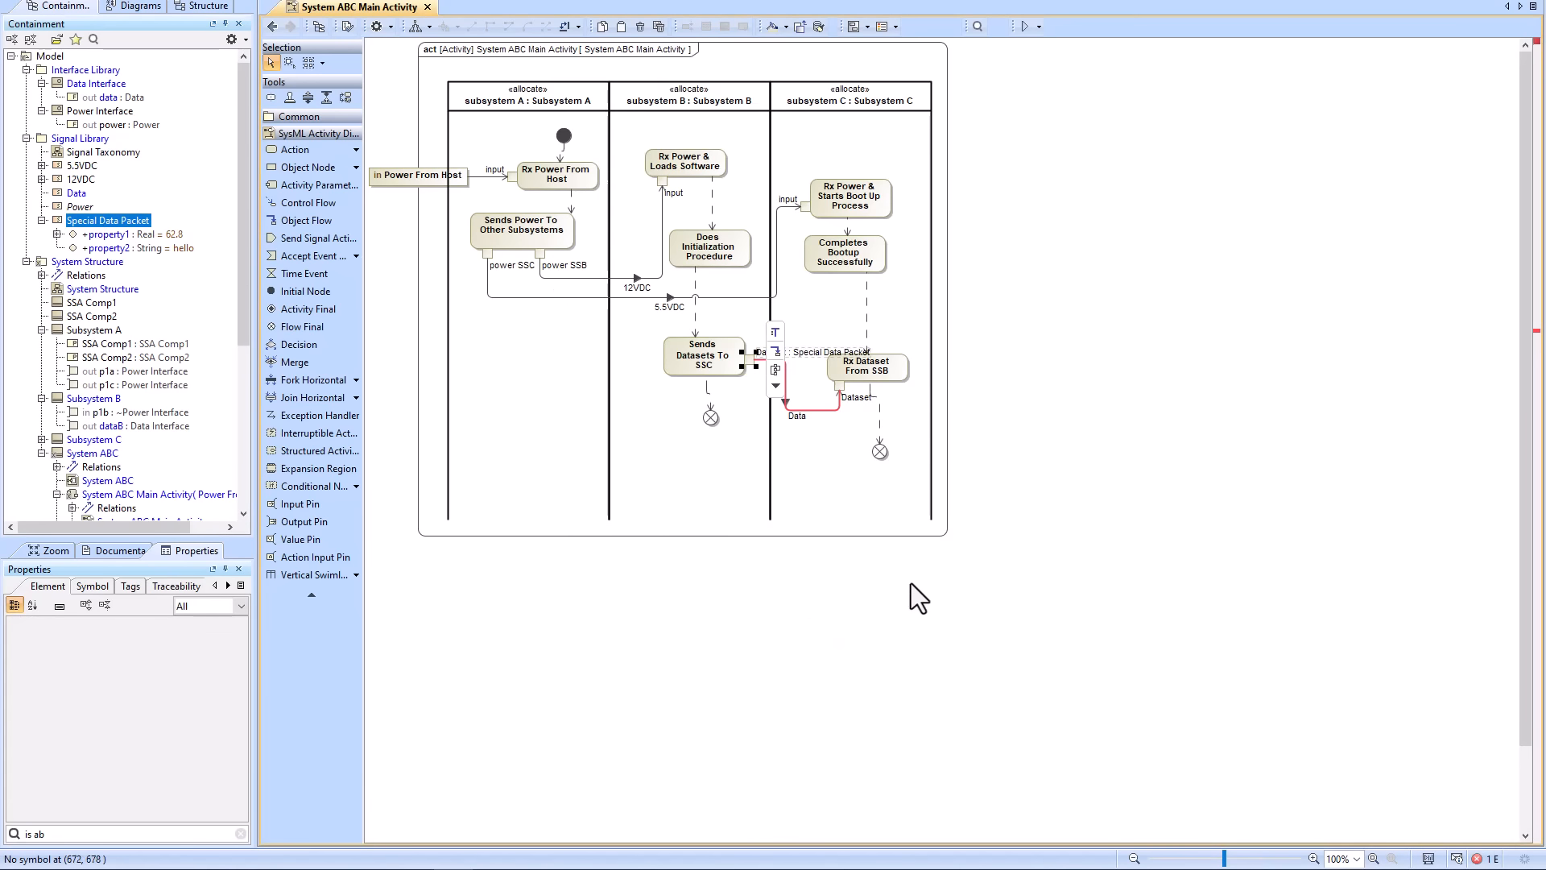
{"action": "left_click_drag", "start_coordinate": [689, 380], "coordinate": [670, 417]}
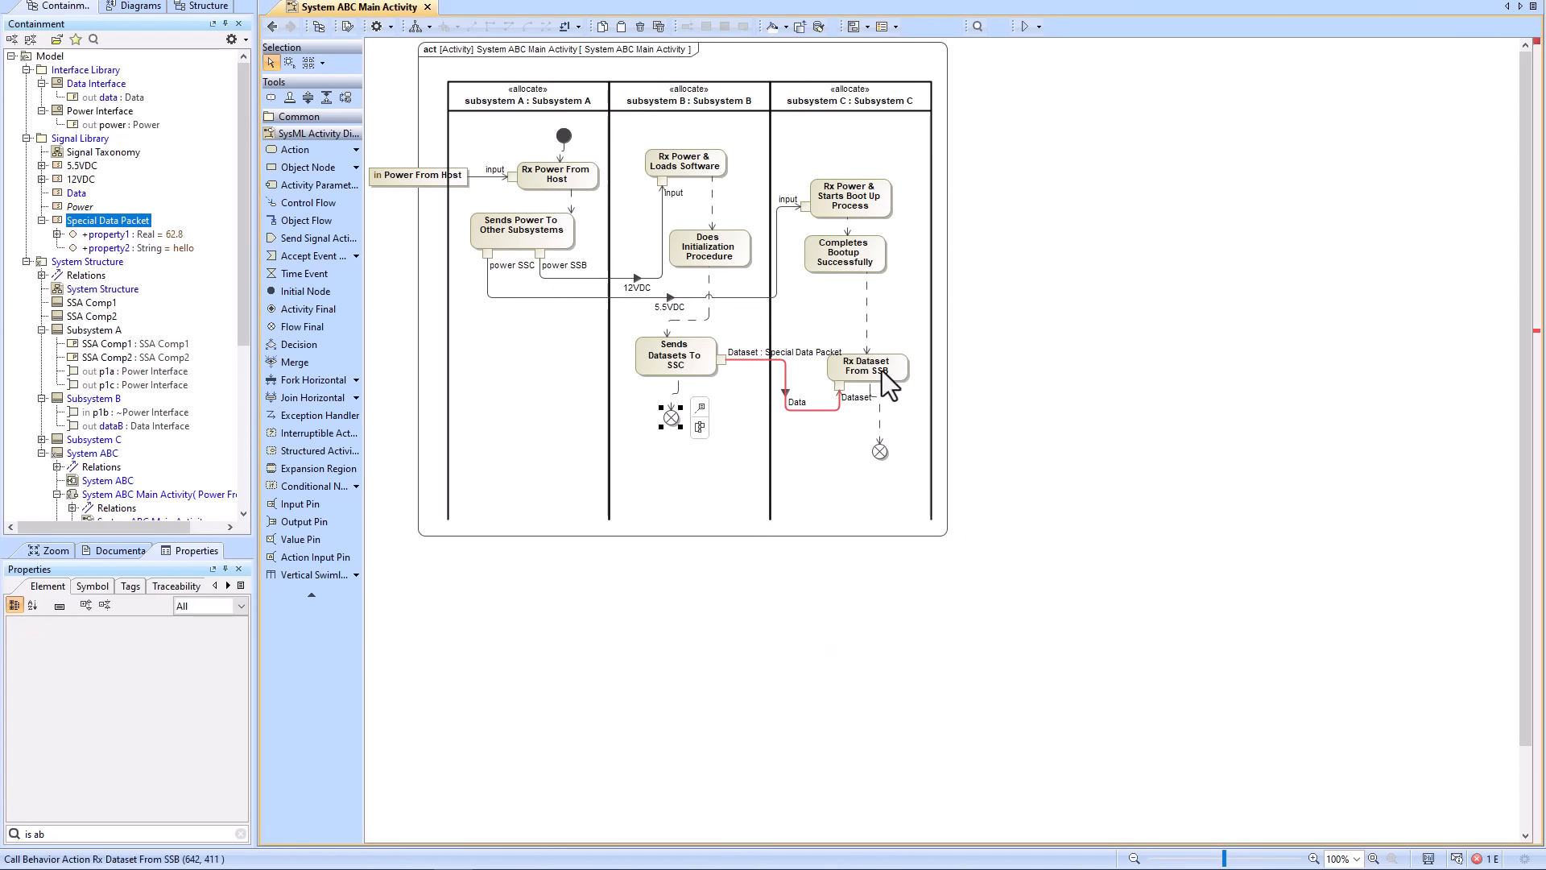
- Type the input pin of Rx Dataset From SSB by Special Data Packet with its type shown, and shift its flow final left
{"action": "right_click", "coordinate": [841, 389]}
{"action": "left_click", "coordinate": [892, 636]}
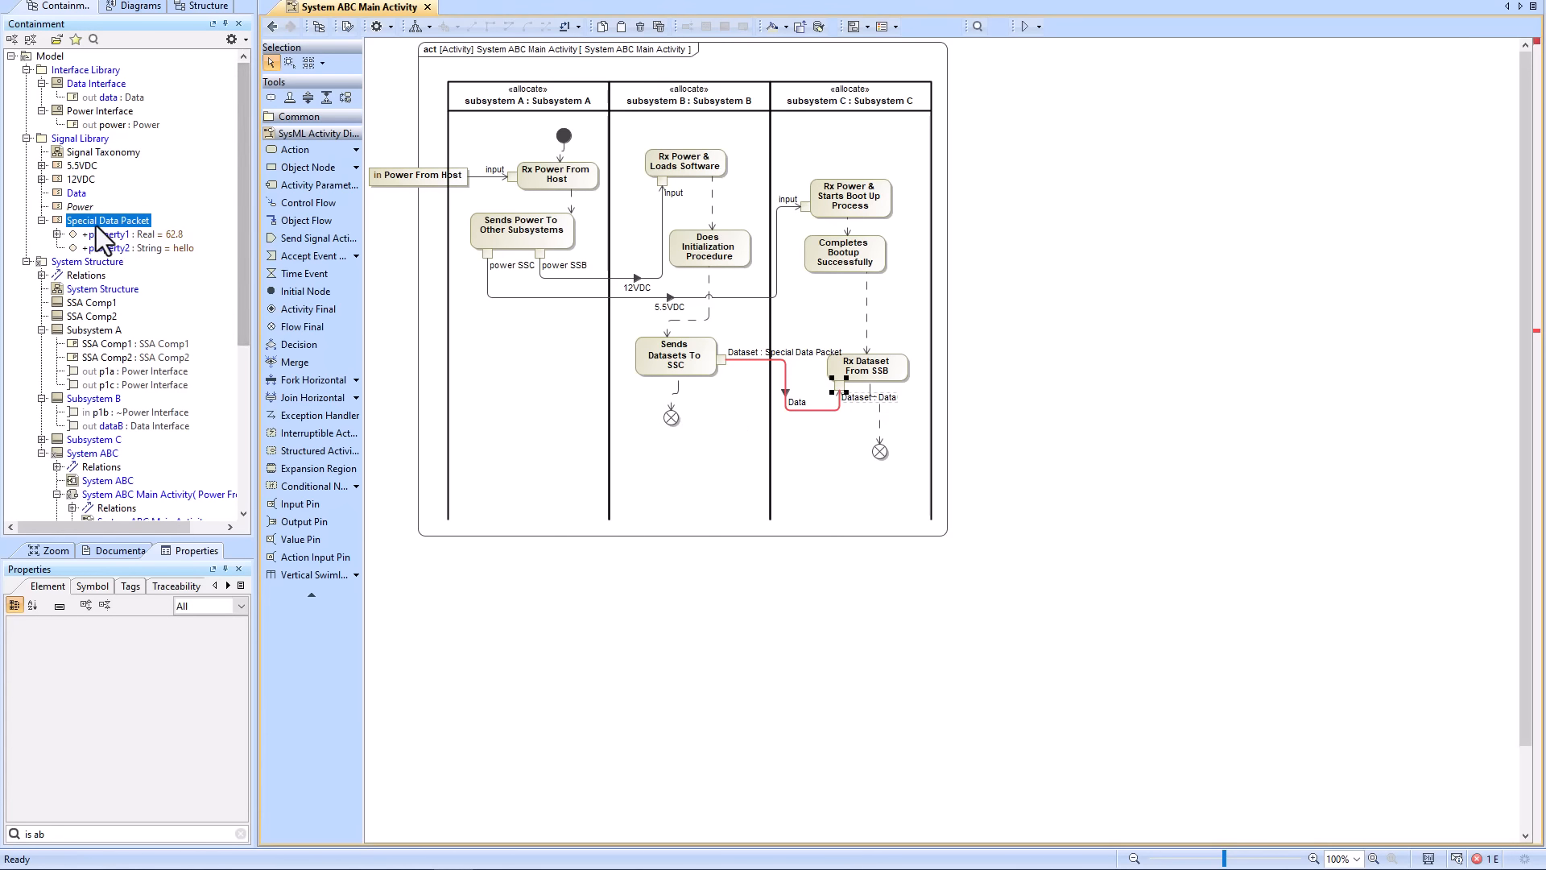
{"action": "left_click_drag", "start_coordinate": [879, 451], "coordinate": [868, 451]}
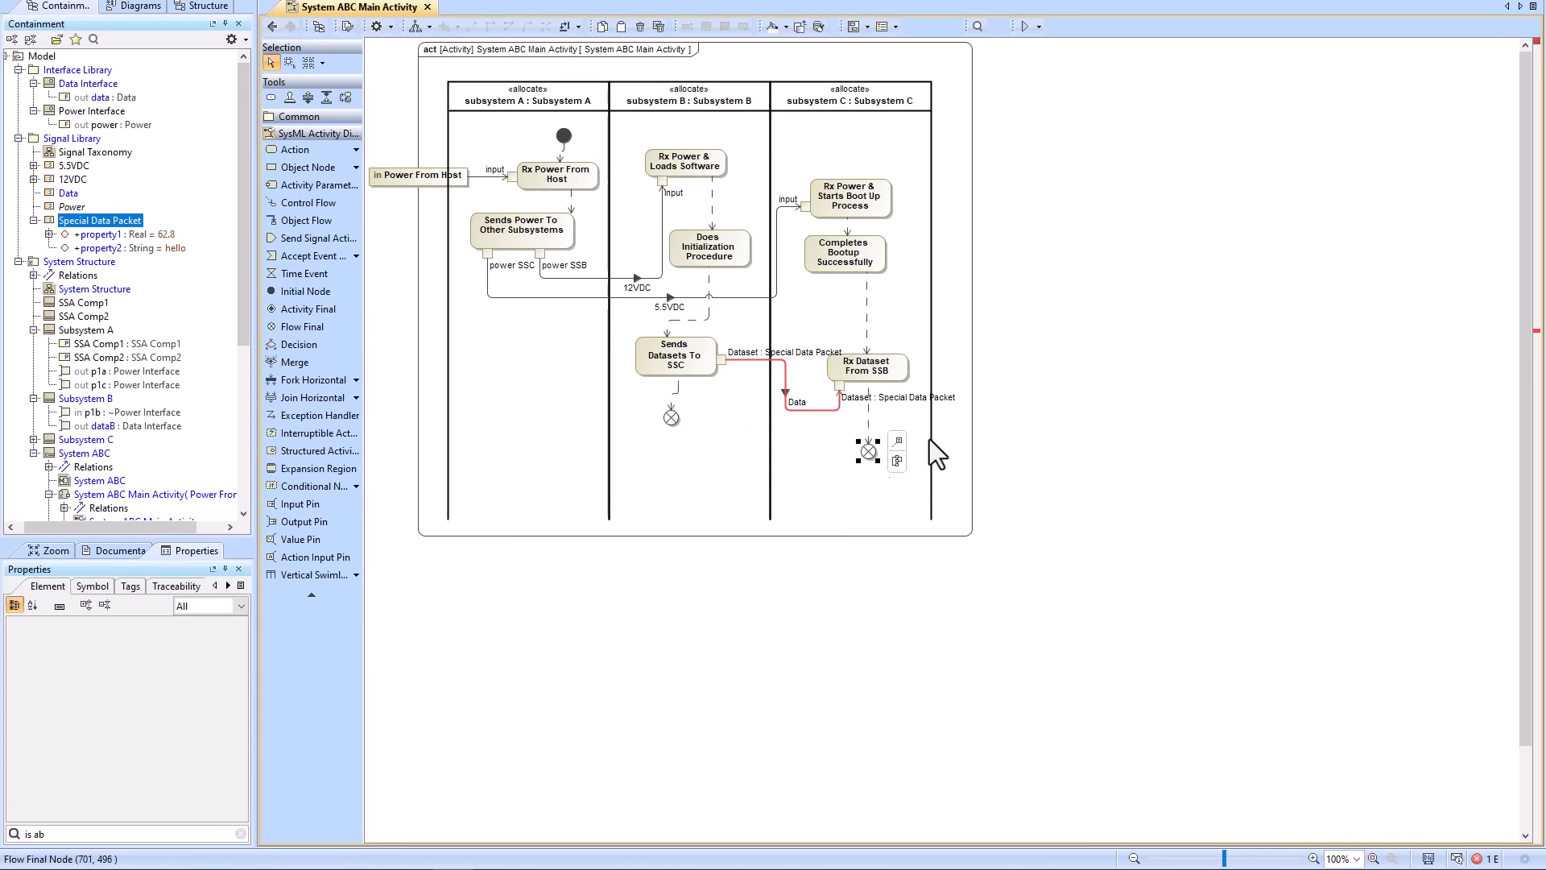
- Create a generalization relationship from the Special Data Packet signal to the Data signal
{"action": "right_click", "coordinate": [67, 223]}
{"action": "mouse_move", "coordinate": [134, 268]}
{"action": "left_click", "coordinate": [369, 269]}
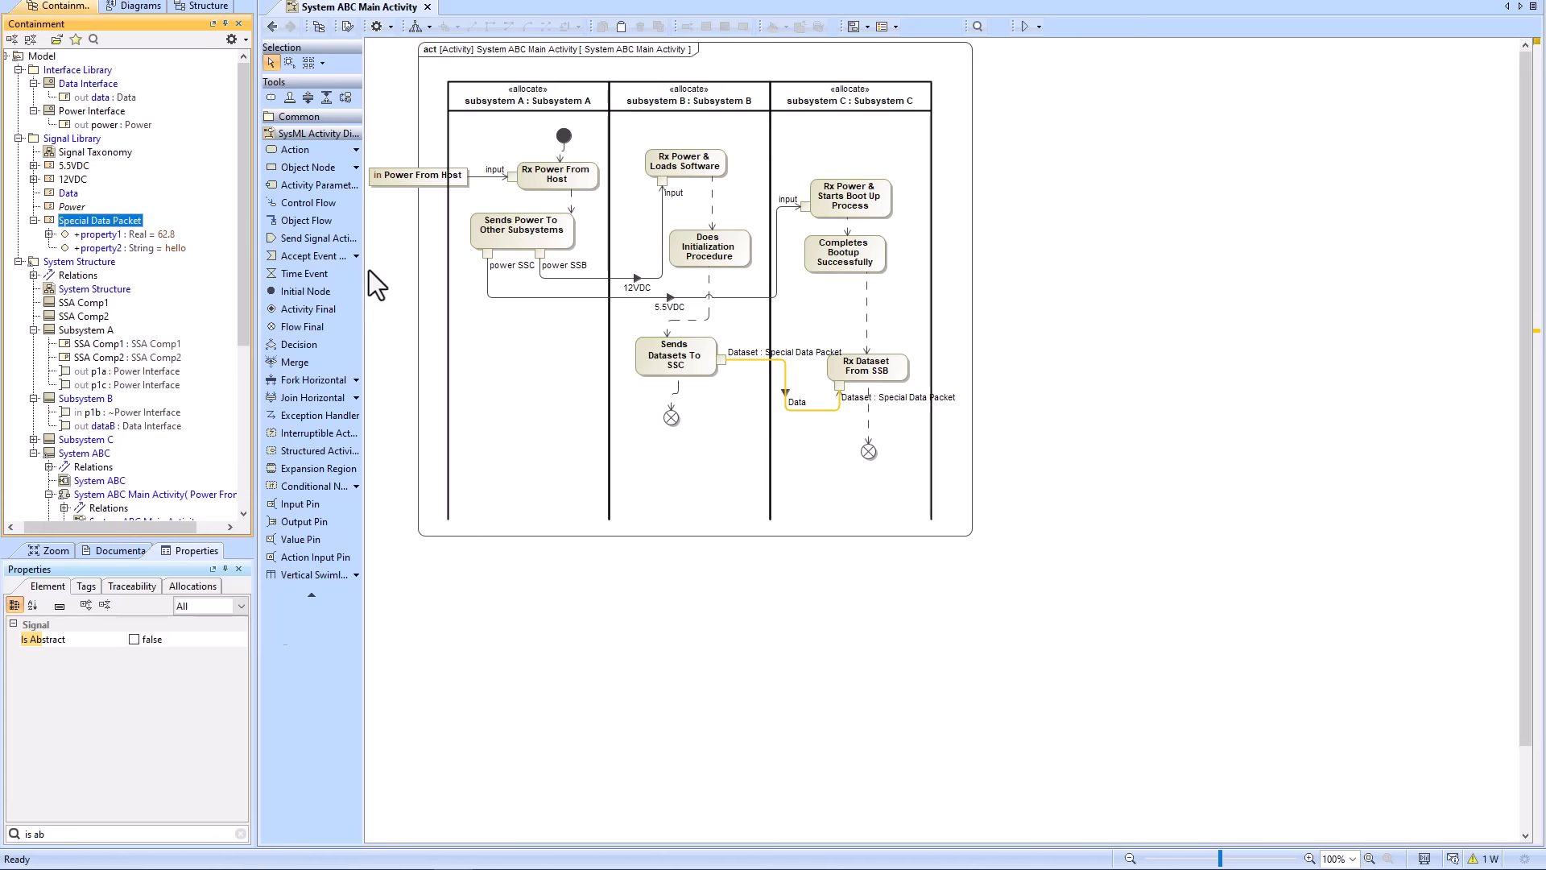
{"action": "left_click", "coordinate": [365, 322]}
{"action": "left_click", "coordinate": [68, 193]}
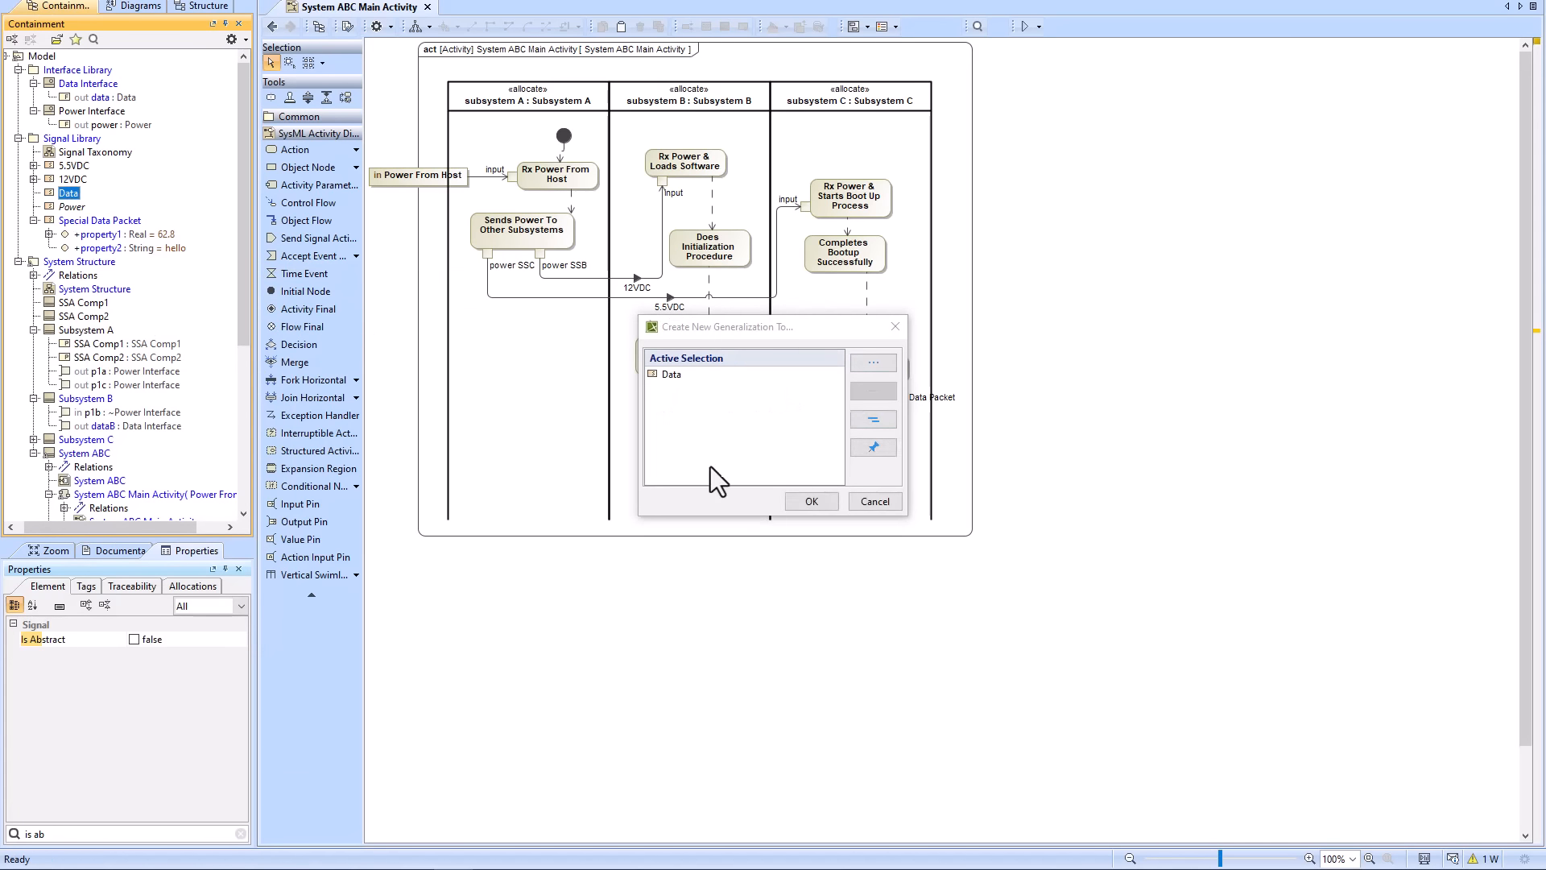
{"action": "left_click", "coordinate": [805, 500]}
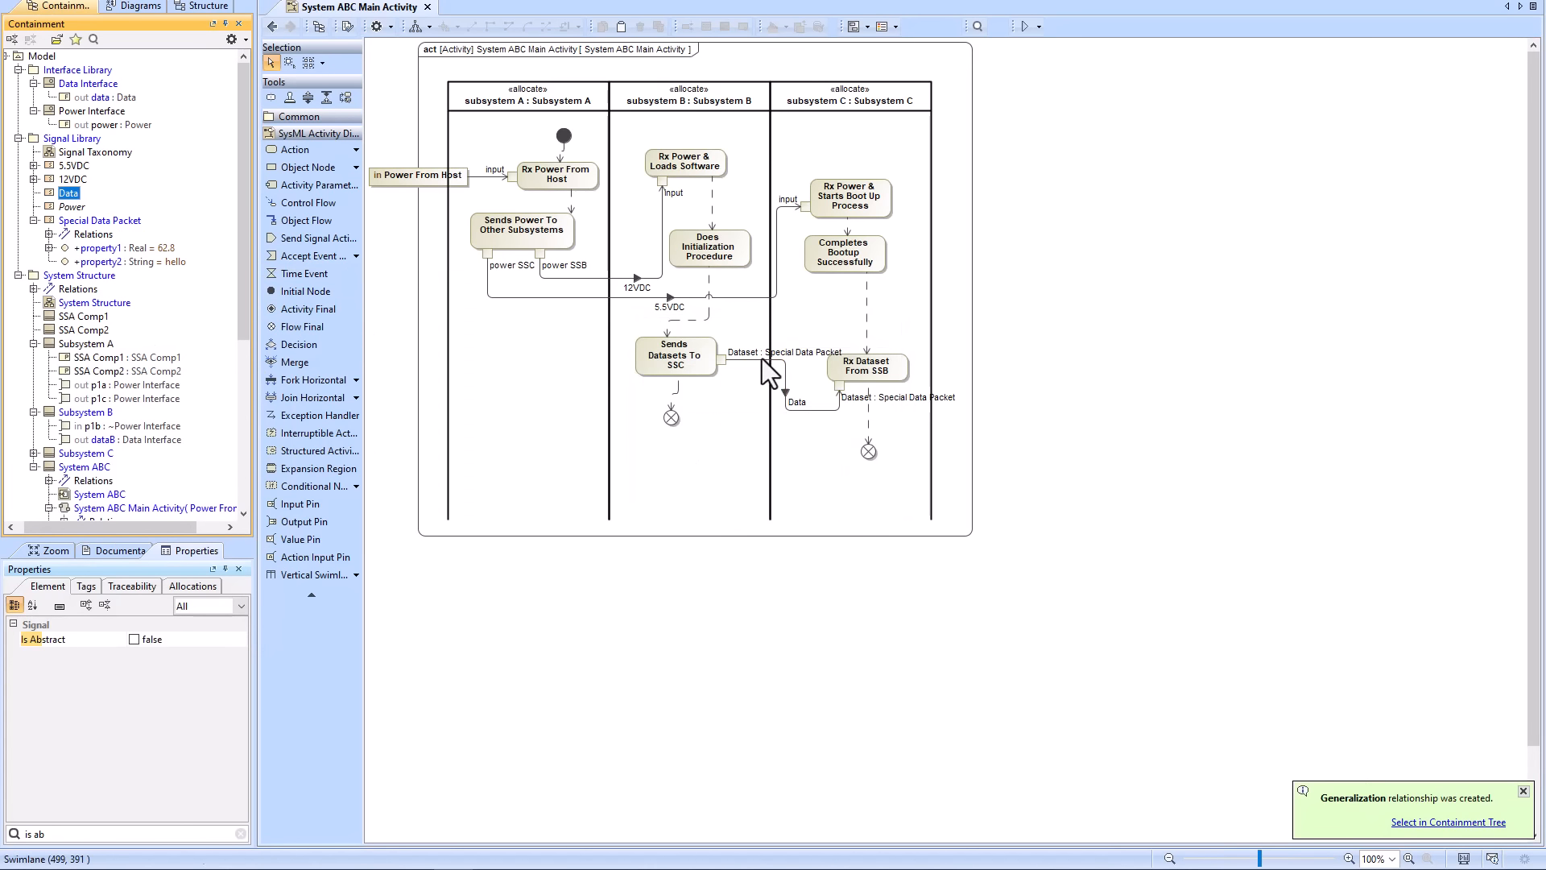
- Open the Signal Taxonomy diagram and add the Special Data Packet signal with its parent signal Data above it
{"action": "left_click", "coordinate": [62, 152]}
{"action": "left_click", "coordinate": [62, 152]}
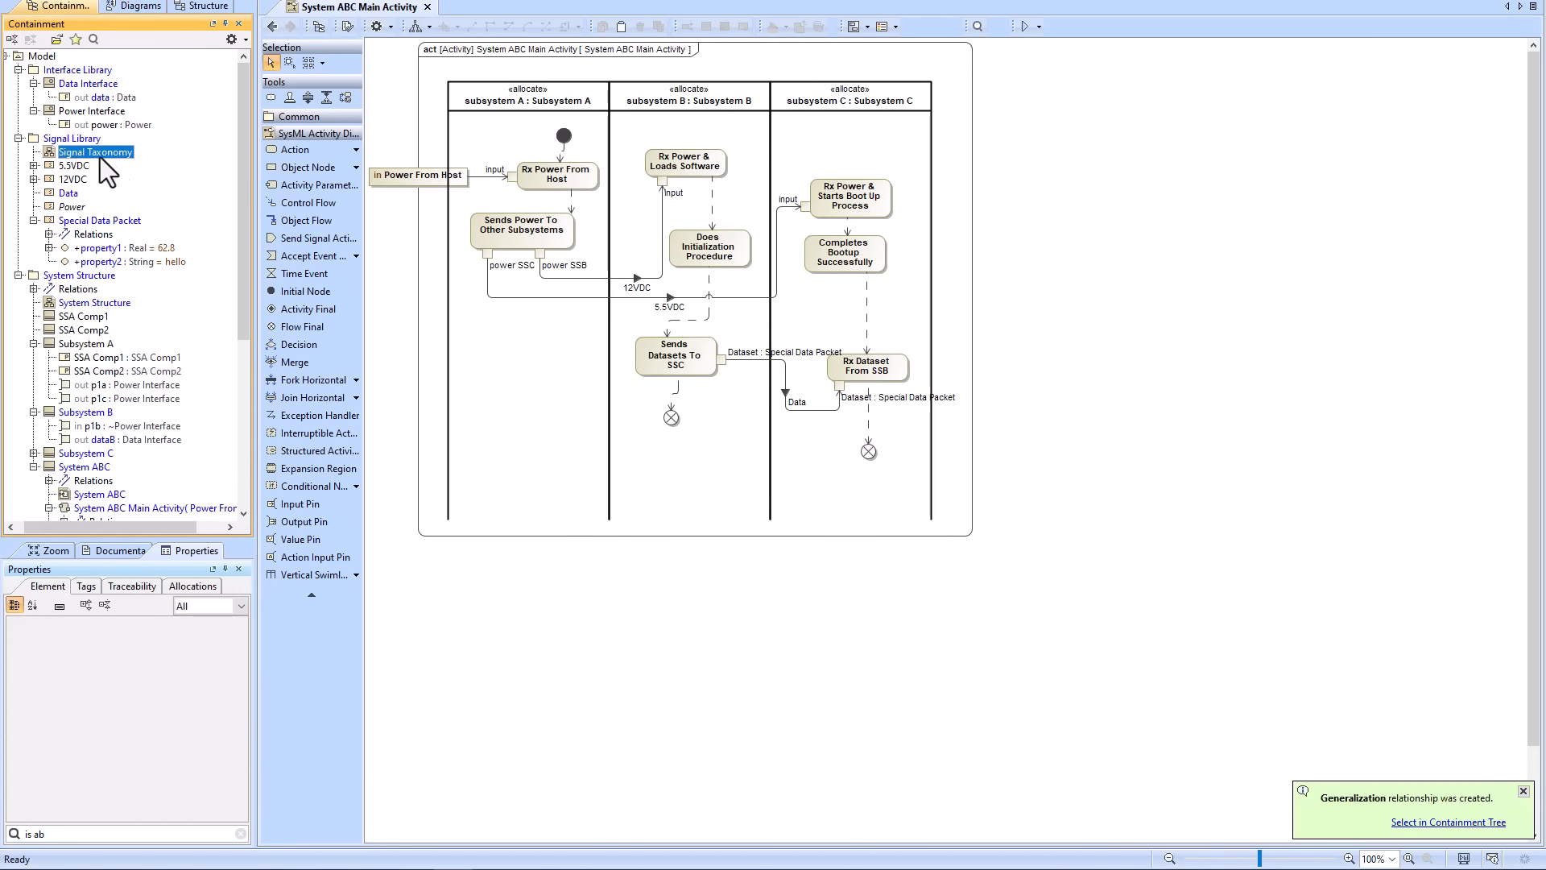
{"action": "left_click_drag", "start_coordinate": [80, 219], "coordinate": [587, 182]}
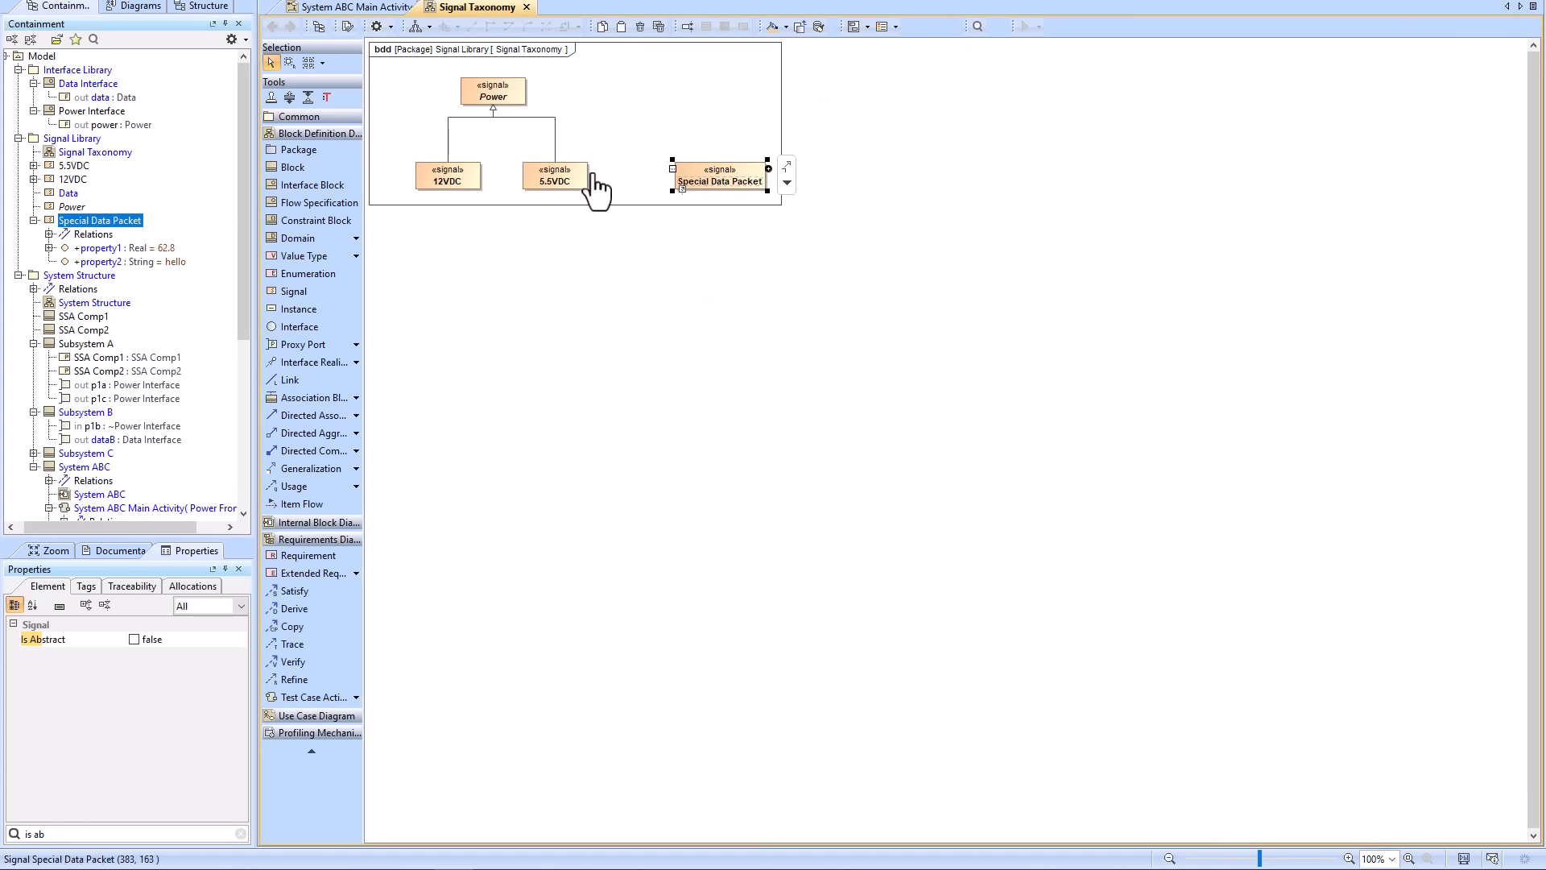
{"action": "left_click_drag", "start_coordinate": [69, 194], "coordinate": [713, 97]}
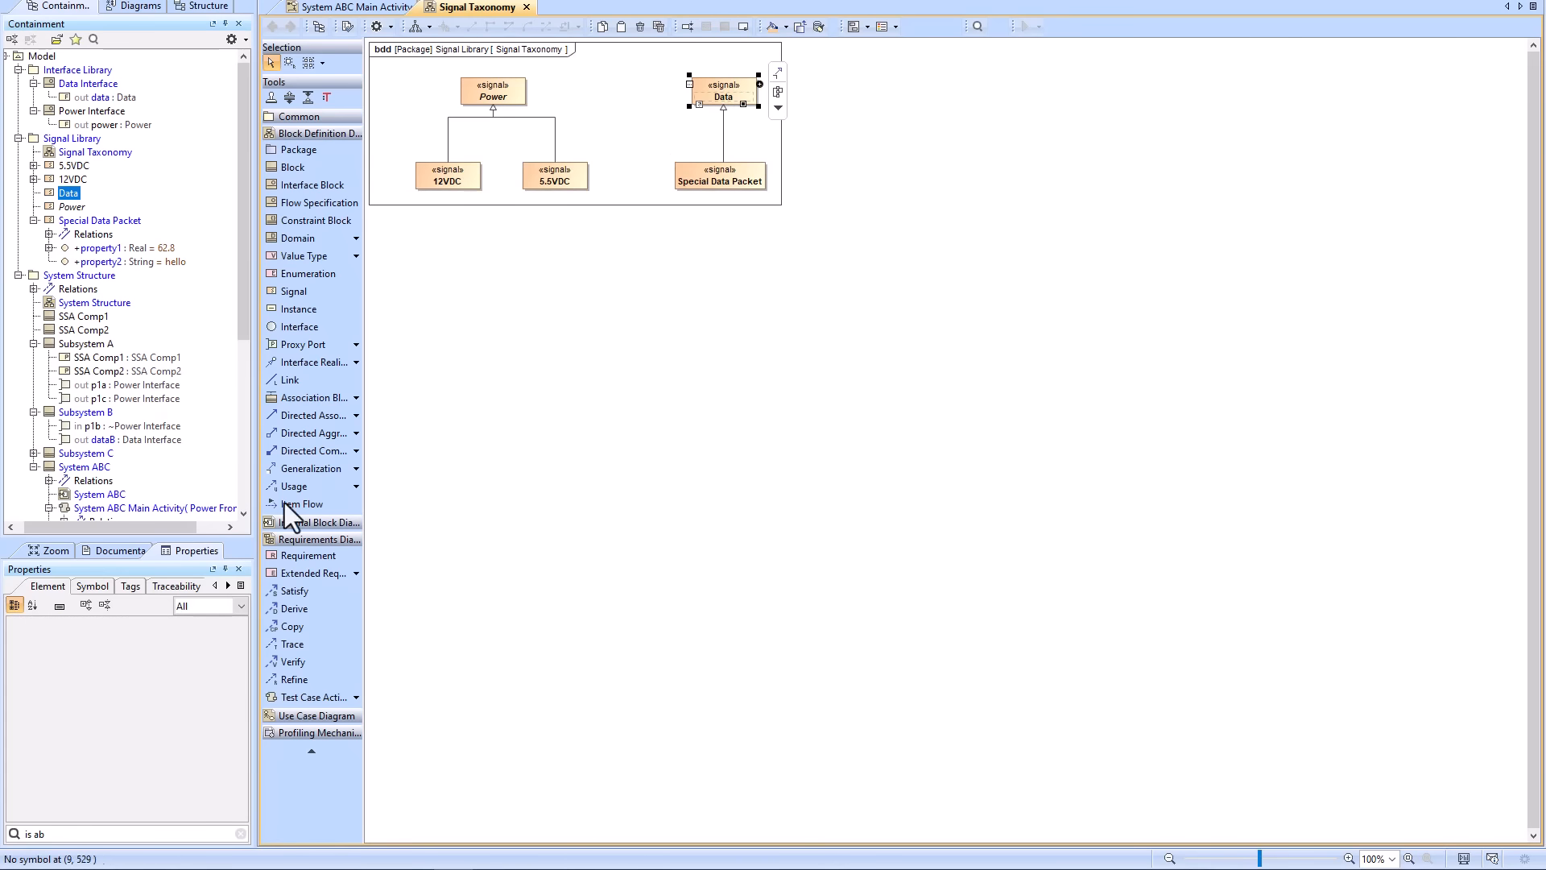
- Make the Data signal abstract and move the 5.5VDC, Data and Special Data Packet signals left into a compact taxonomy layout
{"action": "left_click", "coordinate": [134, 639]}
{"action": "left_click_drag", "start_coordinate": [710, 72], "coordinate": [724, 173]}
{"action": "left_click_drag", "start_coordinate": [723, 179], "coordinate": [651, 178]}
{"action": "left_click_drag", "start_coordinate": [548, 174], "coordinate": [514, 174]}
{"action": "left_click_drag", "start_coordinate": [599, 74], "coordinate": [653, 178]}
{"action": "left_click_drag", "start_coordinate": [652, 179], "coordinate": [611, 179]}
{"action": "left_click", "coordinate": [751, 194]}
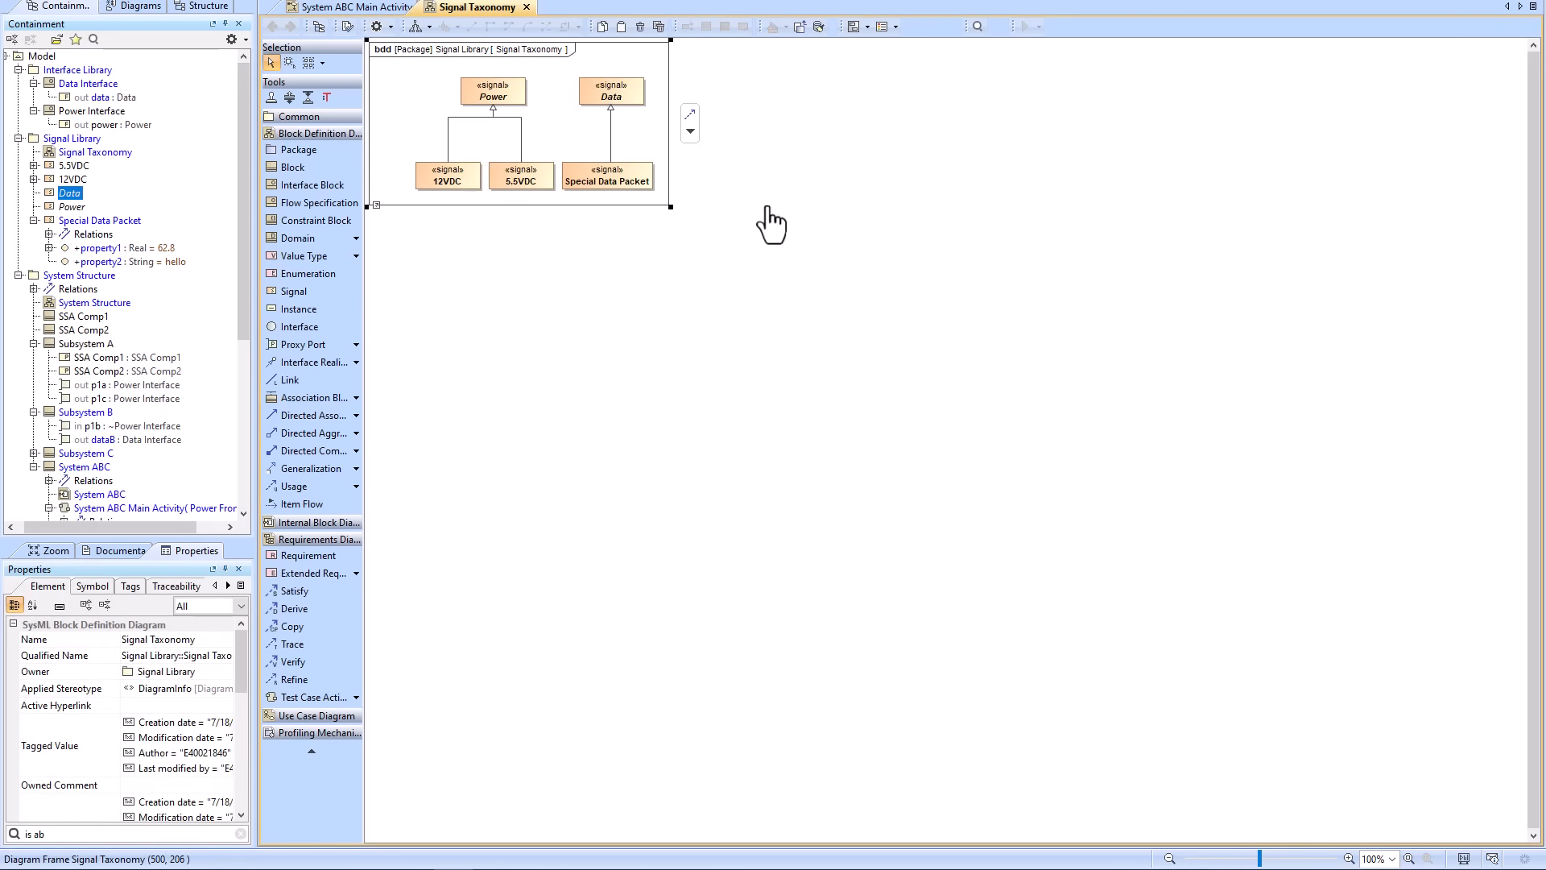
- Place the Signal Taxonomy diagram below the swimlanes of System ABC Main Activity and start simulating the activity, terminating the previous execution
{"action": "left_click", "coordinate": [329, 8]}
{"action": "left_click_drag", "start_coordinate": [95, 152], "coordinate": [612, 561]}
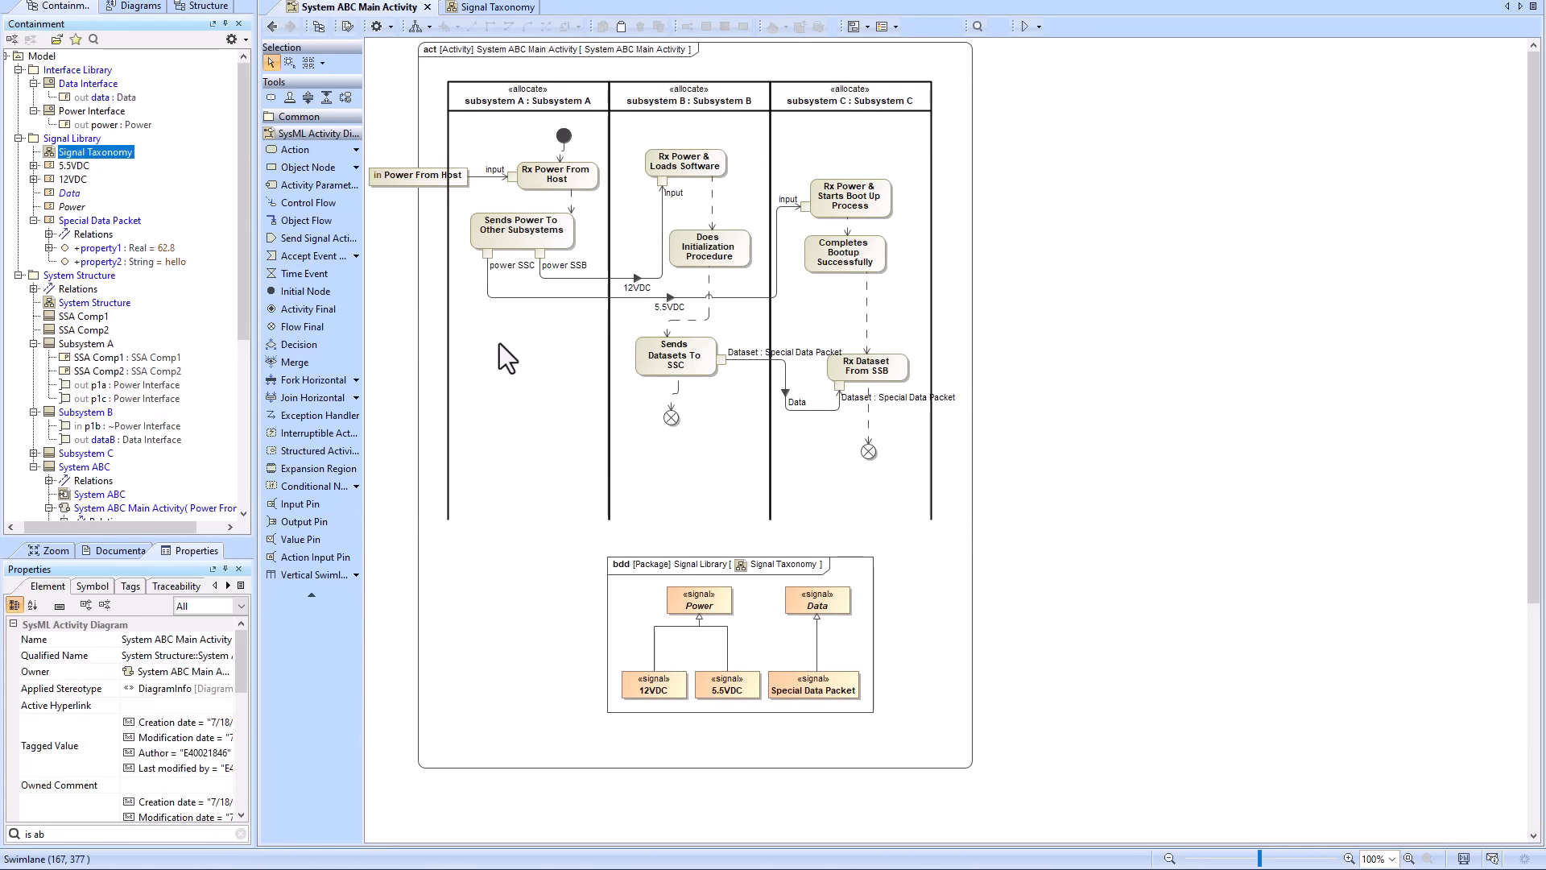
{"action": "left_click", "coordinate": [1022, 27]}
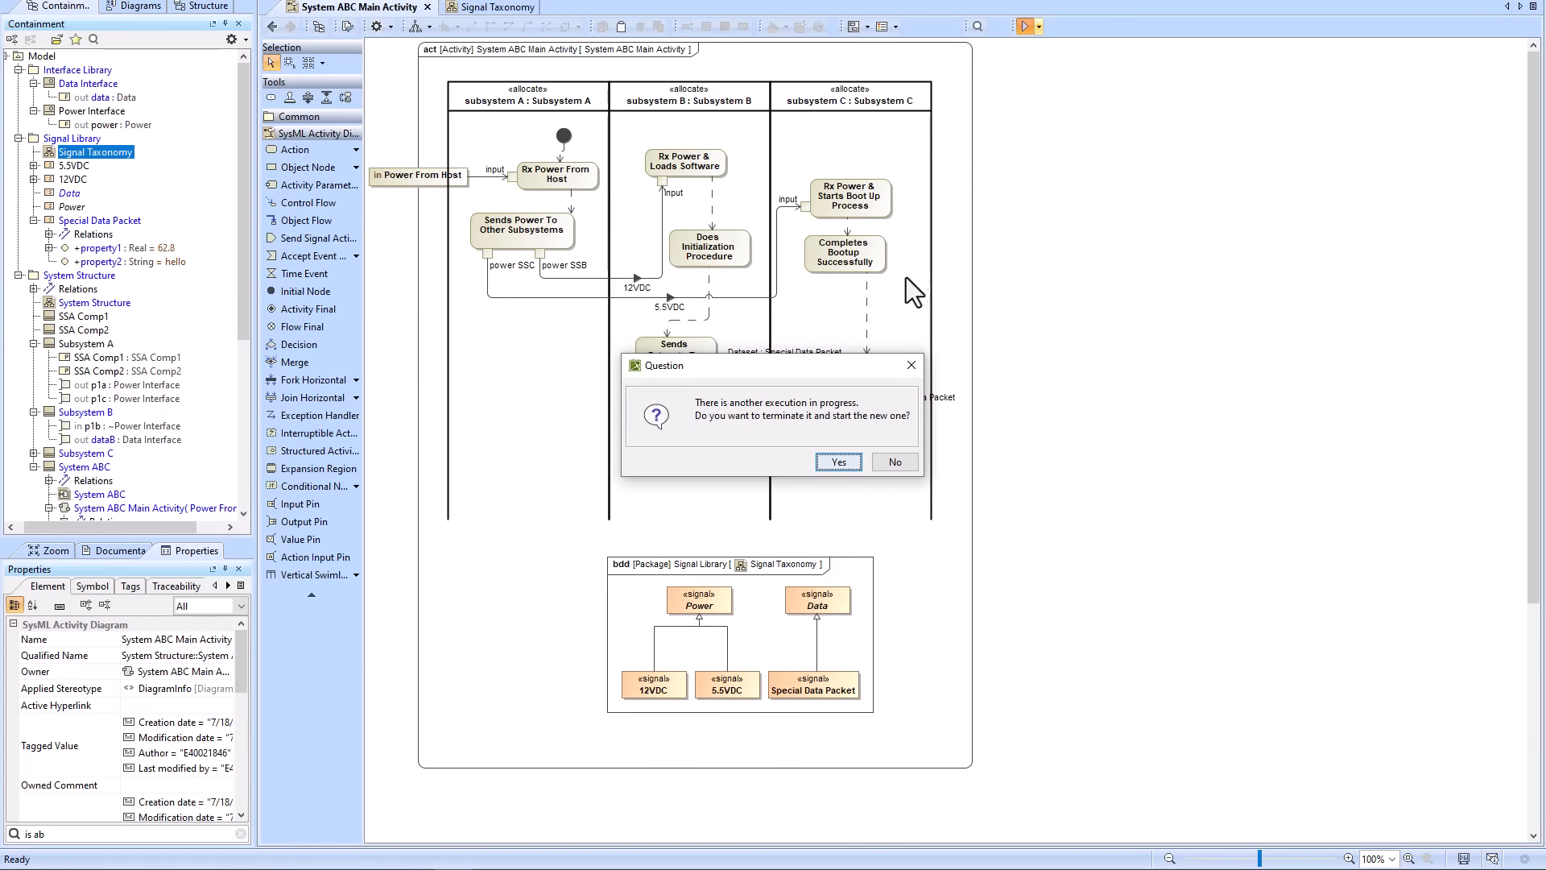
{"action": "left_click", "coordinate": [832, 462]}
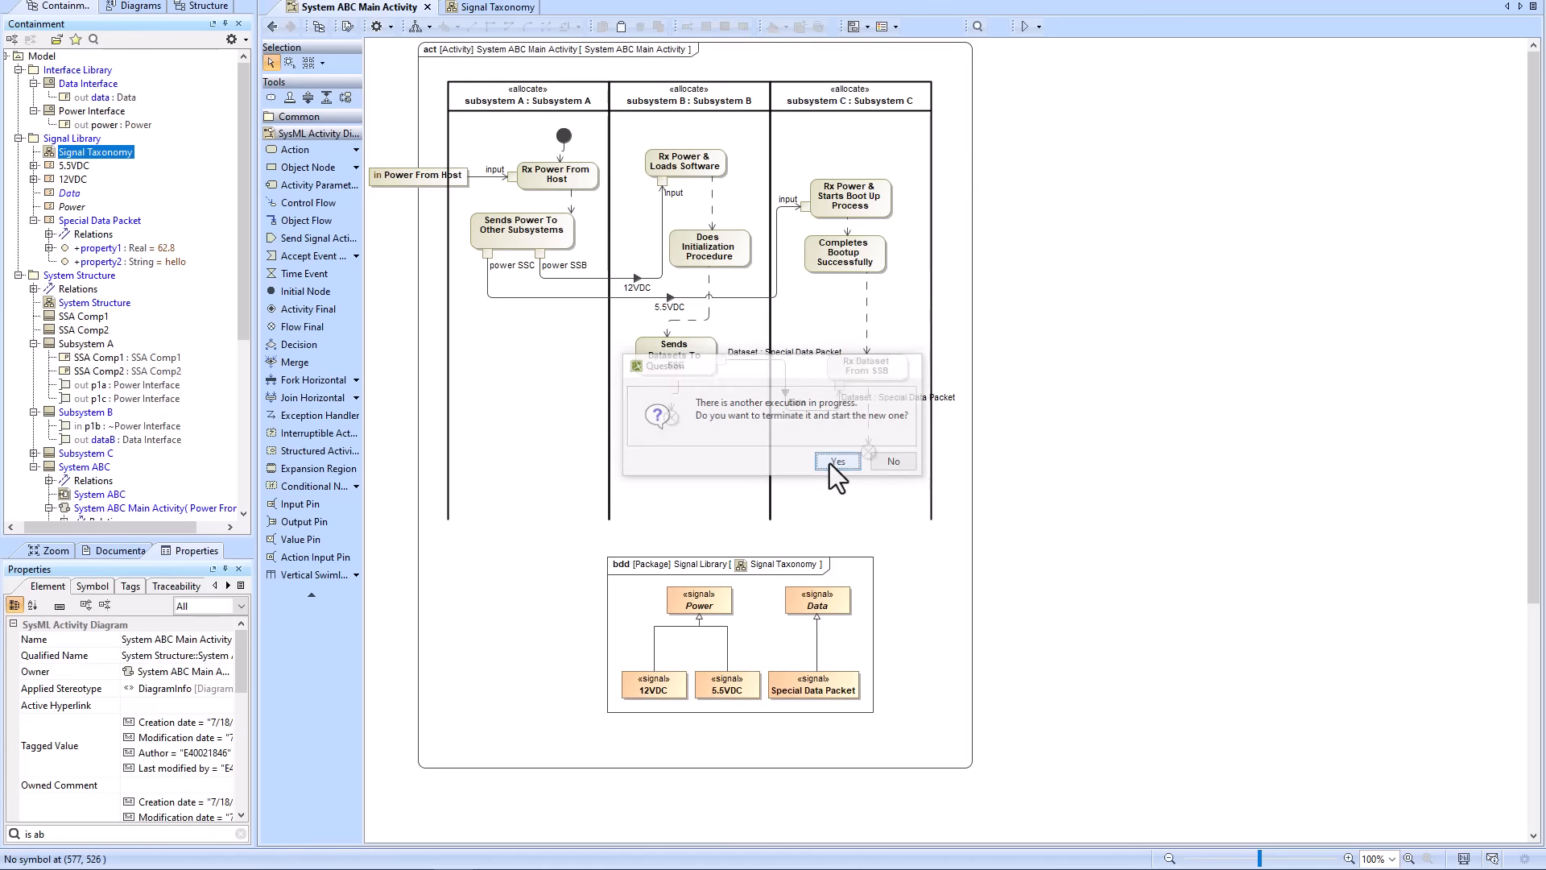
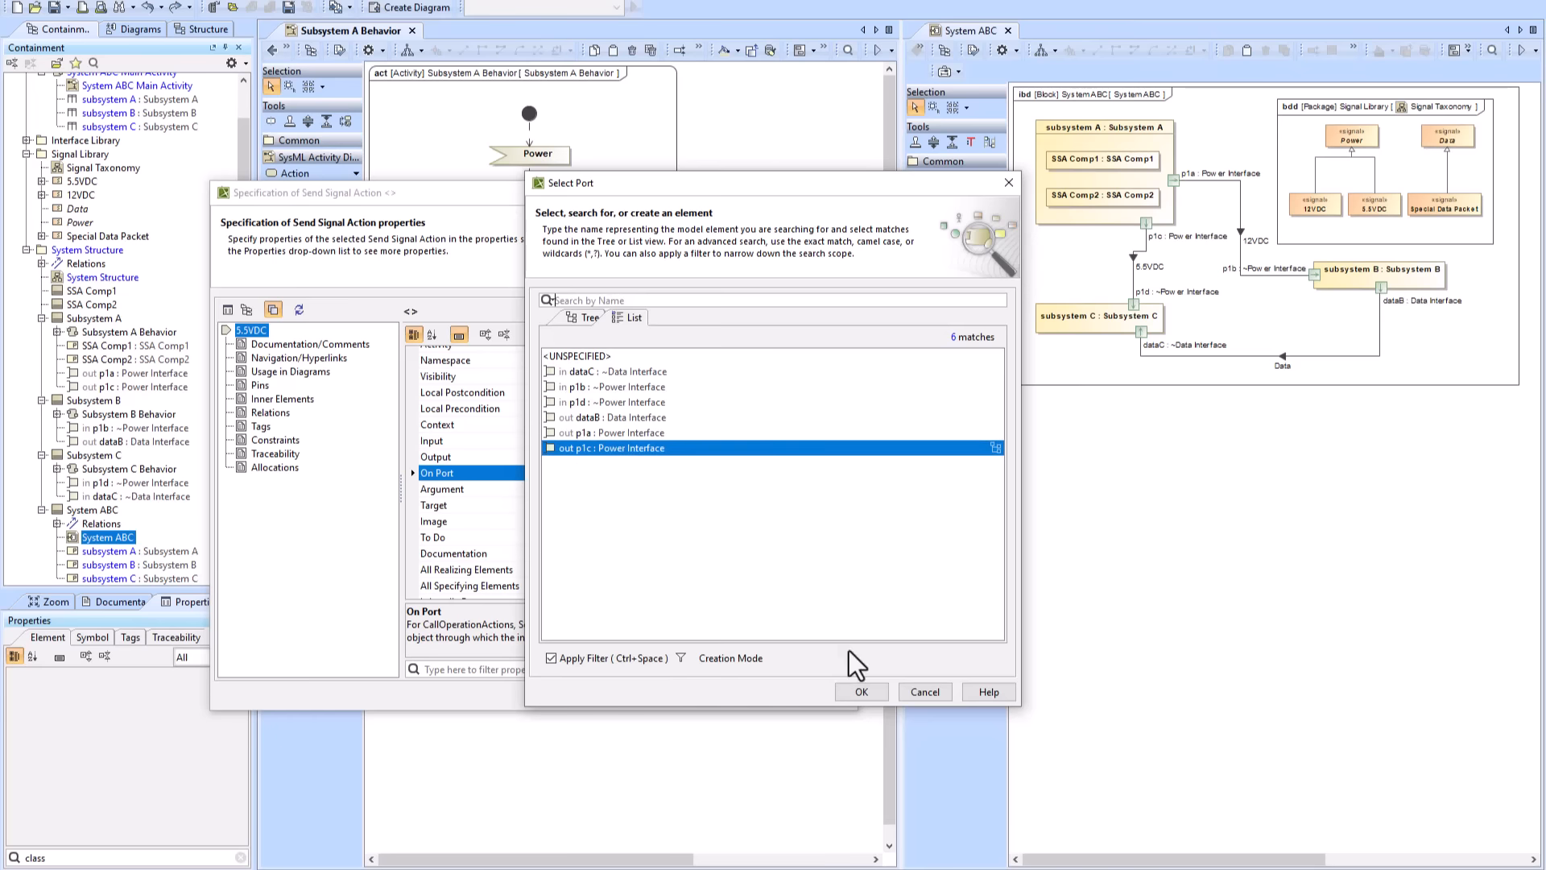
- Assign port p1c to the 5.5VDC send signal action in Subsystem A Behavior and move the action up below the fork
{"action": "left_click", "coordinate": [863, 691]}
{"action": "left_click", "coordinate": [640, 694]}
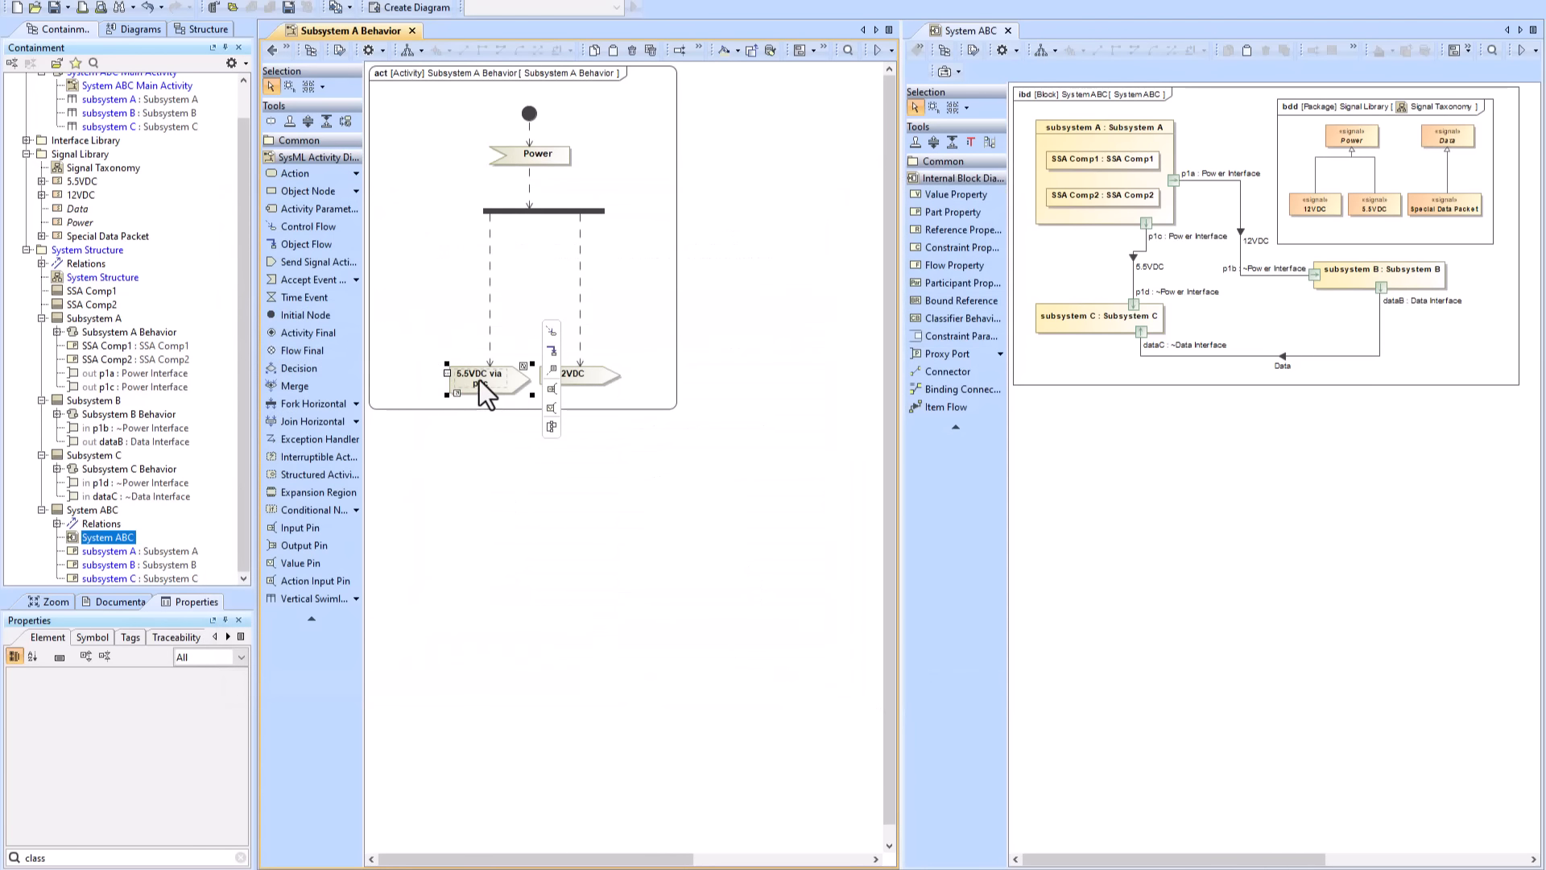
{"action": "left_click_drag", "start_coordinate": [483, 390], "coordinate": [481, 278]}
- Set the 12VDC send signal action's On Port to p1a and move the action up beside the 5.5VDC action
{"action": "left_click", "coordinate": [590, 393]}
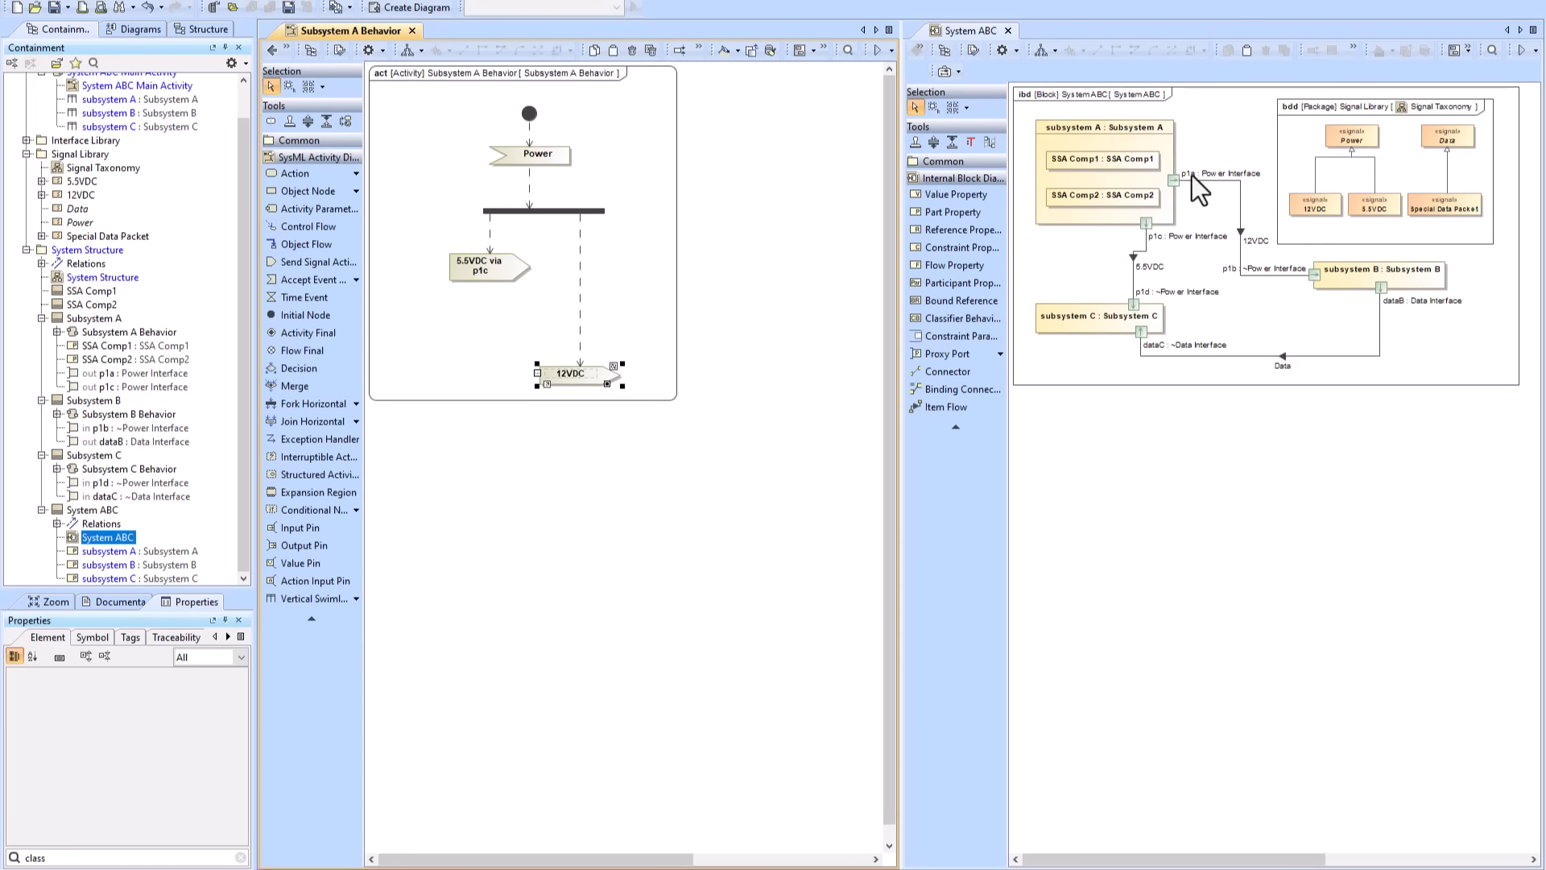
{"action": "right_click", "coordinate": [573, 375]}
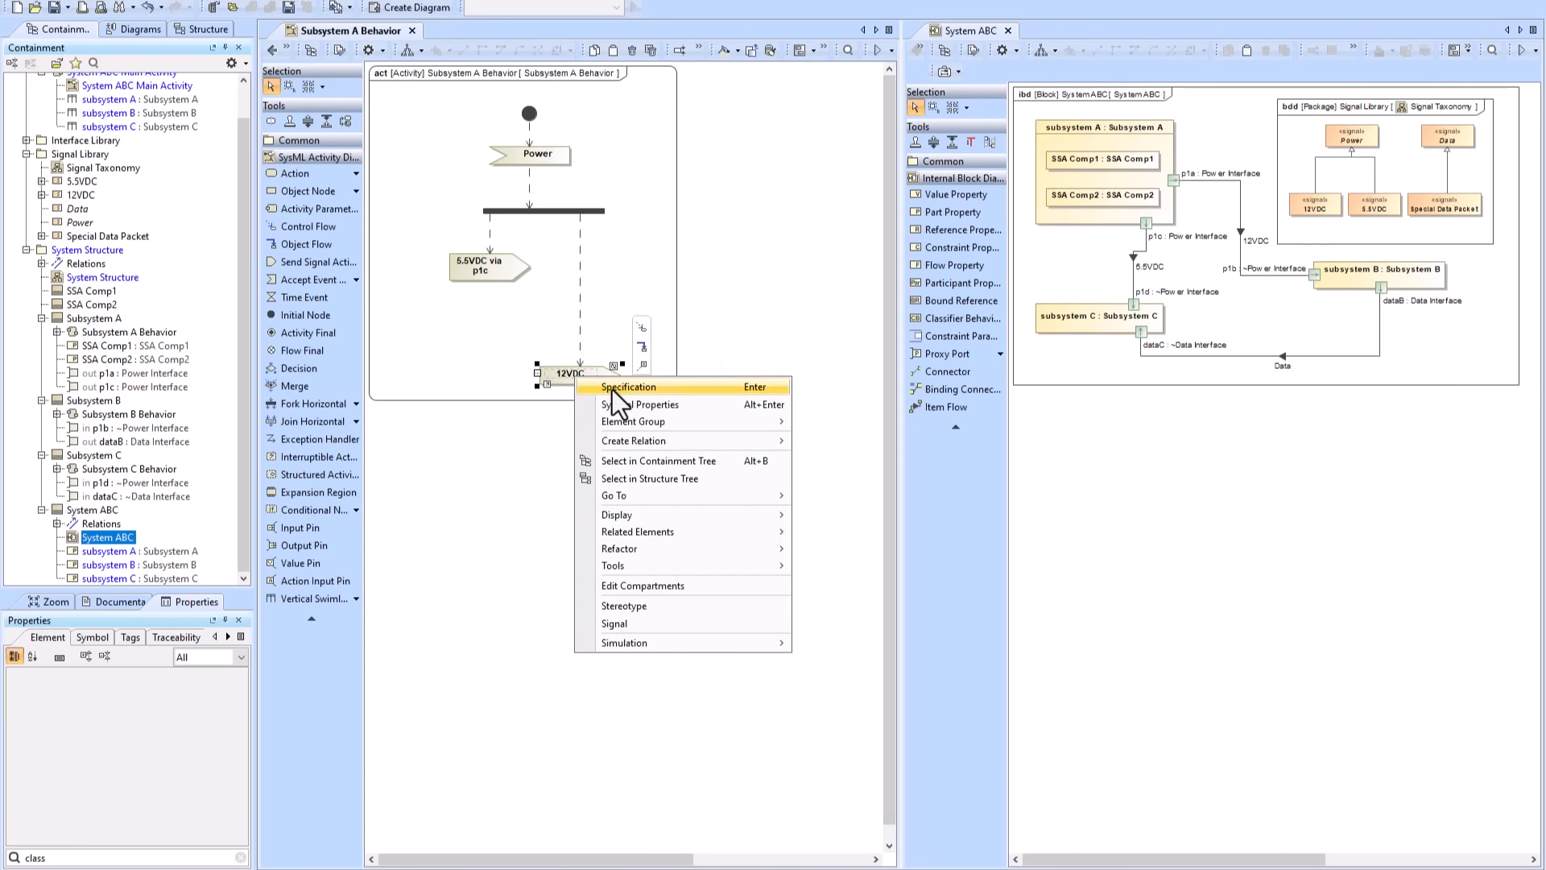
{"action": "left_click", "coordinate": [613, 388]}
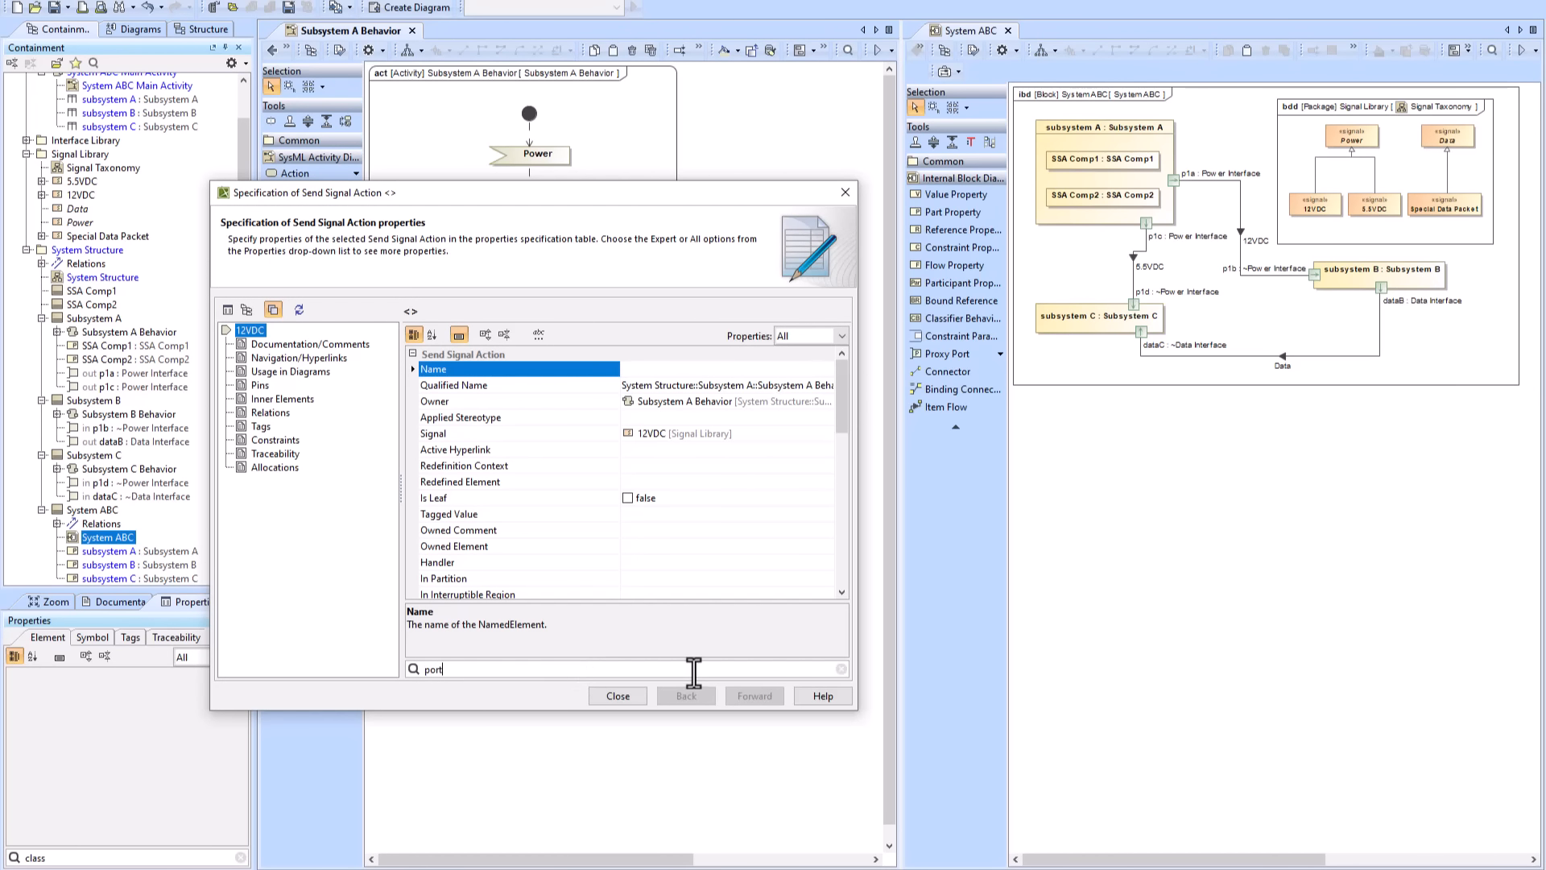
{"action": "left_click", "coordinate": [797, 372]}
{"action": "left_click", "coordinate": [838, 371]}
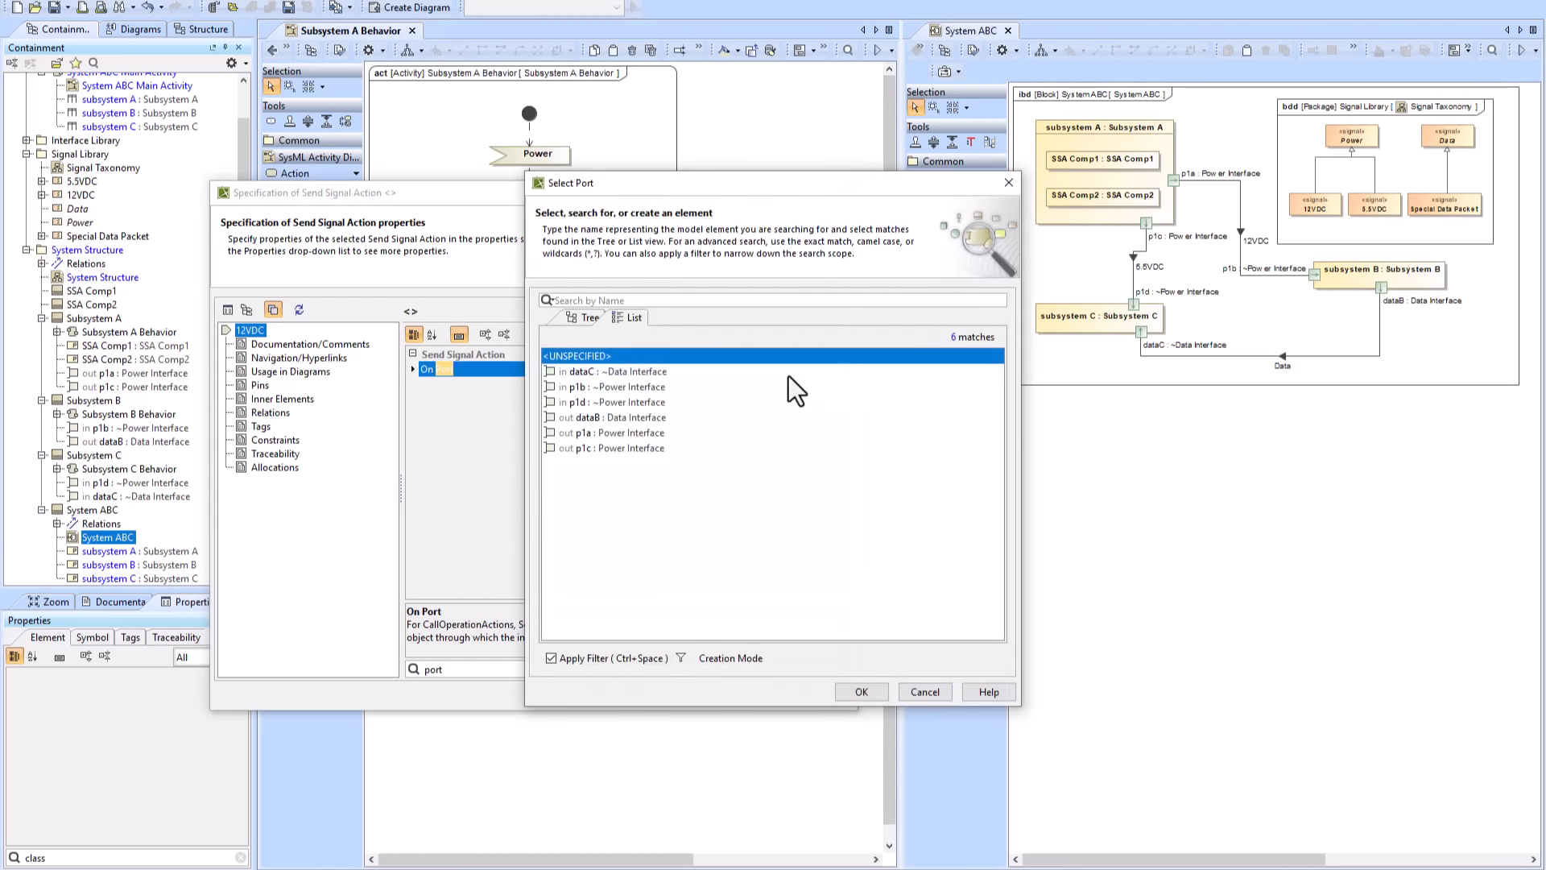
{"action": "left_click", "coordinate": [596, 432]}
{"action": "left_click", "coordinate": [860, 690]}
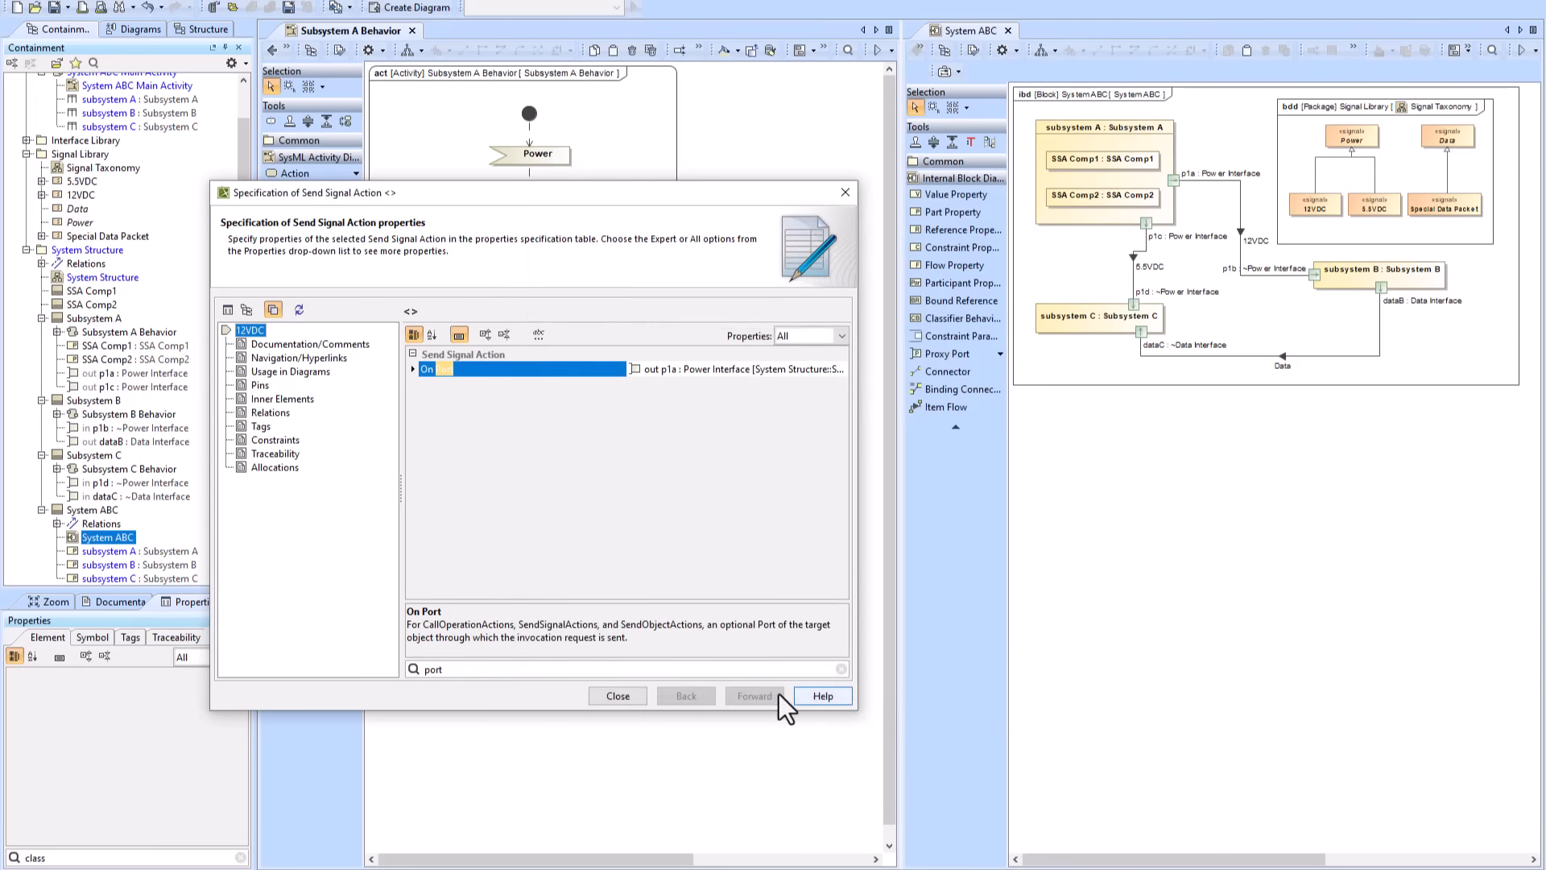
{"action": "left_click", "coordinate": [627, 698]}
{"action": "left_click_drag", "start_coordinate": [570, 399], "coordinate": [582, 286]}
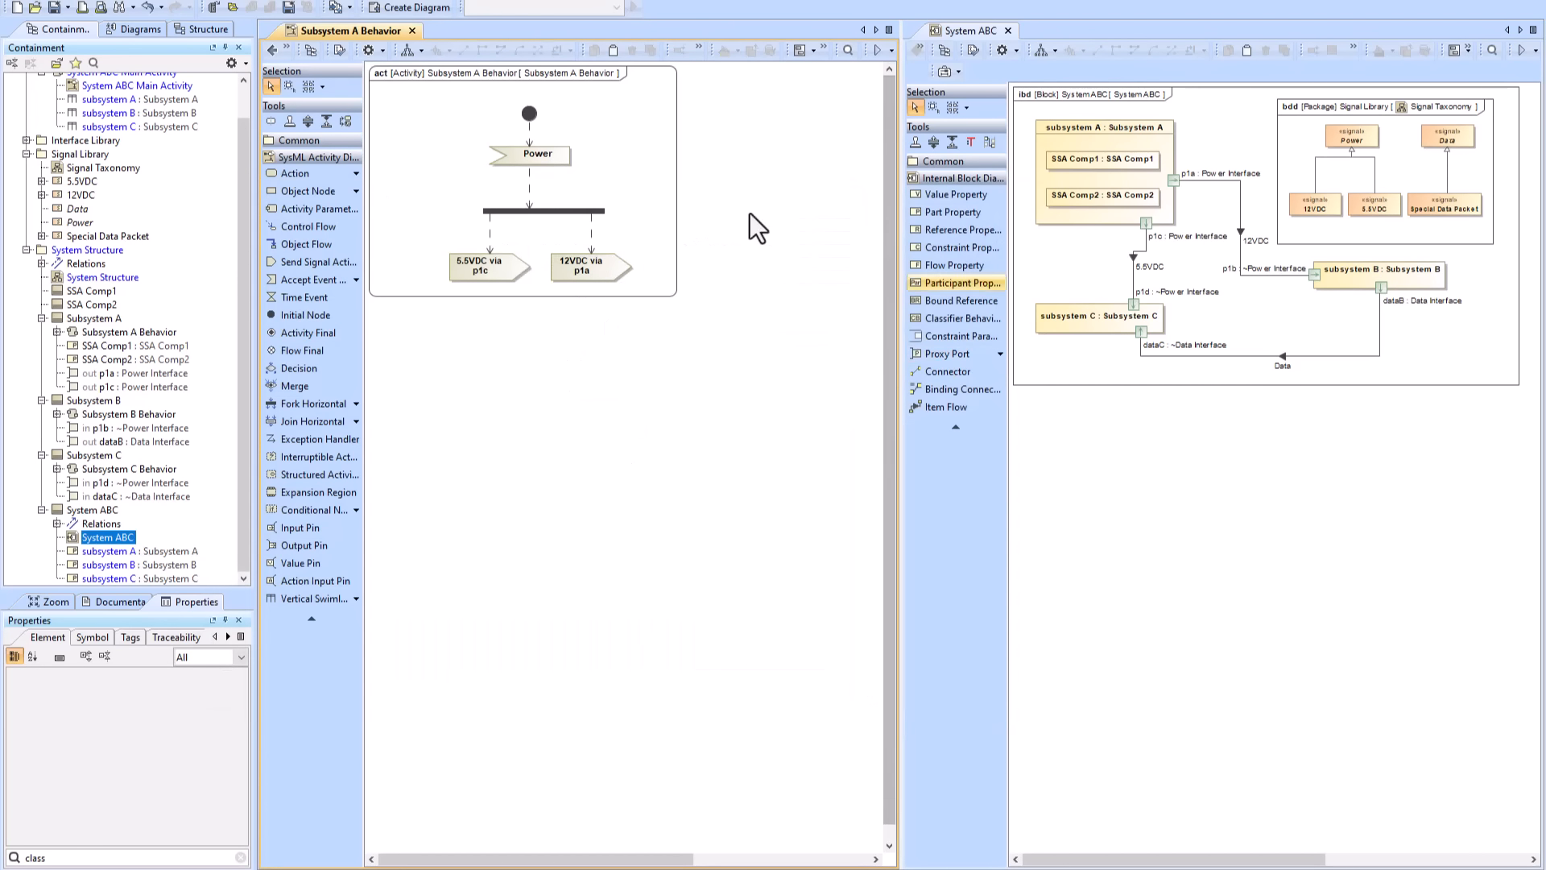
- Open the Subsystem B Behavior diagram and set the Data send signal action's On Port to dataB
{"action": "left_click", "coordinate": [272, 51]}
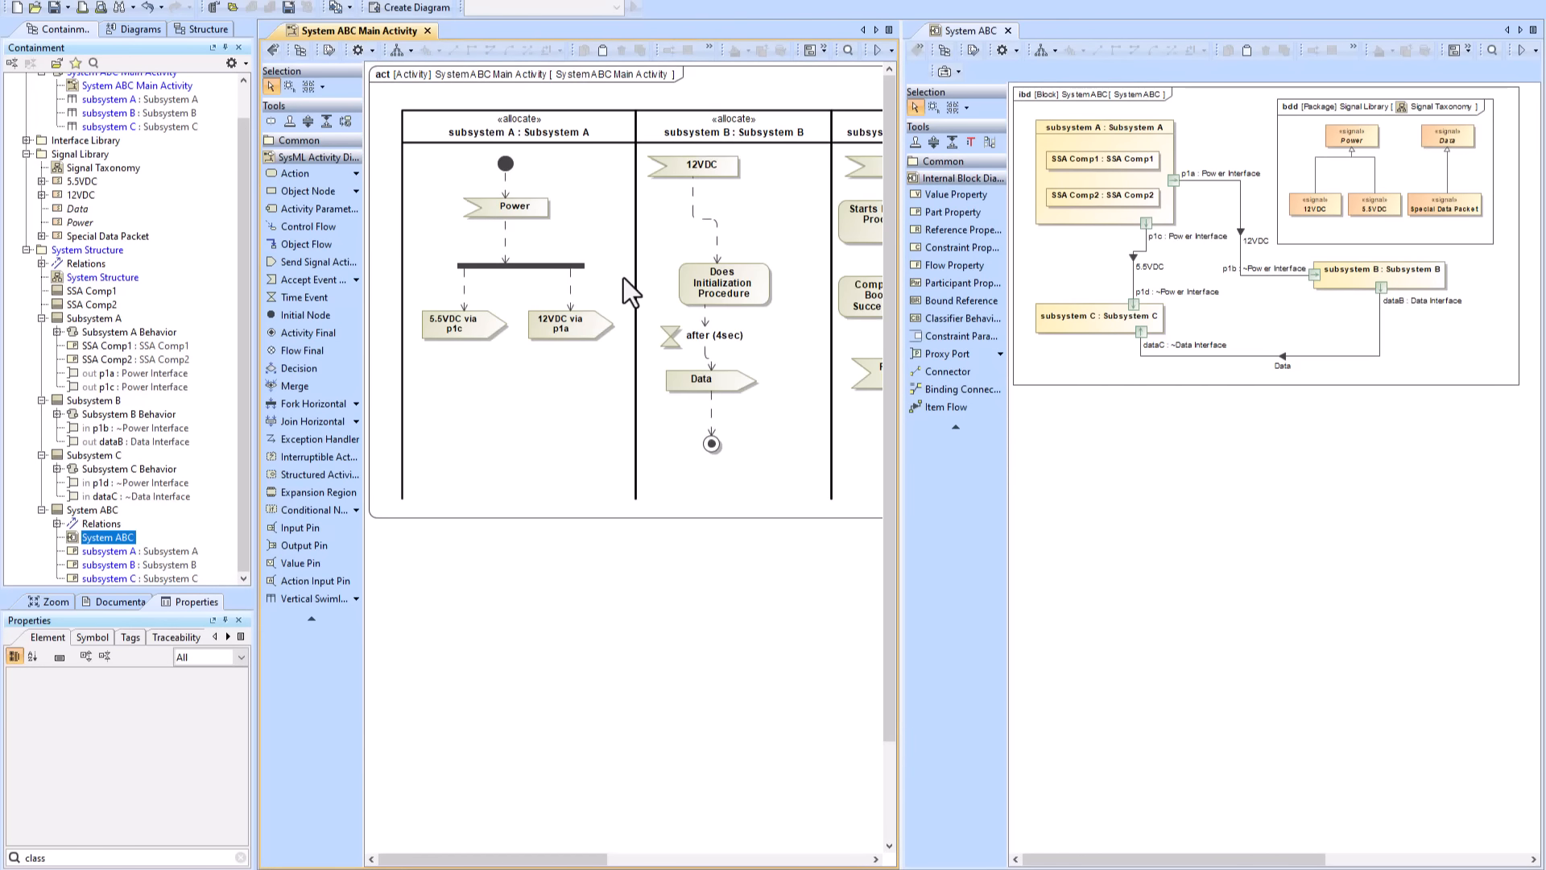
{"action": "double_click", "coordinate": [704, 383]}
{"action": "left_click", "coordinate": [505, 359]}
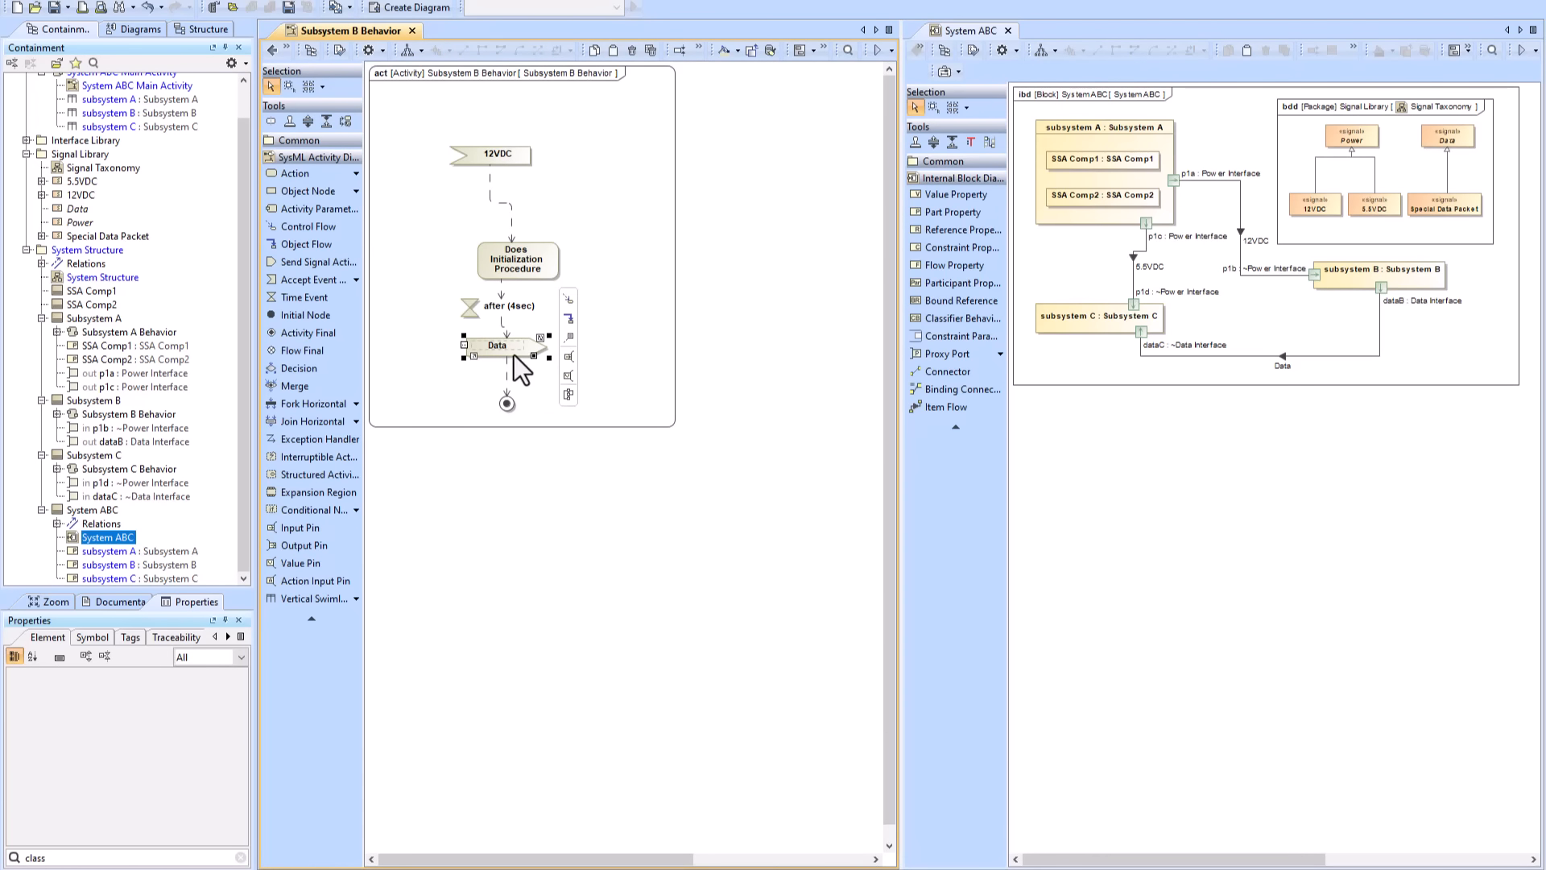
{"action": "right_click", "coordinate": [507, 353]}
{"action": "left_click", "coordinate": [563, 359]}
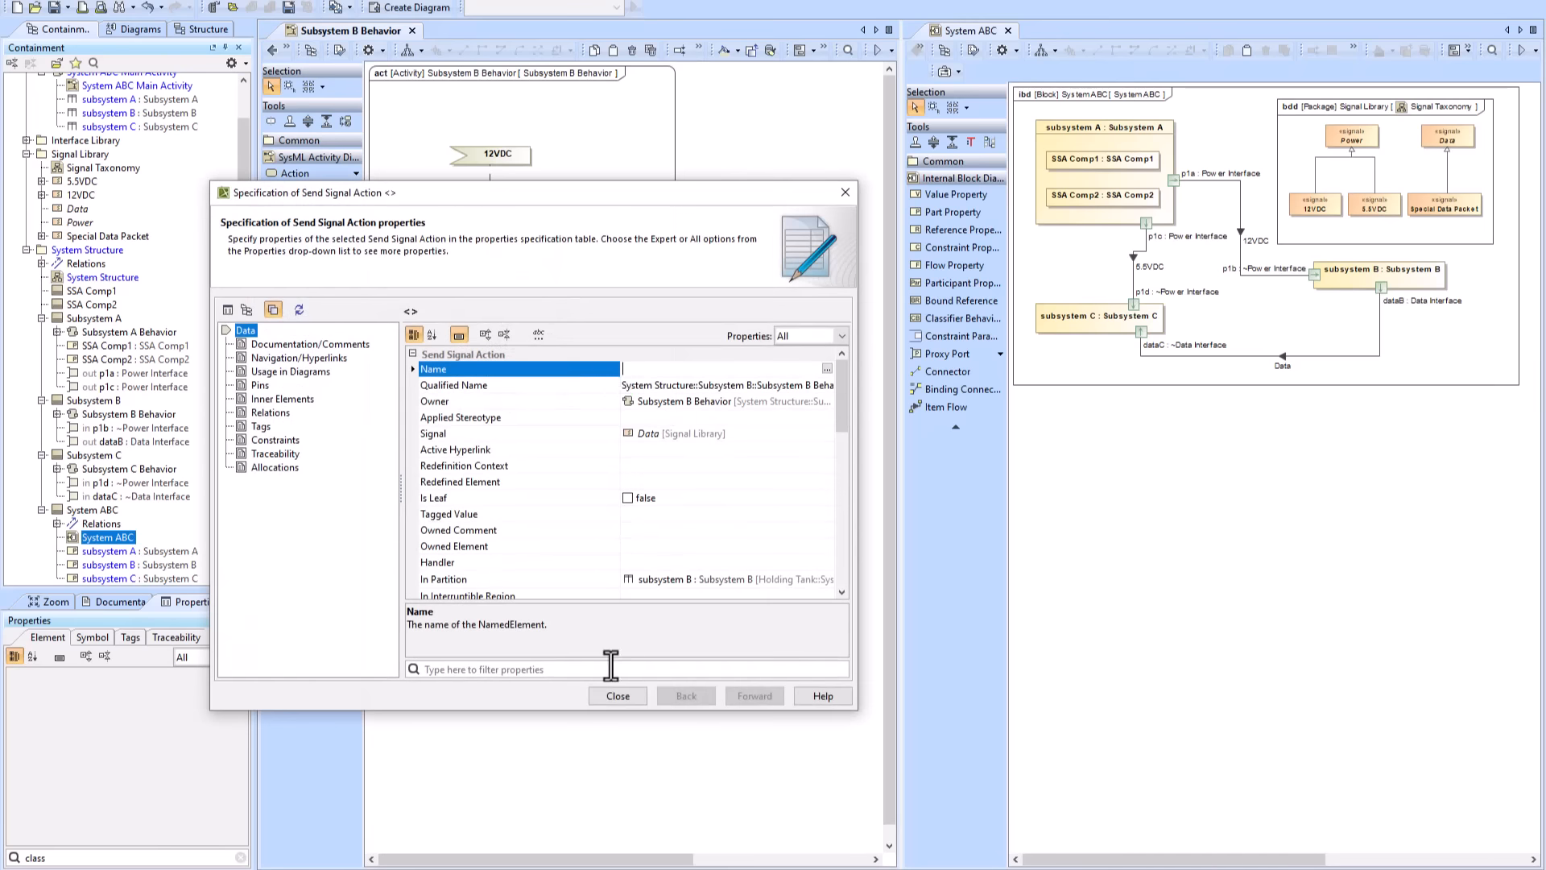
{"action": "type", "text": "port"}
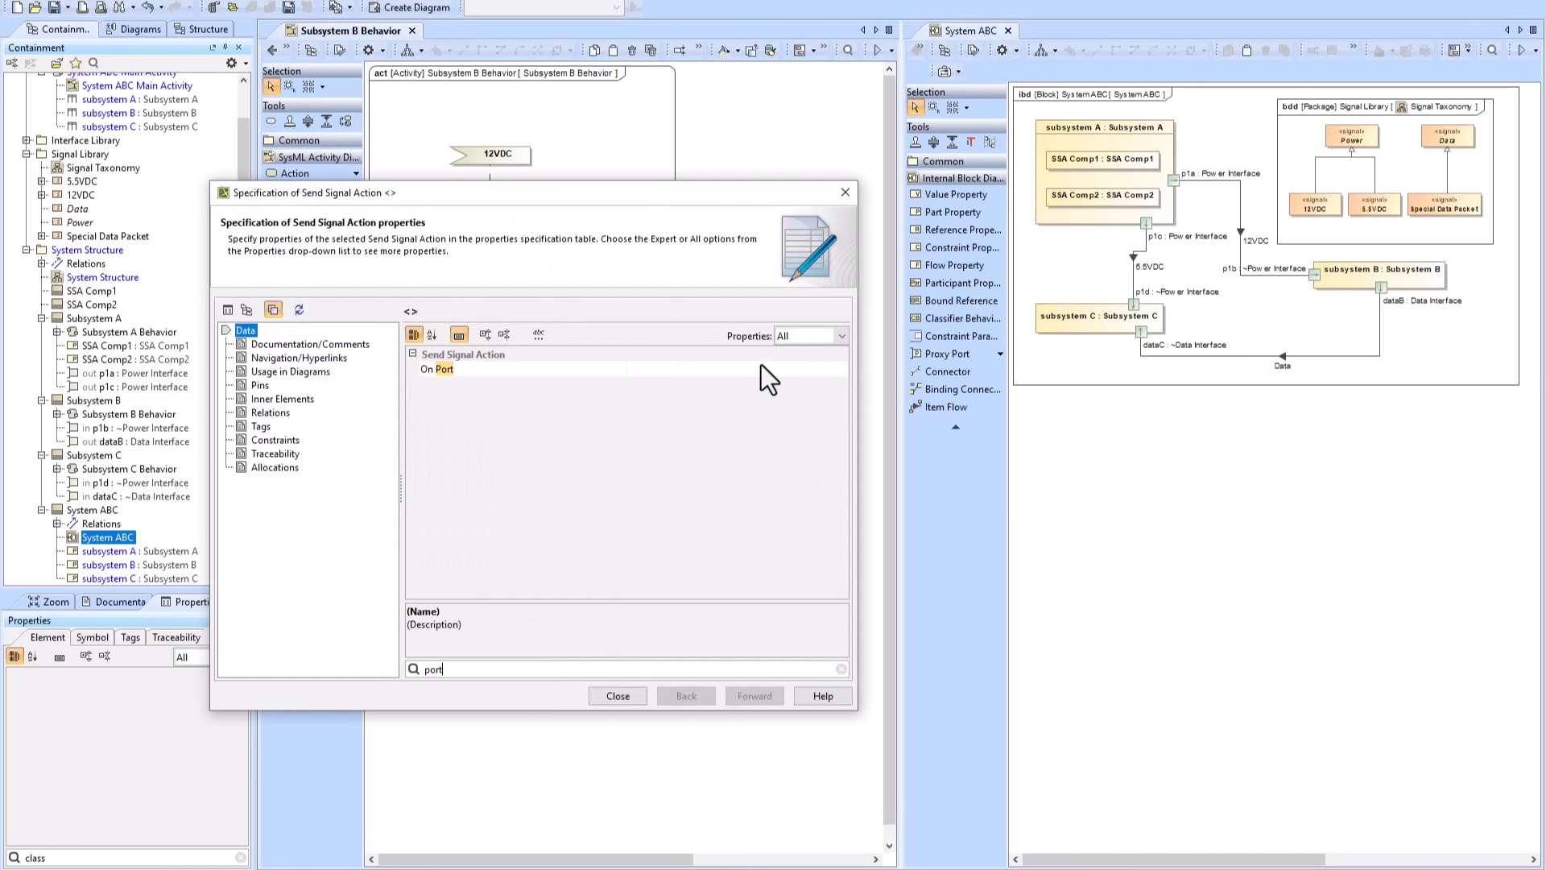
{"action": "left_click", "coordinate": [760, 368]}
{"action": "left_click", "coordinate": [840, 368]}
{"action": "left_click", "coordinate": [601, 416]}
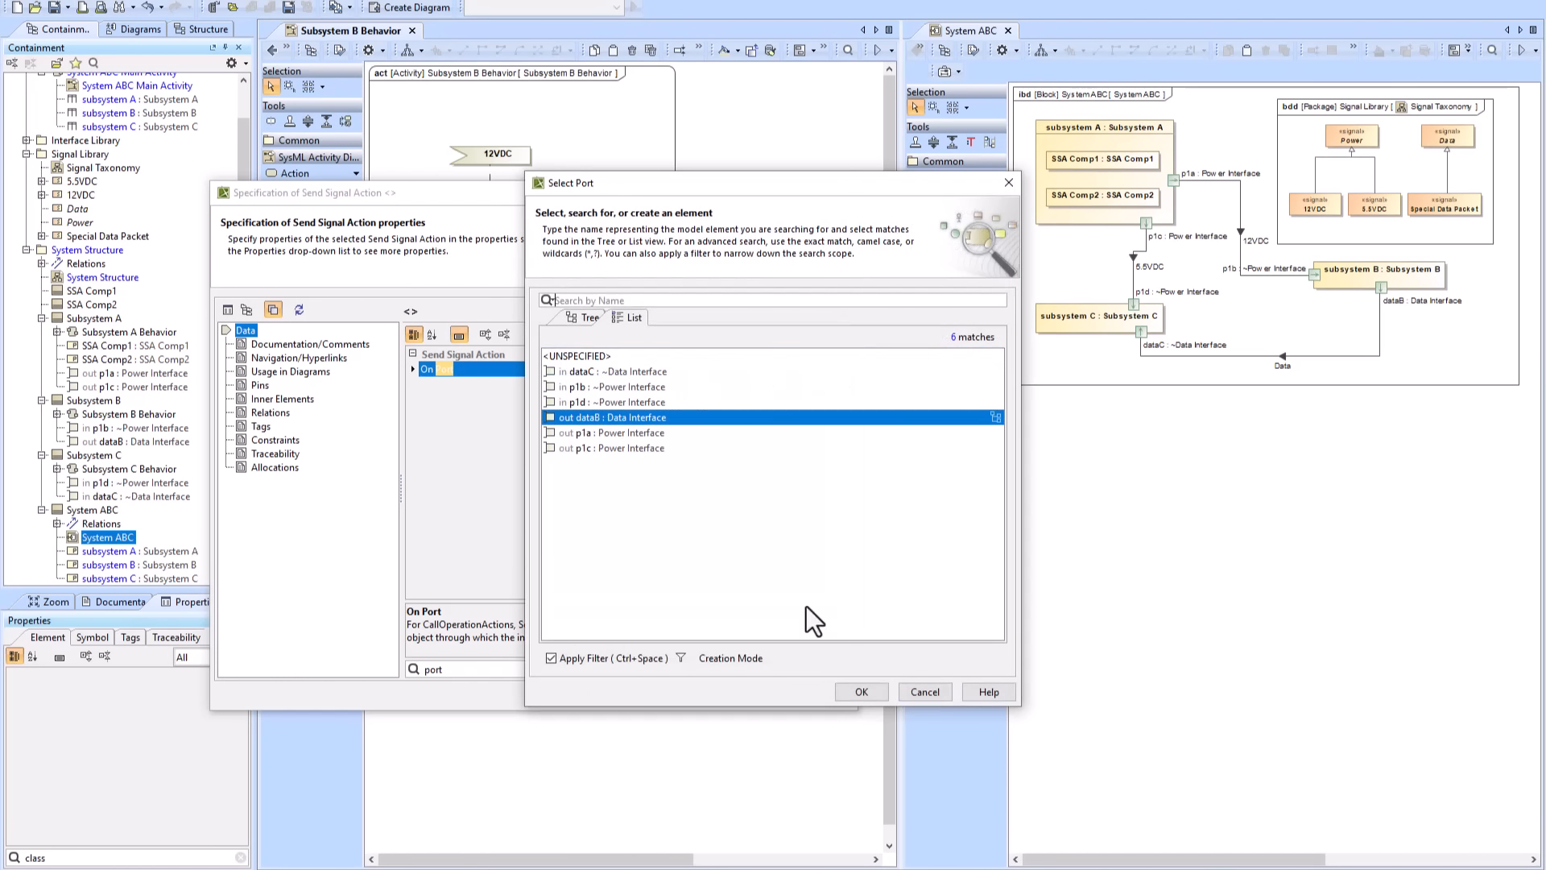
{"action": "left_click", "coordinate": [869, 689]}
{"action": "left_click", "coordinate": [618, 696]}
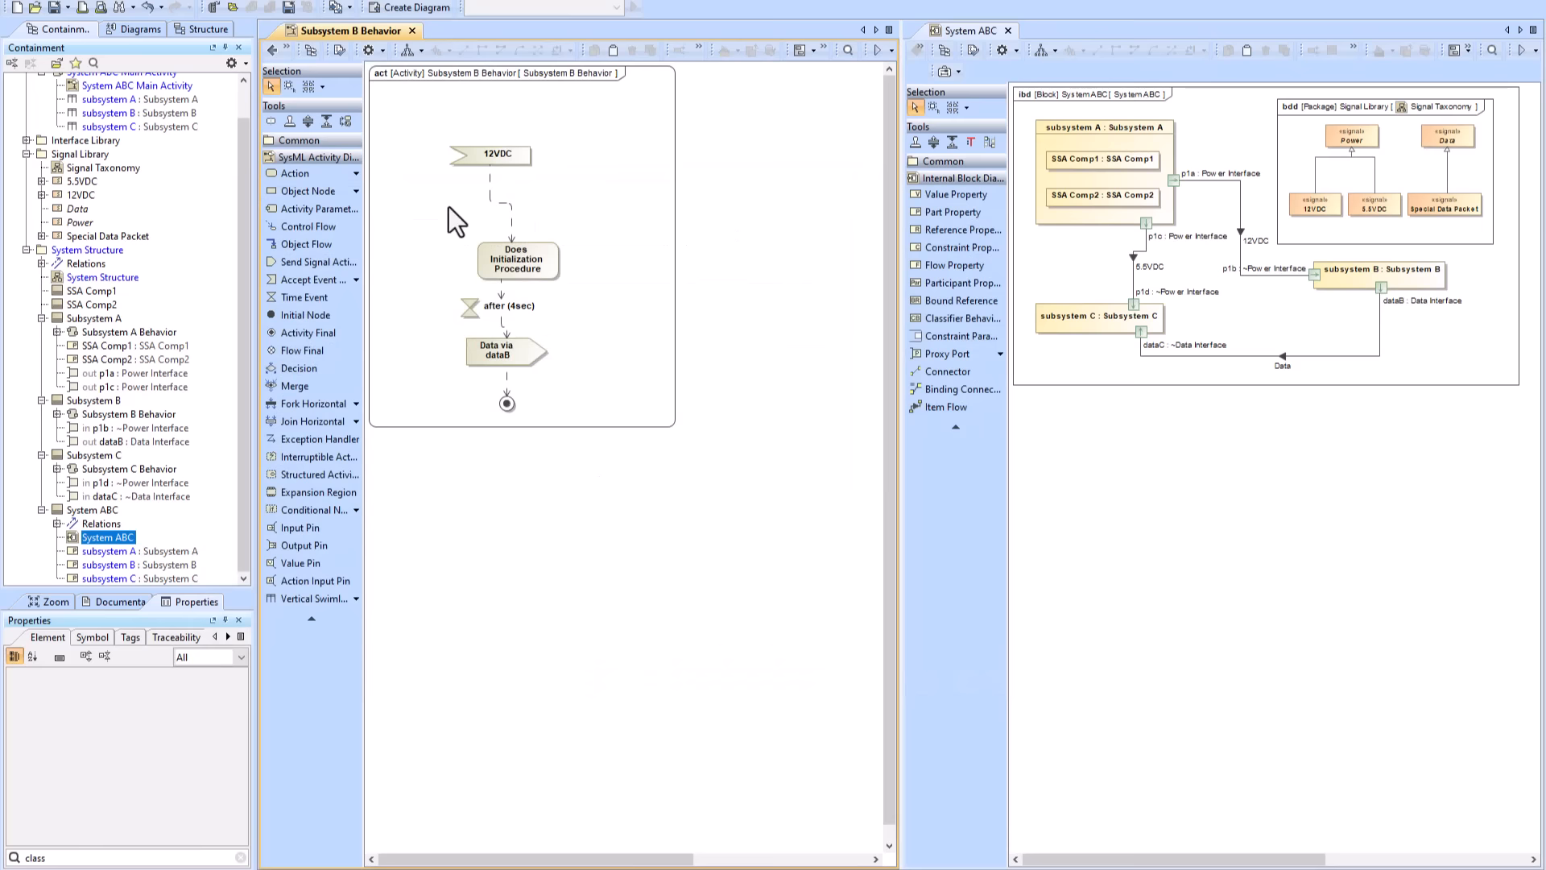
- Close the System ABC diagram shown alongside and return to the System Structure diagram
{"action": "left_click", "coordinate": [275, 51]}
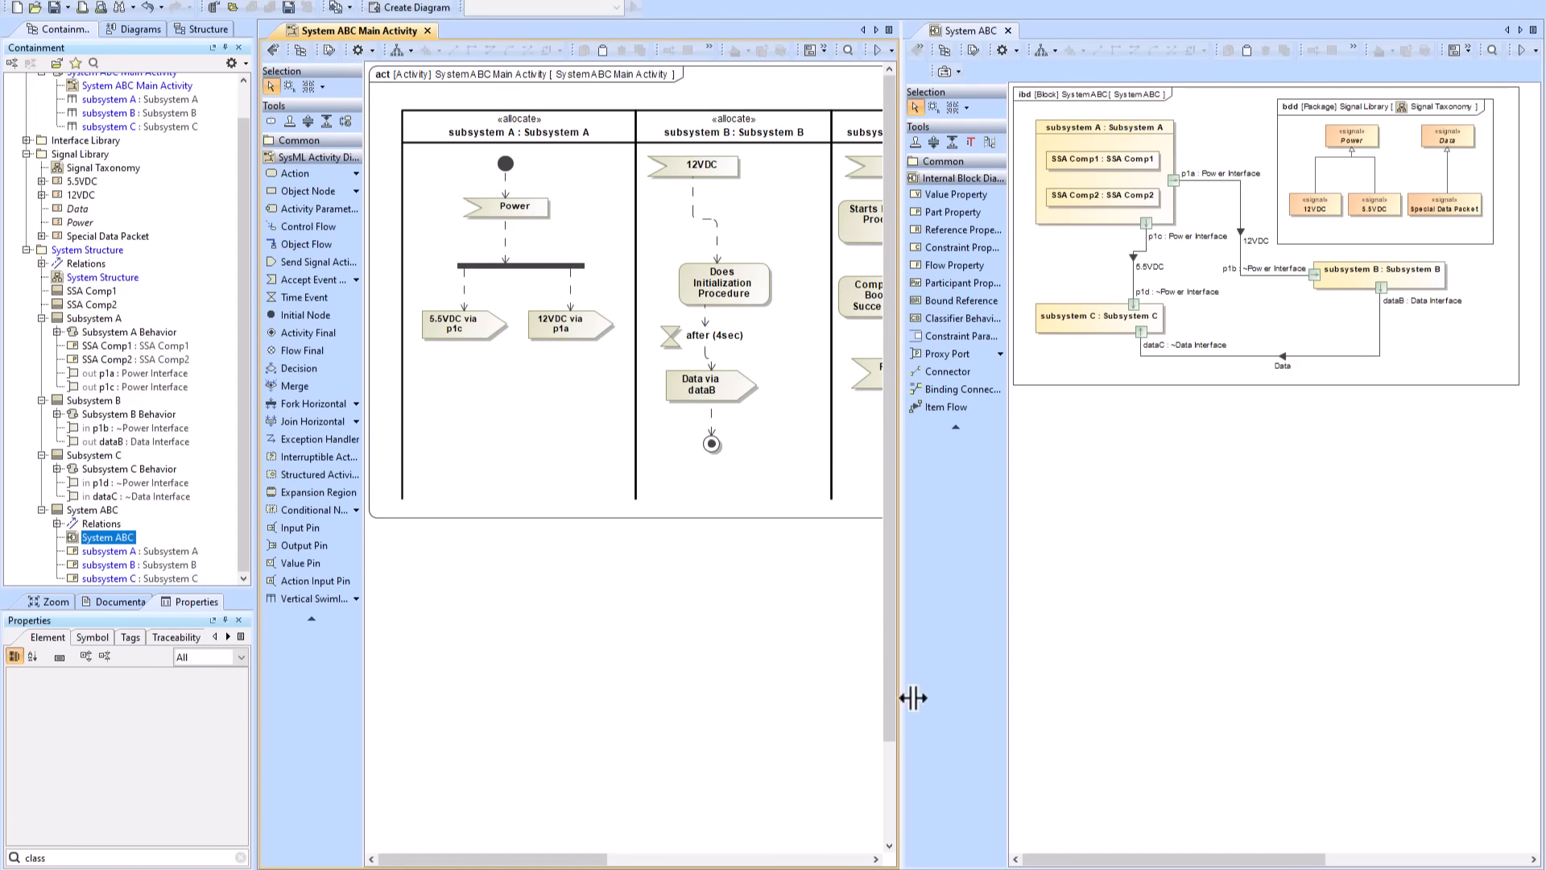
{"action": "left_click", "coordinate": [1007, 31]}
{"action": "left_click", "coordinate": [274, 51]}
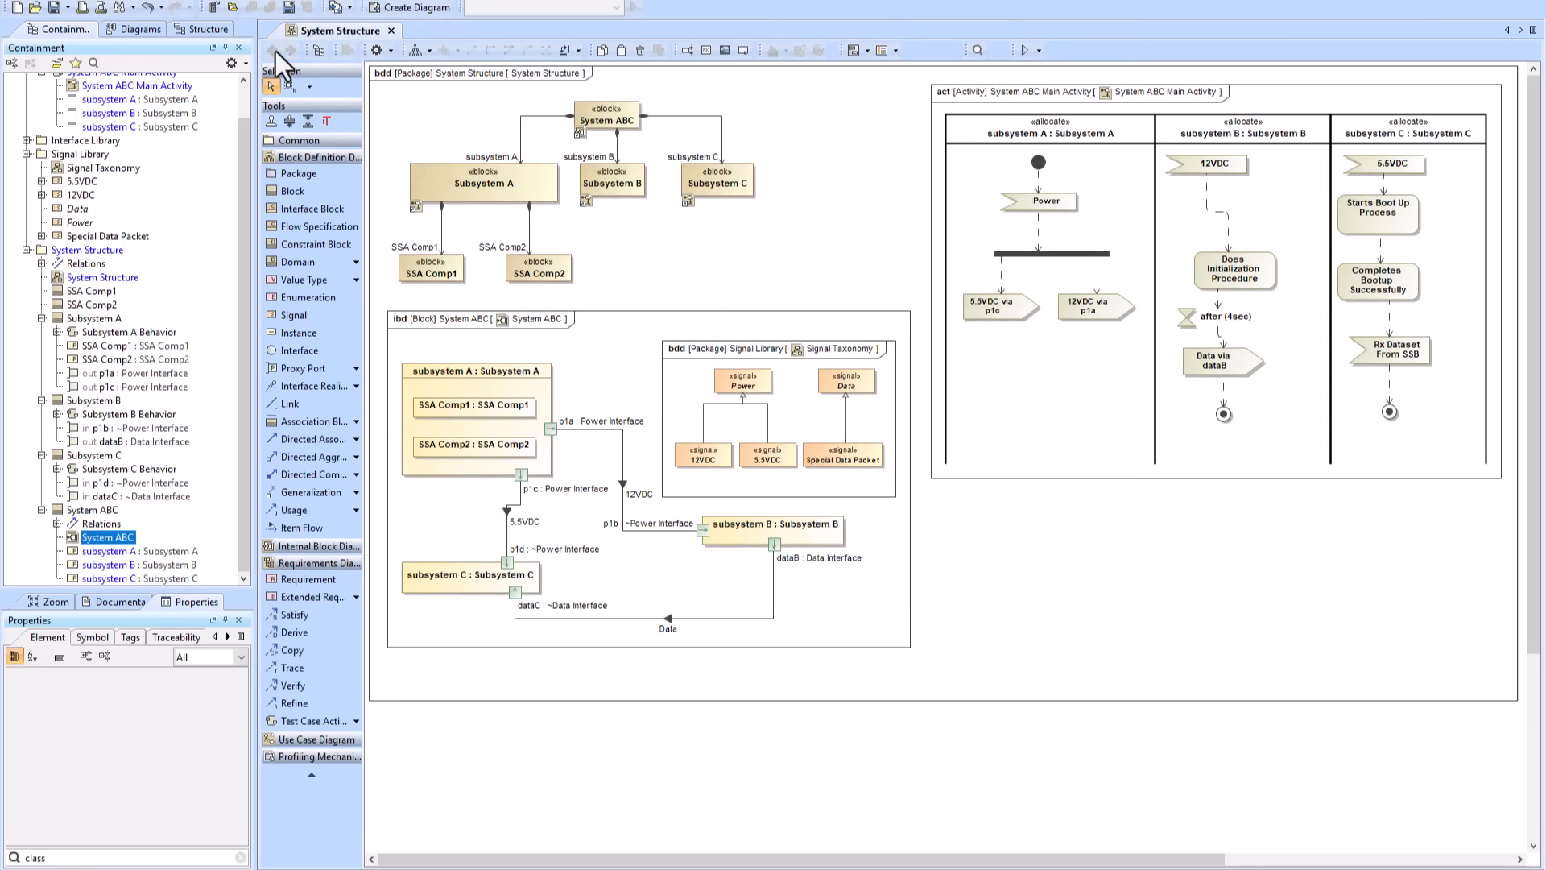
- Launch and start a simulation of the System ABC block from the System Structure diagram
{"action": "left_click", "coordinate": [636, 125]}
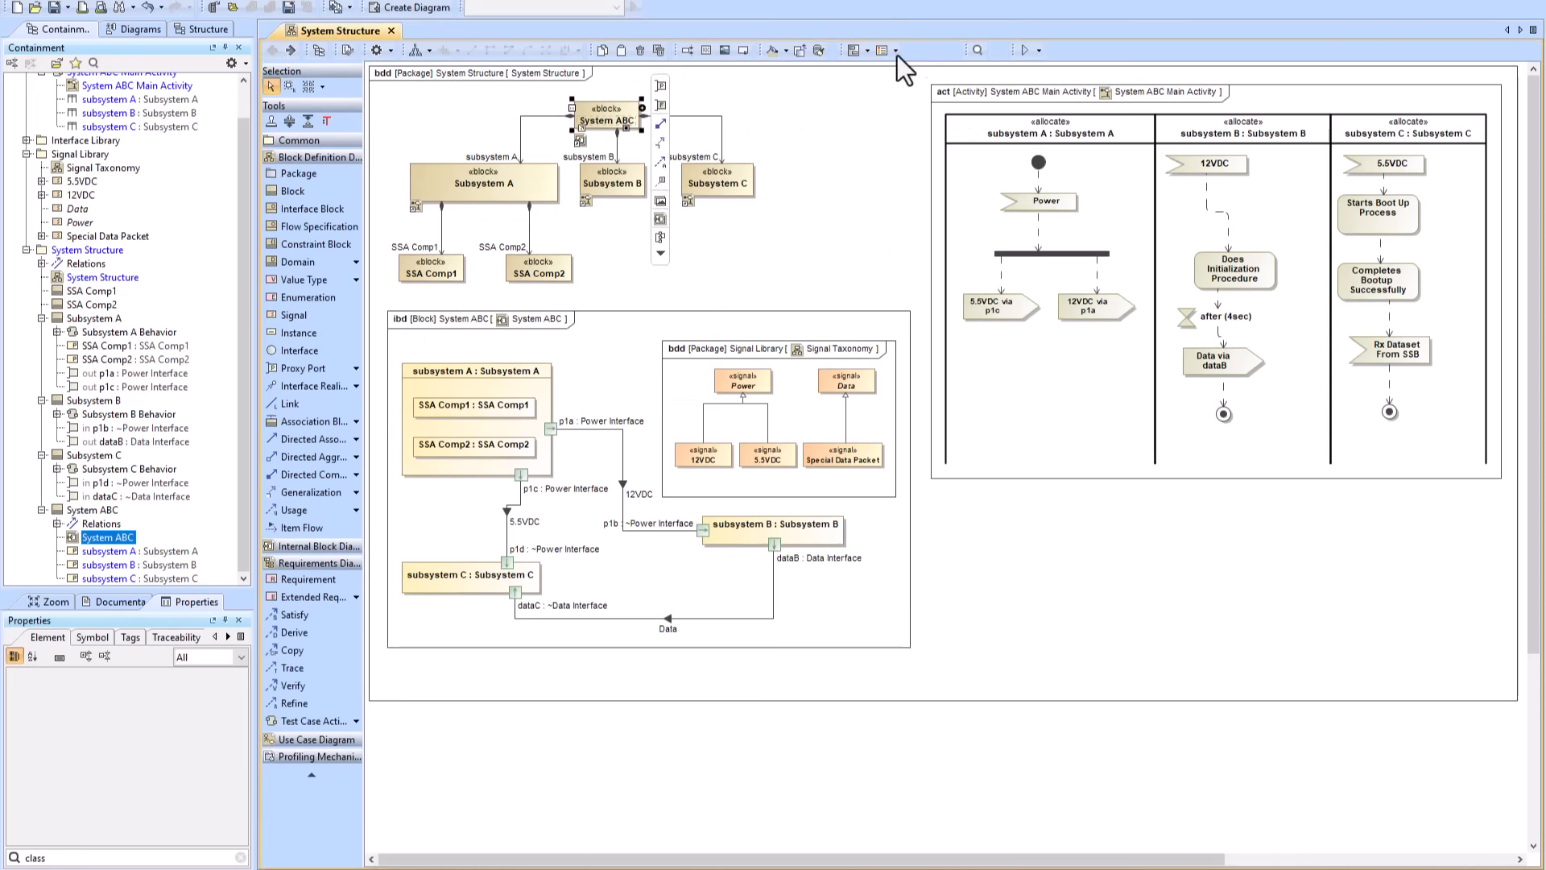
{"action": "left_click", "coordinate": [1024, 51]}
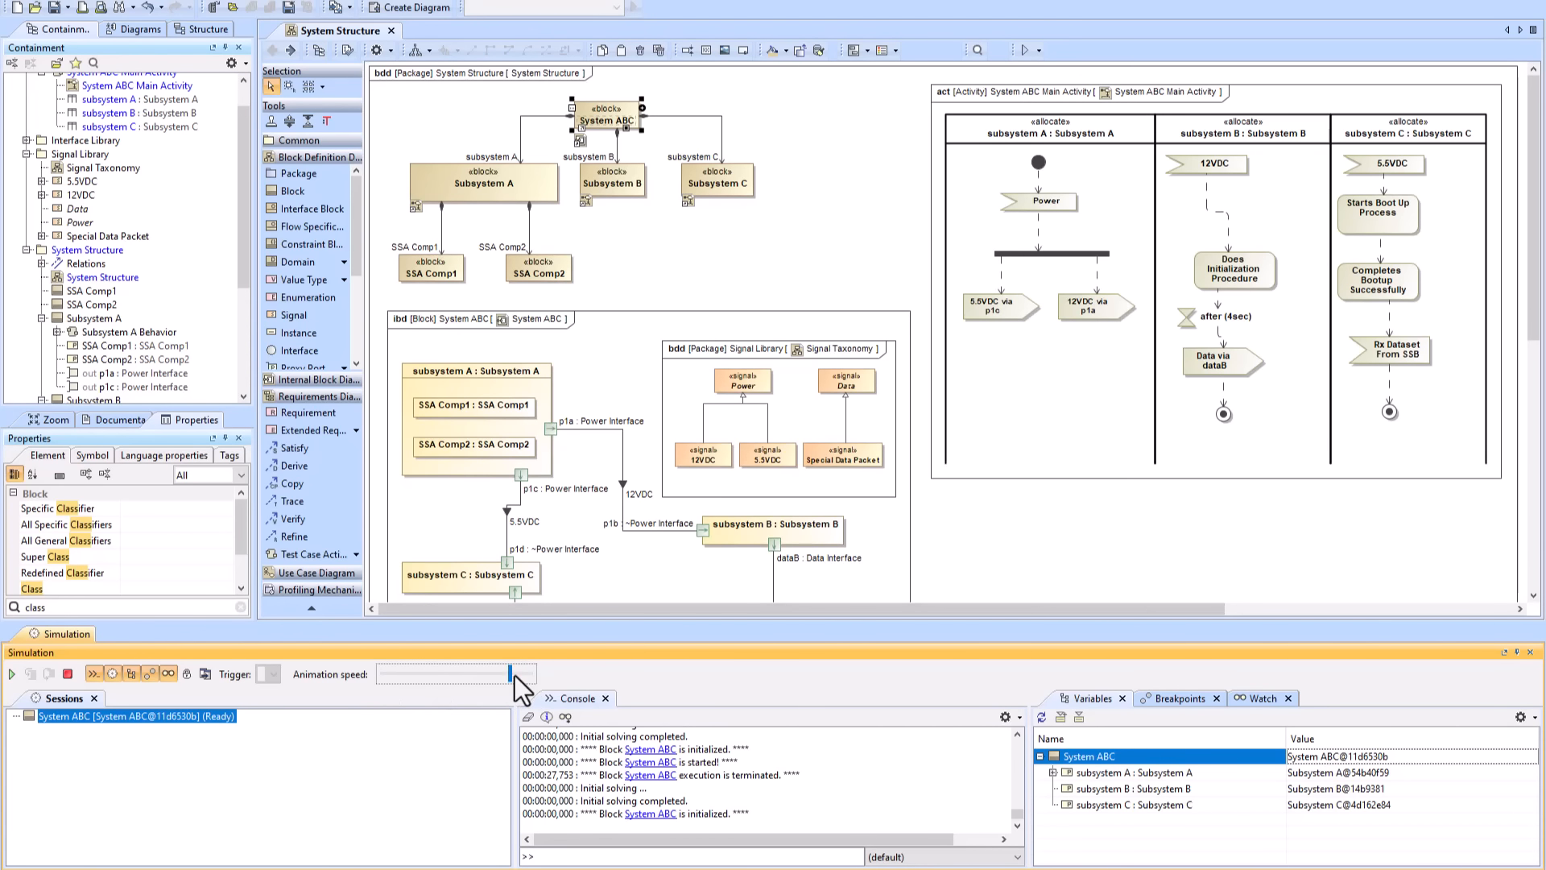
{"action": "left_click", "coordinate": [12, 674]}
{"action": "scroll", "coordinate": [657, 356], "scroll_direction": "down", "scroll_amount": 2}
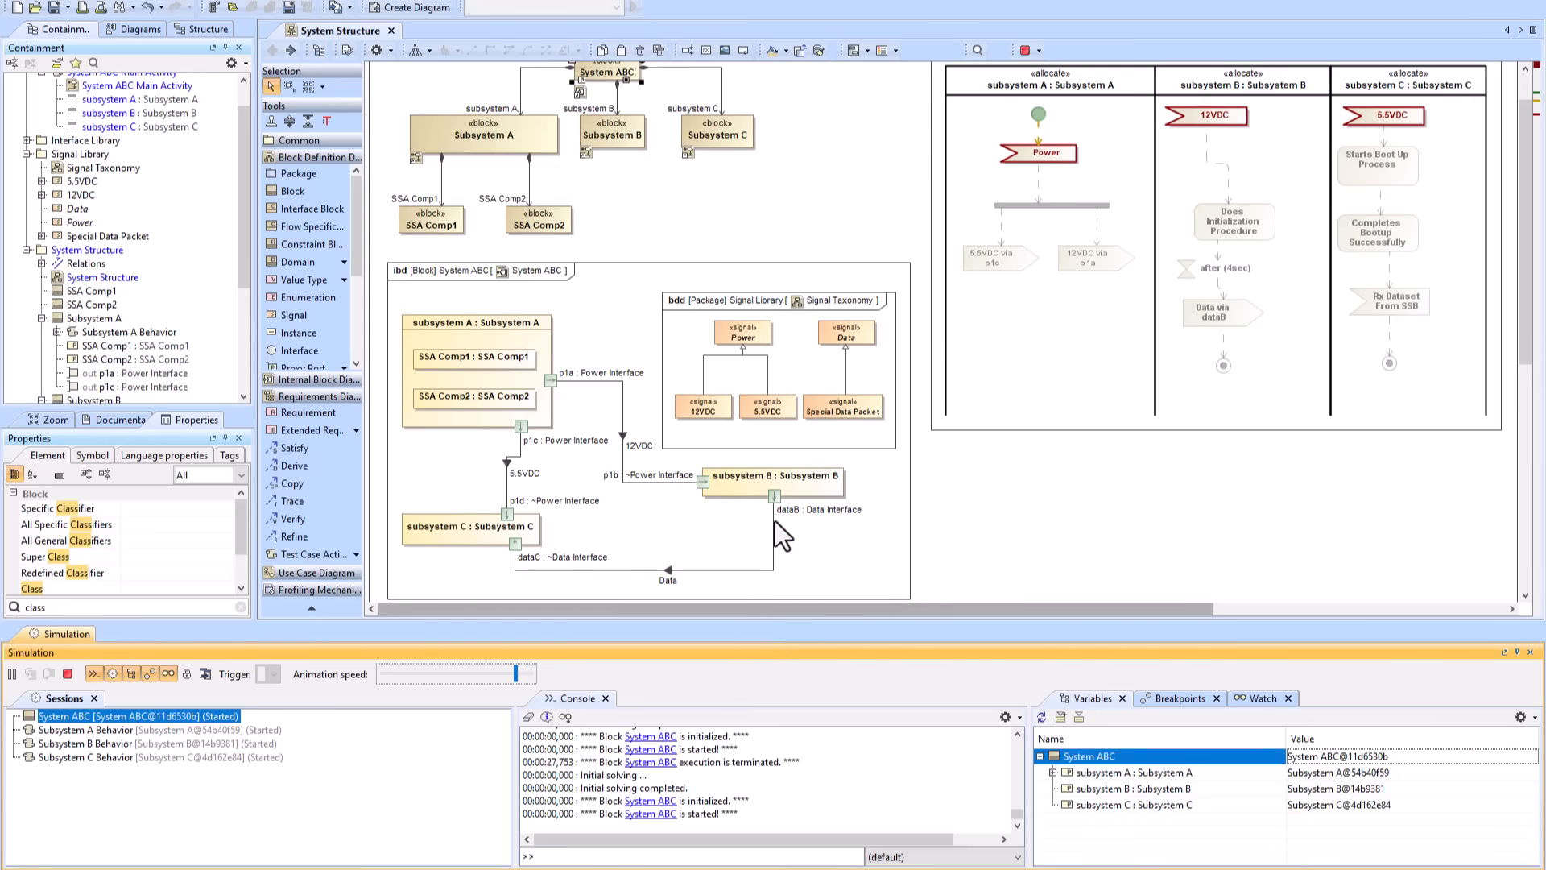
- Trigger the Power signal on the Subsystem A Behavior session, let the subsystem activities run, and terminate the simulation
{"action": "left_click", "coordinate": [56, 729]}
{"action": "left_click", "coordinate": [263, 678]}
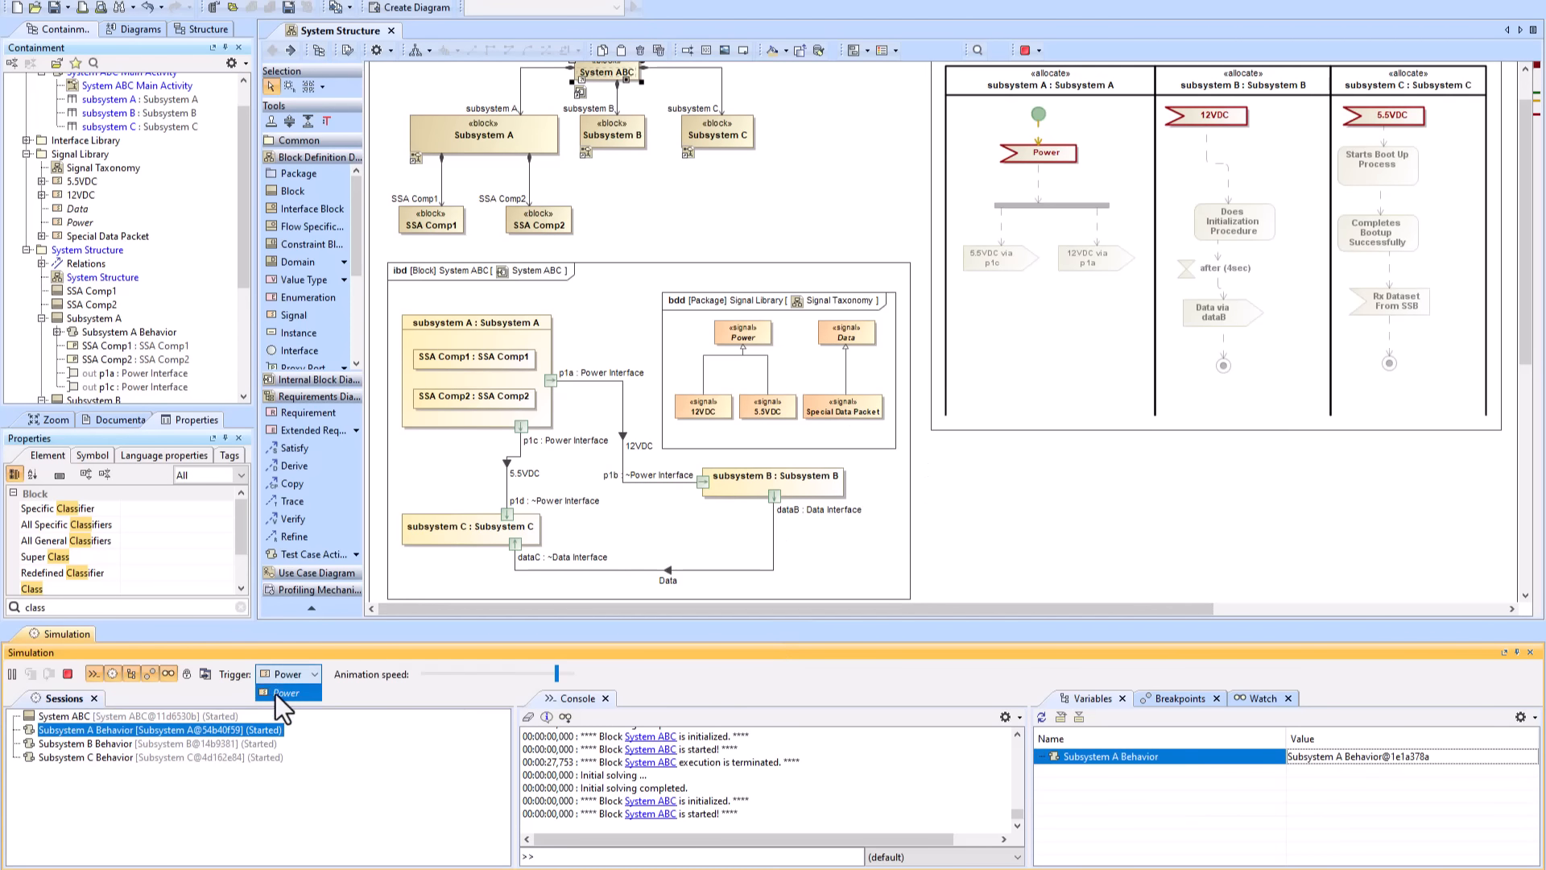
{"action": "left_click", "coordinate": [275, 694]}
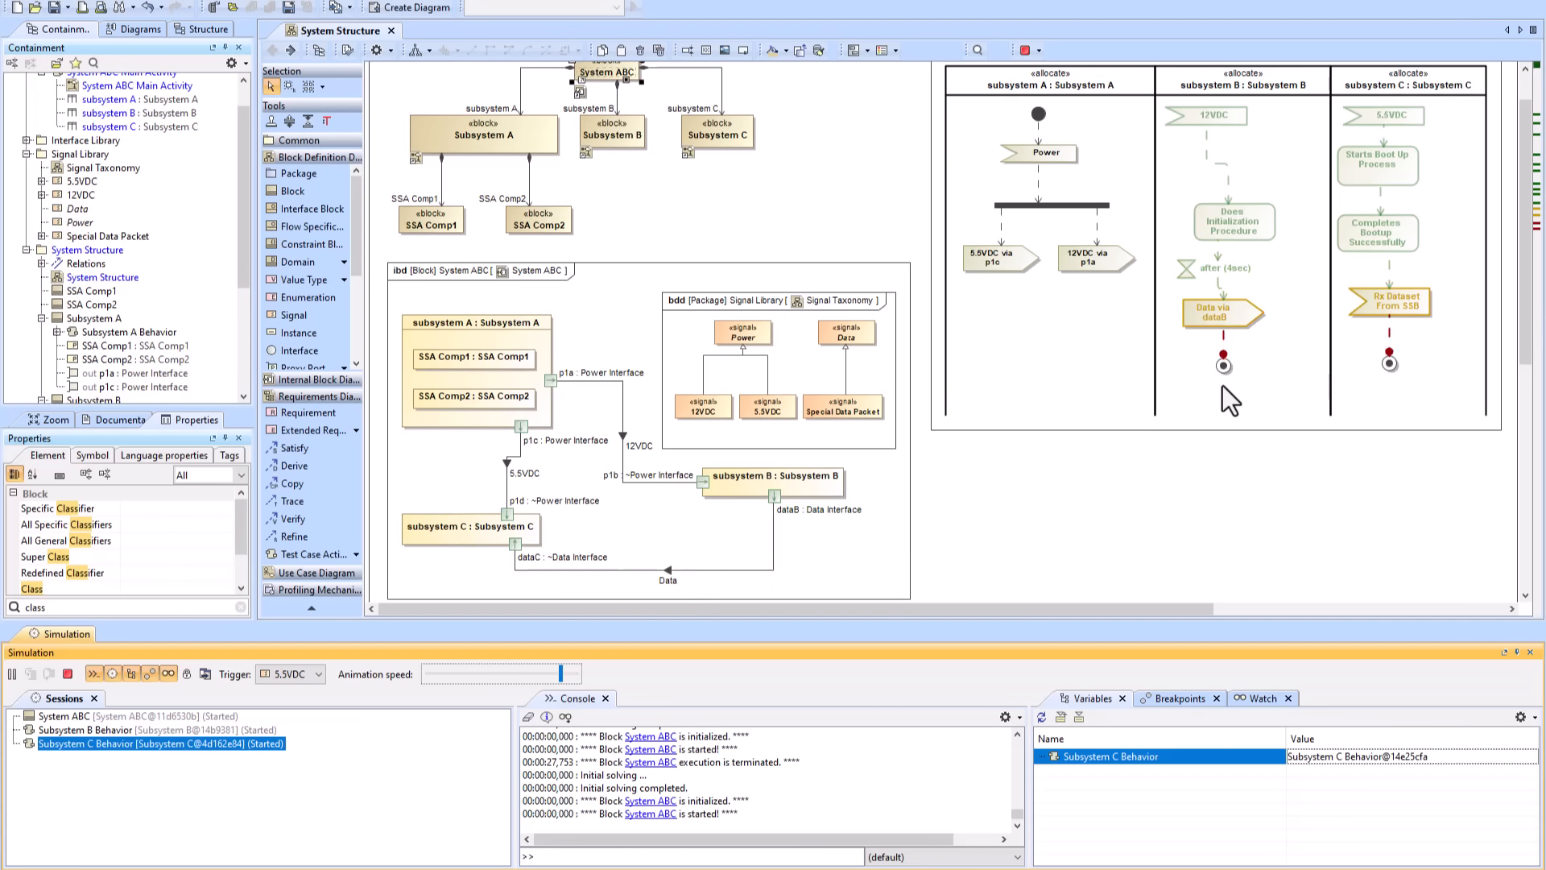
{"action": "left_click", "coordinate": [68, 674]}
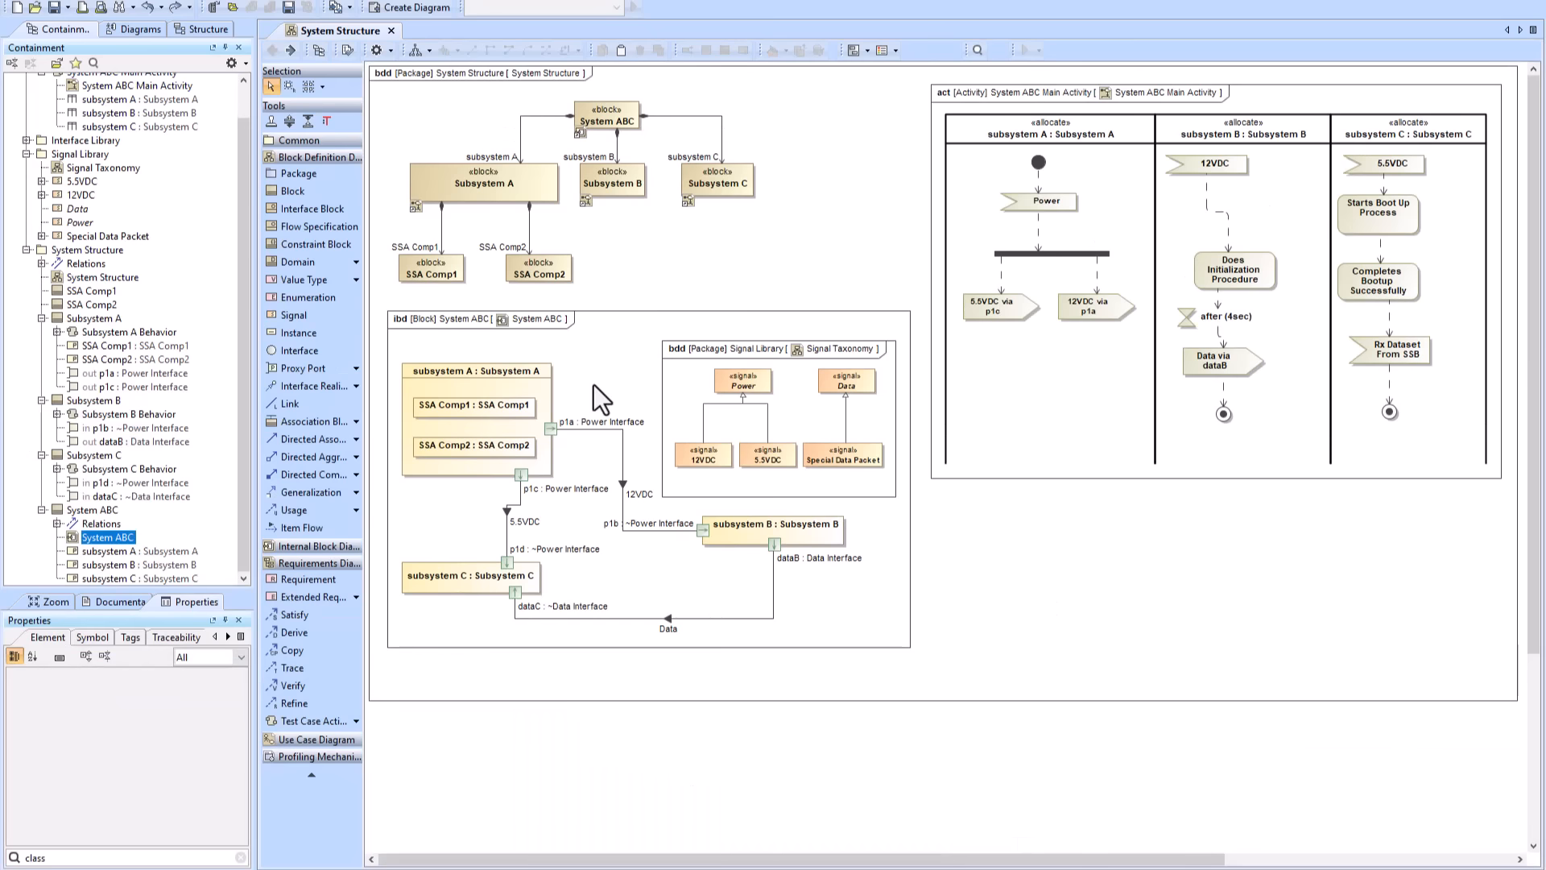
- In the System ABC diagram, enable Wrap Words for the SSA Comp1 and SSA Comp2 parts and narrow both shapes
{"action": "left_click", "coordinate": [480, 195]}
{"action": "left_click", "coordinate": [468, 166], "text": "shift"}
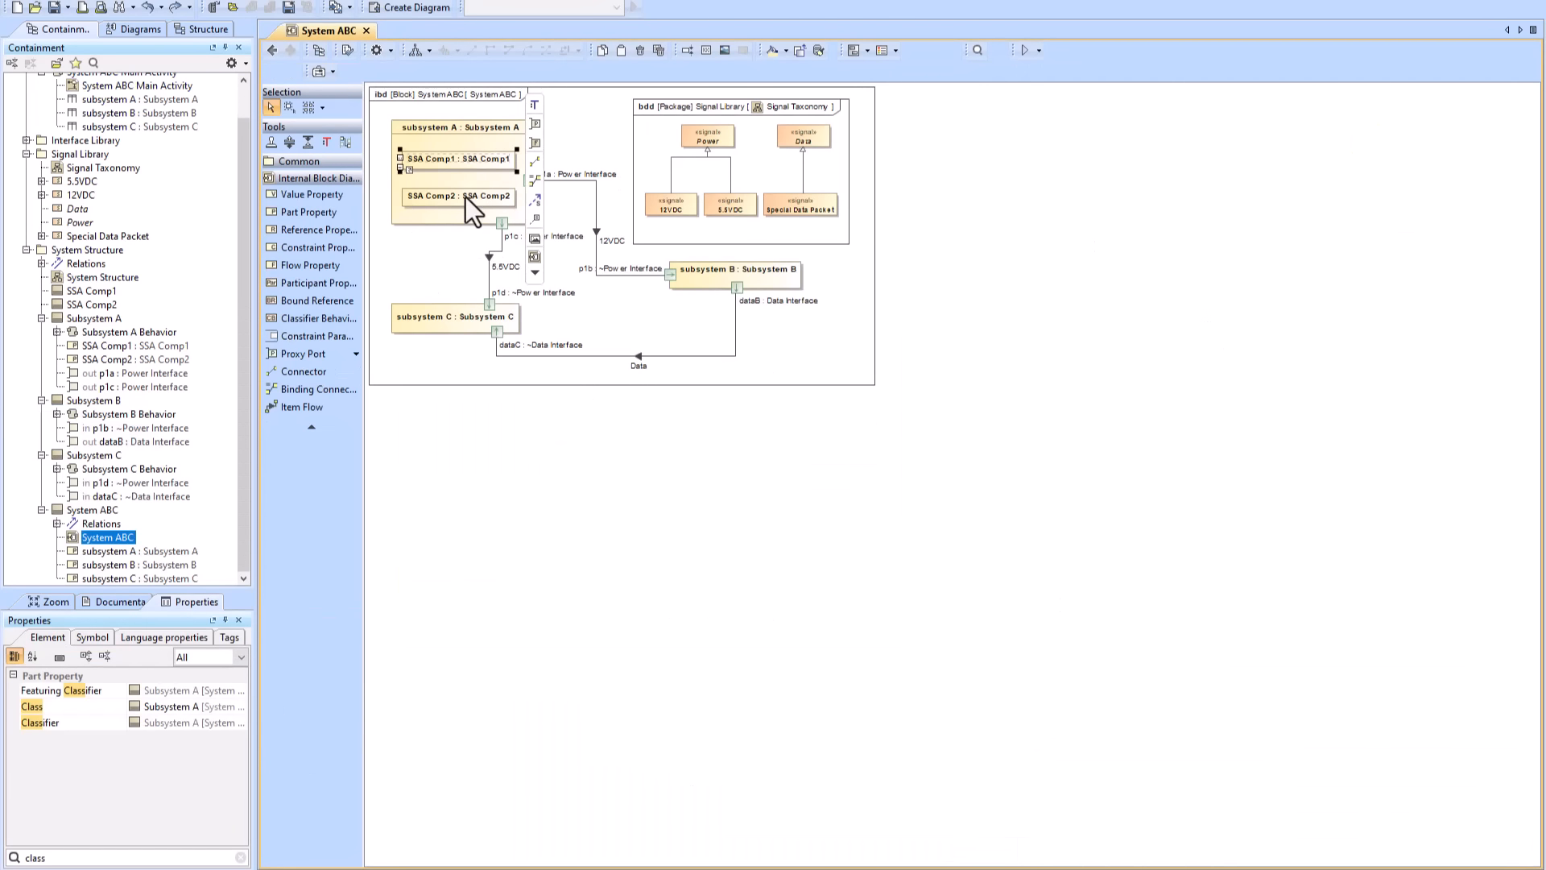
{"action": "left_click", "coordinate": [91, 637]}
{"action": "type", "text": "WR"}
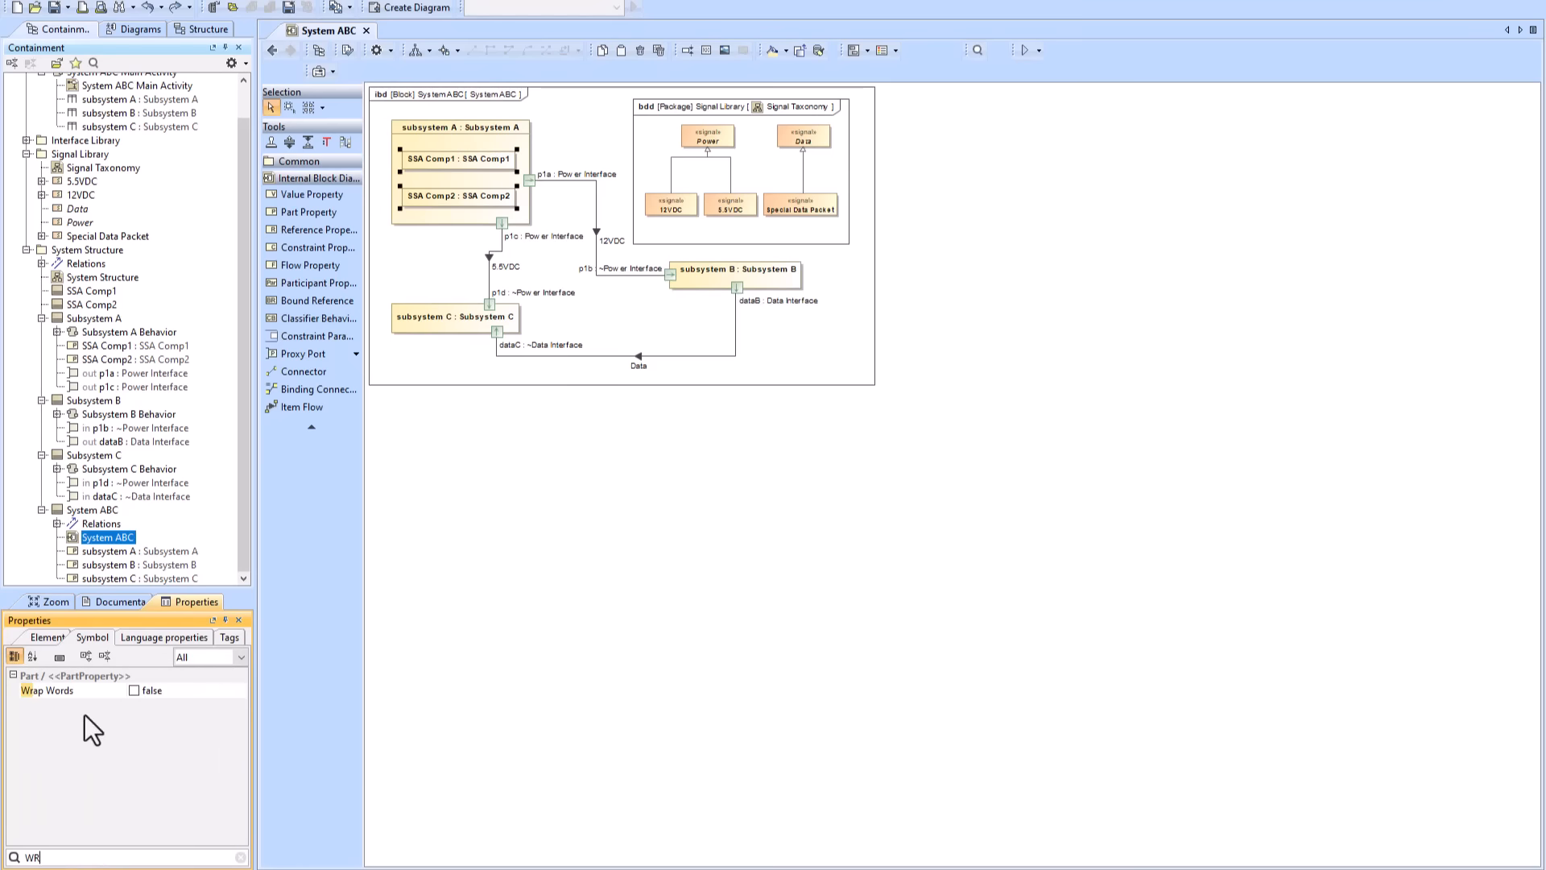
{"action": "left_click", "coordinate": [512, 196]}
{"action": "left_click_drag", "start_coordinate": [517, 187], "coordinate": [457, 156]}
{"action": "left_click", "coordinate": [427, 156]}
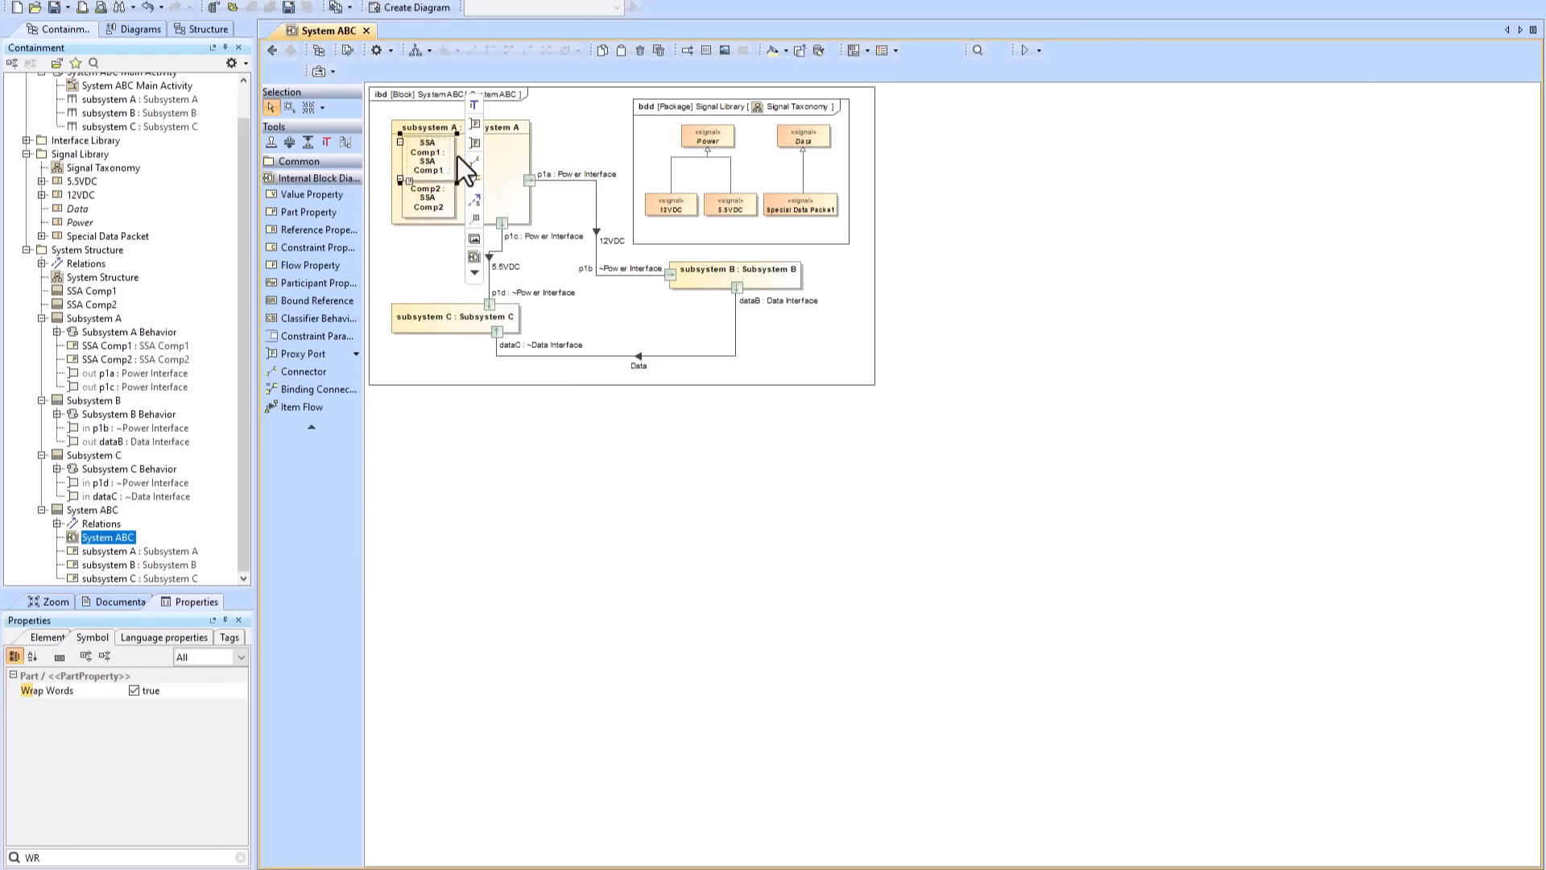
- Enlarge the subsystem A part downward and shift SSA Comp2 lower to separate it from SSA Comp1
{"action": "left_click", "coordinate": [393, 211]}
{"action": "left_click_drag", "start_coordinate": [392, 224], "coordinate": [382, 252]}
{"action": "left_click_drag", "start_coordinate": [433, 209], "coordinate": [434, 231]}
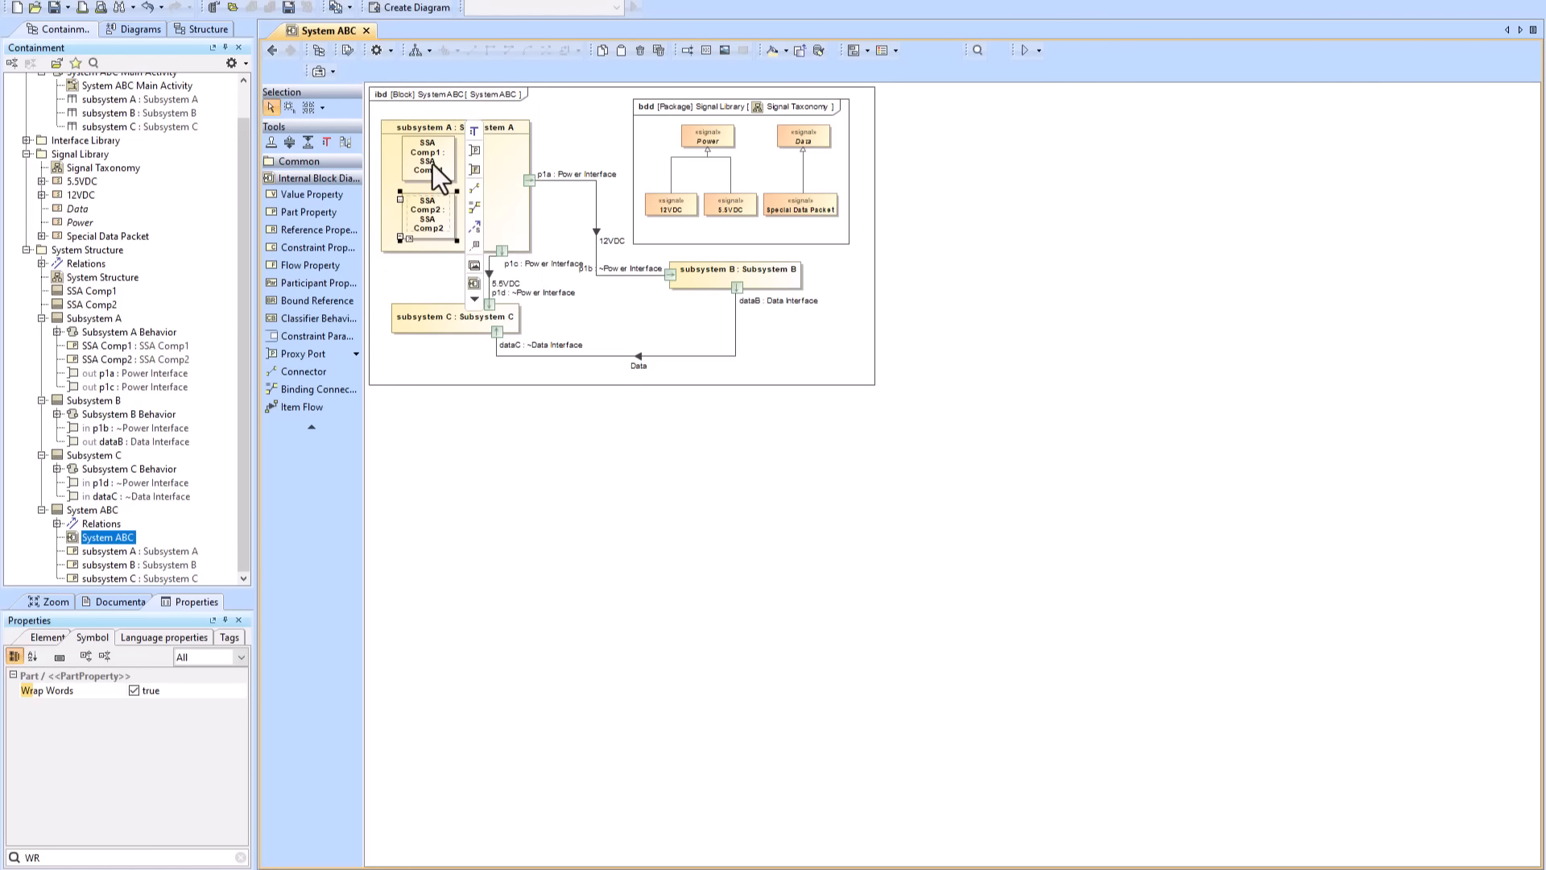
- Add proxy port p1A to SSA Comp1 and proxy port p1C to SSA Comp2, placing each on the part's right edge
{"action": "left_click", "coordinate": [433, 162]}
{"action": "left_click", "coordinate": [472, 132]}
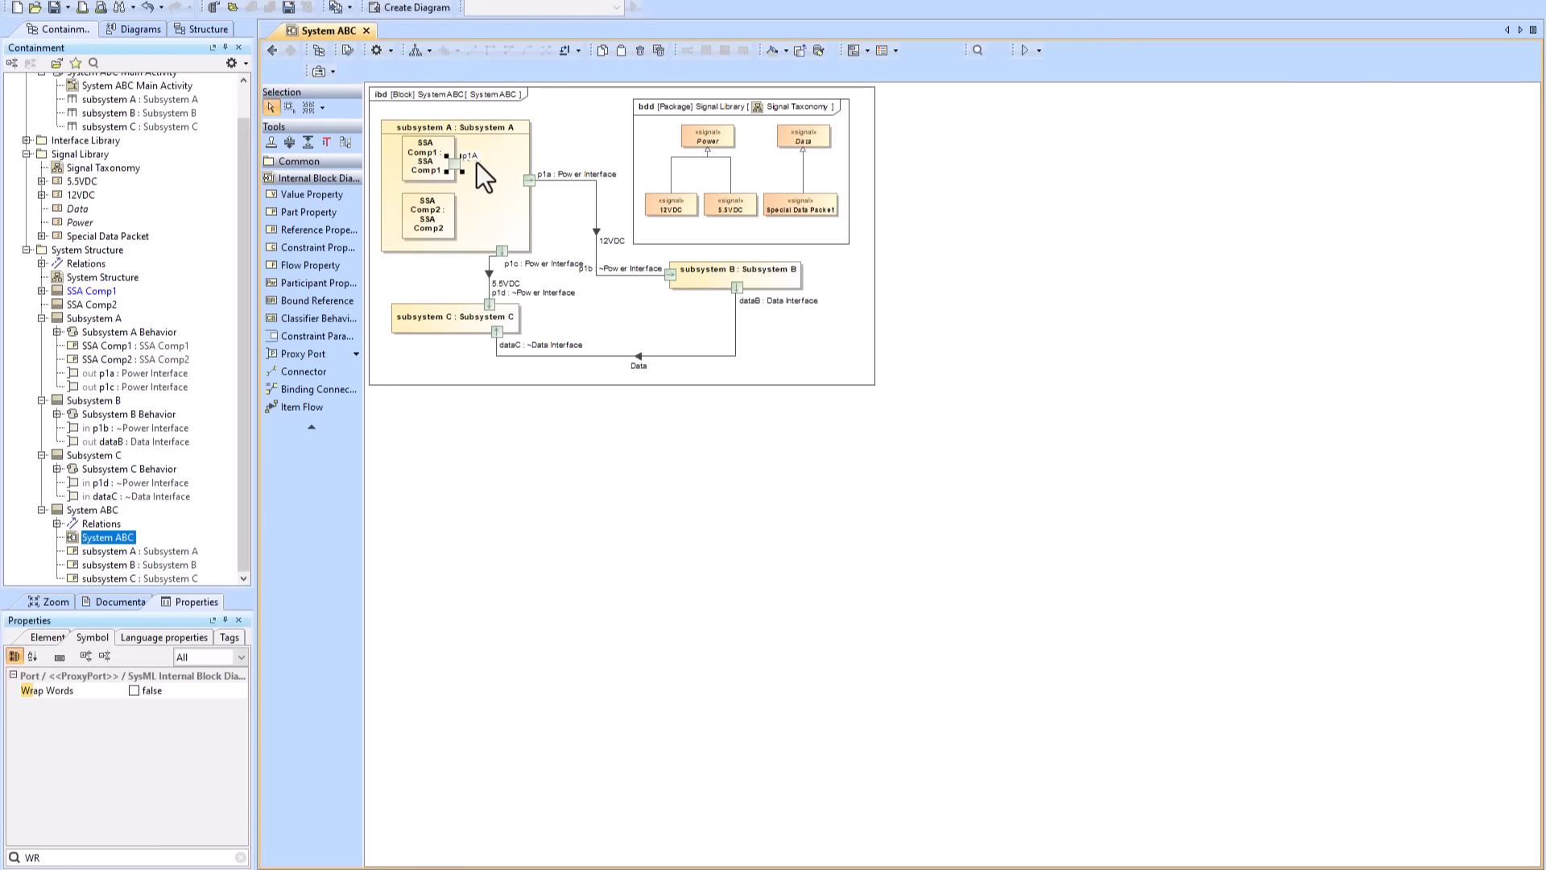
{"action": "left_click", "coordinate": [431, 211]}
{"action": "left_click", "coordinate": [479, 195]}
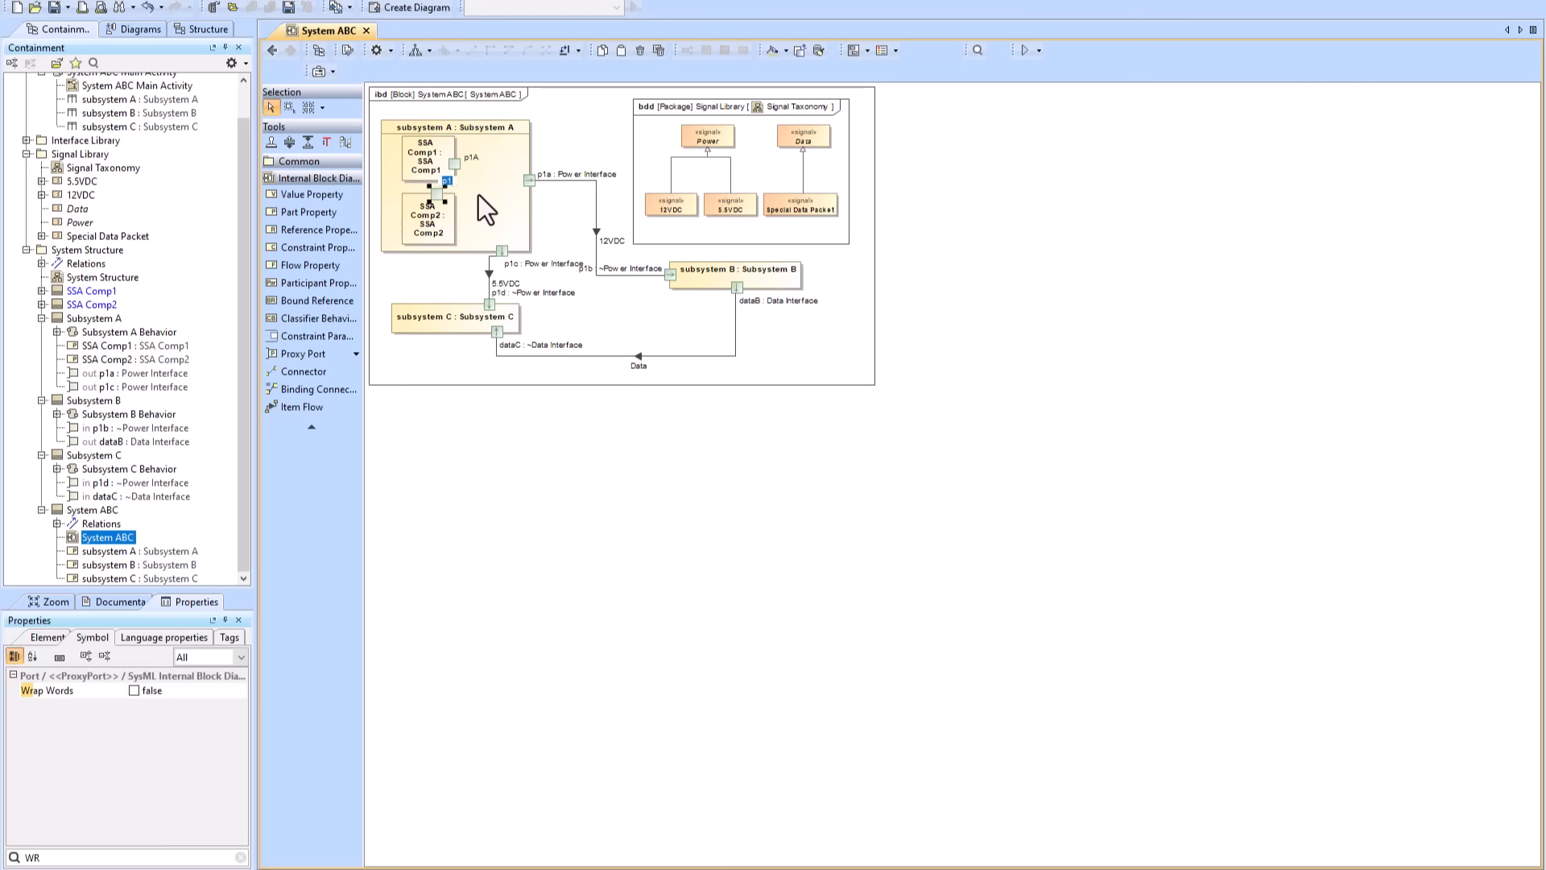
{"action": "left_click", "coordinate": [453, 183]}
{"action": "type", "text": "C"}
{"action": "left_click", "coordinate": [486, 200]}
{"action": "left_click_drag", "start_coordinate": [435, 194], "coordinate": [456, 219]}
- Connect SSA Comp2's p1C port to subsystem A's p1c port and SSA Comp1's p1A port to subsystem A's p1a port
{"action": "left_click", "coordinate": [470, 225]}
{"action": "left_click", "coordinate": [519, 252]}
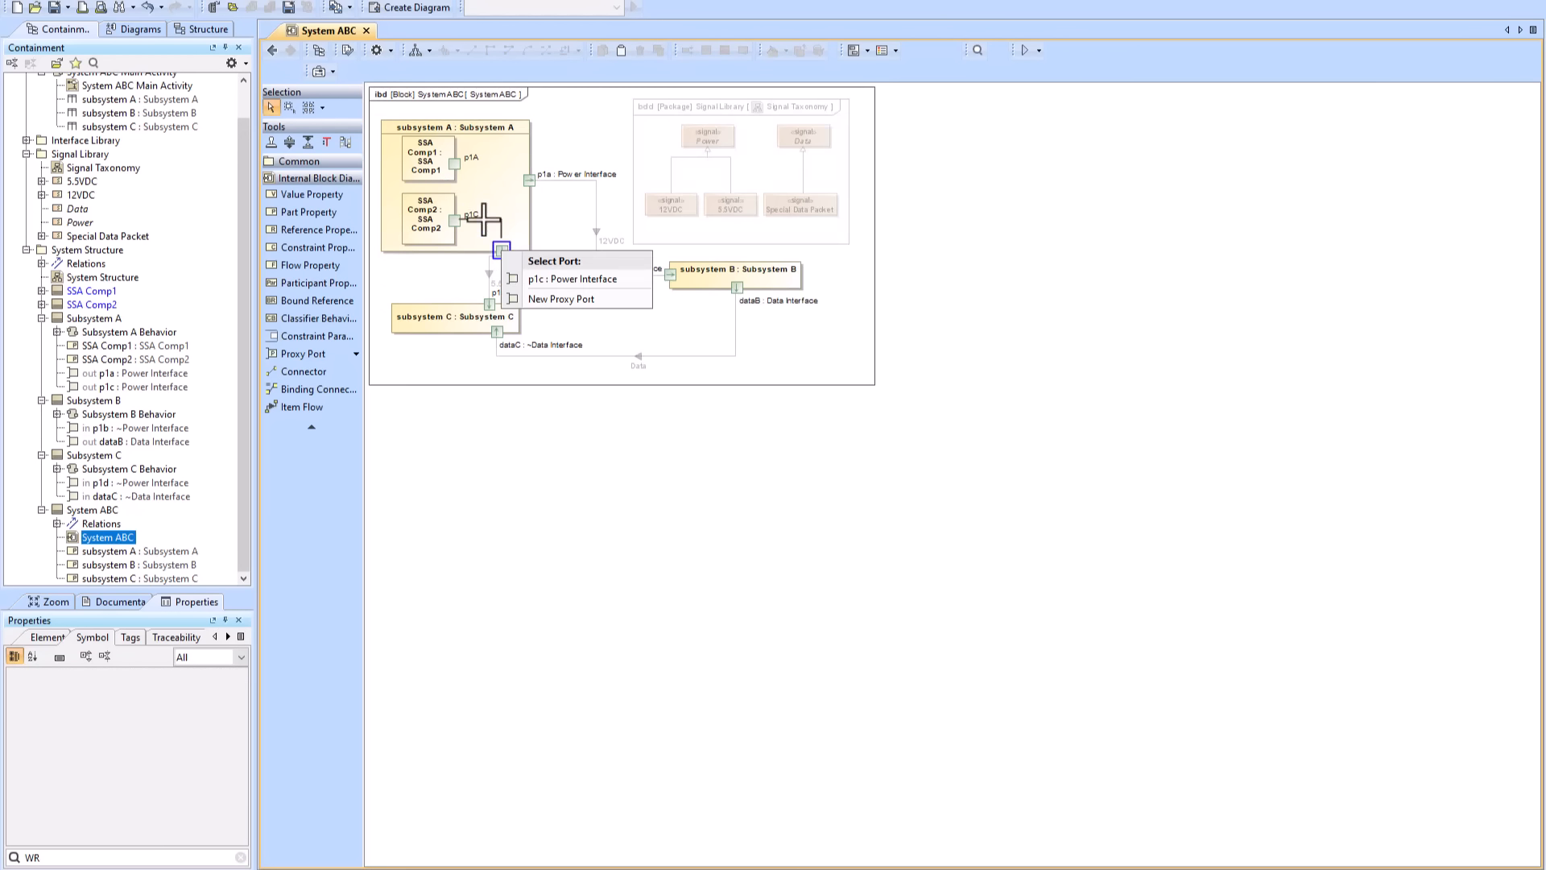
{"action": "left_click", "coordinate": [552, 325]}
{"action": "left_click", "coordinate": [529, 181]}
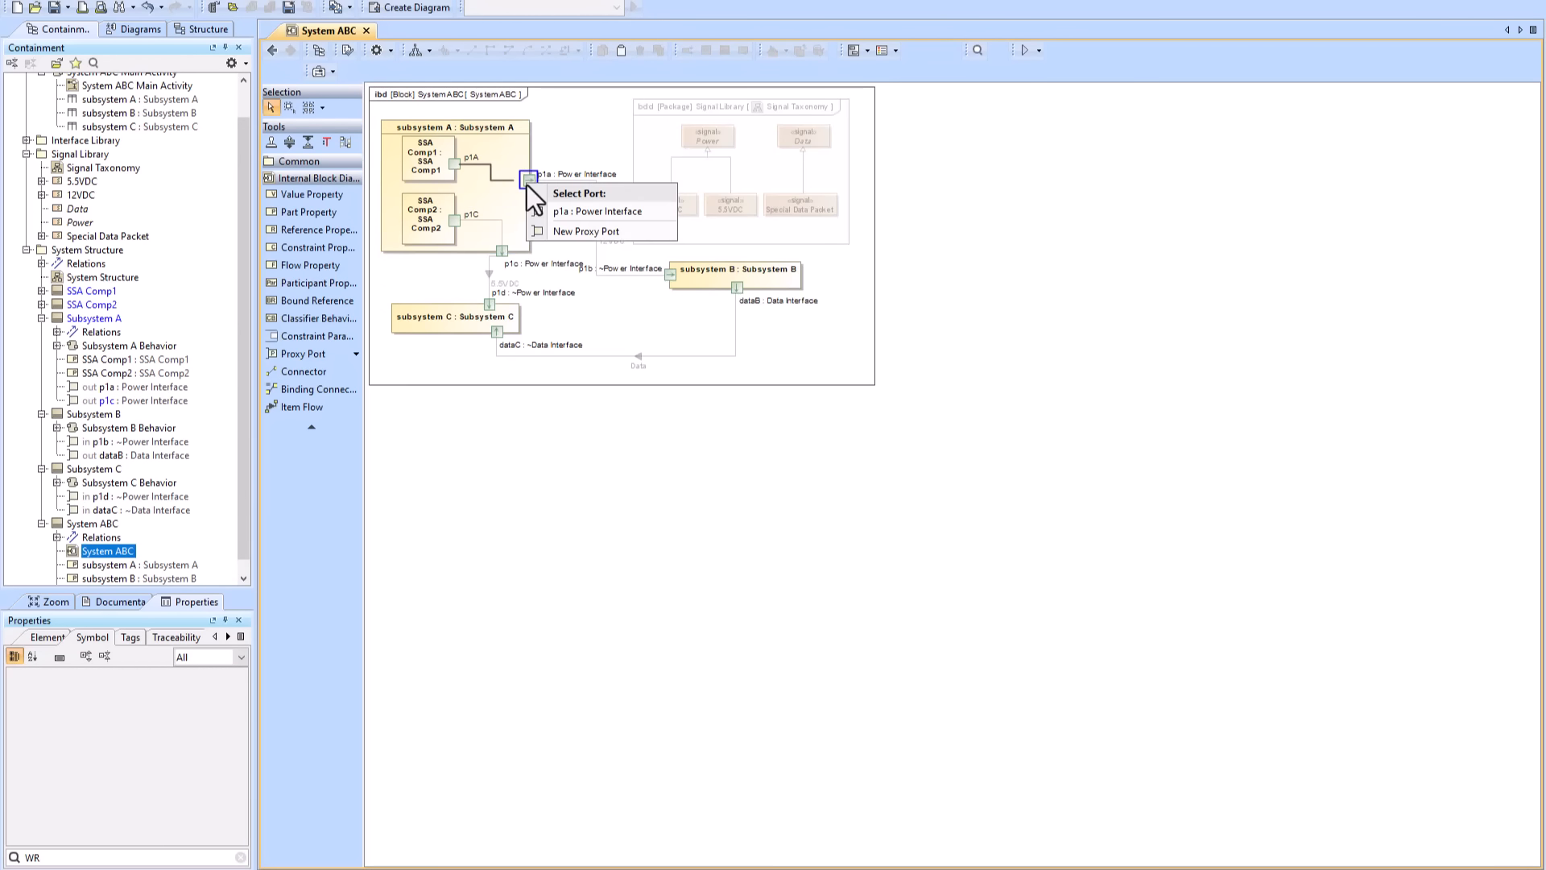
{"action": "left_click", "coordinate": [573, 207]}
{"action": "left_click", "coordinate": [499, 247]}
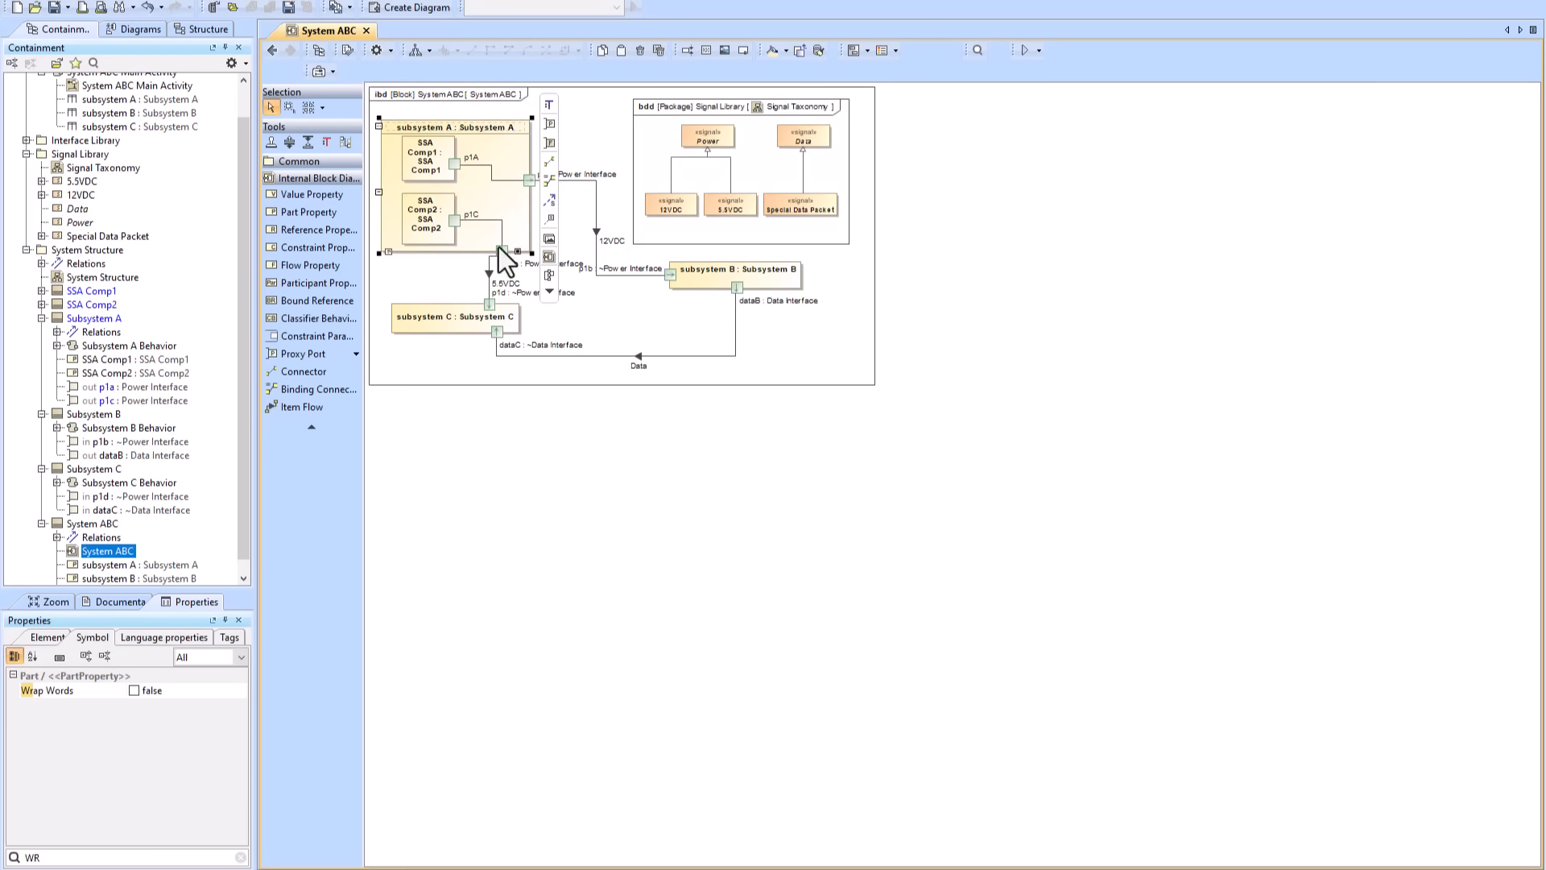
{"action": "left_click", "coordinate": [492, 268]}
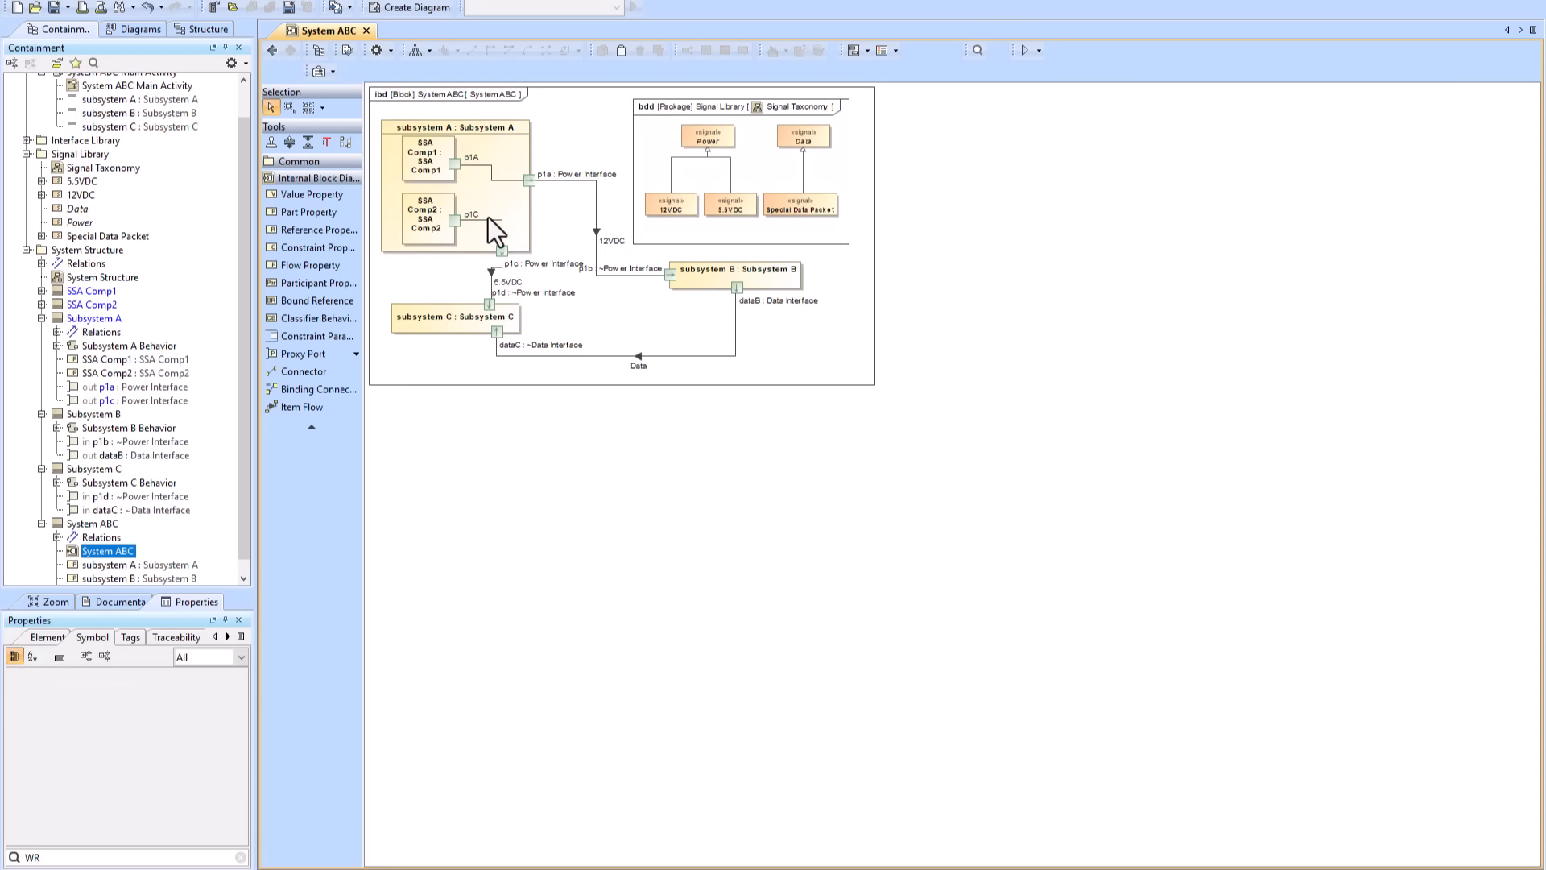
- Add a 5.5VDC item flow on SSA Comp2's p1C connector and a 12VDC item flow on SSA Comp1's p1A connector
{"action": "scroll", "coordinate": [114, 303], "scroll_direction": "up", "scroll_amount": 1}
{"action": "left_click_drag", "start_coordinate": [82, 217], "coordinate": [499, 243]}
{"action": "left_click", "coordinate": [889, 574]}
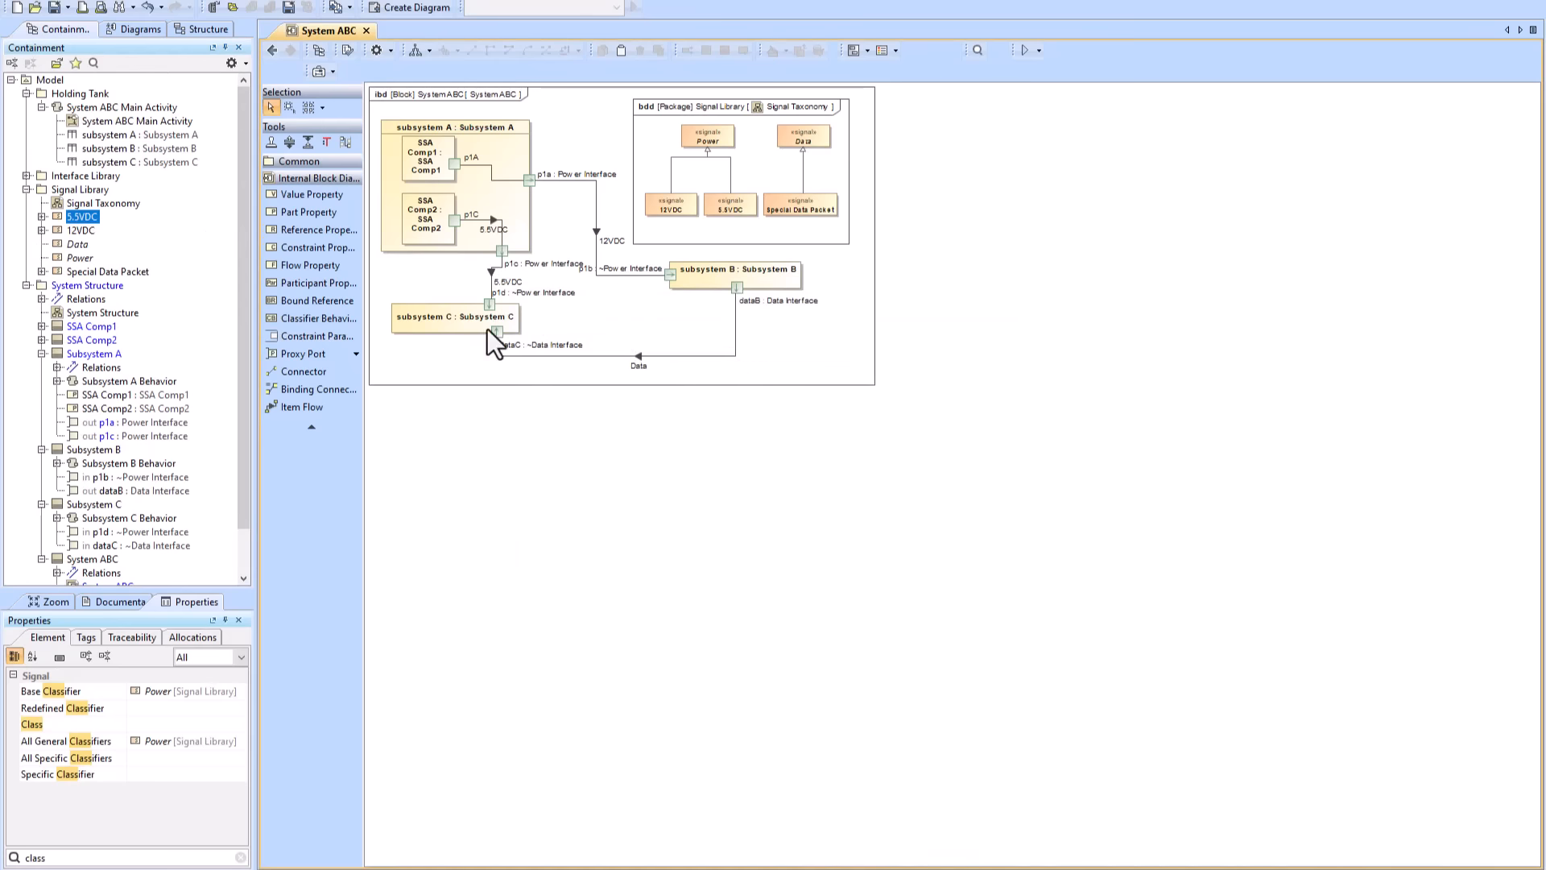
{"action": "left_click_drag", "start_coordinate": [493, 173], "coordinate": [493, 173]}
{"action": "left_click", "coordinate": [896, 572]}
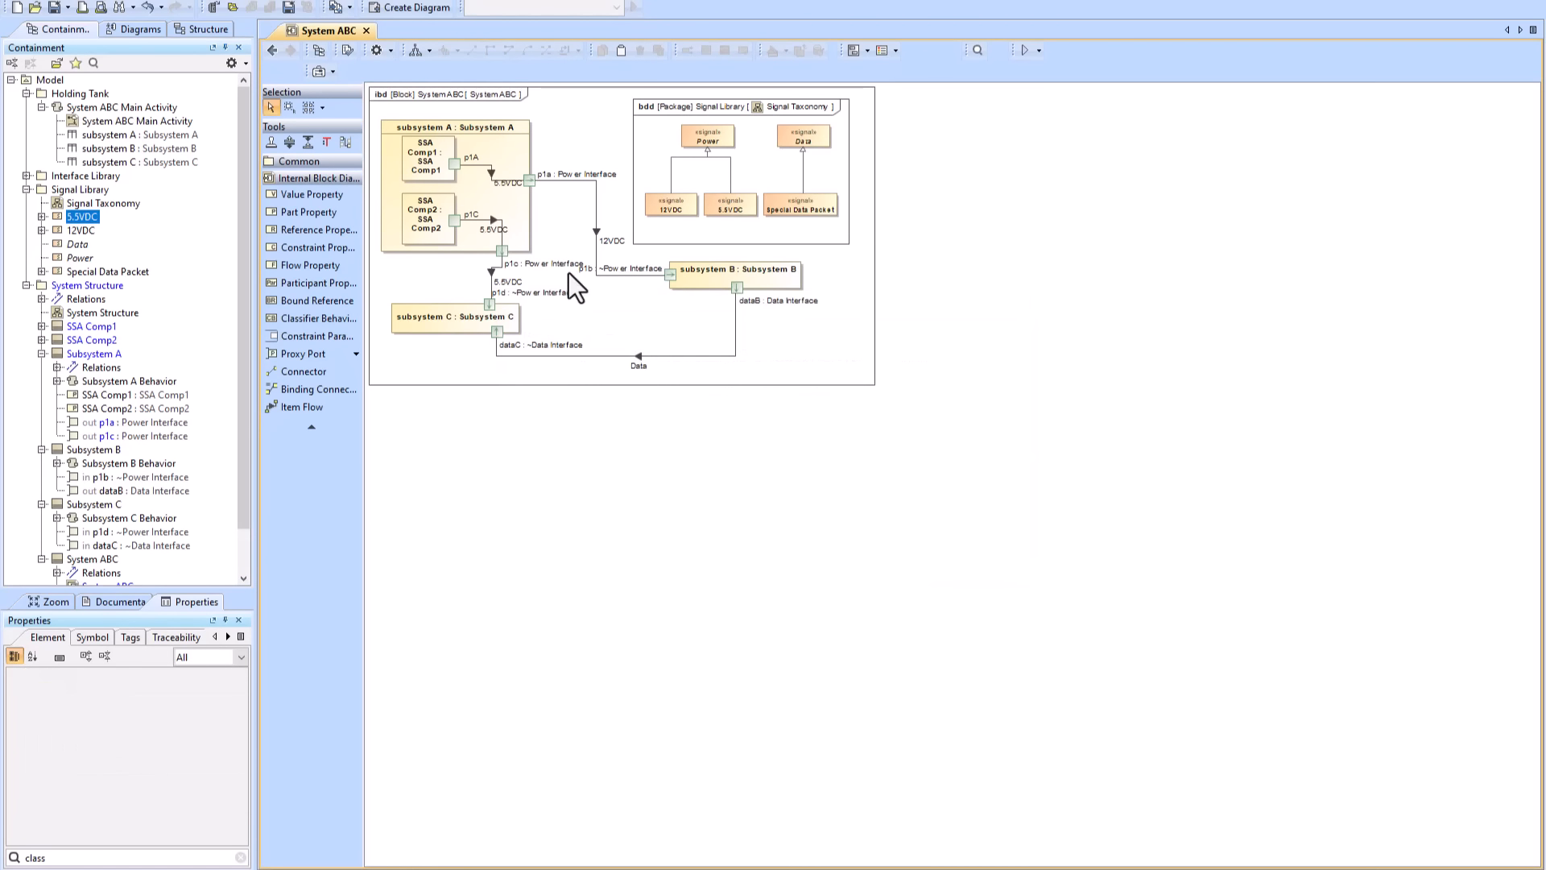
{"action": "left_click_drag", "start_coordinate": [82, 230], "coordinate": [497, 175]}
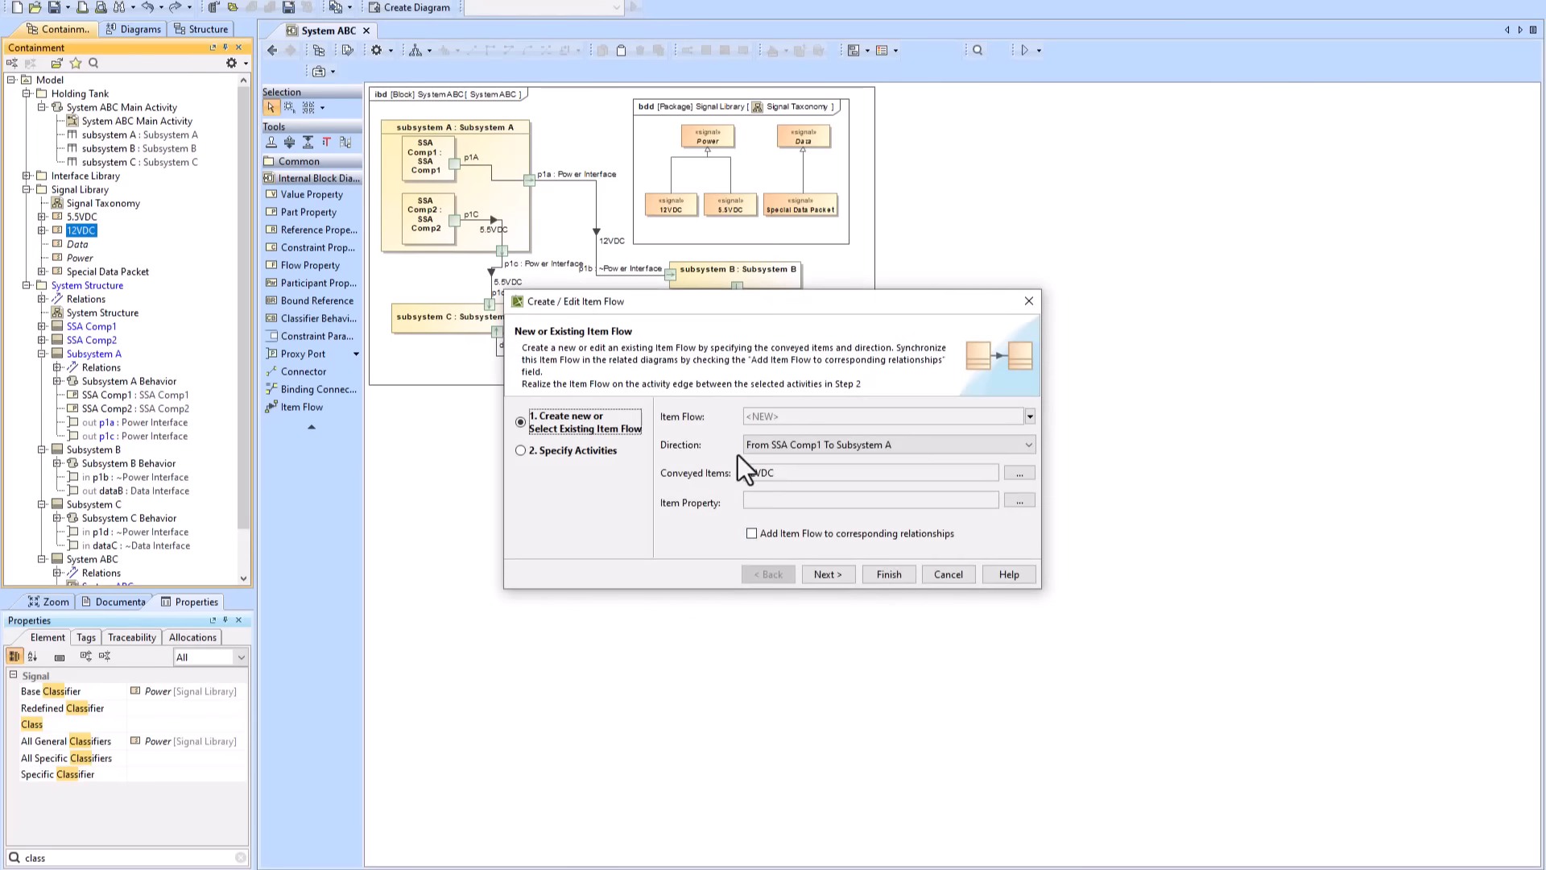
{"action": "left_click", "coordinate": [889, 574]}
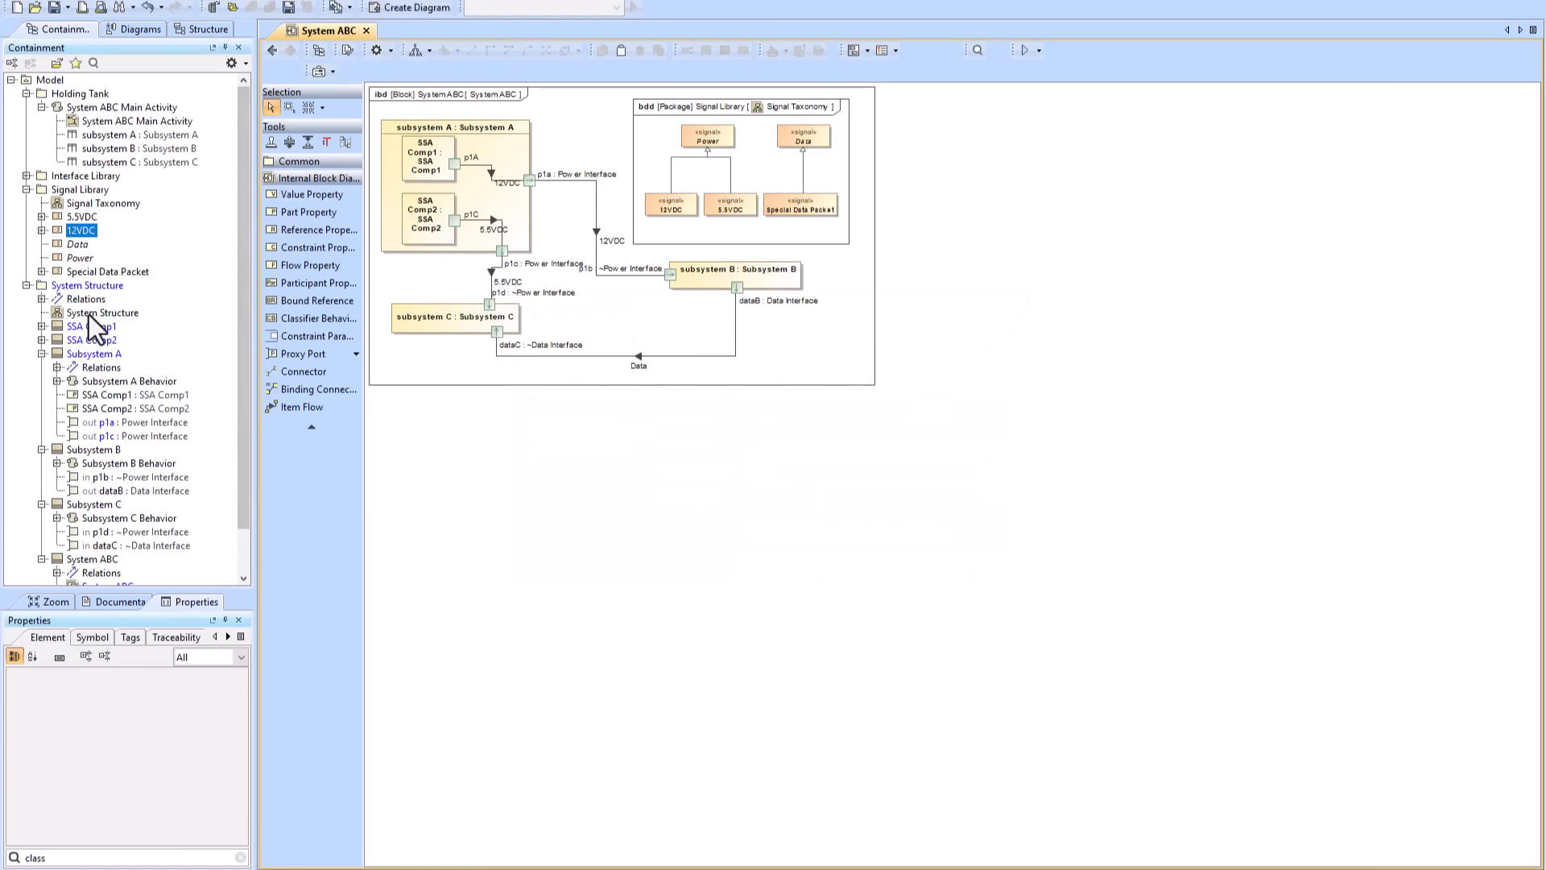
- Type the p1A and p1C ports with the Power Interface block from the Interface Library
{"action": "left_click", "coordinate": [26, 175]}
{"action": "left_click_drag", "start_coordinate": [94, 202], "coordinate": [461, 163]}
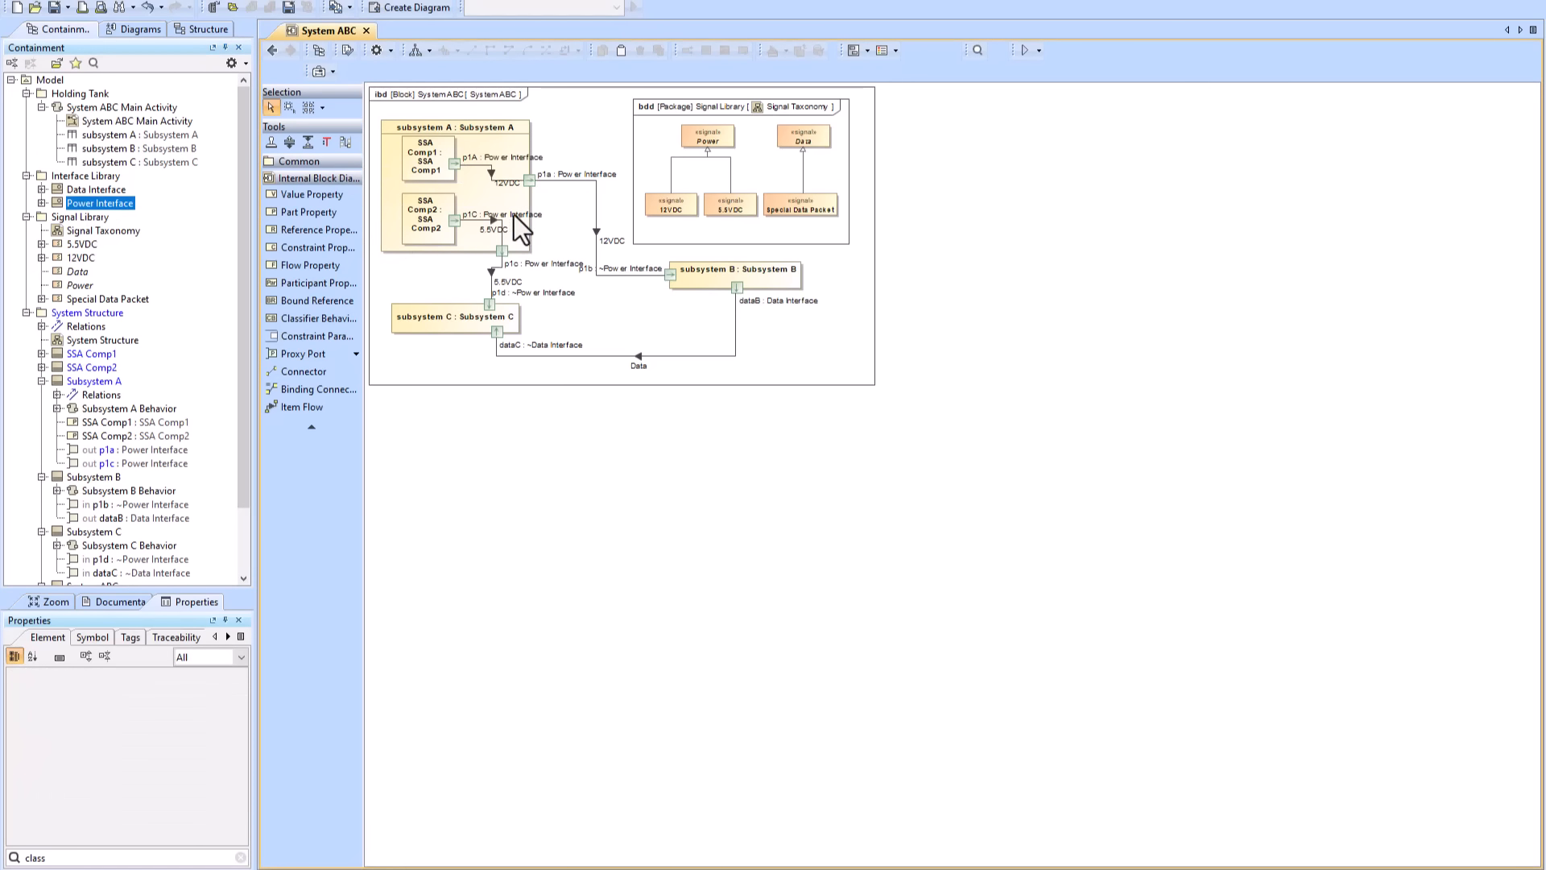
{"action": "left_click", "coordinate": [513, 214]}
- Widen the subsystem A part, move subsystem B to the right, and tidy the connector paths and labels around them
{"action": "mouse_move", "coordinate": [531, 254]}
{"action": "left_mouse_down"}
{"action": "mouse_move", "coordinate": [564, 253]}
{"action": "mouse_move", "coordinate": [501, 255]}
{"action": "left_mouse_up"}
{"action": "left_click", "coordinate": [440, 264]}
{"action": "left_click_drag", "start_coordinate": [719, 277], "coordinate": [776, 278]}
{"action": "left_click", "coordinate": [886, 389]}
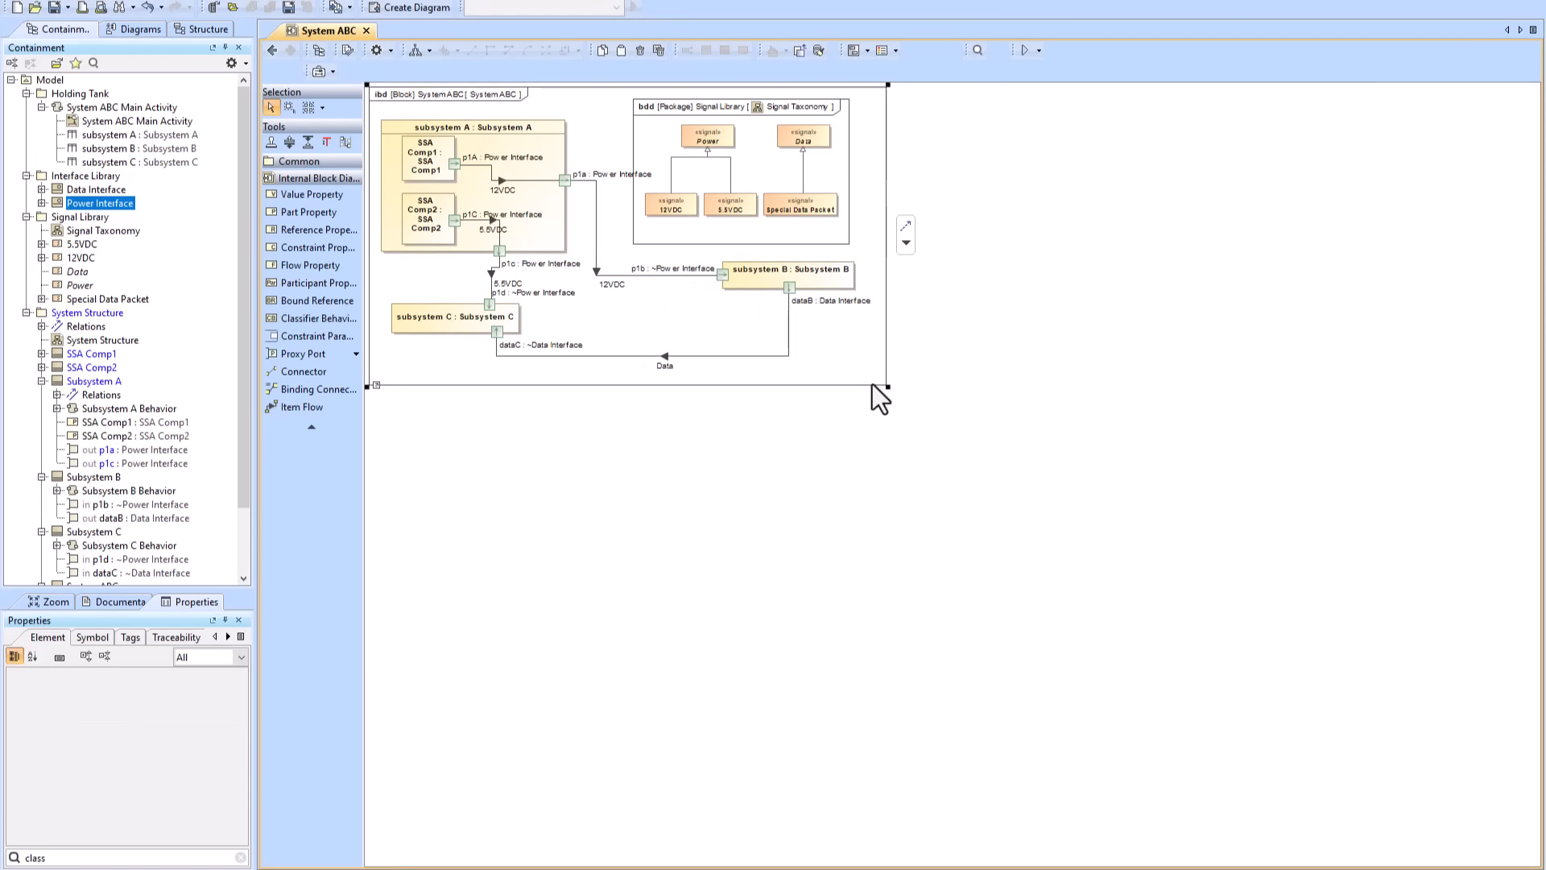
- Simulate the System ABC block from the System Structure diagram with the Power trigger, terminate the run, and close the simulation pane
{"action": "left_click", "coordinate": [272, 50]}
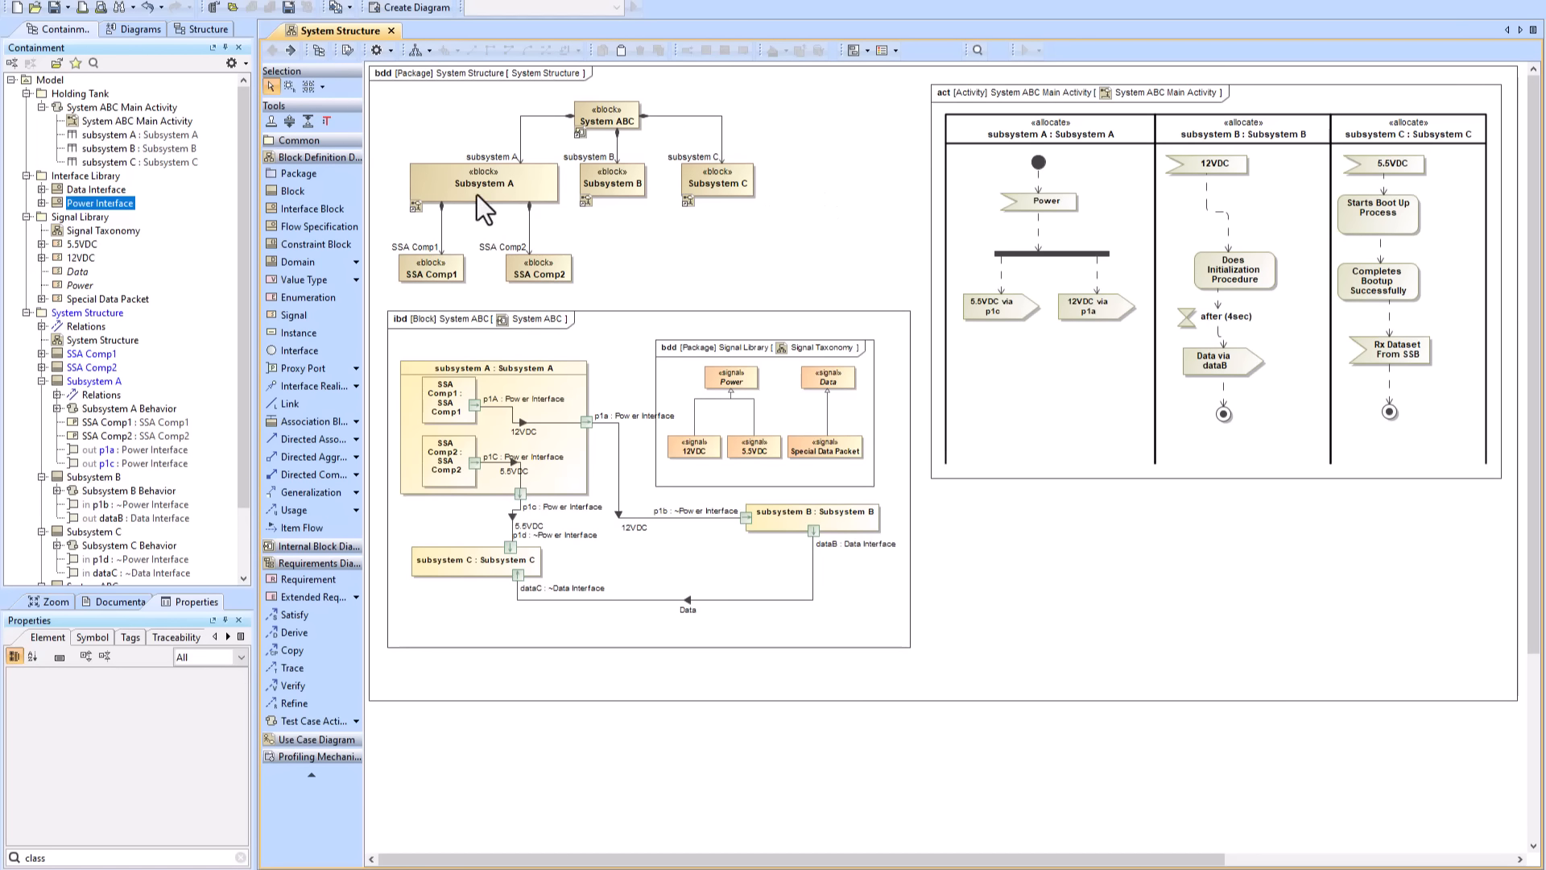
{"action": "double_click", "coordinate": [1048, 369]}
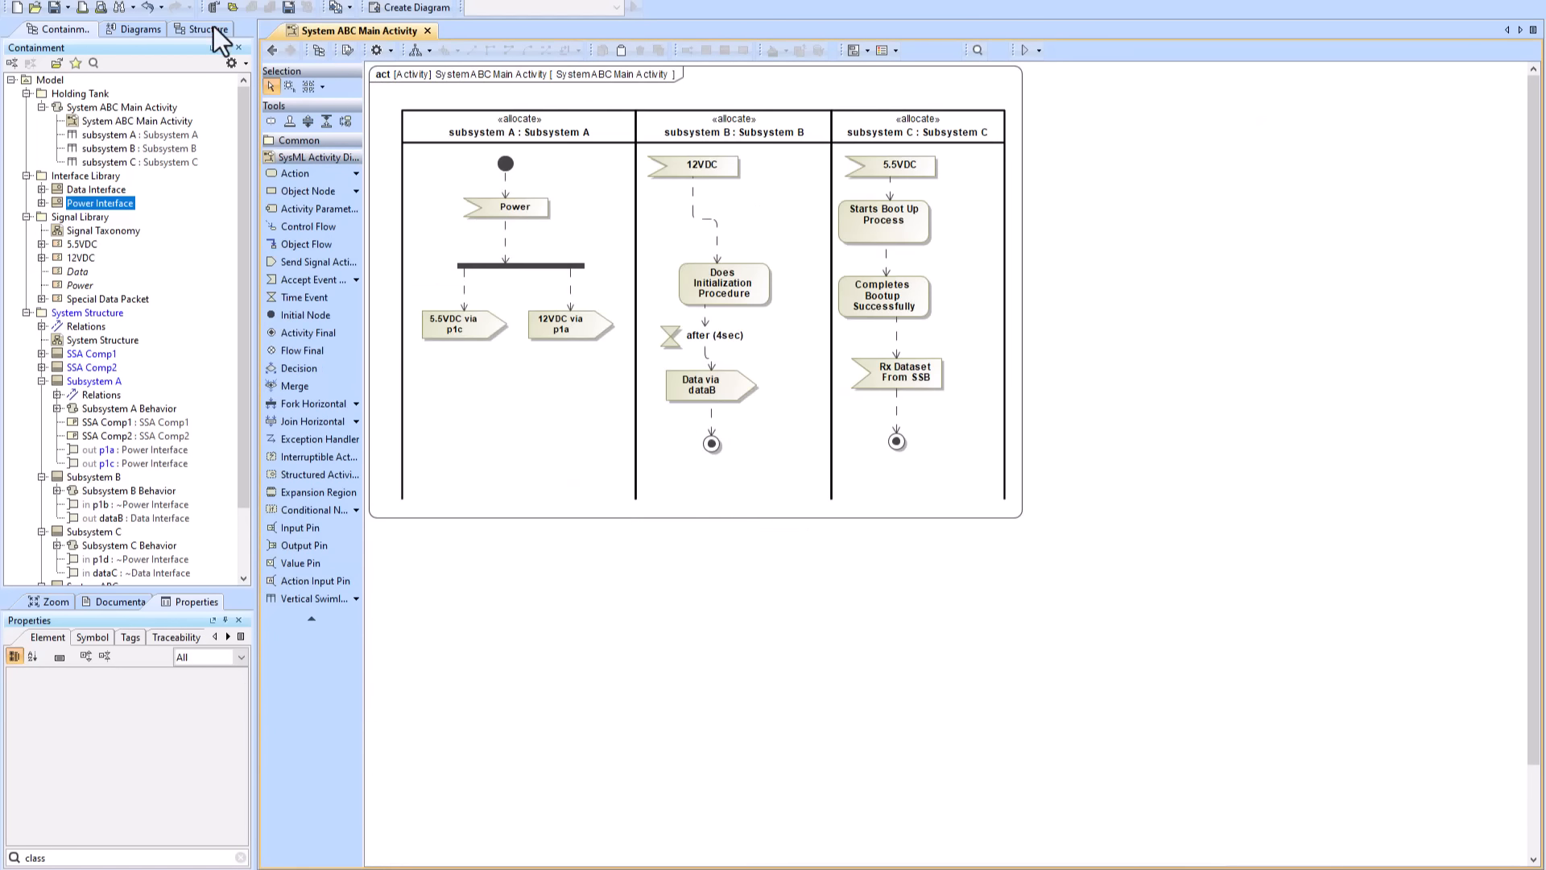
{"action": "left_click", "coordinate": [272, 50]}
{"action": "left_click", "coordinate": [607, 114]}
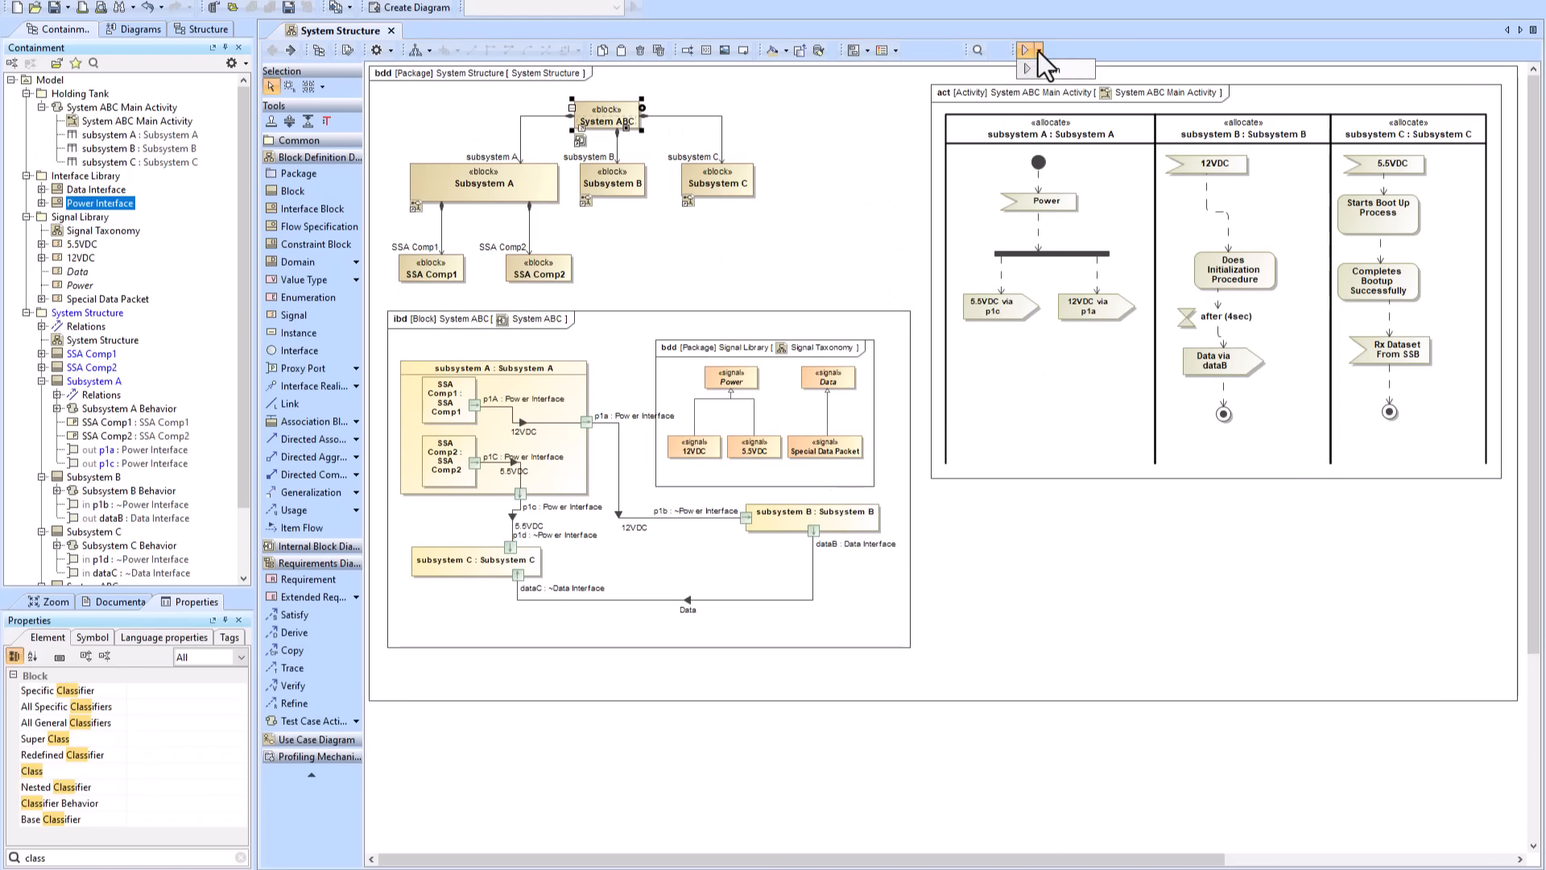
{"action": "left_click", "coordinate": [1025, 50]}
{"action": "left_click", "coordinate": [13, 674]}
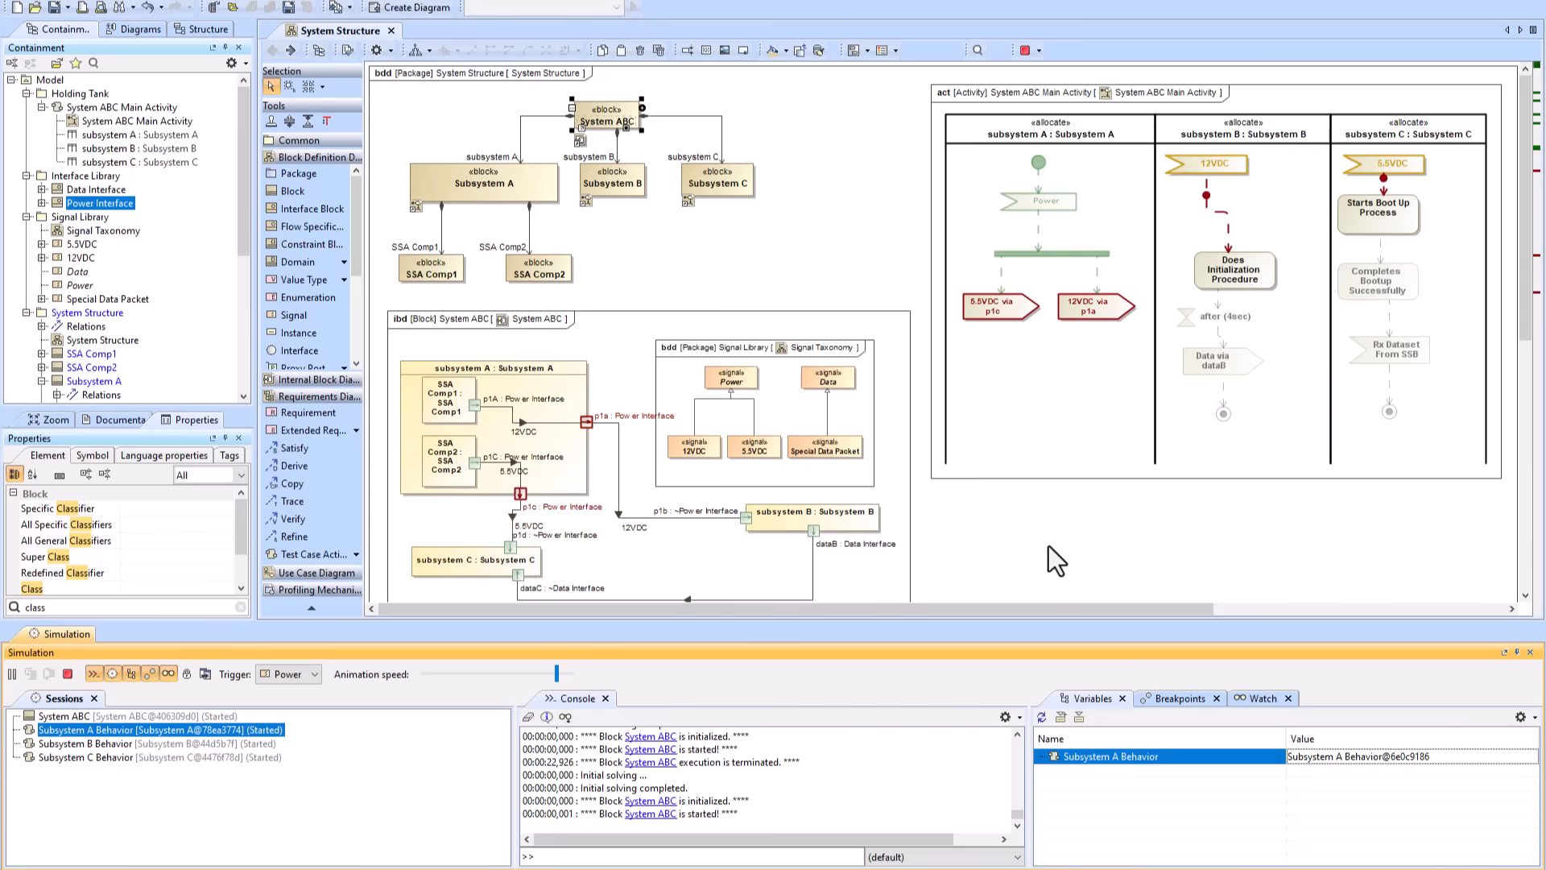
{"action": "left_click", "coordinate": [71, 674]}
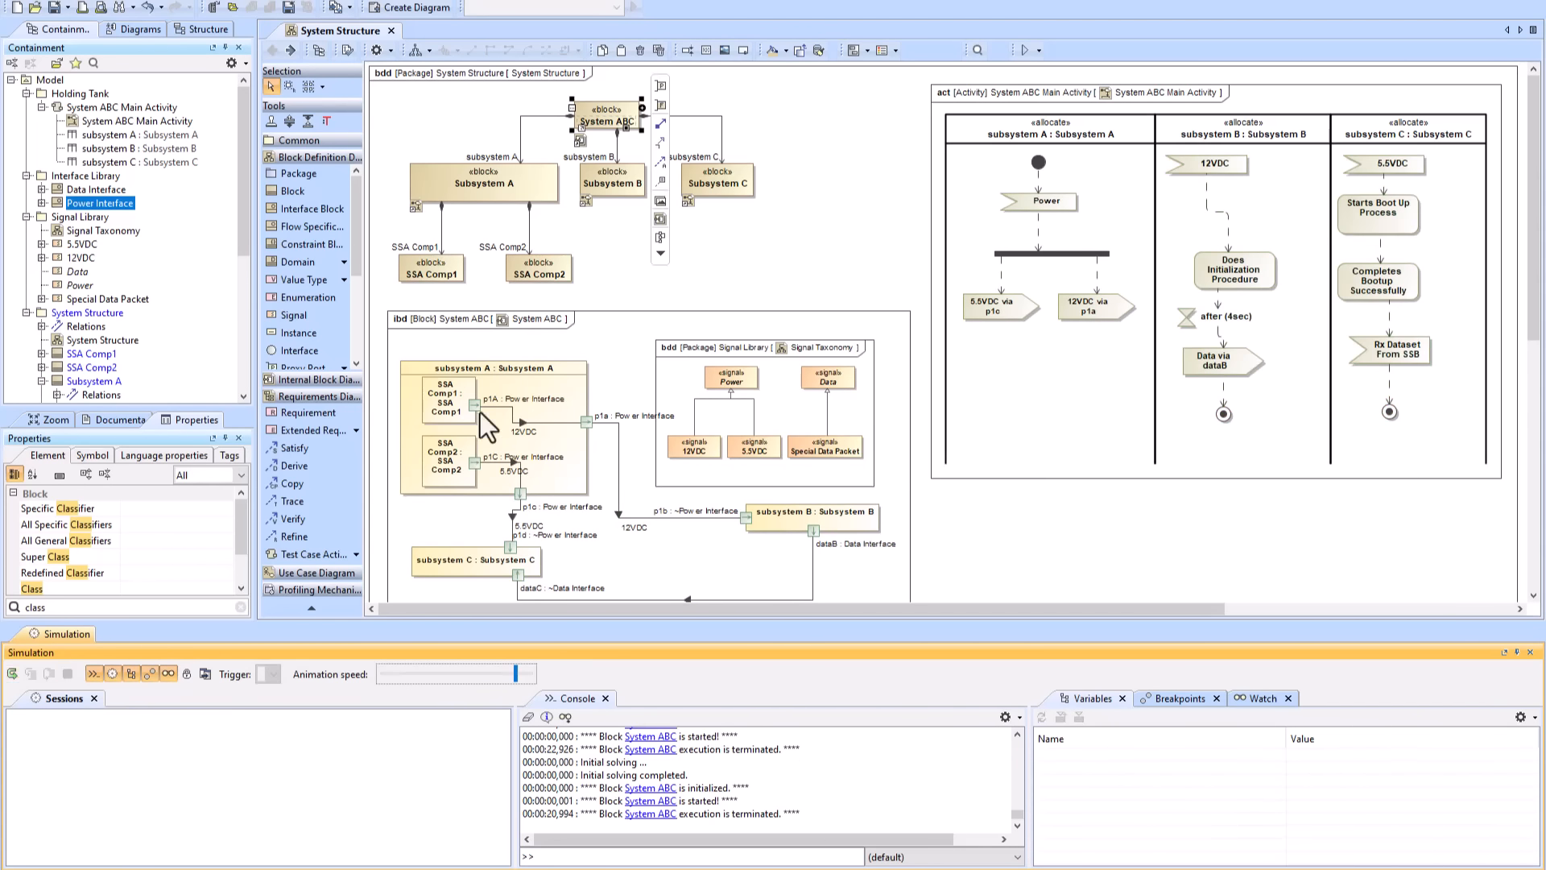
{"action": "left_click", "coordinate": [1531, 652]}
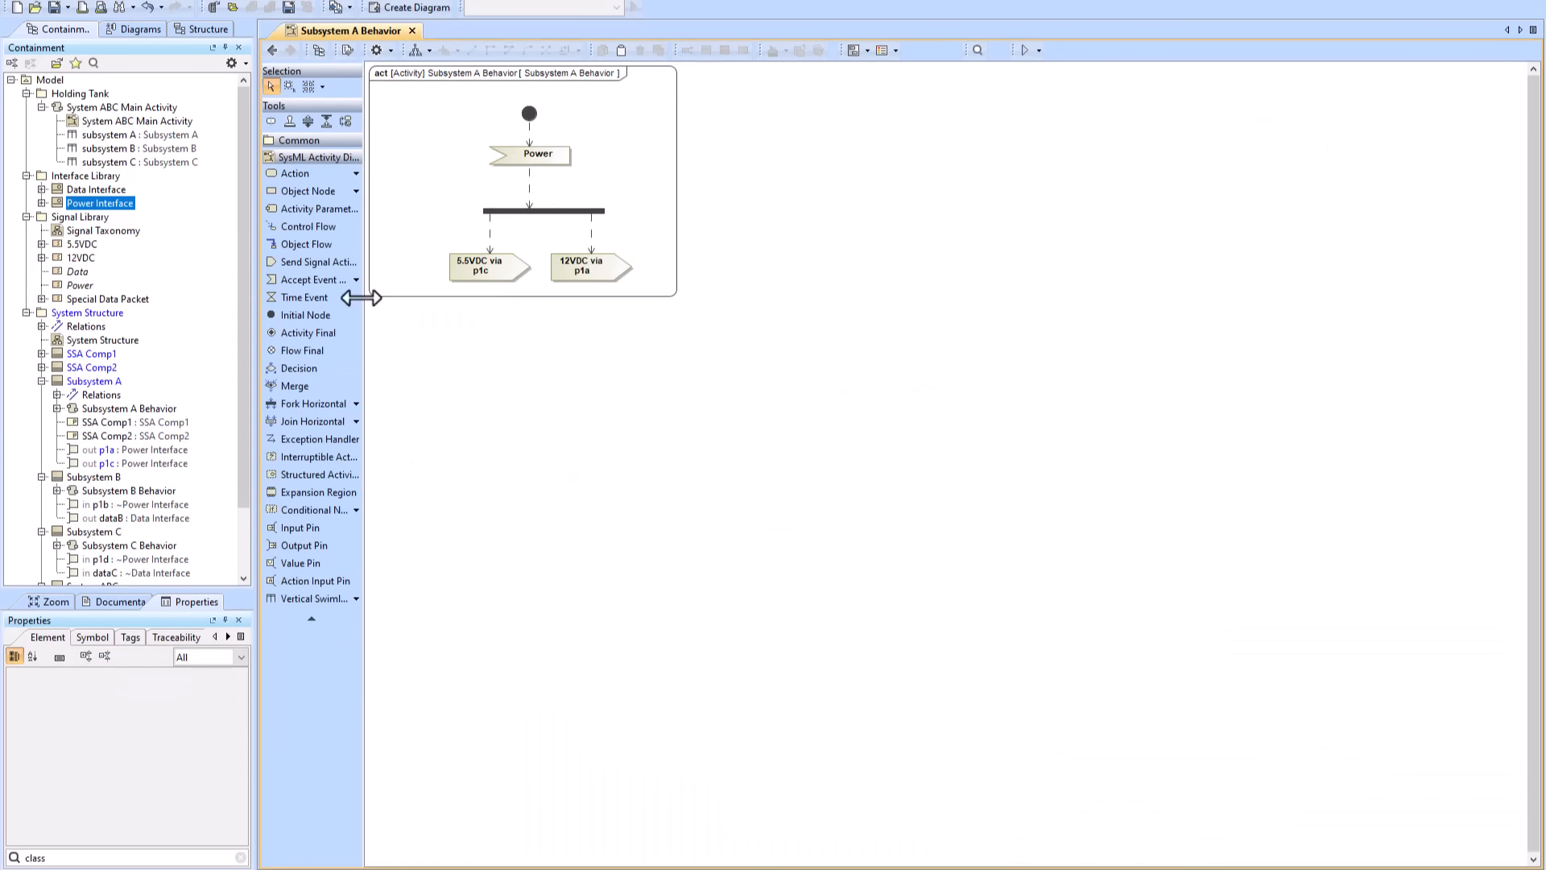
- Add vertical swimlanes allocated to SSA Comp1 and SSA Comp2 below the flow in the Subsystem A Behavior diagram
{"action": "left_click", "coordinate": [314, 599]}
{"action": "left_click", "coordinate": [435, 330]}
{"action": "left_click", "coordinate": [839, 652]}
{"action": "left_click", "coordinate": [697, 239]}
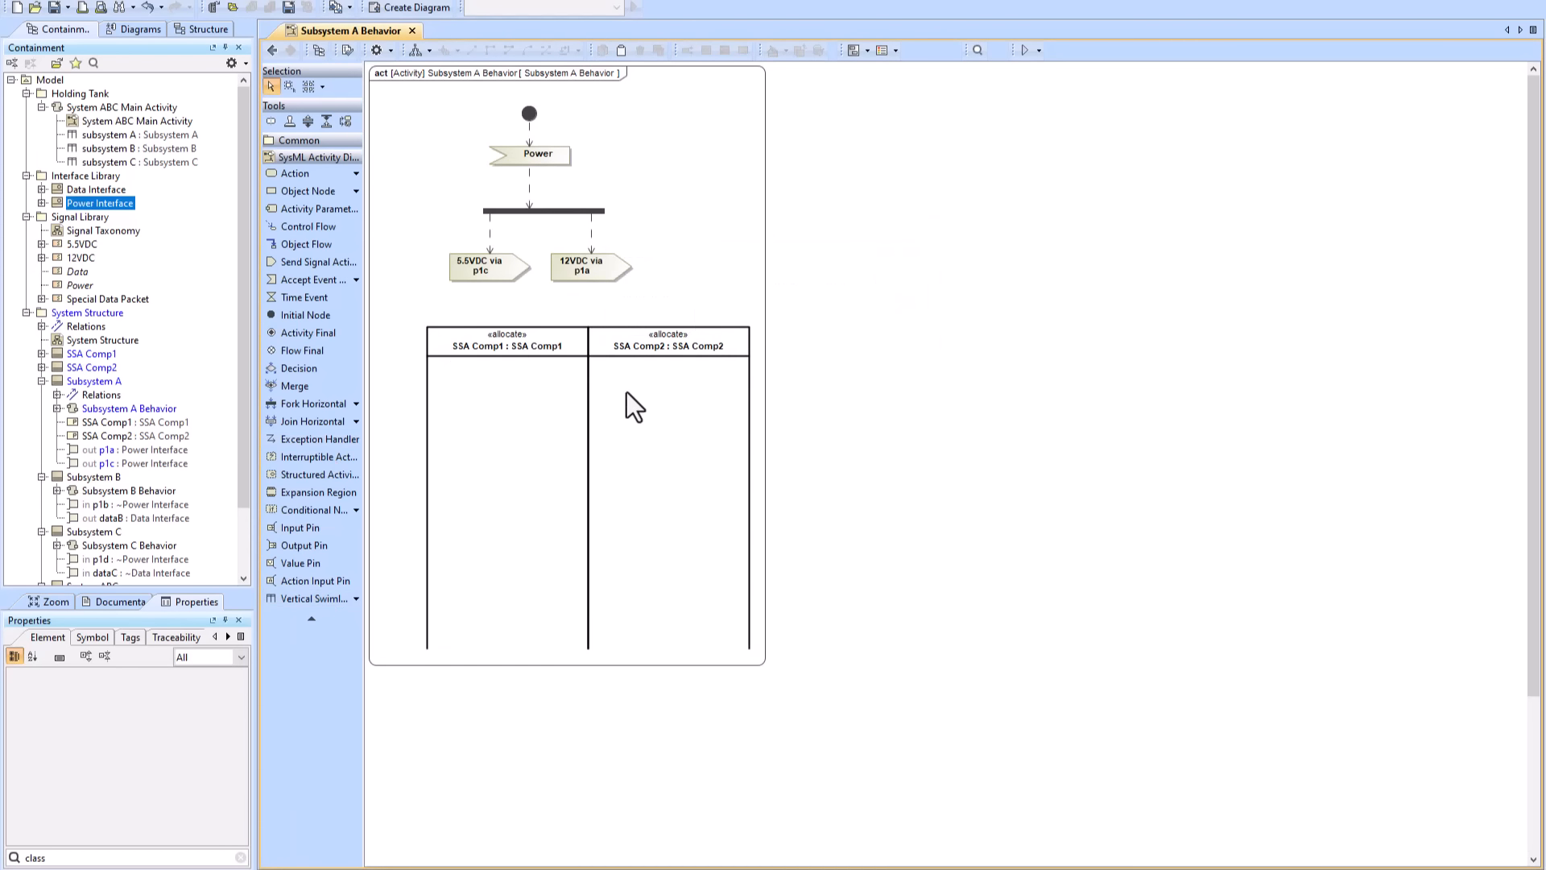
- Move the initial node, Power accept event and 5.5VDC action into SSA Comp1's lane, 12VDC into SSA Comp2's, and the fork across both
{"action": "left_click_drag", "start_coordinate": [487, 272], "coordinate": [499, 547]}
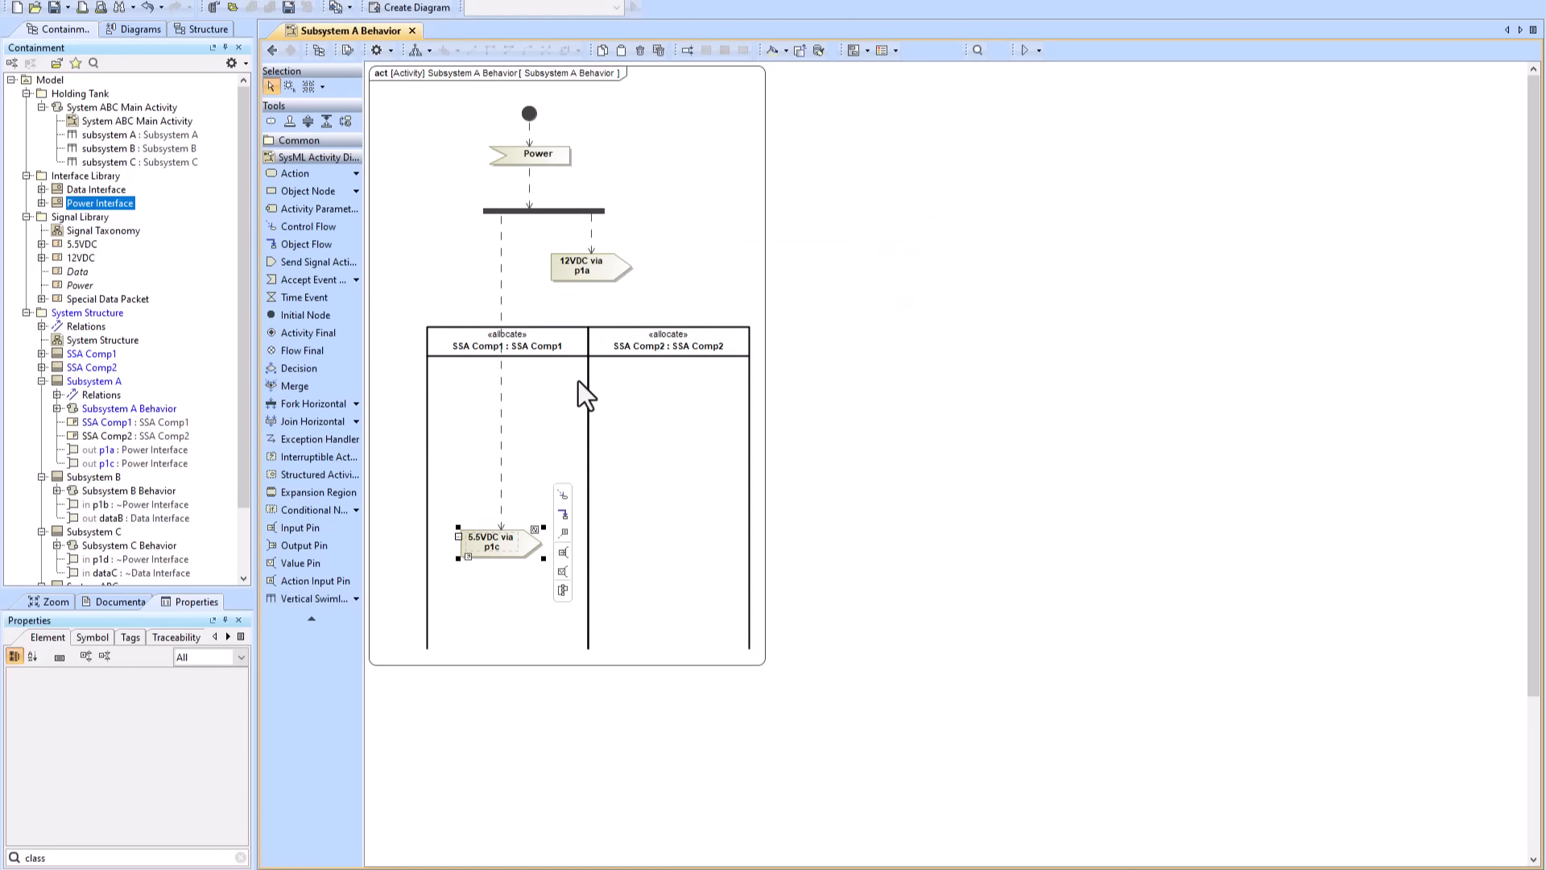
{"action": "left_click_drag", "start_coordinate": [586, 274], "coordinate": [671, 525]}
{"action": "left_click_drag", "start_coordinate": [588, 211], "coordinate": [628, 477]}
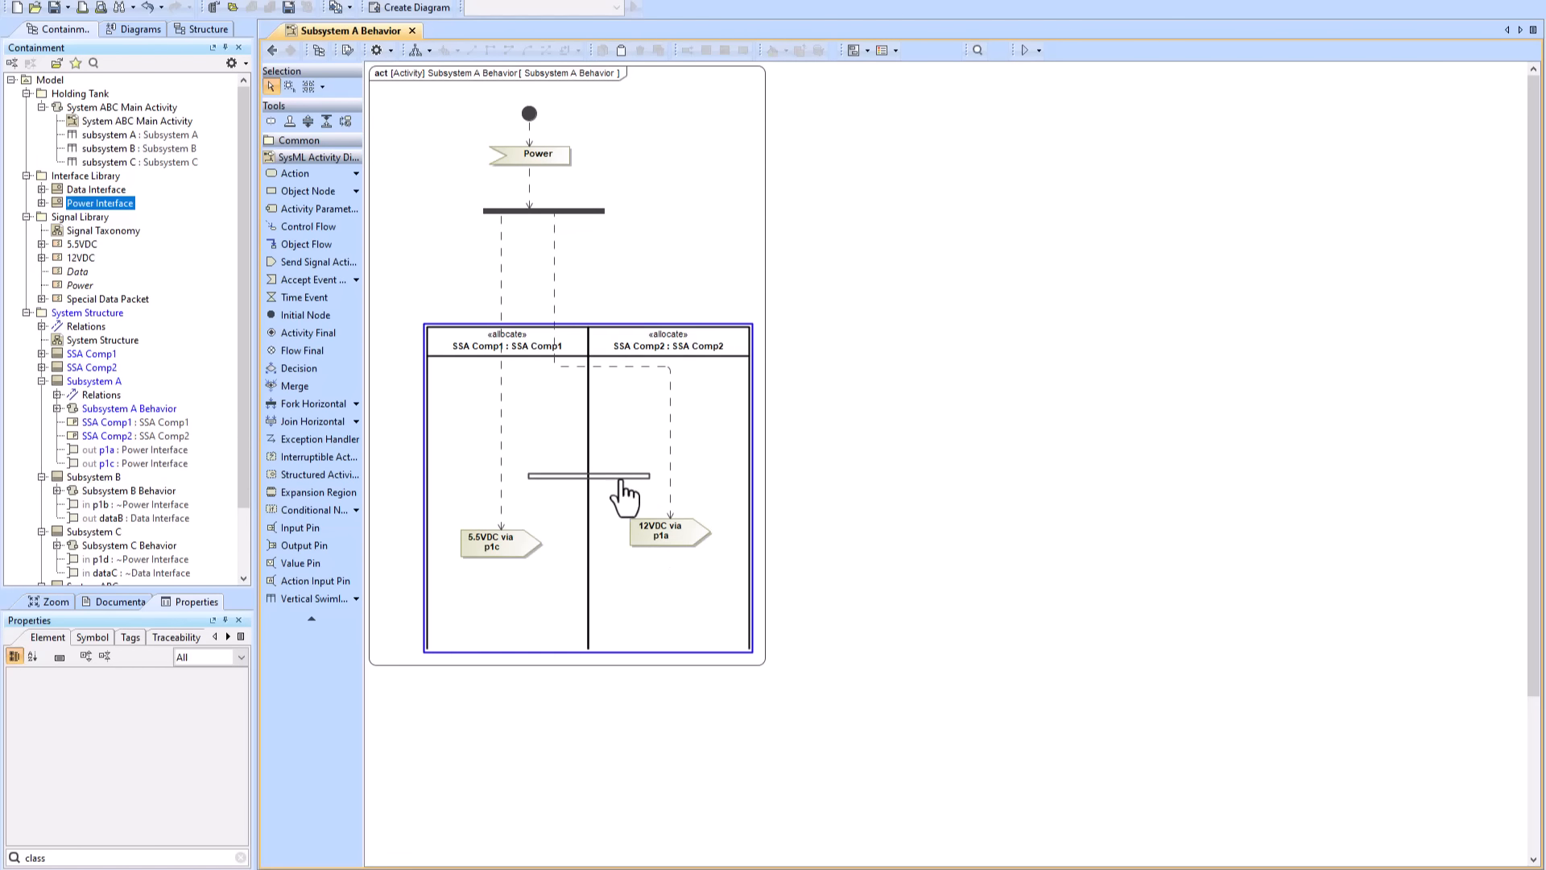
{"action": "left_click_drag", "start_coordinate": [537, 155], "coordinate": [524, 414]}
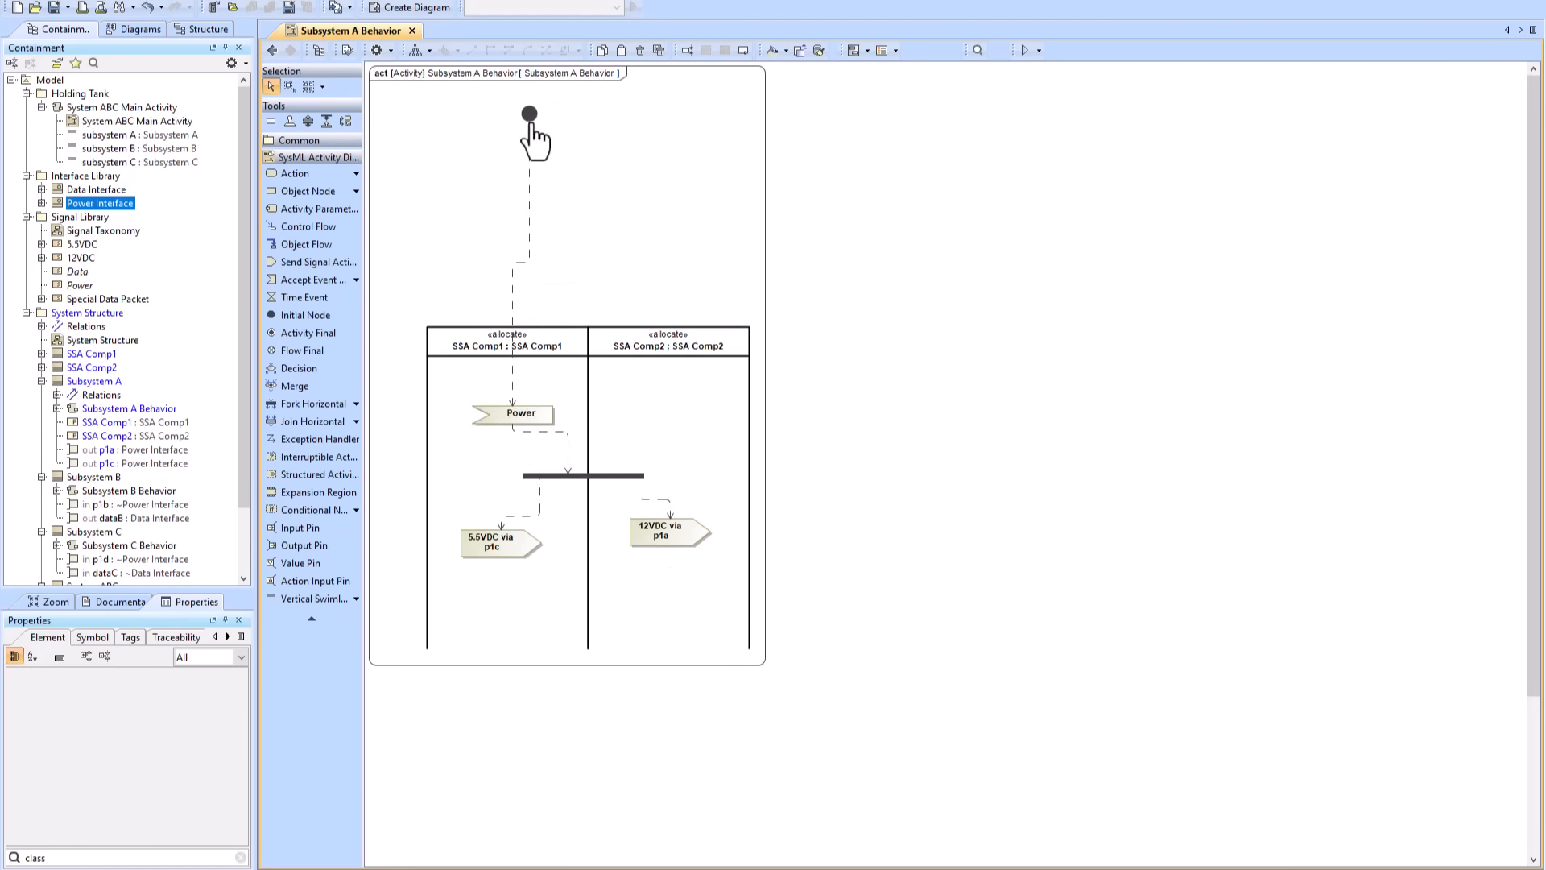
{"action": "left_click_drag", "start_coordinate": [529, 114], "coordinate": [513, 373]}
- Add an accept event action for the Power signal in the SSA Comp2 swimlane
{"action": "left_click", "coordinate": [300, 281]}
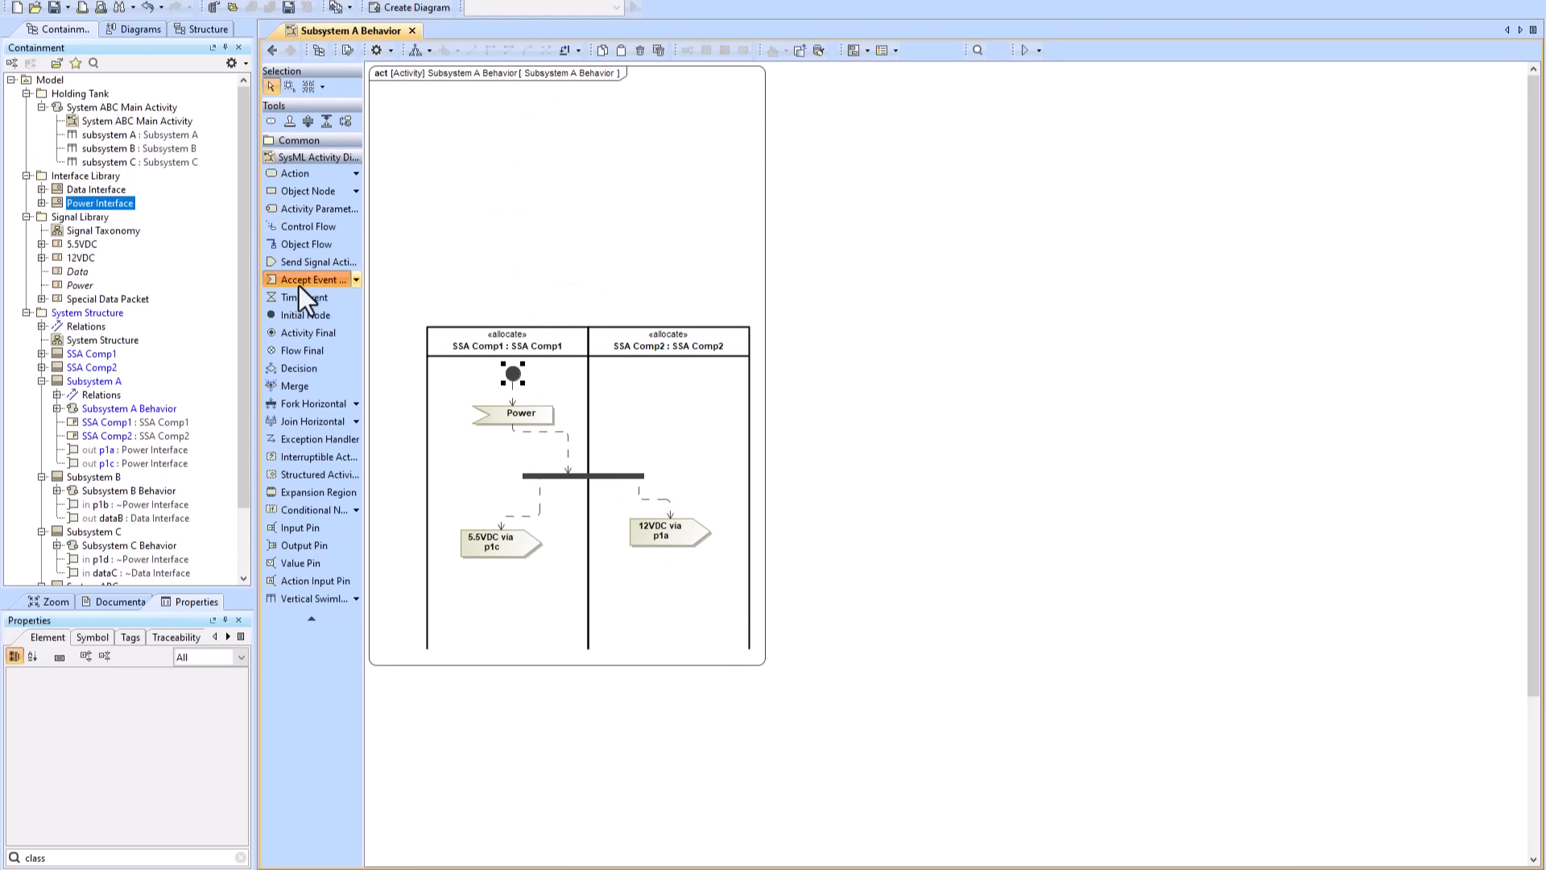
{"action": "left_click", "coordinate": [625, 407]}
{"action": "left_click_drag", "start_coordinate": [84, 282], "coordinate": [668, 409]}
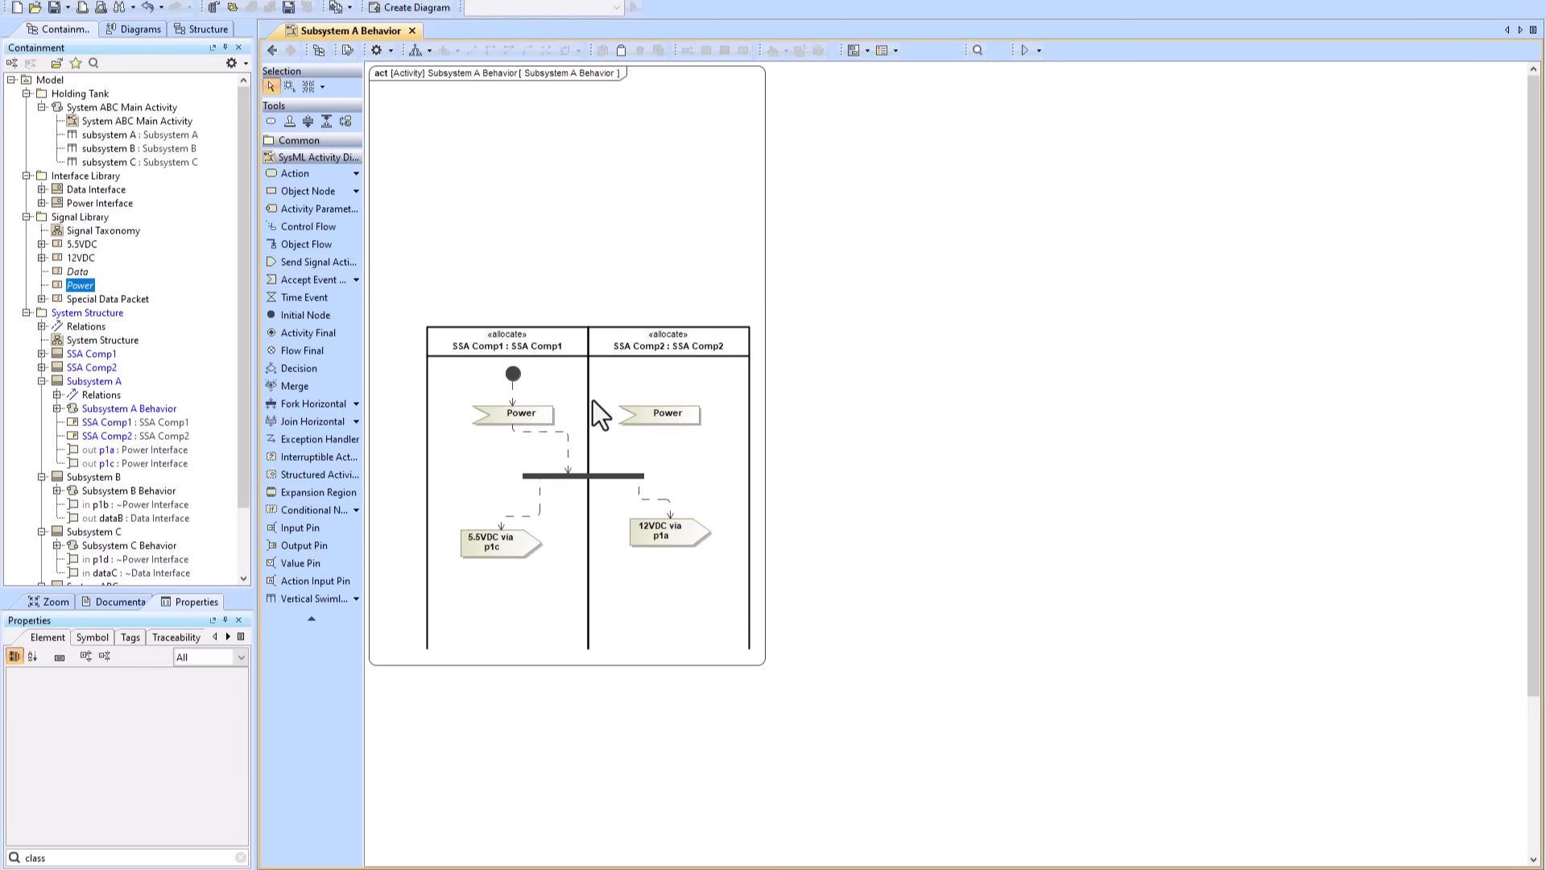
- Examine the validation warning on the 5.5VDC send signal action
{"action": "left_click", "coordinate": [507, 546]}
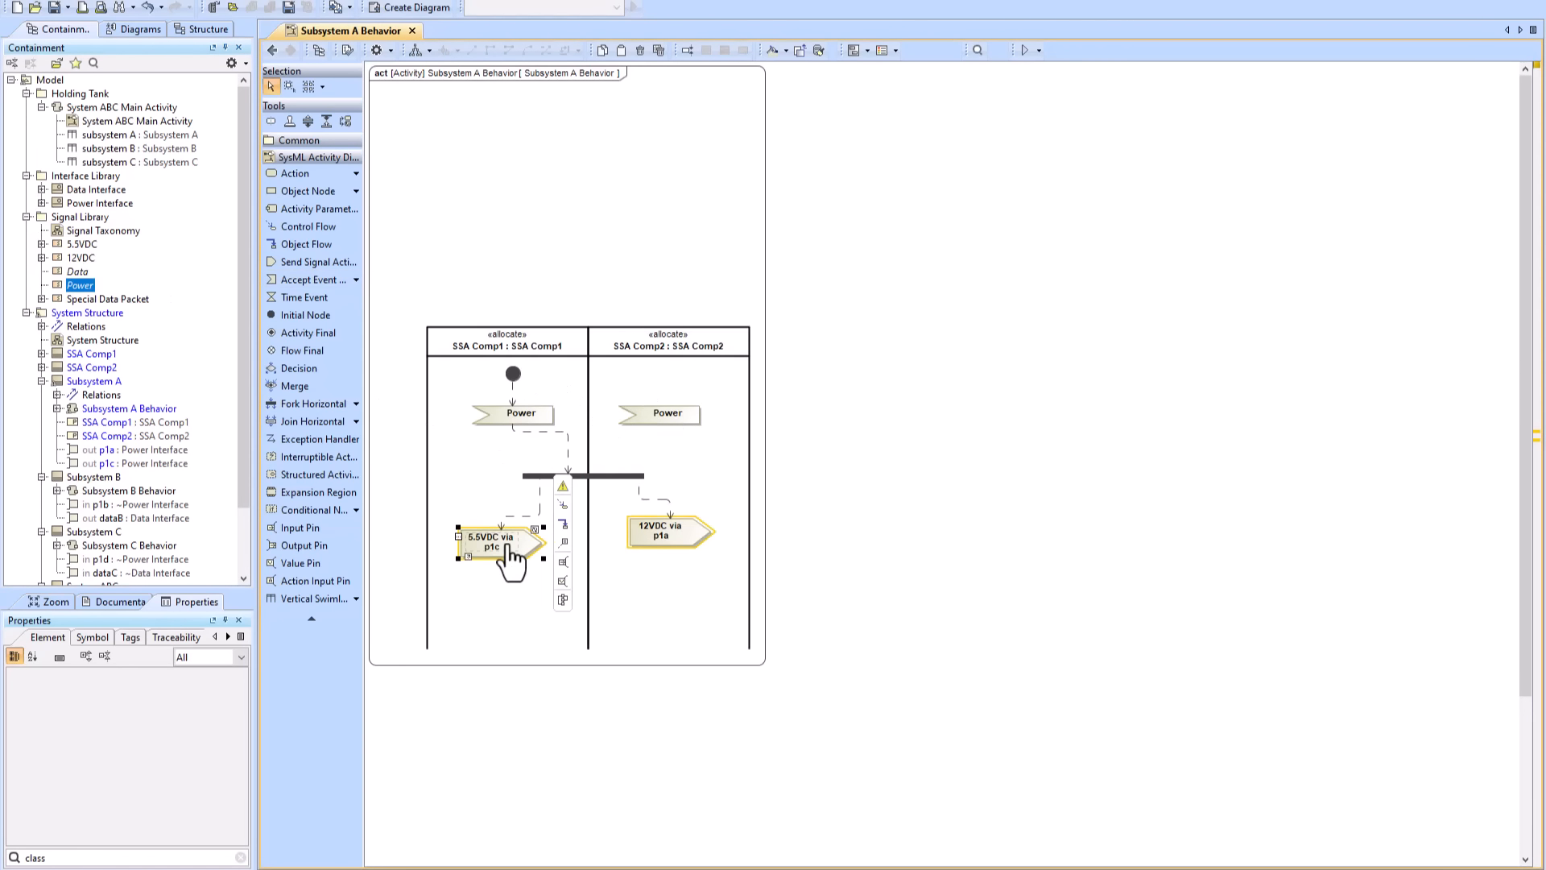
{"action": "left_click", "coordinate": [565, 485]}
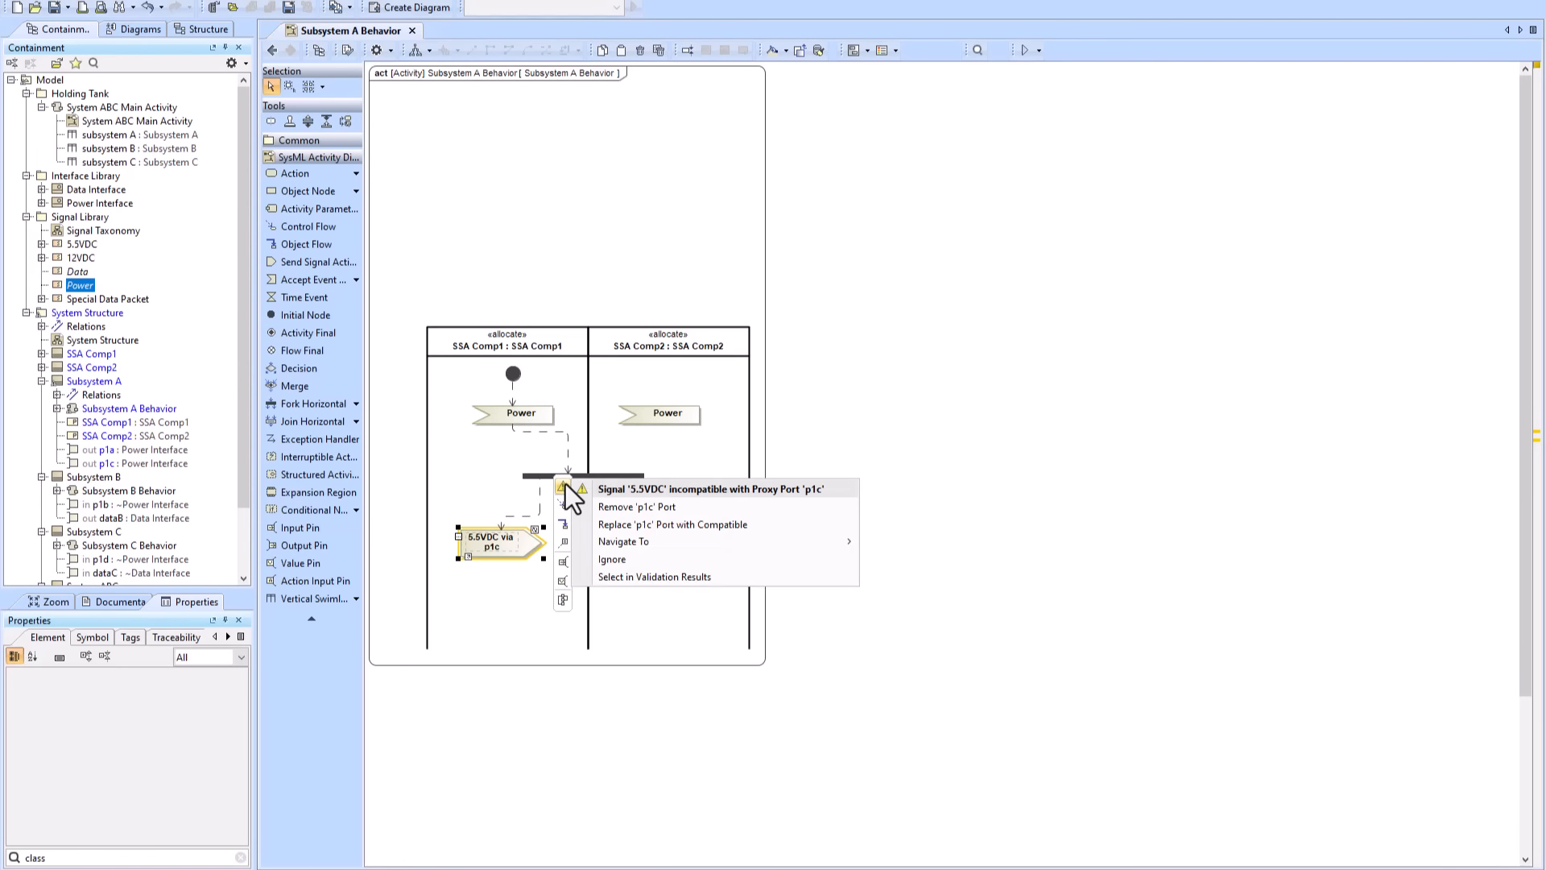
{"action": "left_click", "coordinate": [622, 340]}
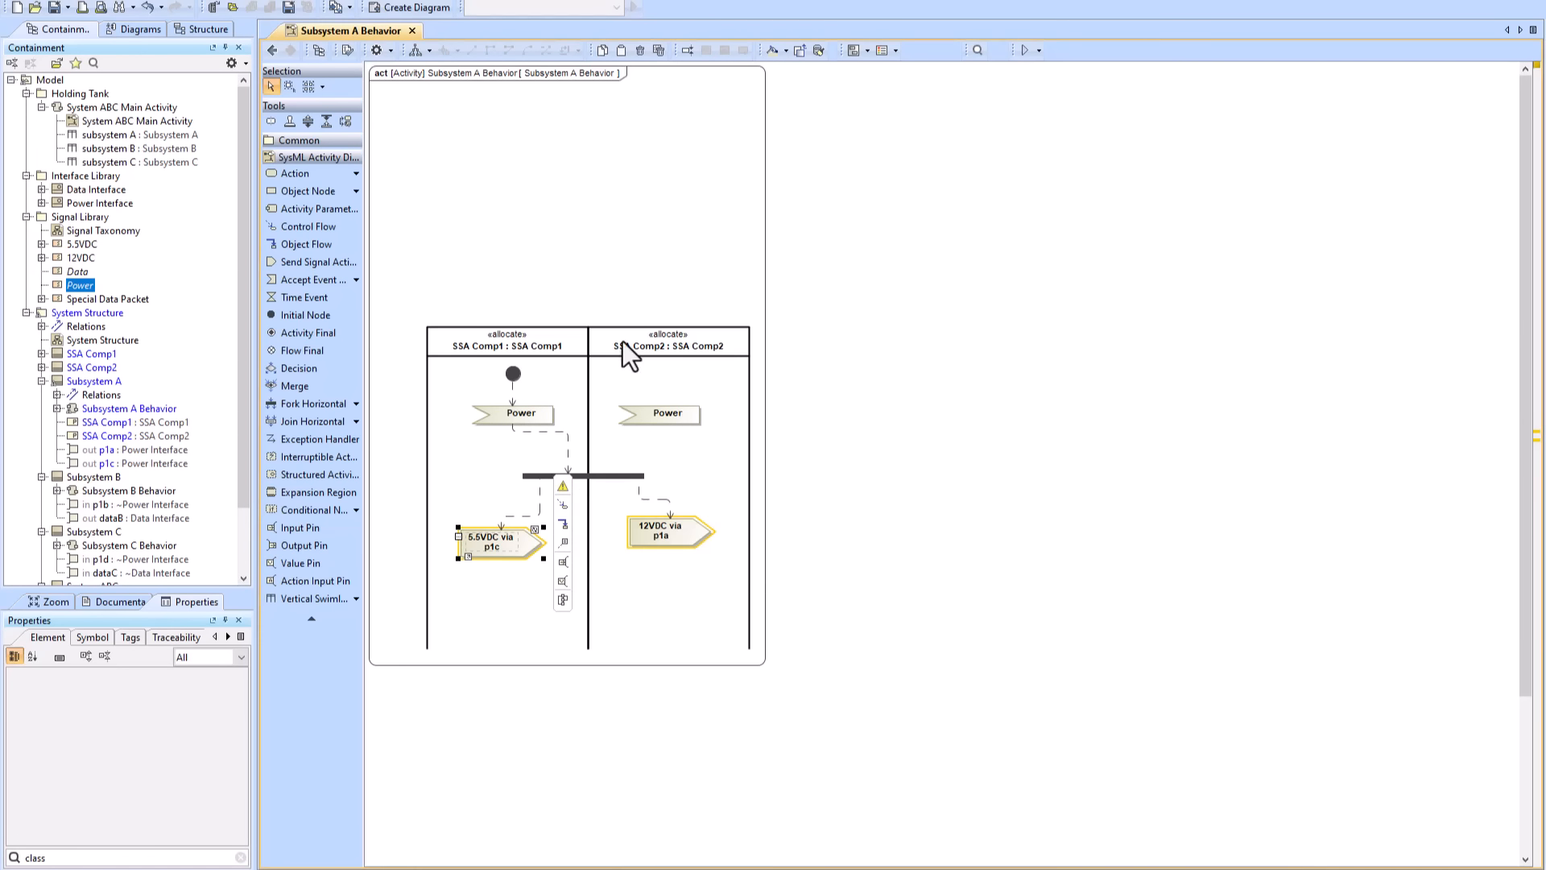
- Move the swimlanes to the top of the Subsystem A Behavior diagram and show the System ABC diagram alongside it
{"action": "left_click_drag", "start_coordinate": [436, 335], "coordinate": [403, 103]}
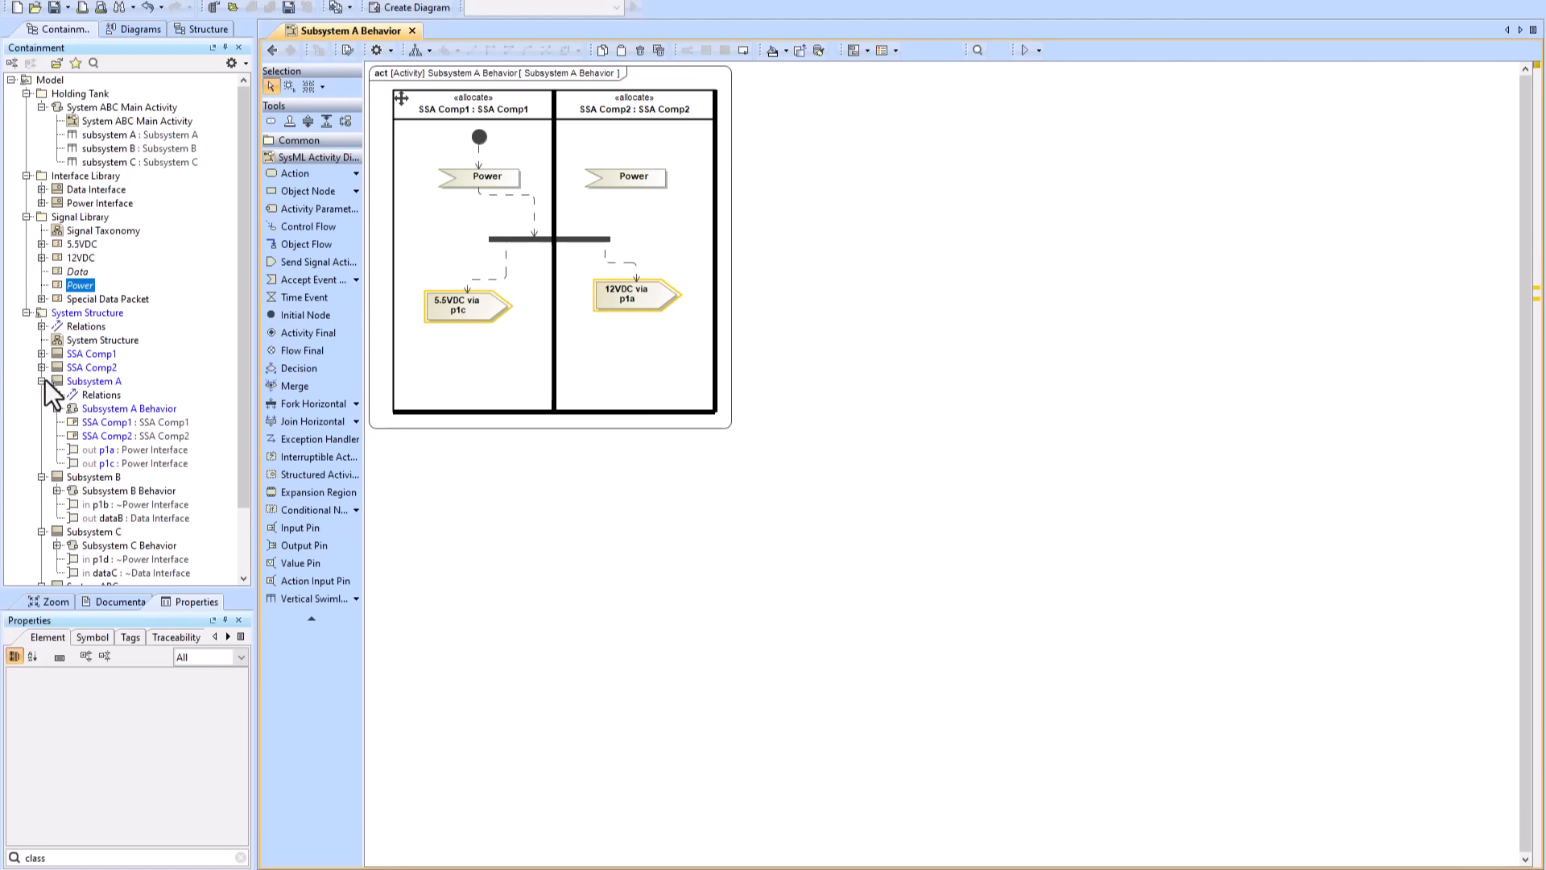
{"action": "scroll", "coordinate": [53, 509], "scroll_direction": "down", "scroll_amount": 2}
{"action": "double_click", "coordinate": [104, 537]}
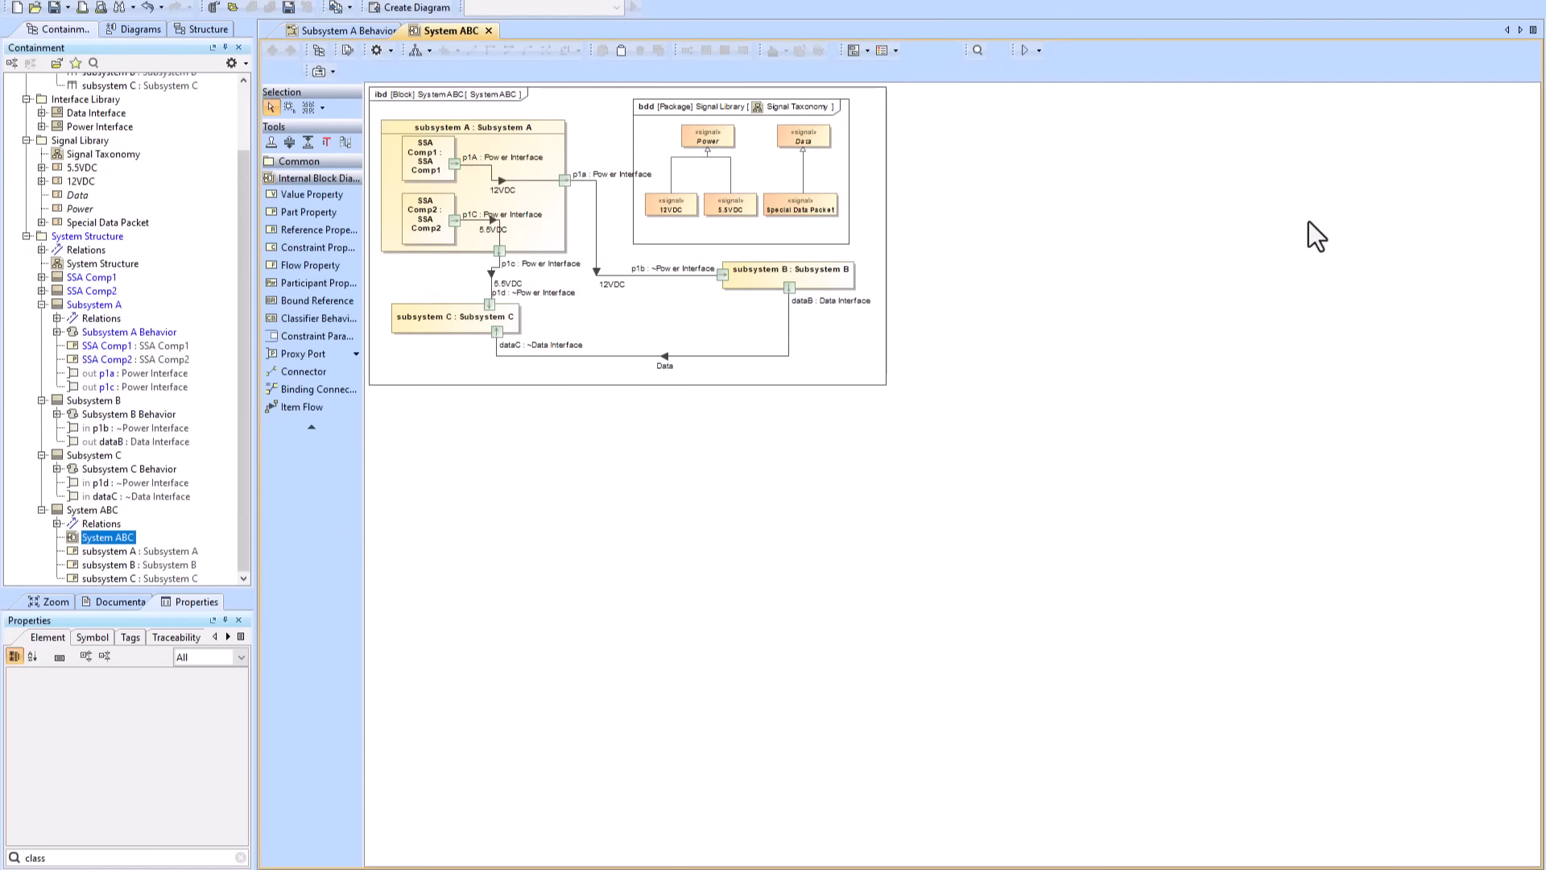
{"action": "left_click_drag", "start_coordinate": [1308, 223], "coordinate": [1539, 275]}
- Delete the fork node spanning the SSA Comp1 and SSA Comp2 swimlanes from the model
{"action": "left_click", "coordinate": [506, 308]}
{"action": "left_click", "coordinate": [530, 238]}
{"action": "key", "text": "alt+b"}
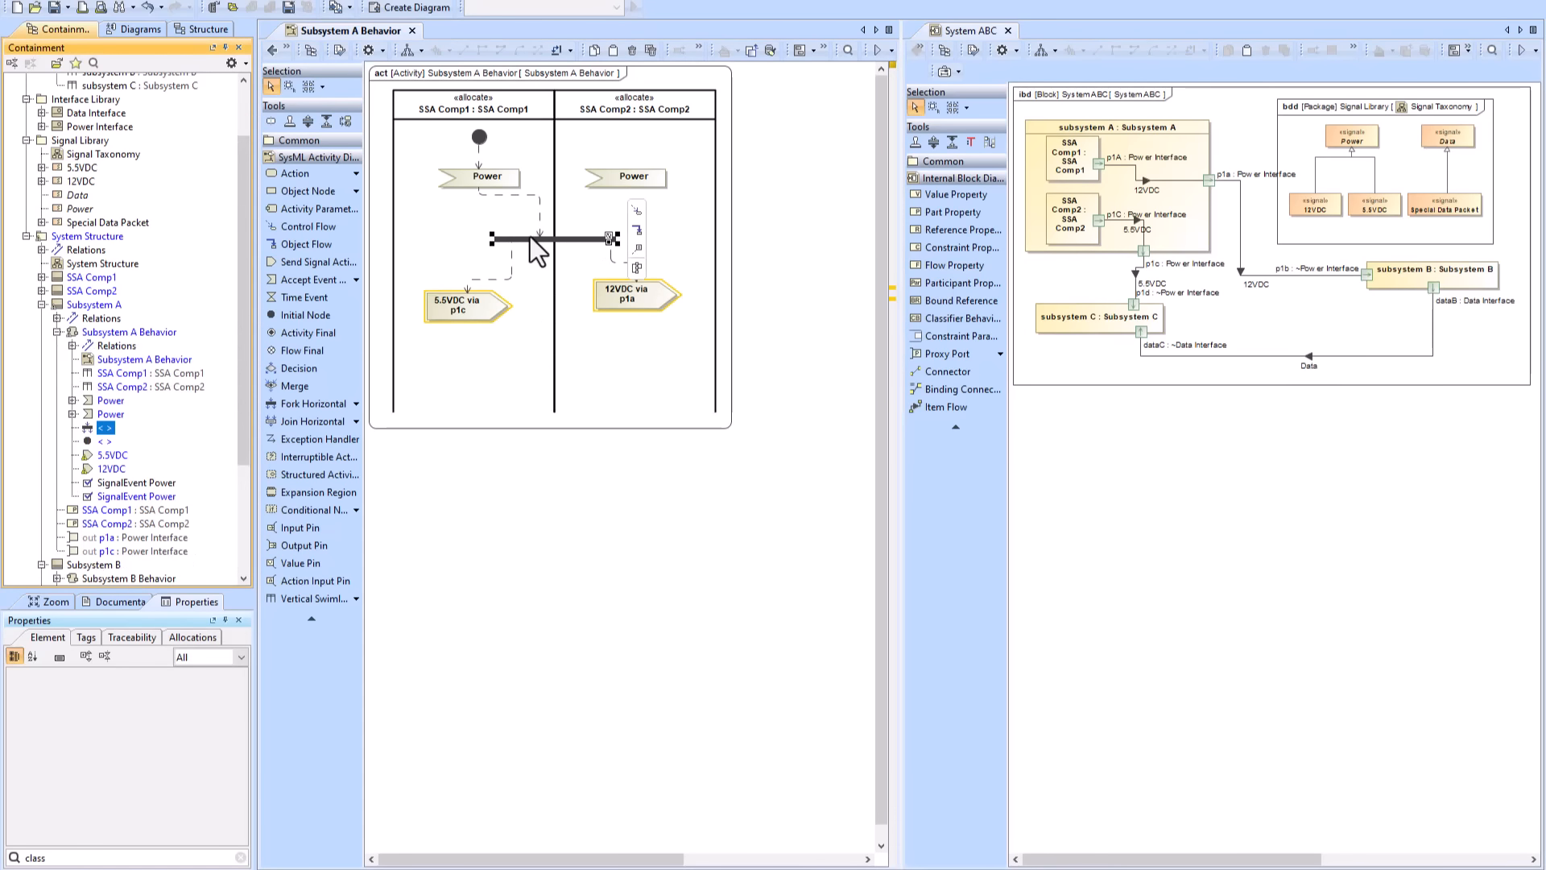
{"action": "key", "text": "ctrl+d"}
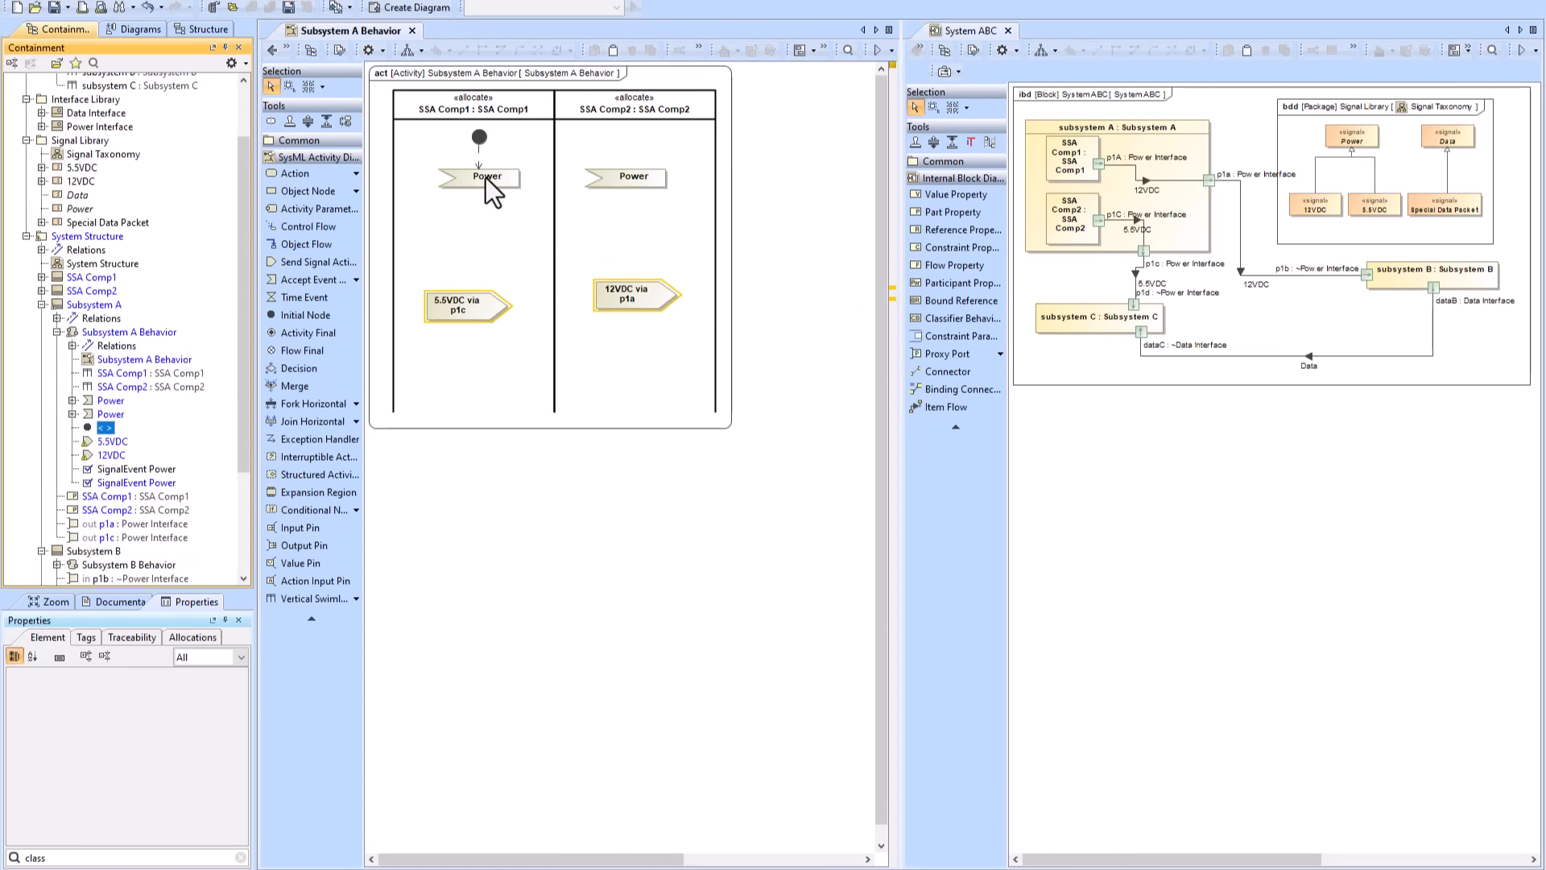
- Connect each Power accept event action to the send signal action below it with control flows in both swimlanes
{"action": "left_click", "coordinate": [486, 177]}
{"action": "left_click_drag", "start_coordinate": [549, 143], "coordinate": [465, 300]}
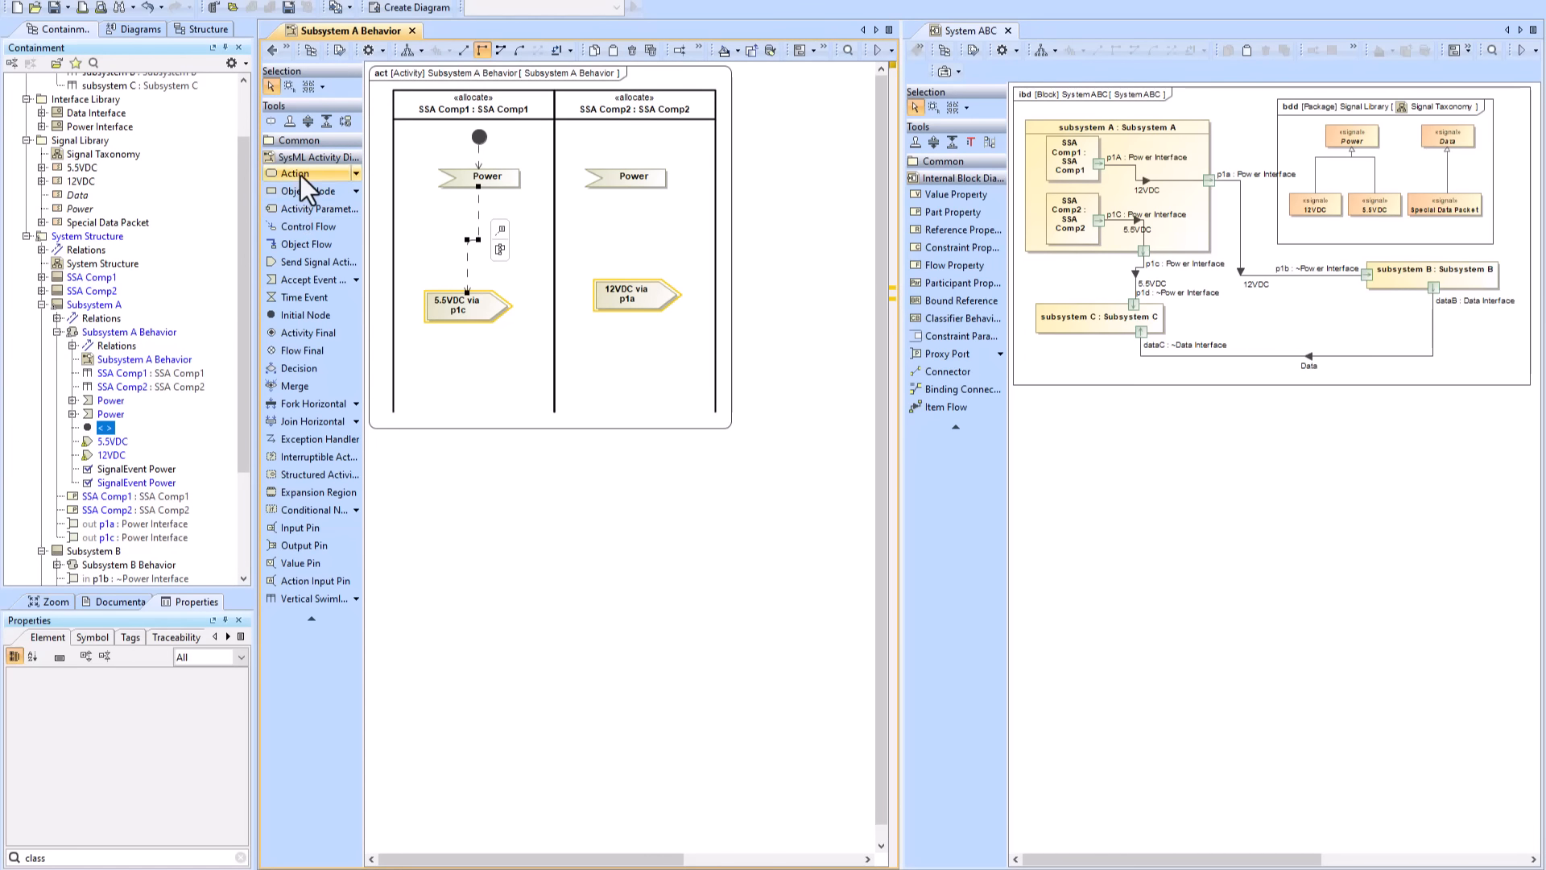
{"action": "left_click", "coordinate": [639, 179]}
{"action": "left_click_drag", "start_coordinate": [684, 151], "coordinate": [634, 294]}
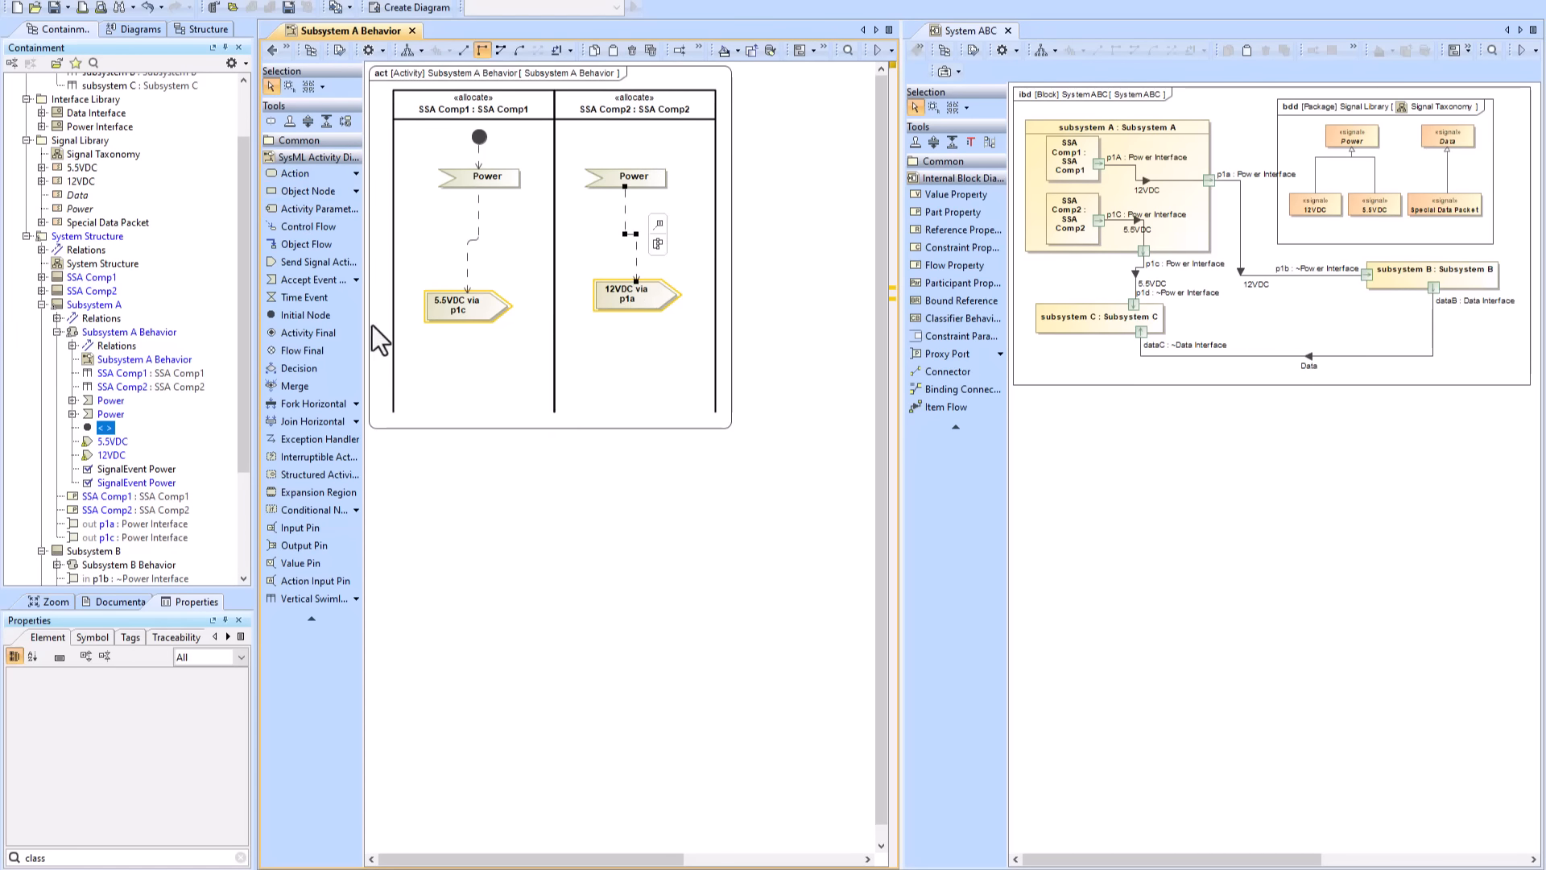
- Add an initial node in the SSA Comp2 swimlane flowing into its Power action, and lower both Power actions slightly
{"action": "left_click", "coordinate": [624, 141]}
{"action": "left_click", "coordinate": [654, 149]}
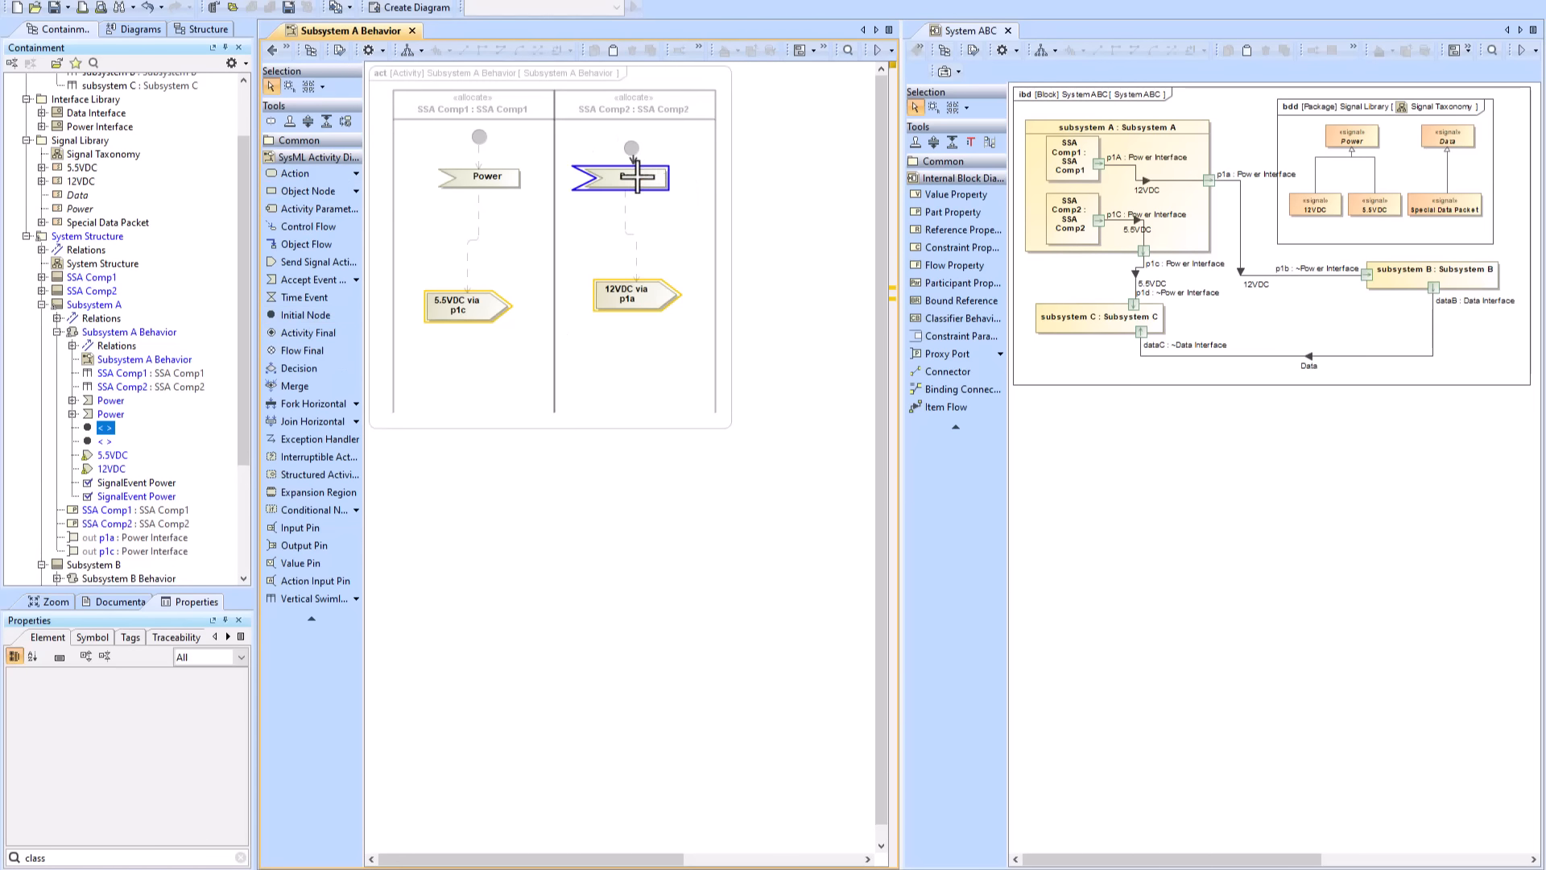
{"action": "left_click", "coordinate": [625, 178]}
{"action": "left_click_drag", "start_coordinate": [625, 178], "coordinate": [625, 196]}
{"action": "left_click_drag", "start_coordinate": [486, 179], "coordinate": [486, 202]}
- Clear the property filter and show the Standard properties of the 5.5VDC send signal action
{"action": "left_click", "coordinate": [457, 306]}
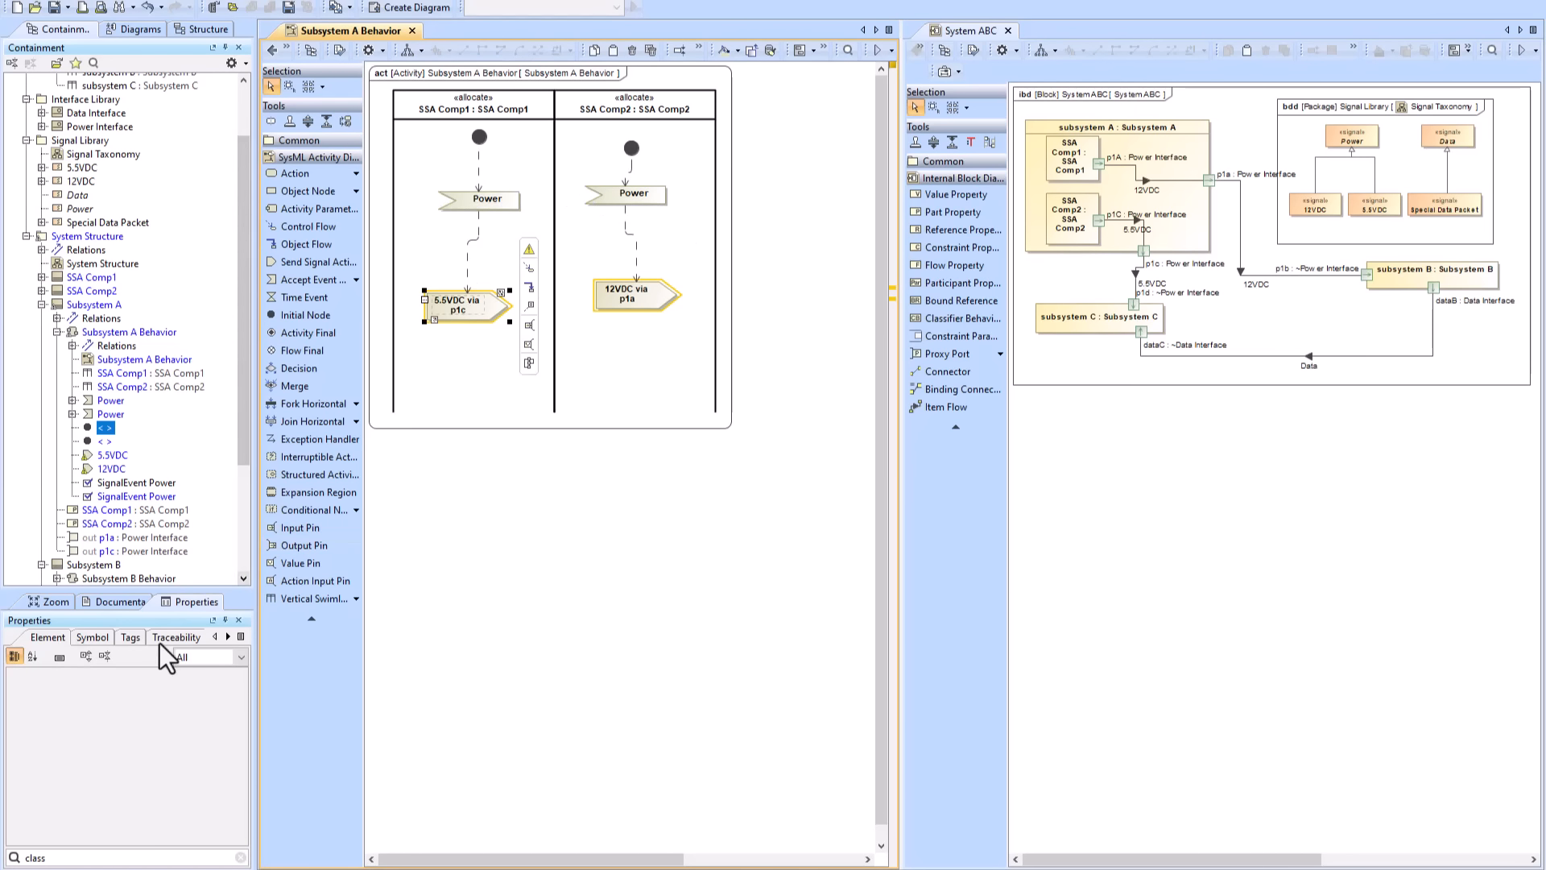
{"action": "left_click", "coordinate": [241, 856]}
{"action": "left_click", "coordinate": [241, 657]}
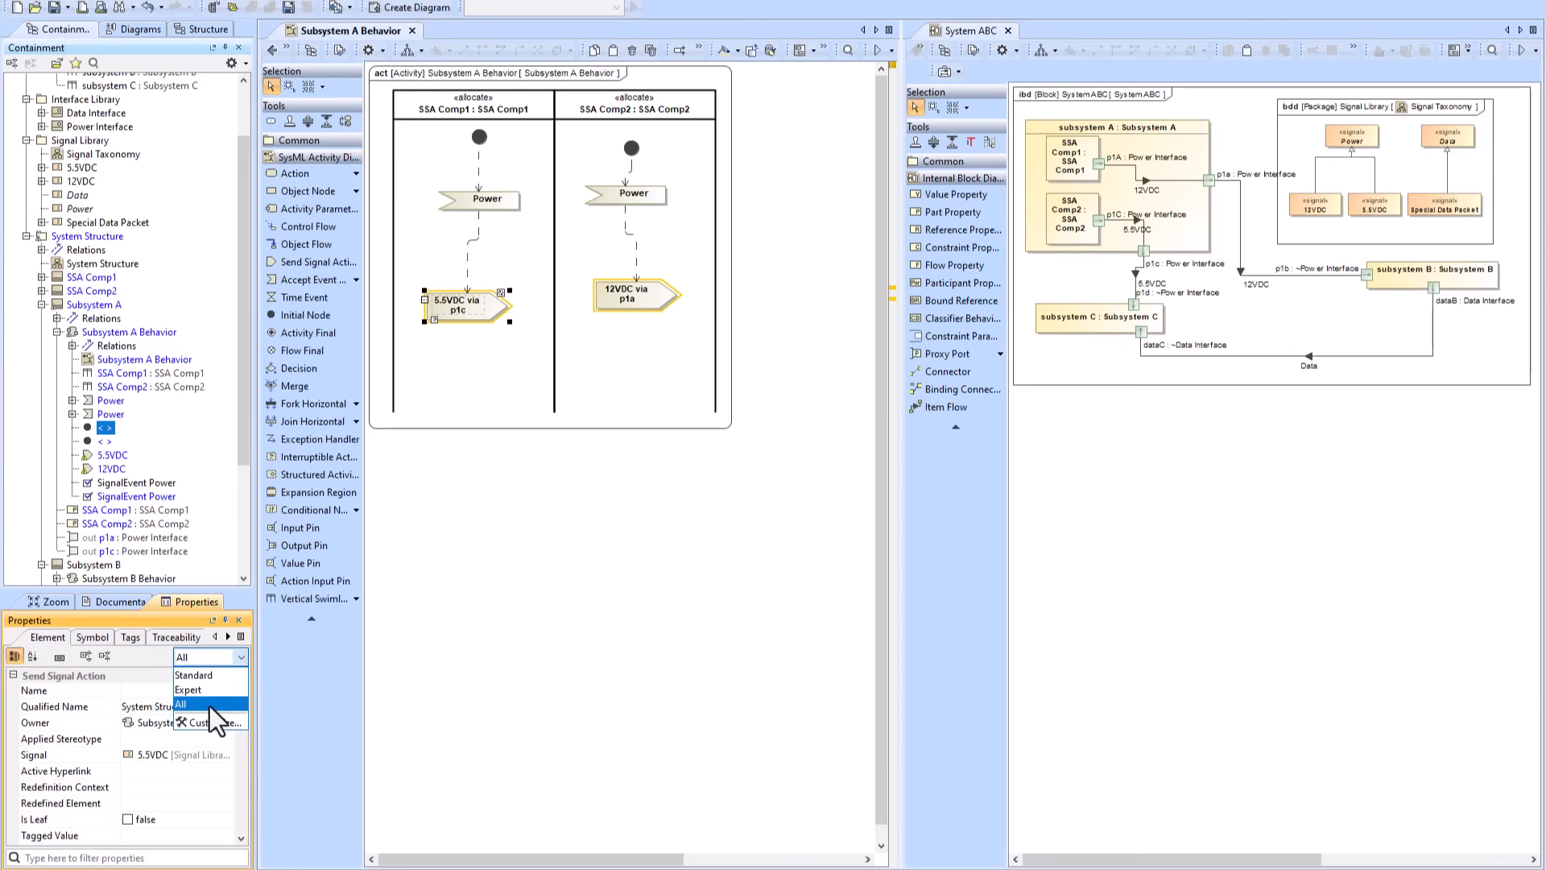
{"action": "left_click", "coordinate": [205, 673]}
- Set the On Port property of the 5.5VDC send signal action to out p1C : Power Interface
{"action": "left_click", "coordinate": [146, 753]}
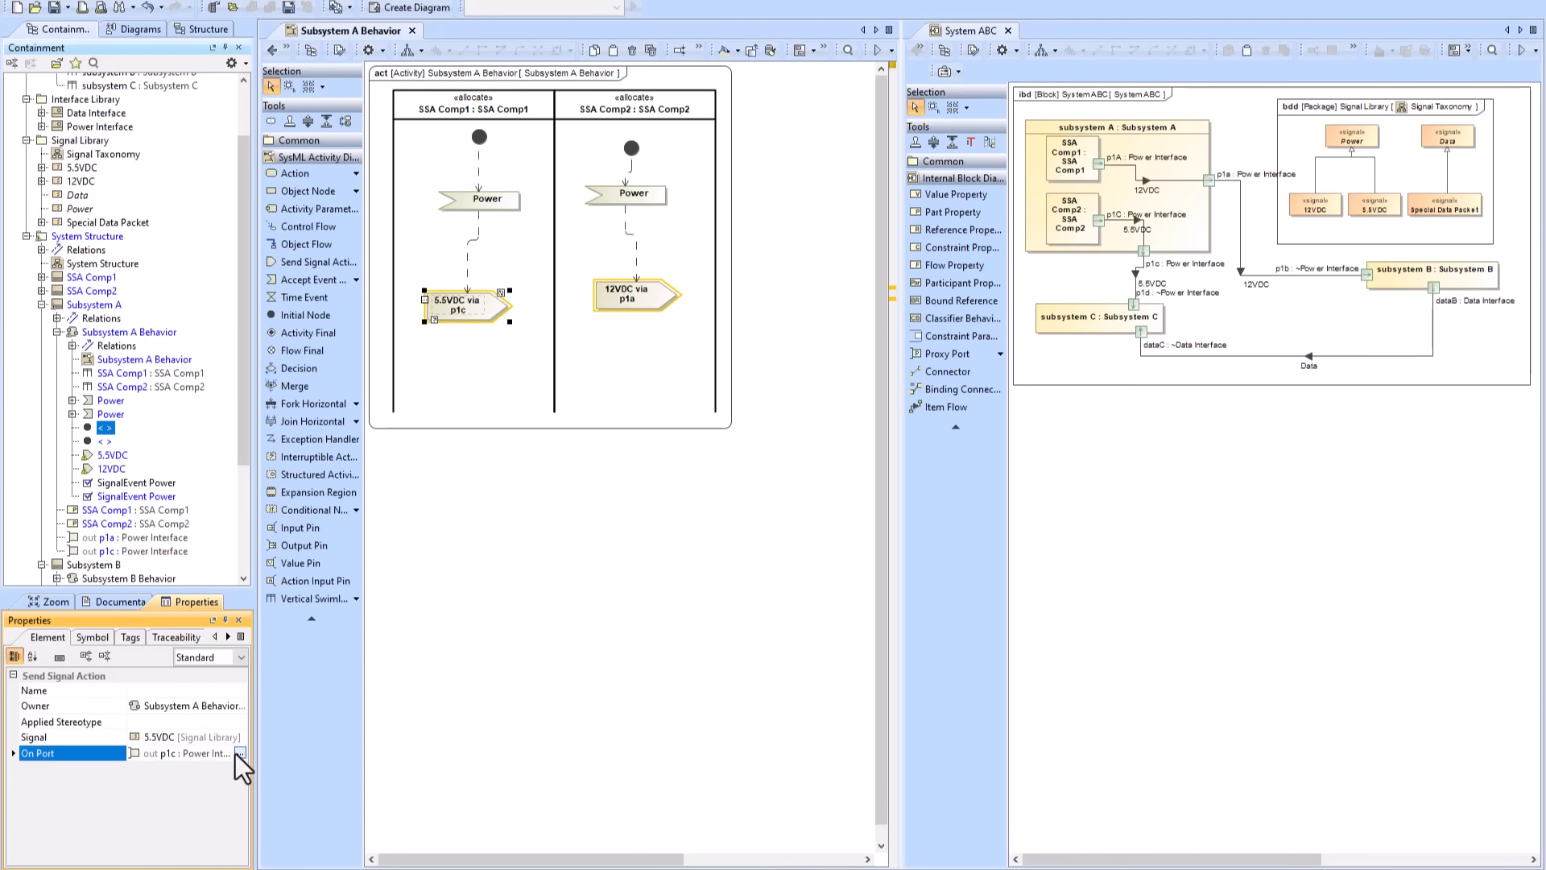
{"action": "left_click", "coordinate": [239, 752]}
{"action": "left_click", "coordinate": [573, 481]}
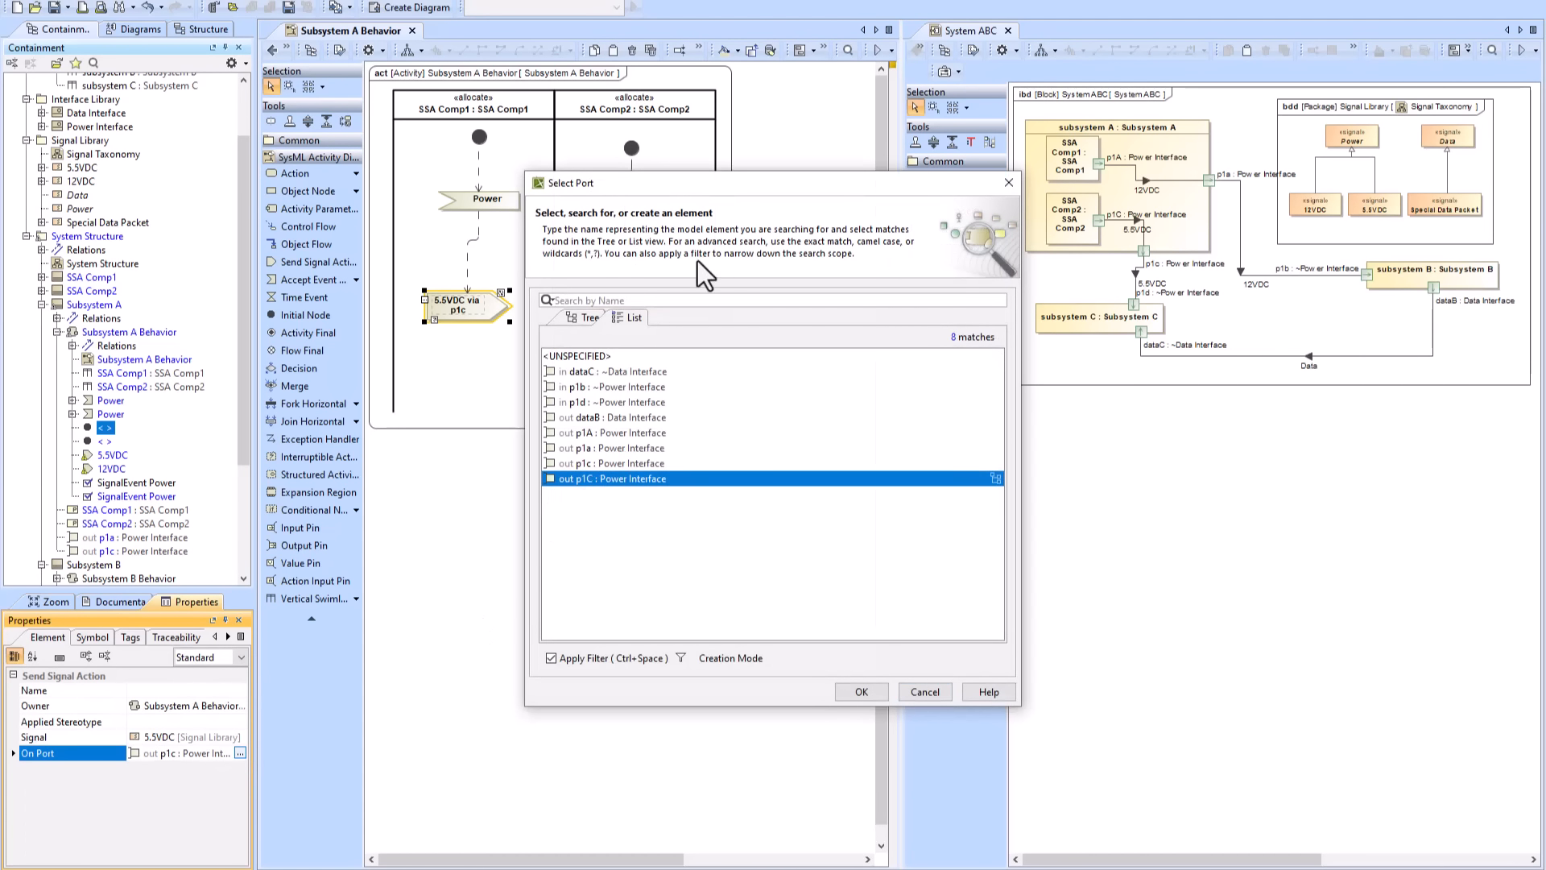
{"action": "left_click_drag", "start_coordinate": [758, 183], "coordinate": [735, 288]}
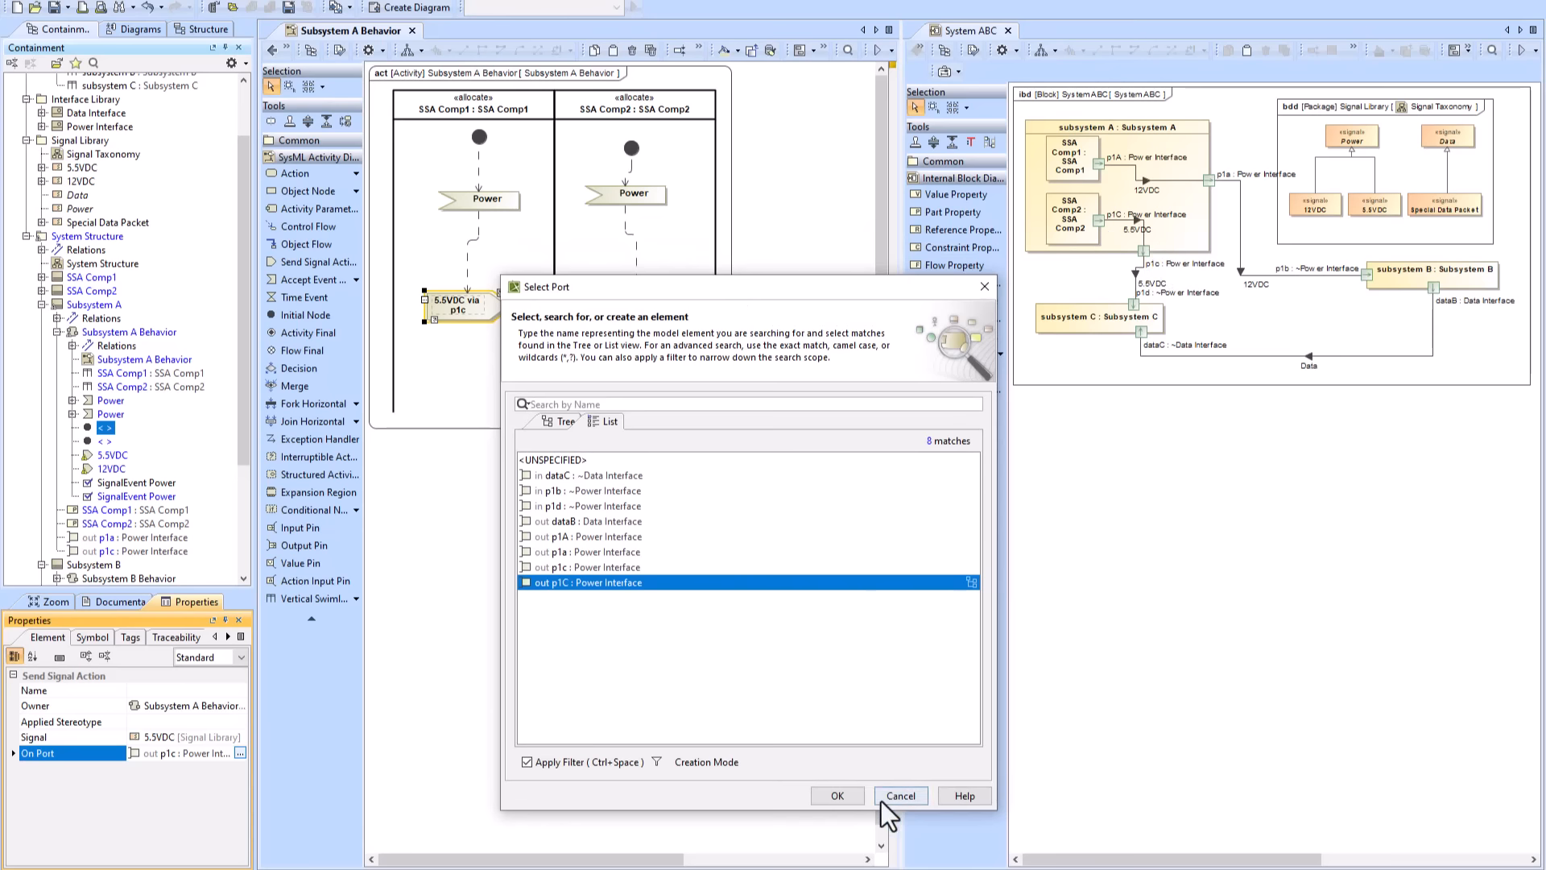
{"action": "left_click", "coordinate": [834, 793]}
- Set the On Port property of the 12VDC send signal action to out p1A : Power Interface
{"action": "left_click", "coordinate": [626, 305]}
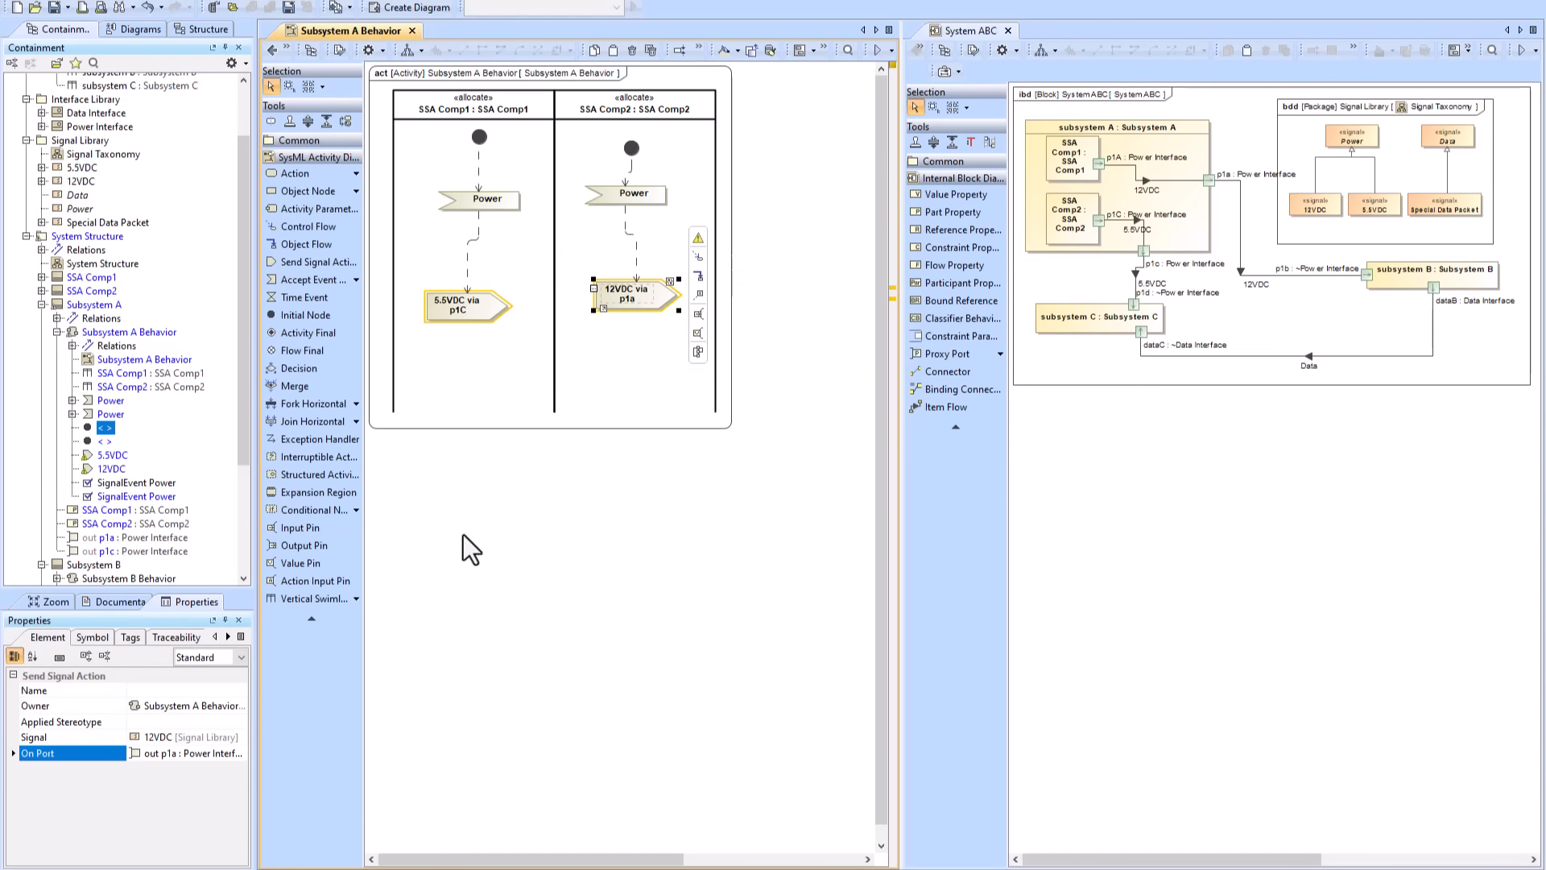
{"action": "left_click", "coordinate": [161, 752]}
{"action": "left_click", "coordinate": [240, 752]}
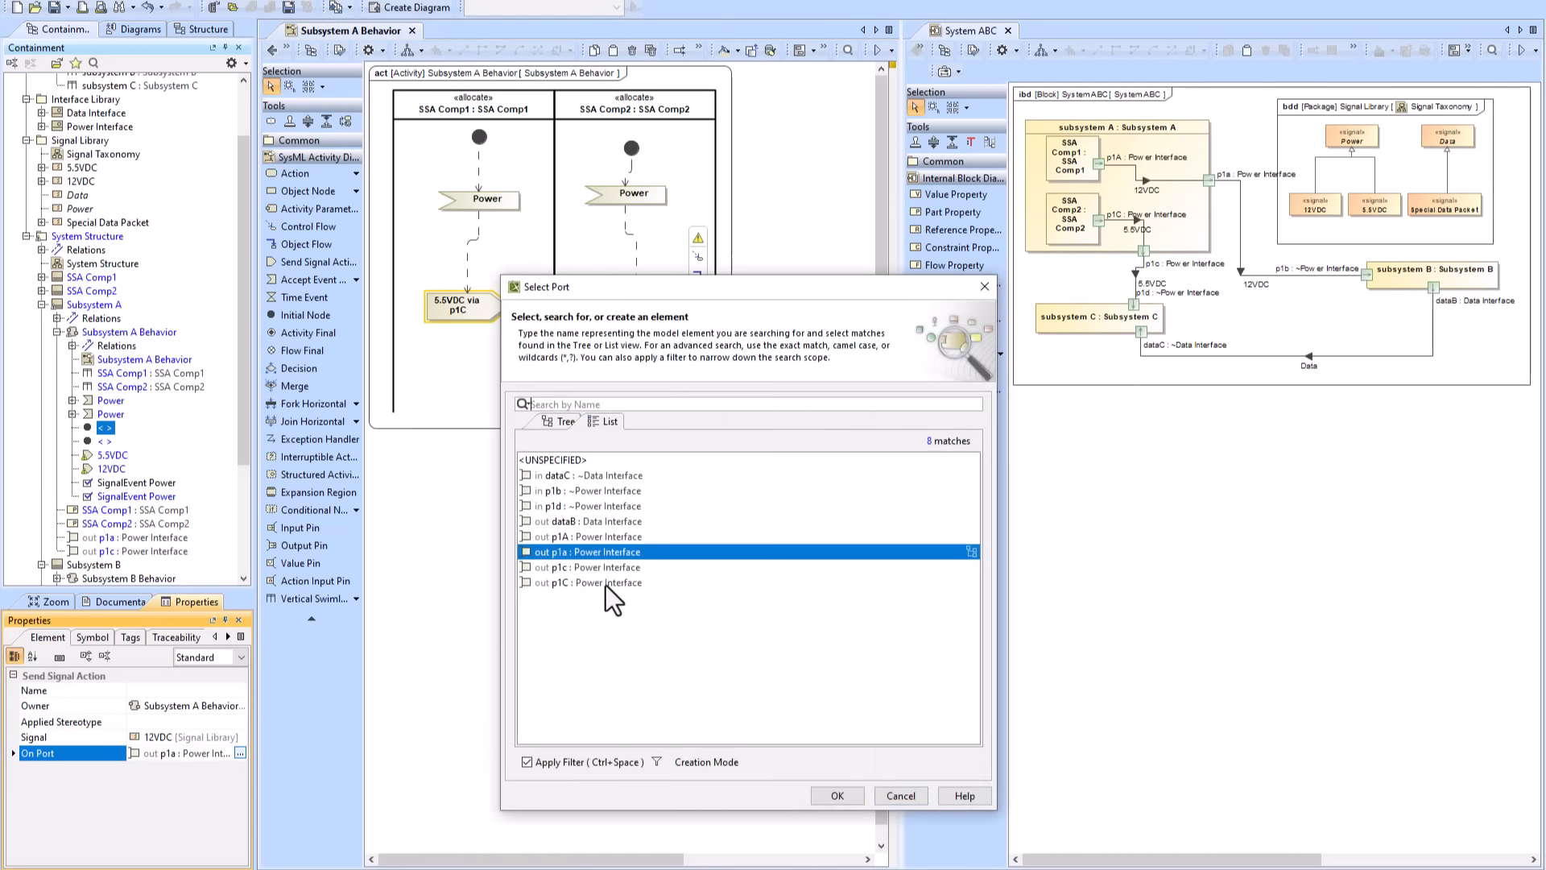
{"action": "left_click", "coordinate": [588, 537]}
{"action": "left_click_drag", "start_coordinate": [717, 285], "coordinate": [678, 341]}
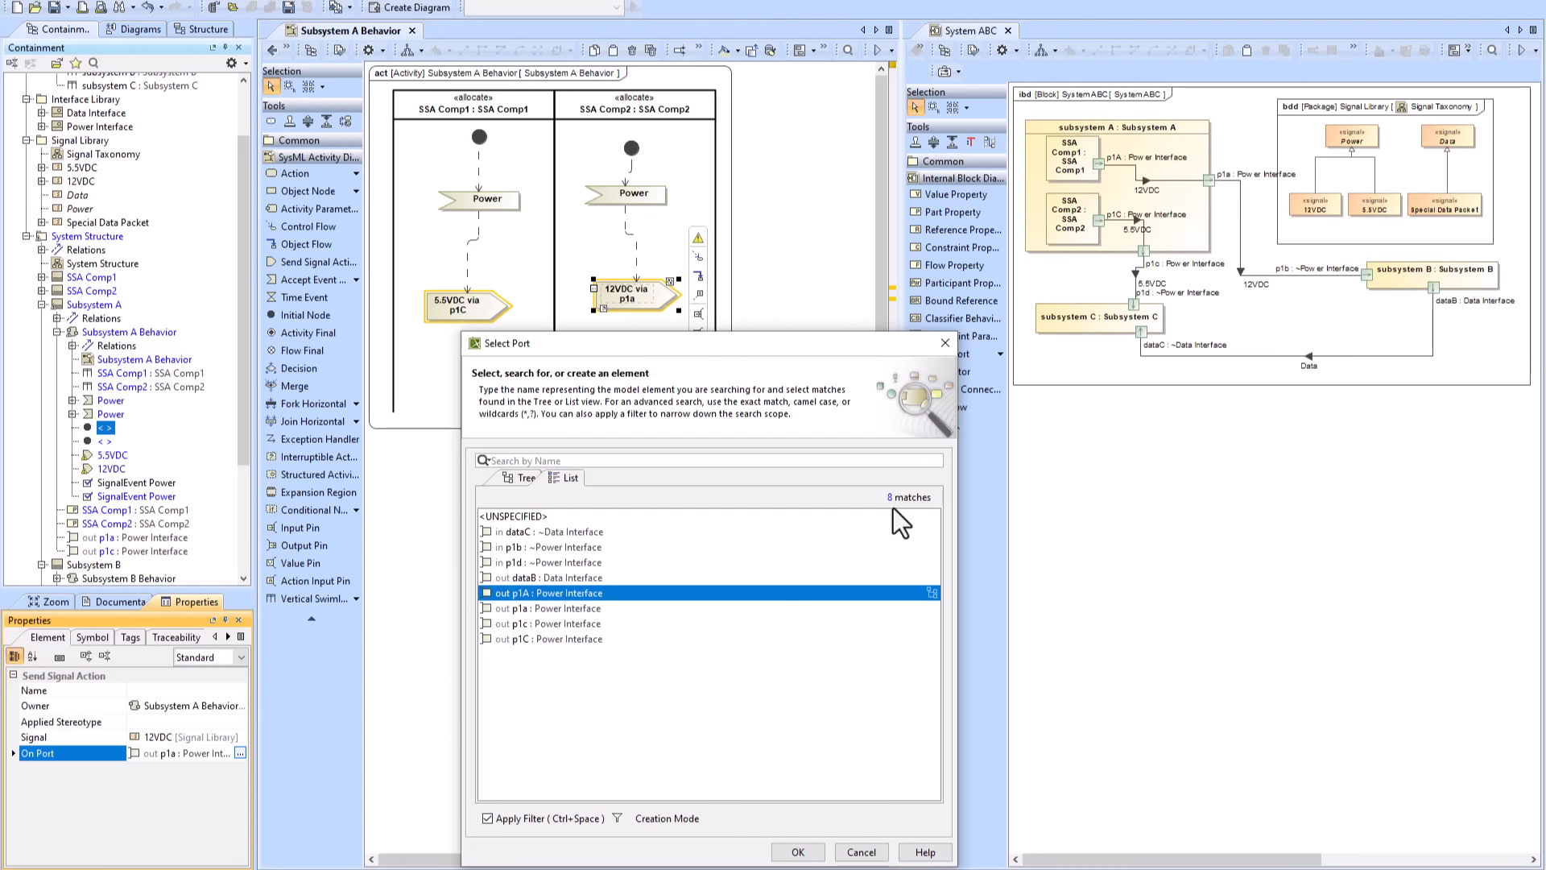
{"action": "left_click", "coordinate": [795, 851]}
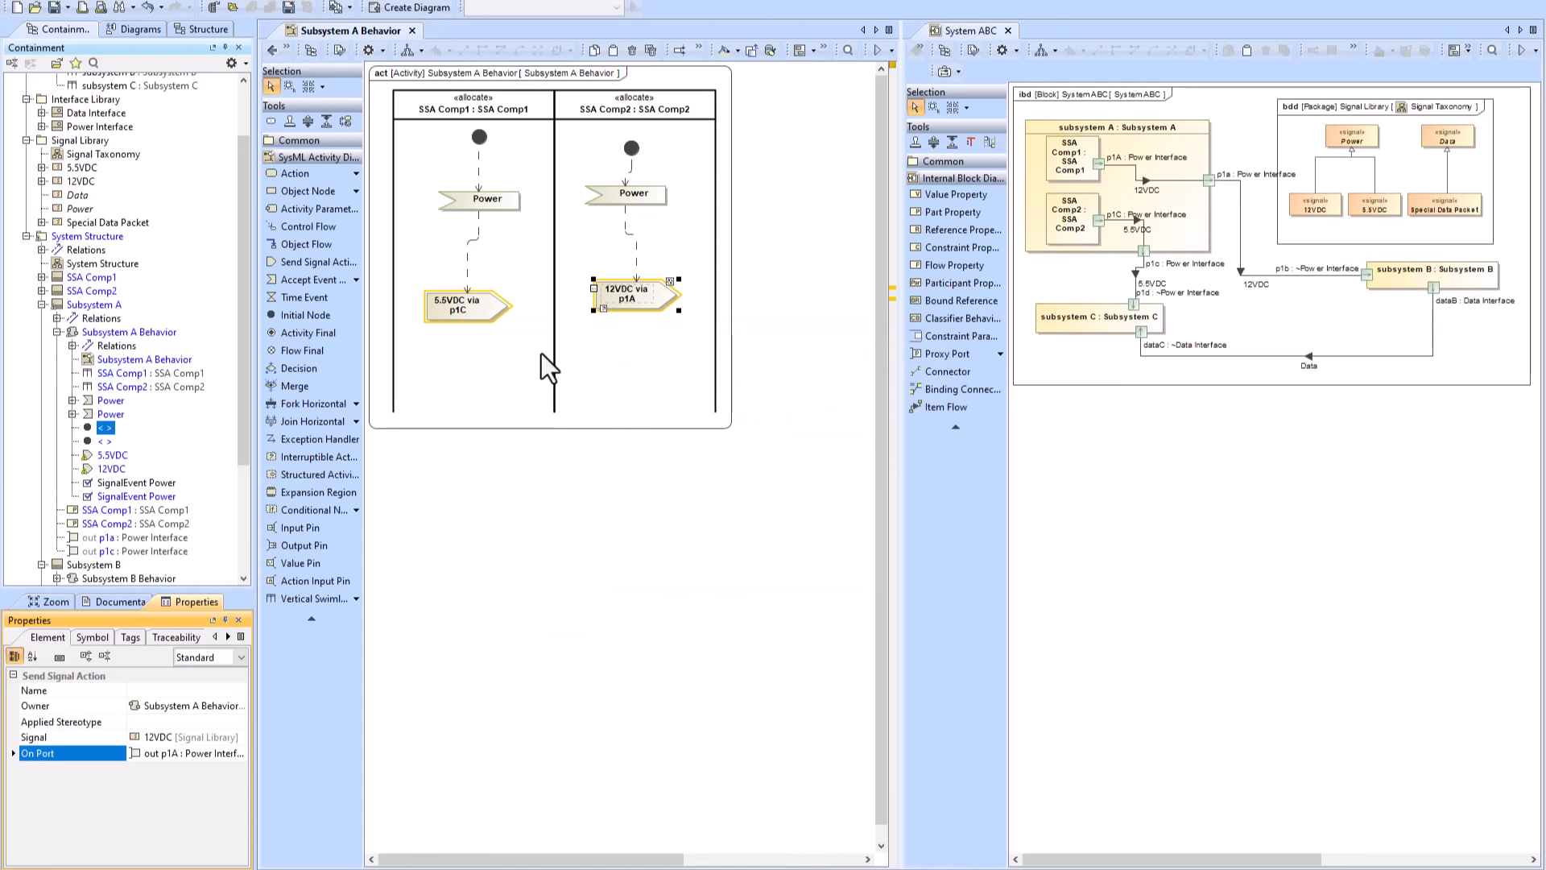
{"action": "left_click", "coordinate": [778, 166]}
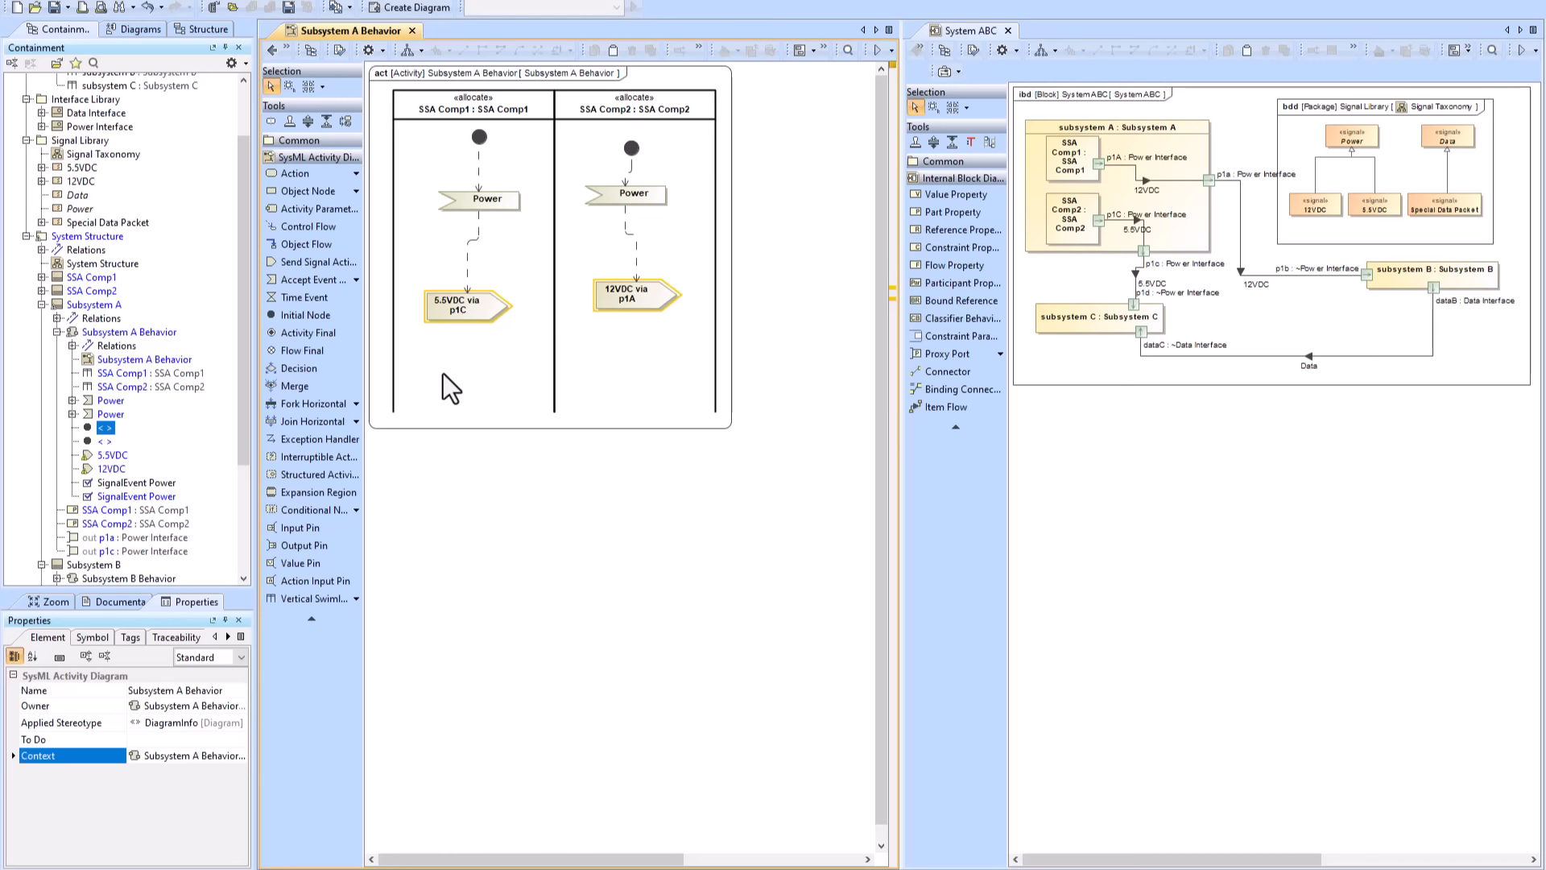
- Swap the 12VDC and 5.5VDC send signal actions between the swimlanes, moving their Power actions and initial nodes along and lining them up
{"action": "left_click_drag", "start_coordinate": [481, 311], "coordinate": [451, 342]}
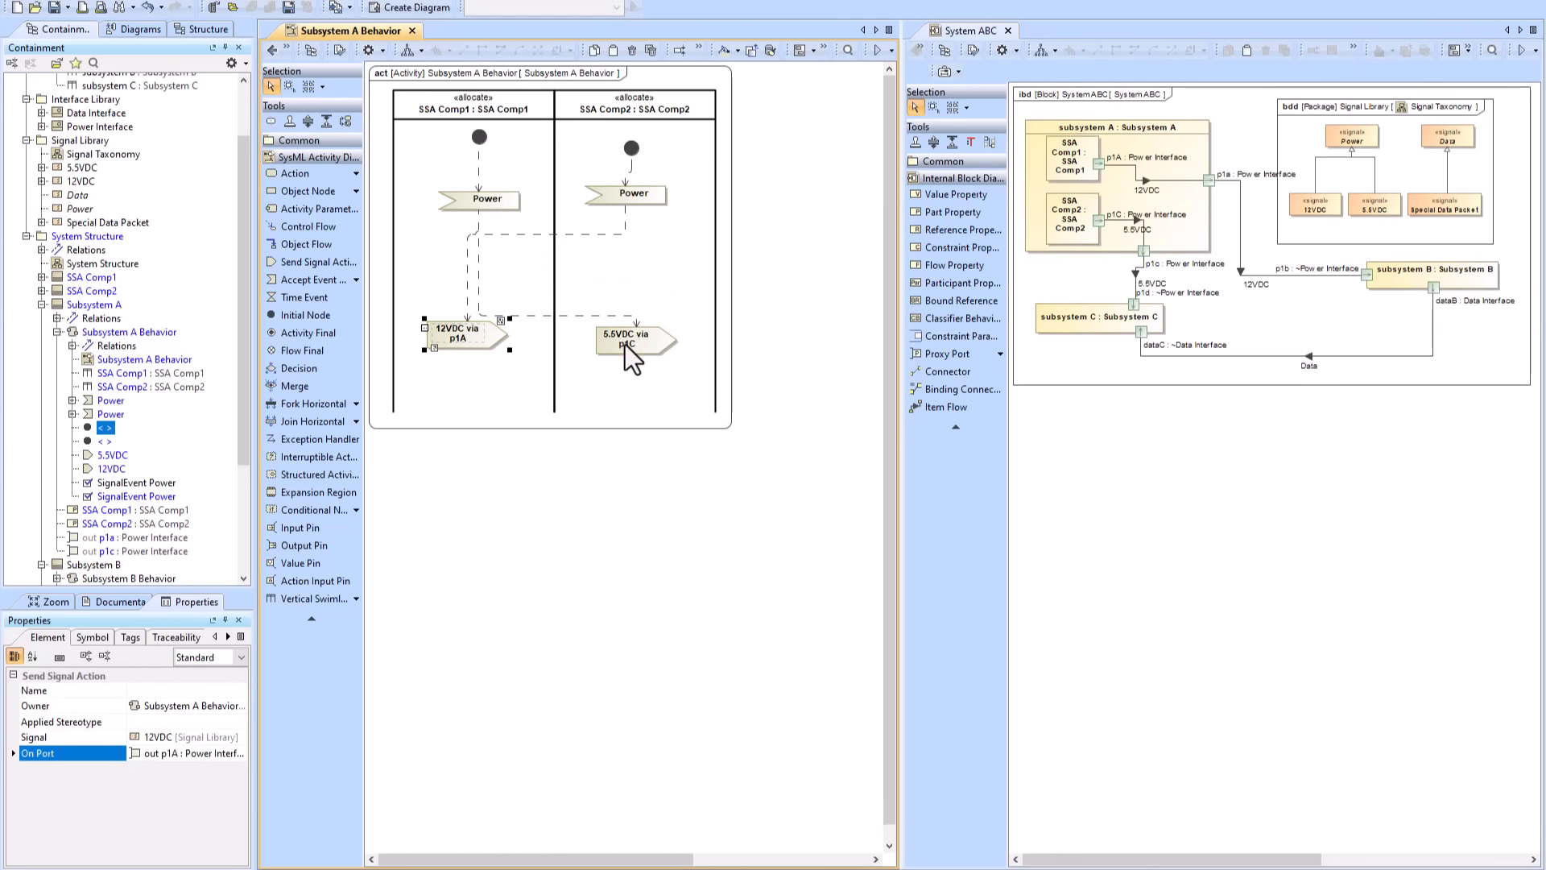
{"action": "left_click_drag", "start_coordinate": [503, 205], "coordinate": [649, 255]}
{"action": "left_click_drag", "start_coordinate": [626, 197], "coordinate": [445, 219]}
{"action": "left_click_drag", "start_coordinate": [636, 153], "coordinate": [677, 171]}
{"action": "left_click_drag", "start_coordinate": [635, 153], "coordinate": [483, 168]}
{"action": "left_click_drag", "start_coordinate": [459, 218], "coordinate": [482, 263]}
{"action": "left_click_drag", "start_coordinate": [480, 165], "coordinate": [464, 207]}
{"action": "left_click_drag", "start_coordinate": [636, 244], "coordinate": [636, 261]}
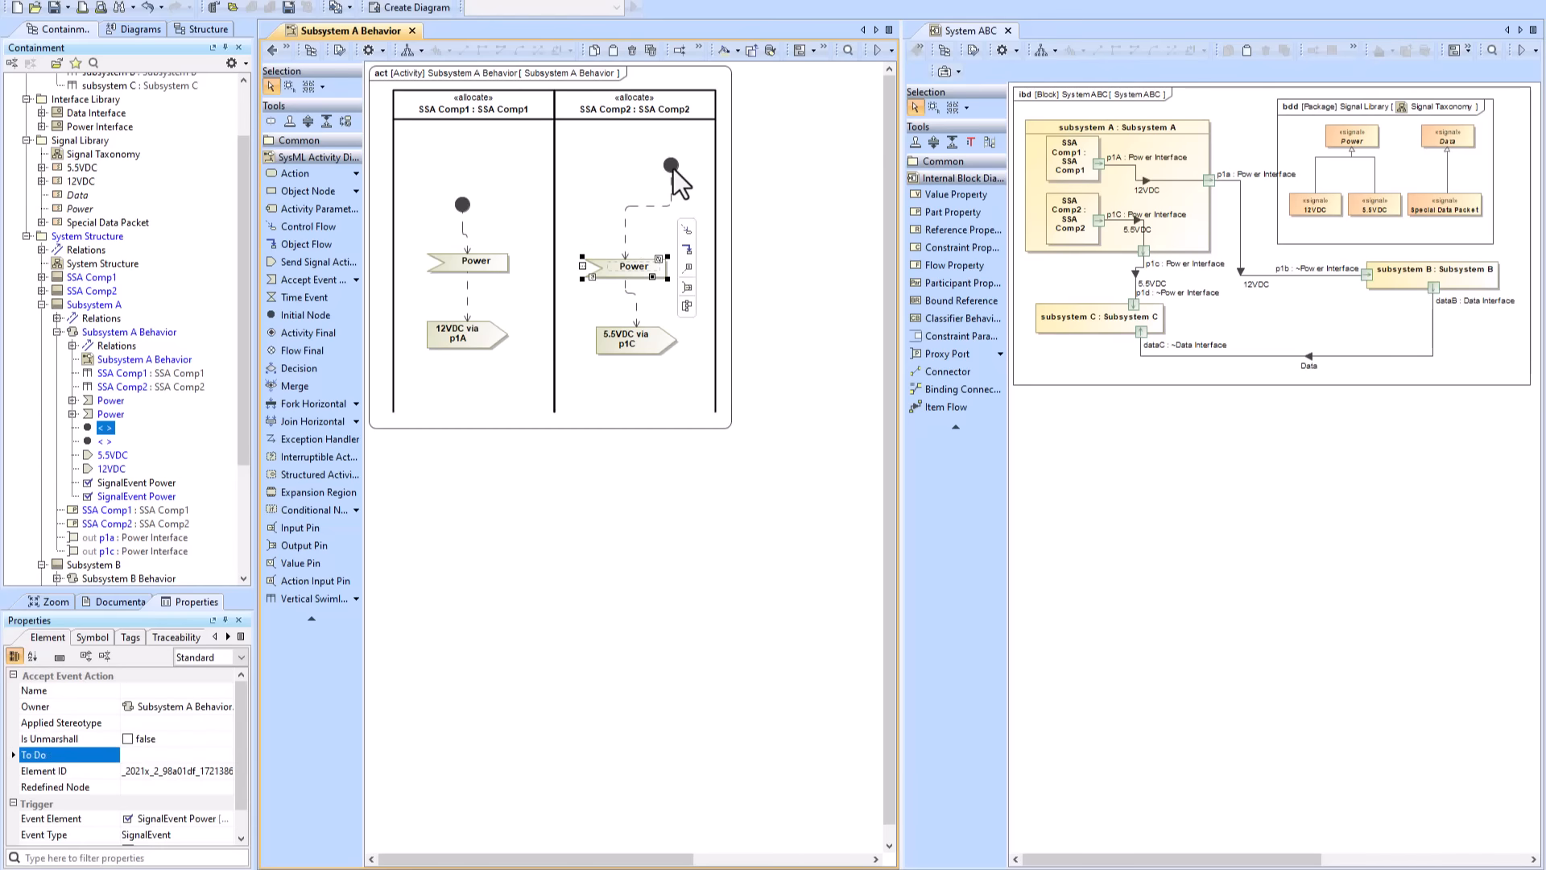
{"action": "left_click_drag", "start_coordinate": [671, 166], "coordinate": [627, 217]}
- Move both action flows up toward the swimlane headers and shorten the swimlanes to fit them
{"action": "left_click", "coordinate": [324, 122]}
{"action": "left_click_drag", "start_coordinate": [417, 188], "coordinate": [423, 127]}
{"action": "left_click_drag", "start_coordinate": [586, 411], "coordinate": [585, 322]}
{"action": "left_click", "coordinate": [664, 388]}
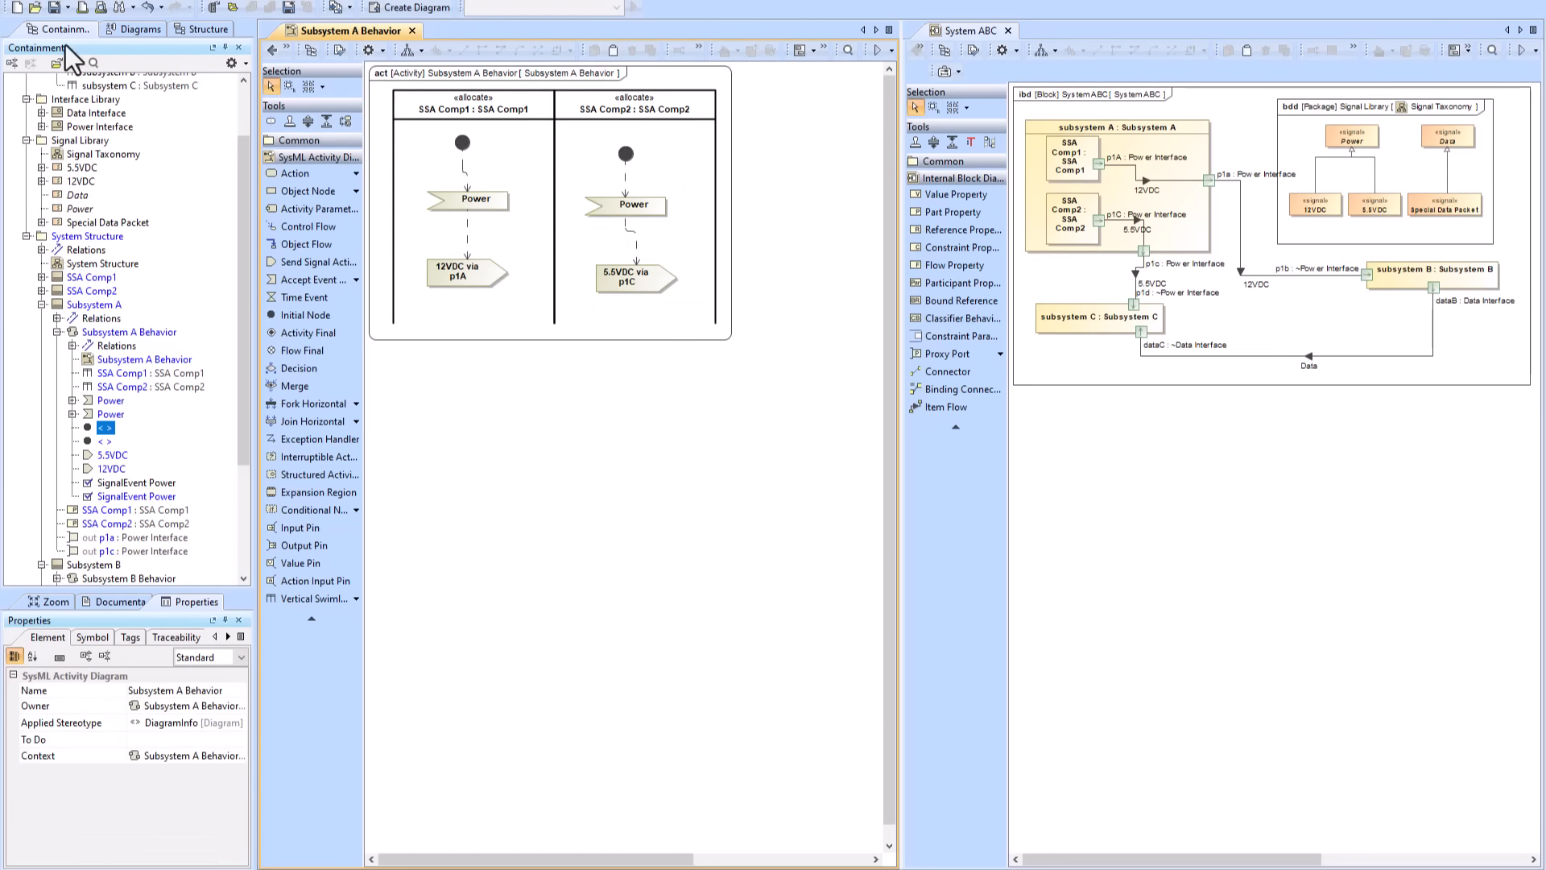
- Return to the System Structure diagram and run a simulation of the System ABC block
{"action": "left_click", "coordinate": [55, 8]}
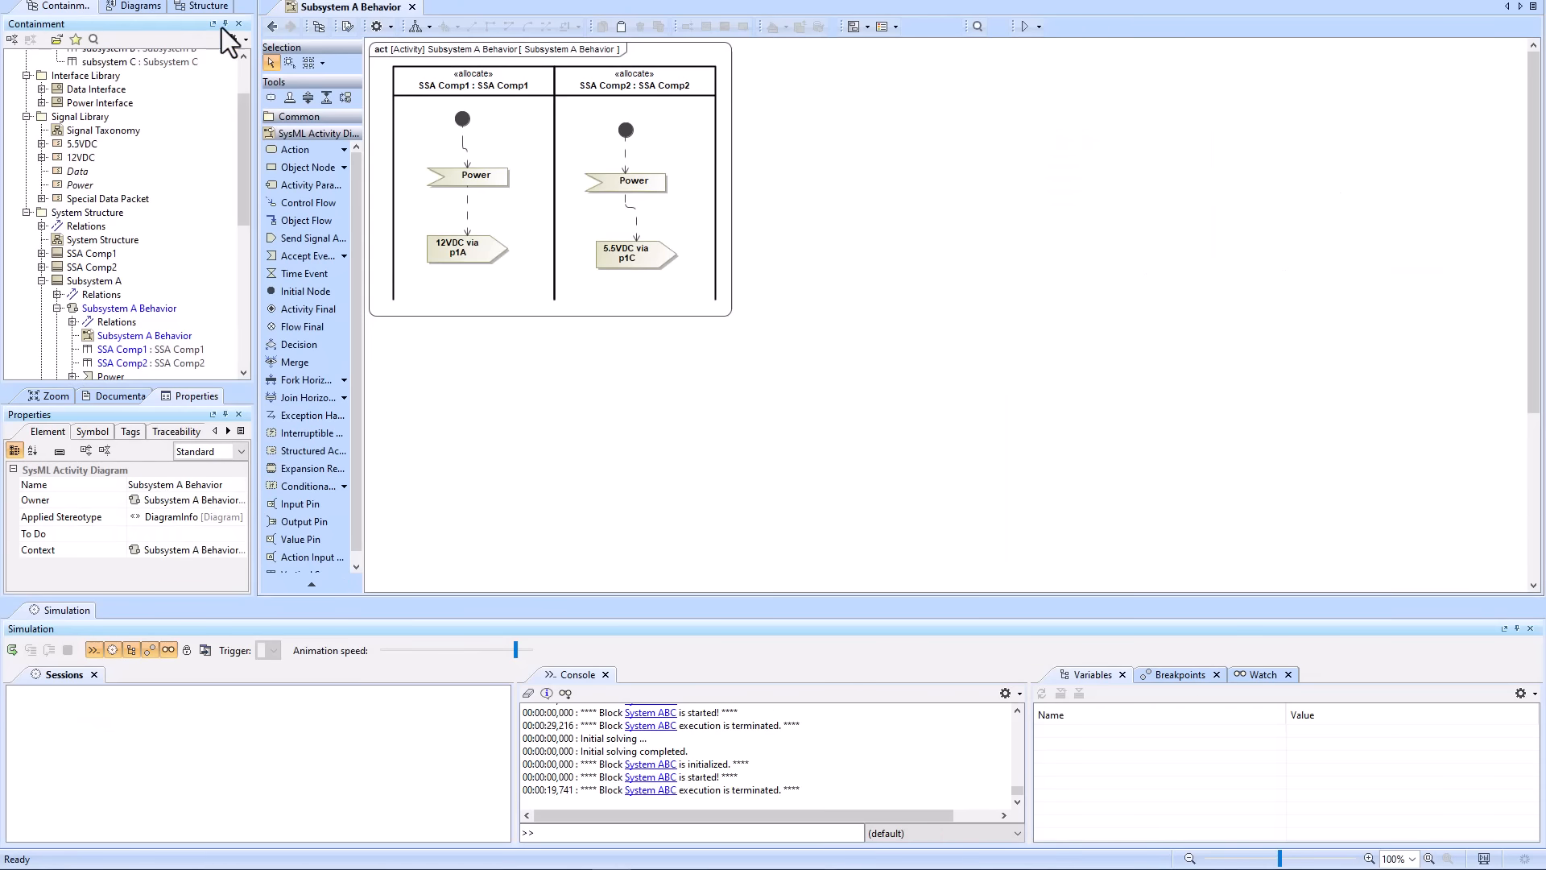
{"action": "left_click", "coordinate": [273, 27]}
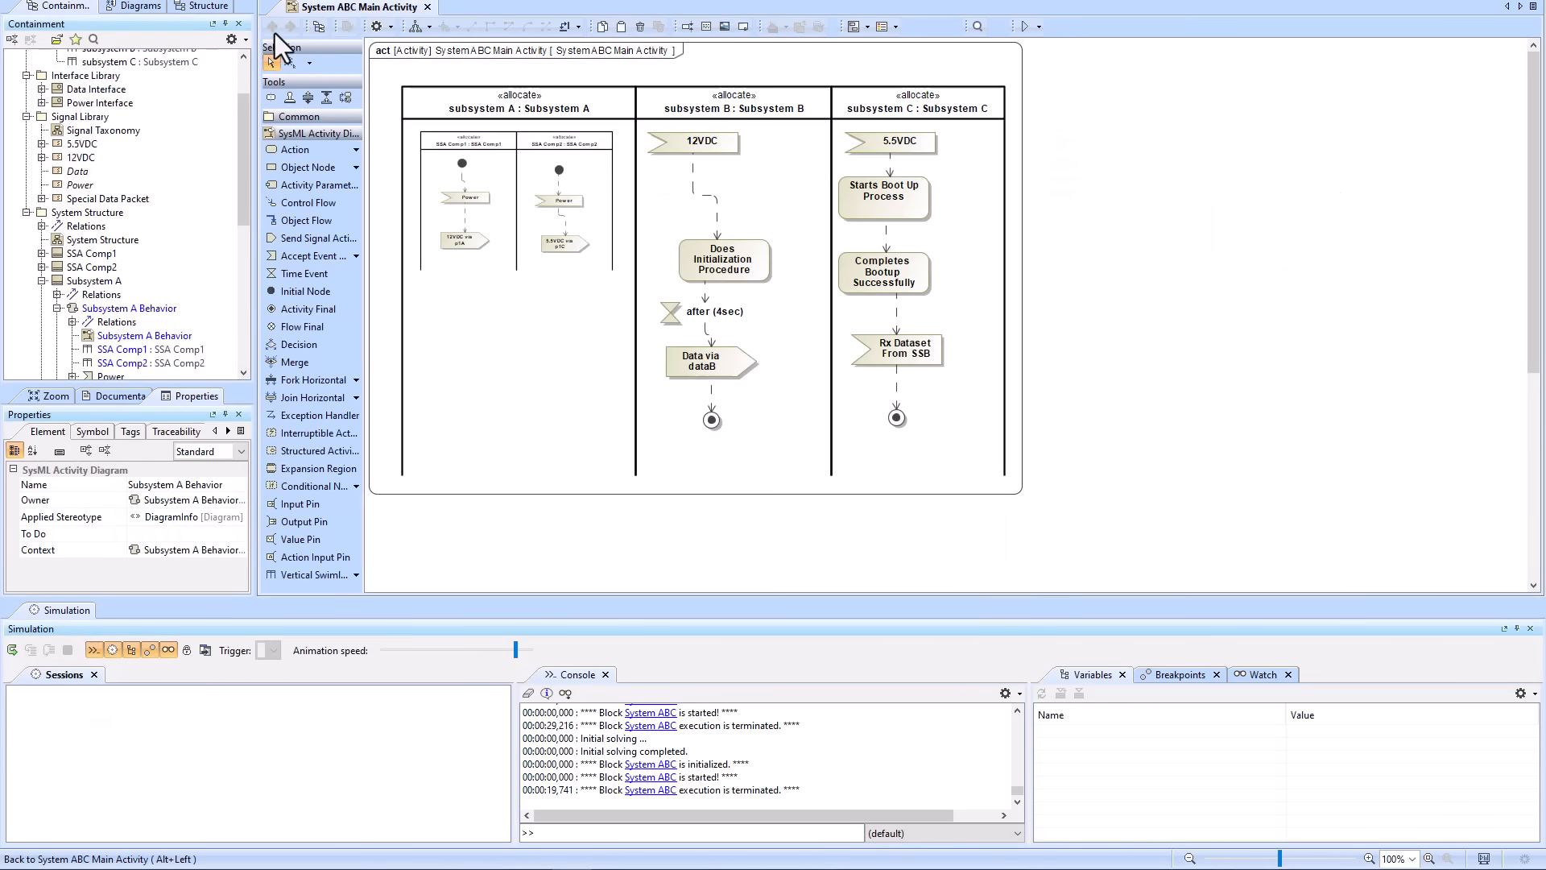
{"action": "left_click", "coordinate": [274, 27]}
{"action": "left_click", "coordinate": [607, 92]}
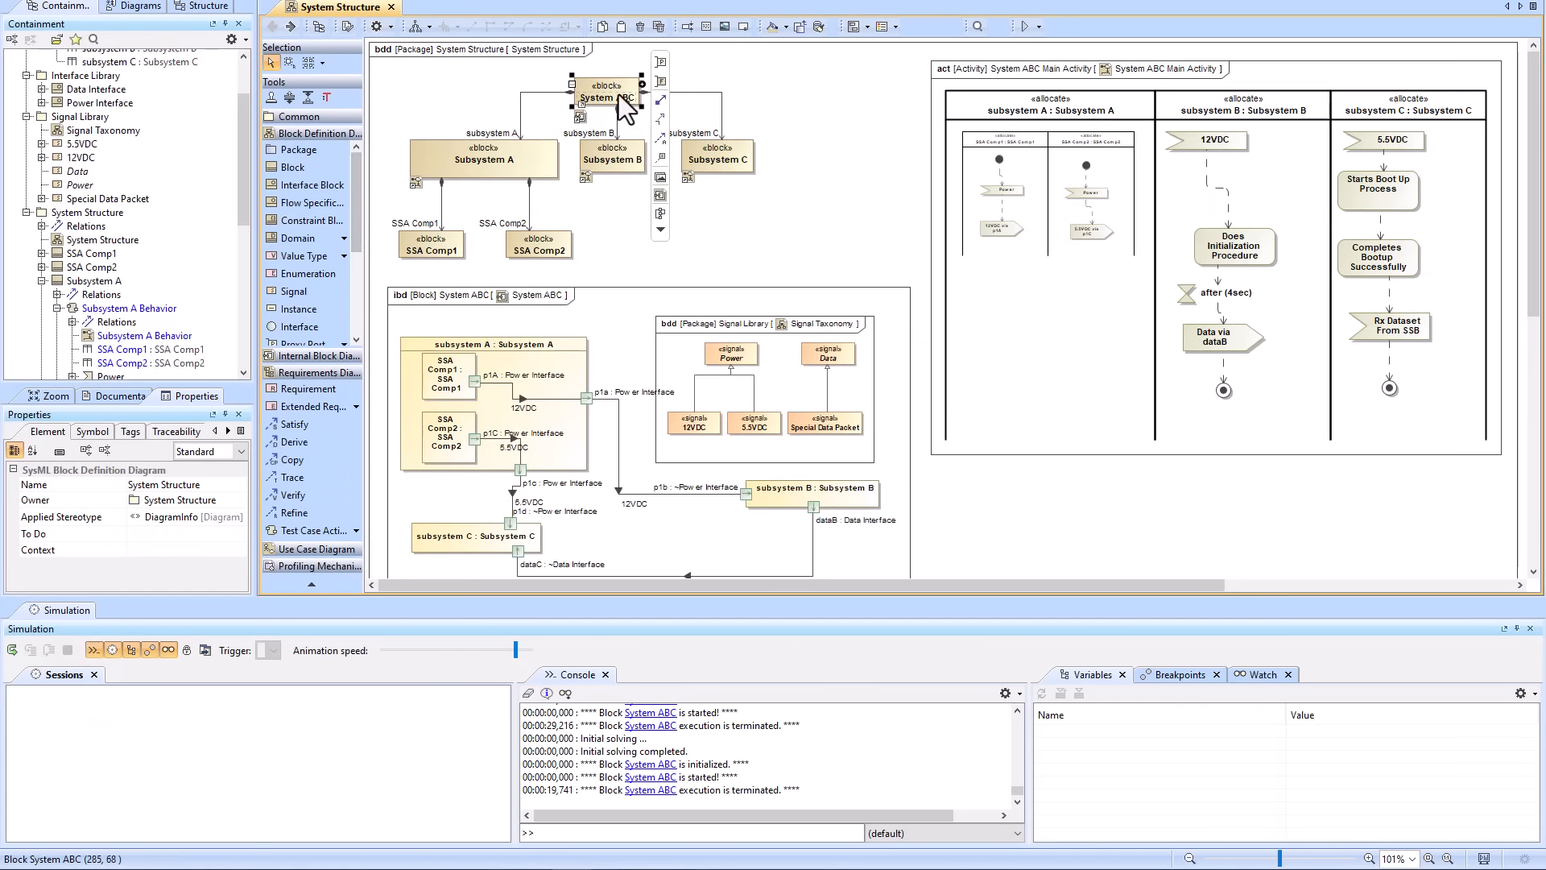
{"action": "left_click", "coordinate": [1026, 26]}
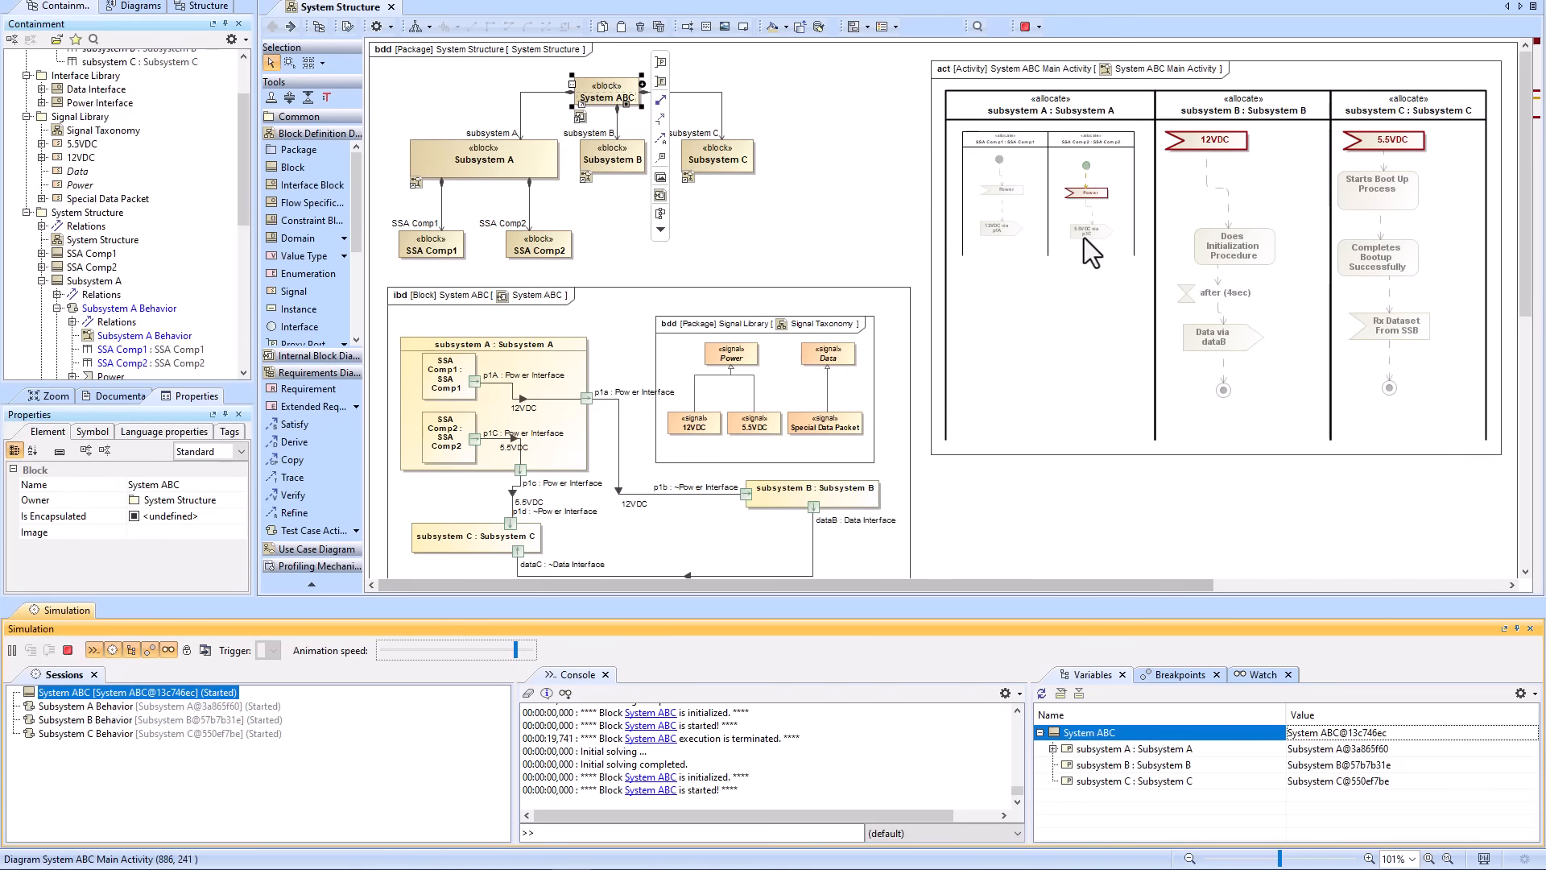
- Trigger the Power signal in the Subsystem A Behavior session, follow the signal flow through the diagrams, and terminate the simulation
{"action": "left_click", "coordinate": [96, 706]}
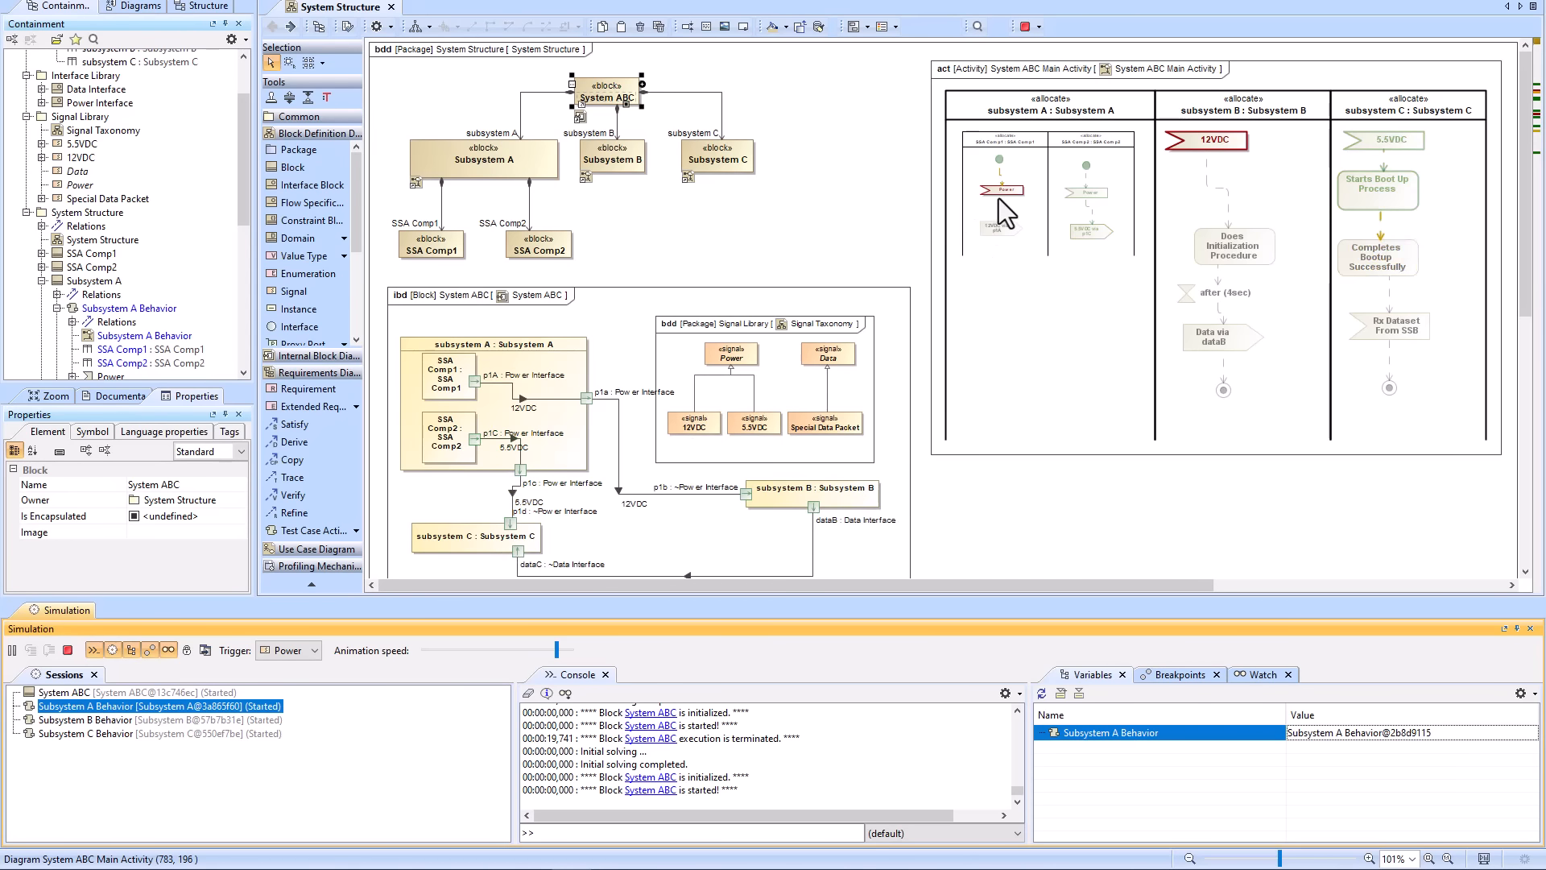
{"action": "left_click", "coordinate": [288, 651]}
{"action": "left_click", "coordinate": [284, 673]}
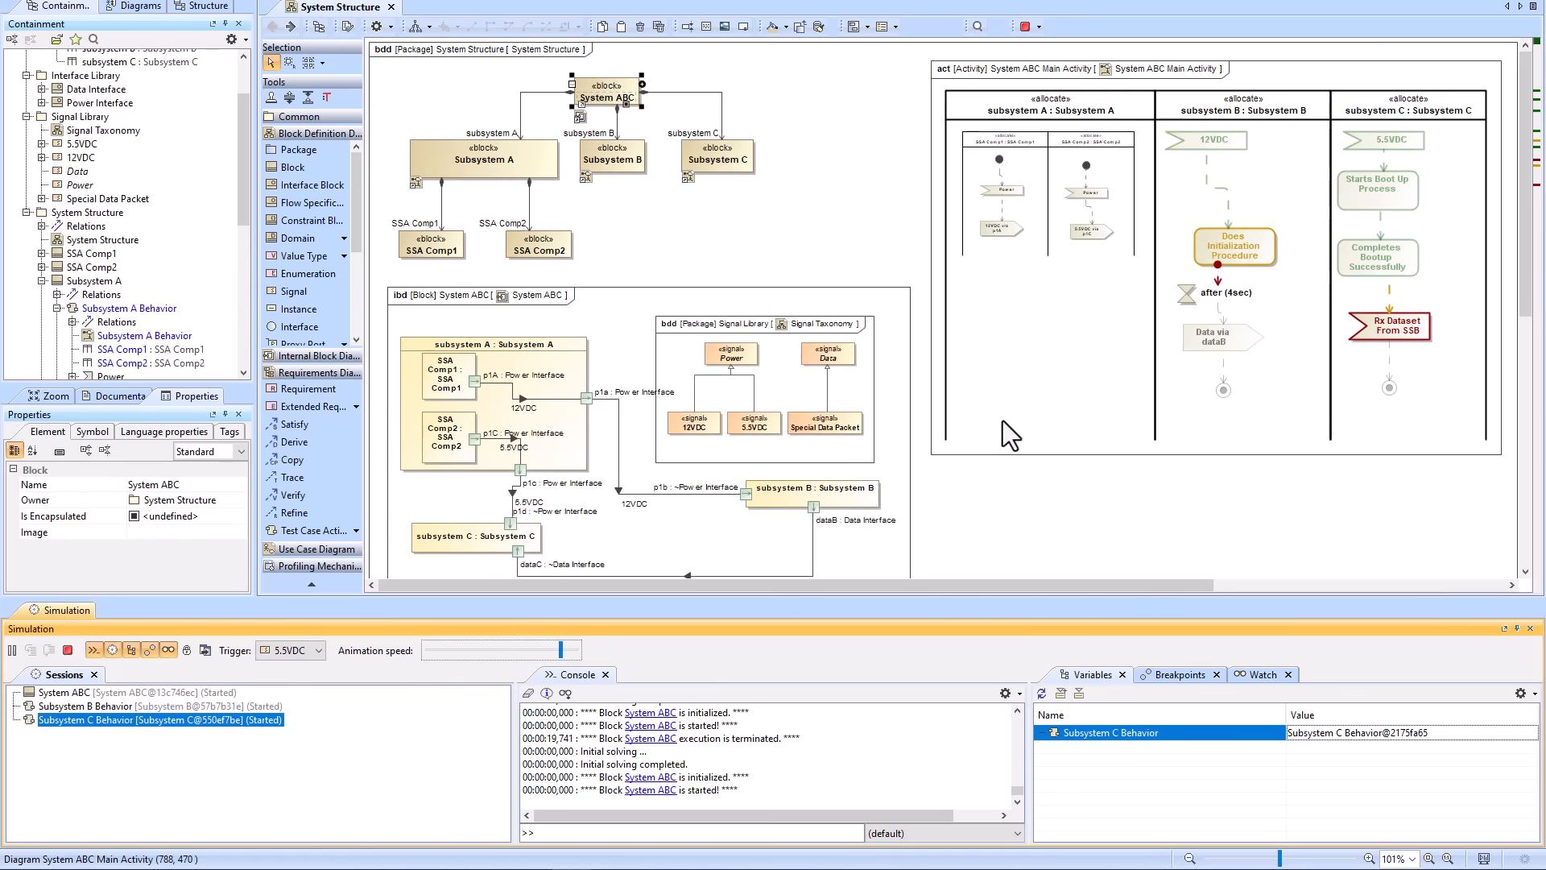
{"action": "scroll", "coordinate": [820, 520], "scroll_direction": "down", "scroll_amount": 1}
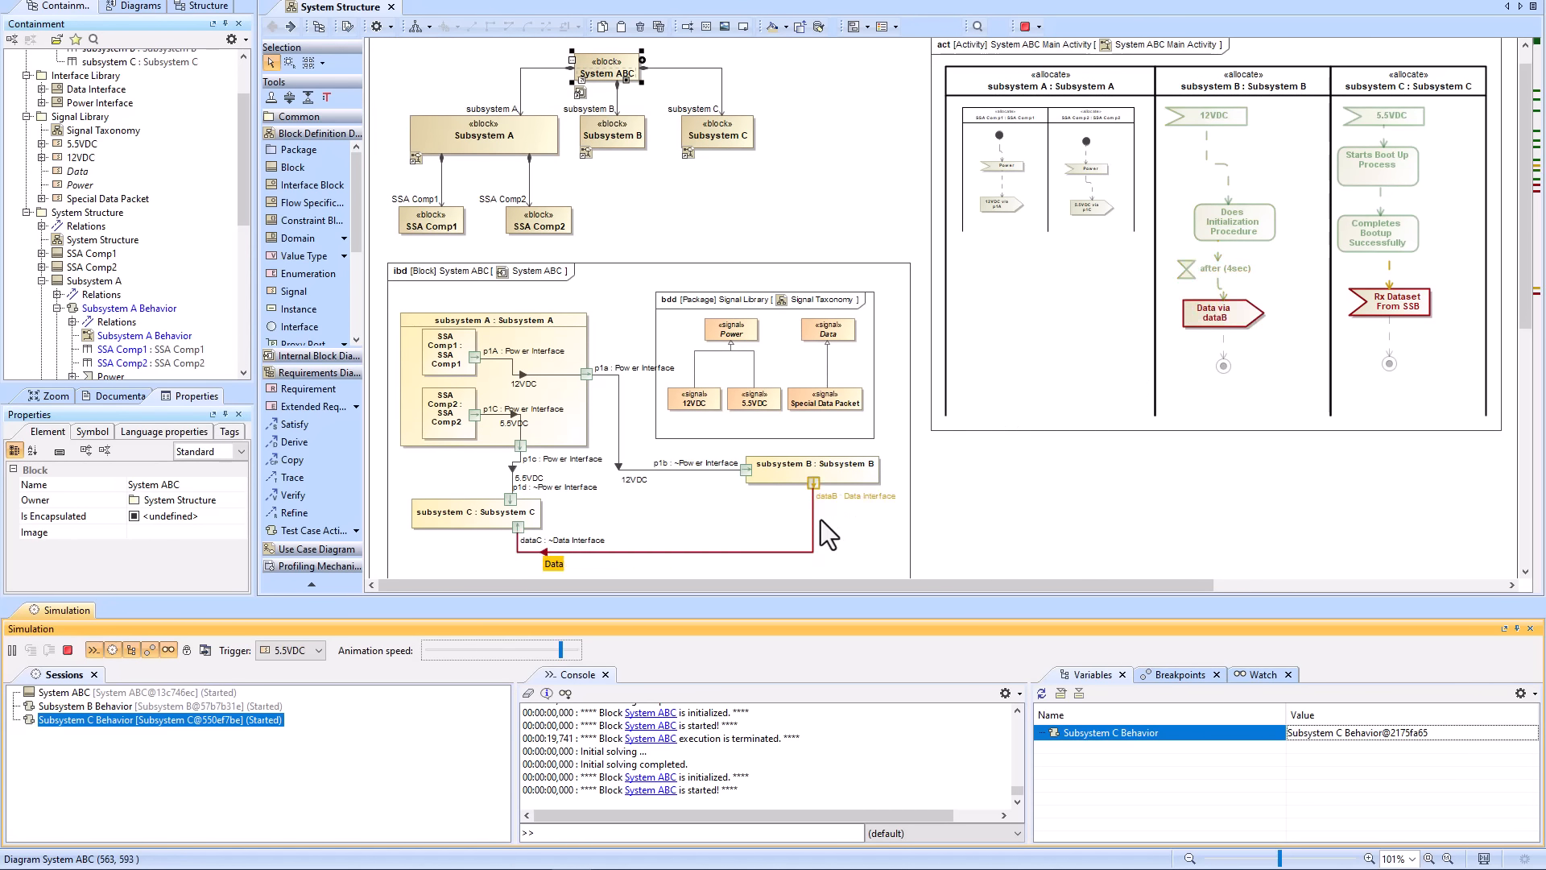
{"action": "left_click", "coordinate": [68, 649]}
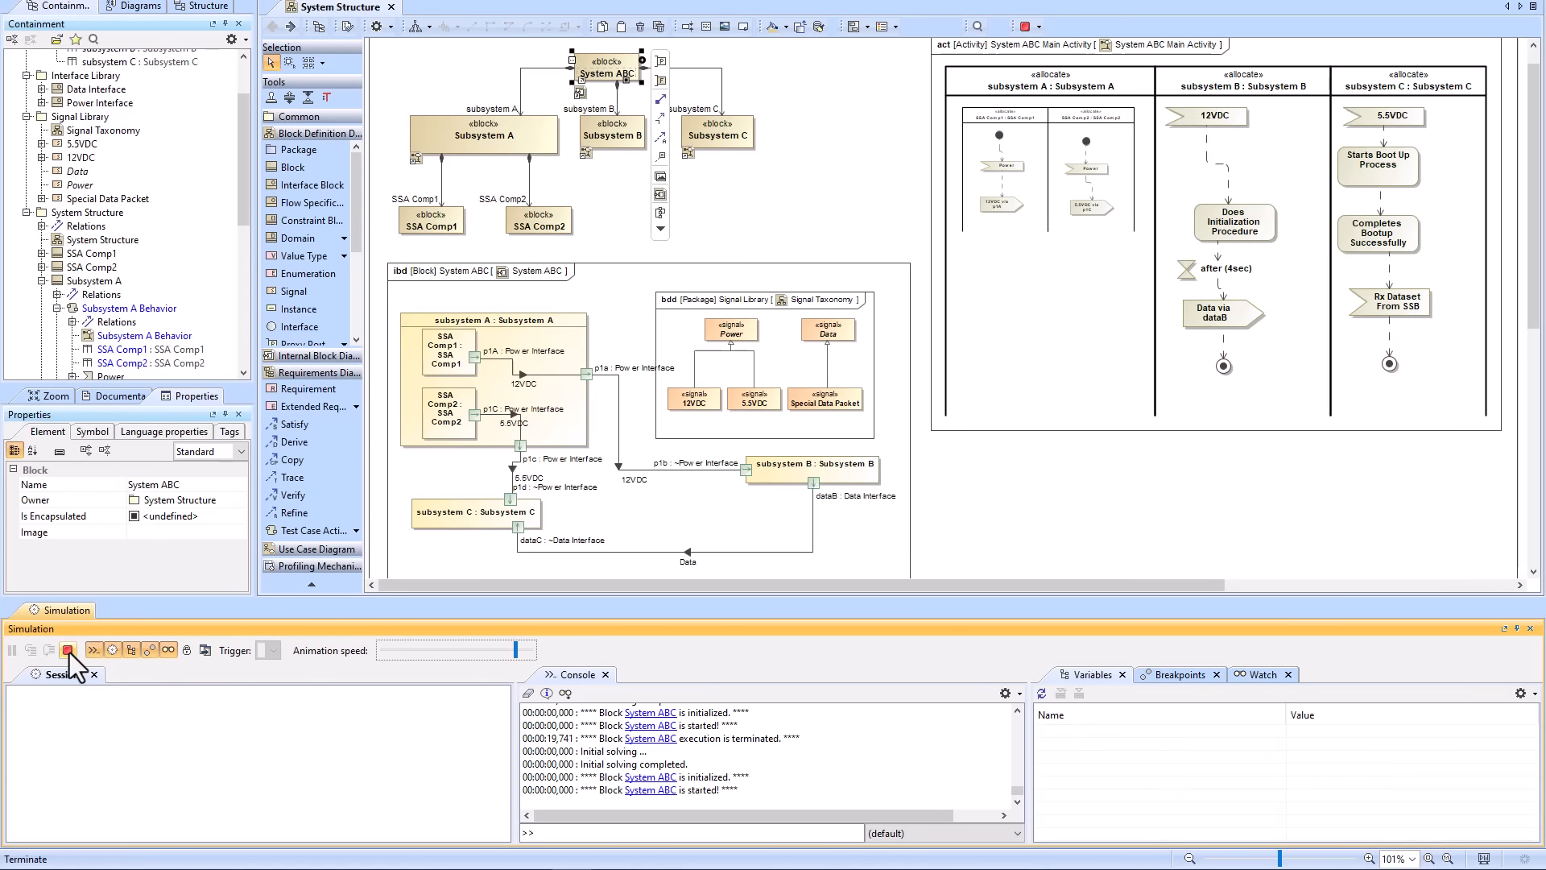
{"action": "left_click", "coordinate": [769, 211]}
{"action": "scroll", "coordinate": [770, 210], "scroll_direction": "up", "scroll_amount": 1}
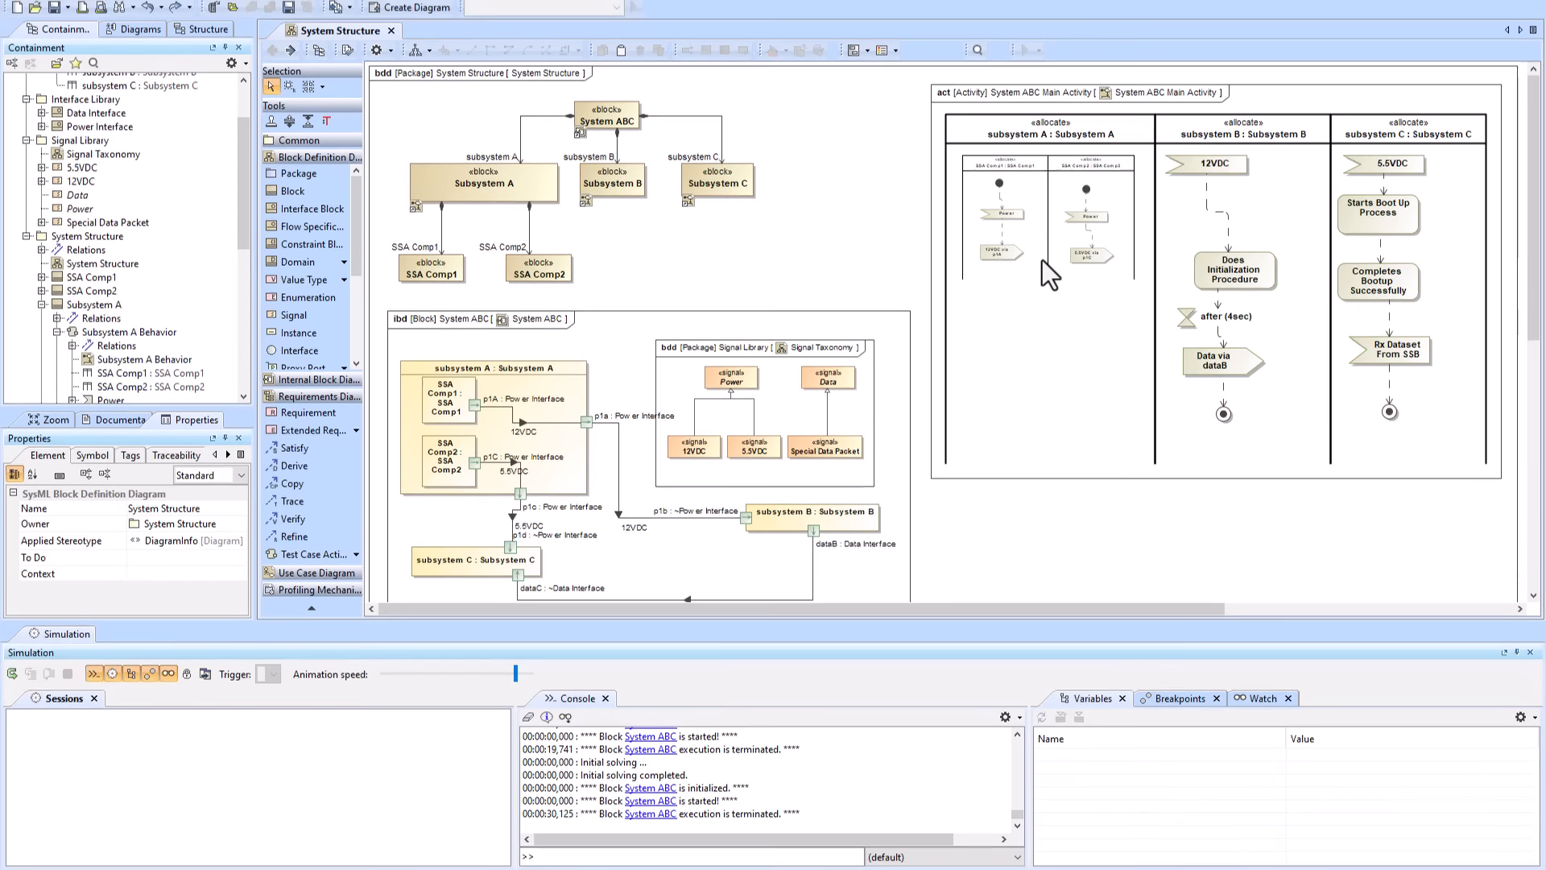
- In Subsystem A Behavior, extract SSA Comp1's Power event and 12VDC send action into a new activity diagram named SSA Comp1 Behavior, leaving the referencing element unnamed
{"action": "double_click", "coordinate": [1042, 262]}
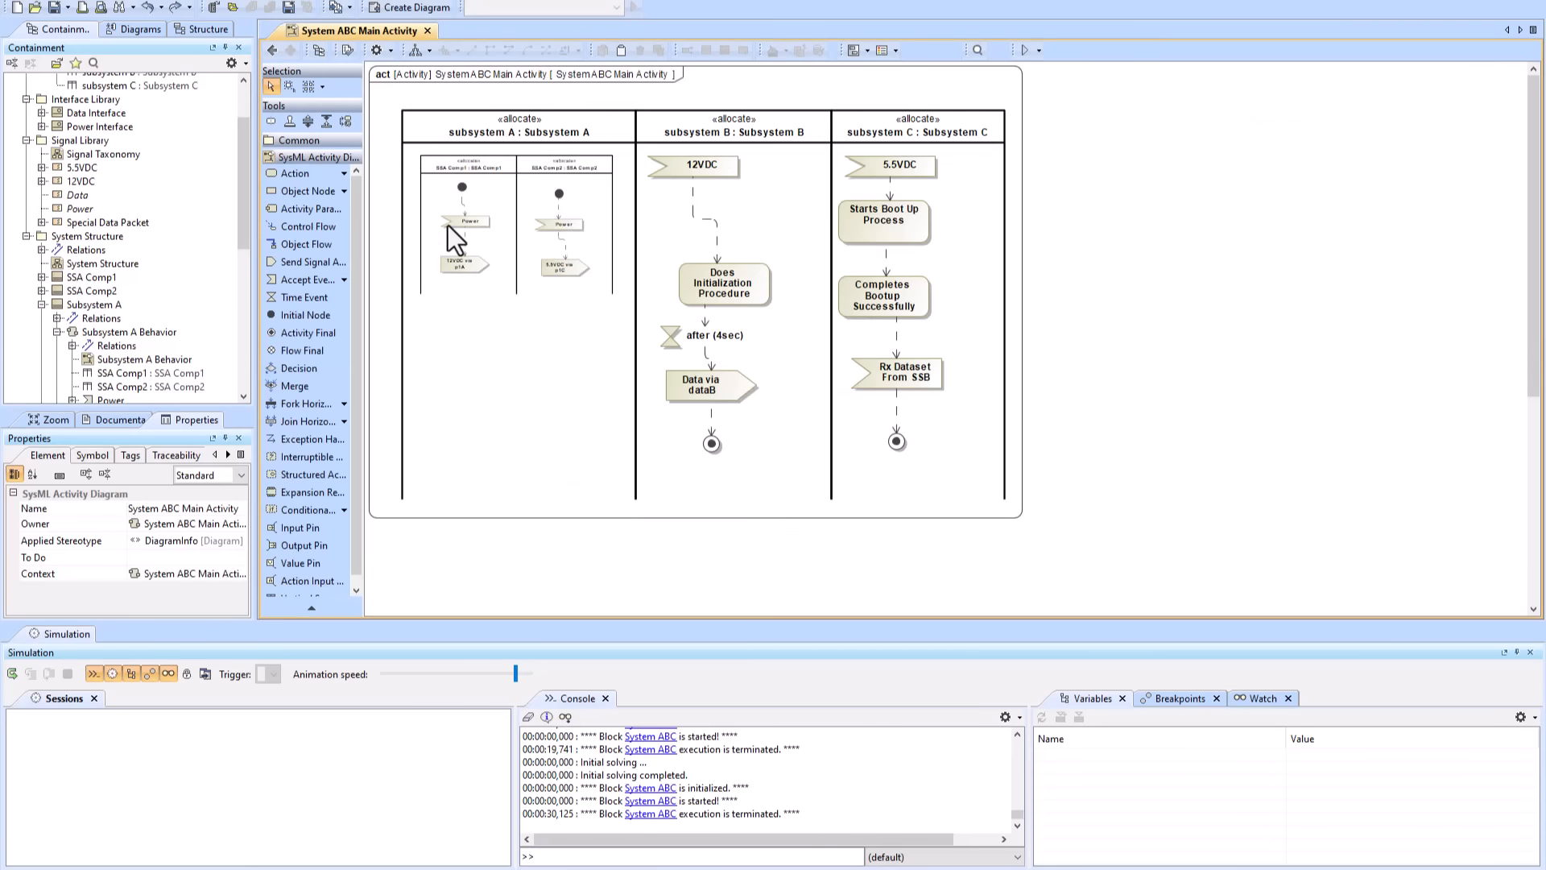
{"action": "double_click", "coordinate": [448, 225]}
{"action": "left_click", "coordinate": [464, 204]}
{"action": "left_click", "coordinate": [463, 270], "text": "shift"}
{"action": "right_click", "coordinate": [463, 270]}
{"action": "mouse_move", "coordinate": [553, 429]}
{"action": "mouse_move", "coordinate": [608, 408]}
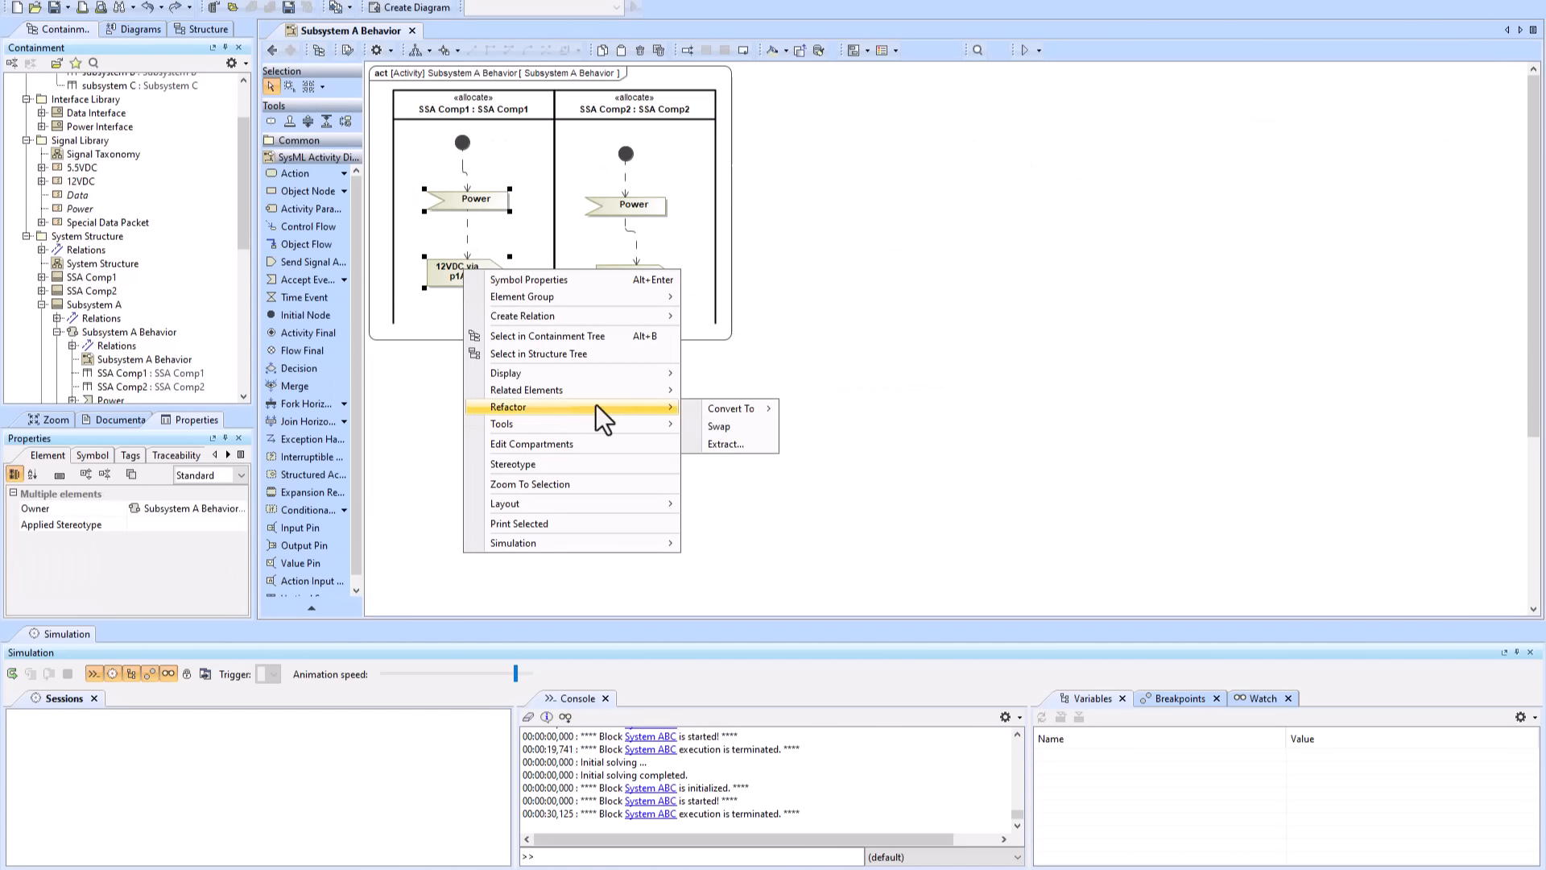
{"action": "left_click", "coordinate": [728, 443]}
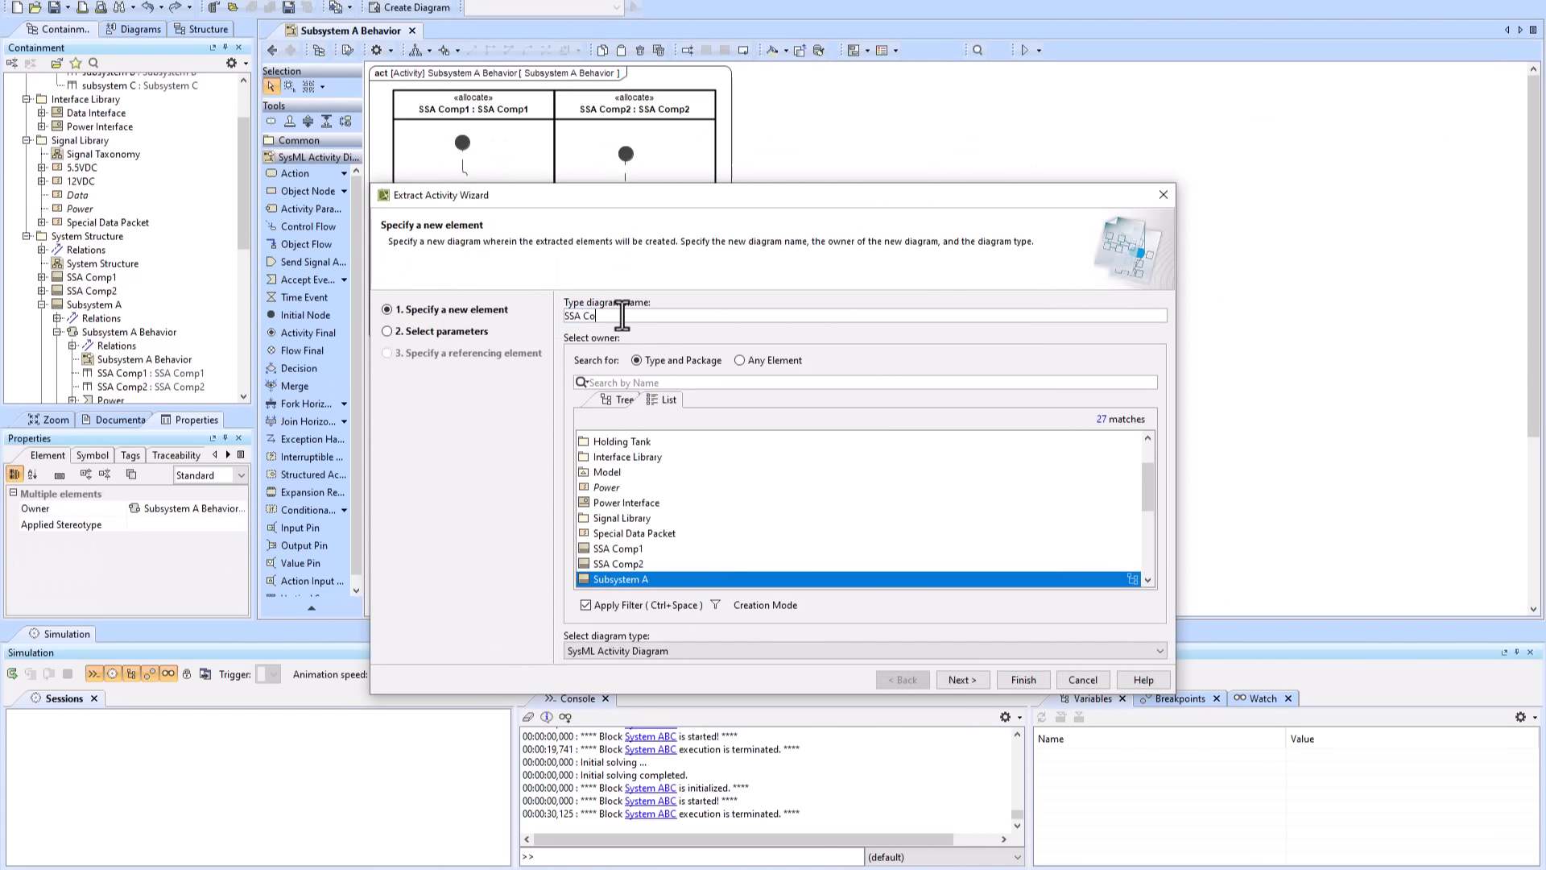
{"action": "left_click", "coordinate": [970, 679]}
{"action": "left_click", "coordinate": [955, 678]}
{"action": "double_click", "coordinate": [635, 326]}
{"action": "key", "text": "BackSpace"}
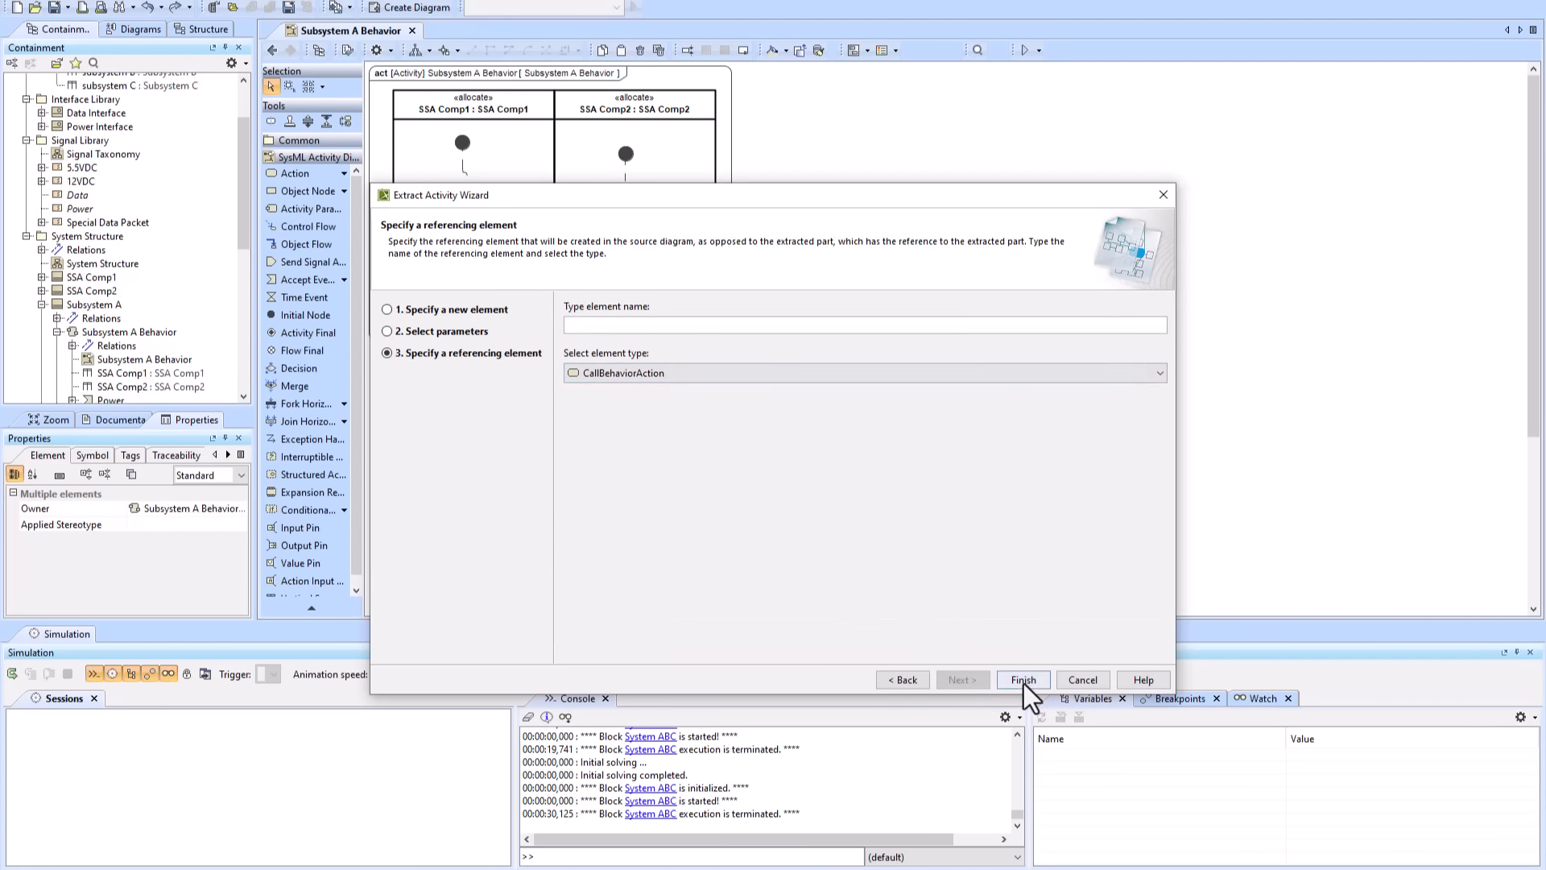
{"action": "left_click", "coordinate": [1023, 679]}
- Extract SSA Comp2's Power event and 5.5VDC send action into a new activity diagram named SSA Comp2 Behavior
{"action": "left_click", "coordinate": [627, 206]}
{"action": "left_click", "coordinate": [625, 273], "text": "shift"}
{"action": "right_click", "coordinate": [625, 275]}
{"action": "mouse_move", "coordinate": [725, 416]}
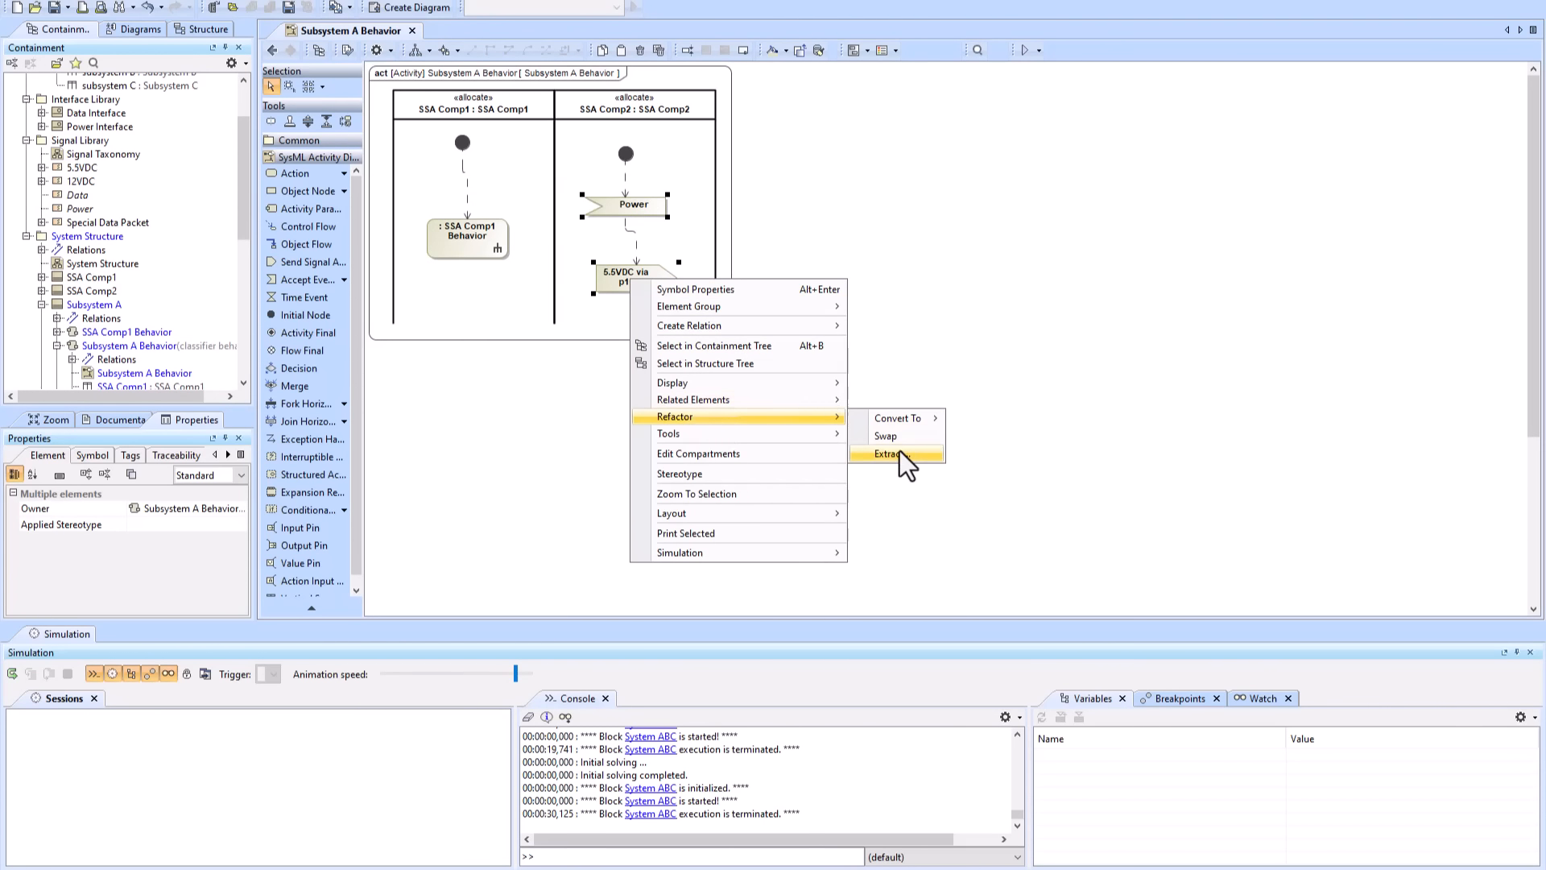
{"action": "left_click", "coordinate": [894, 454]}
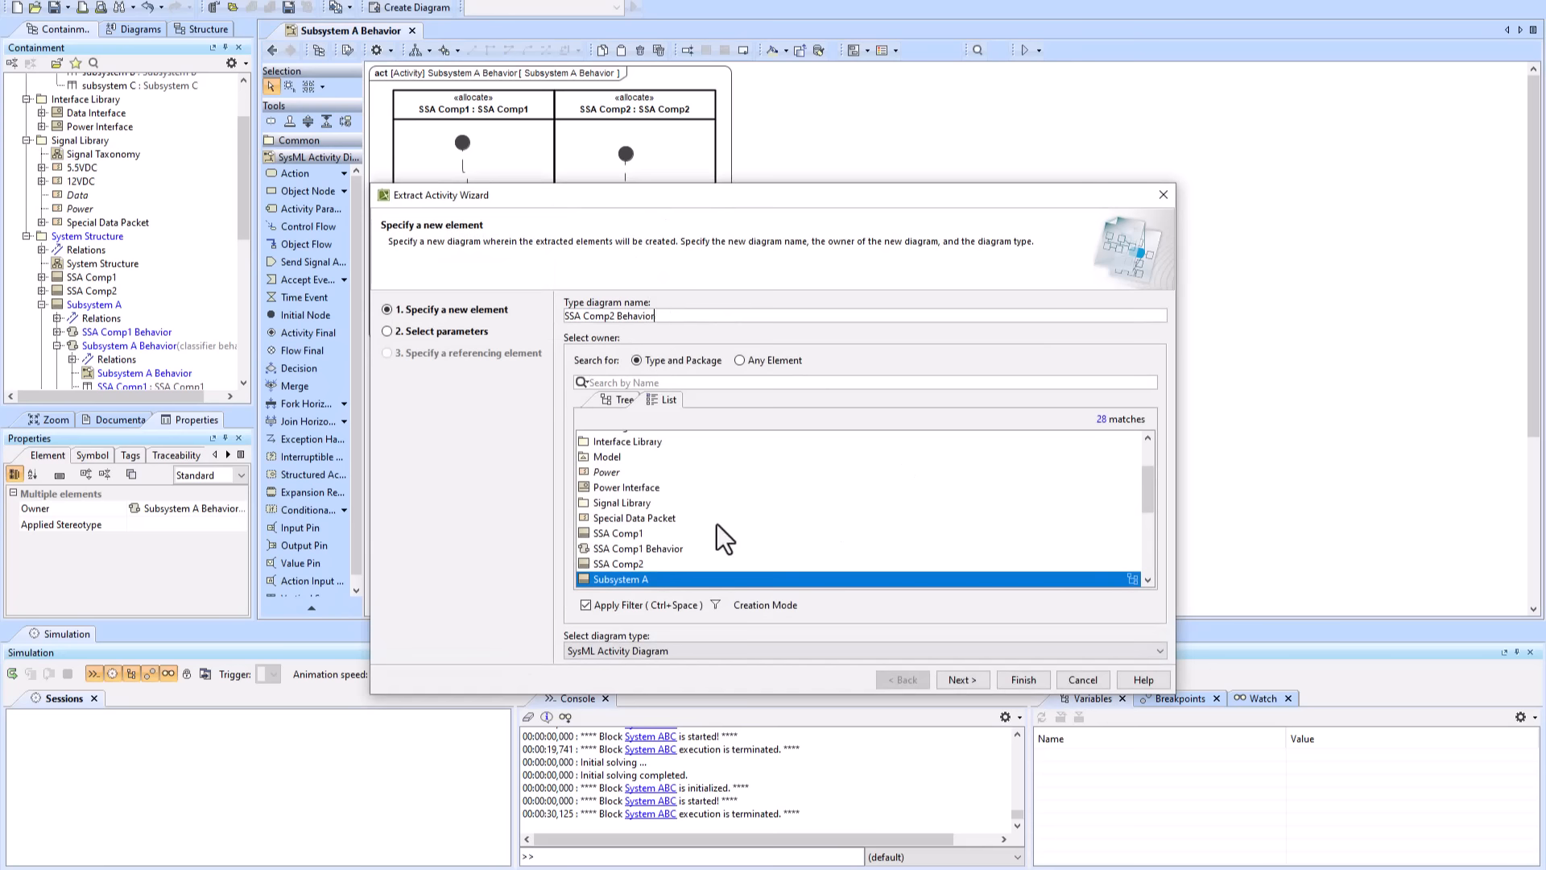
{"action": "left_click", "coordinate": [960, 681]}
{"action": "left_click", "coordinate": [1024, 678]}
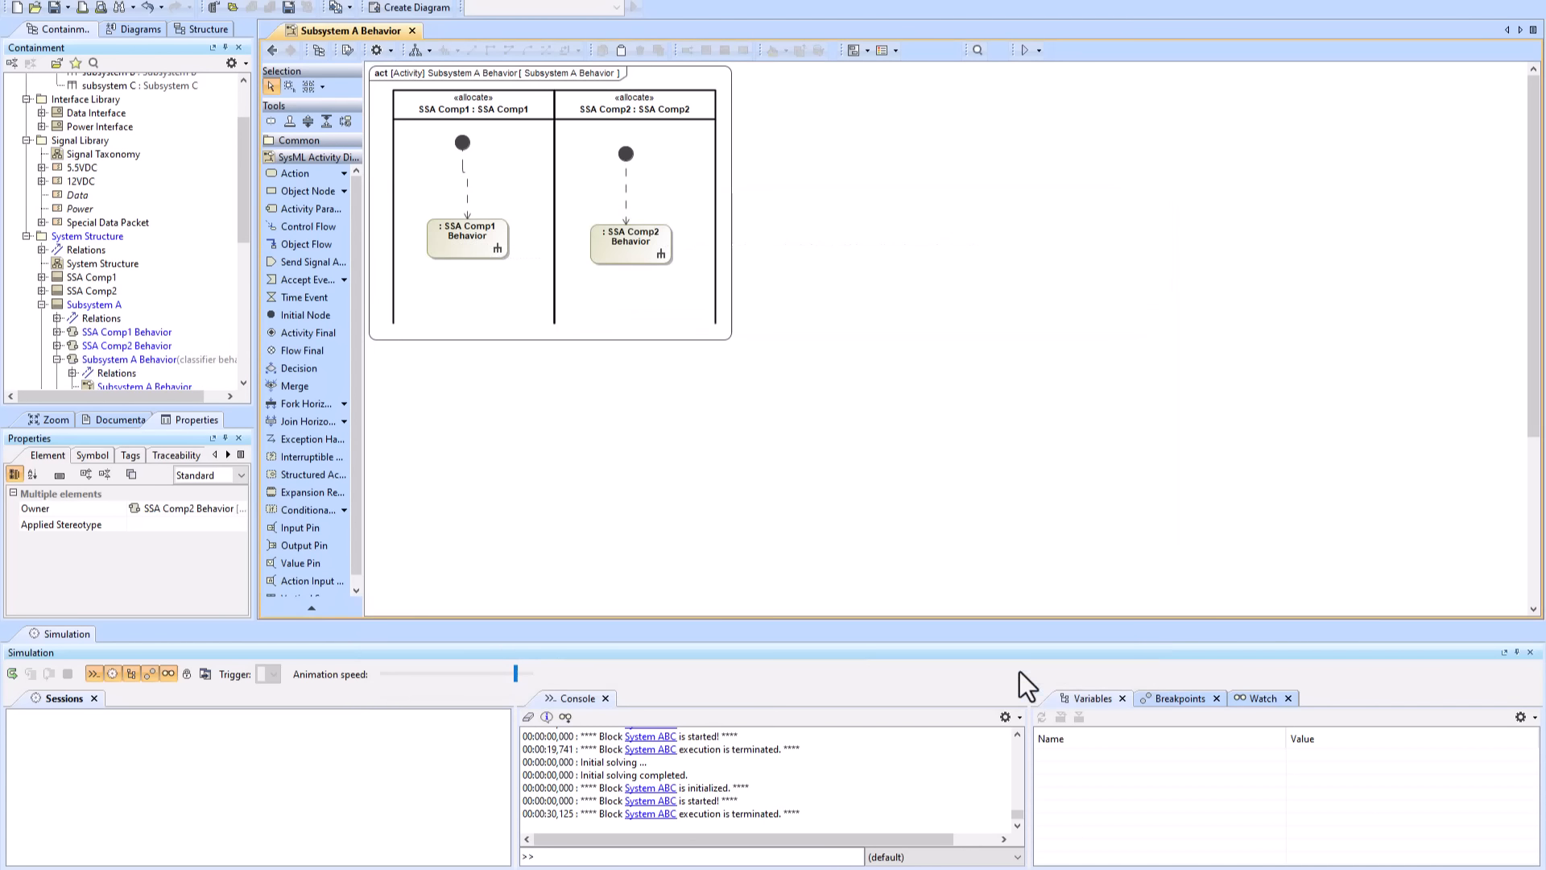
{"action": "left_click", "coordinate": [621, 250]}
- Move the SSA Comp1 Behavior and SSA Comp2 Behavior activities from Subsystem A to the SSA Comp1 and SSA Comp2 blocks
{"action": "left_click", "coordinate": [274, 53]}
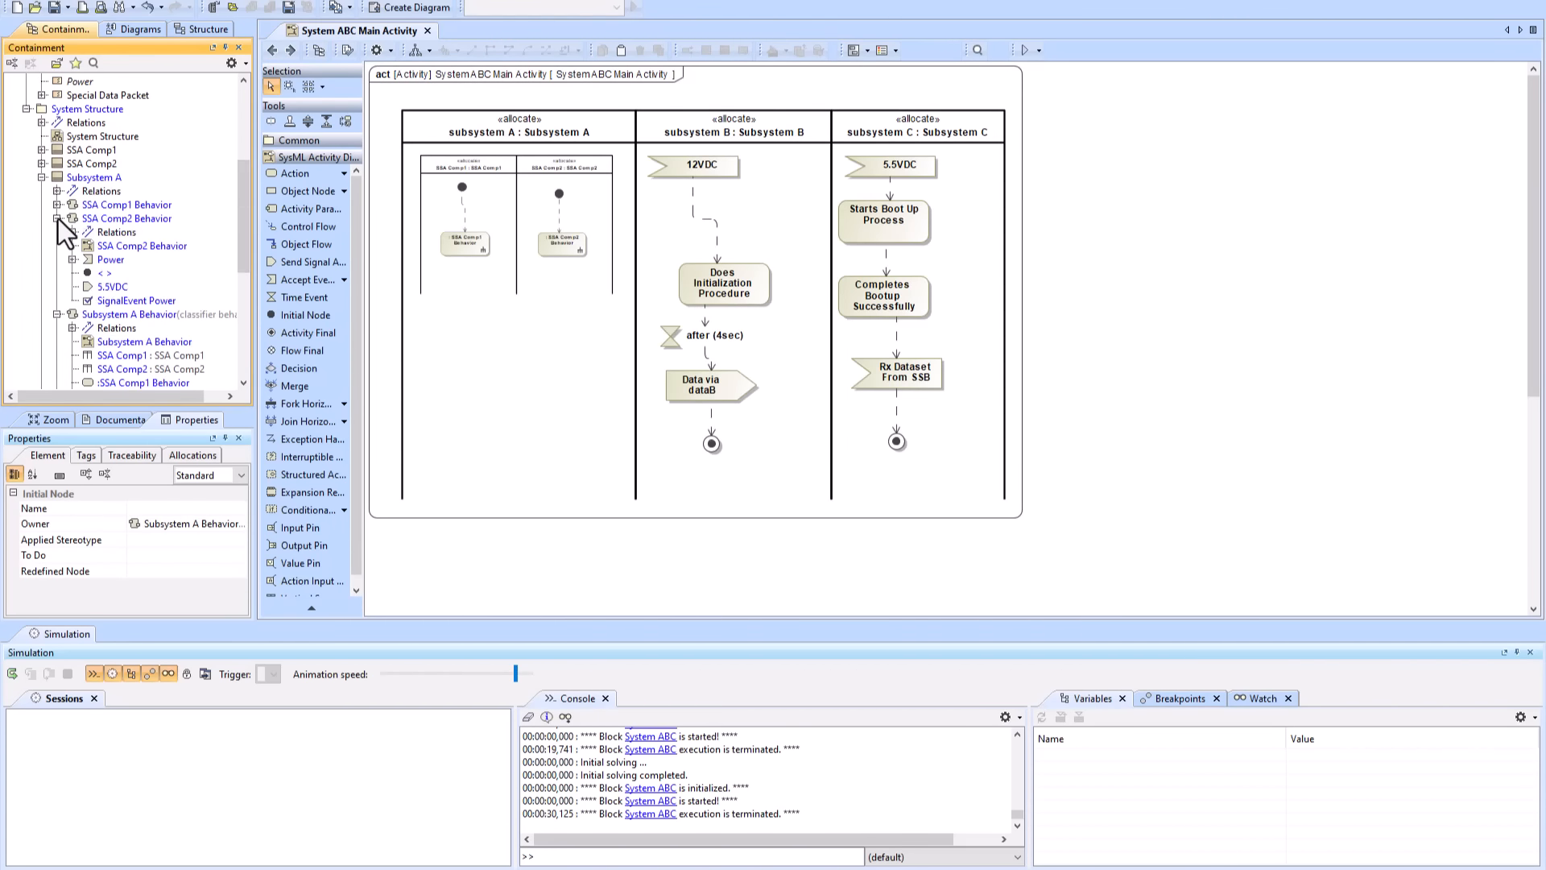
{"action": "left_click_drag", "start_coordinate": [119, 205], "coordinate": [92, 154]}
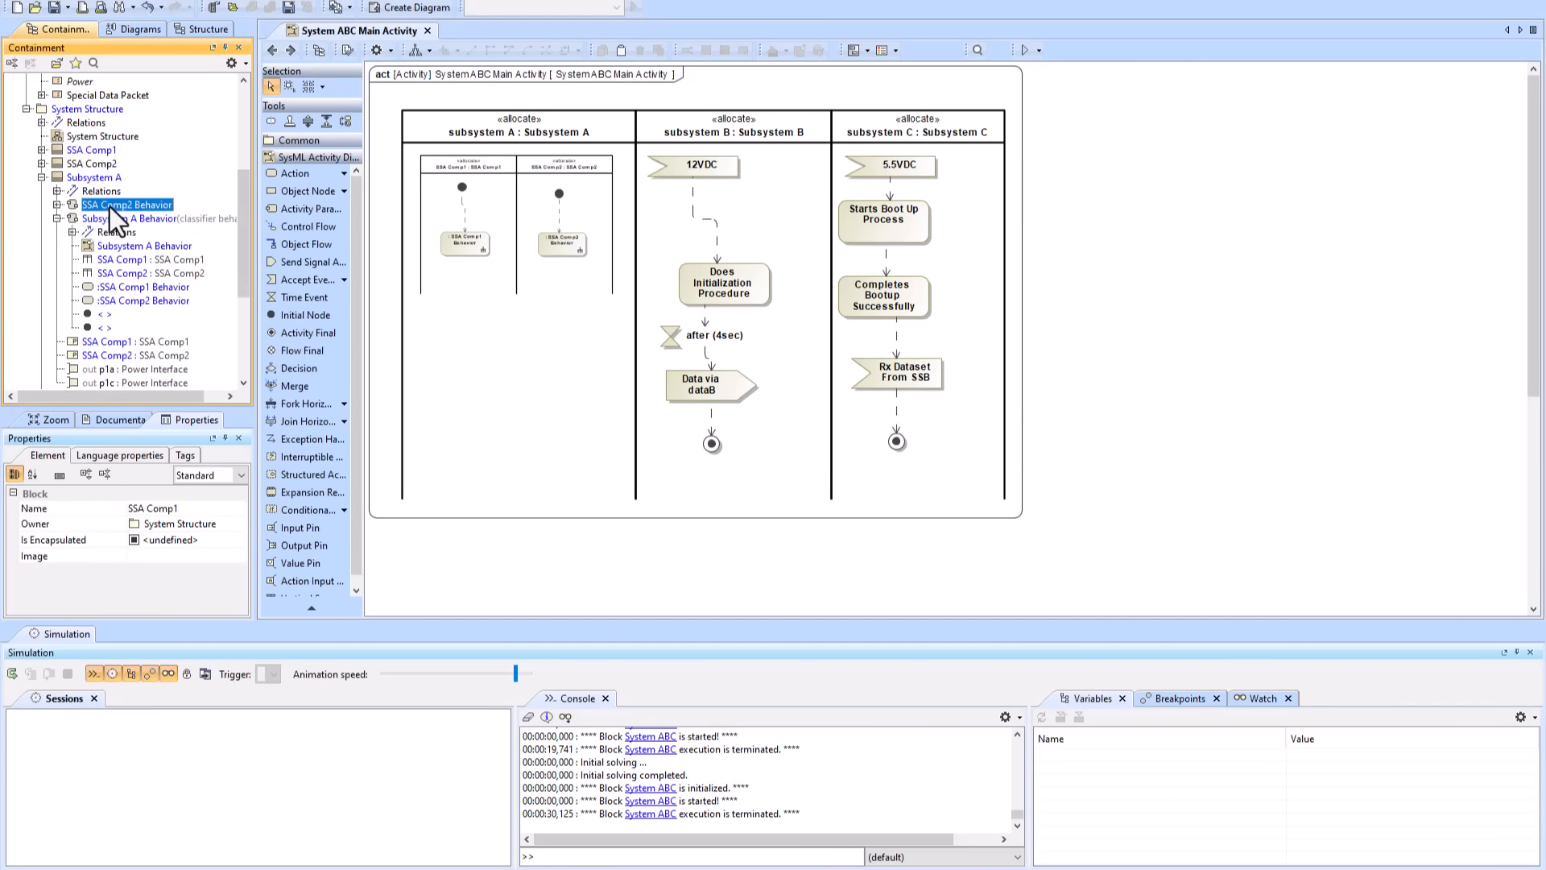
{"action": "left_click_drag", "start_coordinate": [109, 206], "coordinate": [87, 166]}
- Open the Subsystem A Behavior diagram and embed the SSA Comp1 Behavior and SSA Comp2 Behavior diagrams side by side below the swimlanes
{"action": "left_click", "coordinate": [272, 53]}
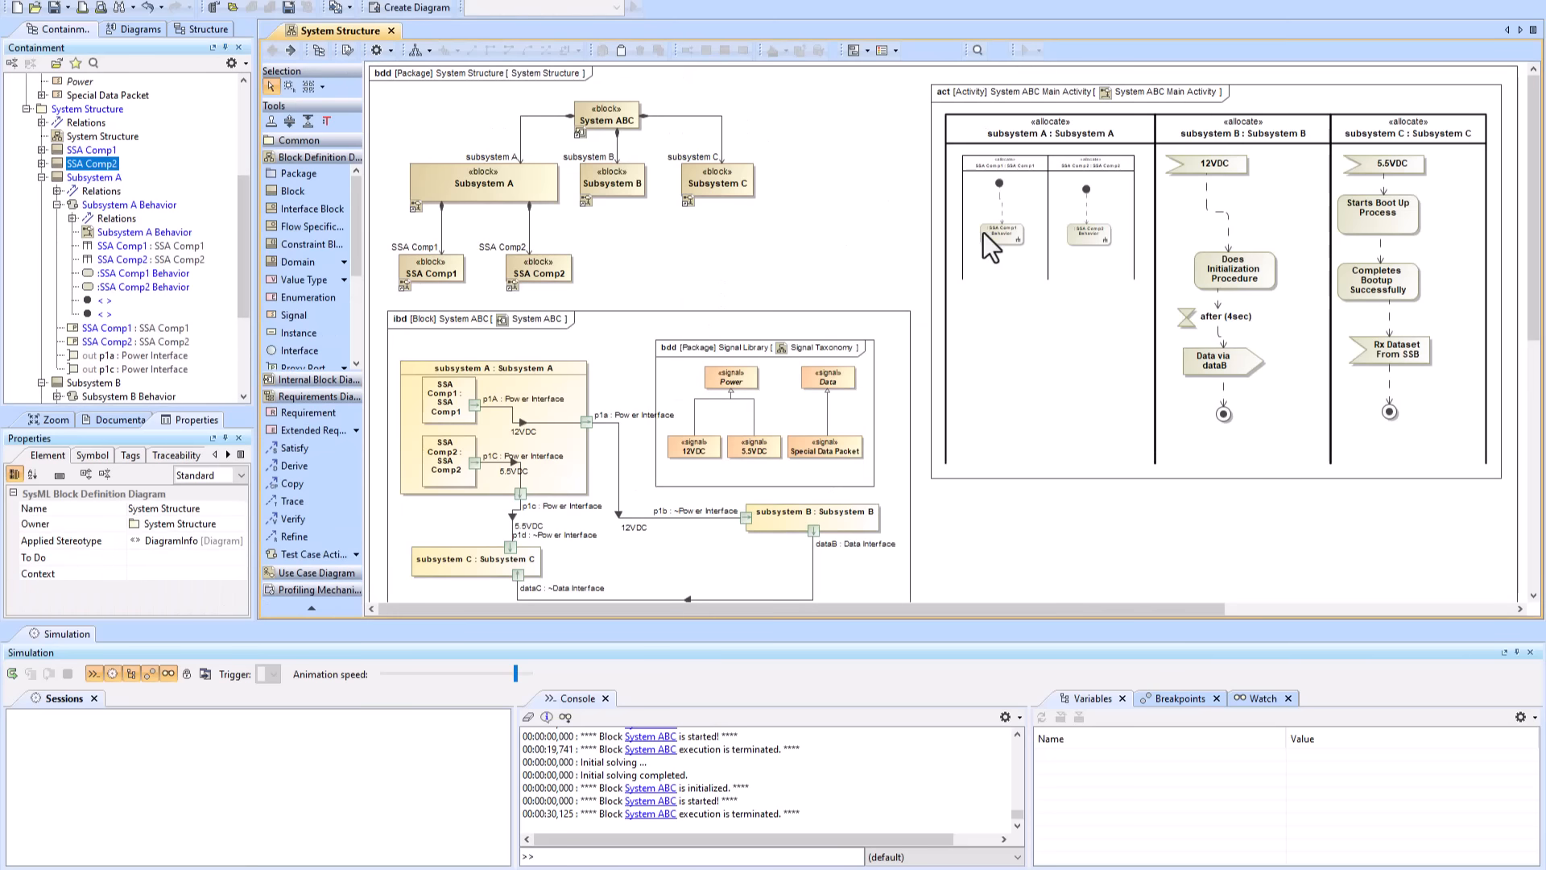
{"action": "double_click", "coordinate": [1033, 238]}
{"action": "double_click", "coordinate": [475, 235]}
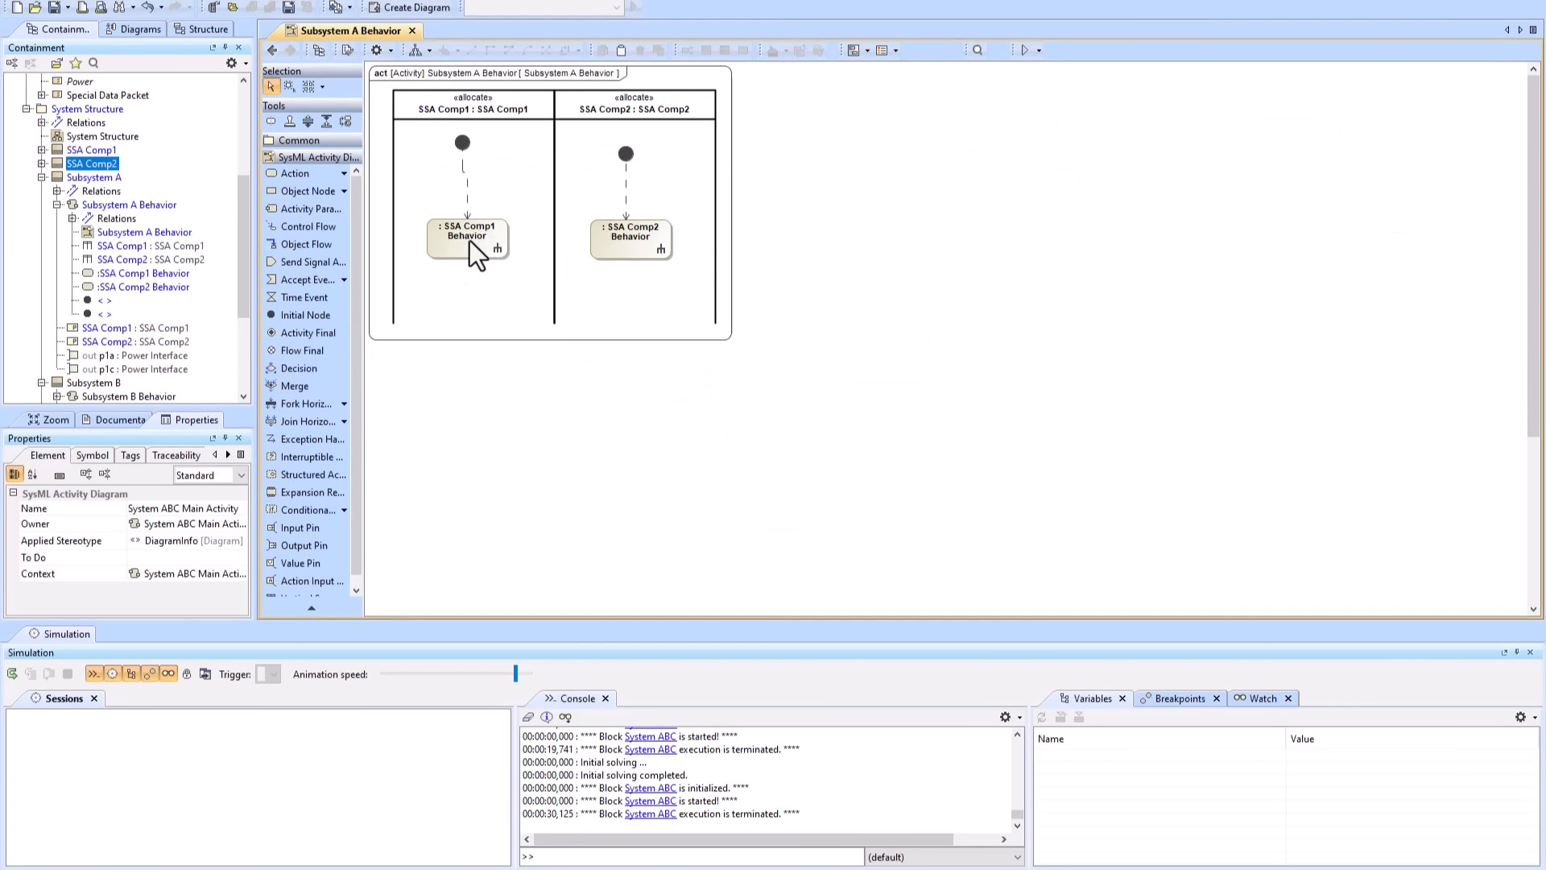
{"action": "left_click", "coordinate": [41, 150]}
{"action": "left_click", "coordinate": [57, 164]}
{"action": "left_click_drag", "start_coordinate": [121, 191], "coordinate": [433, 400]}
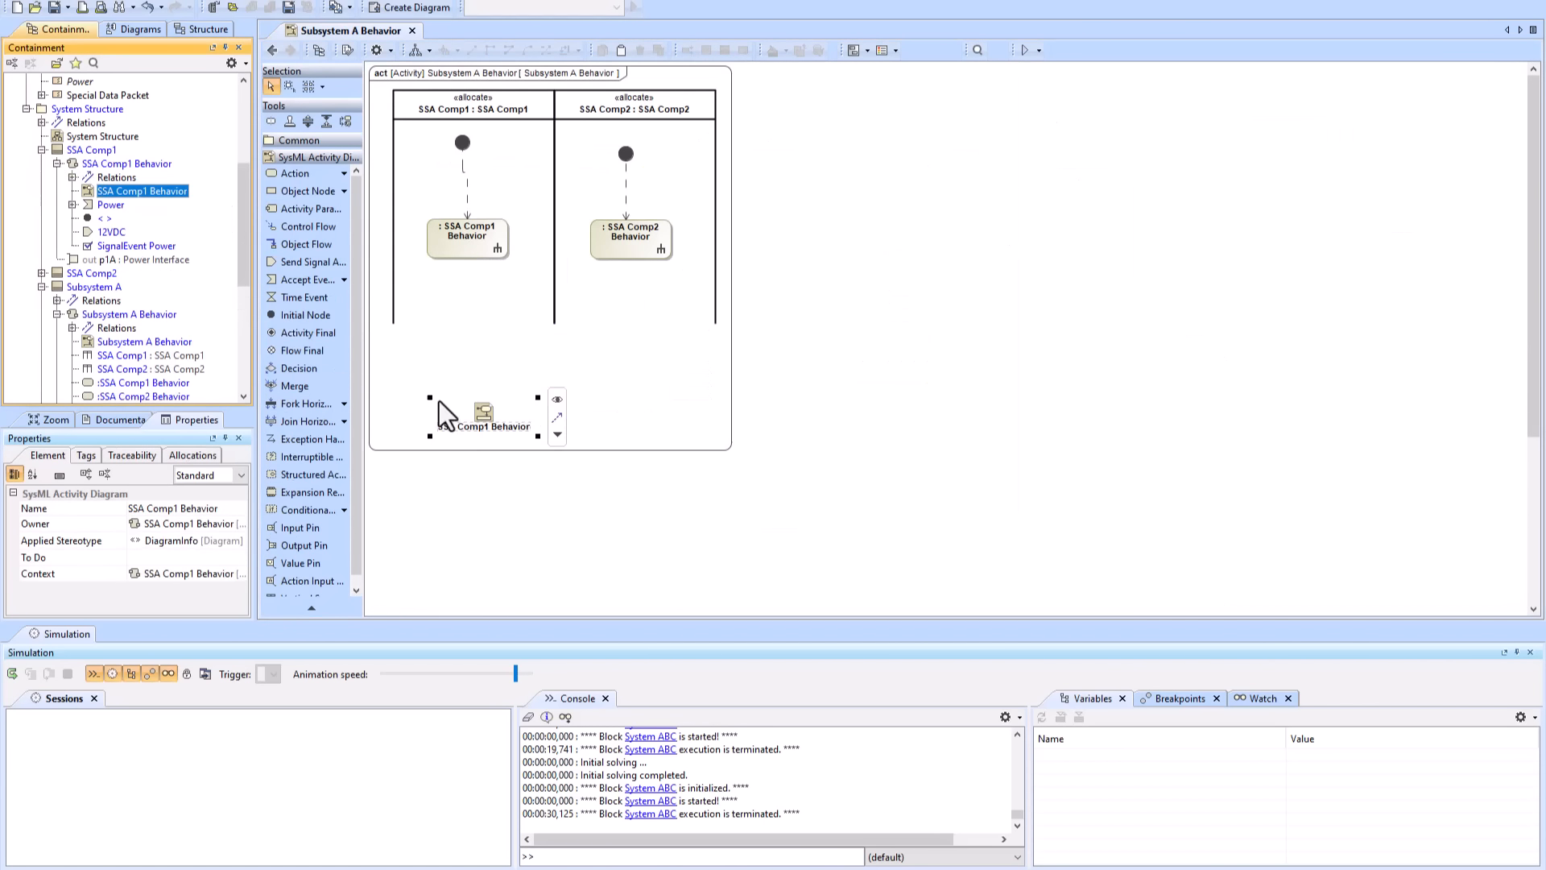
{"action": "left_click_drag", "start_coordinate": [533, 405], "coordinate": [505, 400]}
{"action": "left_click", "coordinate": [42, 273]}
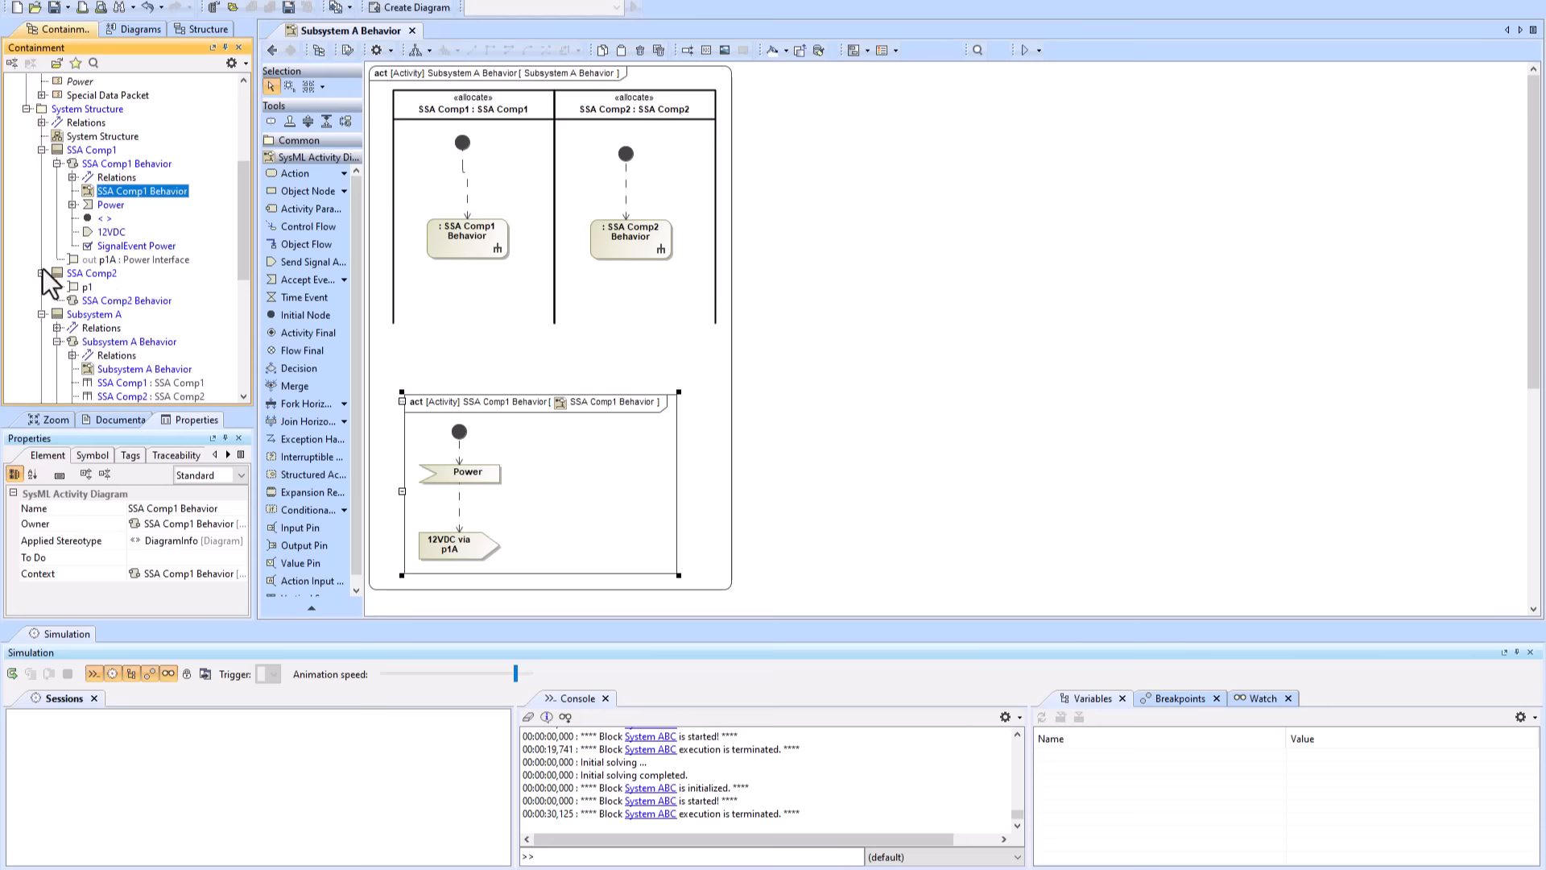
{"action": "left_click", "coordinate": [57, 287]}
{"action": "left_click_drag", "start_coordinate": [103, 314], "coordinate": [686, 395]}
- Delete both call behavior actions and initial nodes from the swimlanes, and move each embedded diagram into its component's swimlane
{"action": "left_click", "coordinate": [474, 242]}
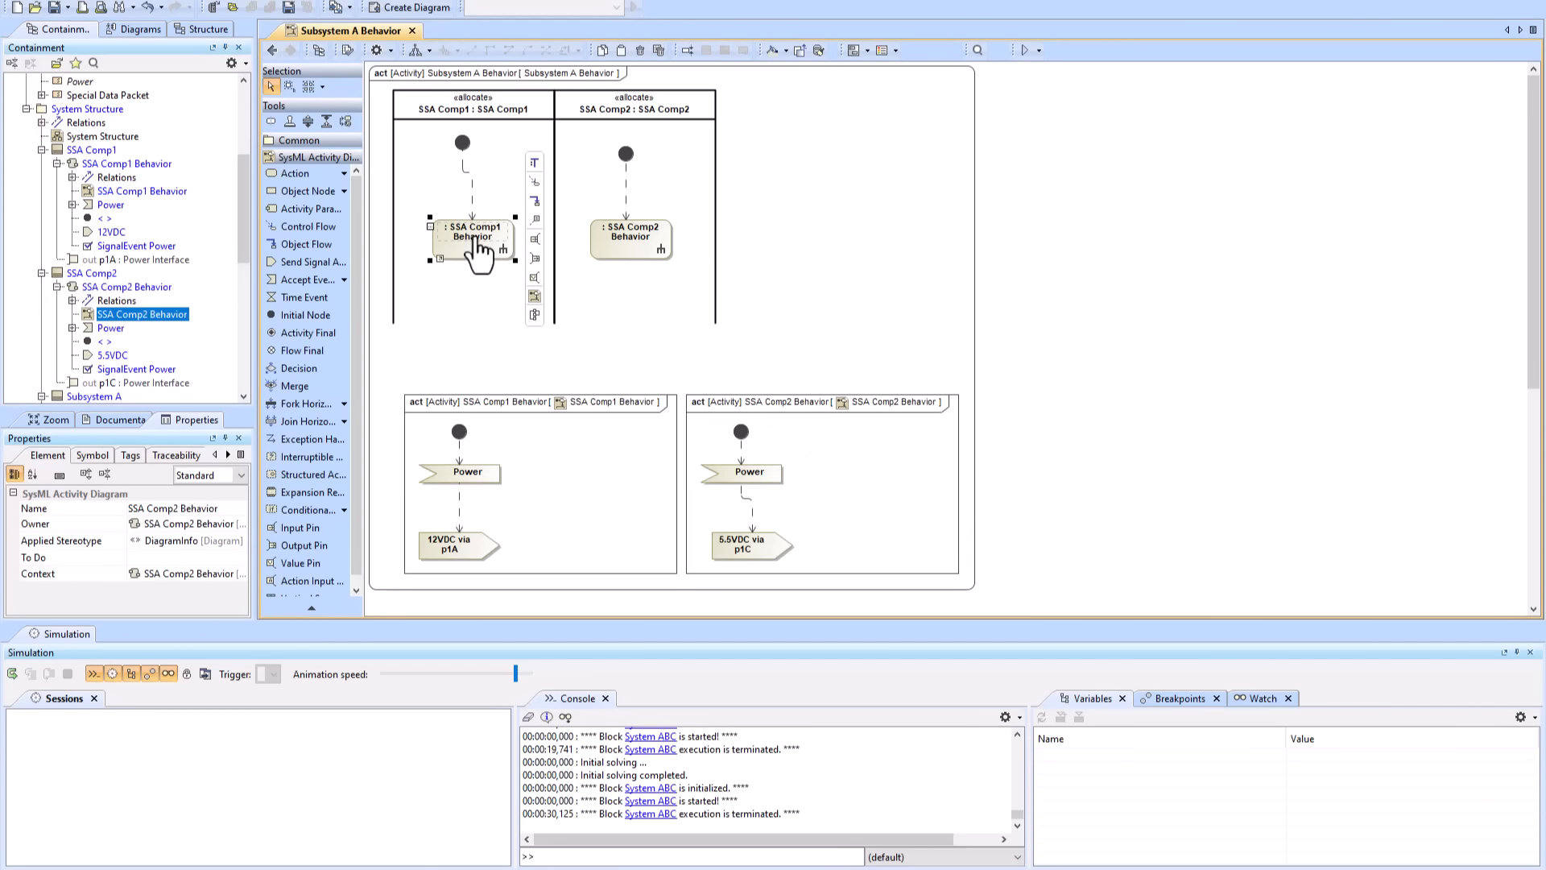
{"action": "key", "text": "Delete"}
{"action": "left_click", "coordinate": [628, 238]}
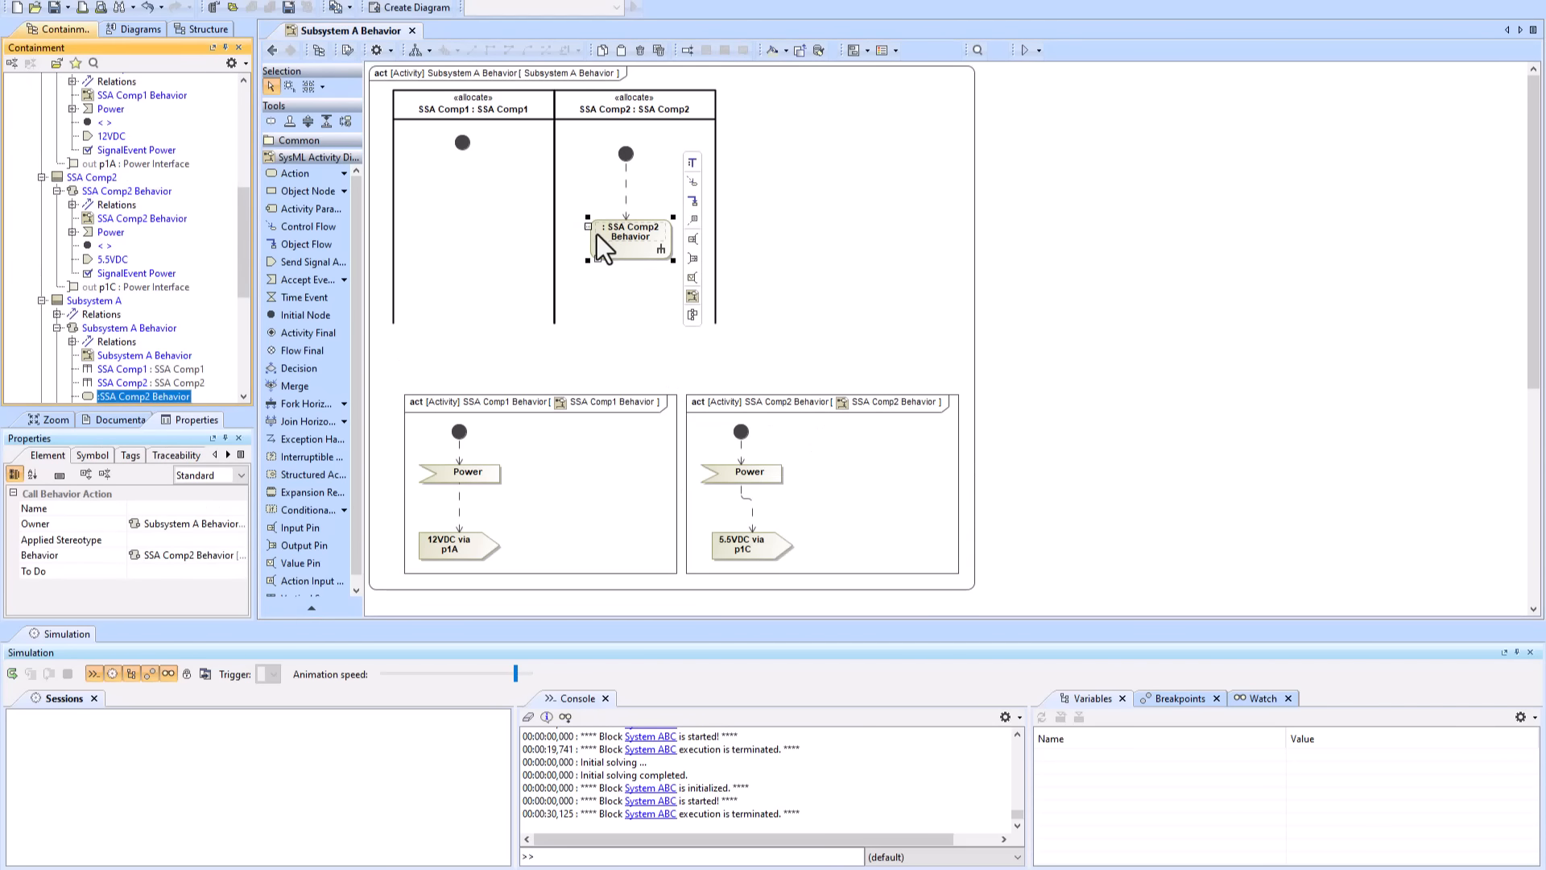
{"action": "key", "text": "Delete"}
{"action": "key", "text": "Delete"}
{"action": "left_click", "coordinate": [627, 156]}
{"action": "key", "text": "Delete"}
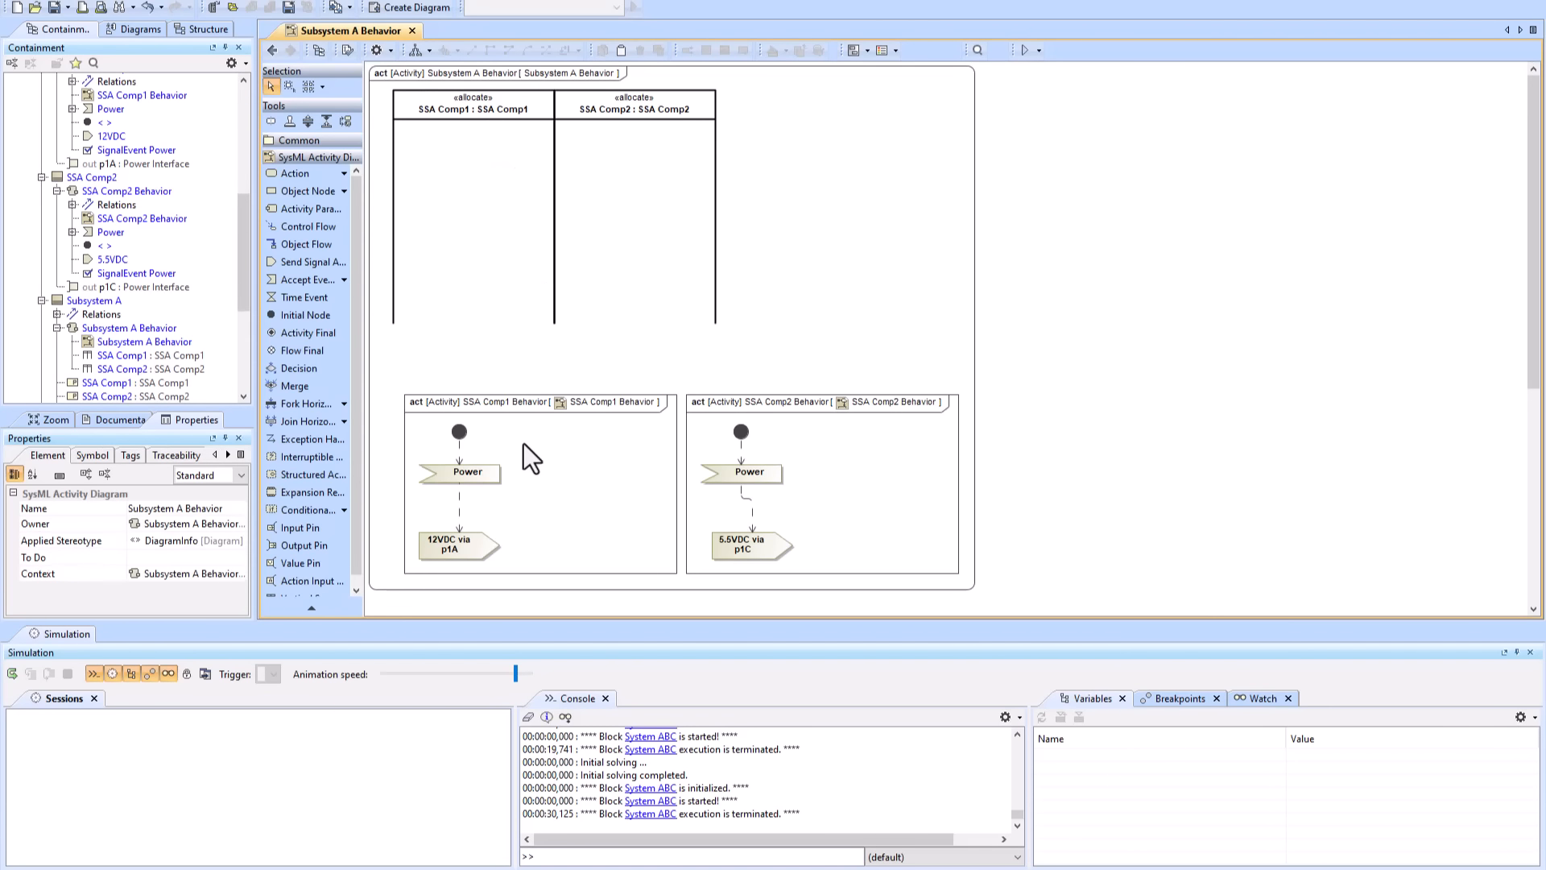
{"action": "left_click_drag", "start_coordinate": [523, 459], "coordinate": [514, 211]}
{"action": "left_click_drag", "start_coordinate": [774, 491], "coordinate": [765, 248]}
- Turn off Show Border and Show Diagram Header for both embedded diagrams, displaying all symbol properties to reach these options
{"action": "left_click", "coordinate": [593, 266]}
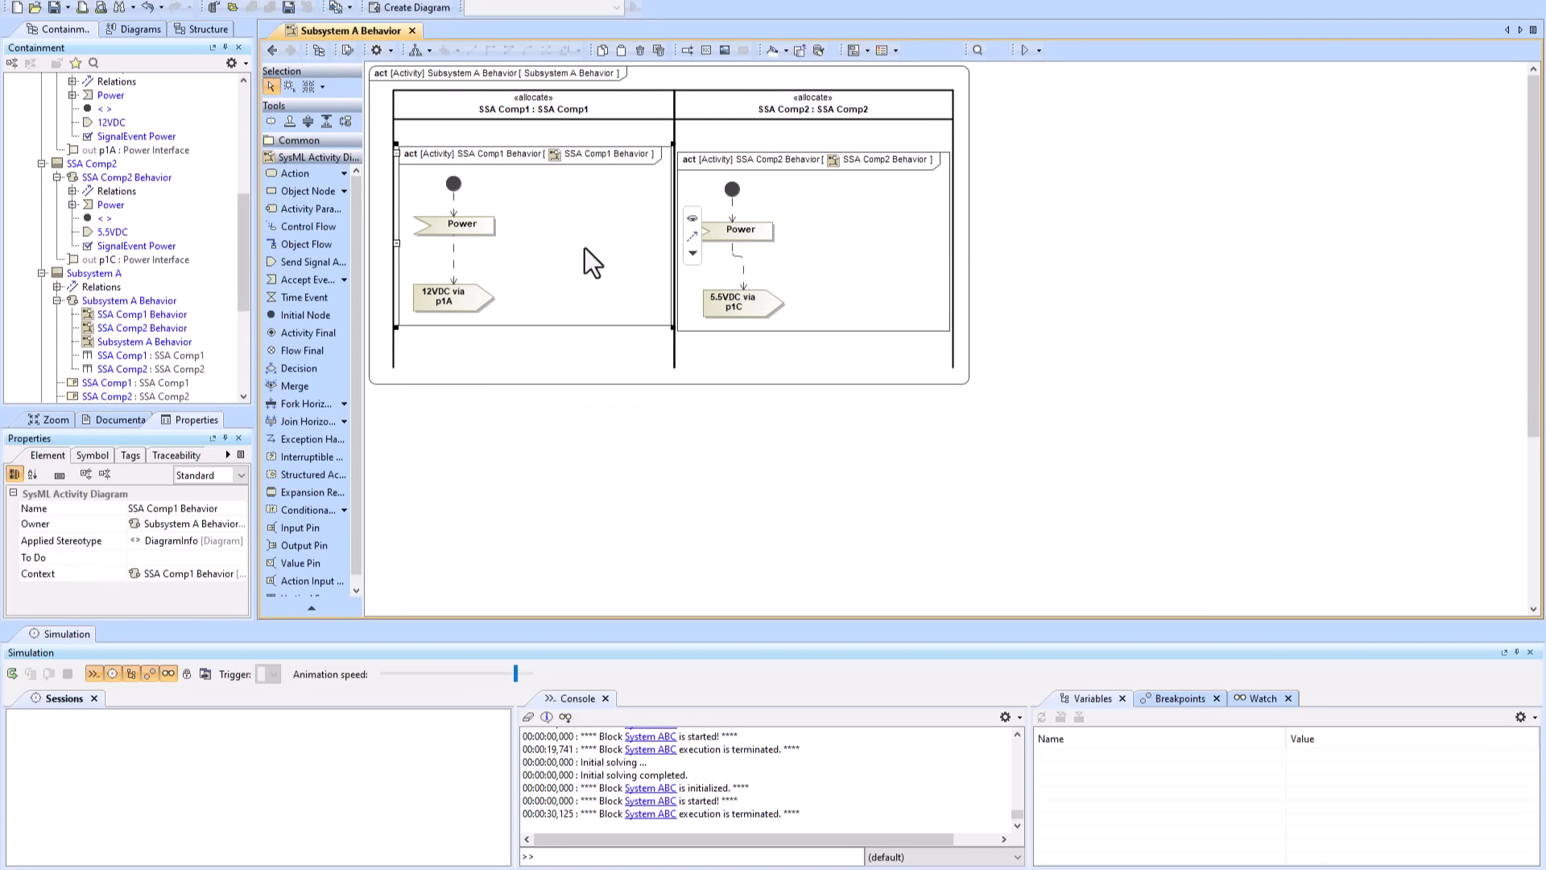
{"action": "left_click", "coordinate": [827, 220], "text": "shift"}
{"action": "left_click", "coordinate": [93, 456]}
{"action": "scroll", "coordinate": [191, 587], "scroll_direction": "down", "scroll_amount": 2}
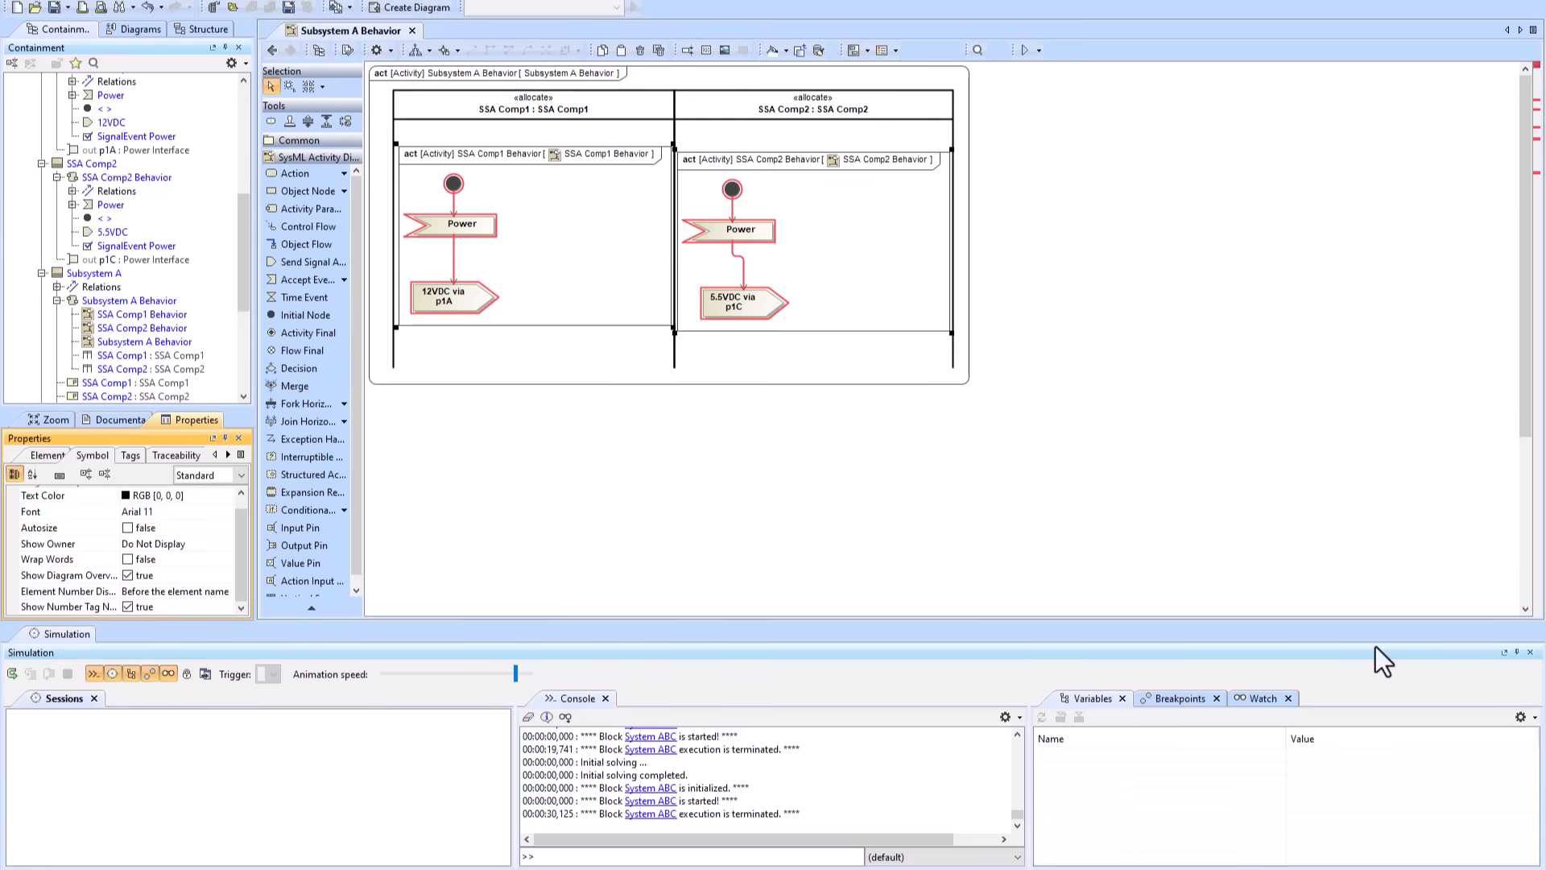
{"action": "left_click", "coordinate": [1530, 652]}
{"action": "left_click", "coordinate": [239, 657]}
{"action": "left_click", "coordinate": [193, 698]}
{"action": "type", "text": "WR"}
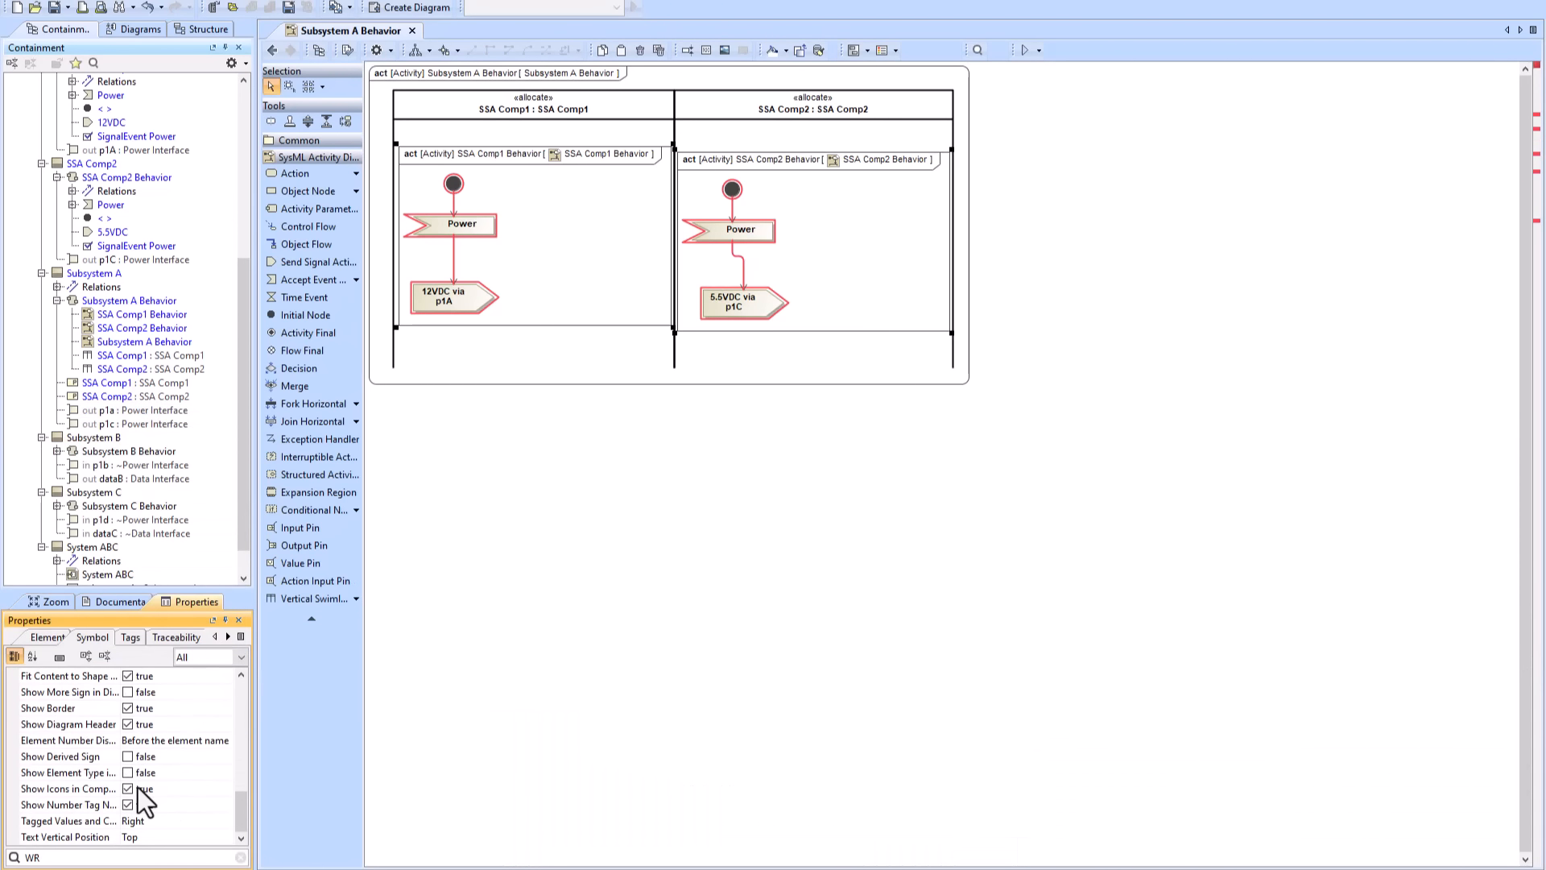
{"action": "left_click", "coordinate": [127, 708]}
{"action": "left_click", "coordinate": [127, 724]}
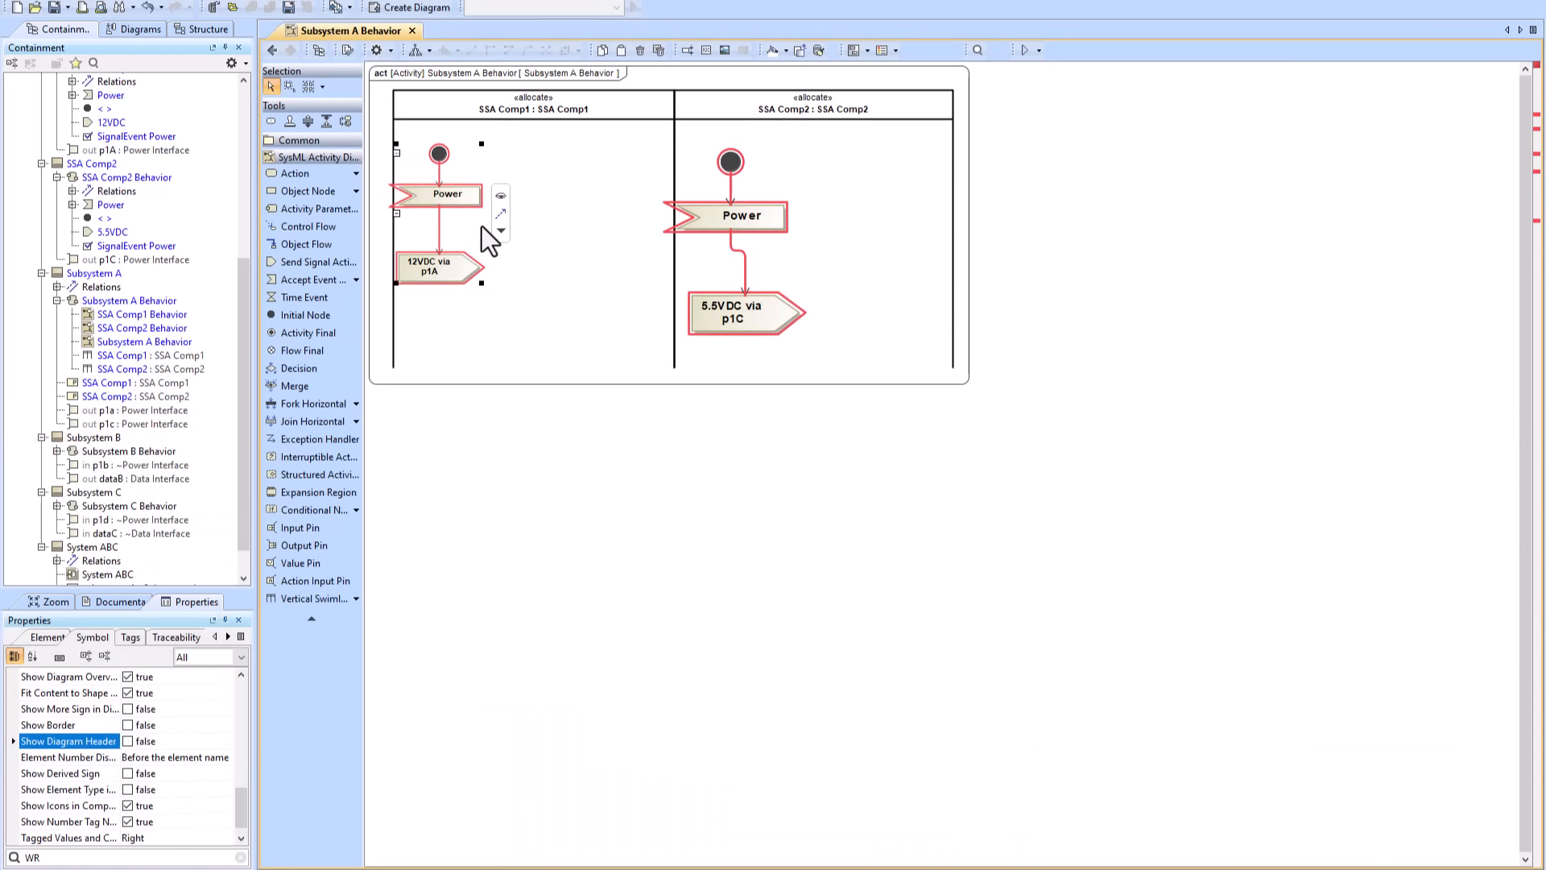
- Shrink both embedded behavior diagrams to fit their contents and reposition them within their swimlanes
{"action": "left_click_drag", "start_coordinate": [536, 222], "coordinate": [472, 215]}
{"action": "left_click", "coordinate": [861, 306]}
{"action": "left_click_drag", "start_coordinate": [938, 333], "coordinate": [771, 288]}
{"action": "left_click_drag", "start_coordinate": [709, 196], "coordinate": [746, 195]}
- Narrow the SSA Comp1 and SSA Comp2 swimlanes to fit closely around the embedded flows
{"action": "left_click", "coordinate": [953, 231]}
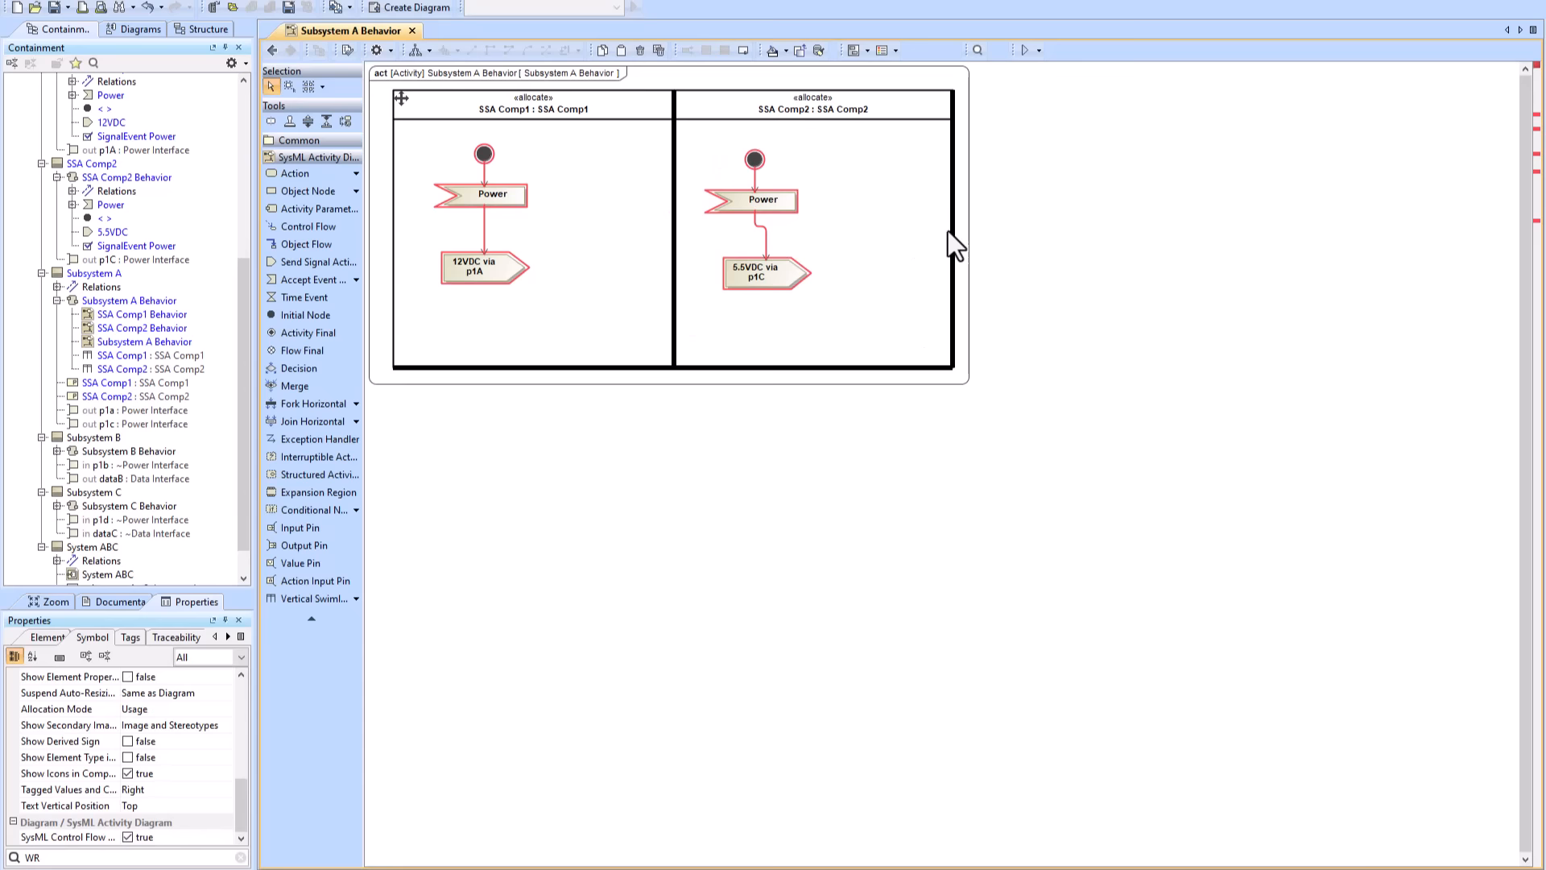
{"action": "left_click_drag", "start_coordinate": [952, 231], "coordinate": [823, 231]}
{"action": "left_click_drag", "start_coordinate": [666, 224], "coordinate": [575, 217]}
{"action": "left_click_drag", "start_coordinate": [821, 217], "coordinate": [768, 217]}
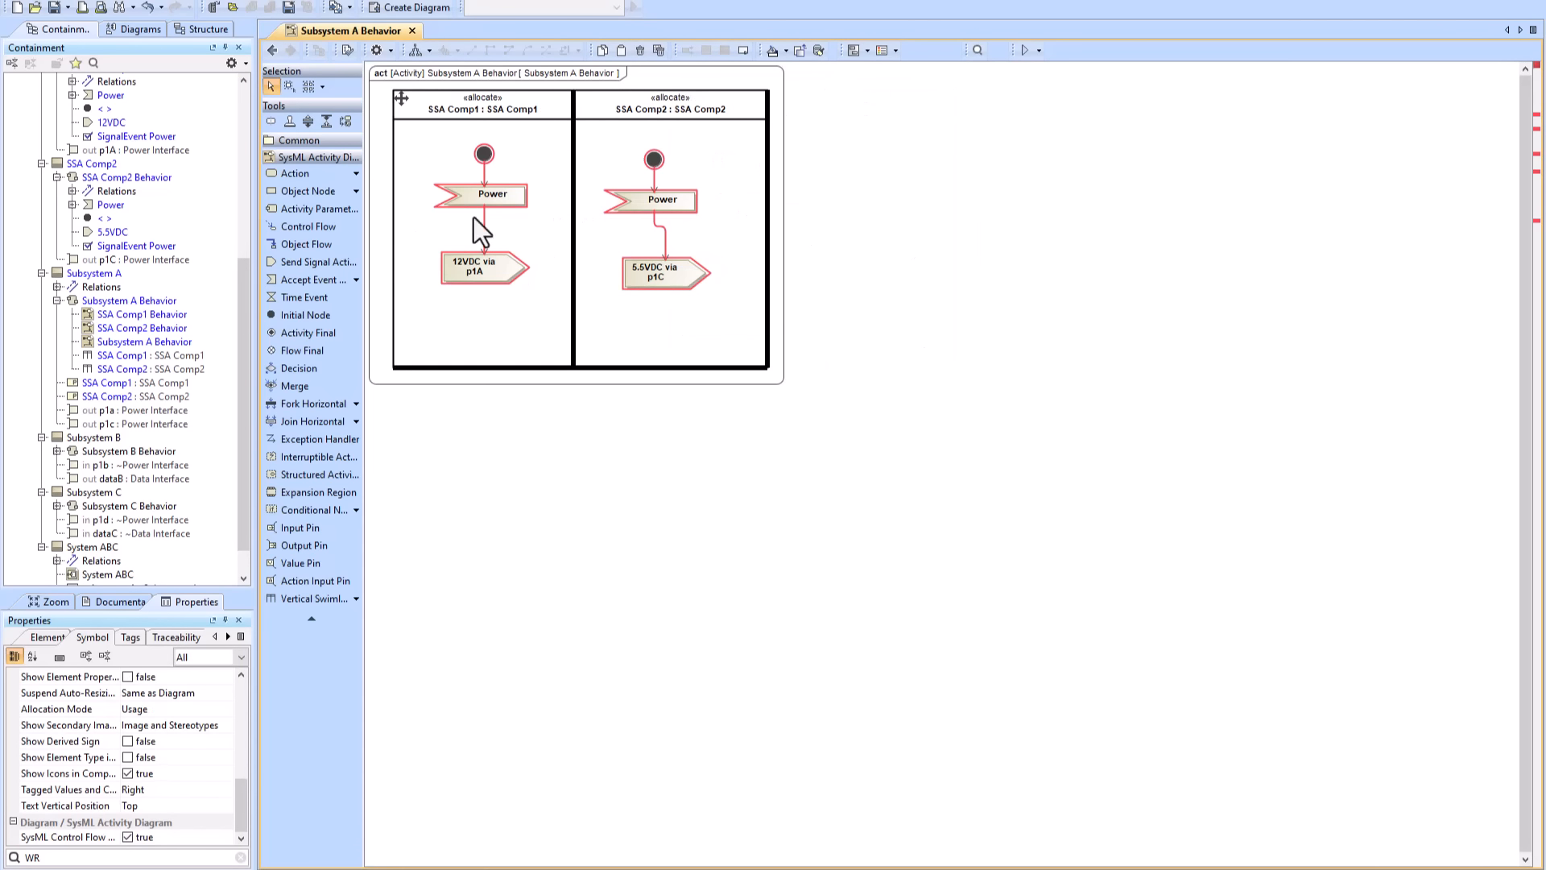
- Move the SSA Comp1 Behavior and SSA Comp2 Behavior diagrams from Subsystem A Behavior back under their own activities in the model tree
{"action": "left_click", "coordinate": [483, 218]}
{"action": "scroll", "coordinate": [137, 201], "scroll_direction": "up", "scroll_amount": 4}
{"action": "scroll", "coordinate": [95, 209], "scroll_direction": "down", "scroll_amount": 3}
{"action": "left_click_drag", "start_coordinate": [133, 355], "coordinate": [127, 232]}
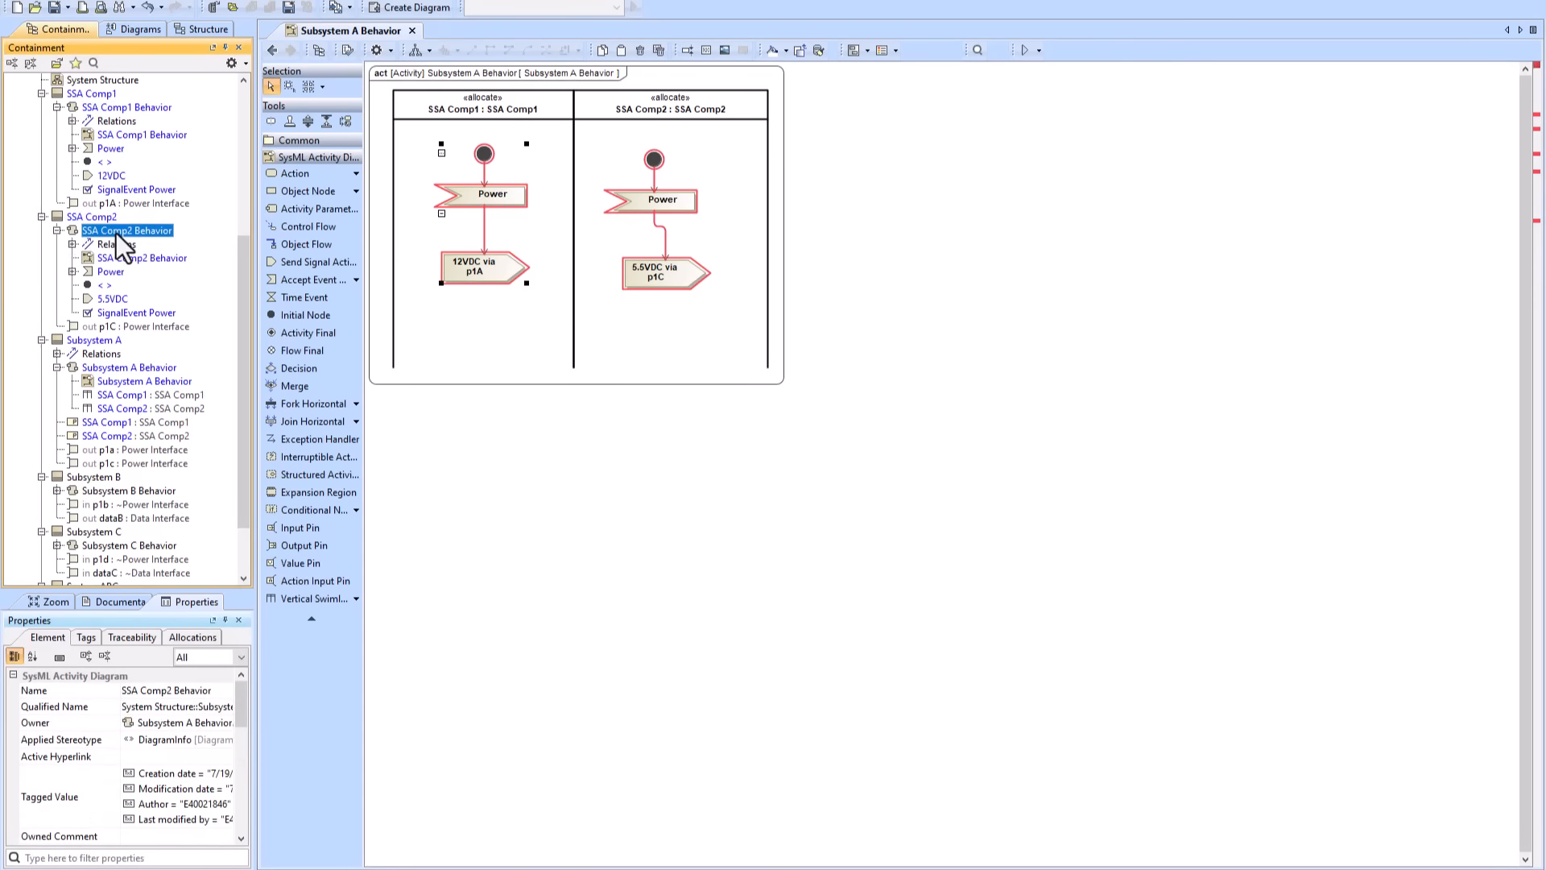
{"action": "left_click", "coordinate": [442, 238]}
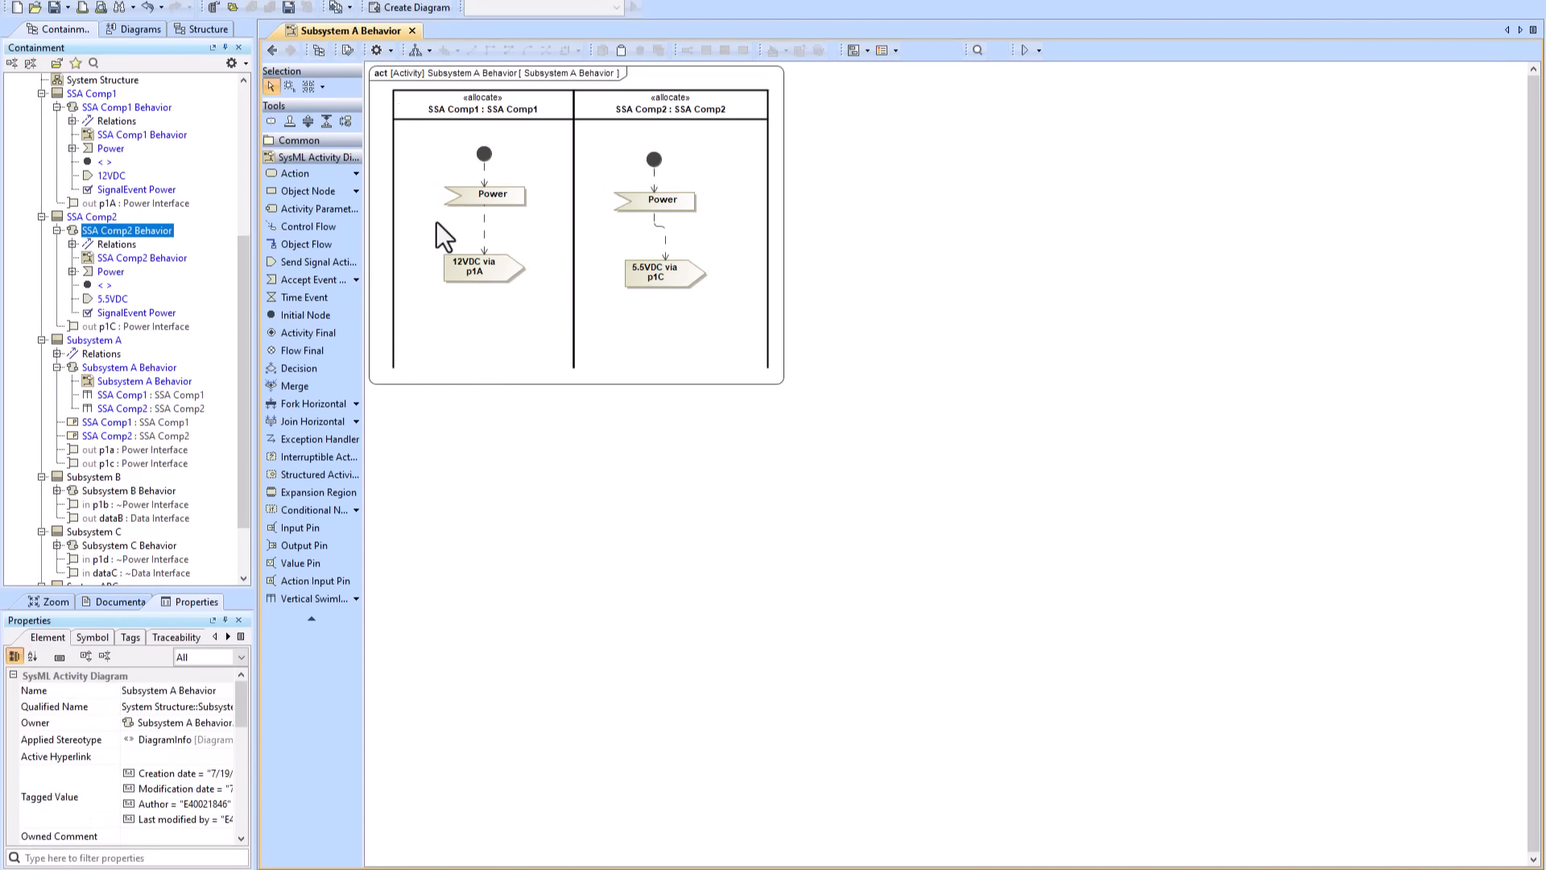
- Start a simulation session for the System ABC block and show System ABC Main Activity and the System ABC internal block diagram side by side
{"action": "left_click", "coordinate": [272, 51]}
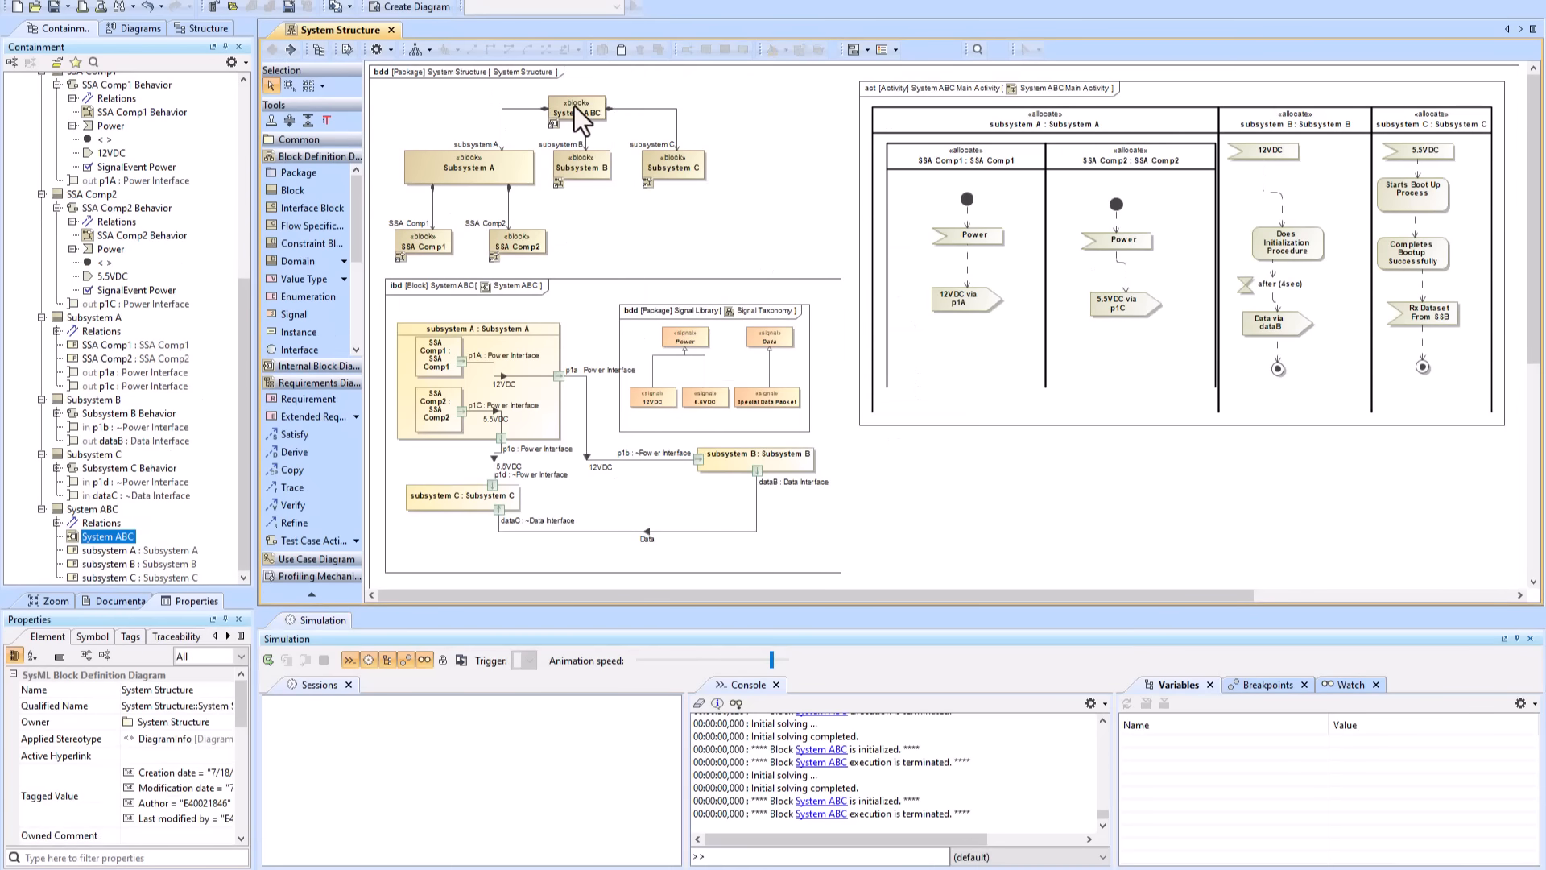
{"action": "left_click", "coordinate": [1024, 50]}
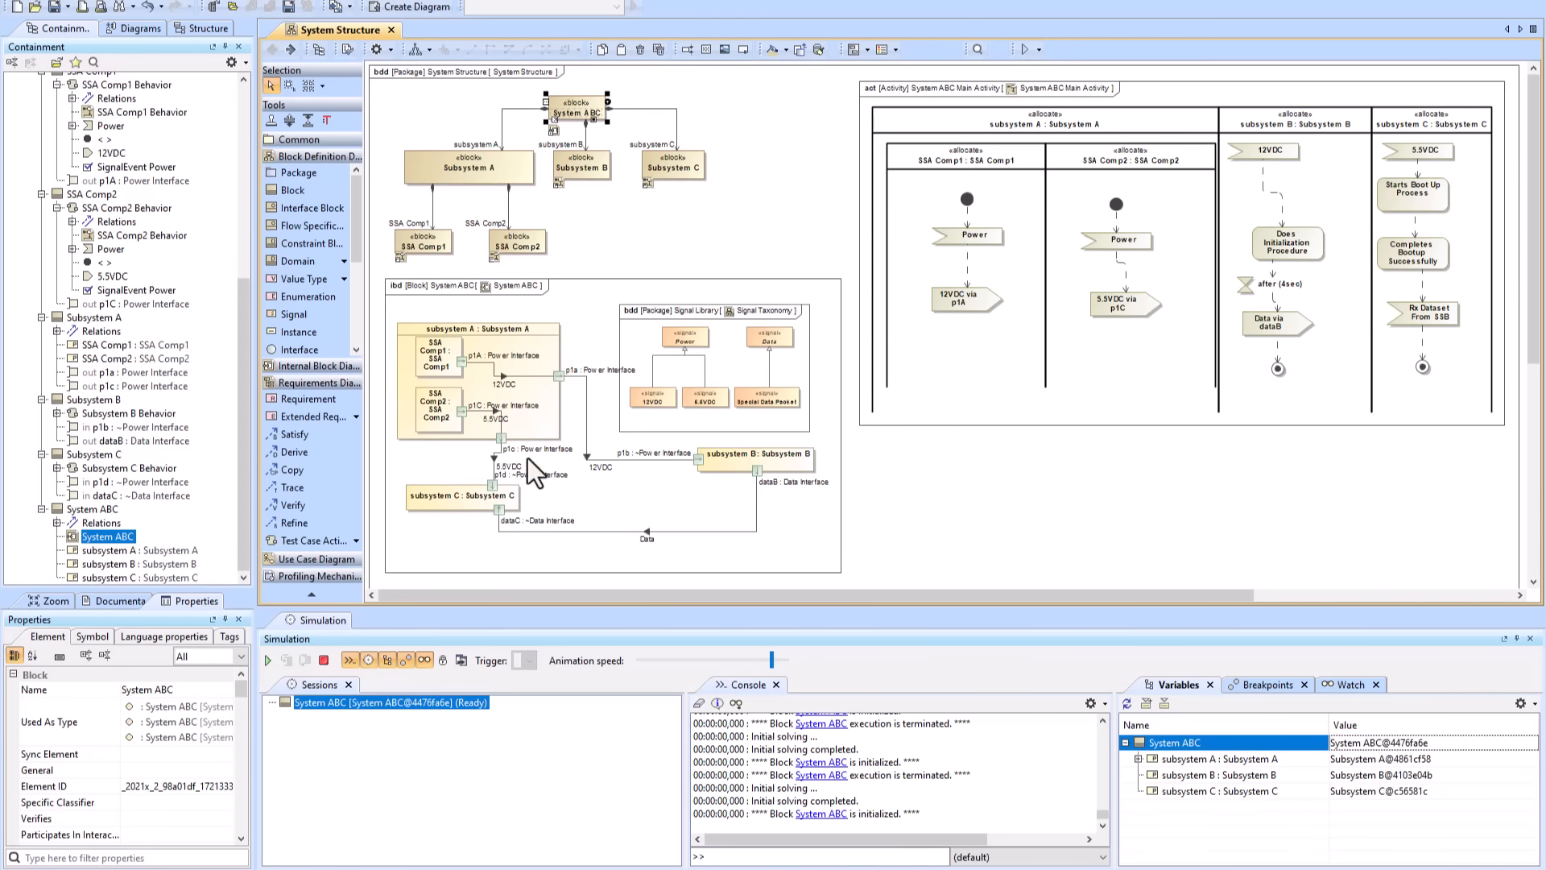
{"action": "double_click", "coordinate": [915, 138]}
{"action": "double_click", "coordinate": [99, 539]}
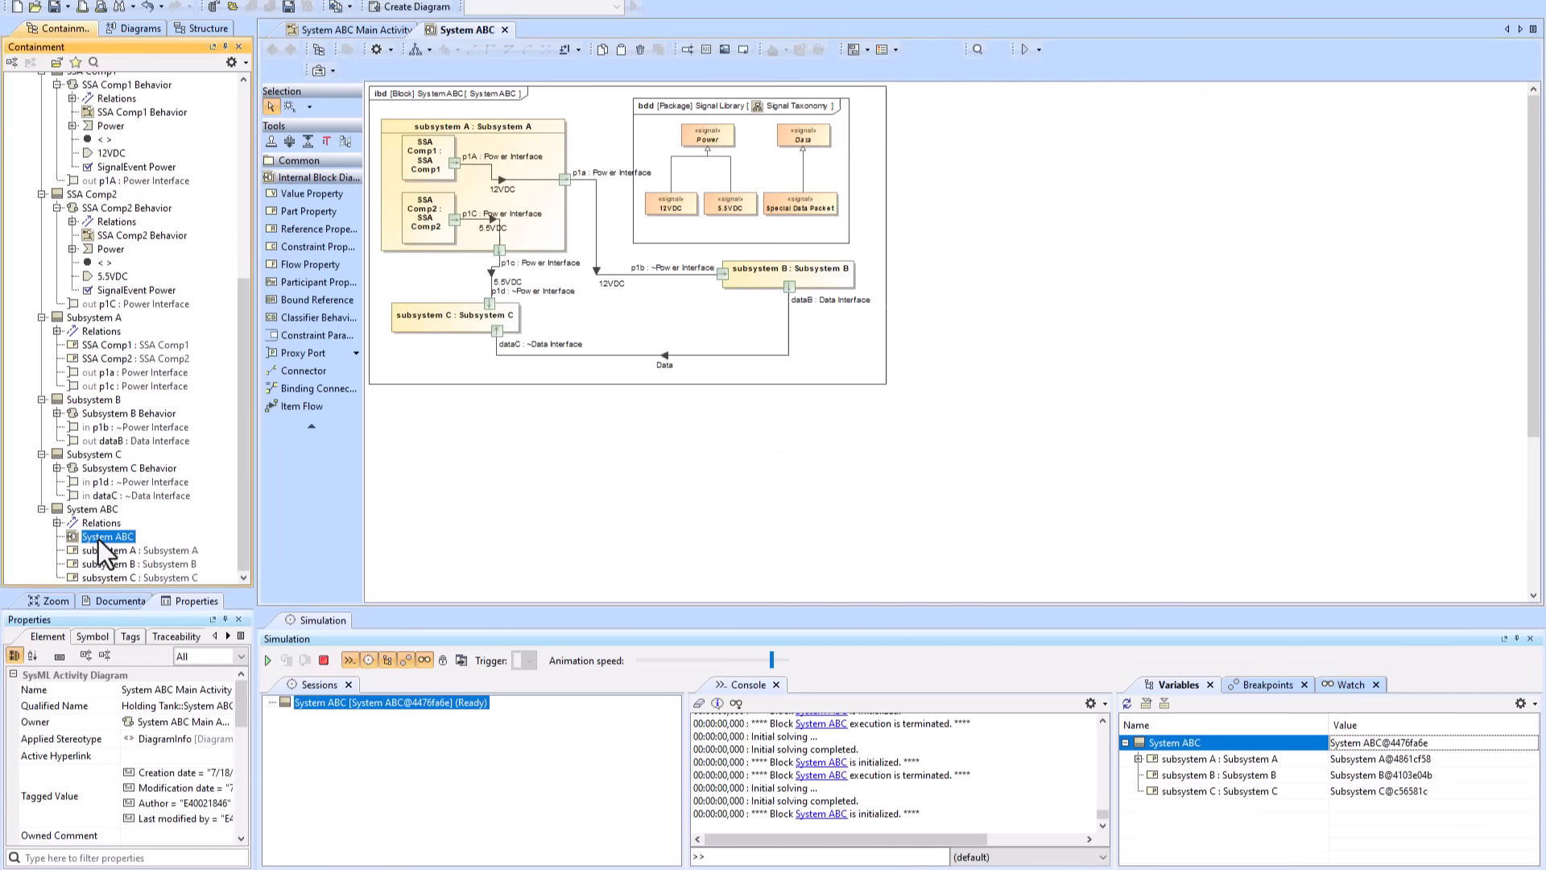
{"action": "left_click_drag", "start_coordinate": [471, 31], "coordinate": [1437, 191]}
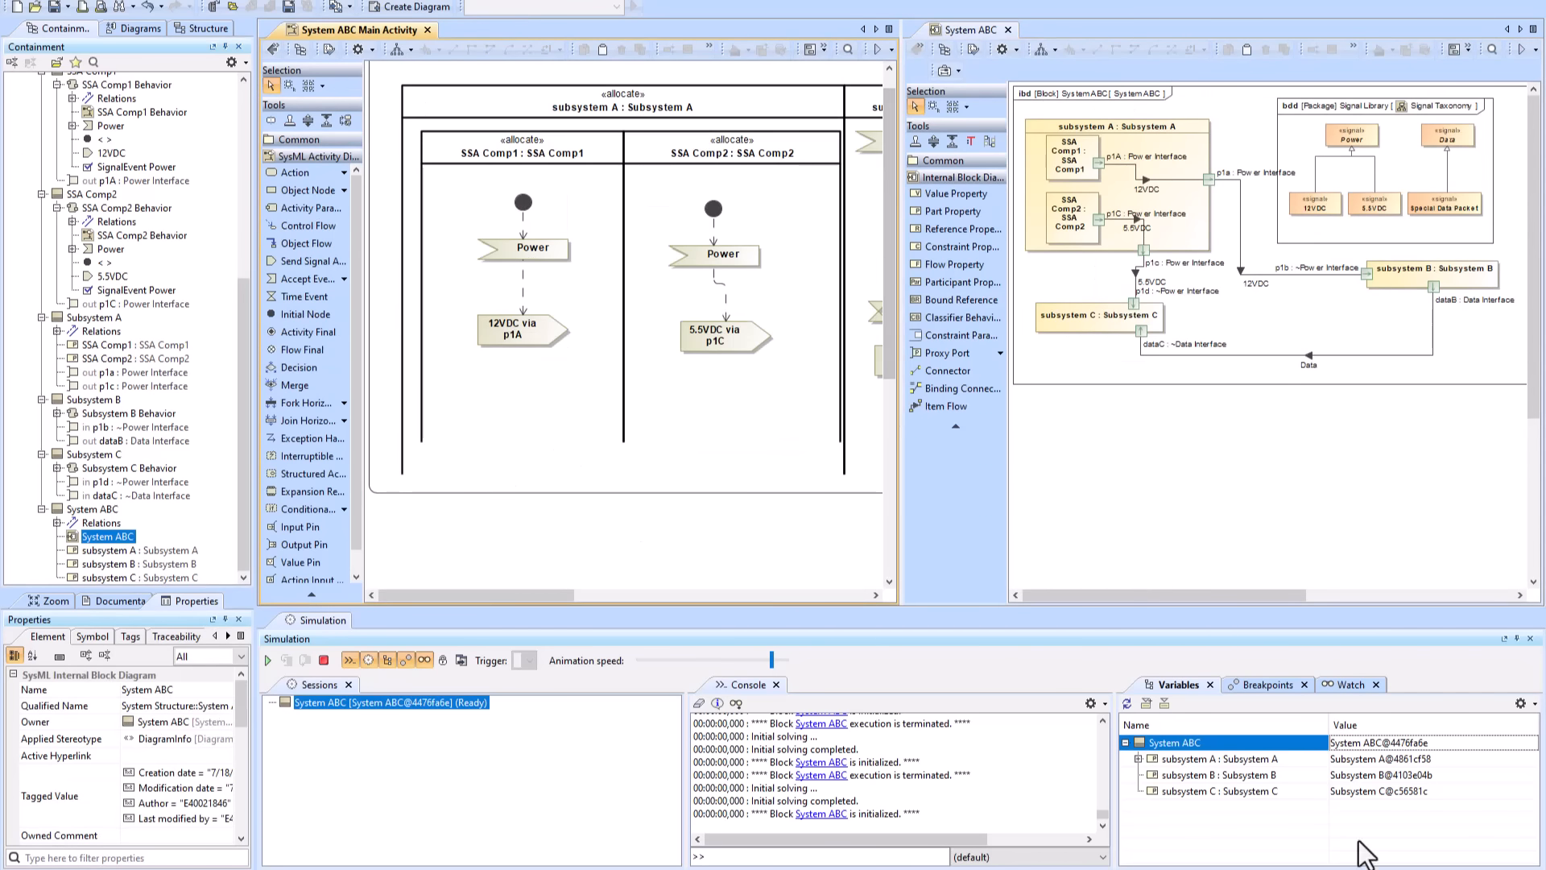
- Narrow the palettes of both diagrams, widen the Main Activity pane slightly, and fit each diagram to its pane
{"action": "left_click", "coordinate": [535, 358]}
{"action": "key", "text": "ctrl+w"}
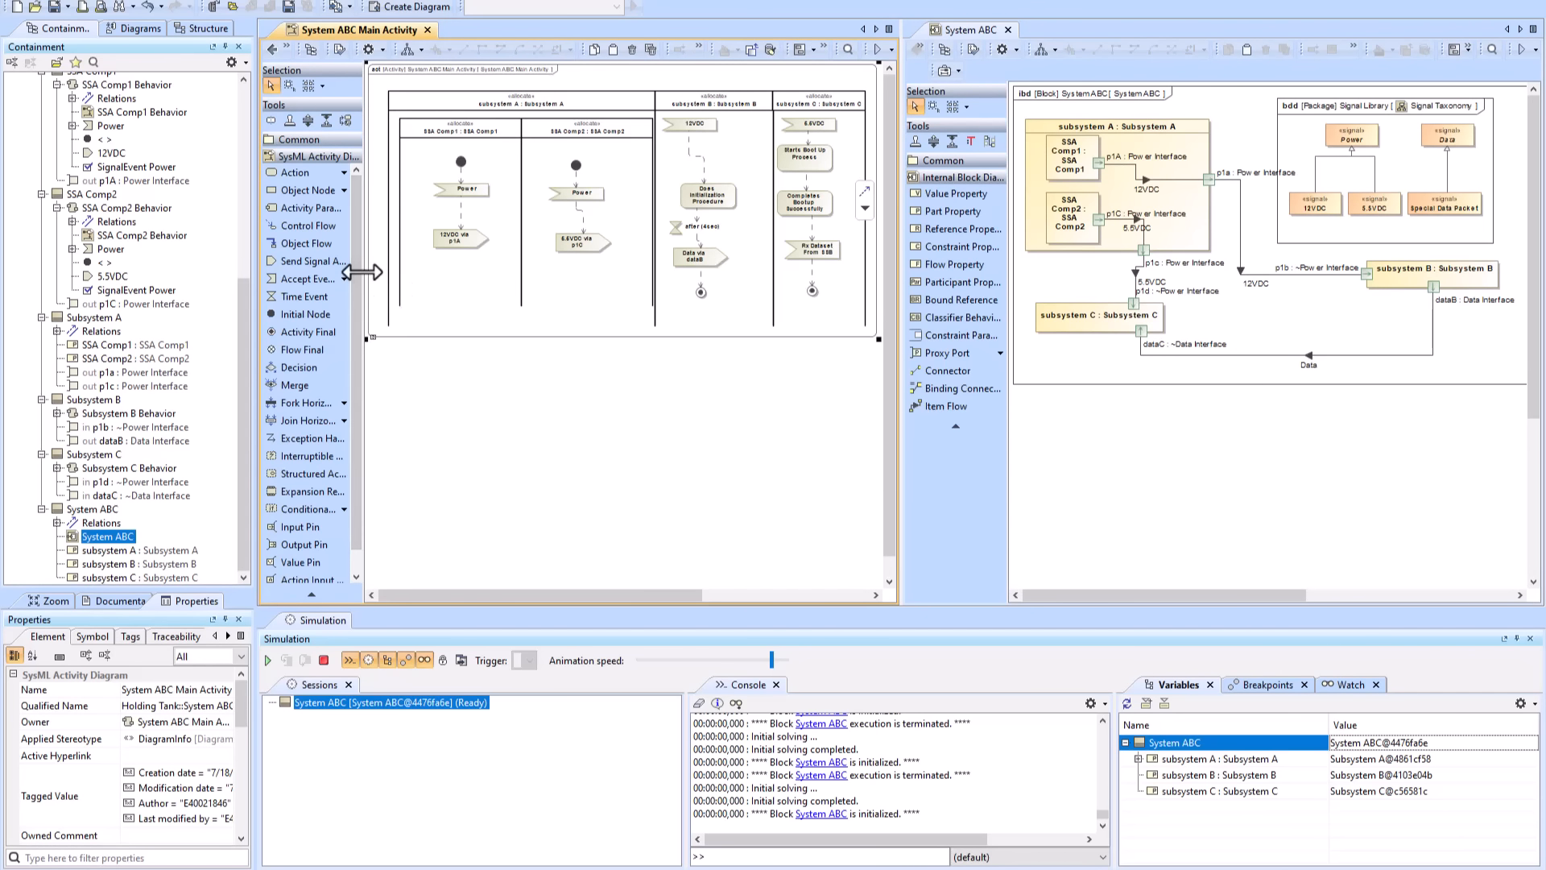
{"action": "left_click_drag", "start_coordinate": [362, 271], "coordinate": [290, 272]}
{"action": "left_click_drag", "start_coordinate": [1016, 298], "coordinate": [946, 298]}
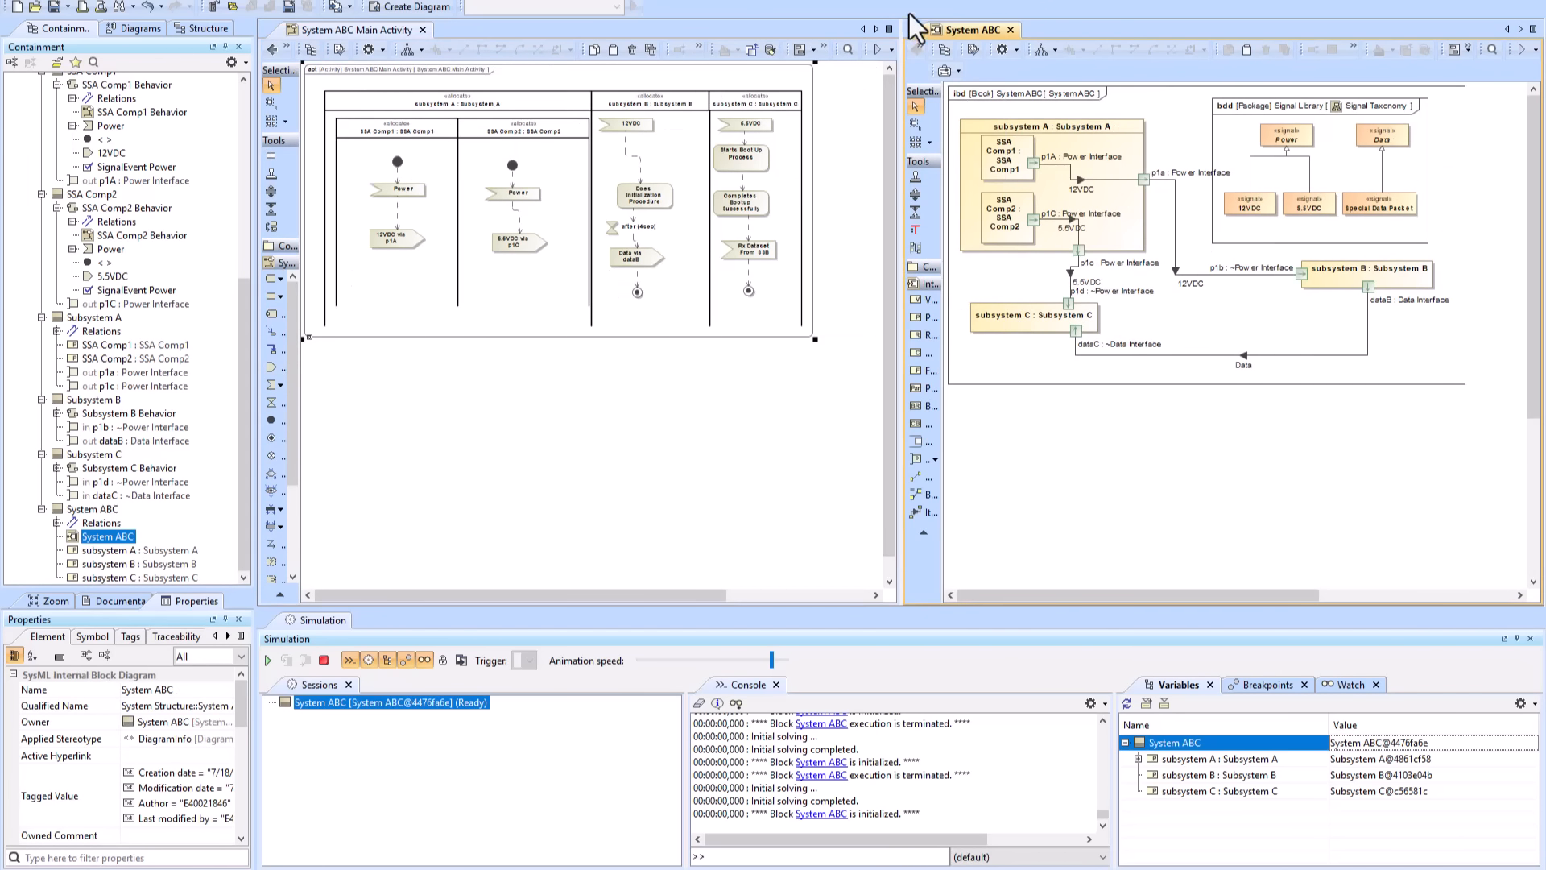
{"action": "left_click_drag", "start_coordinate": [900, 448], "coordinate": [932, 441]}
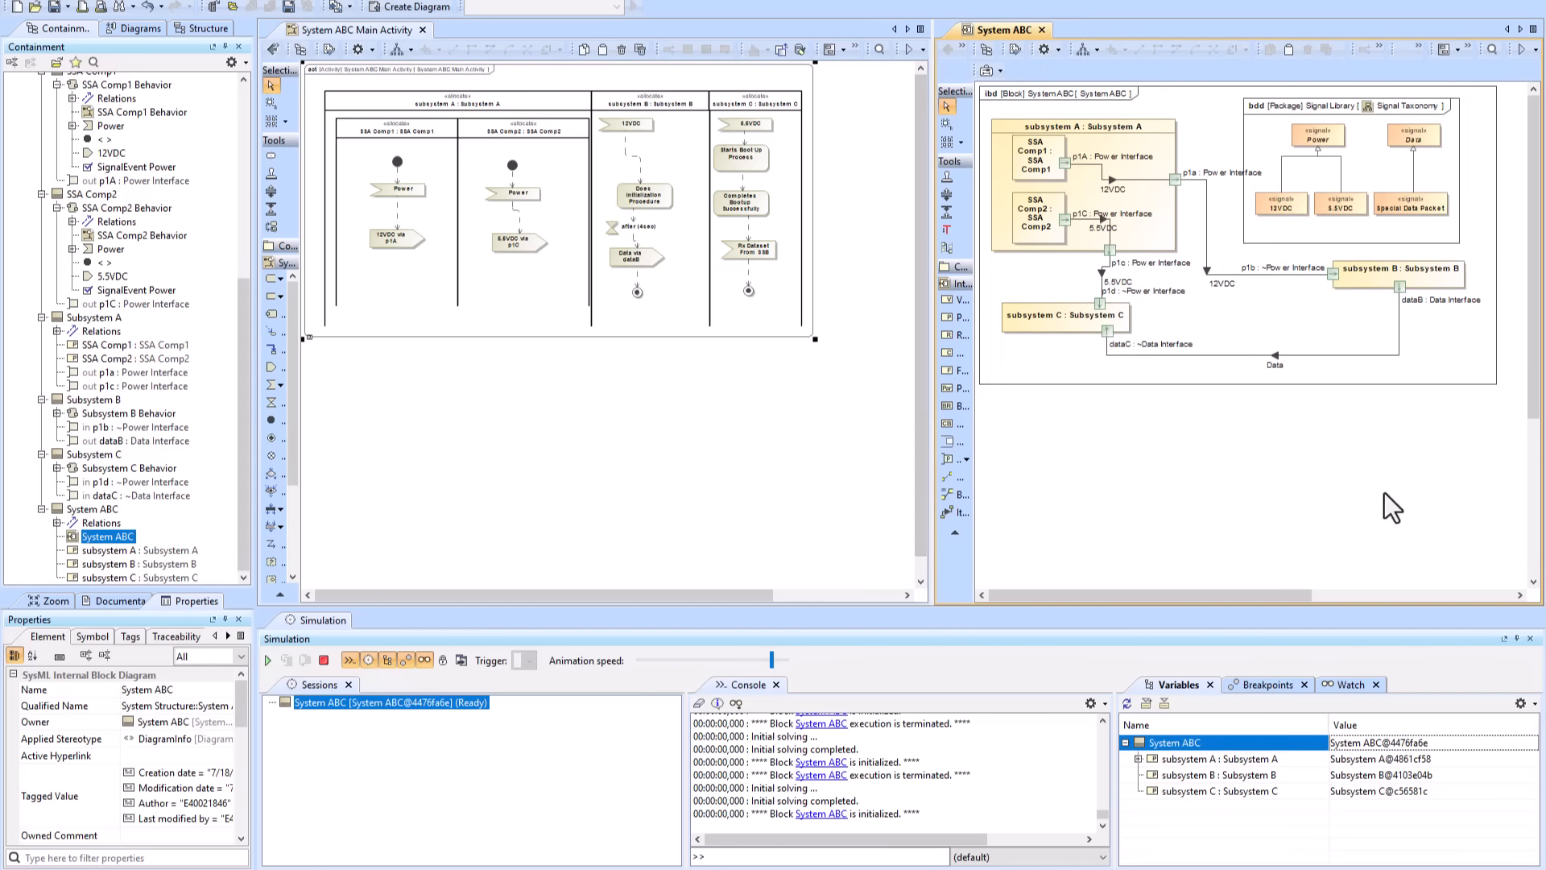
{"action": "key", "text": "ctrl+w"}
{"action": "left_click", "coordinate": [862, 532]}
{"action": "key", "text": "ctrl+w"}
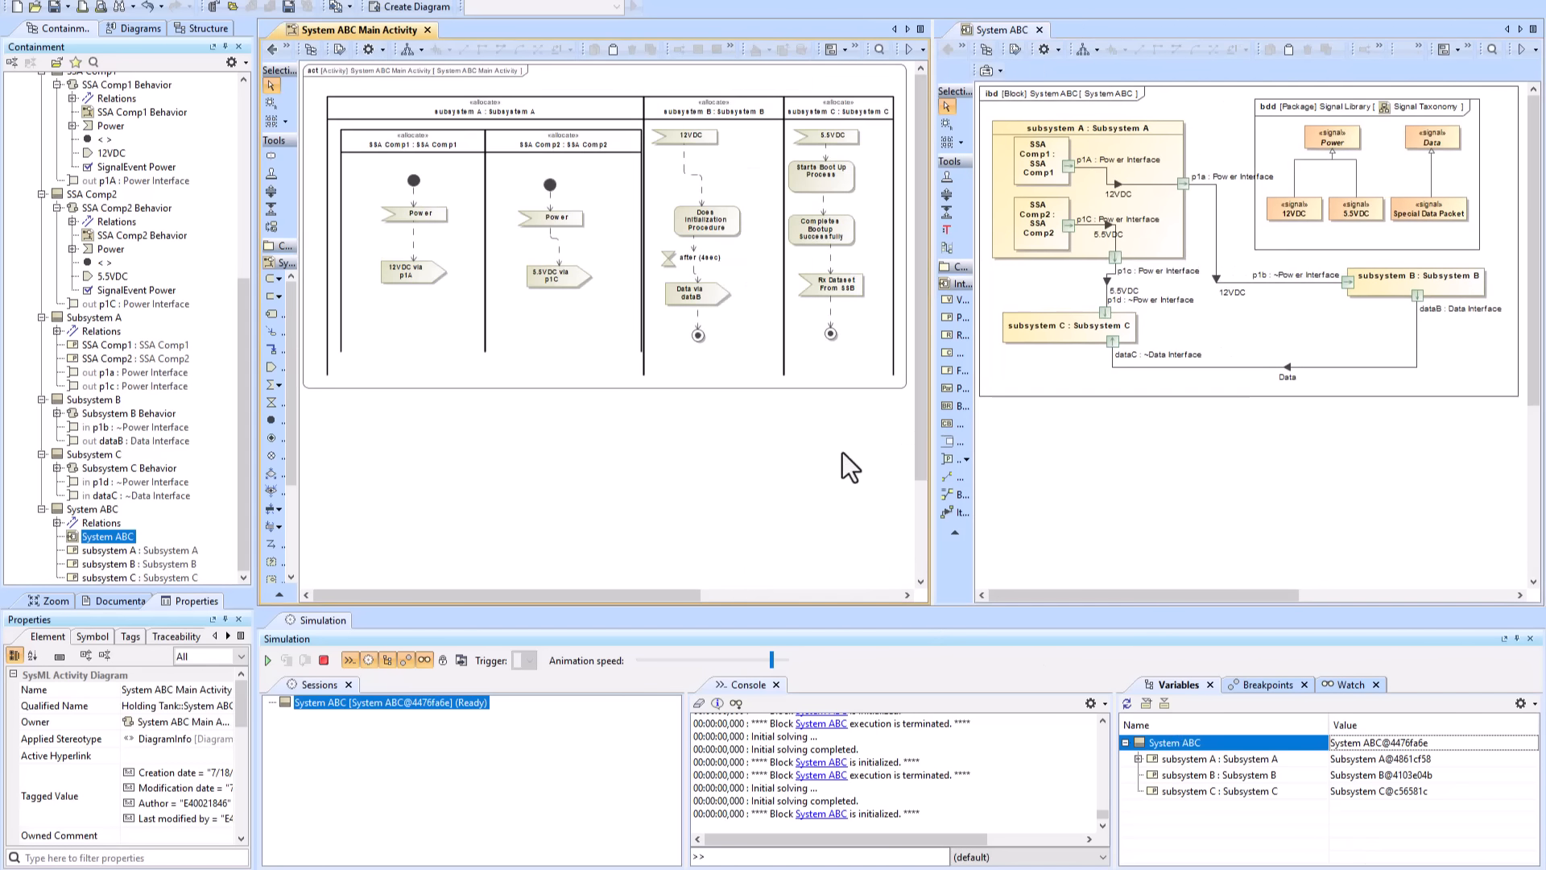
- Run the simulation, send the Power trigger to SSA Comp1 Behavior and SSA Comp2 Behavior, and terminate the session
{"action": "left_click", "coordinate": [267, 660]}
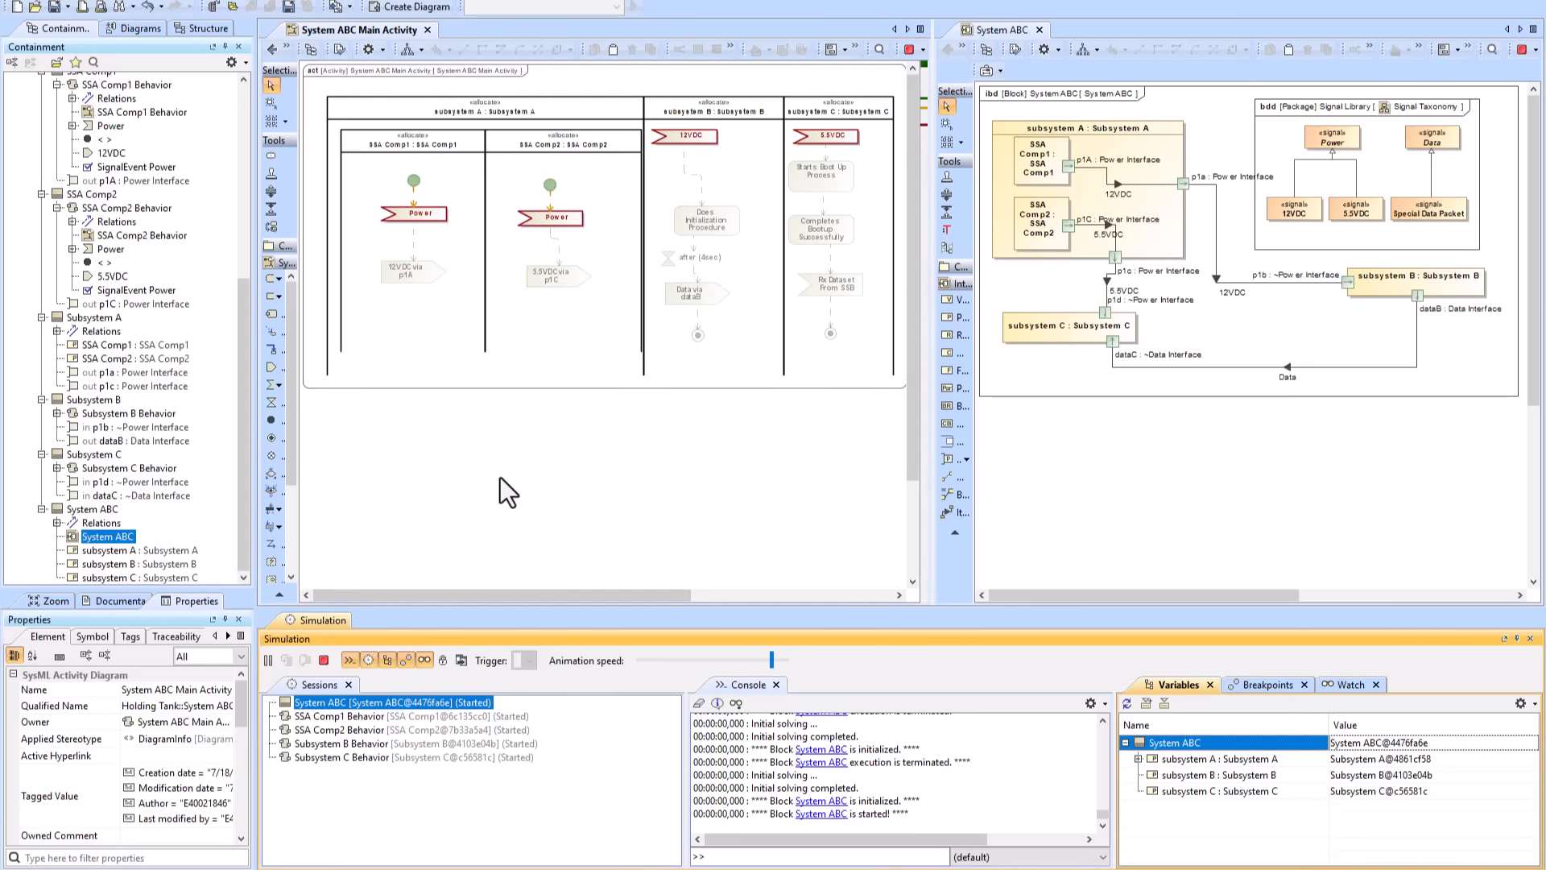
{"action": "left_click", "coordinate": [337, 717]}
{"action": "left_click", "coordinate": [533, 662]}
{"action": "left_click", "coordinate": [535, 676]}
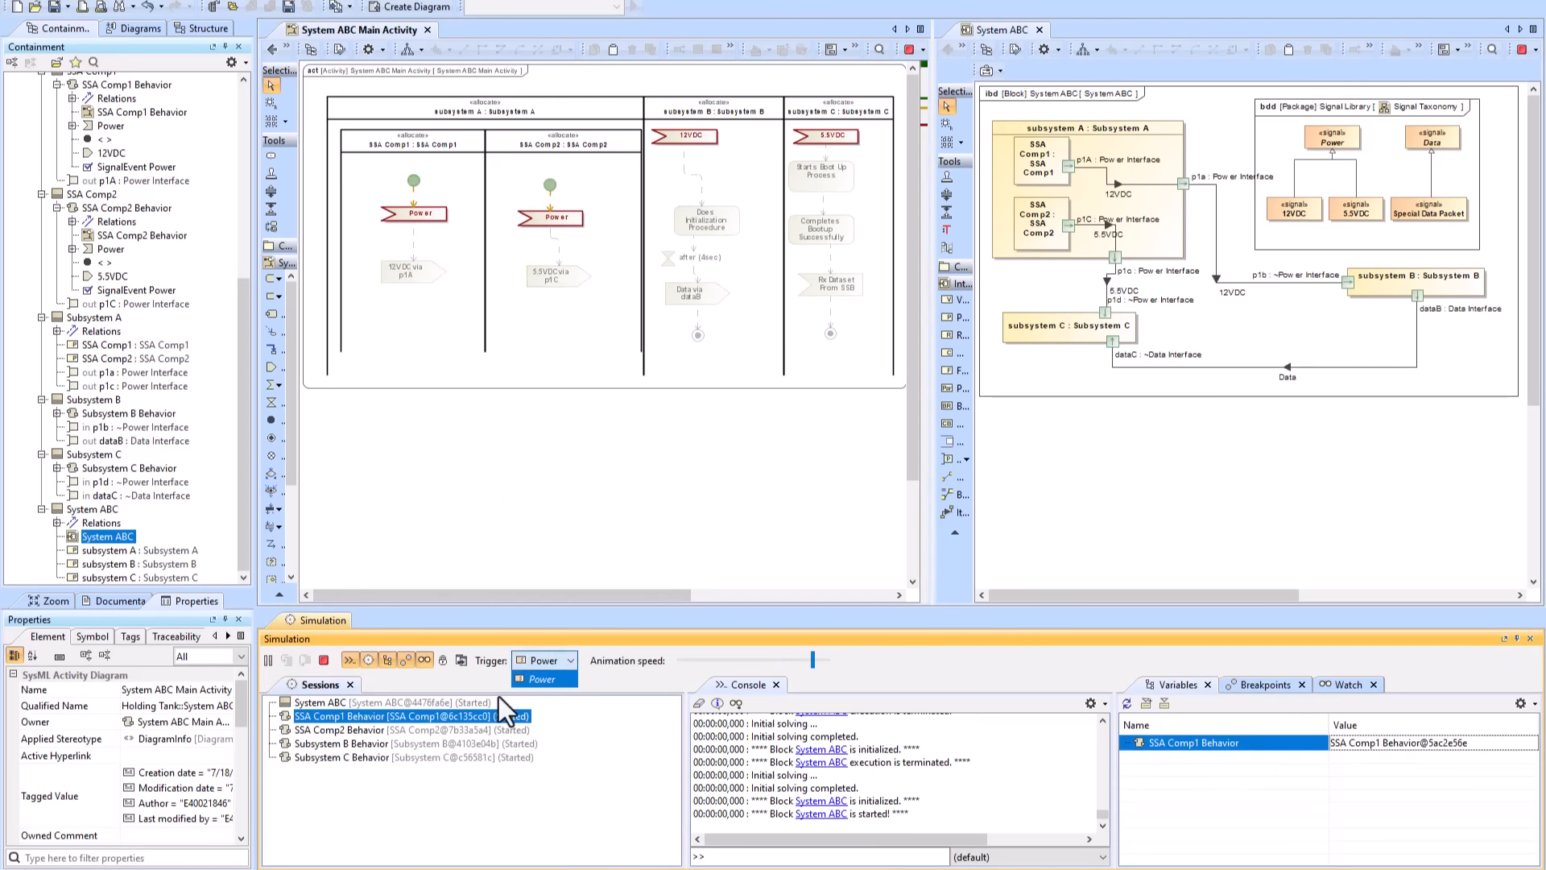
{"action": "left_click", "coordinate": [349, 729]}
{"action": "left_click", "coordinate": [541, 668]}
{"action": "left_click", "coordinate": [538, 679]}
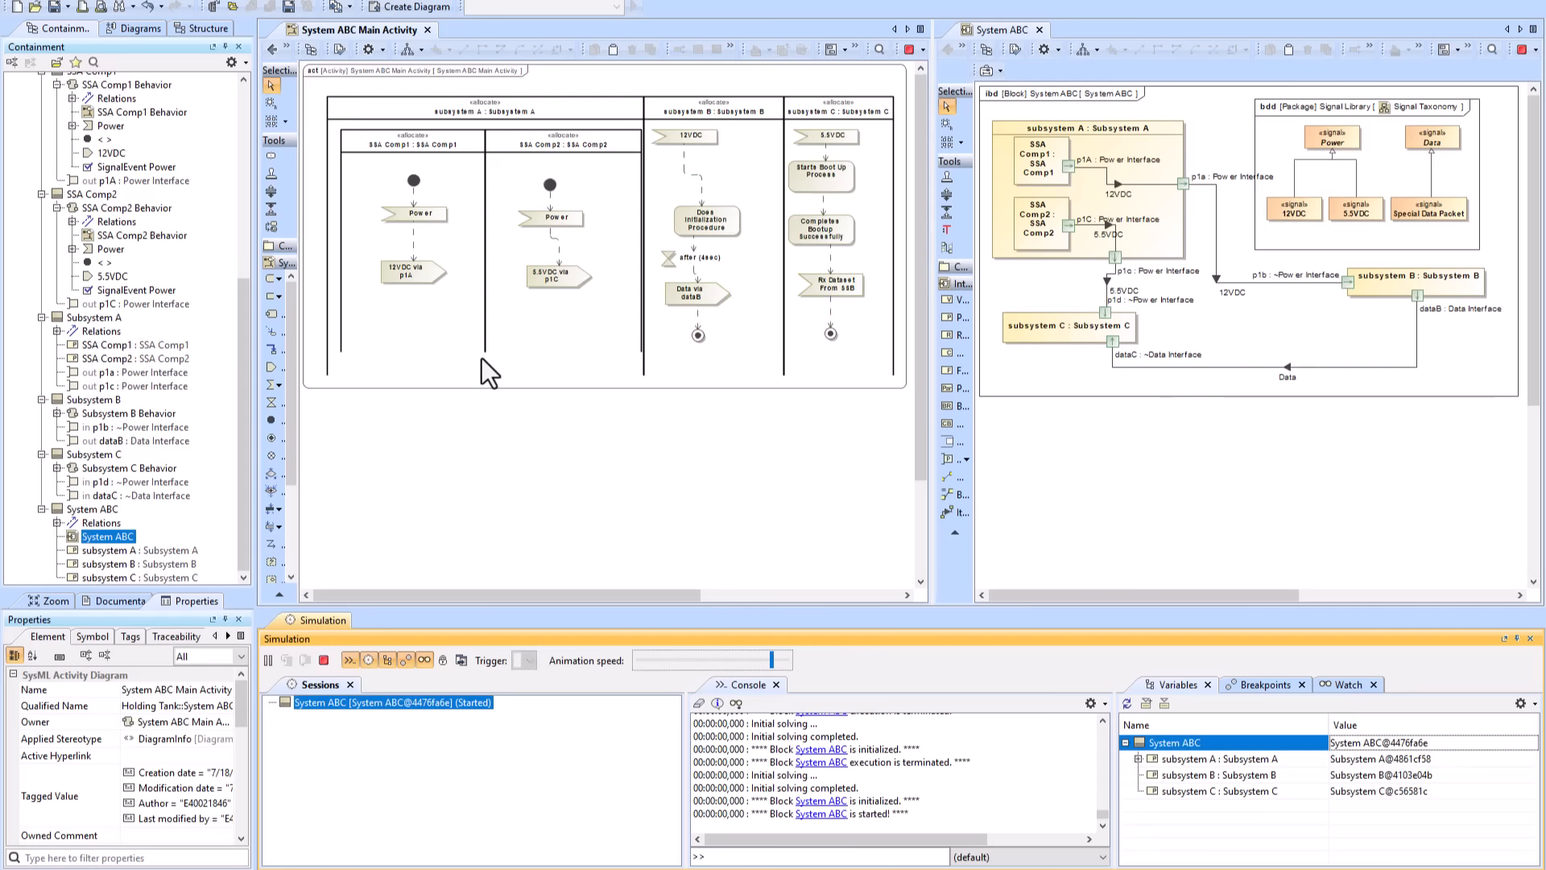
{"action": "left_click", "coordinate": [325, 660]}
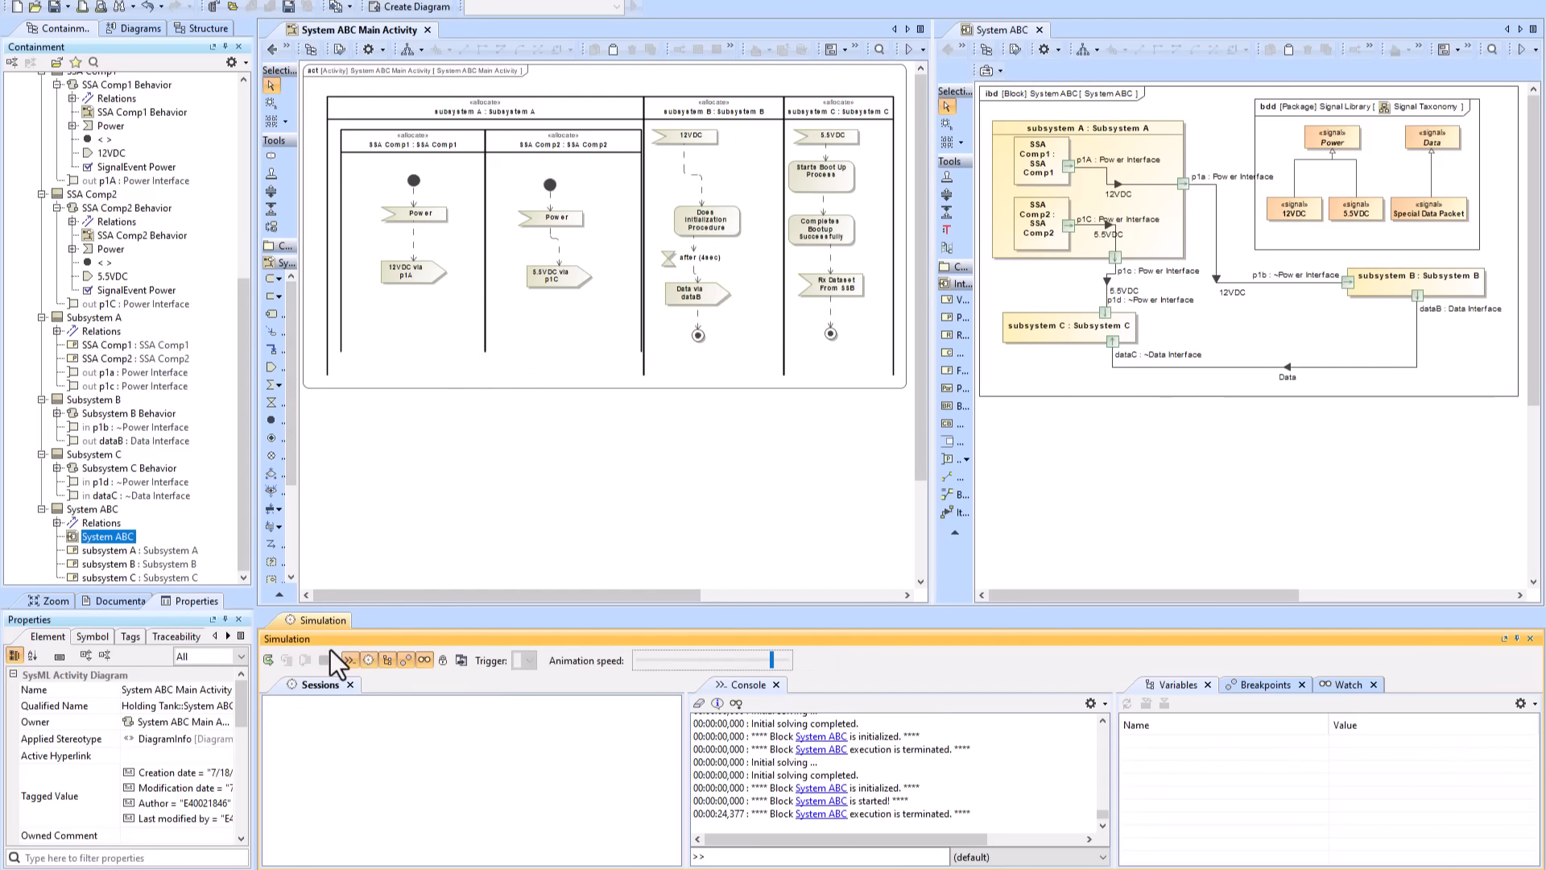
- Close the System ABC internal block diagram, return to System Structure, and add a block named Host beside the System ABC hierarchy
{"action": "left_click", "coordinate": [1039, 30]}
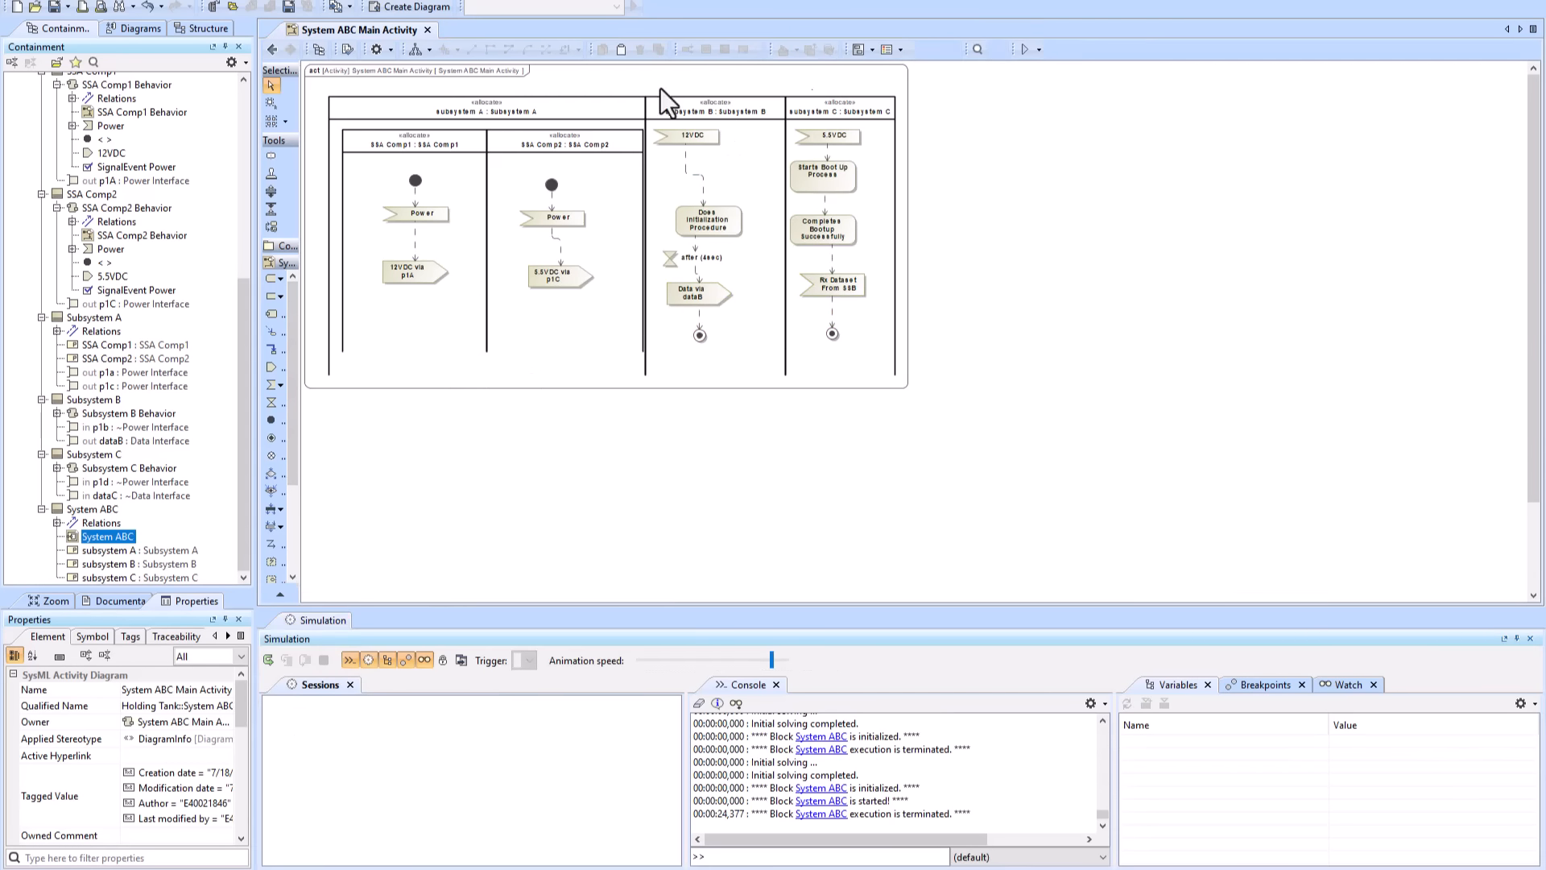
{"action": "left_click", "coordinate": [272, 50]}
{"action": "left_click", "coordinate": [274, 278]}
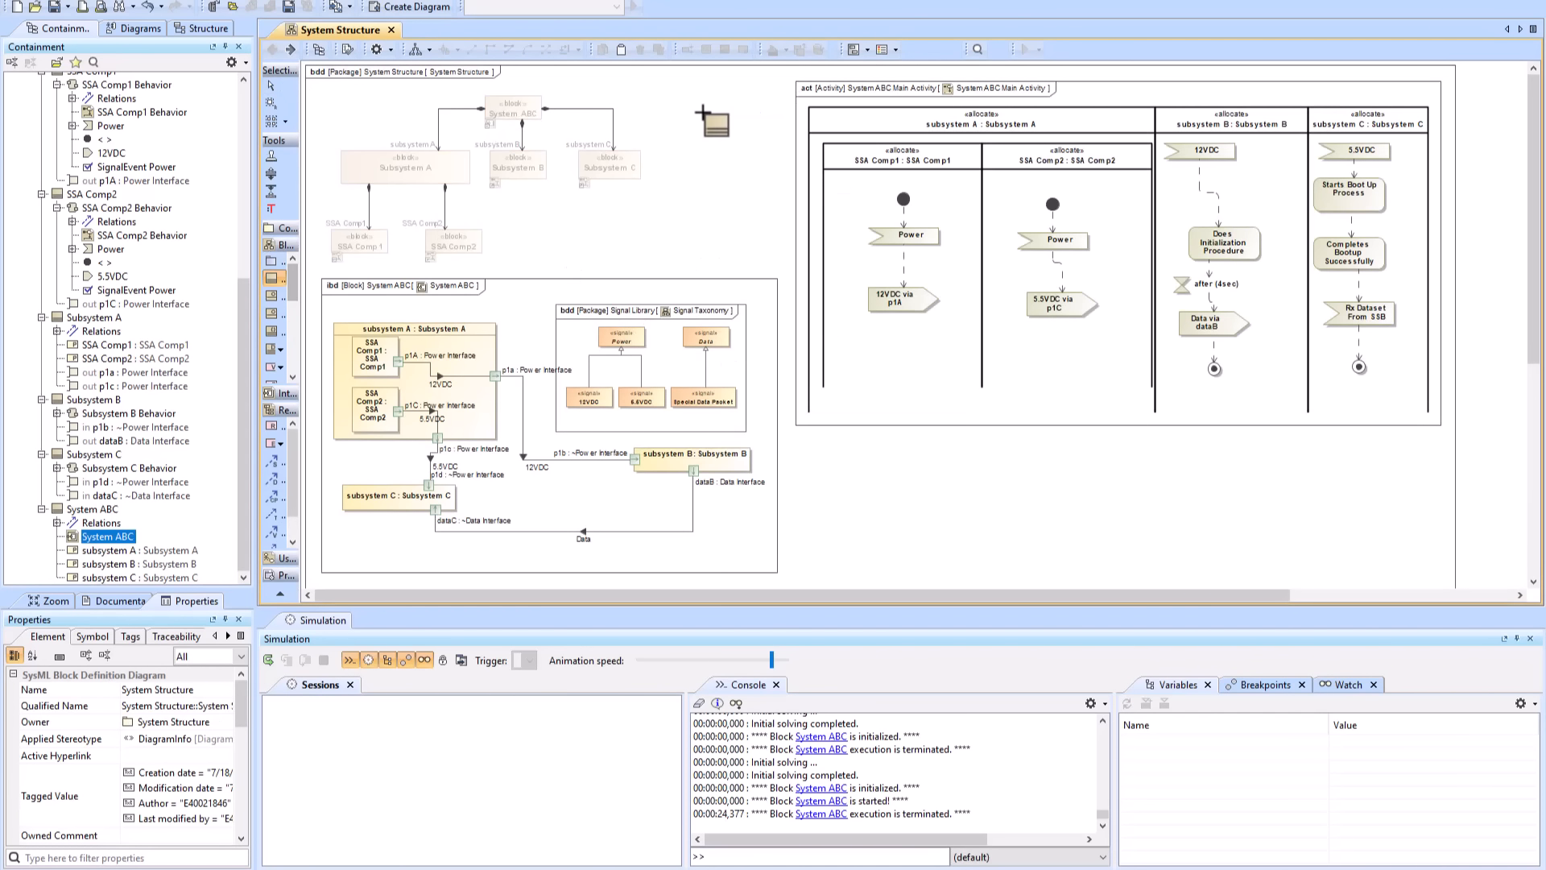
{"action": "left_click", "coordinate": [705, 117]}
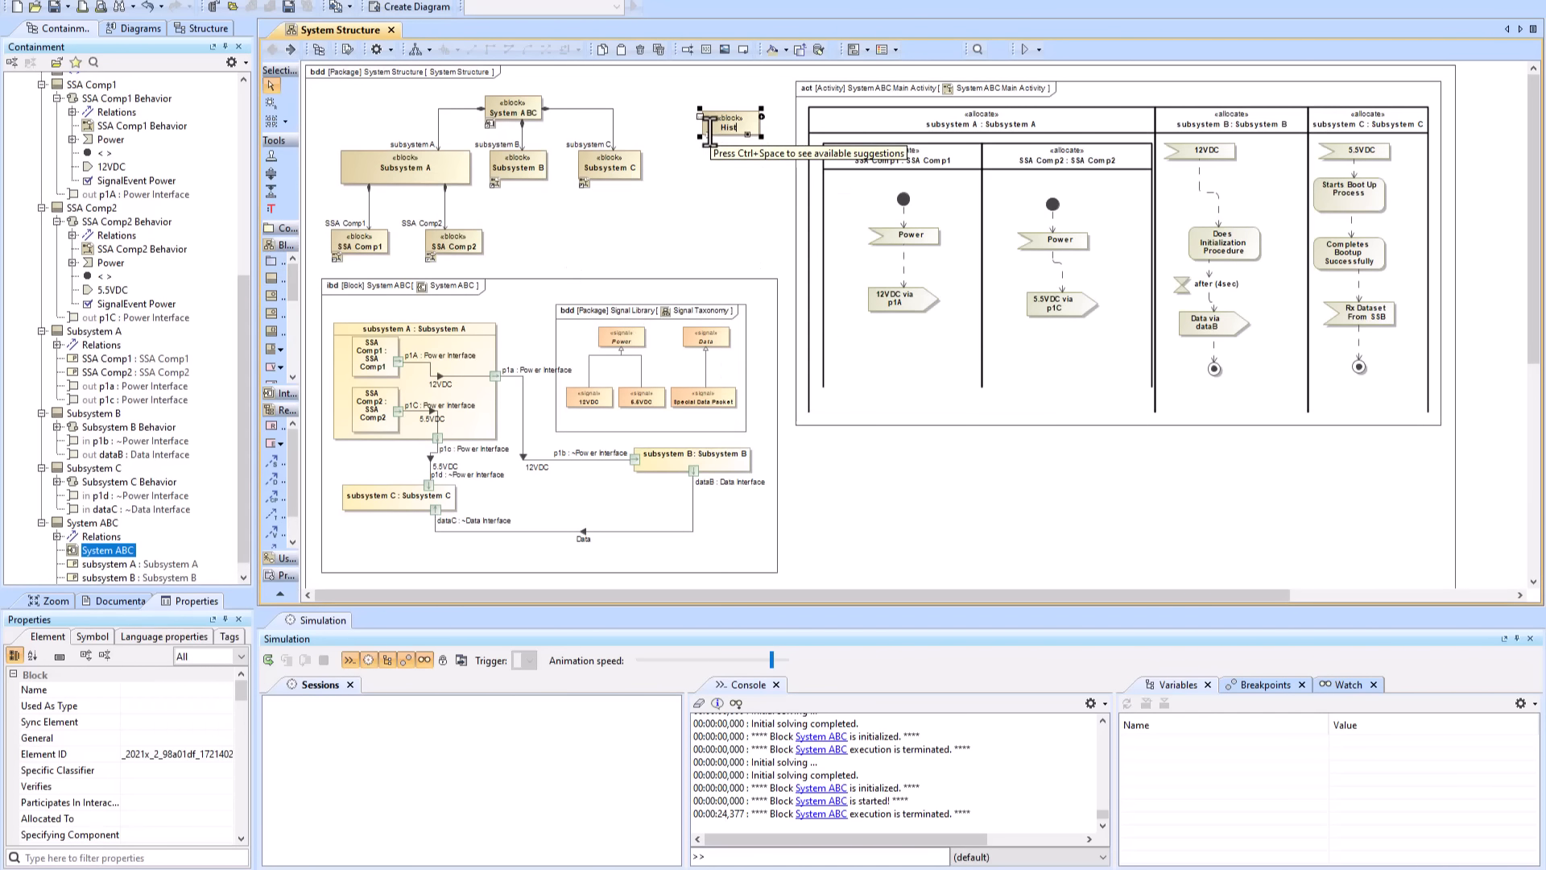
{"action": "left_click", "coordinate": [731, 213]}
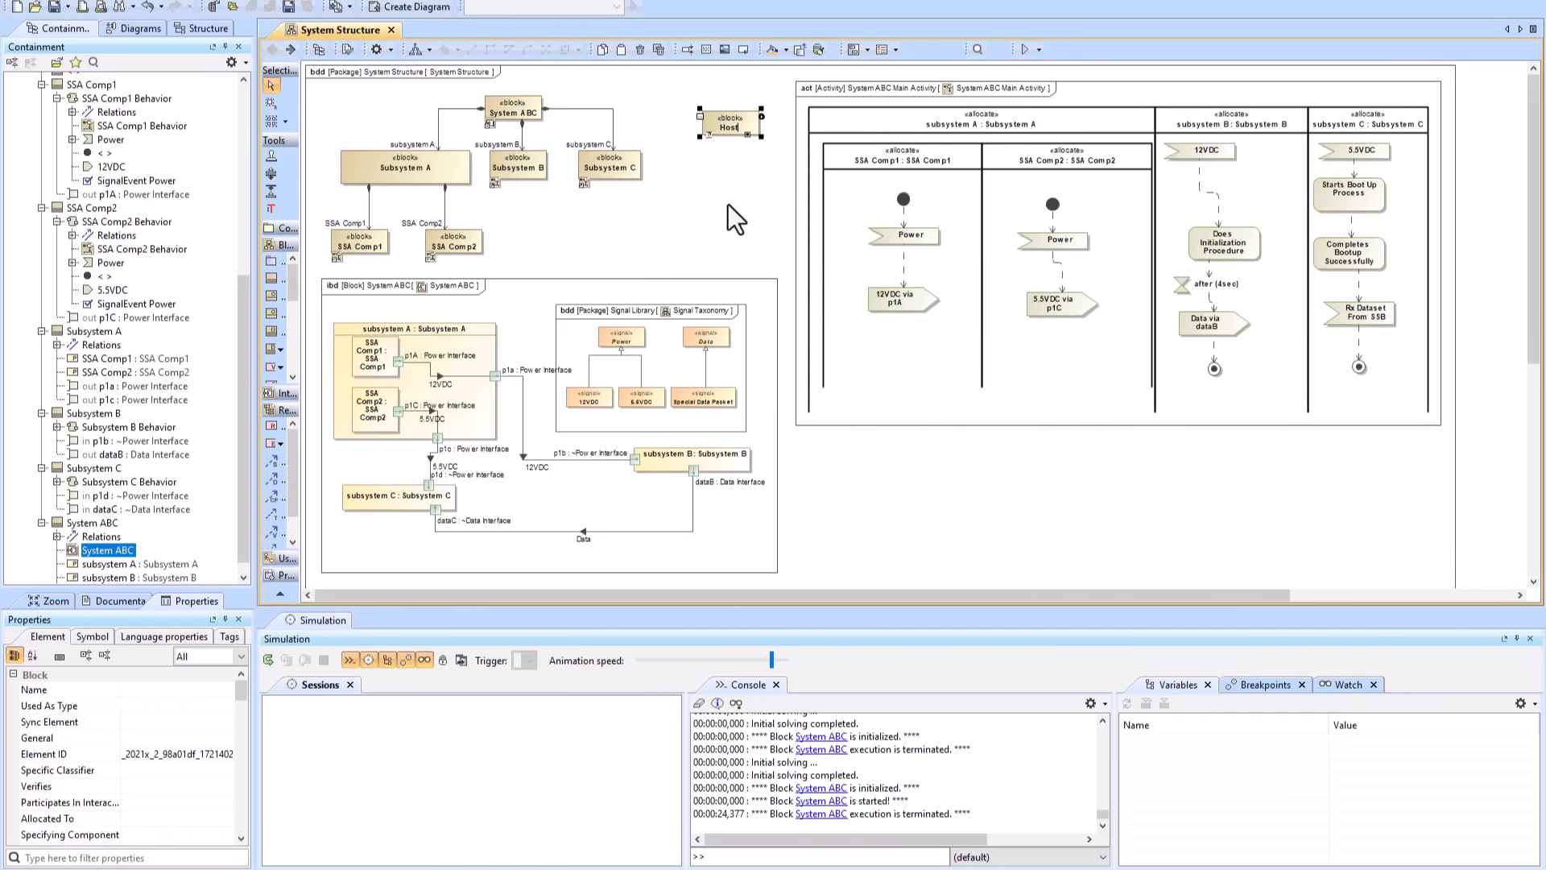
- Add a block named System Context above System ABC and Host
{"action": "left_click", "coordinate": [274, 278]}
{"action": "left_click", "coordinate": [640, 89]}
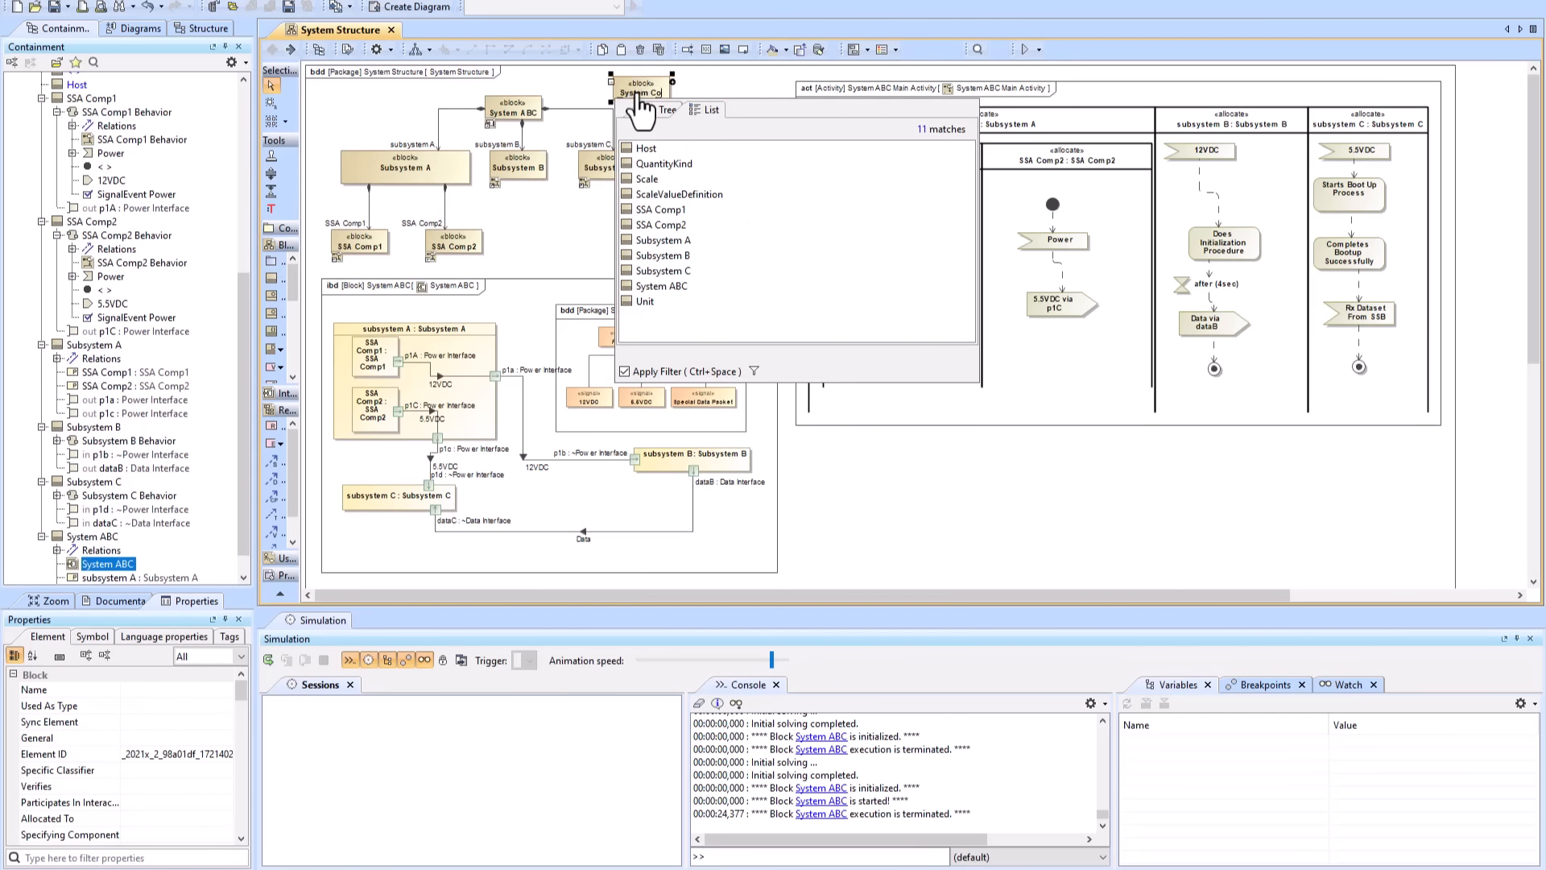
{"action": "left_click", "coordinate": [698, 190]}
- Make System ABC and Host parts of the System Context block with composition relationships
{"action": "left_click", "coordinate": [642, 84]}
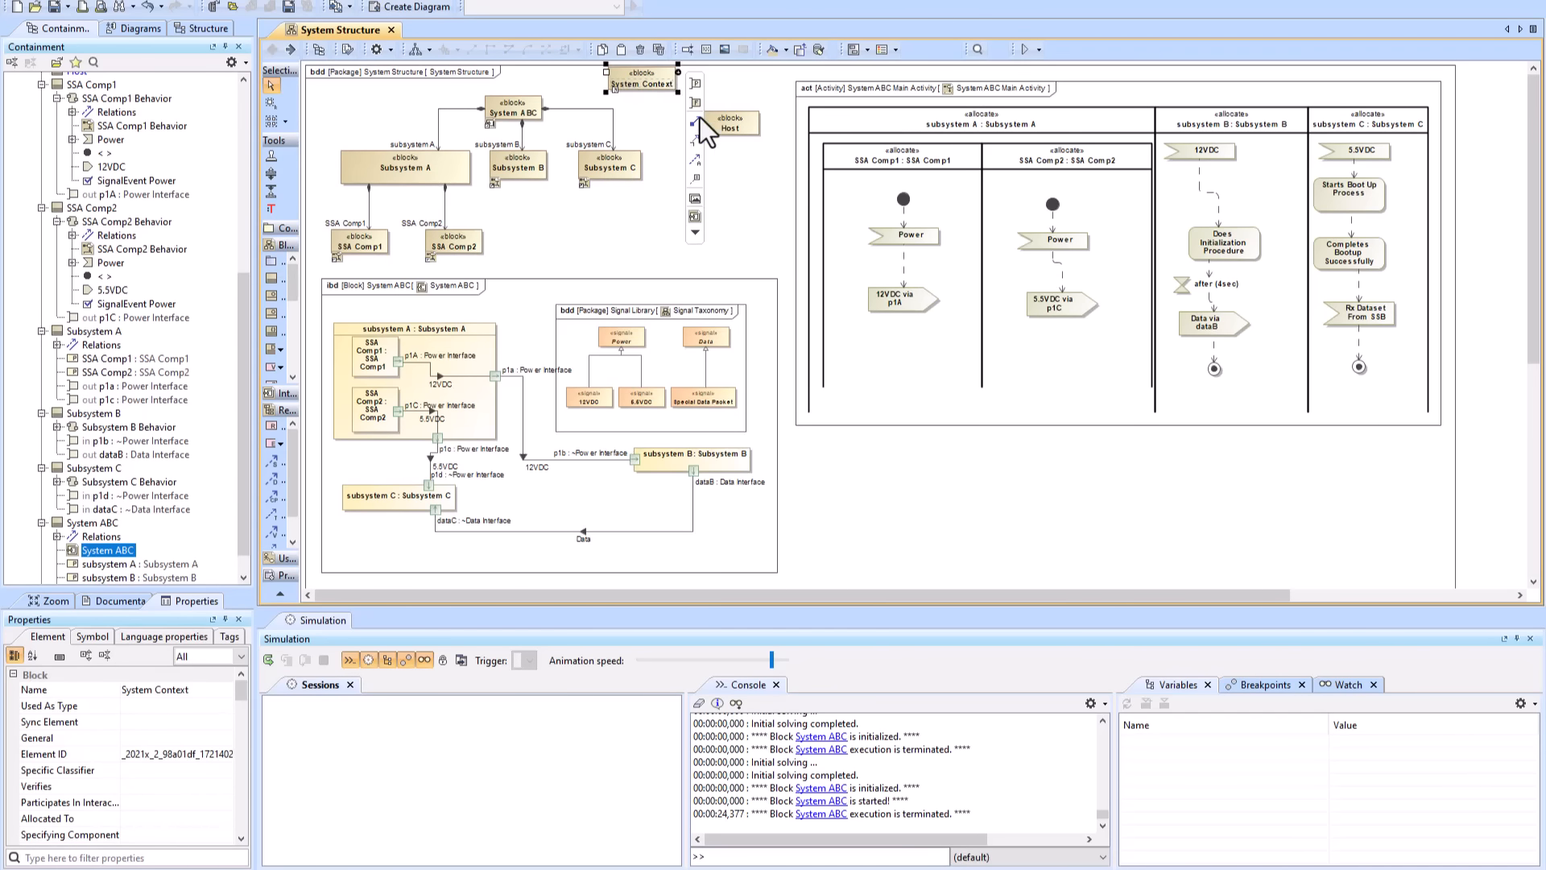
{"action": "left_click", "coordinate": [698, 120]}
{"action": "left_click", "coordinate": [500, 105]}
{"action": "left_click", "coordinate": [644, 80]}
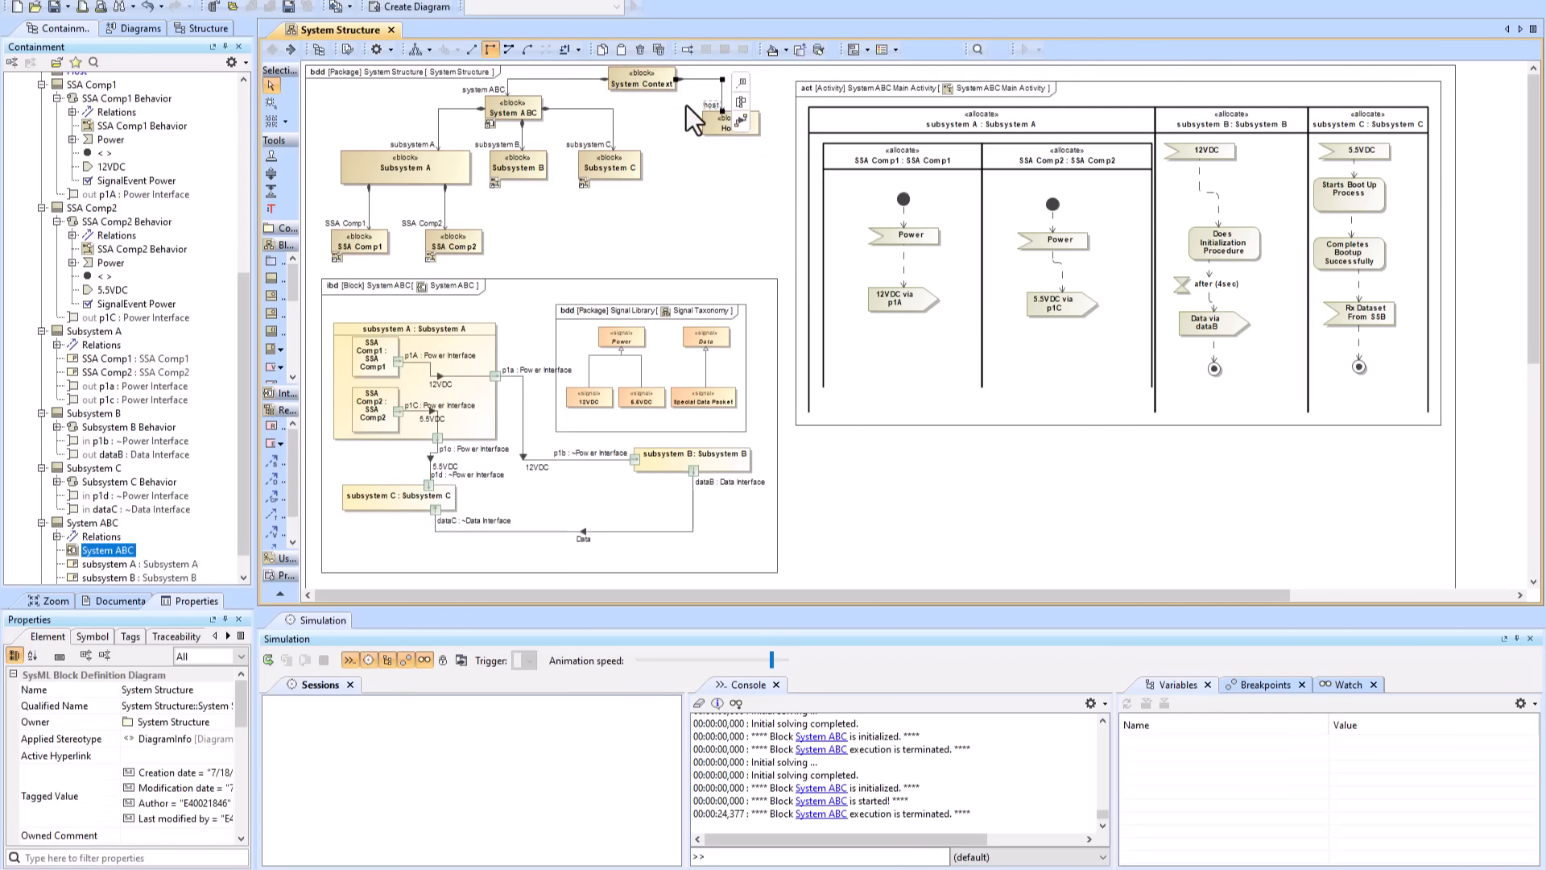
- Create an internal block diagram for System Context showing the host and system ABC parts, and place system ABC beside host
{"action": "left_click", "coordinate": [694, 215]}
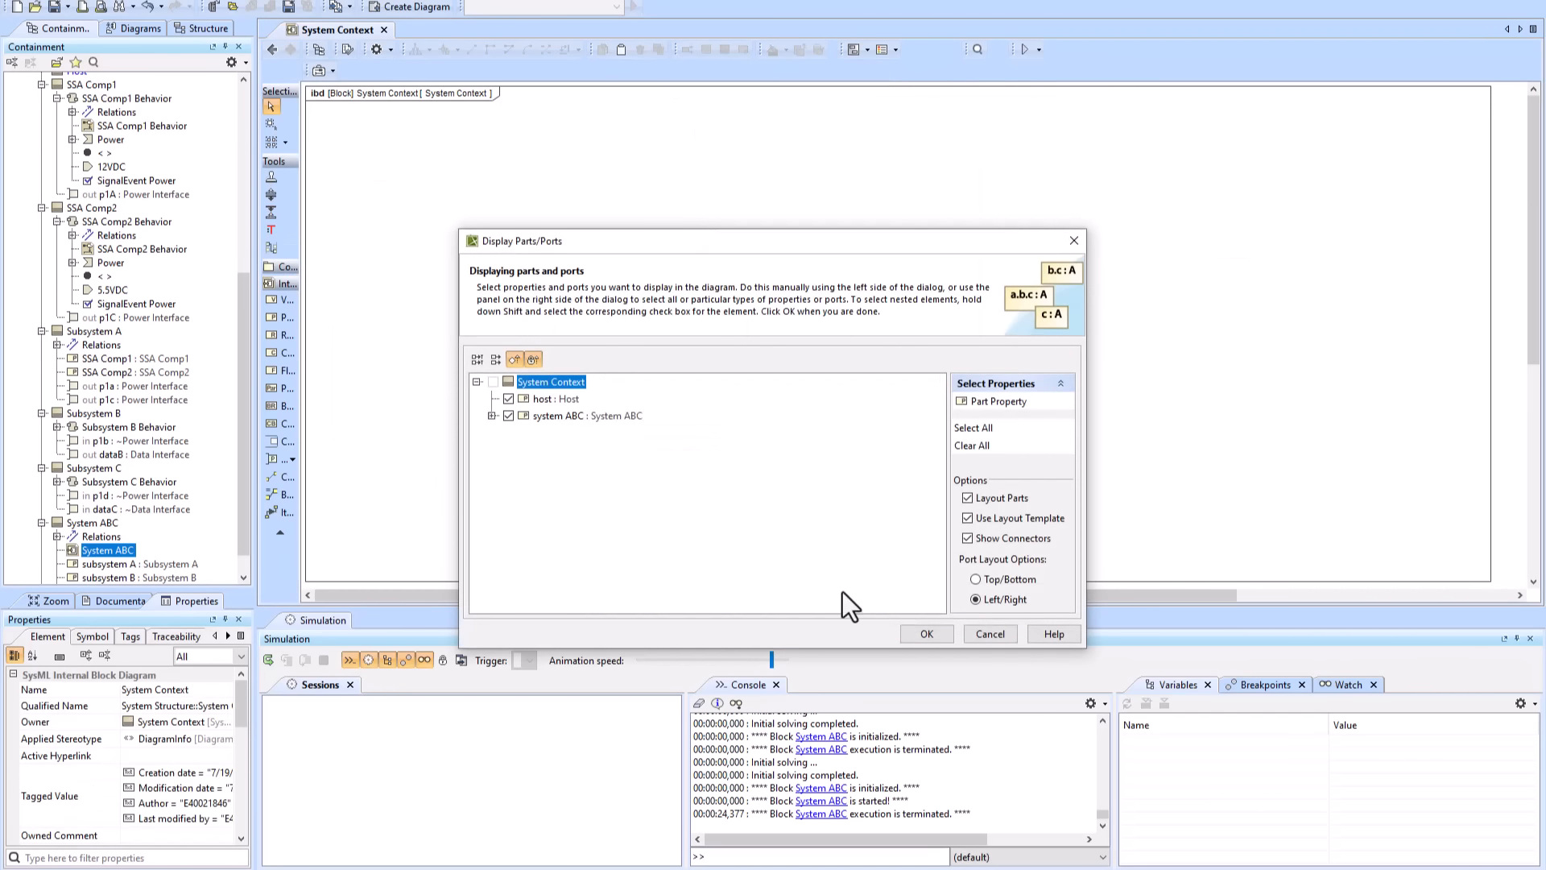
{"action": "left_click", "coordinate": [927, 633]}
{"action": "left_click_drag", "start_coordinate": [383, 203], "coordinate": [519, 128]}
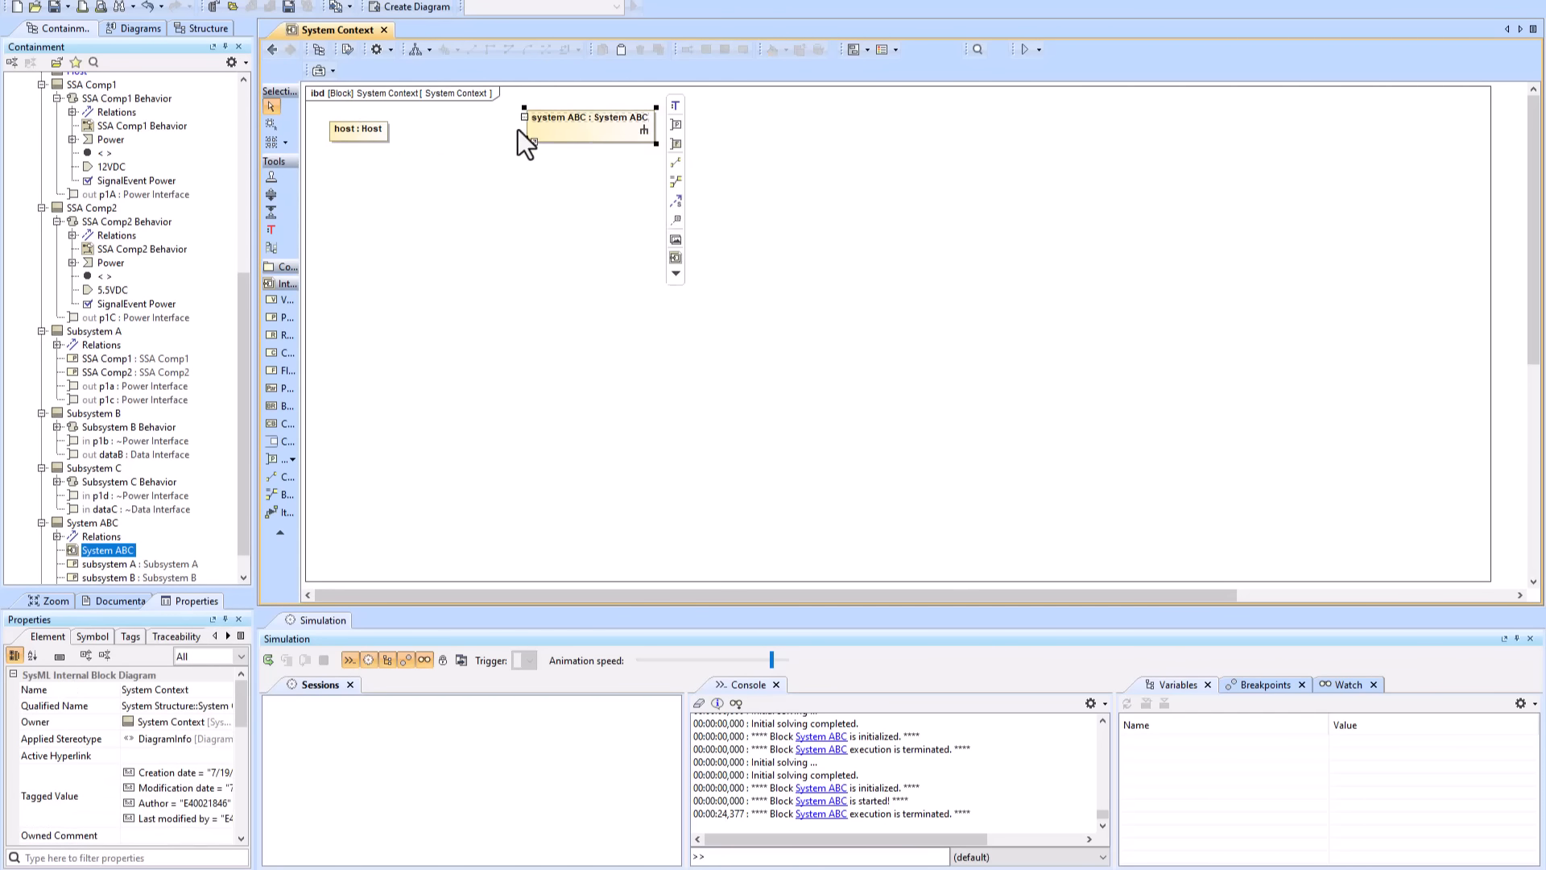
- Add a single proxy port to the host part on the side facing system ABC, undoing the extra port
{"action": "left_click", "coordinate": [371, 137]}
{"action": "left_click", "coordinate": [408, 138]}
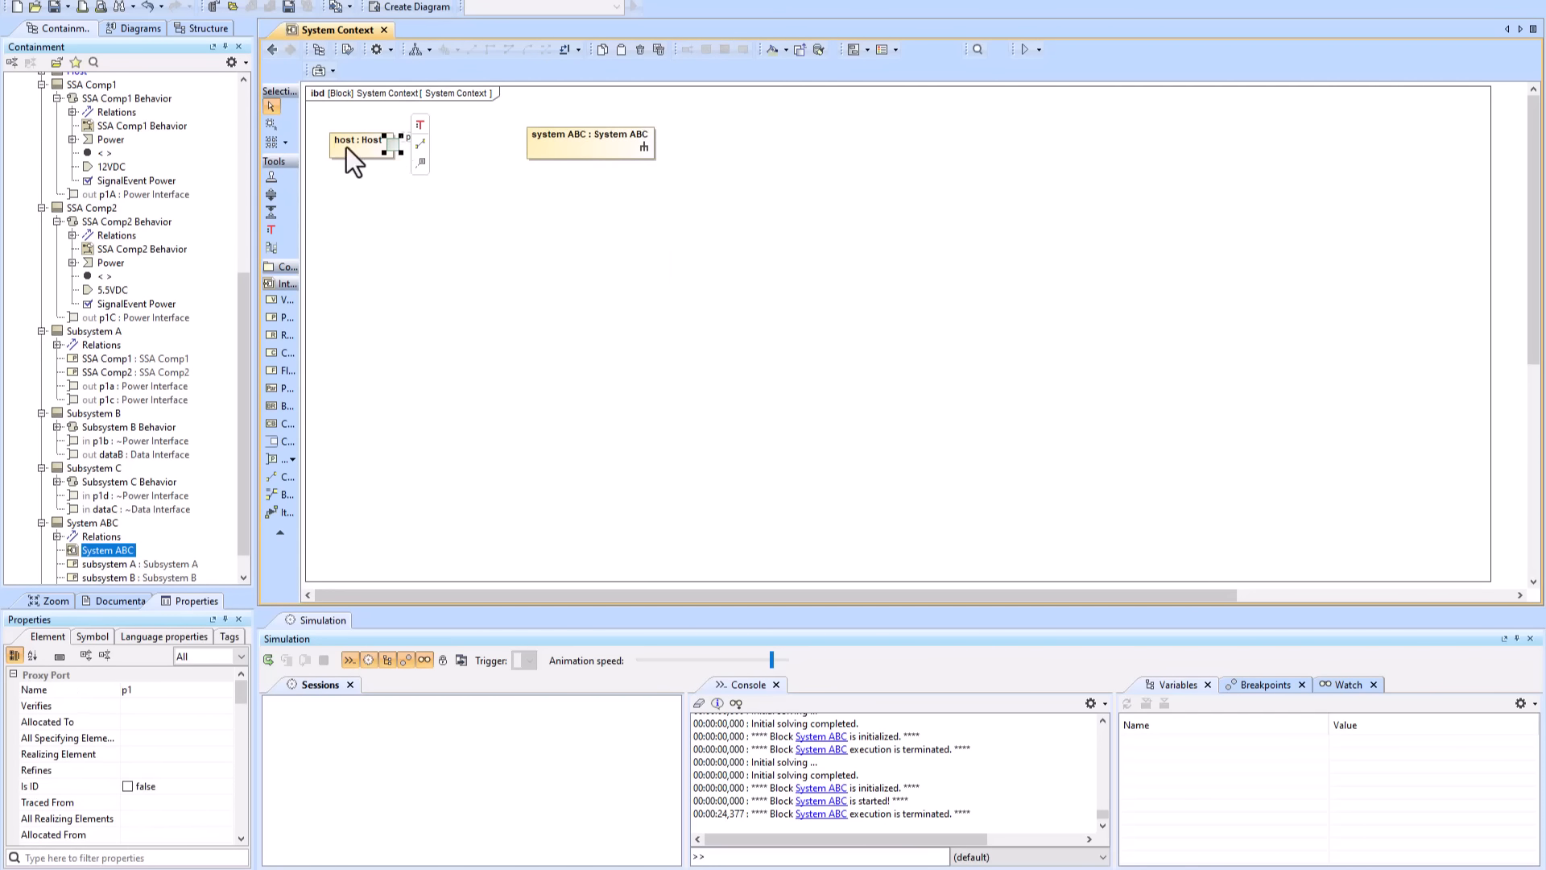
{"action": "left_click", "coordinate": [423, 124]}
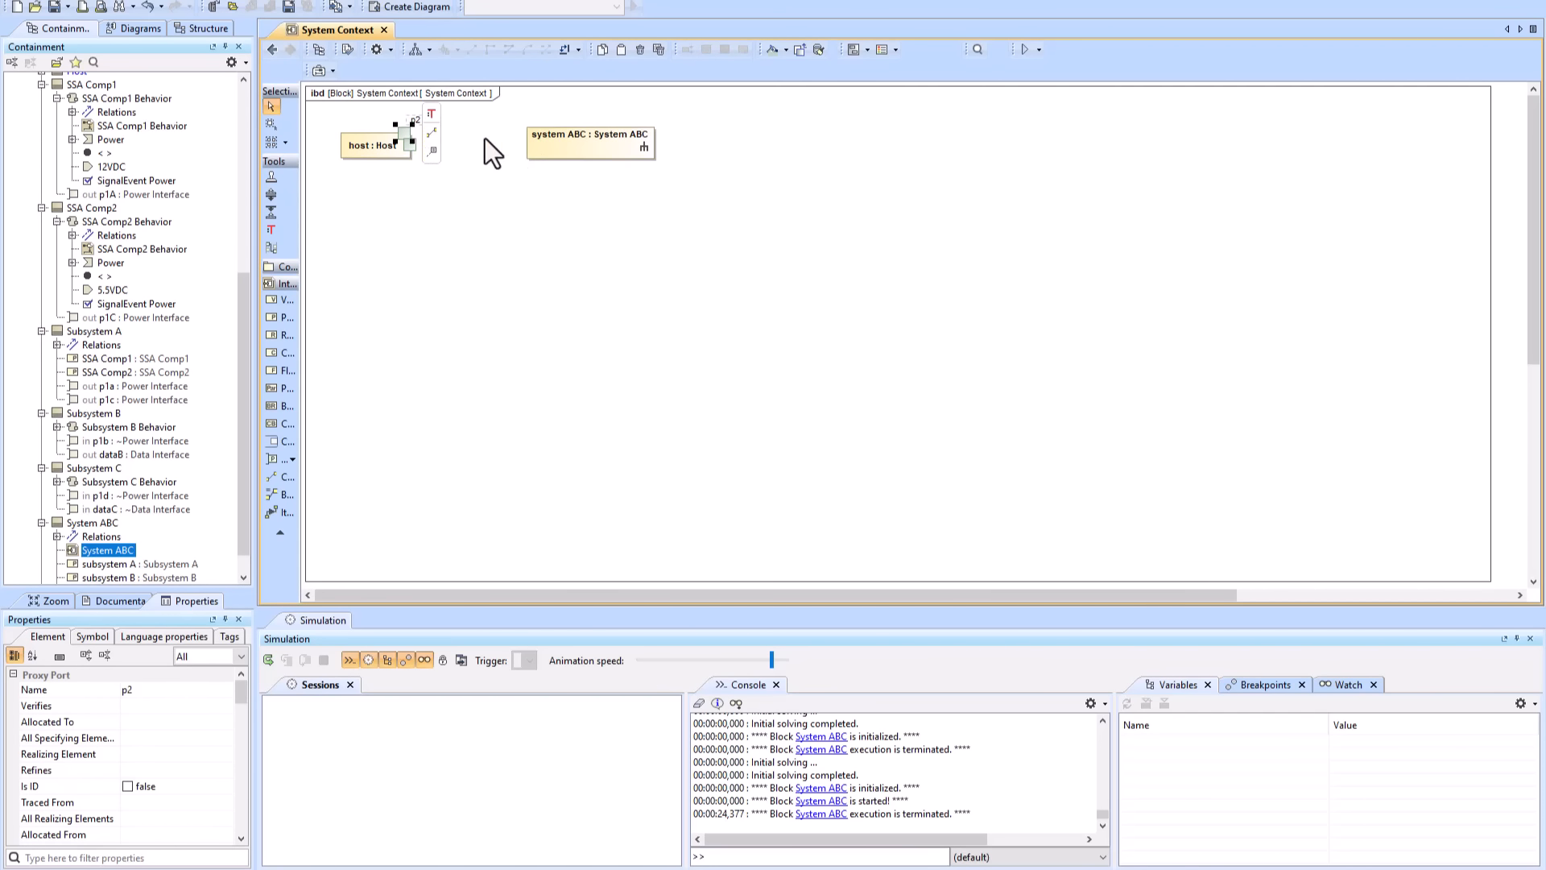
{"action": "key", "text": "ctrl+z"}
- Add a proxy port to the system ABC part facing host, and name the host port Hpow and the system ABC port Hostpow
{"action": "left_click", "coordinate": [604, 145]}
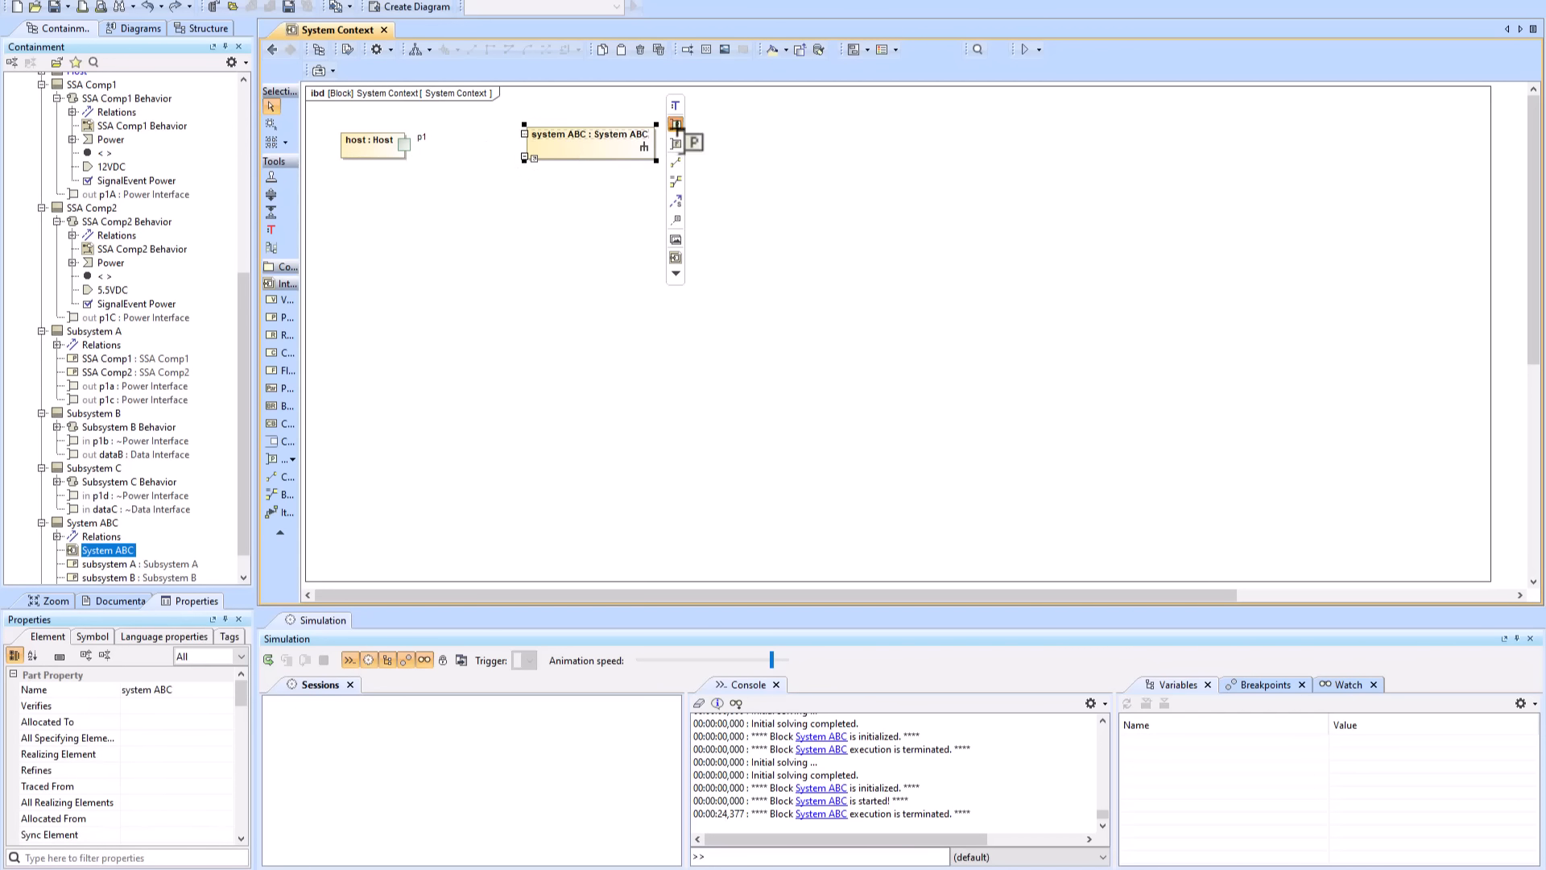
{"action": "left_click", "coordinate": [676, 140]}
{"action": "left_click", "coordinate": [595, 132]}
{"action": "left_click_drag", "start_coordinate": [588, 145], "coordinate": [433, 142]}
{"action": "left_click", "coordinate": [421, 140]}
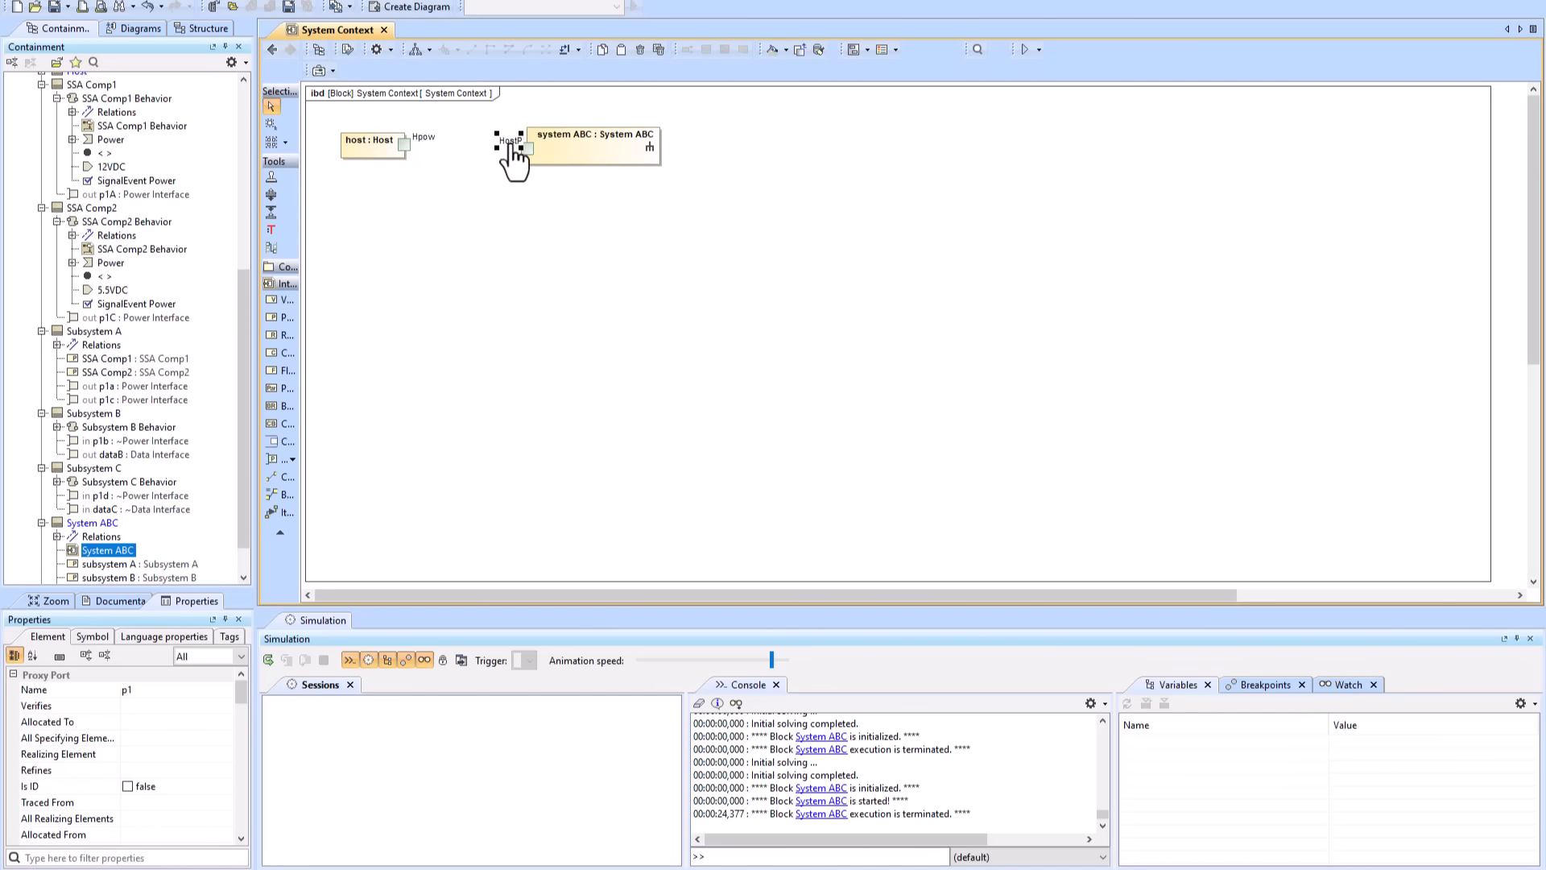
{"action": "left_click", "coordinate": [451, 155]}
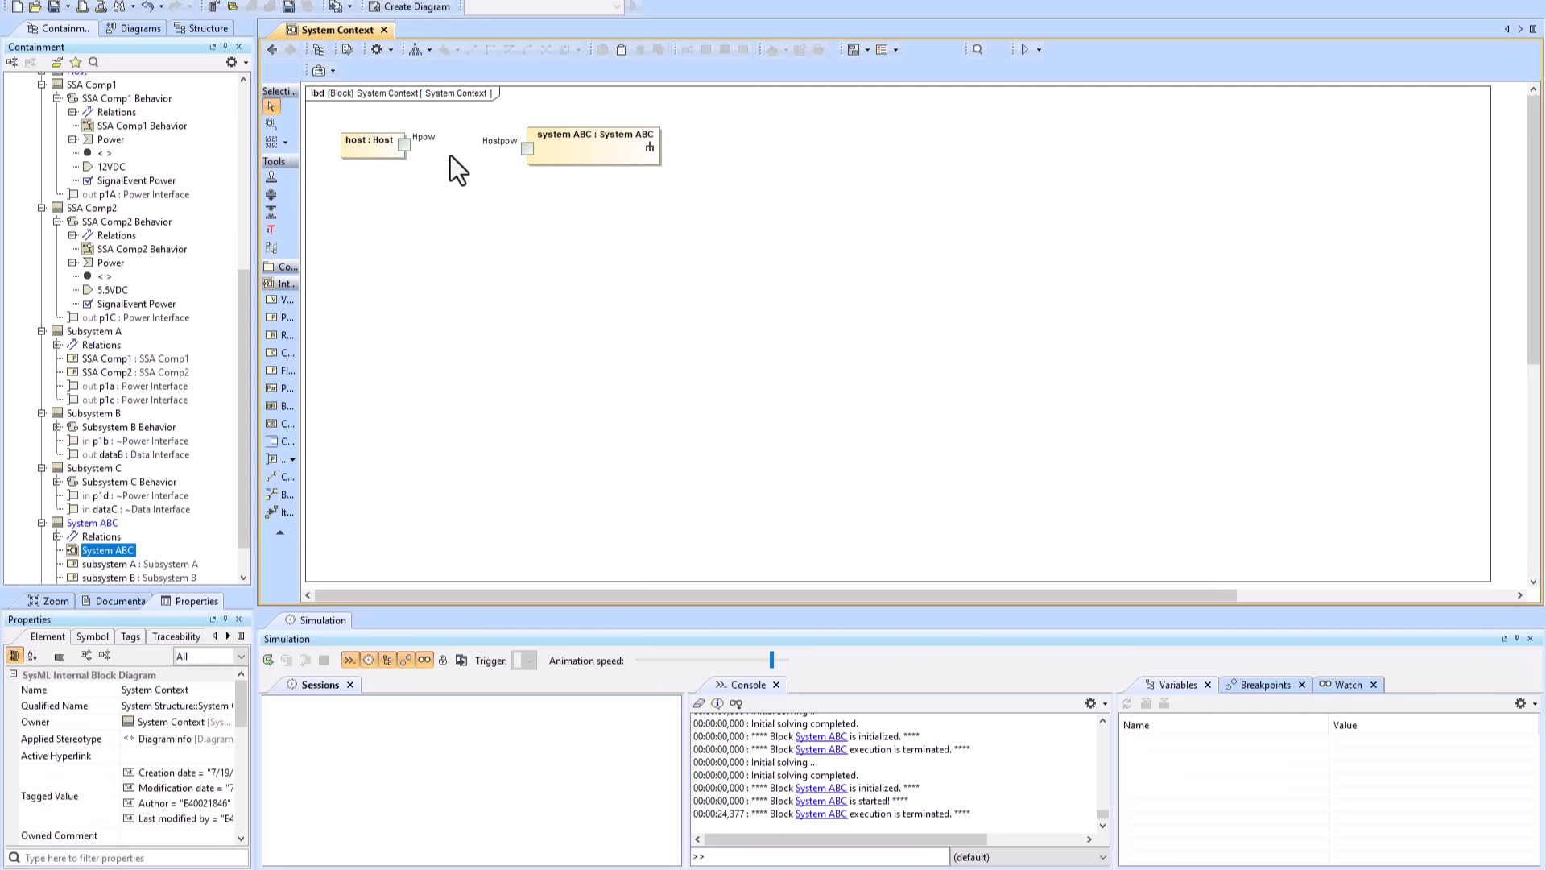
- Connect the Hpow port to the Hostpow port and shrink the System Context frame around the two parts
{"action": "left_click", "coordinate": [401, 146]}
{"action": "left_click", "coordinate": [436, 146]}
{"action": "left_click", "coordinate": [526, 149]}
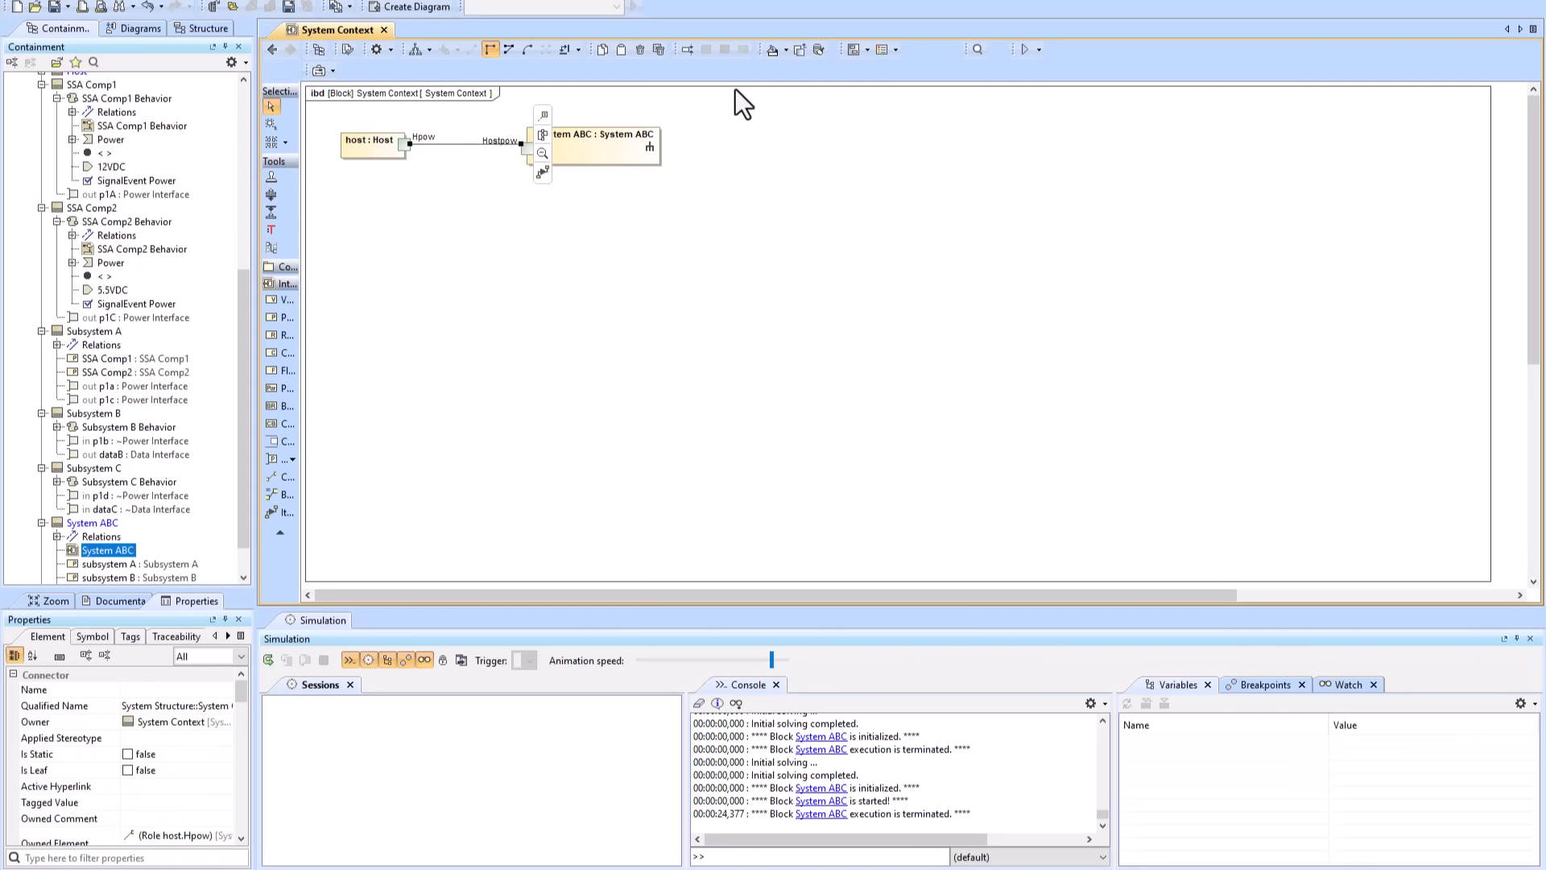
{"action": "left_click", "coordinate": [733, 87]}
{"action": "left_click", "coordinate": [1479, 581]}
{"action": "left_click", "coordinate": [883, 379]}
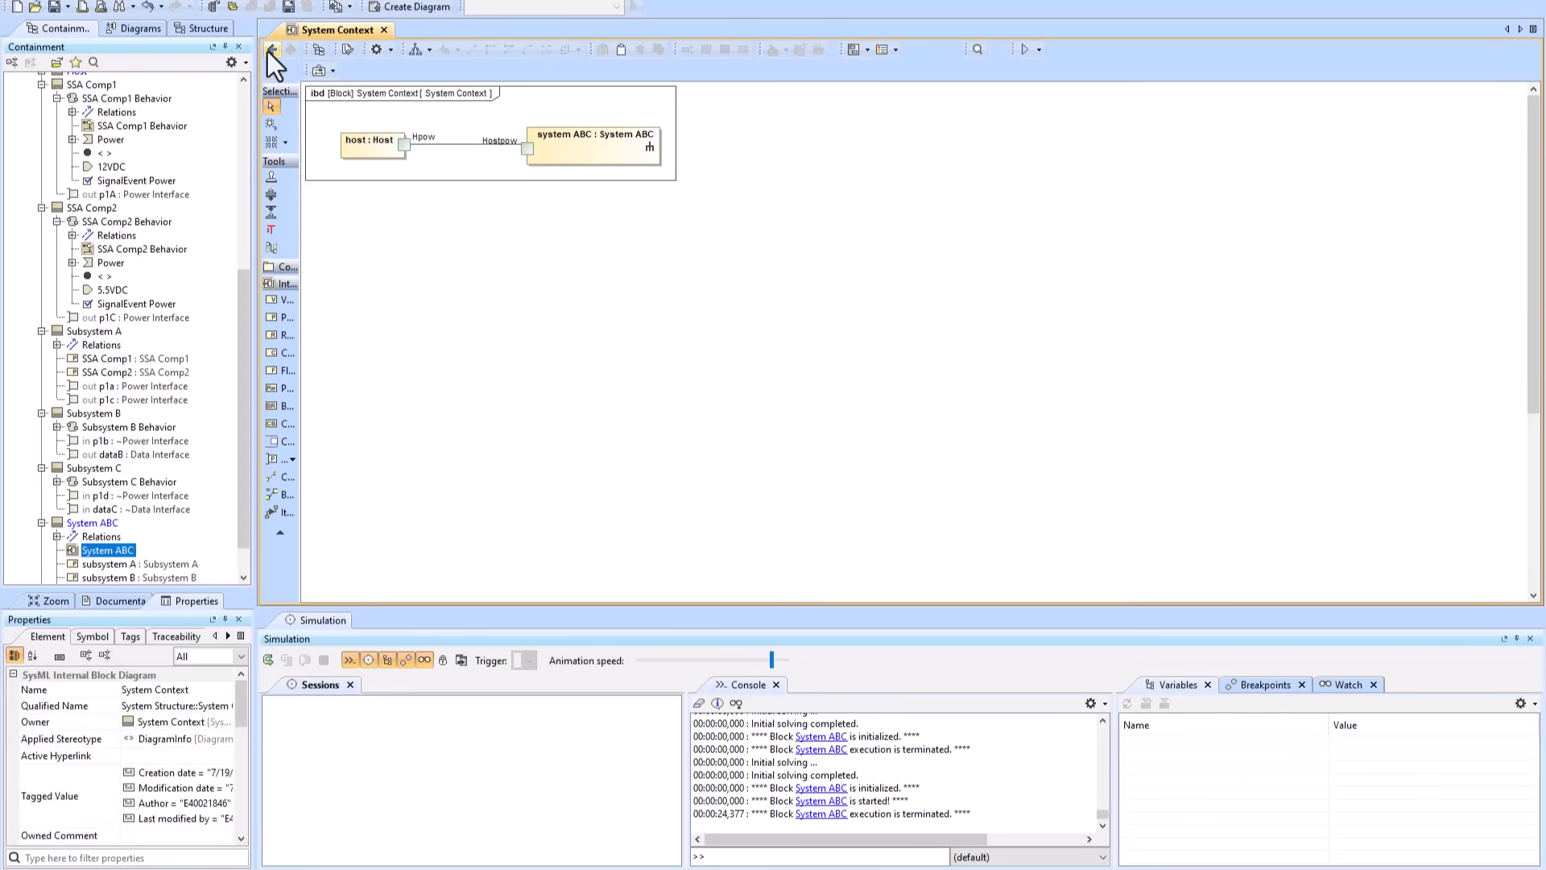
- Open the System ABC internal block diagram, position the Hostpow port on its frame, and connect it to a new port on SSA Comp1
{"action": "double_click", "coordinate": [597, 161]}
{"action": "left_click", "coordinate": [308, 114]}
{"action": "left_click", "coordinate": [867, 242]}
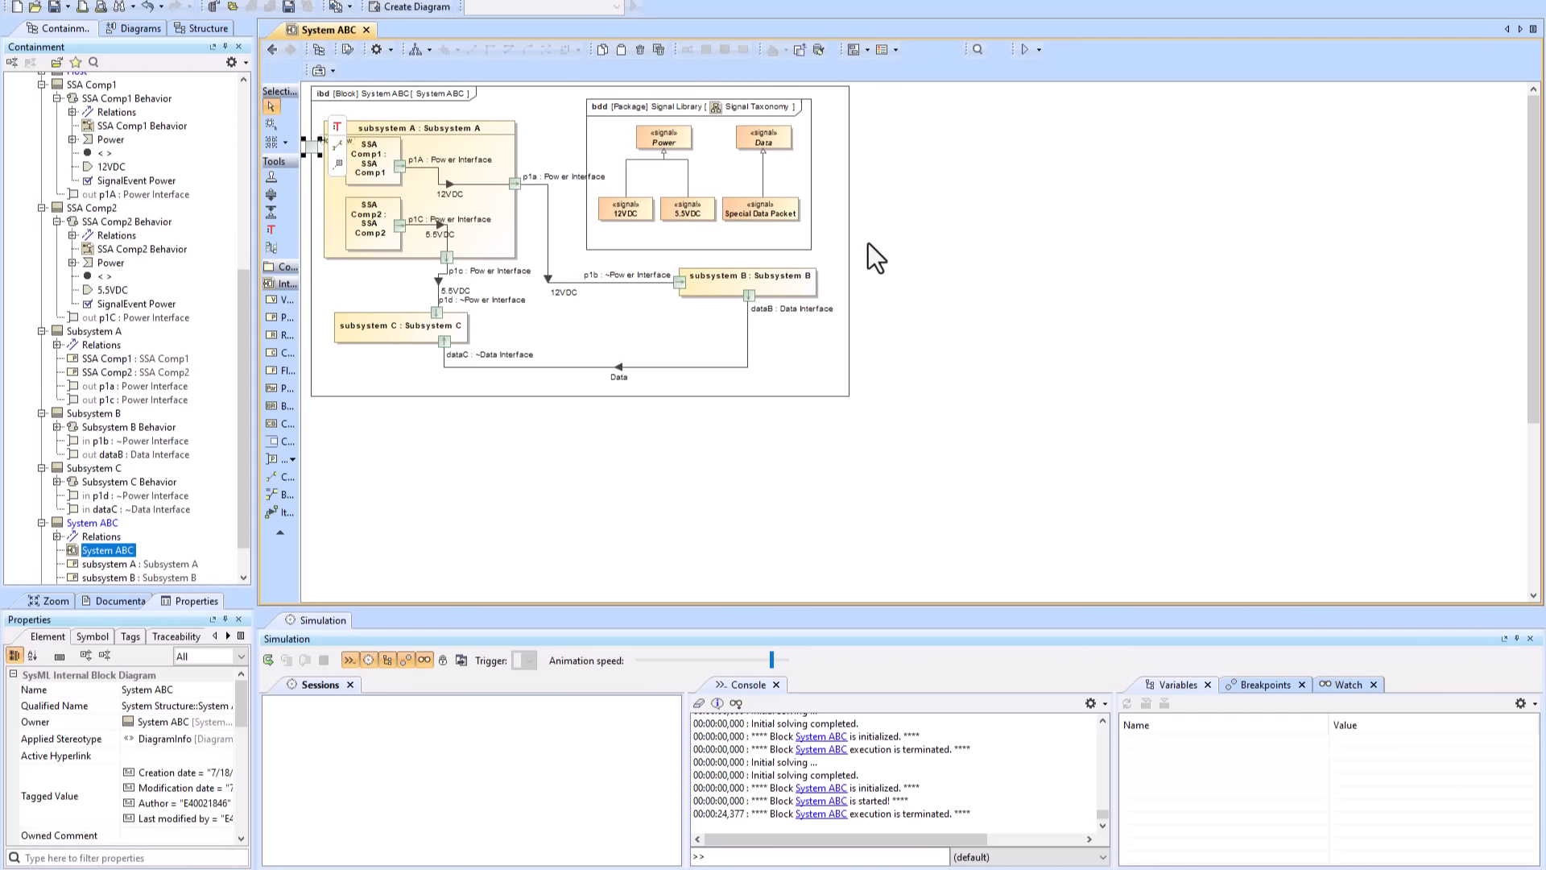
{"action": "left_click", "coordinate": [340, 109]}
{"action": "left_click_drag", "start_coordinate": [313, 148], "coordinate": [310, 190]}
{"action": "left_click", "coordinate": [332, 191]}
{"action": "left_click", "coordinate": [352, 155]}
{"action": "left_click", "coordinate": [404, 208]}
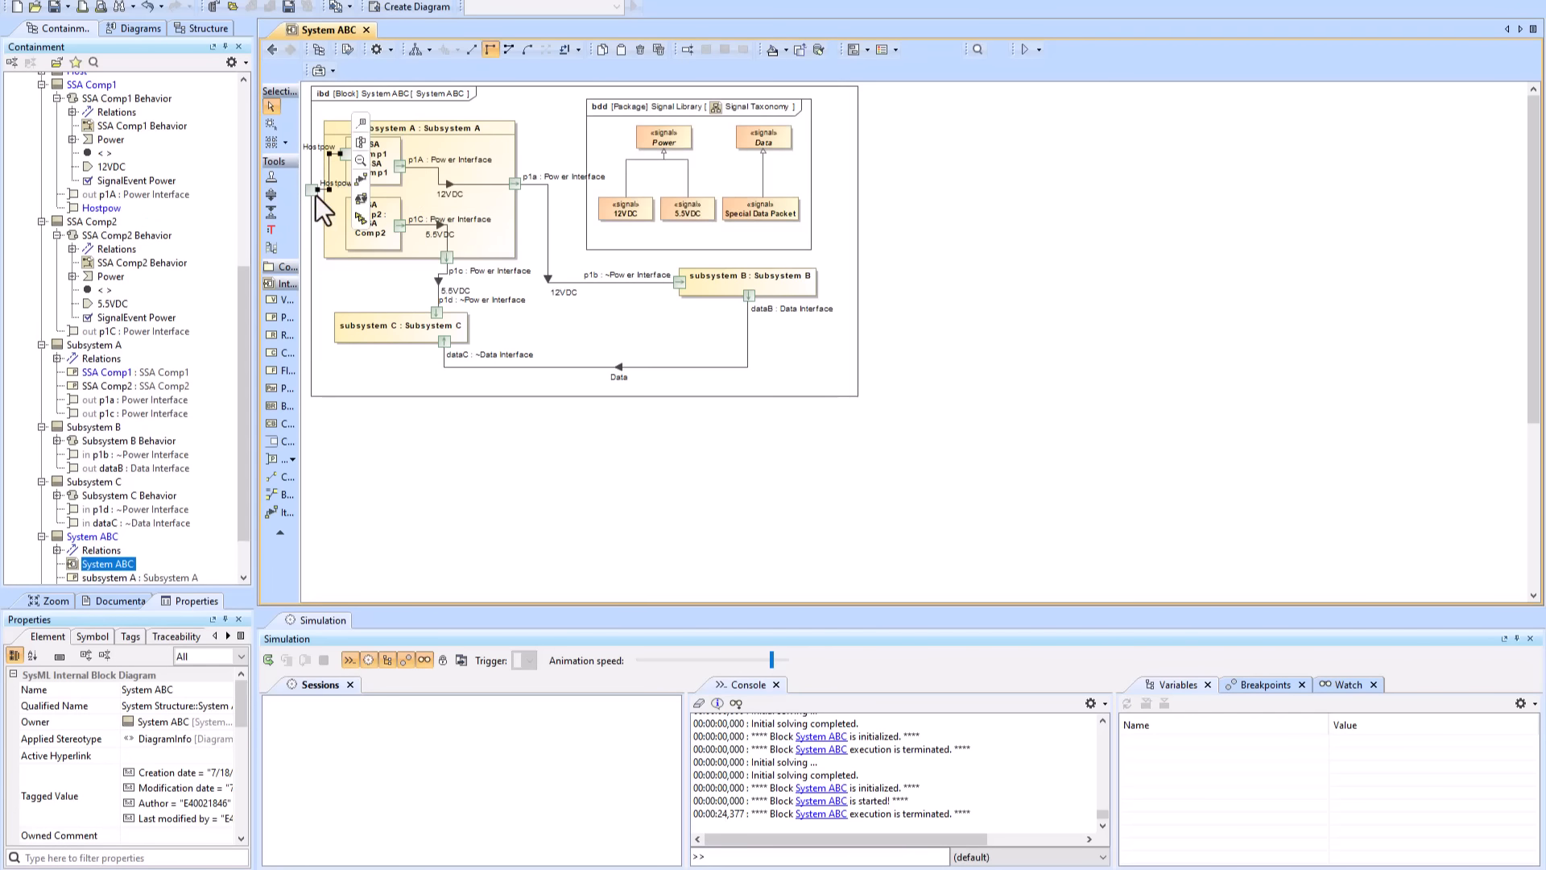
- Connect Hostpow to a new port on SSA Comp2, and name the component ports HostpowComp1 and HostpowComp2
{"action": "left_click", "coordinate": [313, 191]}
{"action": "left_click", "coordinate": [331, 176]}
{"action": "left_click", "coordinate": [364, 238]}
{"action": "left_click", "coordinate": [395, 276]}
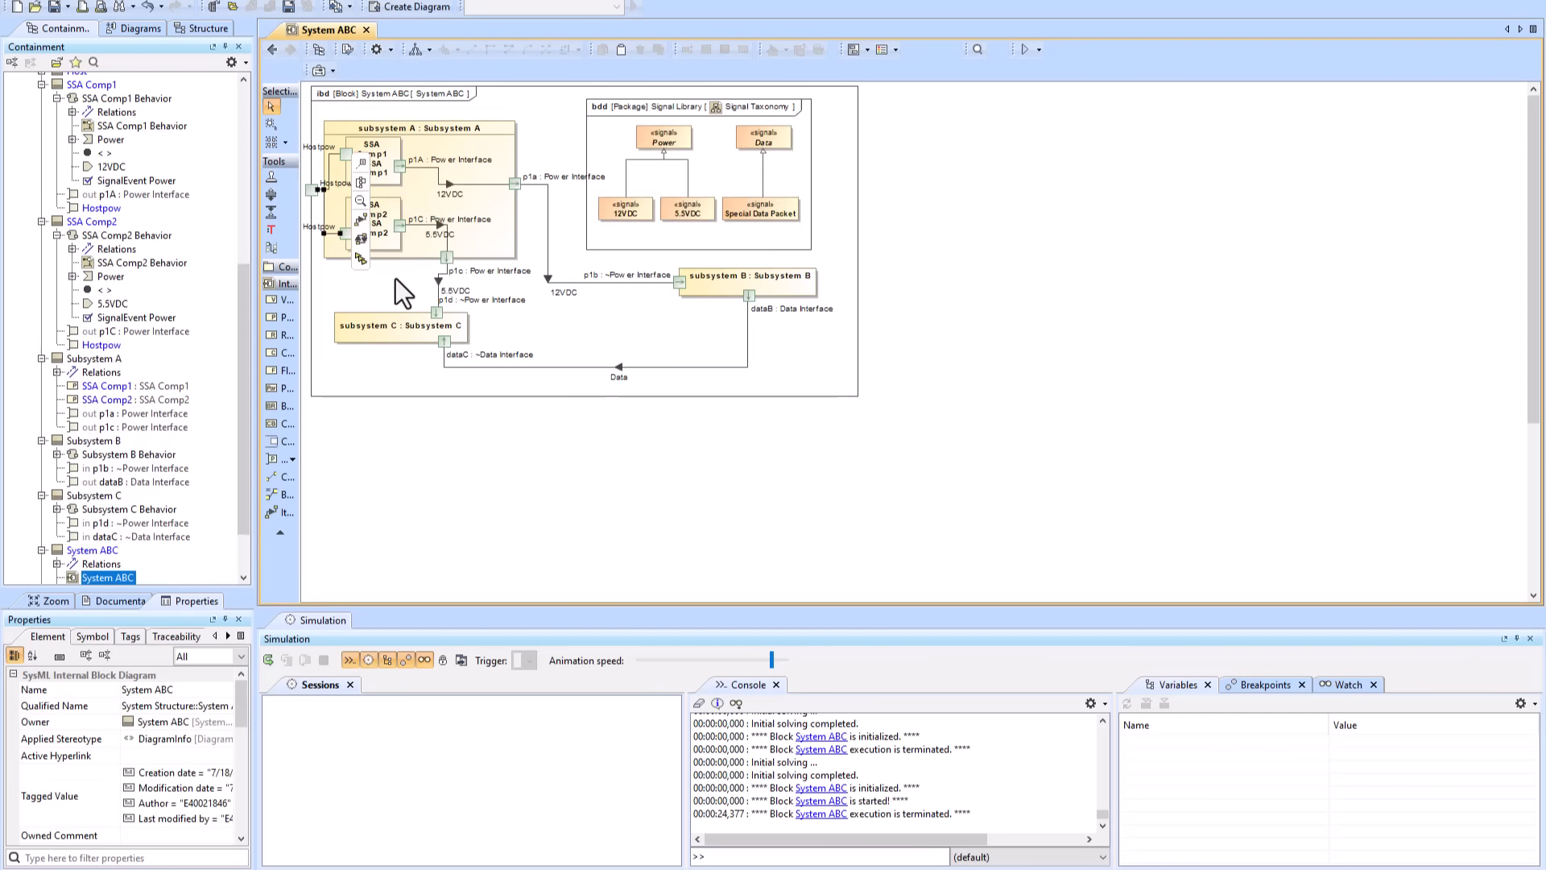
{"action": "left_click", "coordinate": [309, 227]}
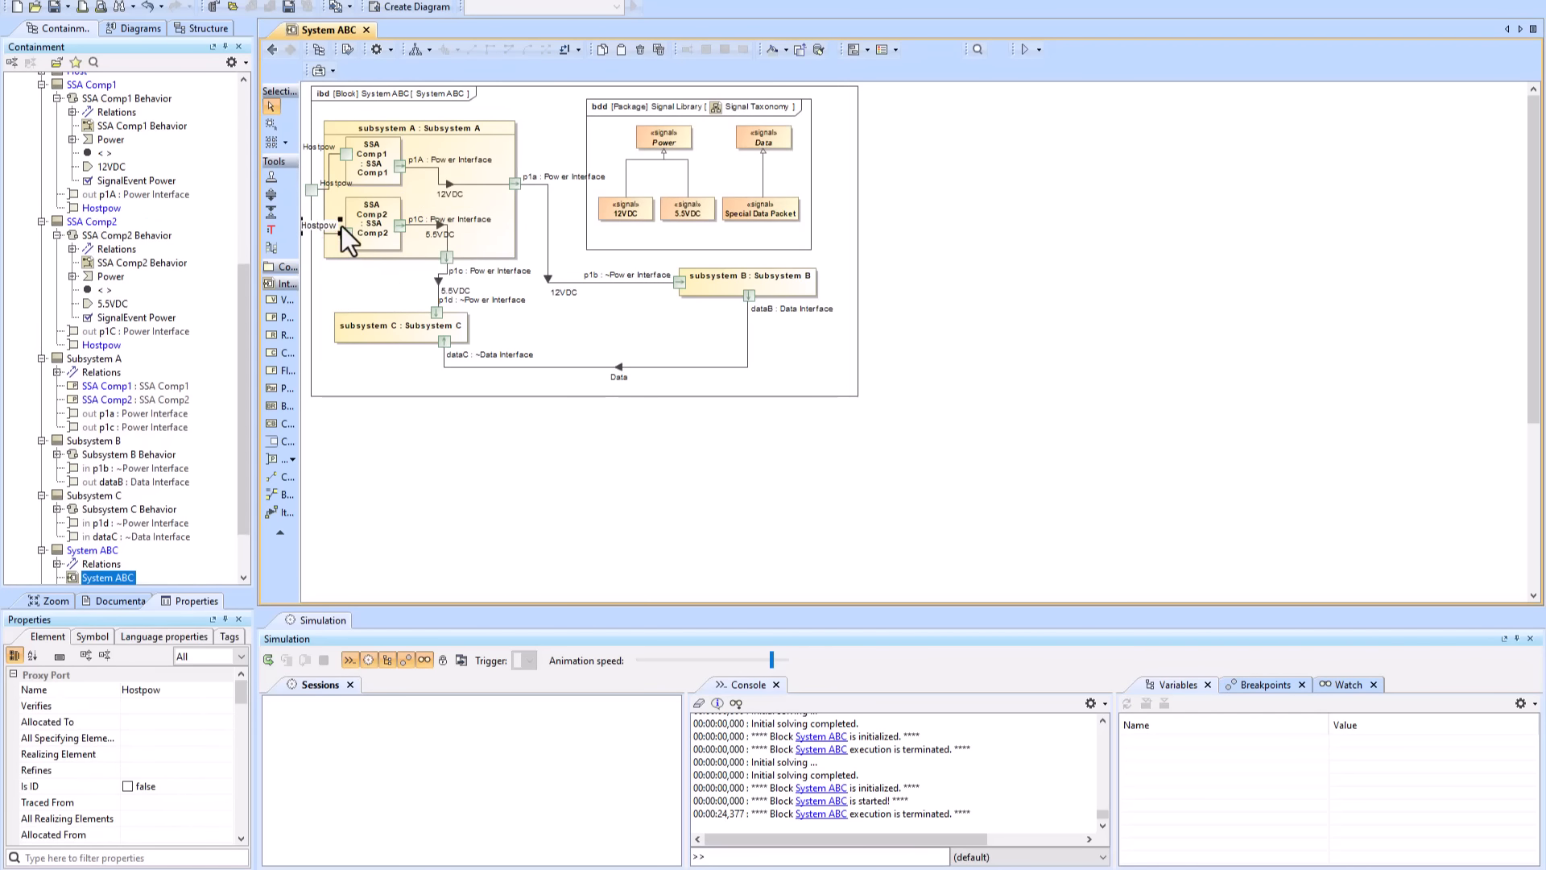
{"action": "type", "text": "omp2C"}
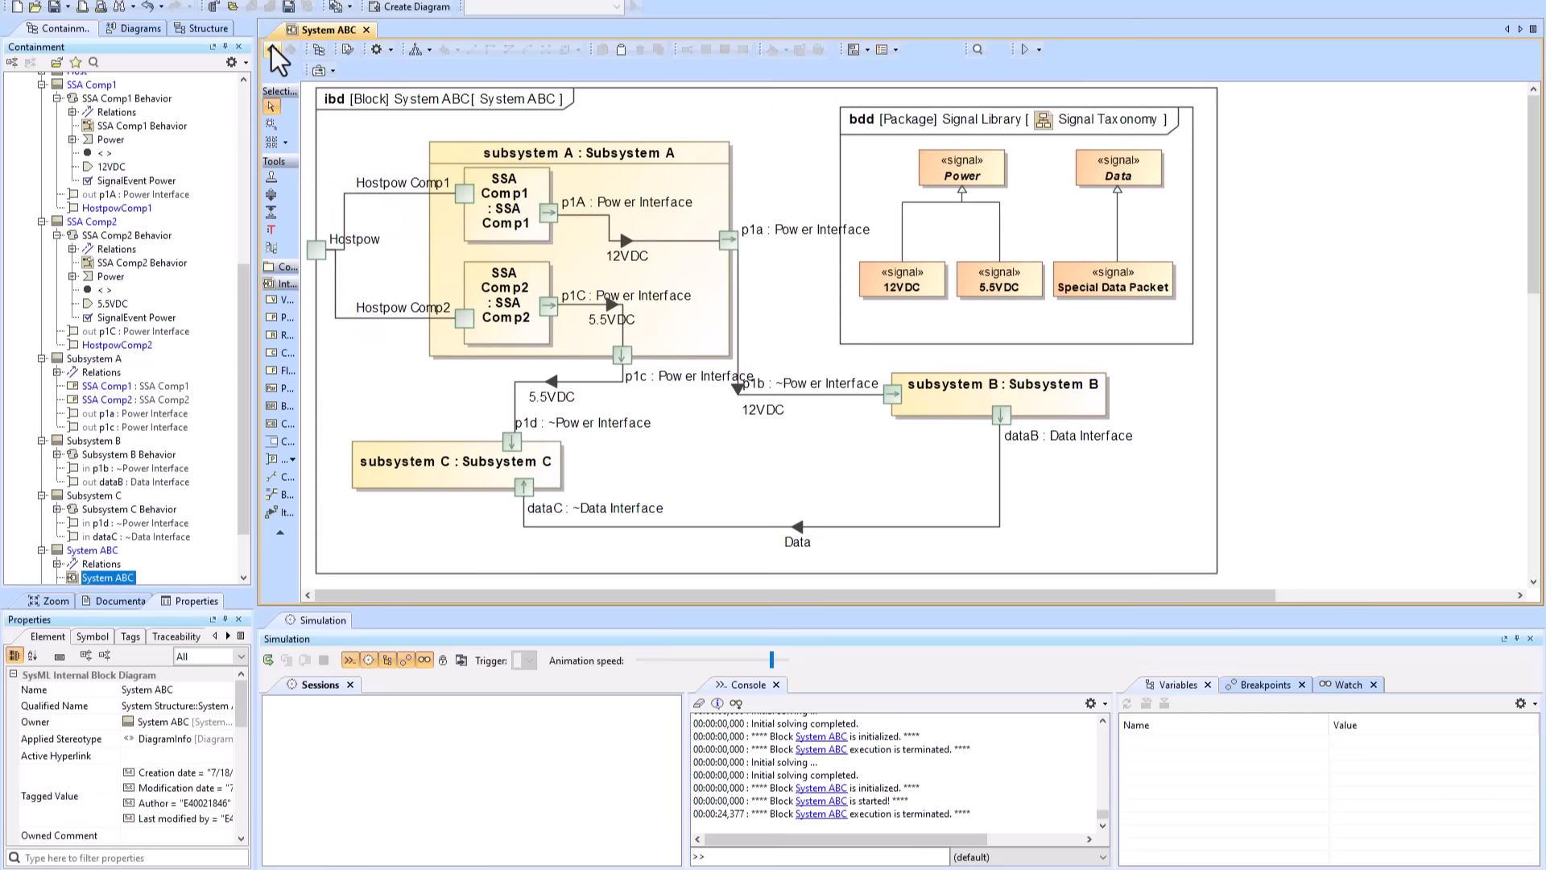
- Assign the Power signal as the item flow on both connectors from Hostpow to the component ports, and return to the System Context diagram
{"action": "scroll", "coordinate": [121, 201], "scroll_direction": "up", "scroll_amount": 7}
{"action": "left_click_drag", "start_coordinate": [81, 284], "coordinate": [348, 225]}
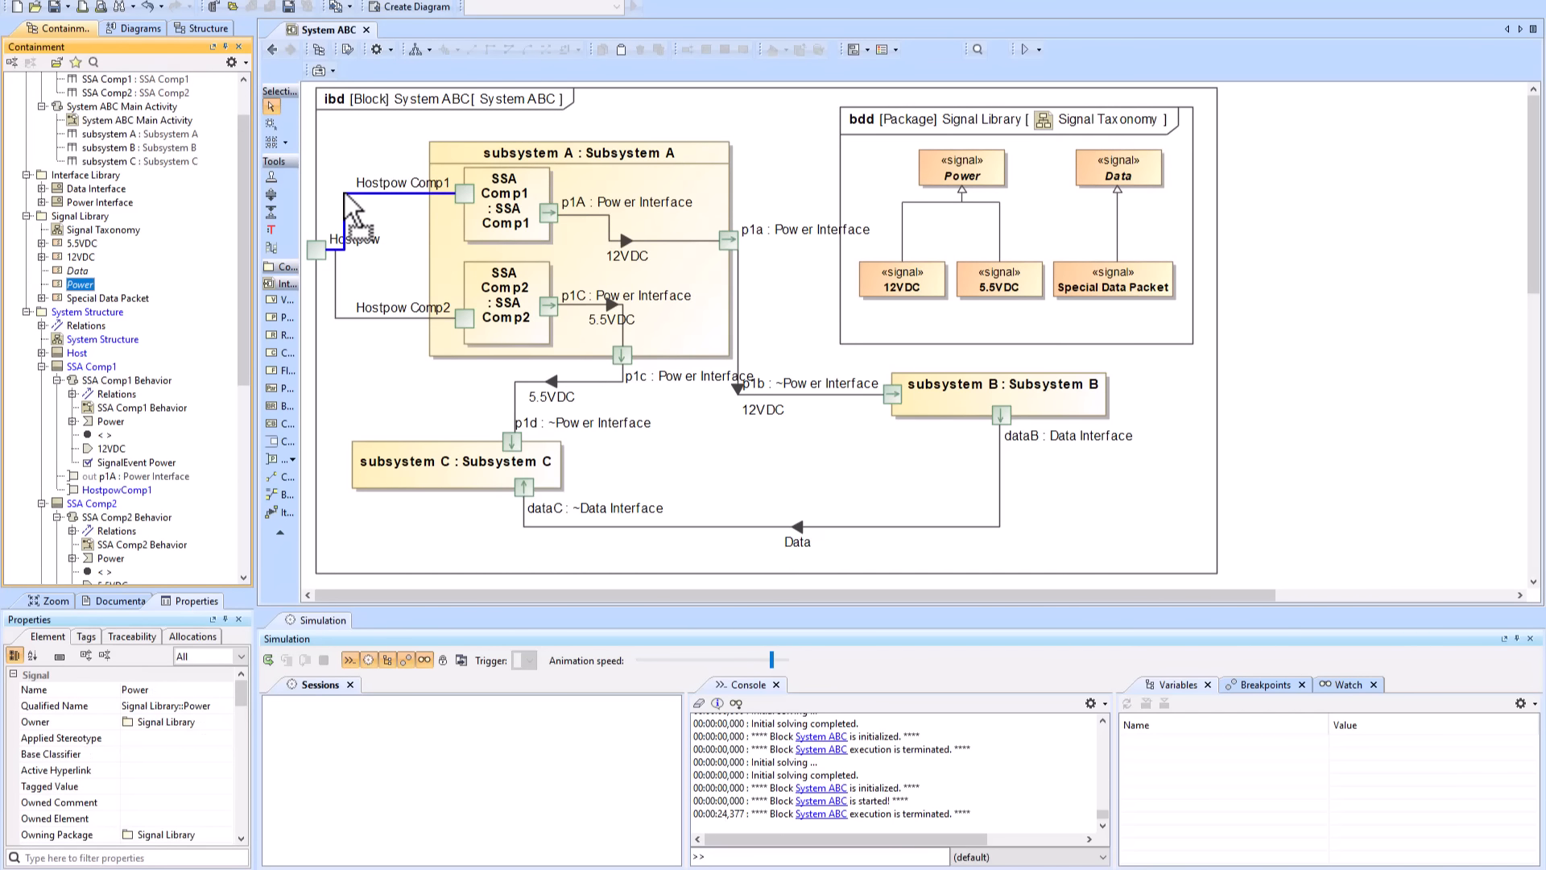
{"action": "left_click", "coordinate": [893, 576]}
{"action": "left_click_drag", "start_coordinate": [91, 282], "coordinate": [346, 317]}
{"action": "left_click", "coordinate": [894, 576]}
{"action": "left_click", "coordinate": [274, 50]}
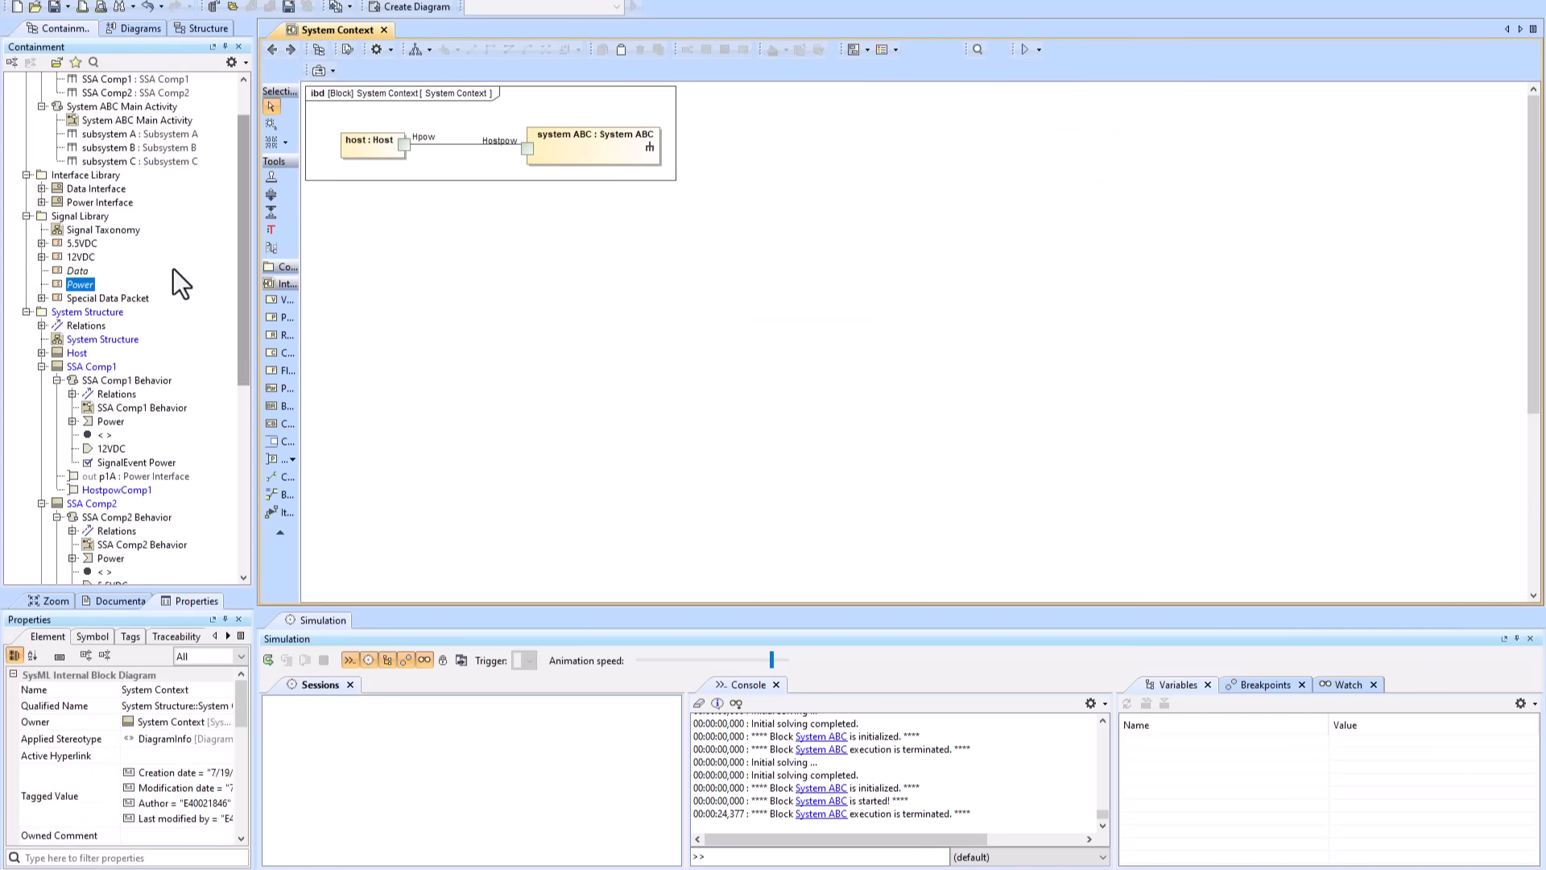
- Assign the Power signal as the item flow on the connector between Hpow and Hostpow, and return to the System Structure diagram
{"action": "left_click_drag", "start_coordinate": [80, 284], "coordinate": [452, 143]}
{"action": "left_click", "coordinate": [885, 571]}
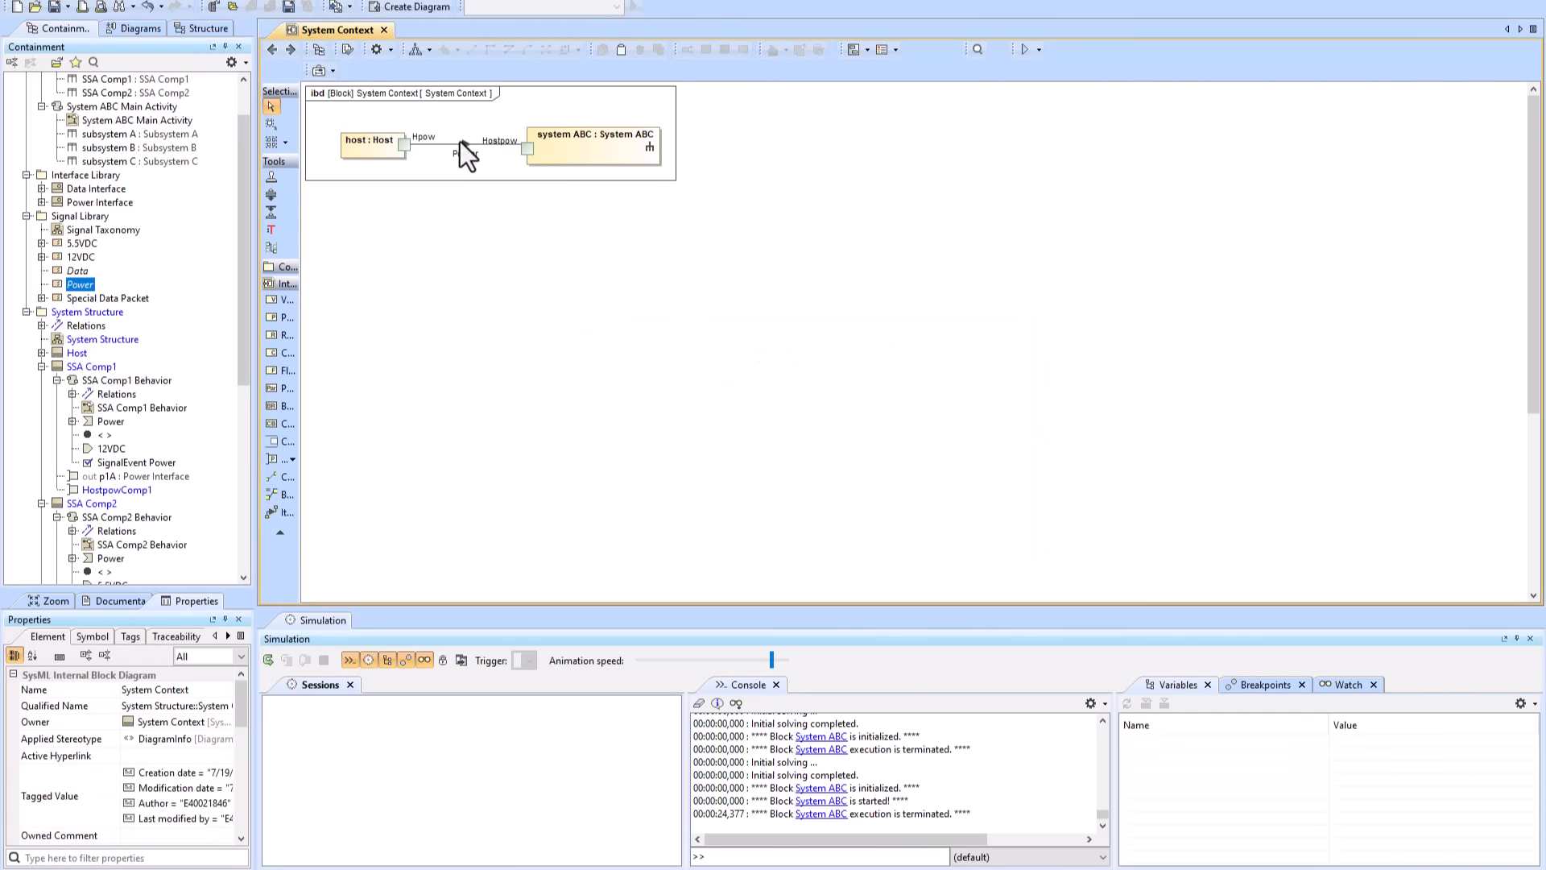
{"action": "left_click", "coordinate": [267, 50]}
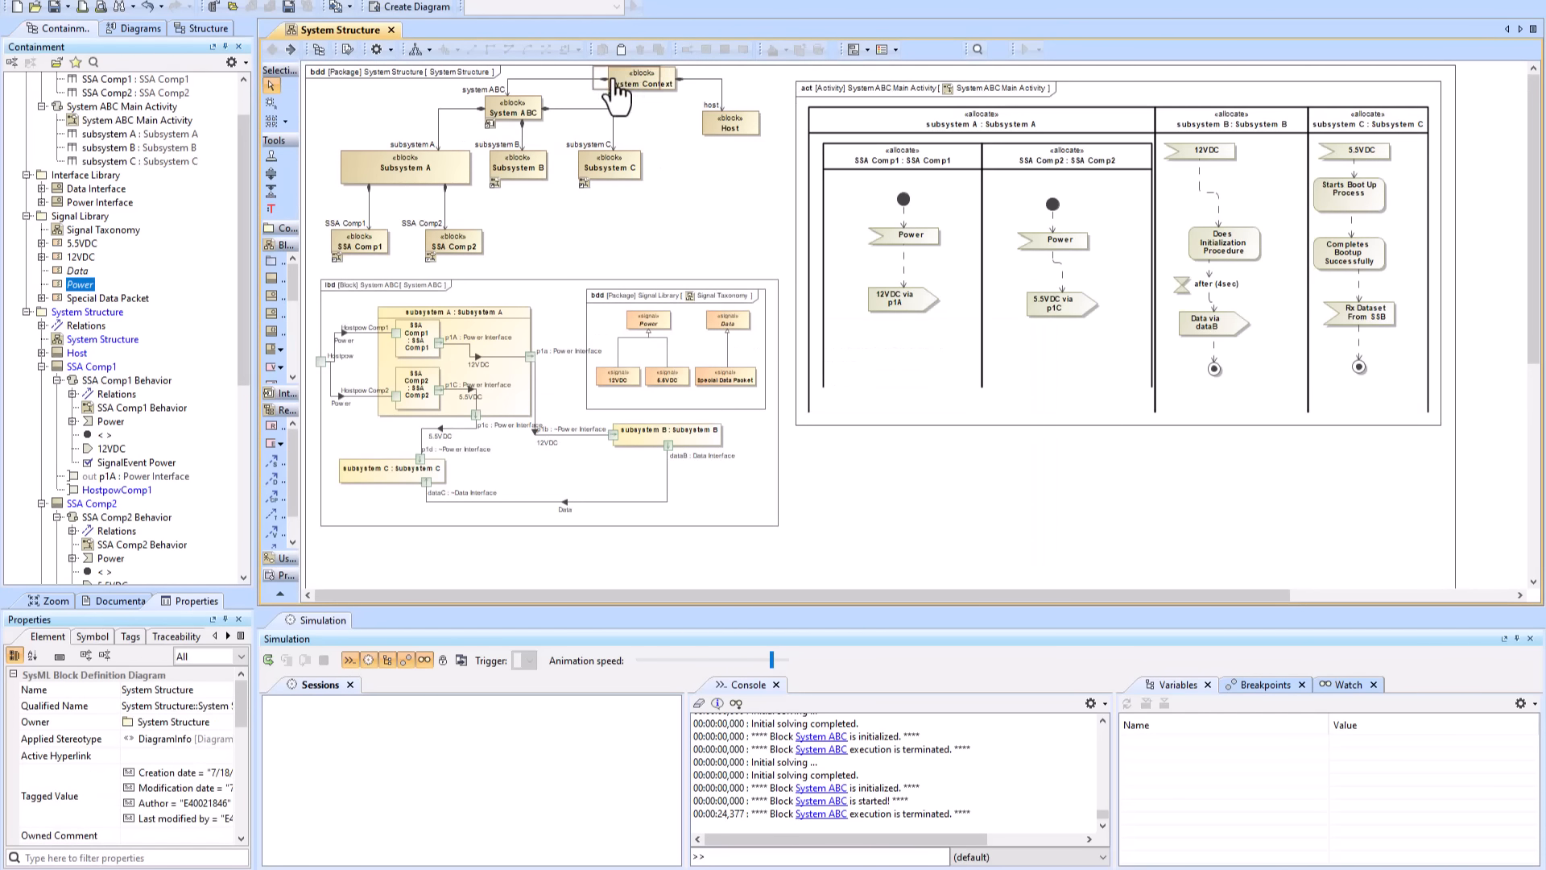
- Create a SysML Activity Diagram for the Host block and add an initial node with a 2sec time event below it
{"action": "right_click", "coordinate": [729, 122]}
{"action": "left_click", "coordinate": [810, 194]}
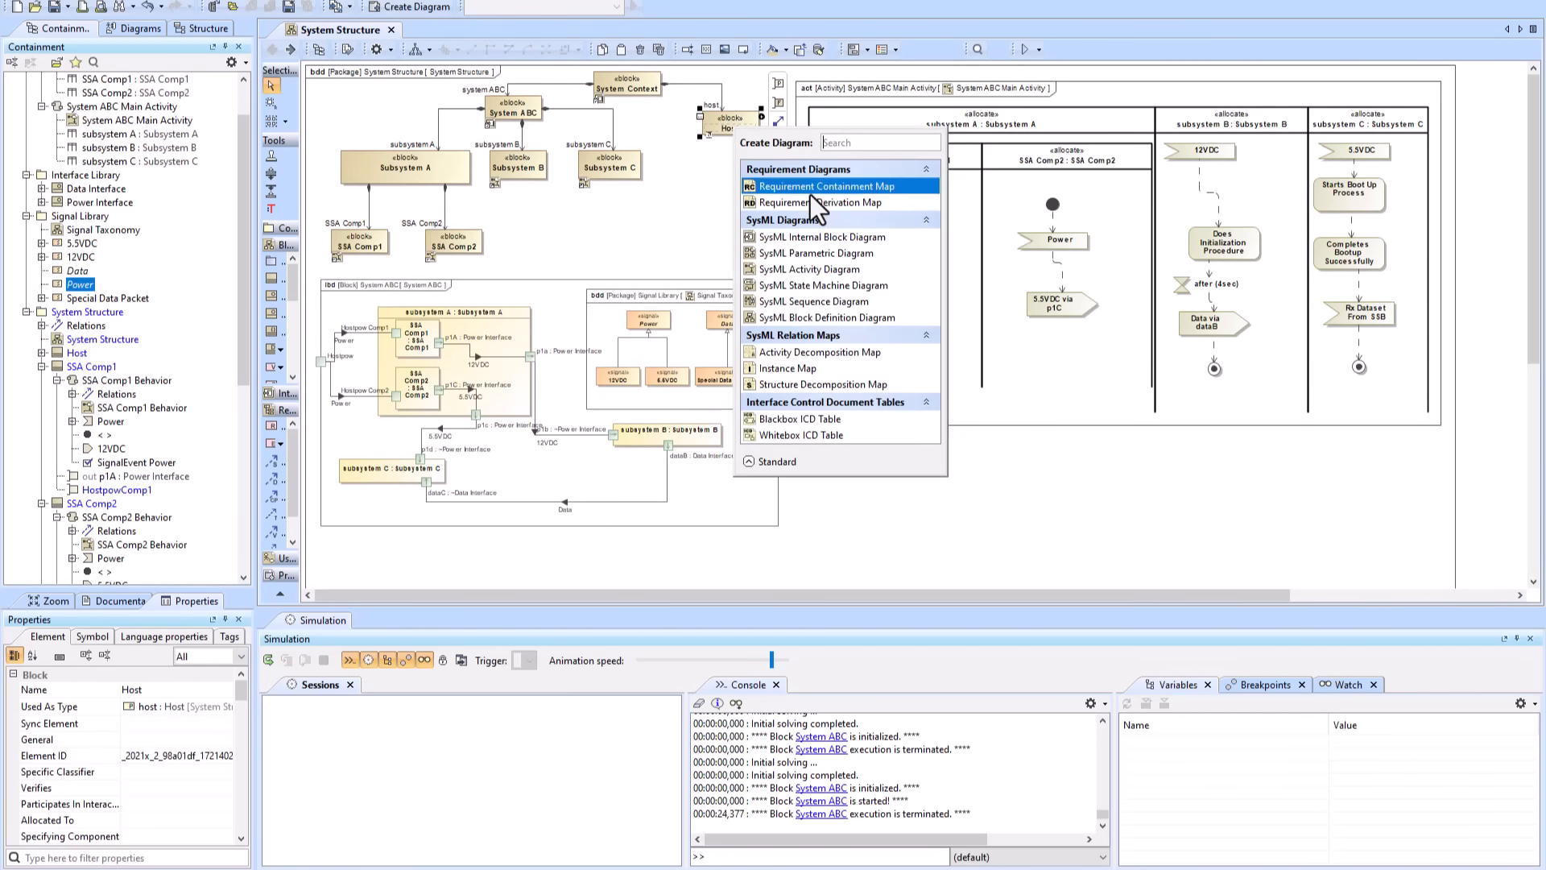
{"action": "left_click", "coordinate": [790, 273]}
{"action": "left_click_drag", "start_coordinate": [300, 296], "coordinate": [354, 296]}
{"action": "left_click", "coordinate": [305, 331]}
{"action": "left_click", "coordinate": [459, 108]}
{"action": "left_click", "coordinate": [301, 297]}
{"action": "left_click", "coordinate": [423, 158]}
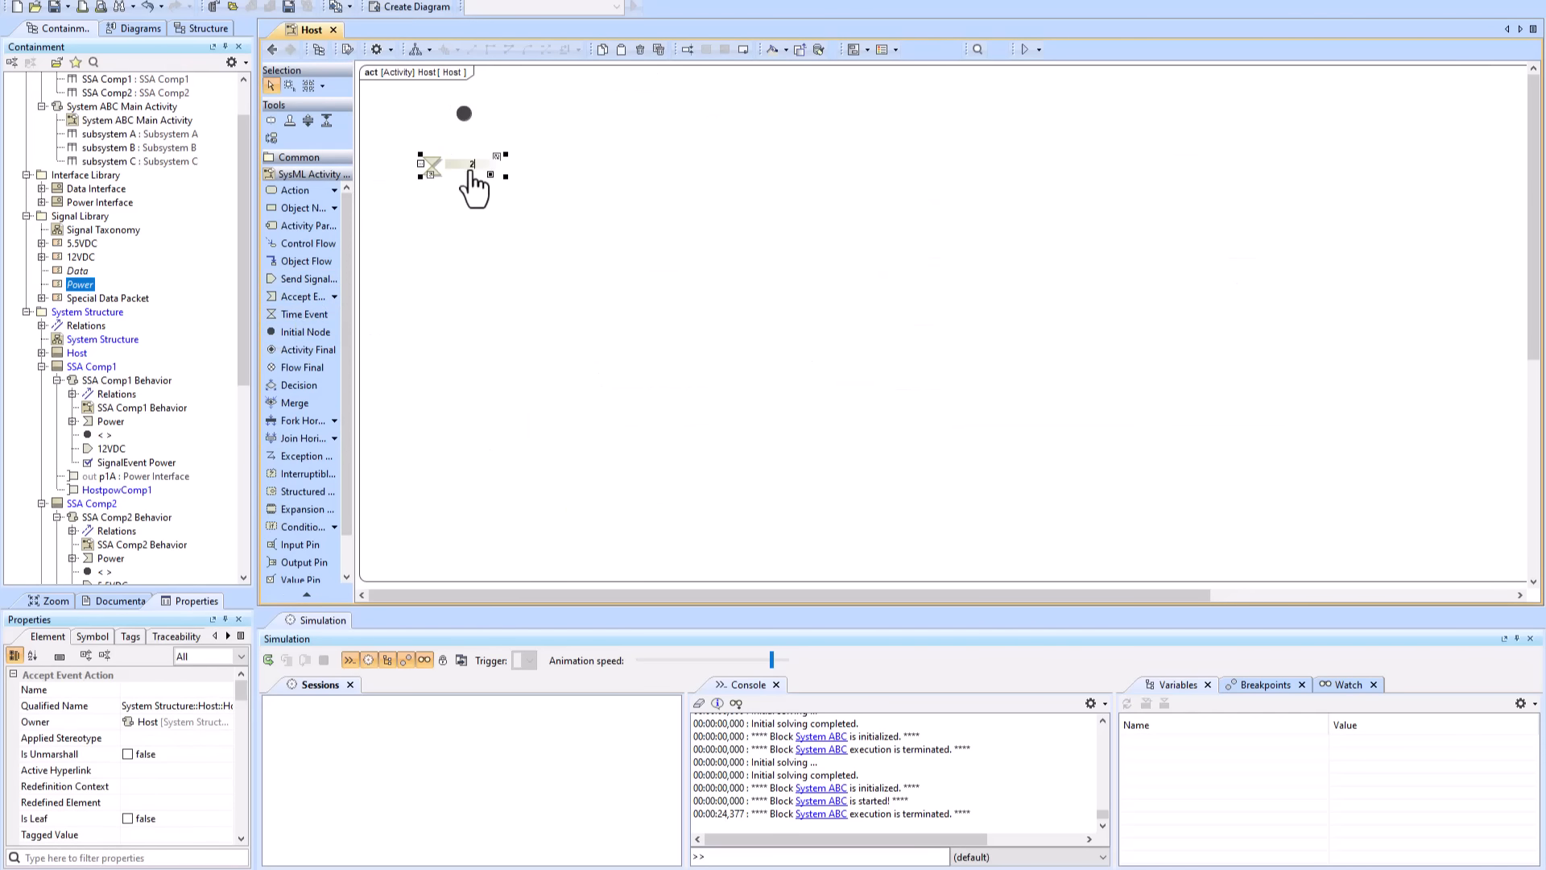
- Add a send signal action for Power below the 2sec time event and link the initial node, time event and action with control flows
{"action": "left_click", "coordinate": [308, 279]}
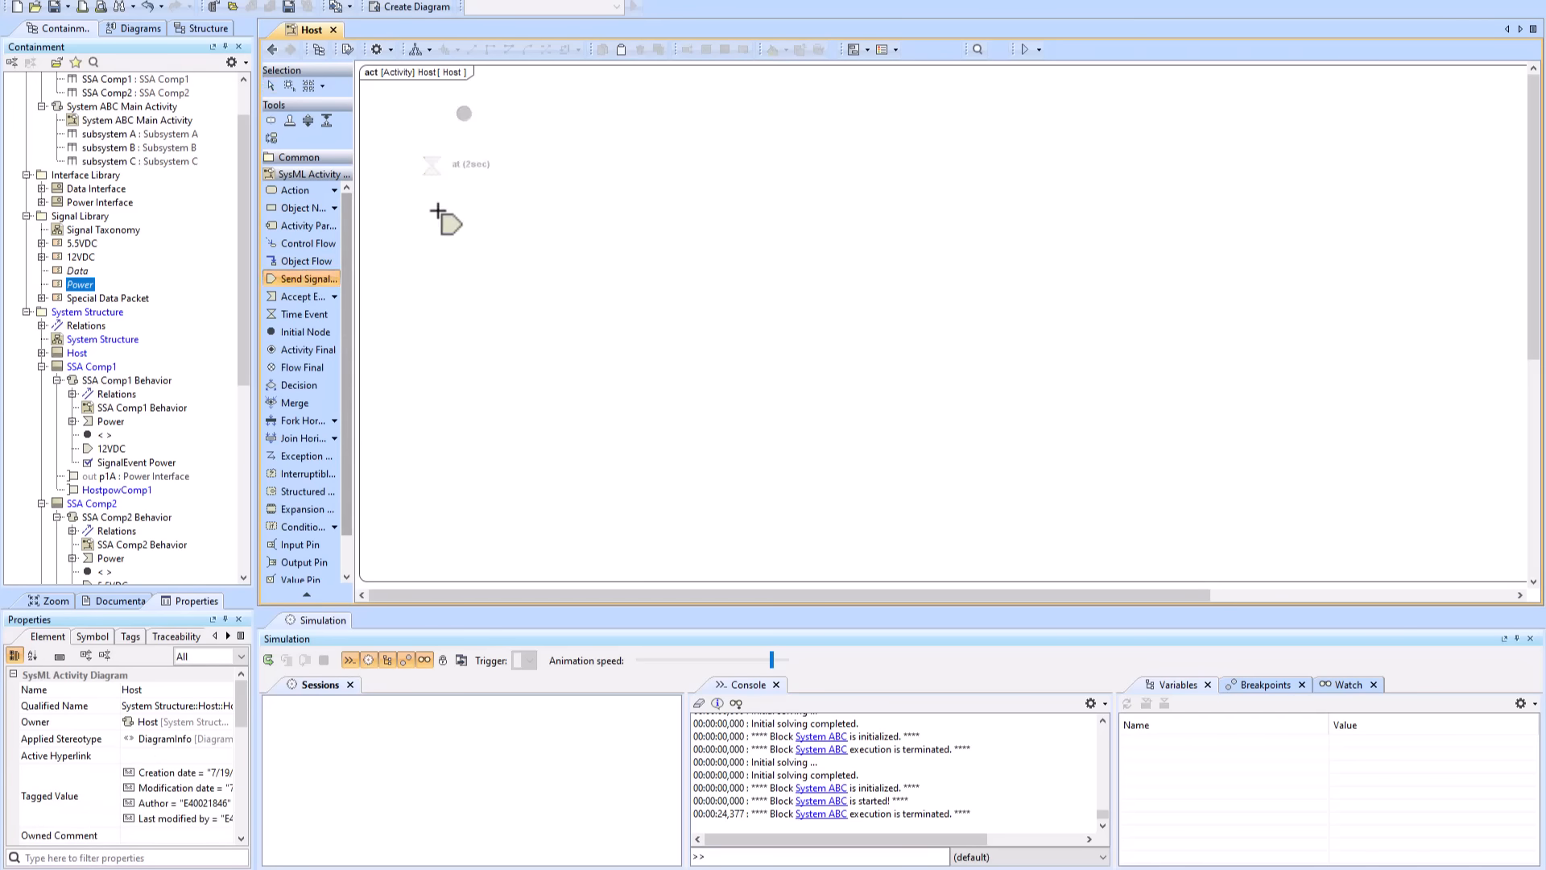
{"action": "left_click", "coordinate": [445, 208]}
{"action": "left_click", "coordinate": [510, 317]}
{"action": "left_click", "coordinate": [464, 113]}
{"action": "left_click", "coordinate": [493, 107]}
{"action": "left_click", "coordinate": [462, 166]}
{"action": "left_click", "coordinate": [525, 128]}
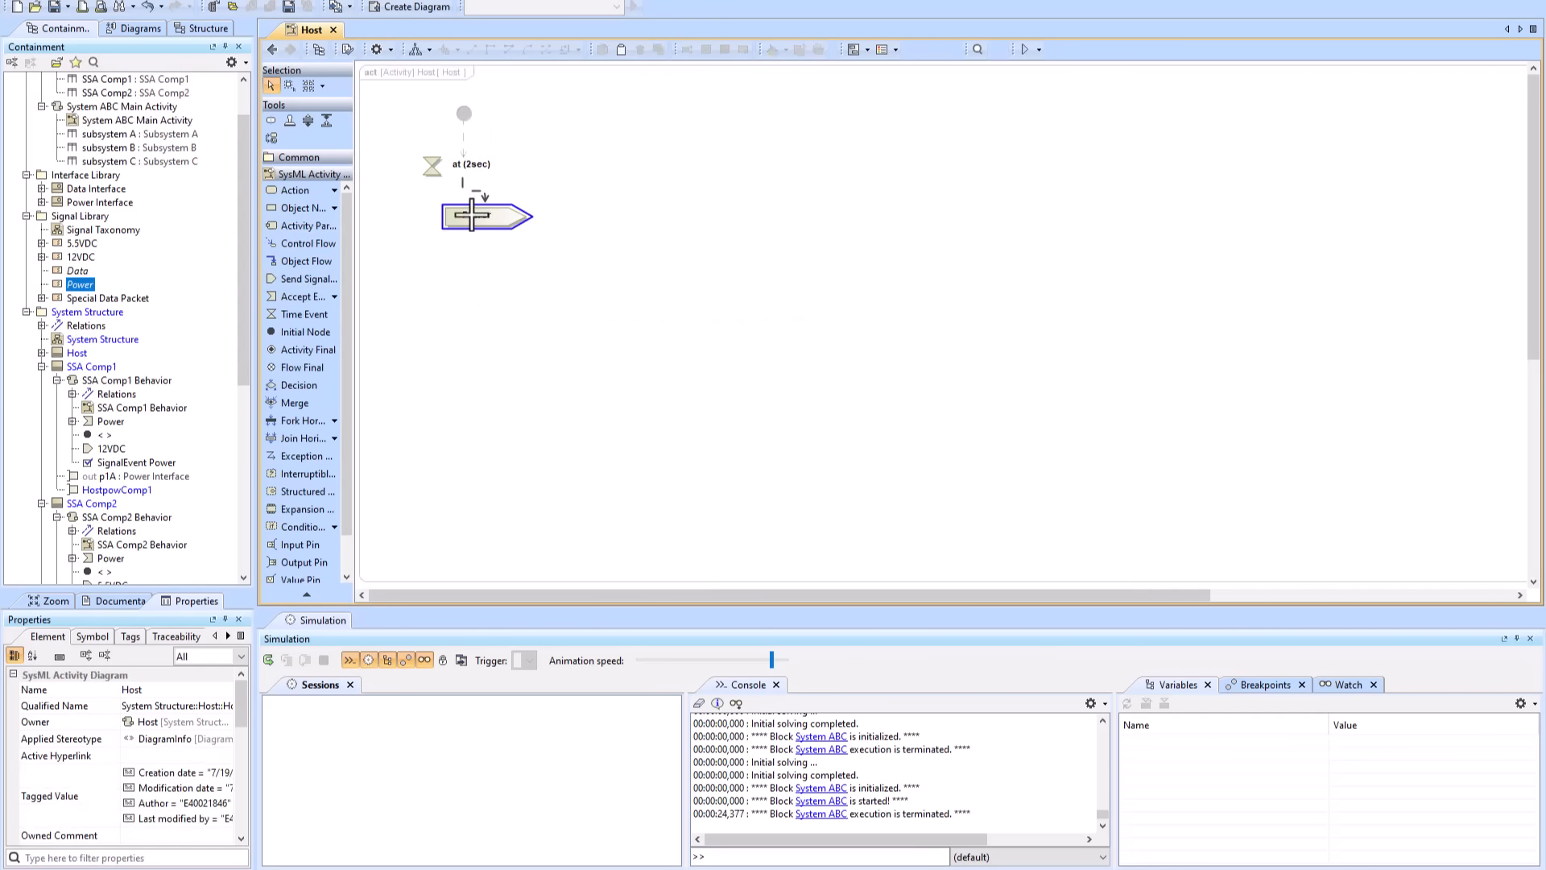
{"action": "left_click", "coordinate": [471, 212]}
{"action": "left_click_drag", "start_coordinate": [471, 219], "coordinate": [438, 277]}
- Add a 6sec time event and an activity final node below the Power action
{"action": "left_click", "coordinate": [299, 314]}
{"action": "left_click", "coordinate": [445, 265]}
{"action": "left_click", "coordinate": [487, 272]}
{"action": "type", "text": "6sec"}
{"action": "left_click", "coordinate": [491, 296]}
{"action": "left_click", "coordinate": [307, 350]}
{"action": "left_click", "coordinate": [453, 317]}
- Connect the Power action to the 6sec time event, and that event to the activity final node, with control flows
{"action": "left_click", "coordinate": [469, 218]}
{"action": "left_click", "coordinate": [531, 180]}
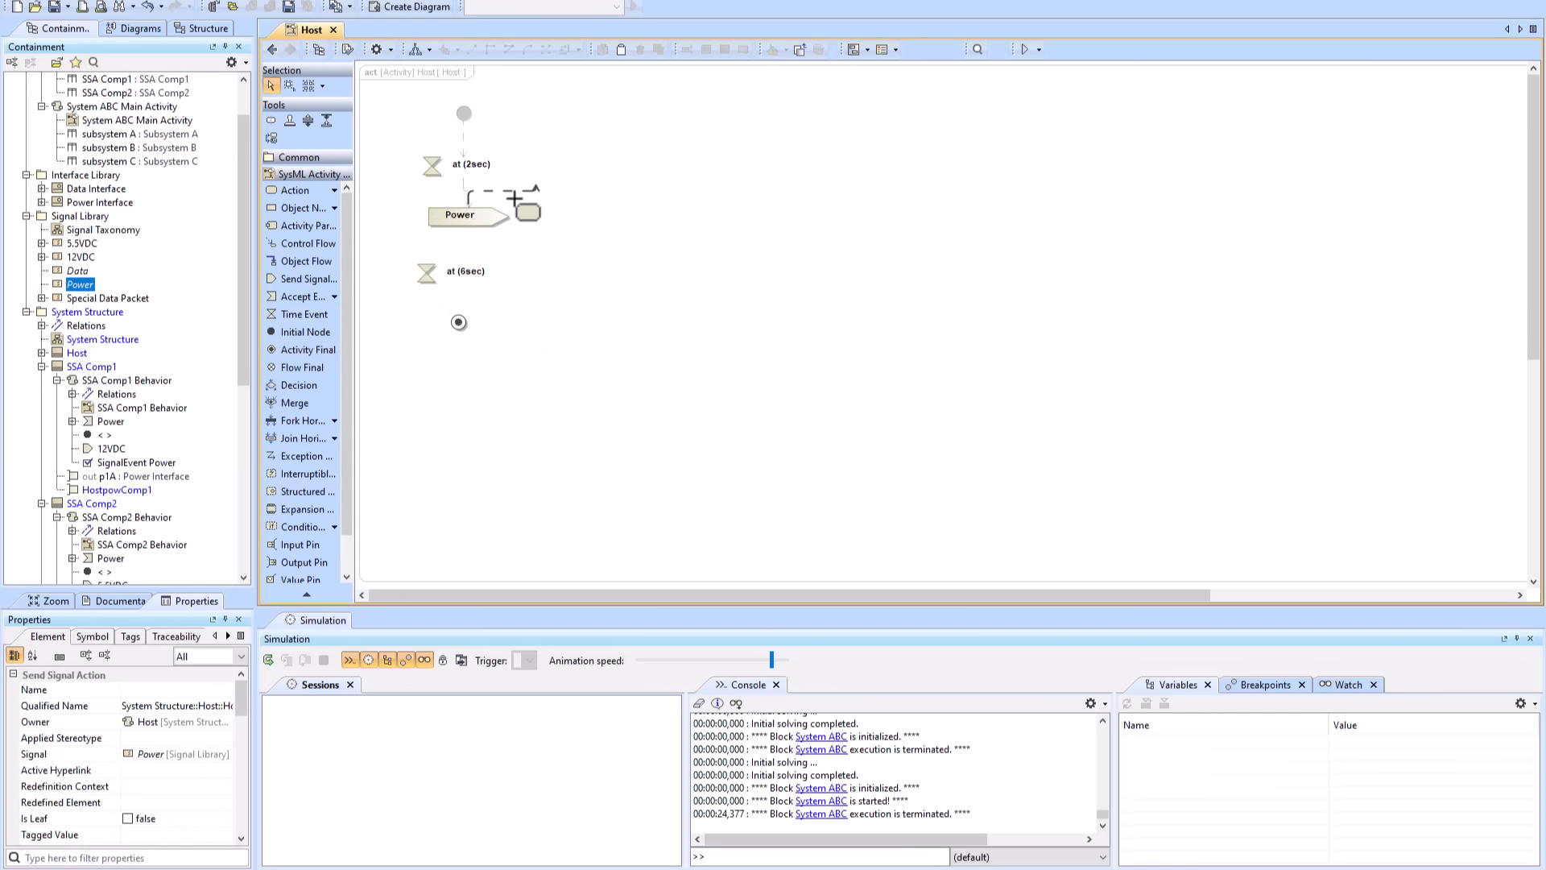
{"action": "left_click", "coordinate": [461, 273]}
{"action": "left_click", "coordinate": [518, 235]}
{"action": "left_click", "coordinate": [457, 318]}
- Shrink the Host activity frame around its nodes, align them in a vertical column, and return to the System Structure diagram
{"action": "left_click", "coordinate": [1481, 580]}
{"action": "left_click", "coordinate": [1514, 582]}
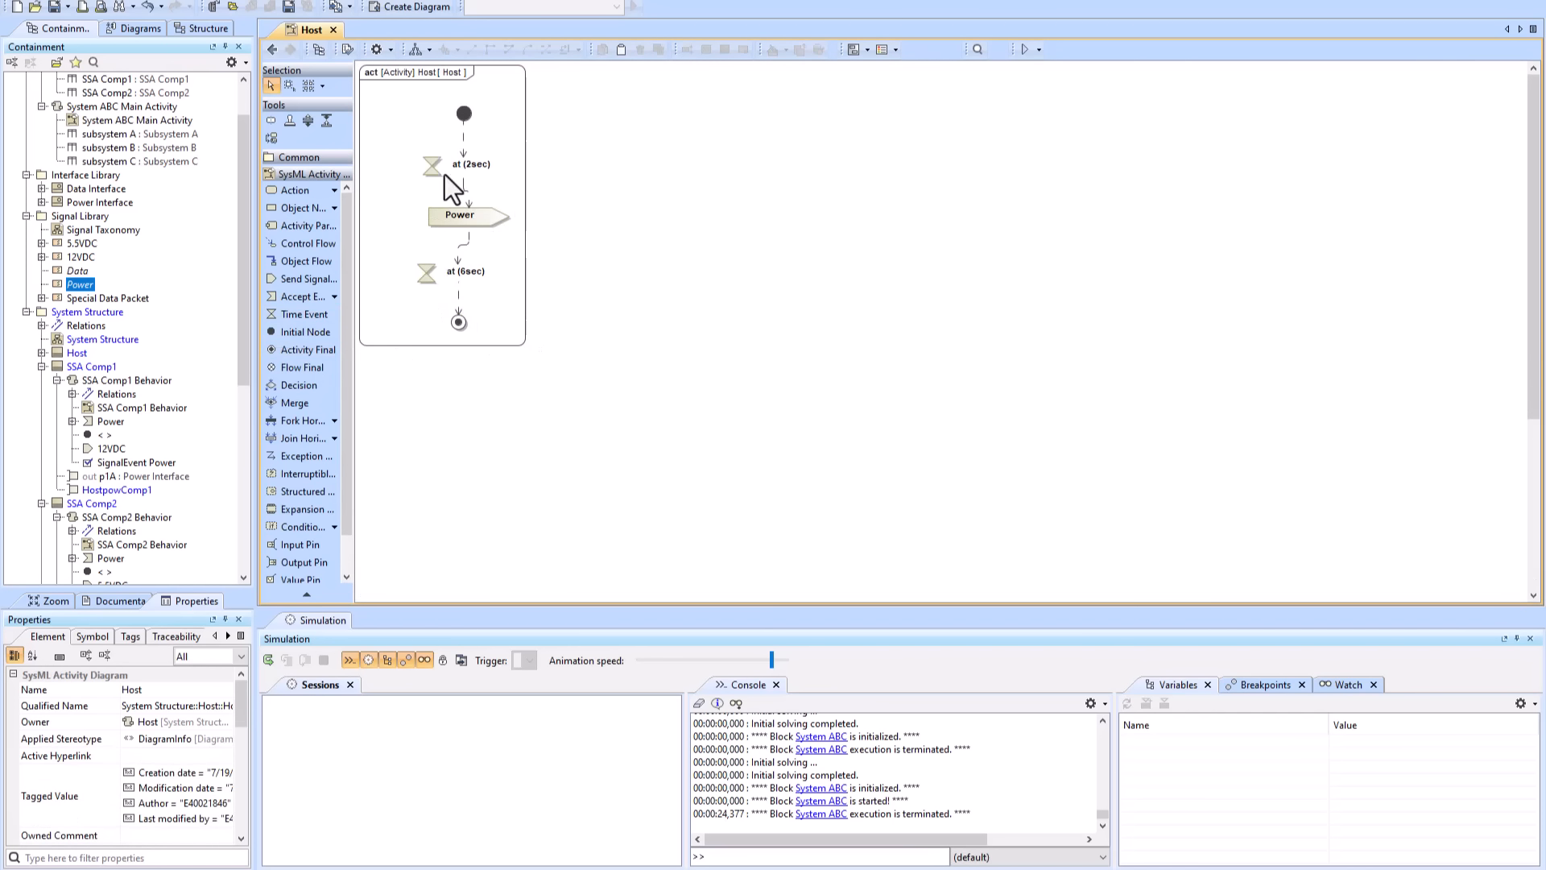
{"action": "left_click_drag", "start_coordinate": [496, 329], "coordinate": [383, 74]}
{"action": "left_click", "coordinate": [415, 50]}
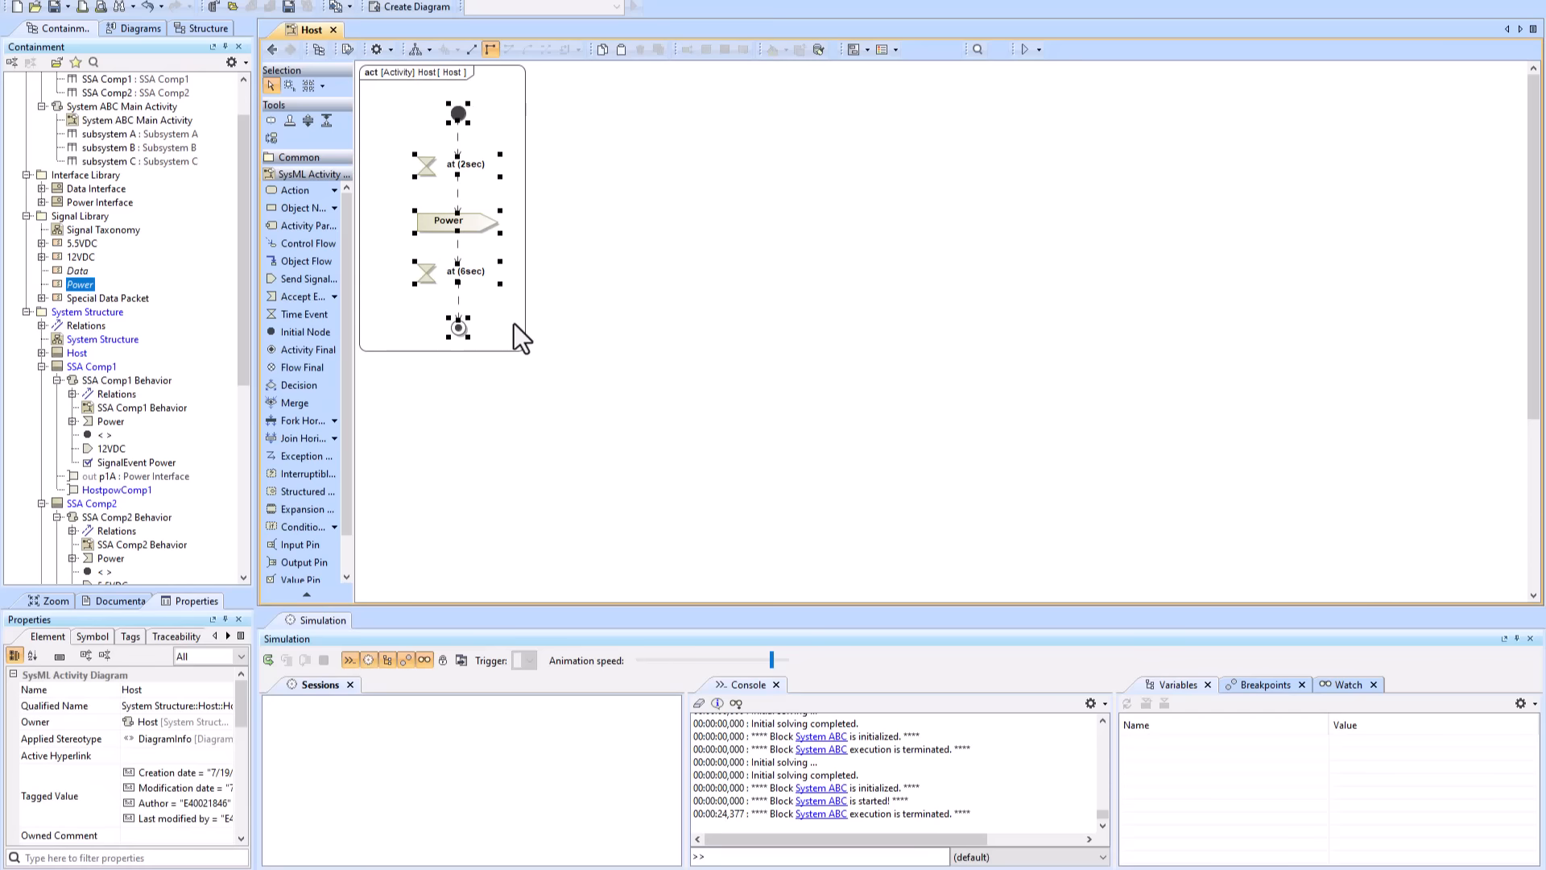
{"action": "left_click", "coordinate": [272, 50]}
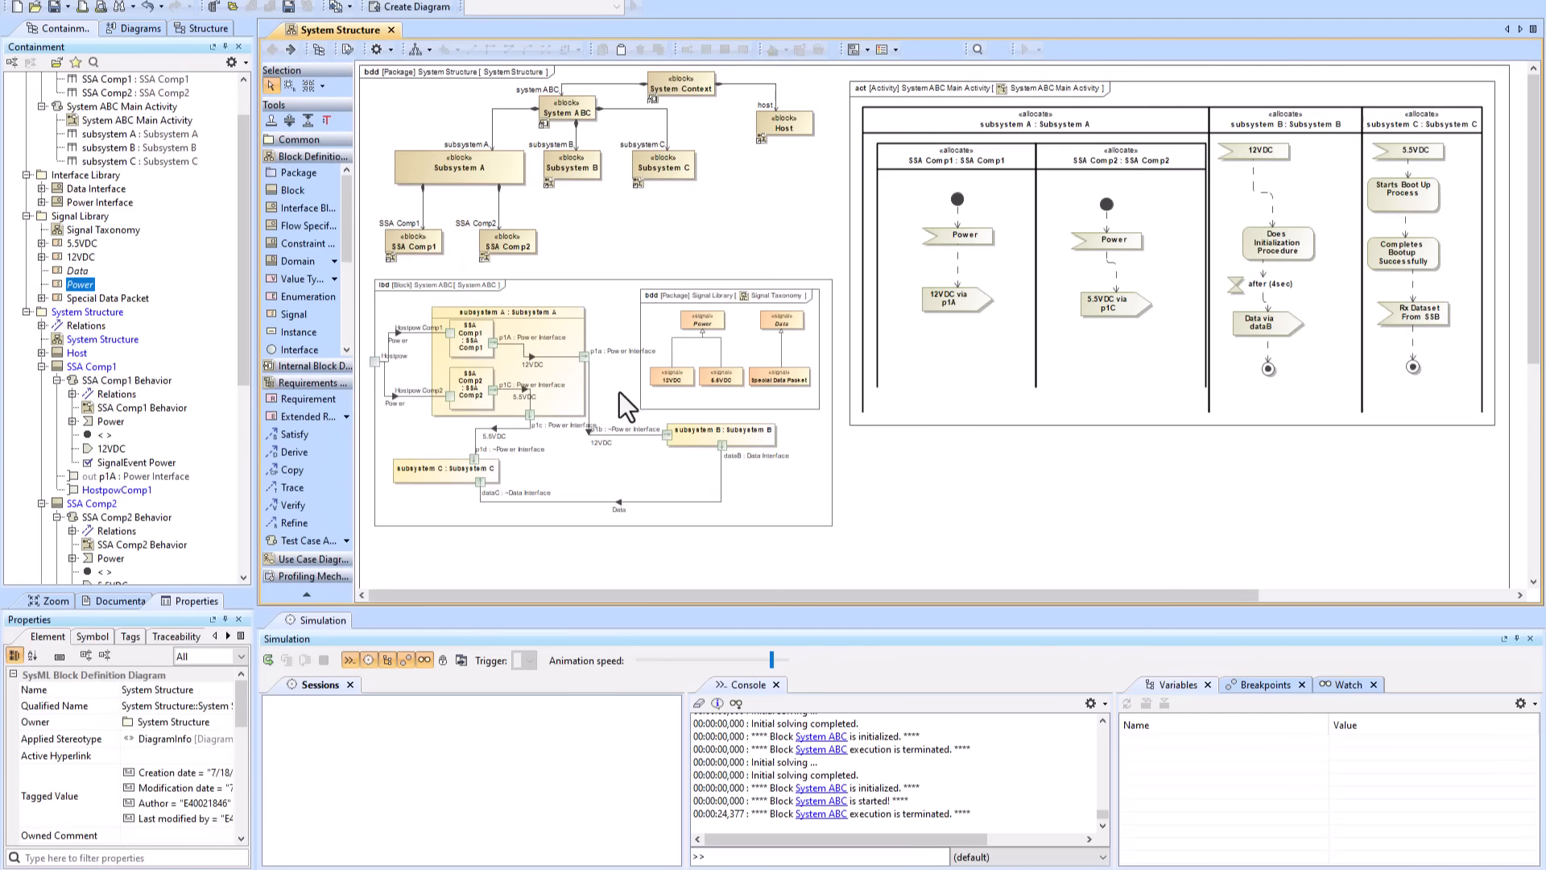
- Check the port on the host part in the System Context diagram and return to the System Structure diagram
{"action": "double_click", "coordinate": [681, 87]}
{"action": "left_click", "coordinate": [461, 142]}
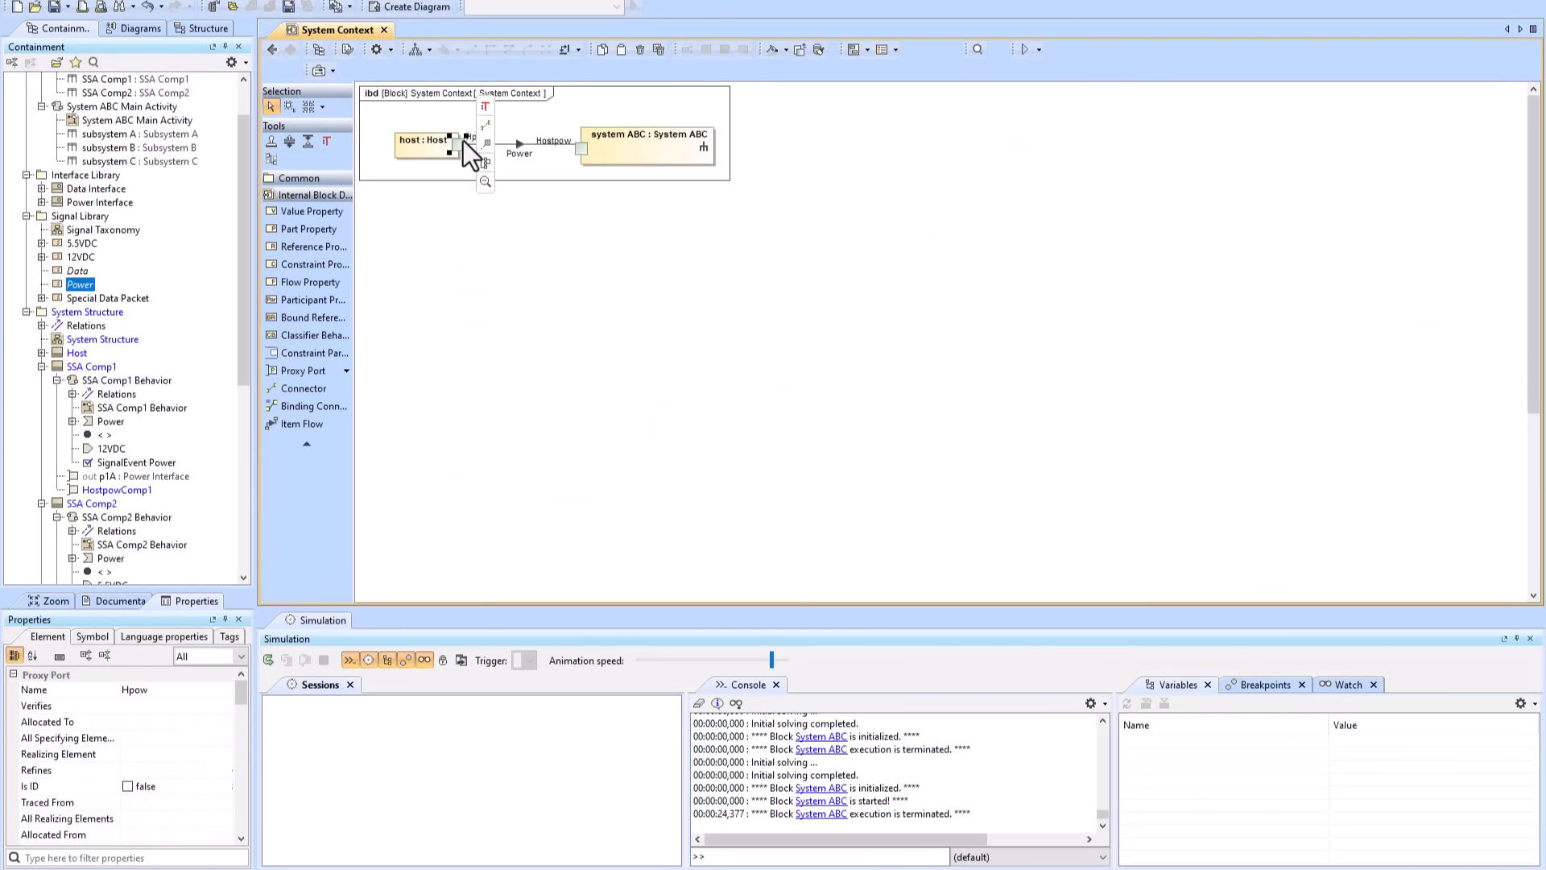
{"action": "left_click", "coordinate": [272, 50]}
- Set the On Port property of the Power send signal action in the Host activity to the Hpow port
{"action": "double_click", "coordinate": [685, 86]}
{"action": "left_click", "coordinate": [430, 223]}
{"action": "scroll", "coordinate": [147, 809], "scroll_direction": "down", "scroll_amount": 10}
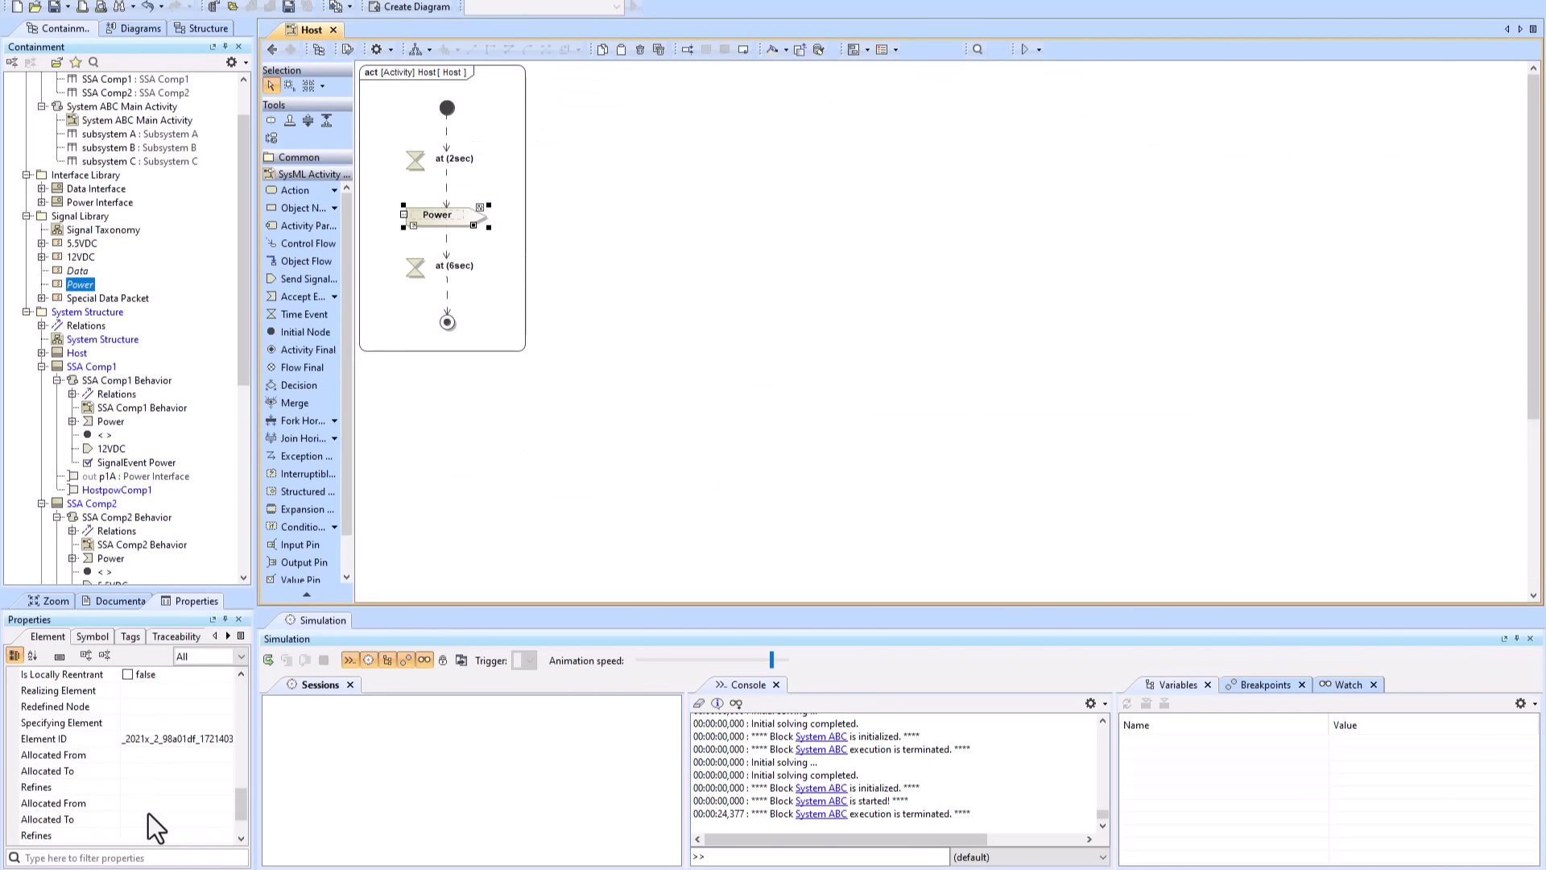
{"action": "scroll", "coordinate": [148, 813], "scroll_direction": "down", "scroll_amount": 1}
{"action": "left_click", "coordinate": [240, 656]}
{"action": "left_click", "coordinate": [211, 672]}
{"action": "left_click", "coordinate": [214, 752]}
{"action": "left_click", "coordinate": [240, 751]}
{"action": "left_click", "coordinate": [512, 578]}
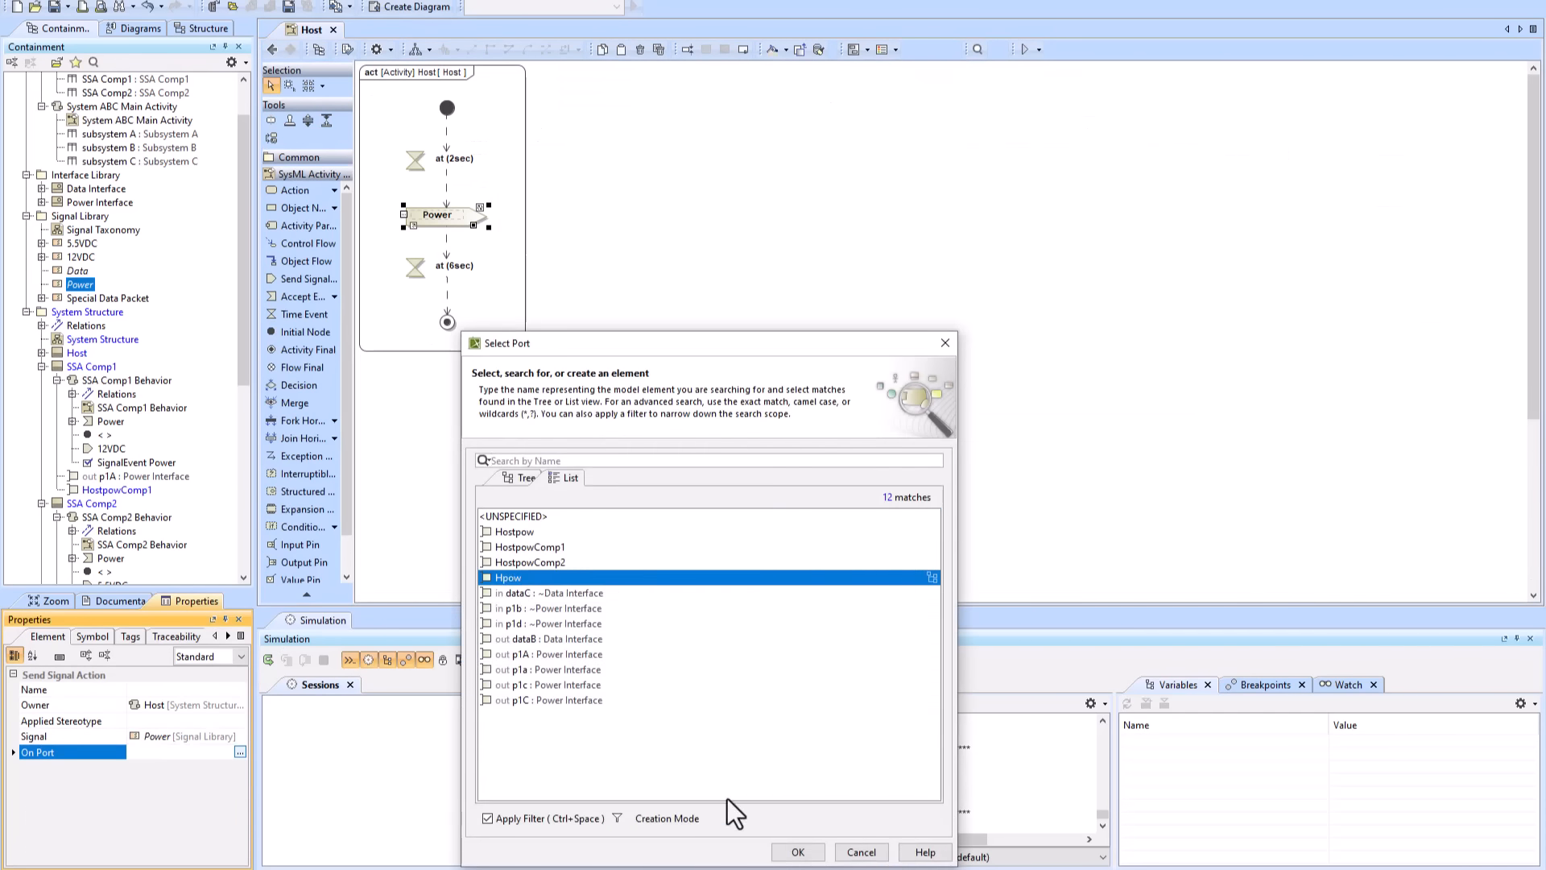
{"action": "left_click", "coordinate": [797, 851]}
- Place the Host activity diagram beside the swimlanes in the System ABC Main Activity diagram, and return to the System Structure diagram
{"action": "left_click", "coordinate": [418, 185]}
{"action": "left_click", "coordinate": [319, 50]}
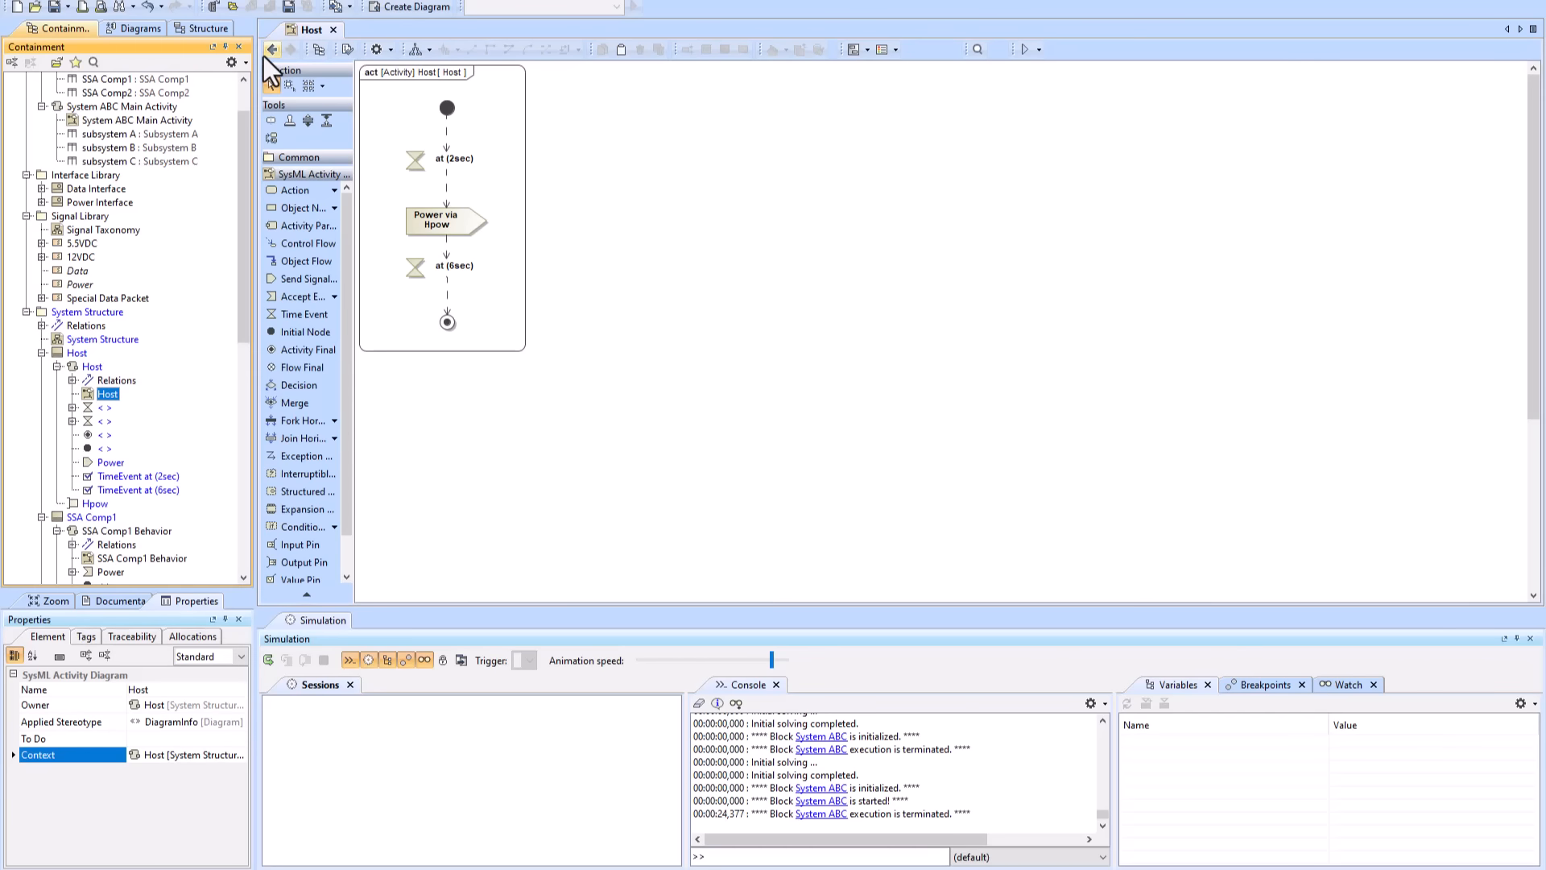
{"action": "left_click", "coordinate": [272, 50]}
{"action": "double_click", "coordinate": [1145, 105]}
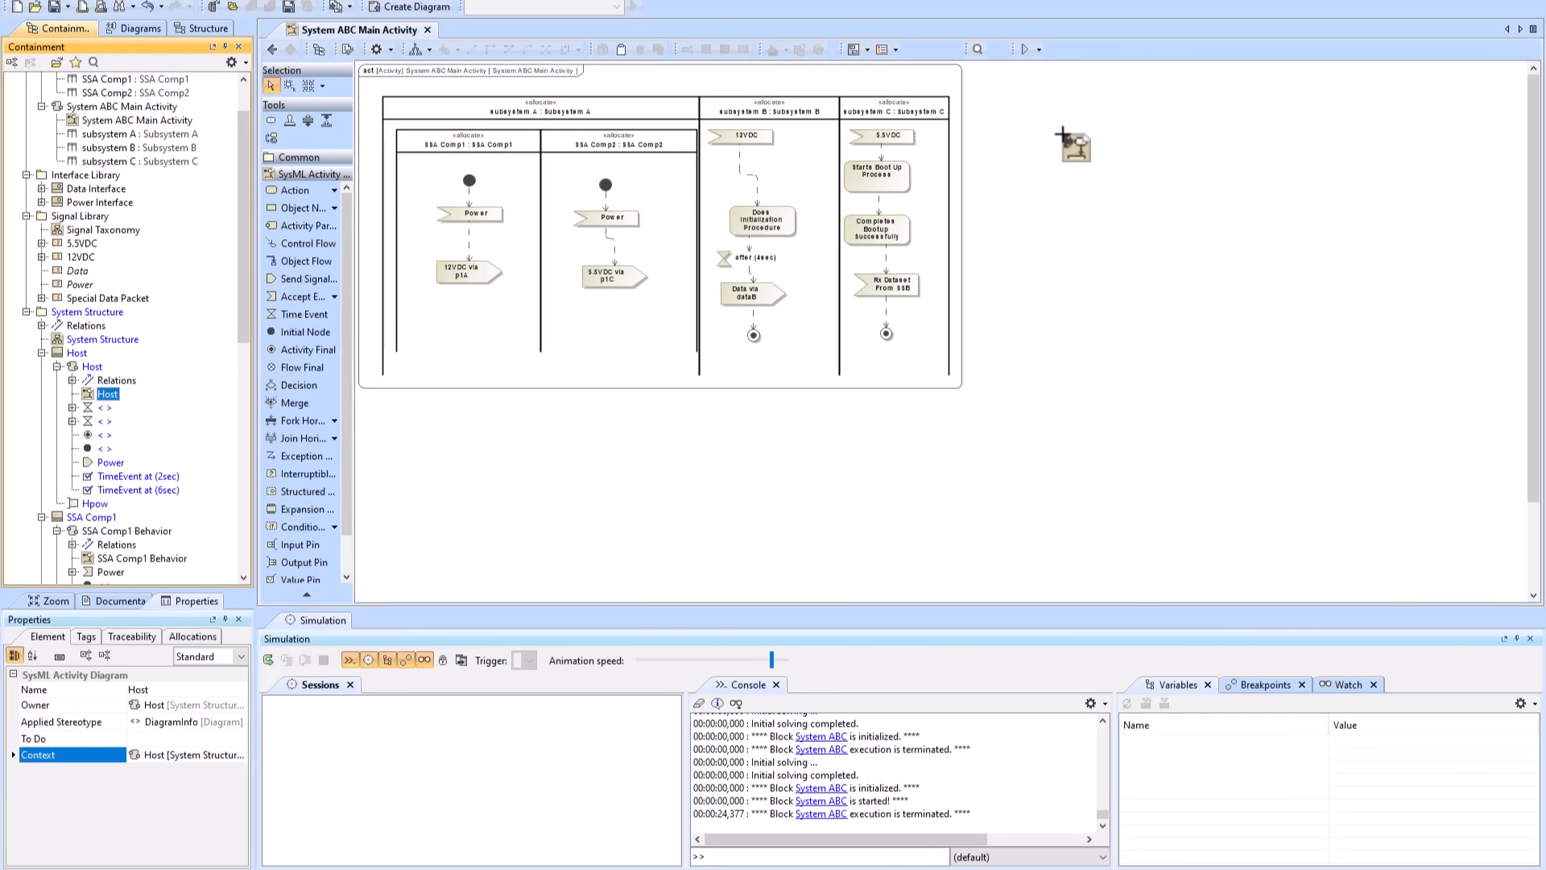
{"action": "left_click_drag", "start_coordinate": [1063, 137], "coordinate": [1064, 135]}
{"action": "left_click", "coordinate": [271, 50]}
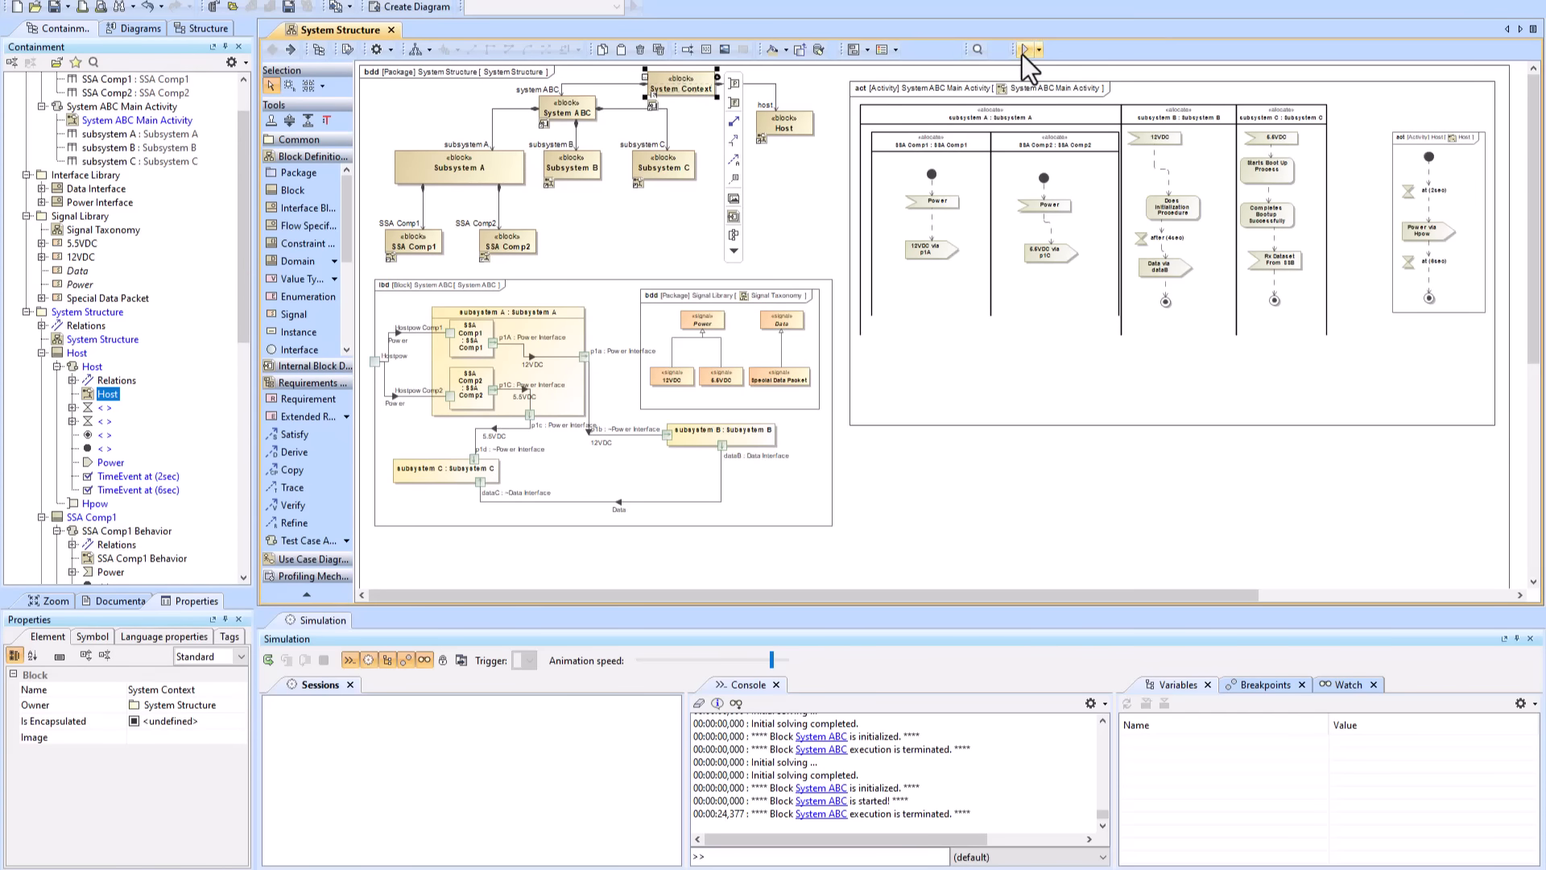
- Launch a System Context simulation and lay out the System ABC internal block diagram side by side with the System ABC Main Activity diagram
{"action": "left_click", "coordinate": [1024, 50]}
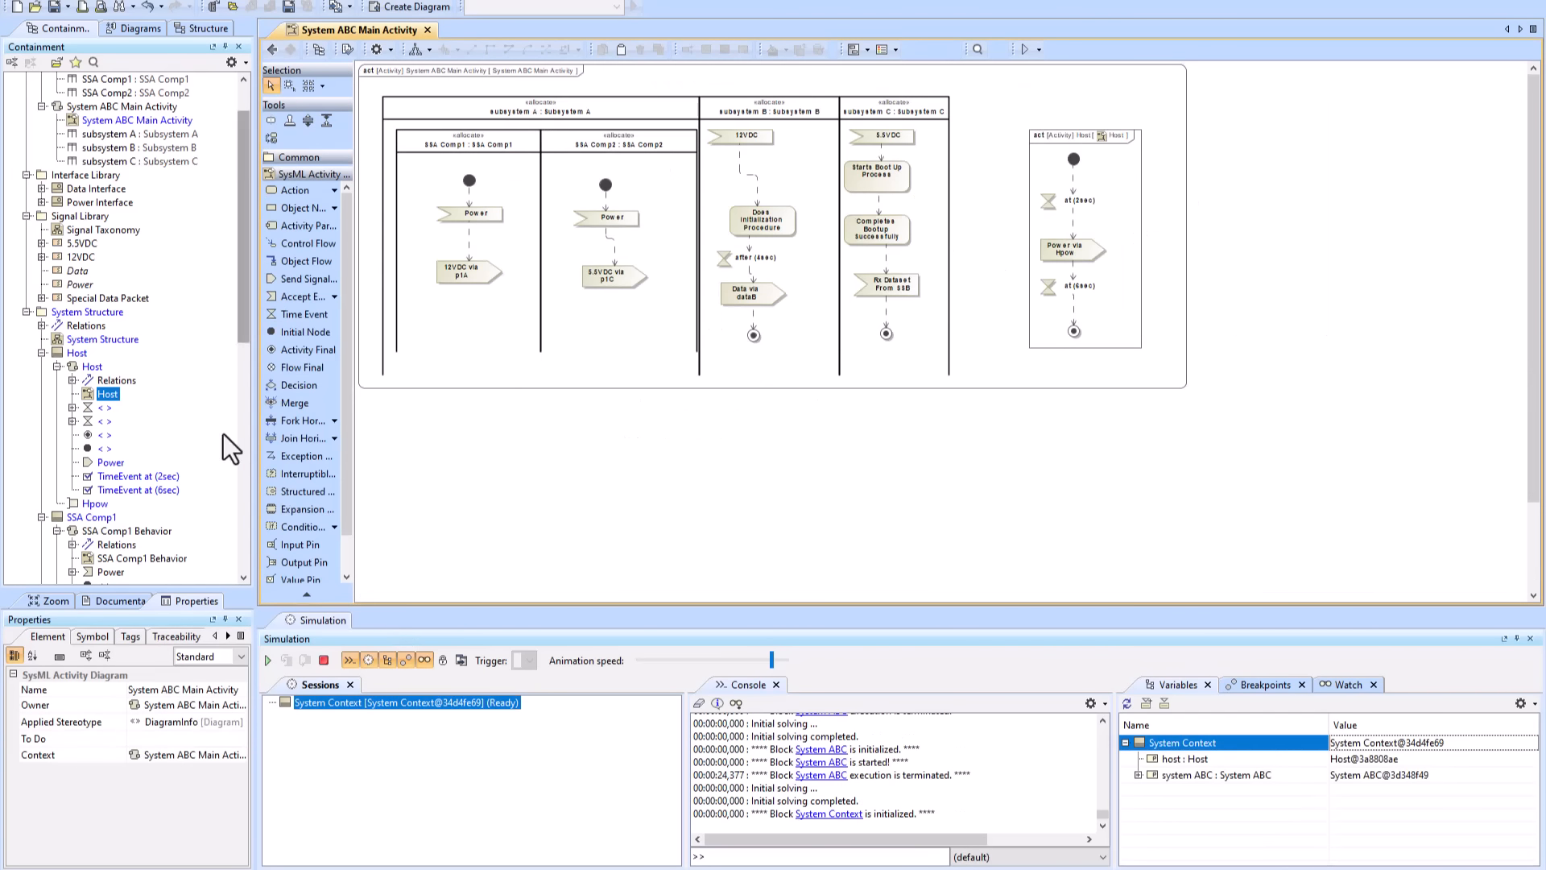
{"action": "scroll", "coordinate": [119, 481], "scroll_direction": "down", "scroll_amount": 12}
{"action": "double_click", "coordinate": [105, 508]}
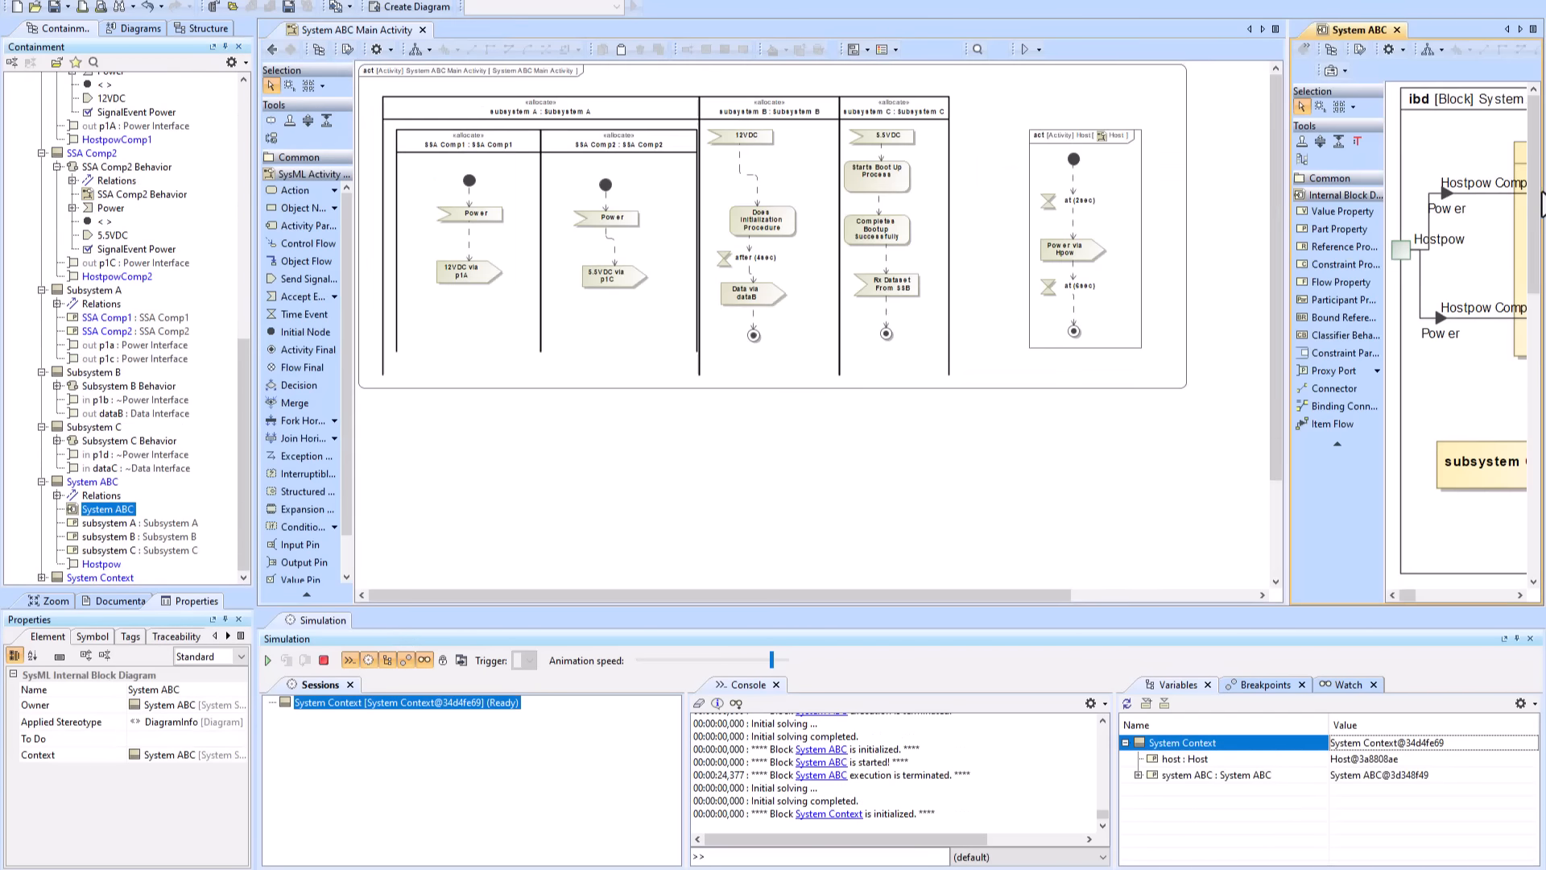
{"action": "left_click_drag", "start_coordinate": [1384, 196], "coordinate": [1293, 199]}
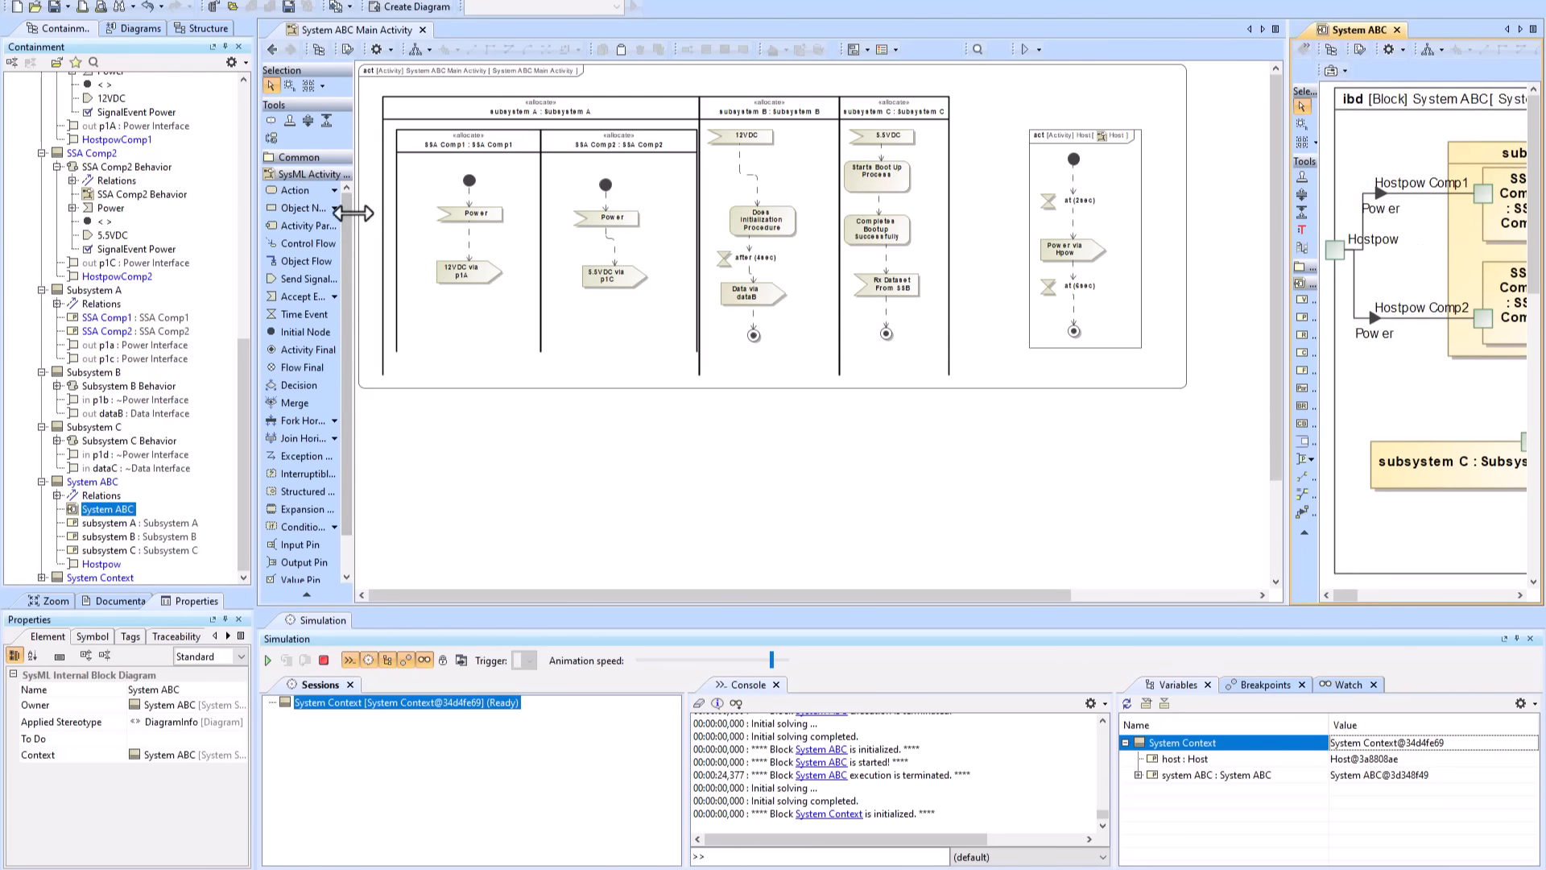
{"action": "left_click_drag", "start_coordinate": [354, 214], "coordinate": [299, 214]}
{"action": "left_click", "coordinate": [1071, 383]}
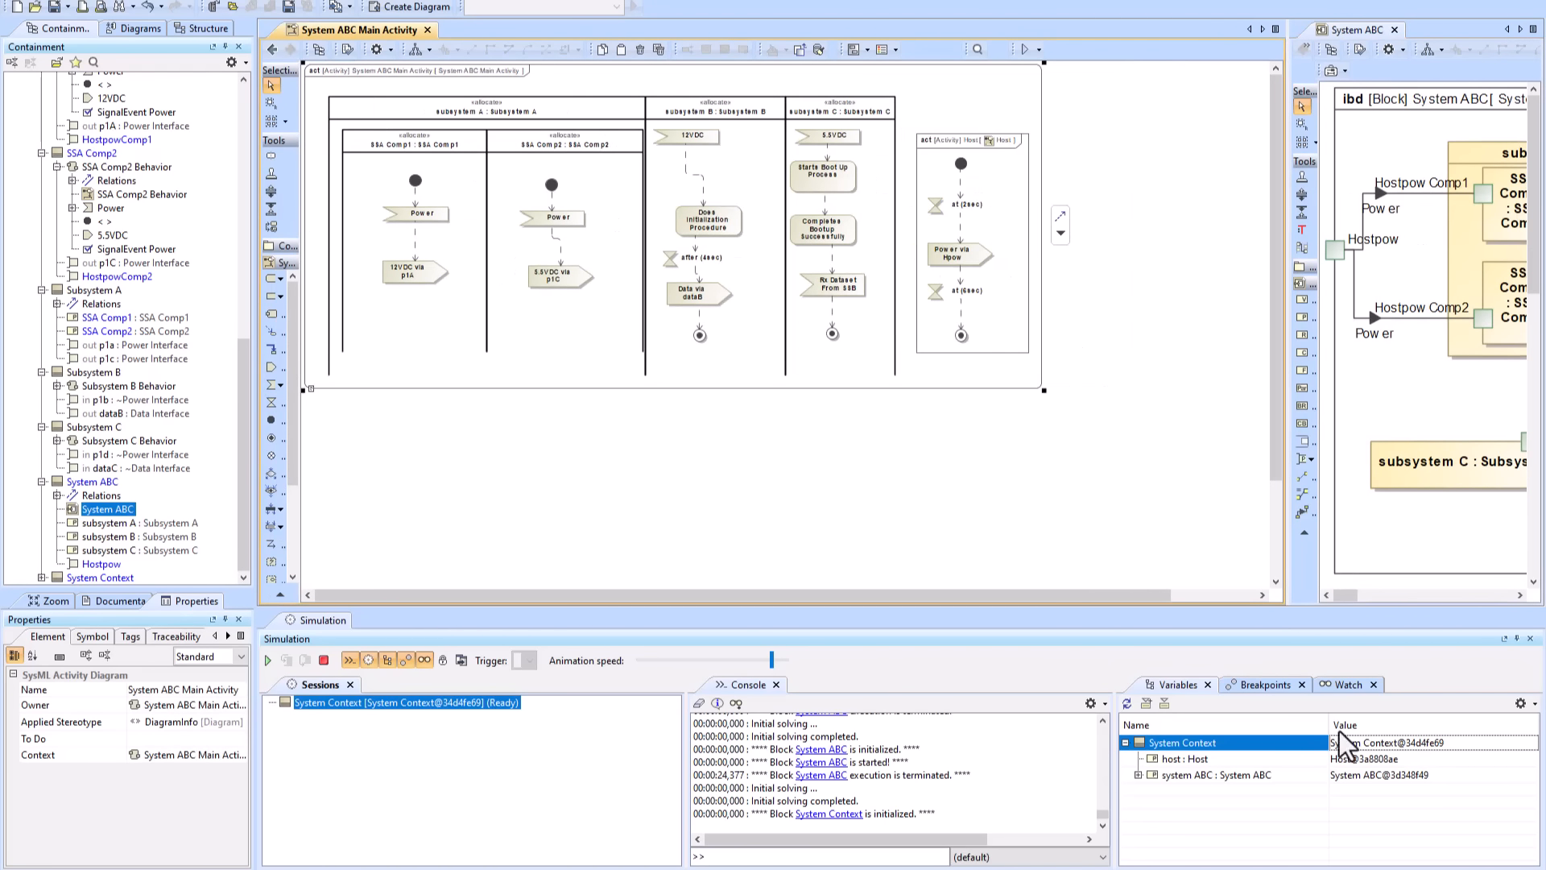
{"action": "left_click_drag", "start_coordinate": [1286, 430], "coordinate": [1069, 435]}
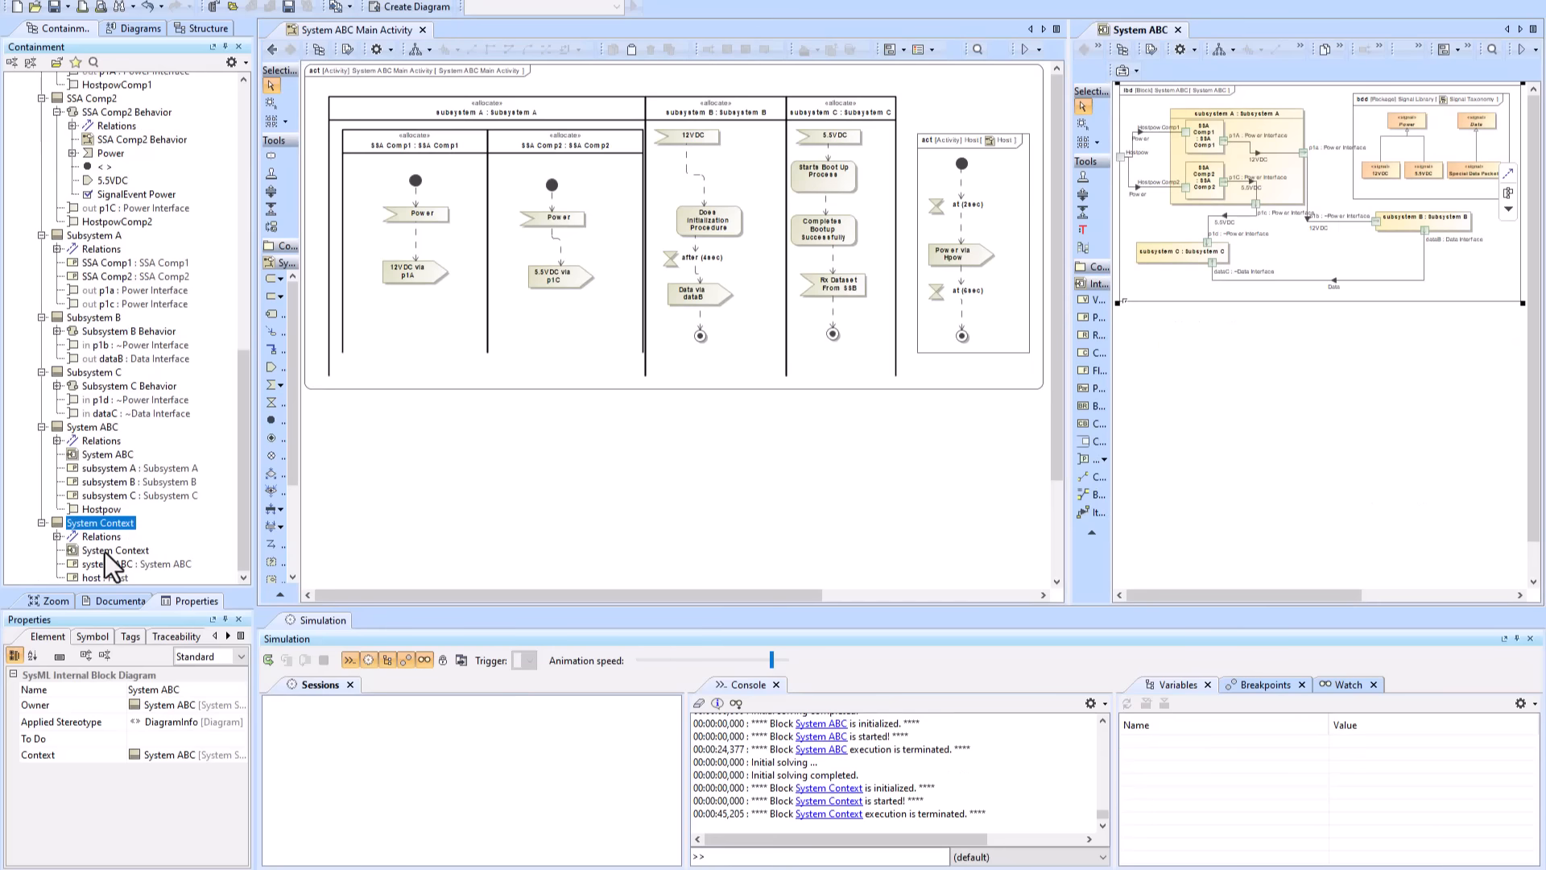
- Place the System Context diagram below the parts in the System ABC internal block diagram
{"action": "scroll", "coordinate": [112, 564], "scroll_direction": "down", "scroll_amount": 2}
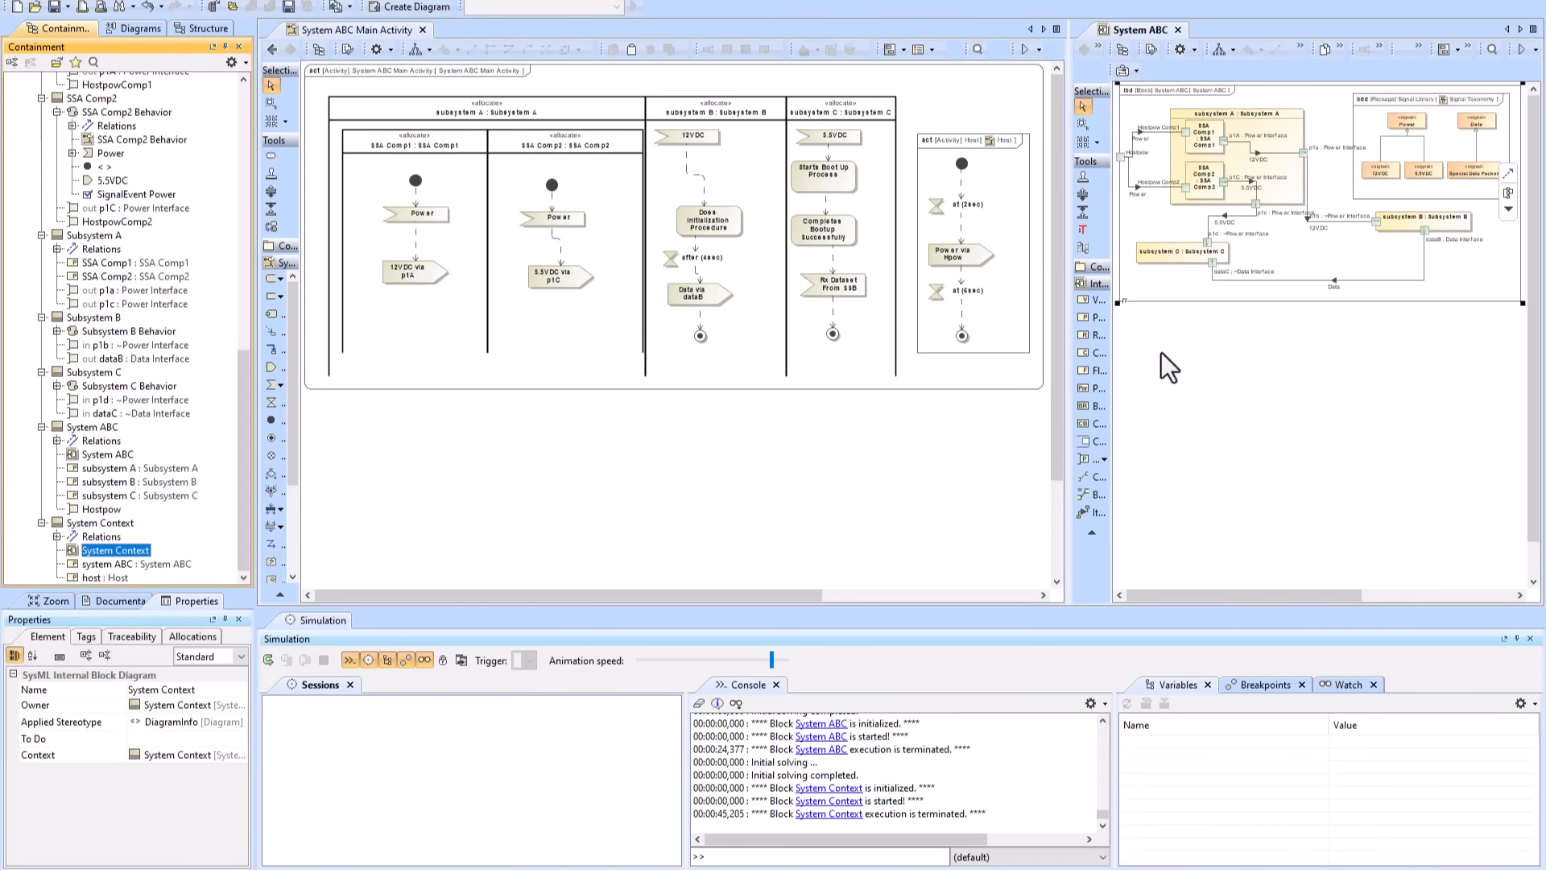
{"action": "left_click_drag", "start_coordinate": [1161, 355], "coordinate": [1185, 315]}
{"action": "left_click", "coordinate": [1253, 312]}
{"action": "left_click_drag", "start_coordinate": [1270, 346], "coordinate": [1261, 329]}
- Simulate the System Context block again while showing the System ABC Main Activity beside the System ABC internal block diagram
{"action": "left_click", "coordinate": [270, 55]}
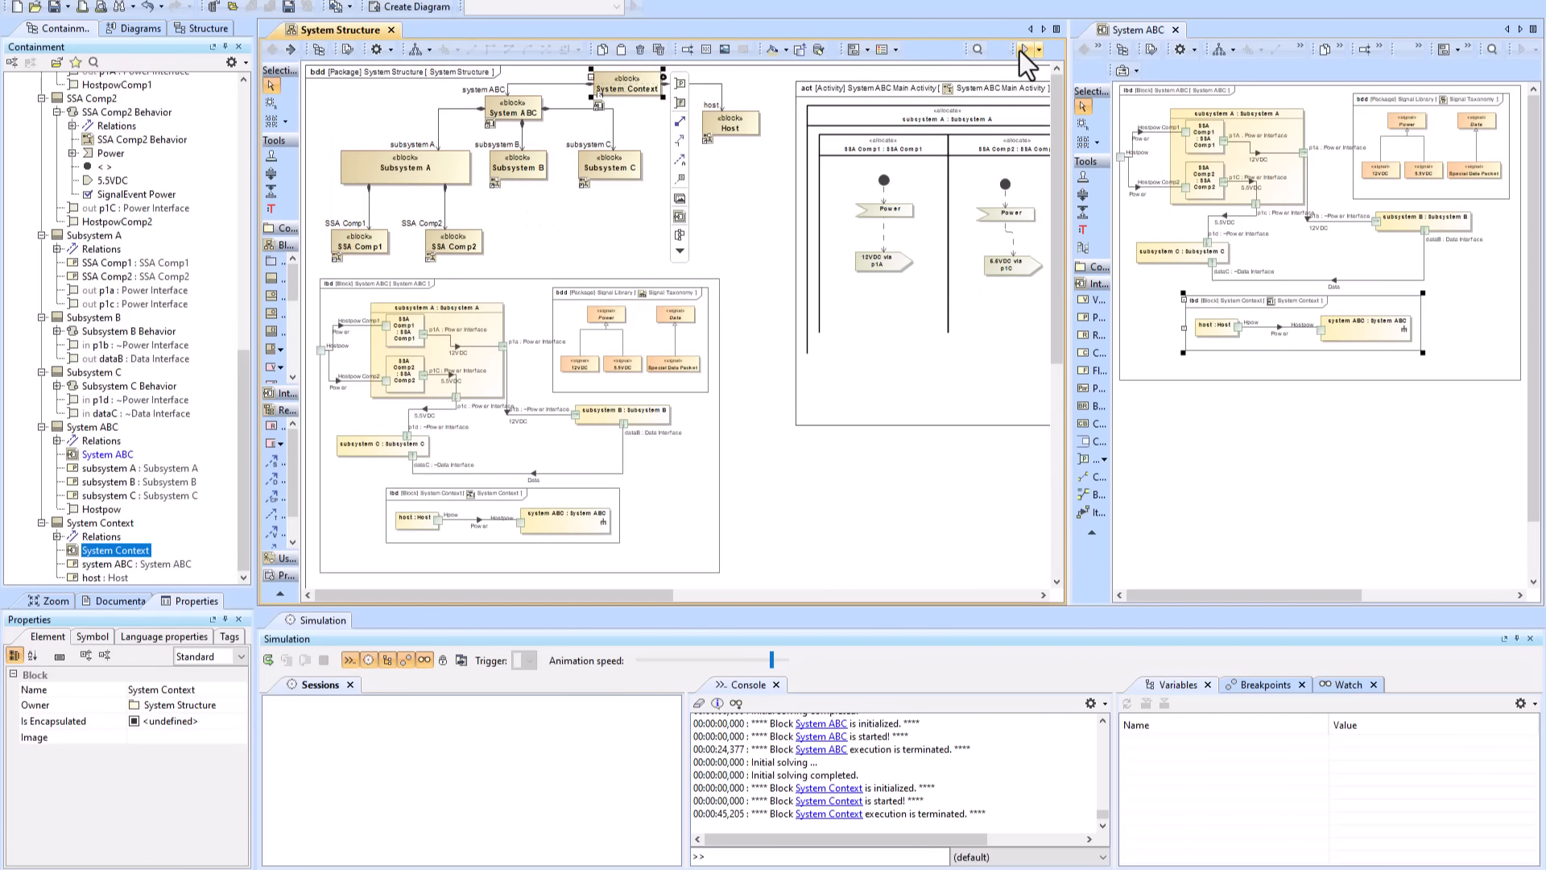
{"action": "left_click", "coordinate": [1020, 50]}
{"action": "left_click", "coordinate": [291, 51]}
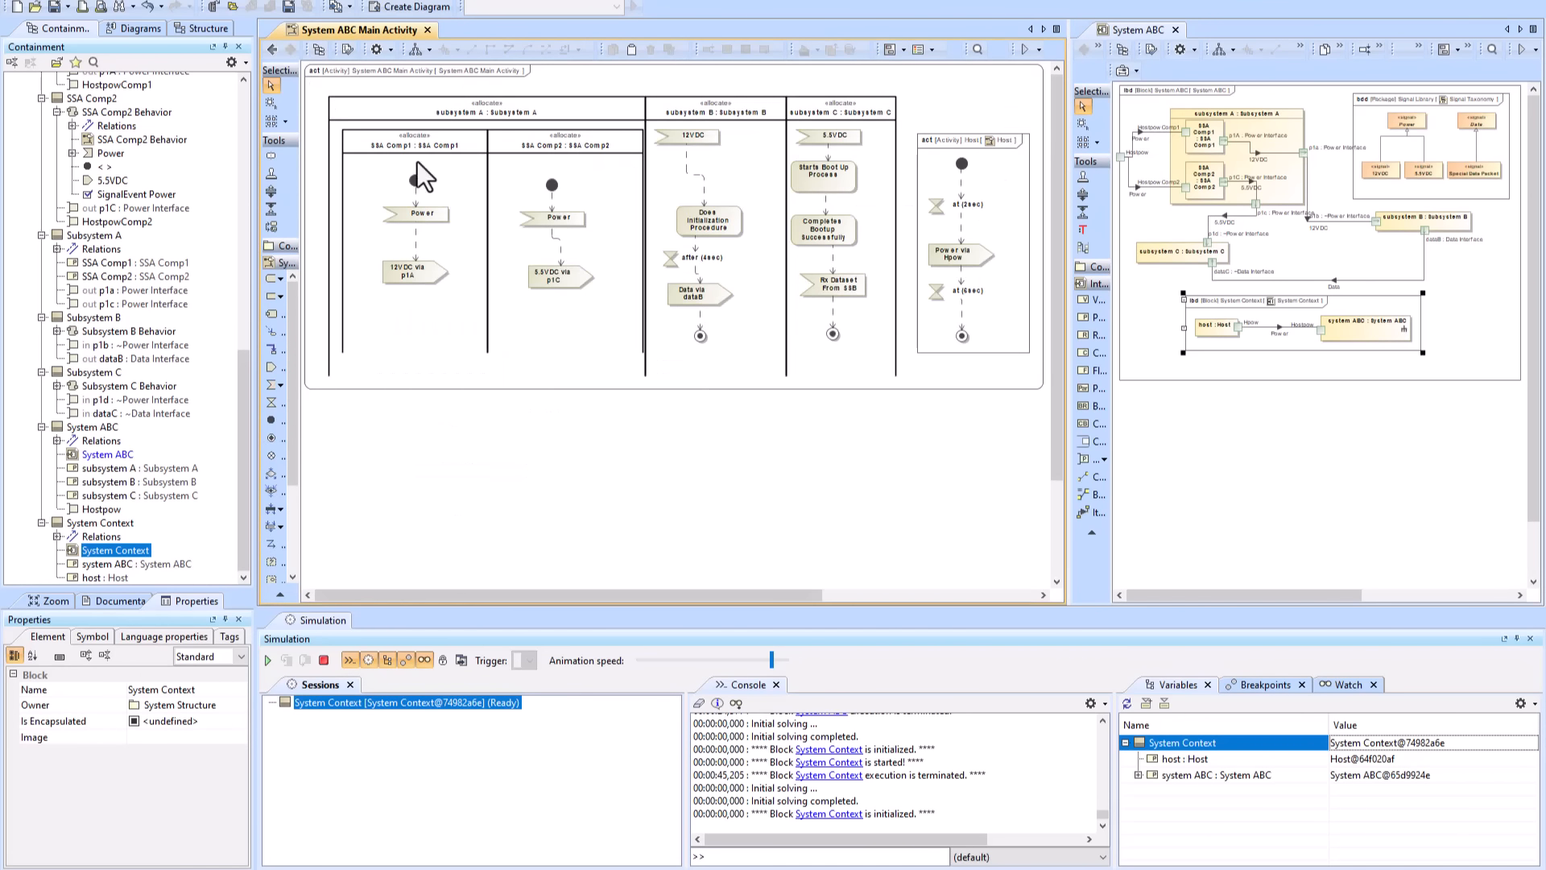
{"action": "left_click", "coordinate": [268, 660]}
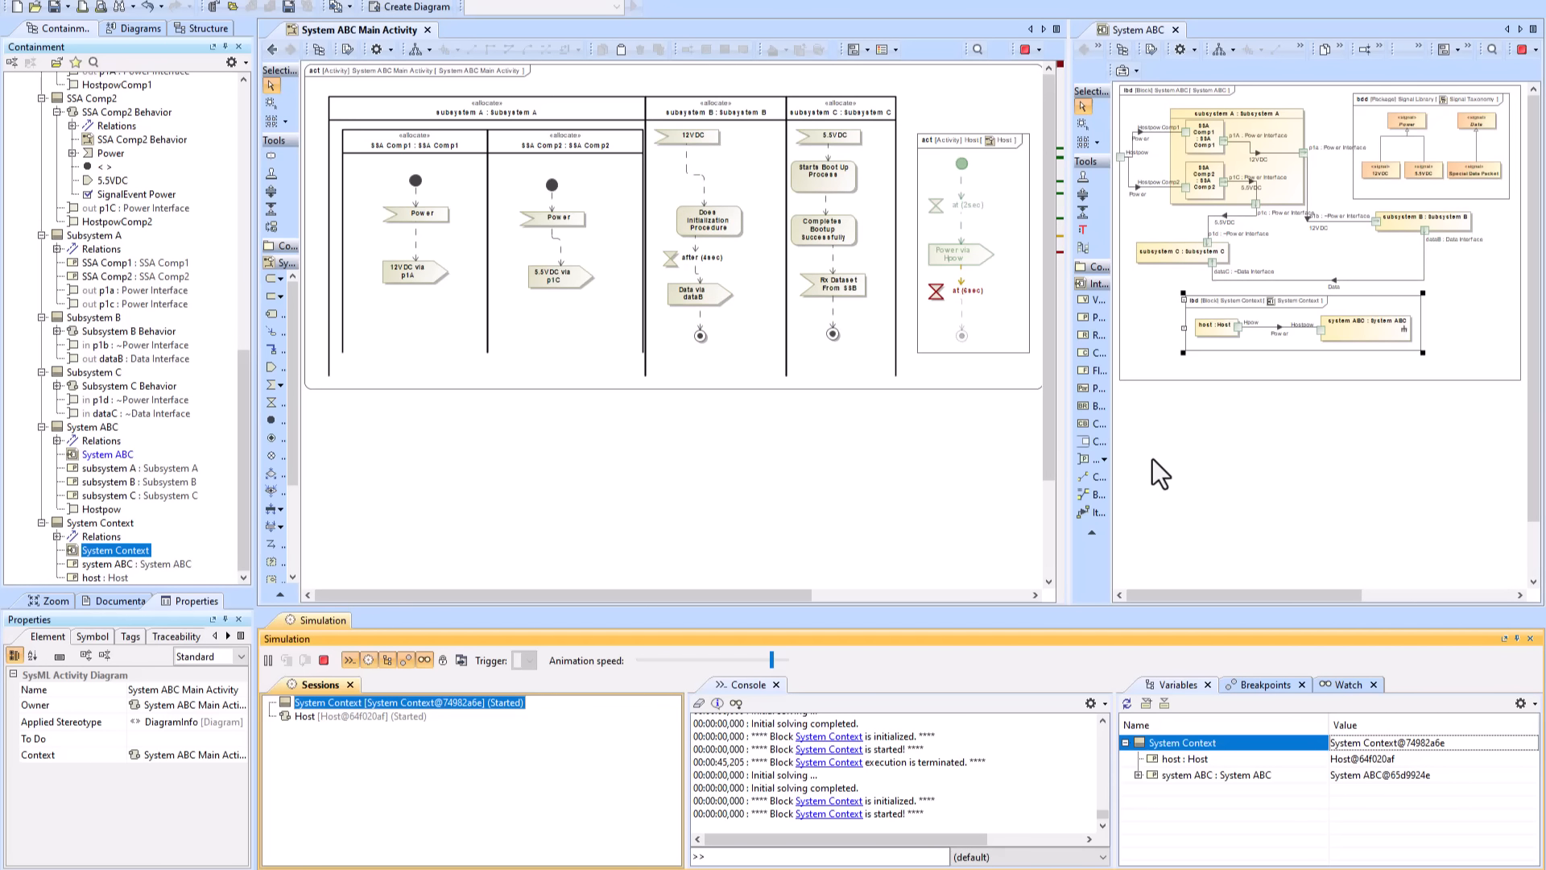
- Open the Host activity diagram and set Is Relative to true for the 6sec time event
{"action": "left_click", "coordinate": [1001, 317]}
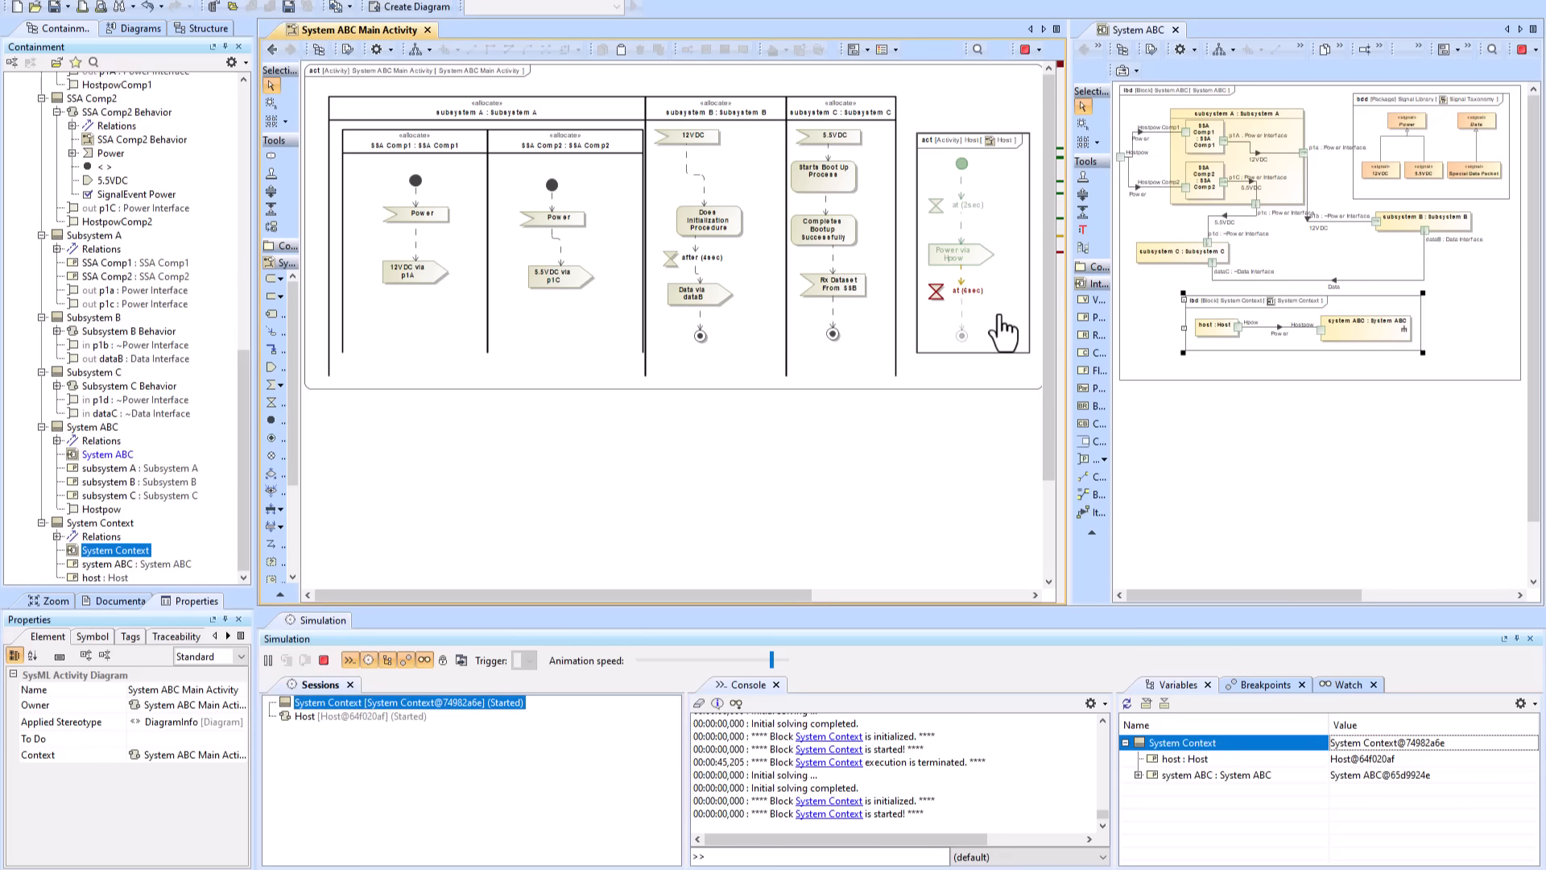
{"action": "double_click", "coordinate": [1001, 319]}
{"action": "left_click", "coordinate": [391, 276]}
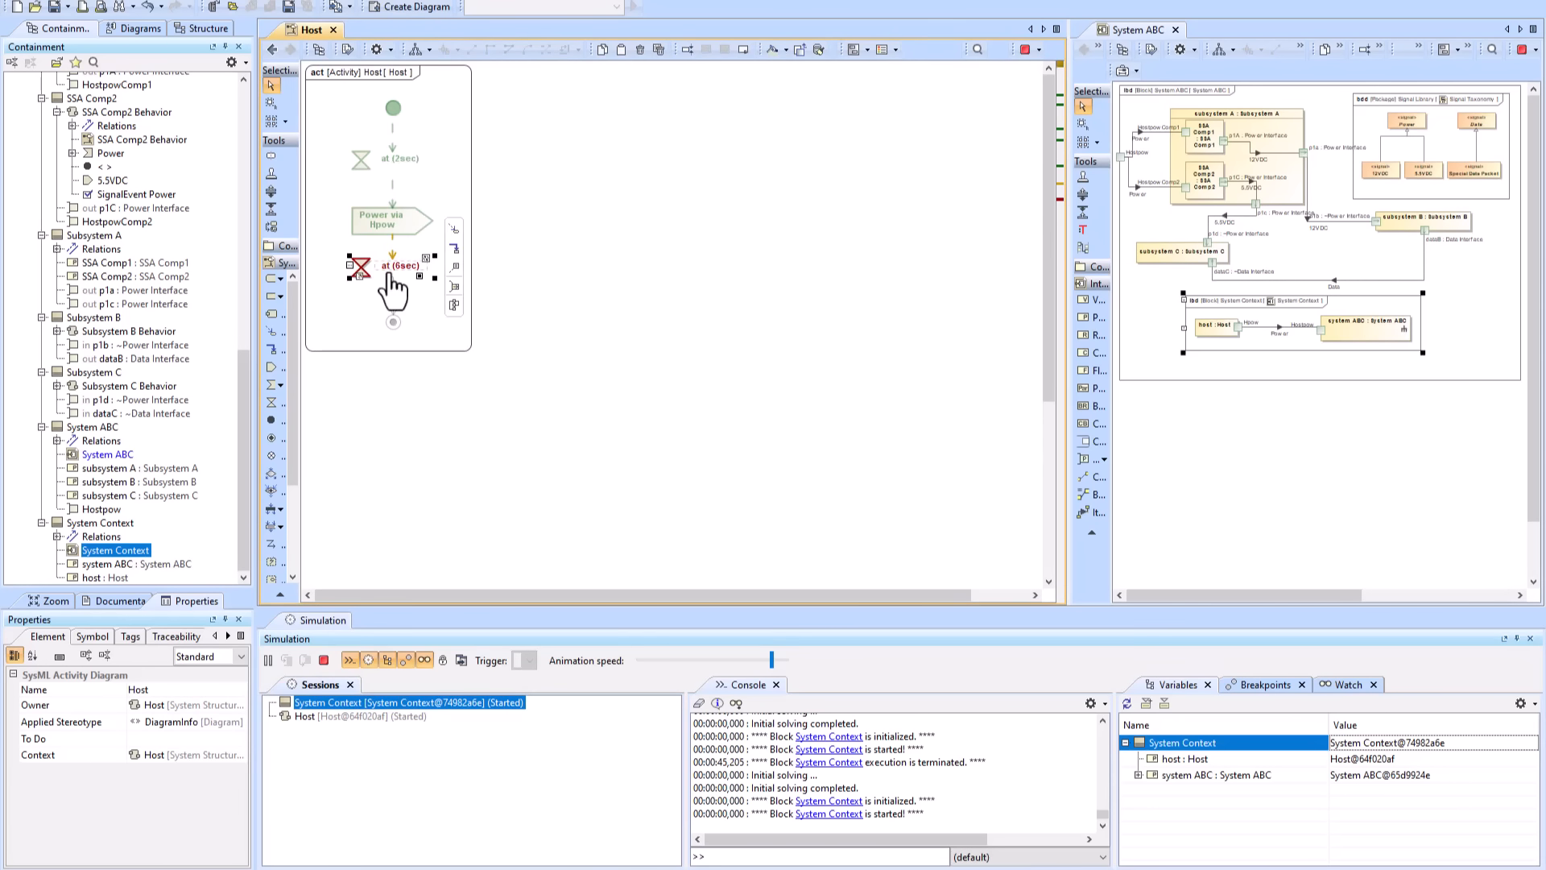
{"action": "right_click", "coordinate": [391, 277]}
{"action": "left_click", "coordinate": [448, 280]}
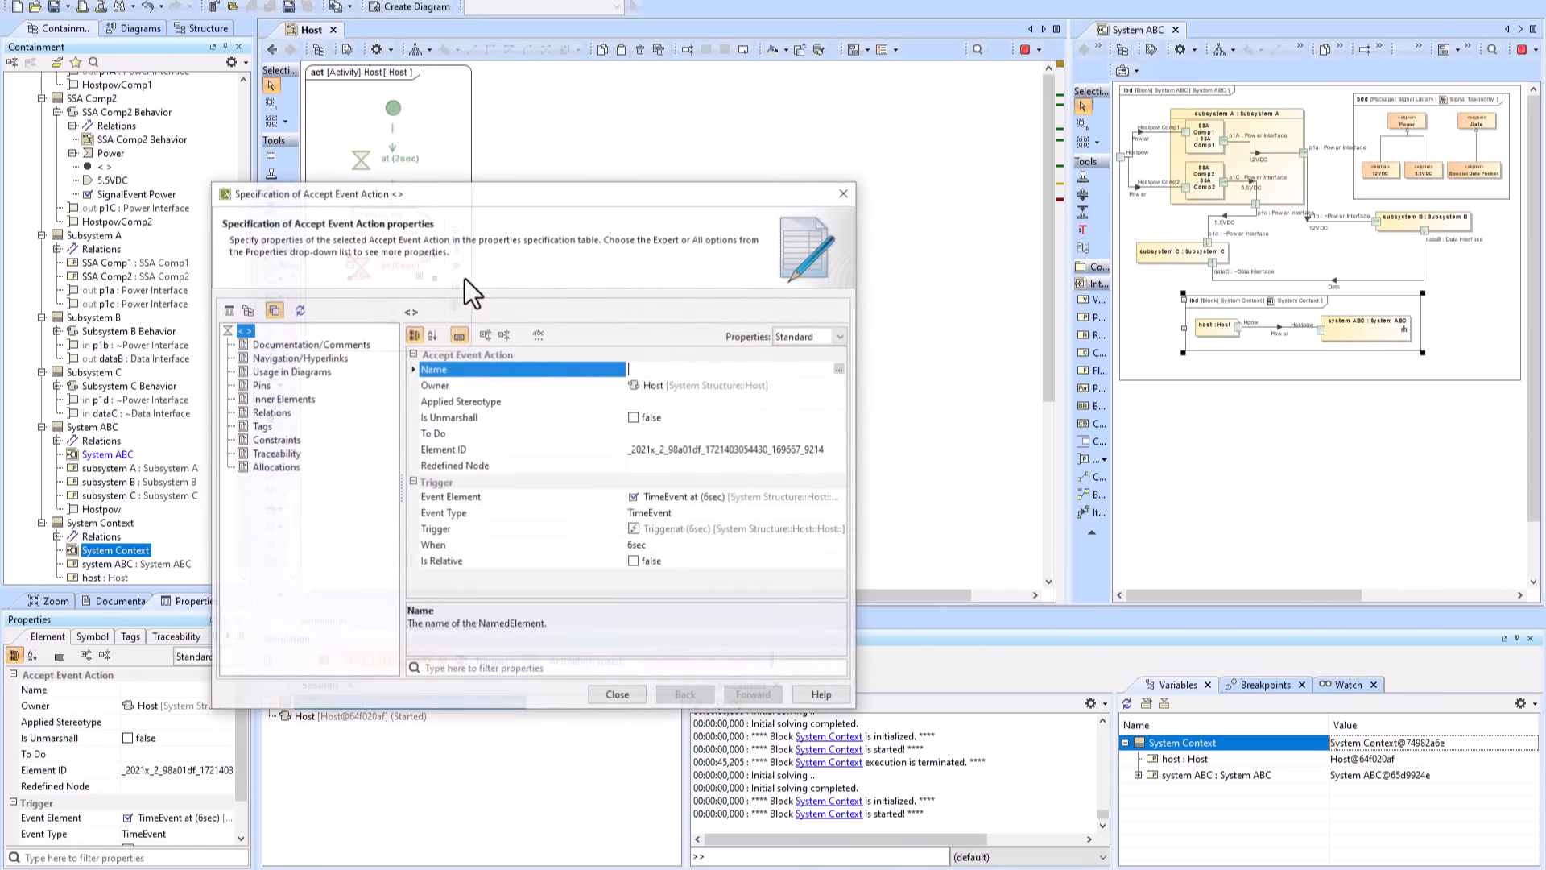
{"action": "left_click", "coordinate": [635, 562]}
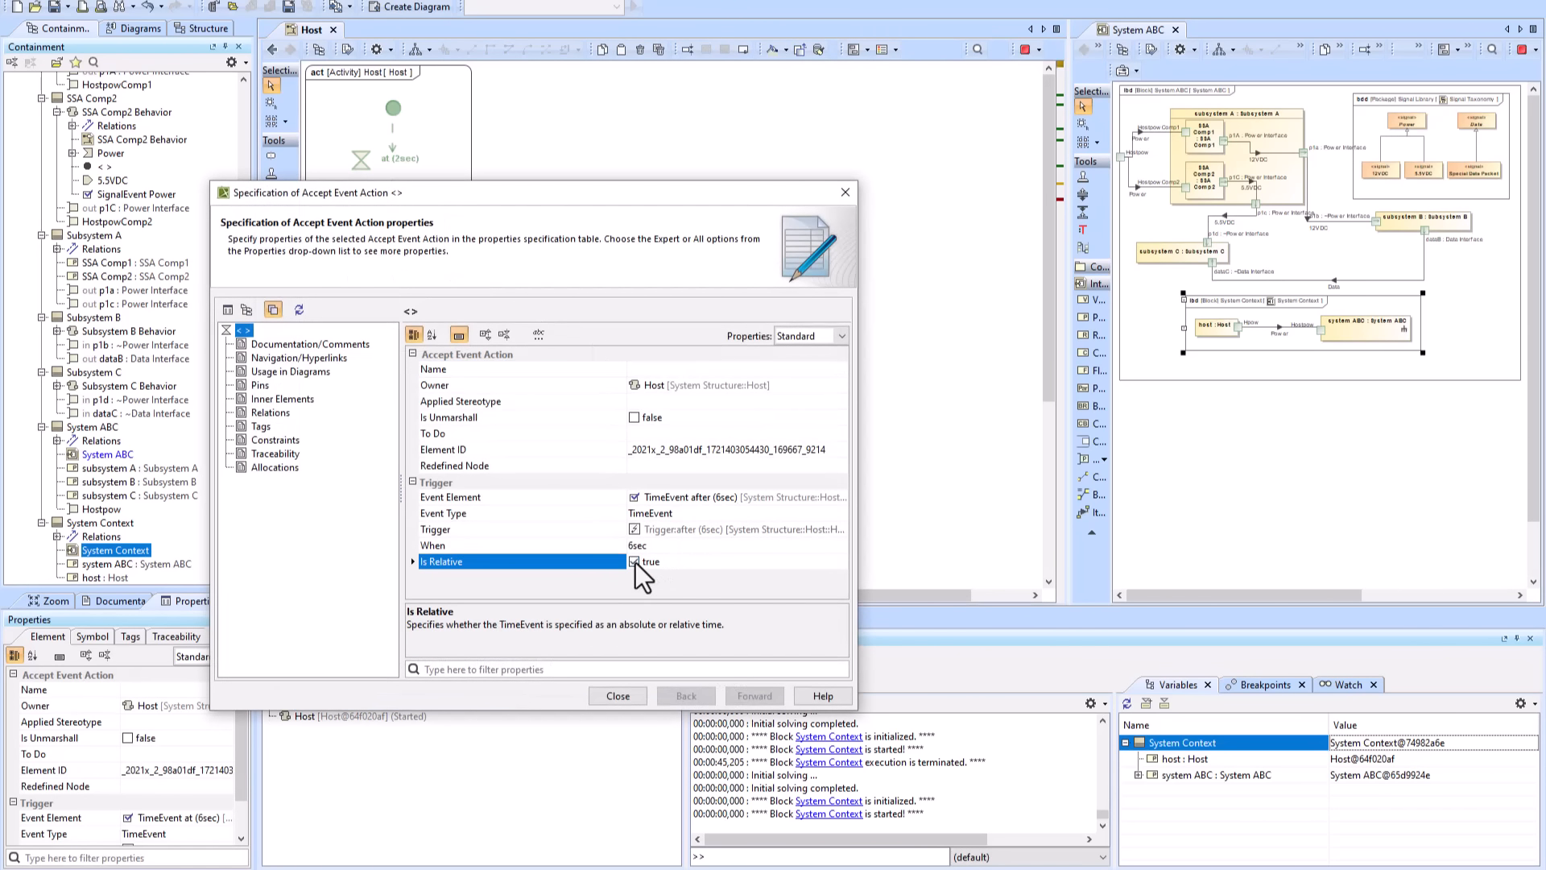
{"action": "left_click", "coordinate": [617, 697]}
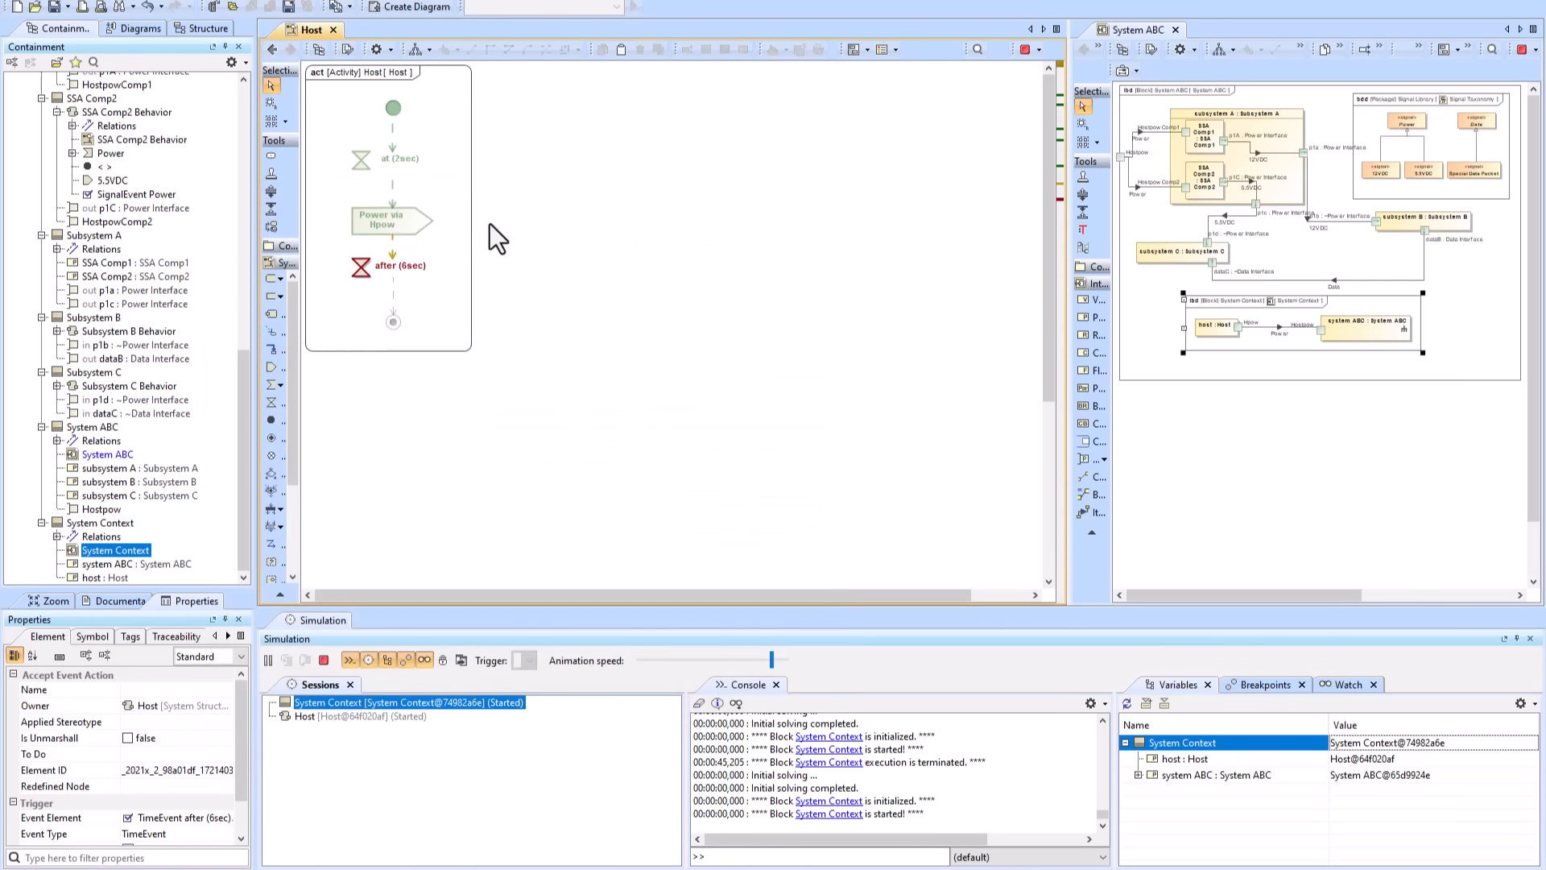
- Rearrange the System Structure diagram so the Host activity and System Context diagrams sit among the spread-out block hierarchy
{"action": "left_click", "coordinate": [500, 171]}
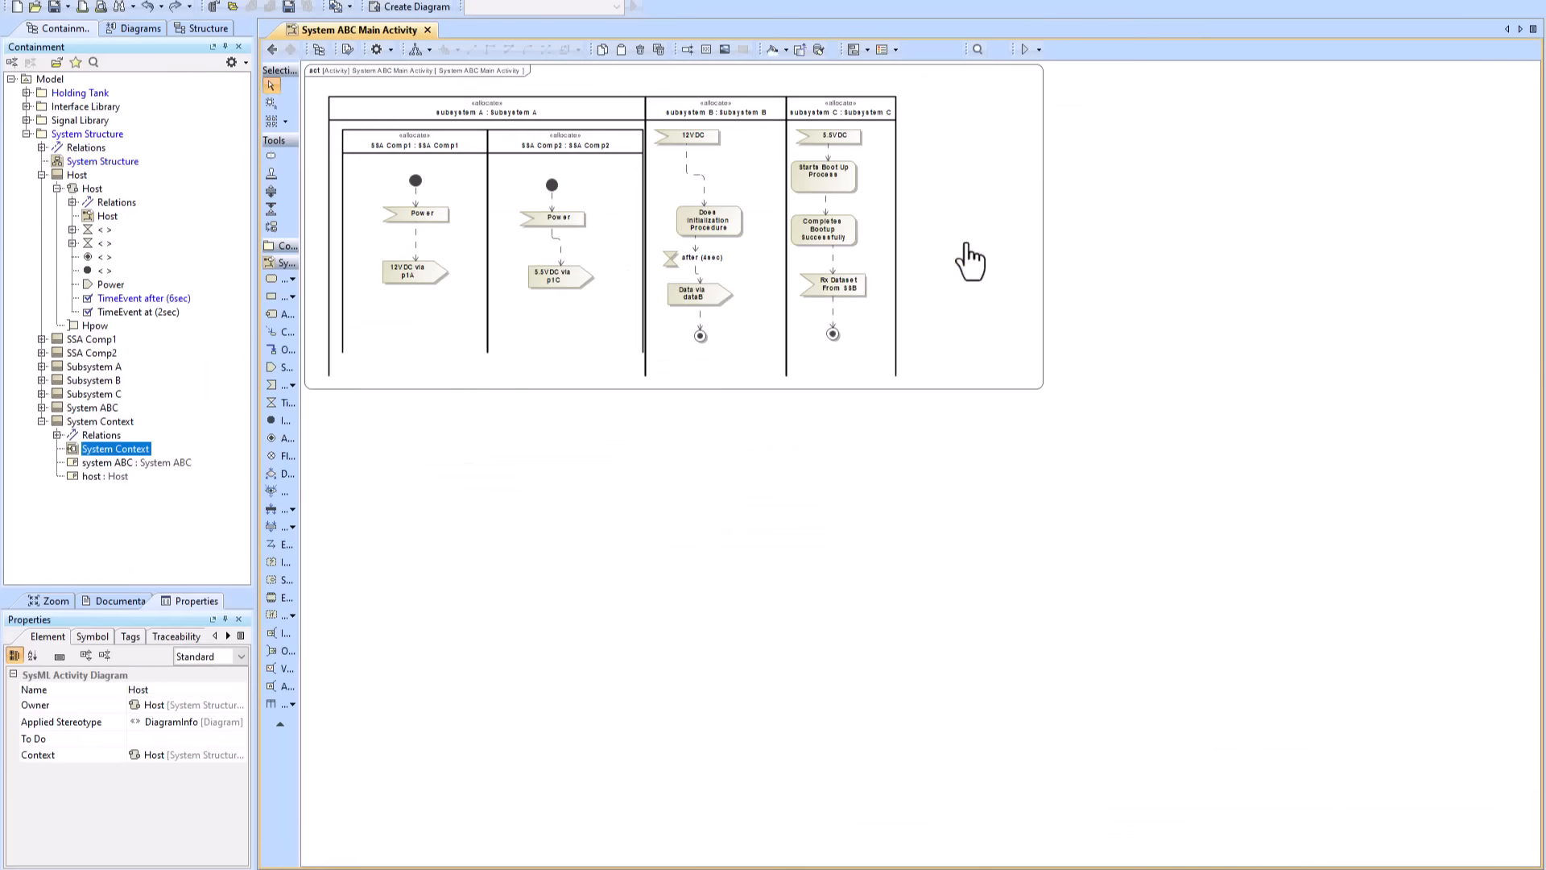
{"action": "left_click", "coordinate": [272, 49]}
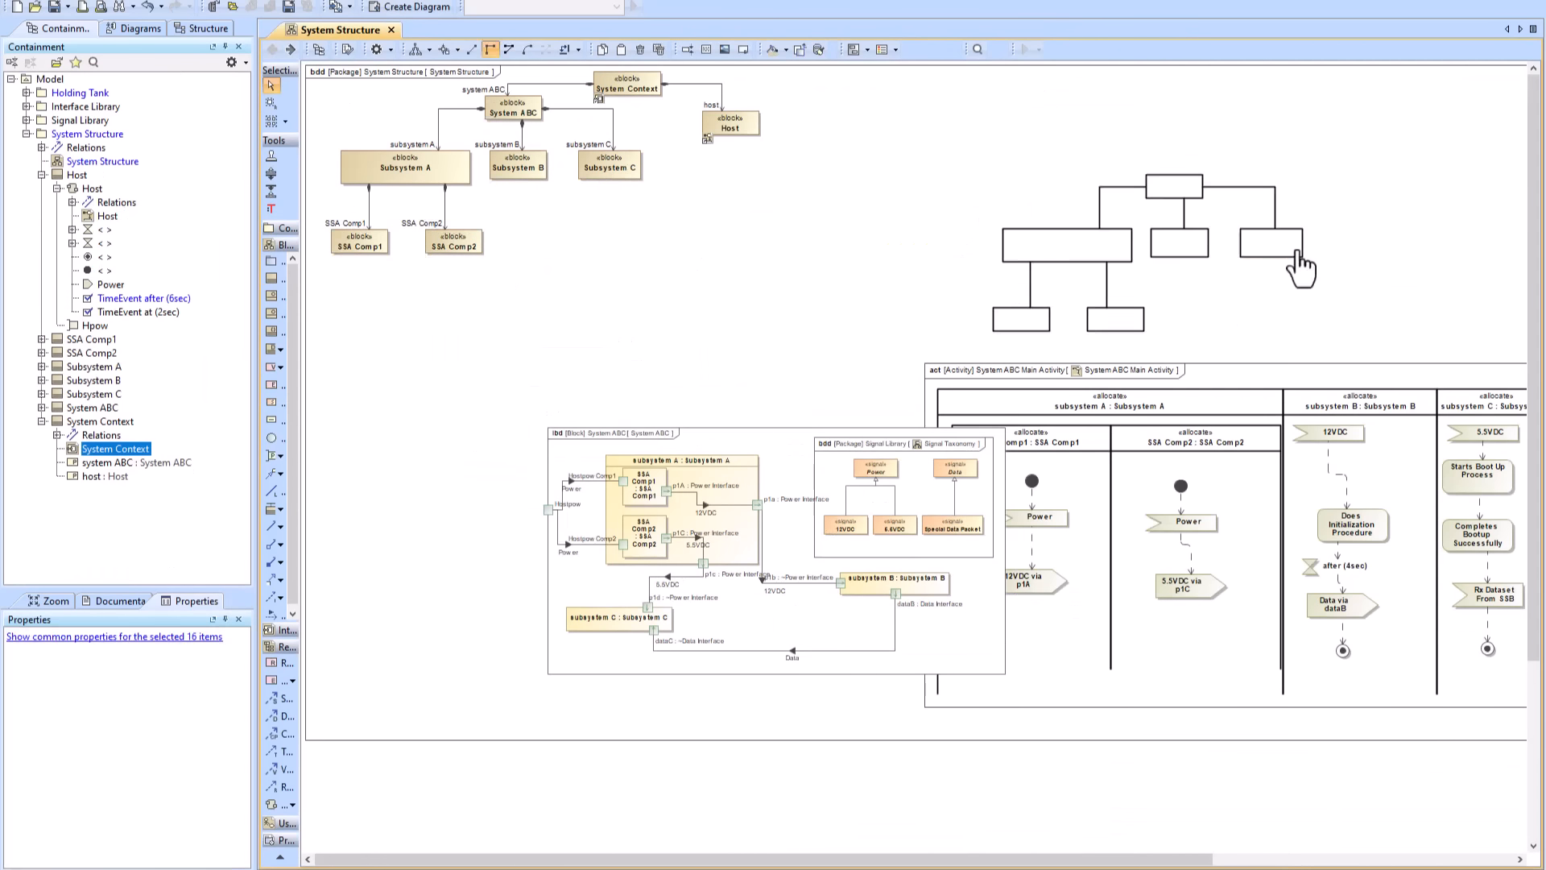
{"action": "left_click_drag", "start_coordinate": [1294, 258], "coordinate": [1248, 266]}
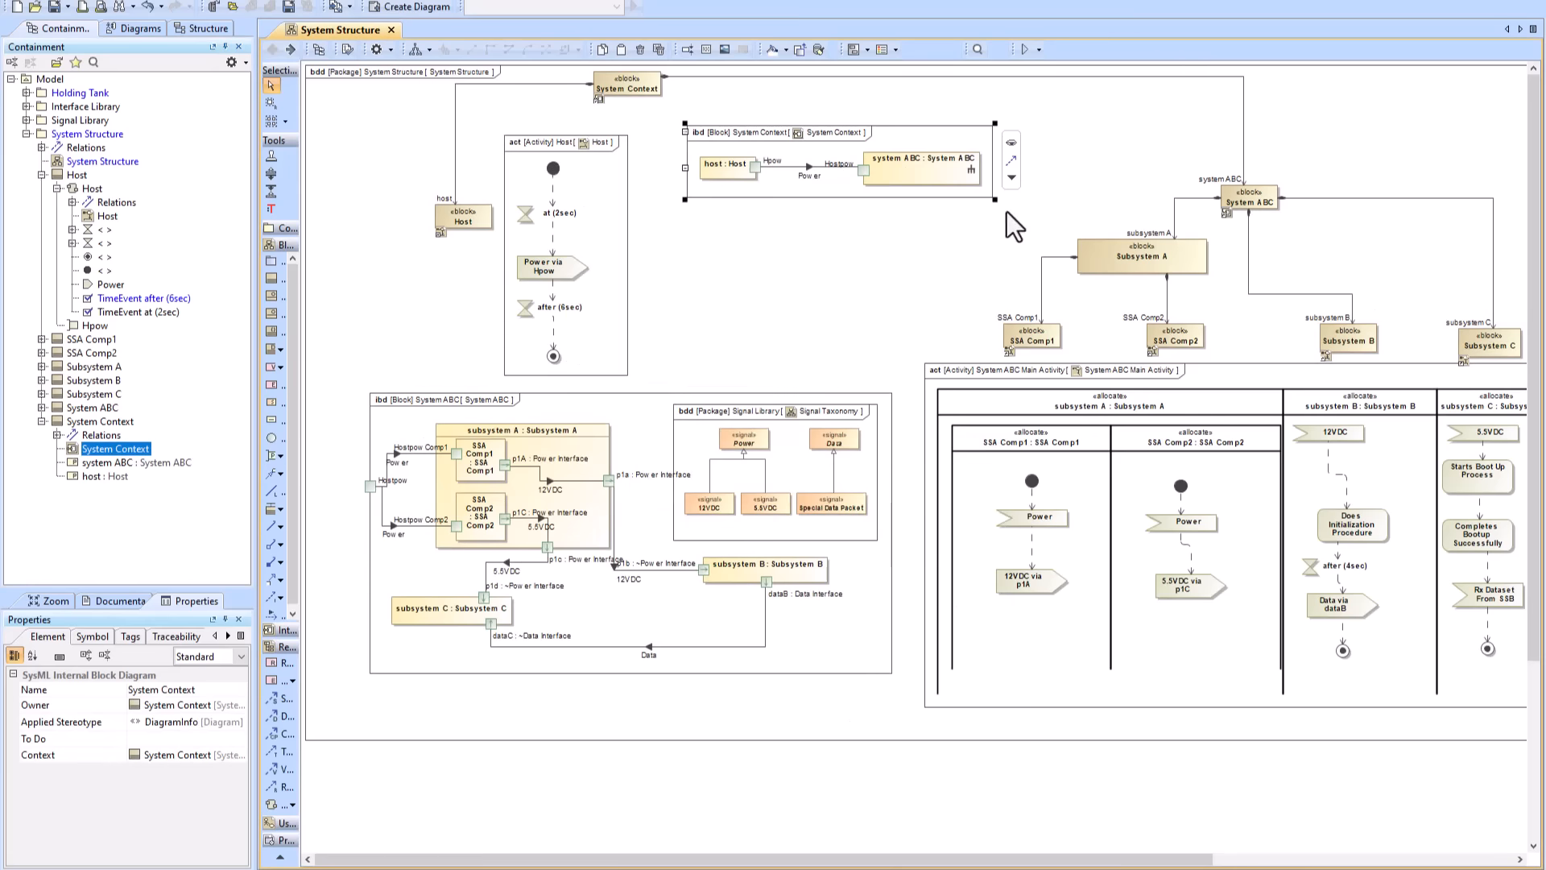
{"action": "left_click", "coordinate": [1276, 728]}
{"action": "left_click_drag", "start_coordinate": [689, 182], "coordinate": [644, 186]}
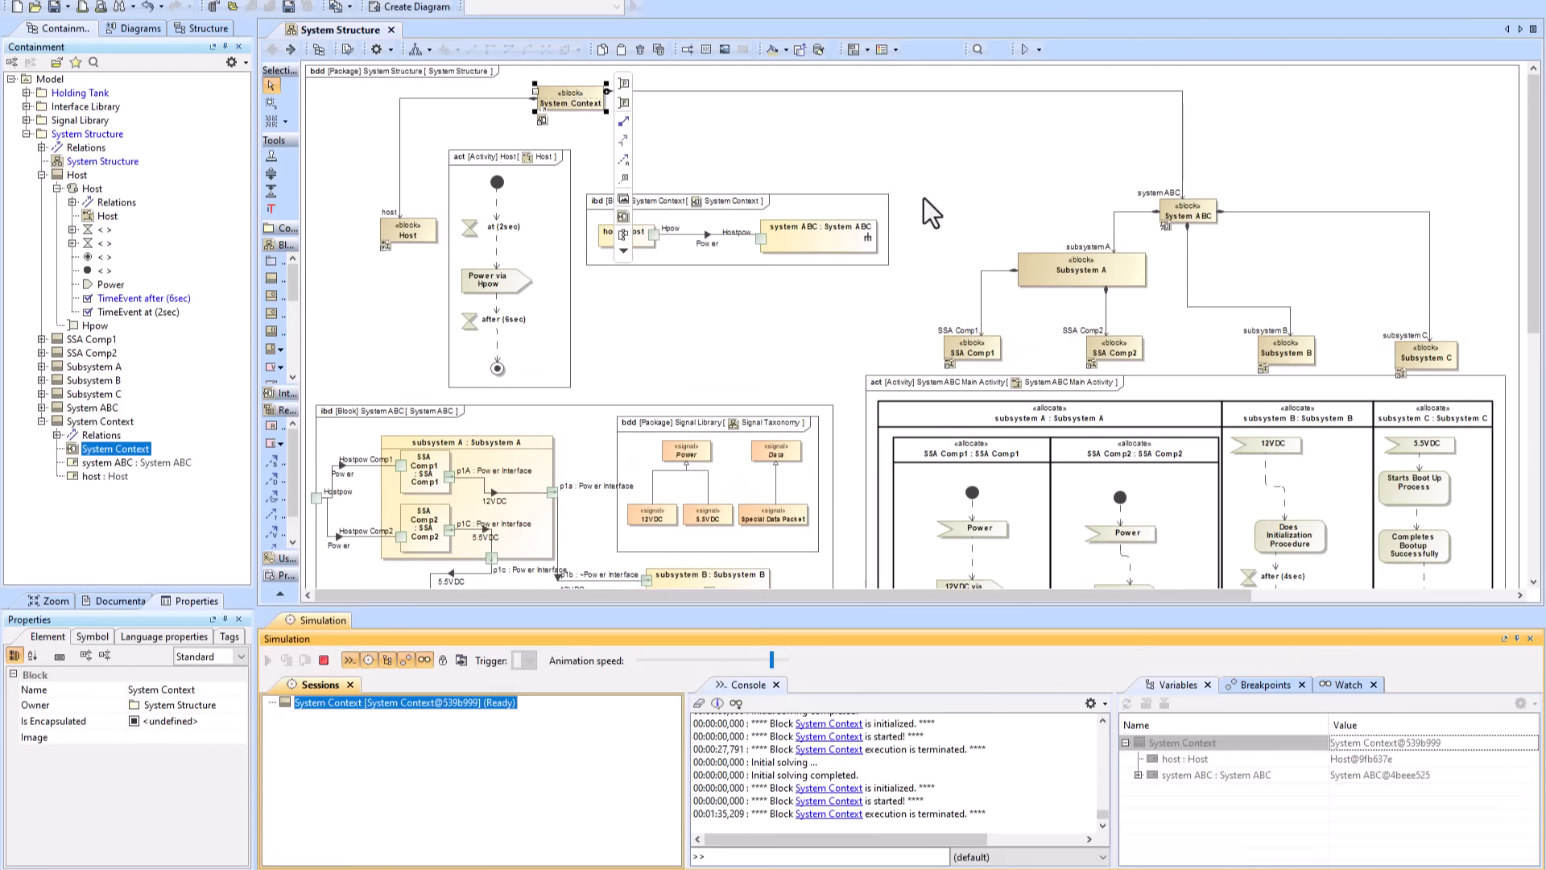
- Run the System Context simulation with the complete System Structure diagram in view
{"action": "left_click", "coordinate": [266, 660]}
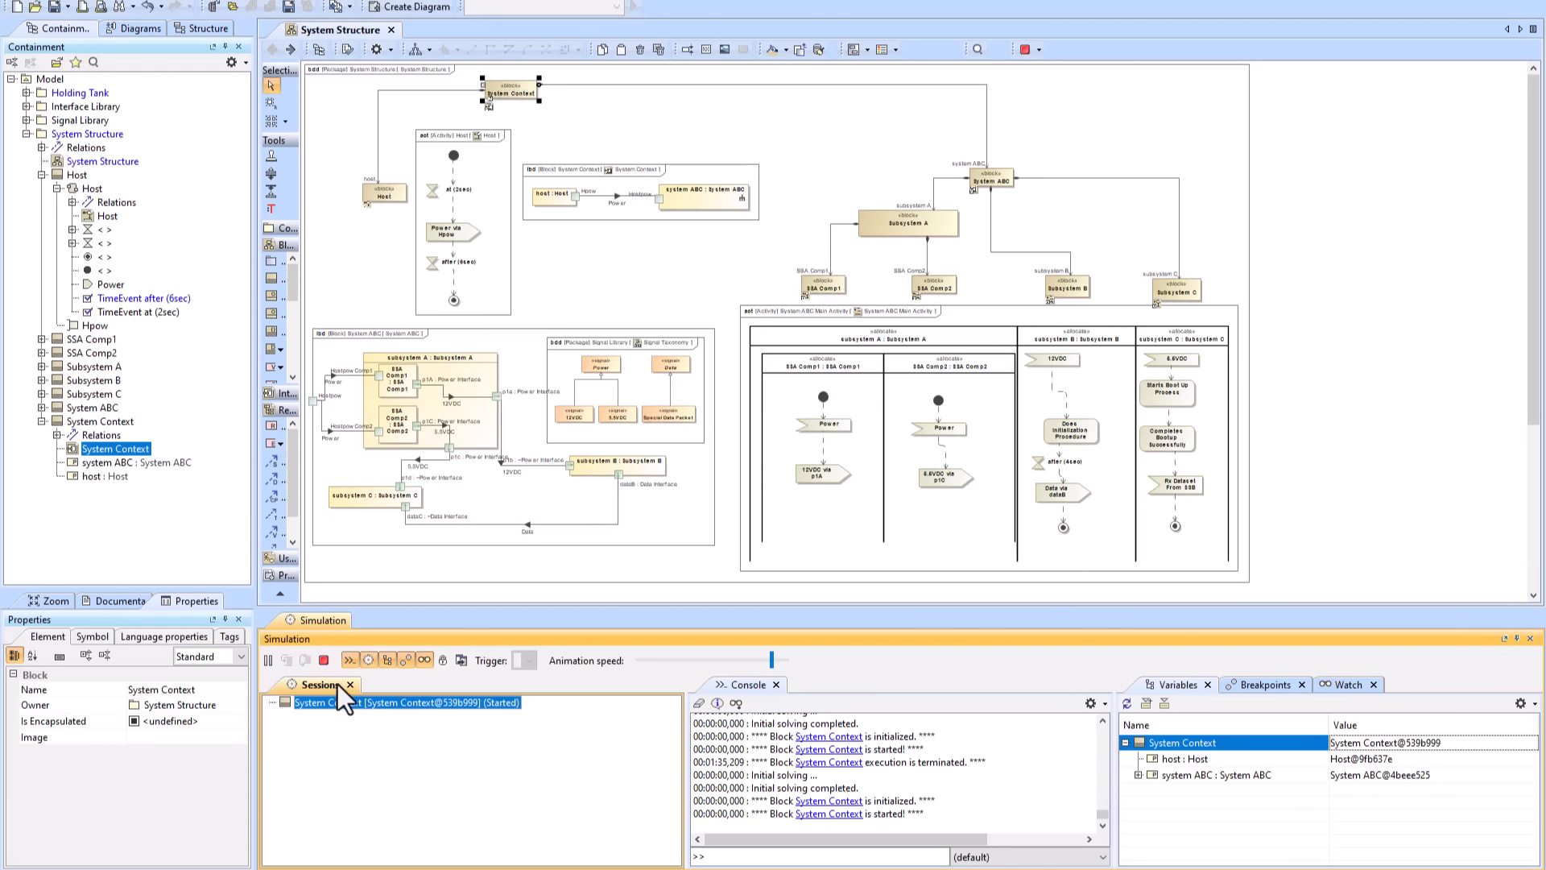
- Stop the System Context simulation and set Is Abstract to true for the Subsystem B block
{"action": "left_click", "coordinate": [324, 661]}
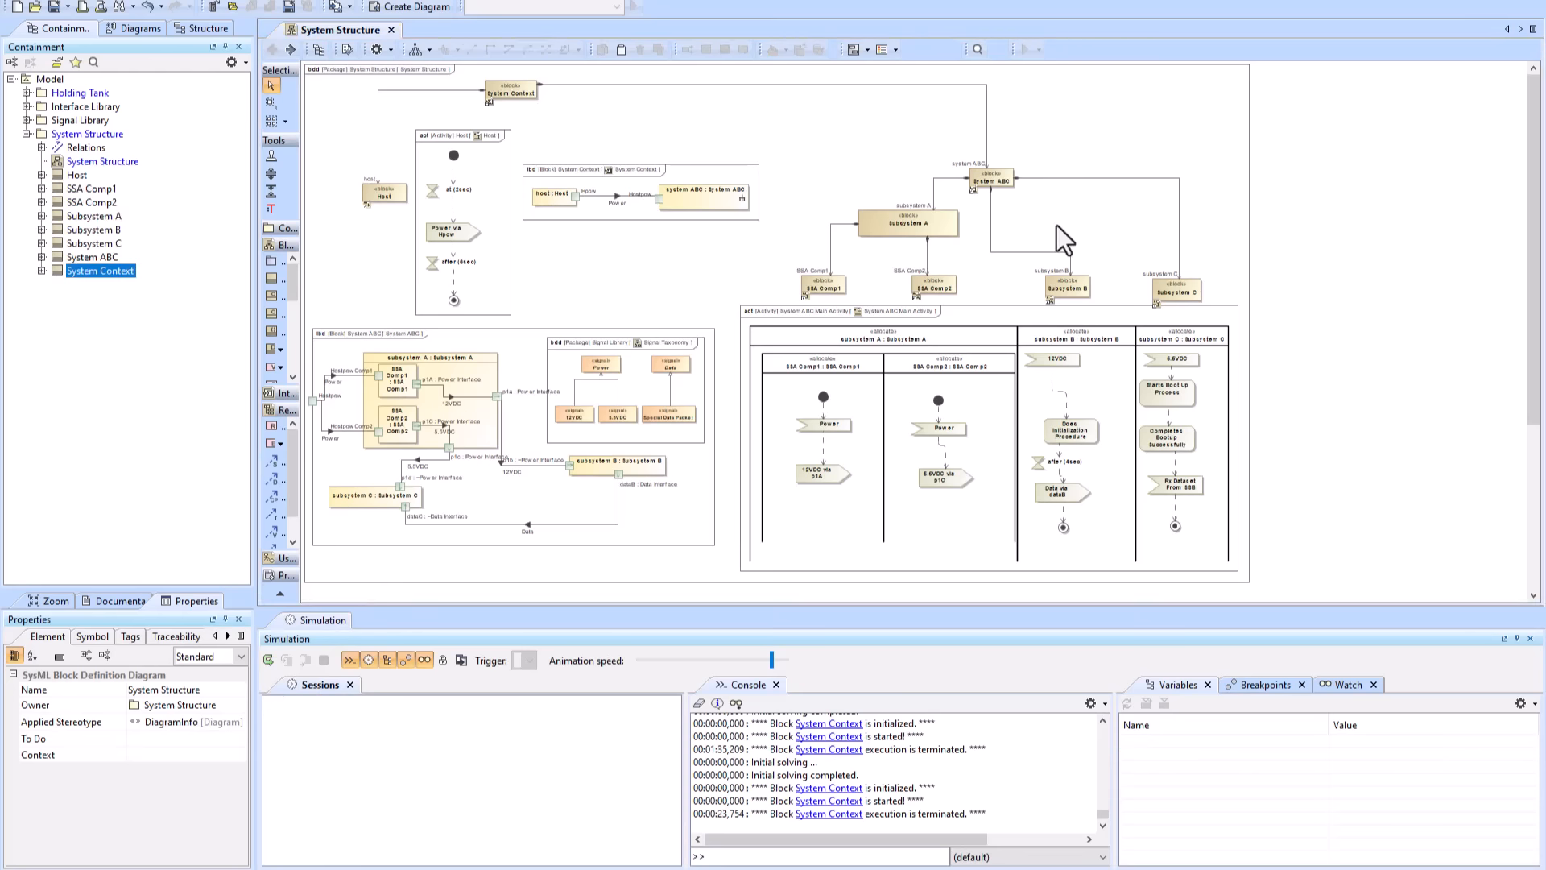
{"action": "left_click", "coordinate": [1074, 286]}
{"action": "key", "text": "alt+b"}
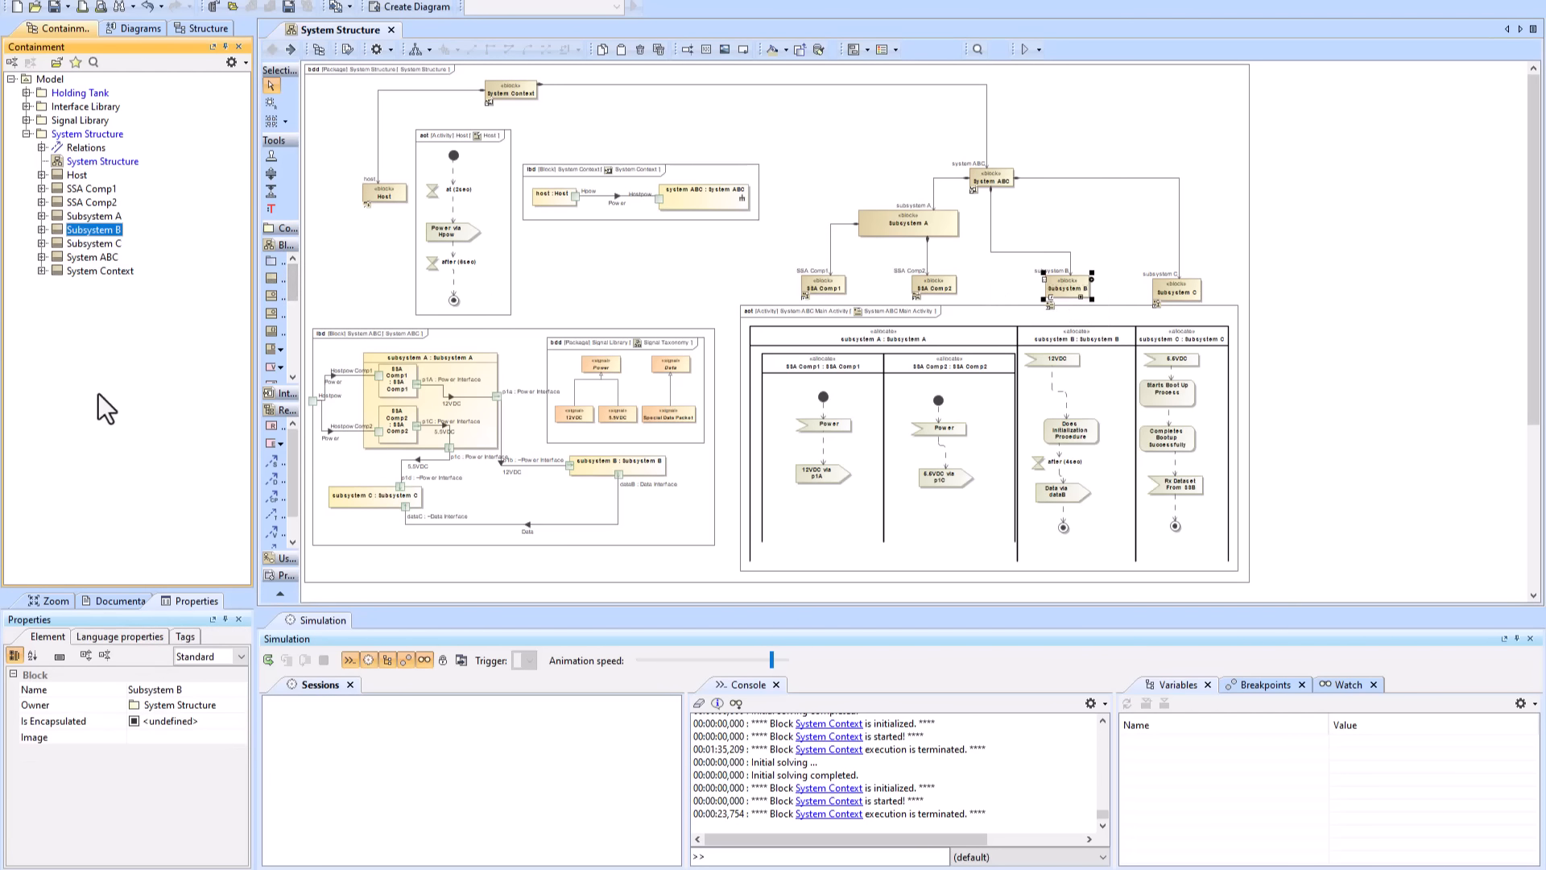
{"action": "left_click", "coordinate": [233, 660]}
{"action": "left_click", "coordinate": [218, 704]}
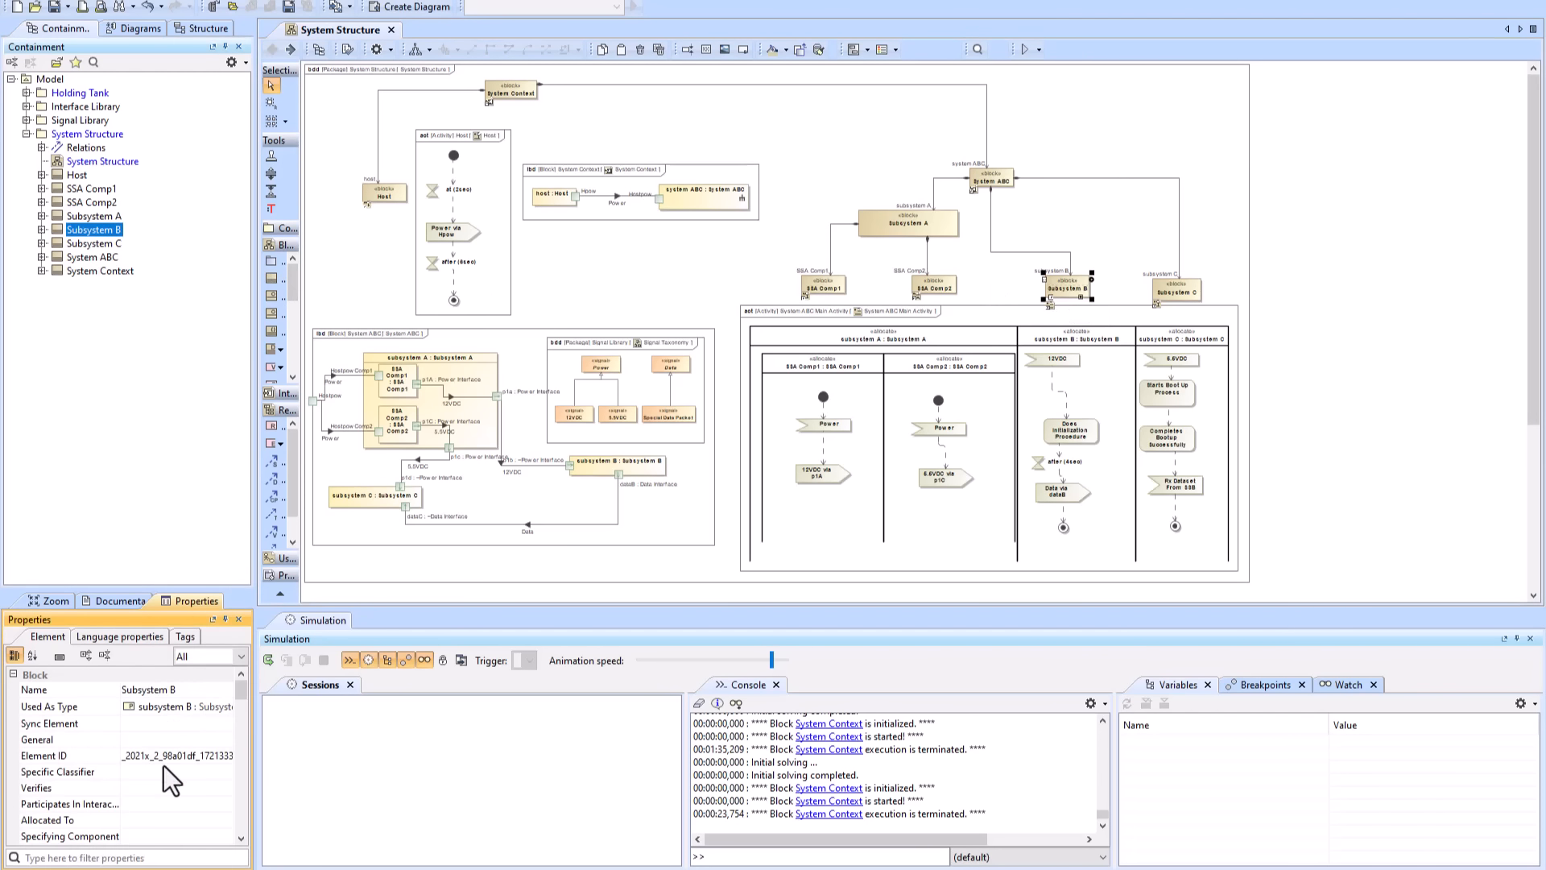
{"action": "type", "text": "is ab"}
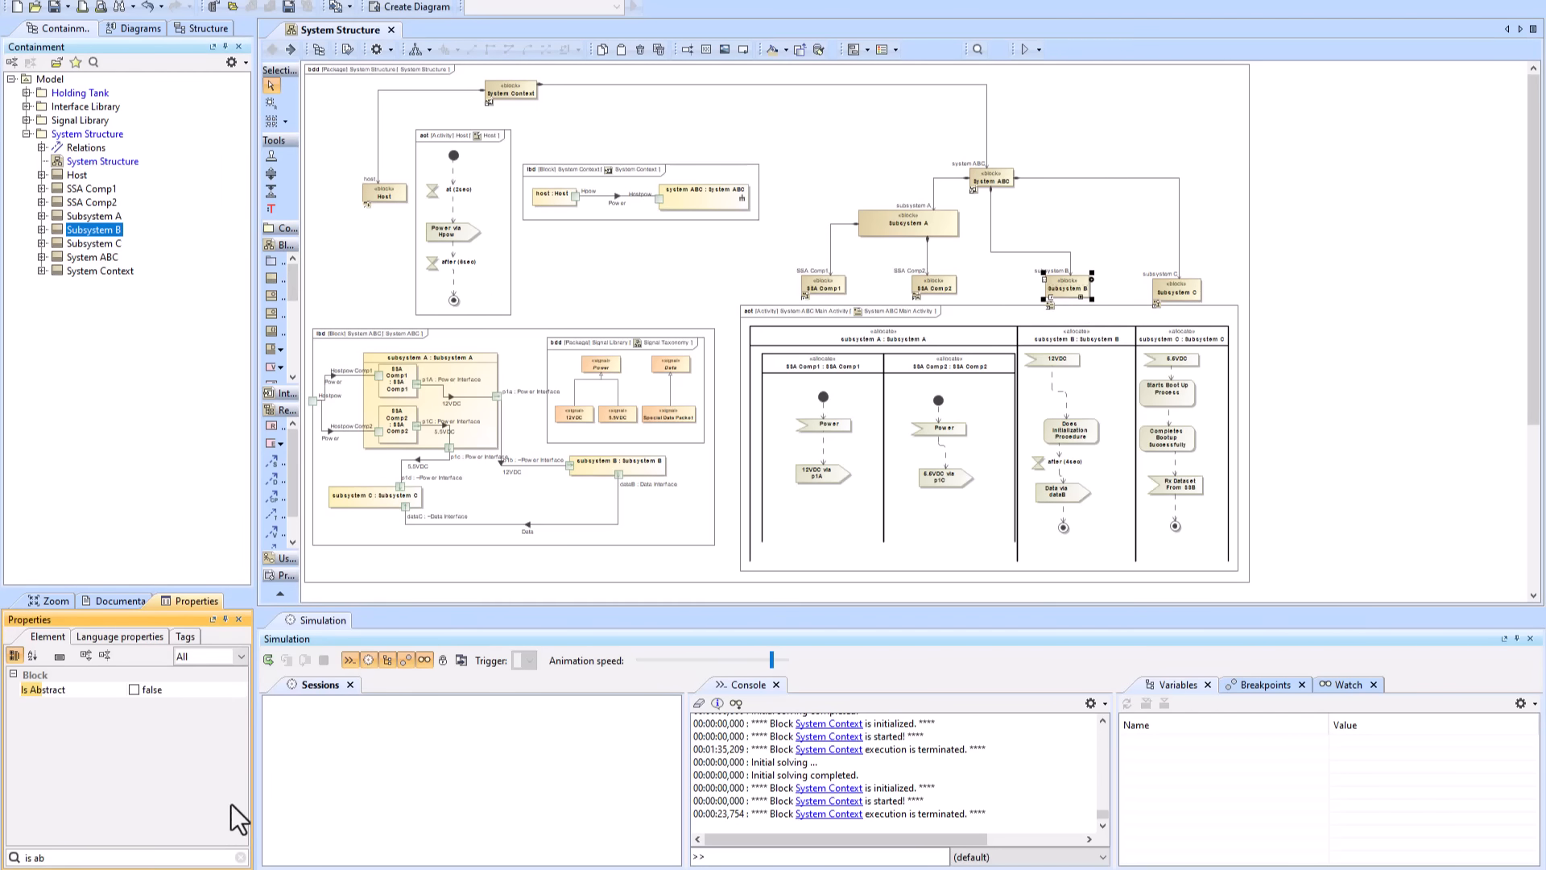
{"action": "left_click", "coordinate": [134, 689]}
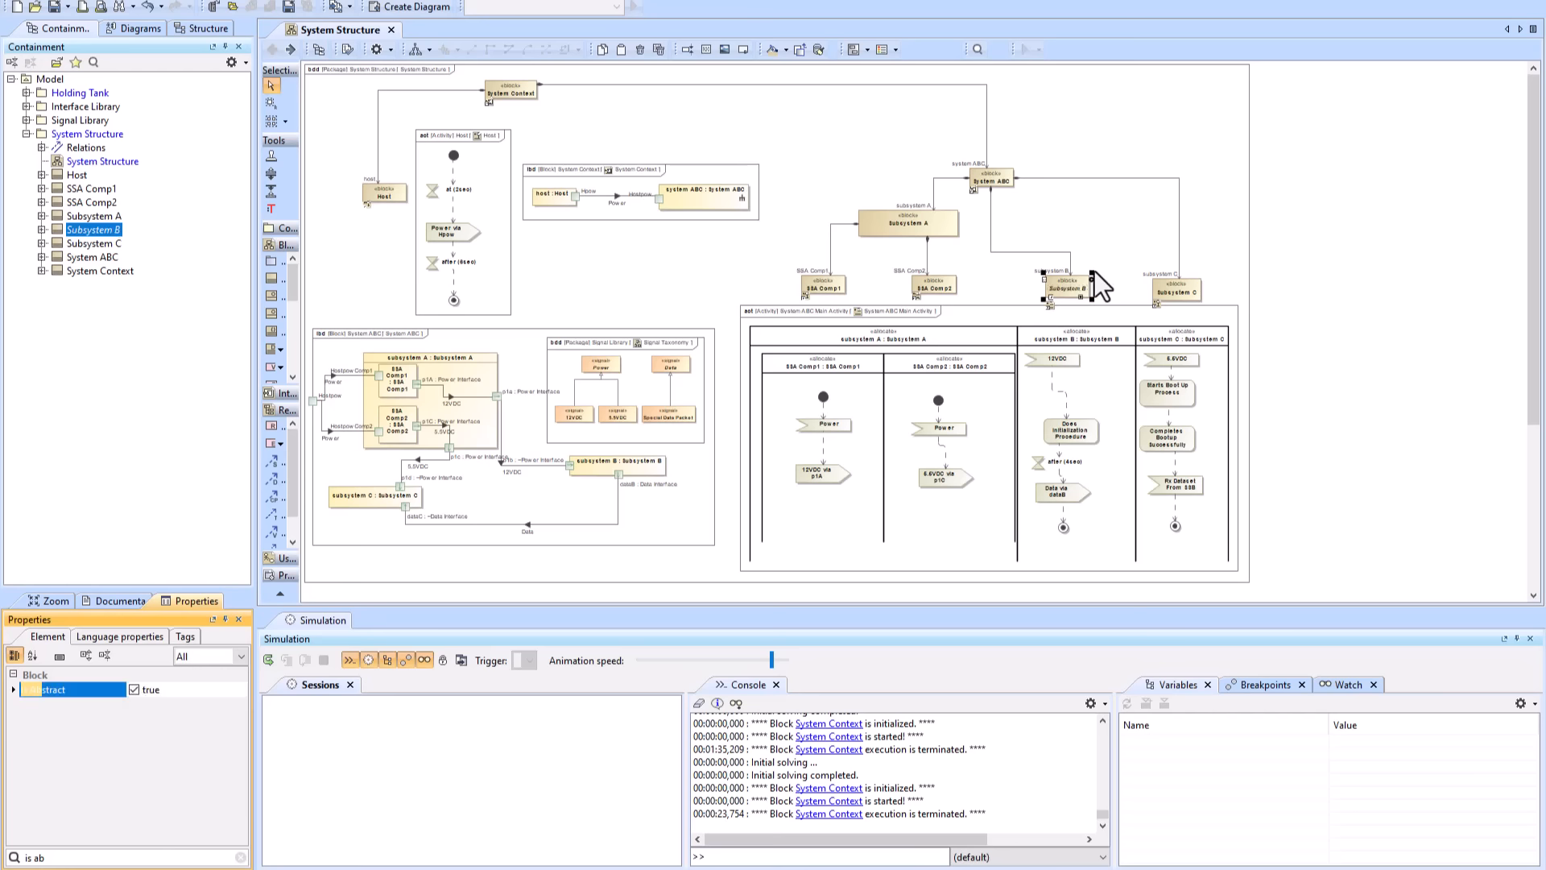
- Rename the Subsystem B block as Subsystem B Abstract on the System Structure diagram
{"action": "left_click", "coordinate": [1068, 287]}
{"action": "left_click", "coordinate": [1071, 288]}
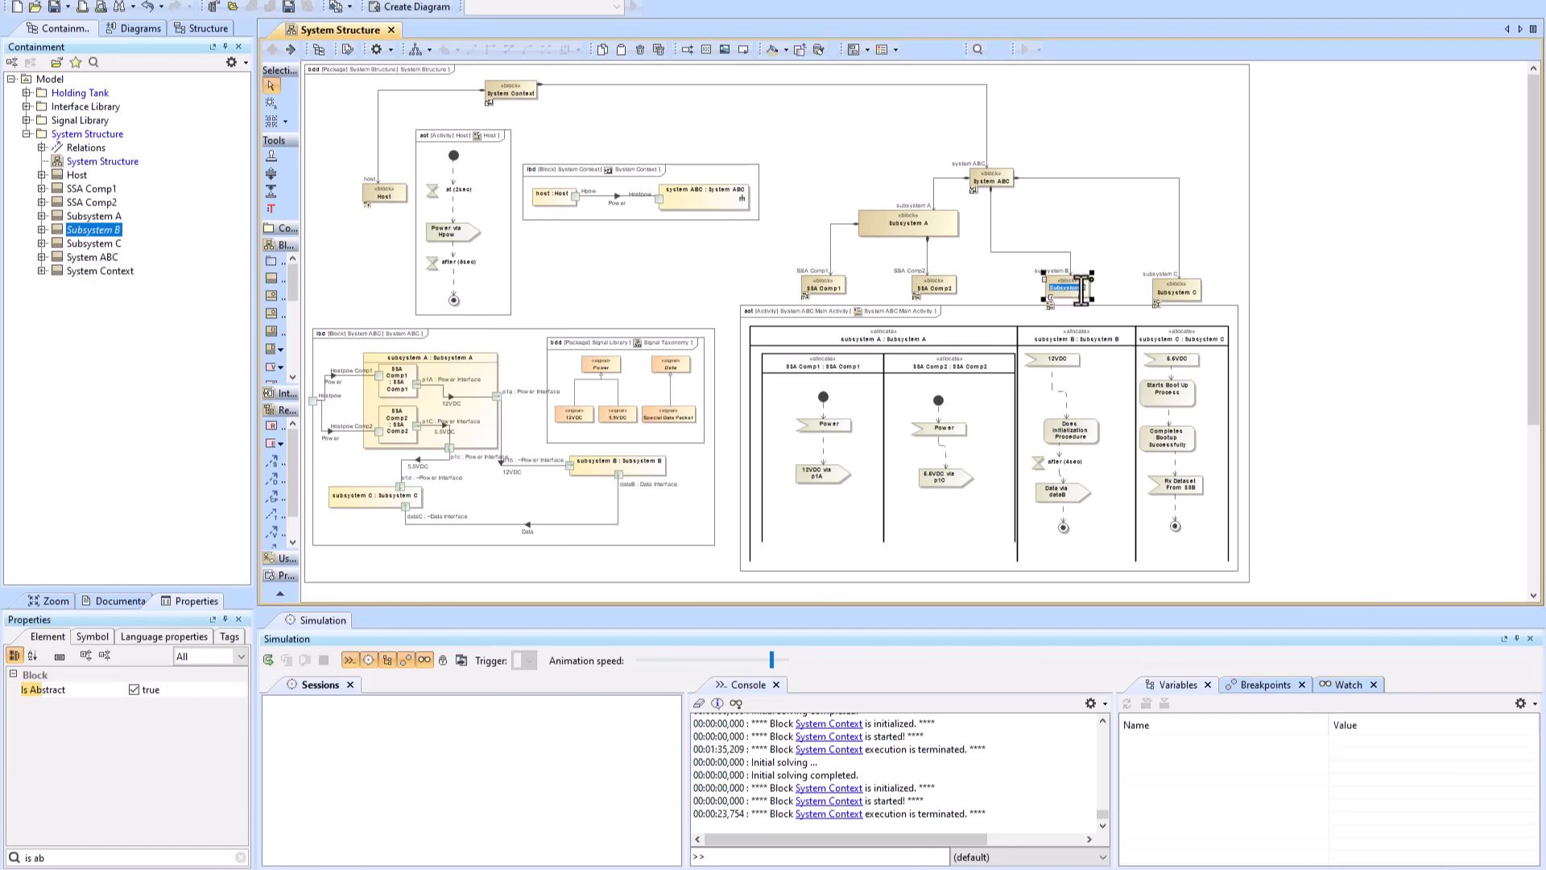
{"action": "type", "text": "Abstract"}
{"action": "left_click", "coordinate": [1074, 216]}
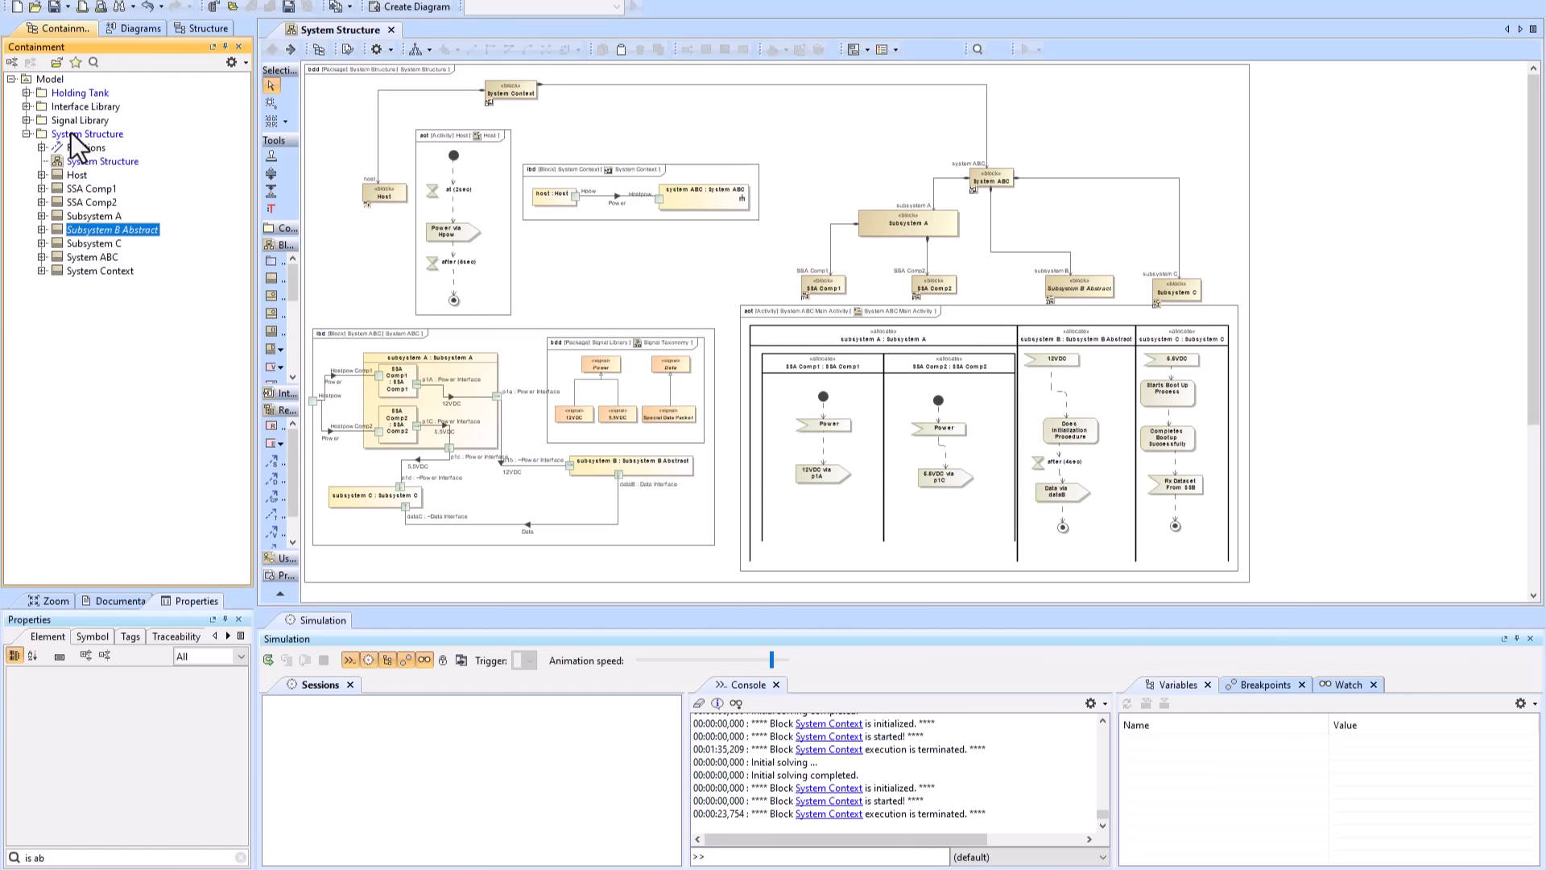
- Create two new blocks named Subsystem B Alt 1 and Subsystem B Alt 2 in the System Structure package
{"action": "left_click", "coordinate": [100, 132]}
{"action": "right_click", "coordinate": [108, 132]}
{"action": "left_click", "coordinate": [142, 138]}
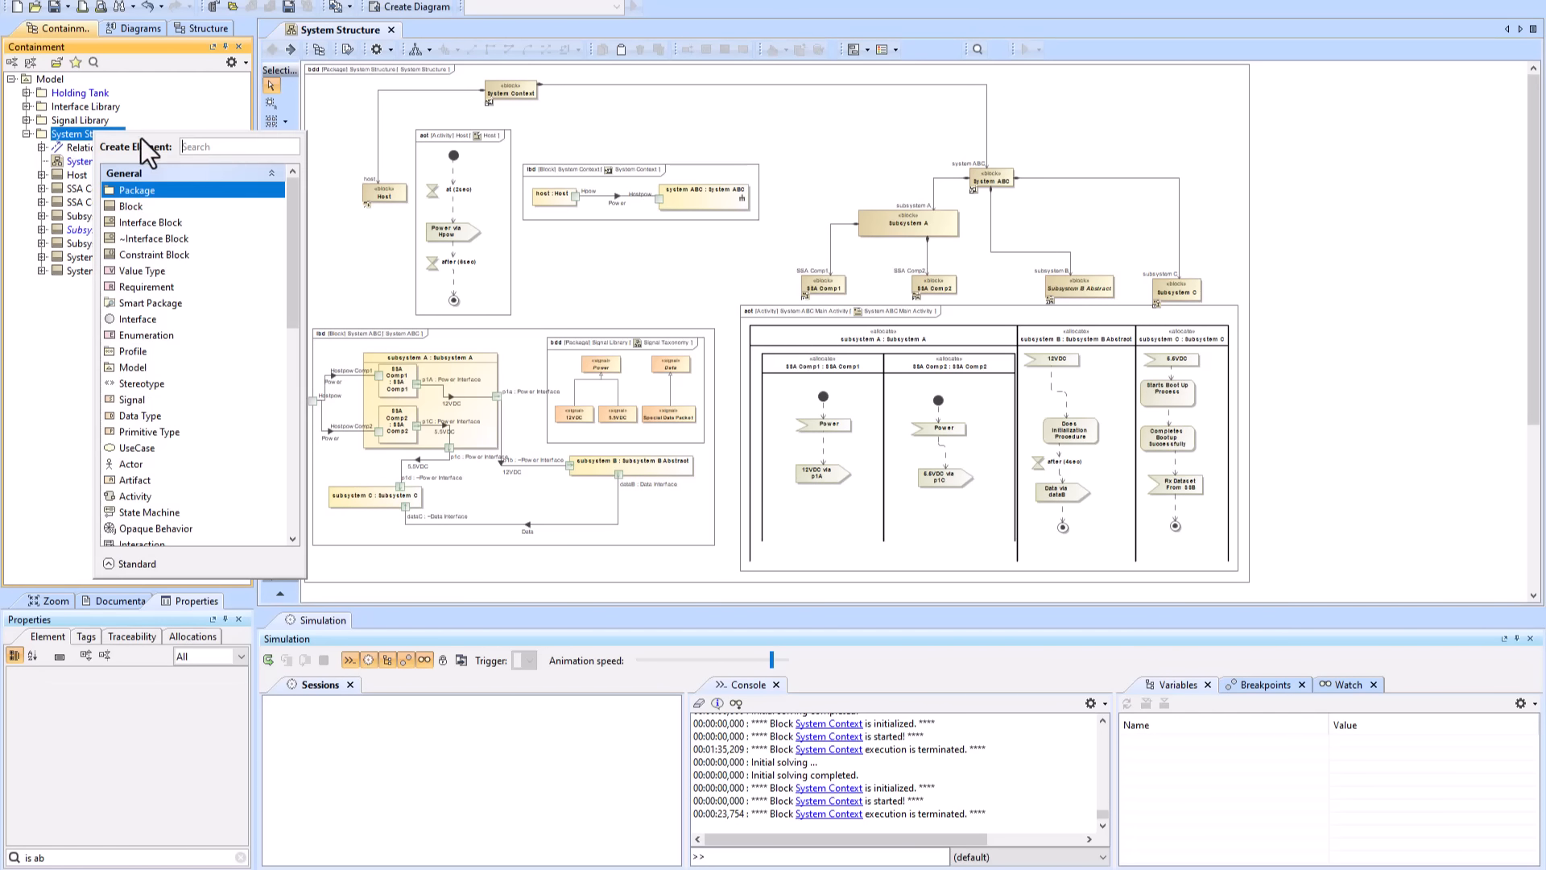
{"action": "left_click", "coordinate": [142, 201]}
{"action": "type", "text": "Subsys"}
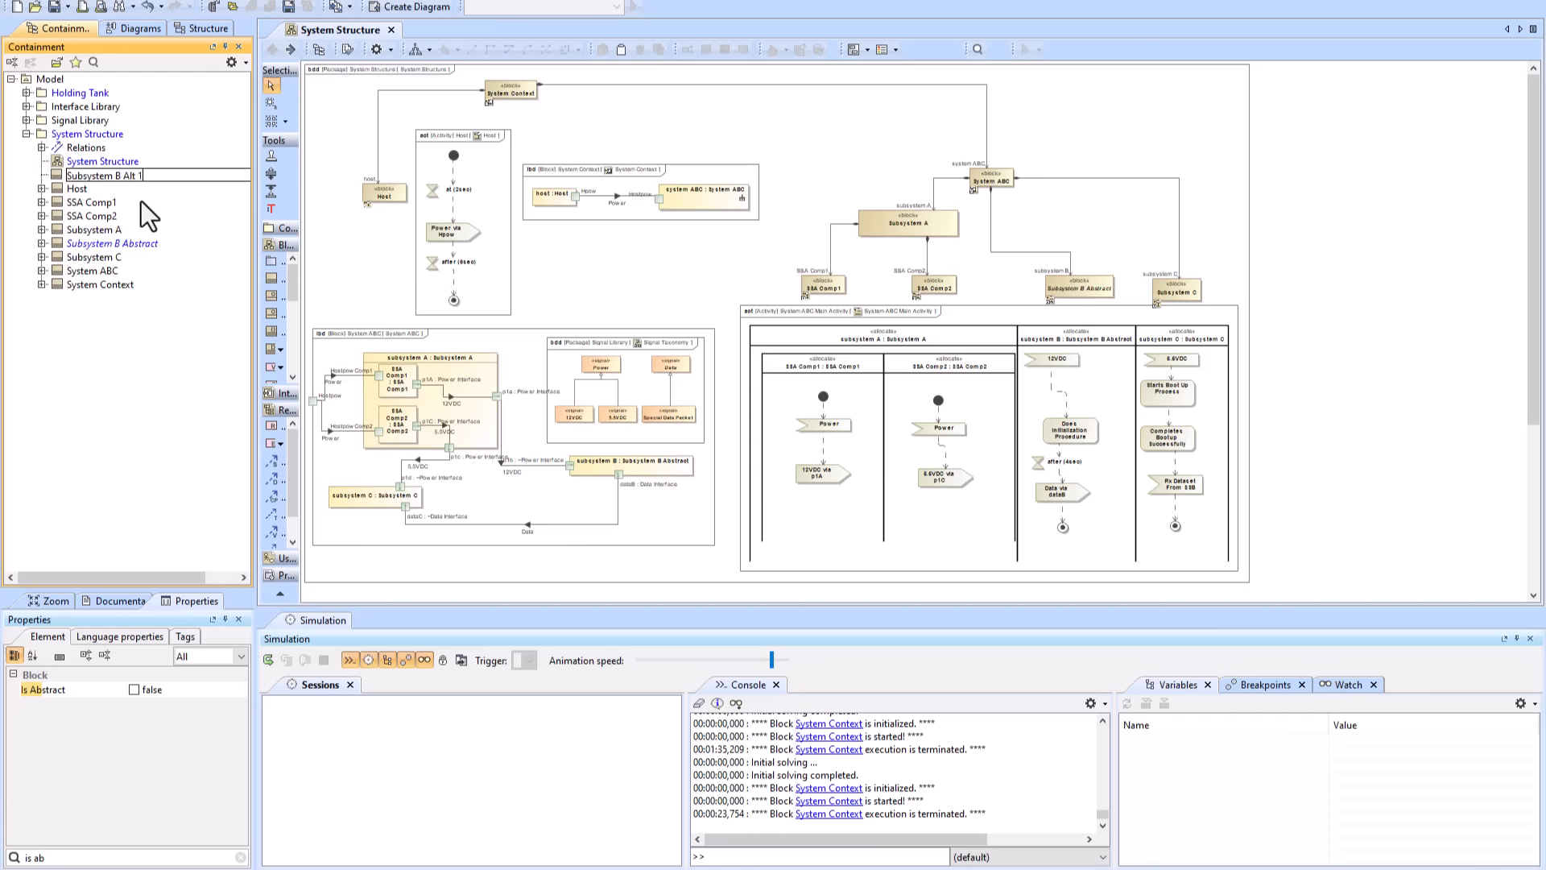
{"action": "type", "text": "tem B Alt 1"}
{"action": "key", "text": "Return"}
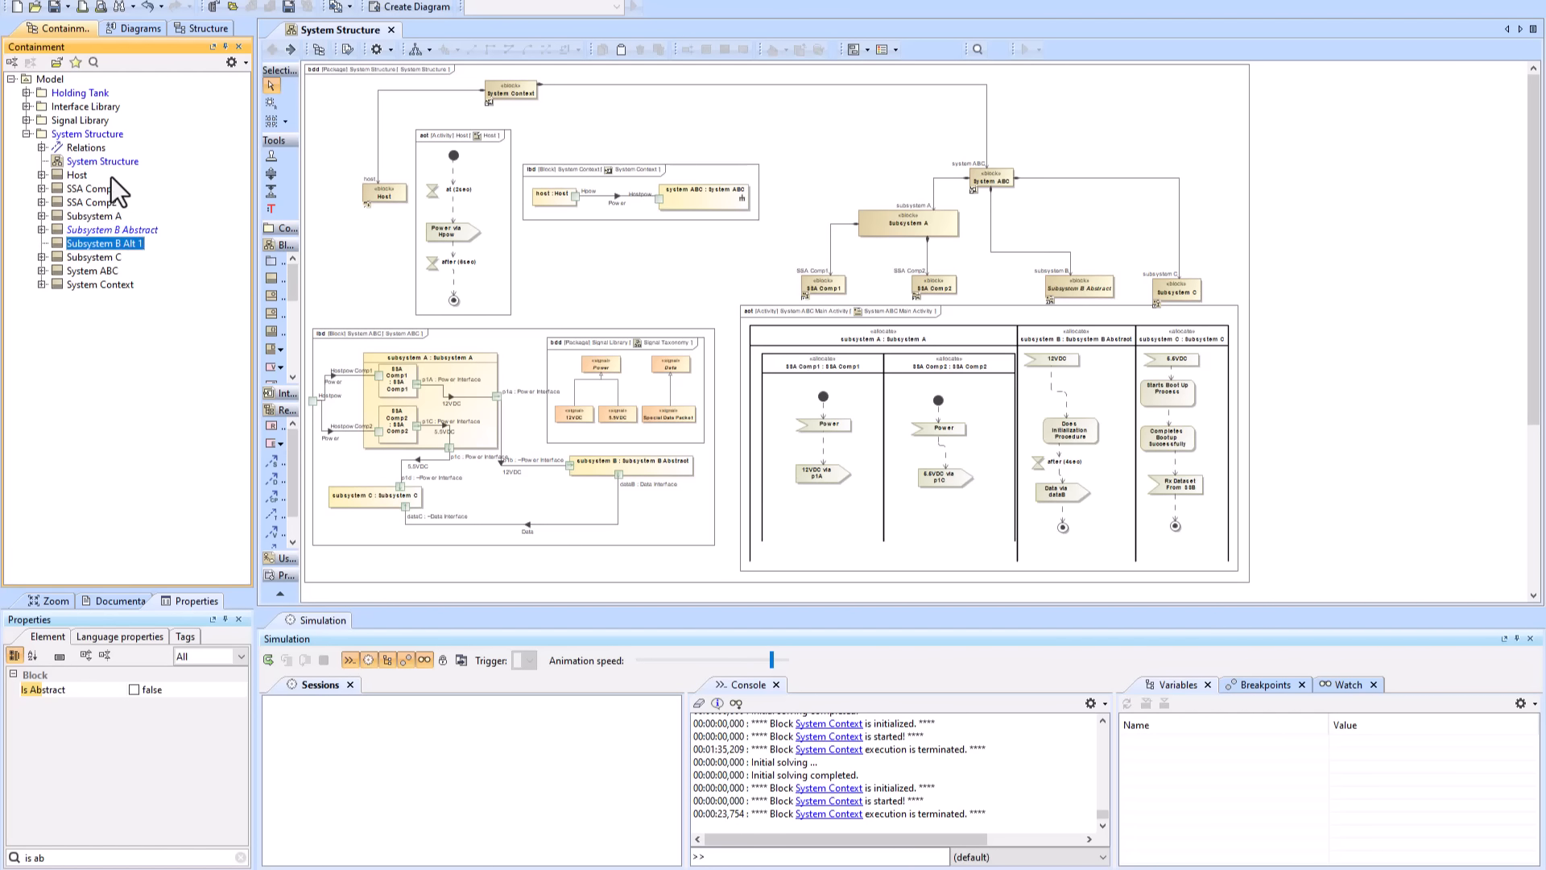
{"action": "left_click", "coordinate": [90, 137]}
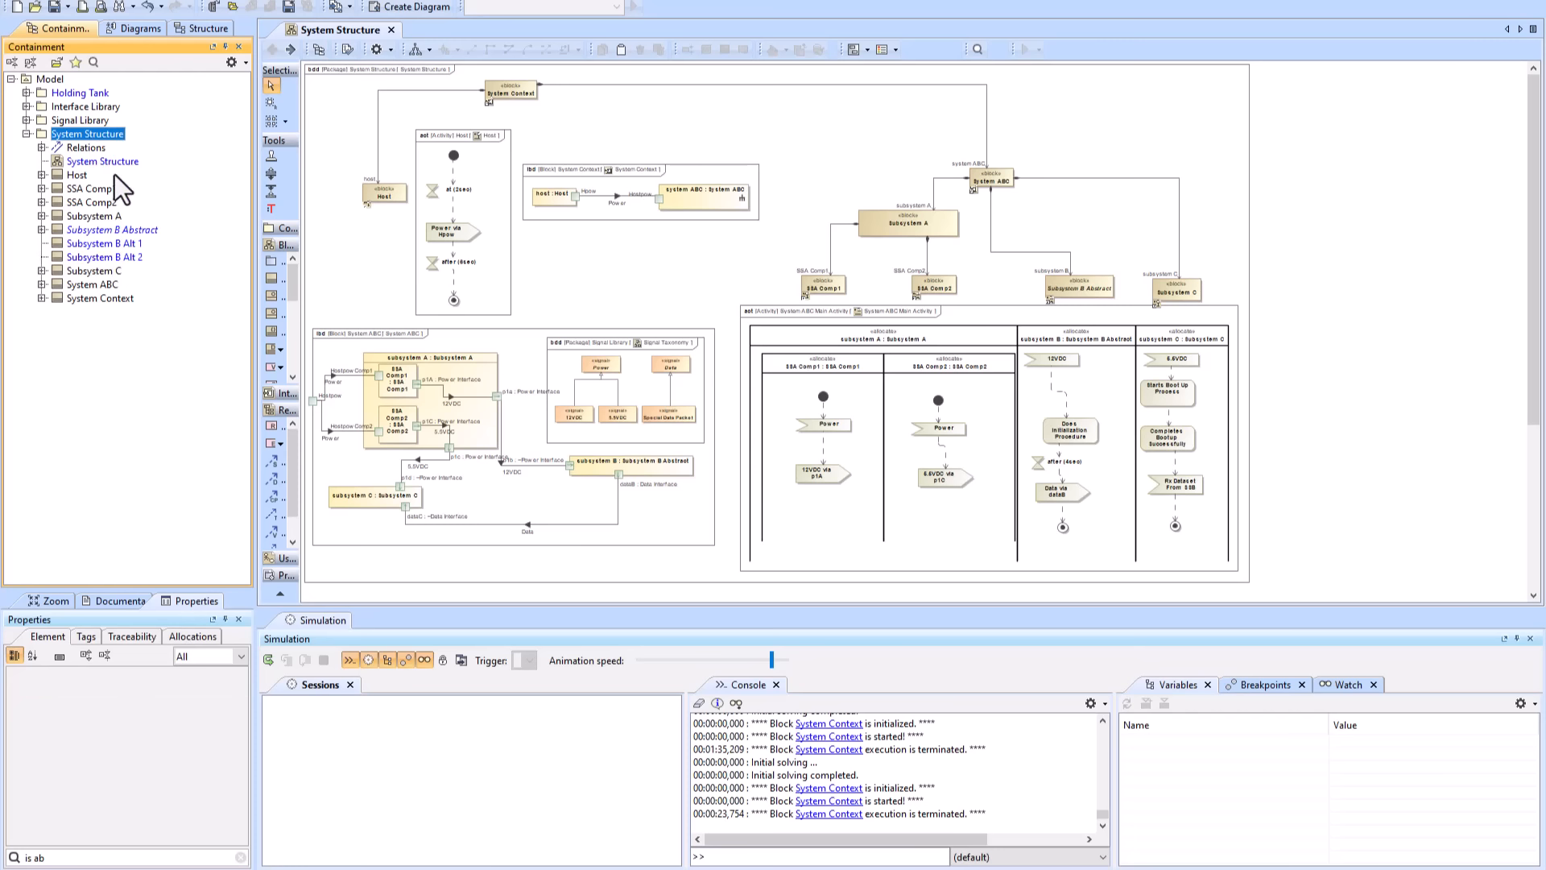
- Place a second Subsystem B Abstract symbol in the diagram's empty area and remove its item flow lines without deleting them from the model
{"action": "left_click_drag", "start_coordinate": [110, 231], "coordinate": [1409, 181]}
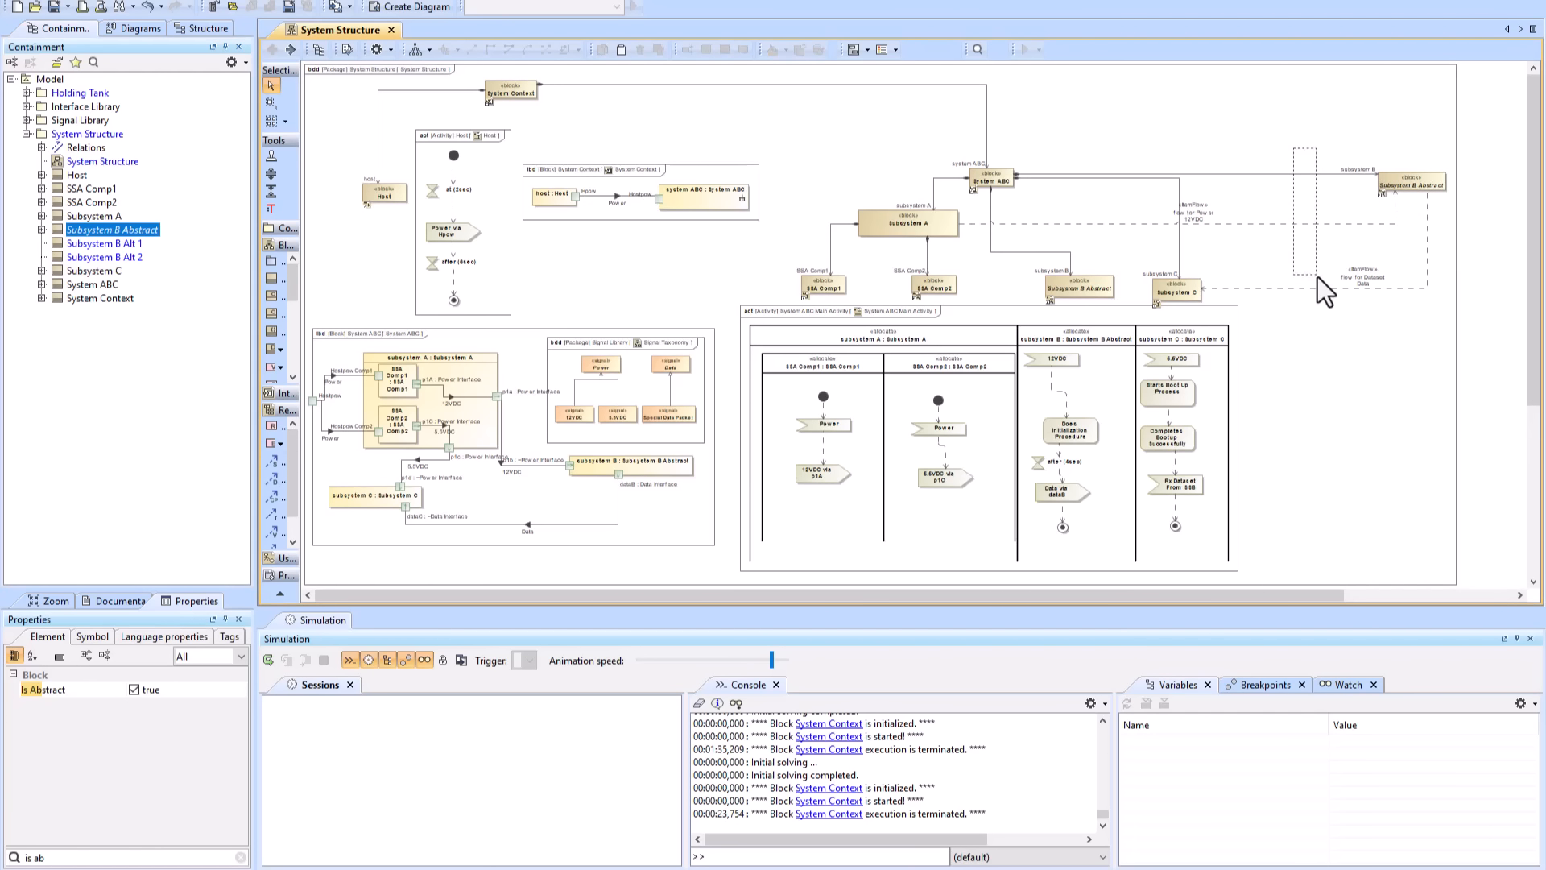
{"action": "key", "text": "Delete"}
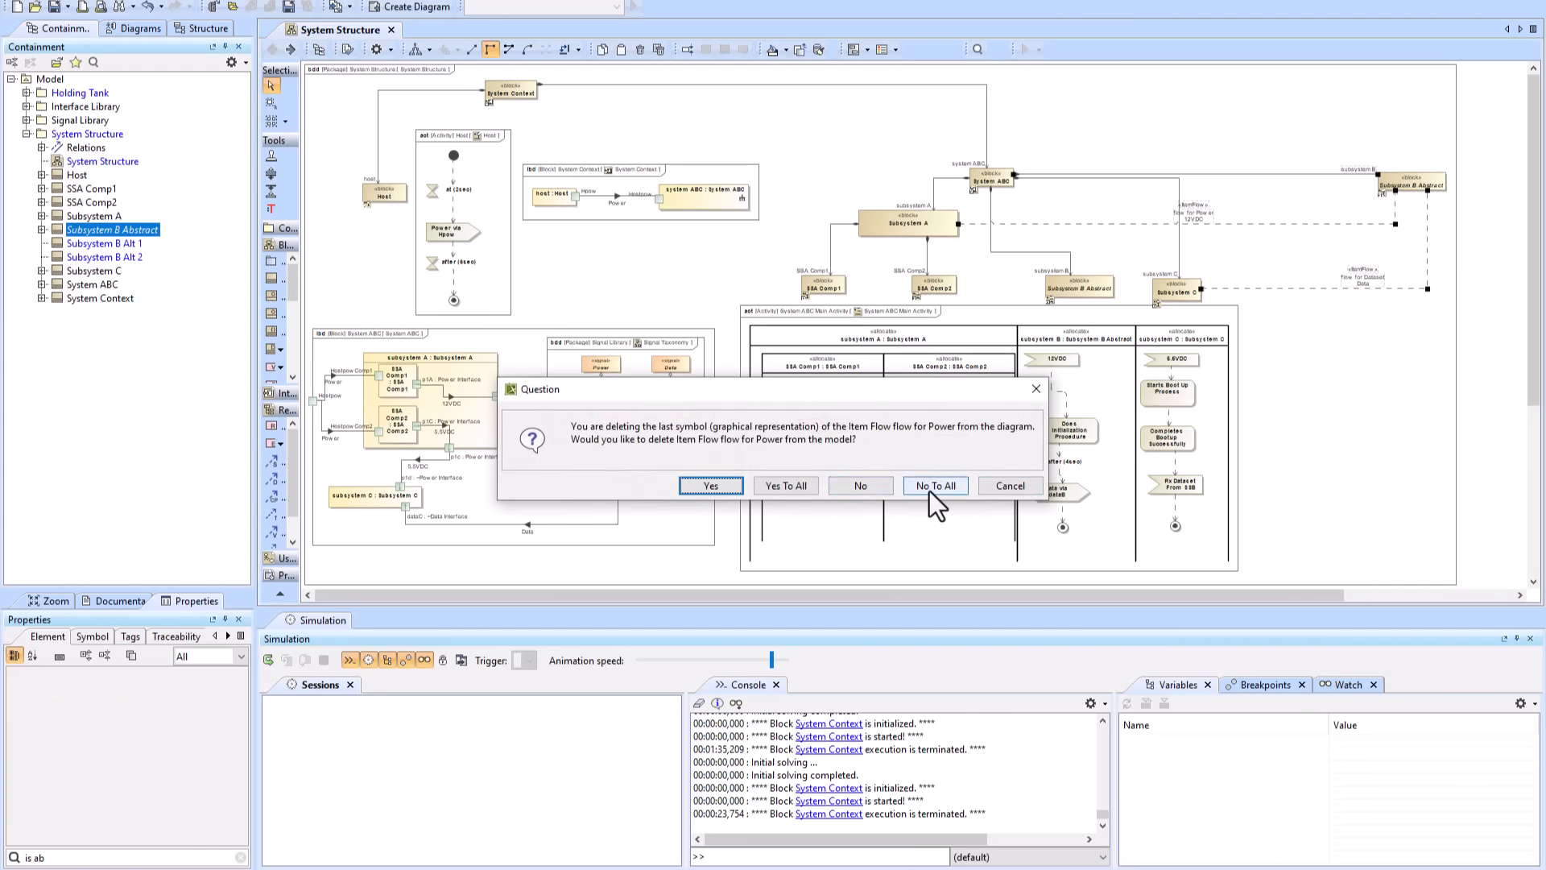
{"action": "left_click", "coordinate": [927, 490]}
{"action": "left_click_drag", "start_coordinate": [1412, 185], "coordinate": [1298, 138]}
- Add Subsystem B Alt 1 and Subsystem B Alt 2 below the second Subsystem B Abstract symbol and connect both to it with generalizations
{"action": "left_click_drag", "start_coordinate": [105, 243], "coordinate": [1244, 173]}
{"action": "left_click_drag", "start_coordinate": [104, 257], "coordinate": [1321, 173]}
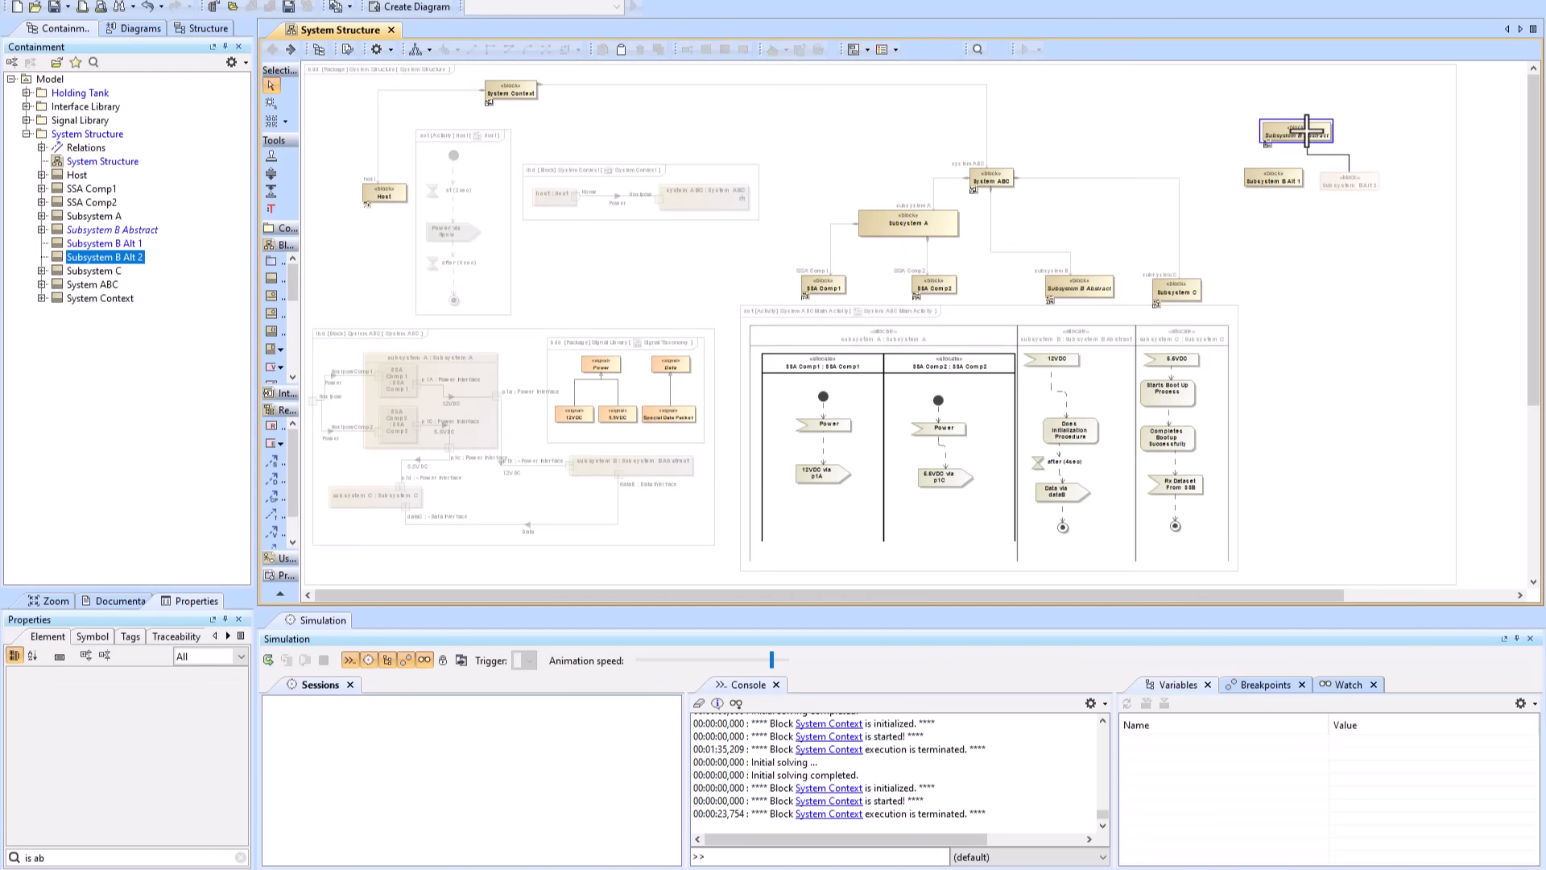
{"action": "left_click", "coordinate": [1274, 170]}
{"action": "left_click", "coordinate": [1323, 156]}
{"action": "left_click", "coordinate": [1304, 137]}
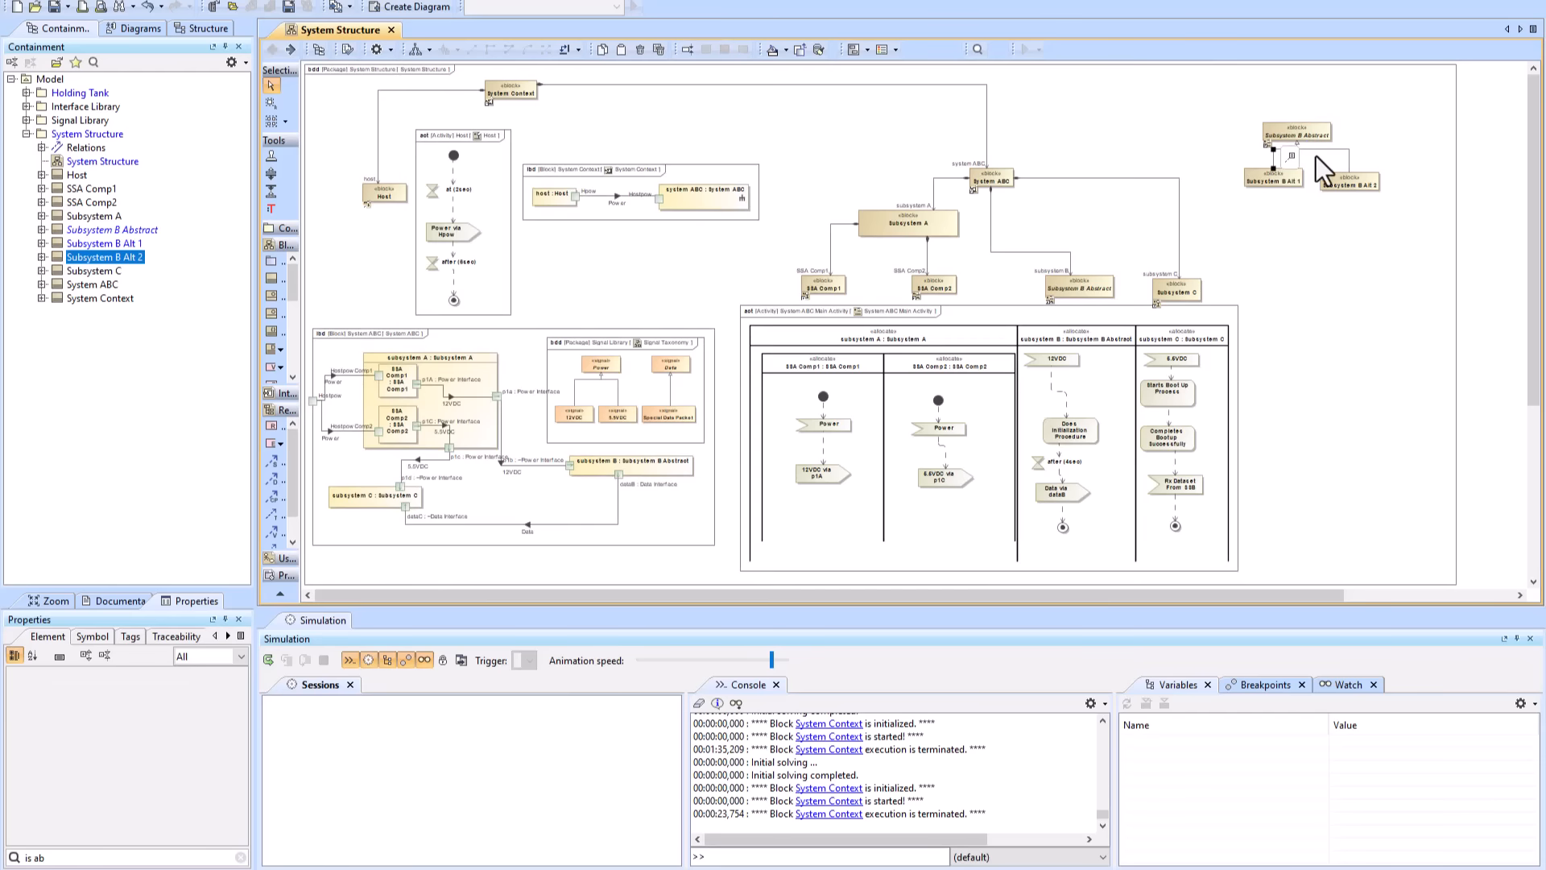
{"action": "left_click", "coordinate": [1316, 166]}
{"action": "left_click", "coordinate": [1277, 185]}
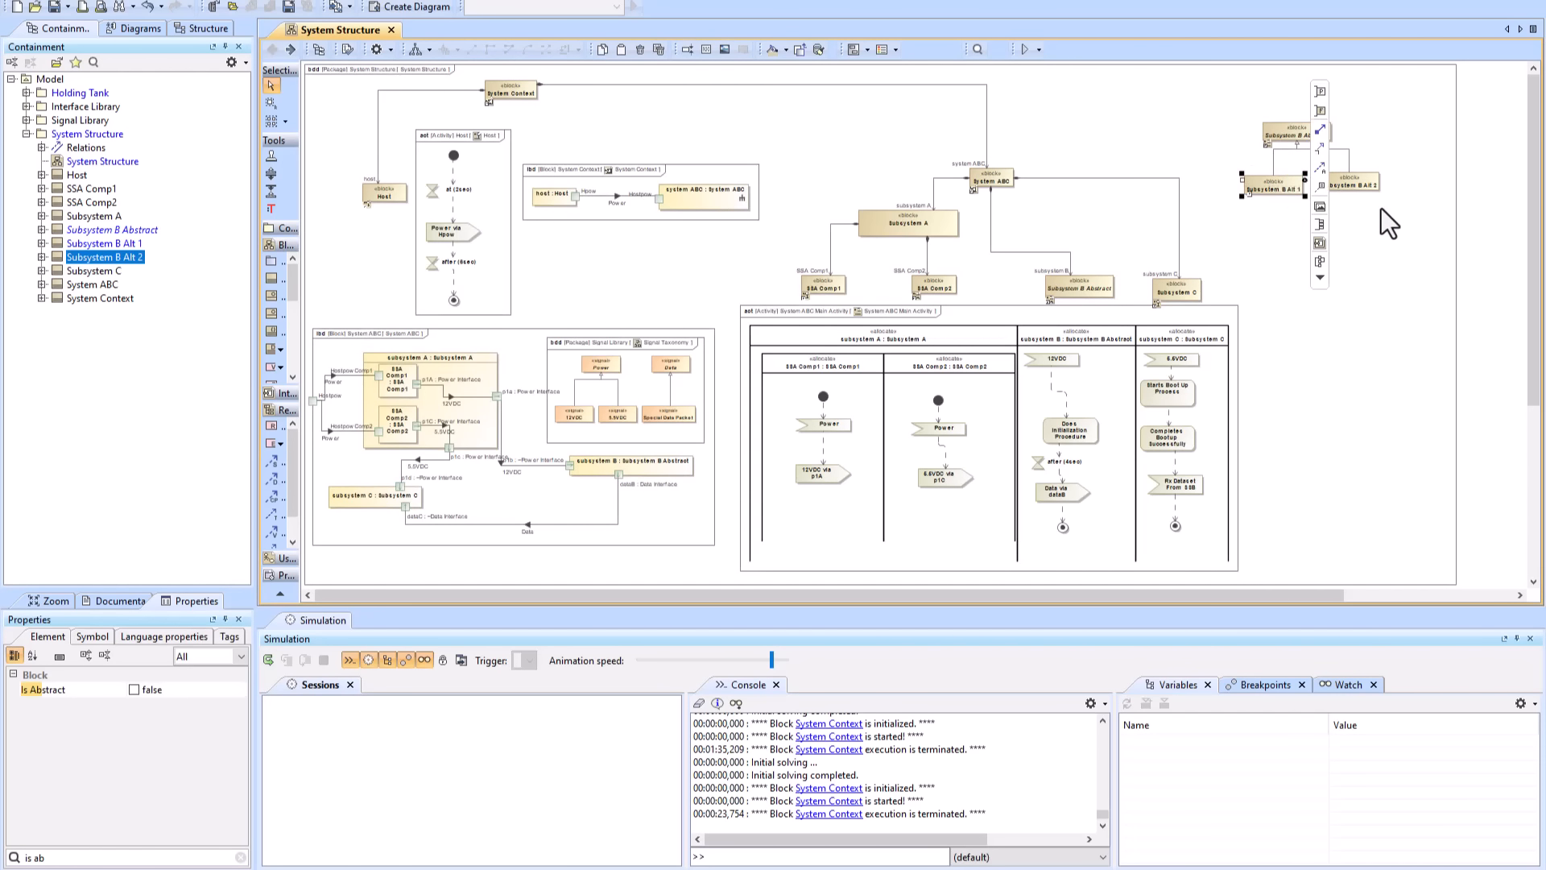
- Align the Subsystem B Alt 1 block with Subsystem B Alt 2 and shift Subsystem B Abstract slightly towards the middle above them
{"action": "scroll", "coordinate": [1108, 537], "scroll_direction": "up", "scroll_amount": 5}
{"action": "left_click_drag", "start_coordinate": [994, 593], "coordinate": [1215, 573]}
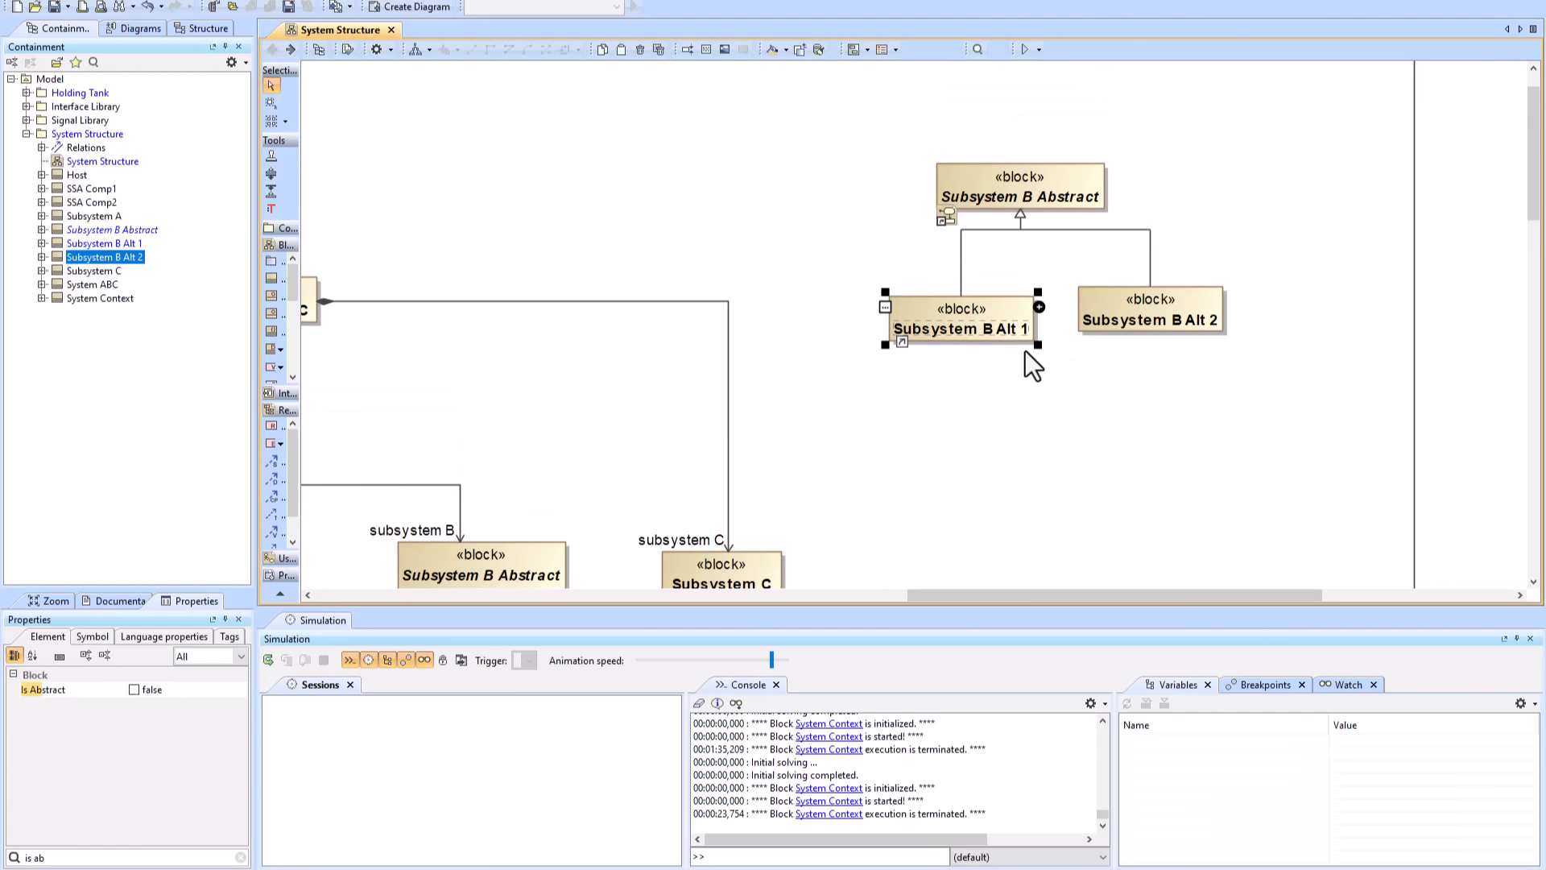
{"action": "left_click_drag", "start_coordinate": [989, 320], "coordinate": [989, 321]}
{"action": "left_click_drag", "start_coordinate": [1006, 183], "coordinate": [1014, 184]}
- Fill the Subsystem B Alt 1 block with pale lavender and the Subsystem B Alt 2 block with yellow
{"action": "left_click", "coordinate": [970, 323]}
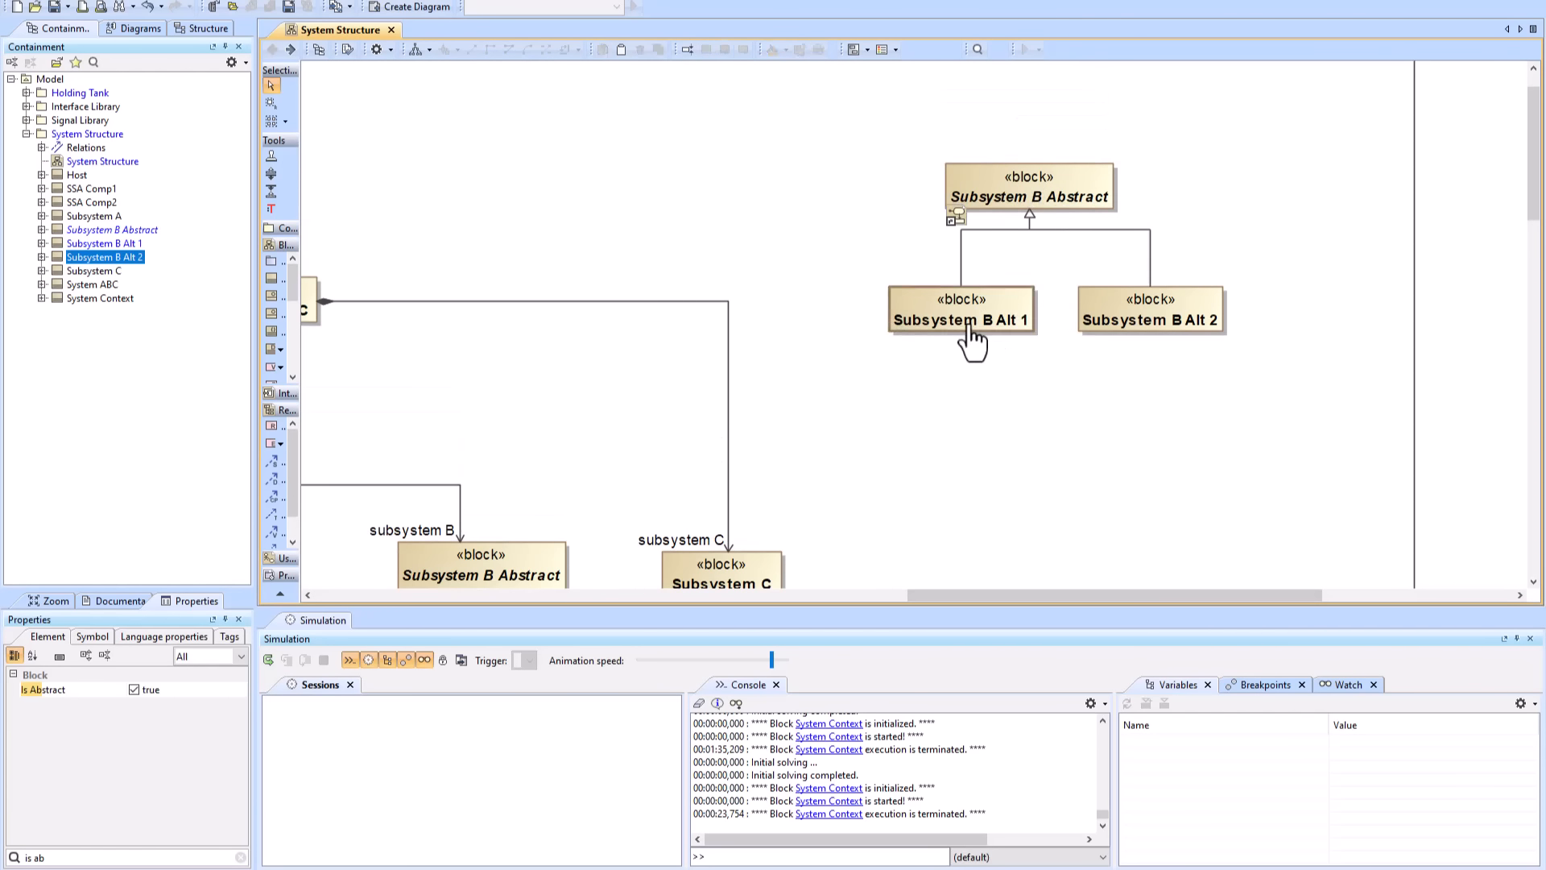
{"action": "left_click", "coordinate": [784, 50]}
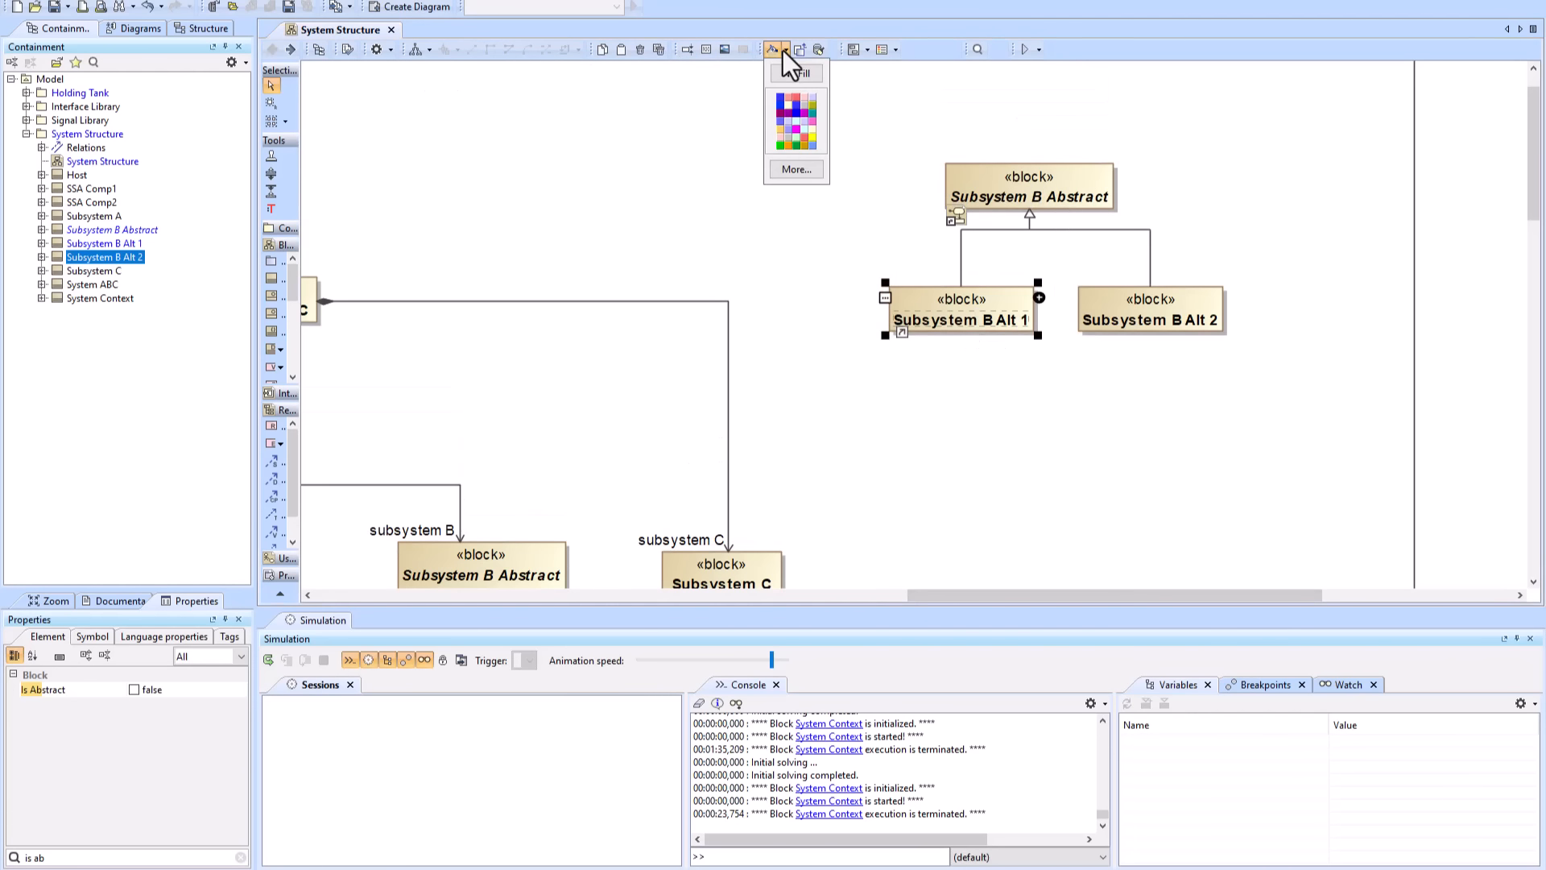
{"action": "left_click", "coordinate": [797, 170]}
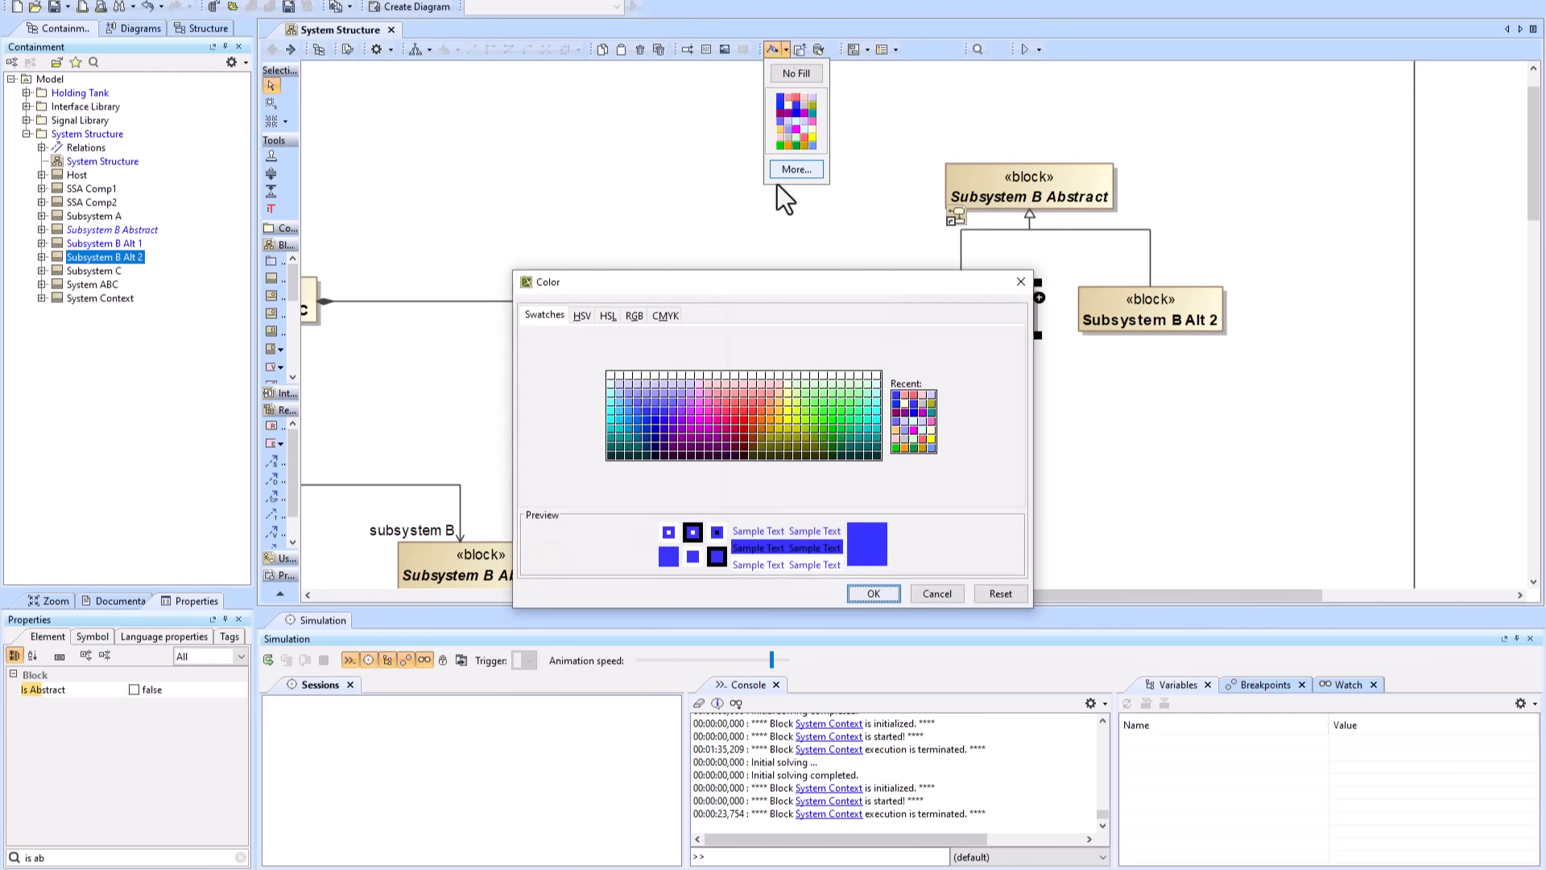
{"action": "left_click", "coordinate": [641, 380]}
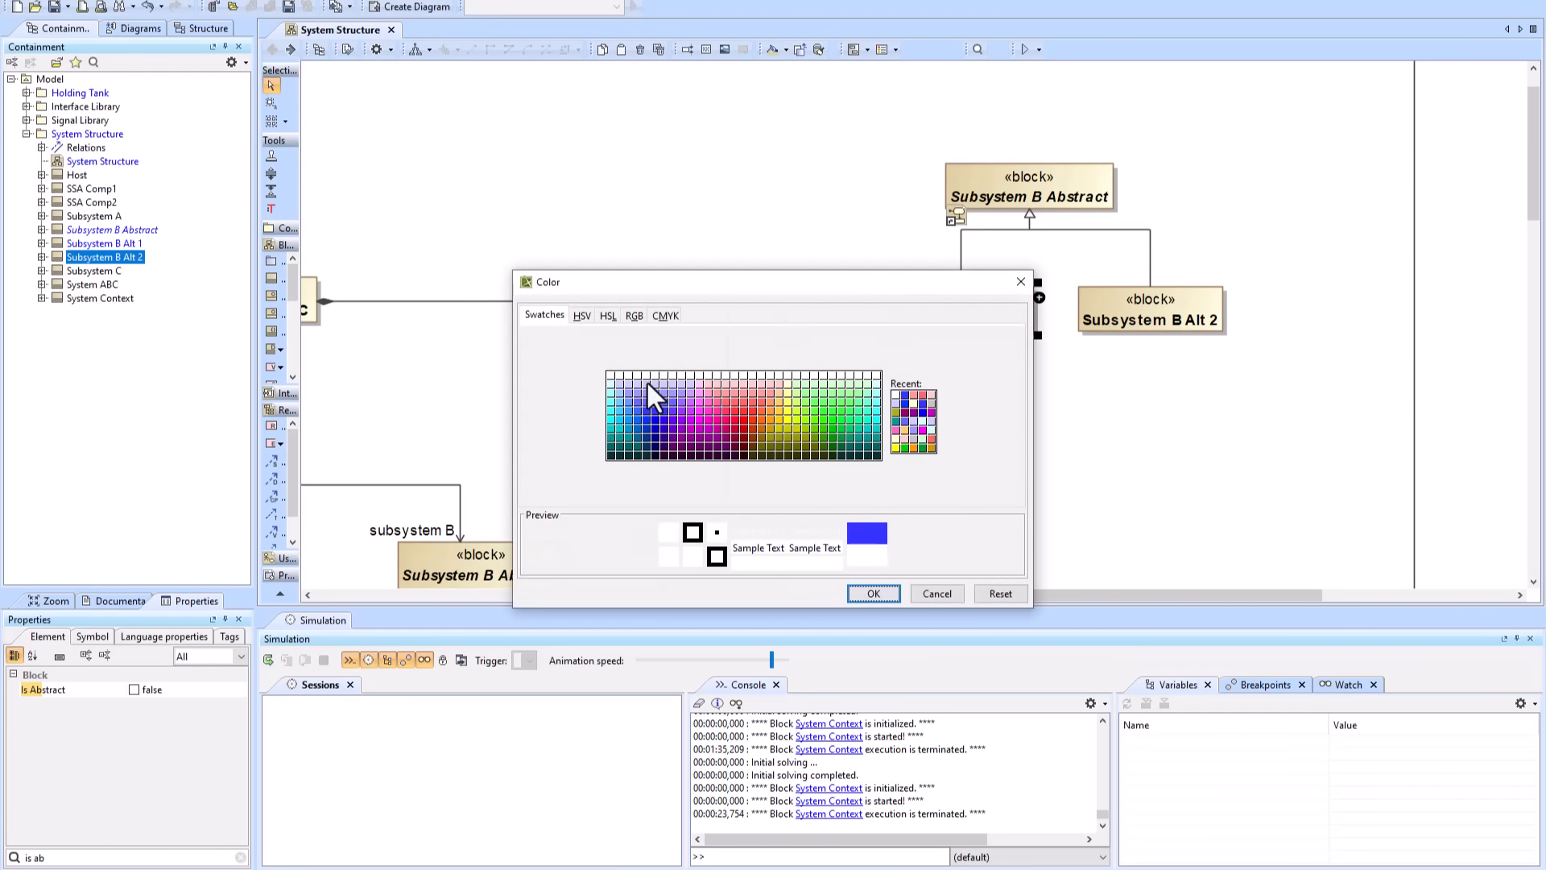
{"action": "left_click", "coordinate": [876, 593]}
{"action": "left_click", "coordinate": [1159, 326]}
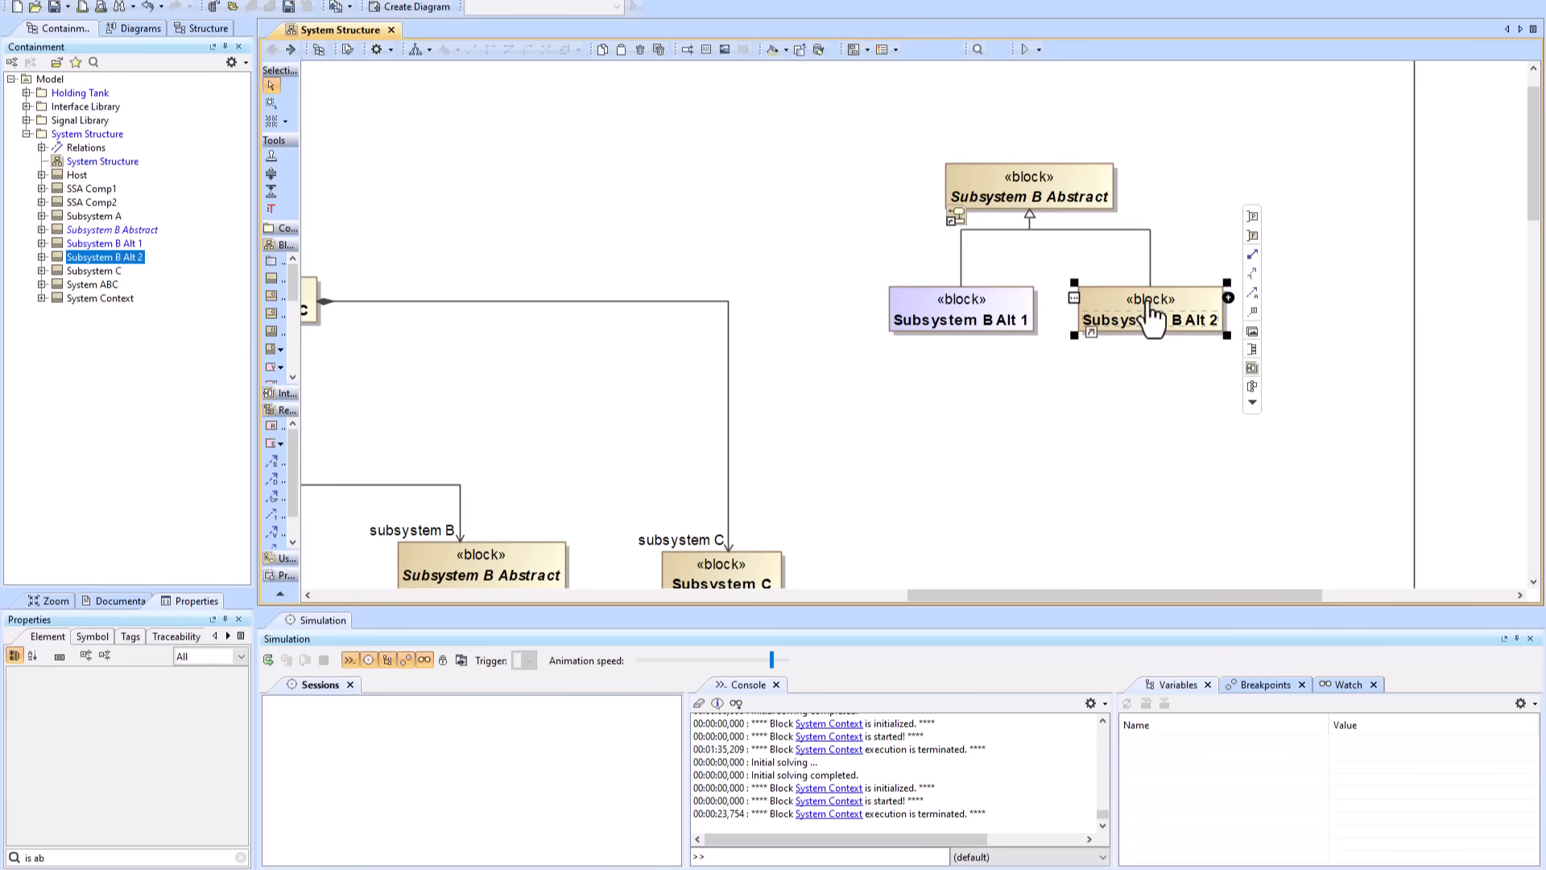
{"action": "left_click", "coordinate": [785, 53]}
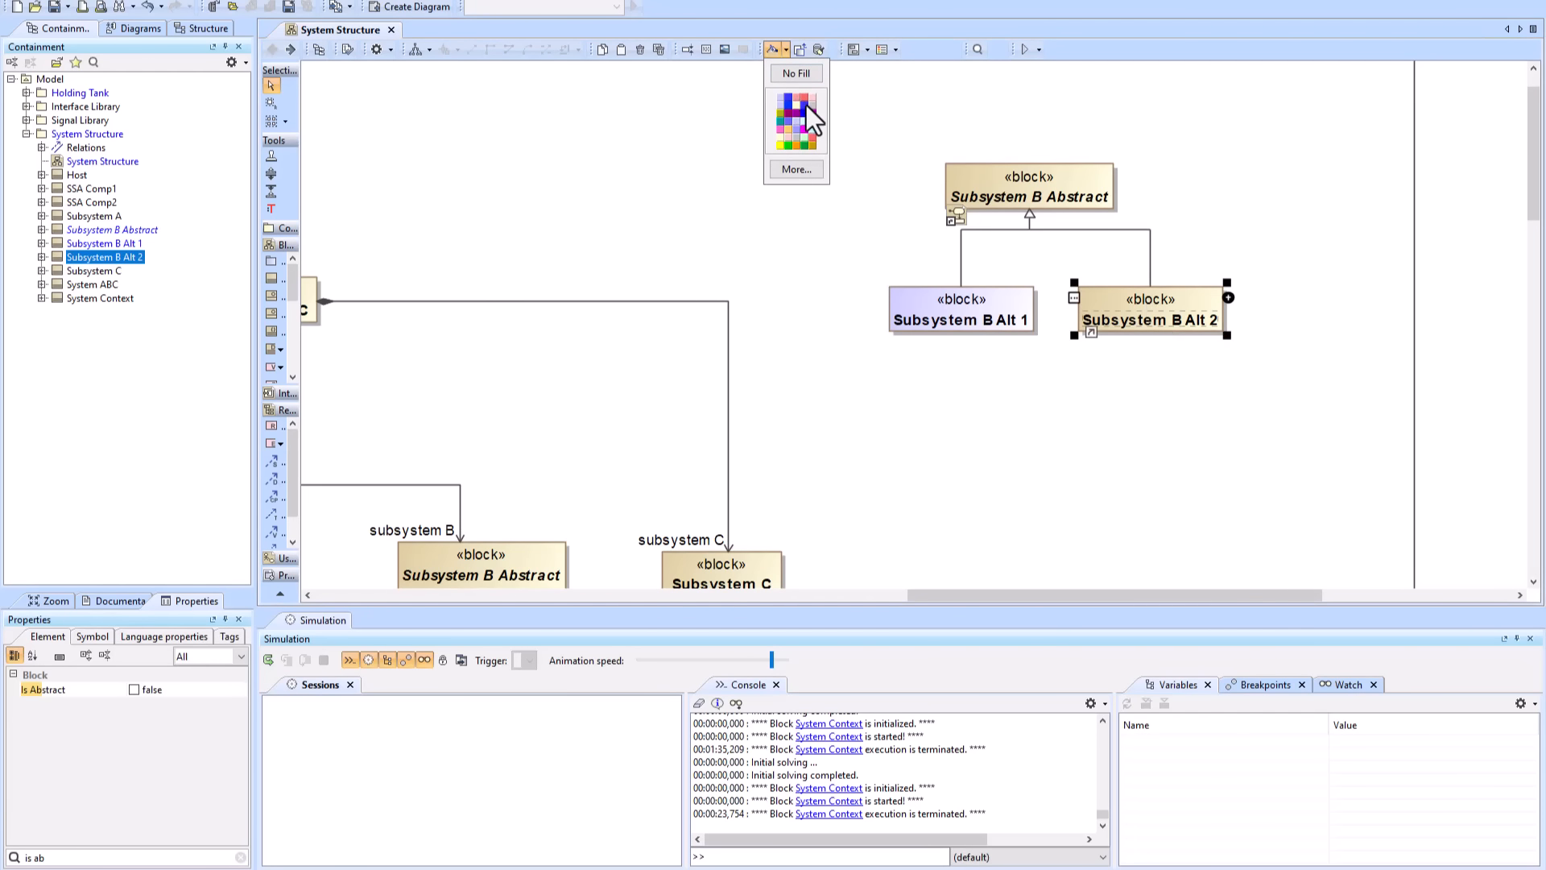
{"action": "left_click", "coordinate": [779, 147]}
{"action": "left_click", "coordinate": [1031, 403]}
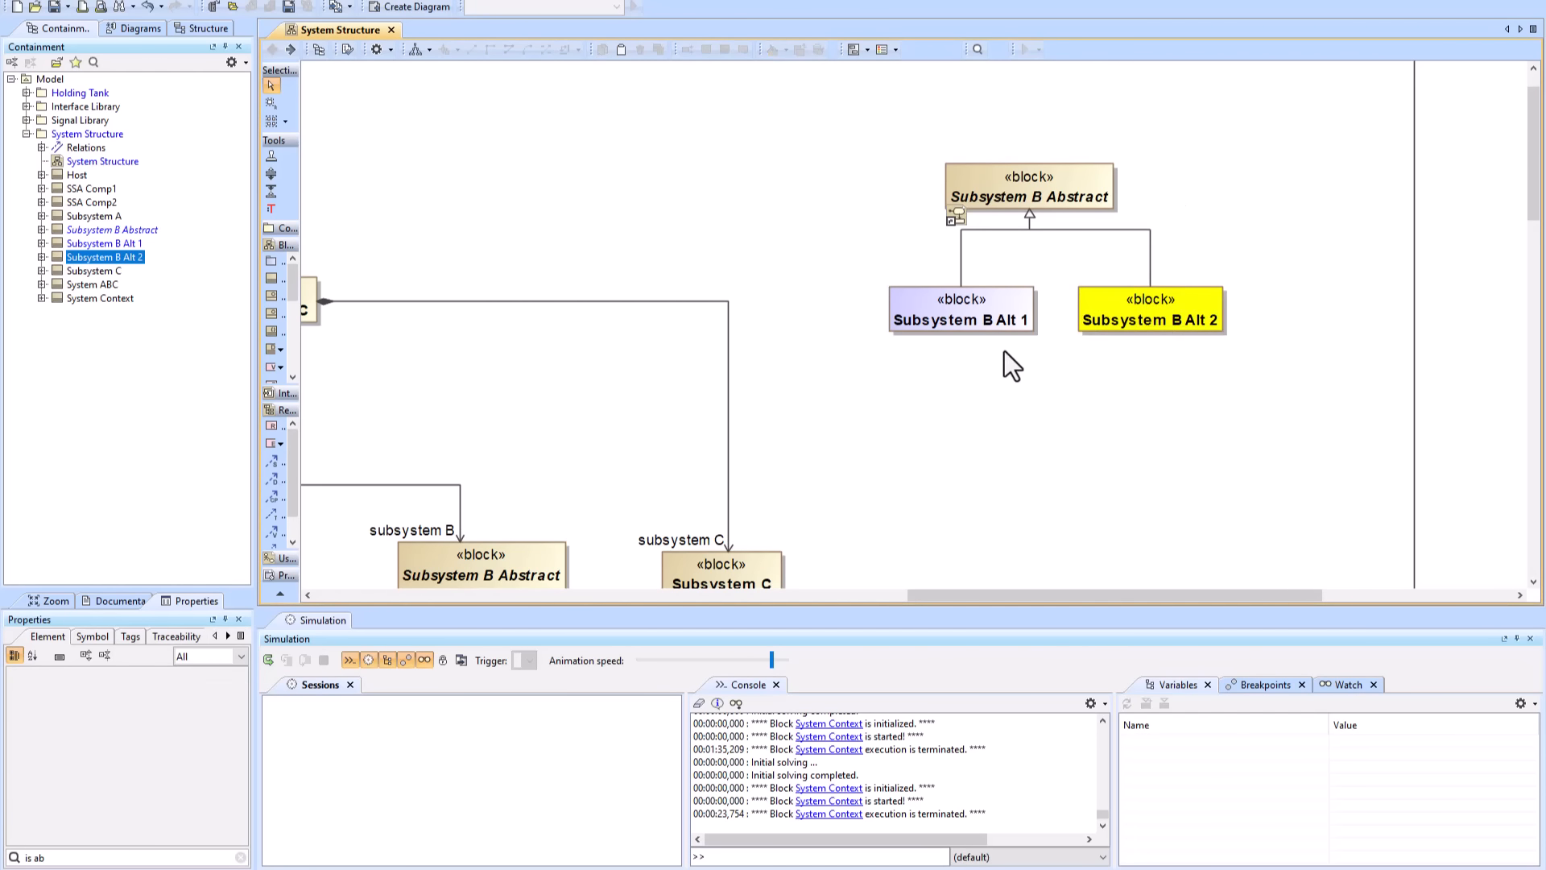
- Move the Subsystem B Behavior activity from Subsystem B Abstract into the Subsystem B Alt 1 block in the model tree
{"action": "scroll", "coordinate": [1002, 345], "scroll_direction": "down", "scroll_amount": 3}
{"action": "scroll", "coordinate": [1003, 345], "scroll_direction": "up", "scroll_amount": 2}
{"action": "scroll", "coordinate": [1003, 346], "scroll_direction": "down", "scroll_amount": 7}
{"action": "scroll", "coordinate": [1003, 346], "scroll_direction": "down", "scroll_amount": 2}
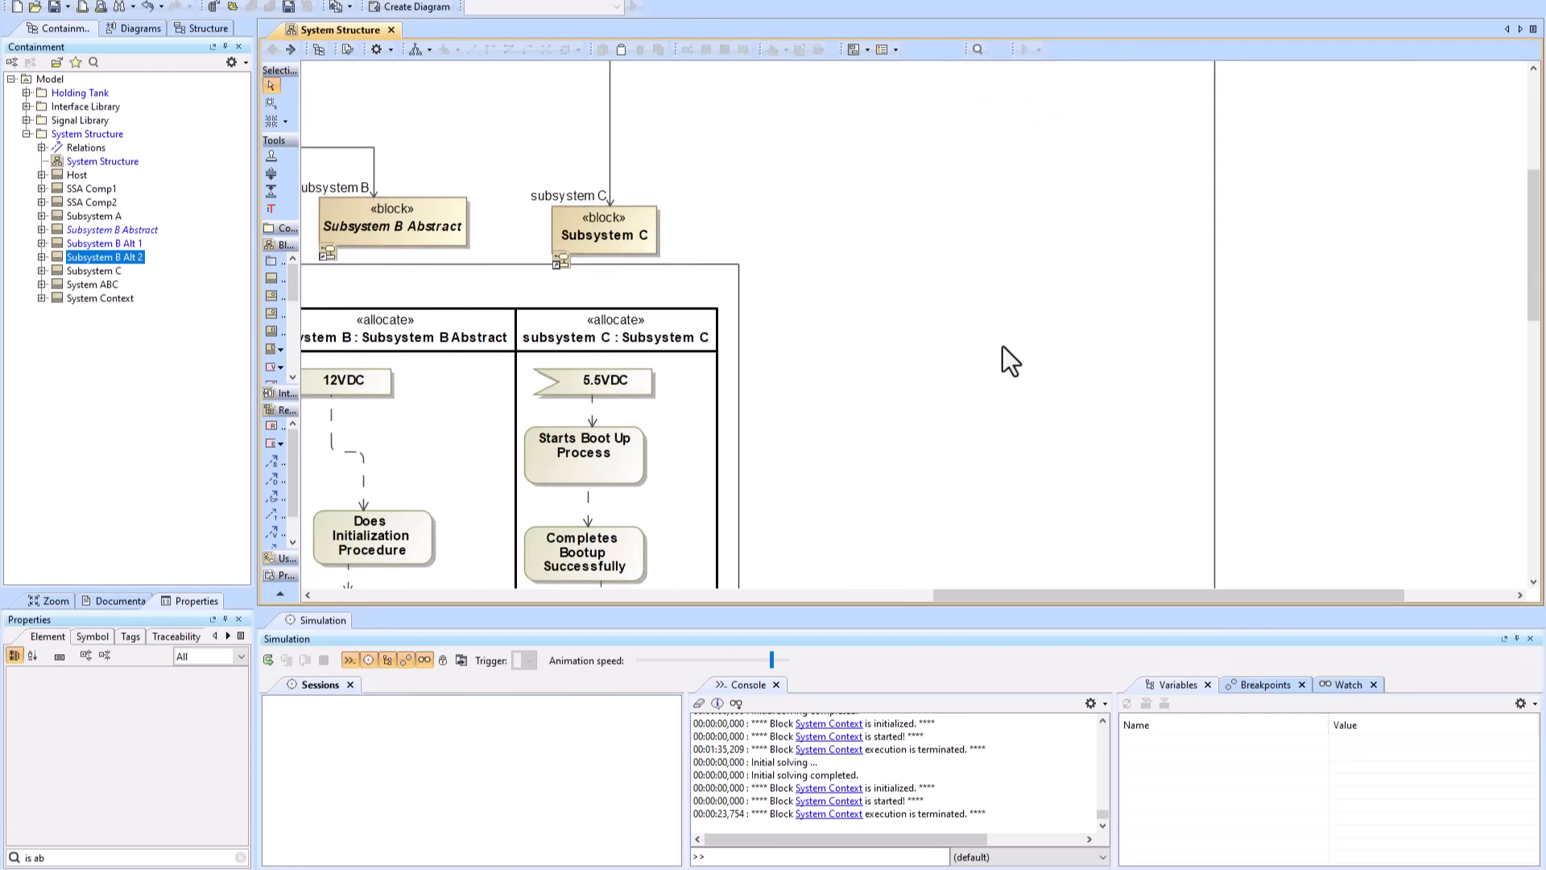
{"action": "scroll", "coordinate": [1002, 346], "scroll_direction": "up", "scroll_amount": 2}
{"action": "left_click_drag", "start_coordinate": [1027, 596], "coordinate": [891, 599]}
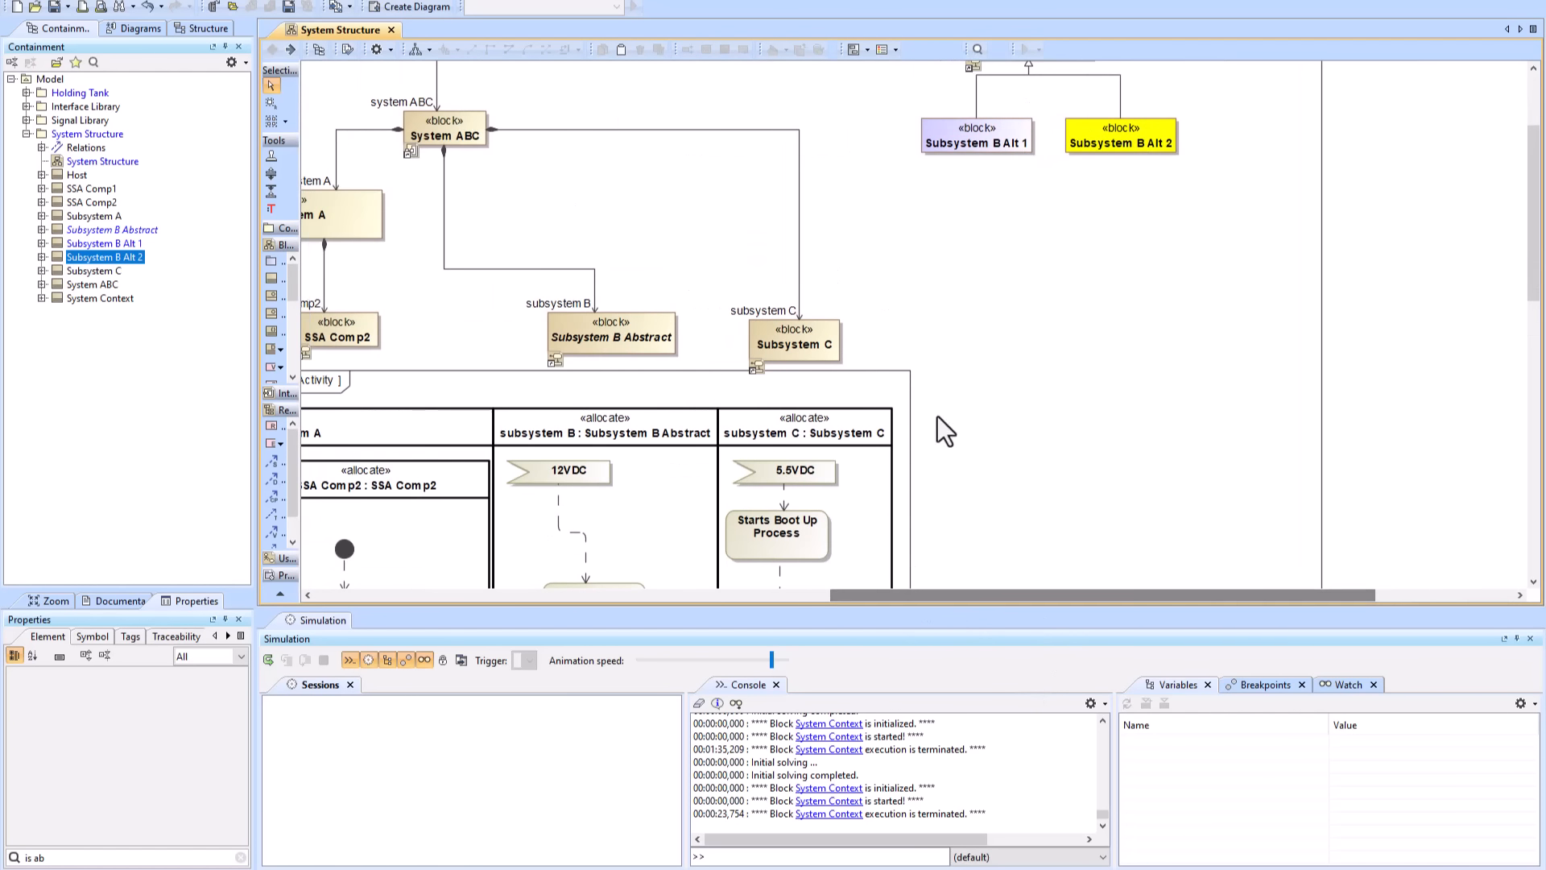
{"action": "scroll", "coordinate": [937, 416], "scroll_direction": "up", "scroll_amount": 3}
{"action": "left_click", "coordinate": [982, 175]}
{"action": "key", "text": "alt+b"}
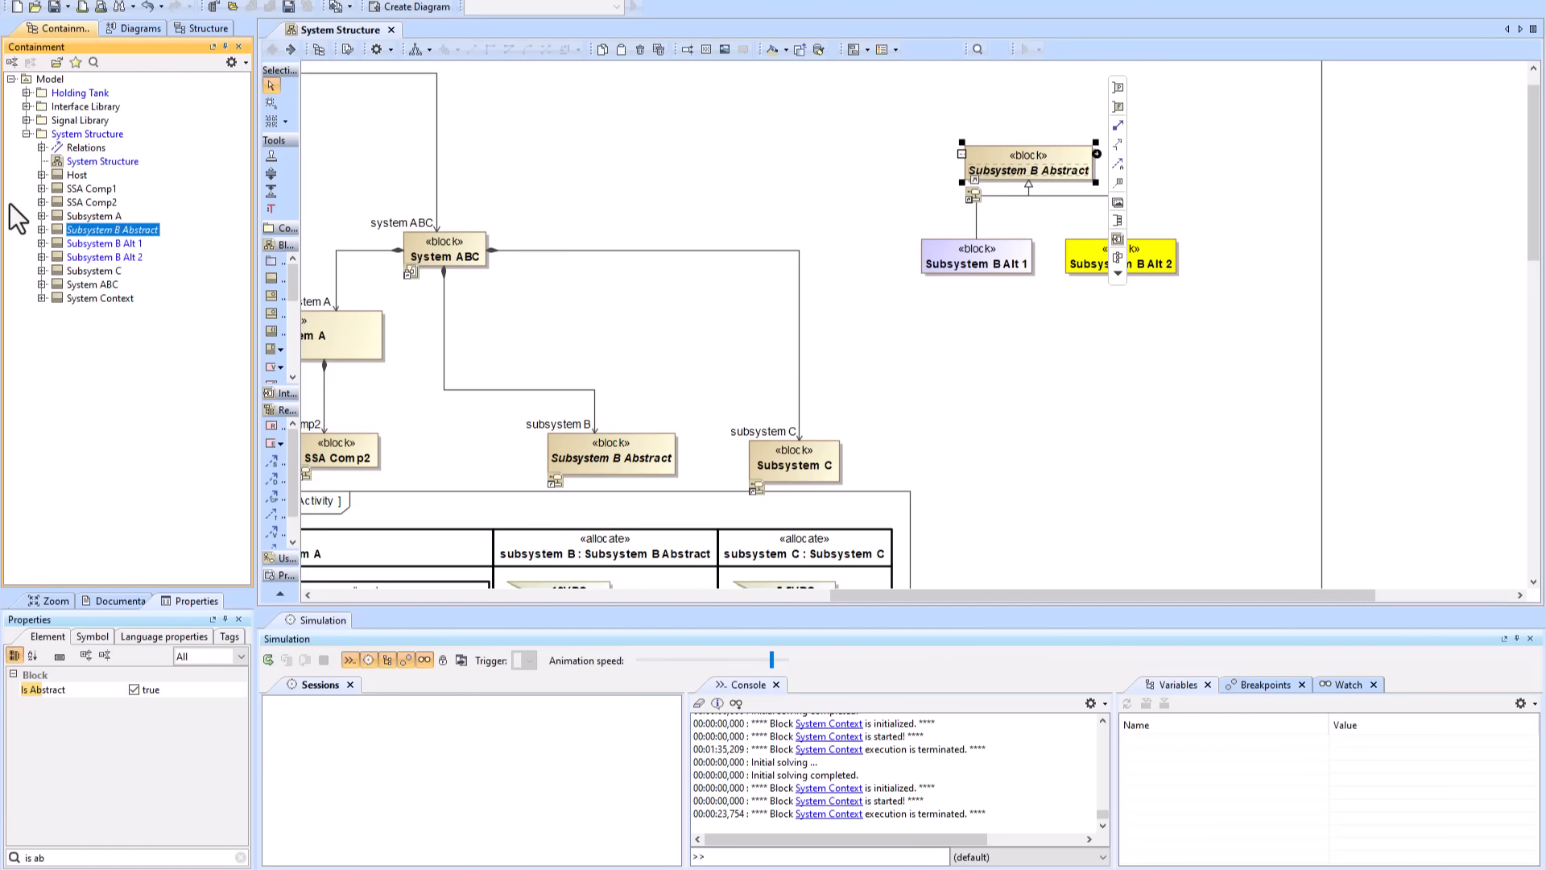
{"action": "left_click", "coordinate": [41, 229]}
{"action": "left_click", "coordinate": [129, 241]}
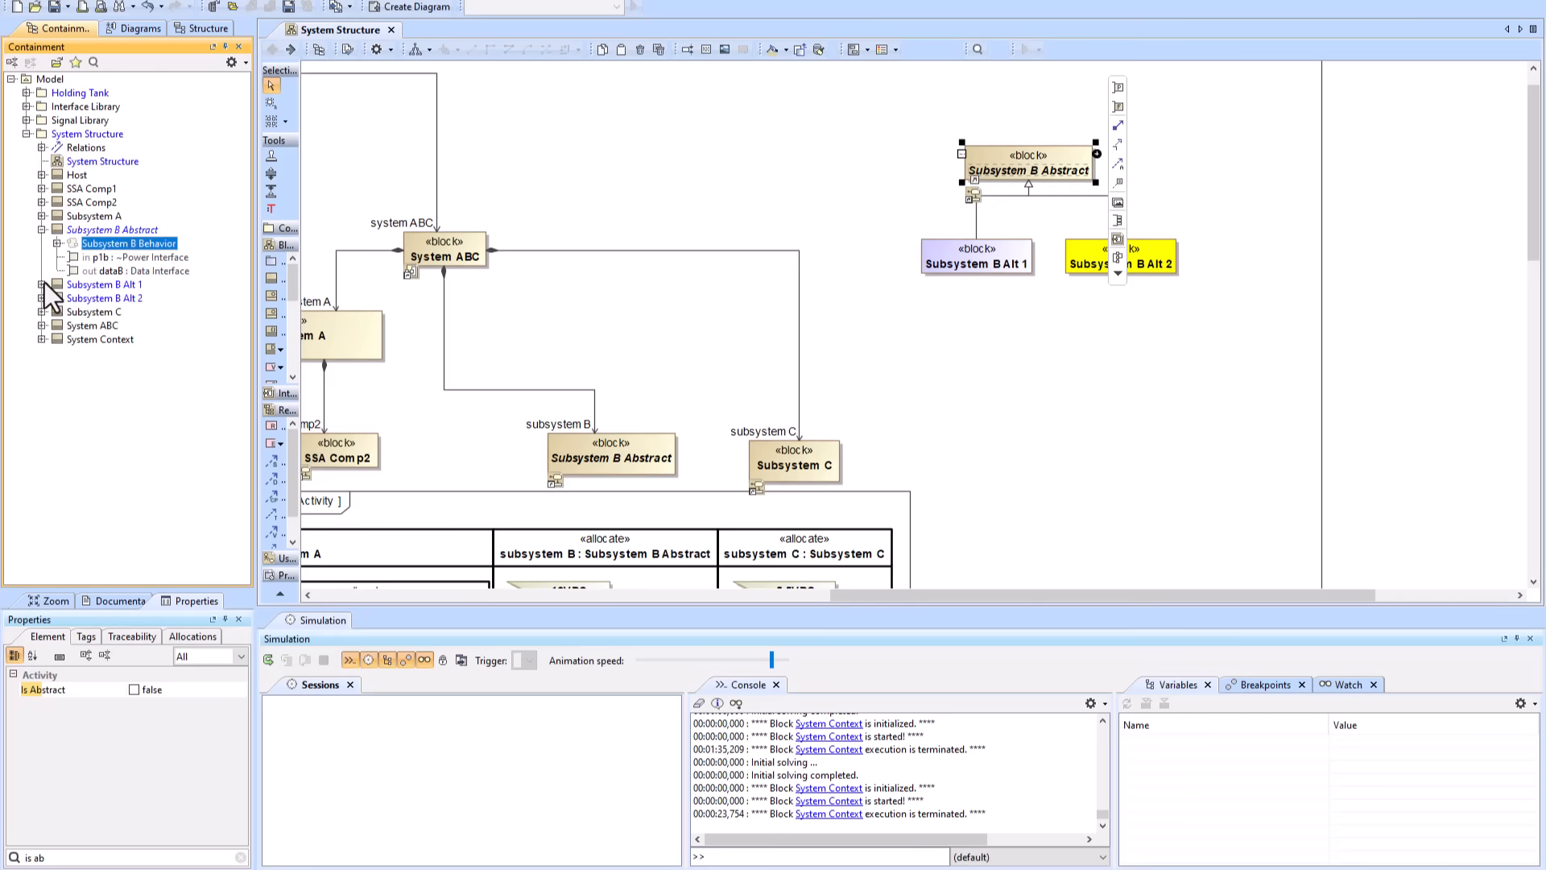
{"action": "left_click_drag", "start_coordinate": [45, 282], "coordinate": [89, 284]}
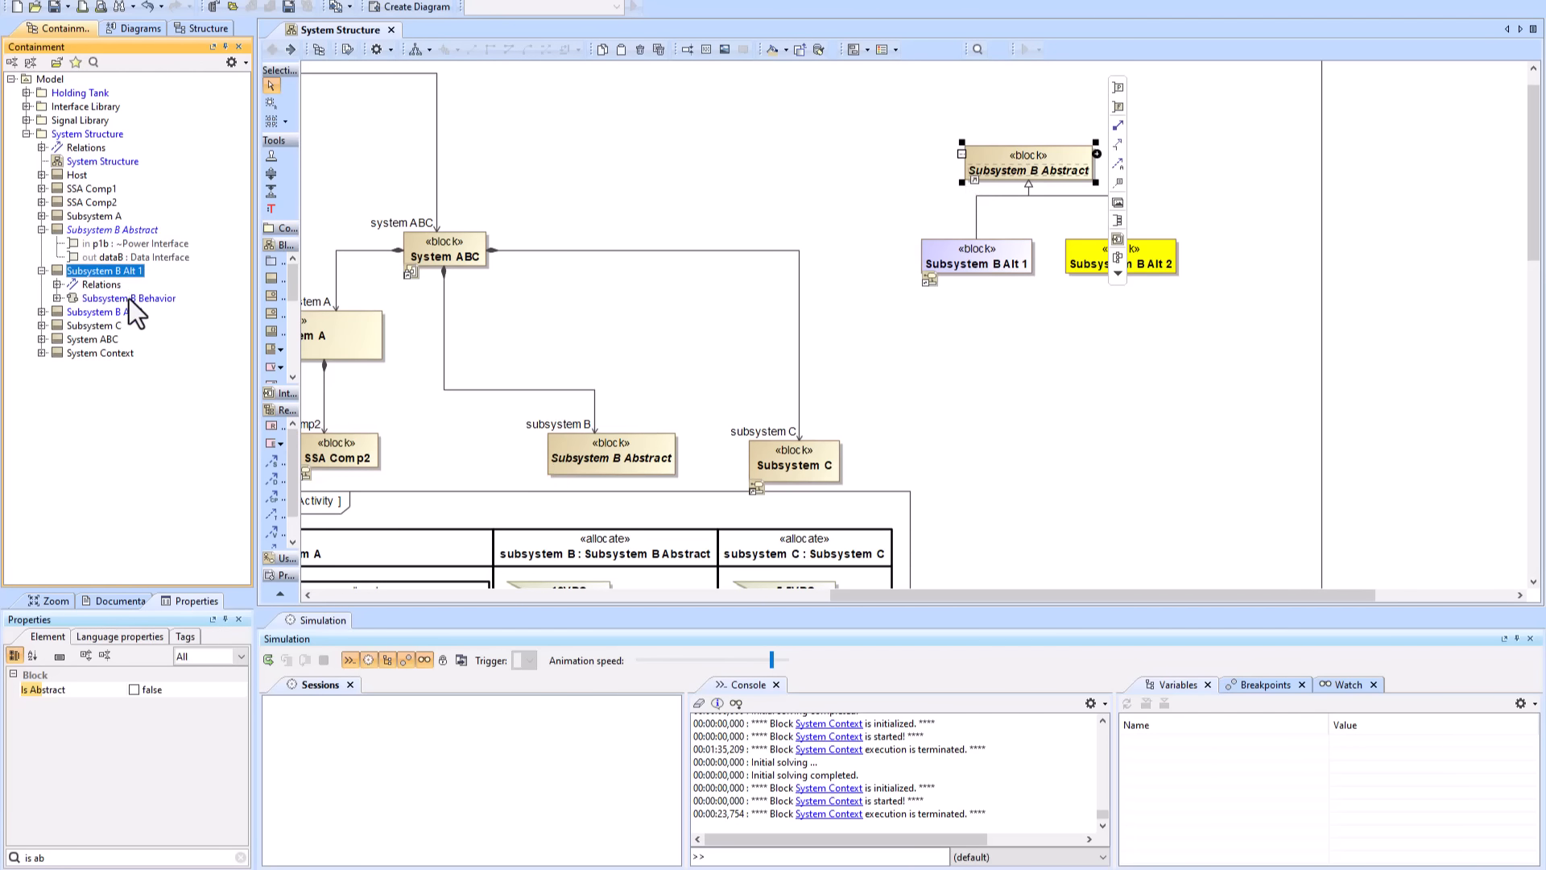
- Rename the activity under Subsystem B Alt 1 as Subsystem B Alt 1 Behavior
{"action": "left_click", "coordinate": [129, 298]}
{"action": "left_click", "coordinate": [162, 298]}
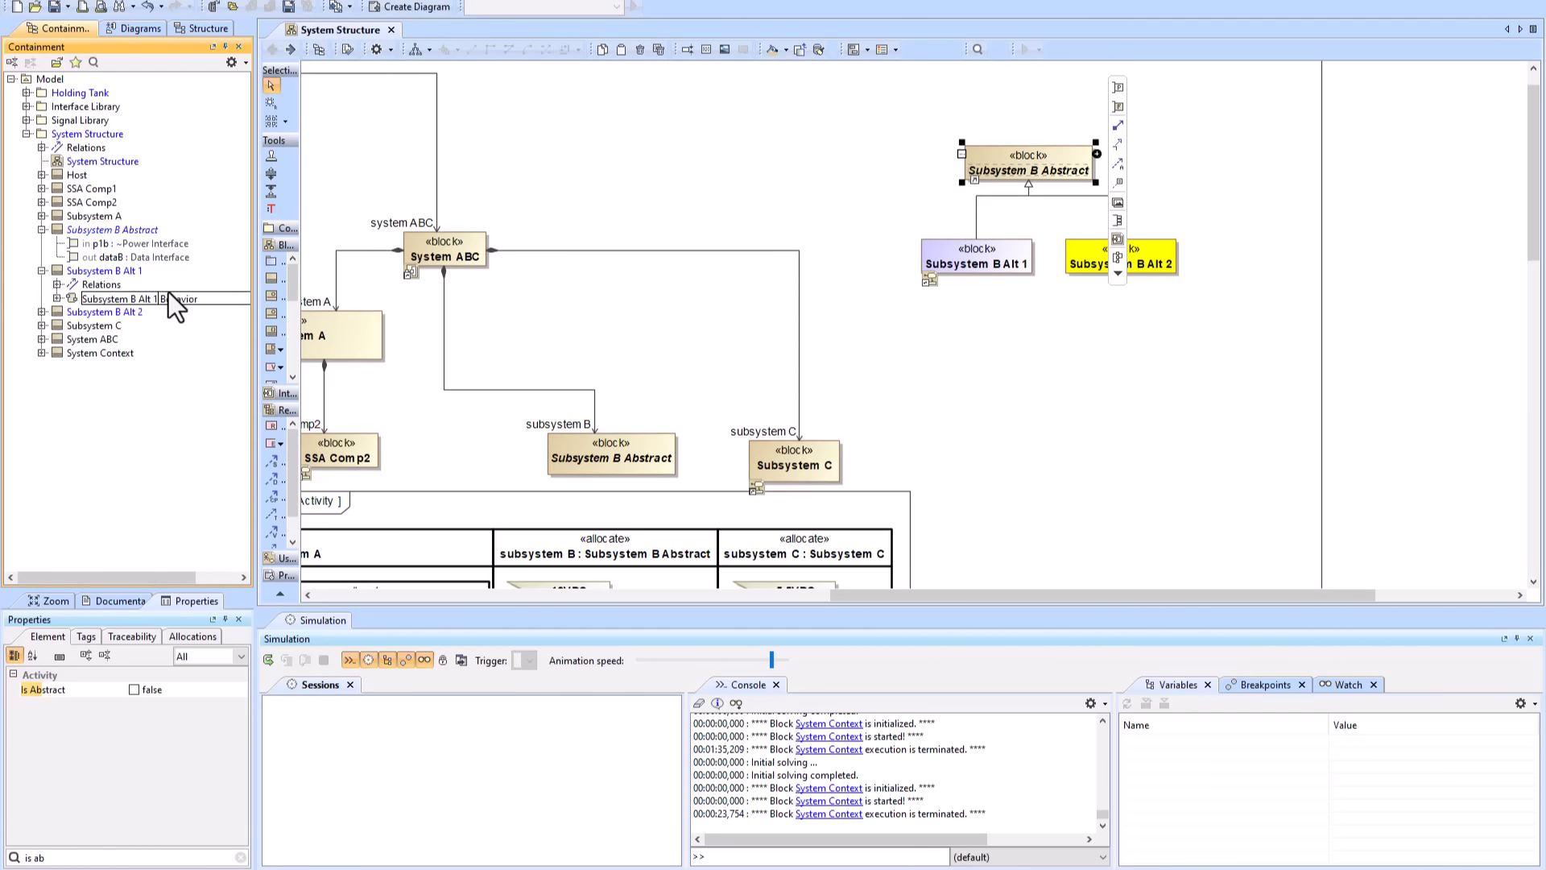
{"action": "key", "text": "Return"}
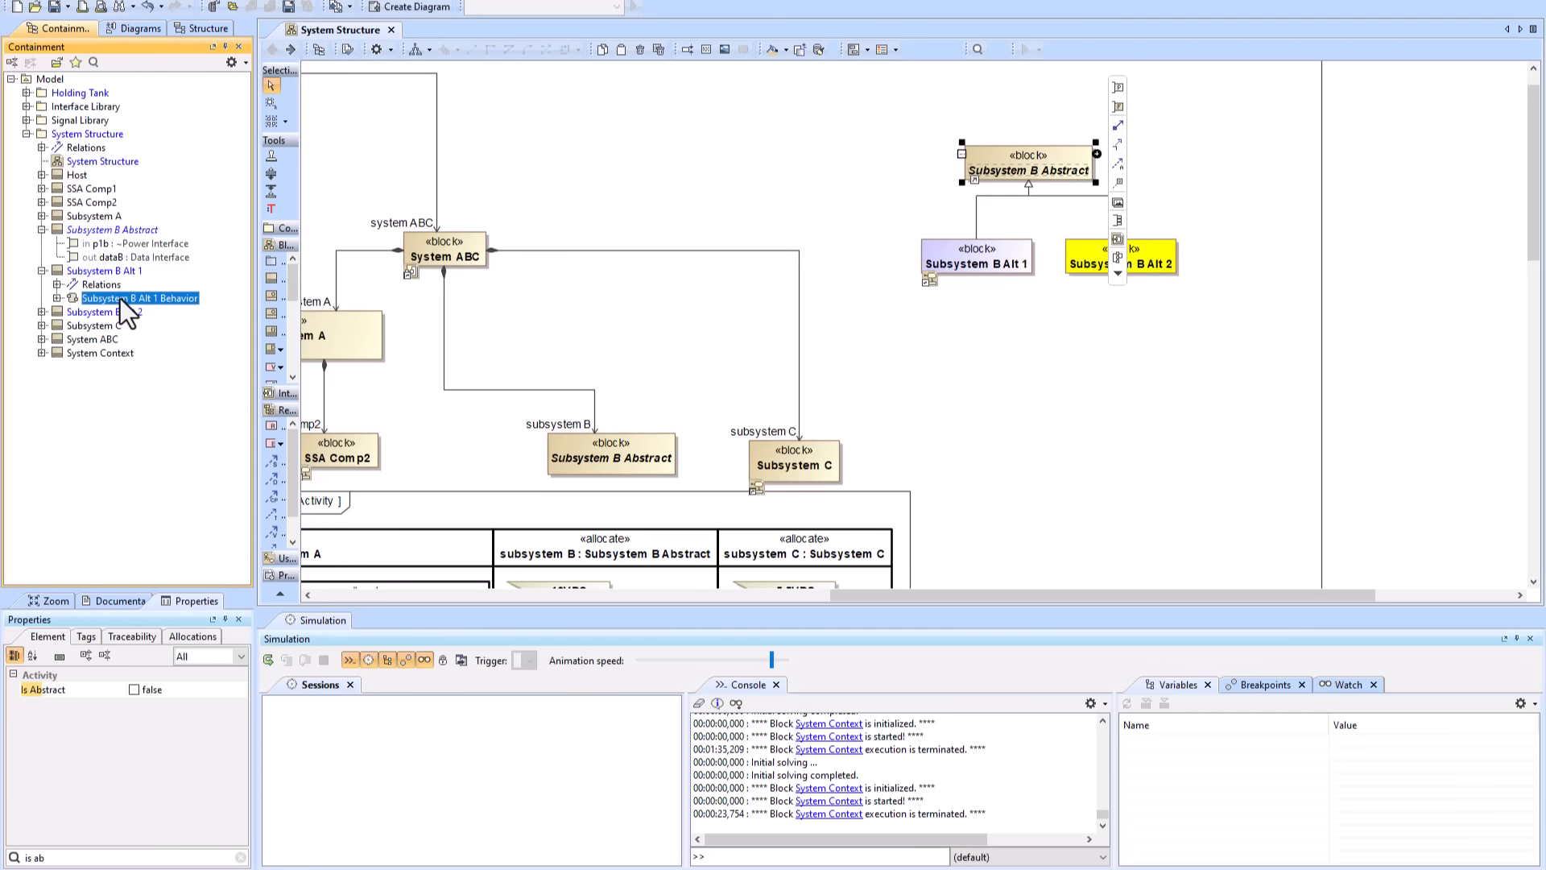
- Copy the Alt 1 behavior activity into the Subsystem B Alt 2 block and name the copy Subsystem B Alt 2 Behavior
{"action": "left_click", "coordinate": [42, 311]}
{"action": "left_click", "coordinate": [109, 312]}
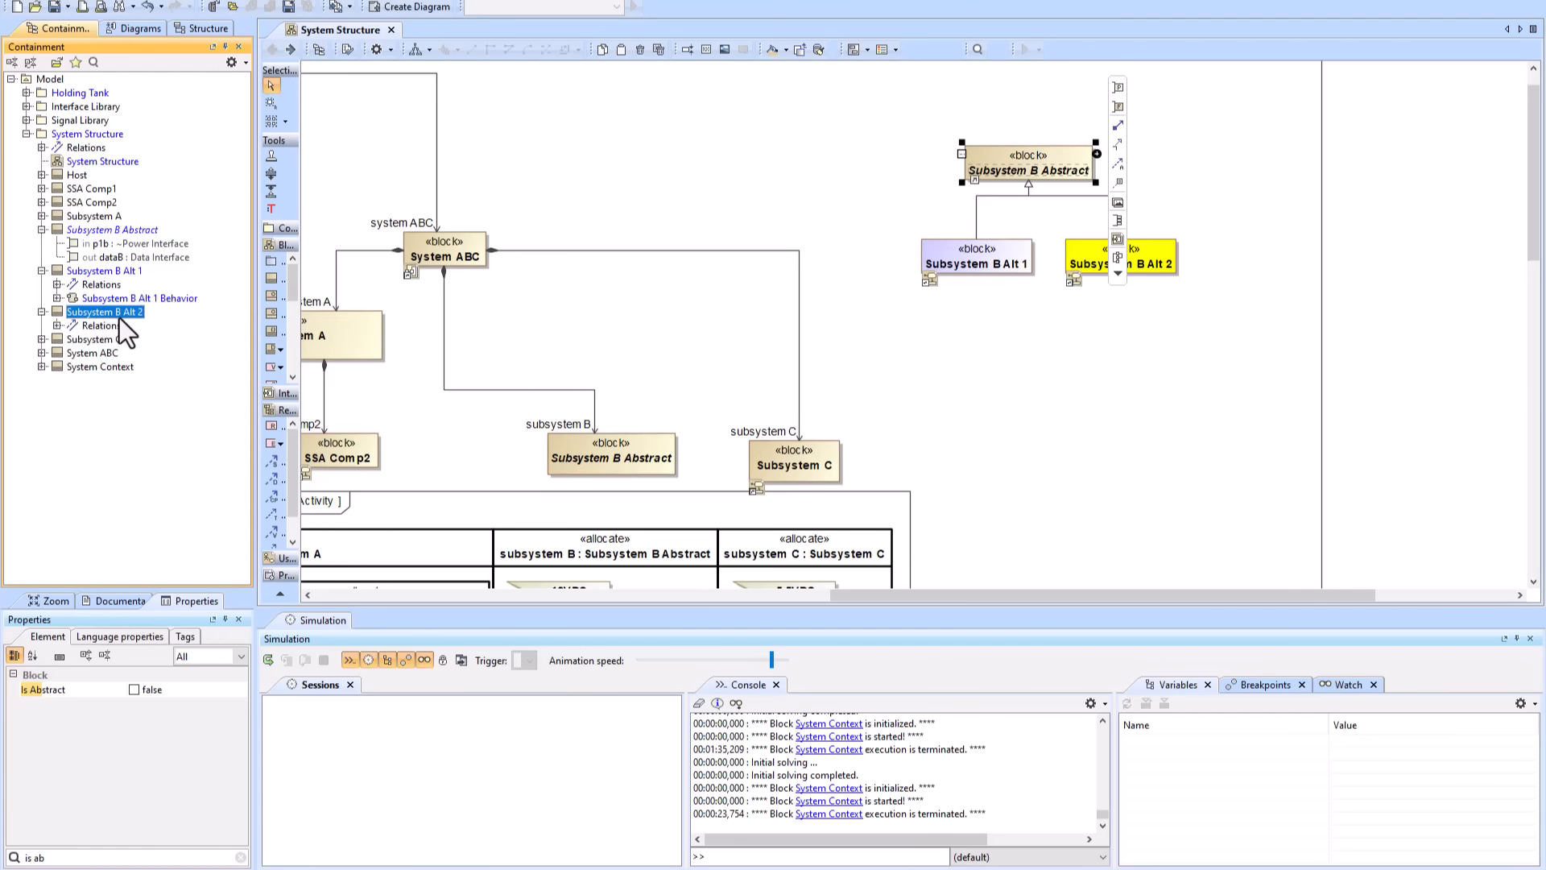
{"action": "left_click", "coordinate": [150, 341]}
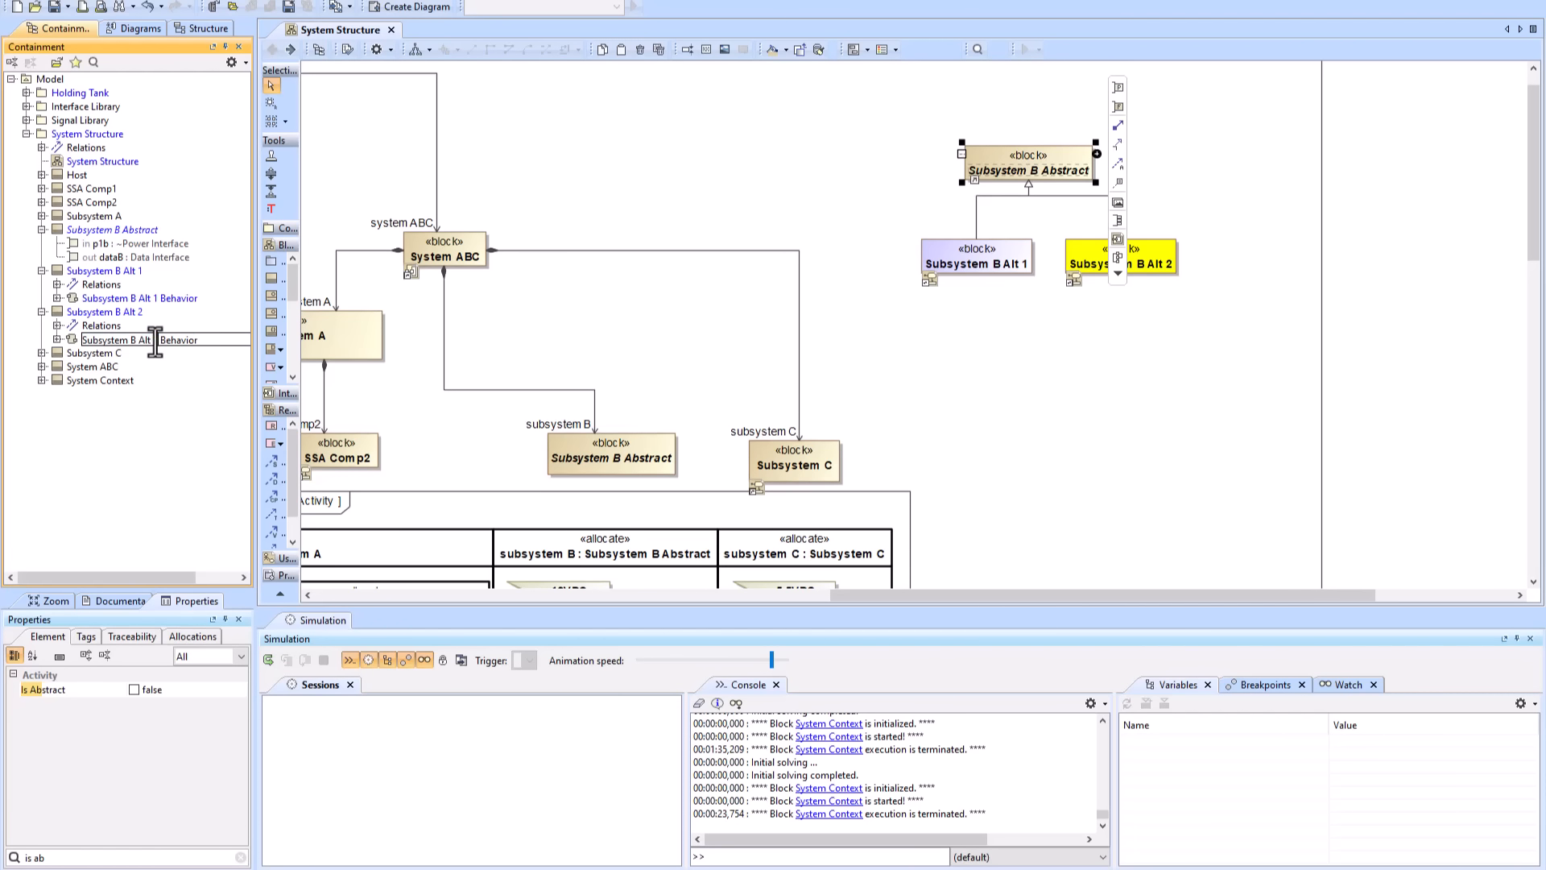
{"action": "left_click", "coordinate": [103, 366]}
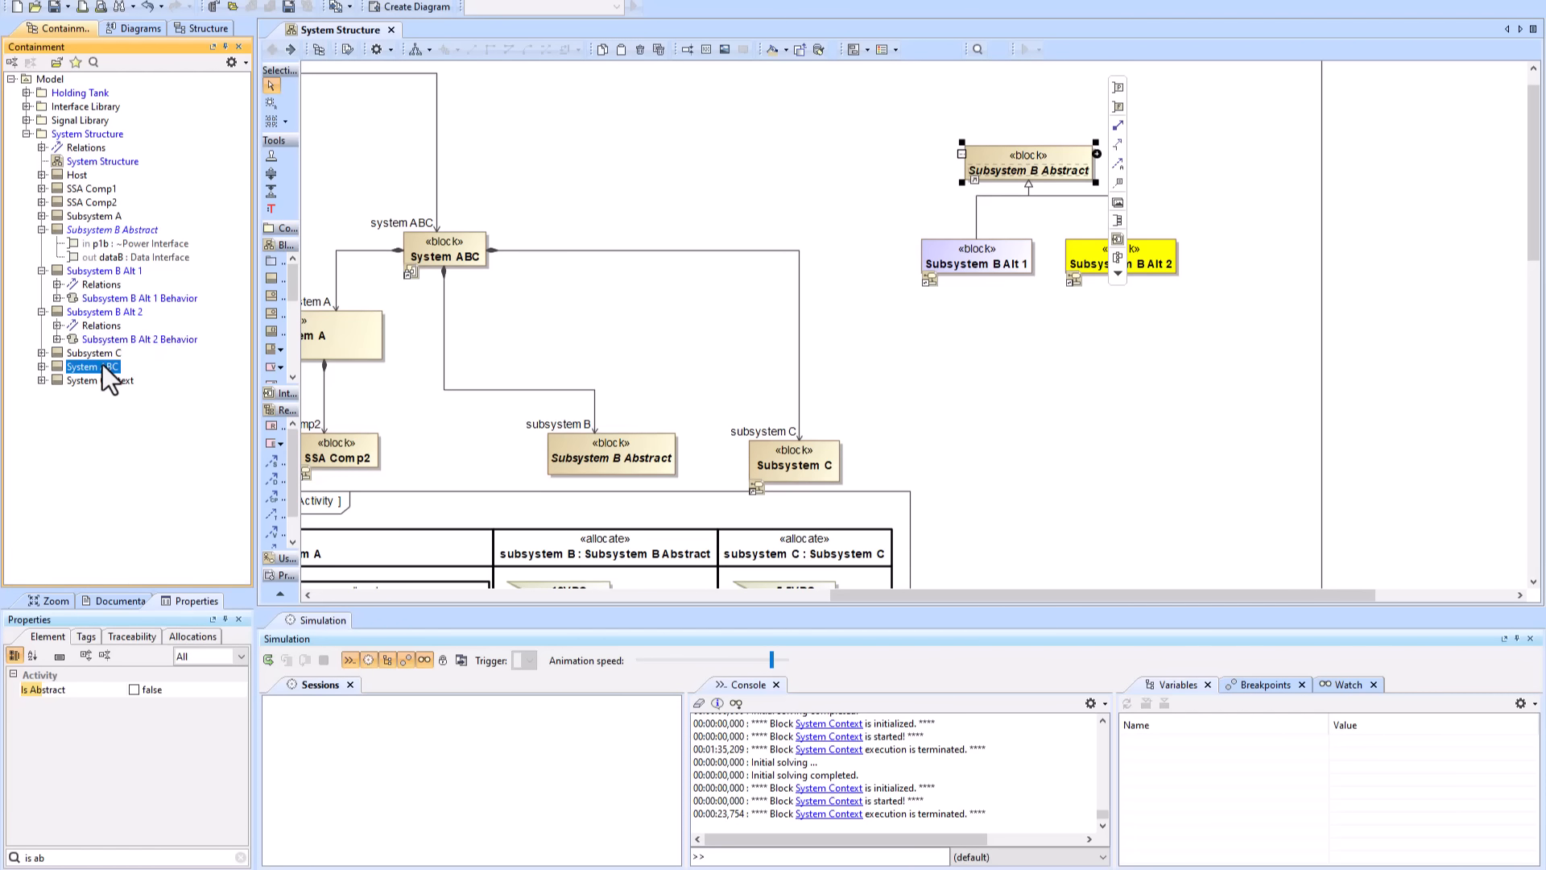
- Fill the signal, action, timer and Data send elements in the Subsystem B Alt 1 Behavior diagram with pale lavender, then close the diagram
{"action": "left_click", "coordinate": [57, 298]}
{"action": "double_click", "coordinate": [124, 326]}
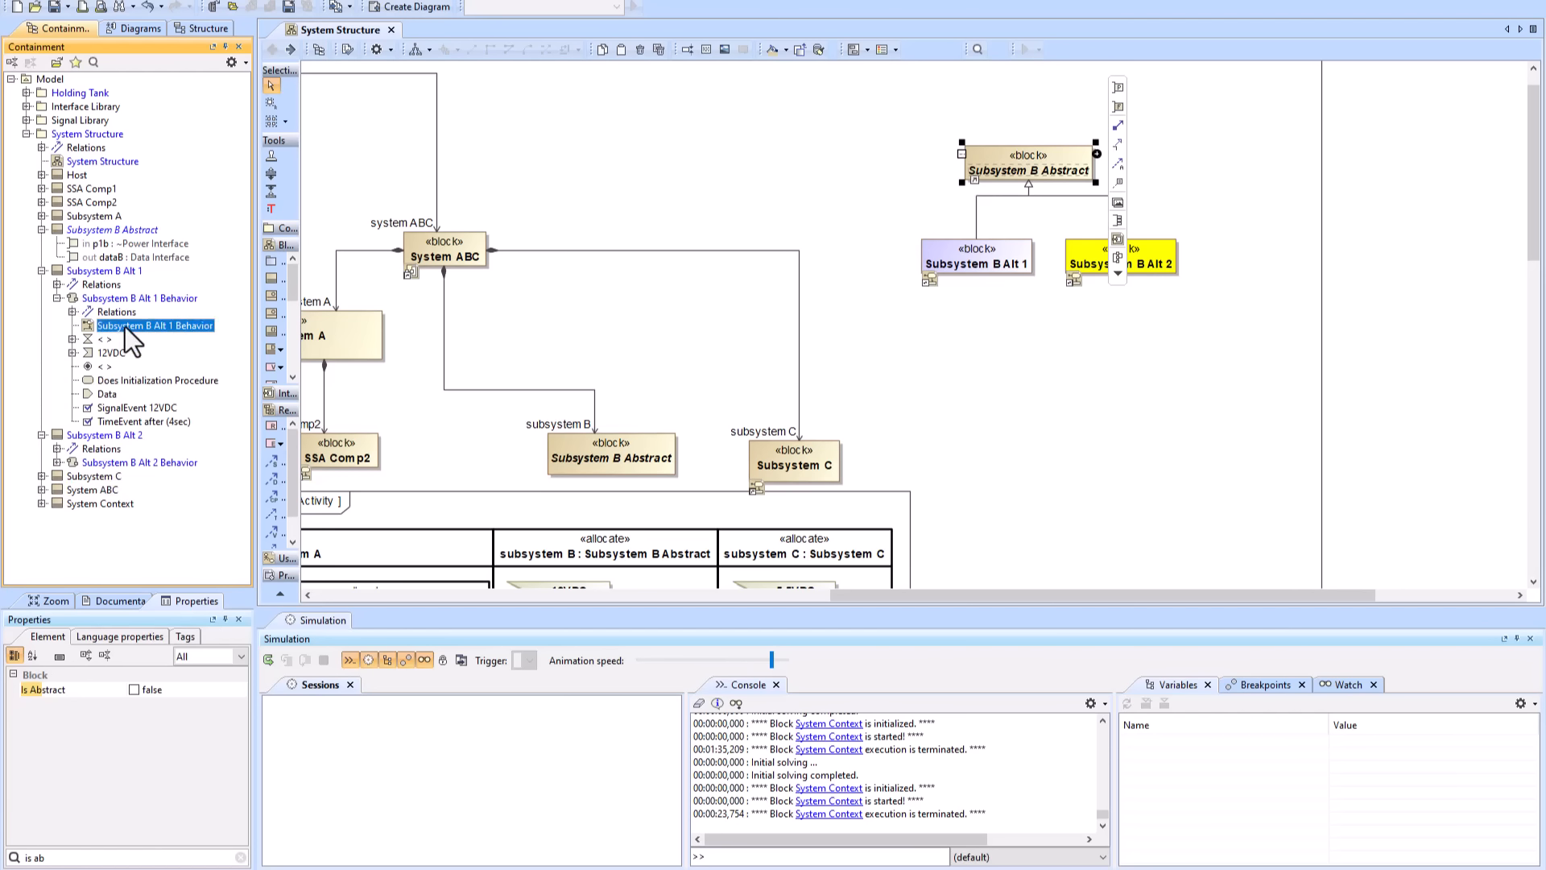
{"action": "left_click", "coordinate": [447, 149]}
{"action": "left_click", "coordinate": [451, 248], "text": "shift"}
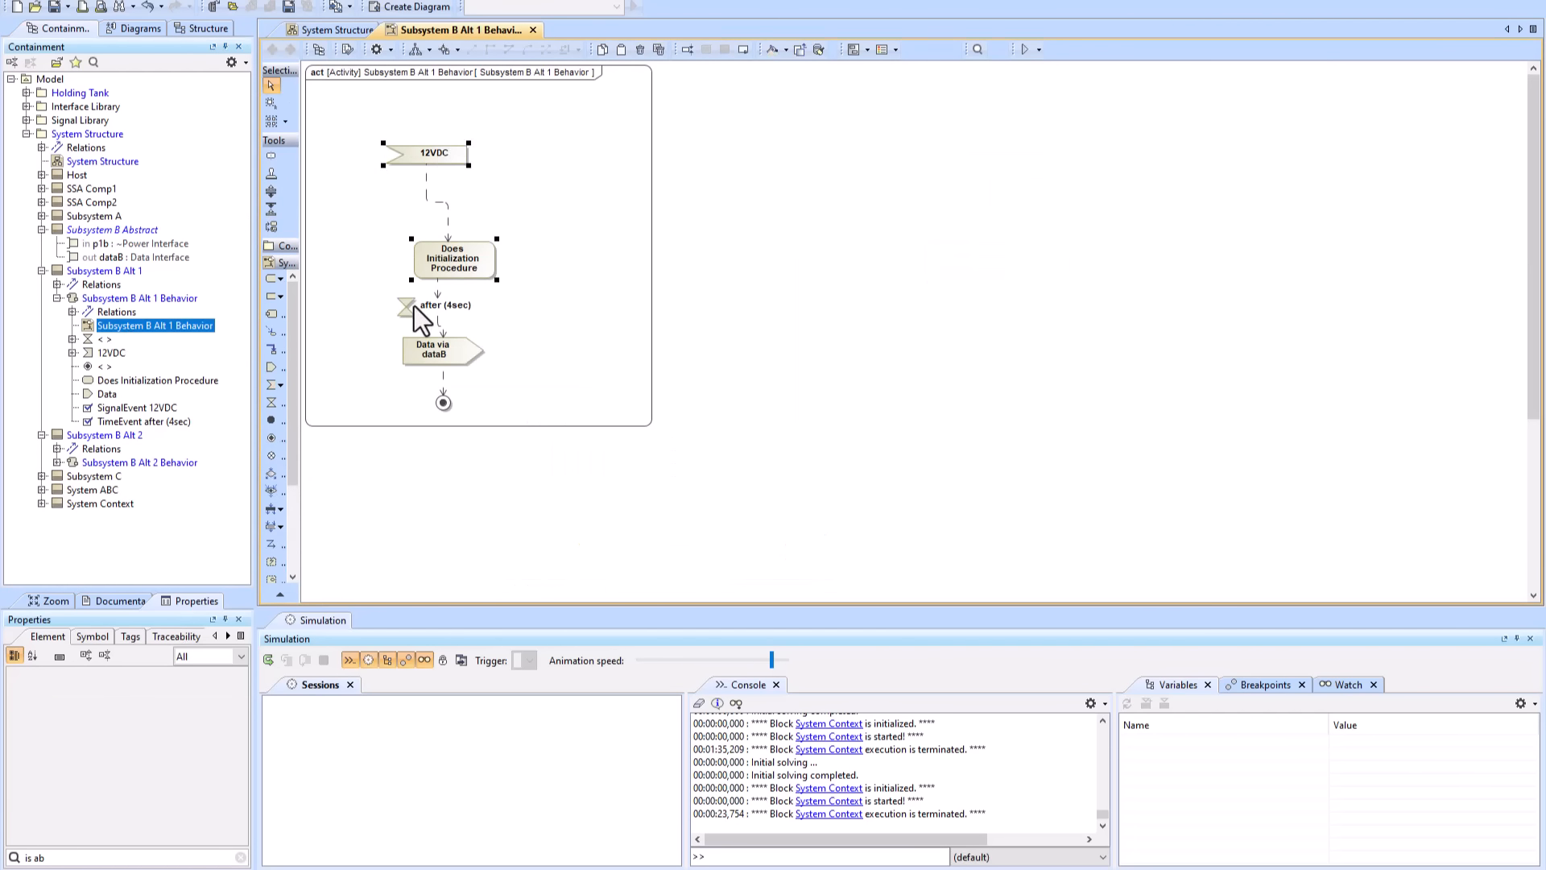
{"action": "left_click", "coordinate": [786, 51]}
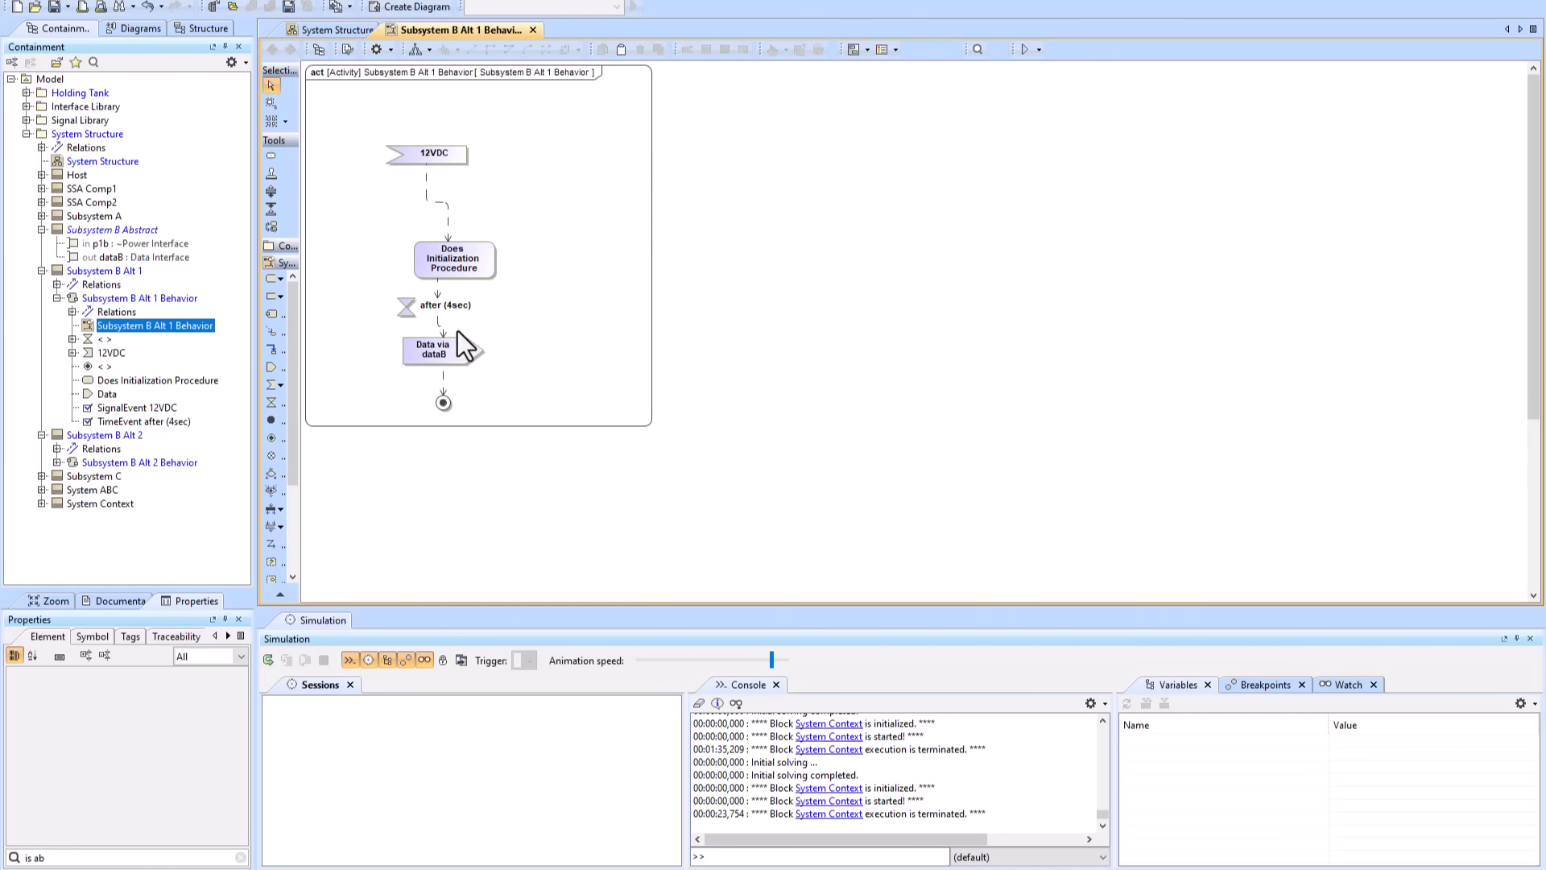
{"action": "left_click", "coordinate": [533, 30]}
- Fill the signal, action, timer and Data send elements in the Subsystem B Alt 2 Behavior diagram with yellow
{"action": "double_click", "coordinate": [1069, 256]}
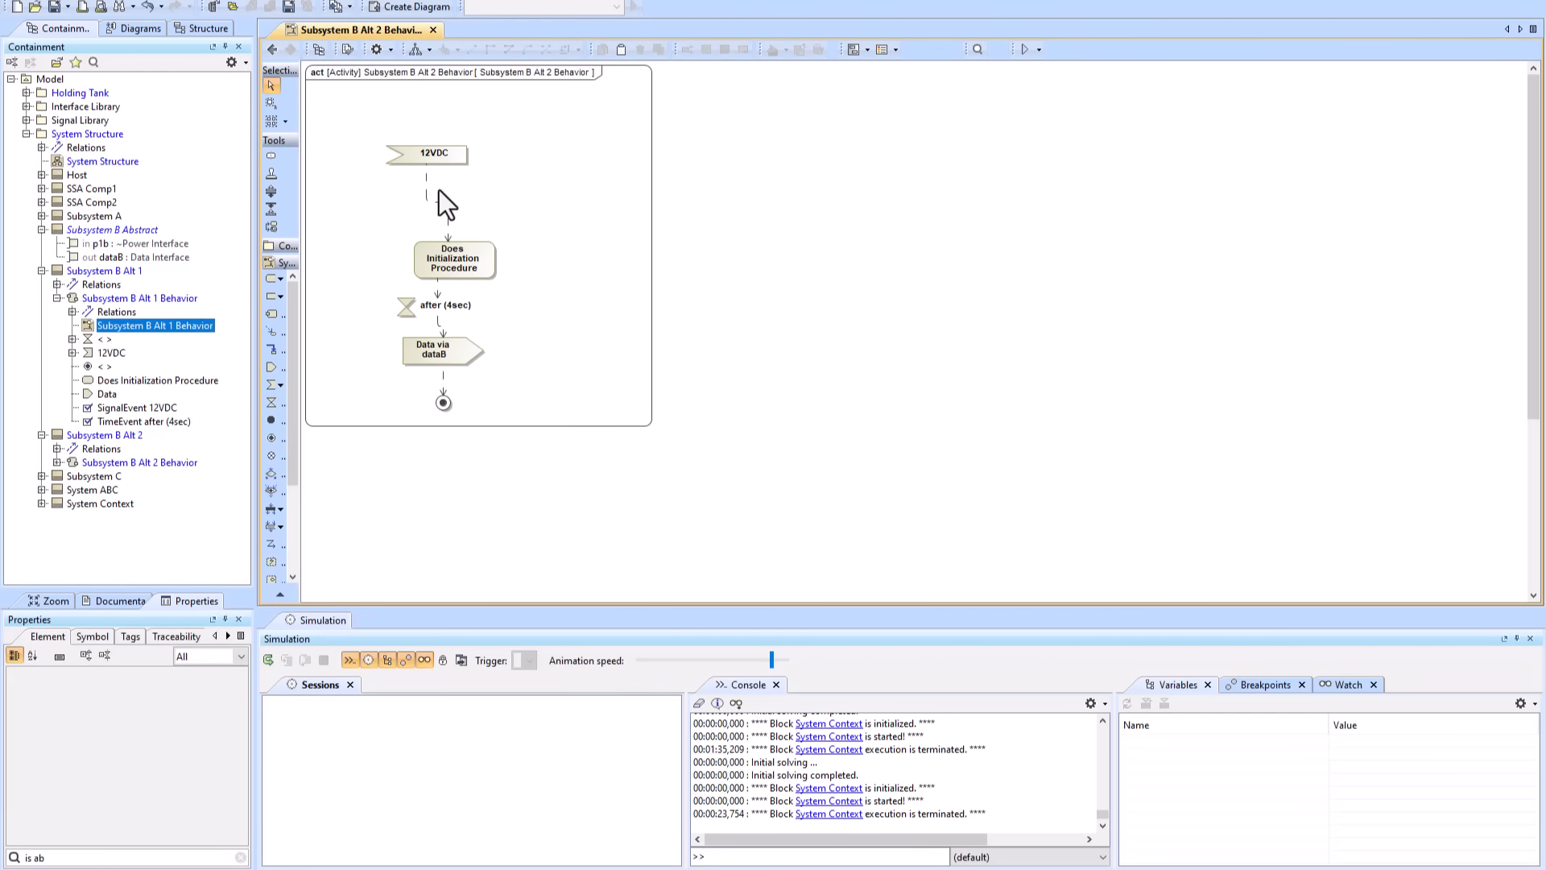
{"action": "left_click", "coordinate": [442, 256], "text": "shift"}
{"action": "left_click", "coordinate": [786, 50]}
{"action": "left_click", "coordinate": [779, 146]}
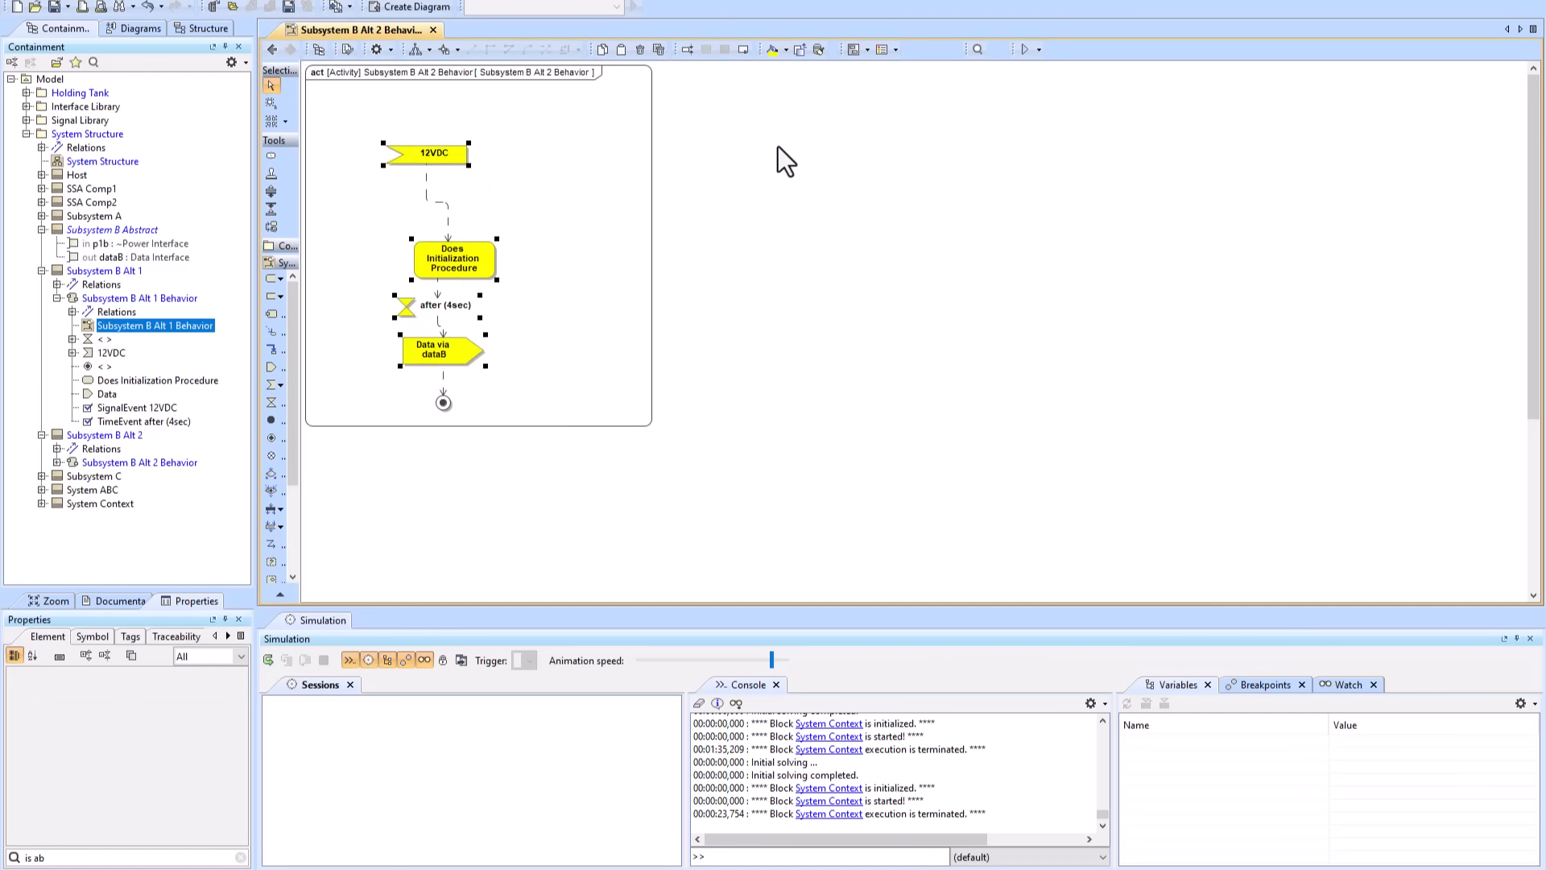
{"action": "left_click", "coordinate": [579, 184]}
- Set the Alt 2 behavior's time event to 6sec and return to the System Structure diagram
{"action": "left_click", "coordinate": [446, 308]}
{"action": "double_click", "coordinate": [439, 305]}
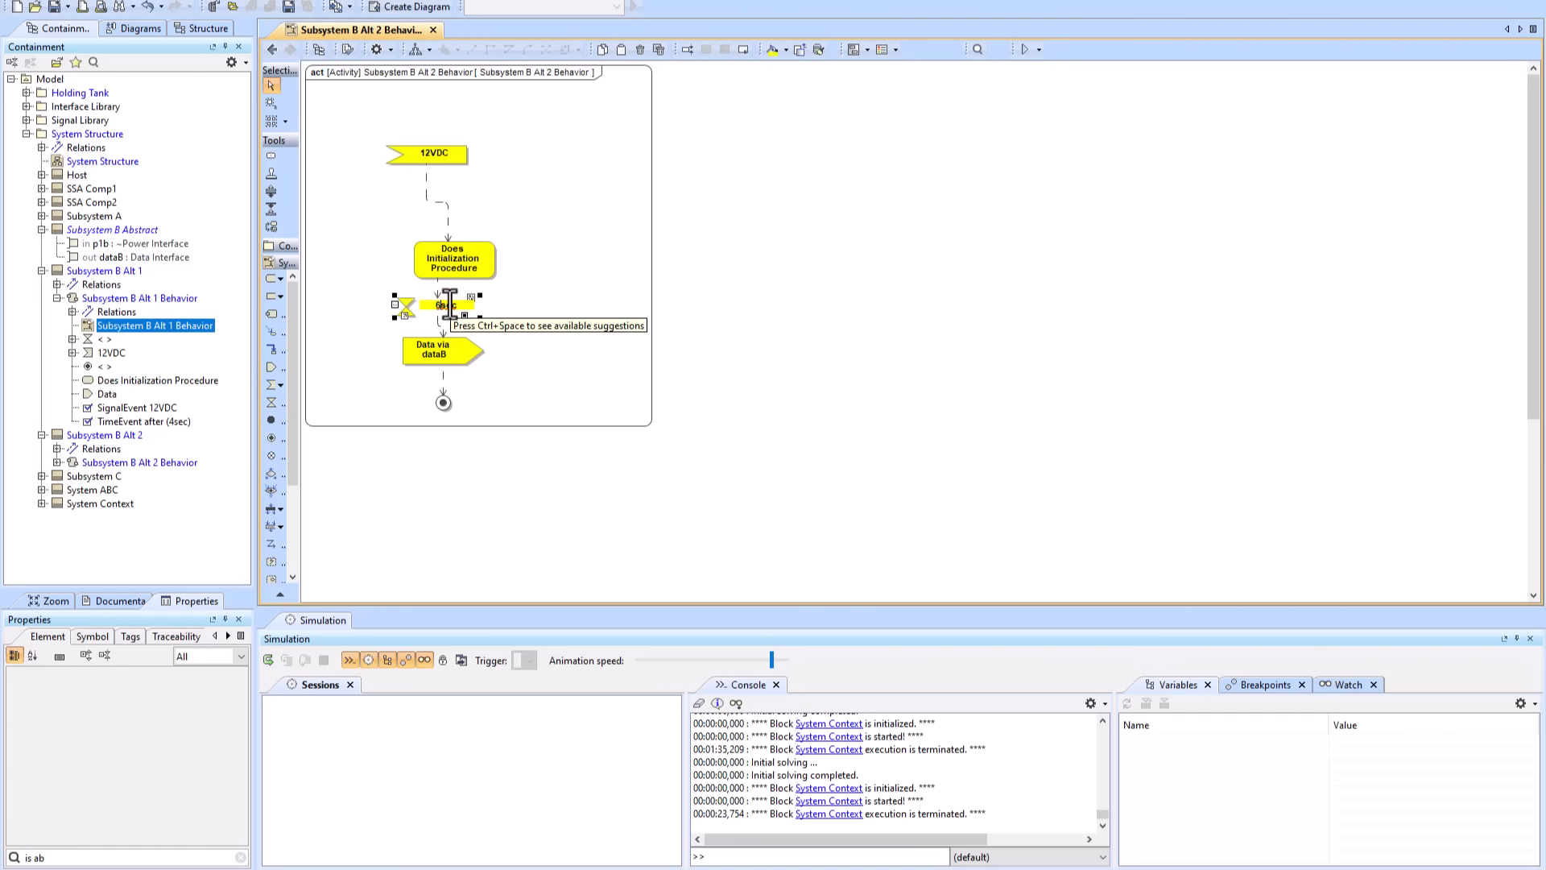
{"action": "type", "text": "6"}
{"action": "left_click", "coordinate": [602, 253]}
{"action": "left_click", "coordinate": [272, 49]}
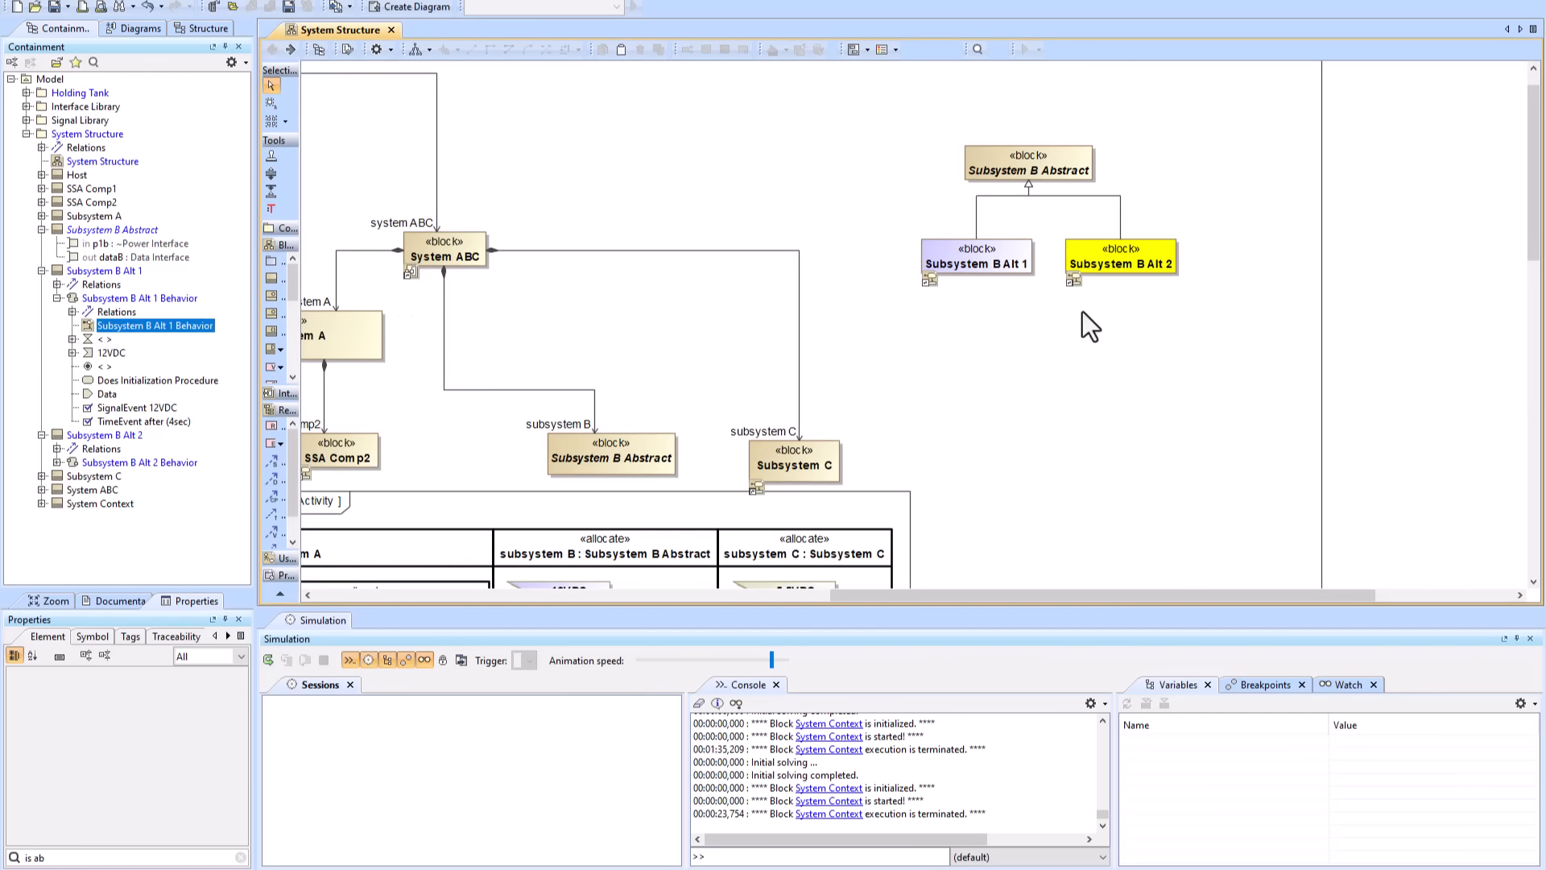
- Open the System ABC Main Activity diagram, widen its subsystem B swimlane, and nudge the lavender Alt 1 behavior down within it
{"action": "scroll", "coordinate": [694, 331], "scroll_direction": "down", "scroll_amount": 10}
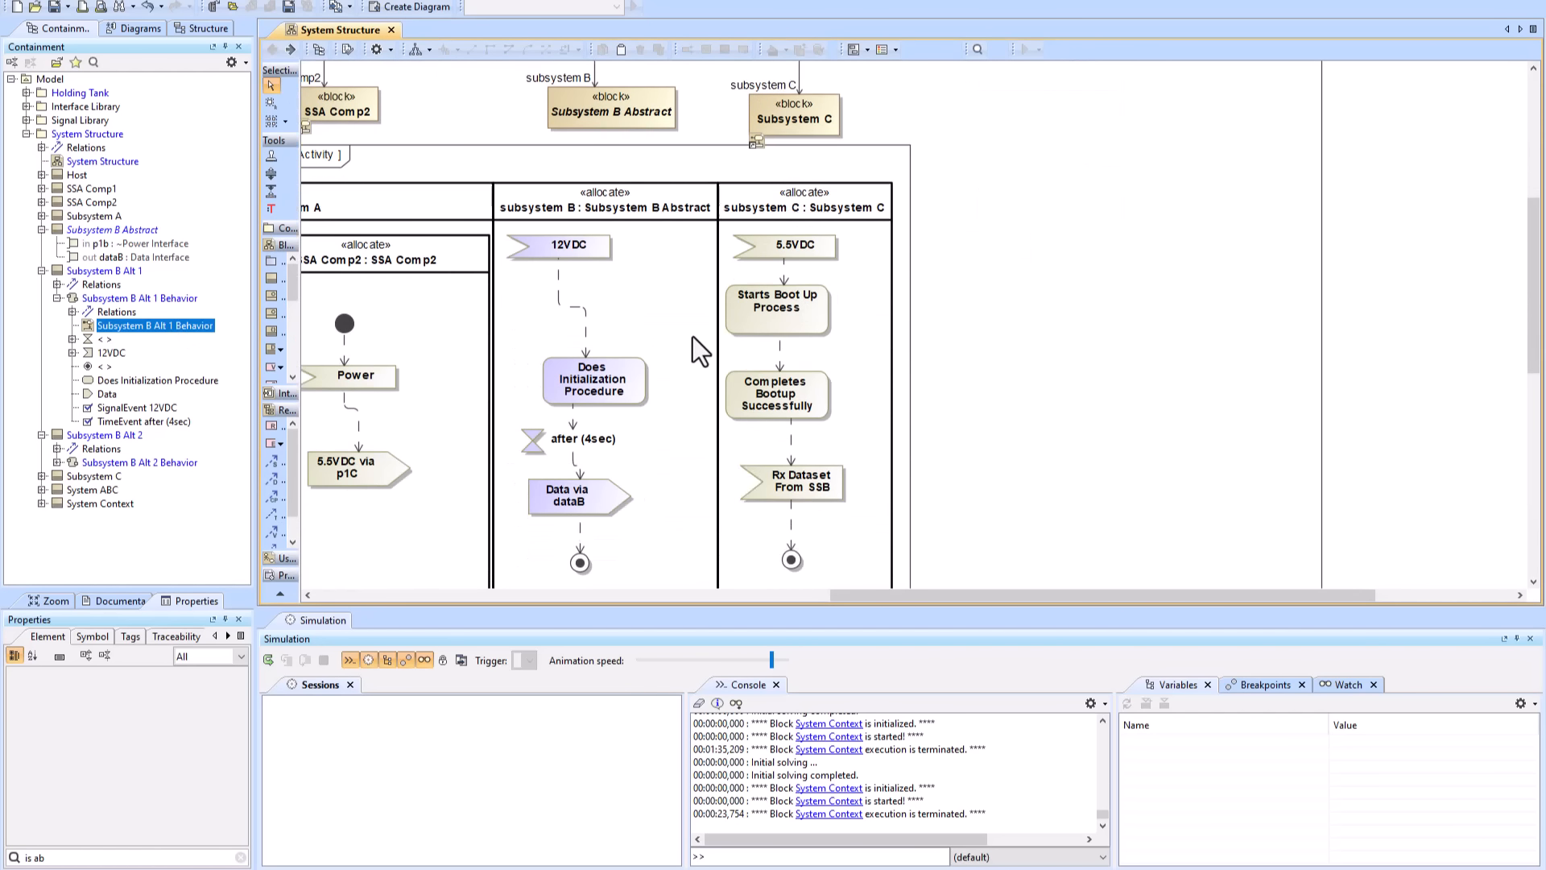
{"action": "scroll", "coordinate": [1094, 353], "scroll_direction": "down", "scroll_amount": 5, "text": "ctrl"}
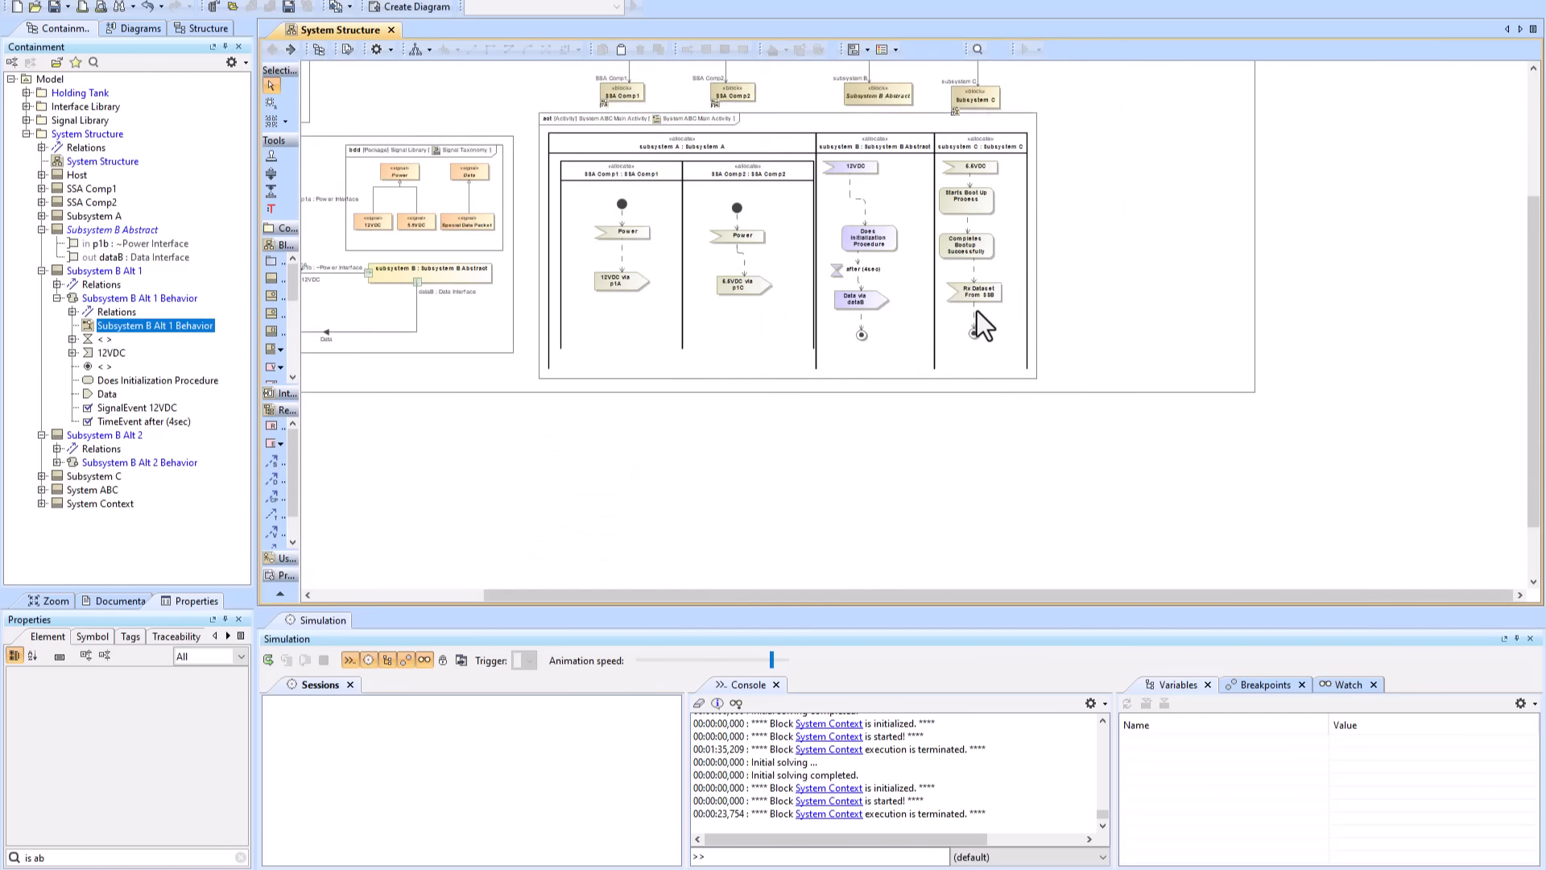
{"action": "double_click", "coordinate": [889, 366]}
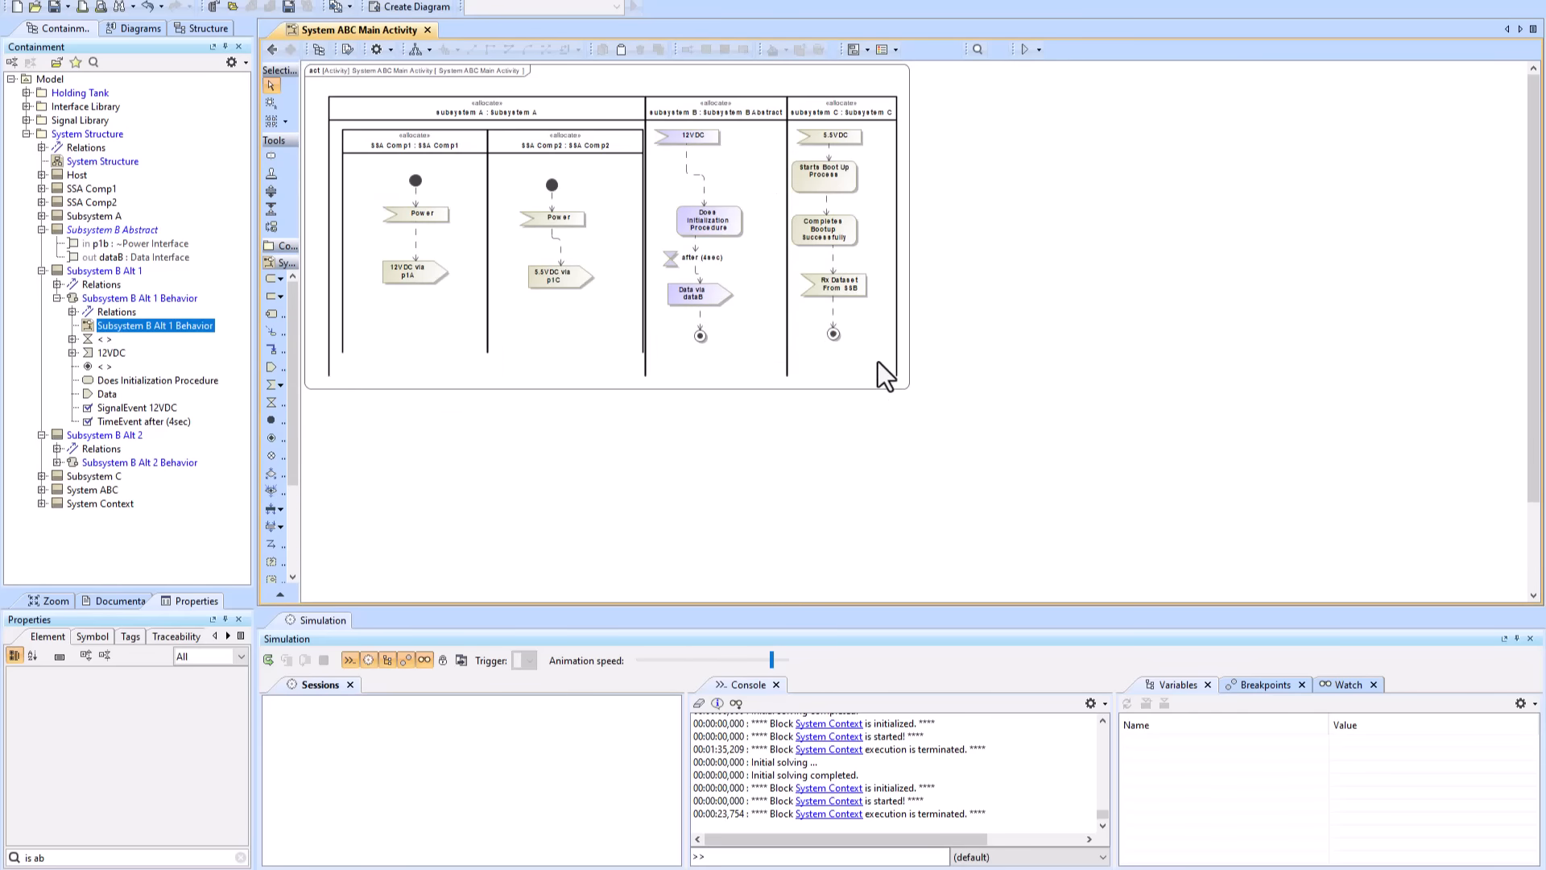
{"action": "left_click", "coordinate": [897, 224]}
{"action": "left_click_drag", "start_coordinate": [897, 225], "coordinate": [1016, 228]}
{"action": "left_click_drag", "start_coordinate": [787, 227], "coordinate": [917, 226]}
{"action": "left_click_drag", "start_coordinate": [693, 230], "coordinate": [697, 248]}
- Place the Subsystem B Alt 2 Behavior diagram without border or header beside the Alt 1 behavior in the subsystem B swimlane
{"action": "left_click", "coordinate": [56, 298]}
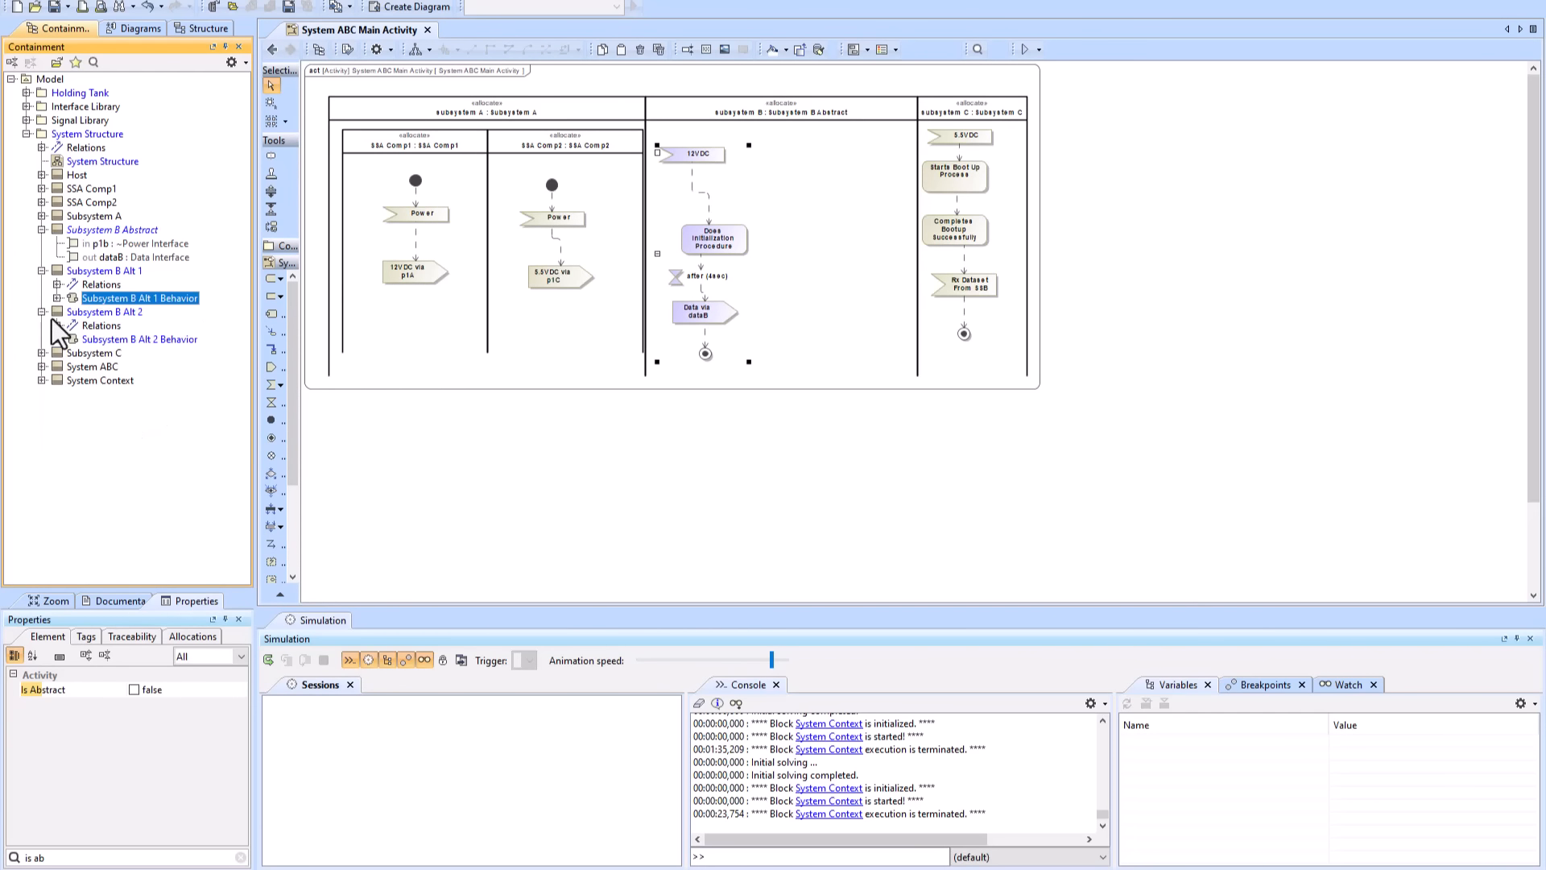
{"action": "left_click", "coordinate": [58, 340]}
{"action": "left_click_drag", "start_coordinate": [98, 366], "coordinate": [843, 461]}
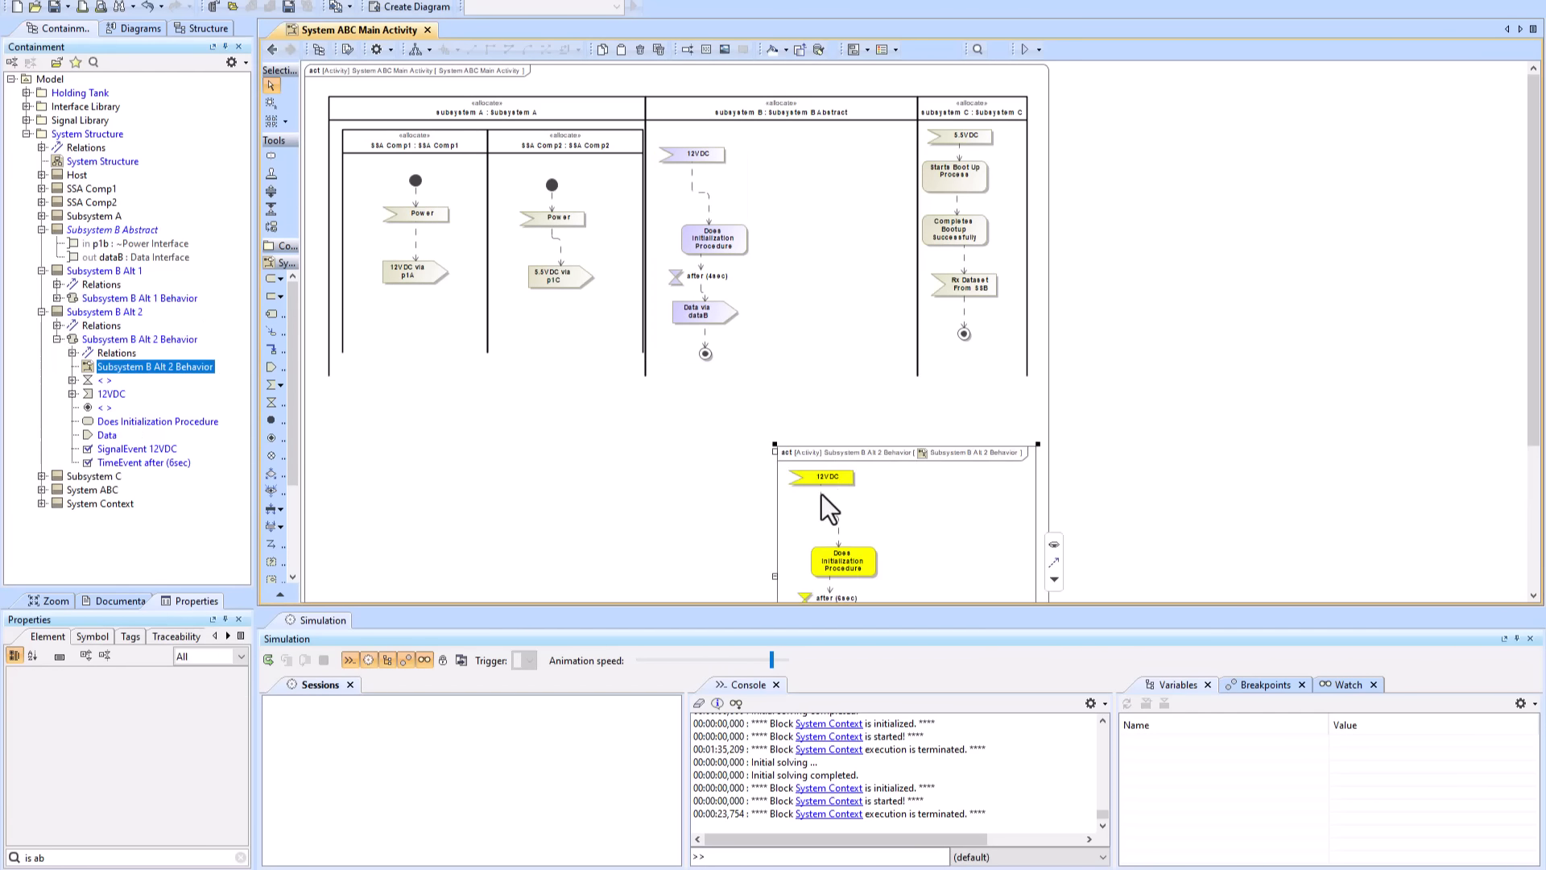
{"action": "left_click", "coordinate": [93, 635]}
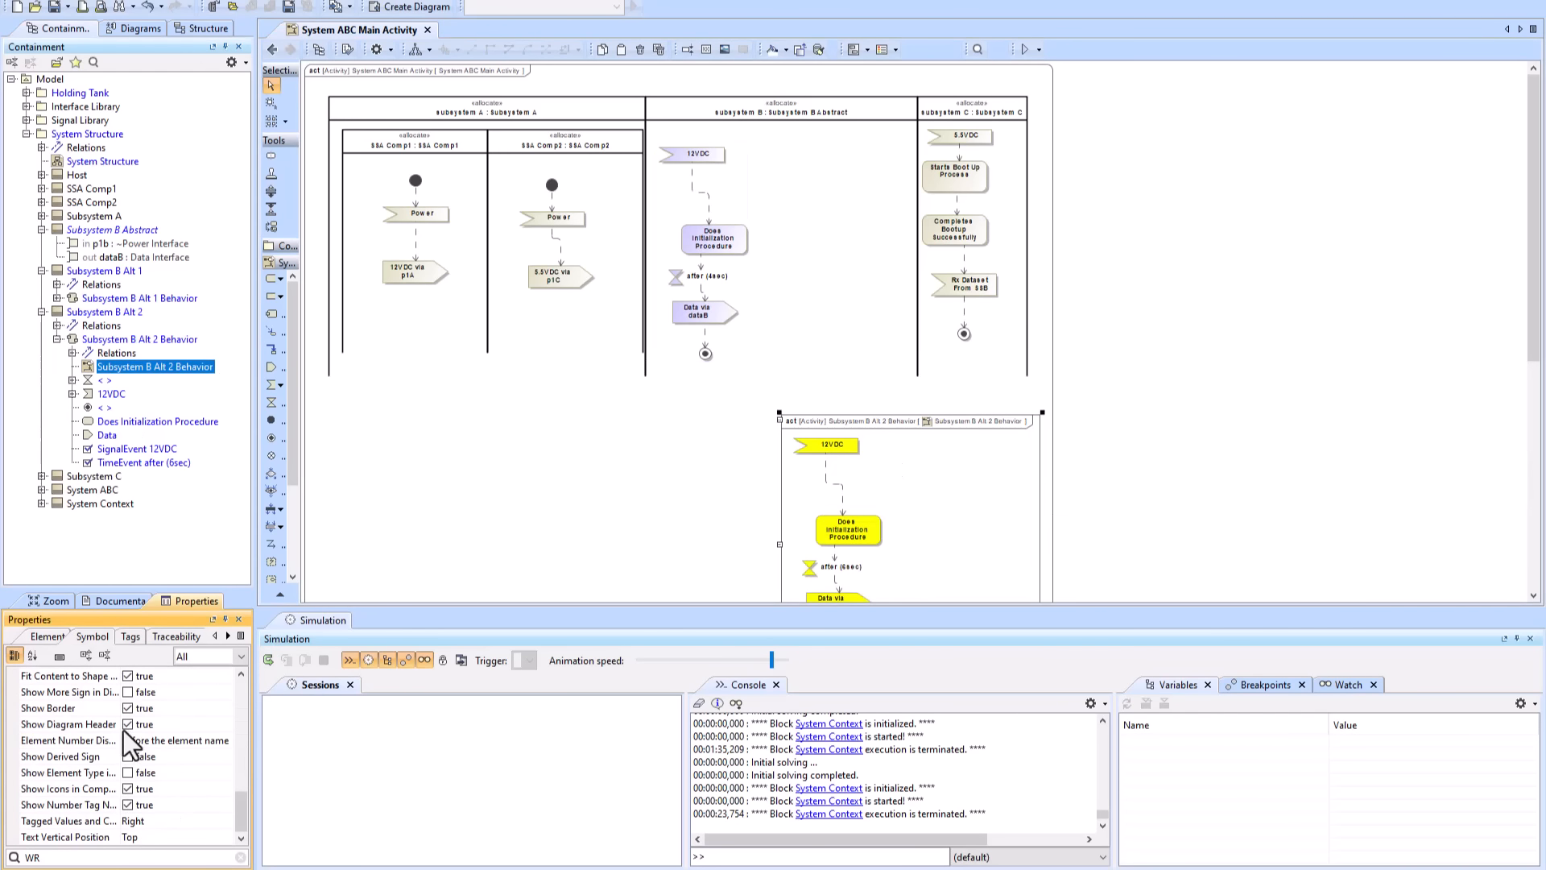
{"action": "left_click", "coordinate": [127, 708]}
{"action": "left_click", "coordinate": [128, 724]}
{"action": "left_click_drag", "start_coordinate": [814, 497], "coordinate": [809, 233]}
- Move the Subsystem B Alt 2 Behavior diagram back under its own activity in the model tree and return to System Structure
{"action": "left_click", "coordinate": [118, 134]}
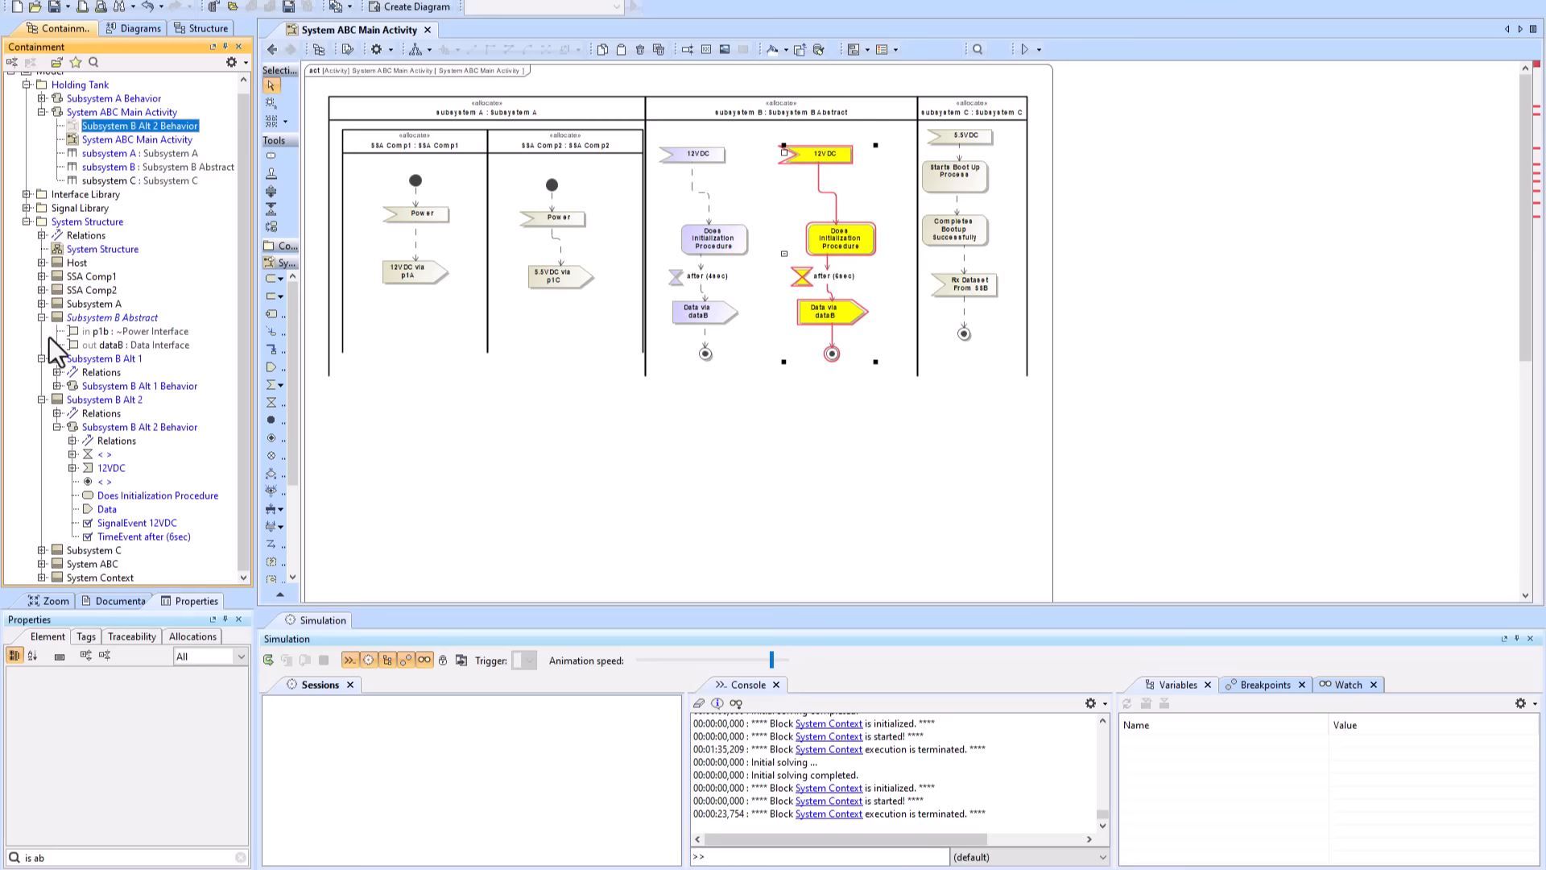
{"action": "left_click", "coordinate": [137, 426]}
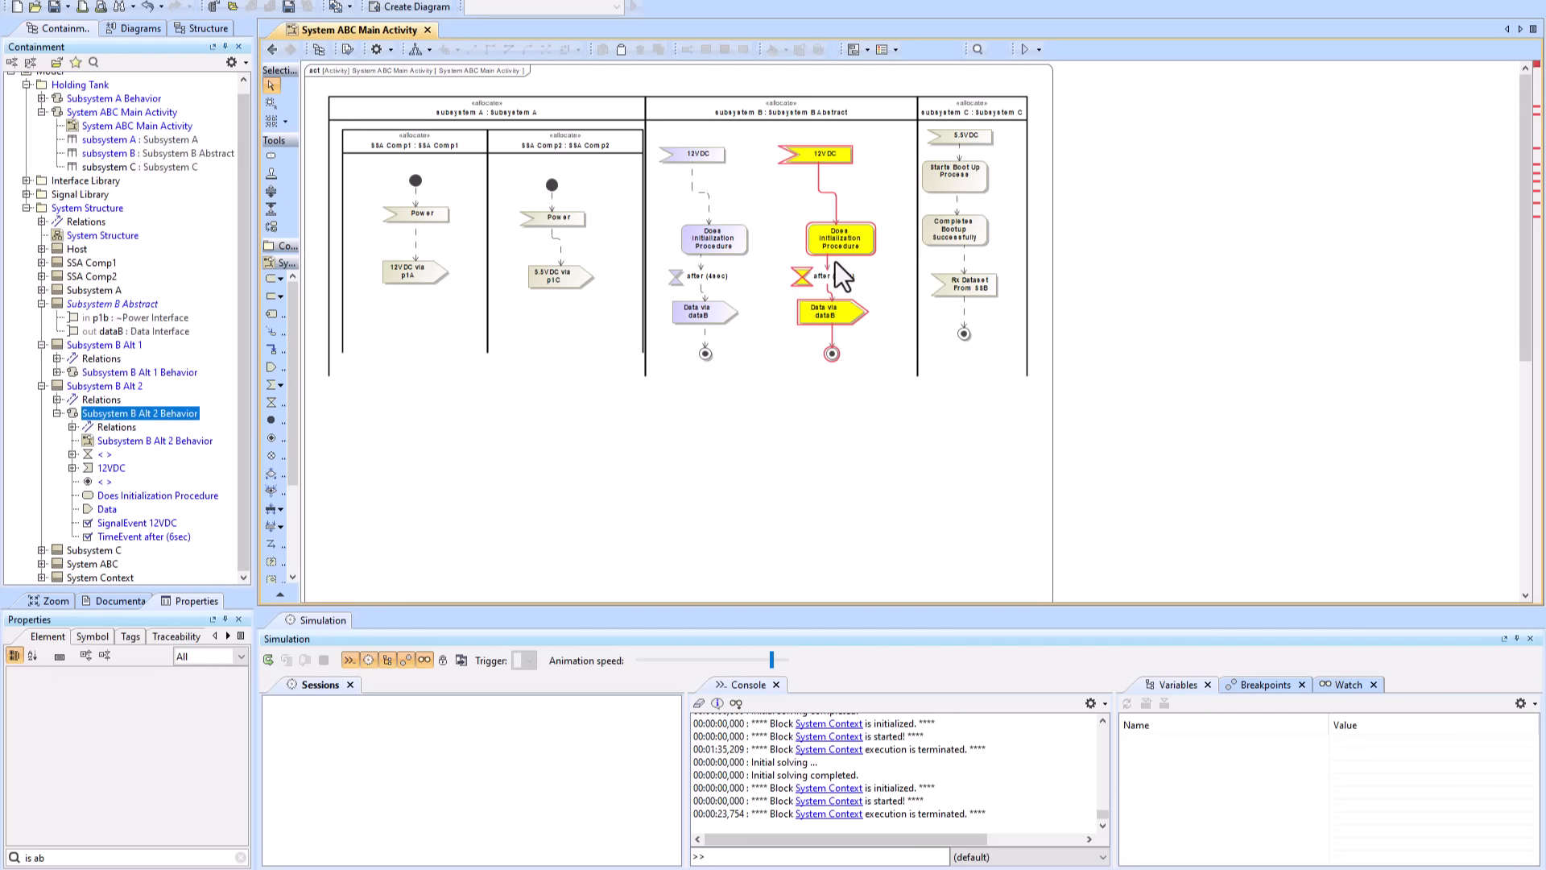
{"action": "left_click", "coordinate": [273, 49]}
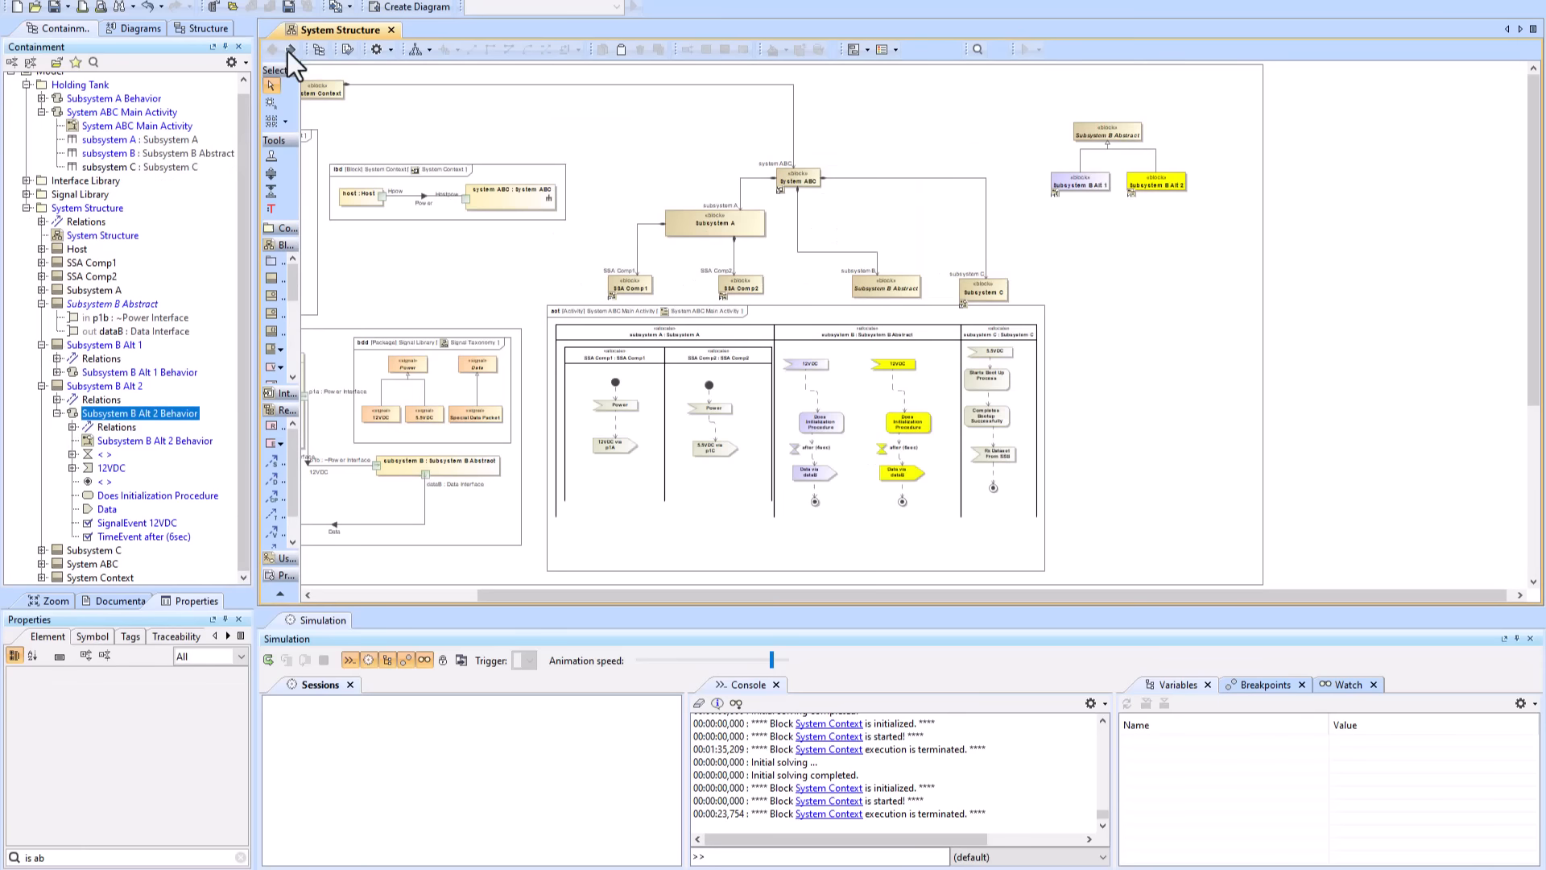
- Raise the Subsystem B Abstract block connected to System ABC and move the Alt 1 and Alt 2 blocks beneath it
{"action": "left_click_drag", "start_coordinate": [1042, 112], "coordinate": [1193, 198]}
{"action": "left_click_drag", "start_coordinate": [830, 252], "coordinate": [810, 207]}
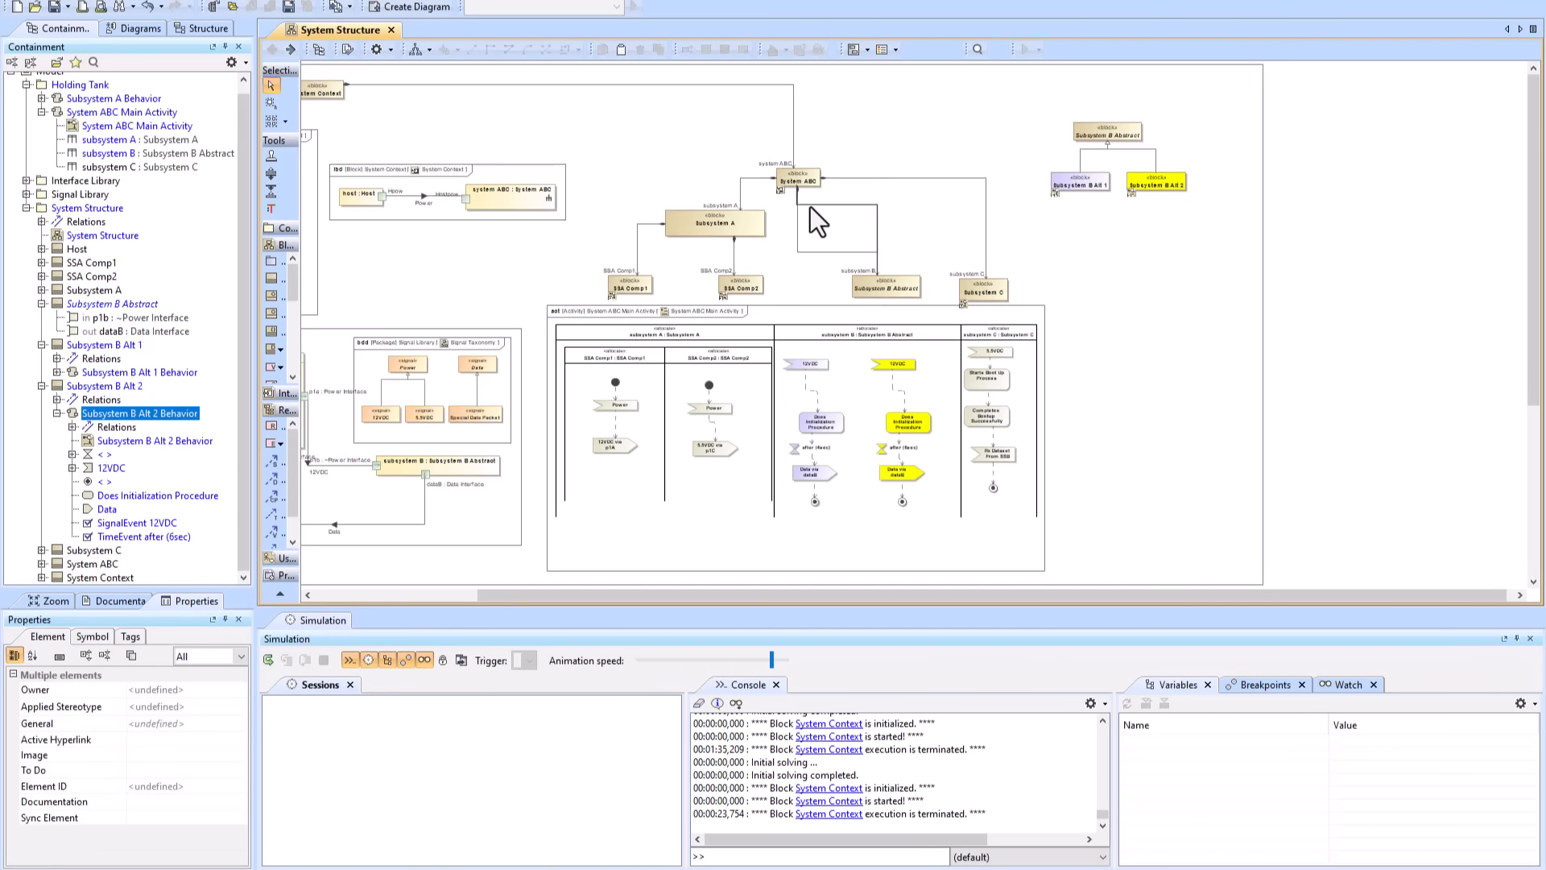
{"action": "left_click_drag", "start_coordinate": [891, 279], "coordinate": [874, 216]}
{"action": "left_click", "coordinate": [1099, 184]}
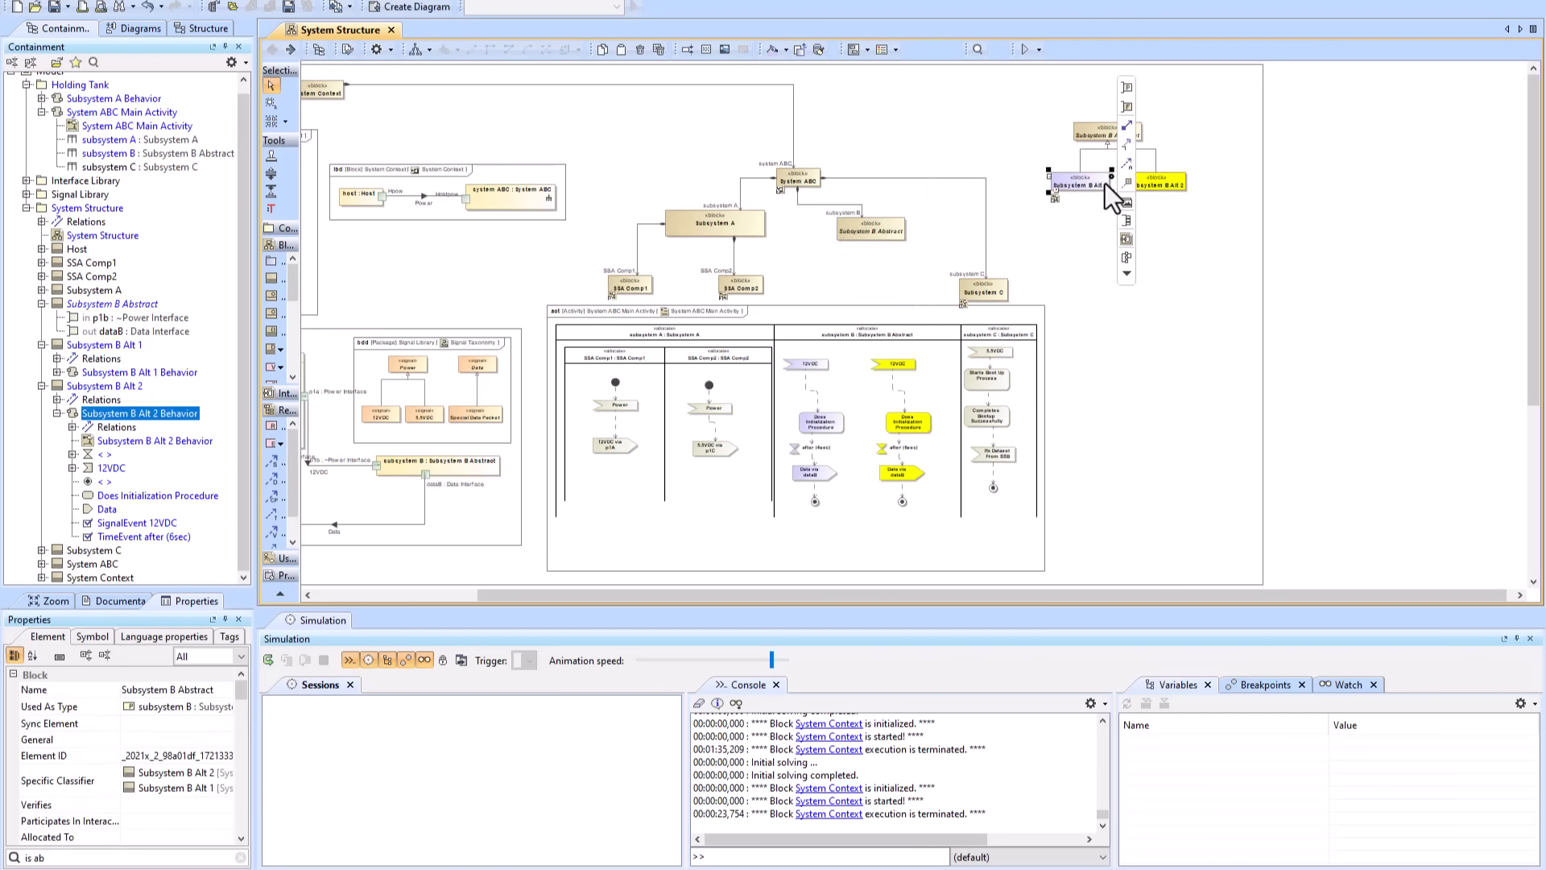
{"action": "left_click", "coordinate": [1171, 176], "text": "shift"}
{"action": "left_click_drag", "start_coordinate": [1171, 176], "coordinate": [904, 281]}
- Delete the duplicate Subsystem B Abstract symbol from the System Structure diagram, keeping its generalizations in the model
{"action": "left_click", "coordinate": [1156, 162]}
{"action": "left_click", "coordinate": [1108, 134]}
{"action": "key", "text": "Delete"}
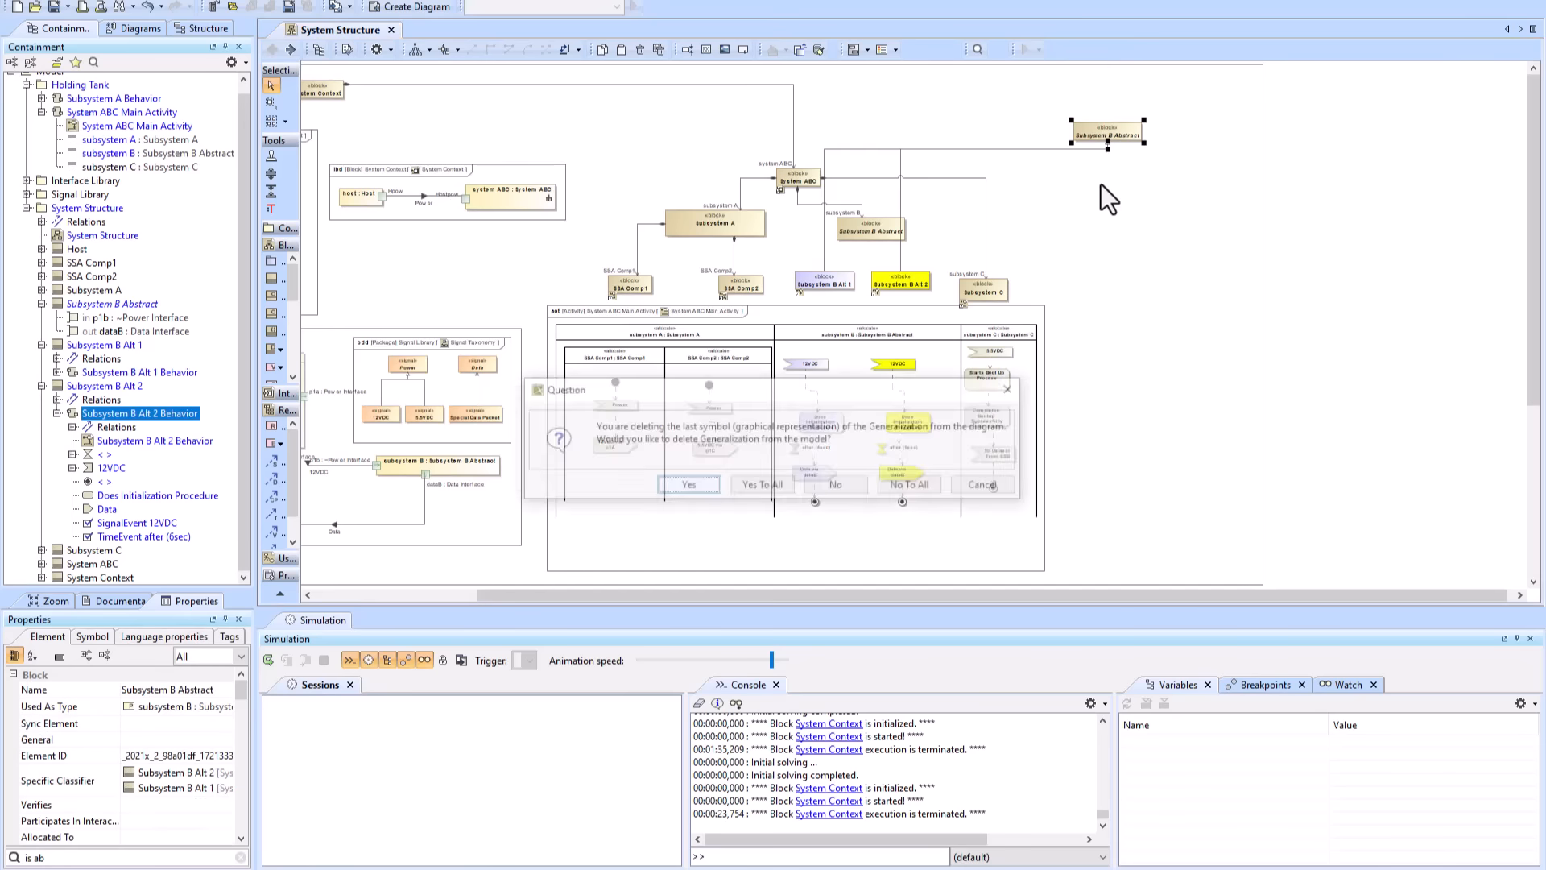
{"action": "key", "text": "Return"}
- Display all paths for the Subsystem B Alt 1 and Alt 2 blocks and tidy their generalization lines to Subsystem B Abstract
{"action": "left_click", "coordinate": [823, 277]}
{"action": "left_click", "coordinate": [902, 280], "text": "shift"}
{"action": "right_click", "coordinate": [902, 280]}
{"action": "mouse_move", "coordinate": [973, 388]}
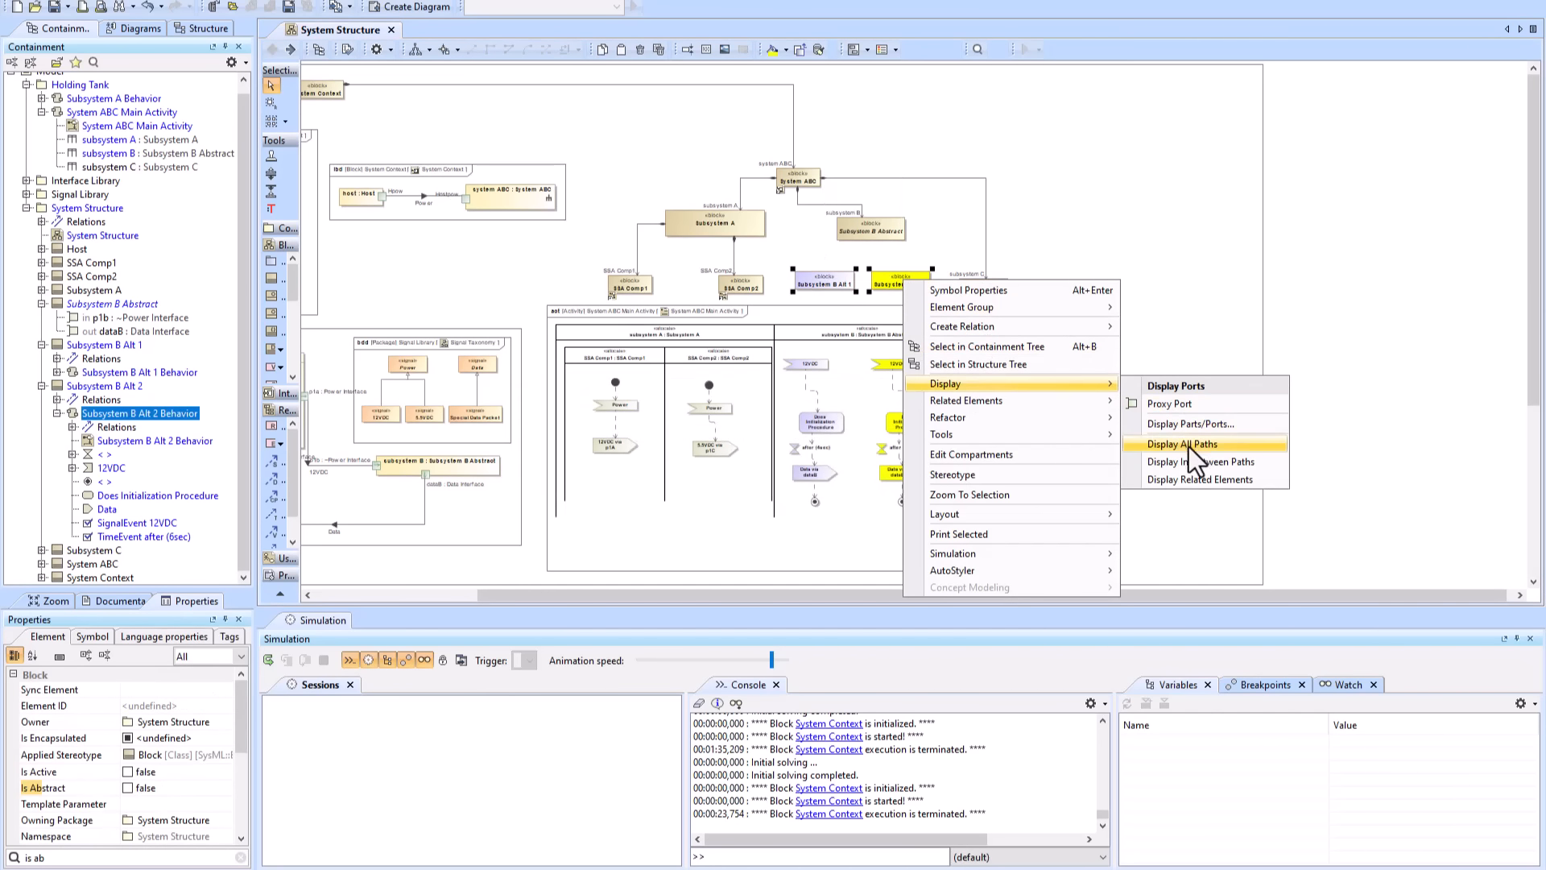
{"action": "left_click", "coordinate": [1188, 446]}
{"action": "left_click", "coordinate": [759, 259]}
{"action": "left_click_drag", "start_coordinate": [823, 248], "coordinate": [823, 259]}
- Shrink the System Structure diagram frame around its contents, narrow the model tree pane, and maximize the diagram
{"action": "left_click", "coordinate": [1262, 225]}
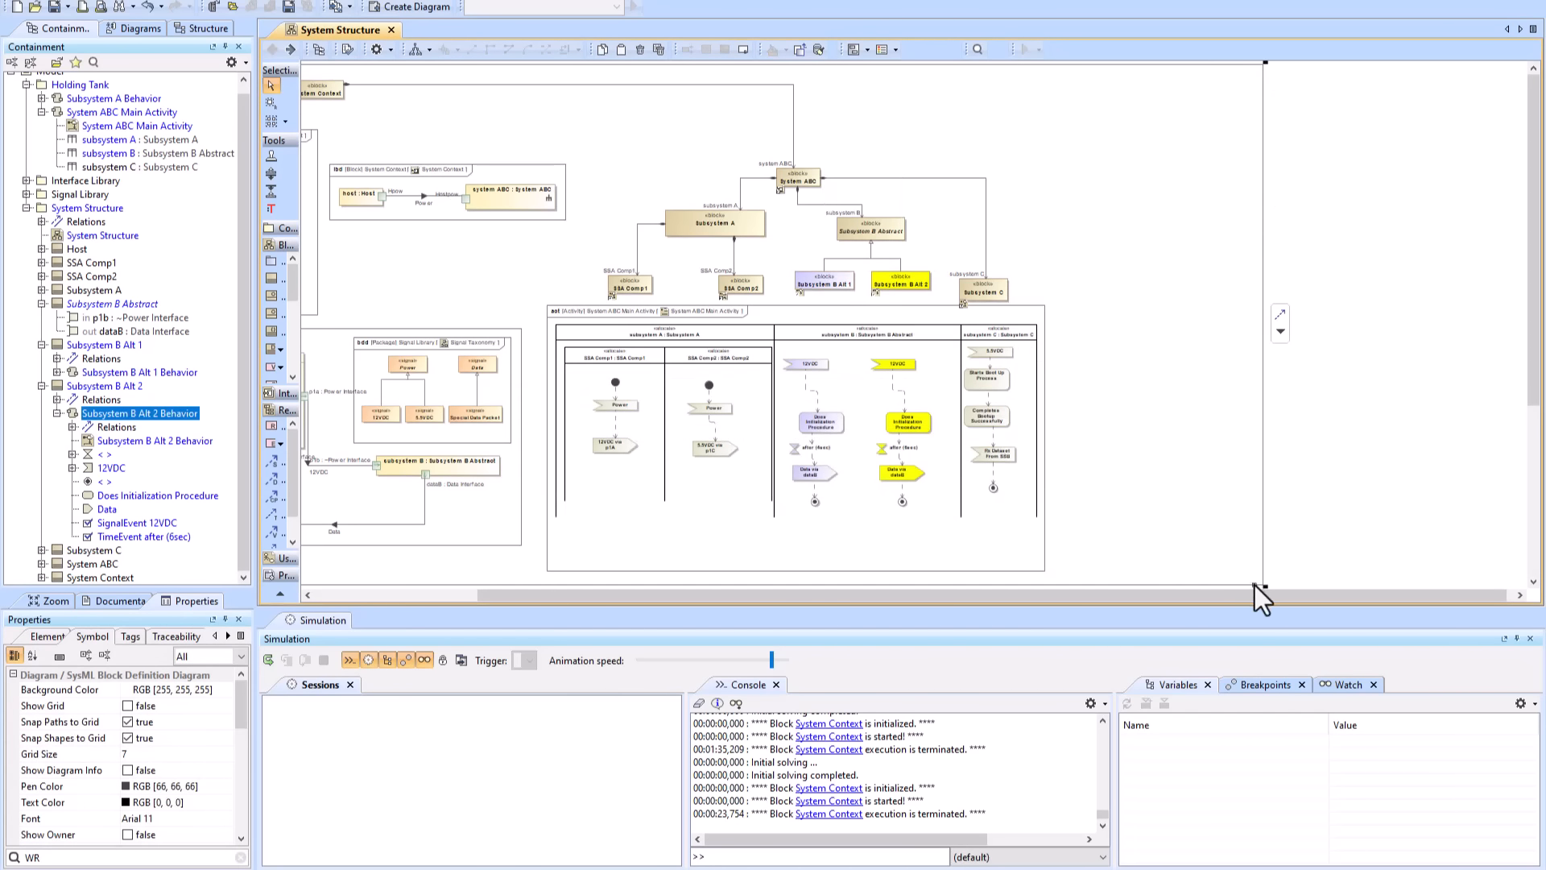
{"action": "left_click_drag", "start_coordinate": [1261, 584], "coordinate": [1056, 578]}
{"action": "left_click", "coordinate": [1236, 326]}
{"action": "left_click_drag", "start_coordinate": [256, 72], "coordinate": [177, 72]}
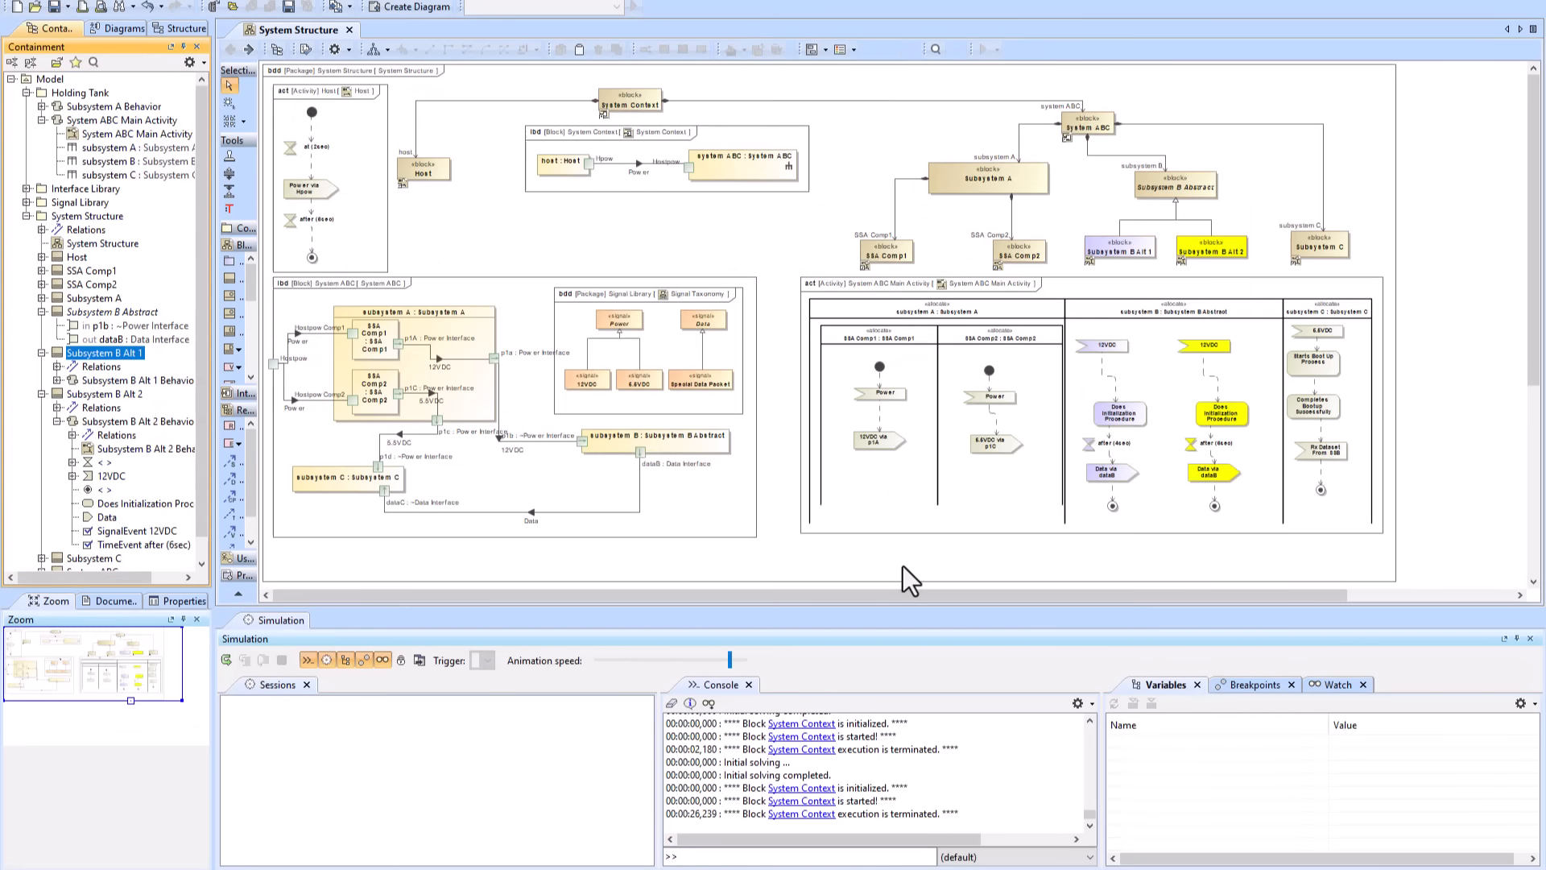
{"action": "double_click", "coordinate": [296, 32]}
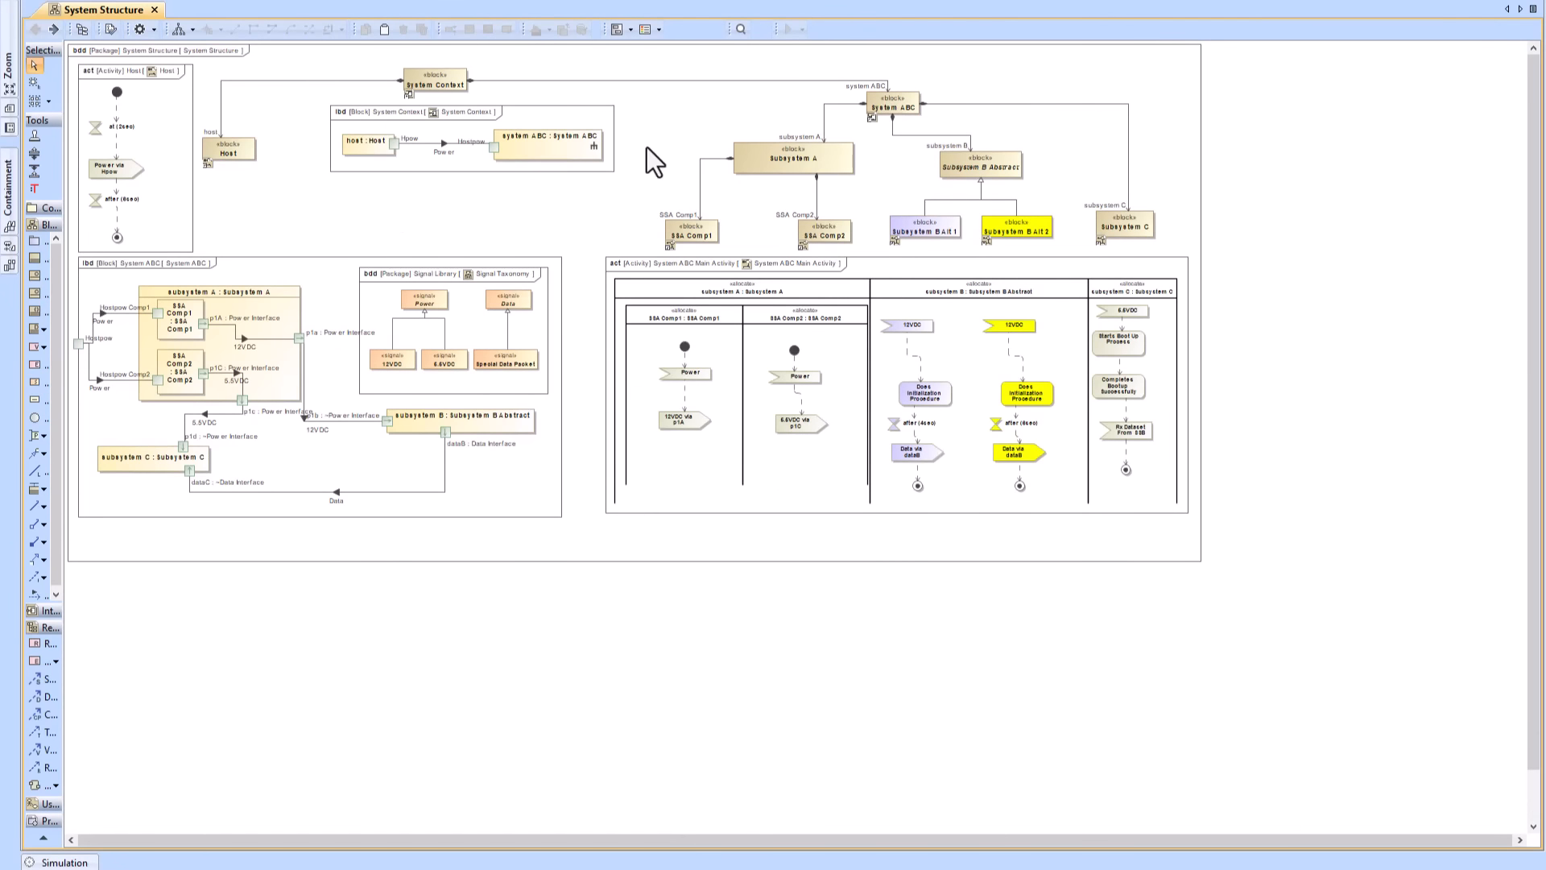
- Start a System Context simulation session and expand system ABC to examine which block instance is assigned to subsystem B
{"action": "left_click", "coordinate": [442, 79]}
{"action": "left_click", "coordinate": [787, 29]}
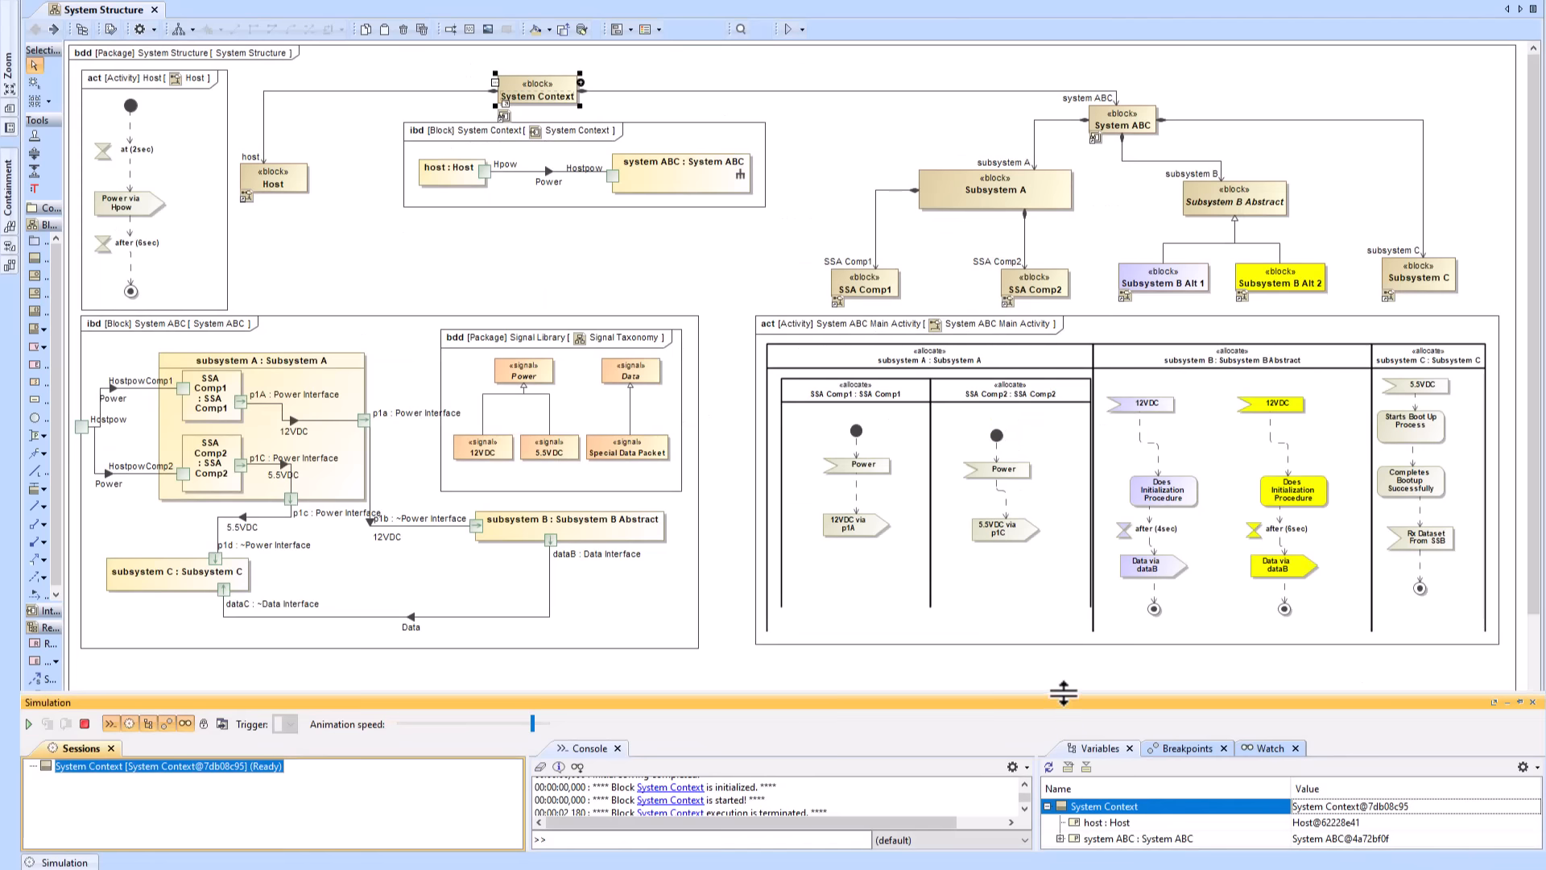
{"action": "left_click_drag", "start_coordinate": [1063, 693], "coordinate": [1064, 643]}
{"action": "left_click", "coordinate": [1060, 789]}
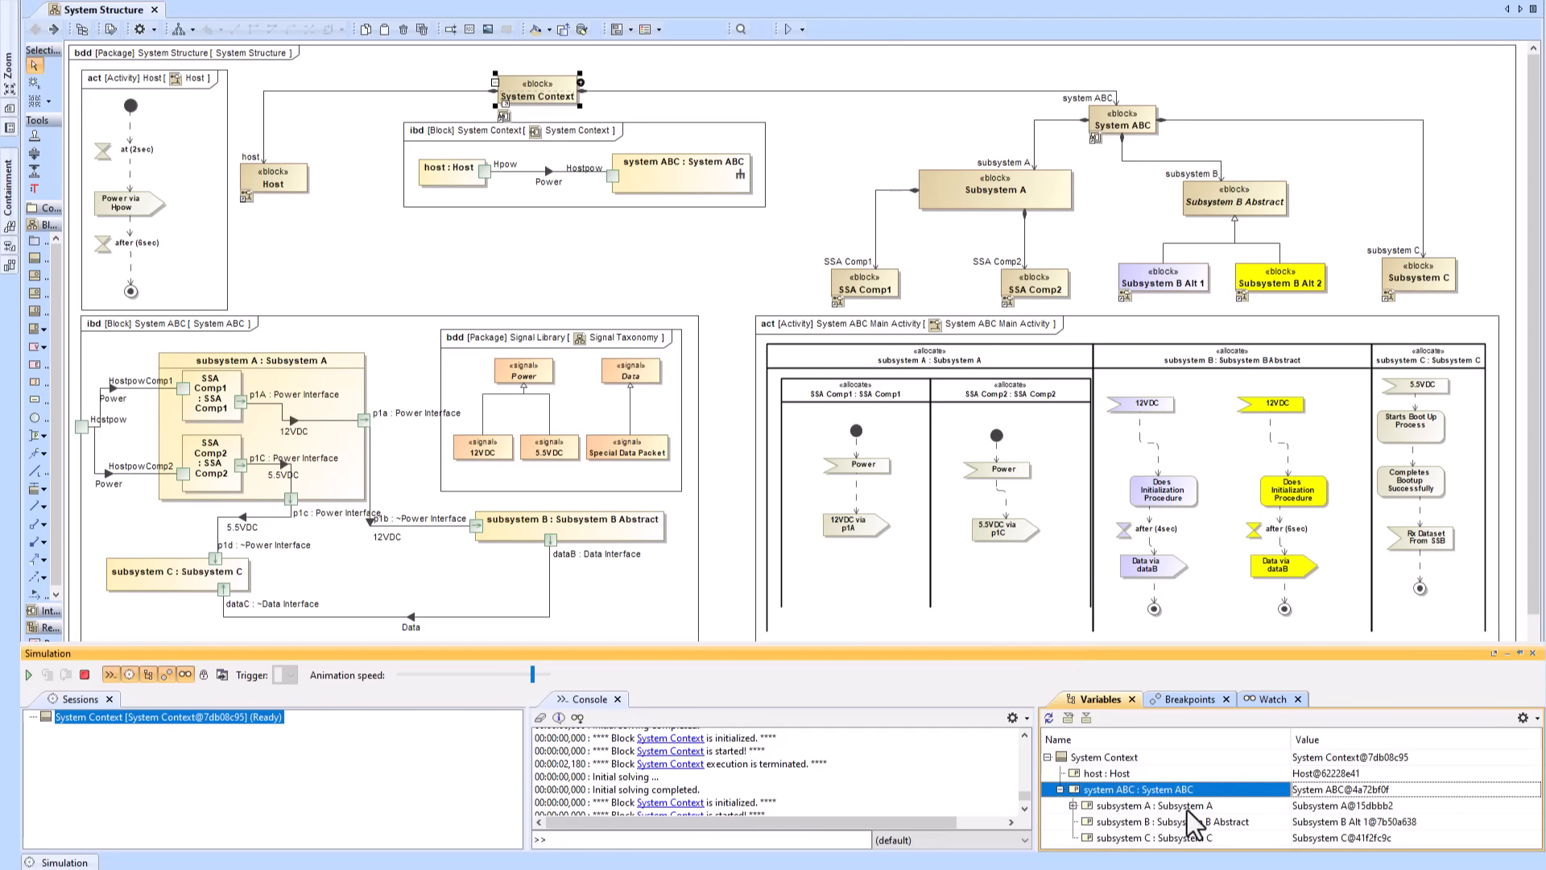
{"action": "left_click", "coordinate": [1349, 822]}
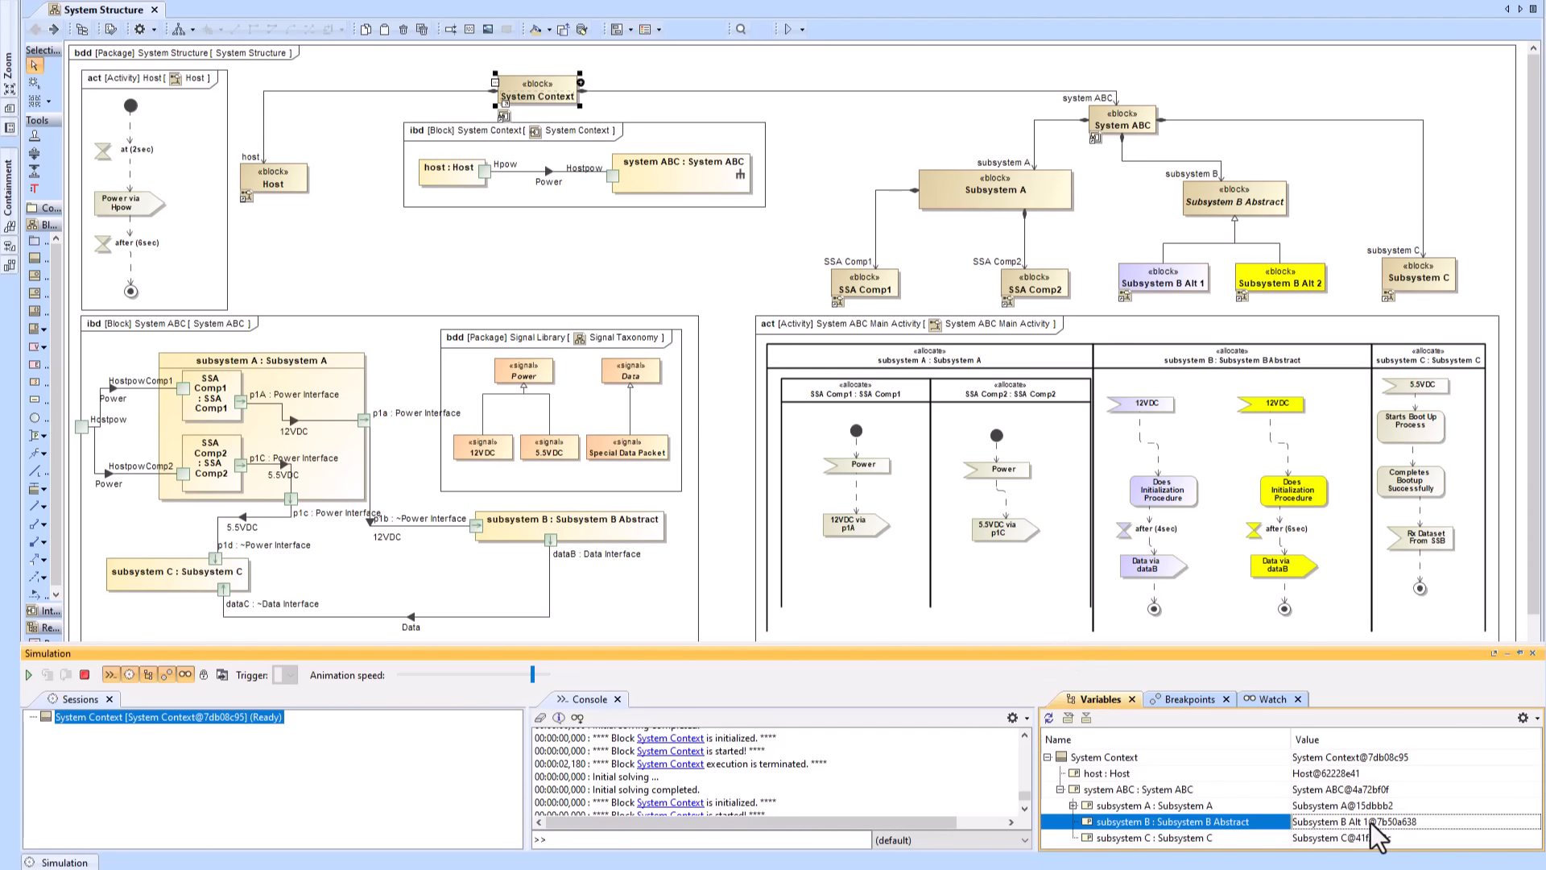
{"action": "left_click", "coordinate": [1179, 276]}
- Run the System Context simulation using Subsystem B Alt 1 and terminate the session
{"action": "left_click", "coordinate": [60, 862]}
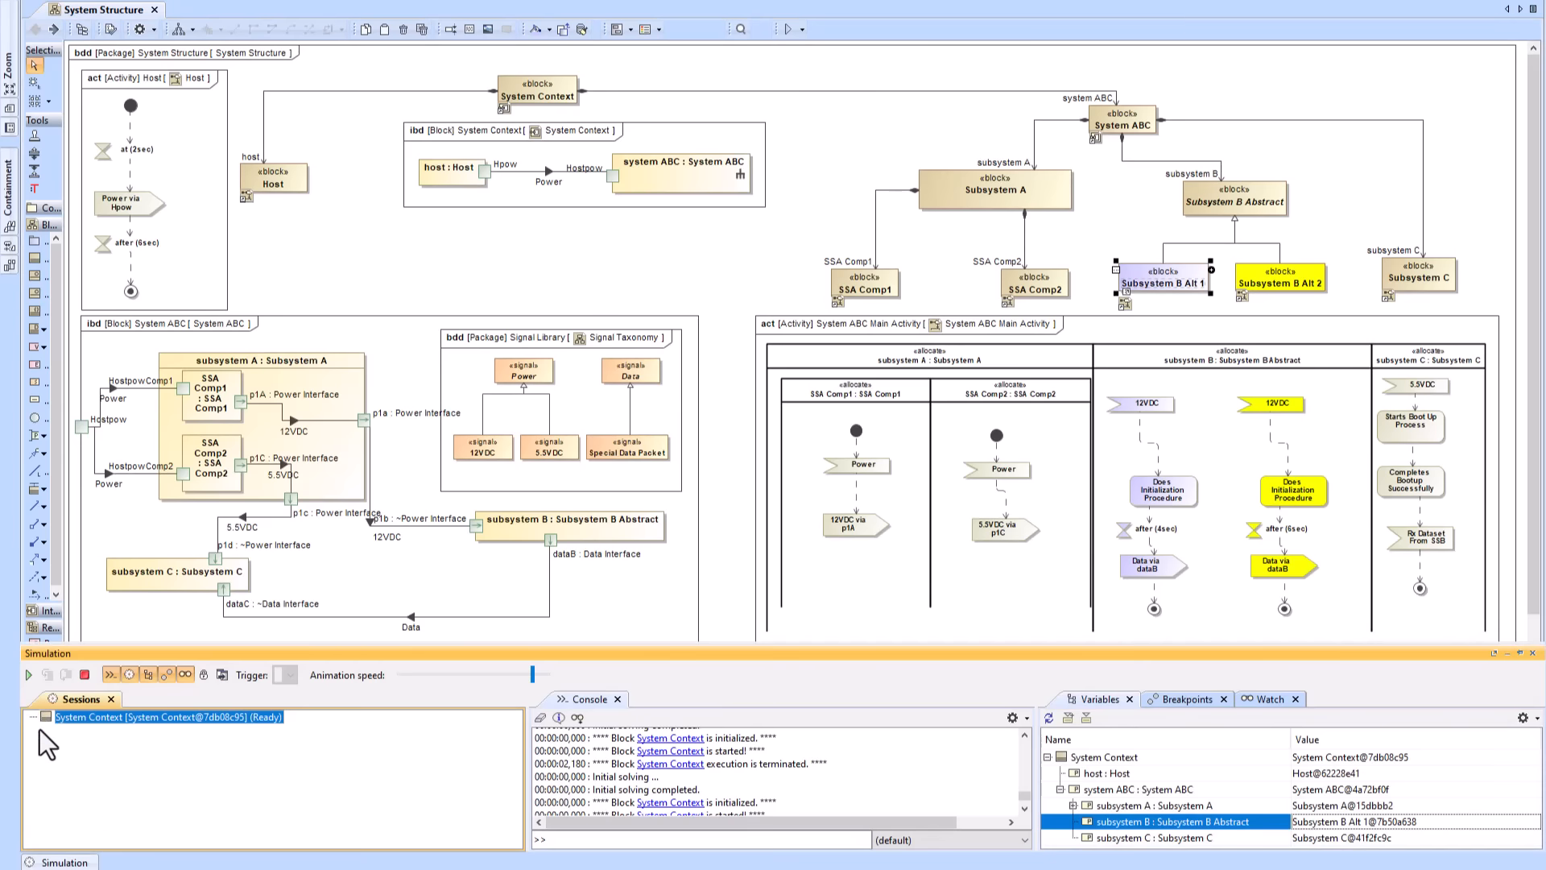
{"action": "left_click", "coordinate": [28, 675]}
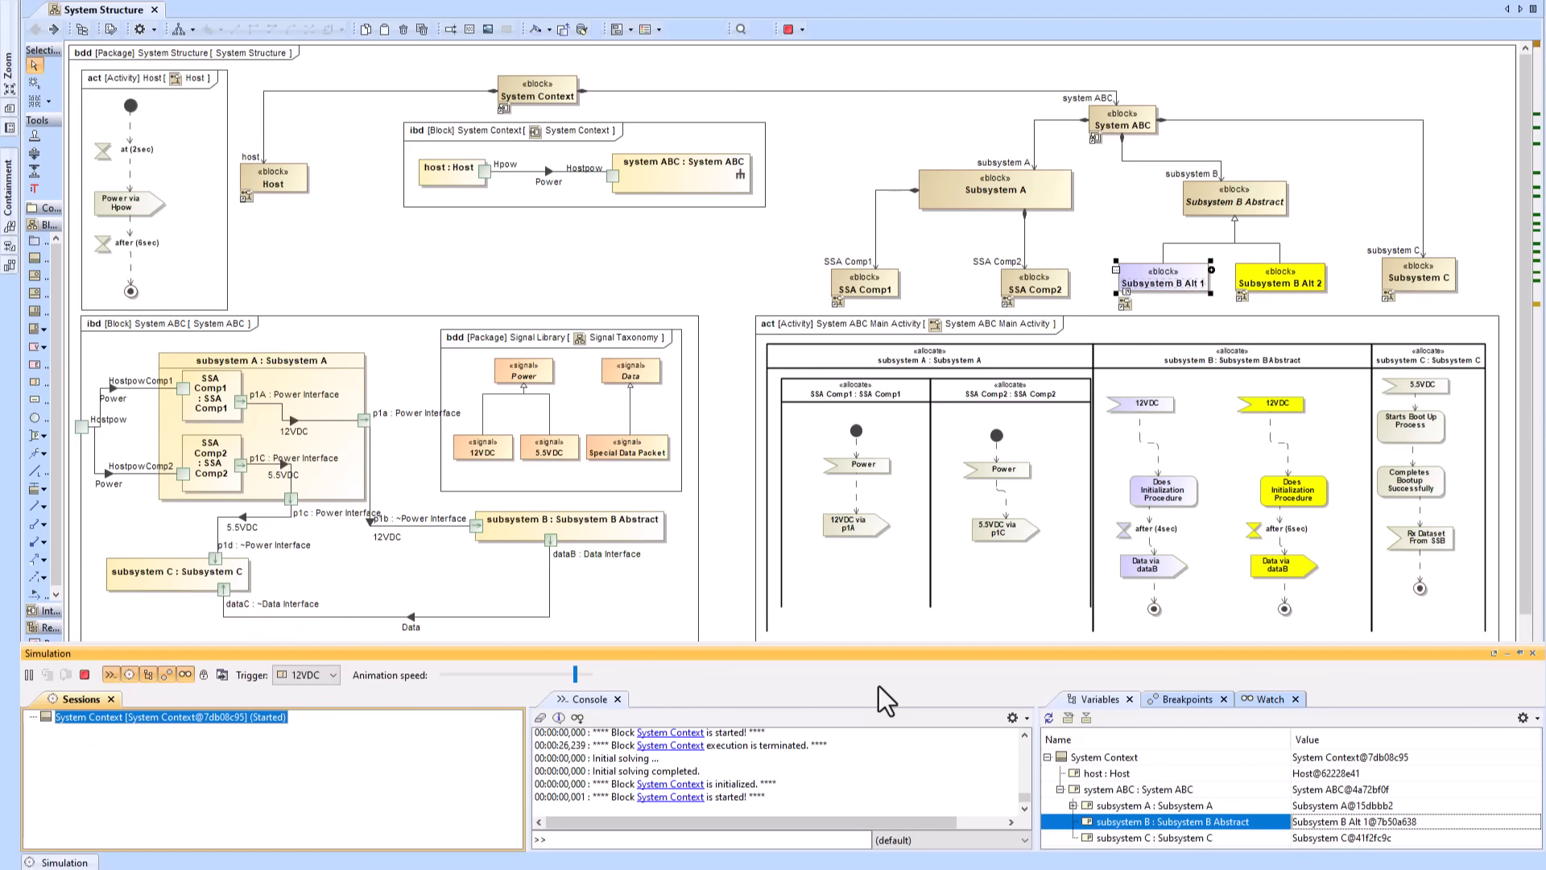
{"action": "left_click", "coordinate": [83, 675]}
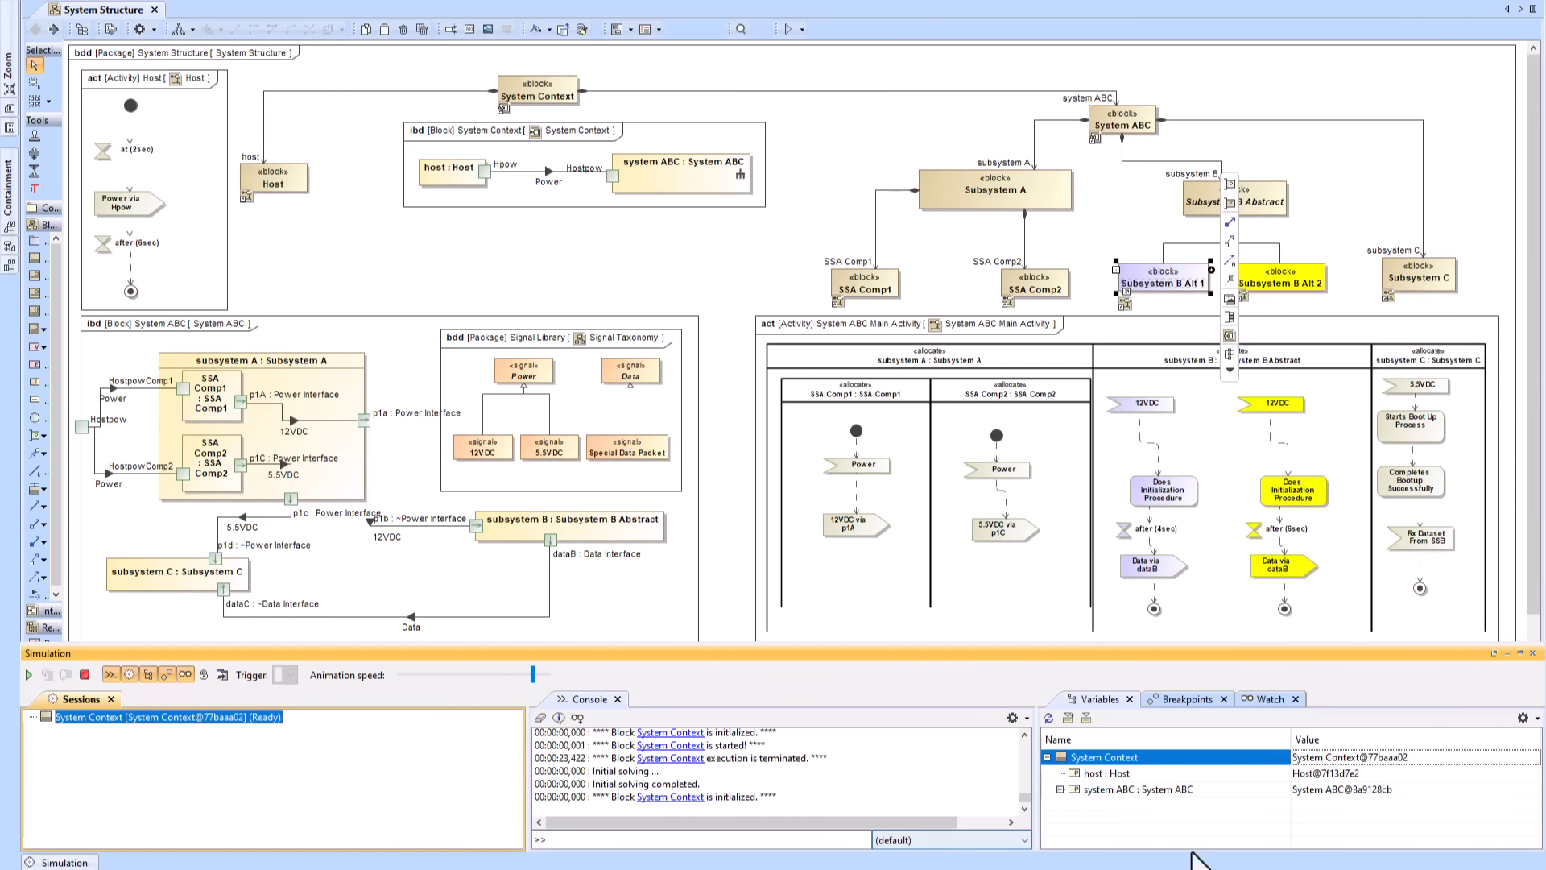
- Replace the subsystem B value under system ABC in the new simulation session with an instance of Subsystem B Alt 2
{"action": "left_click", "coordinate": [1059, 789]}
{"action": "left_click", "coordinate": [1347, 826]}
{"action": "right_click", "coordinate": [1346, 827]}
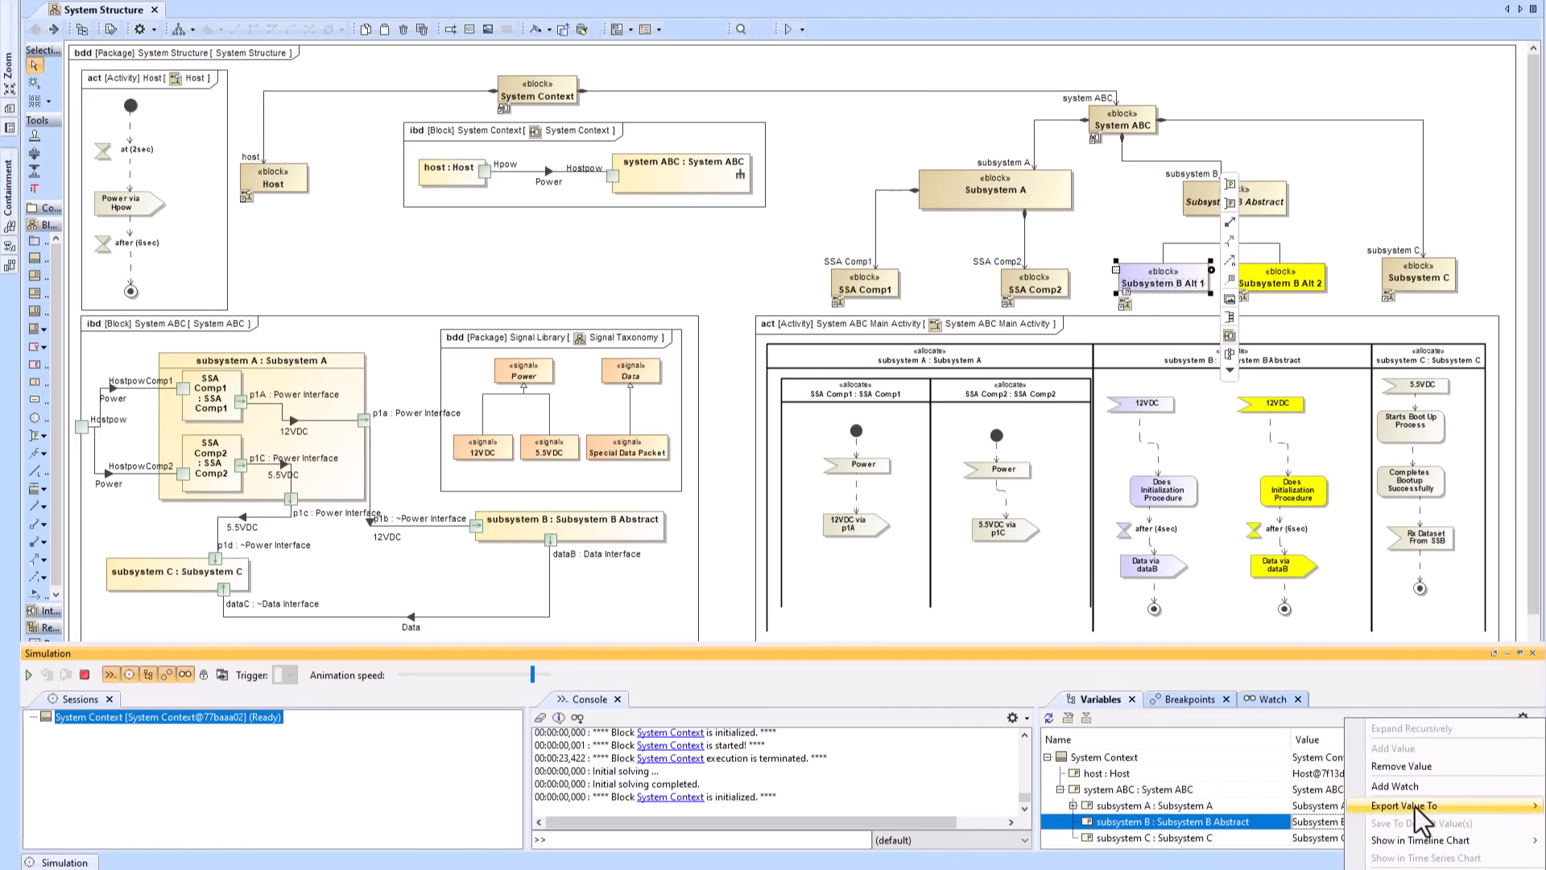
{"action": "left_click", "coordinate": [1416, 773]}
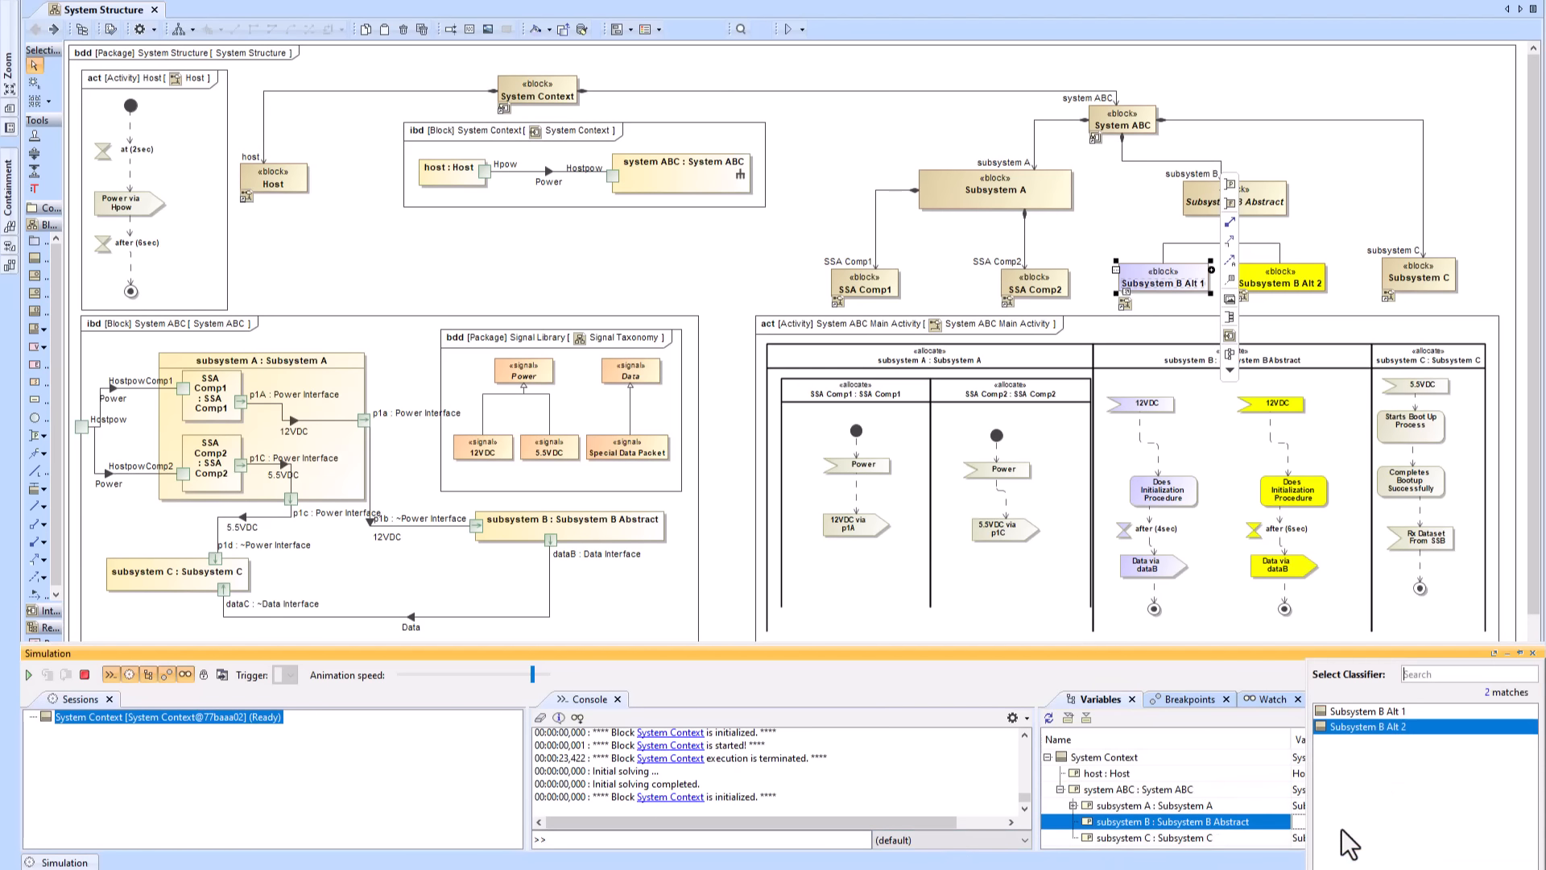
{"action": "double_click", "coordinate": [1352, 727]}
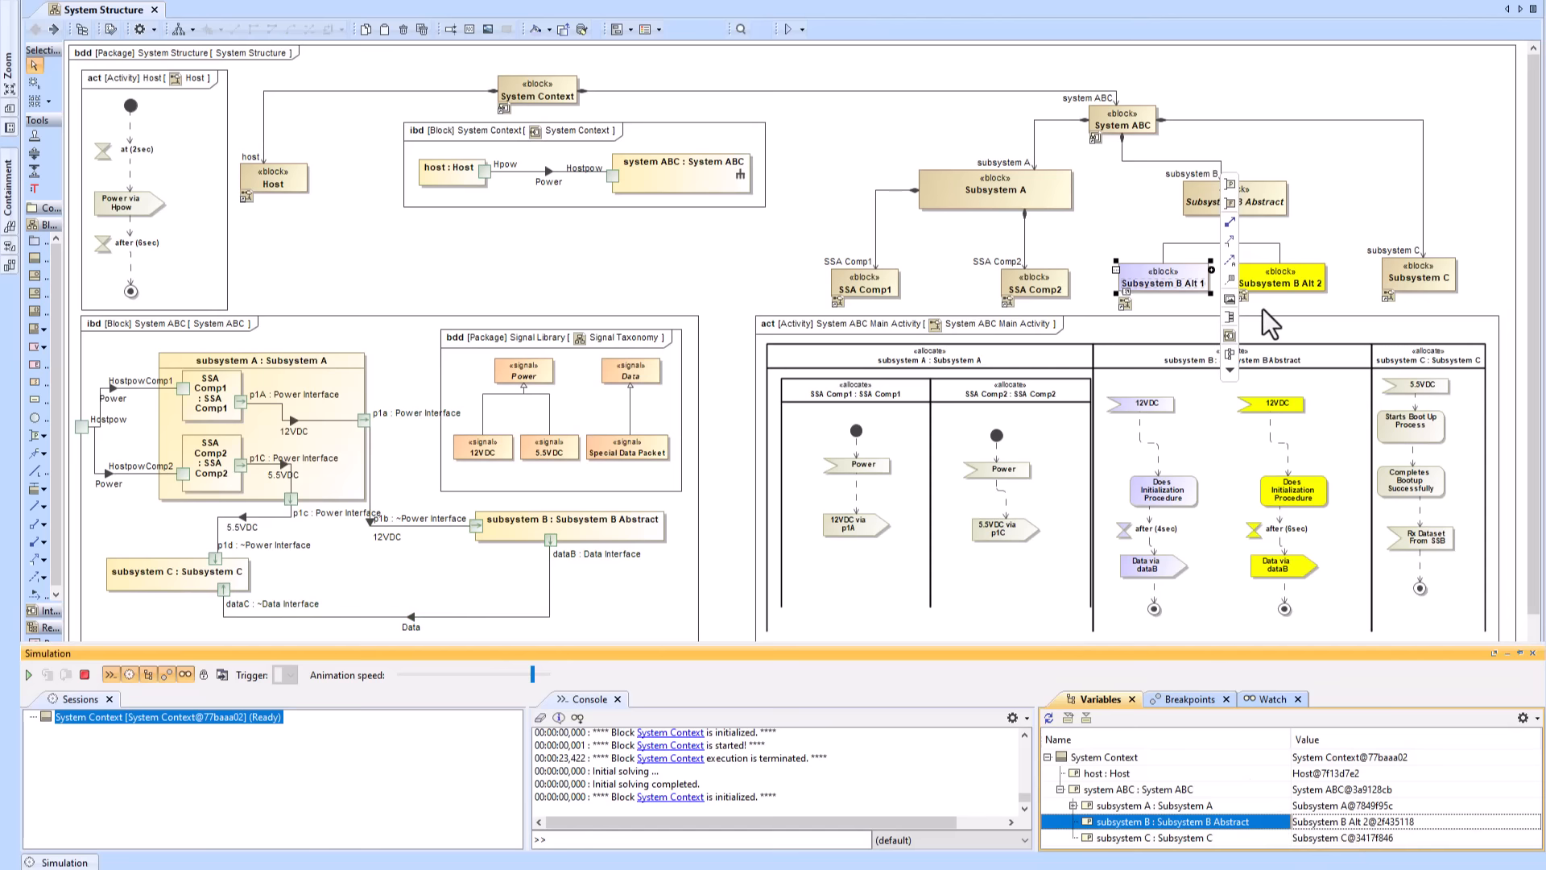
- Run the System Context simulation using Subsystem B Alt 2
{"action": "left_click", "coordinate": [1273, 277]}
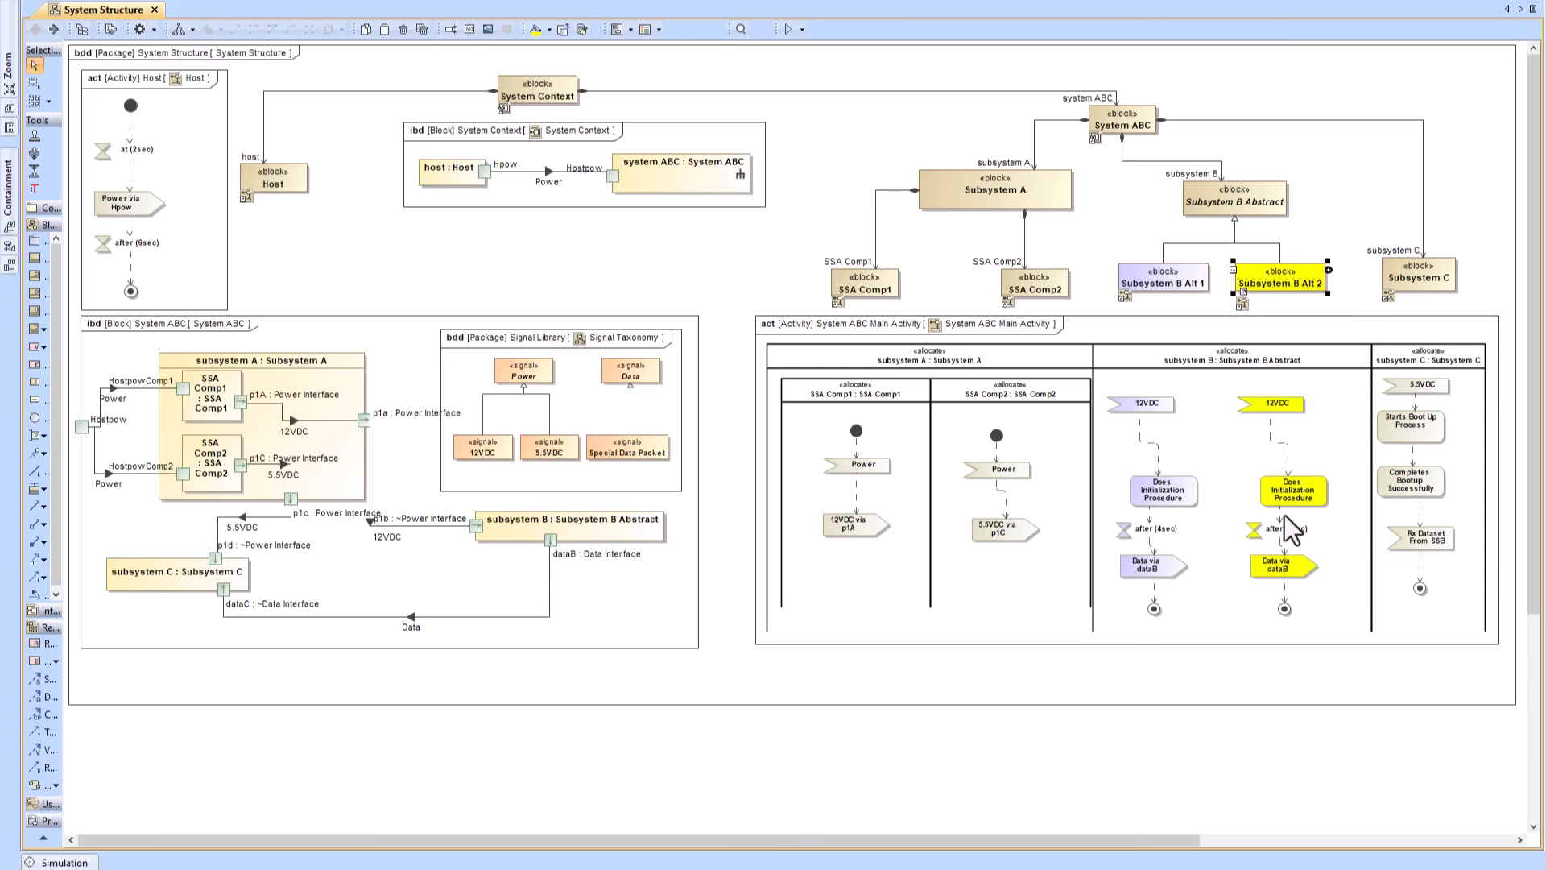
{"action": "left_click", "coordinate": [286, 729]}
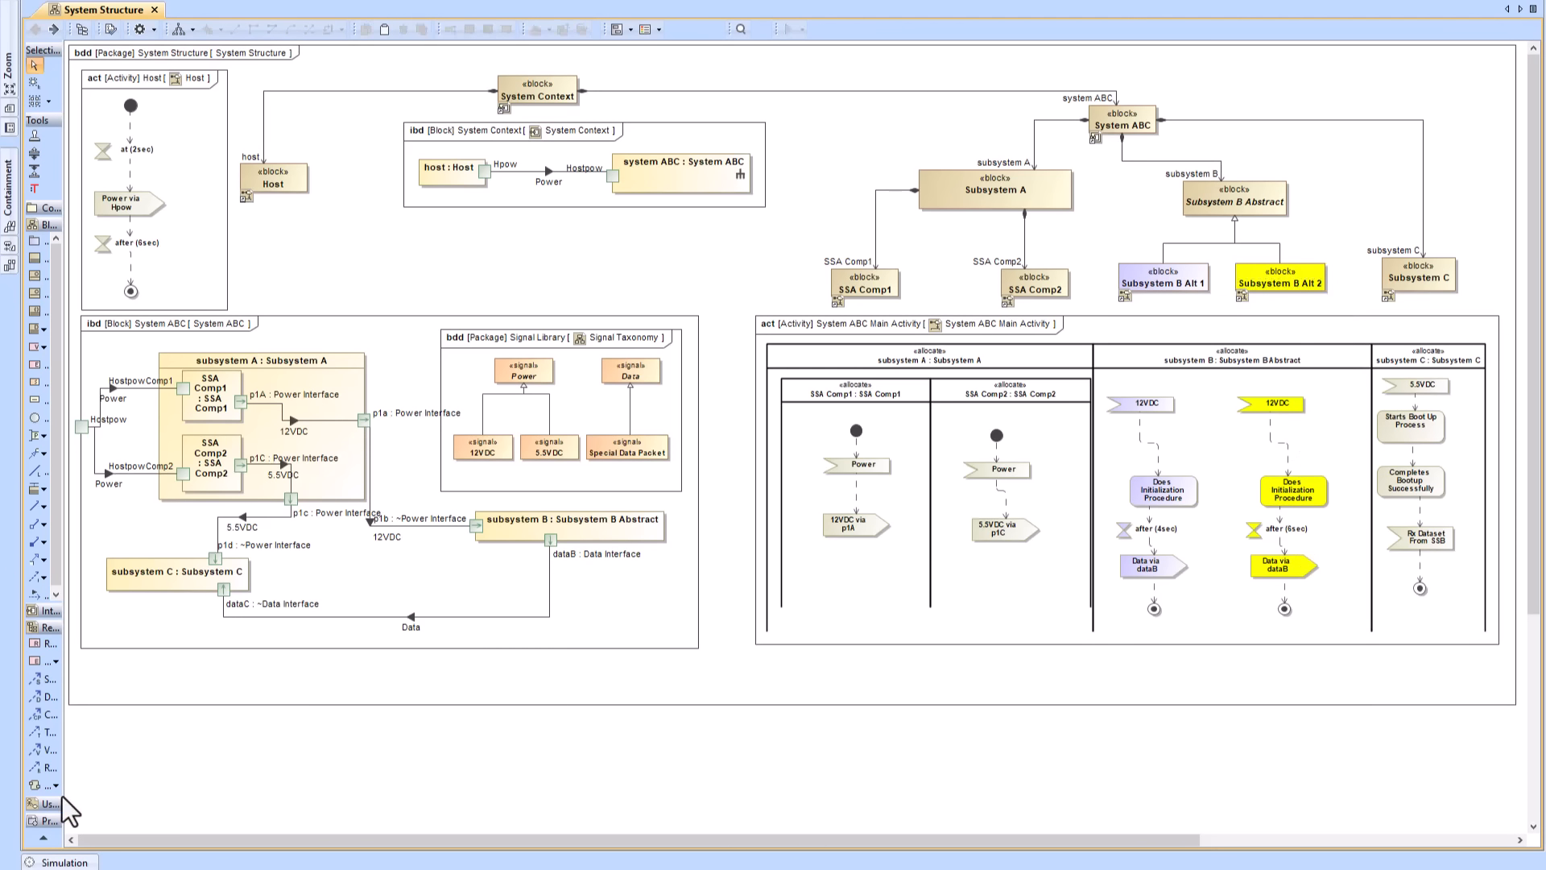
{"action": "left_click", "coordinate": [66, 862]}
{"action": "left_click", "coordinate": [29, 675]}
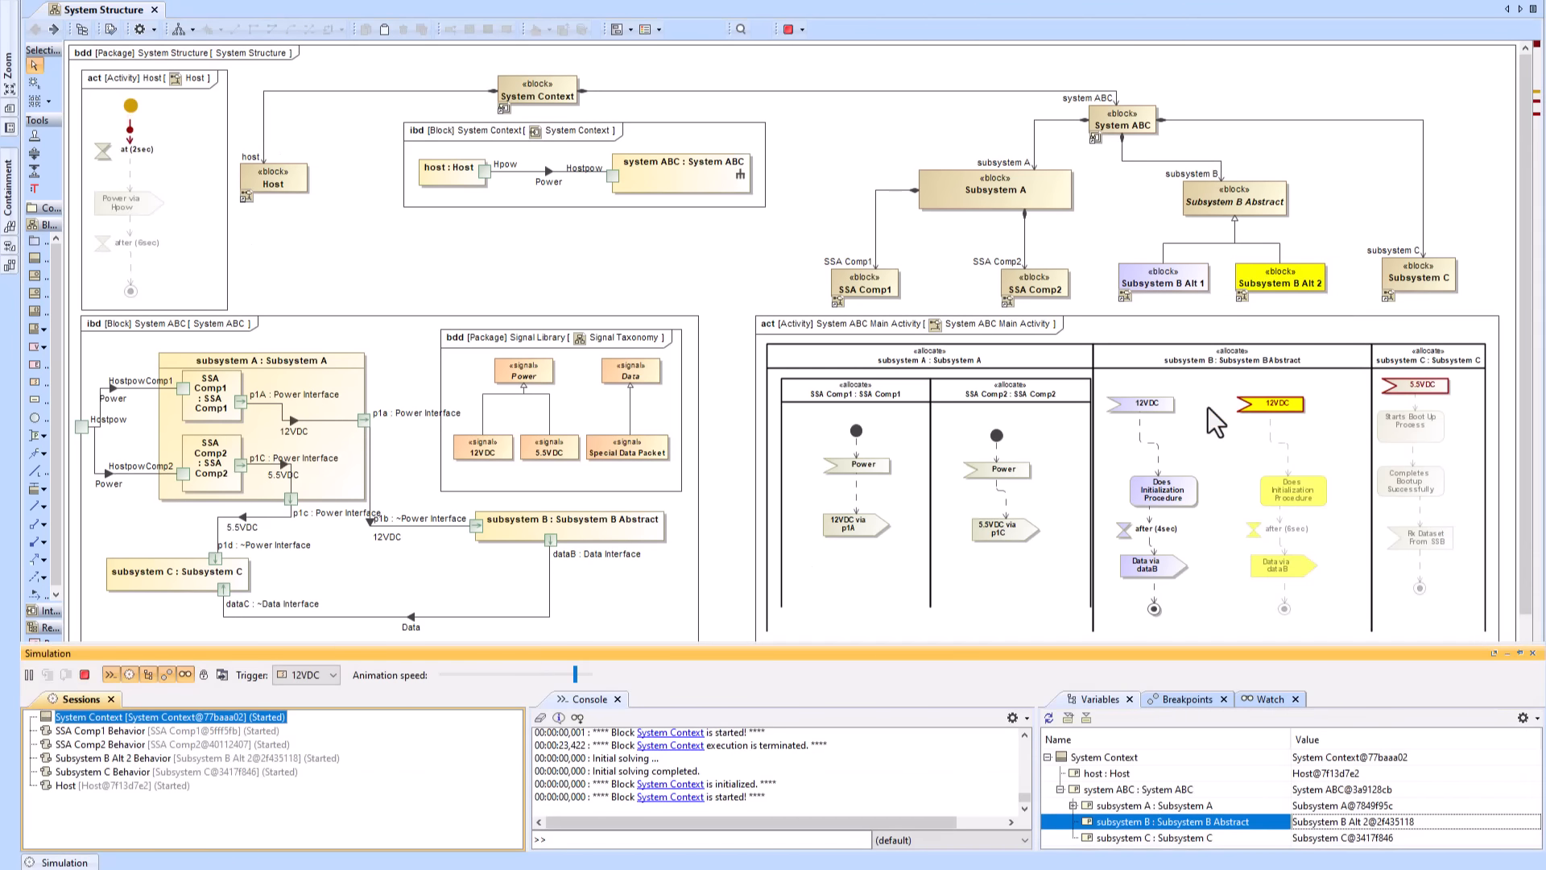
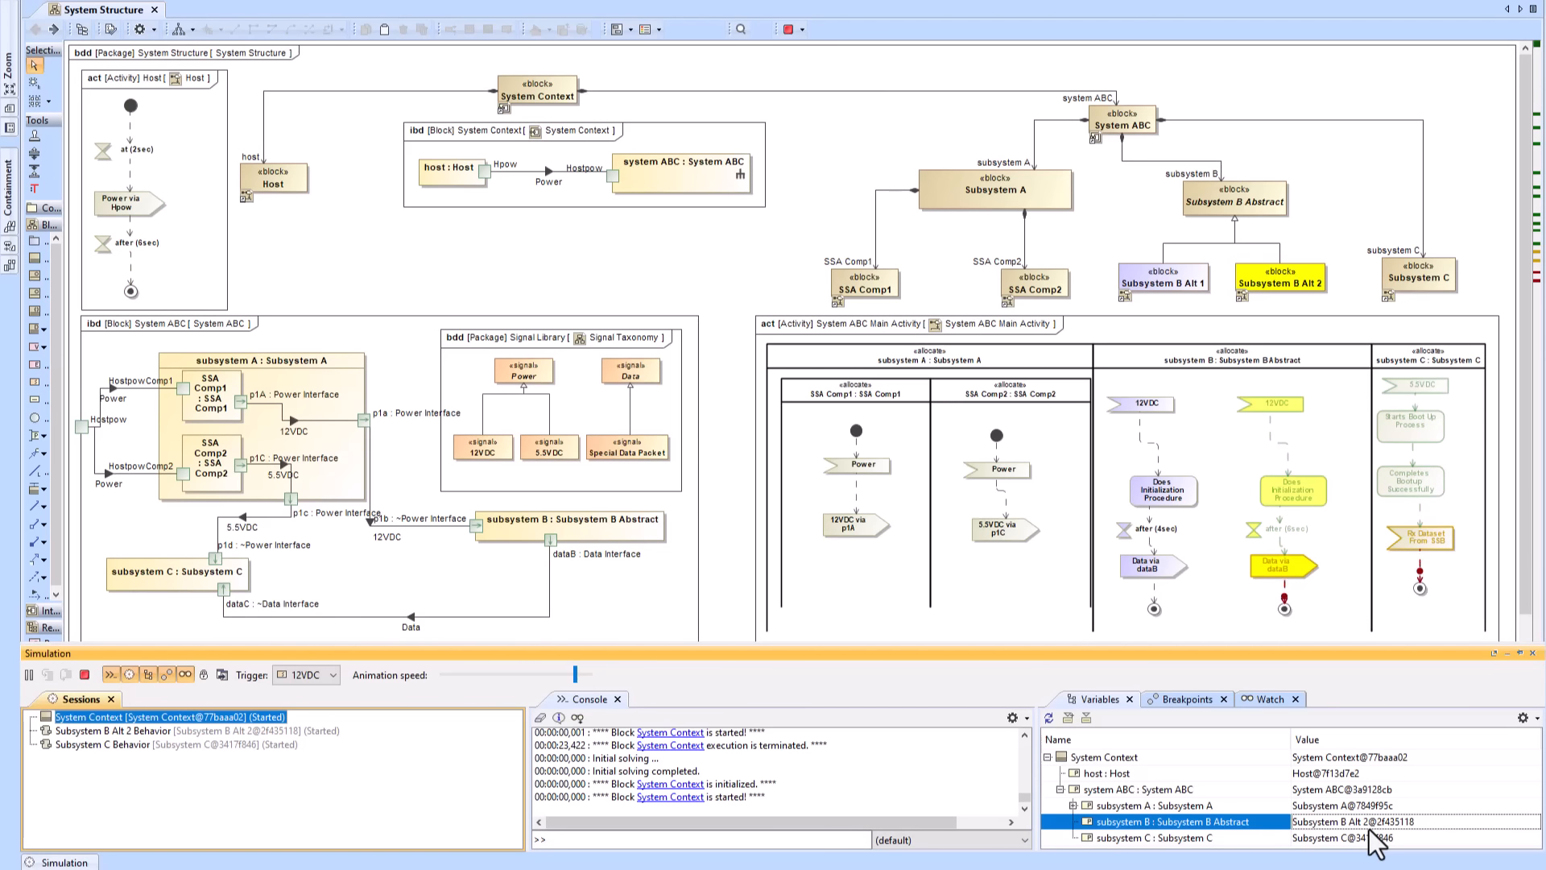
- Terminate the running System Context simulation and restore the maximized System Structure diagram to the normal window layout
{"action": "left_click", "coordinate": [86, 675]}
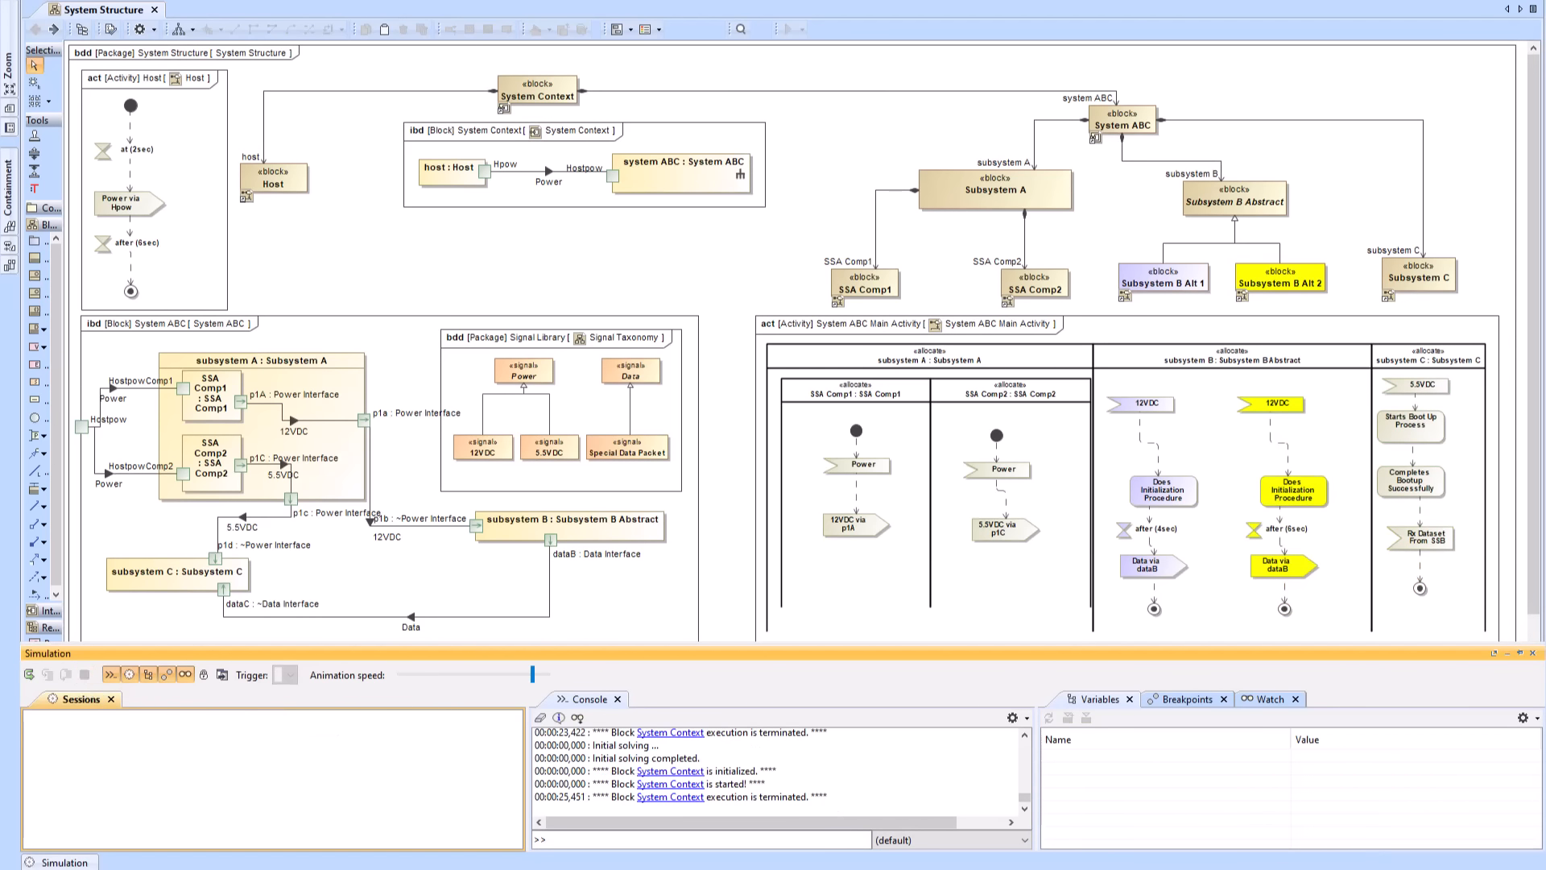
{"action": "double_click", "coordinate": [112, 11]}
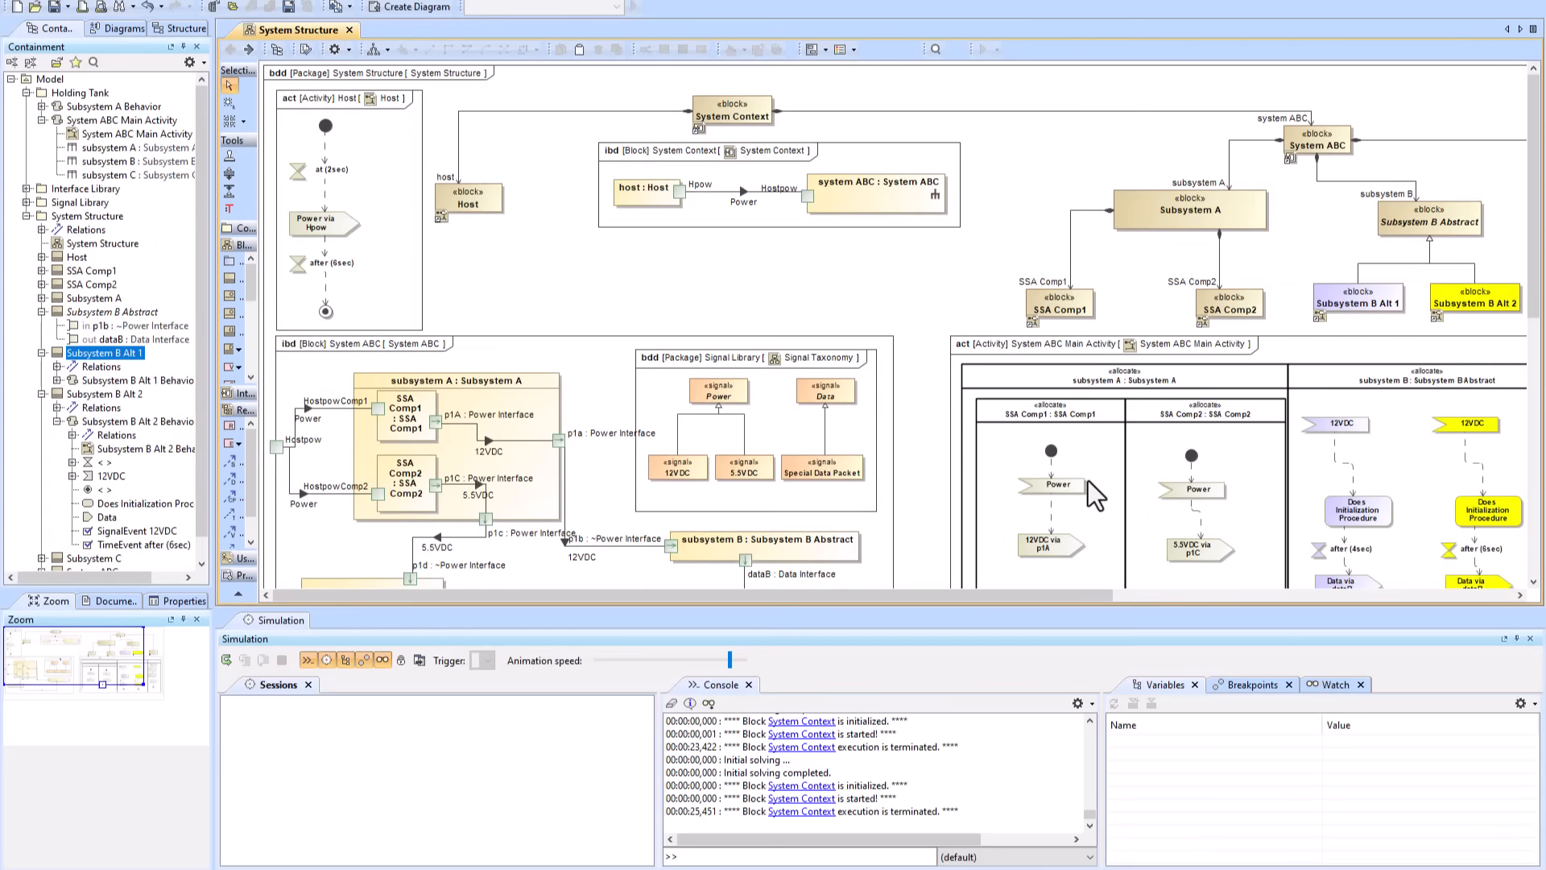
- Filter the properties of block Subsystem B Alt 1 by "class" and examine its Classifier Behavior in full
{"action": "scroll", "coordinate": [1088, 479], "scroll_direction": "down", "scroll_amount": 3}
{"action": "left_click_drag", "start_coordinate": [1002, 594], "coordinate": [1174, 601]}
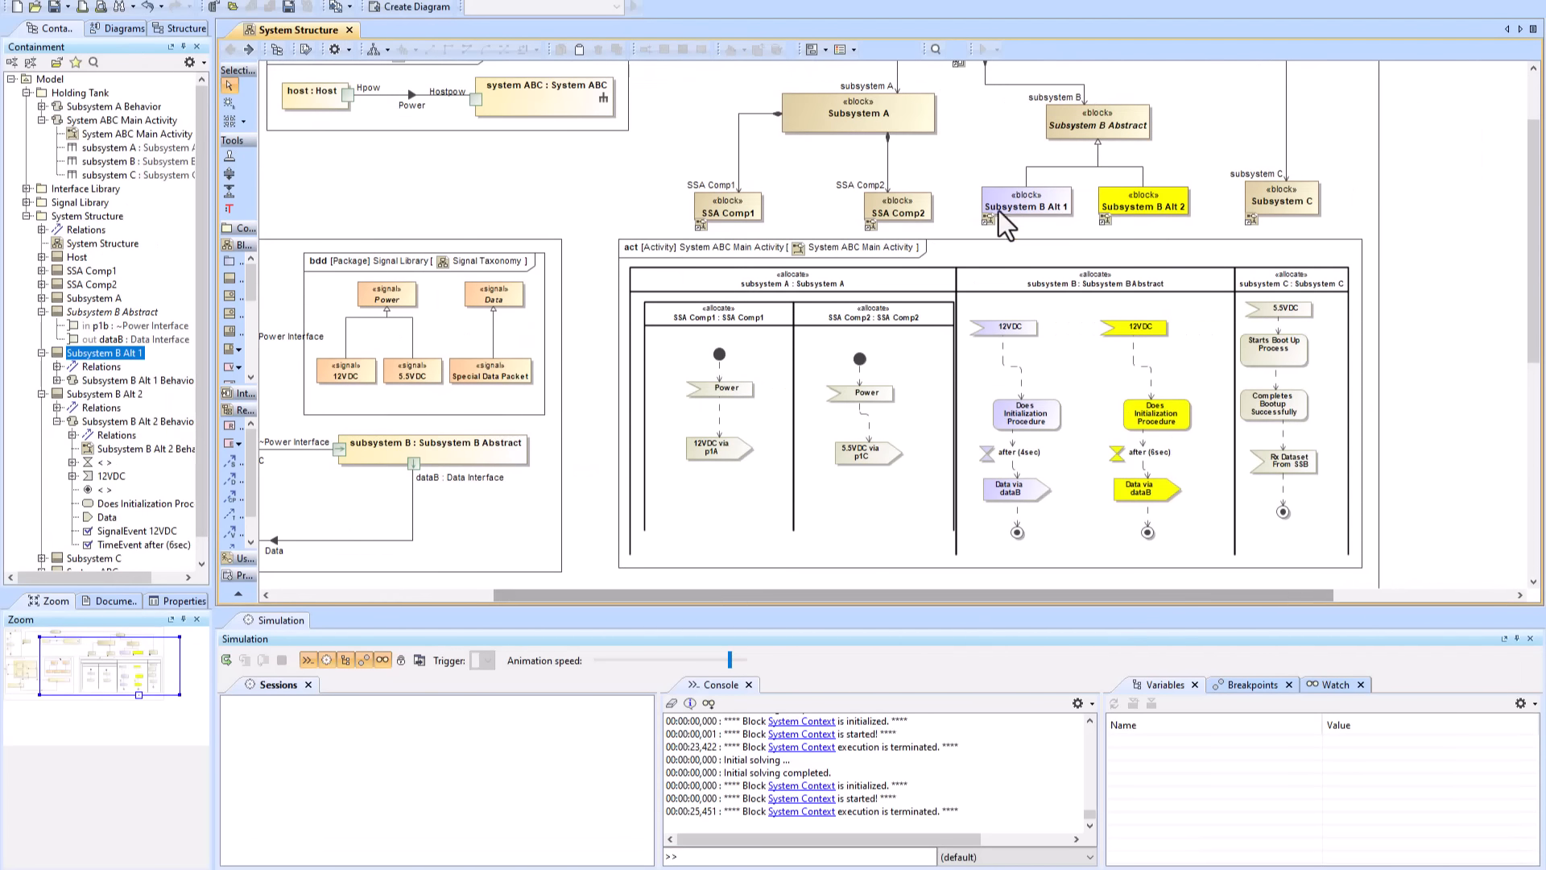
{"action": "left_click", "coordinate": [998, 210]}
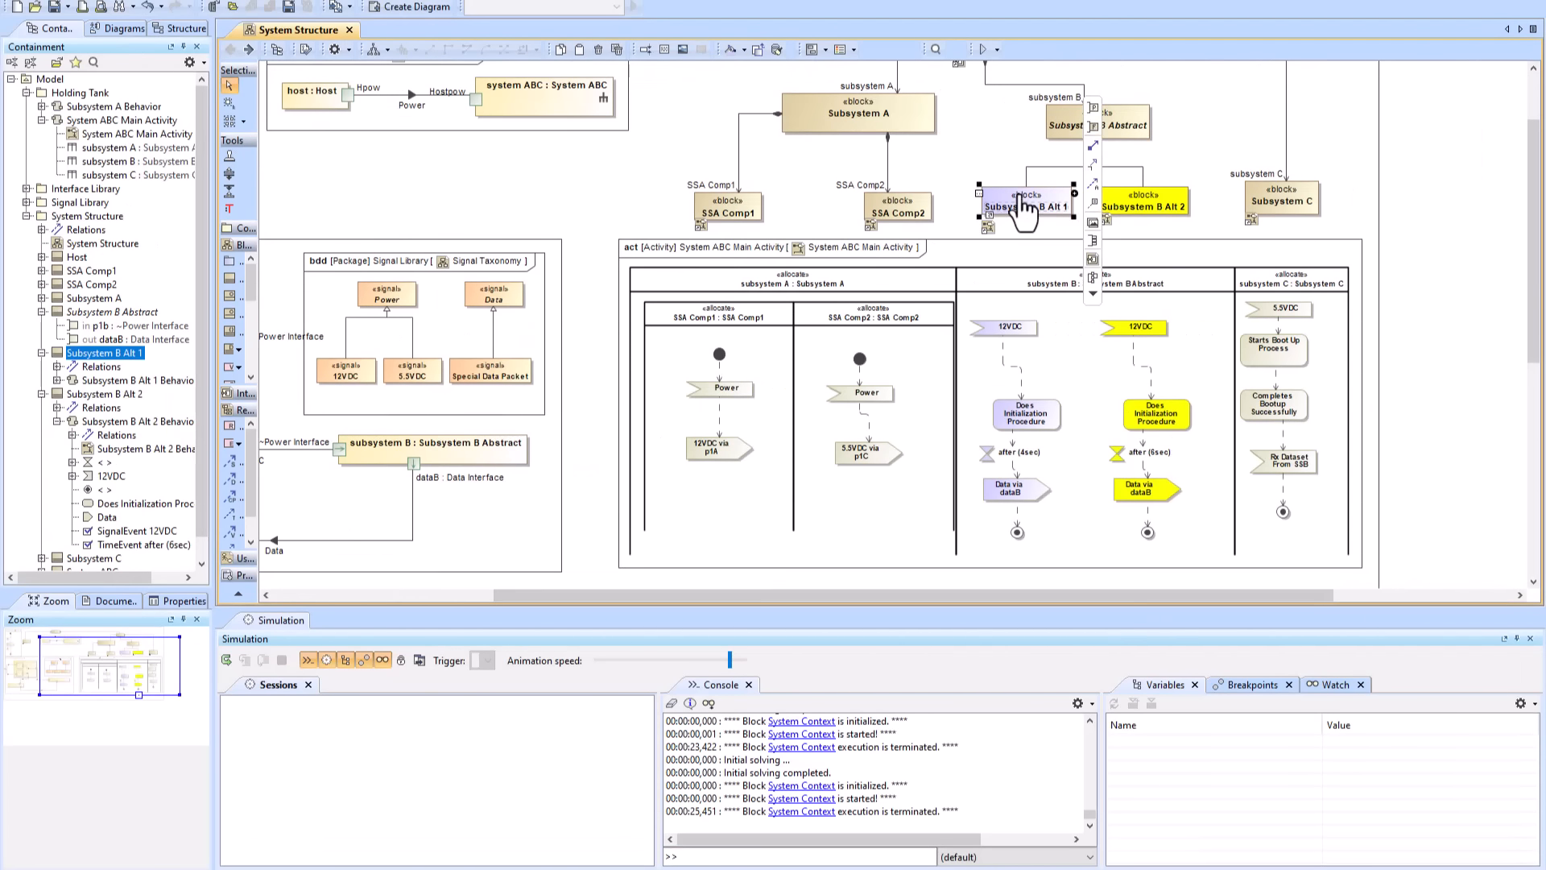
{"action": "left_click", "coordinate": [179, 600]}
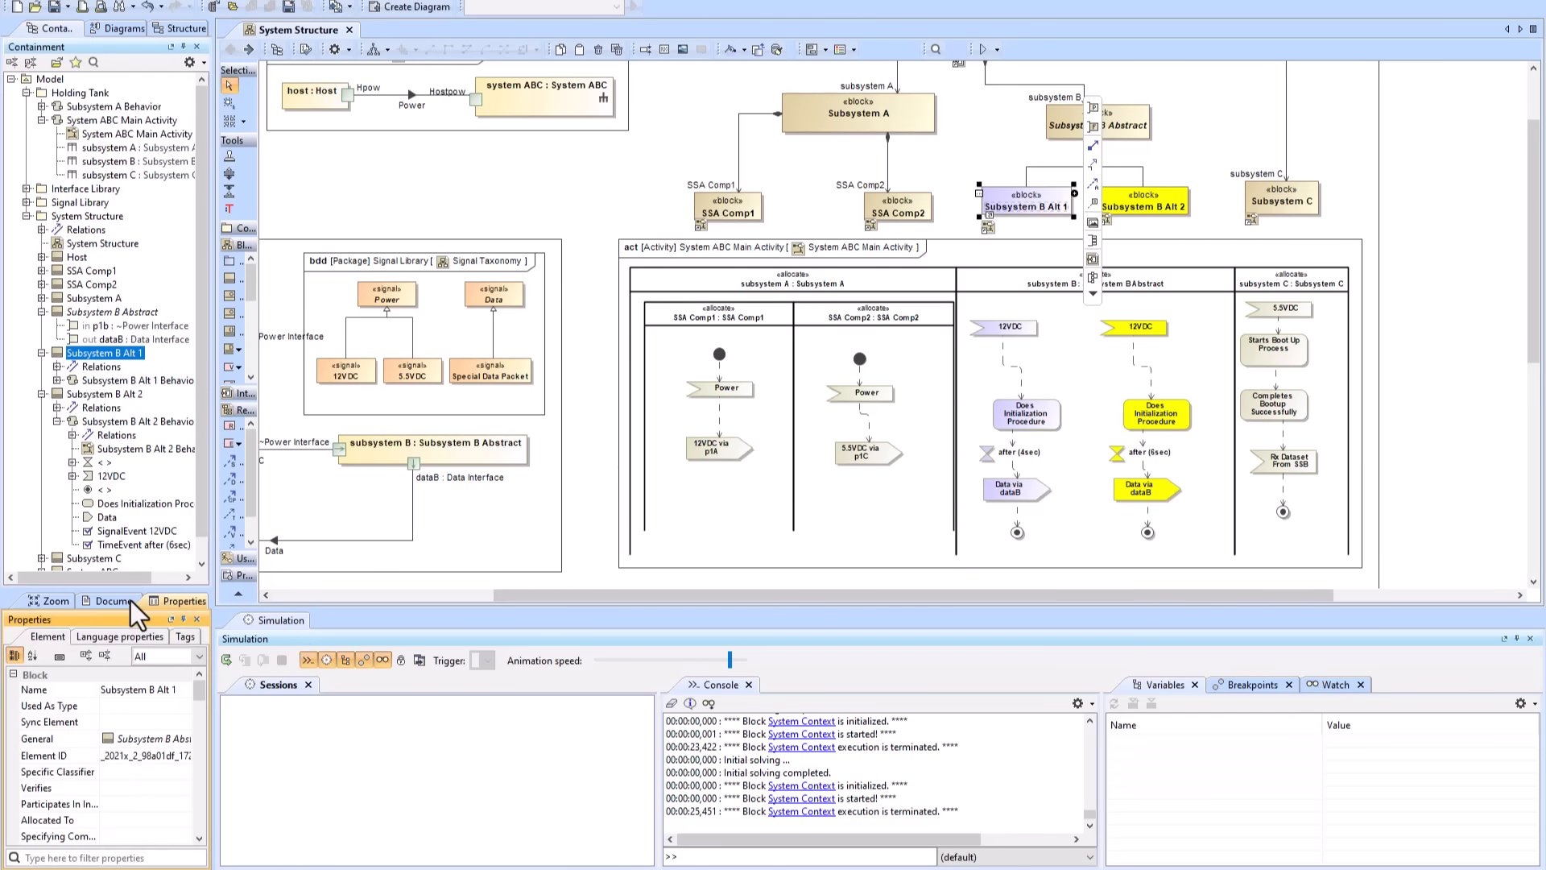
{"action": "left_click", "coordinate": [70, 862]}
{"action": "type", "text": "class"}
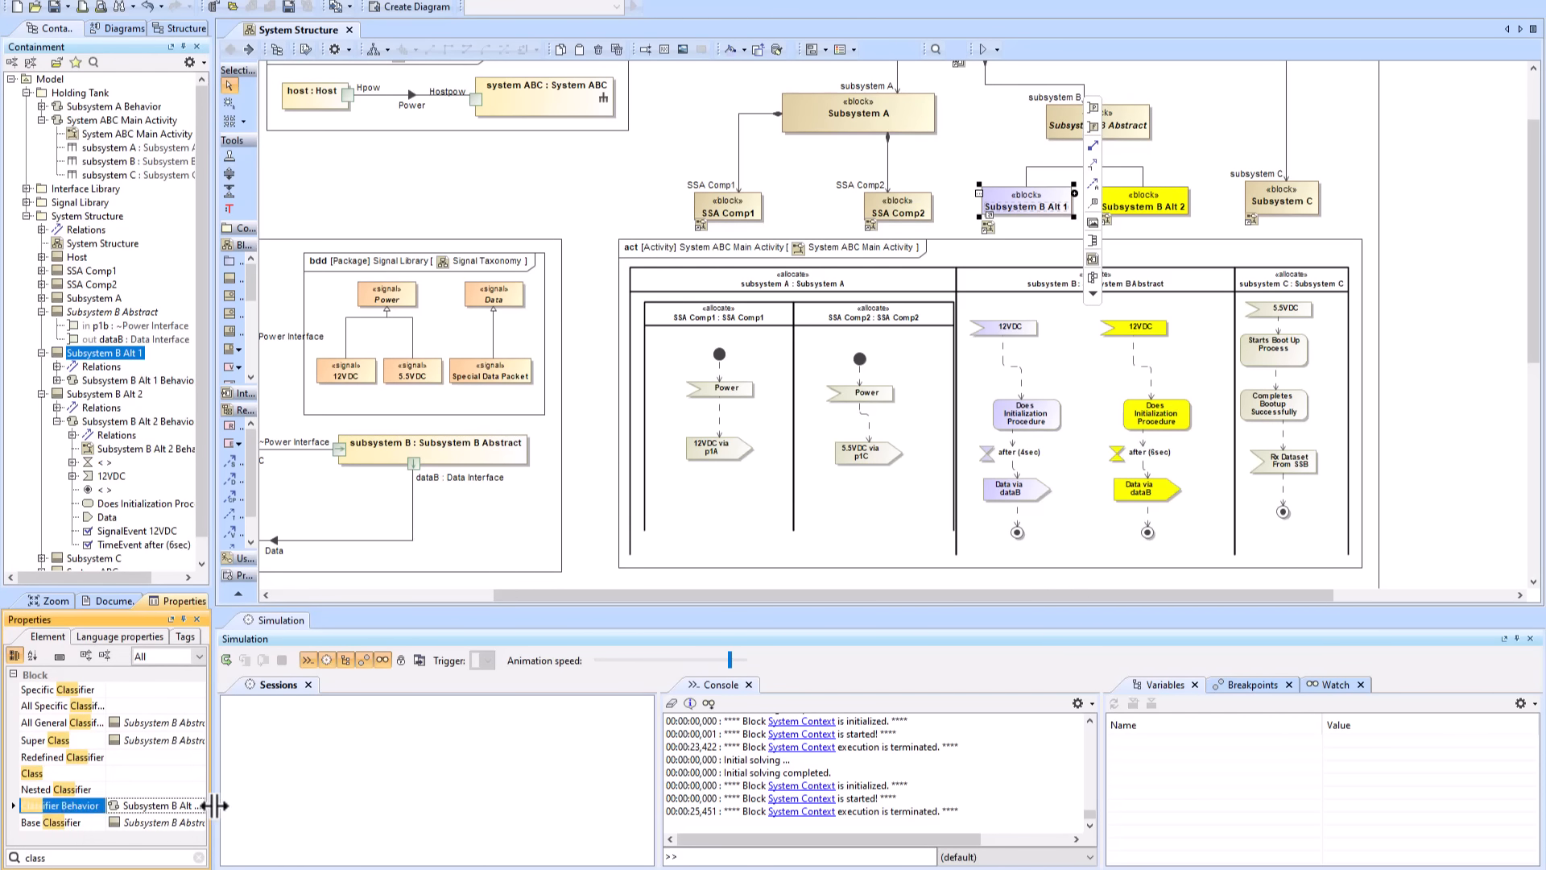
{"action": "left_click_drag", "start_coordinate": [214, 805], "coordinate": [286, 807]}
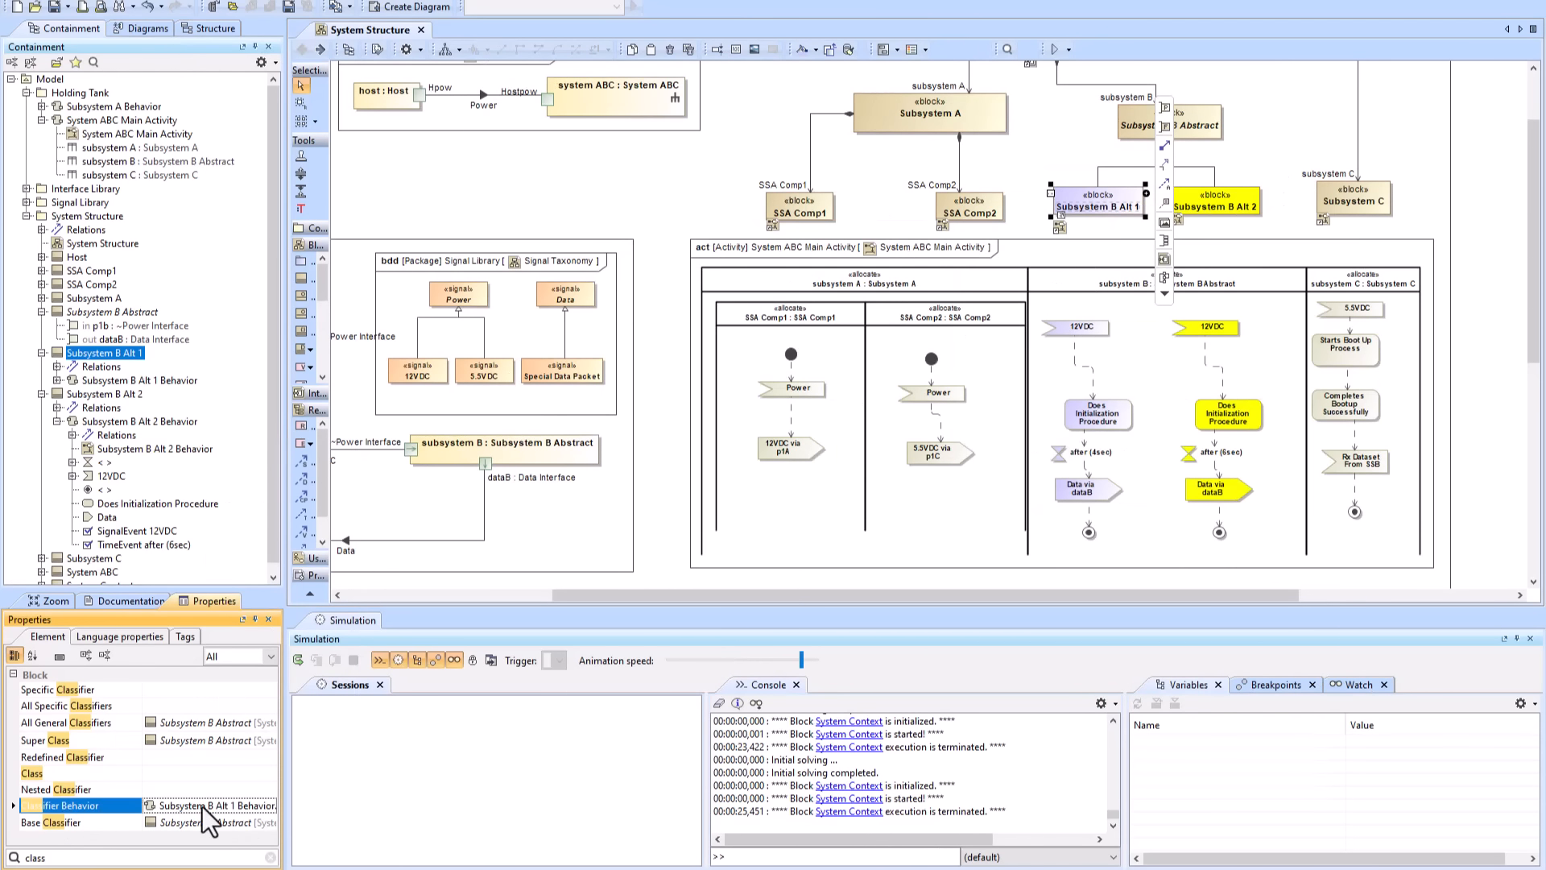
- Set the Classifier Behavior of block Subsystem B Alt 2 to <UNSPECIFIED>
{"action": "left_click", "coordinate": [1206, 206]}
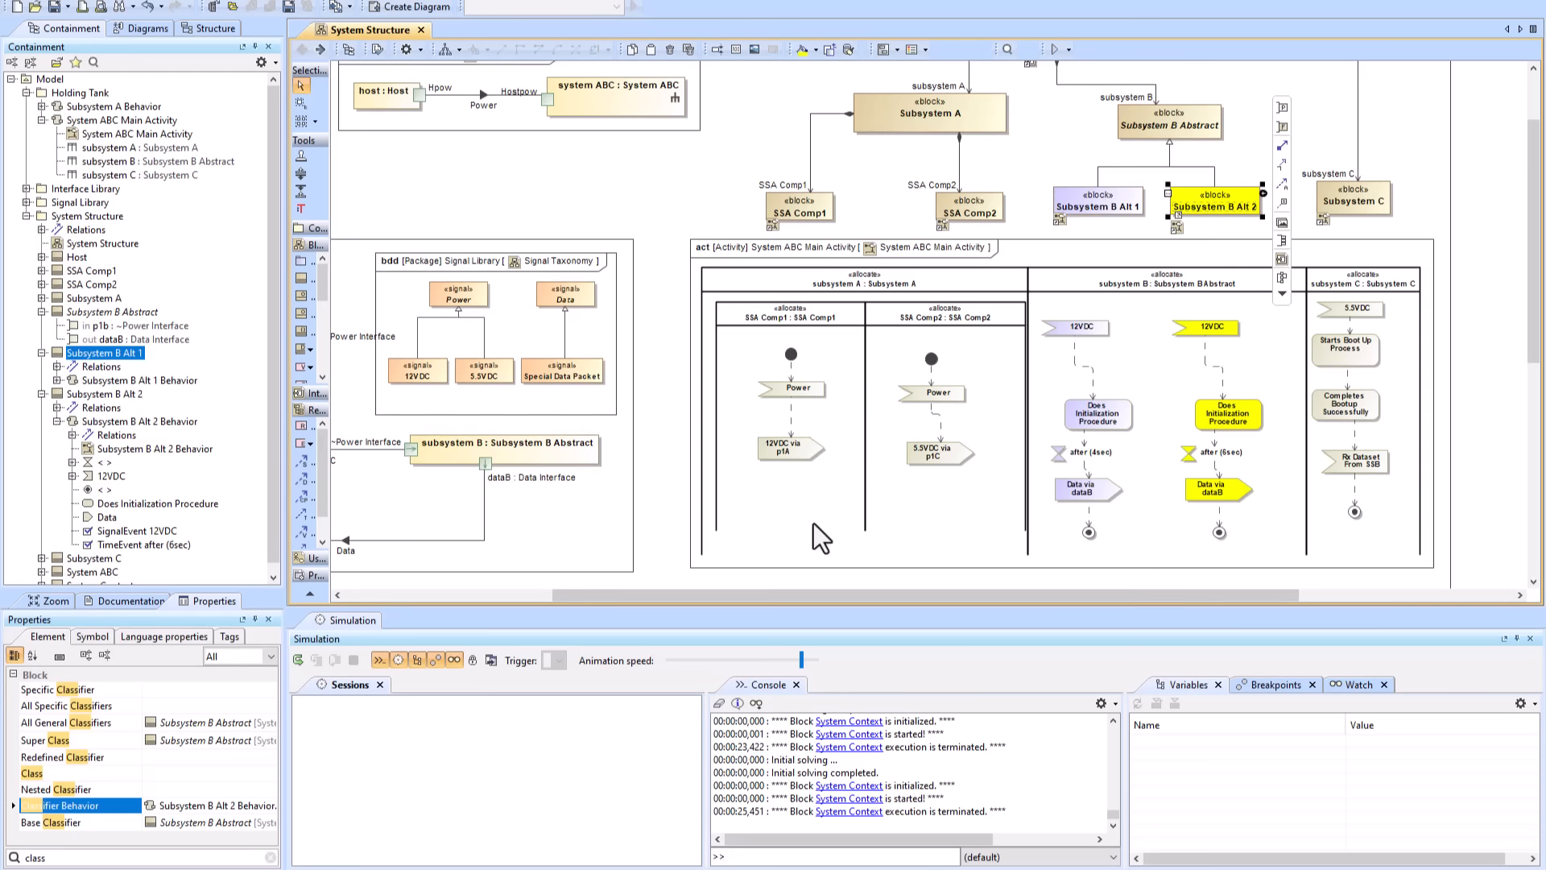
{"action": "right_click", "coordinate": [221, 809]}
{"action": "left_click", "coordinate": [200, 806]}
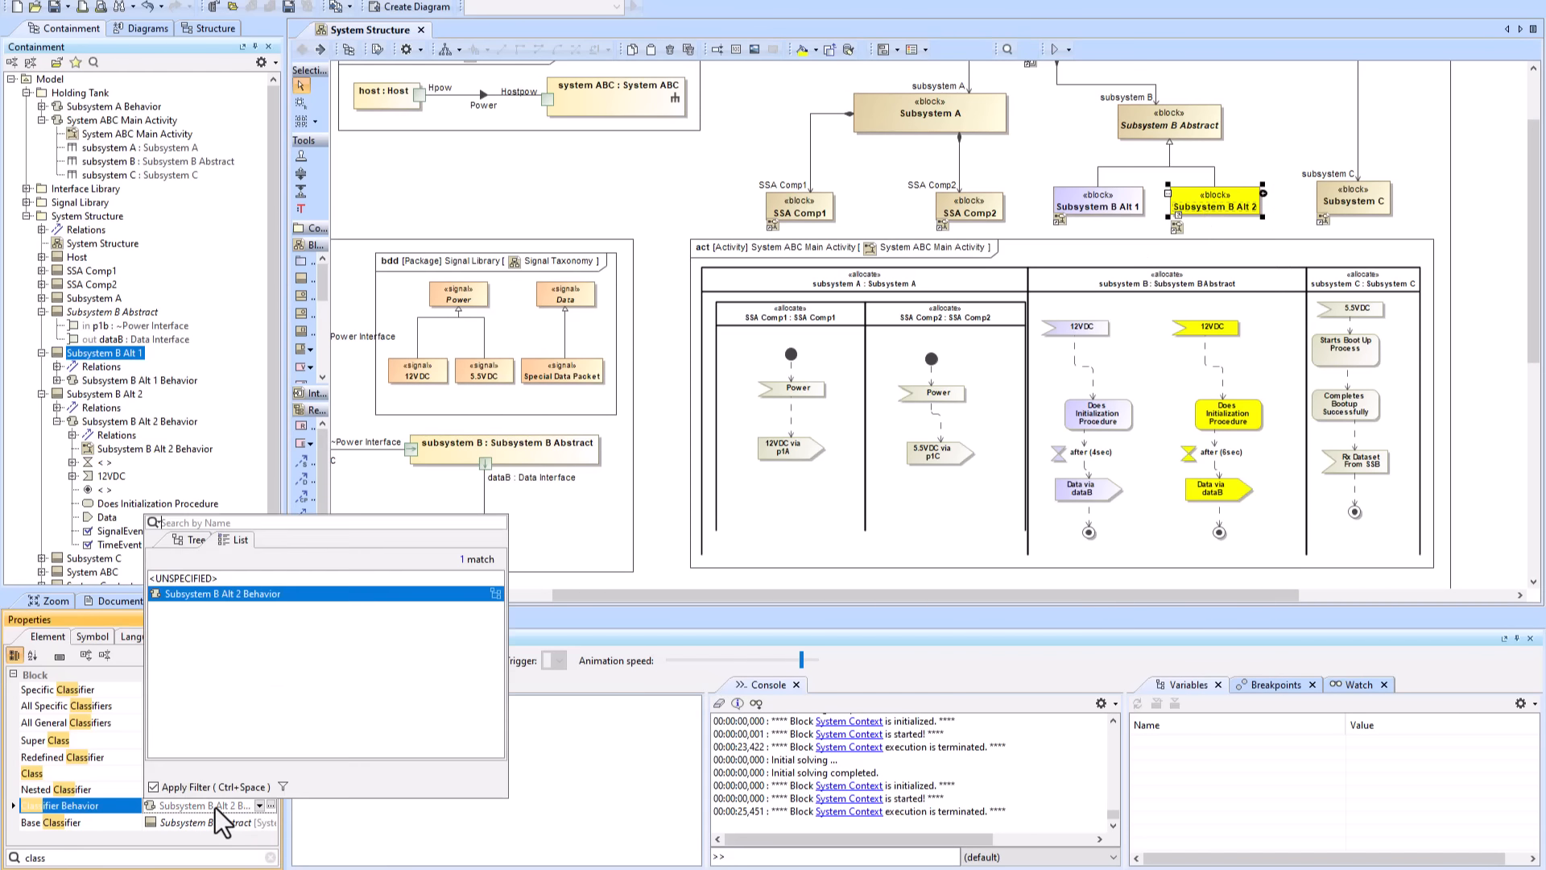
{"action": "left_click", "coordinate": [227, 576]}
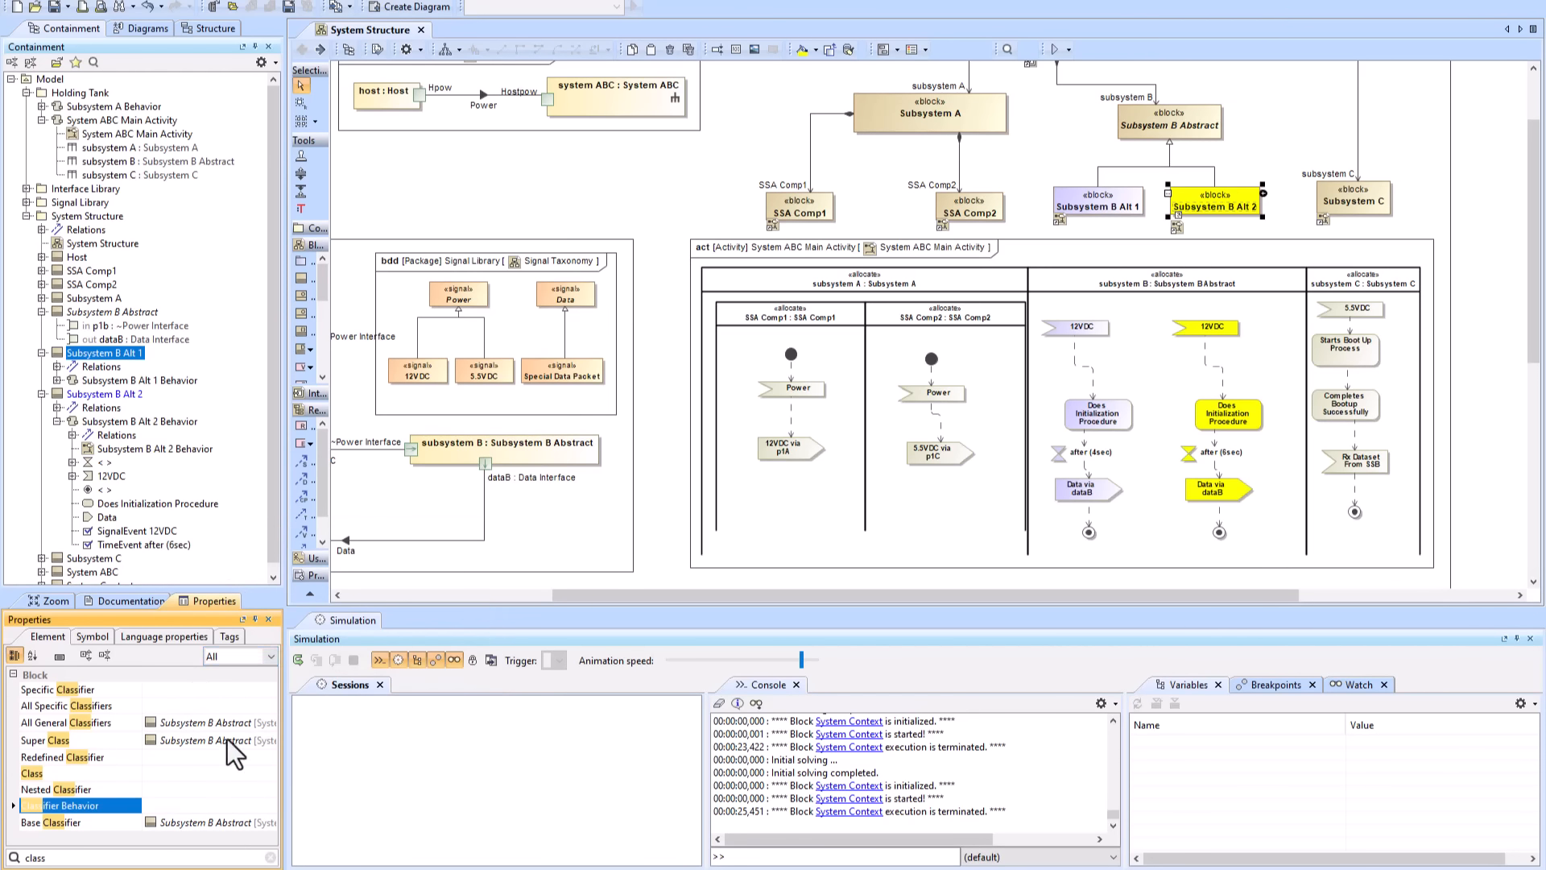
{"action": "left_click", "coordinate": [660, 539]}
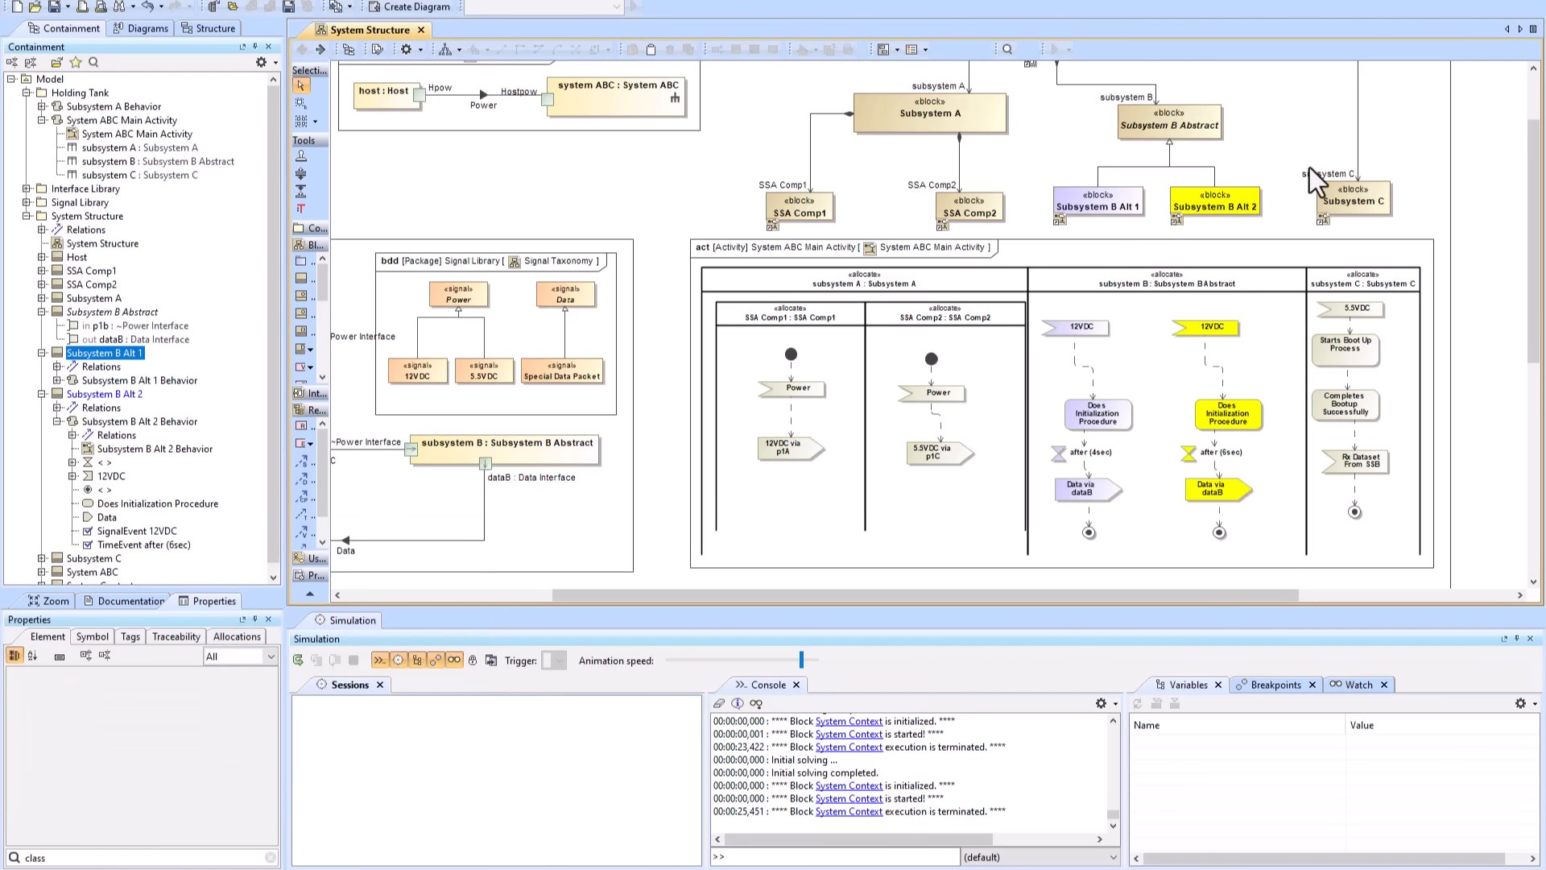
- Start a new System Context simulation session and replace subsystem B's value under system ABC with an instance of Subsystem B Alt 2
{"action": "scroll", "coordinate": [647, 206], "scroll_direction": "up", "scroll_amount": 3}
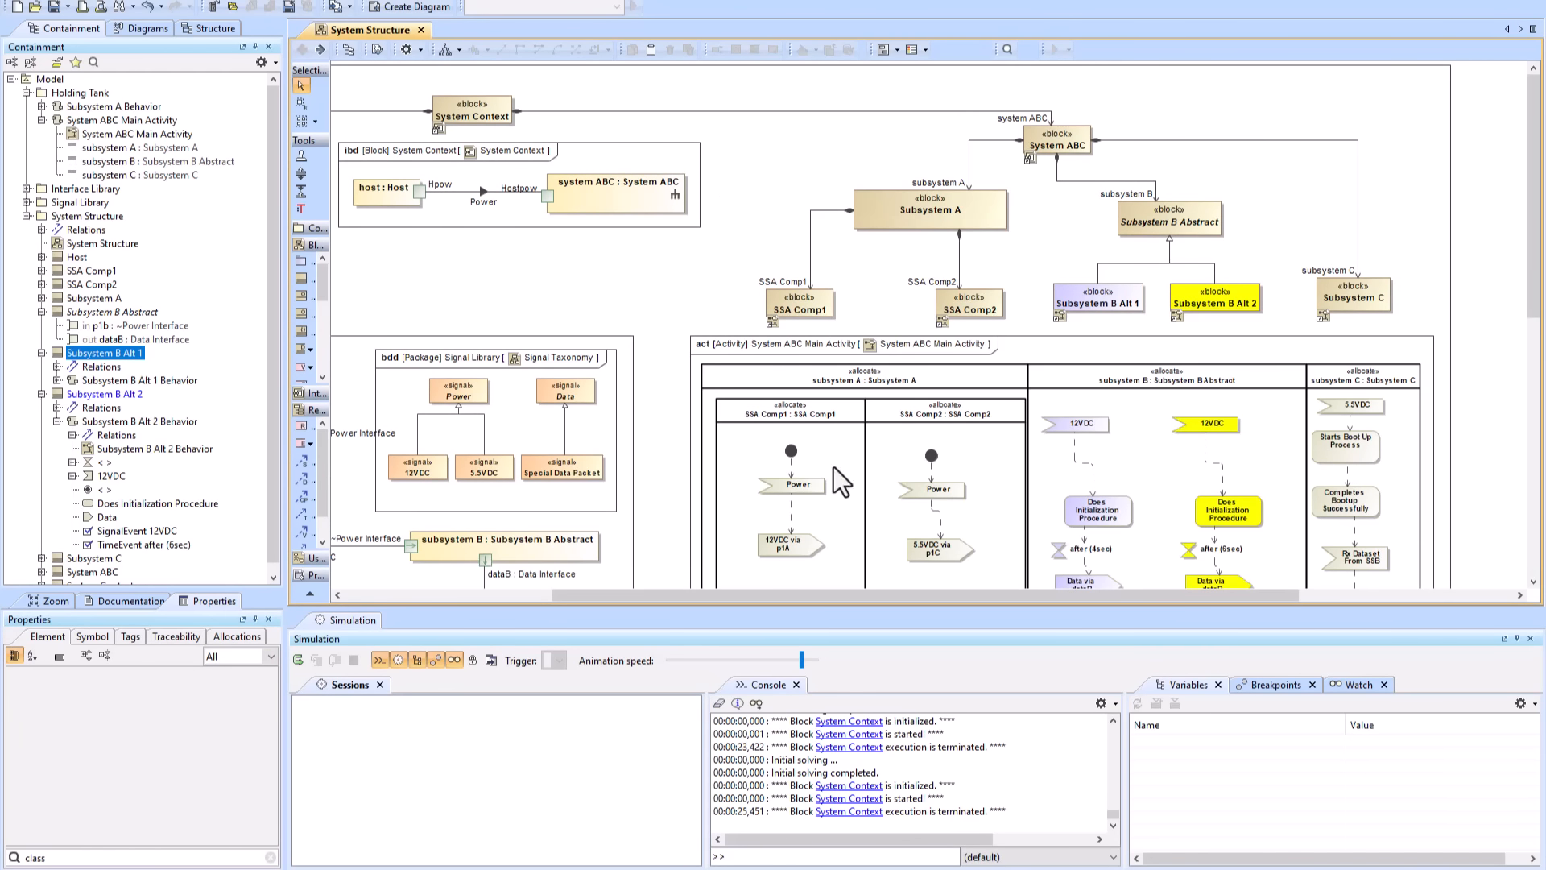
{"action": "left_click", "coordinate": [299, 661]}
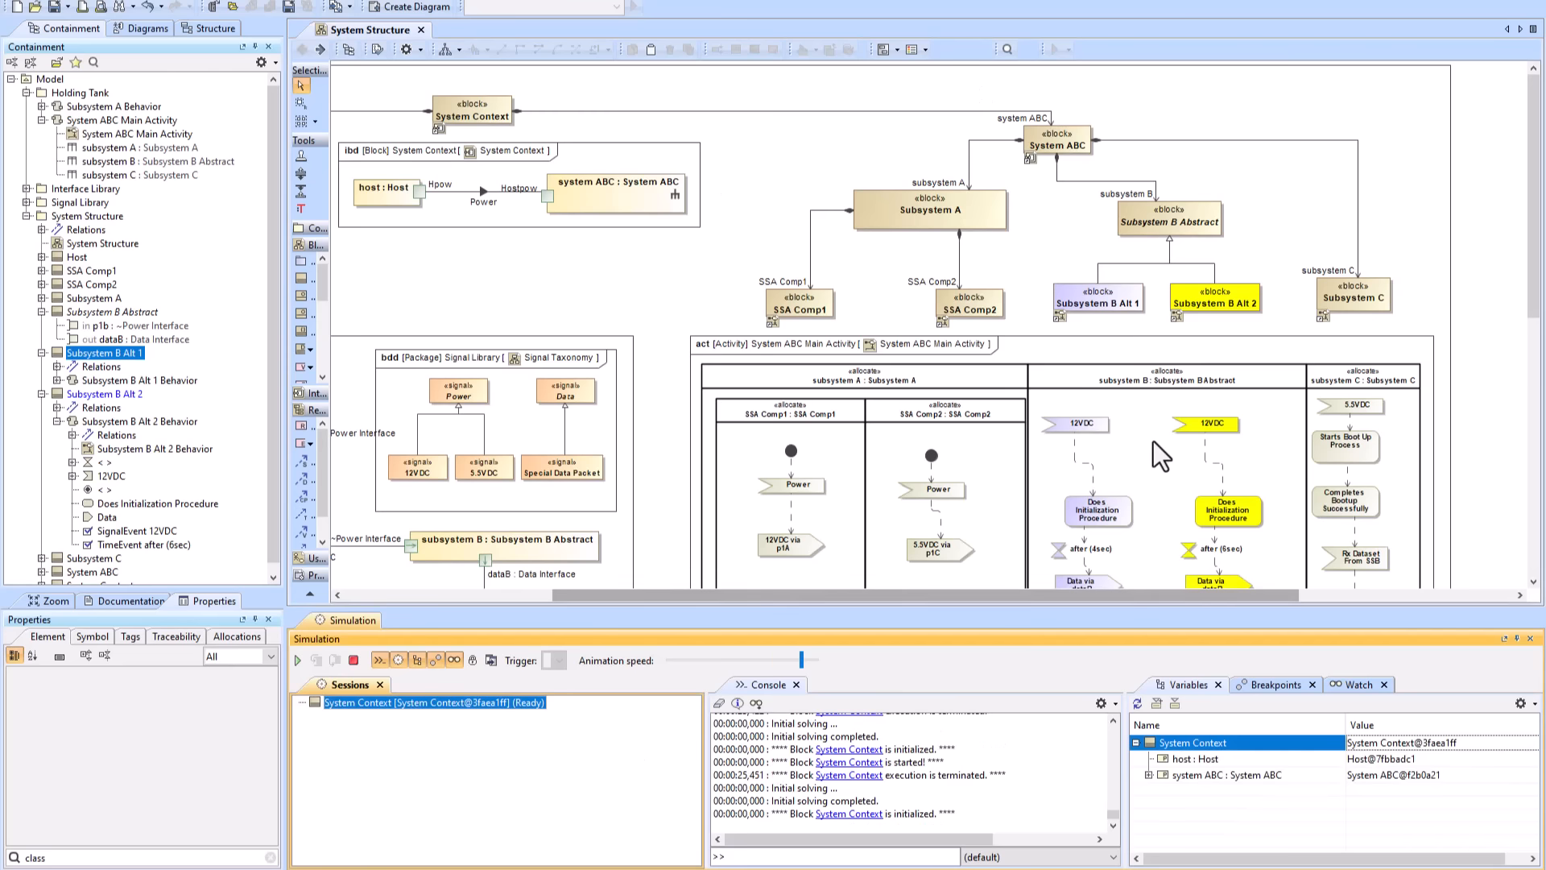
{"action": "left_click", "coordinate": [1217, 306]}
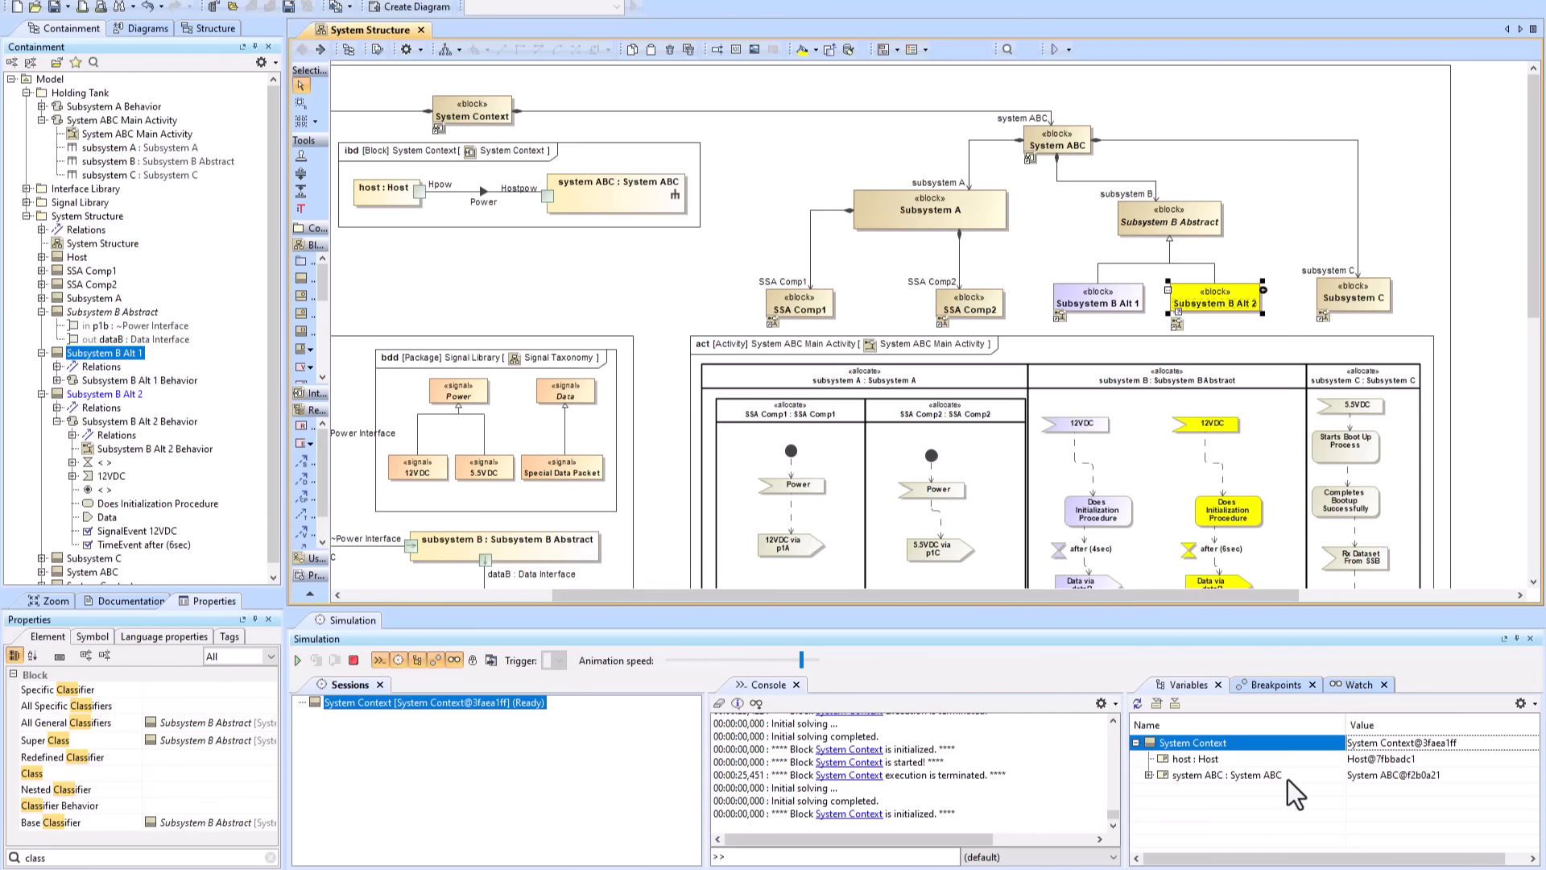
{"action": "left_click", "coordinate": [1149, 774]}
{"action": "right_click", "coordinate": [1369, 807]}
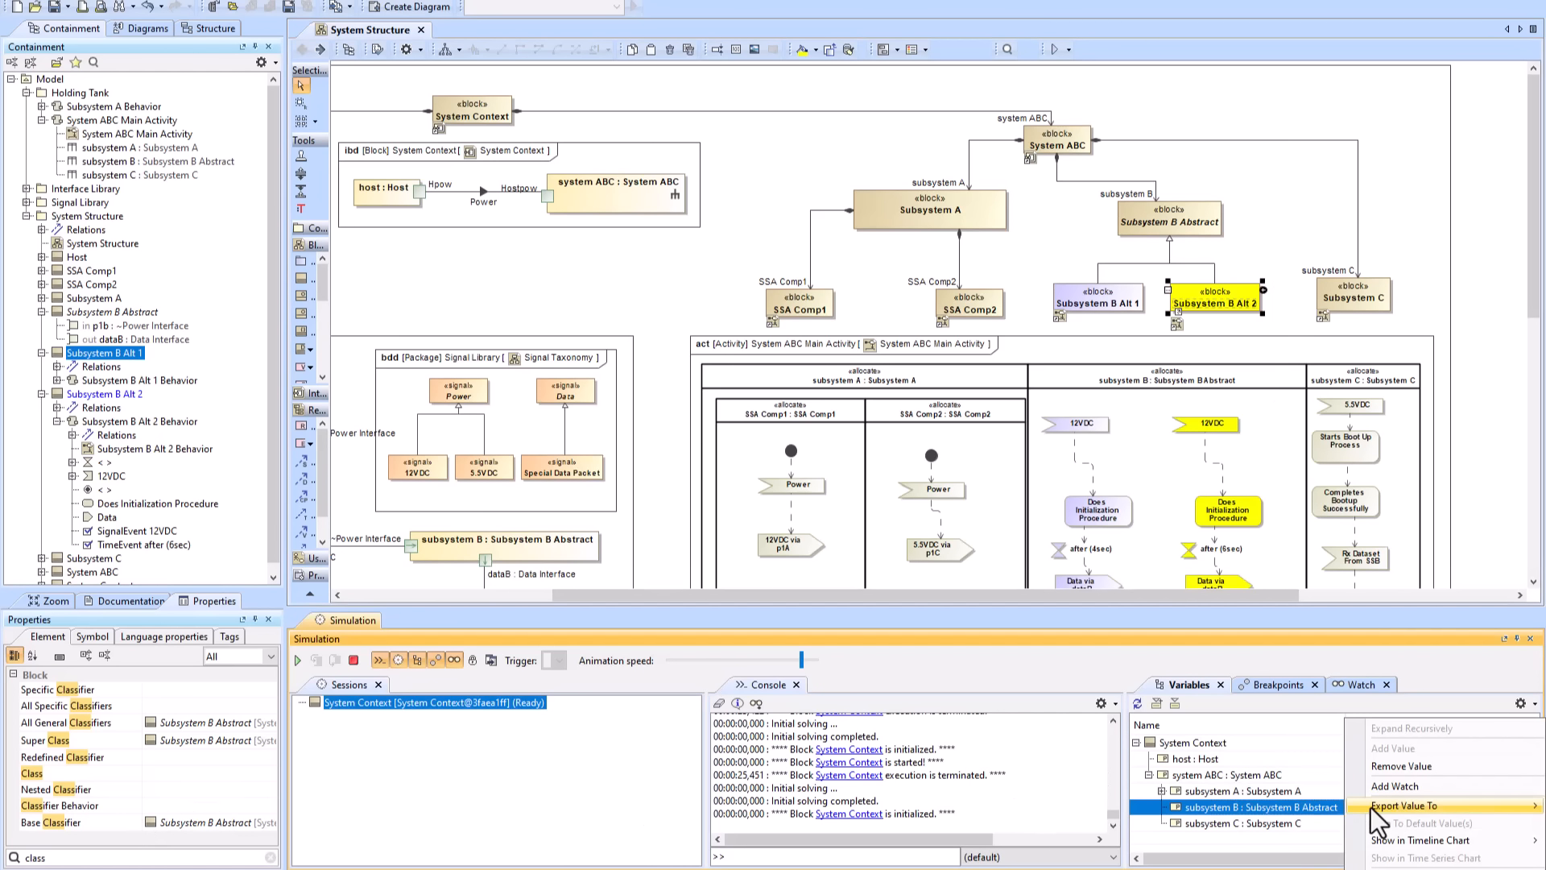
{"action": "left_click", "coordinate": [1403, 769]}
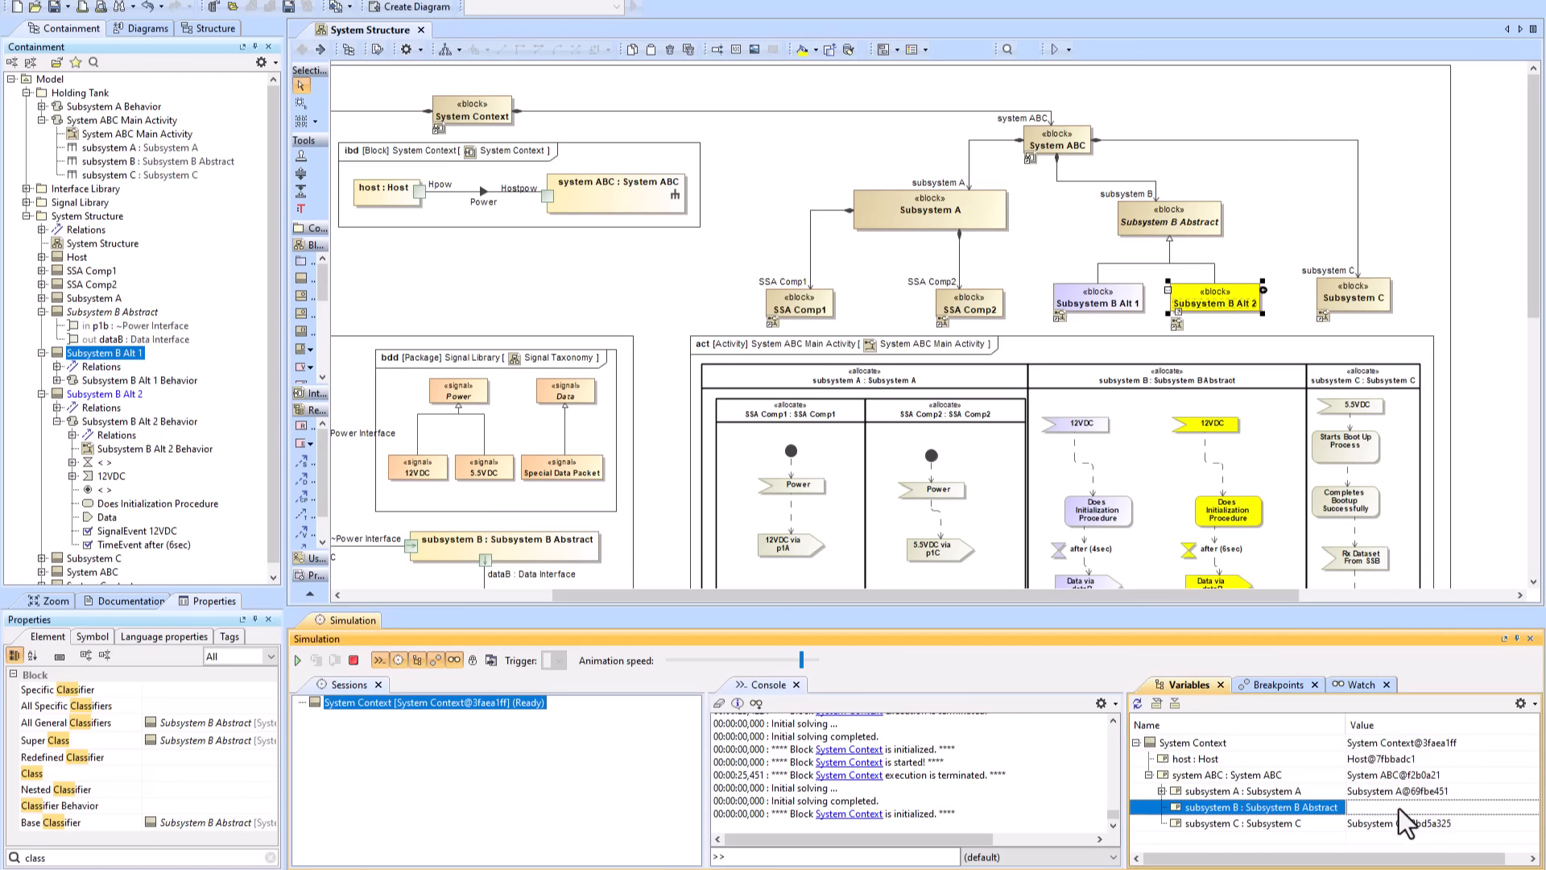
{"action": "left_click", "coordinate": [1378, 730]}
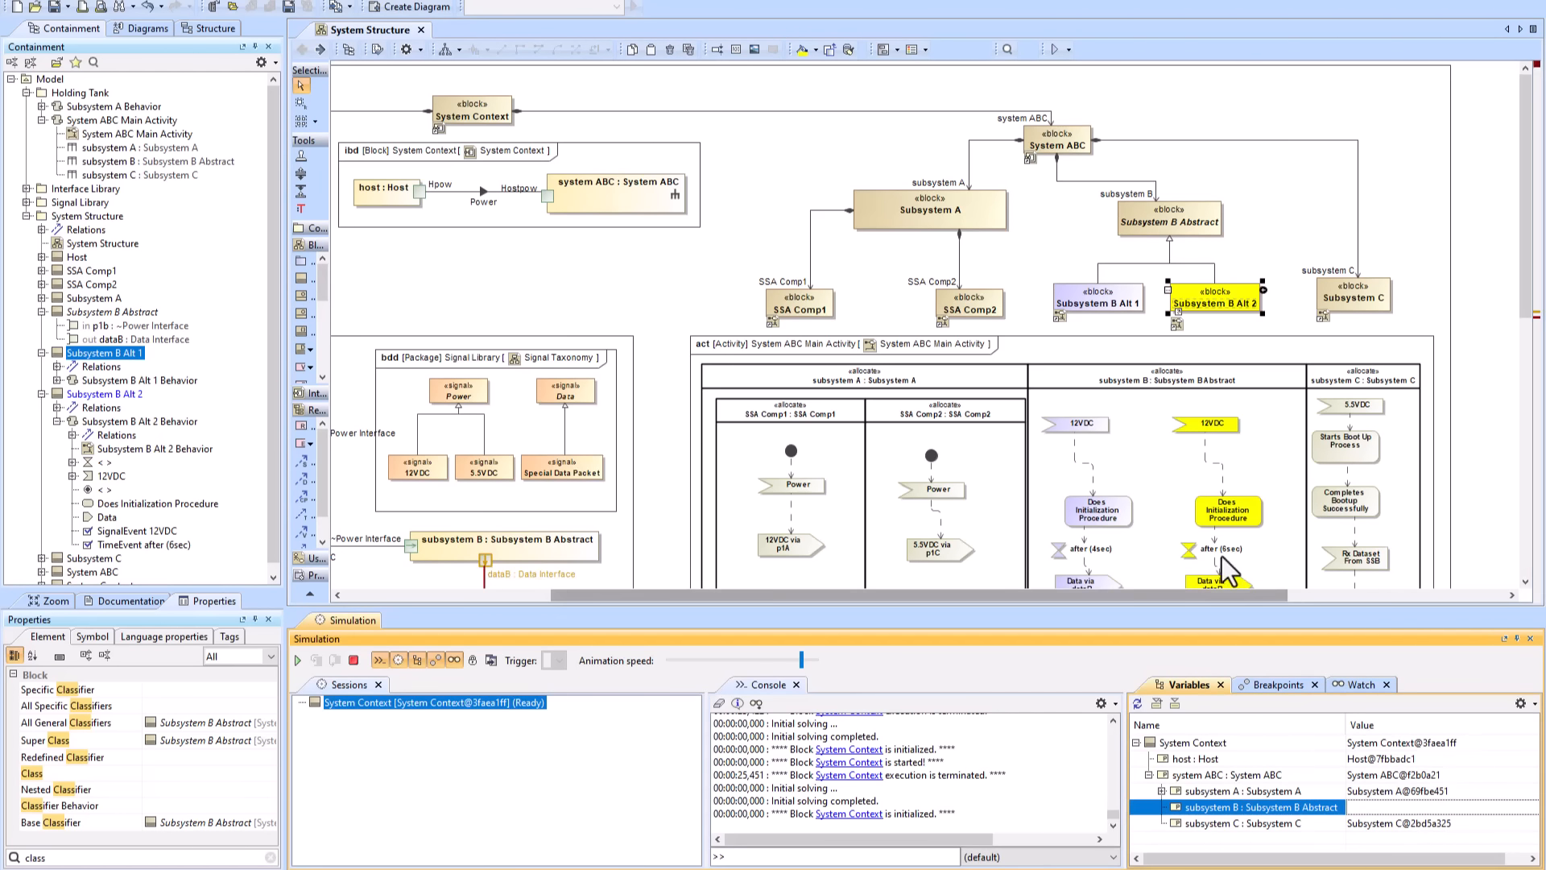
{"action": "scroll", "coordinate": [1166, 523], "scroll_direction": "down", "scroll_amount": 3}
{"action": "scroll", "coordinate": [1182, 529], "scroll_direction": "down", "scroll_amount": 2}
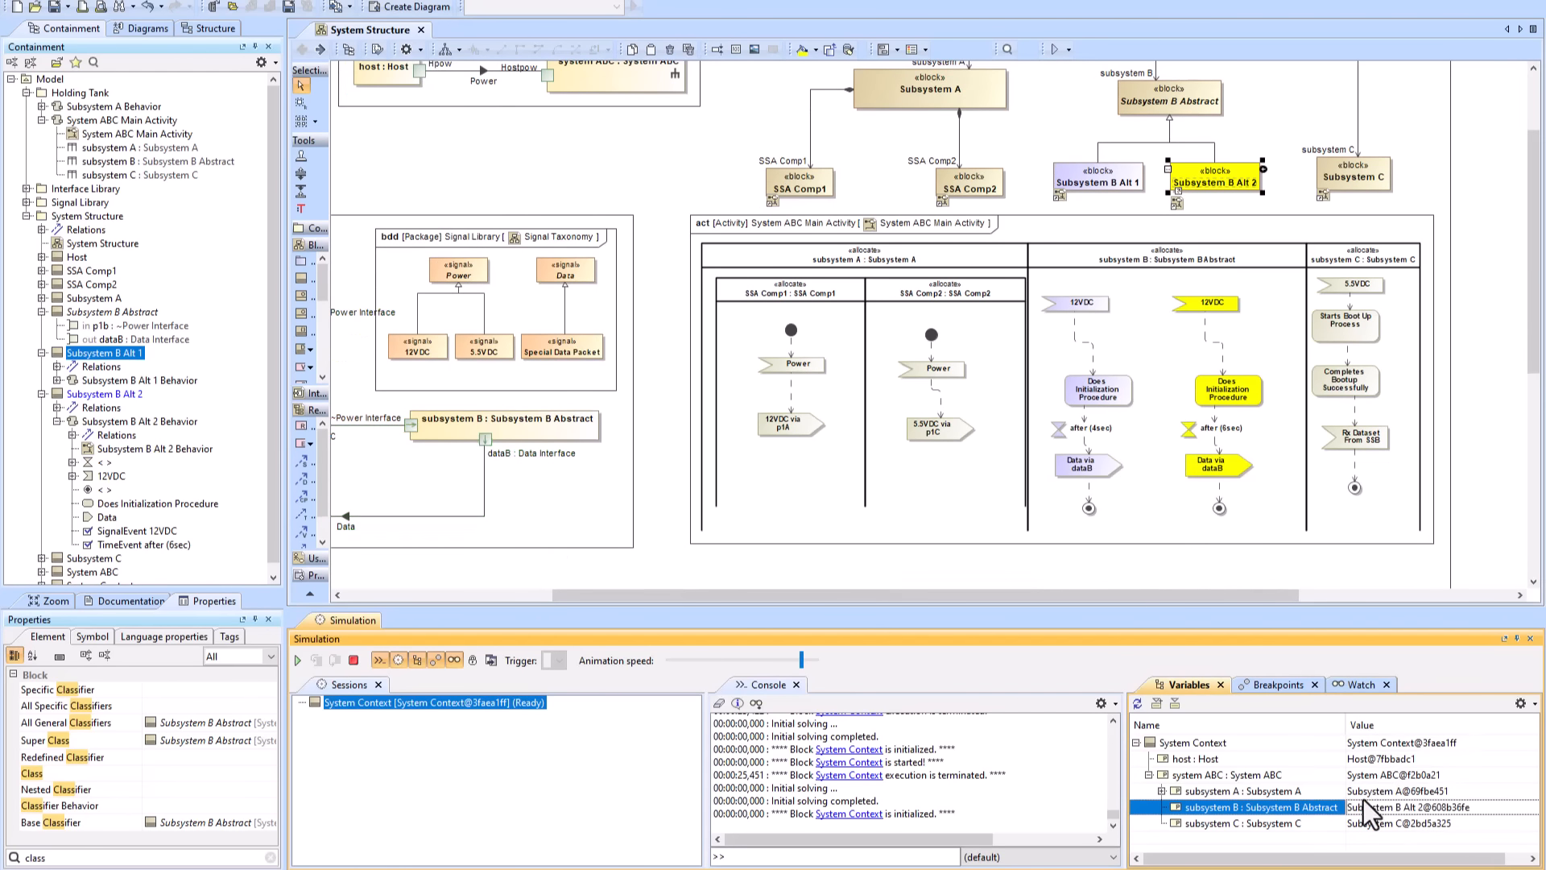
- Run the System Context simulation with the maximized diagram and enlarged variables view to check Subsystem B Alt 2, and terminate the session
{"action": "double_click", "coordinate": [348, 31]}
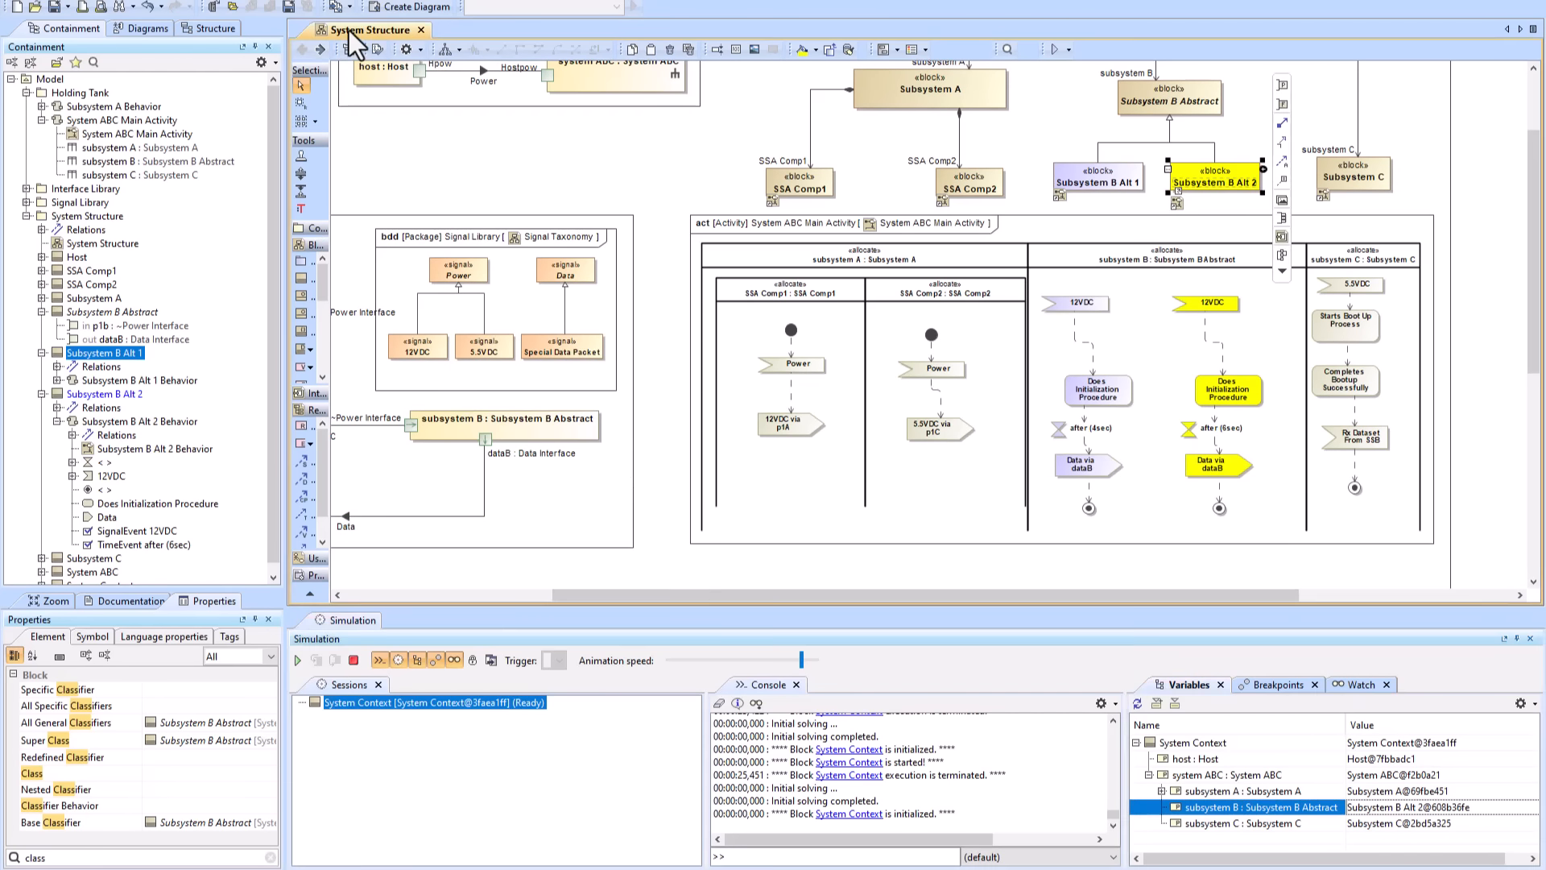
{"action": "scroll", "coordinate": [795, 440], "scroll_direction": "up", "scroll_amount": 5}
{"action": "scroll", "coordinate": [795, 440], "scroll_direction": "left", "scroll_amount": 10}
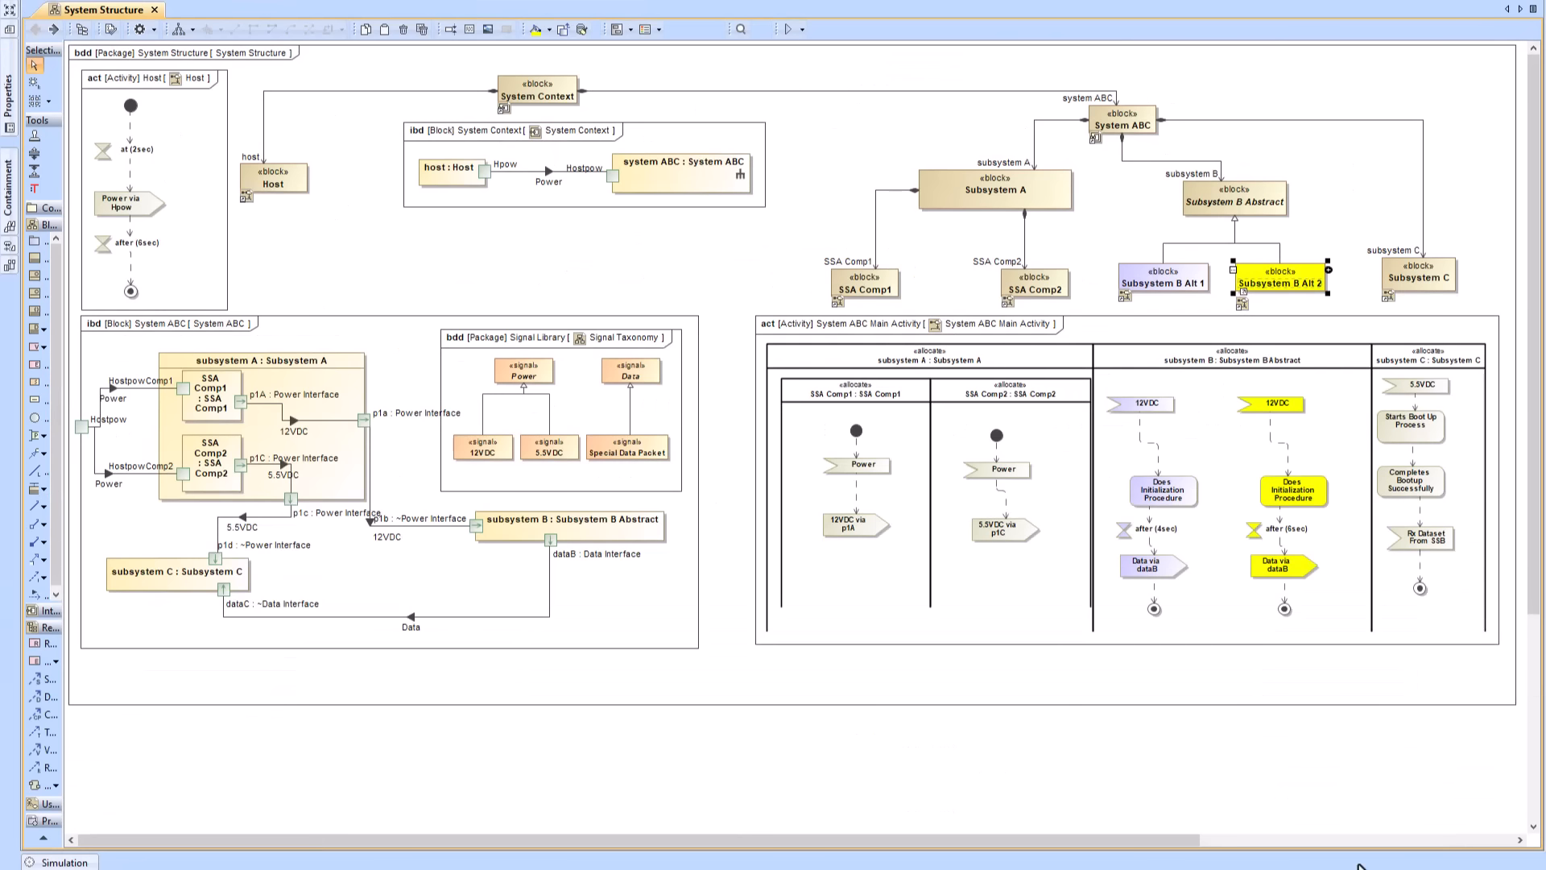
{"action": "left_click", "coordinate": [66, 862]}
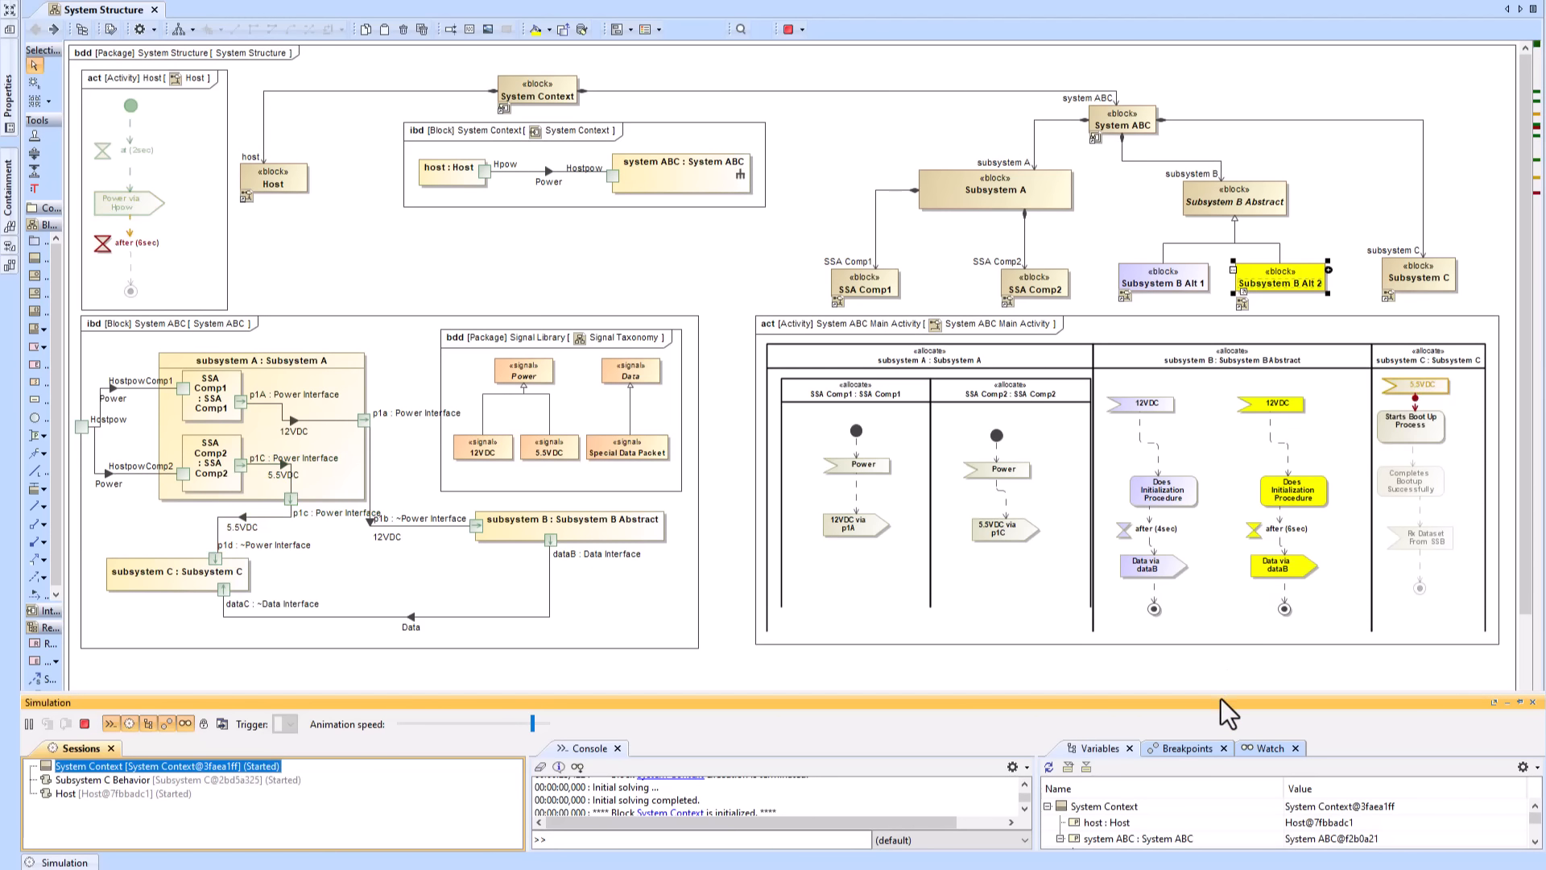
{"action": "left_click_drag", "start_coordinate": [1219, 694], "coordinate": [1216, 632]}
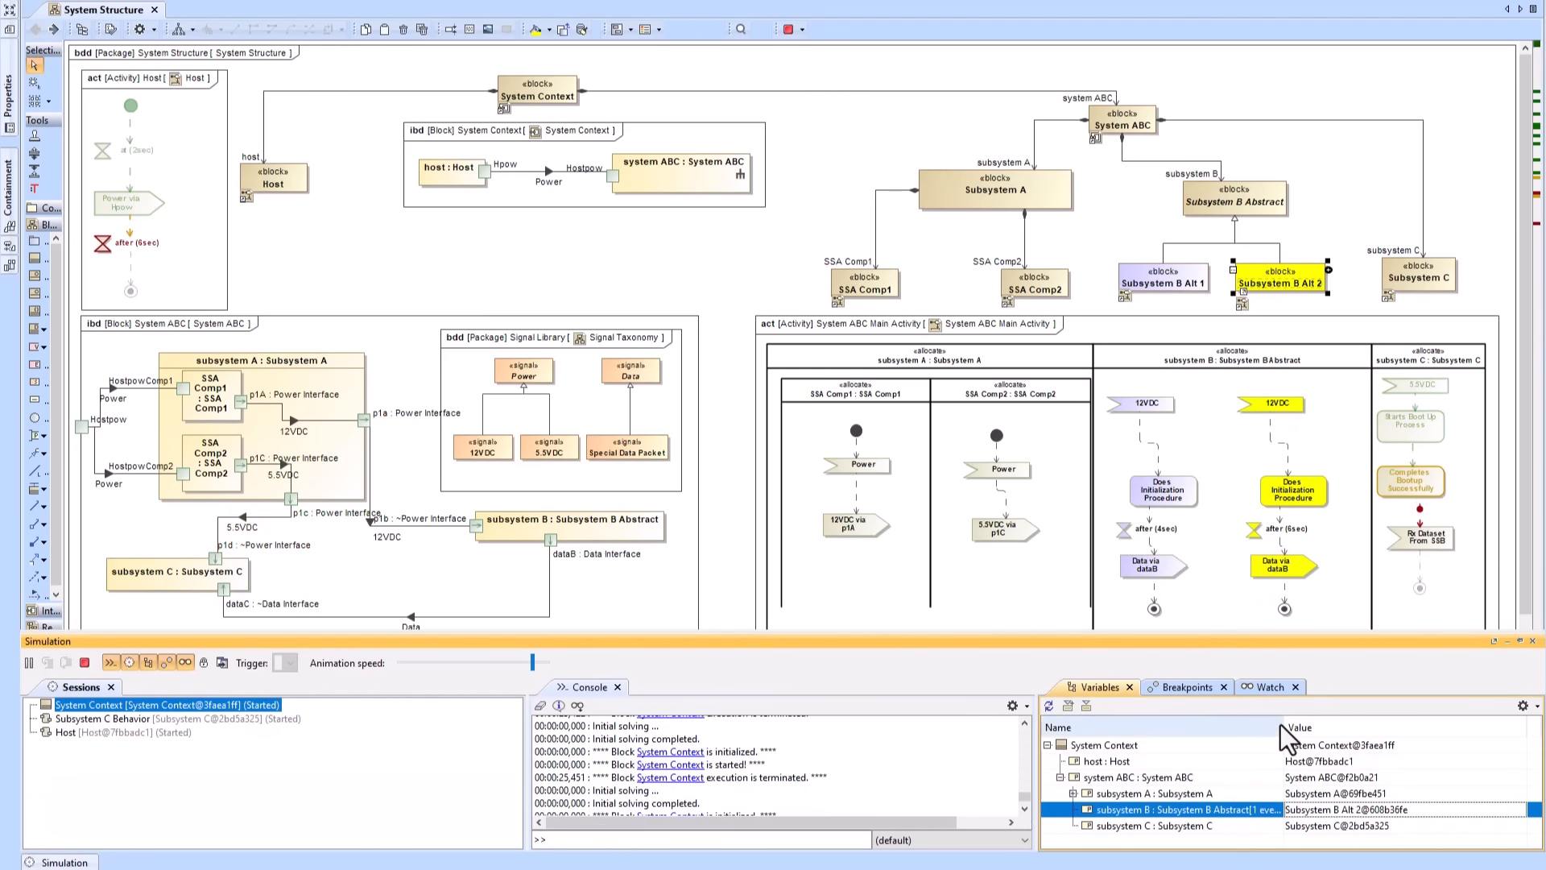
{"action": "left_click_drag", "start_coordinate": [1280, 723], "coordinate": [1346, 724]}
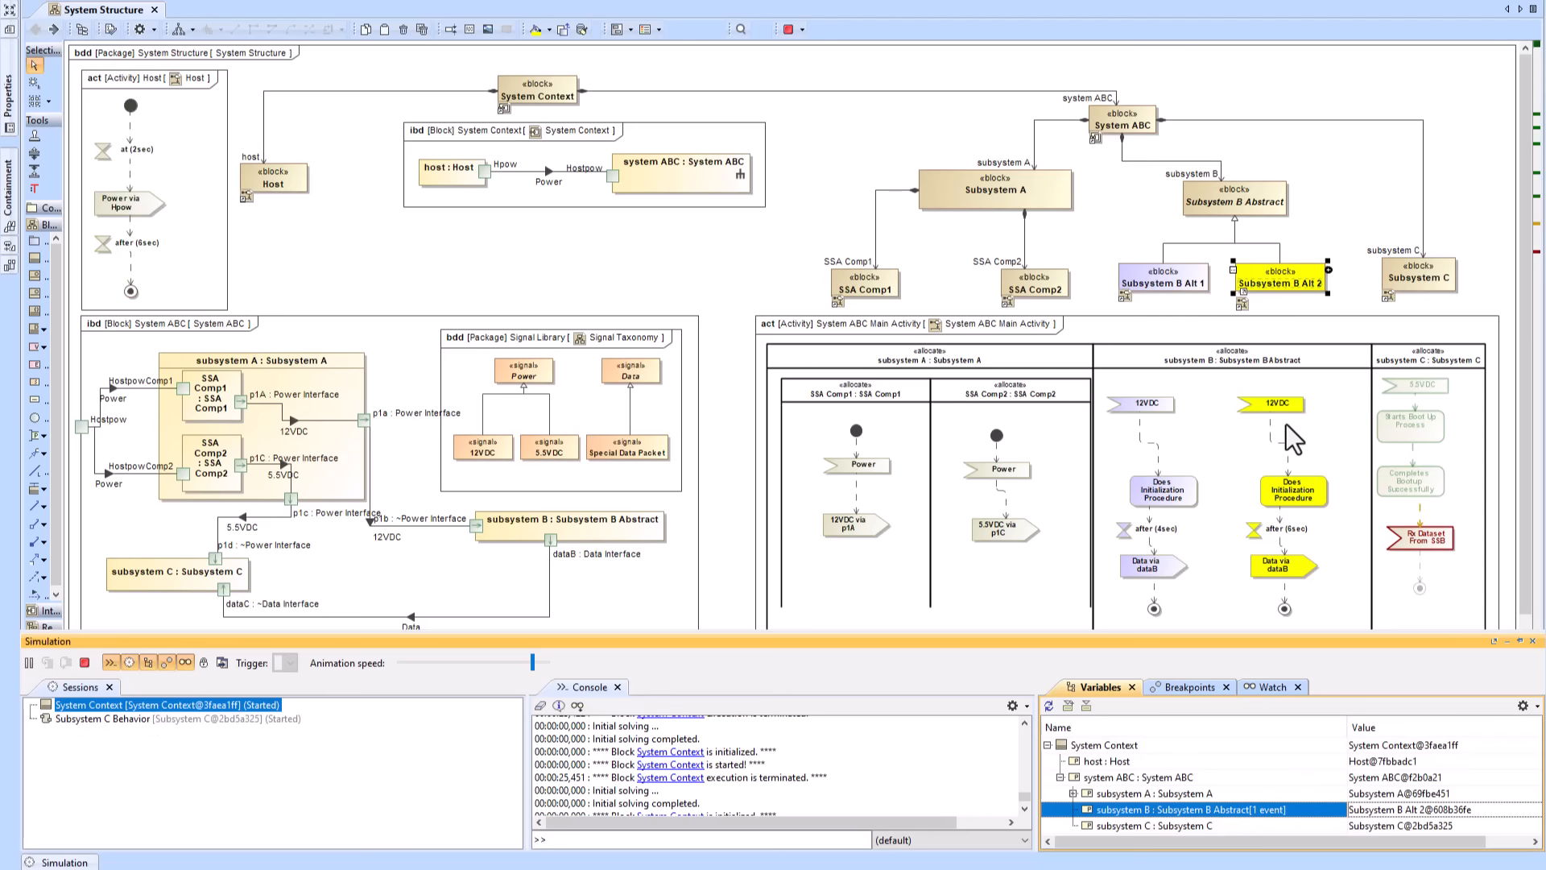
{"action": "left_click", "coordinate": [84, 663]}
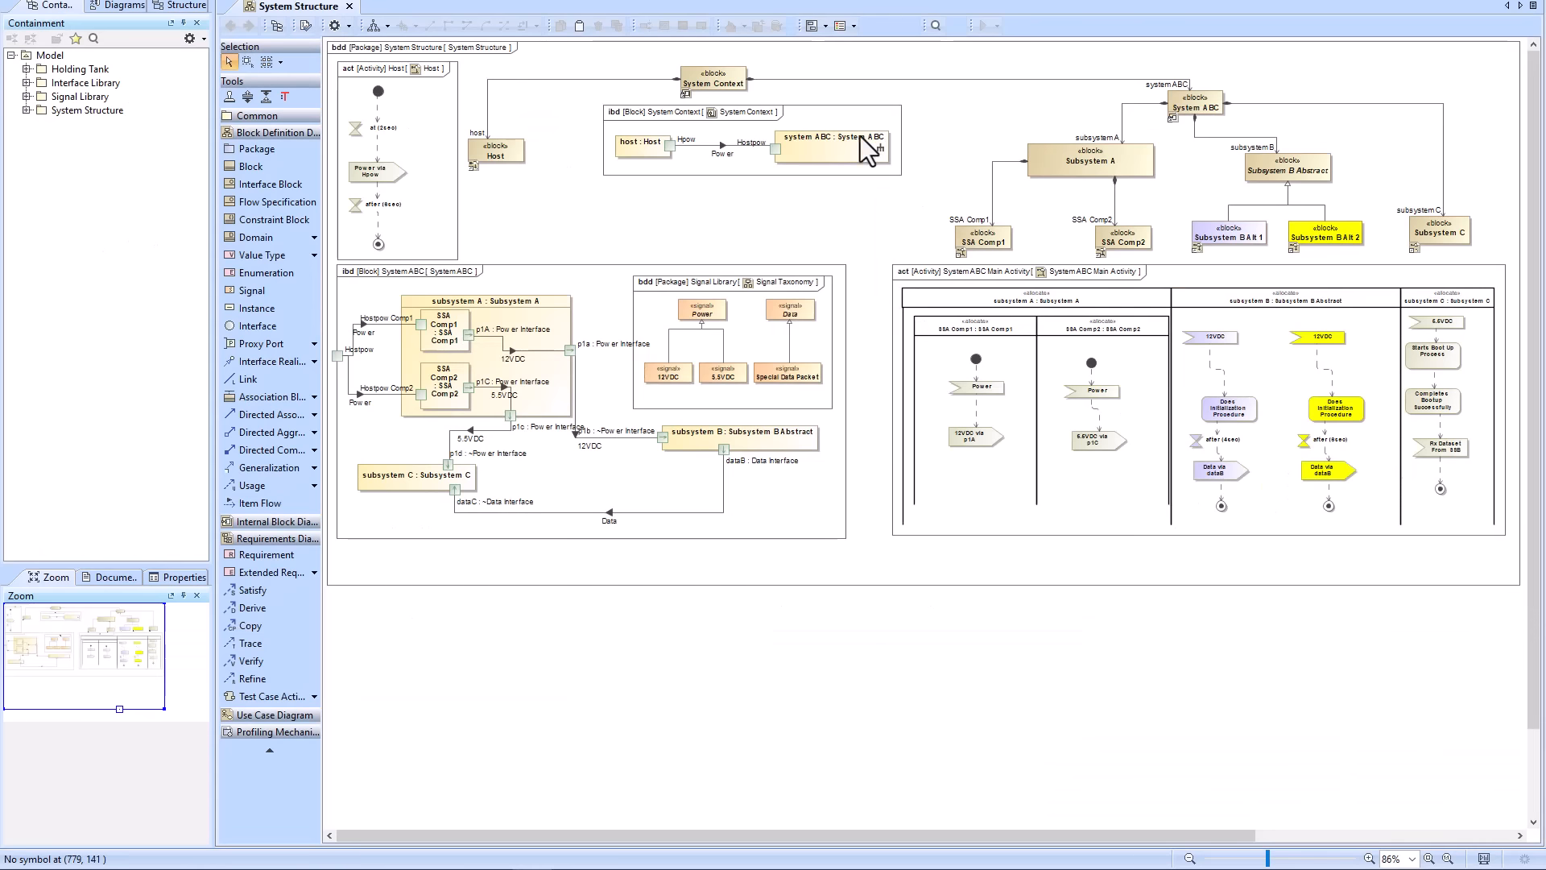
- Start a System Context simulation session, create a sequence diagram from it, and place that diagram beside the System Structure diagram
{"action": "left_click", "coordinate": [711, 80]}
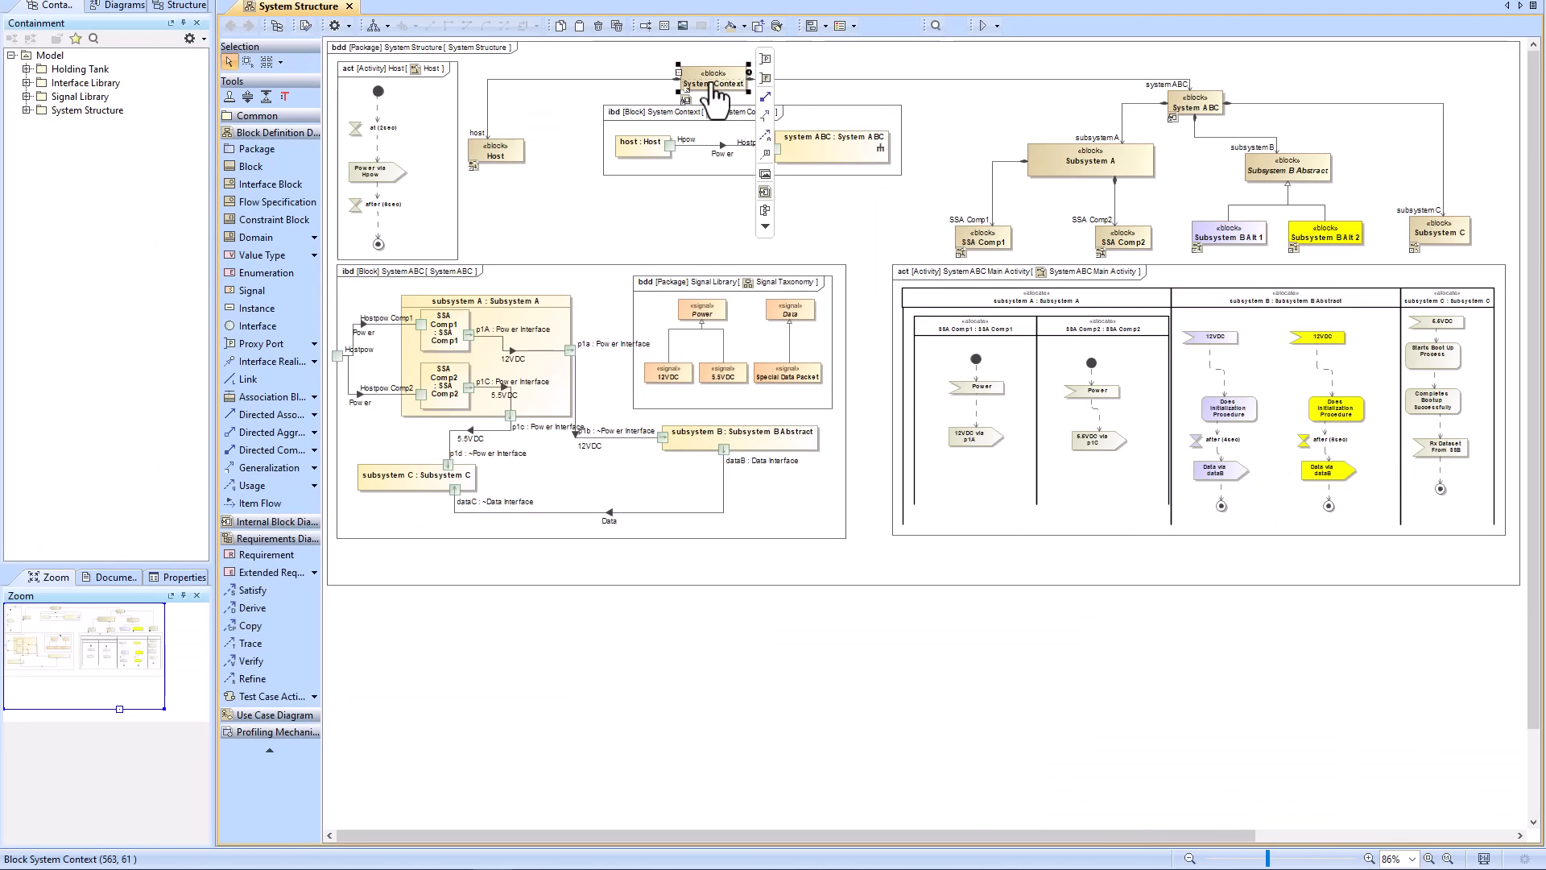
{"action": "left_click", "coordinate": [978, 32]}
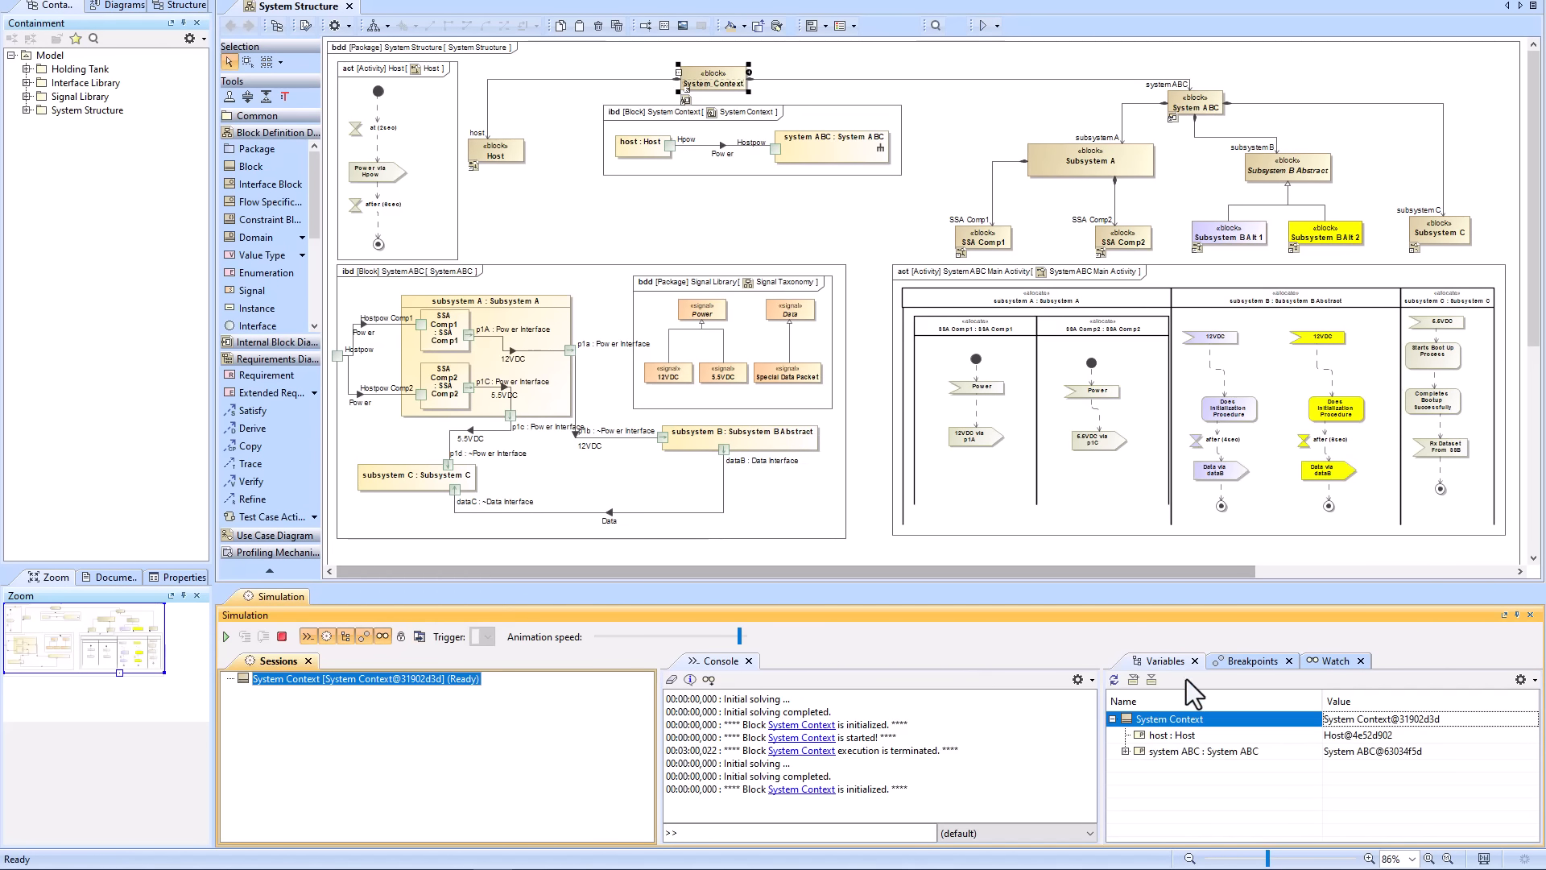
{"action": "right_click", "coordinate": [1174, 722]}
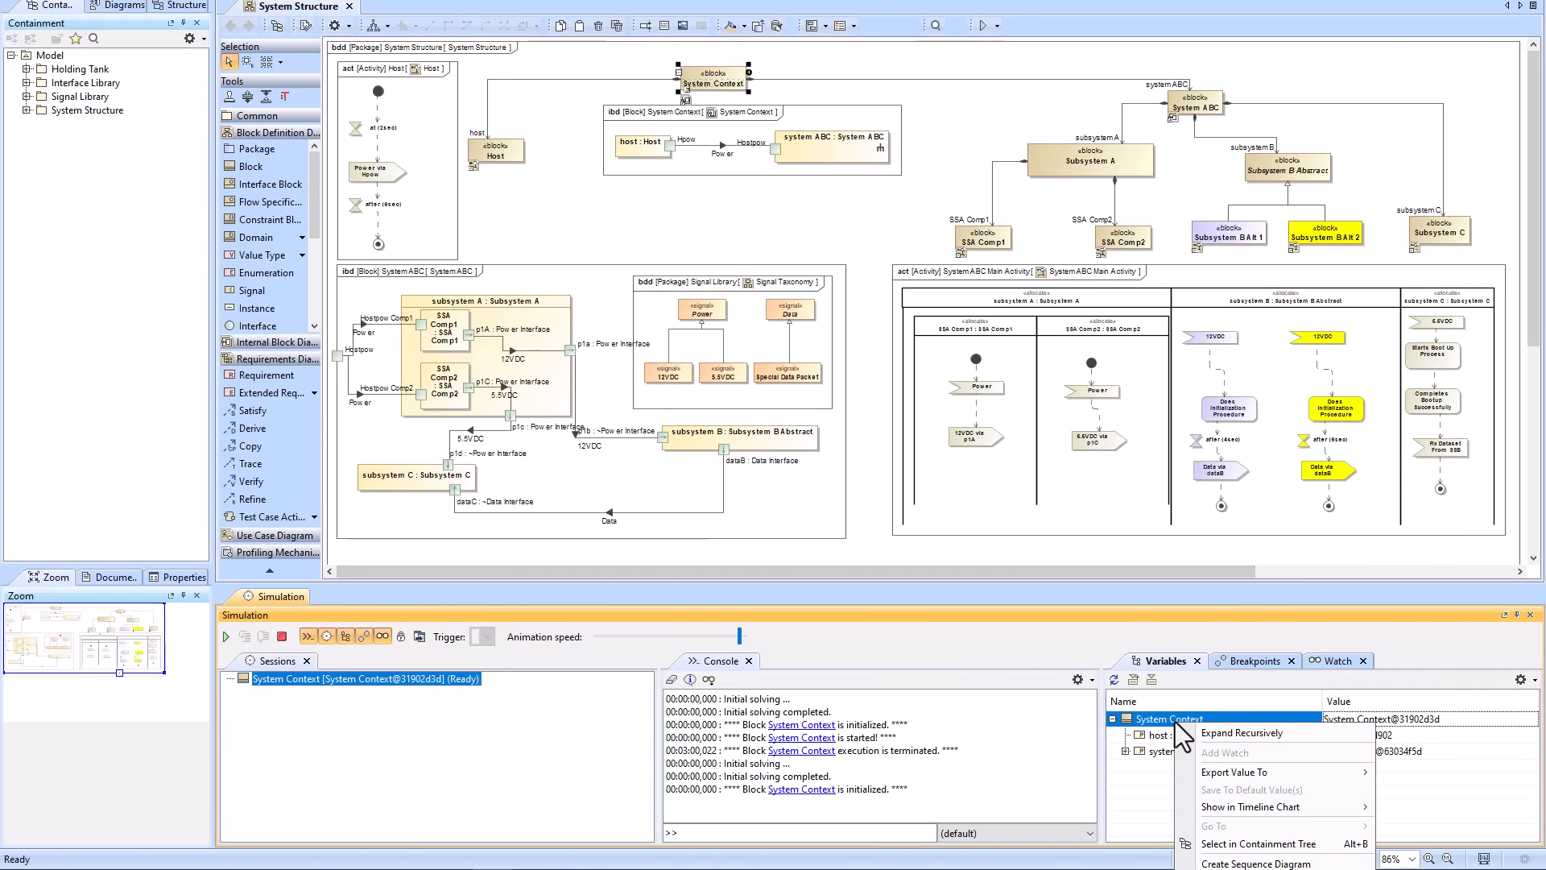
{"action": "left_click", "coordinate": [1234, 863]}
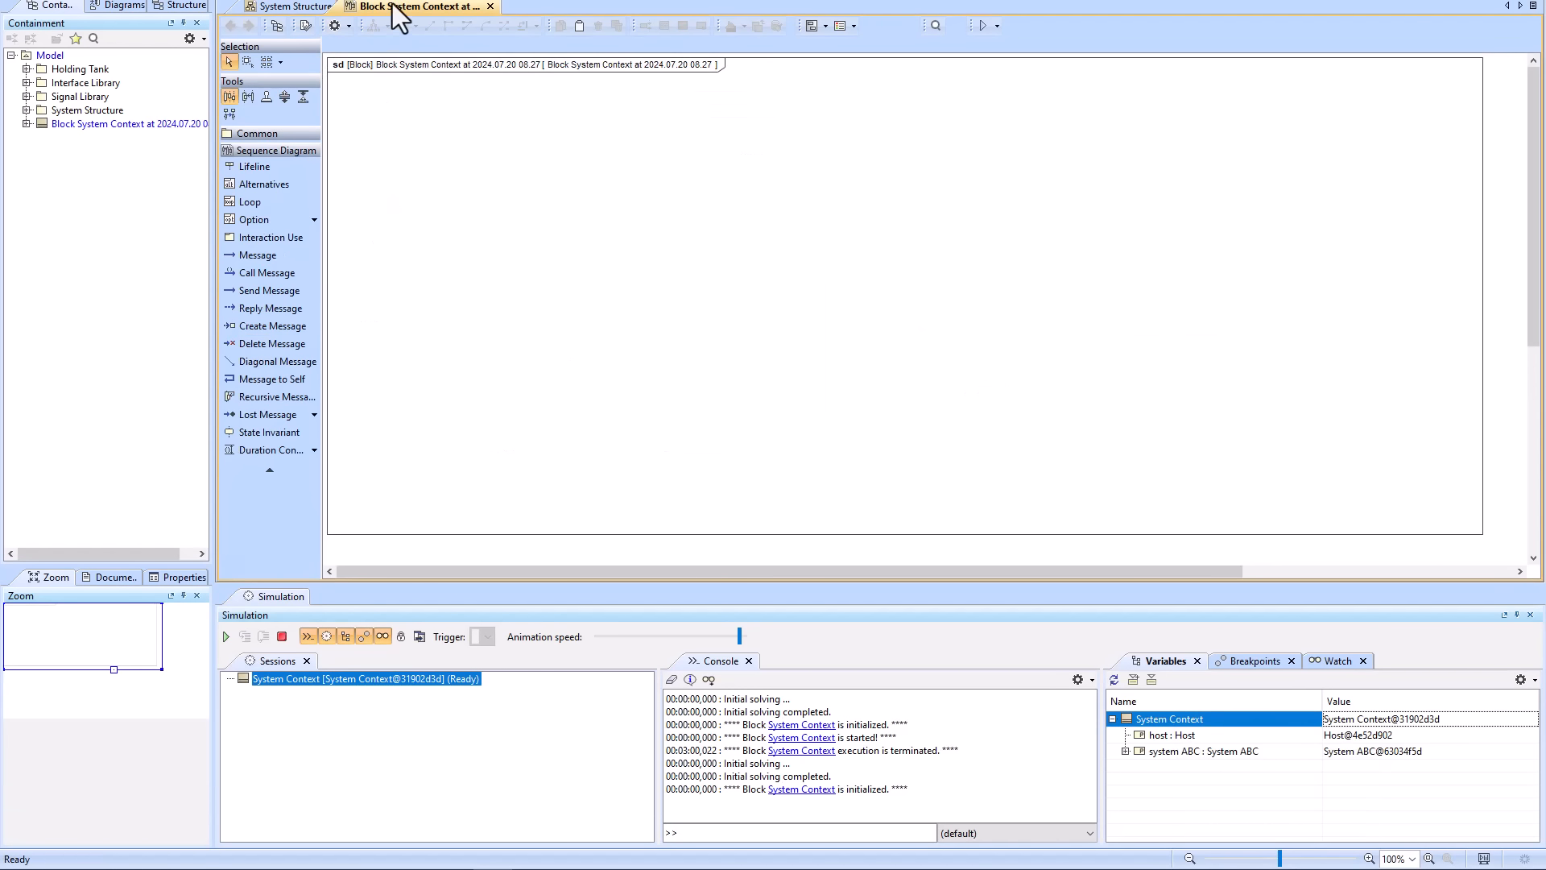
{"action": "left_click_drag", "start_coordinate": [1541, 215], "coordinate": [1530, 215]}
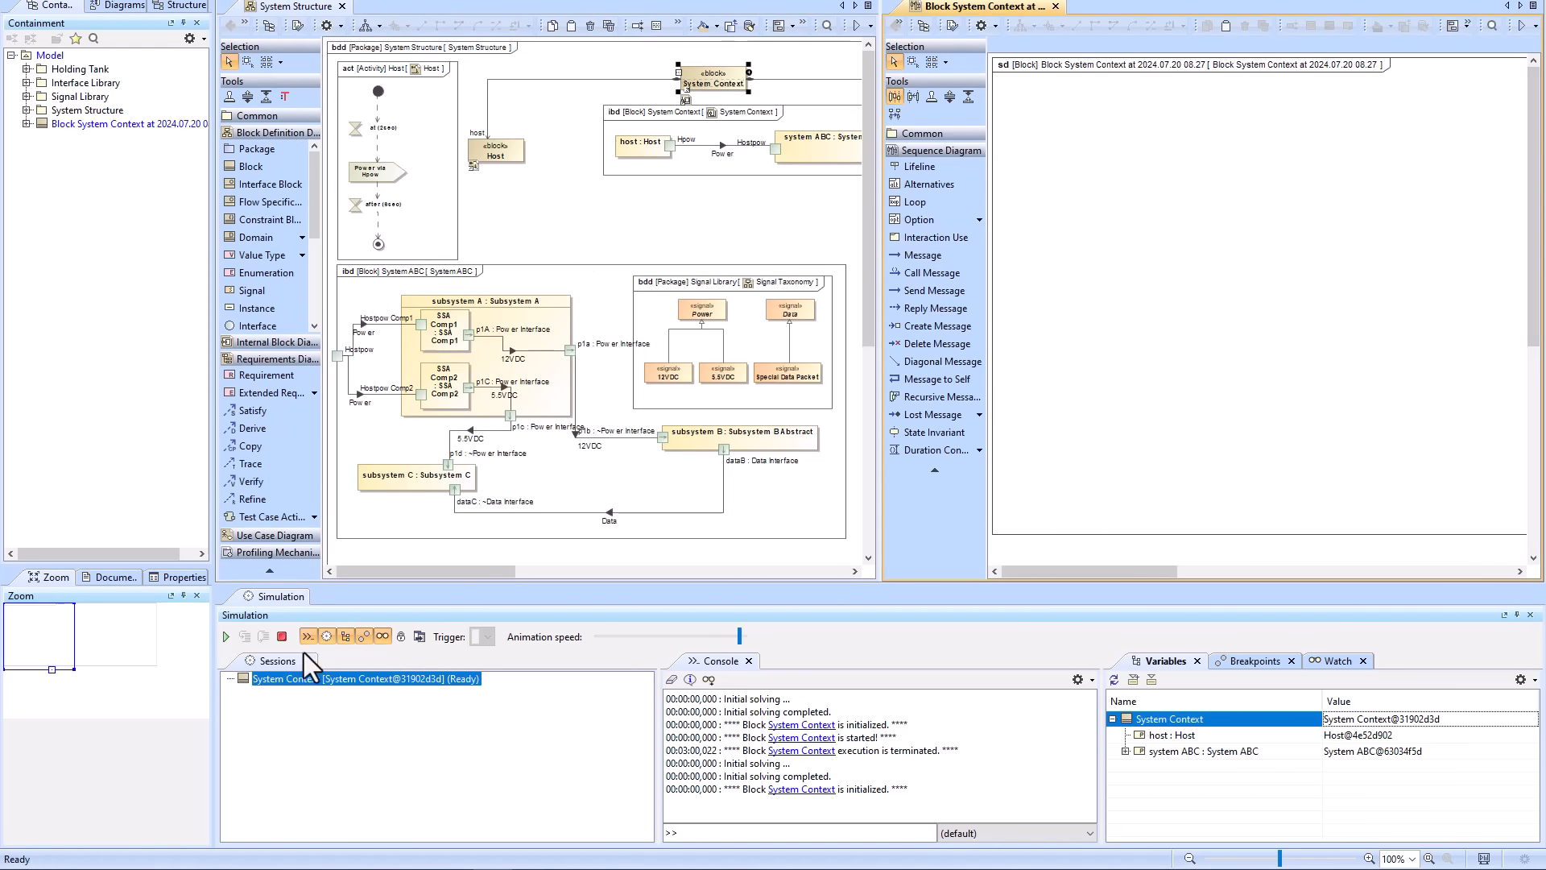
- Run the System Context simulation to record its messages and review the complete exchange in the generated sequence diagram
{"action": "left_click", "coordinate": [226, 636]}
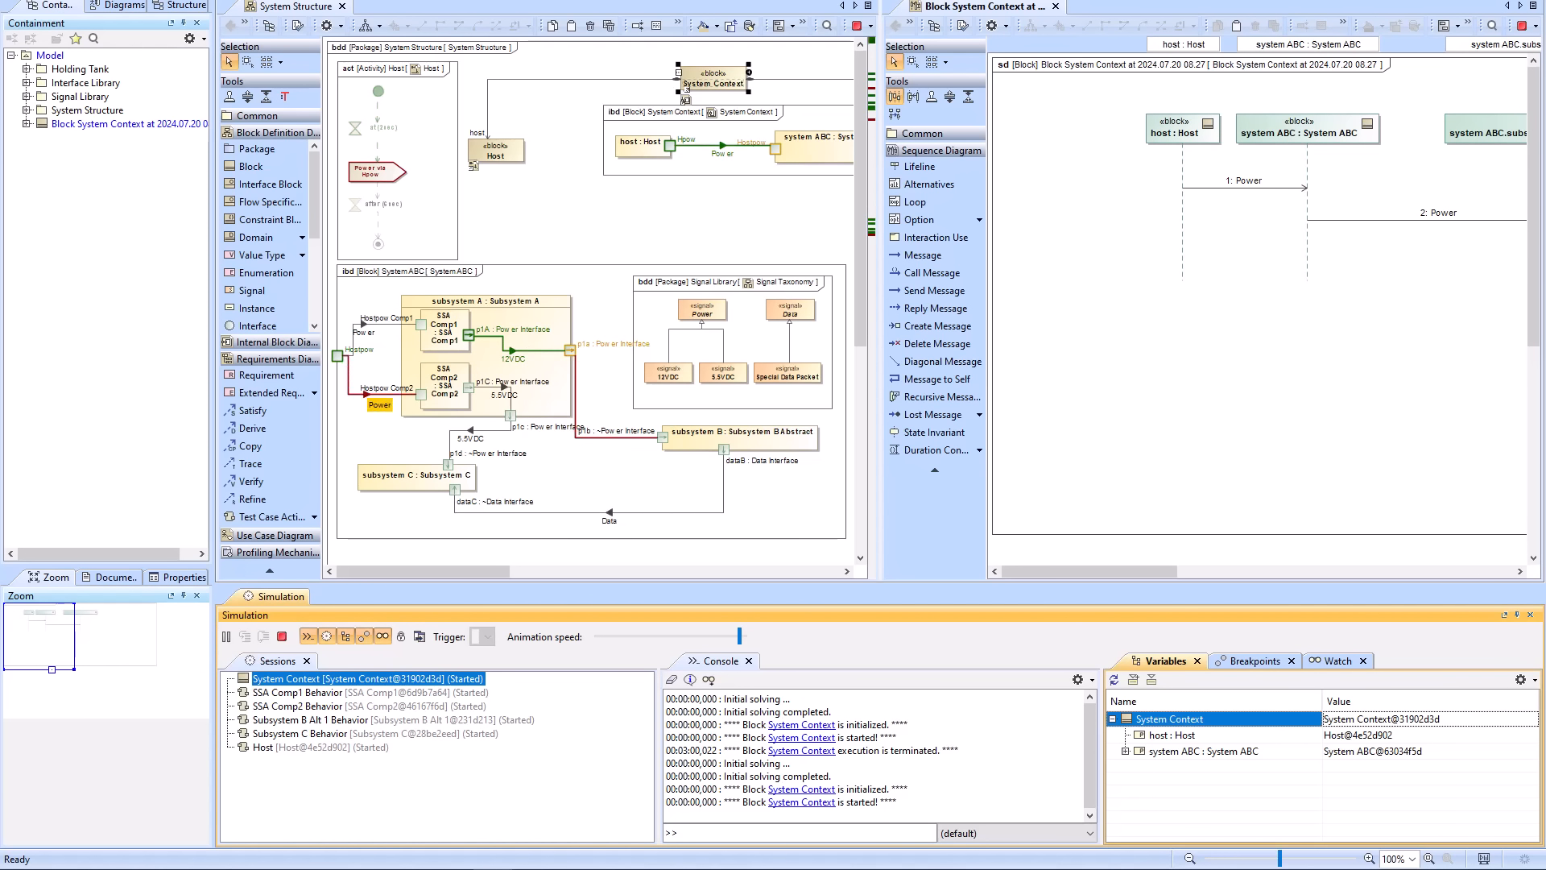
{"action": "left_click_drag", "start_coordinate": [1041, 577], "coordinate": [1288, 577]}
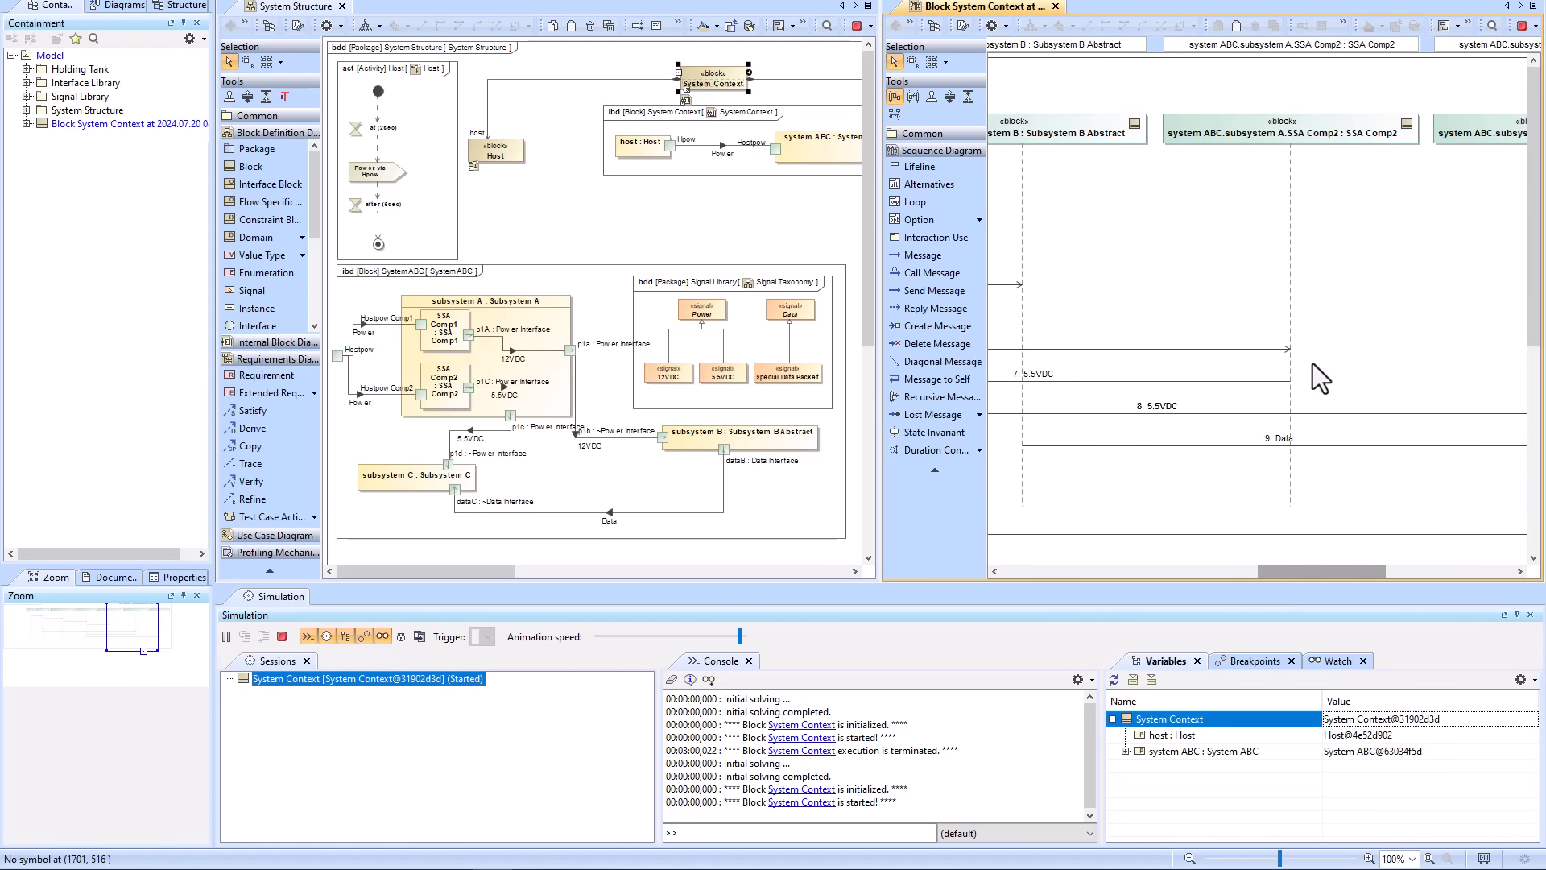
{"action": "double_click", "coordinate": [958, 5]}
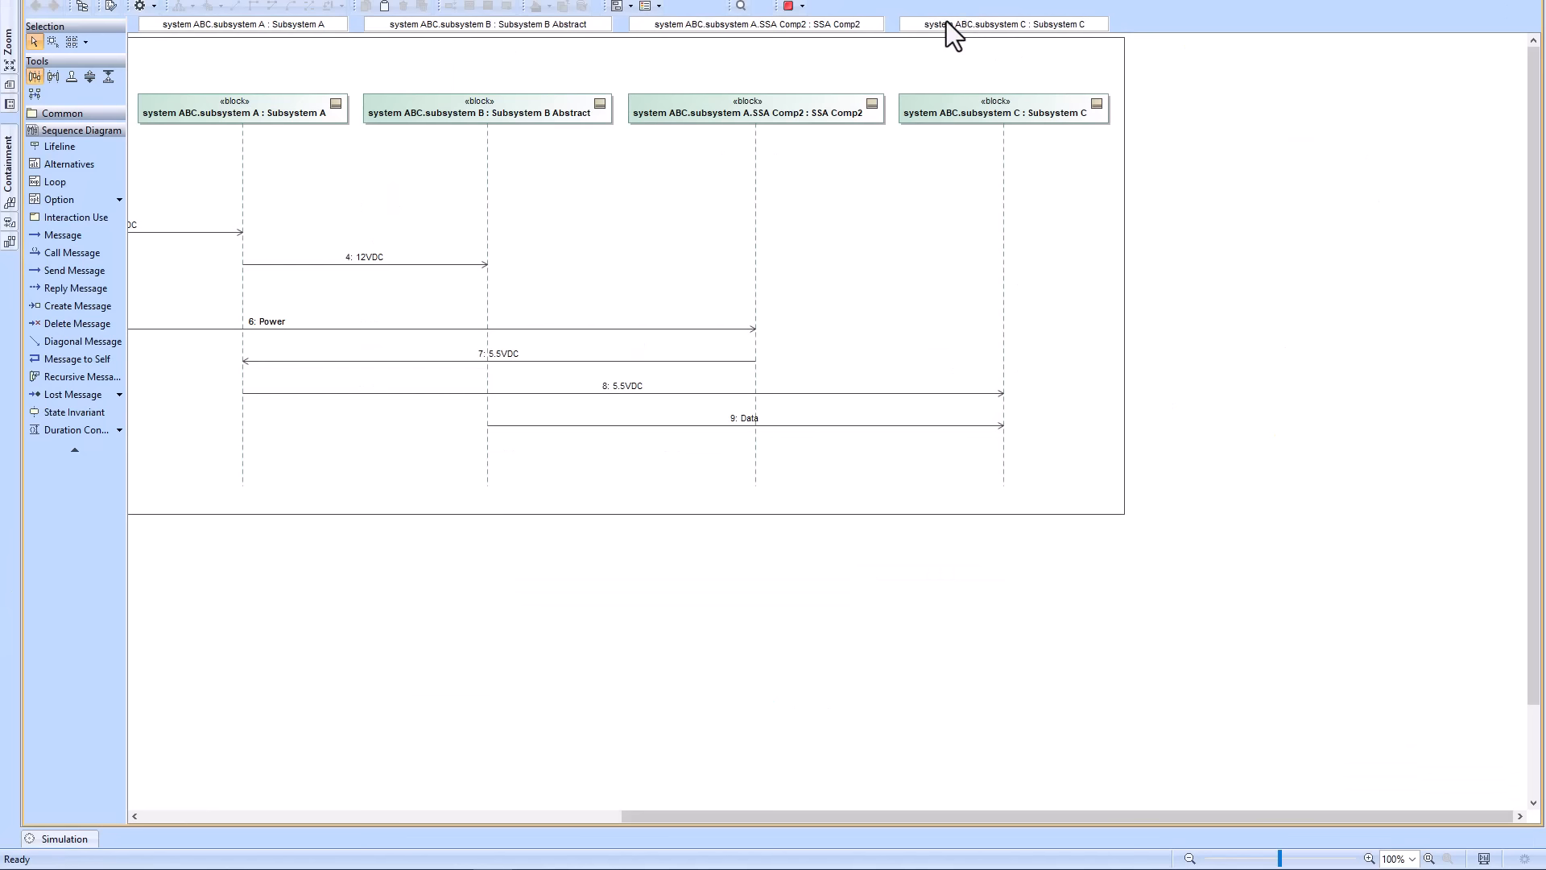
{"action": "left_click", "coordinate": [1429, 858]}
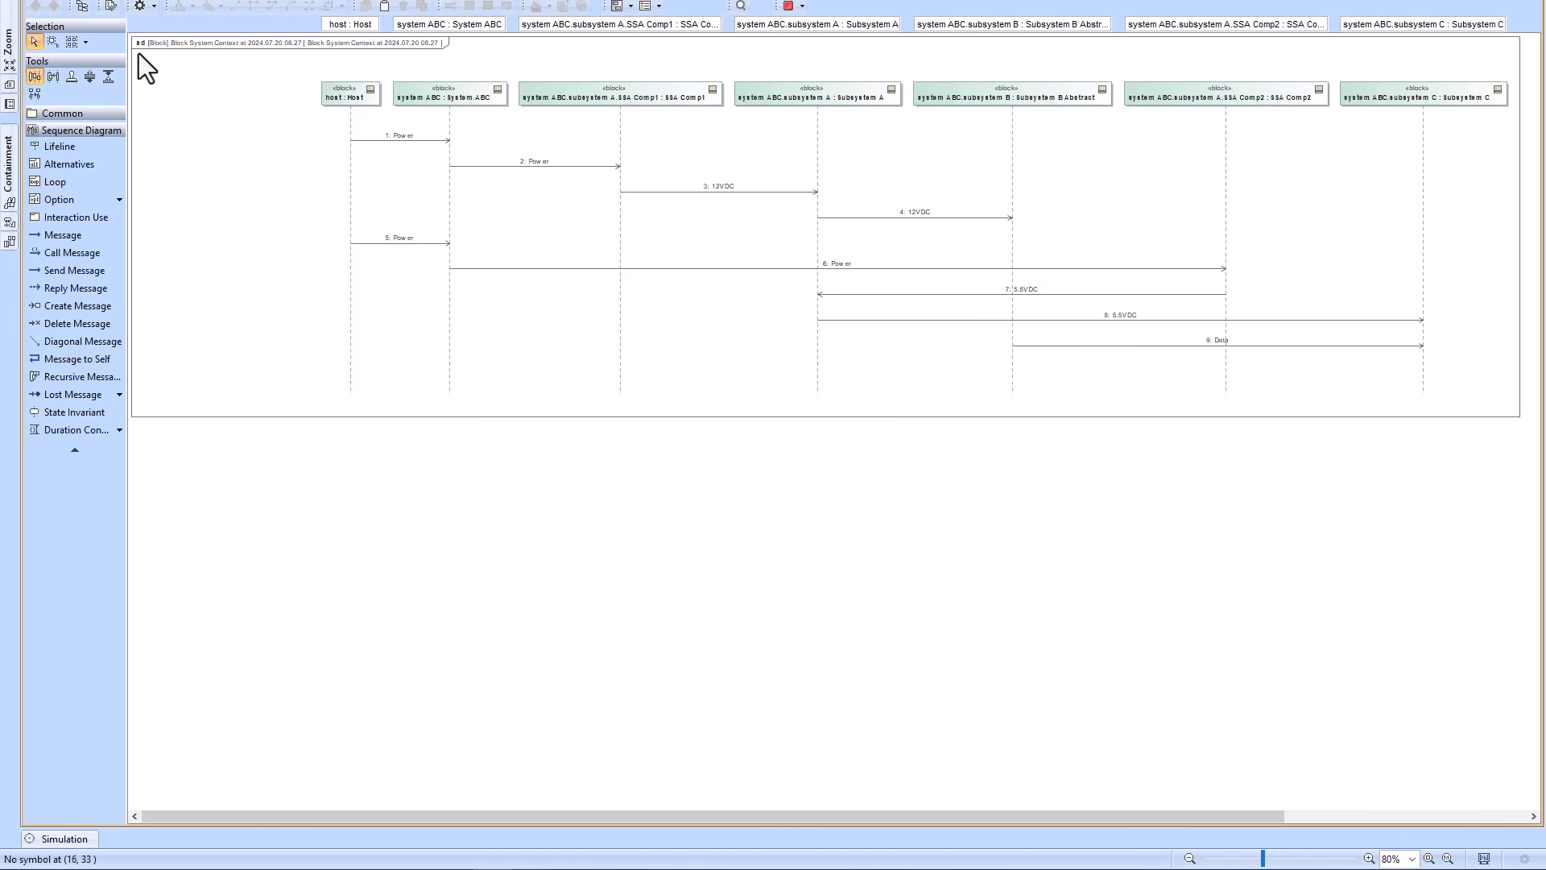
{"action": "double_click", "coordinate": [252, 0]}
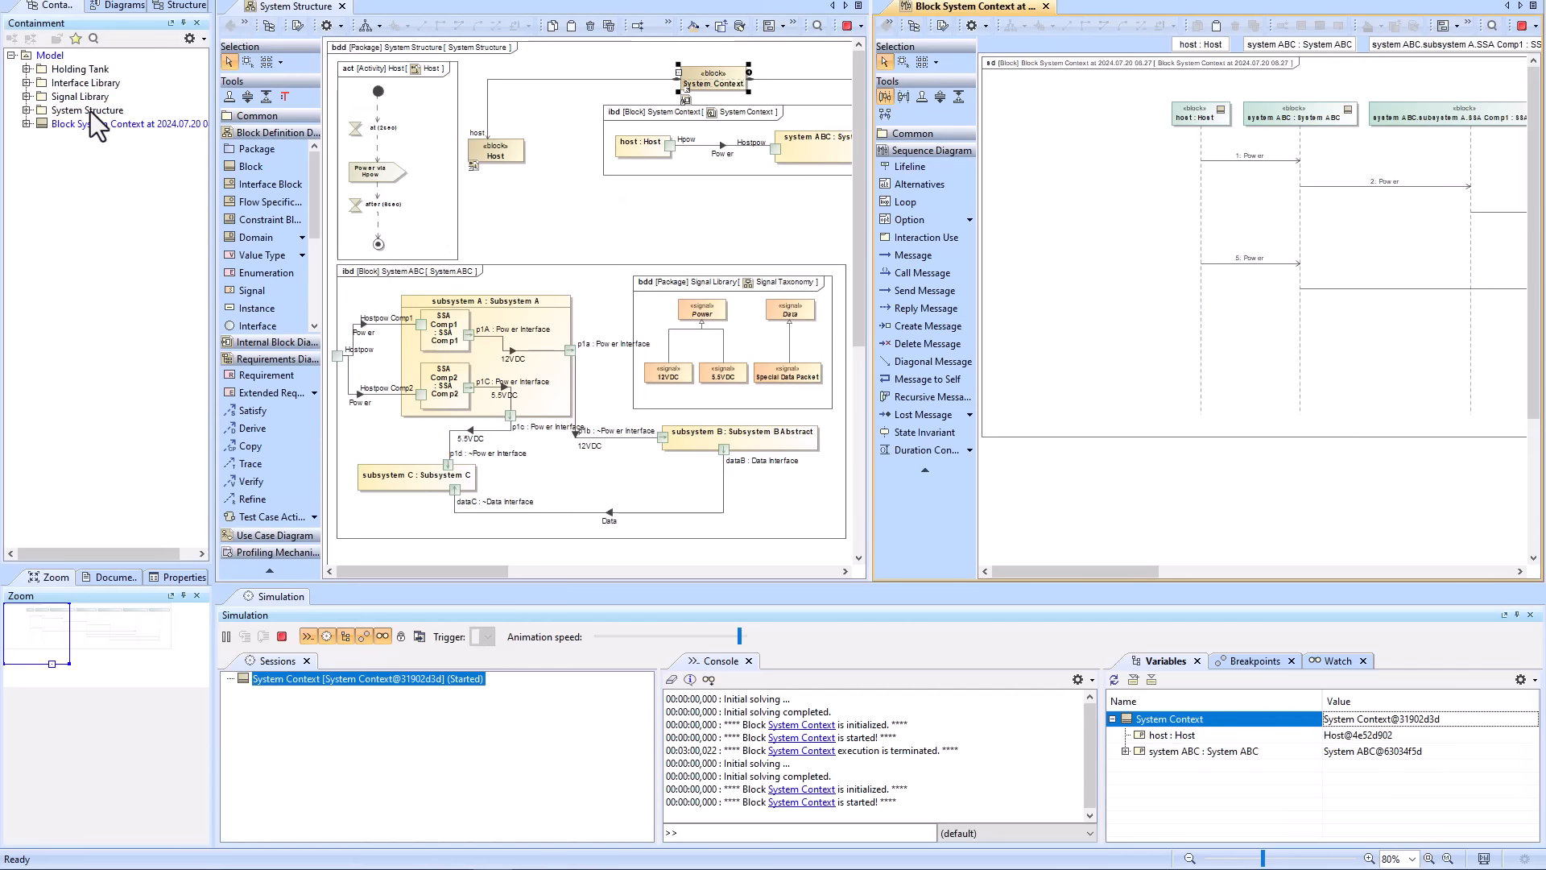
- Examine the elements of the generated System Context interaction in the model tree and terminate the running simulation session
{"action": "left_click", "coordinate": [27, 124]}
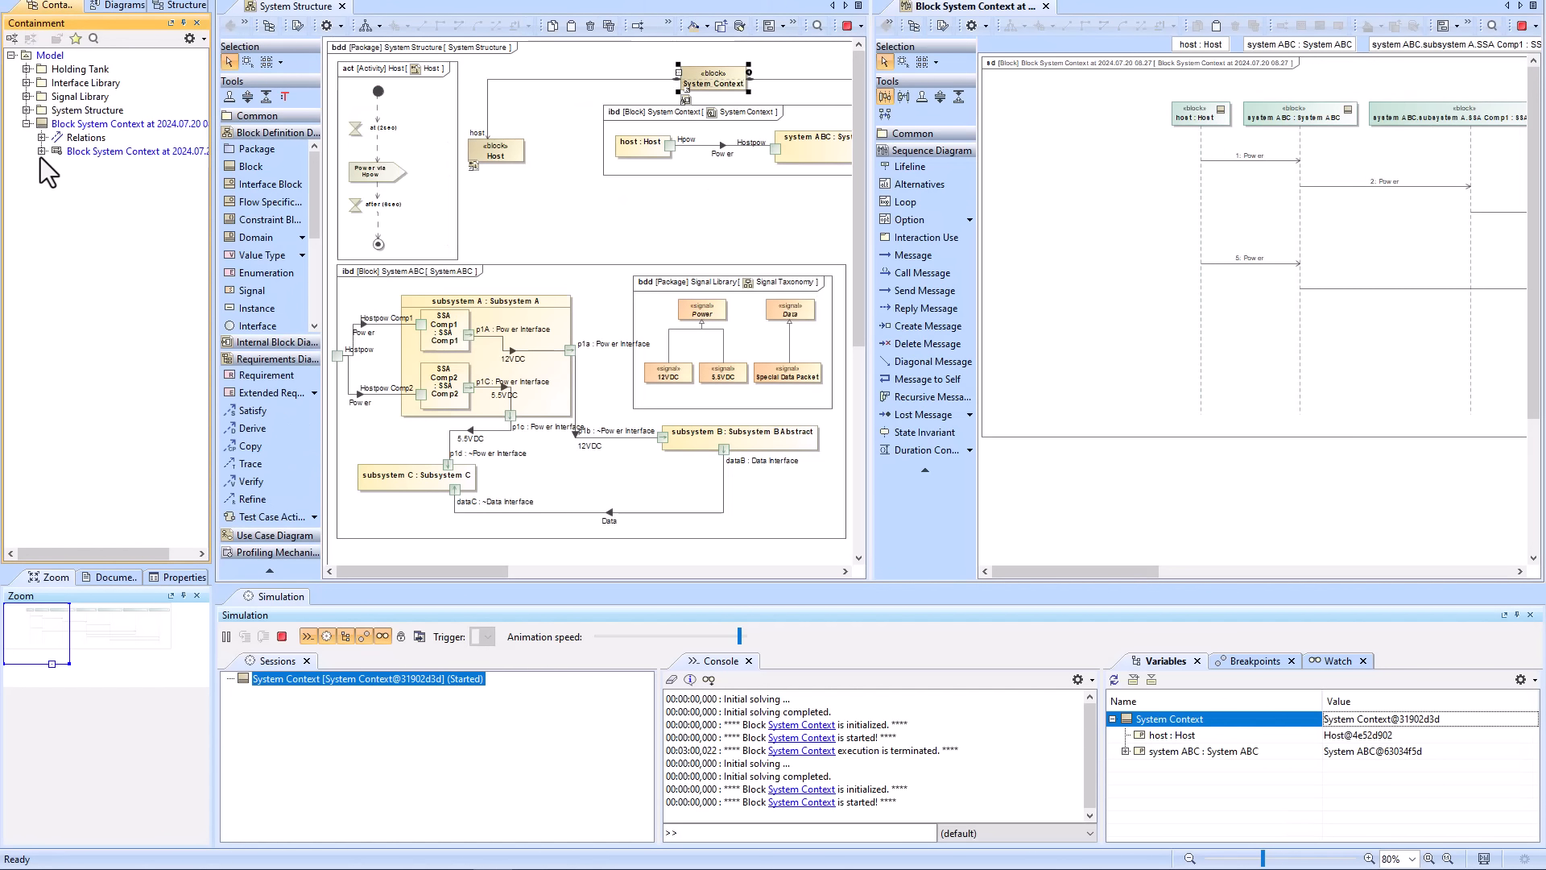
{"action": "left_click", "coordinate": [42, 152]}
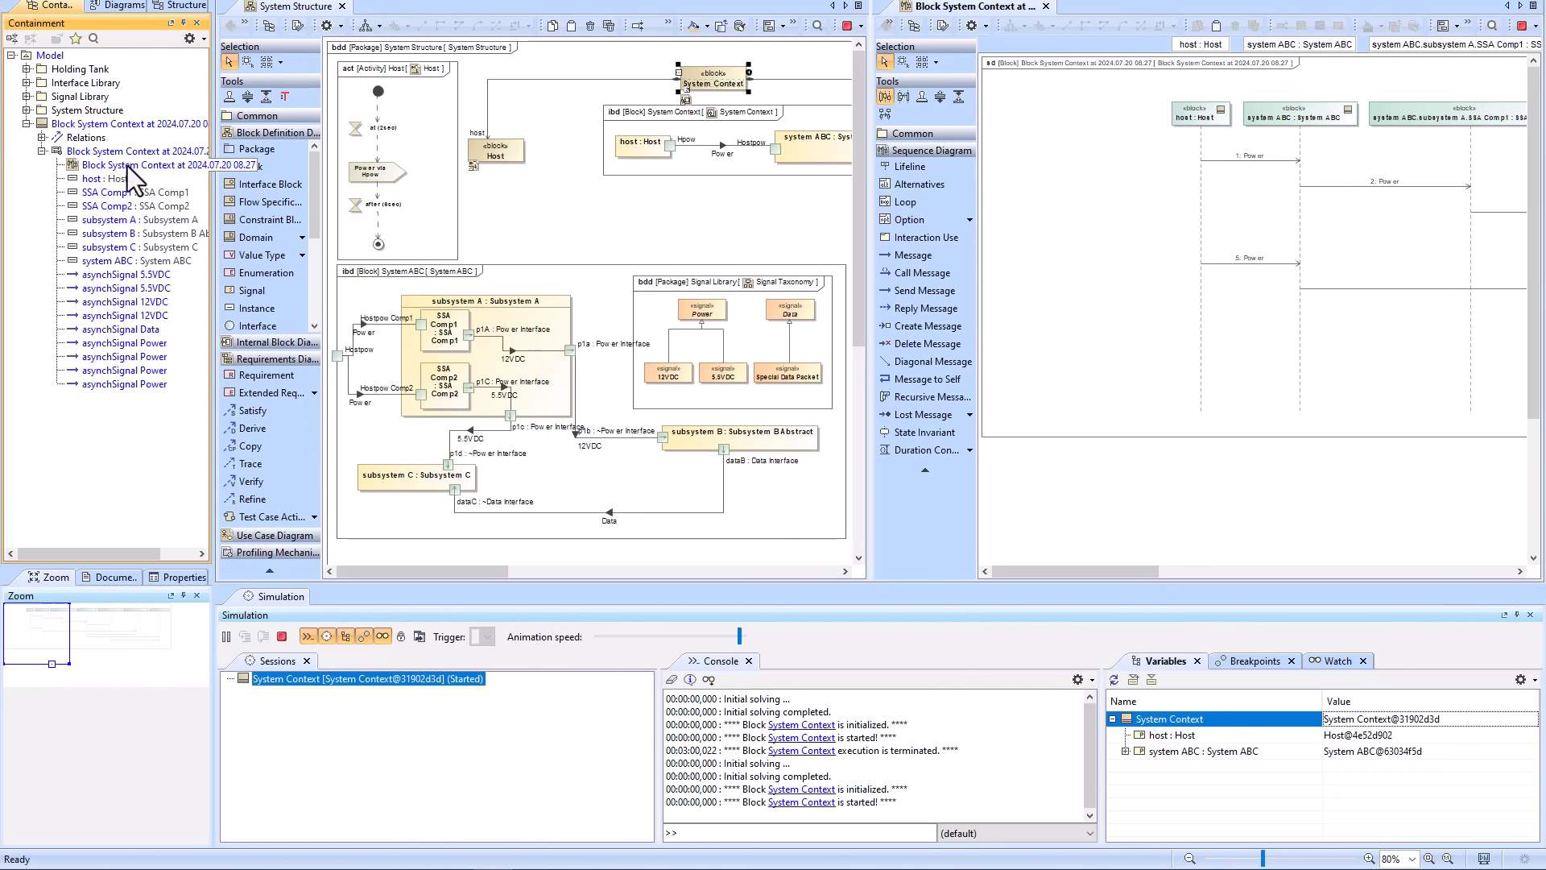
{"action": "left_click", "coordinate": [282, 636]}
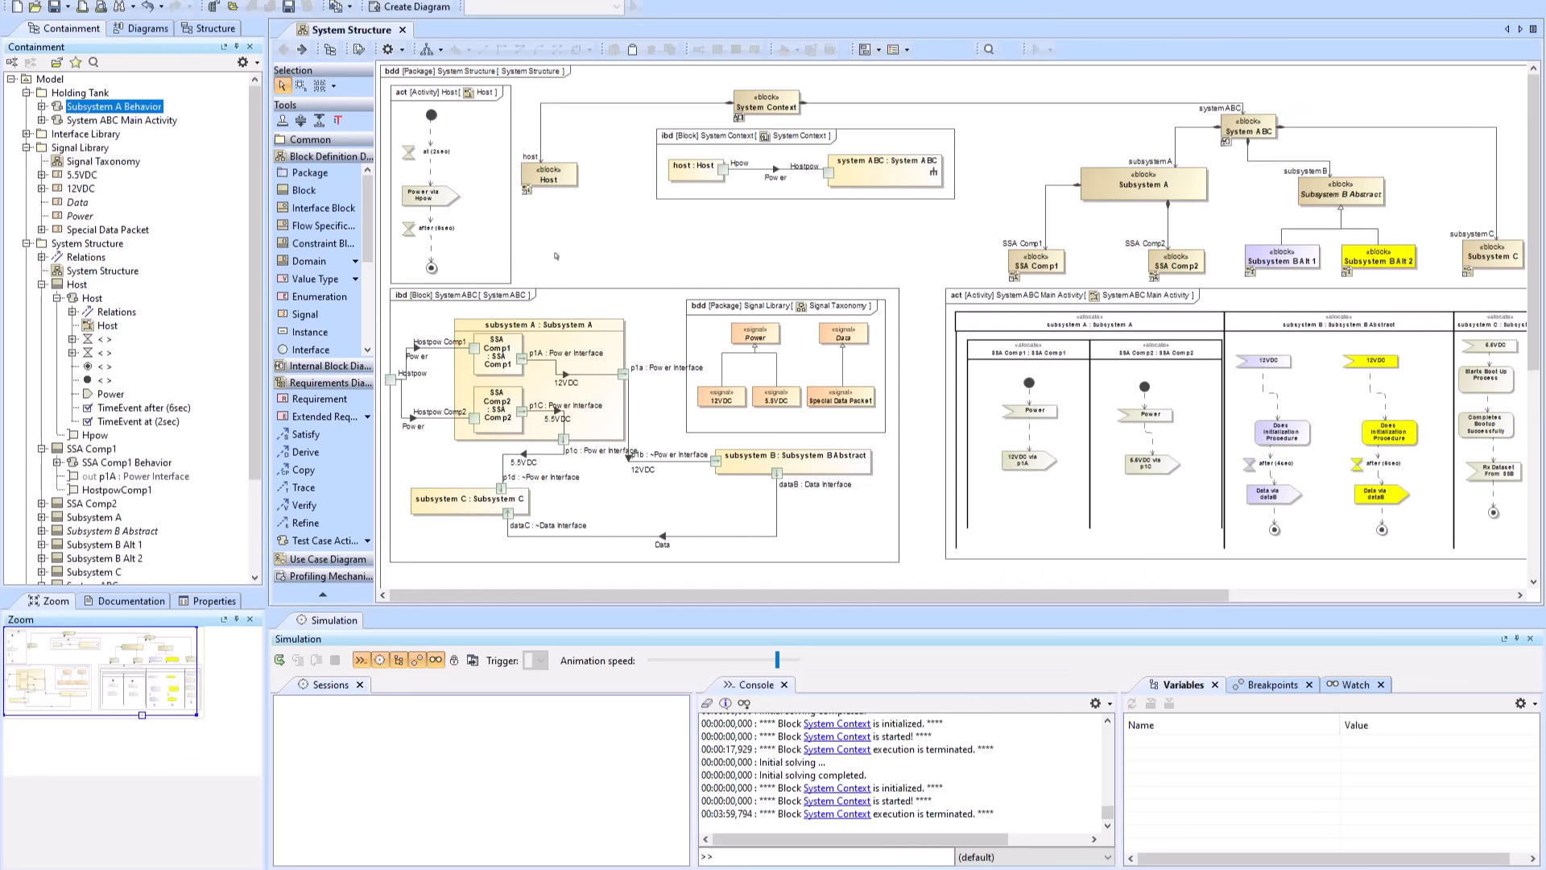
- Create an operation named Op1 under the SSA Comp1 block in the model tree
{"action": "scroll", "coordinate": [120, 386], "scroll_direction": "down", "scroll_amount": 1}
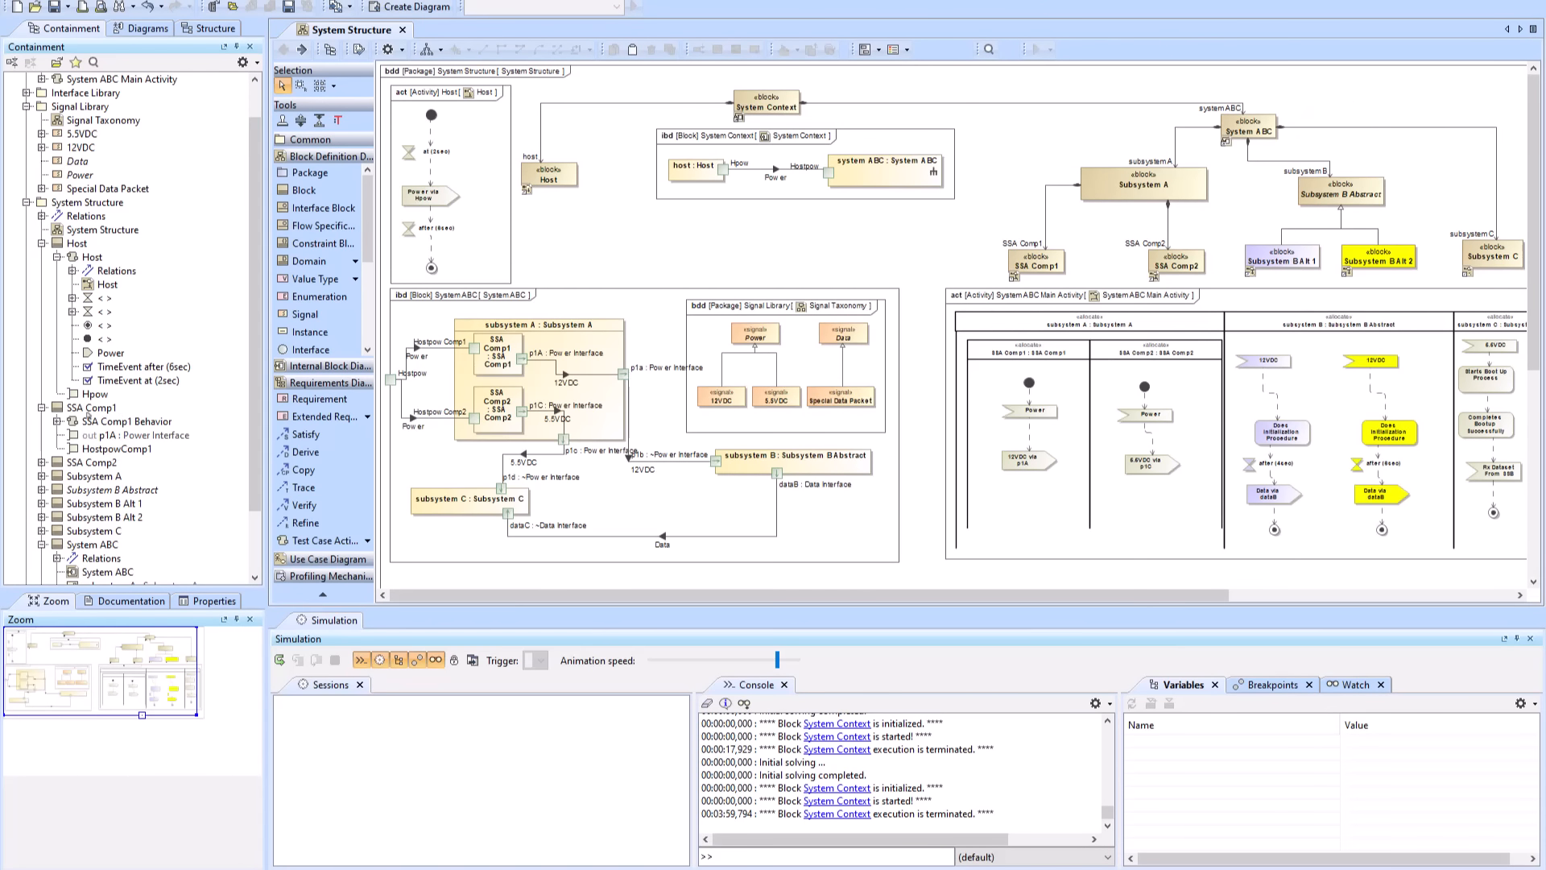
{"action": "left_click", "coordinate": [91, 409]}
{"action": "right_click", "coordinate": [91, 408]}
{"action": "left_click", "coordinate": [133, 422]}
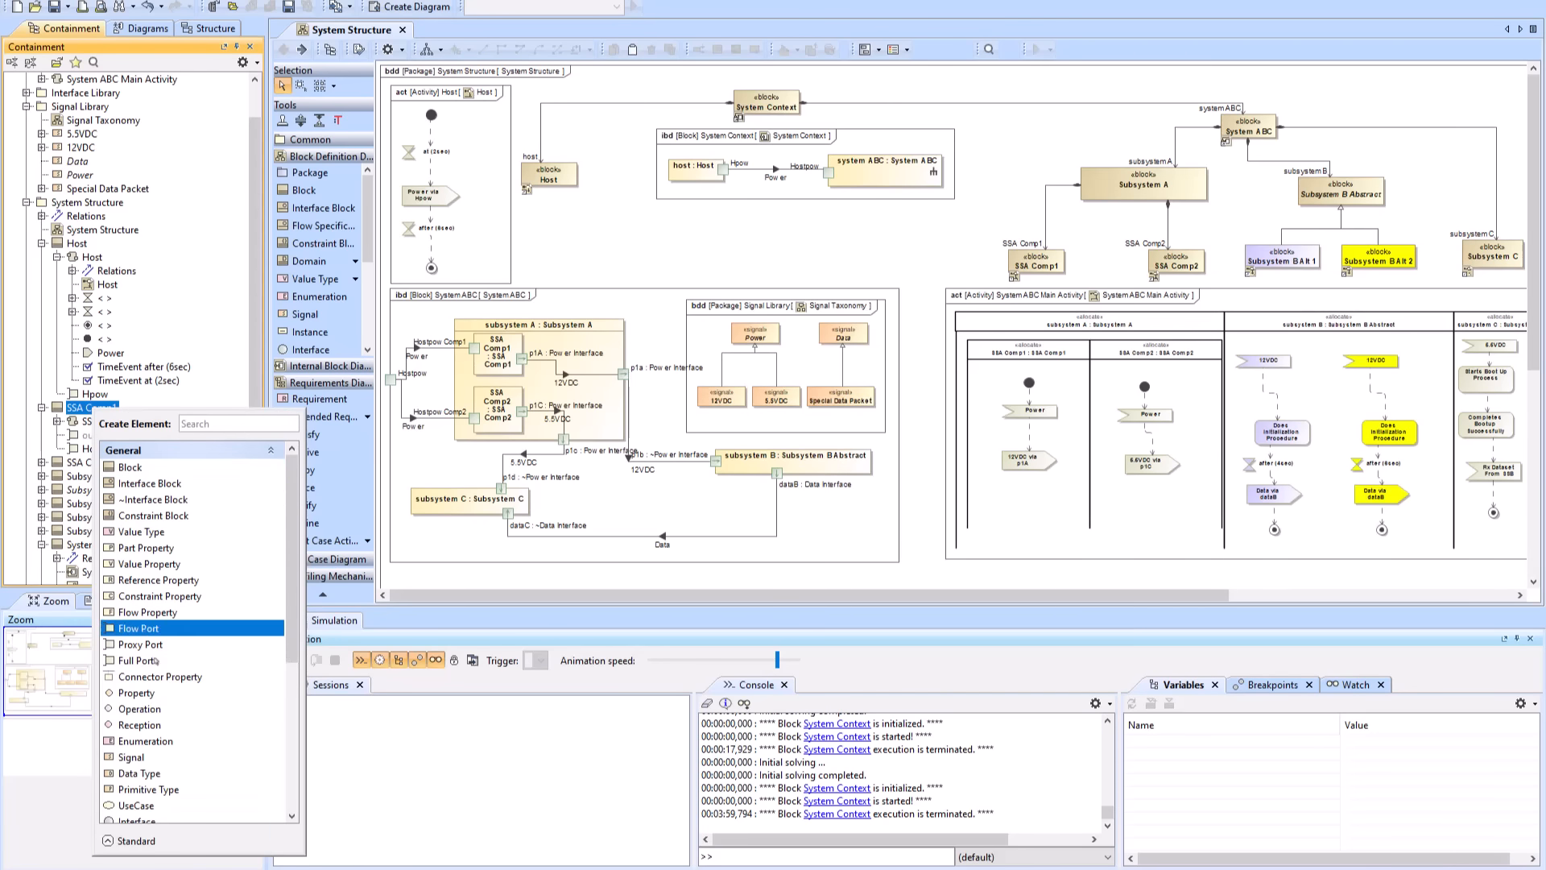
{"action": "left_click", "coordinate": [153, 713]}
{"action": "type", "text": "O"}
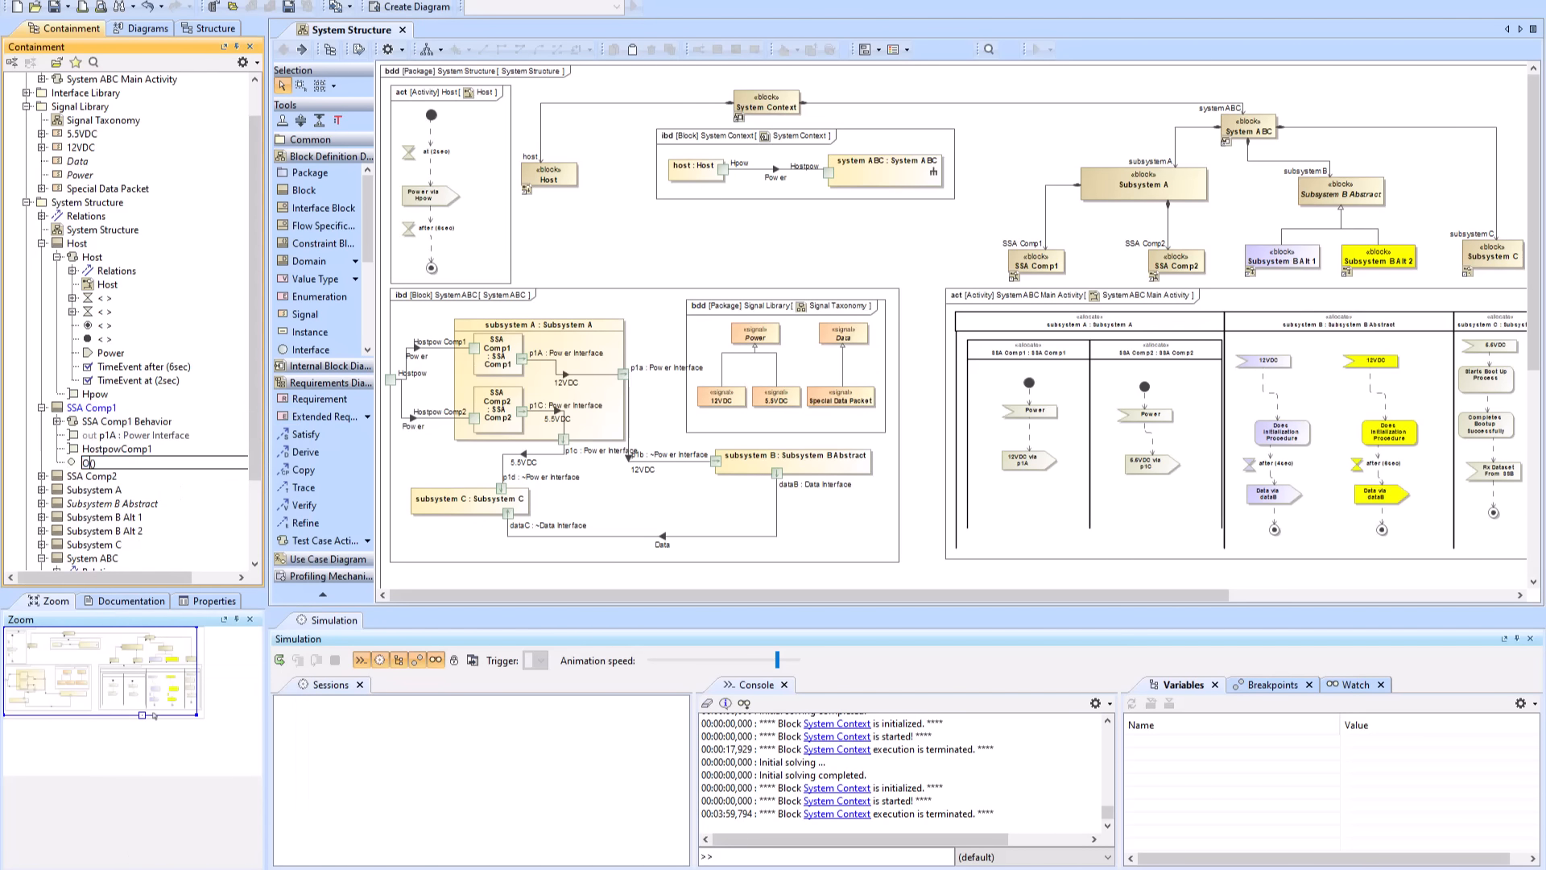
{"action": "type", "text": "p1"}
{"action": "left_click", "coordinate": [142, 449]}
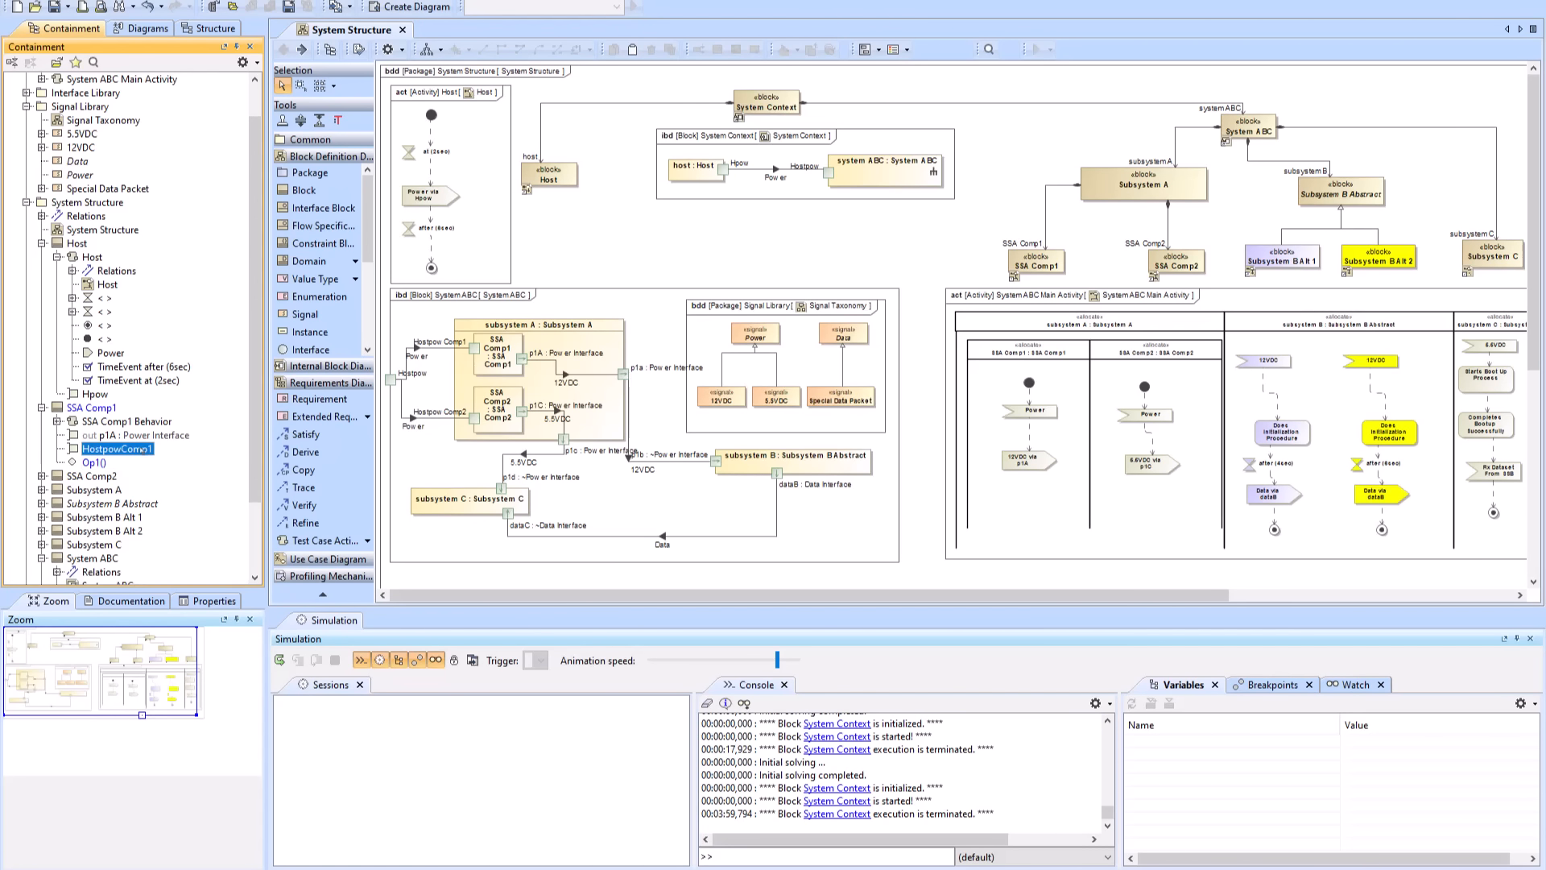
- Create an activity named Operation1 in the Holding Tank package
{"action": "scroll", "coordinate": [107, 354], "scroll_direction": "up", "scroll_amount": 1}
{"action": "right_click", "coordinate": [76, 93]}
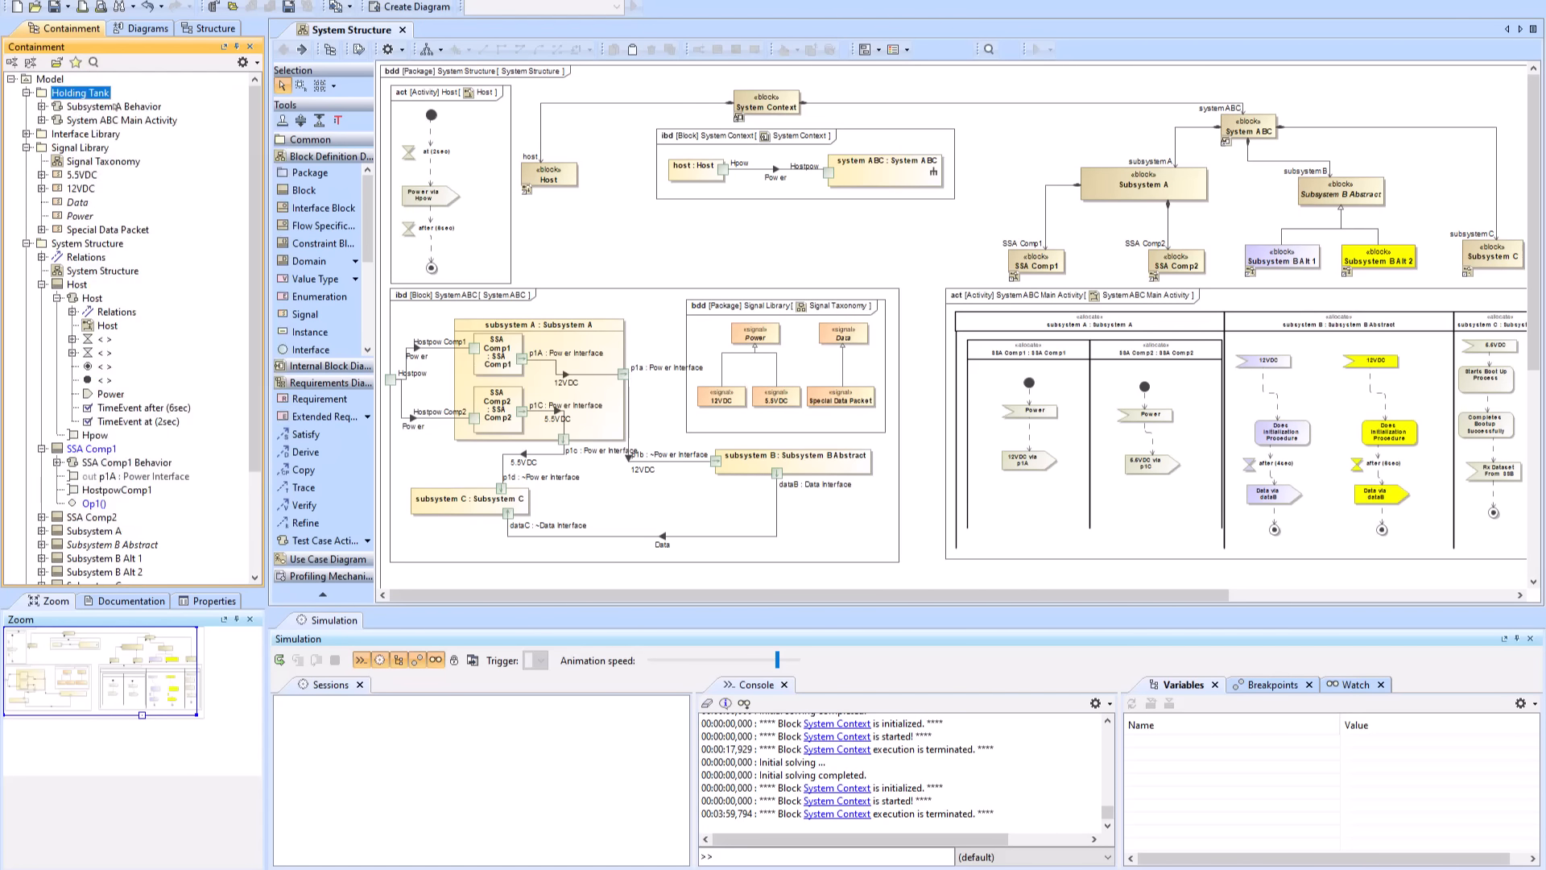
{"action": "left_click", "coordinate": [150, 474]}
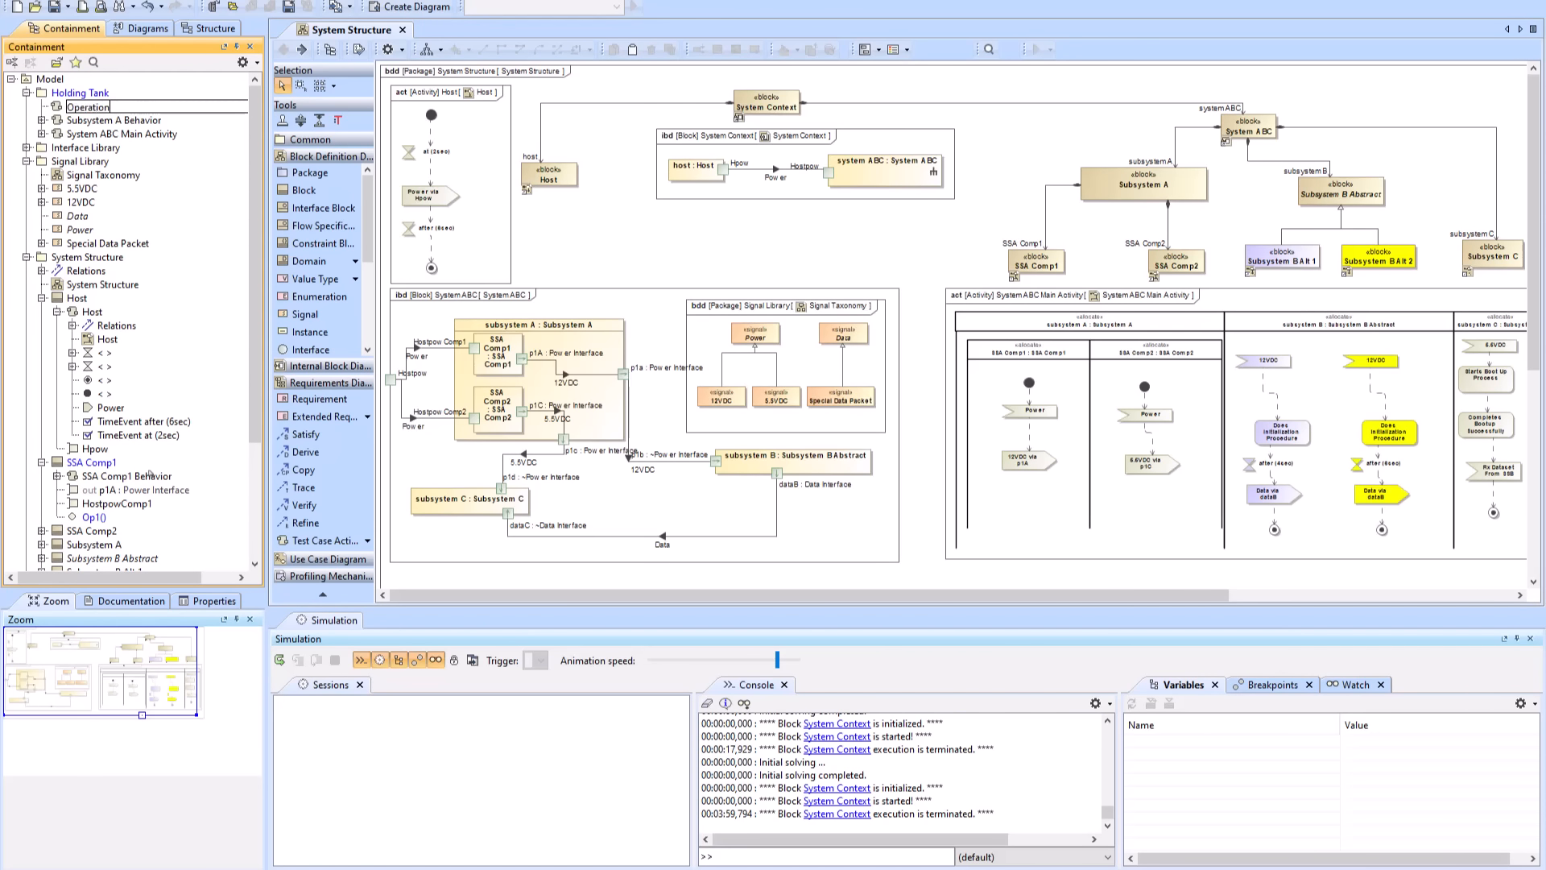
{"action": "left_click", "coordinate": [125, 176]}
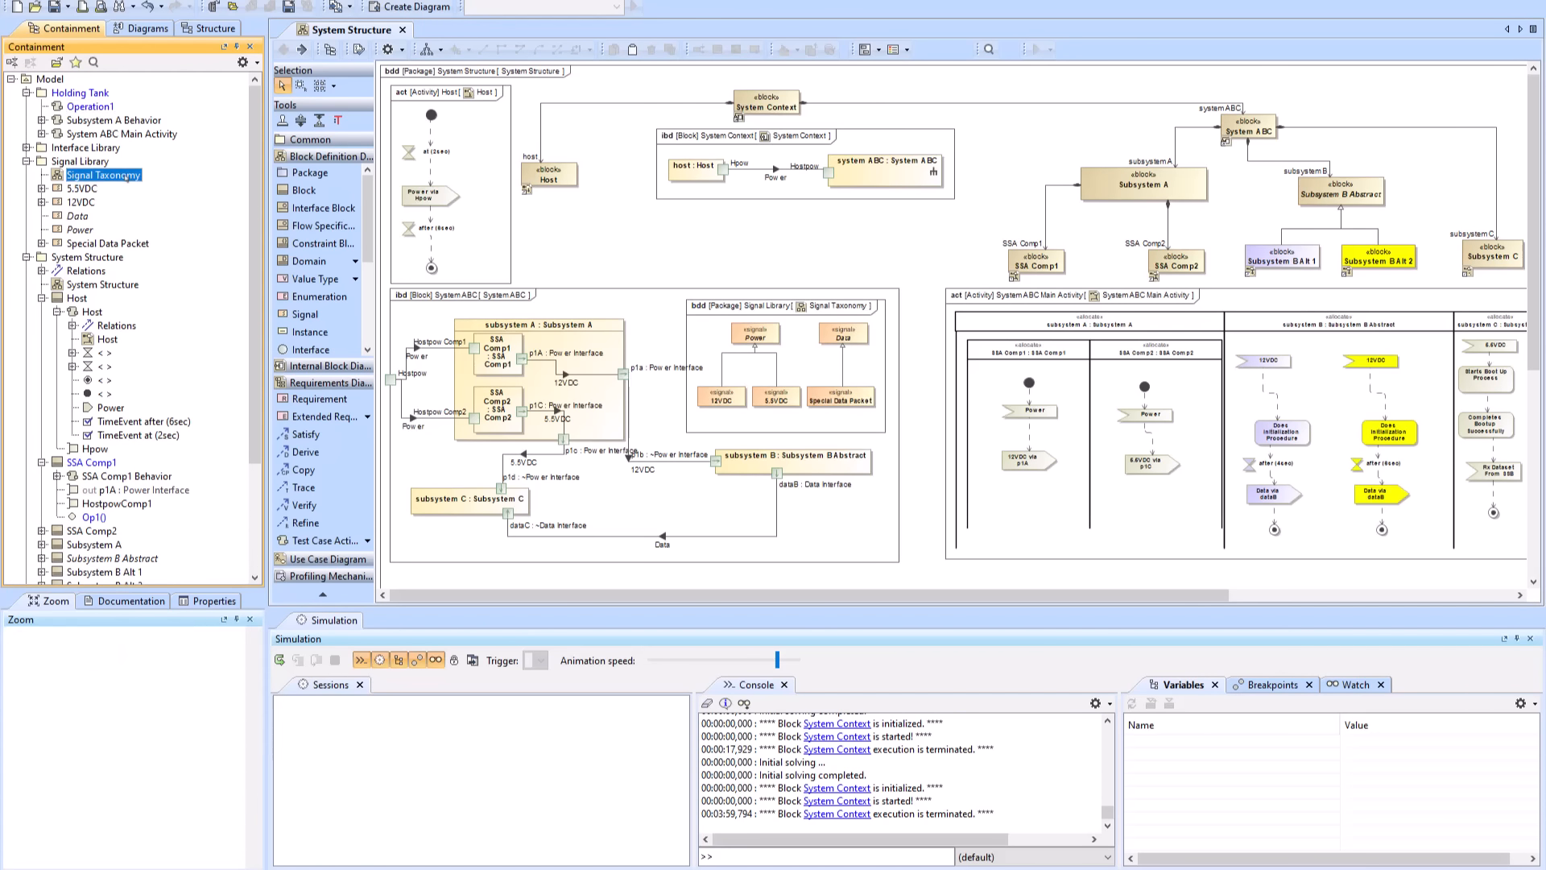
{"action": "scroll", "coordinate": [105, 387], "scroll_direction": "down", "scroll_amount": 3}
{"action": "scroll", "coordinate": [95, 500], "scroll_direction": "up", "scroll_amount": 3}
{"action": "right_click", "coordinate": [94, 513]}
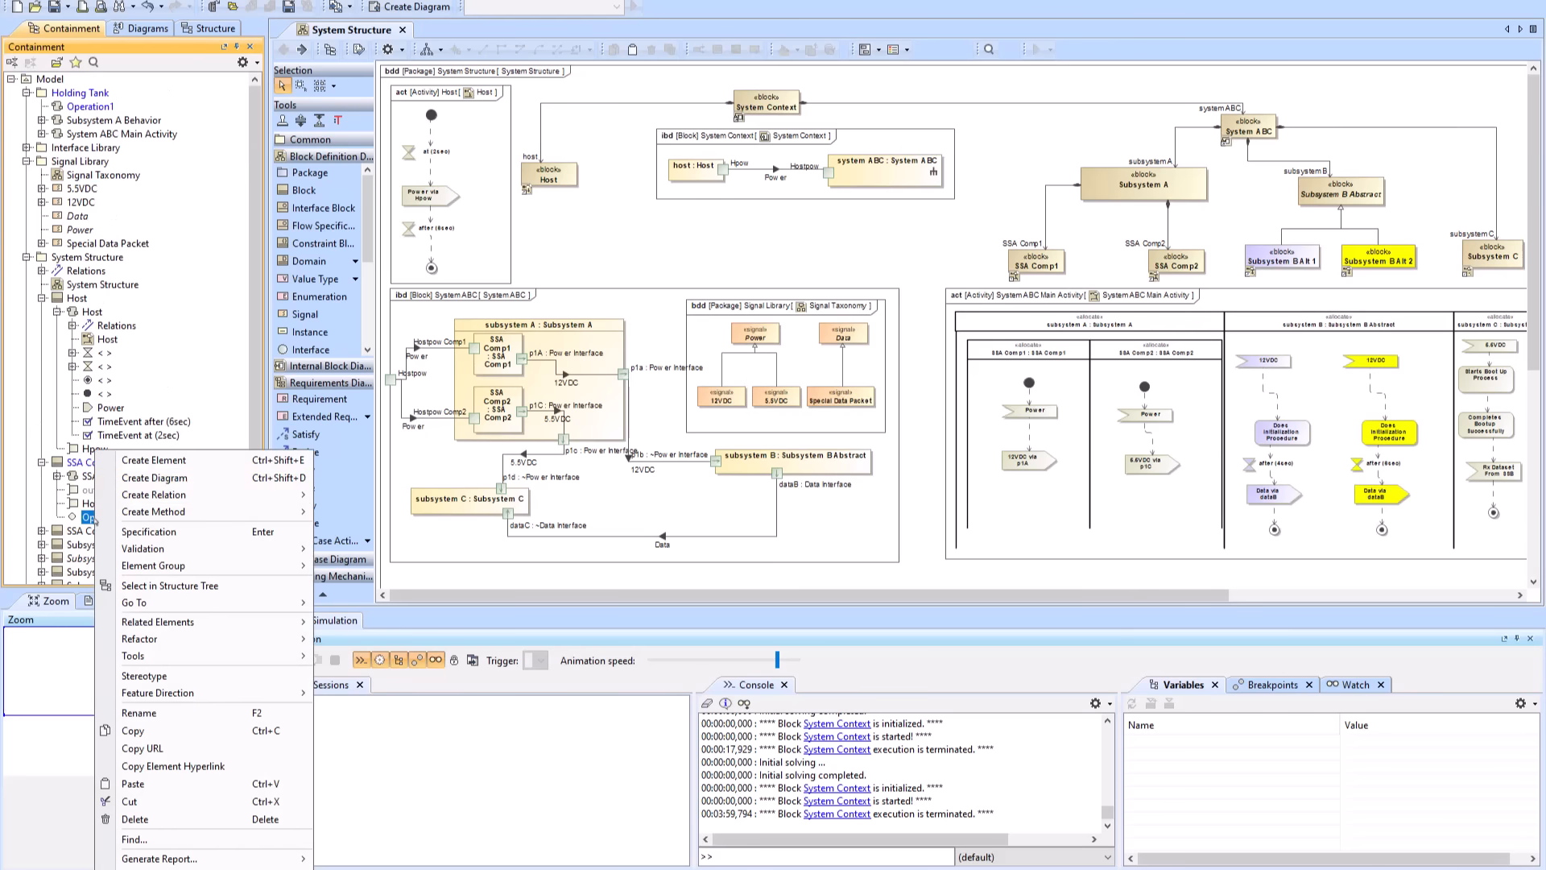
{"action": "left_click", "coordinate": [161, 459]}
{"action": "key", "text": "Escape"}
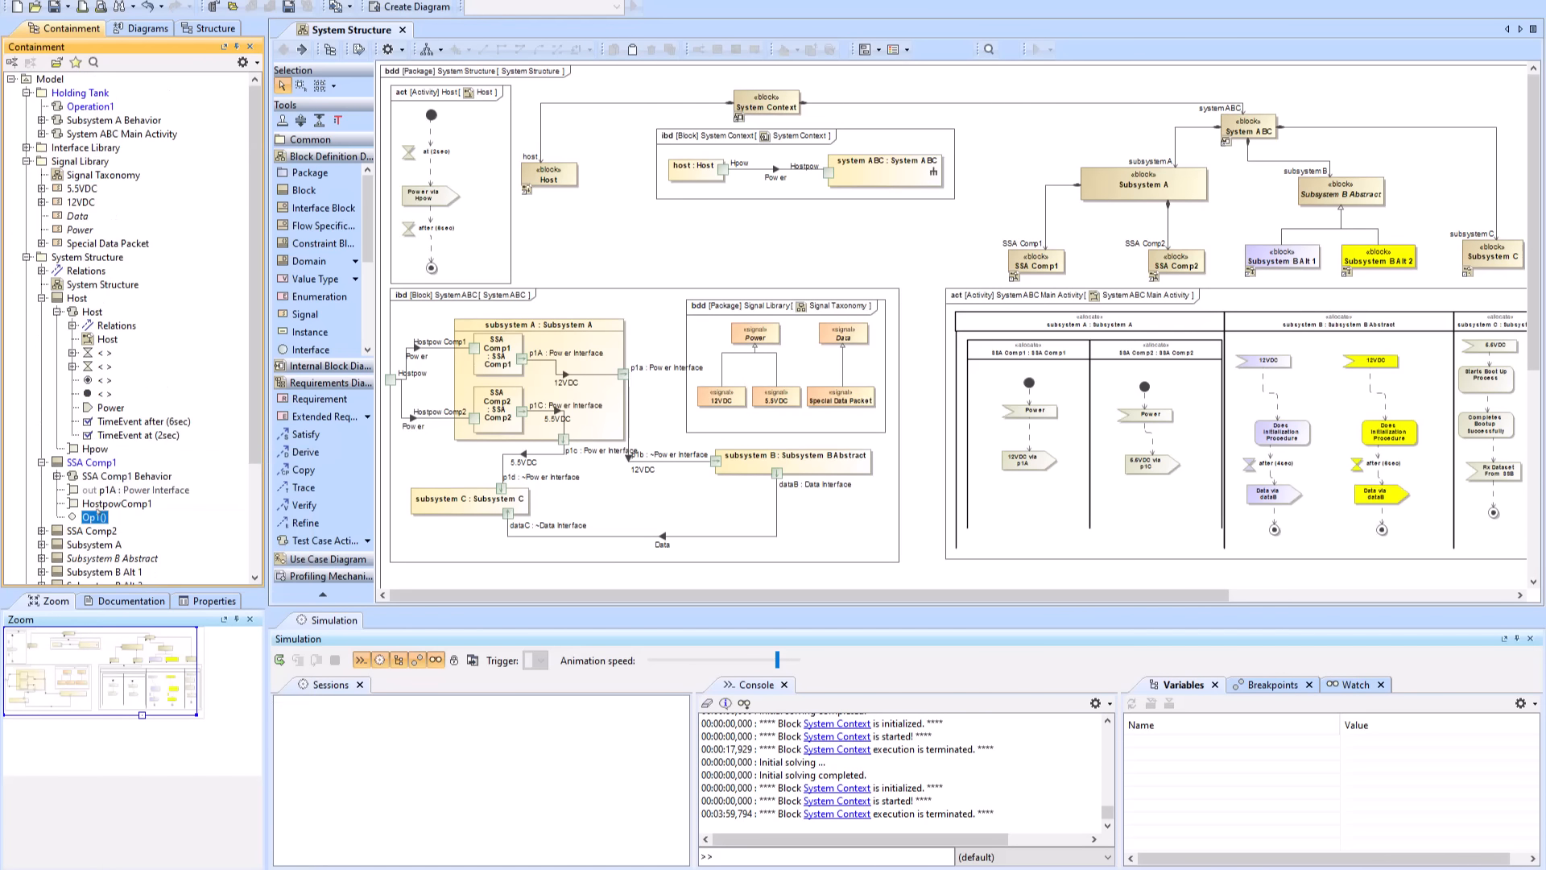
- Assign the Operation1 activity from Holding Tank as the method in the Op1 operation's specification
{"action": "right_click", "coordinate": [95, 506]}
{"action": "right_click", "coordinate": [88, 516]}
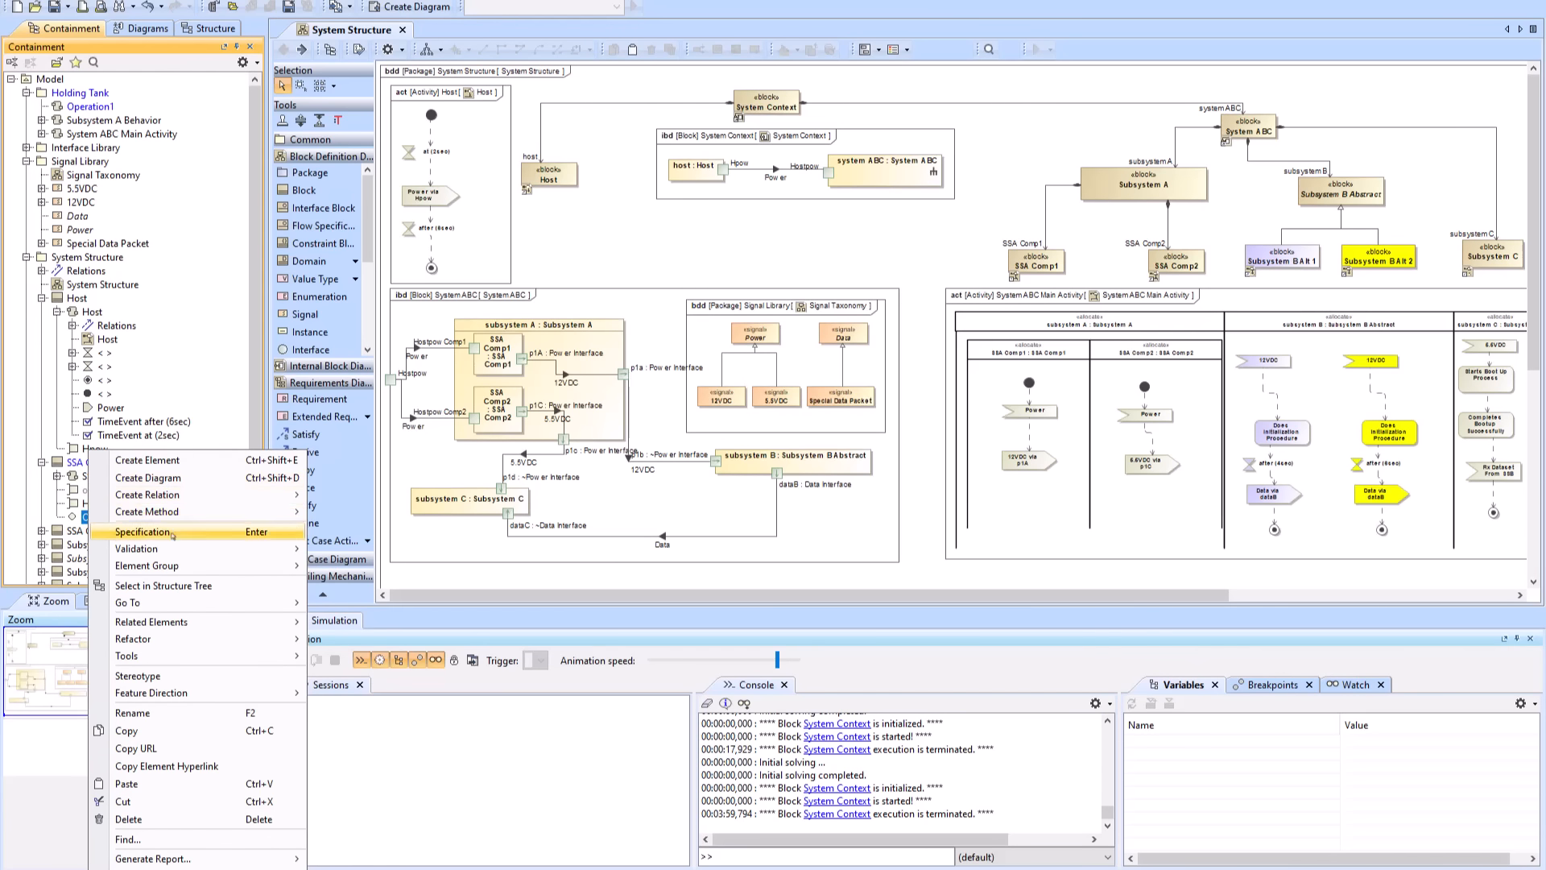
{"action": "left_click", "coordinate": [136, 532]}
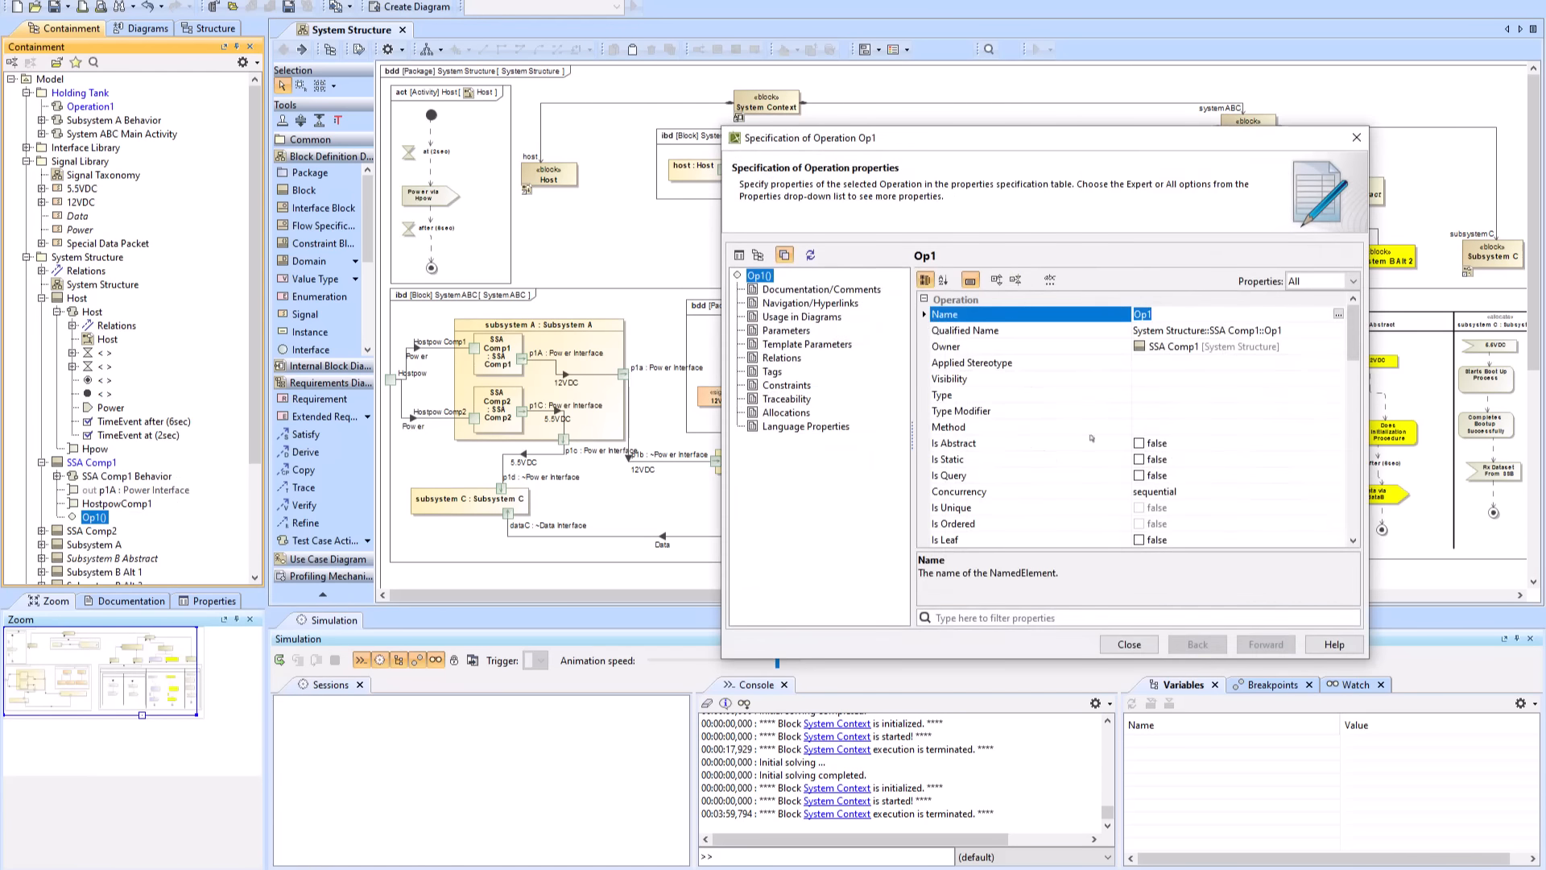
{"action": "left_click", "coordinate": [1160, 428]}
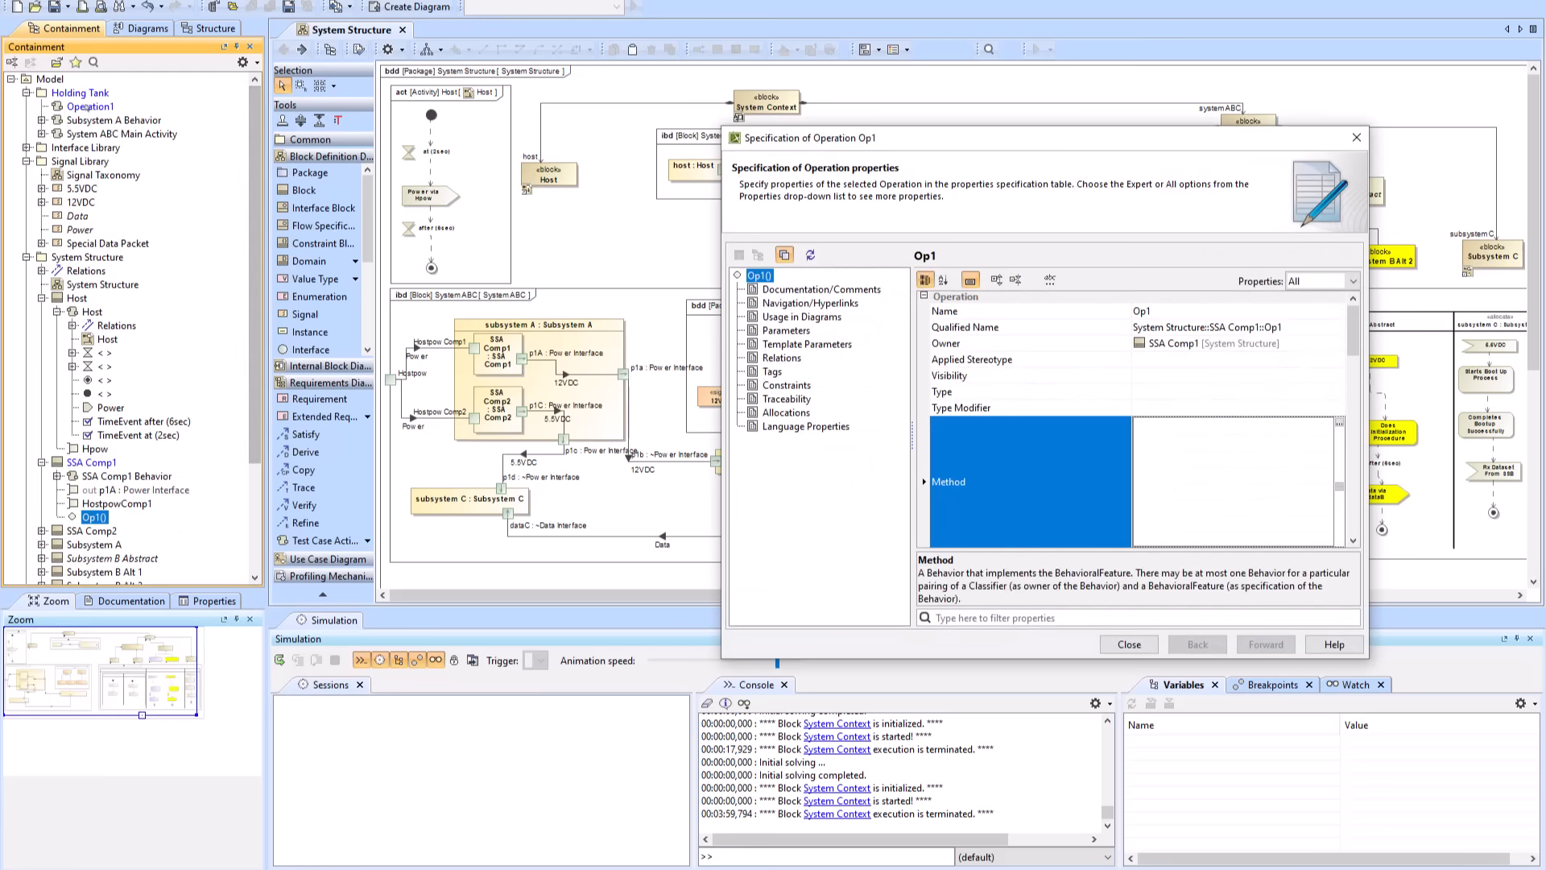
{"action": "left_click_drag", "start_coordinate": [90, 106], "coordinate": [1204, 427]}
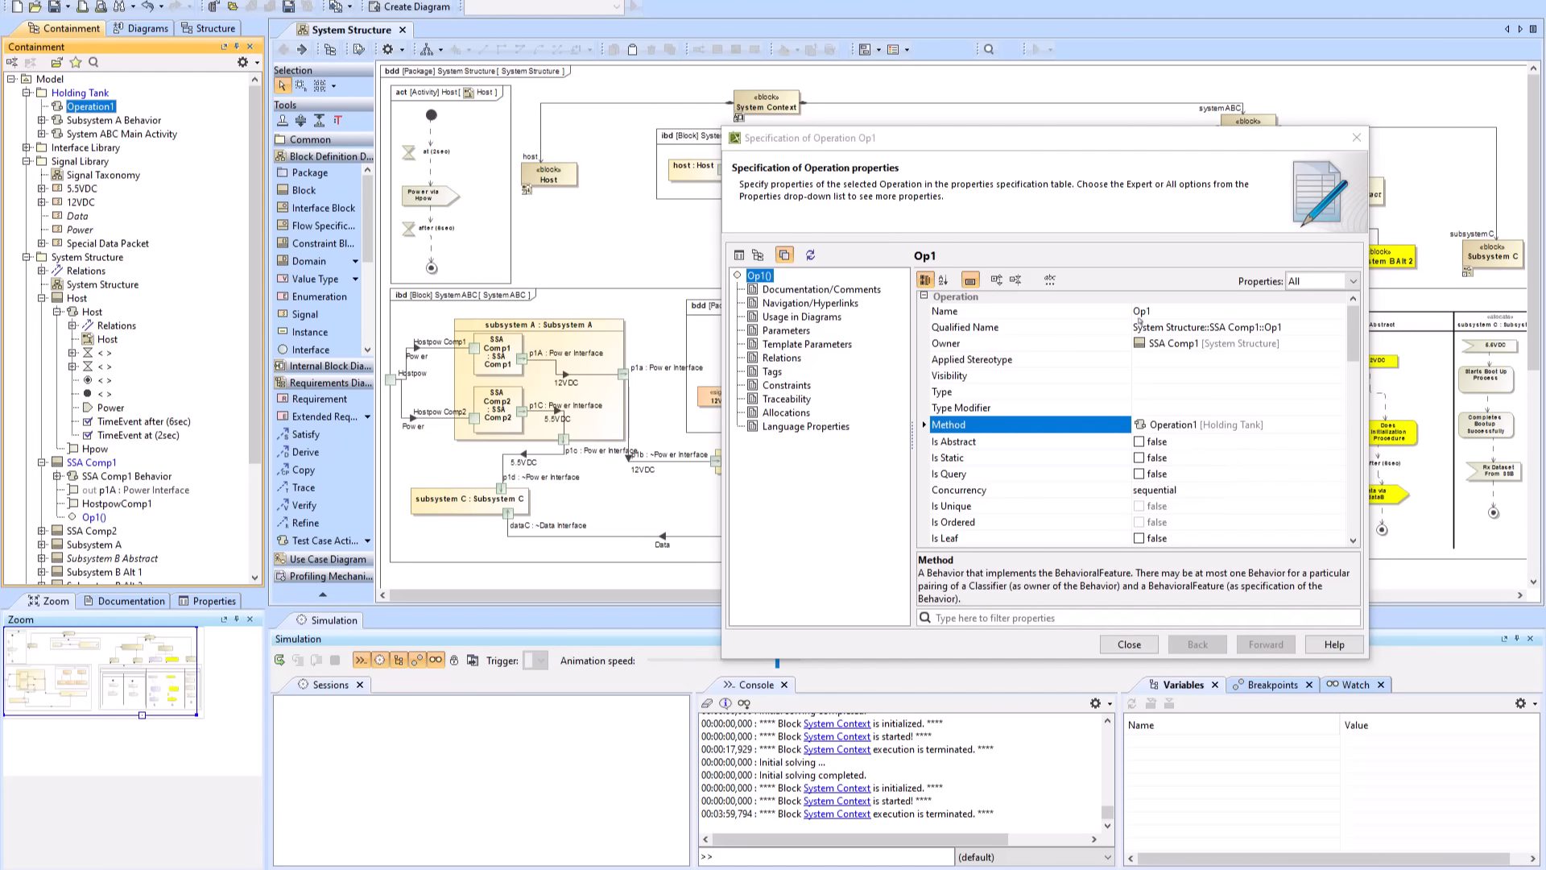
- Add a parameter named Input1 of SysML type Integer to the Op1 operation
{"action": "left_click_drag", "start_coordinate": [1048, 152], "coordinate": [941, 142]}
{"action": "left_click", "coordinate": [696, 316]}
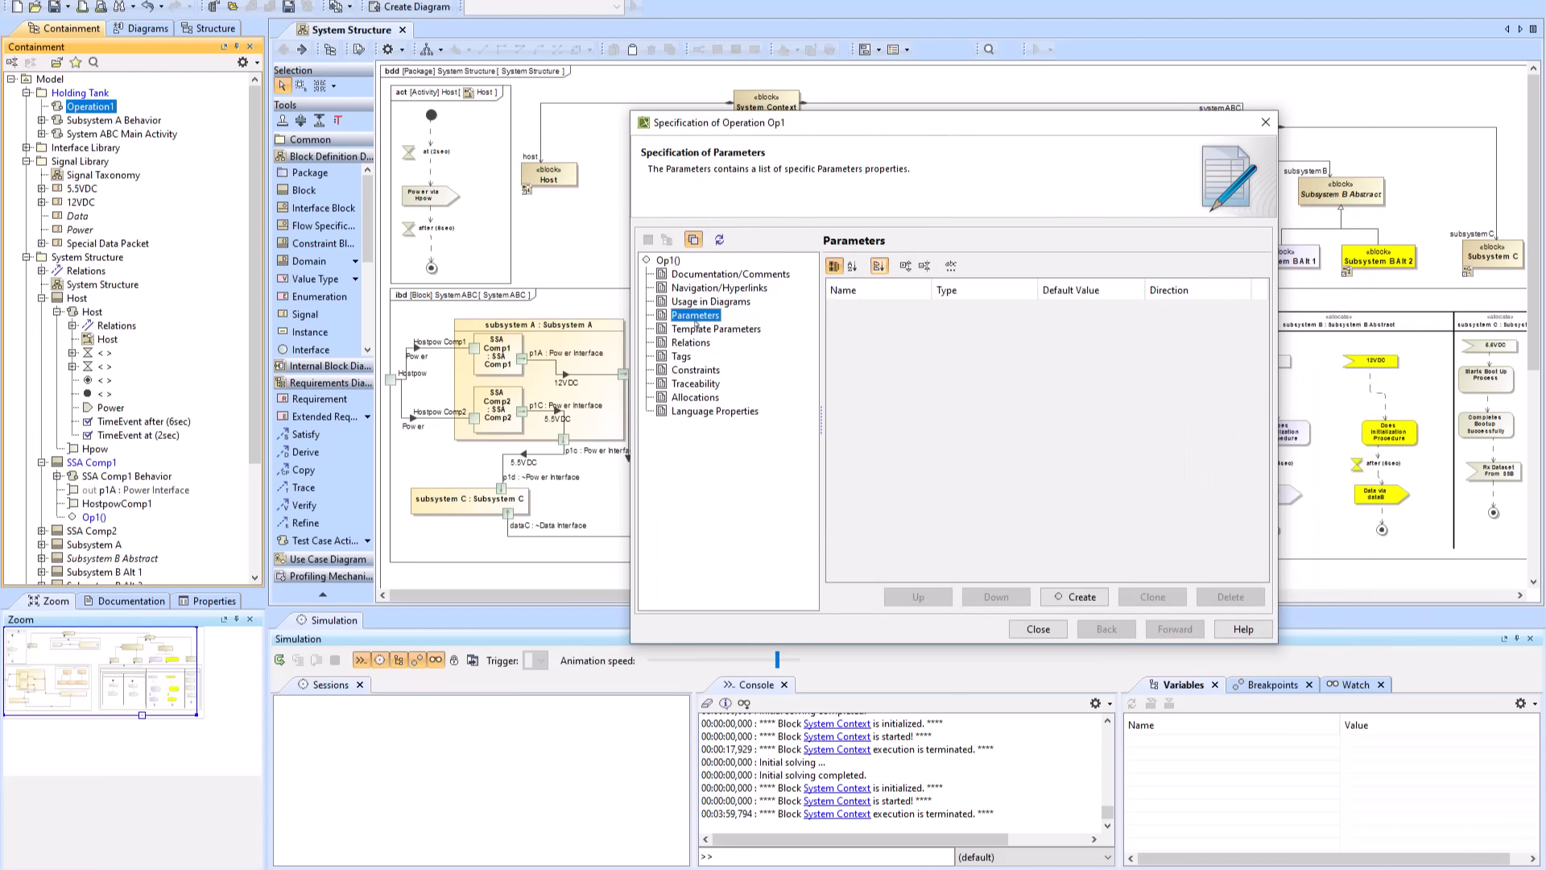
{"action": "left_click", "coordinate": [1095, 602]}
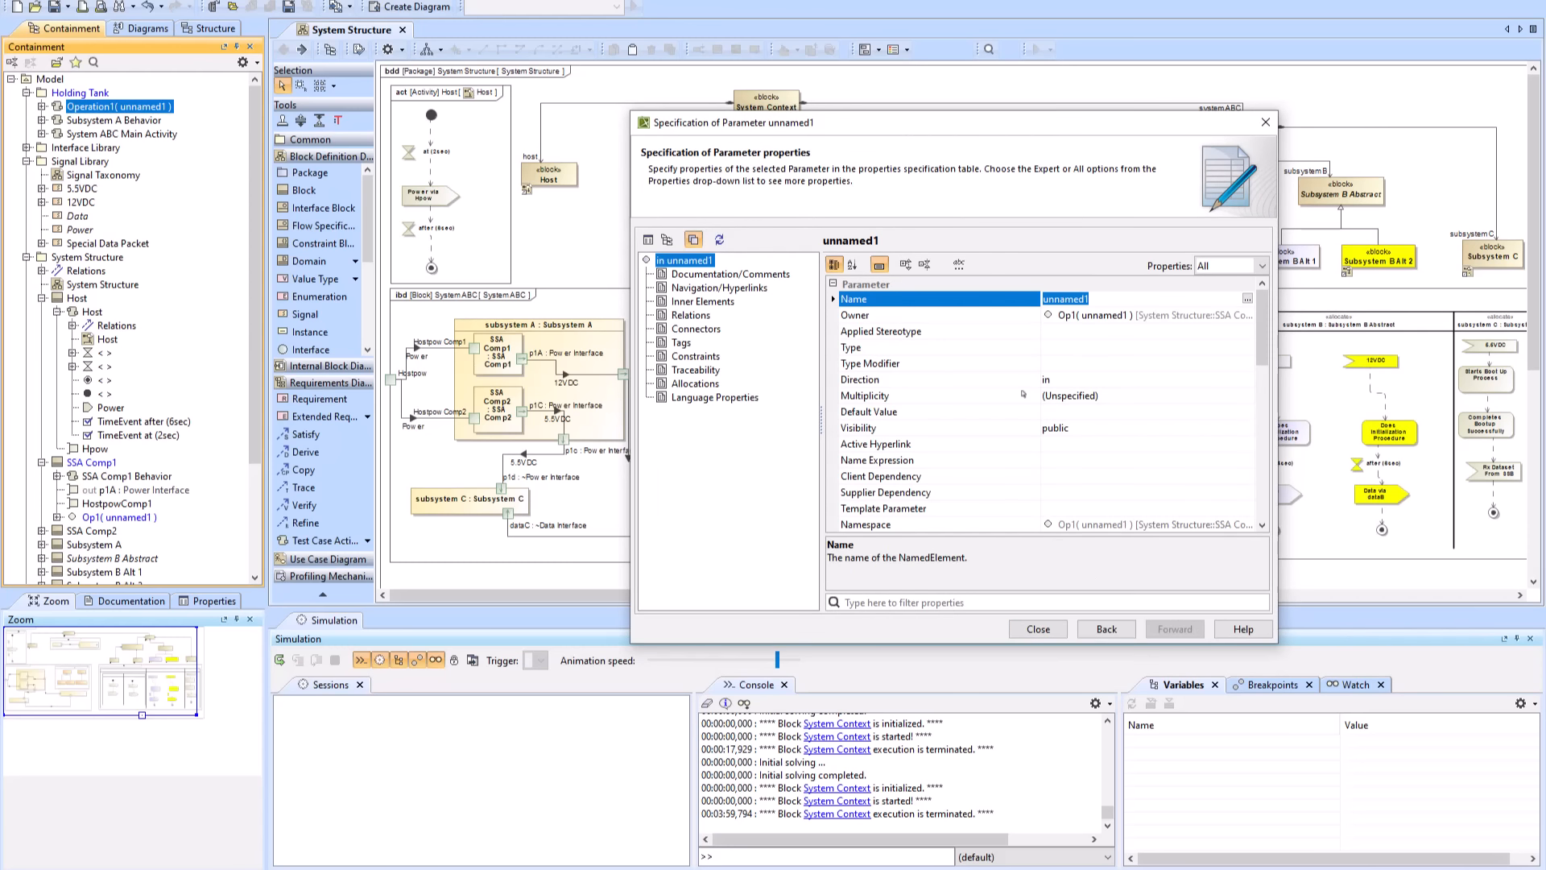
{"action": "key", "text": "BackSpace"}
{"action": "left_click", "coordinate": [1055, 347]}
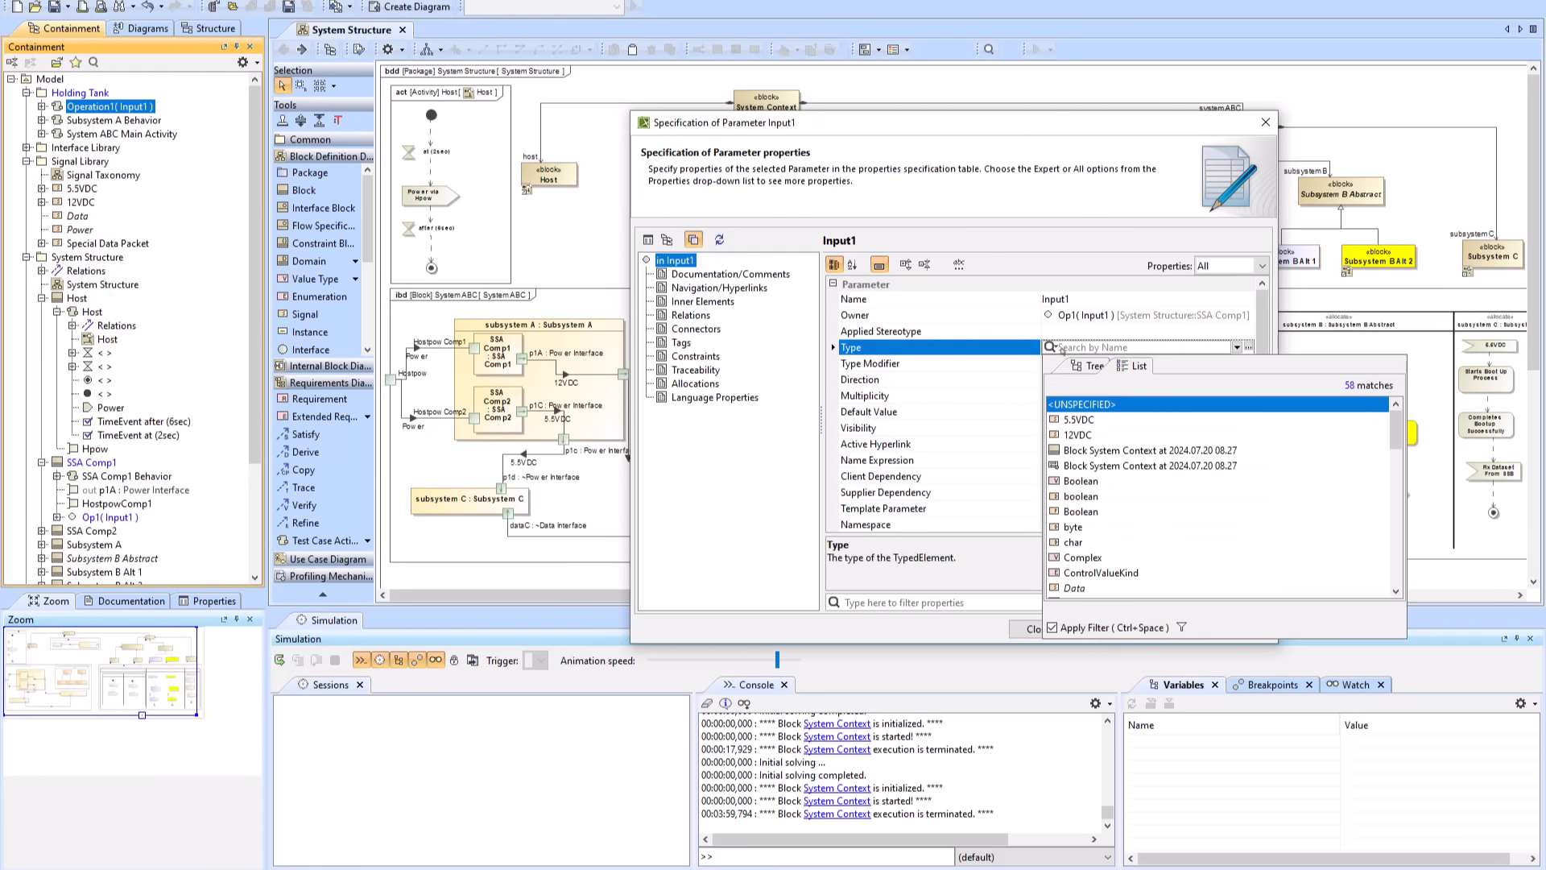
{"action": "type", "text": "Int"}
{"action": "key", "text": "Down"}
{"action": "key", "text": "Down"}
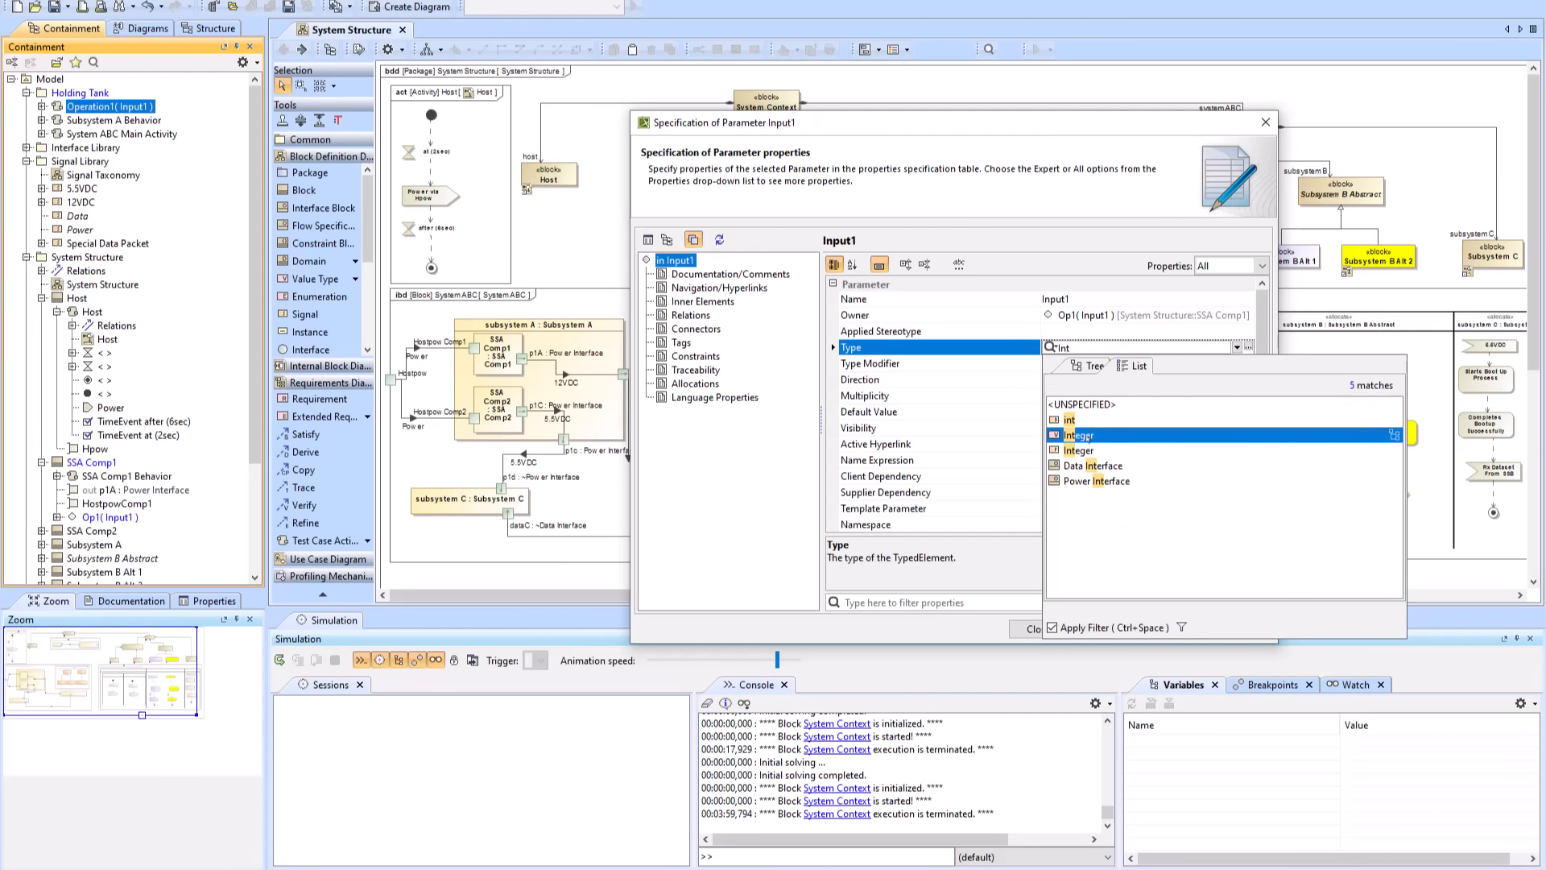
{"action": "key", "text": "Return"}
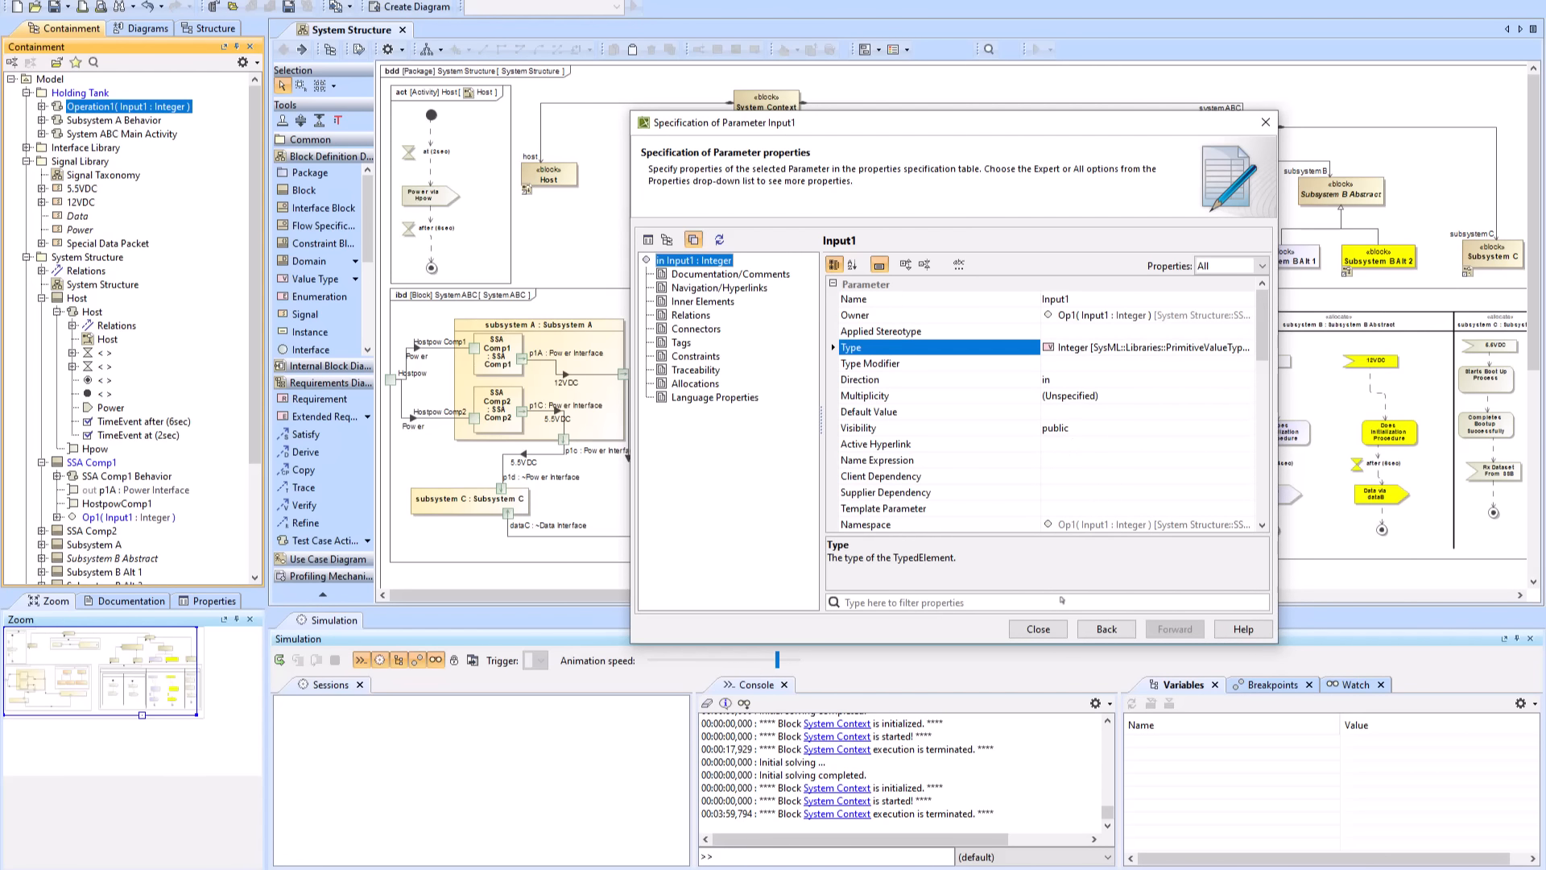
{"action": "left_click", "coordinate": [1107, 628]}
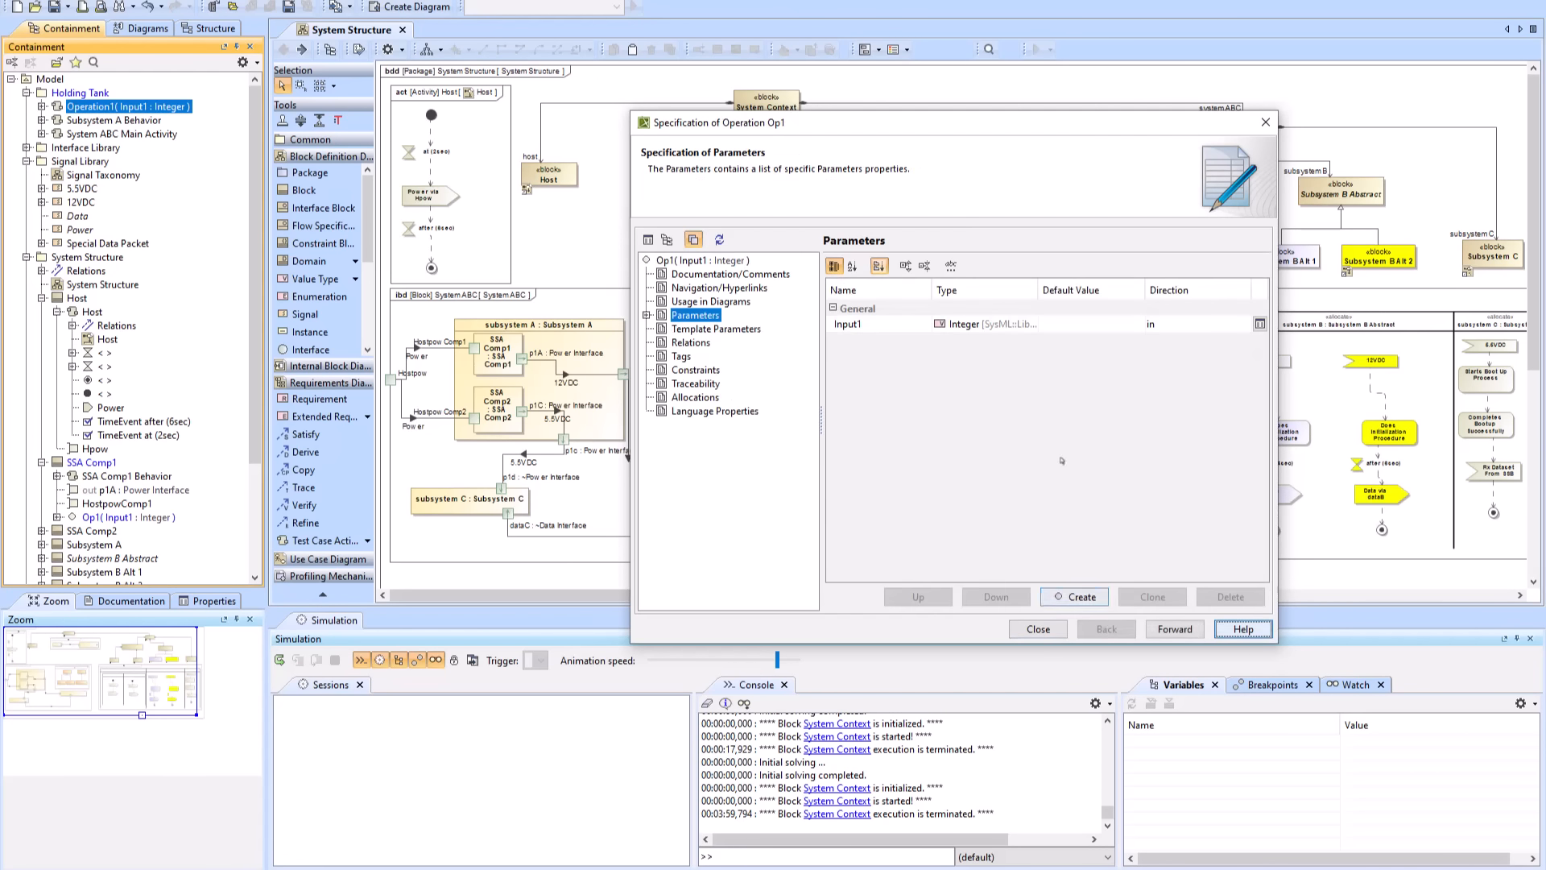
- Add an Output1 parameter of type Integer with direction out to Op1, and close the specification
{"action": "left_click", "coordinate": [1079, 596]}
{"action": "type", "text": "Output1"}
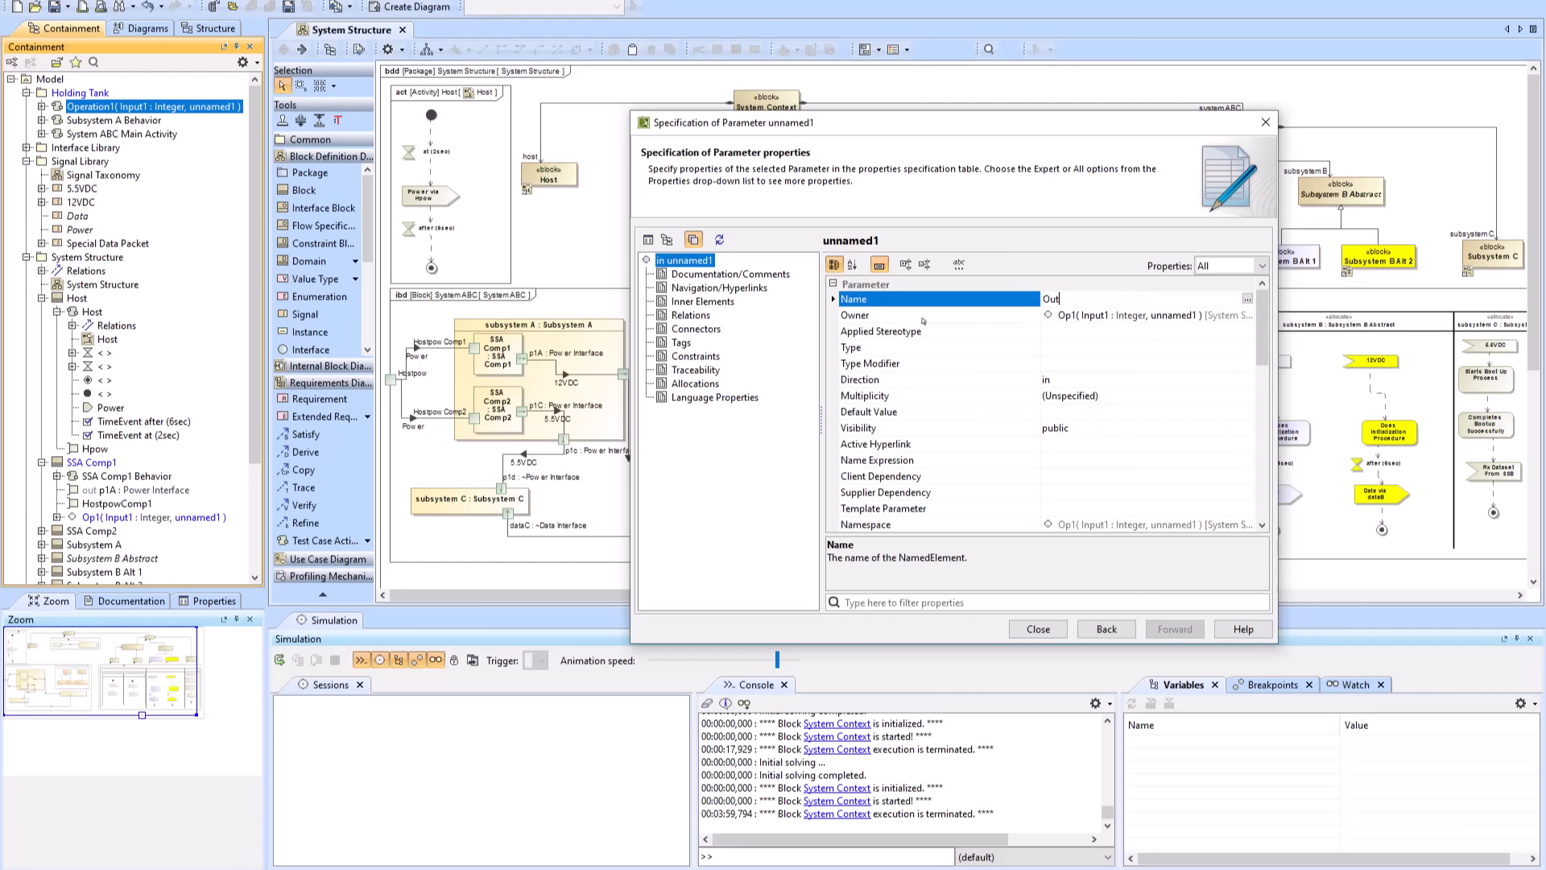
{"action": "left_click", "coordinate": [1071, 353]}
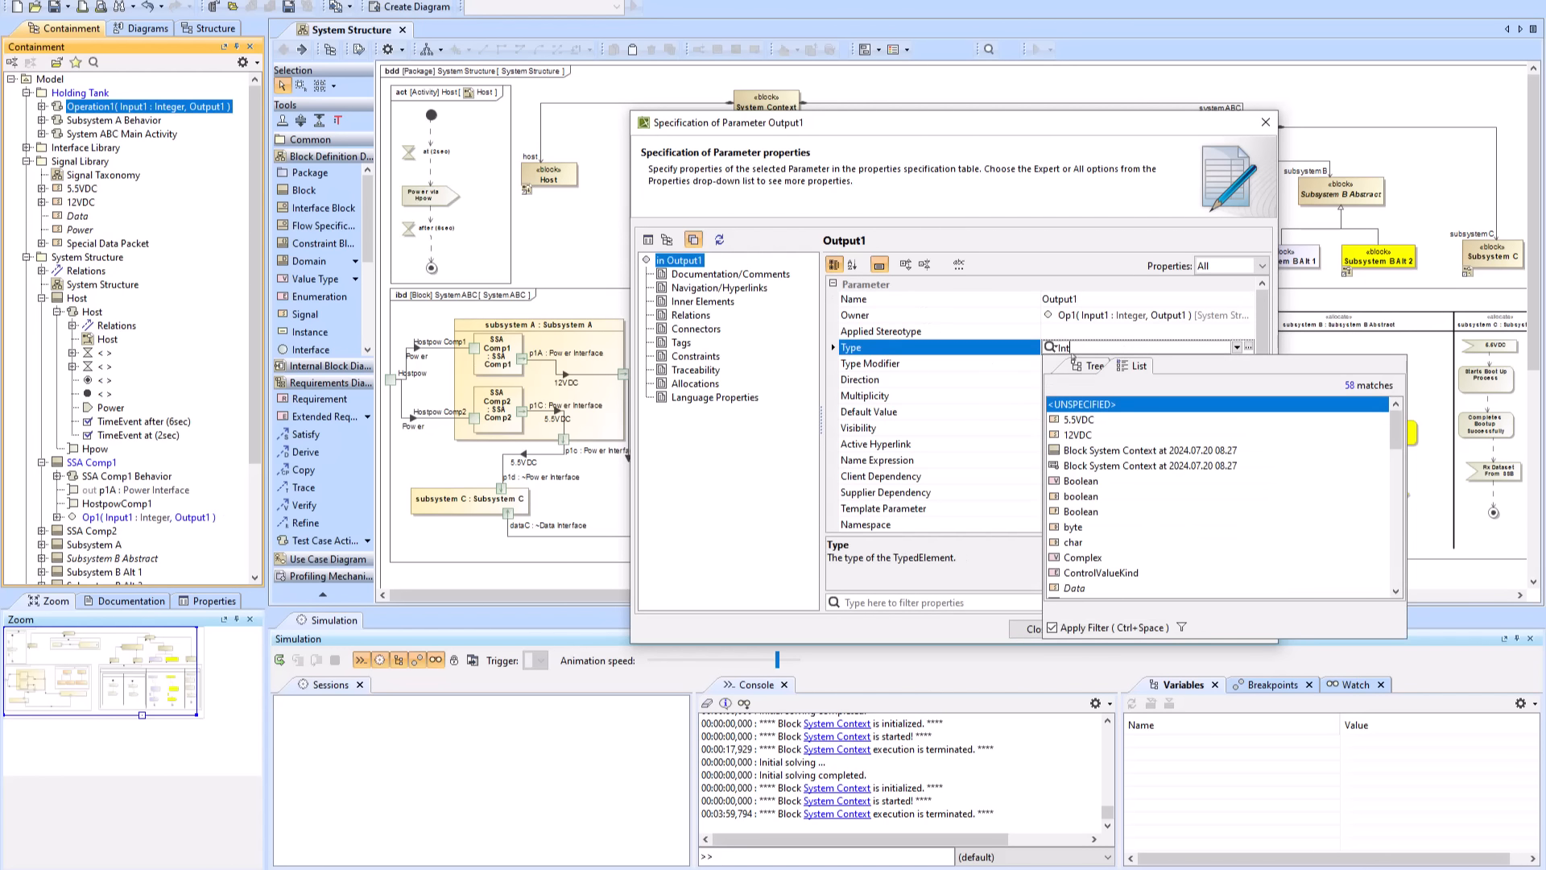
{"action": "type", "text": "Int"}
{"action": "left_click", "coordinate": [1104, 440]}
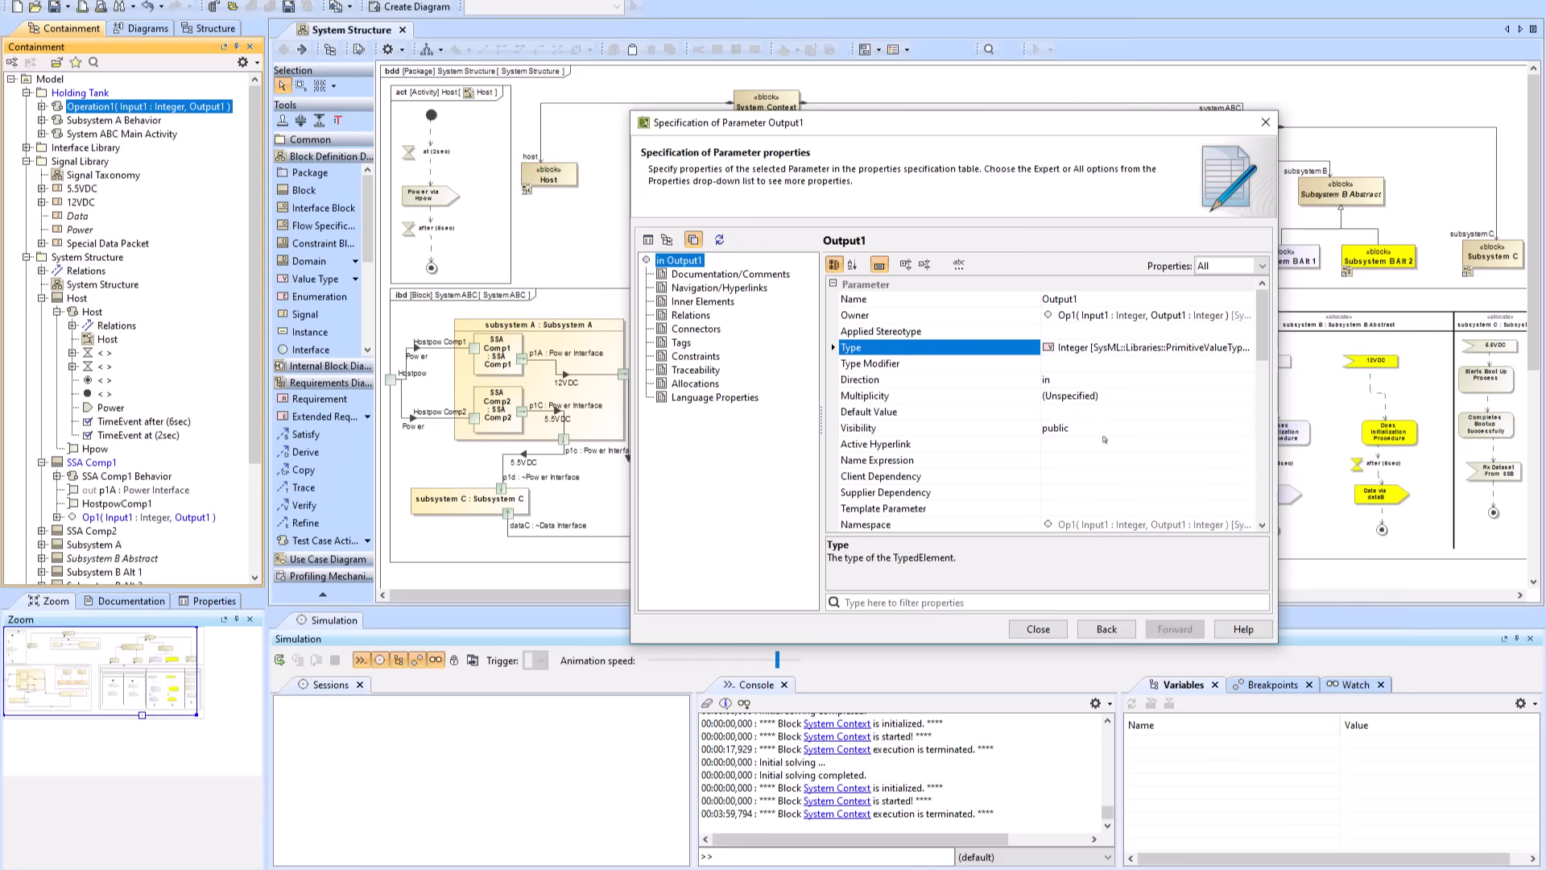
{"action": "left_click", "coordinate": [1059, 382]}
{"action": "left_click", "coordinate": [1074, 438]}
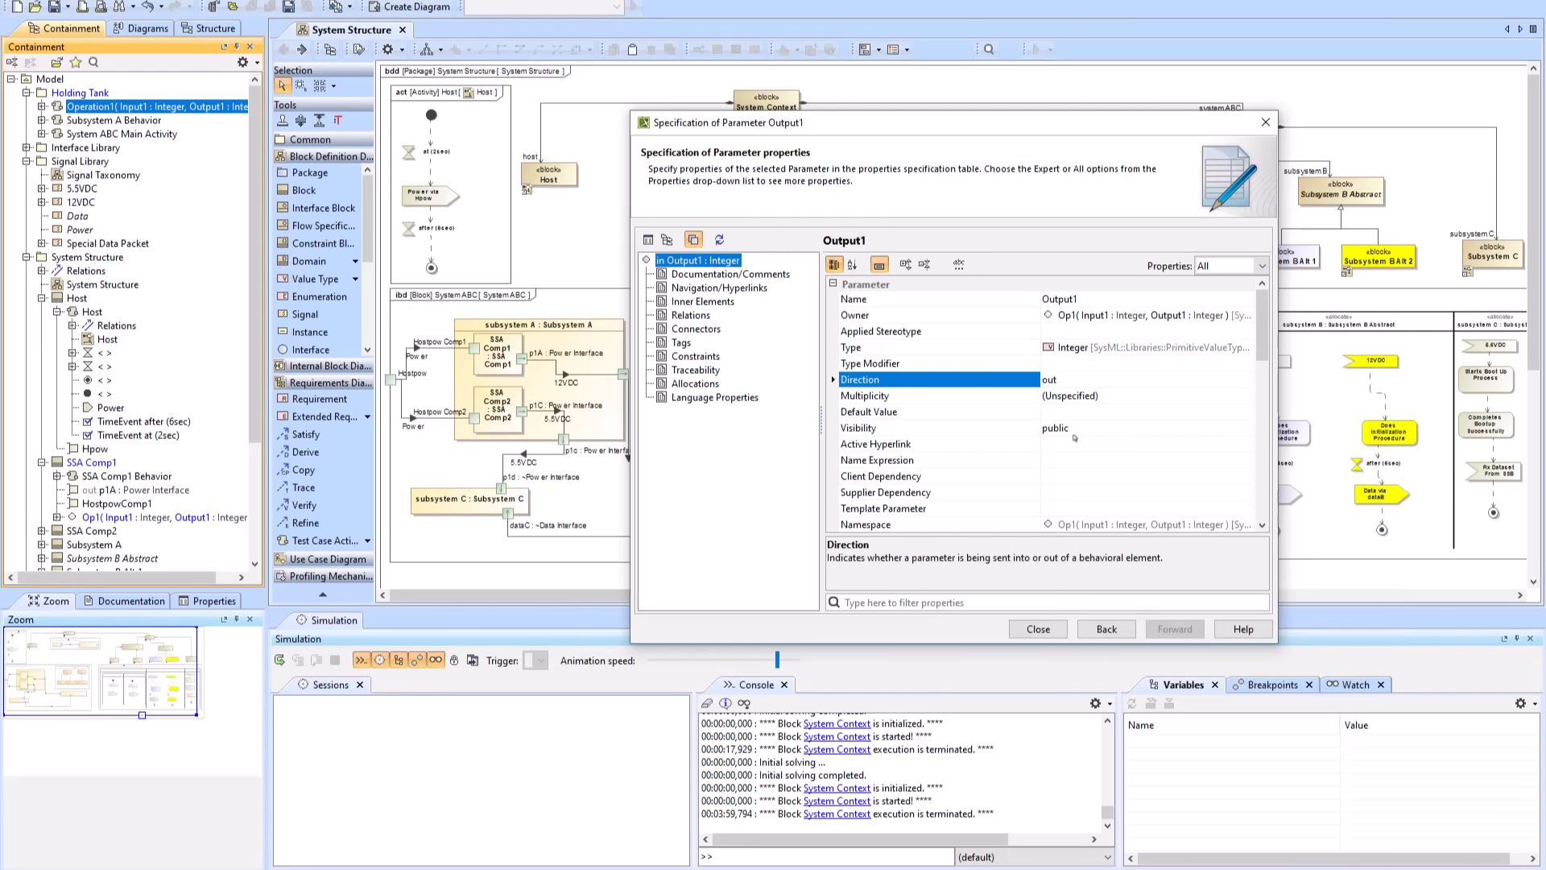
{"action": "left_click", "coordinate": [1105, 628]}
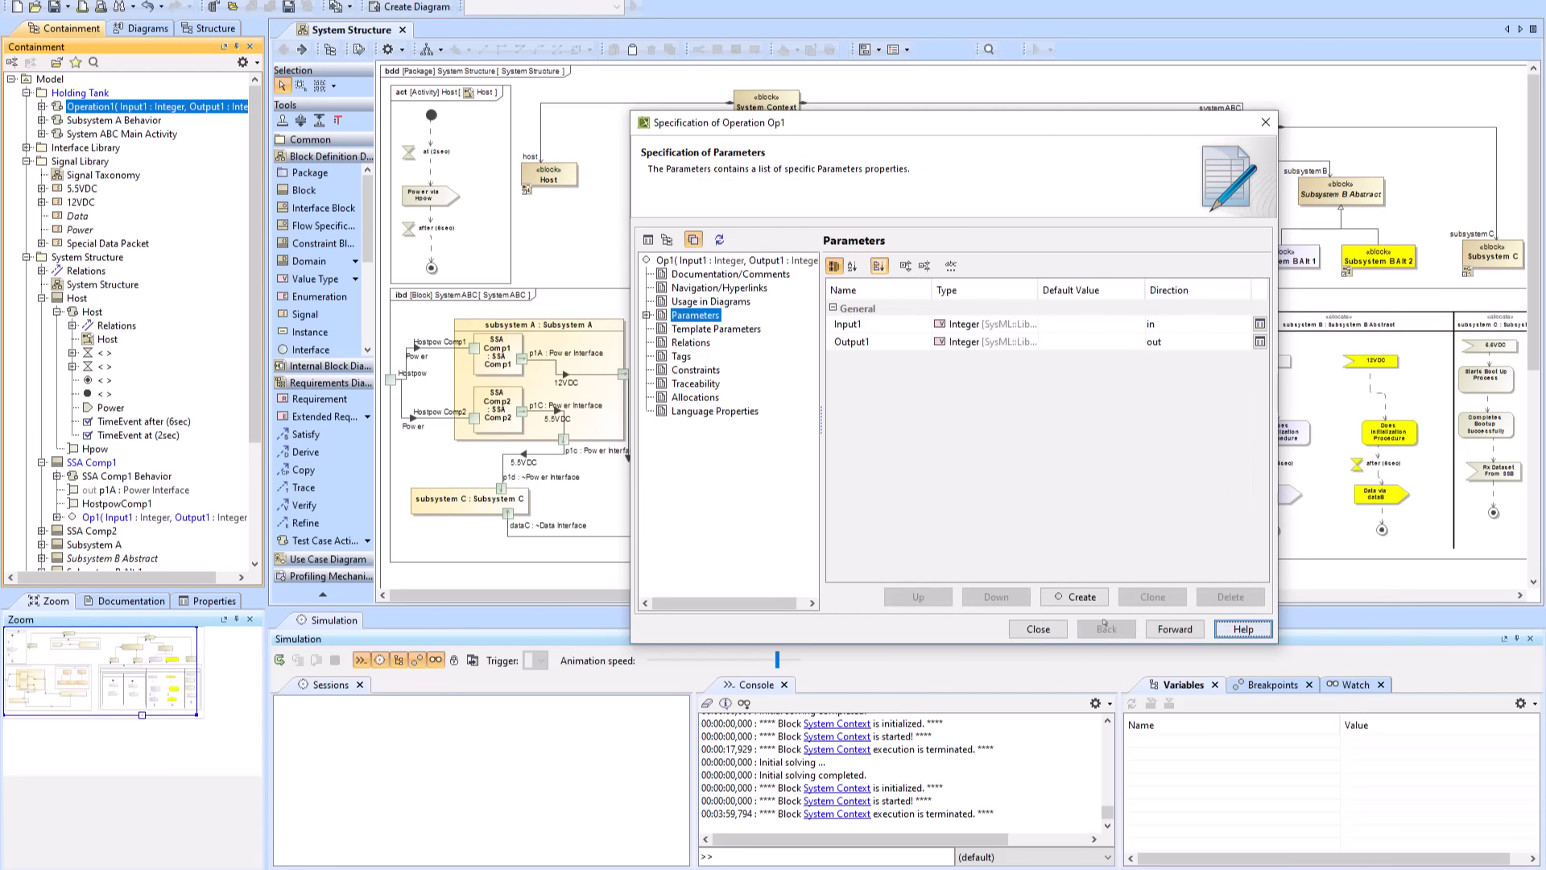
{"action": "left_click", "coordinate": [1037, 629]}
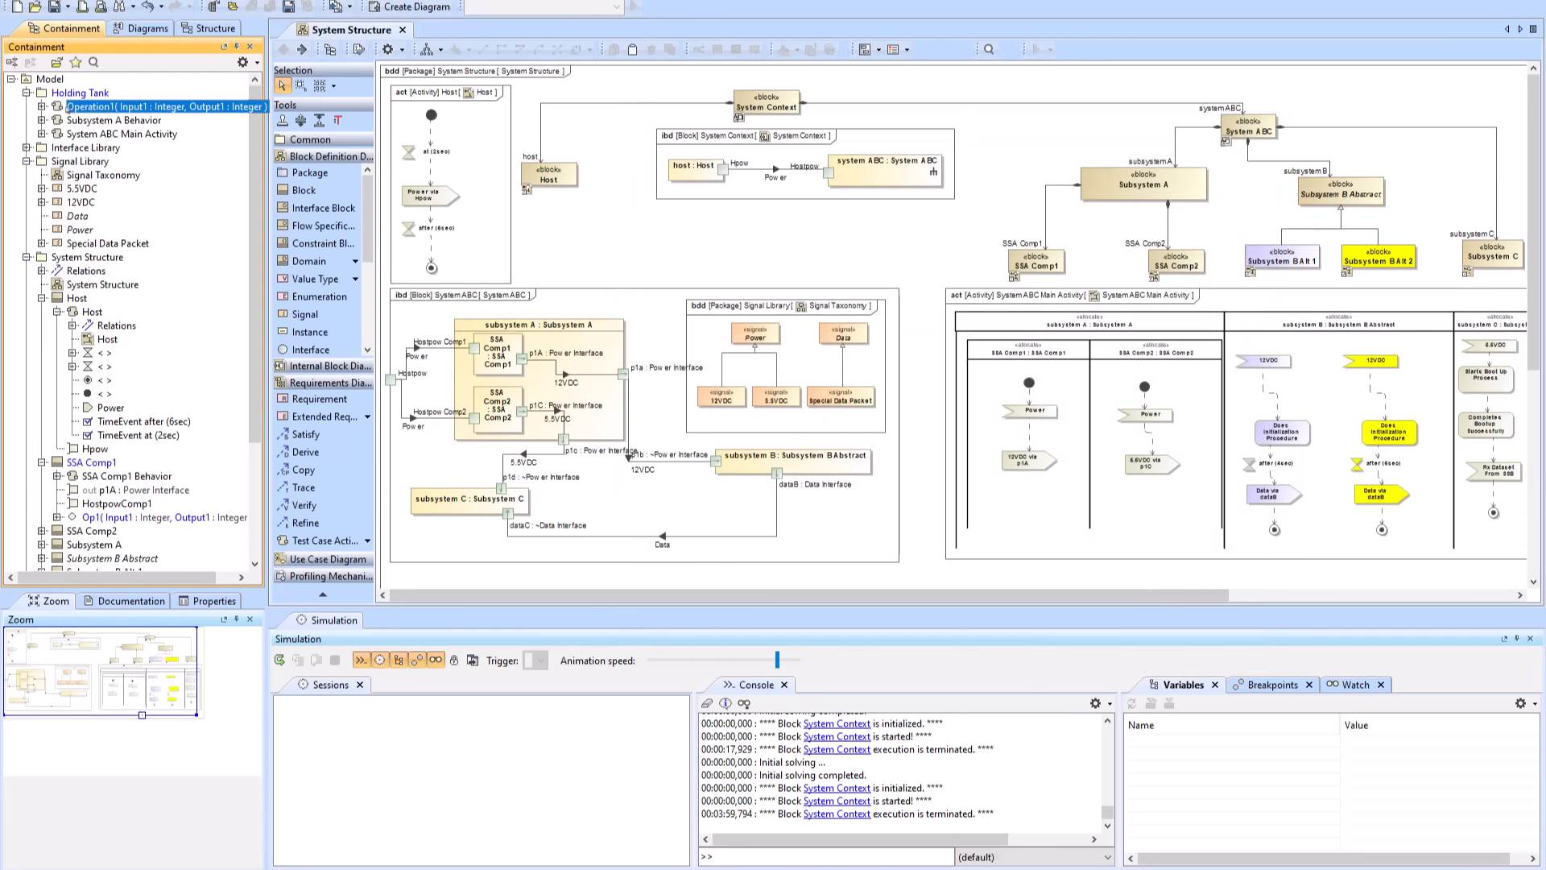
- Create a SysML Activity Diagram for Operation1 that displays both the Input1 and Output1 parameters
{"action": "right_click", "coordinate": [85, 108]}
{"action": "left_click", "coordinate": [155, 129]}
{"action": "type", "text": "act"}
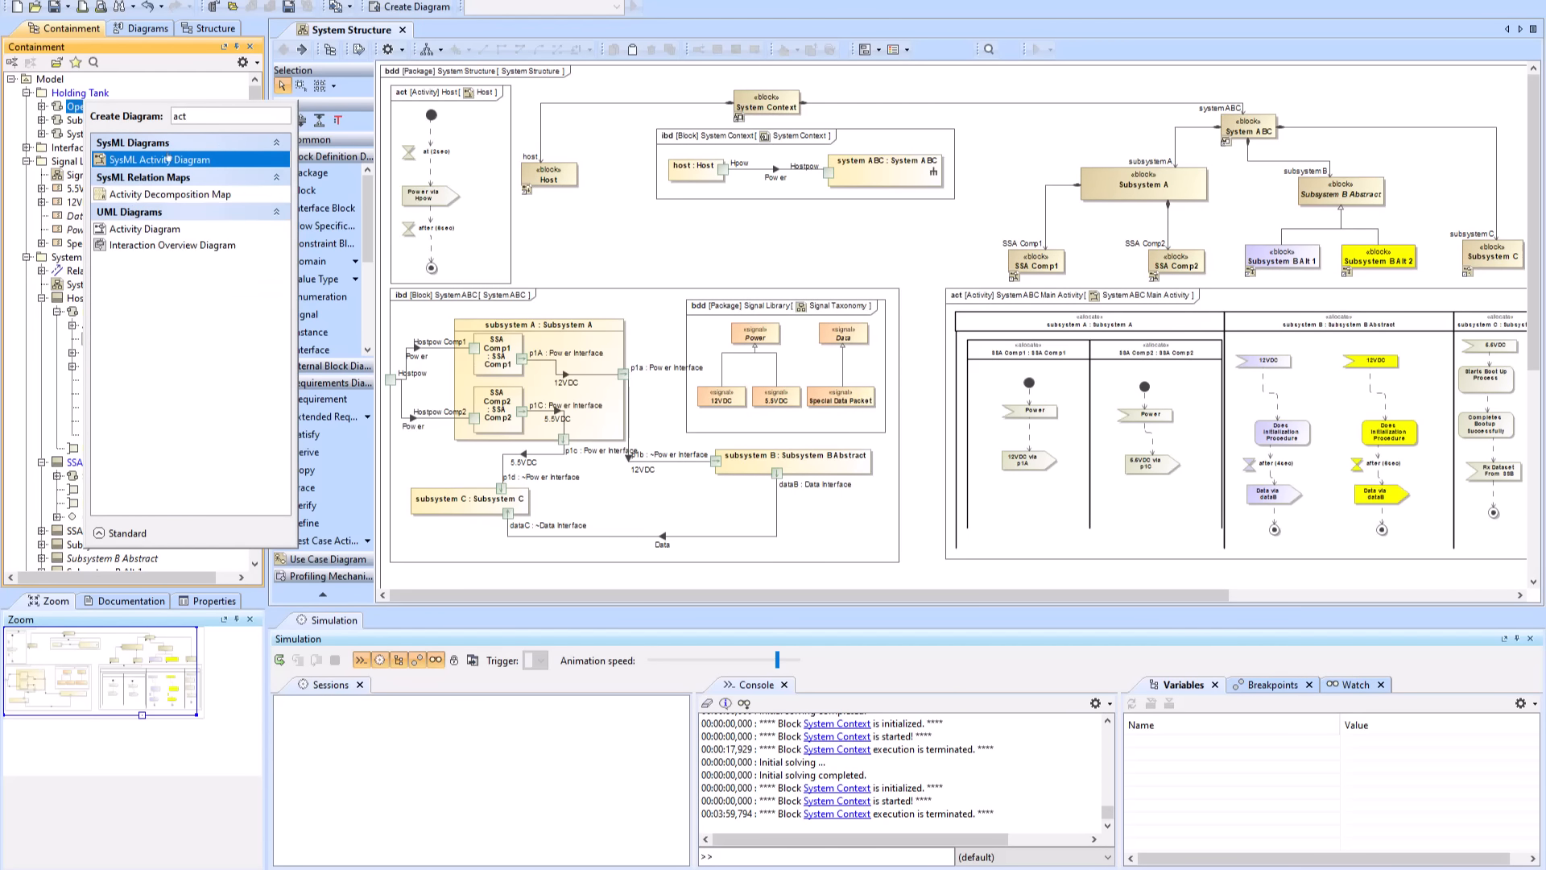
{"action": "left_click", "coordinate": [168, 160]}
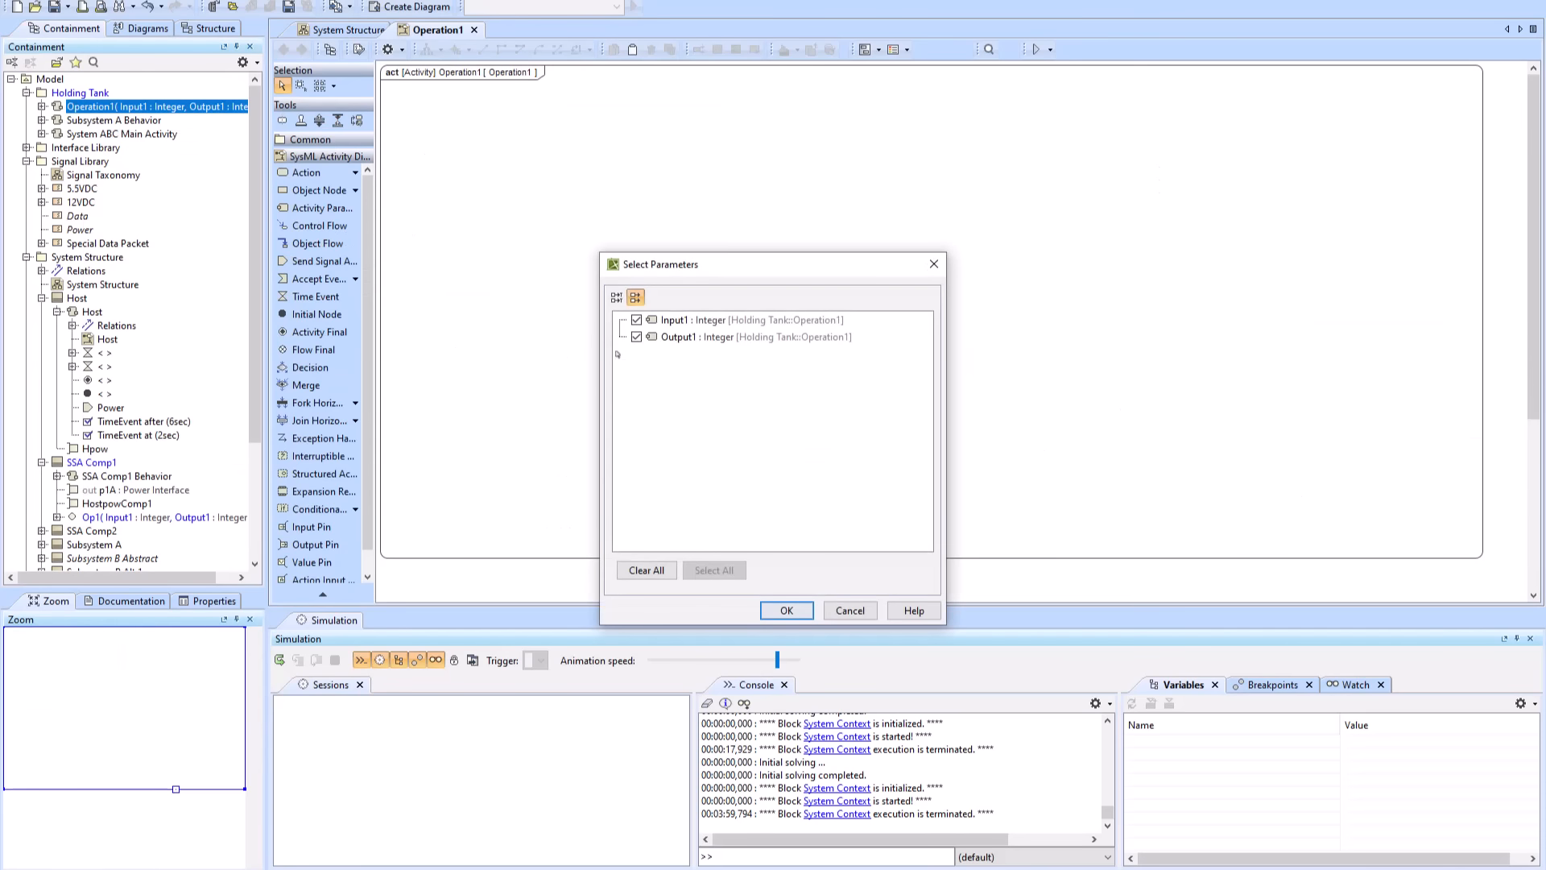
{"action": "left_click", "coordinate": [786, 608]}
- Shrink the Operation1 activity diagram frame to a compact size around its two parameter nodes
{"action": "left_click", "coordinate": [1503, 559]}
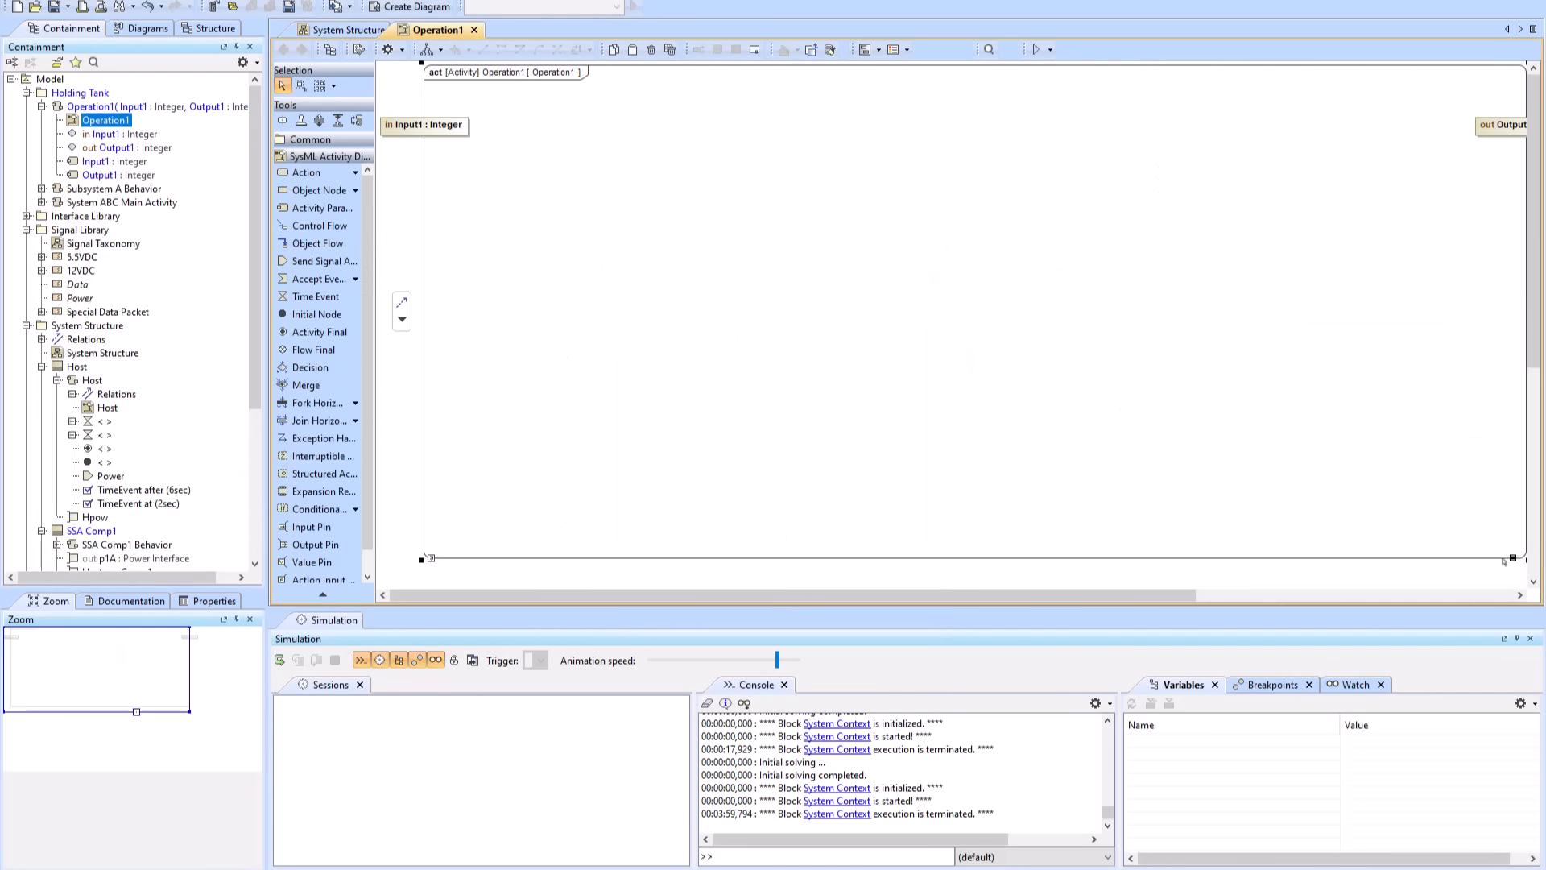
{"action": "left_click_drag", "start_coordinate": [1513, 559], "coordinate": [652, 191]}
{"action": "key", "text": "ctrl+w"}
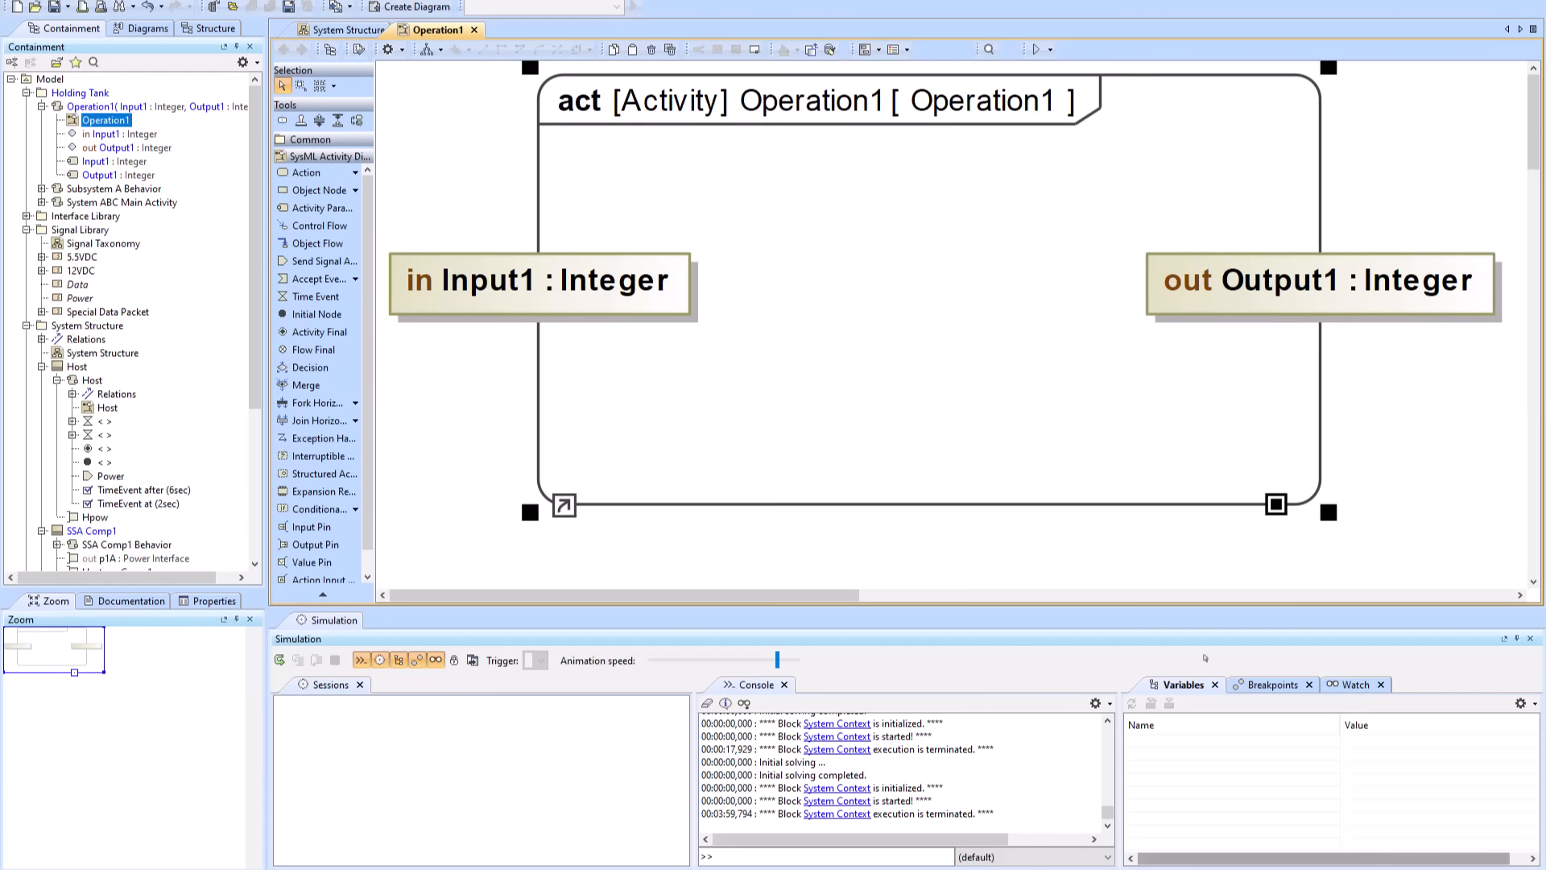
- Place an unnamed opaque action between the Input1 and Output1 parameter nodes in the Operation1 diagram
{"action": "left_click", "coordinate": [355, 172]}
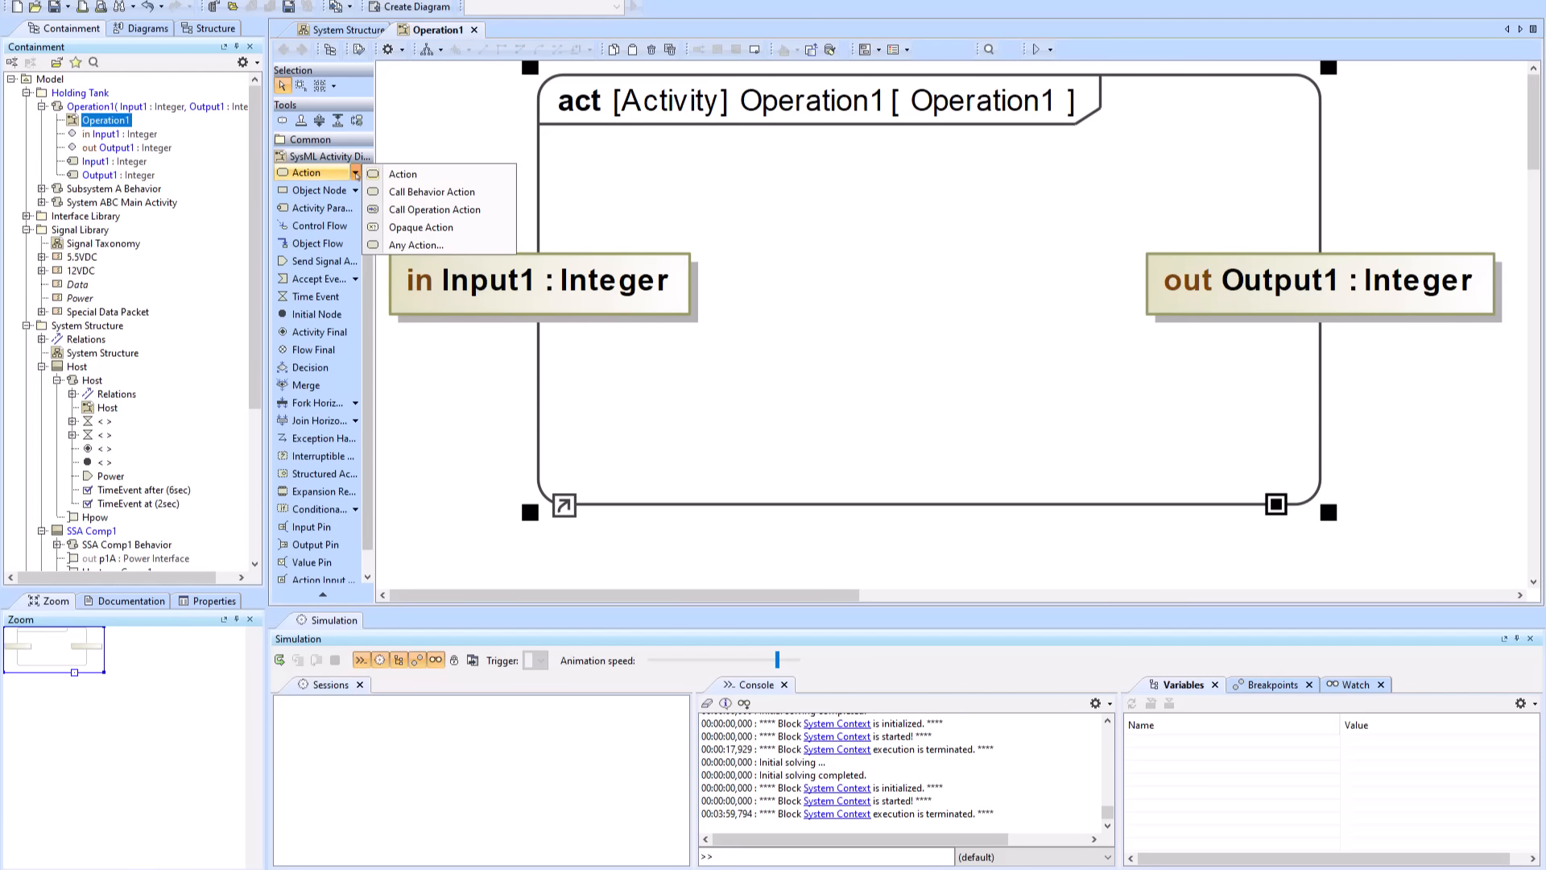
{"action": "left_click", "coordinate": [421, 228]}
{"action": "left_click", "coordinate": [748, 245]}
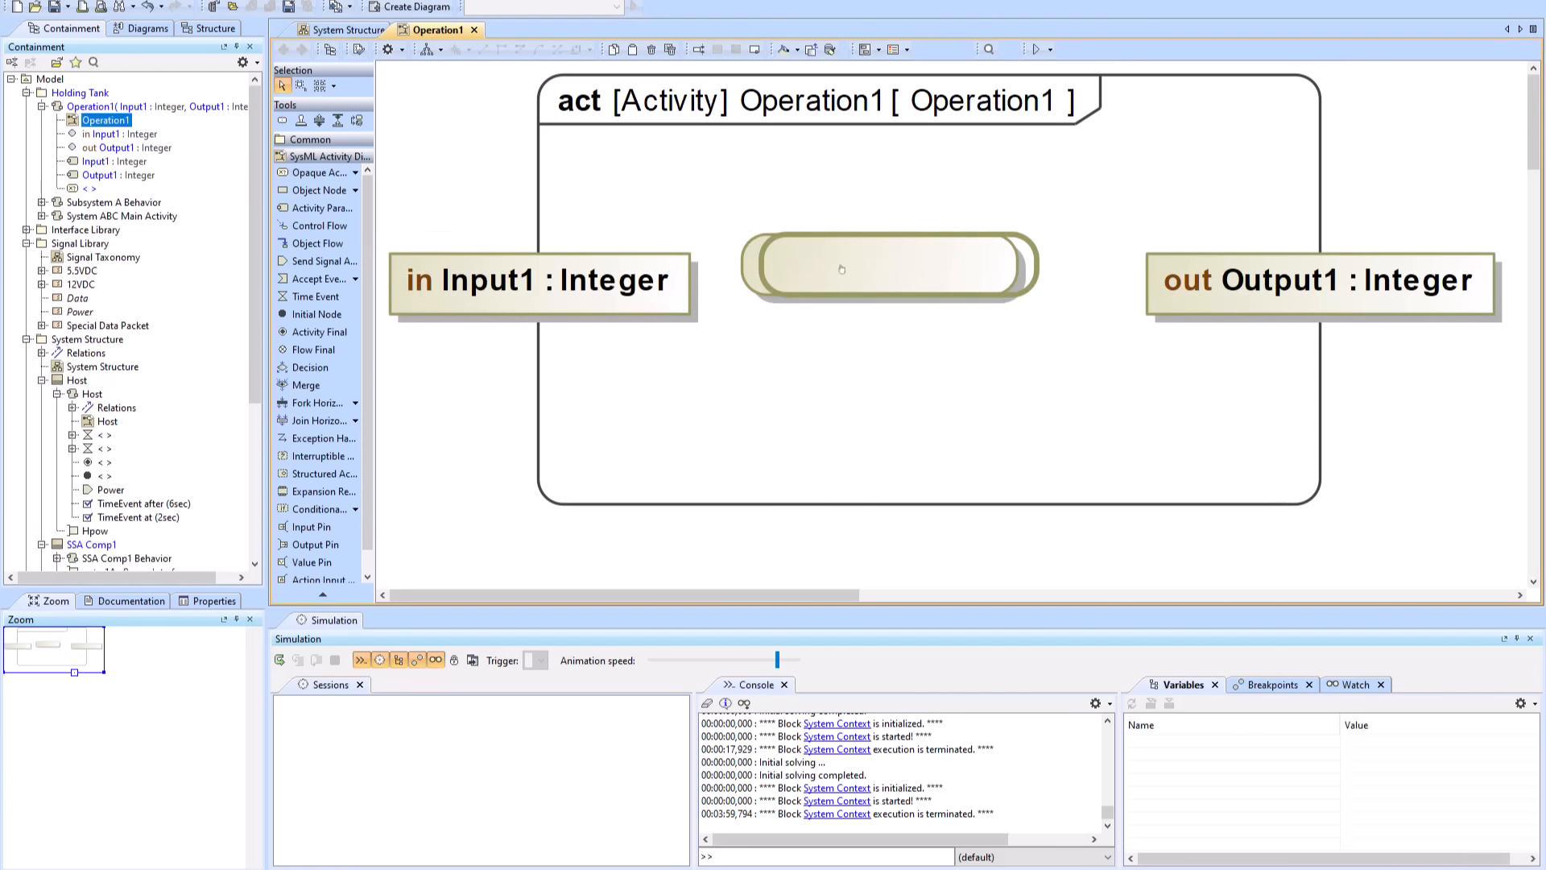
{"action": "key", "text": "Return"}
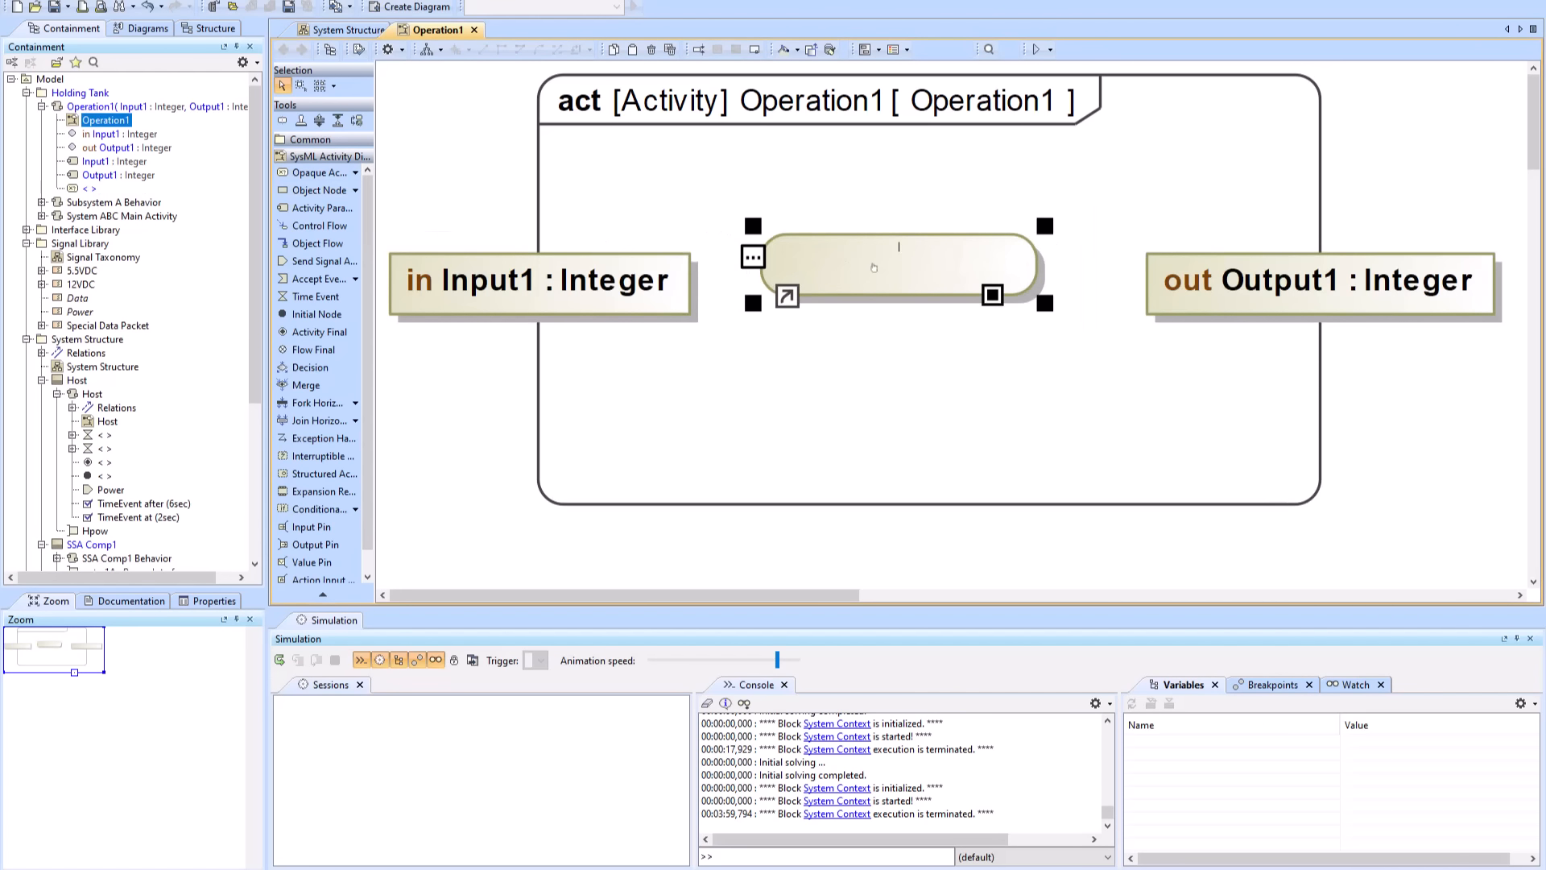
- Name the opaque action between the Input1 and Output1 parameter nodes "Out = In + 200"
{"action": "type", "text": "Out = In "}
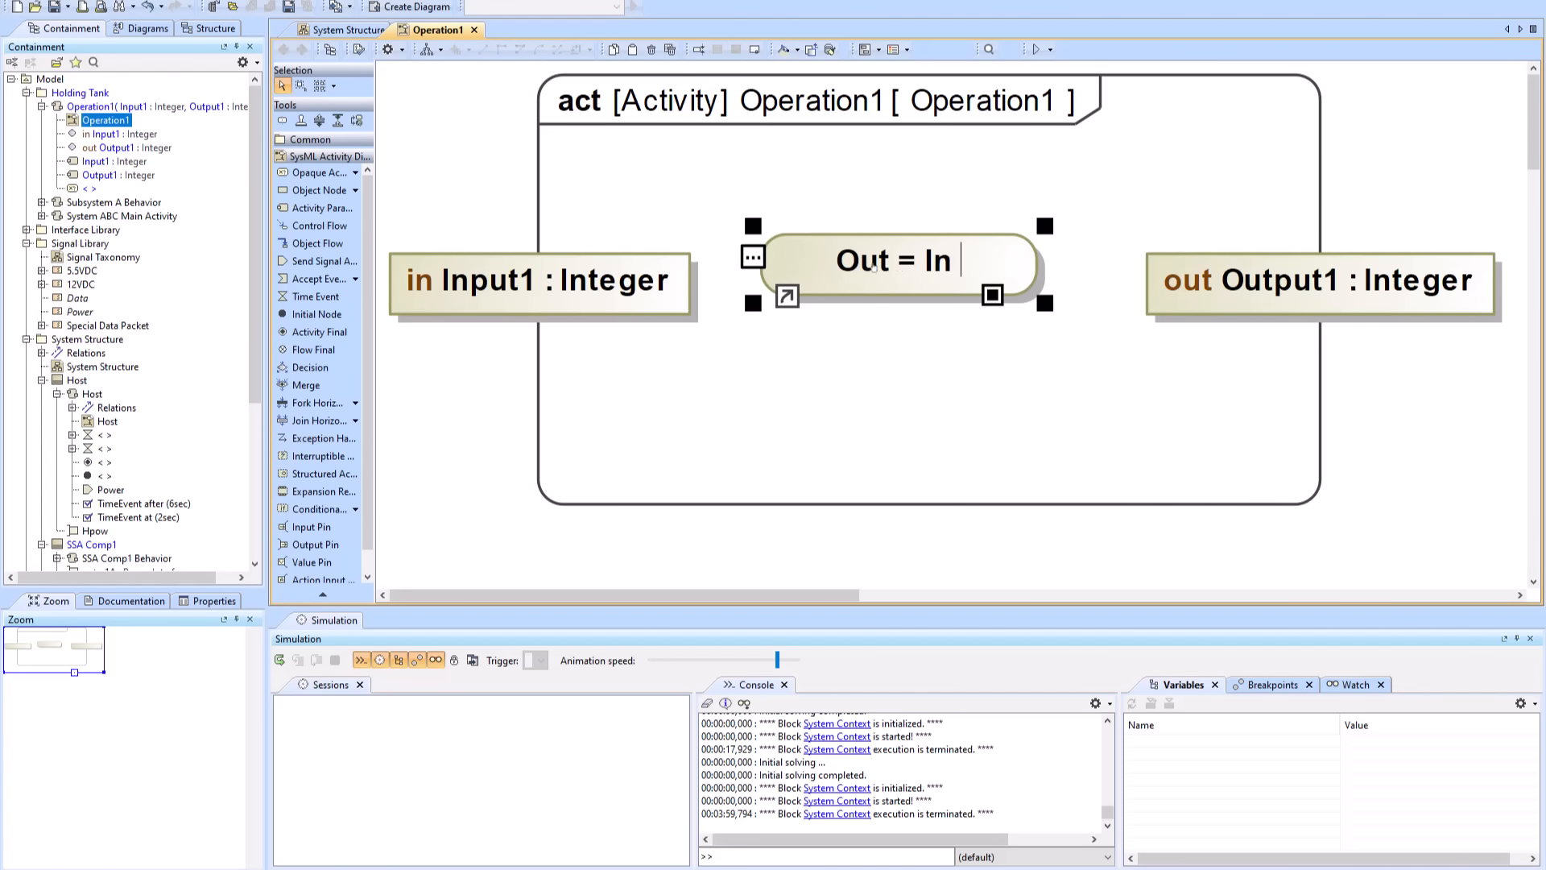
{"action": "type", "text": "+ 200"}
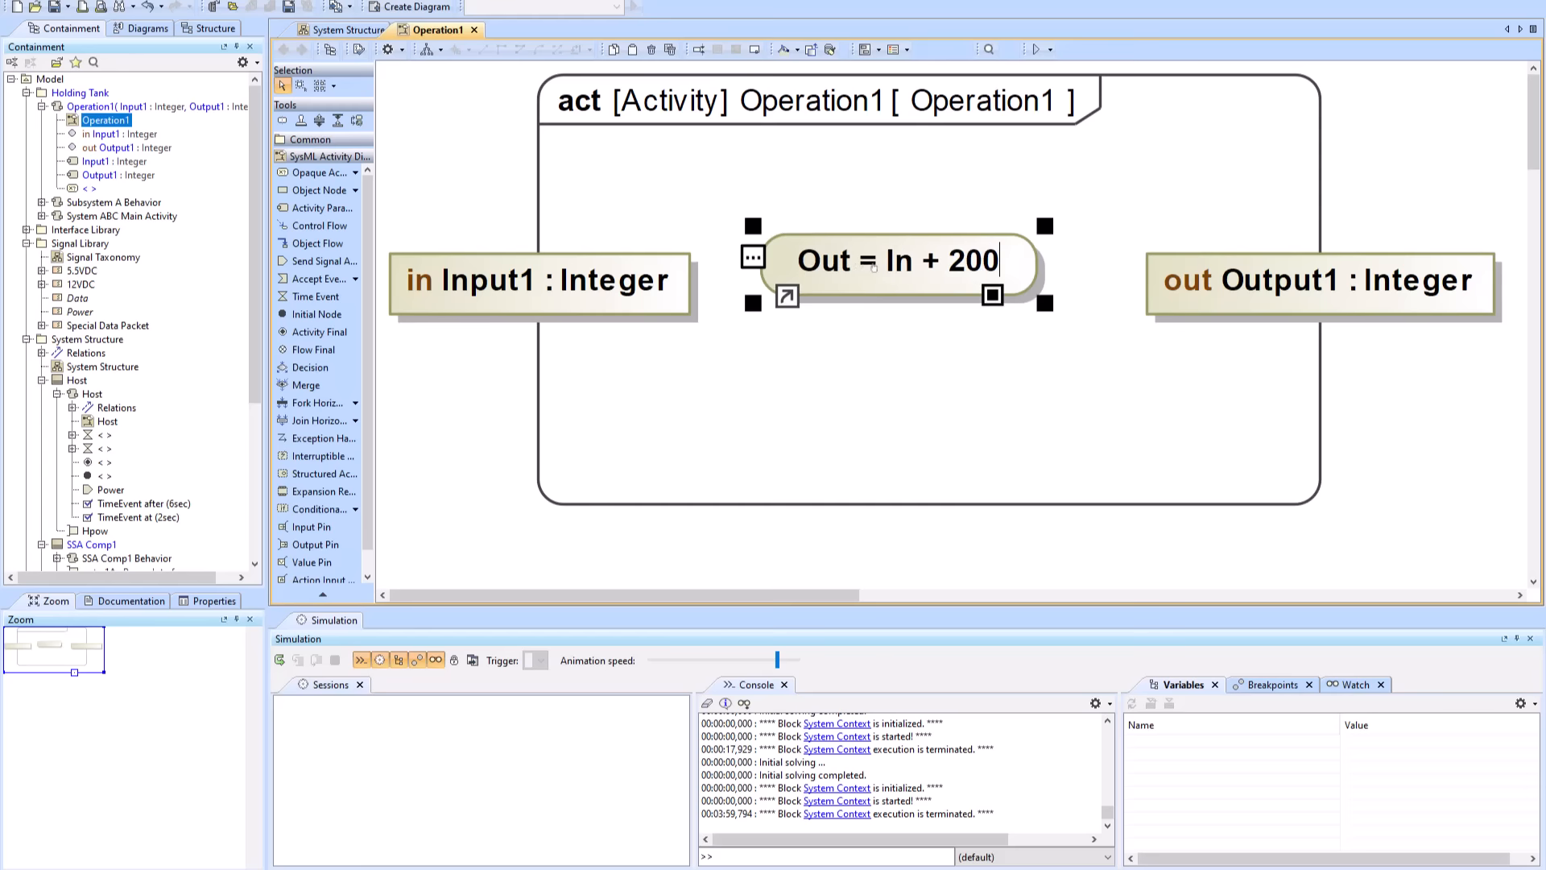
{"action": "left_click", "coordinate": [880, 326]}
{"action": "left_click", "coordinate": [898, 288]}
- Connect Input1 to the Out = In + 200 action and that action to Output1 with object flows, creating the action's pins
{"action": "left_click", "coordinate": [632, 294]}
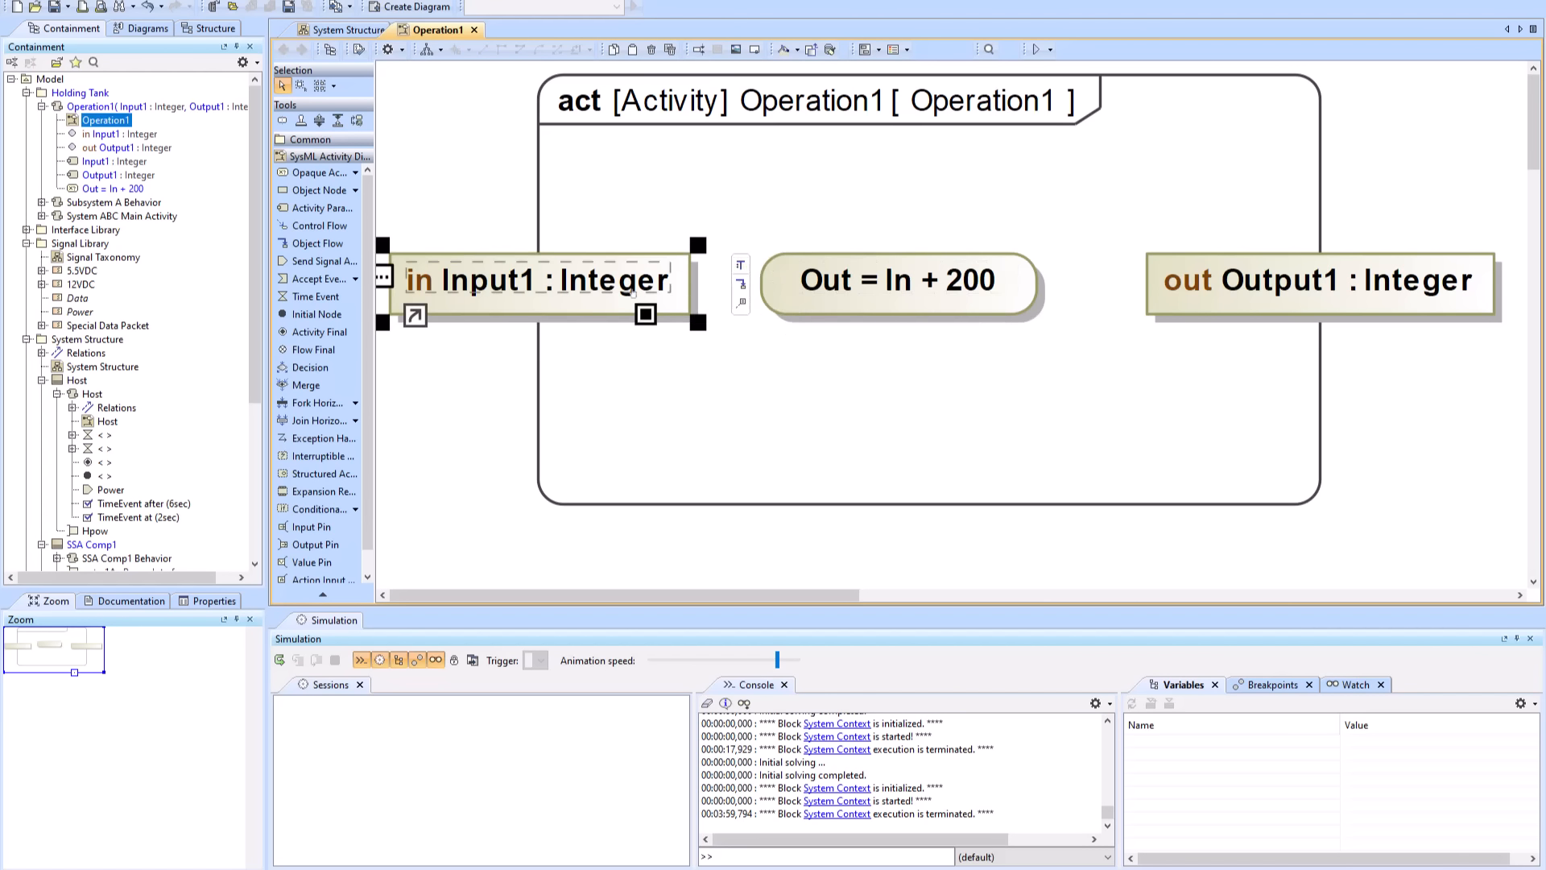
{"action": "left_click_drag", "start_coordinate": [740, 284], "coordinate": [808, 282]}
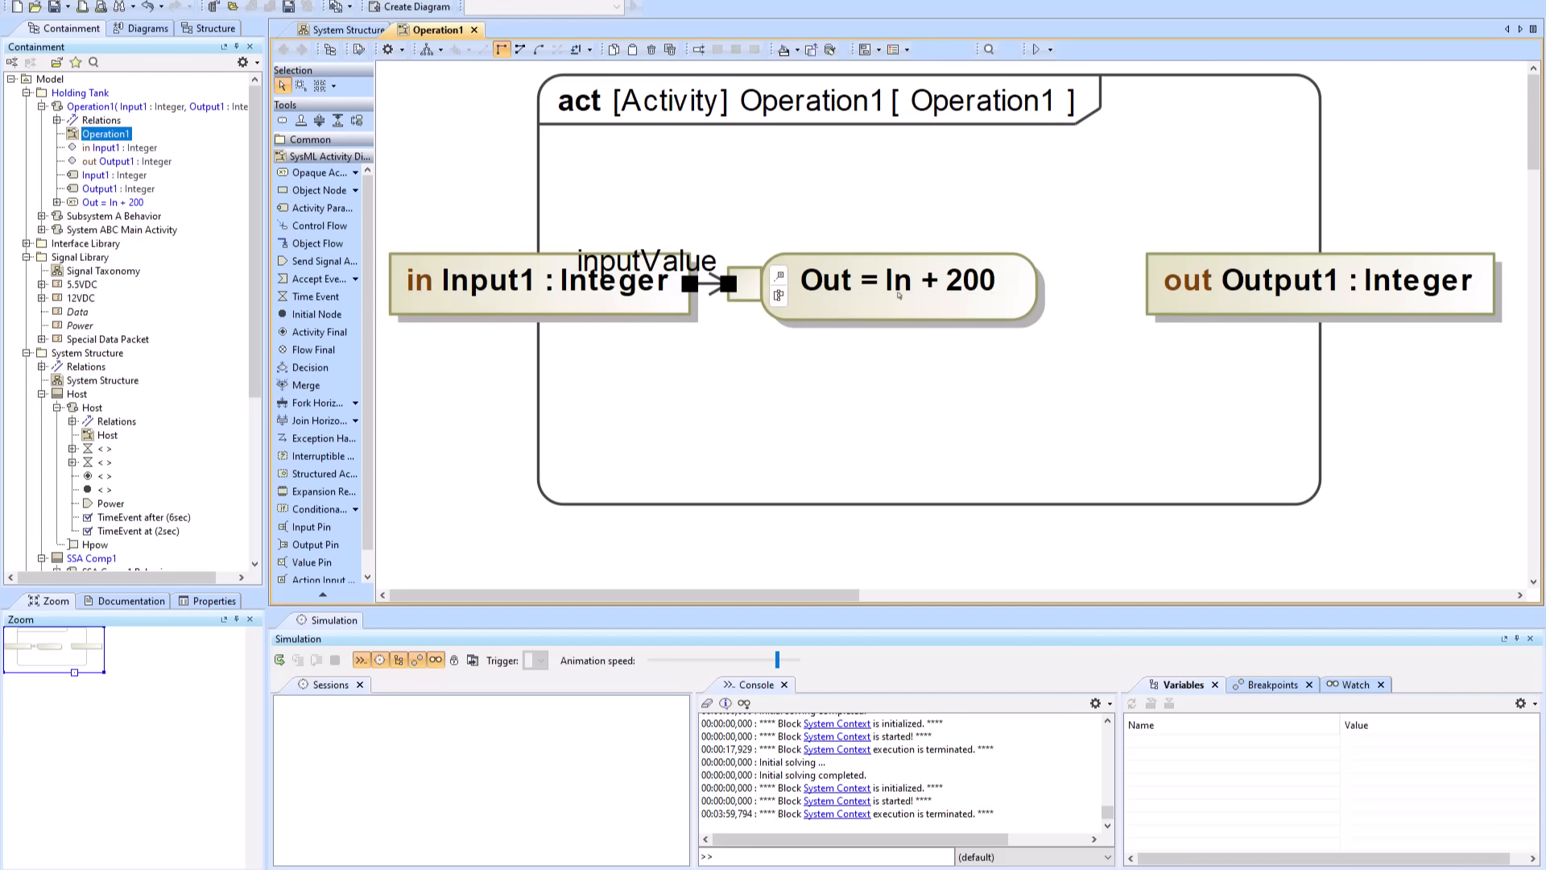
{"action": "left_click", "coordinate": [1025, 285]}
{"action": "left_click_drag", "start_coordinate": [1087, 298], "coordinate": [1175, 284]}
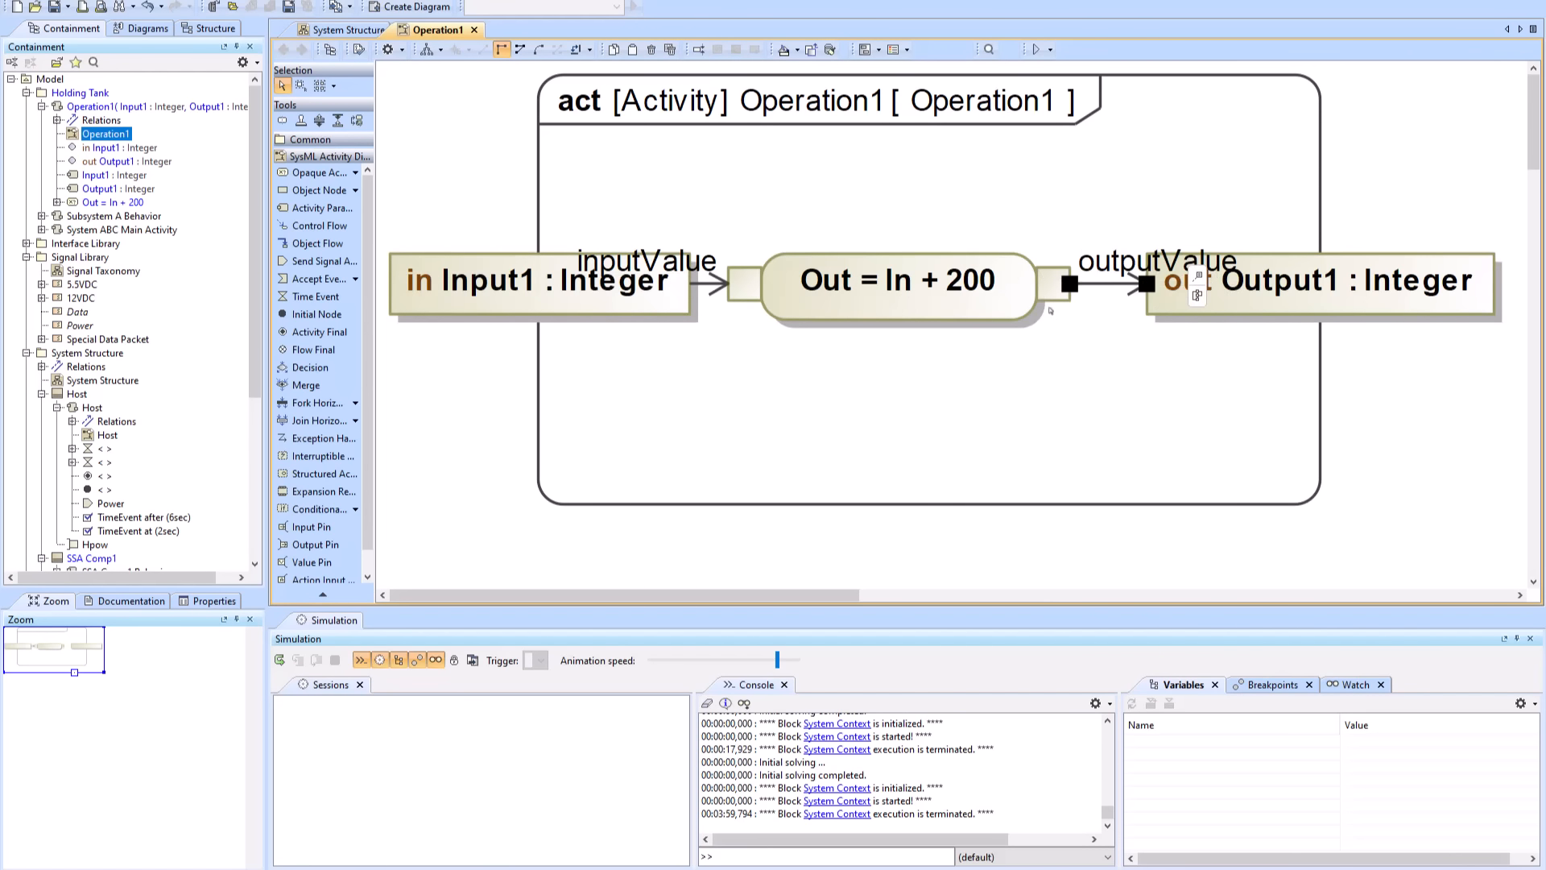
- Widen the Operation1 diagram frame and move the Out = In + 200 action lower, midway between the two parameter nodes
{"action": "scroll", "coordinate": [1050, 310], "scroll_direction": "down", "scroll_amount": 6}
{"action": "left_click", "coordinate": [991, 330]}
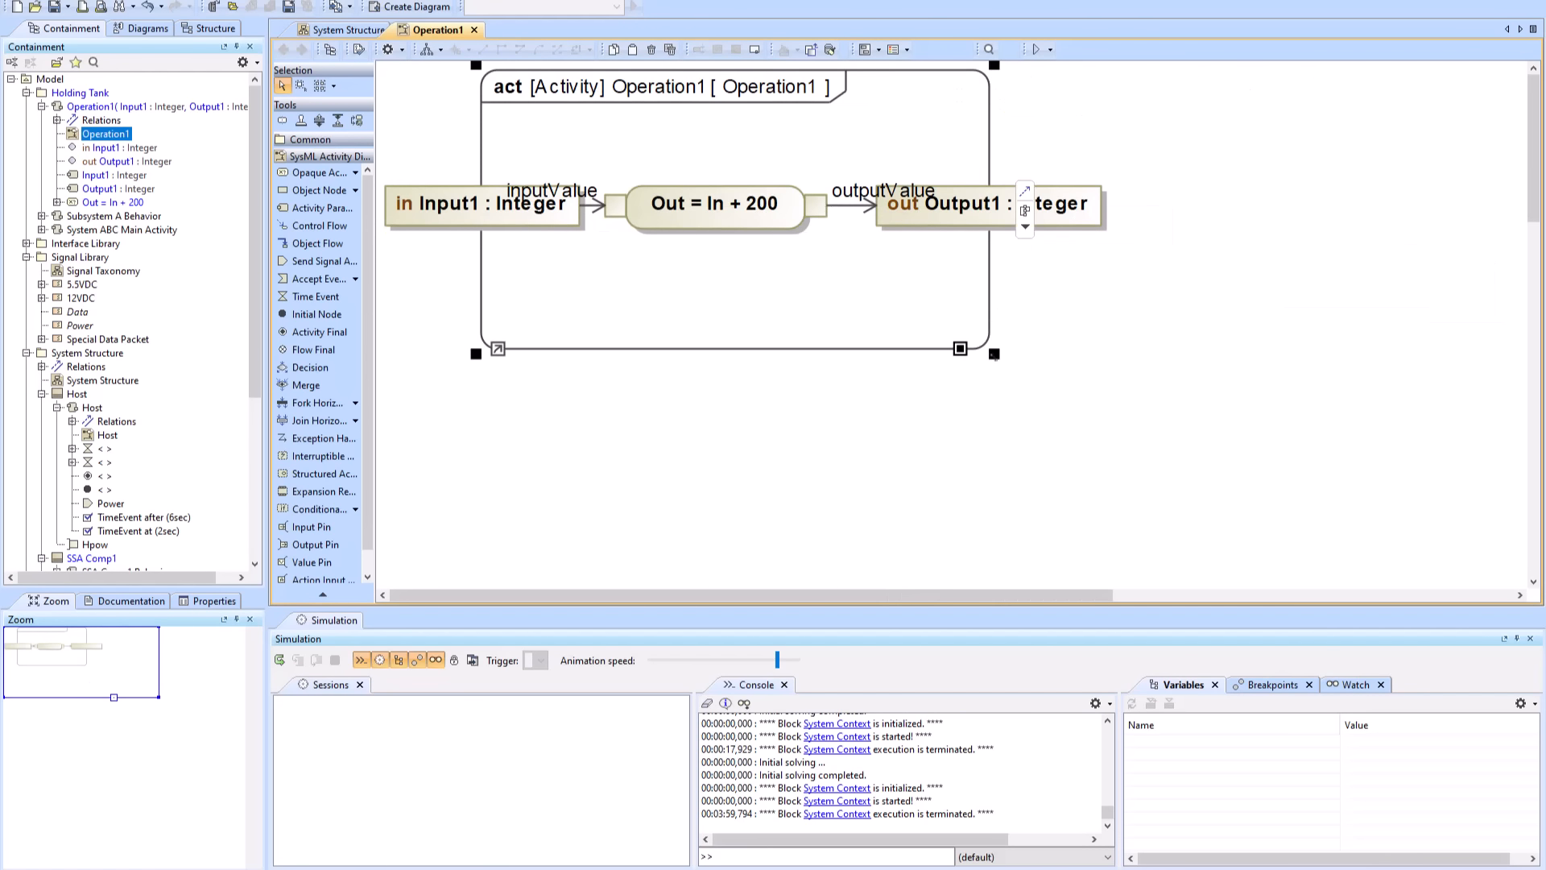
{"action": "left_click_drag", "start_coordinate": [995, 355], "coordinate": [1281, 355]}
{"action": "left_click_drag", "start_coordinate": [744, 205], "coordinate": [869, 280]}
- Rename the action's input pin to In and its output pin to Out
{"action": "left_click", "coordinate": [676, 269]}
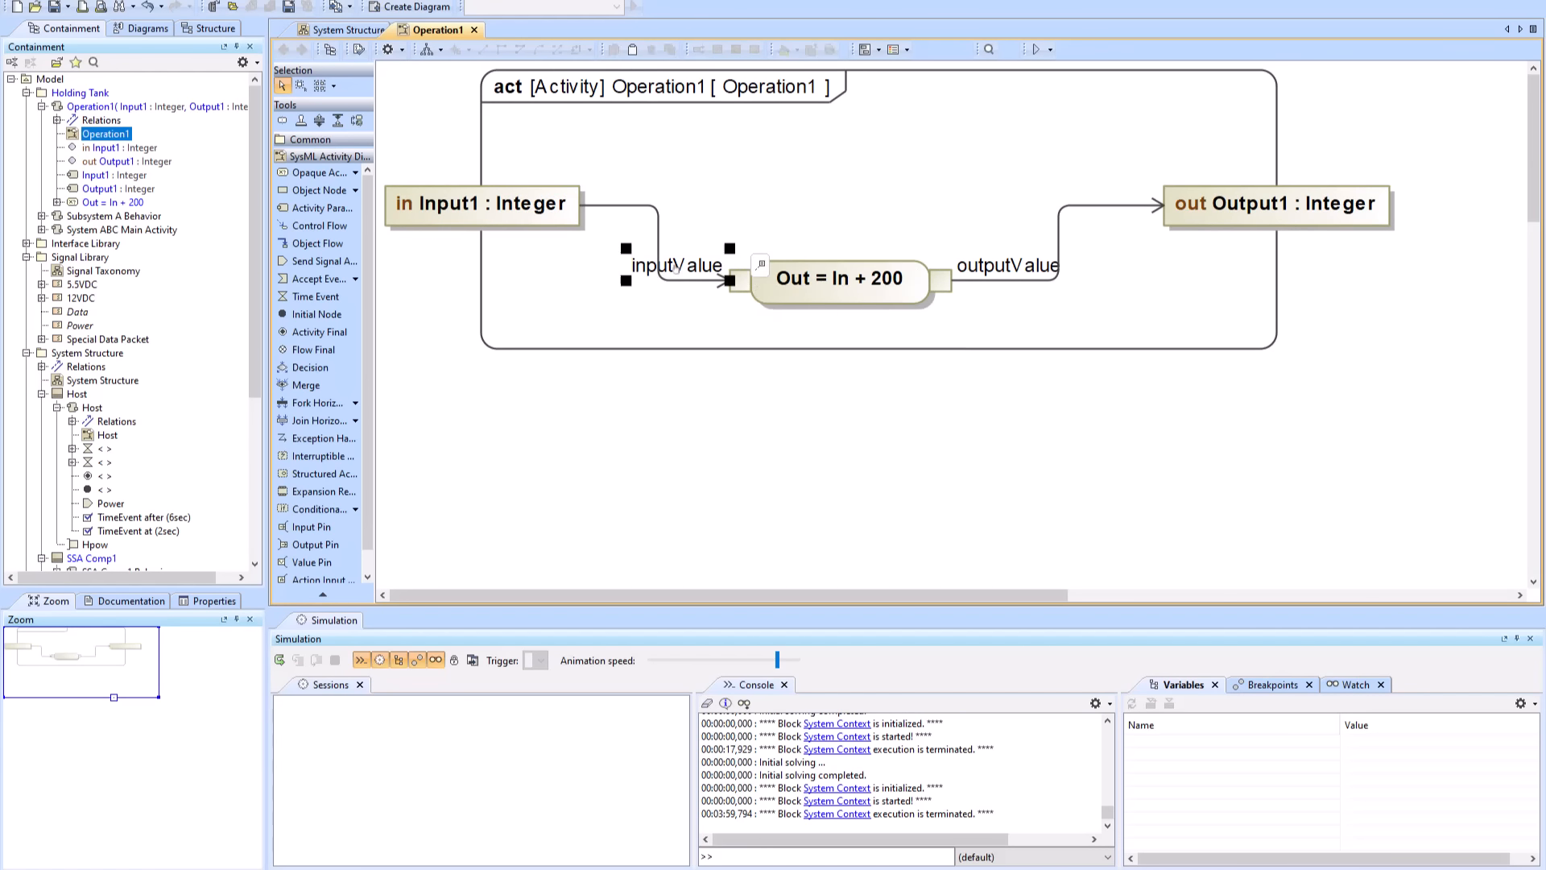
{"action": "left_click", "coordinate": [677, 269]}
{"action": "type", "text": "In : Integer"}
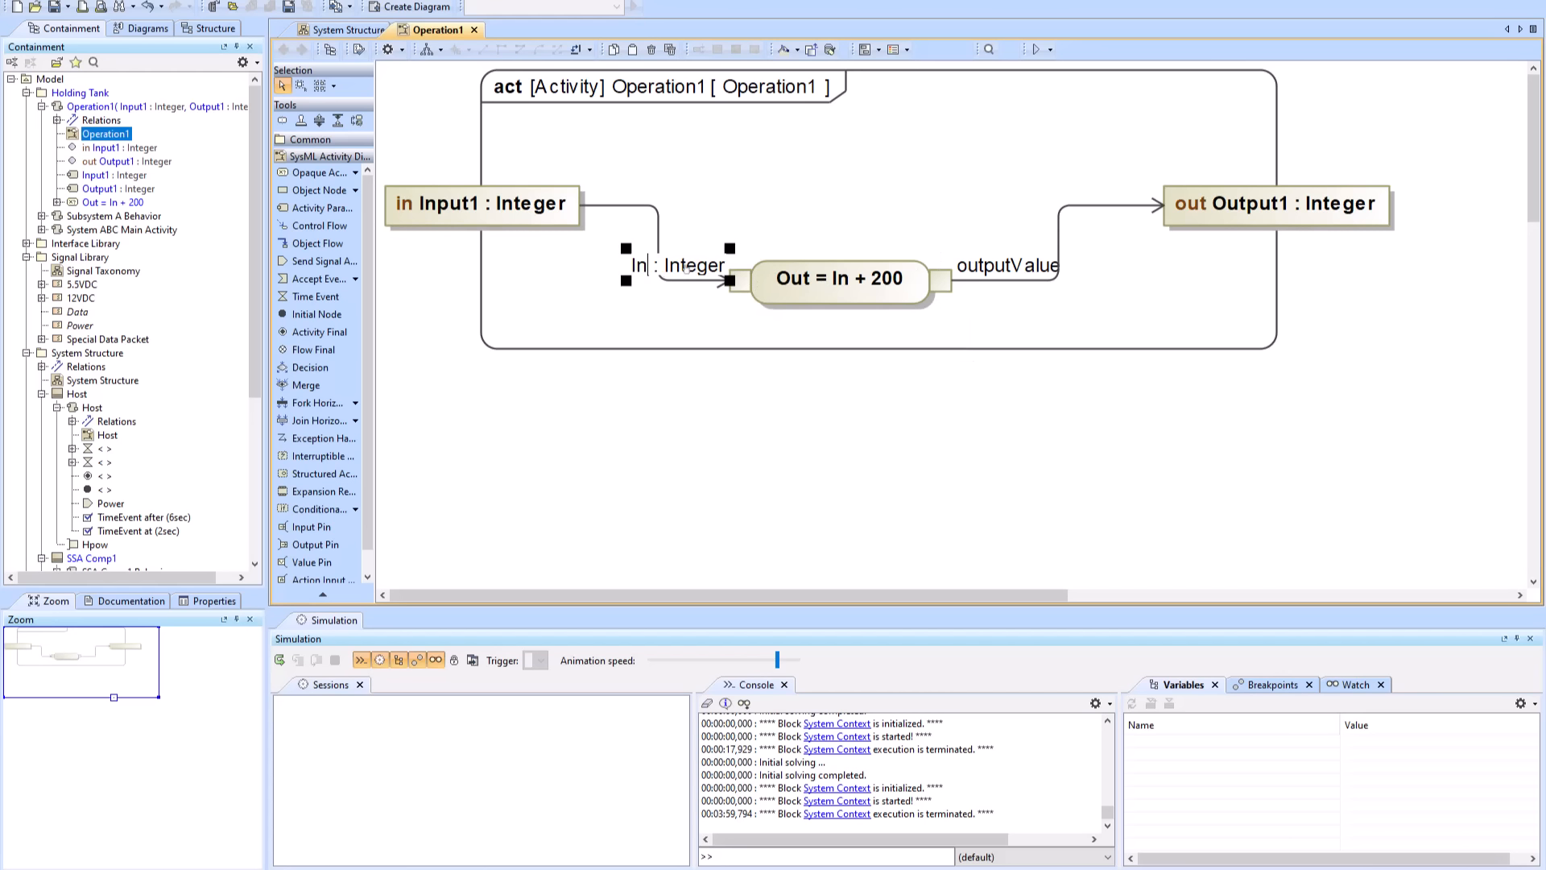
{"action": "left_click", "coordinate": [1012, 271]}
{"action": "left_click", "coordinate": [1006, 272]}
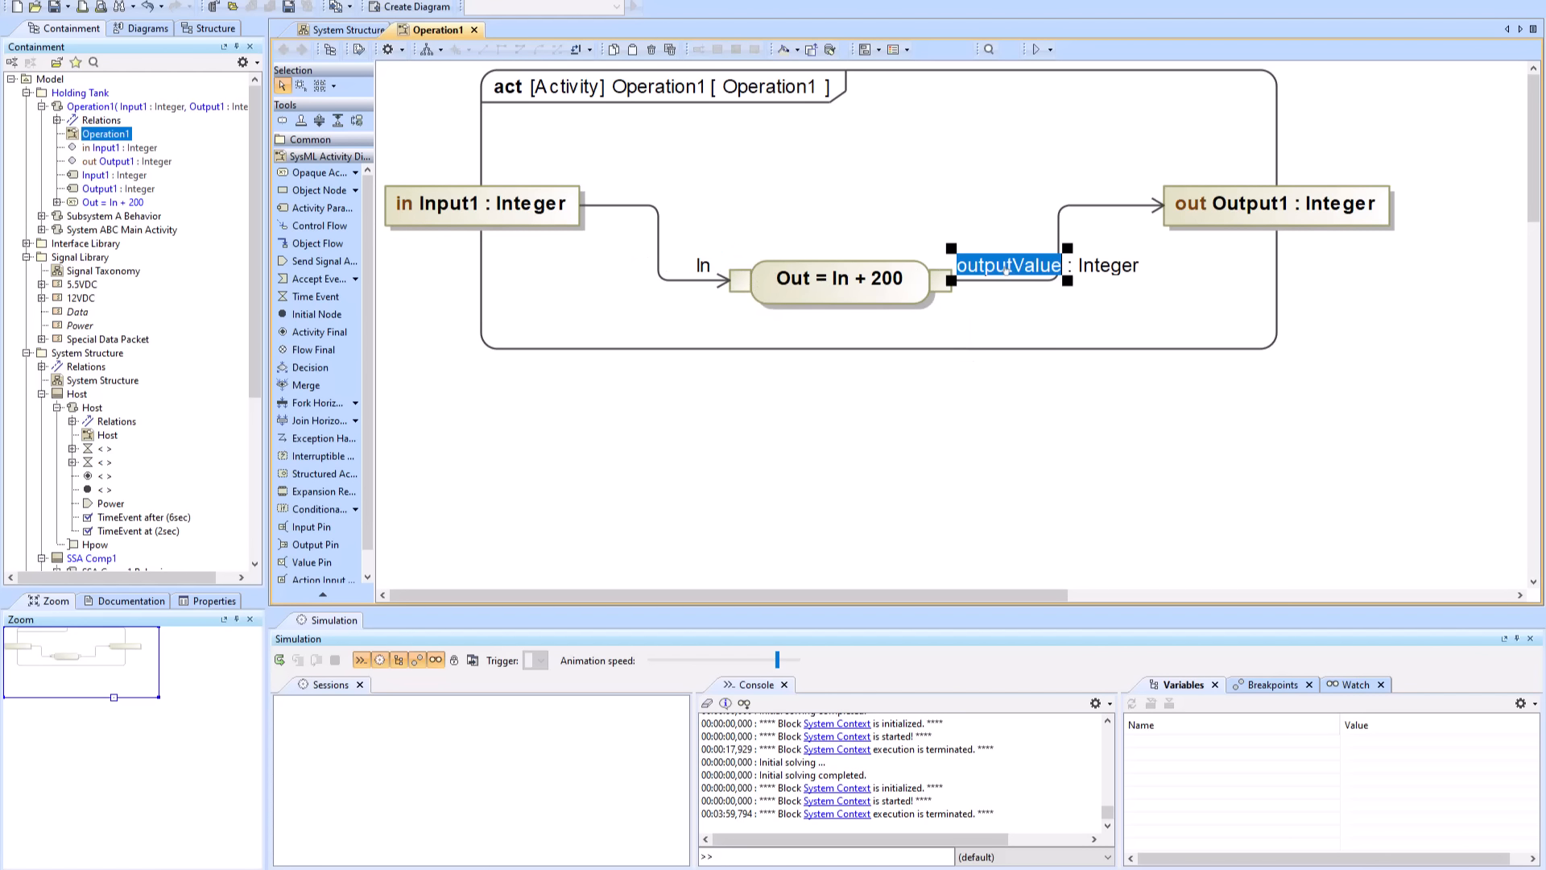
{"action": "type", "text": "Out"}
{"action": "left_click", "coordinate": [1167, 311]}
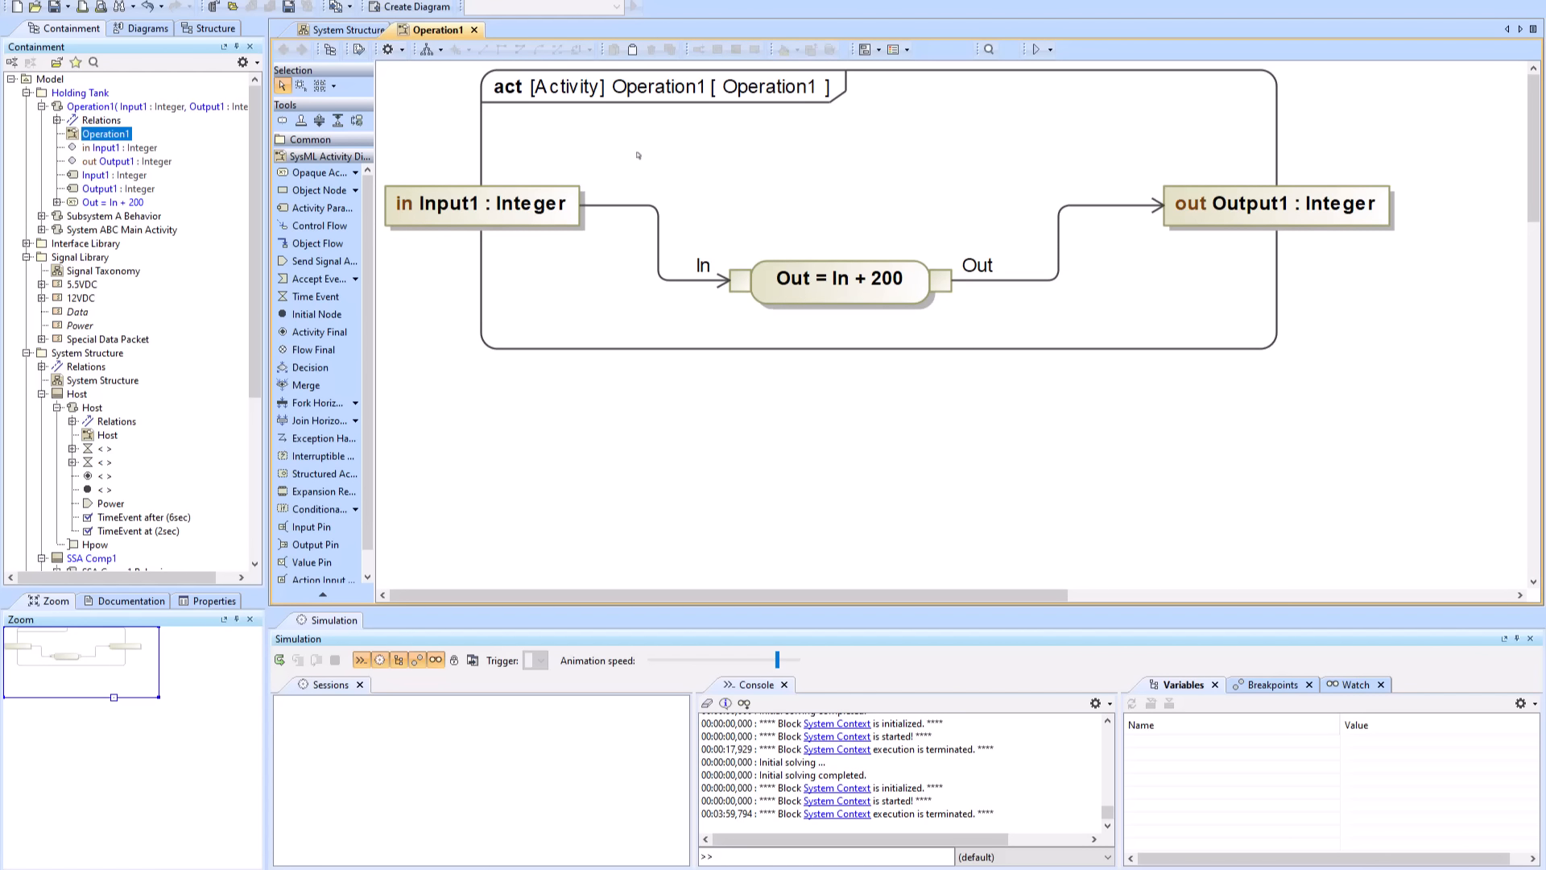
- Place the Operation1 activity diagram, with its contents displayed, beneath the System Context internal block diagram in the System Structure diagram
{"action": "key", "text": "alt+b"}
{"action": "left_click", "coordinate": [285, 48]}
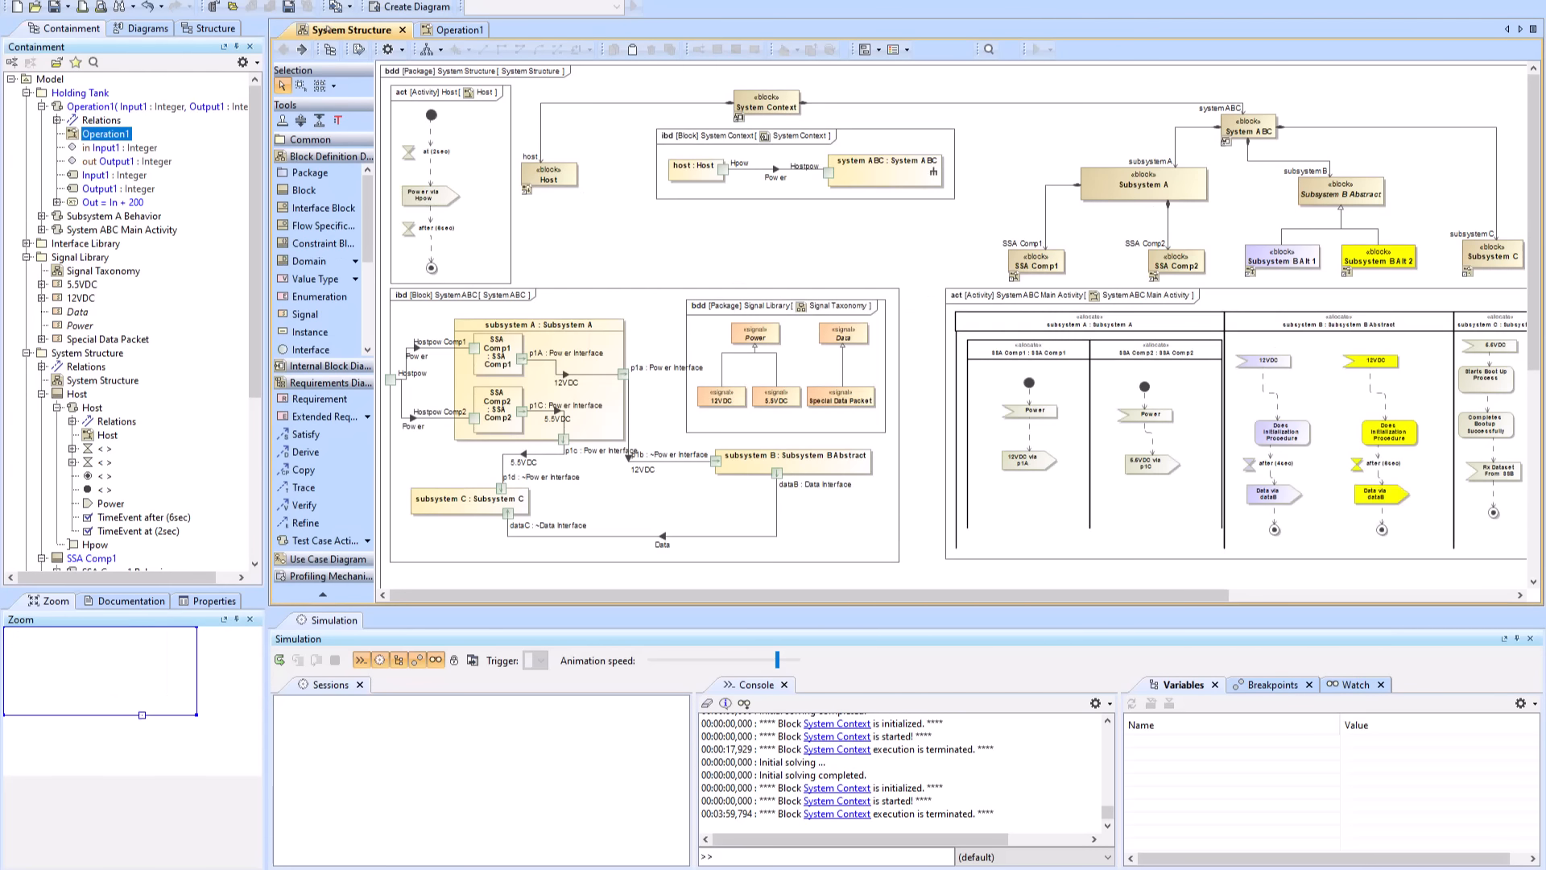
{"action": "left_click_drag", "start_coordinate": [107, 135], "coordinate": [652, 211]}
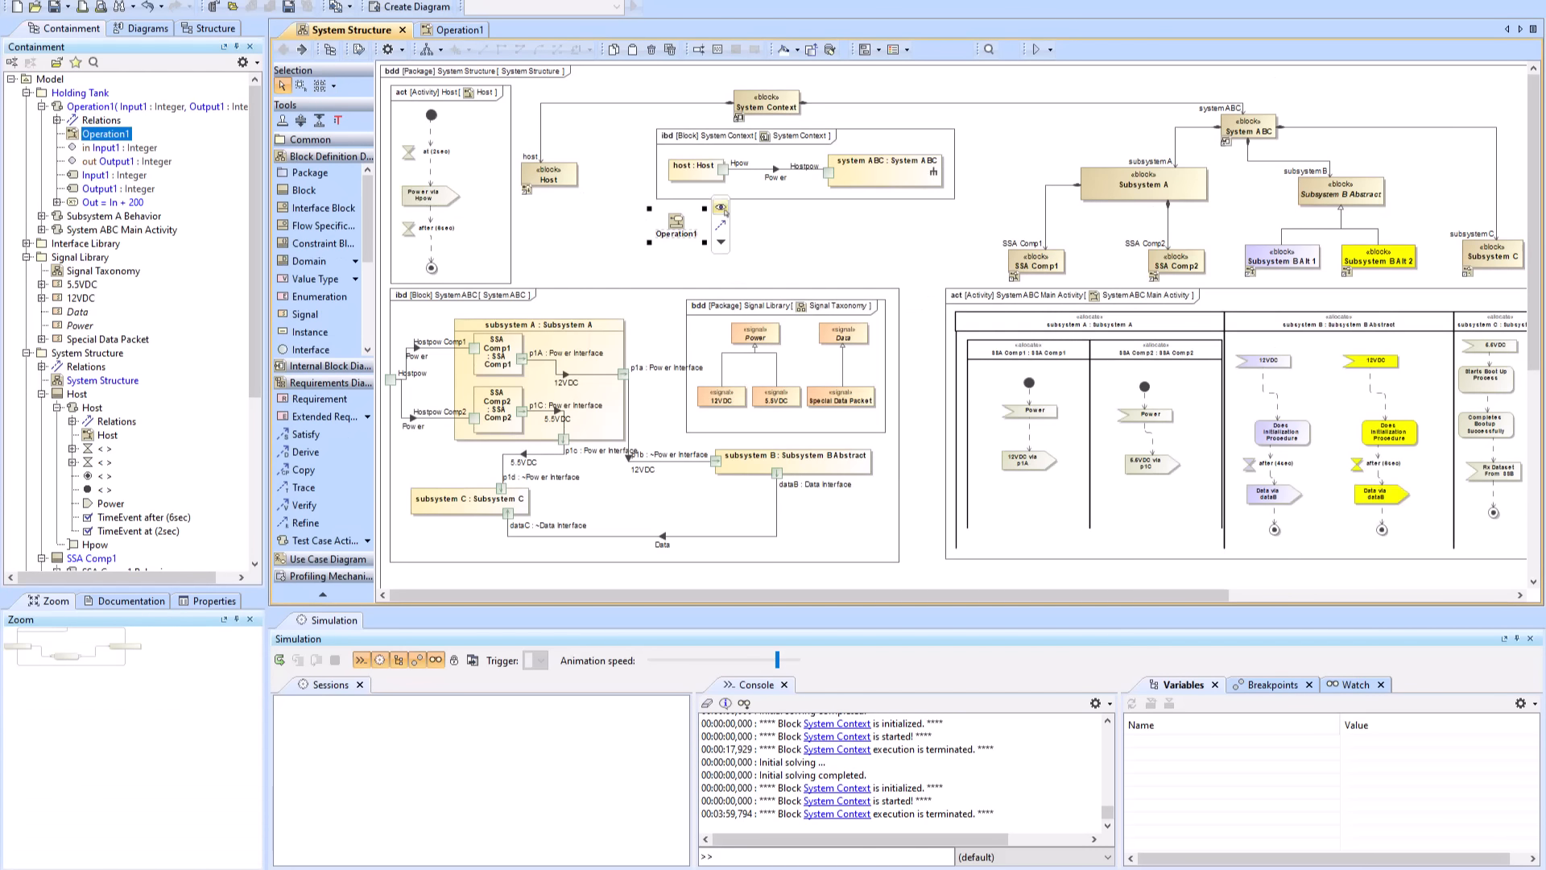
{"action": "left_click", "coordinate": [721, 207]}
- Arrange the System Structure diagram by moving the System ABC frame down and nudging the Operation1 frame into the freed space
{"action": "left_click_drag", "start_coordinate": [836, 399], "coordinate": [841, 476]}
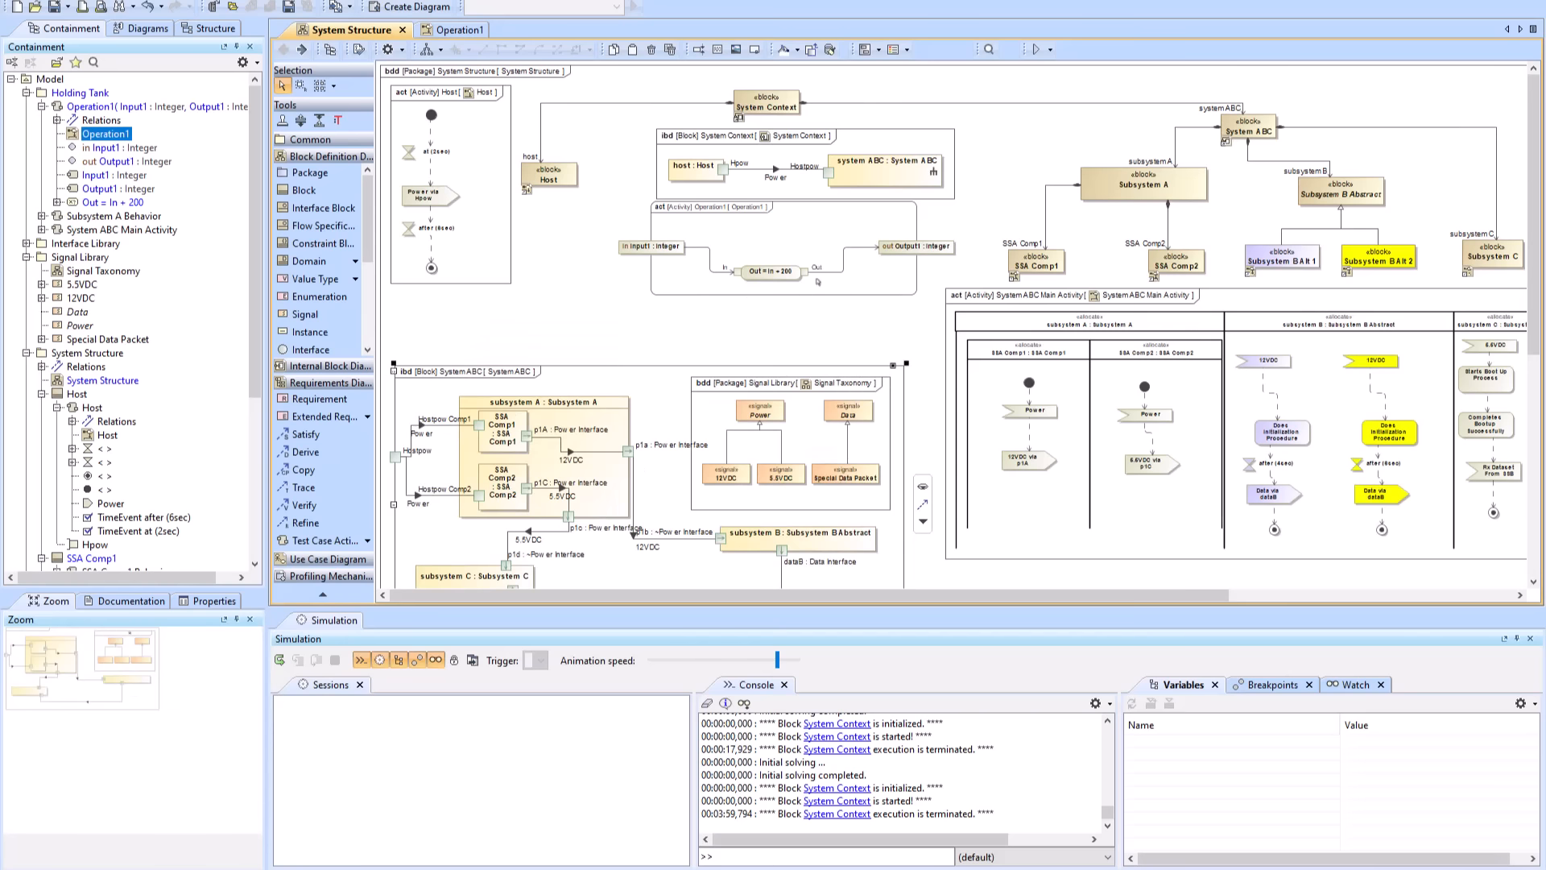
{"action": "left_click_drag", "start_coordinate": [751, 230], "coordinate": [755, 235]}
{"action": "left_click_drag", "start_coordinate": [699, 420], "coordinate": [704, 396]}
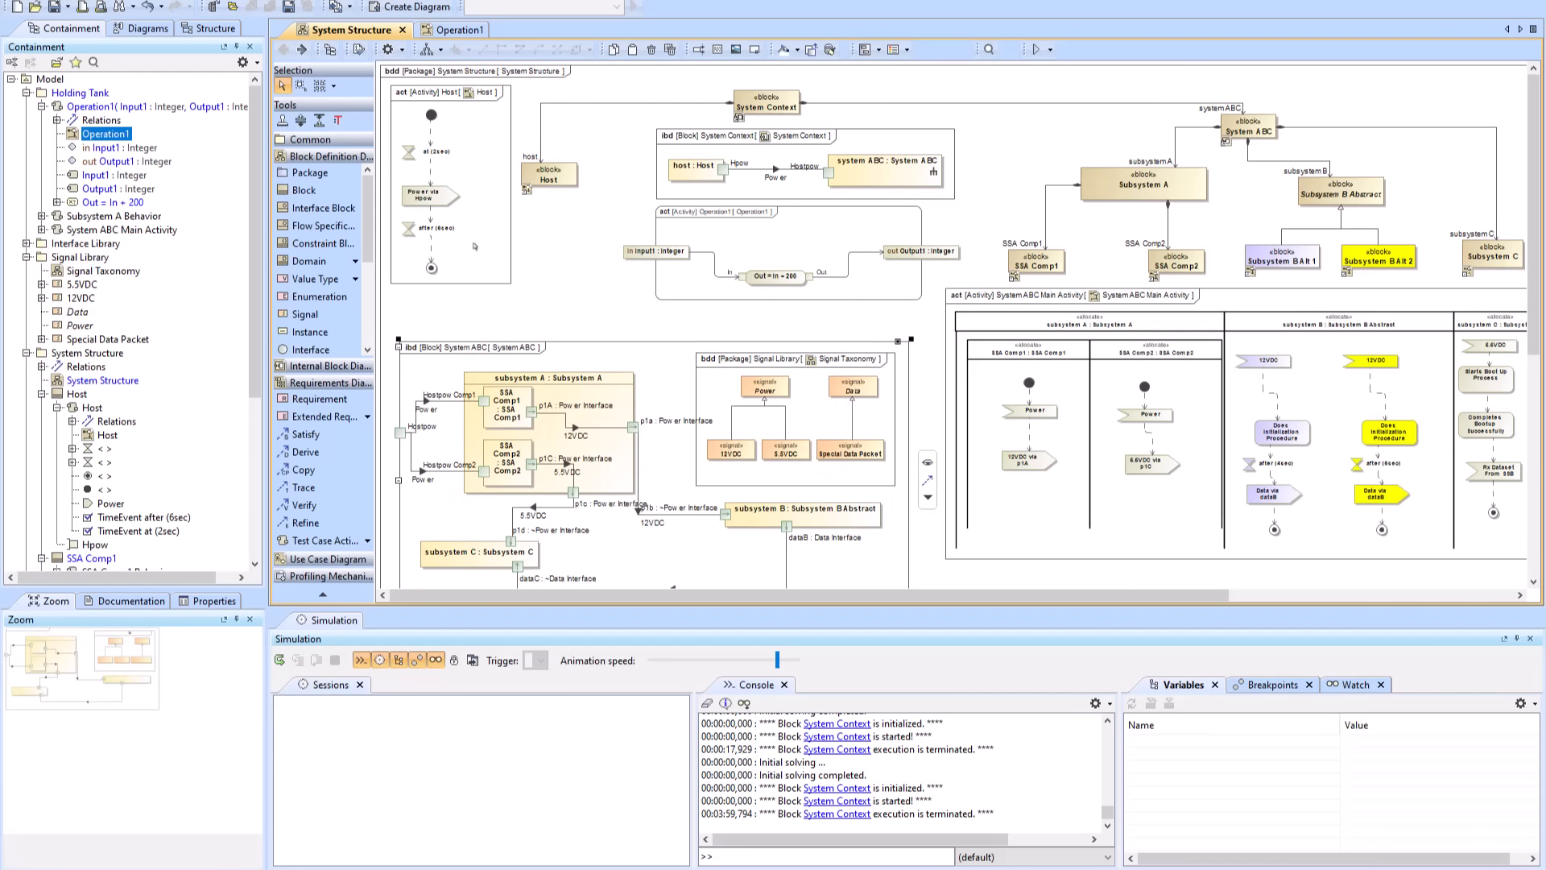
- Open the Host activity diagram and delete its "at (2sec)" time event from the model
{"action": "double_click", "coordinate": [474, 246]}
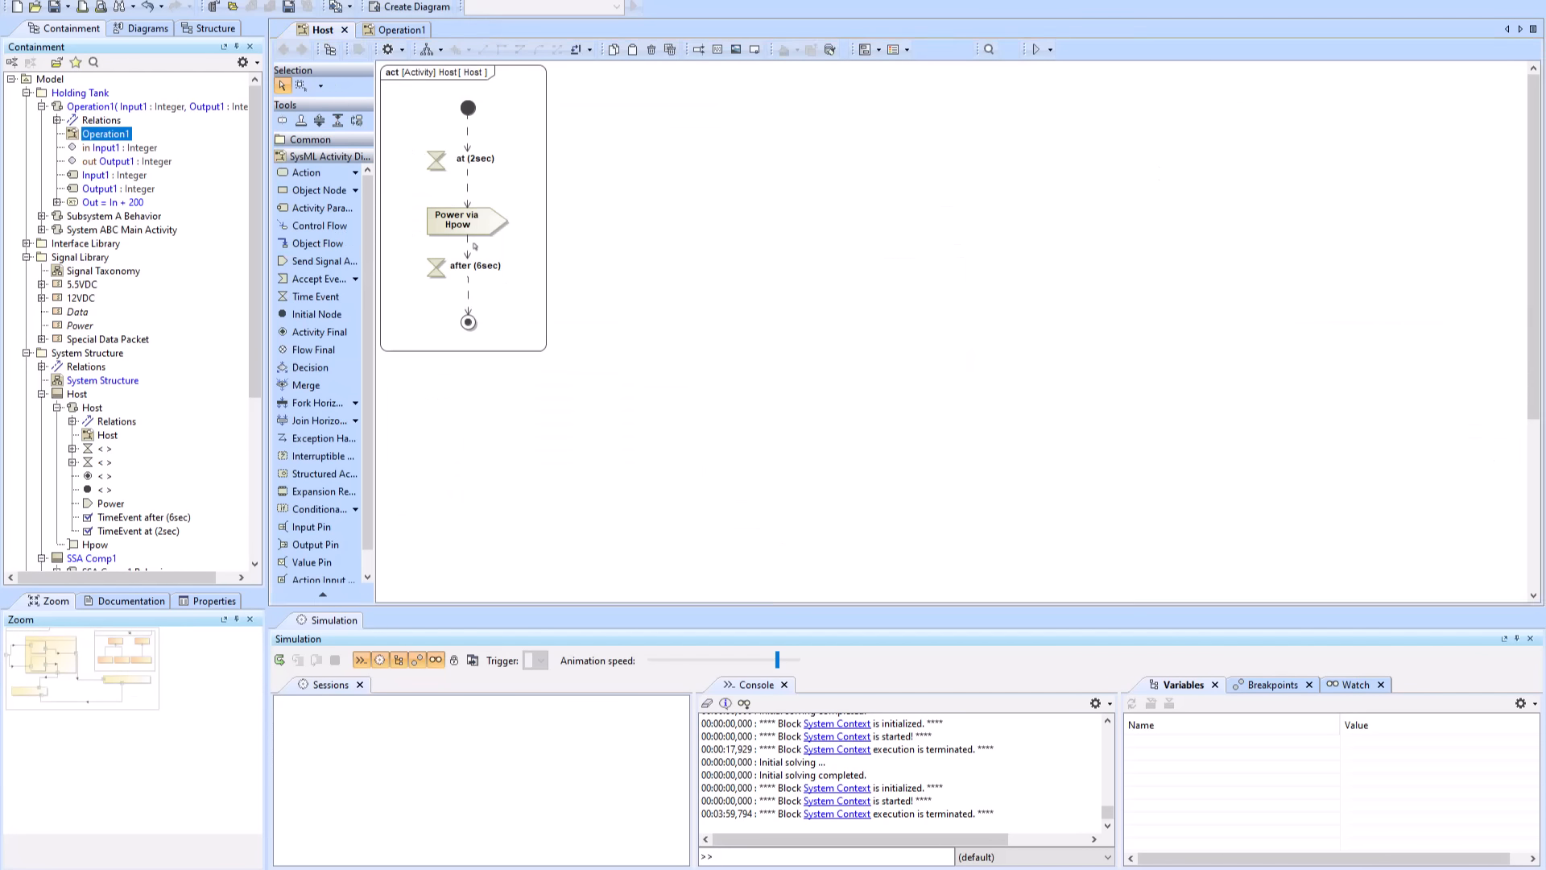
{"action": "left_click", "coordinate": [460, 164]}
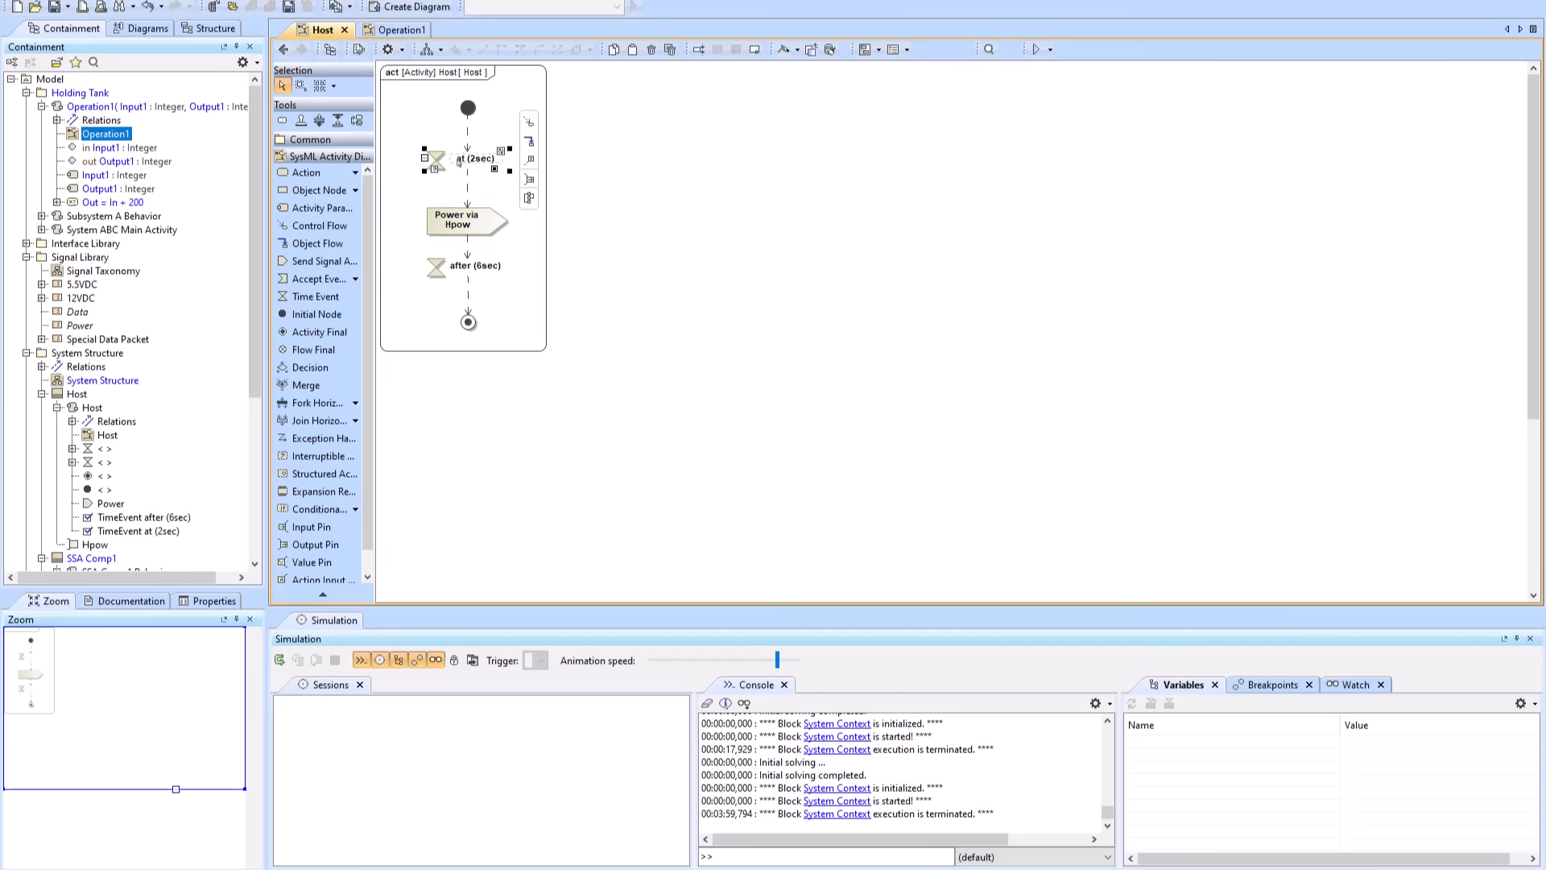
{"action": "key", "text": "alt+b"}
{"action": "key", "text": "Delete"}
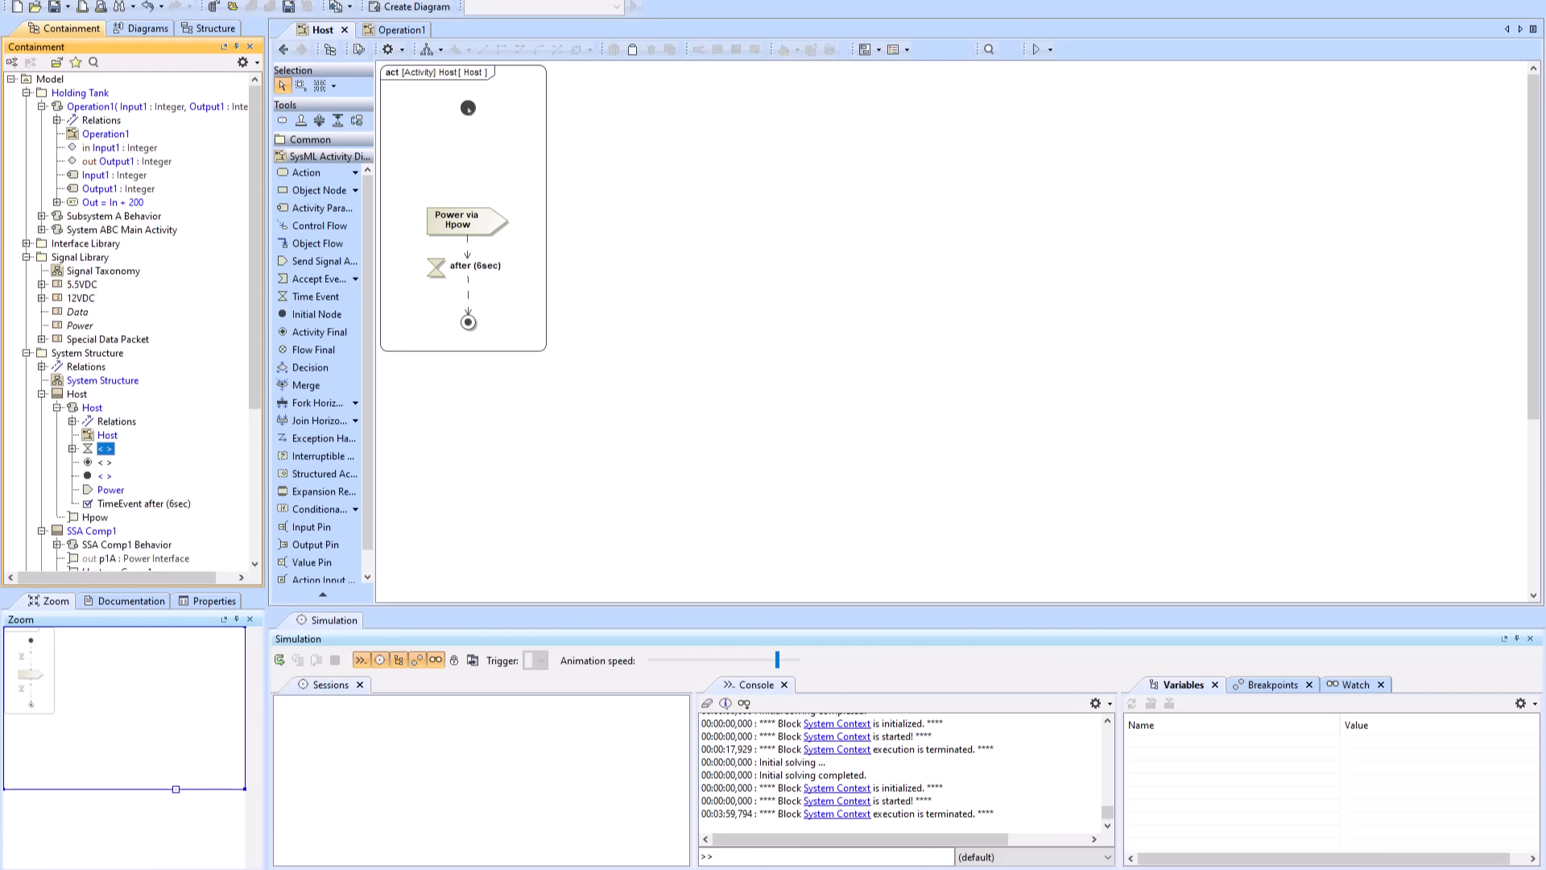
- Add a call to SSA Comp1's Op1 in the Host activity without its target pin, and link it from the initial node
{"action": "scroll", "coordinate": [123, 450], "scroll_direction": "down", "scroll_amount": 4}
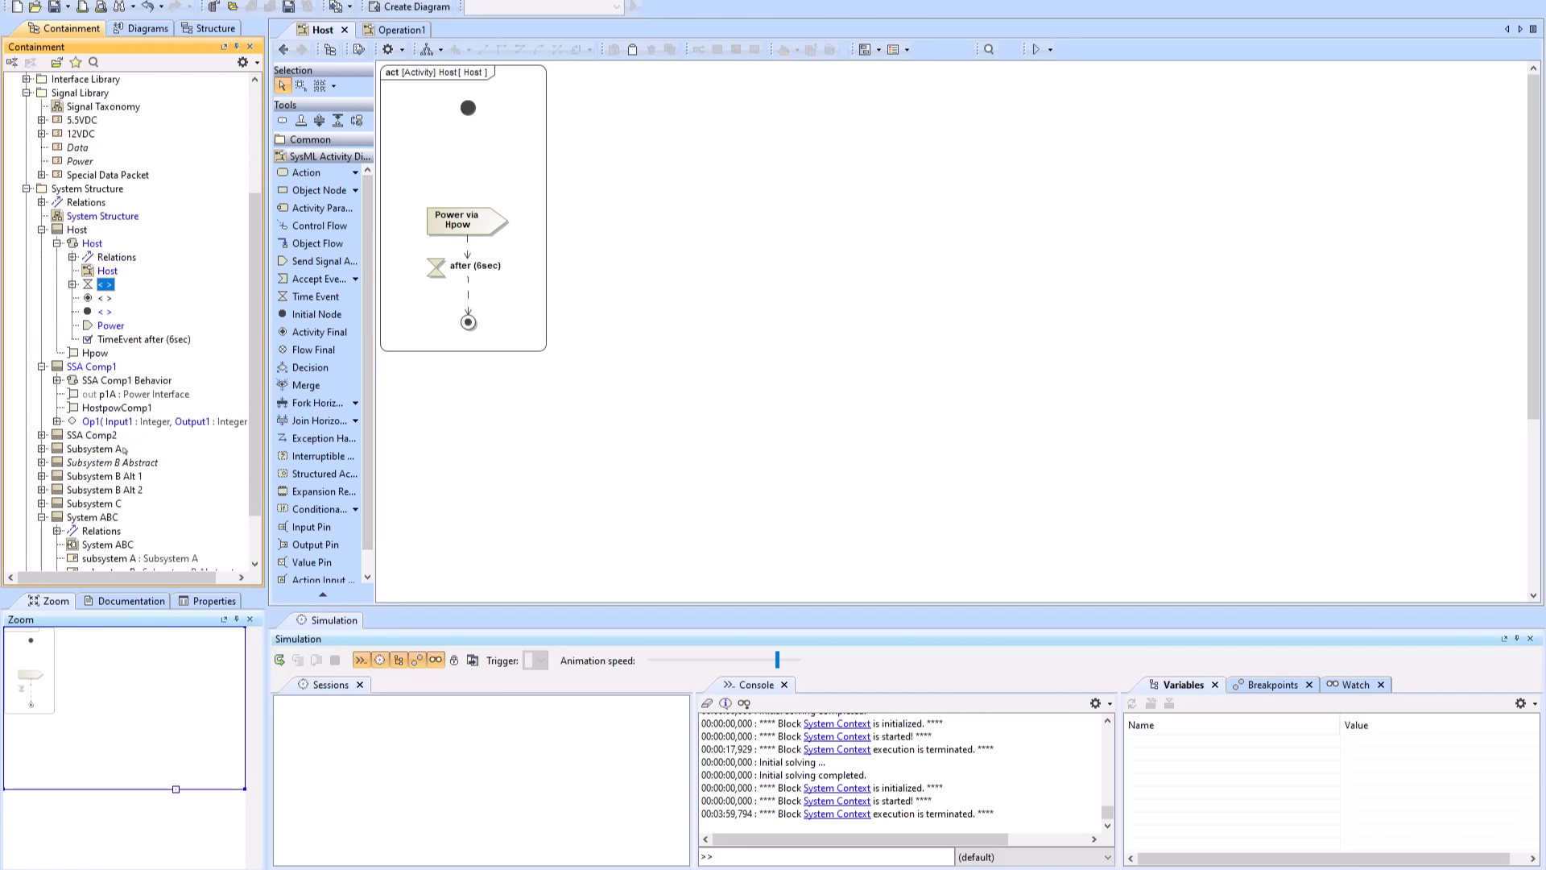
{"action": "left_click_drag", "start_coordinate": [92, 424], "coordinate": [475, 169]}
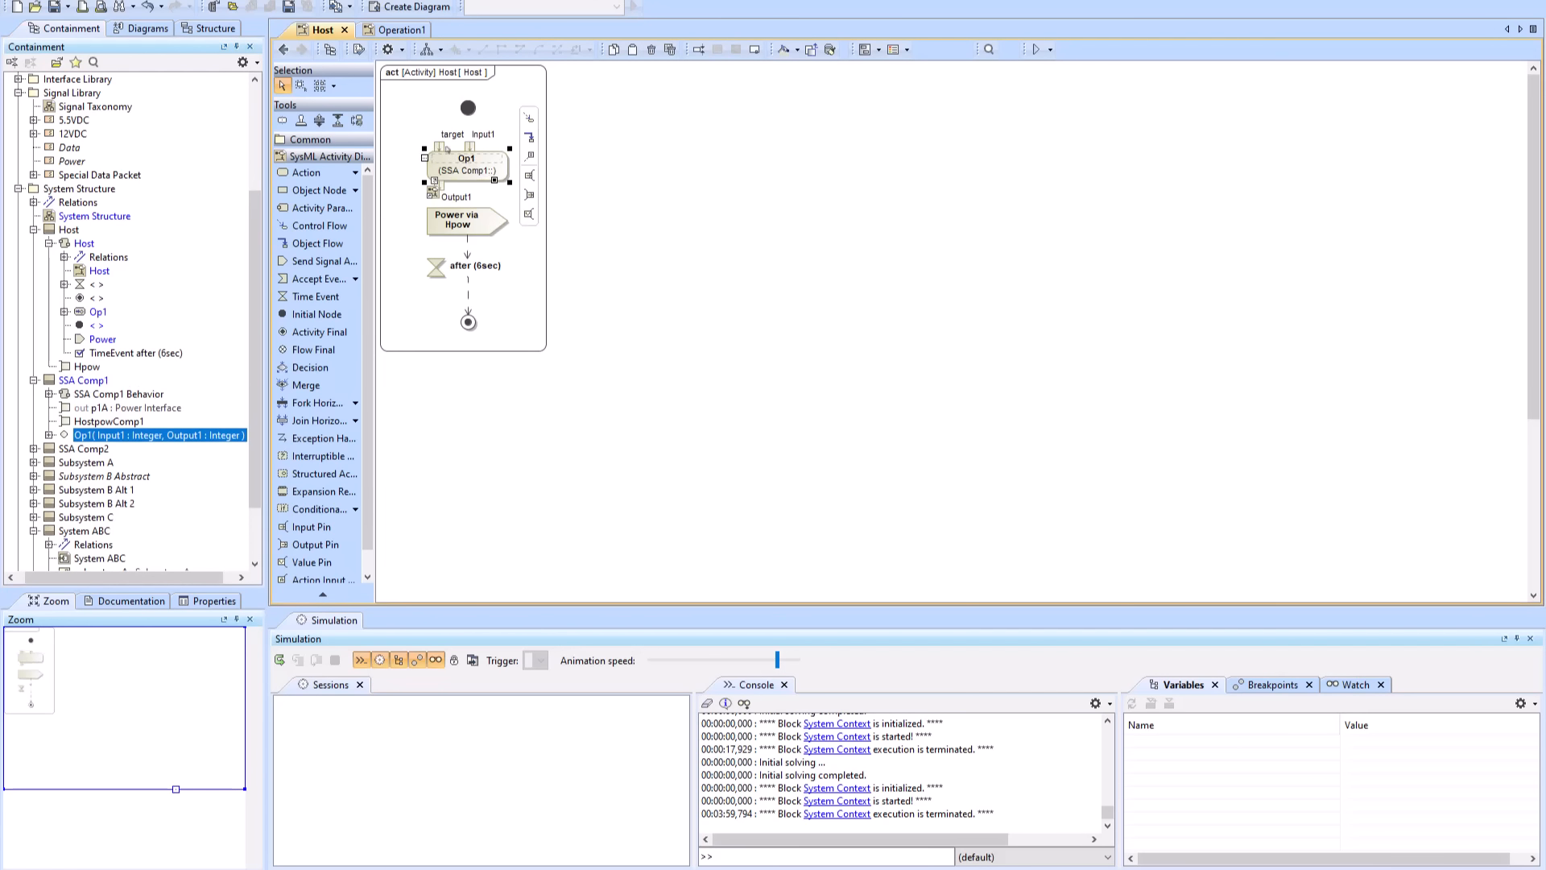
{"action": "left_click", "coordinate": [442, 148]}
{"action": "key", "text": "Delete"}
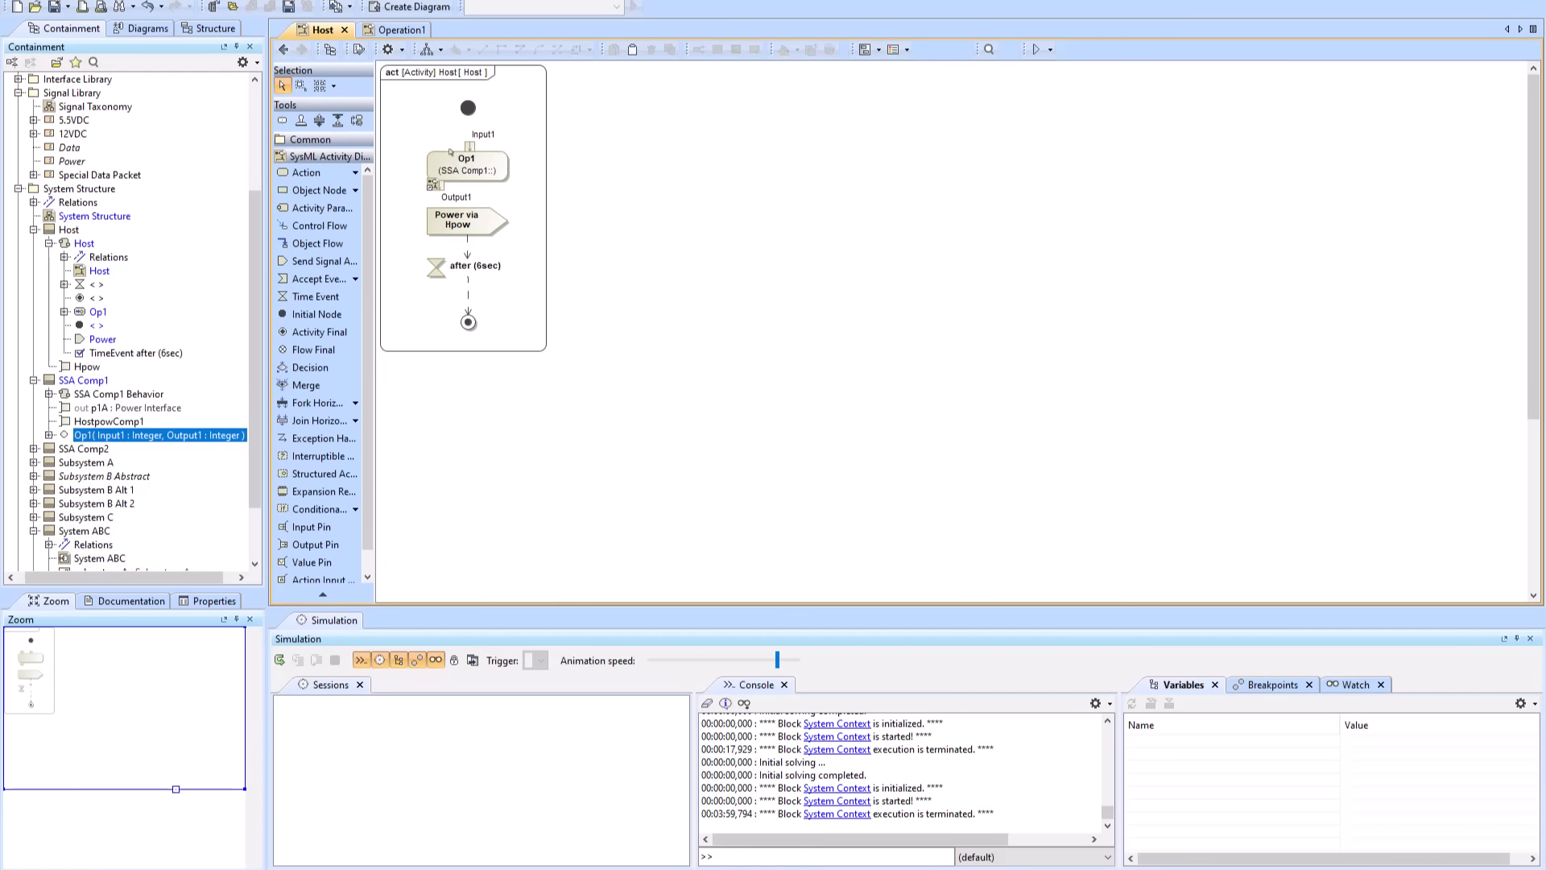
{"action": "mouse_move", "coordinate": [456, 109]}
{"action": "left_mouse_down"}
{"action": "mouse_move", "coordinate": [440, 108]}
{"action": "mouse_move", "coordinate": [447, 167]}
{"action": "left_mouse_up"}
{"action": "left_click", "coordinate": [532, 129]}
- Add an opaque action named "Input1 = 6" above Op1 in the Host activity
{"action": "left_click", "coordinate": [355, 174]}
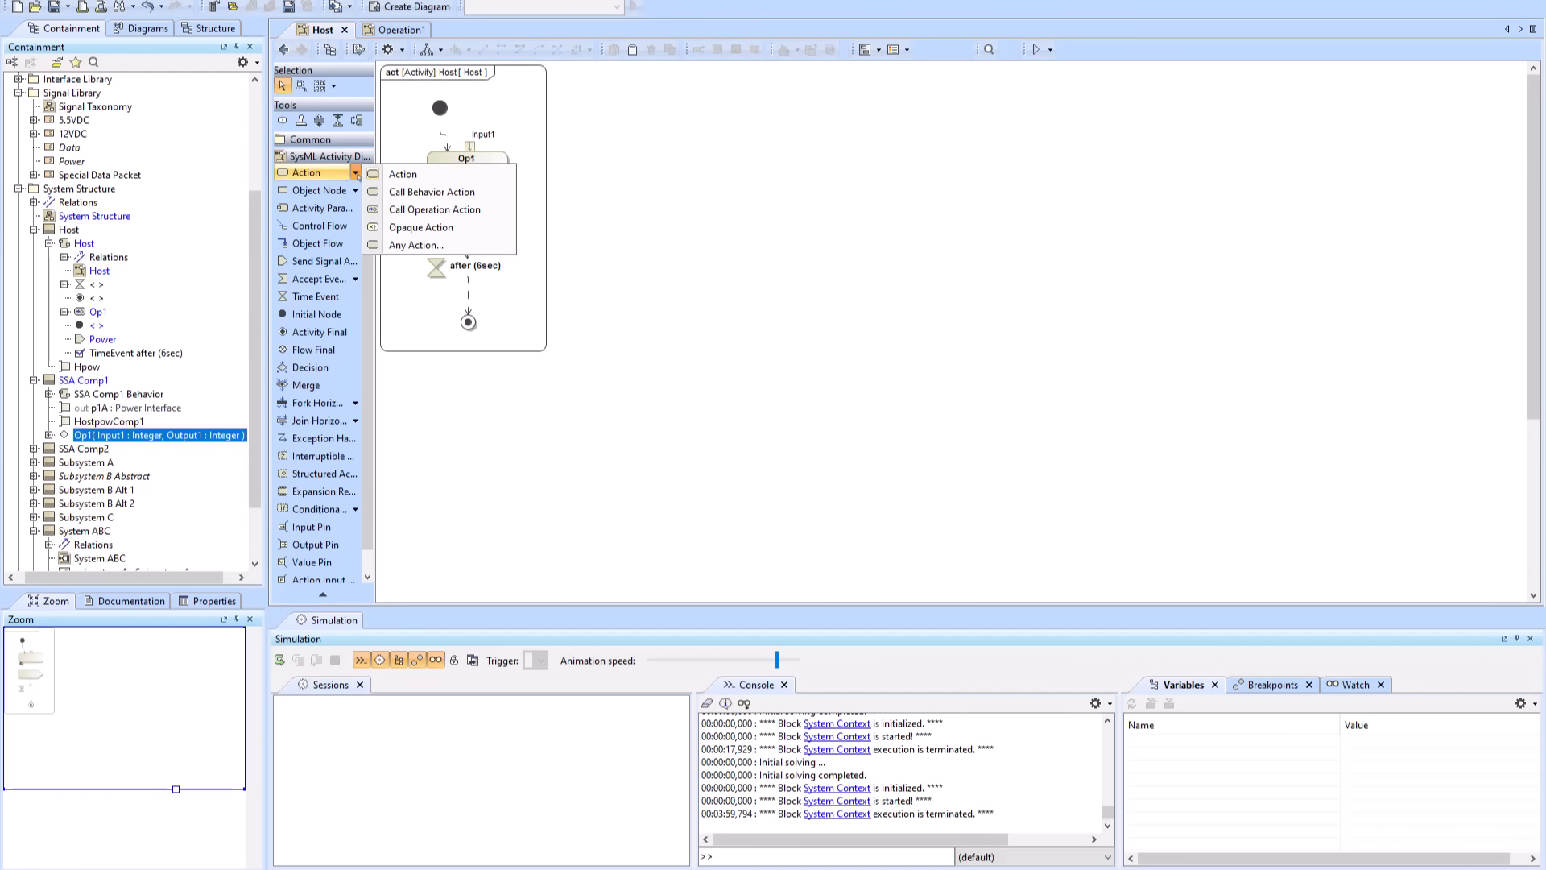
{"action": "left_click", "coordinate": [407, 226]}
{"action": "left_click", "coordinate": [496, 107]}
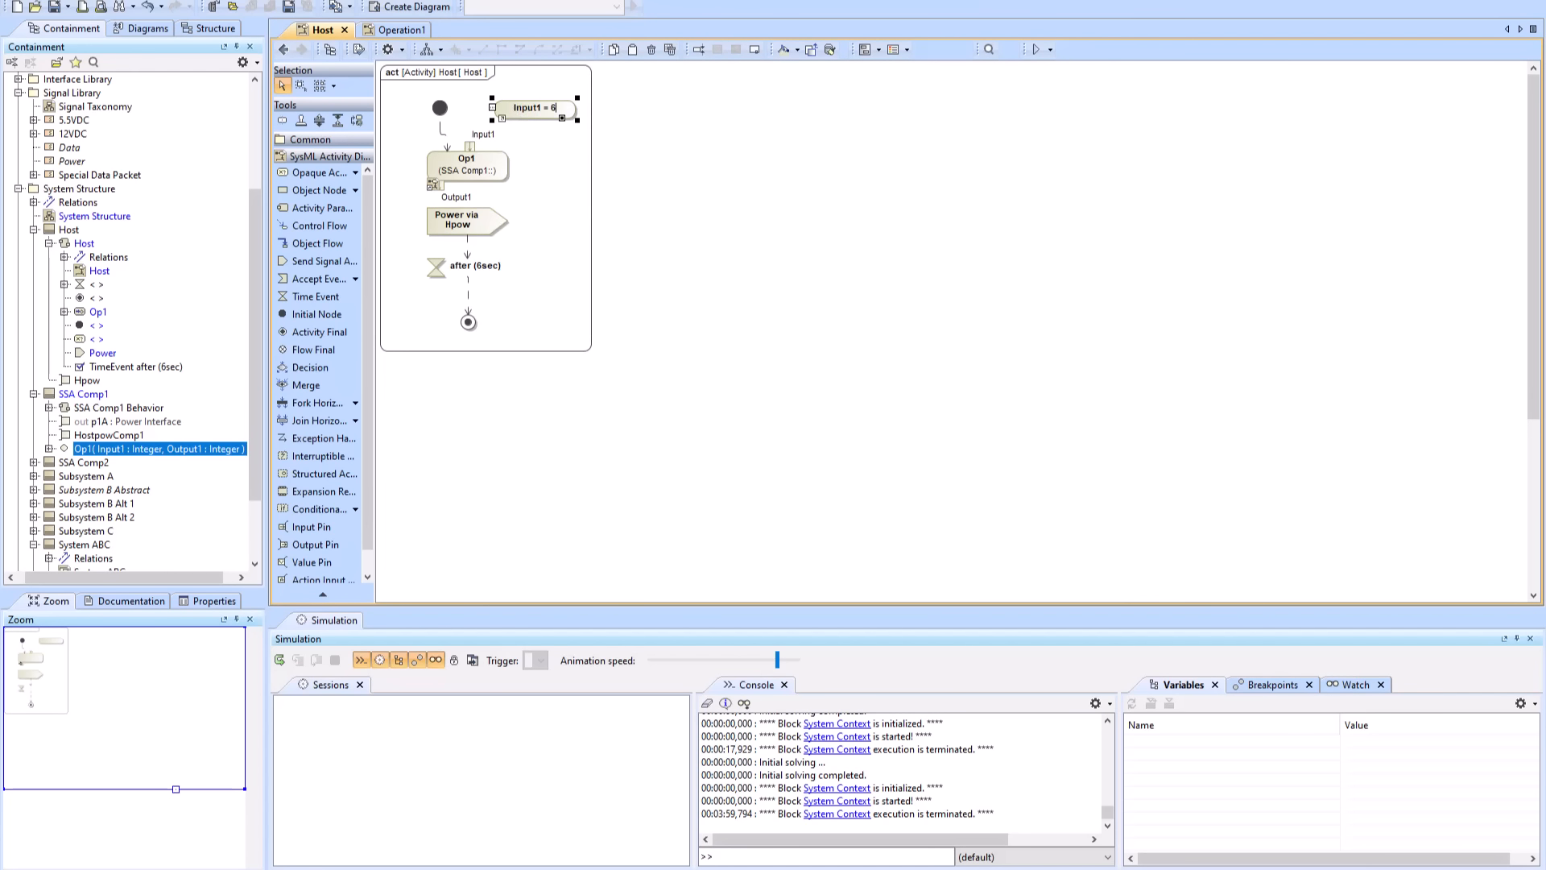
{"action": "key", "text": "Return"}
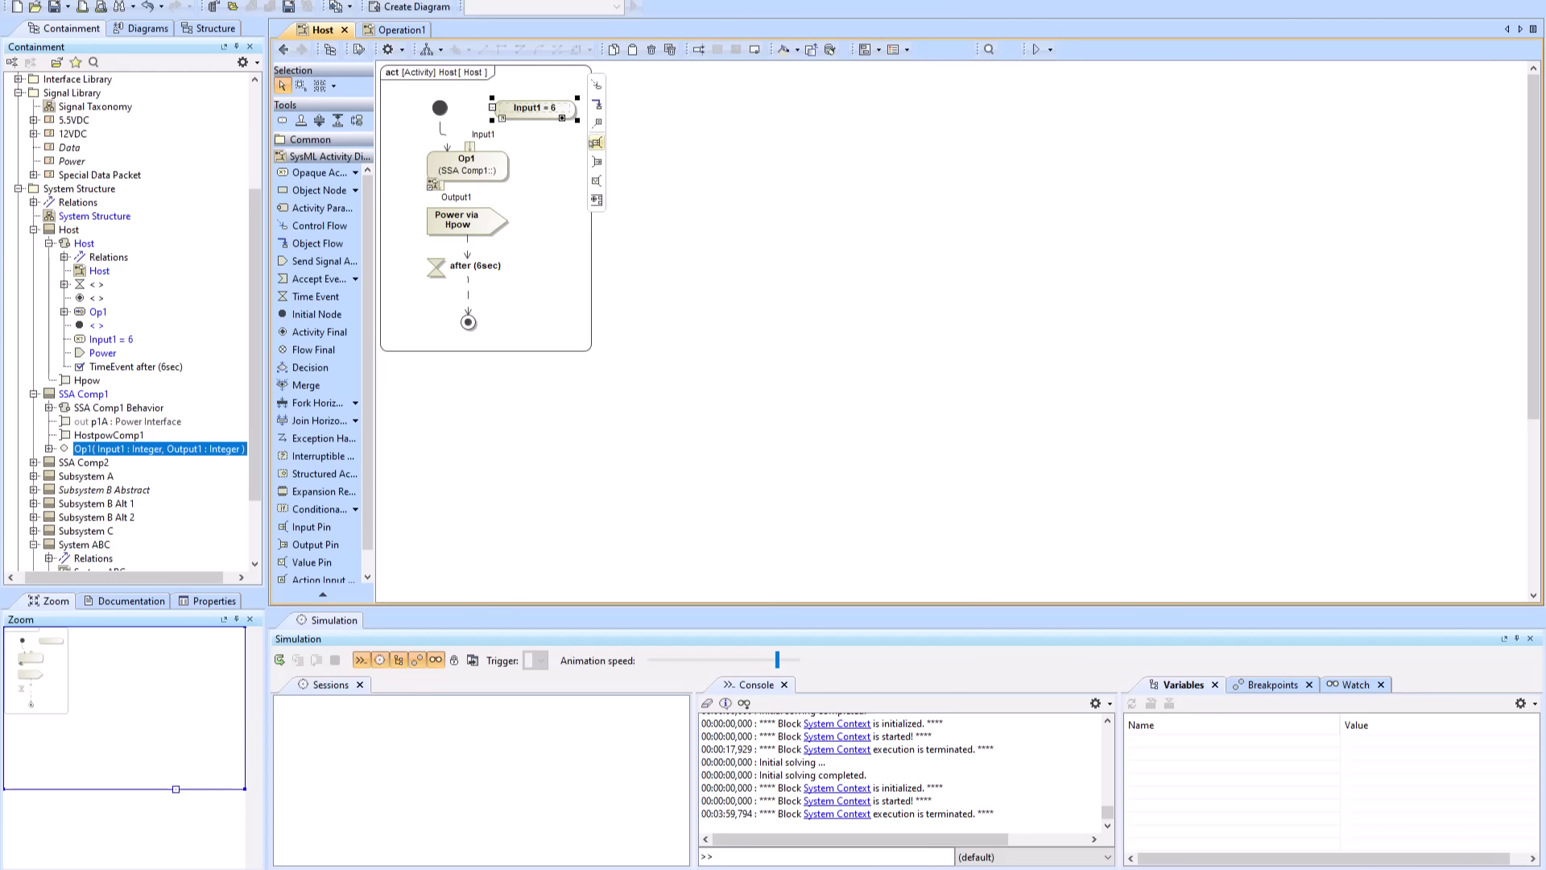
- Connect a new output pin named Input1 on the "Input1 = 6" action to Op1's Input1 pin with an object flow
{"action": "left_click", "coordinate": [597, 161]}
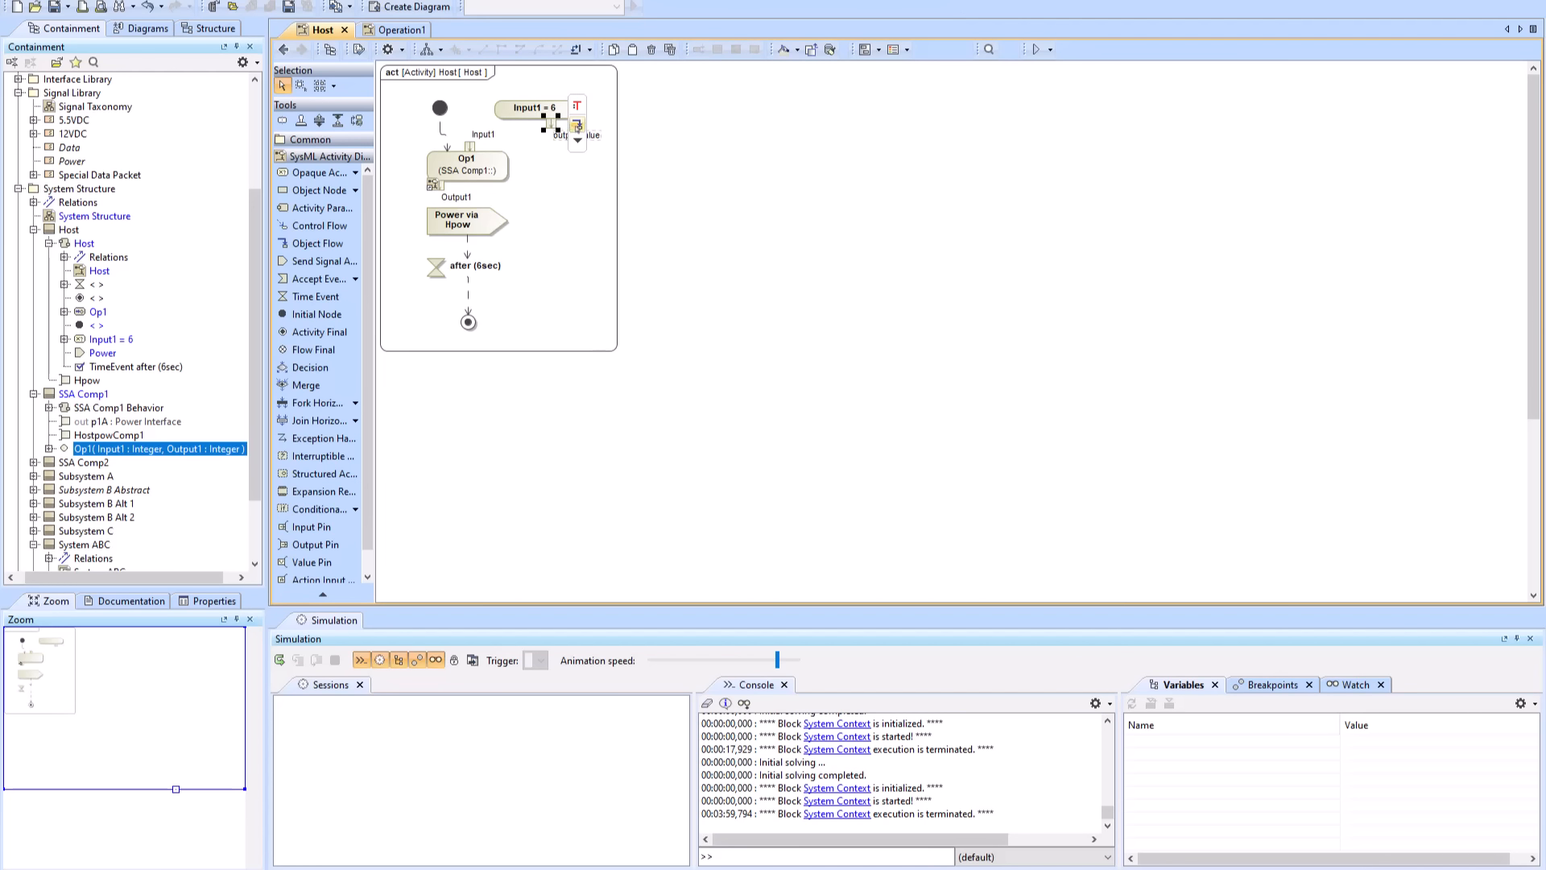
{"action": "left_click", "coordinate": [578, 125]}
{"action": "left_click_drag", "start_coordinate": [523, 135], "coordinate": [525, 122]}
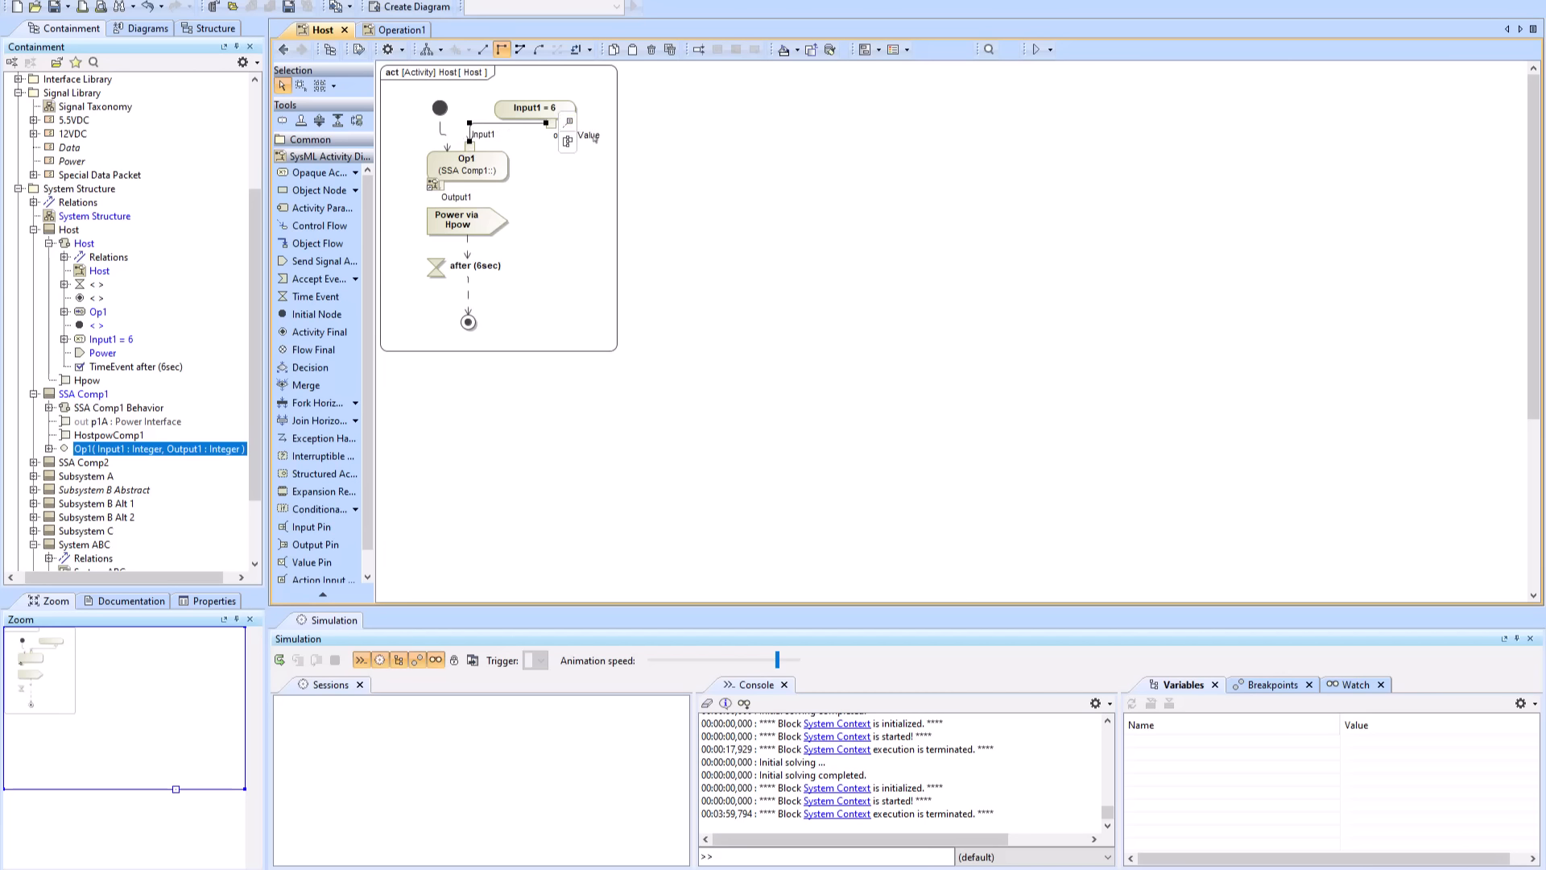
{"action": "double_click", "coordinate": [591, 137]}
{"action": "type", "text": "In"}
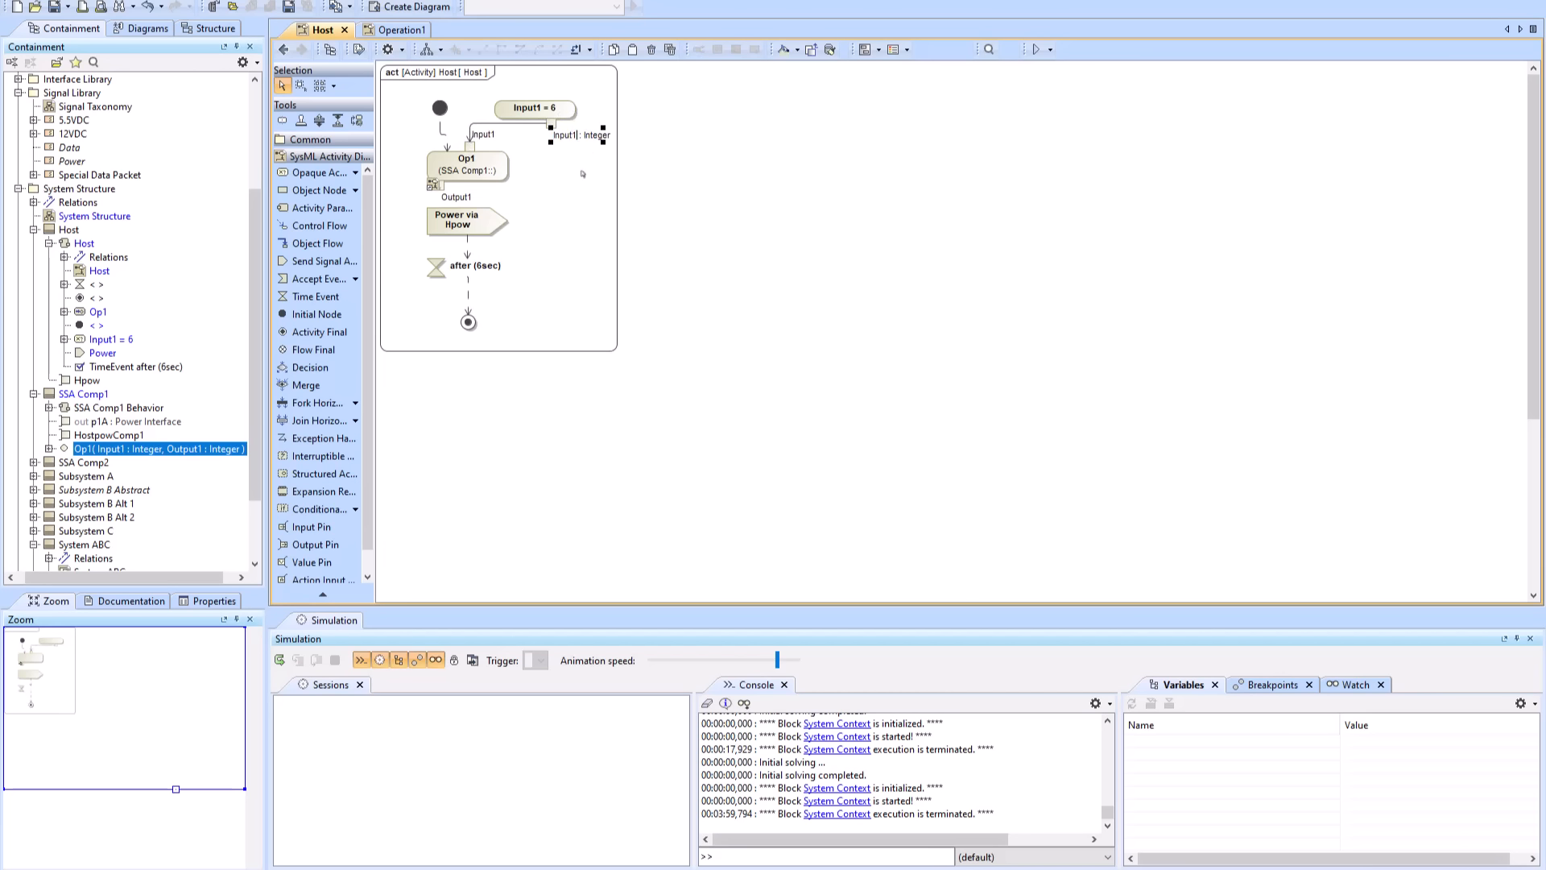
{"action": "type", "text": "put1"}
- Space out the Host actions around Op1 and move its Output1 pin from the lower edge to the right side
{"action": "left_click_drag", "start_coordinate": [547, 110], "coordinate": [546, 99]}
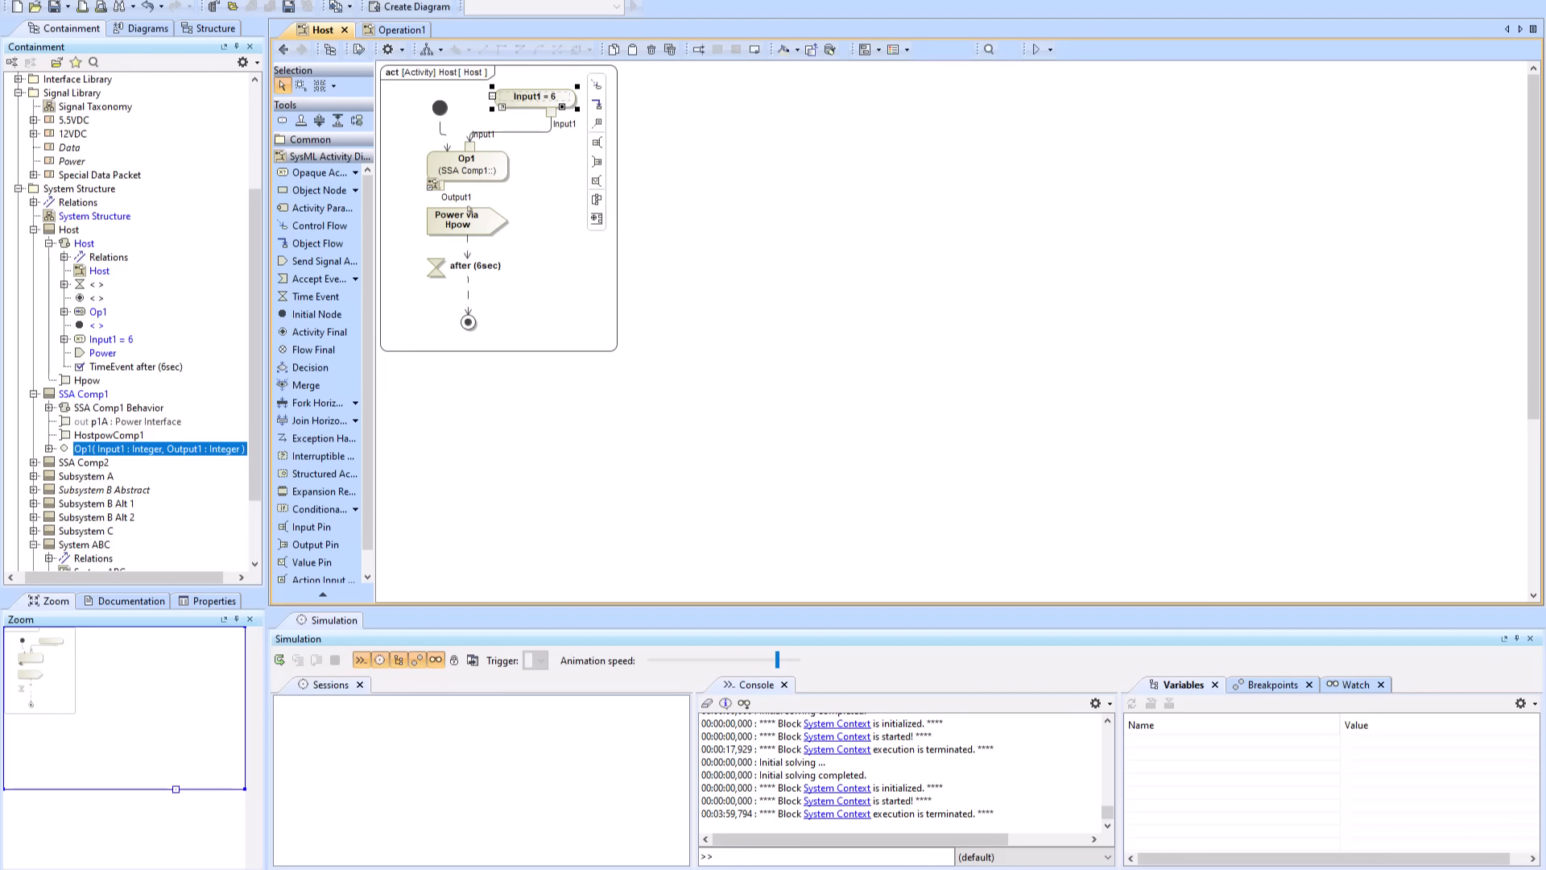
{"action": "left_click_drag", "start_coordinate": [469, 209], "coordinate": [469, 215]}
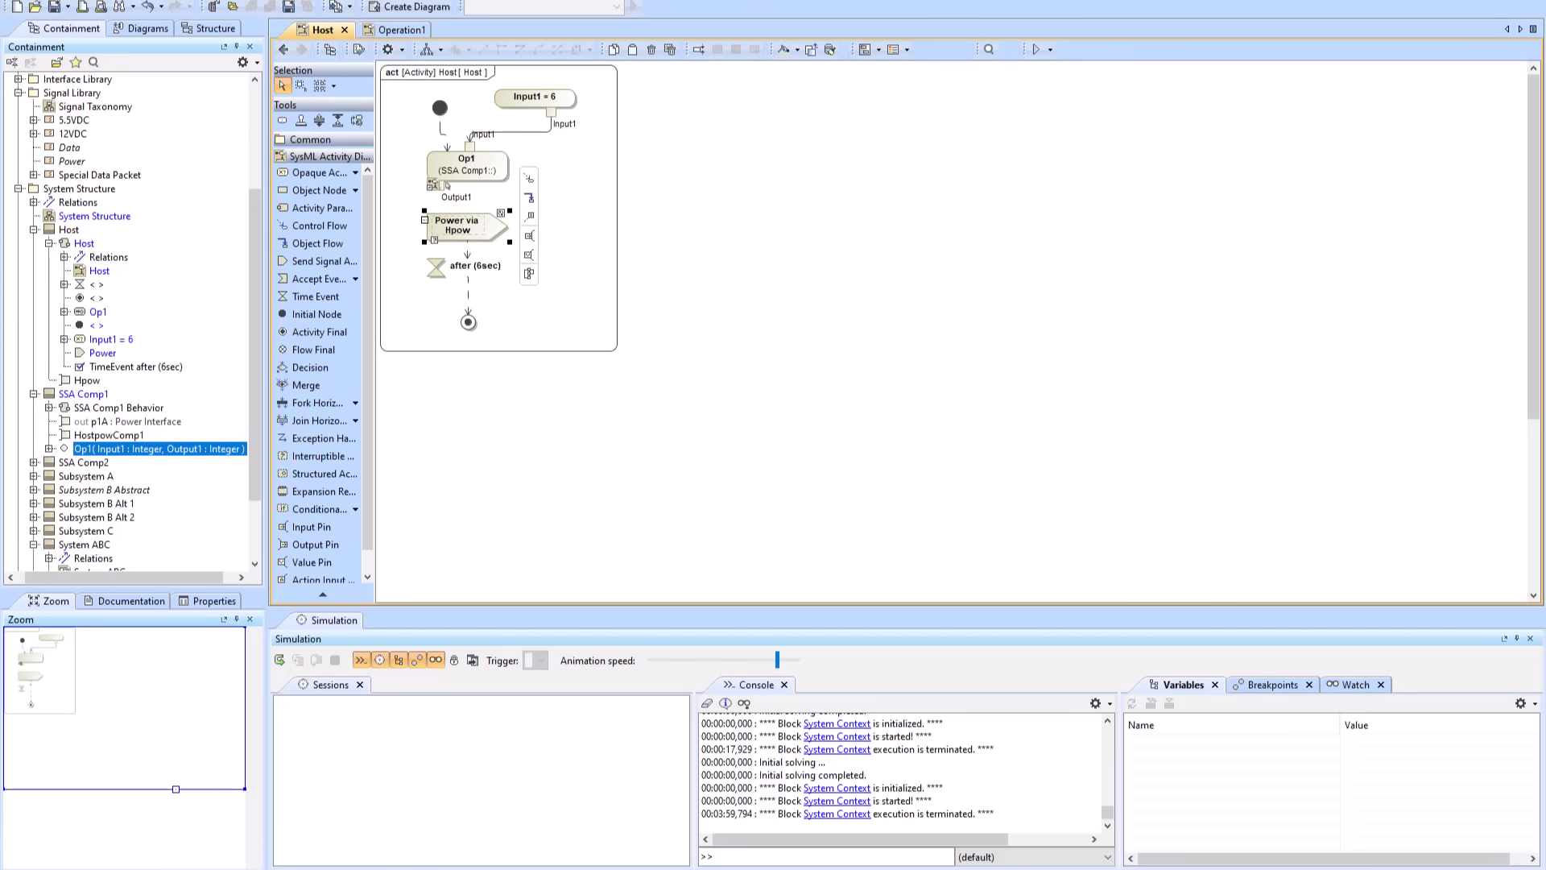
{"action": "key", "text": "Escape"}
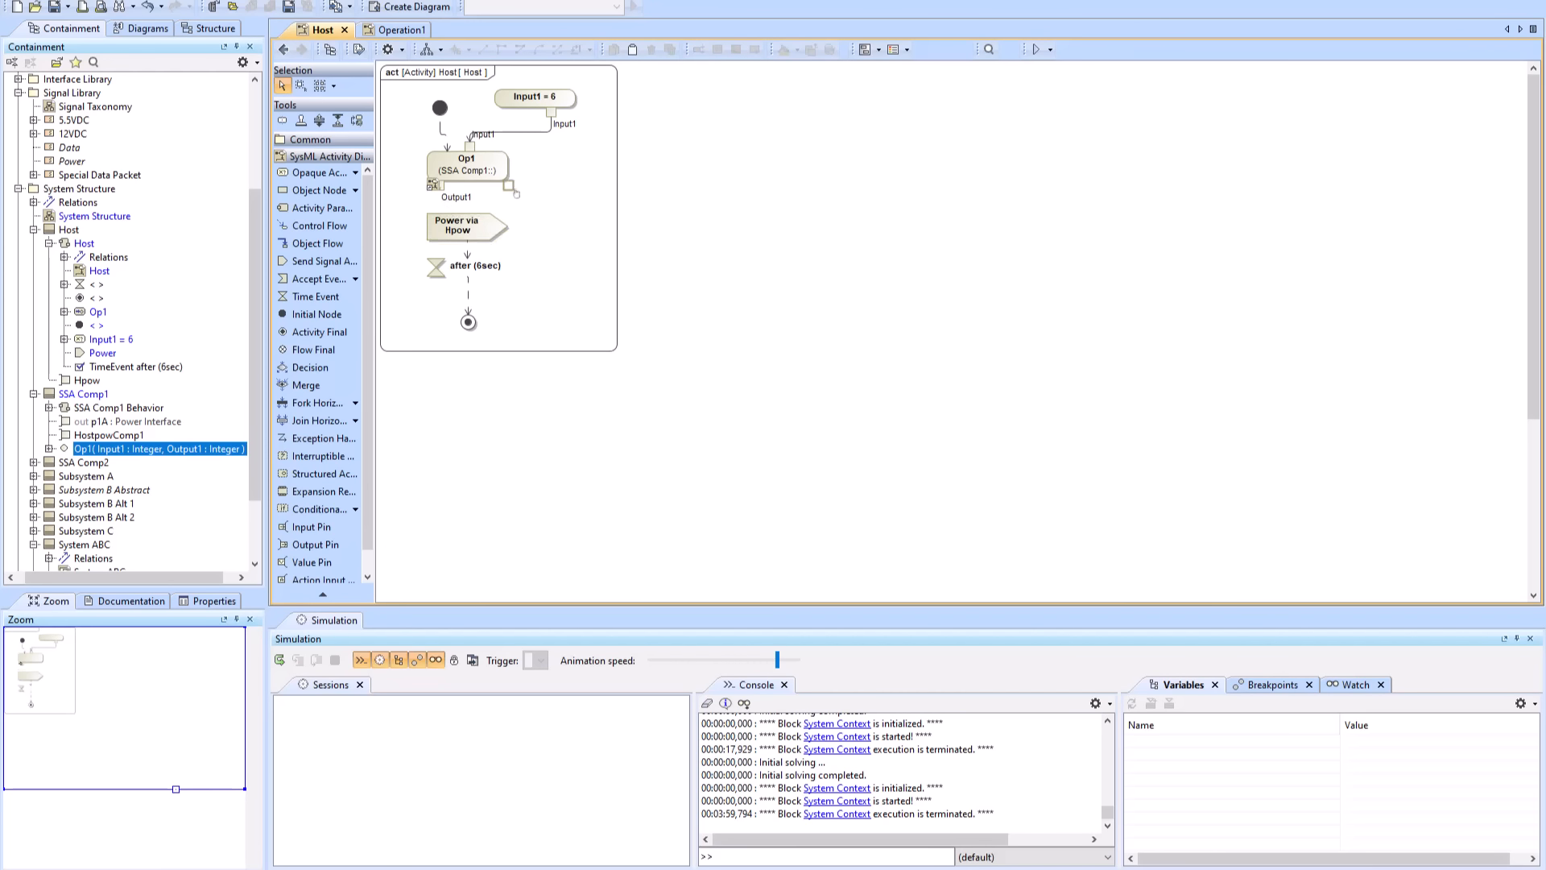
{"action": "left_click", "coordinate": [512, 171]}
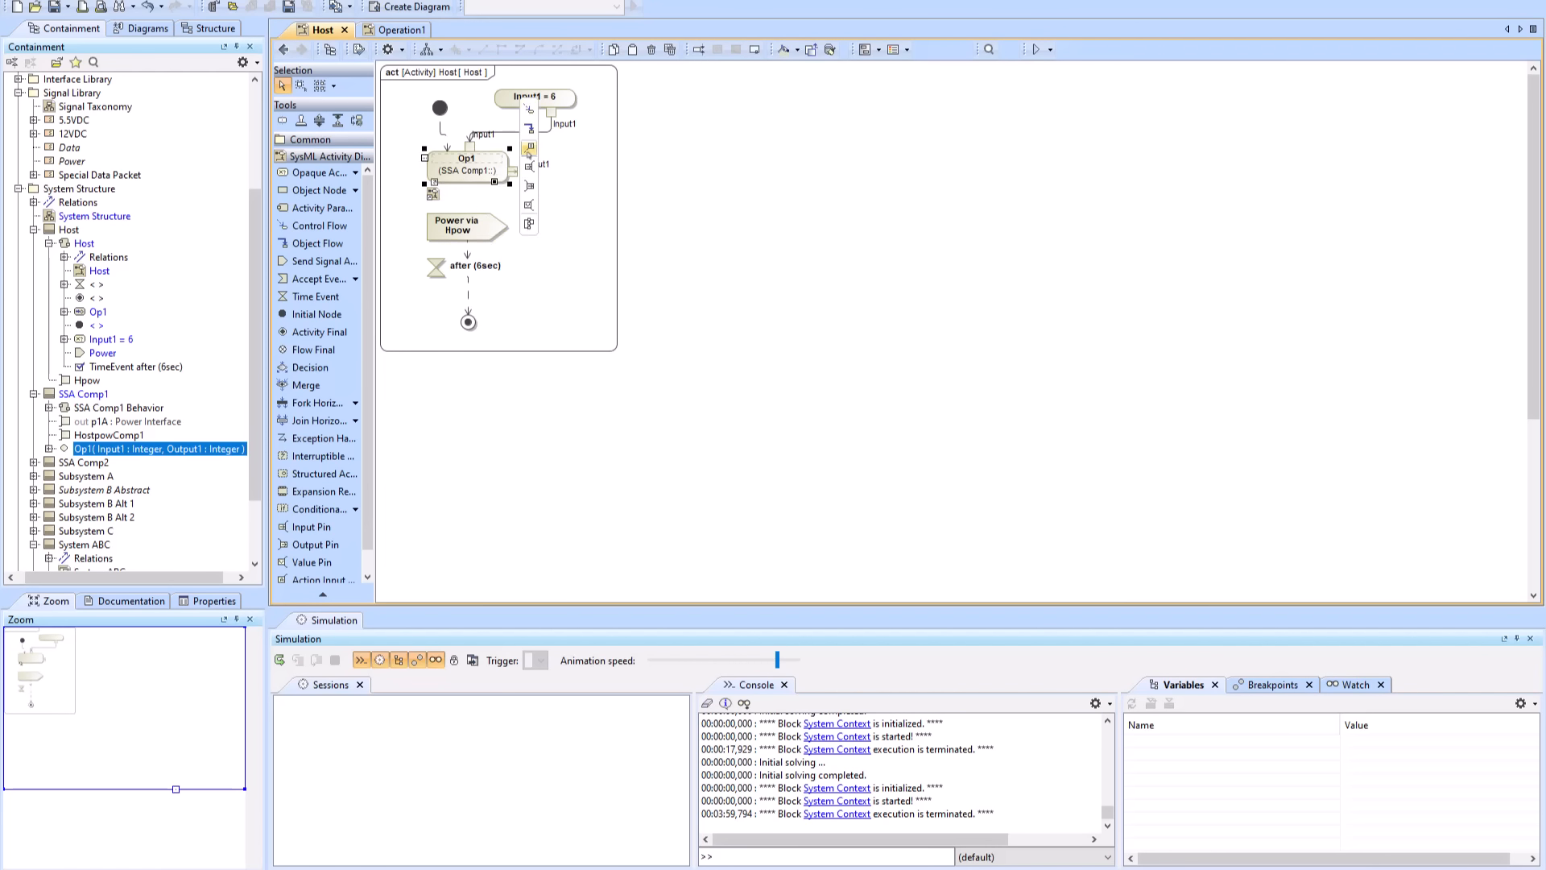
- Draw a control flow from Op1 to the "Power via Hpow" send signal action
{"action": "left_click_drag", "start_coordinate": [537, 172], "coordinate": [477, 201]}
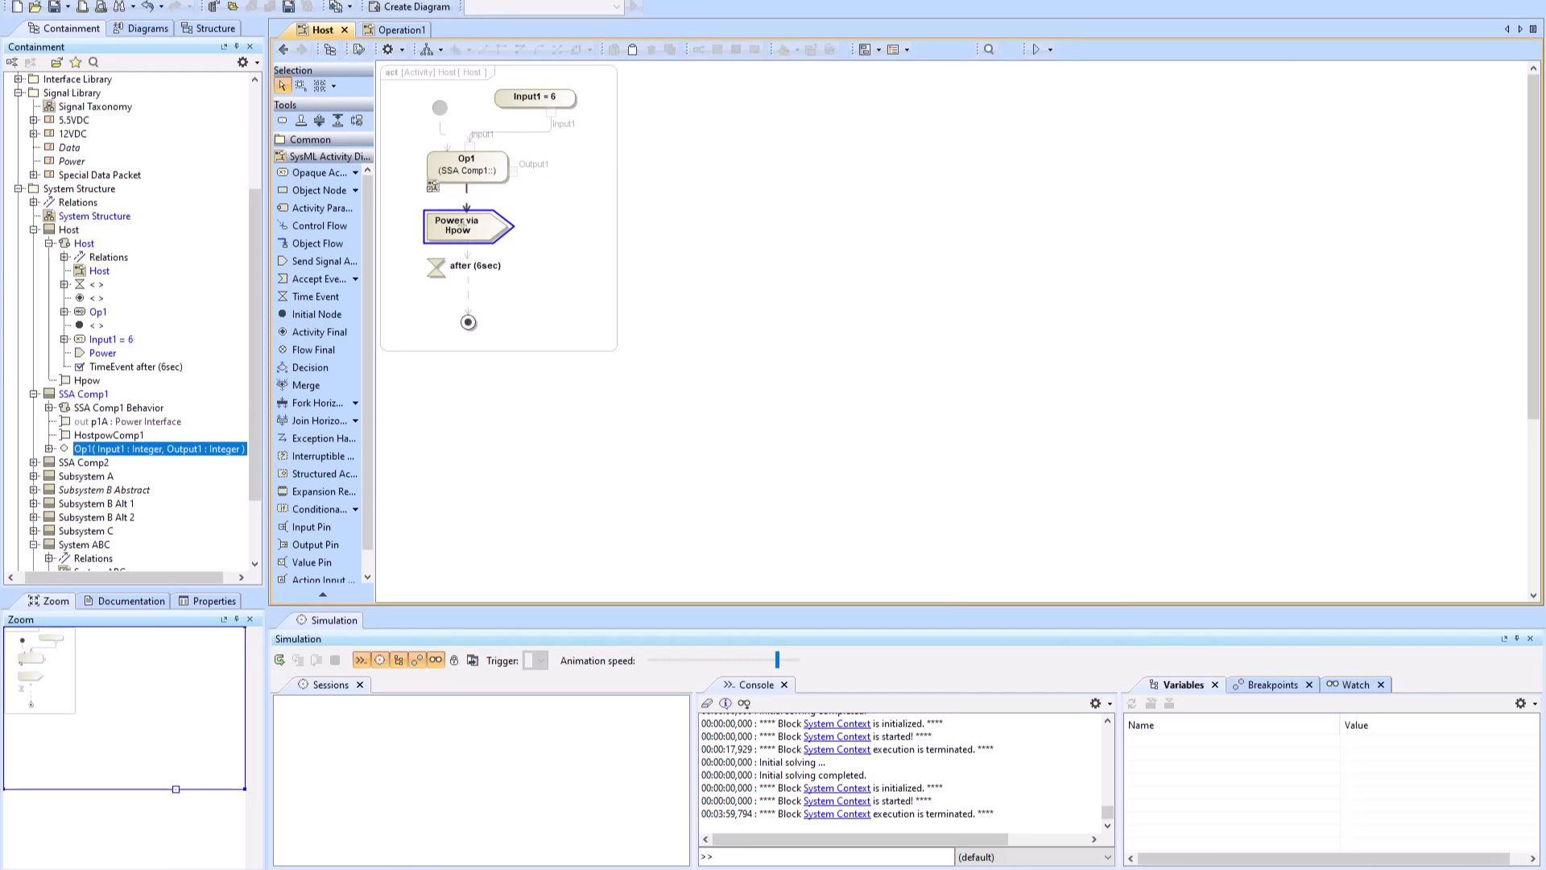
{"action": "left_click", "coordinate": [467, 224]}
{"action": "left_click", "coordinate": [562, 221]}
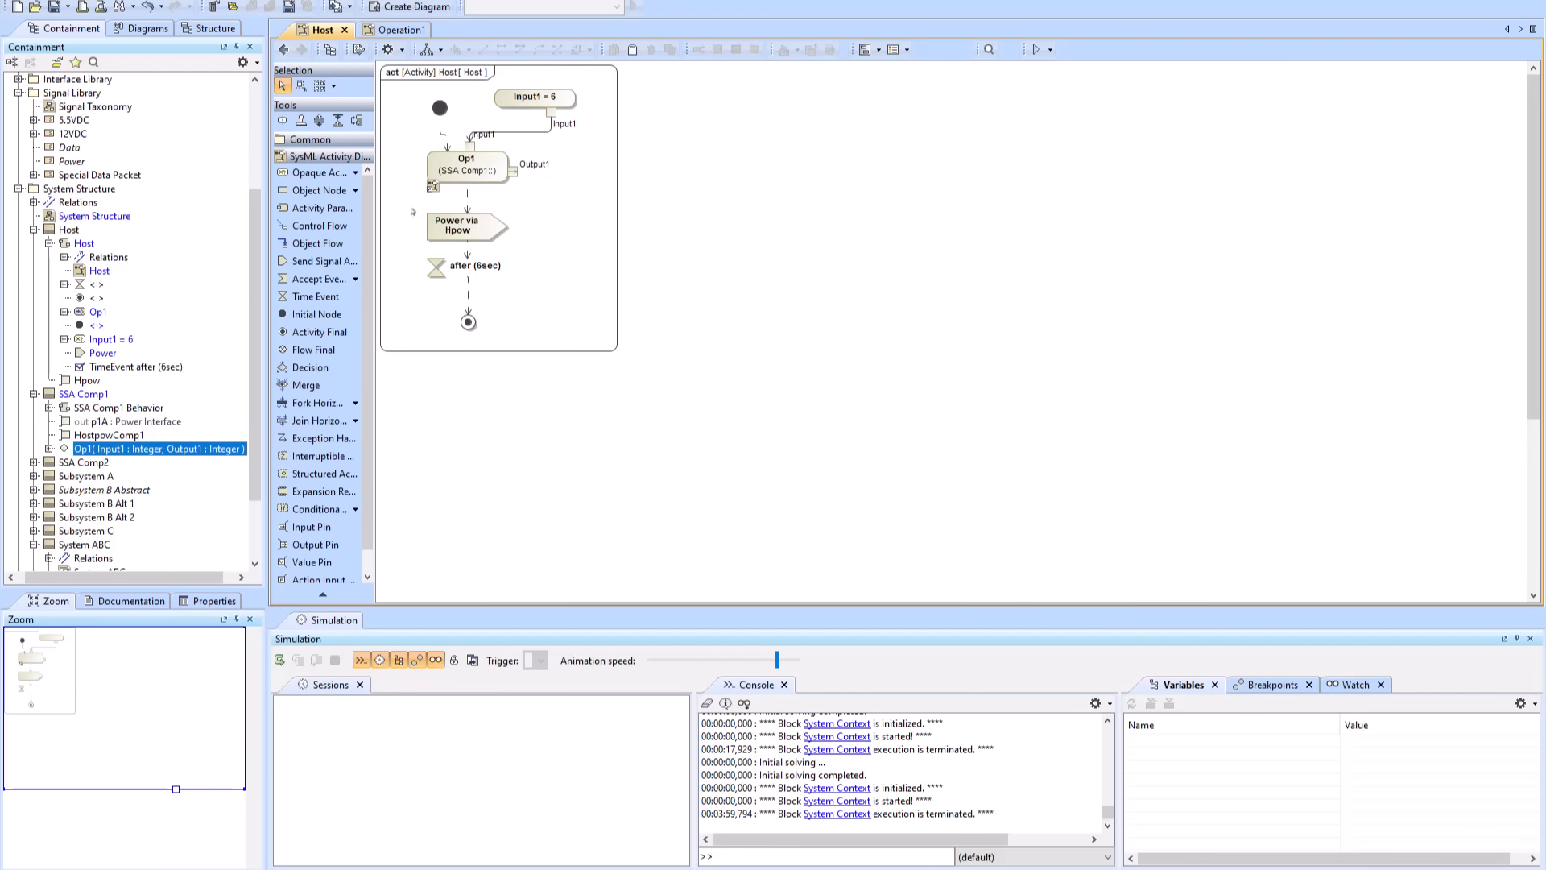
- Add an opaque action "X = Output1" and feed it from Op1's Output1 pin by object flow into an input pin named Output1
{"action": "left_click", "coordinate": [319, 172]}
{"action": "left_click", "coordinate": [544, 211]}
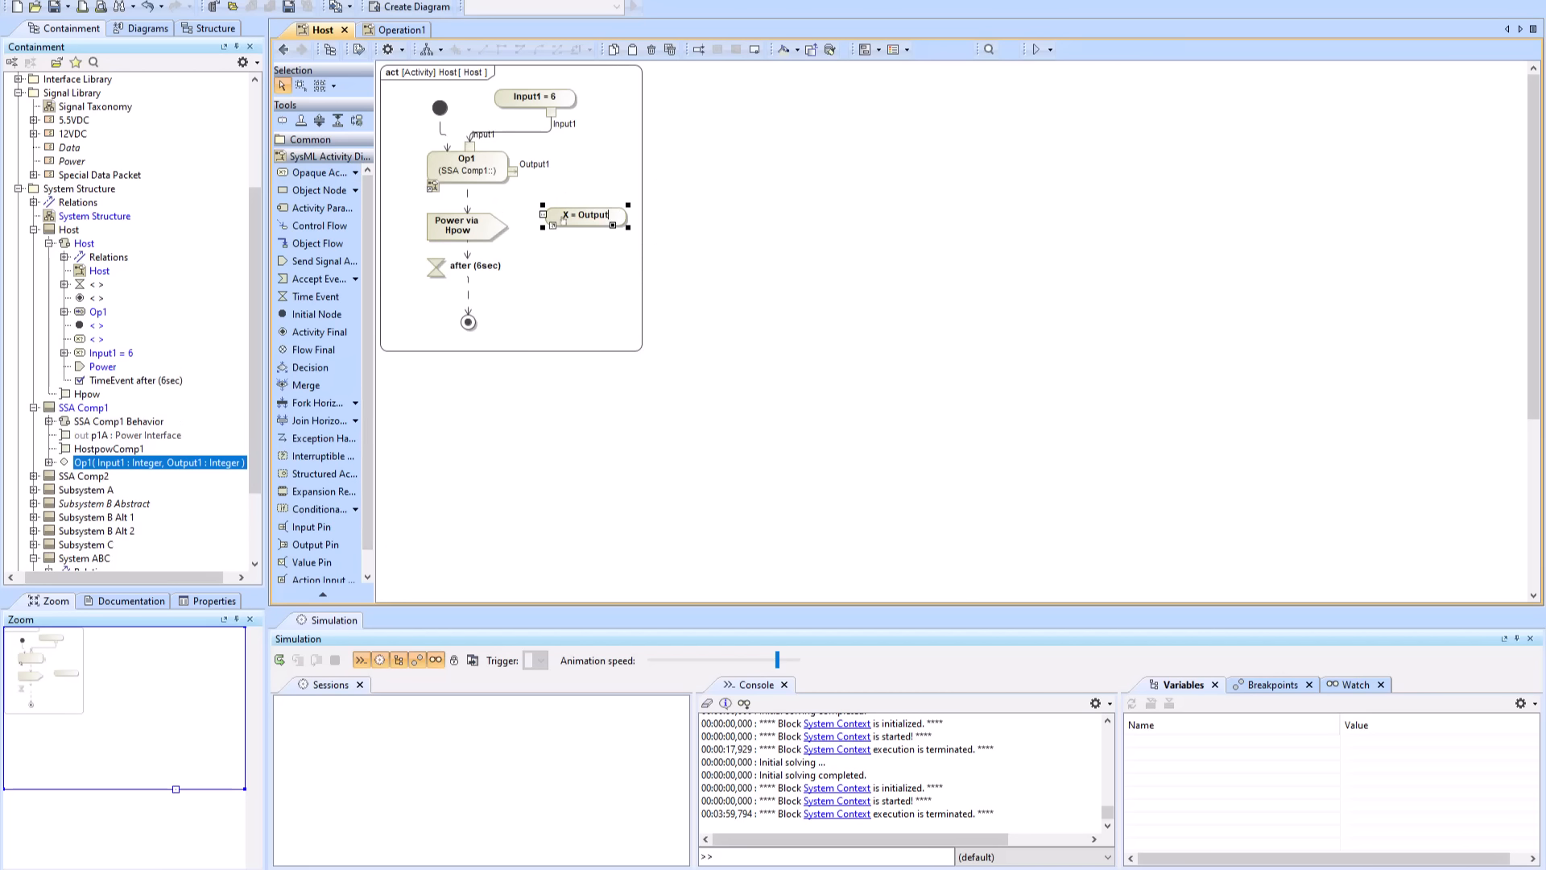
{"action": "left_click", "coordinate": [513, 172]}
{"action": "left_click_drag", "start_coordinate": [539, 172], "coordinate": [592, 205]}
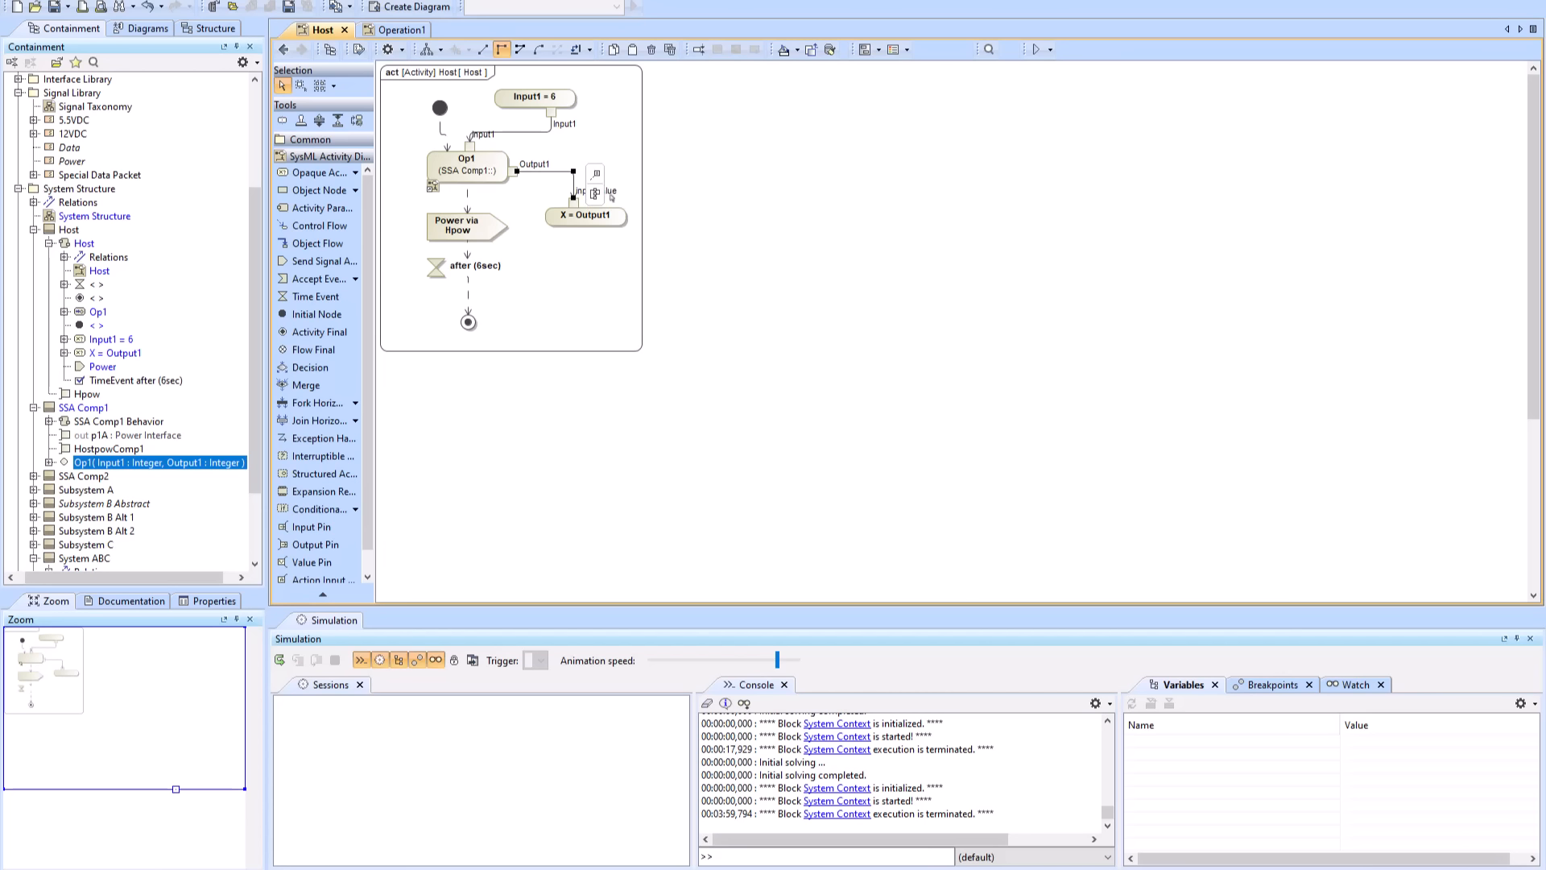
{"action": "left_click", "coordinate": [608, 197]}
{"action": "type", "text": "Output1 : Integer"}
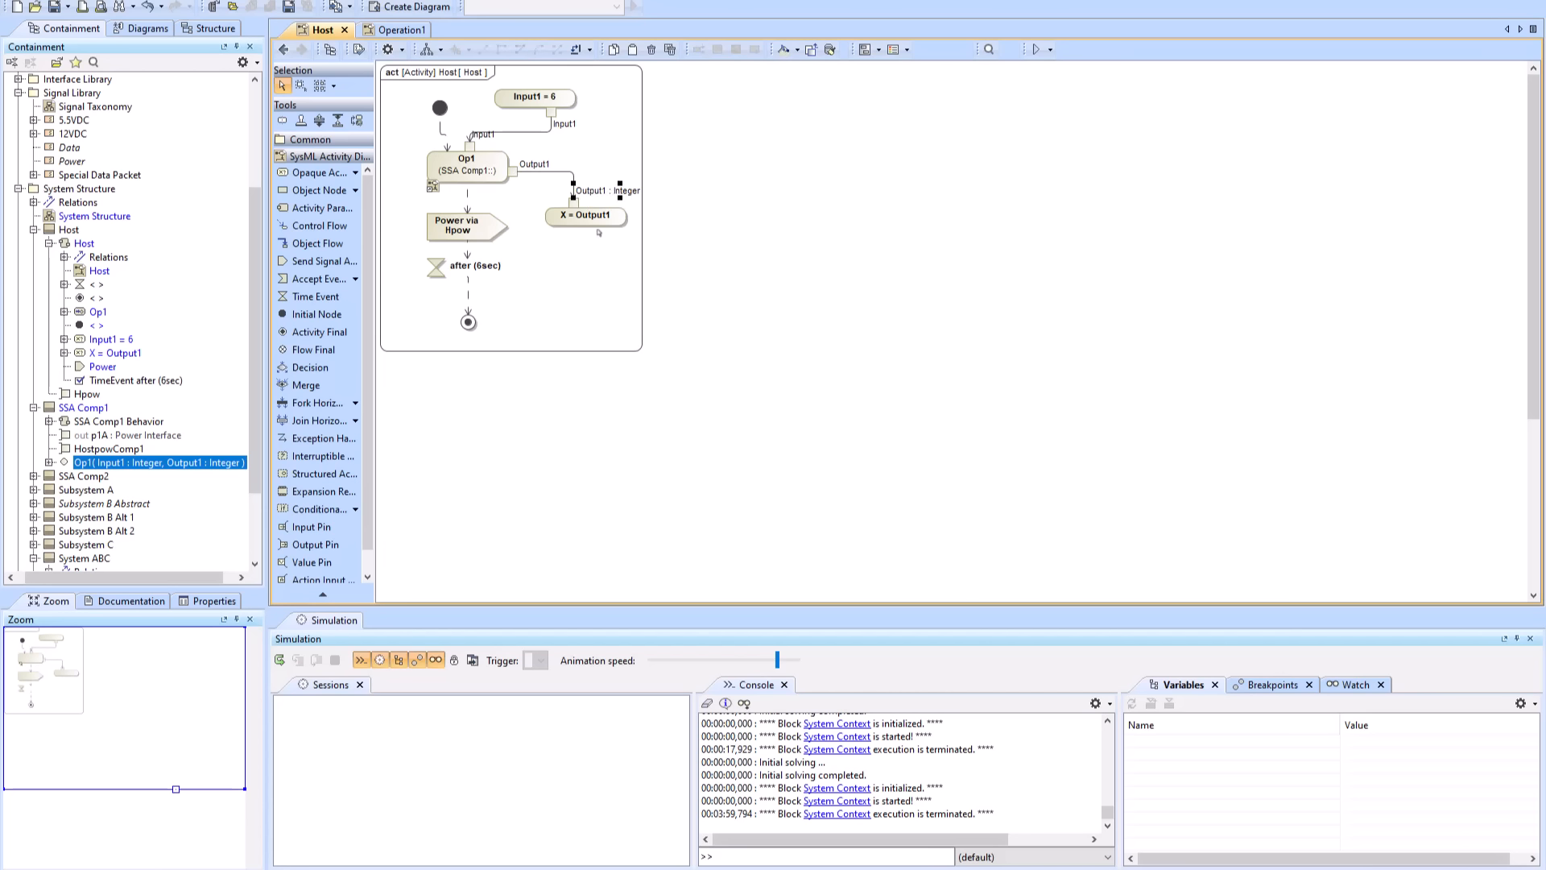
- Add a value property named X to the Host block in the containment tree
{"action": "left_click", "coordinate": [594, 251]}
{"action": "left_click", "coordinate": [567, 226]}
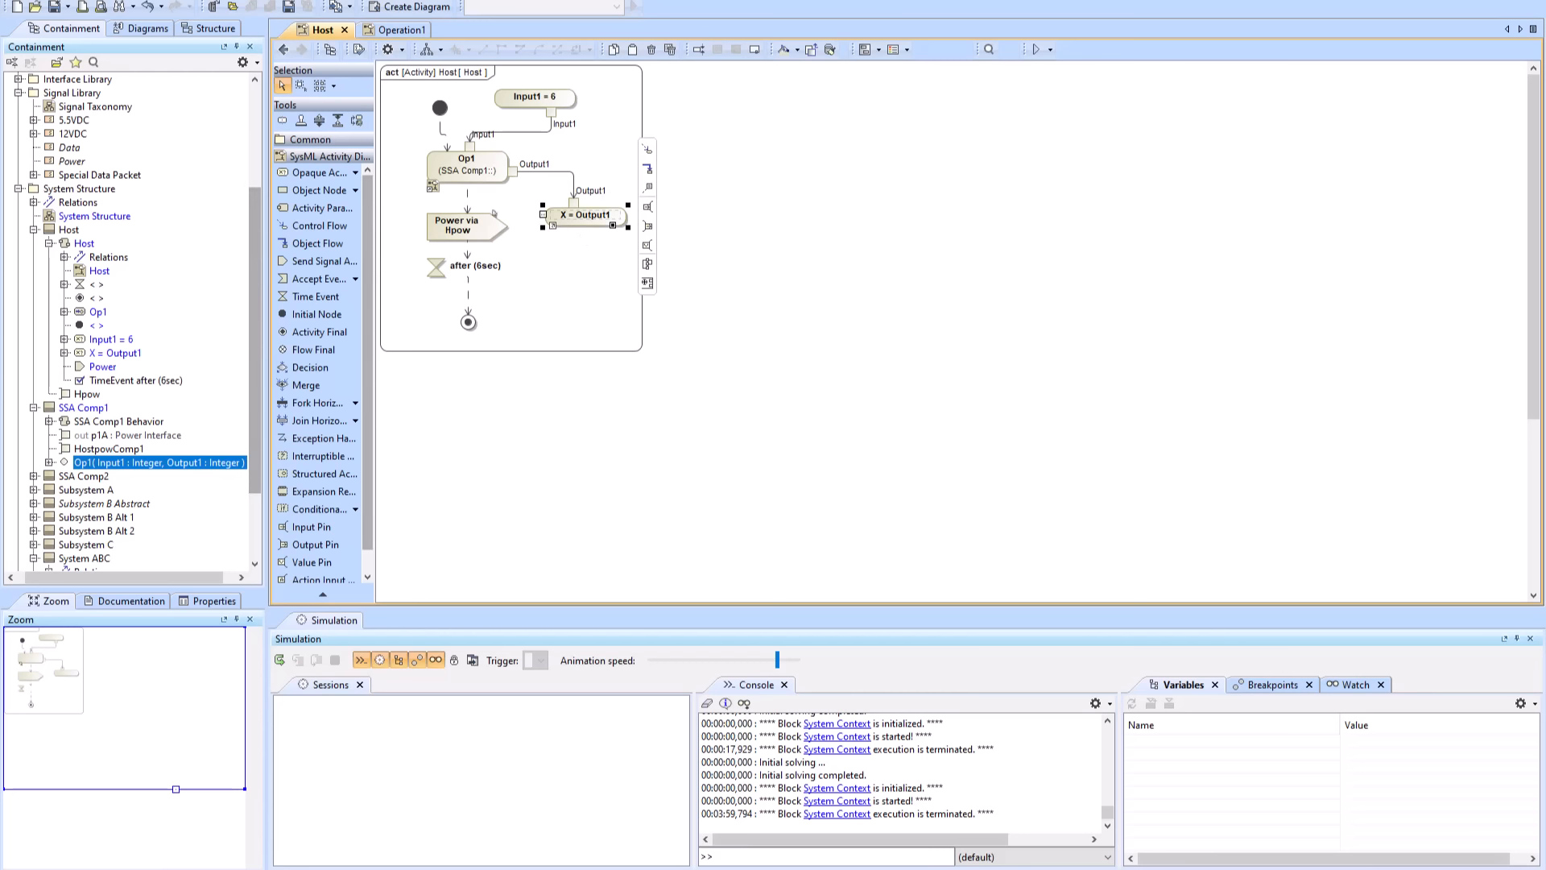
{"action": "left_click", "coordinate": [70, 231]}
{"action": "right_click", "coordinate": [70, 230]}
{"action": "key", "text": "Escape"}
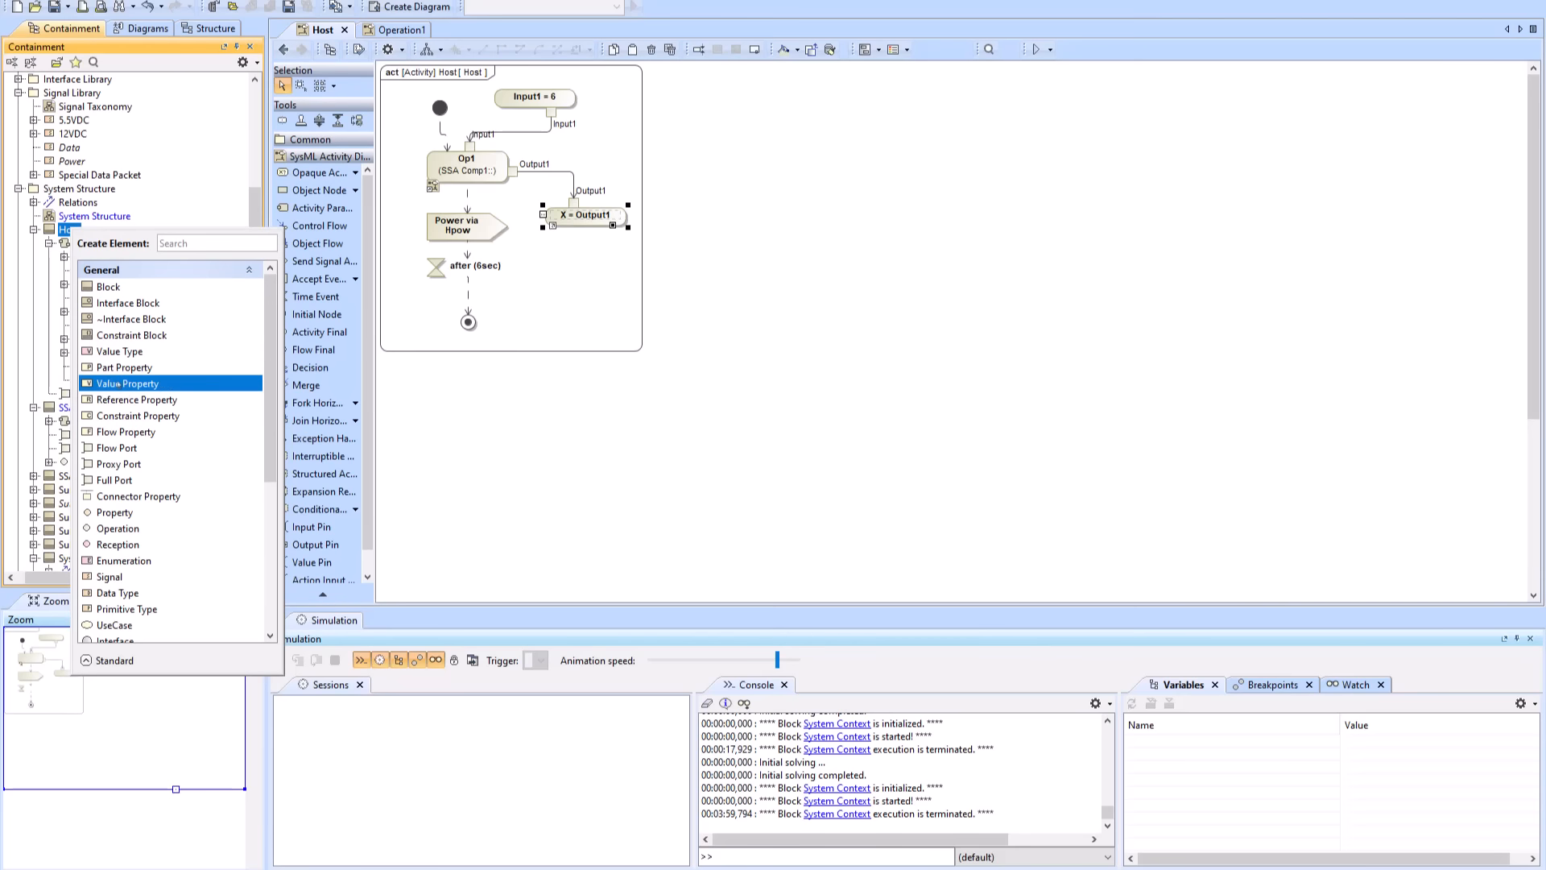
{"action": "left_click", "coordinate": [117, 384]}
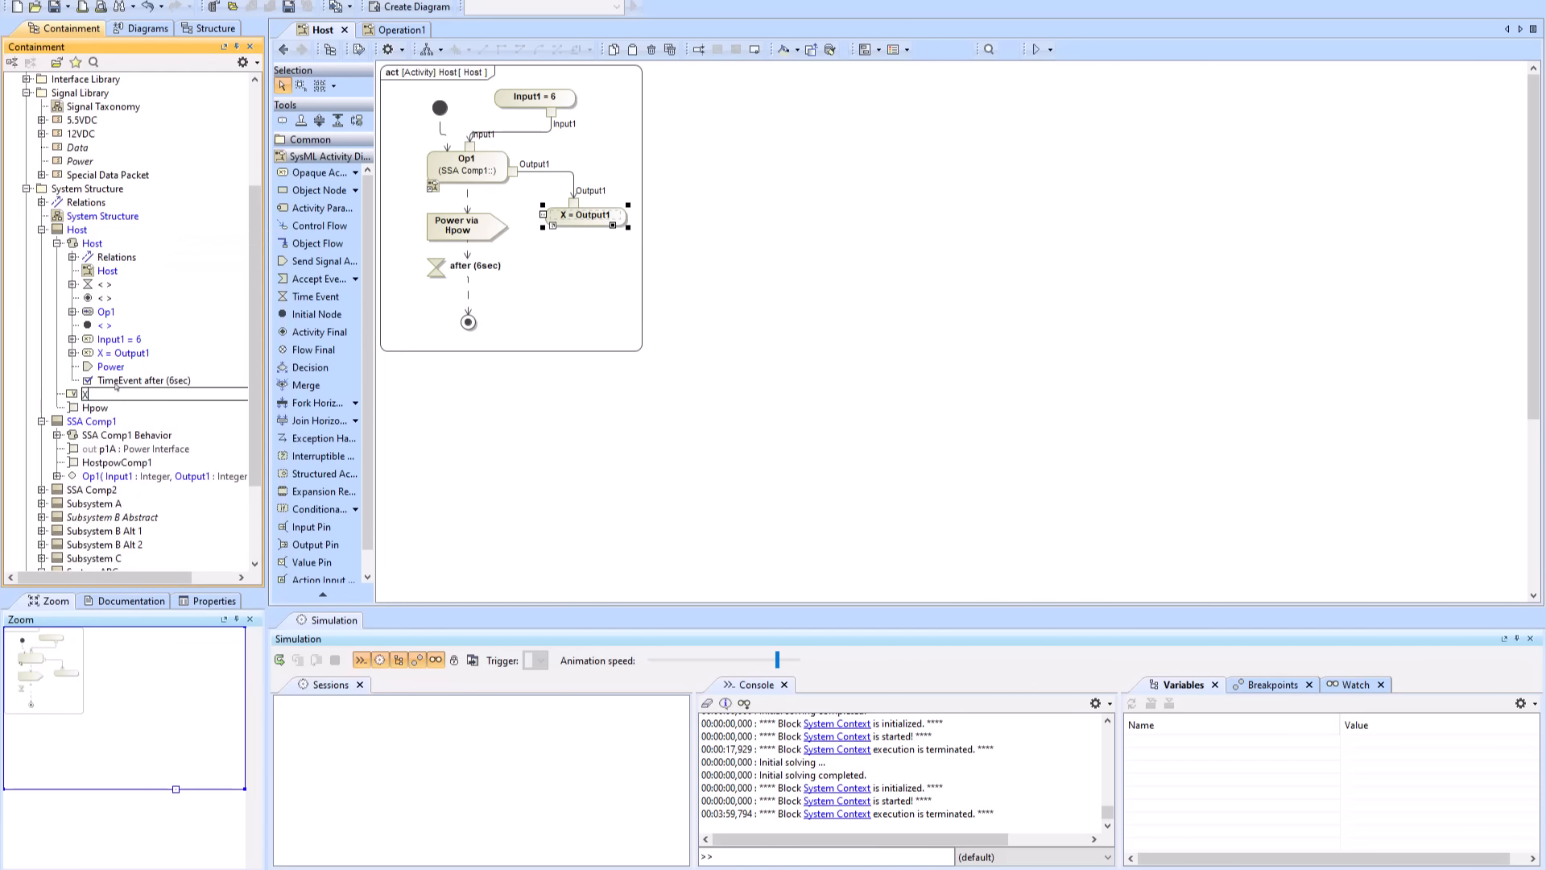
{"action": "key", "text": "Return"}
- Set value property X's type to Integer and its default value to 1
{"action": "double_click", "coordinate": [85, 395]}
{"action": "left_click", "coordinate": [1060, 354]}
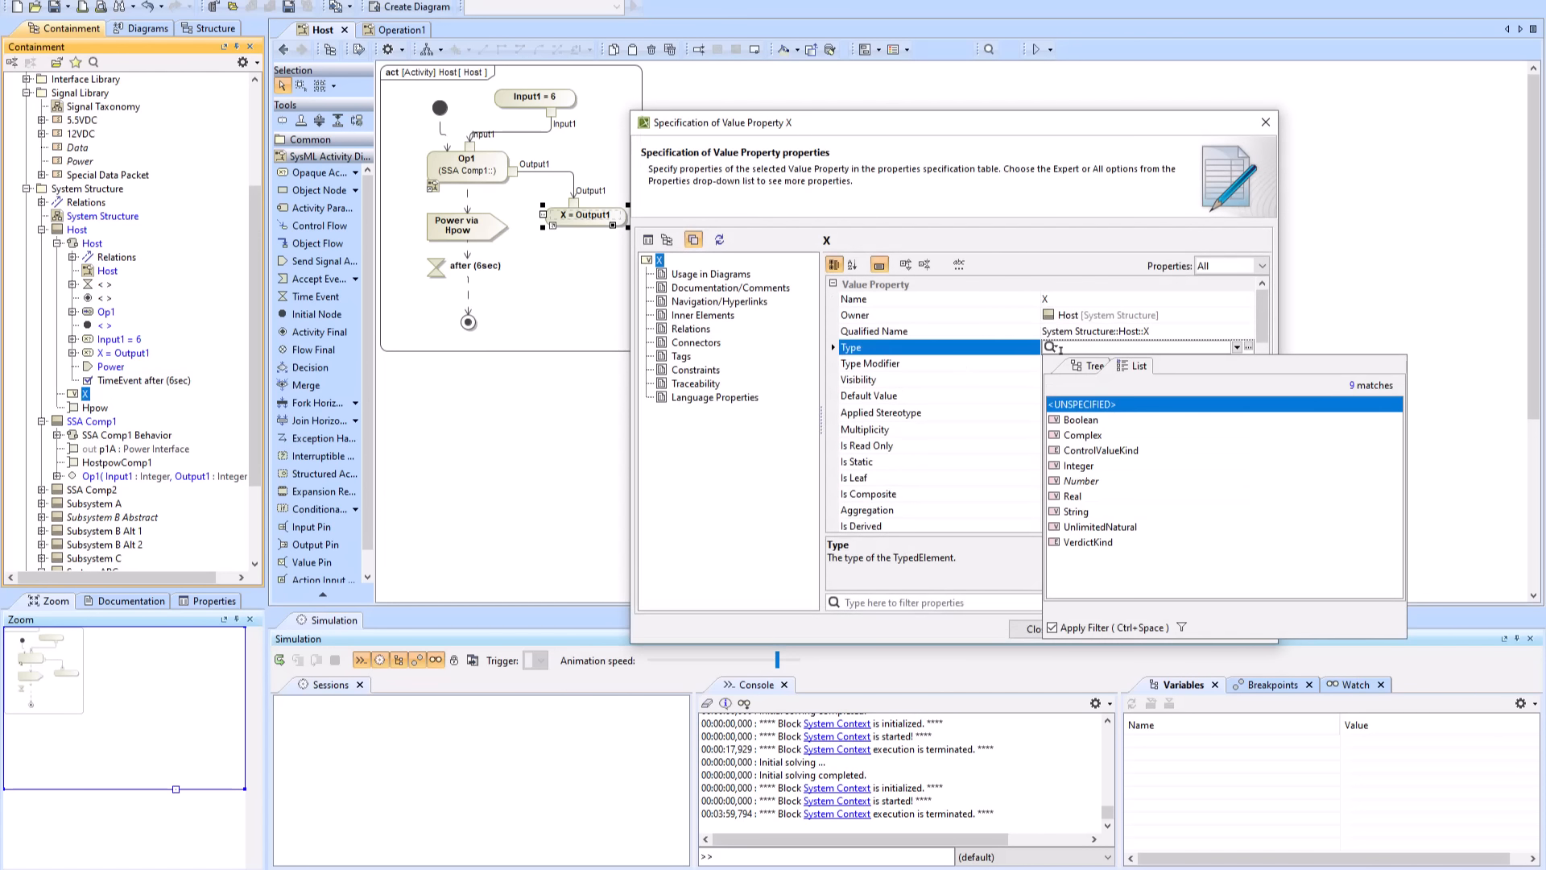
{"action": "type", "text": "Int"}
{"action": "key", "text": "Return"}
{"action": "left_click", "coordinate": [1079, 395]}
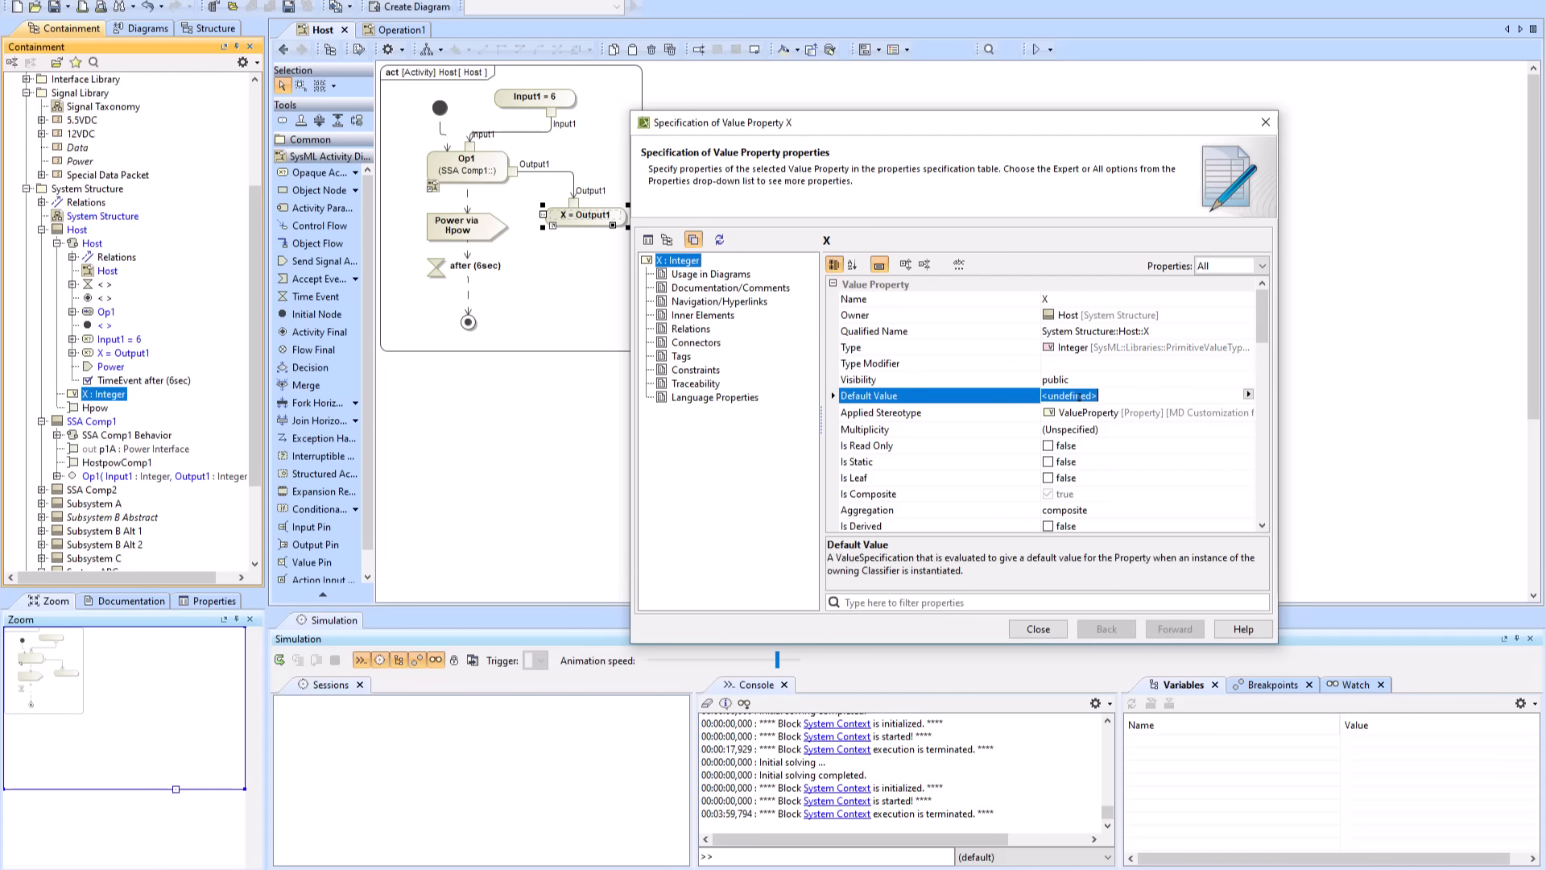
{"action": "type", "text": "1"}
{"action": "left_click", "coordinate": [1116, 367]}
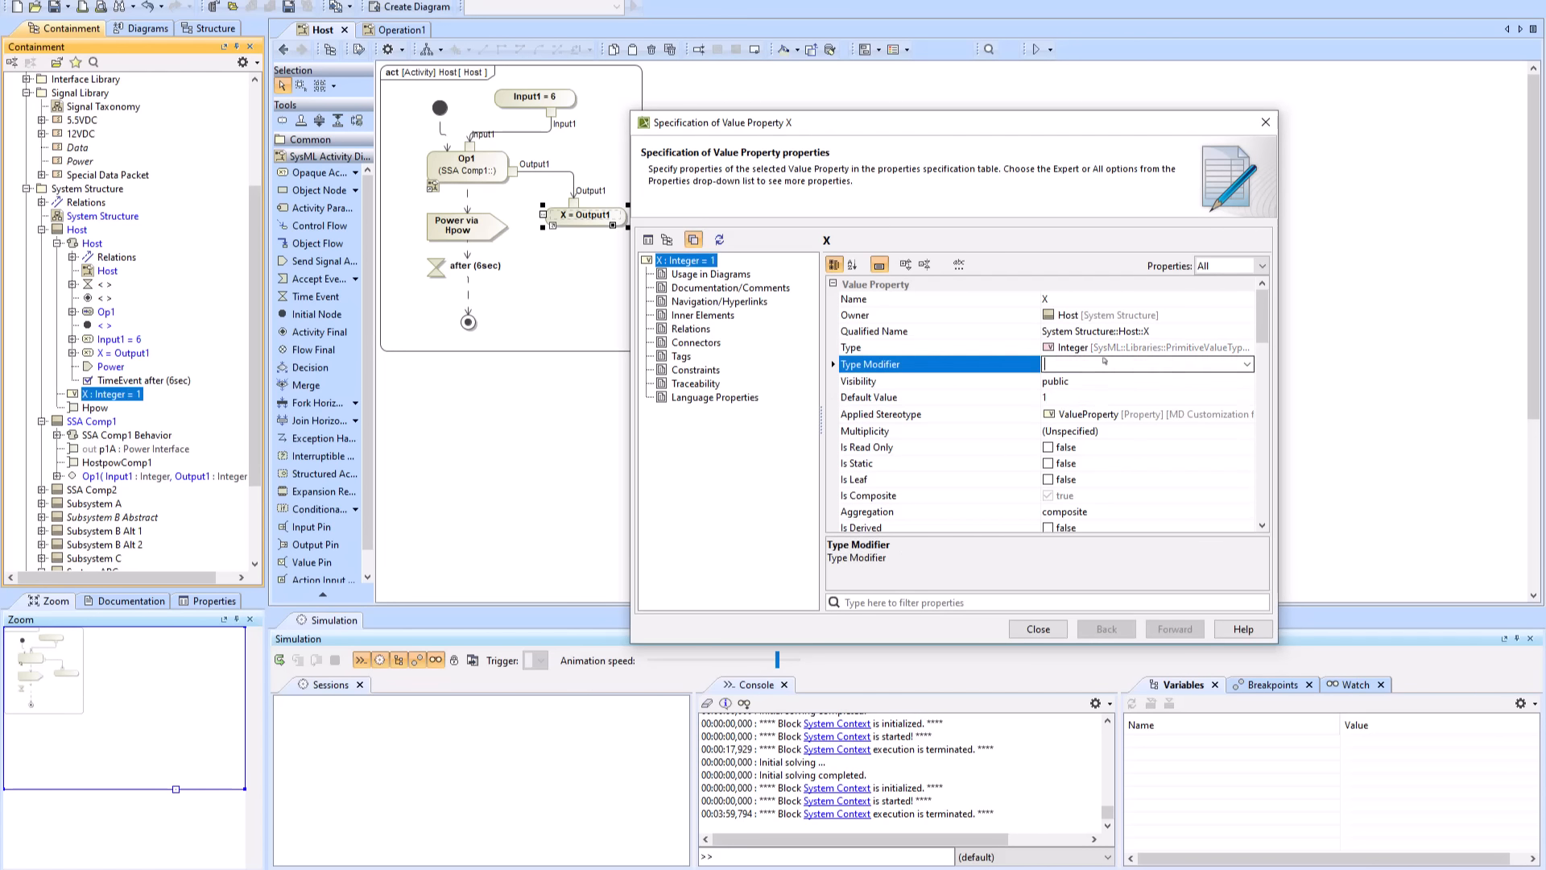
{"action": "left_click", "coordinate": [1037, 629]}
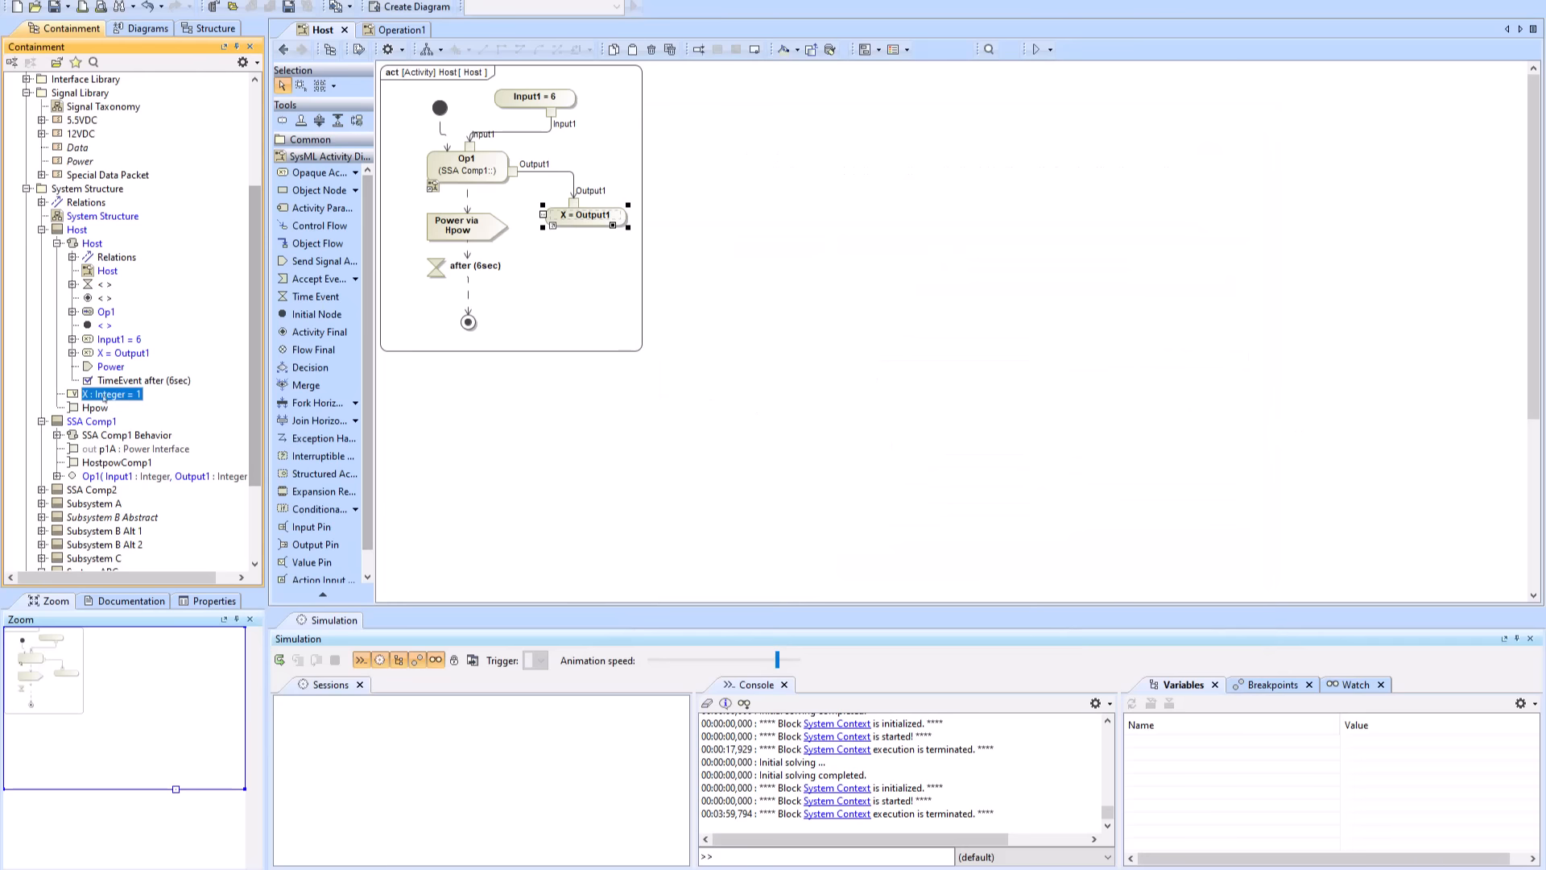
- Move the Op1 action slightly down in the Host activity diagram
{"action": "left_click", "coordinate": [527, 339]}
{"action": "left_click_drag", "start_coordinate": [448, 149], "coordinate": [448, 159]}
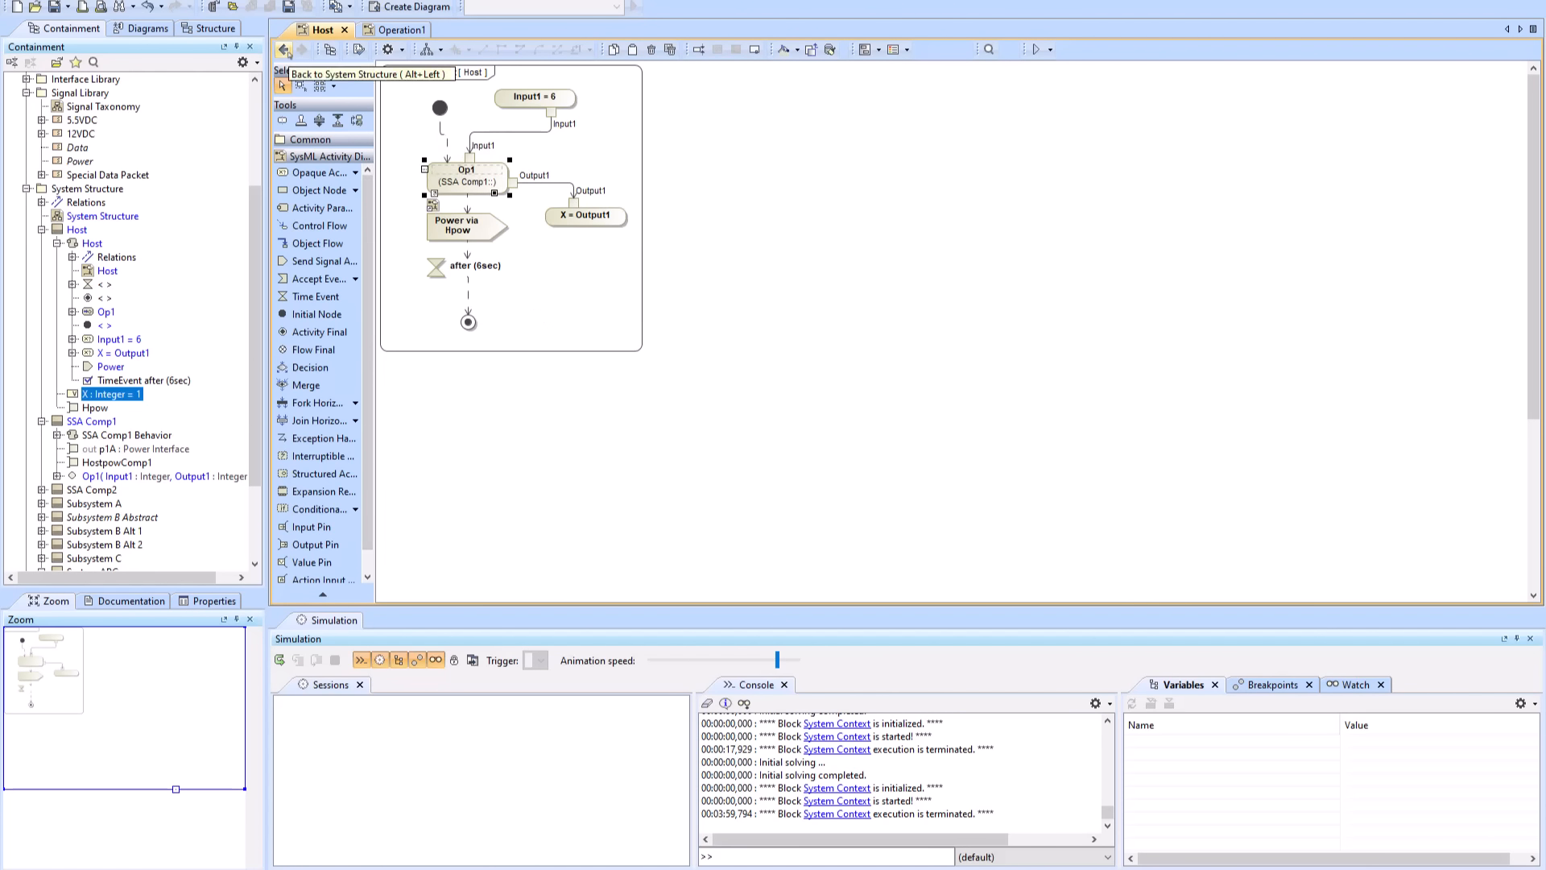
{"action": "left_click", "coordinate": [436, 182]}
{"action": "left_click", "coordinate": [433, 186]}
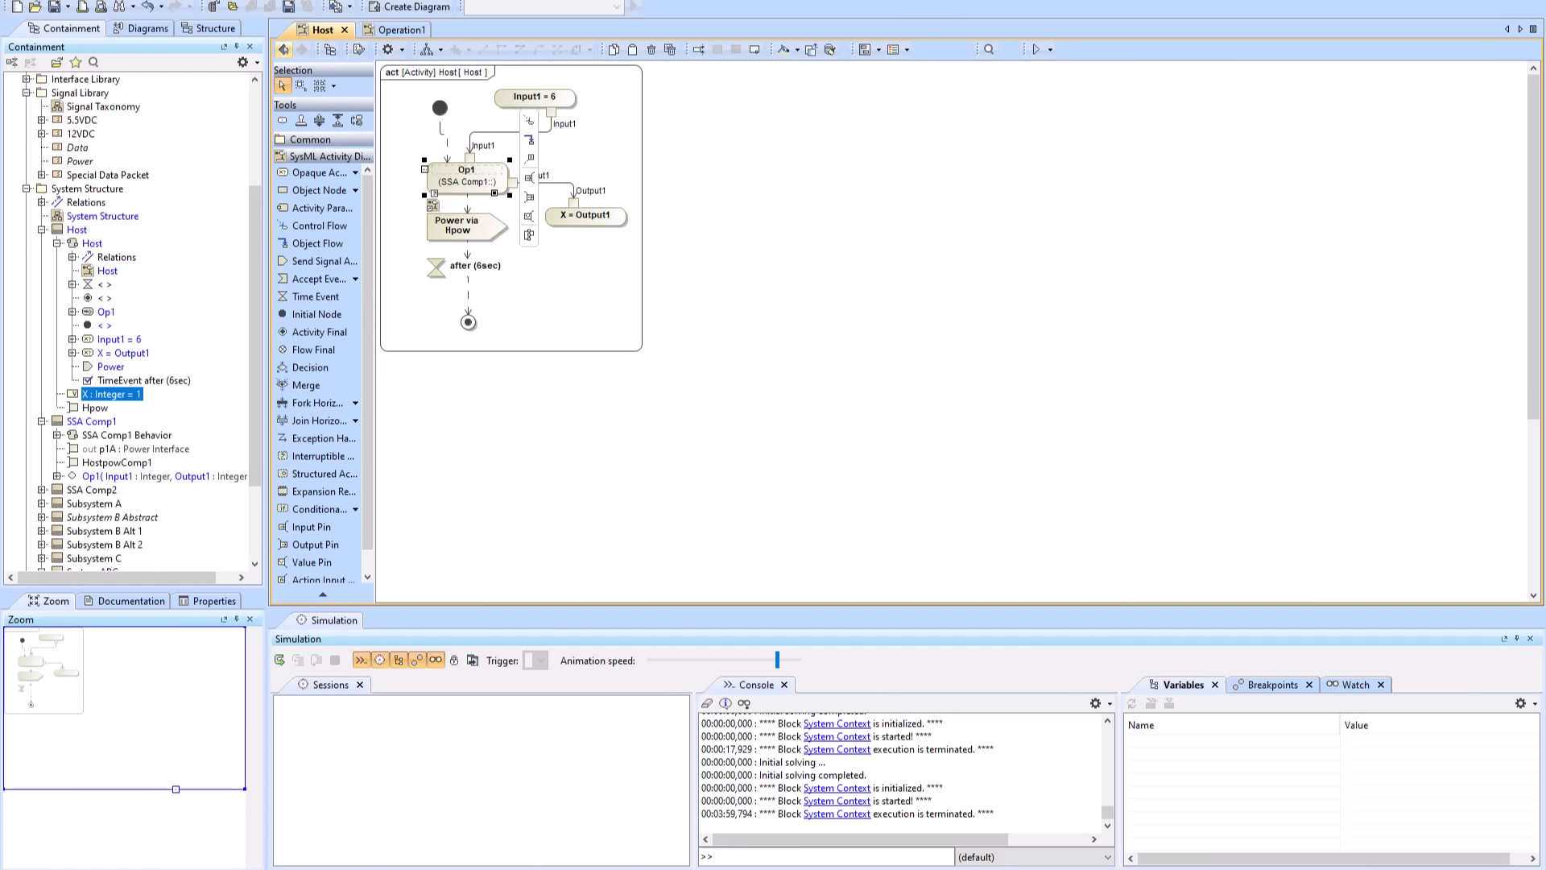
- Set the On Port of the Op1 call operation action in the Host activity to Hpow
{"action": "left_click", "coordinate": [284, 49]}
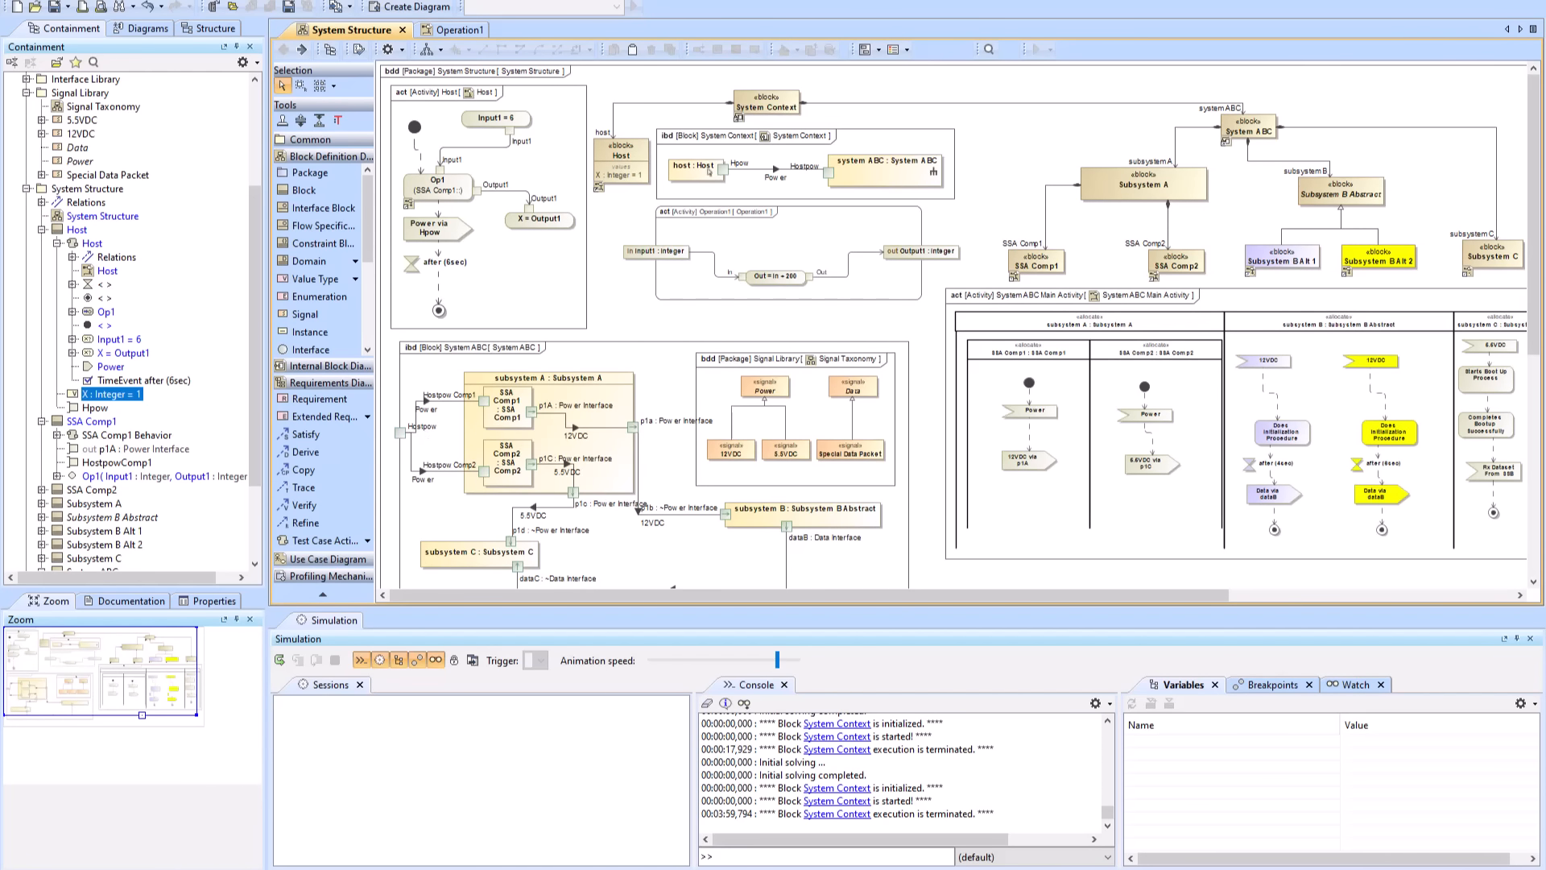
{"action": "double_click", "coordinate": [515, 164]}
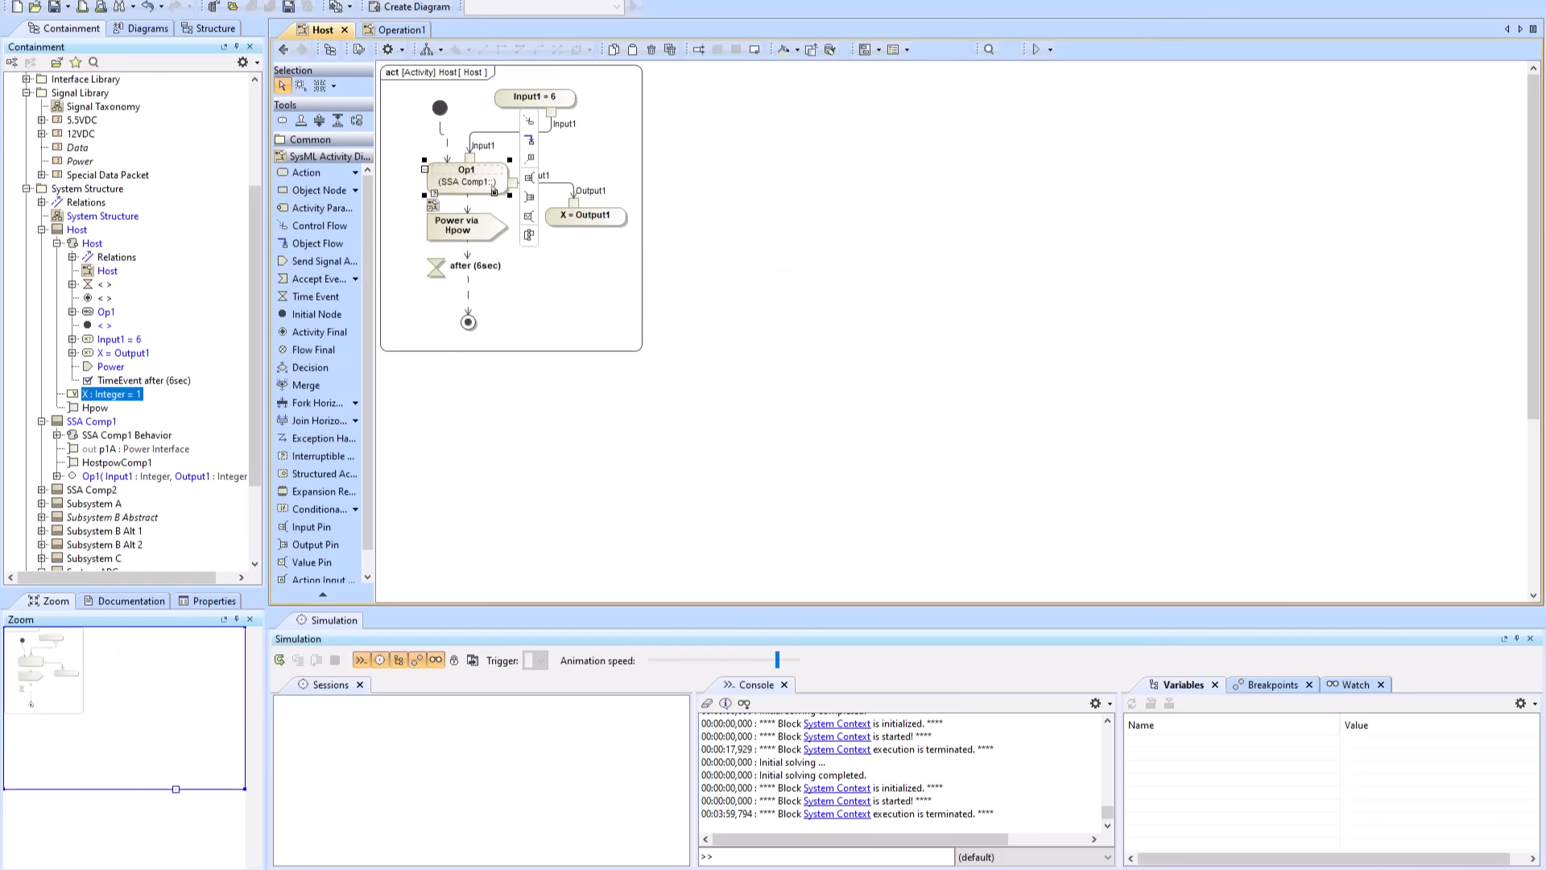
{"action": "right_click", "coordinate": [486, 176]}
{"action": "left_click", "coordinate": [515, 186]}
{"action": "scroll", "coordinate": [994, 364], "scroll_direction": "down", "scroll_amount": 10}
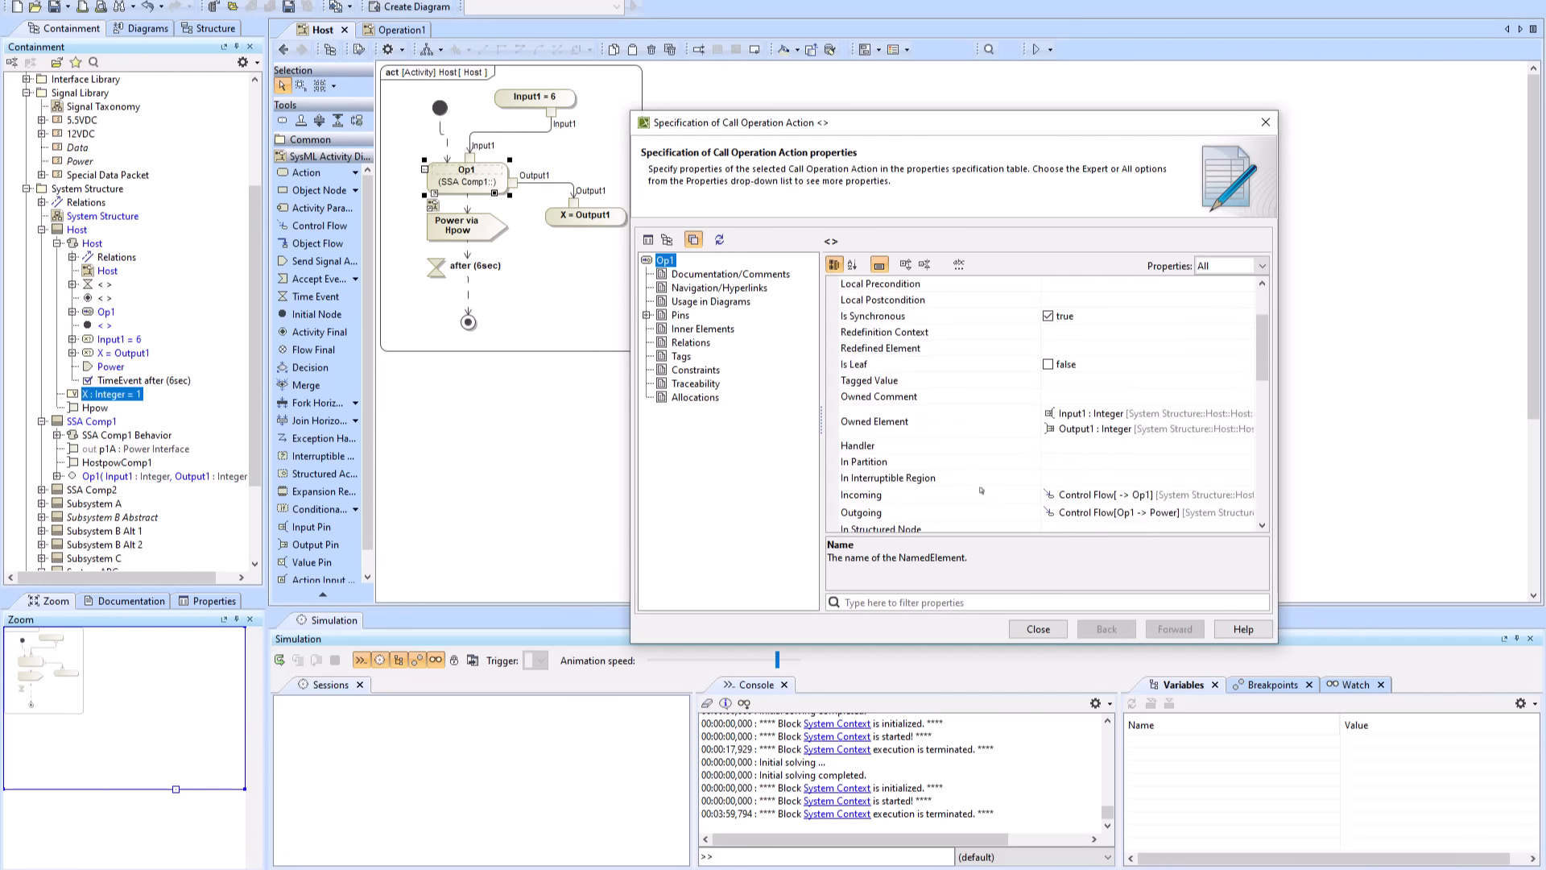
{"action": "left_click", "coordinate": [1112, 305]}
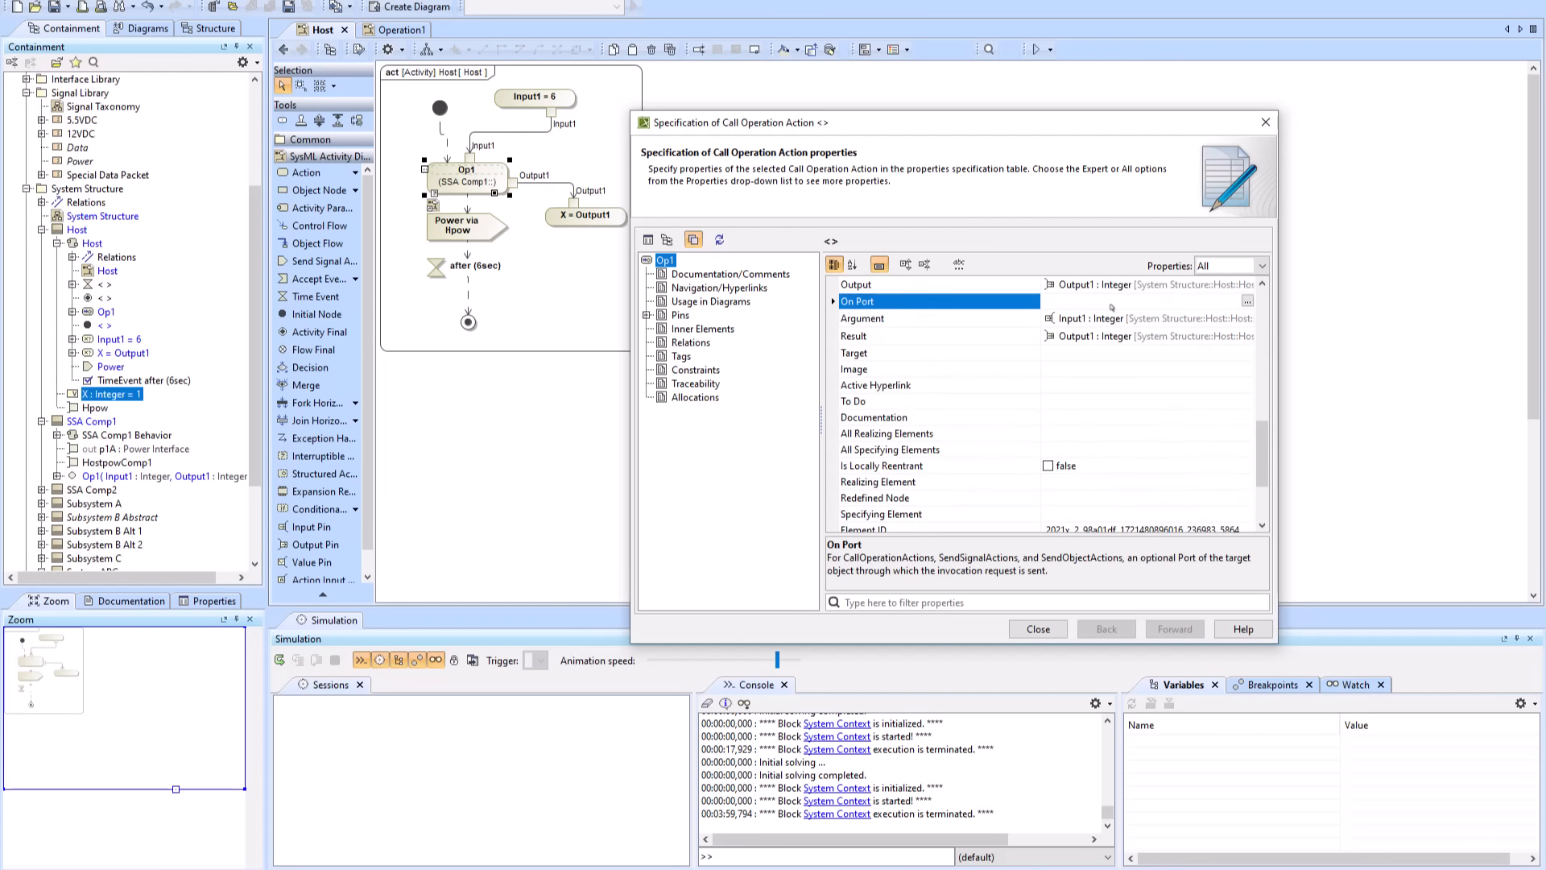
{"action": "left_click", "coordinate": [1246, 302]}
{"action": "left_click", "coordinate": [578, 413]}
{"action": "left_click", "coordinate": [861, 697]}
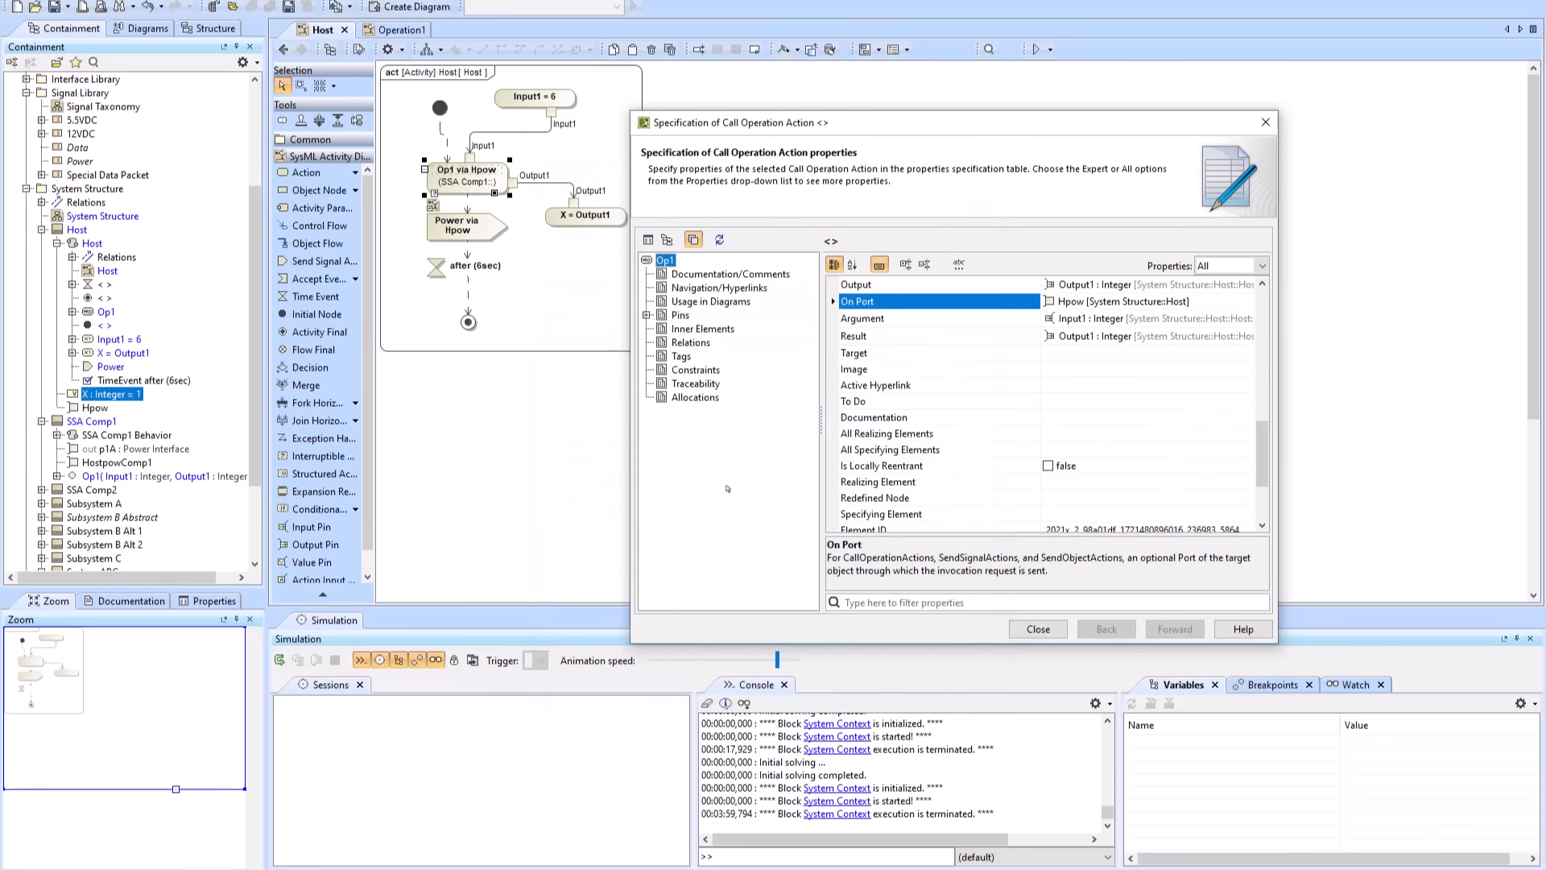
{"action": "left_click", "coordinate": [1038, 629]}
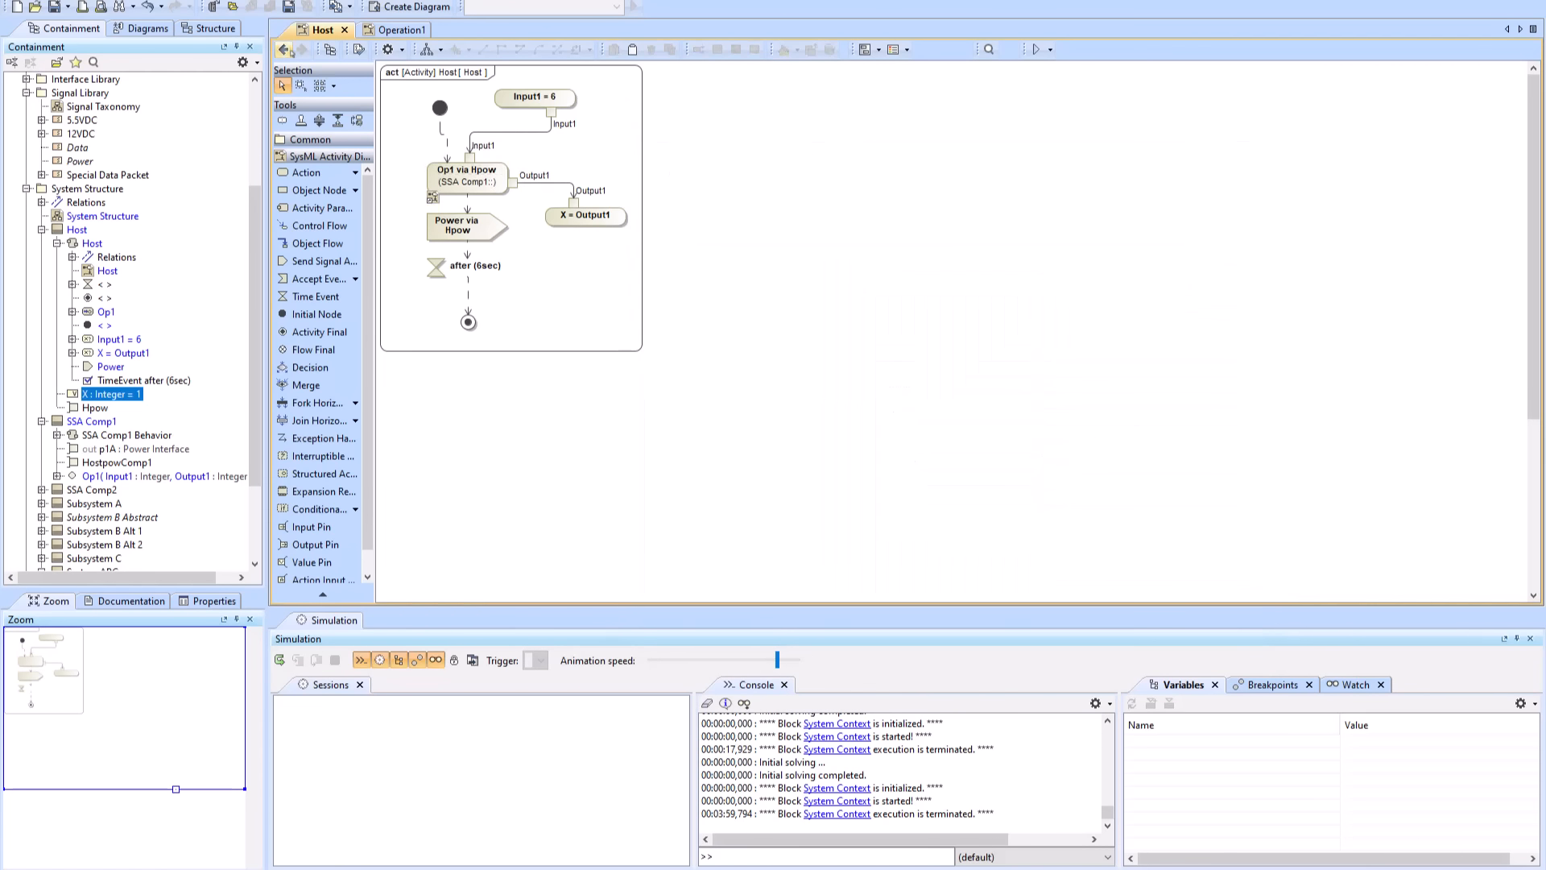
- Simulate the System Context block from the System Structure diagram with the host's variables expanded, and terminate the run
{"action": "left_click", "coordinate": [286, 49]}
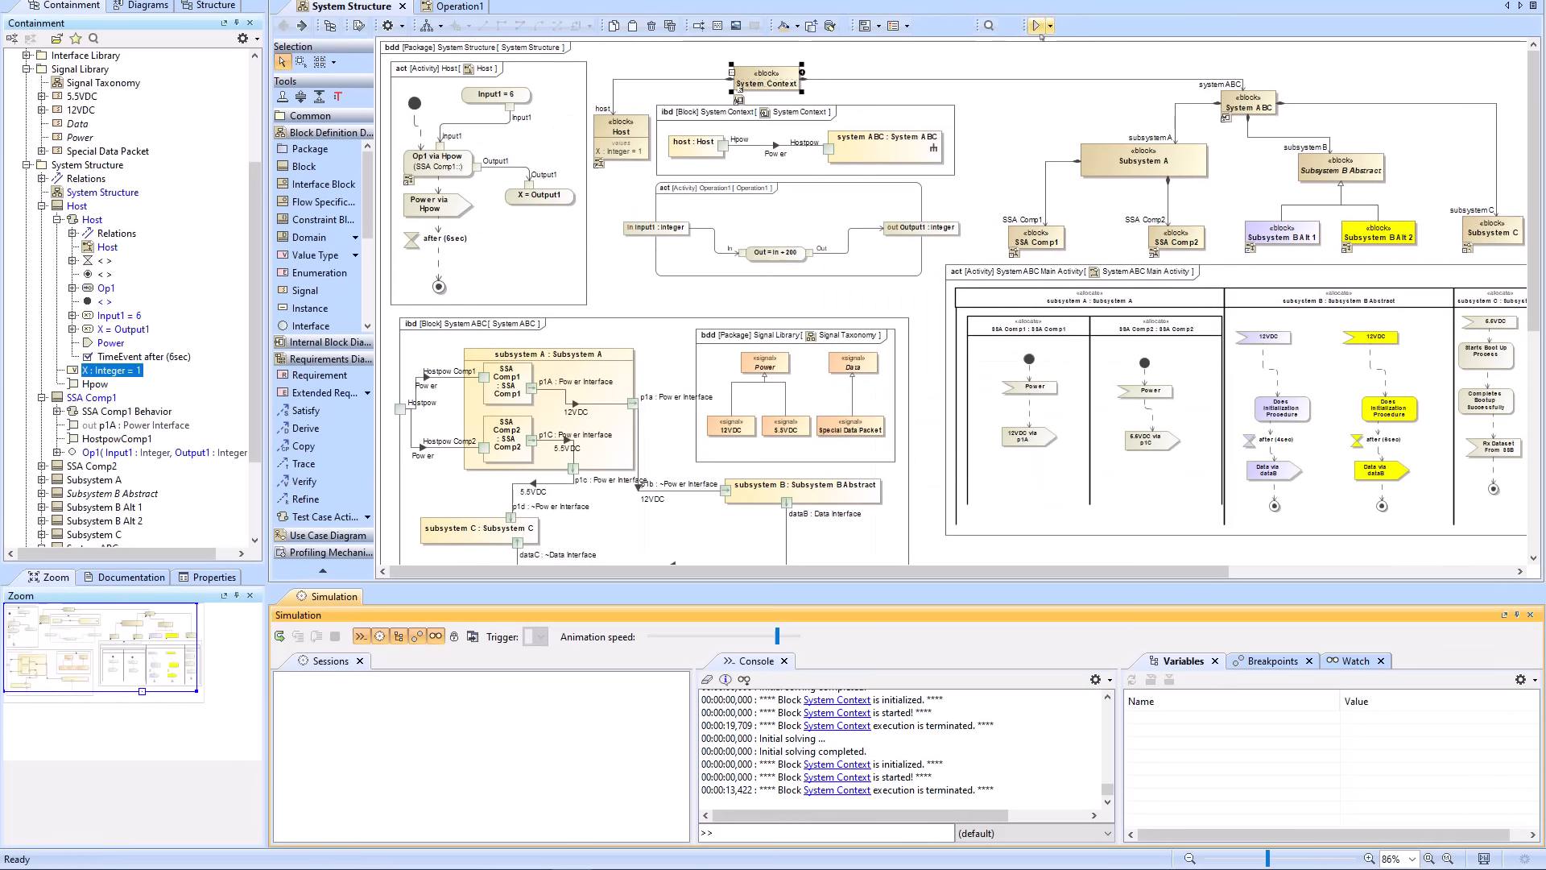
{"action": "left_click", "coordinate": [767, 107]}
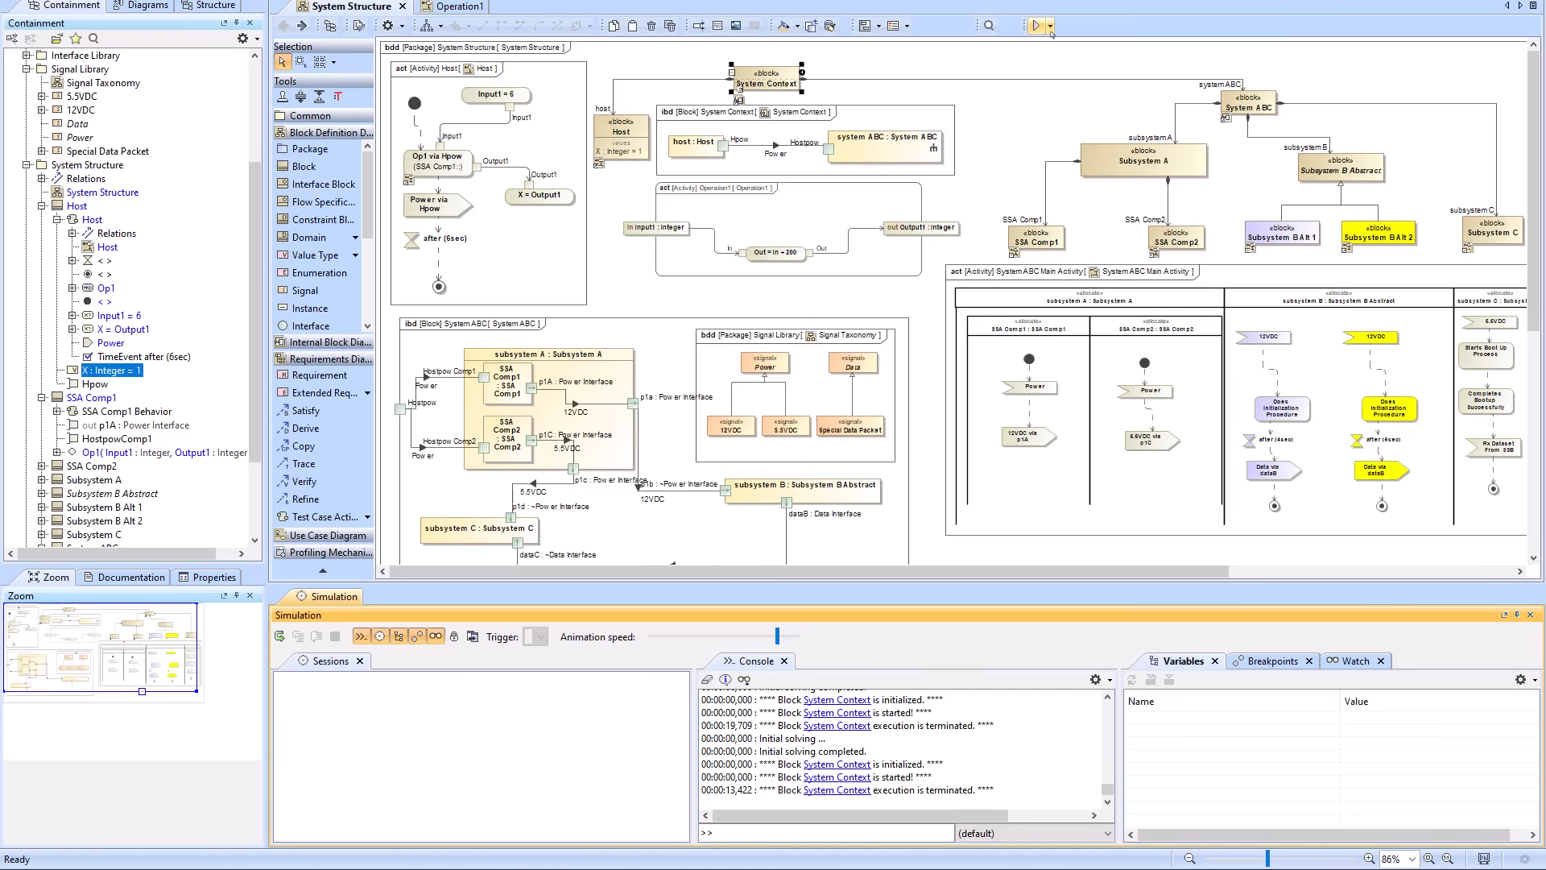
{"action": "left_click", "coordinate": [1050, 26]}
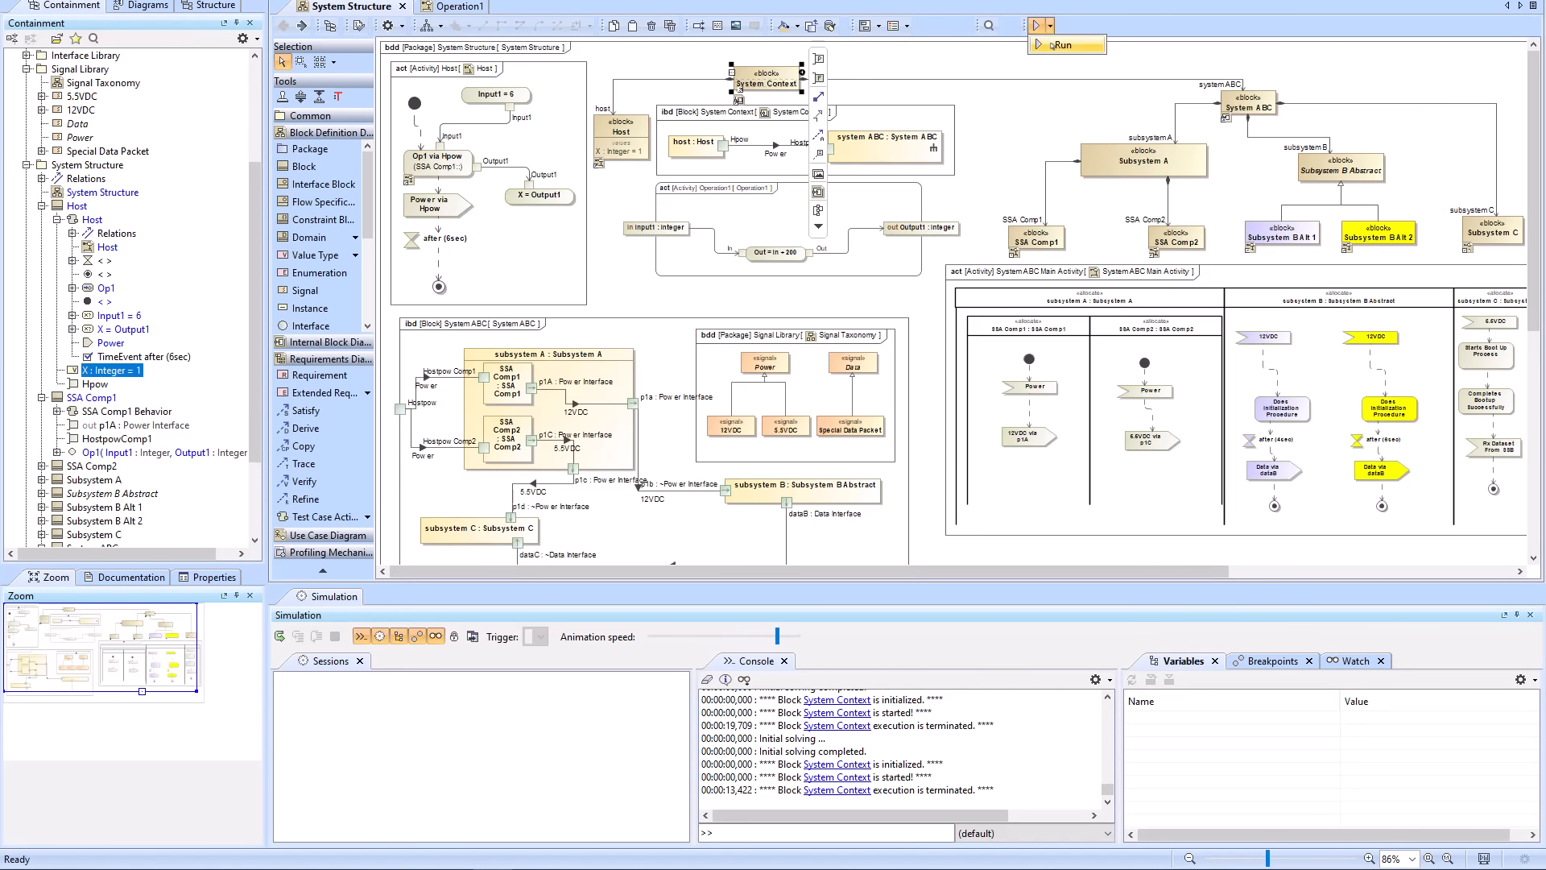
{"action": "left_click", "coordinate": [1051, 46]}
{"action": "left_click", "coordinate": [1144, 735]}
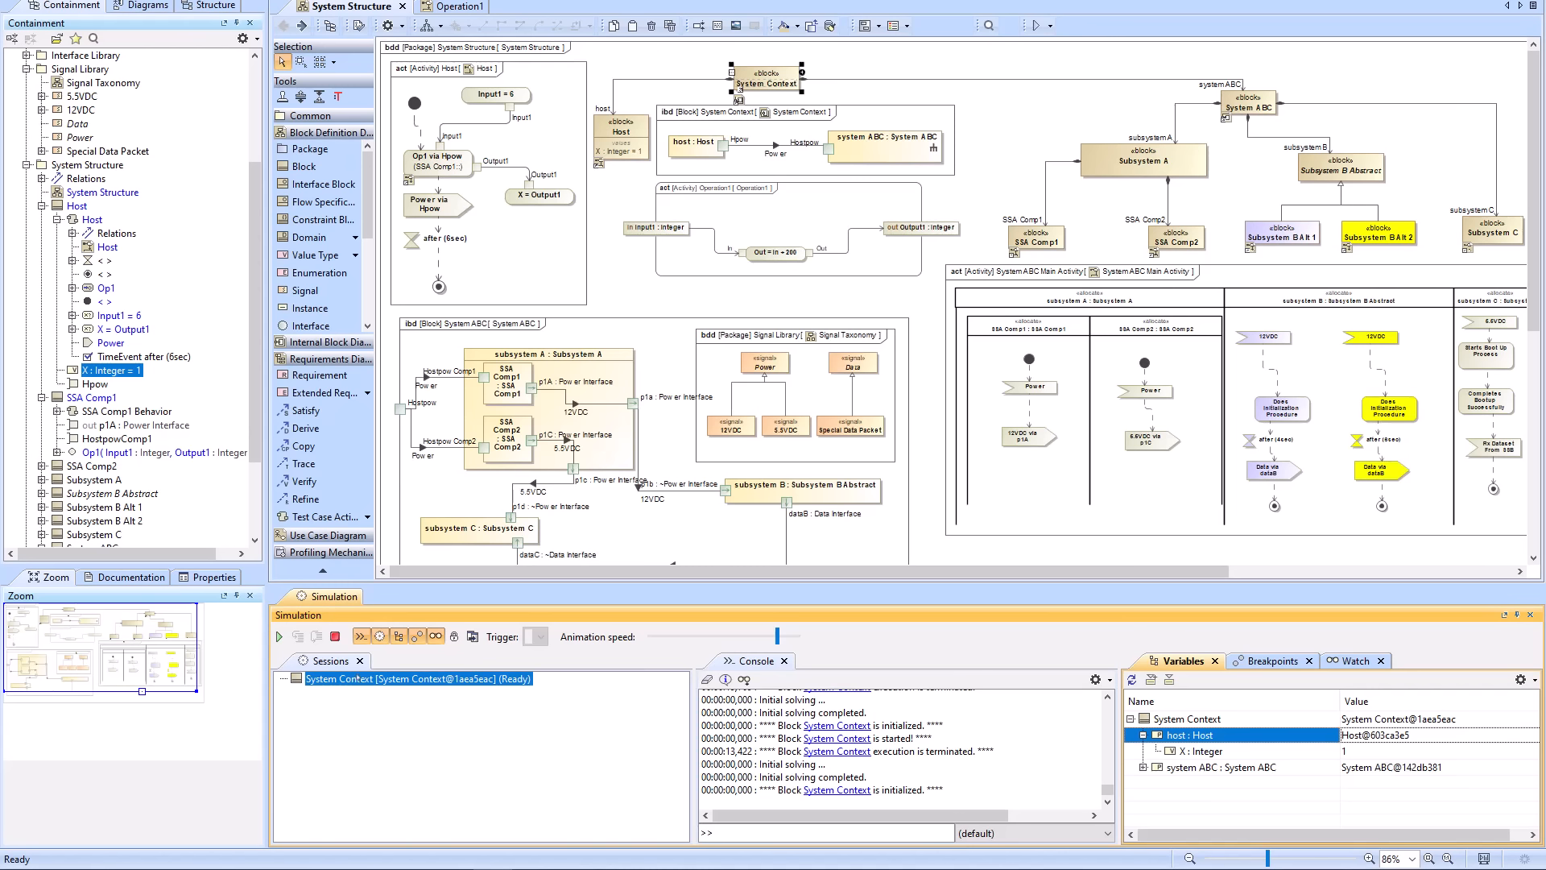
{"action": "left_click", "coordinate": [279, 636]}
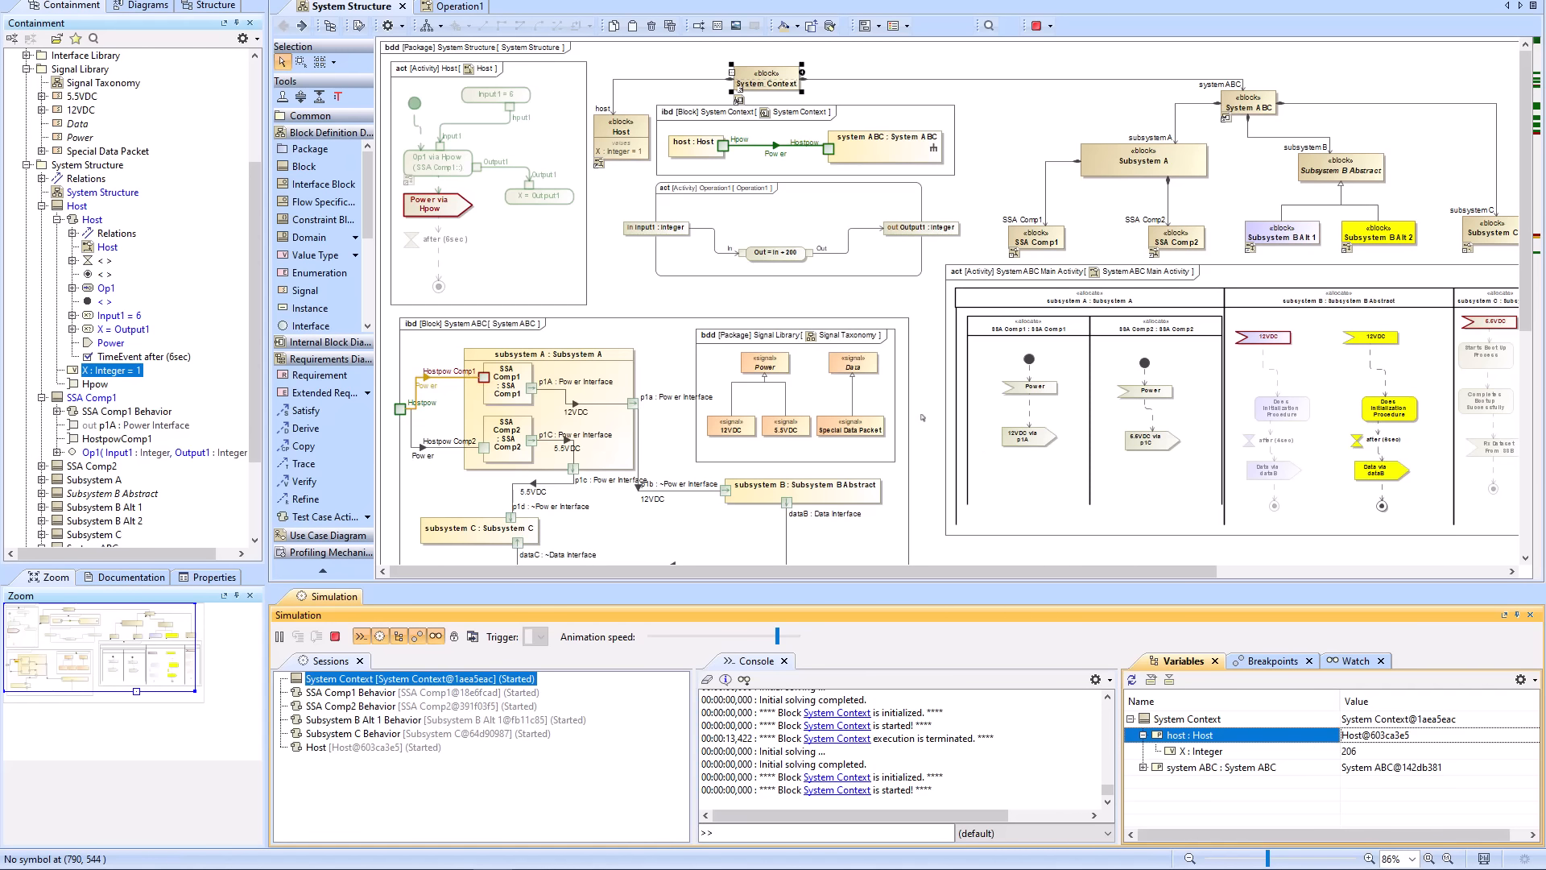
{"action": "left_click", "coordinate": [335, 636]}
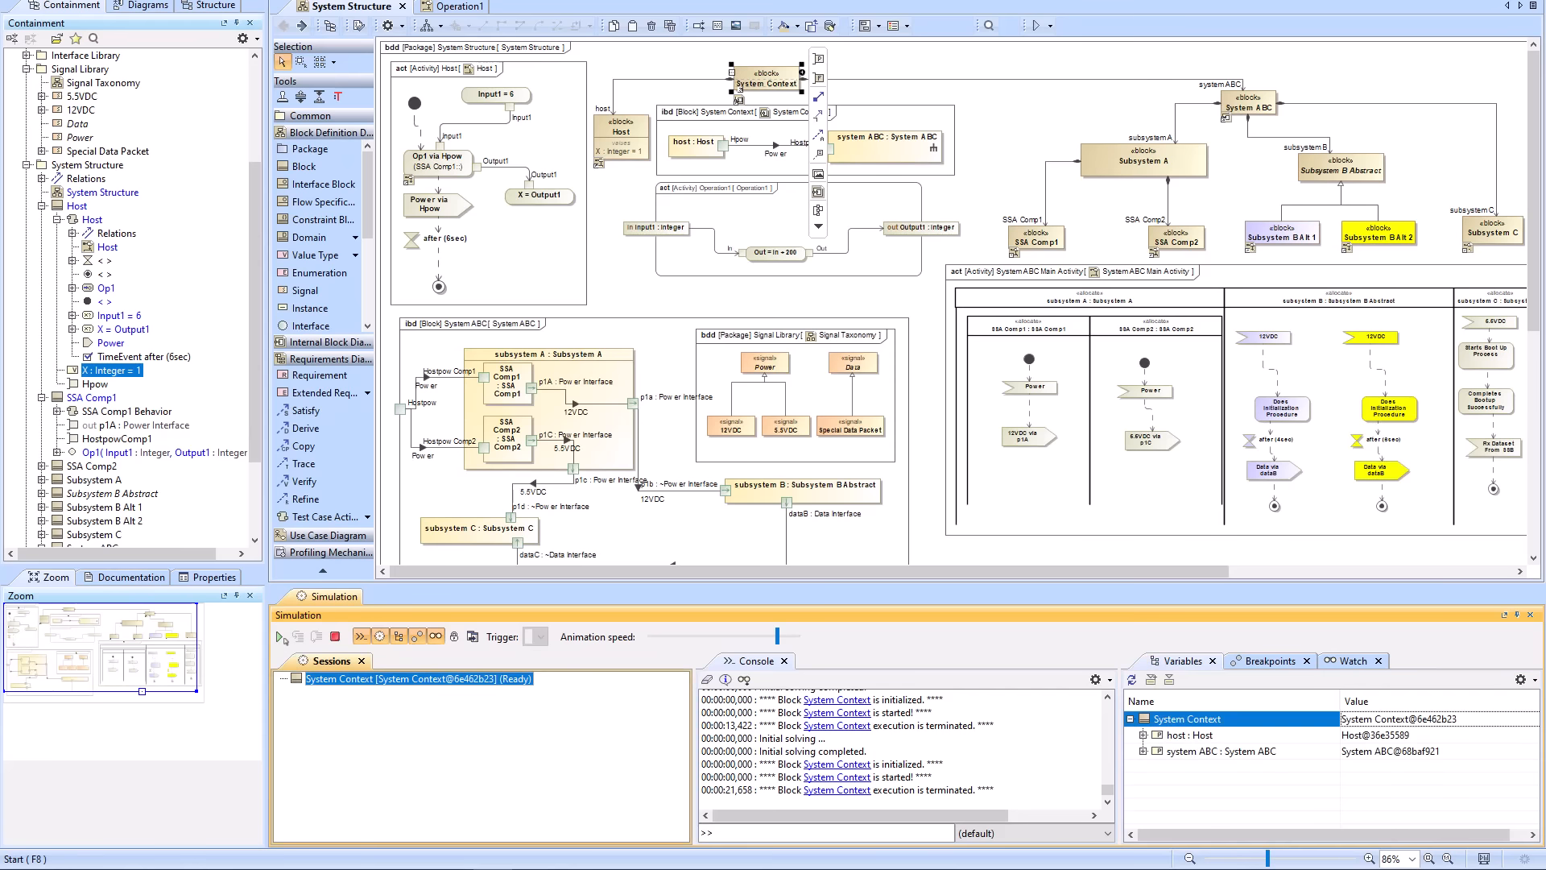
- Create a sequence diagram from System Context in the new simulation session
{"action": "left_click", "coordinate": [280, 637]}
{"action": "right_click", "coordinate": [1198, 719]}
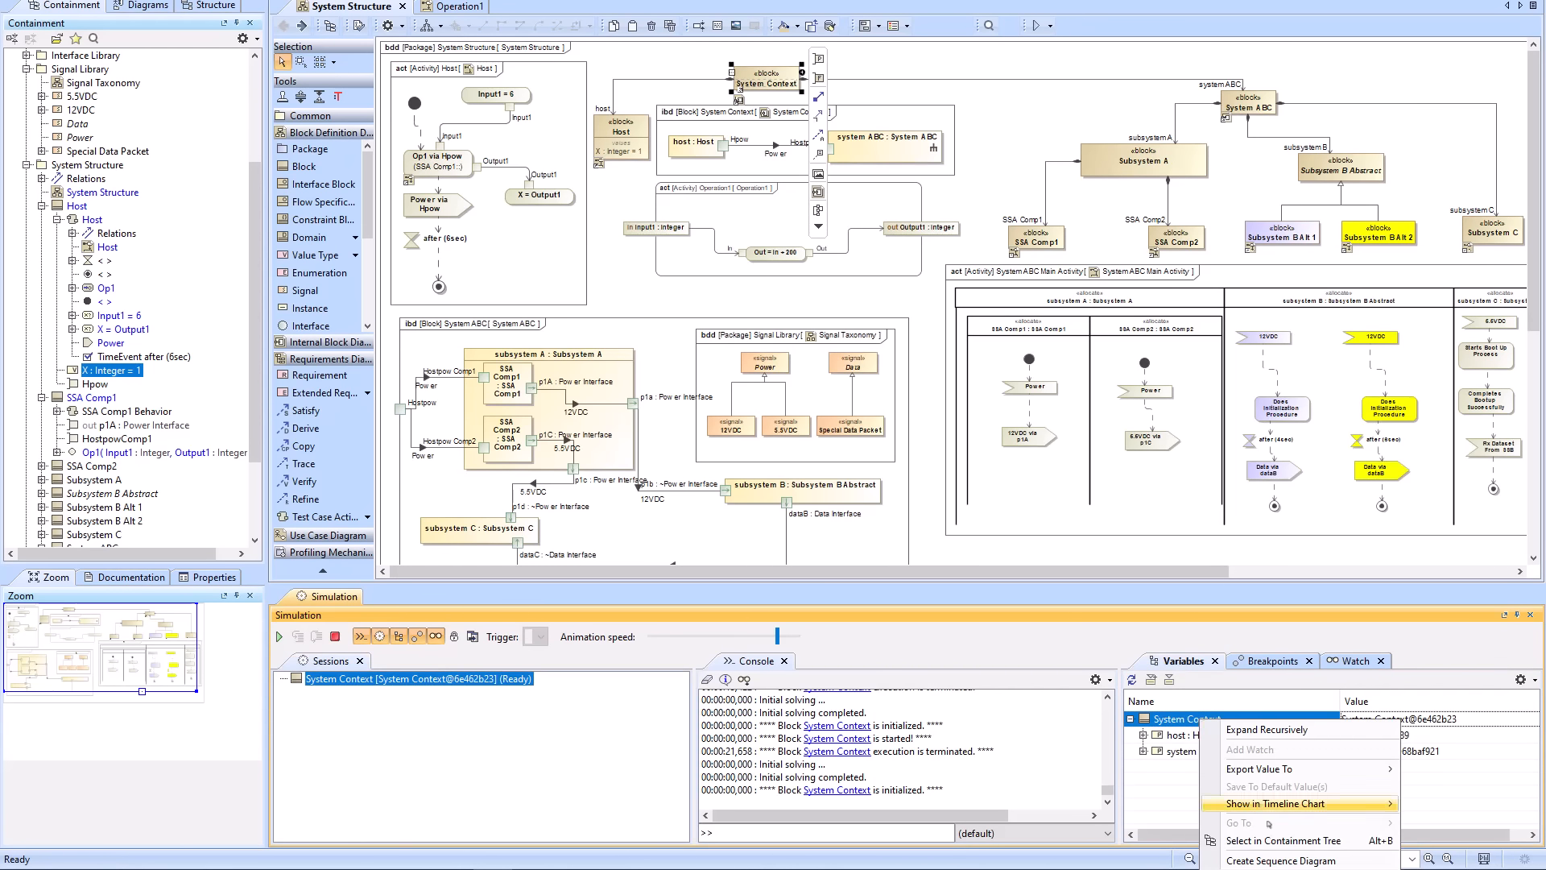
{"action": "left_click", "coordinate": [1280, 853]}
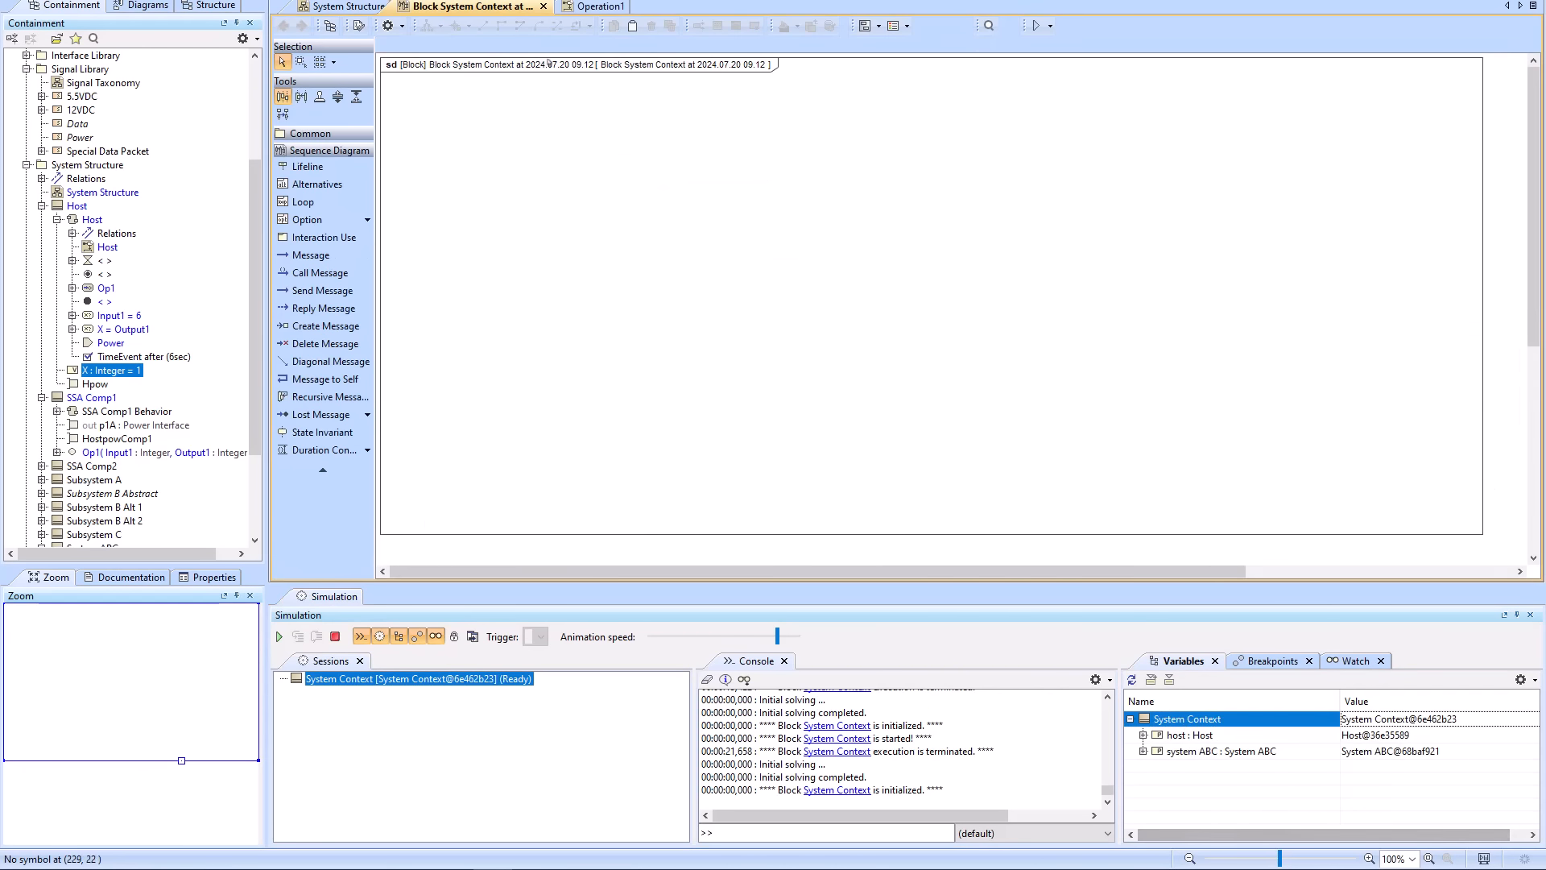
- Arrange the new sequence diagram beside the System Structure diagram and widen its pane to about half the diagram area
{"action": "left_click_drag", "start_coordinate": [1529, 141], "coordinate": [1533, 143]}
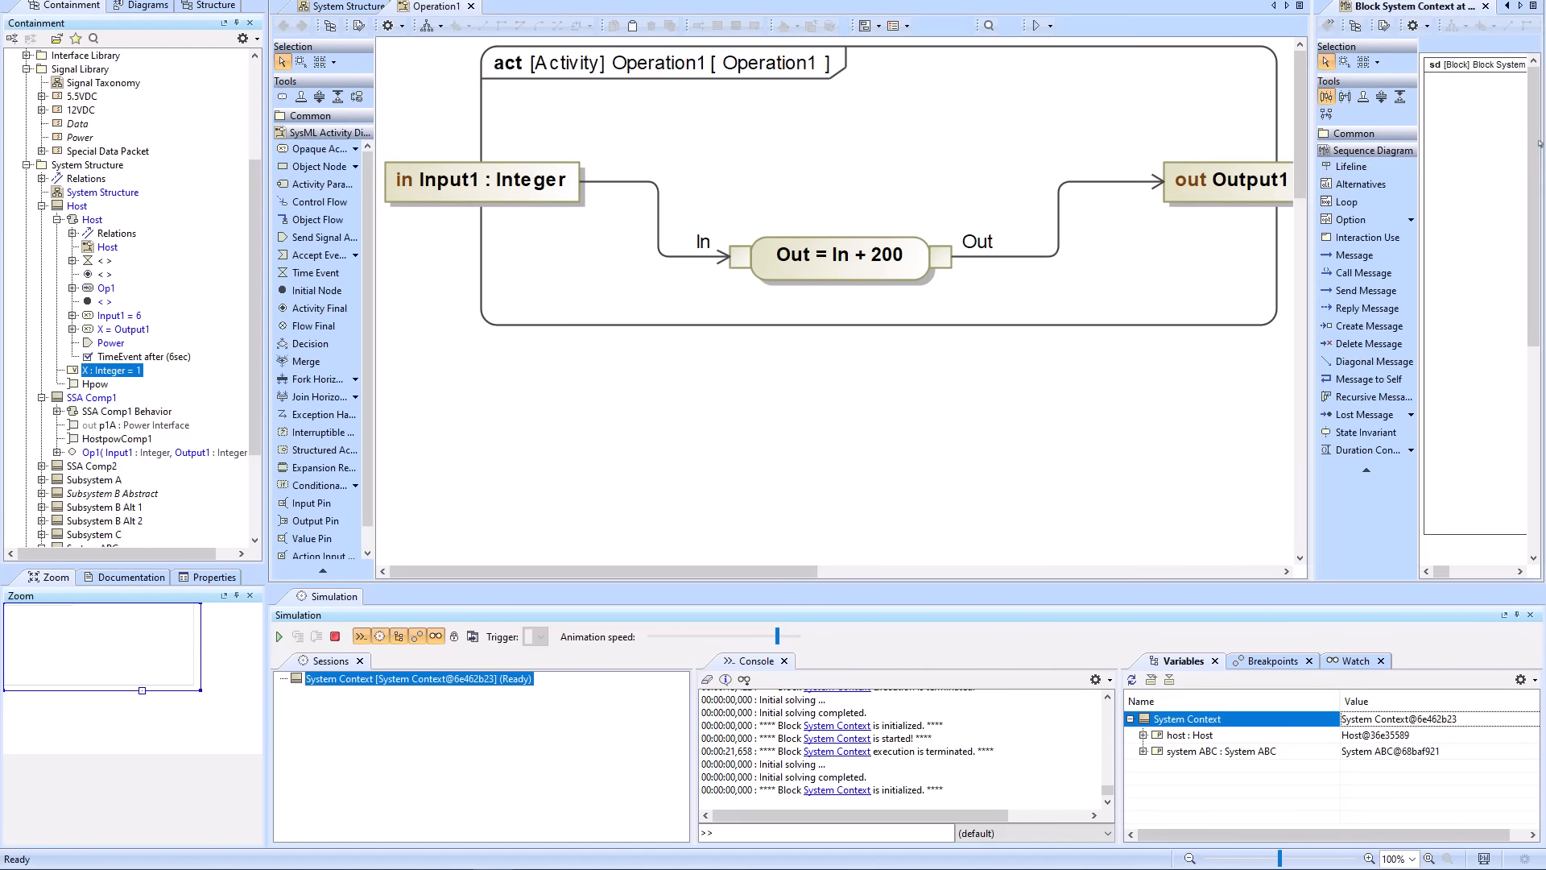
{"action": "left_click", "coordinate": [317, 6]}
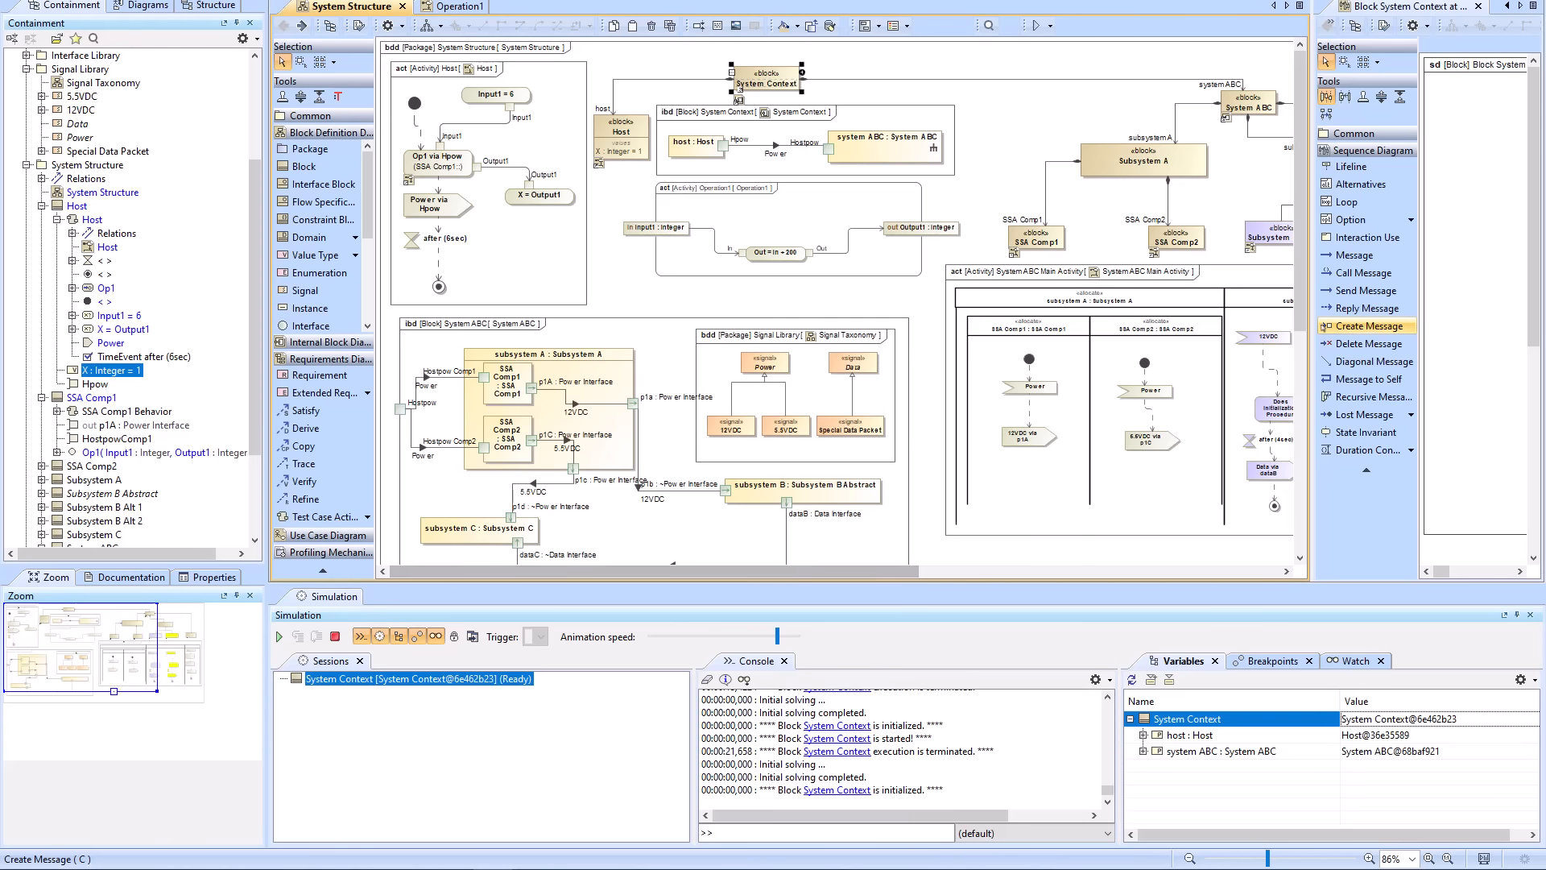
{"action": "left_click_drag", "start_coordinate": [1312, 322], "coordinate": [929, 319]}
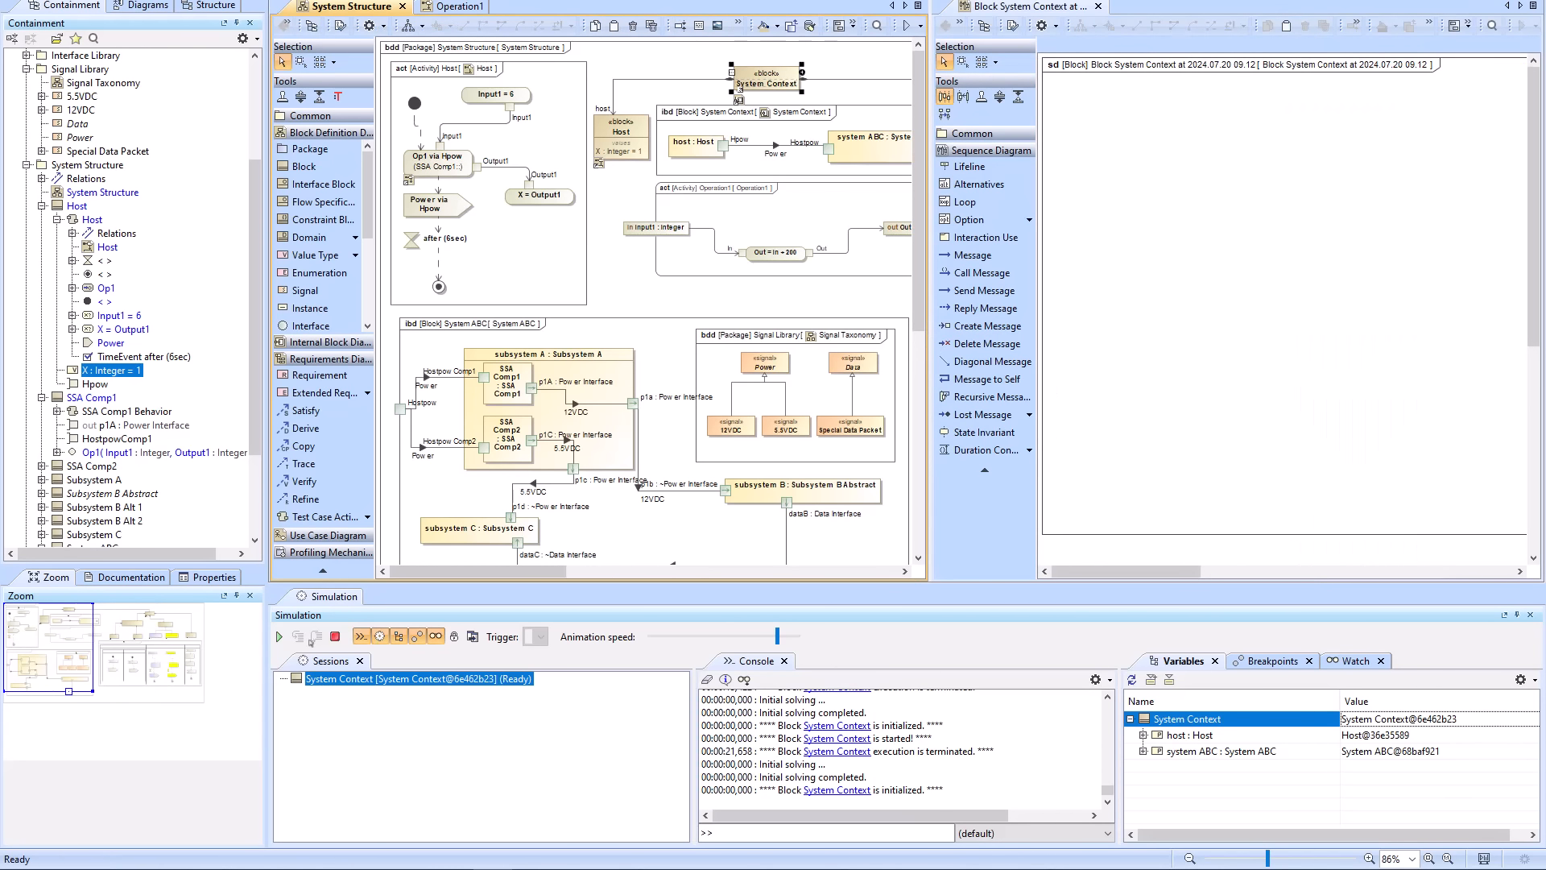
- Run the System Context simulation and follow the messages recorded between lifelines in the sequence diagram
{"action": "left_click", "coordinate": [280, 636]}
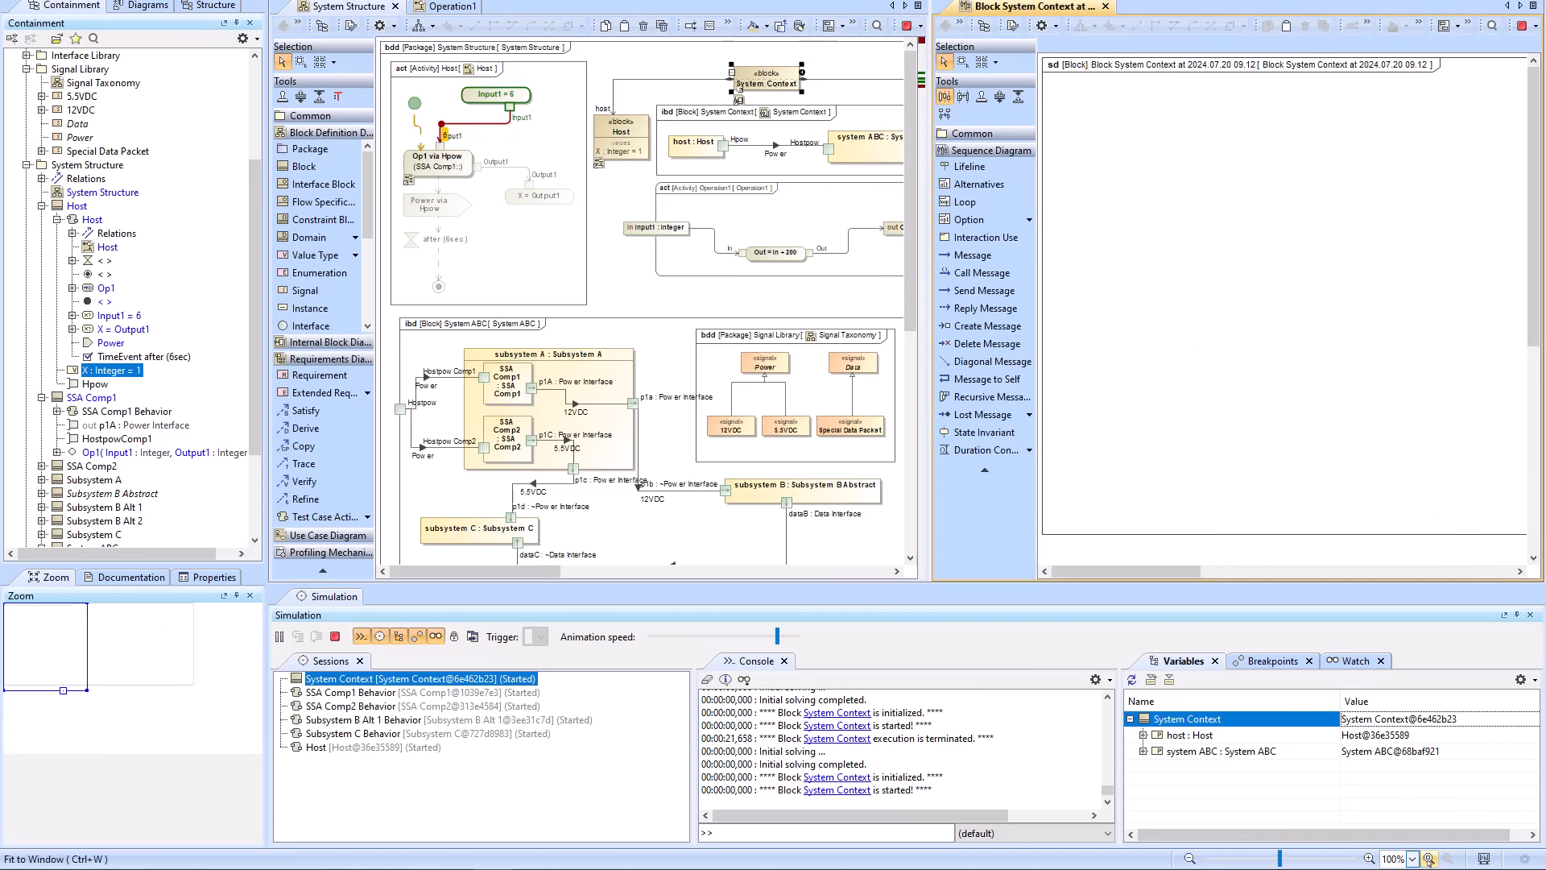
{"action": "left_click", "coordinate": [1429, 858]}
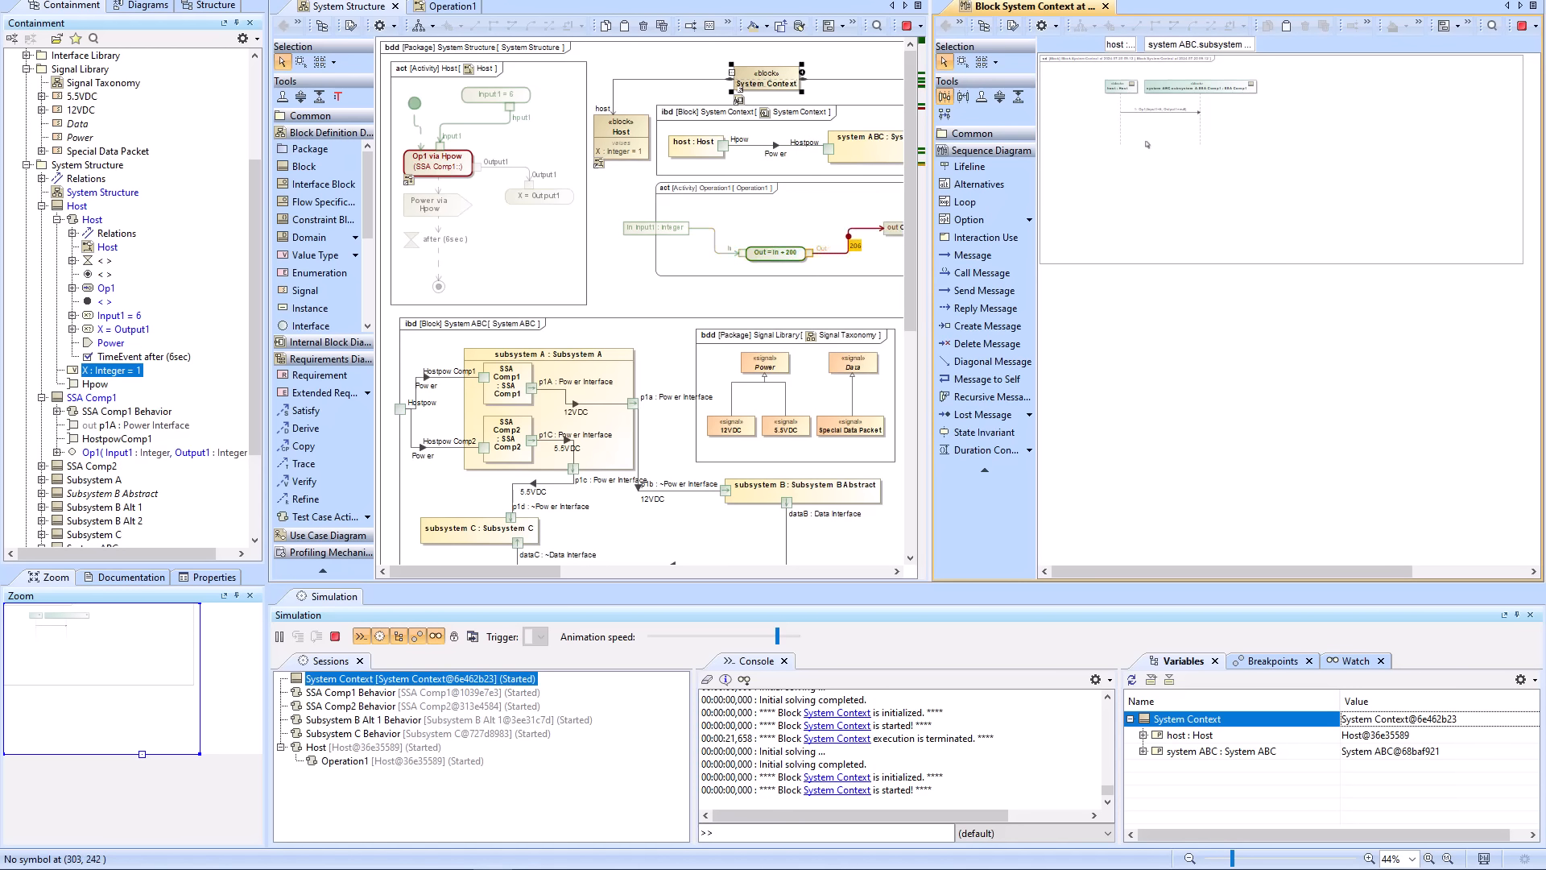
{"action": "scroll", "coordinate": [1146, 145], "scroll_direction": "up", "scroll_amount": 5}
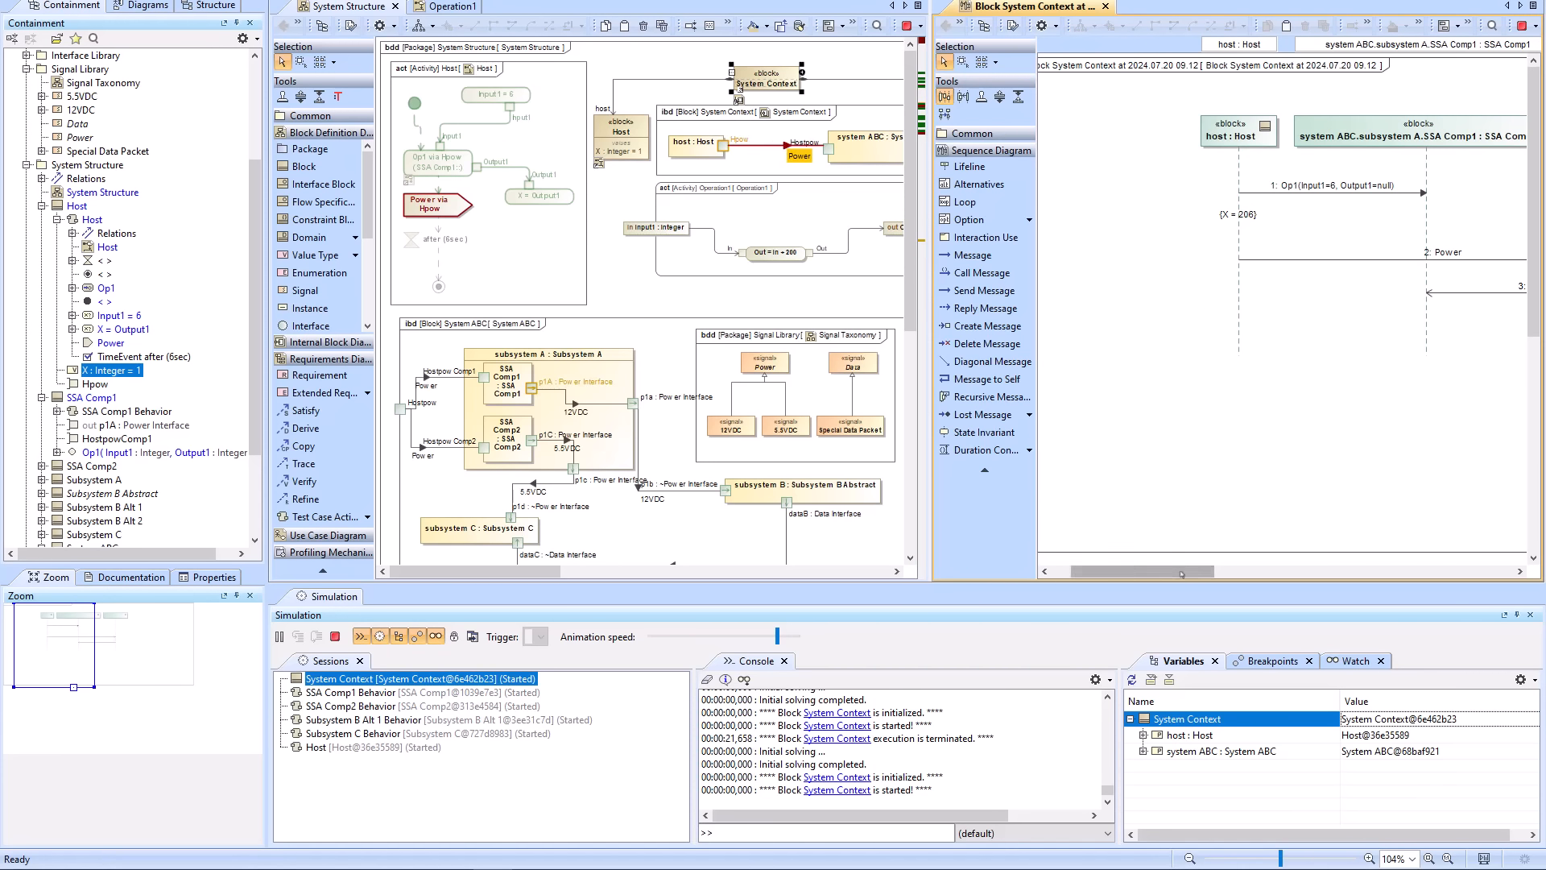
{"action": "left_click_drag", "start_coordinate": [1181, 574], "coordinate": [1229, 587]}
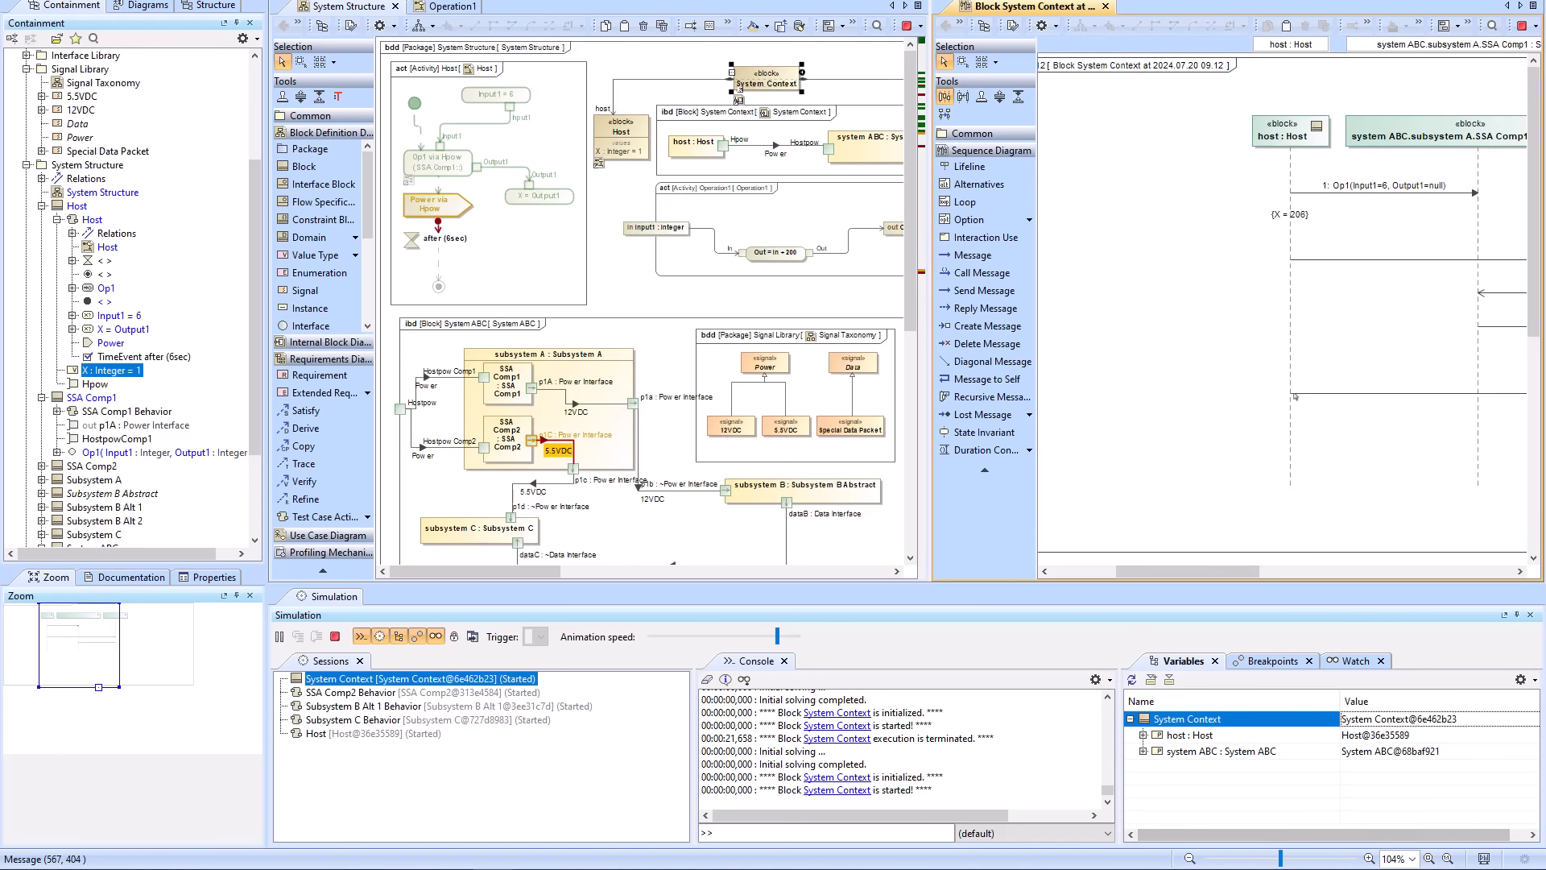
{"action": "scroll", "coordinate": [1295, 396], "scroll_direction": "down", "scroll_amount": 2}
{"action": "left_click_drag", "start_coordinate": [1213, 572], "coordinate": [1262, 585]}
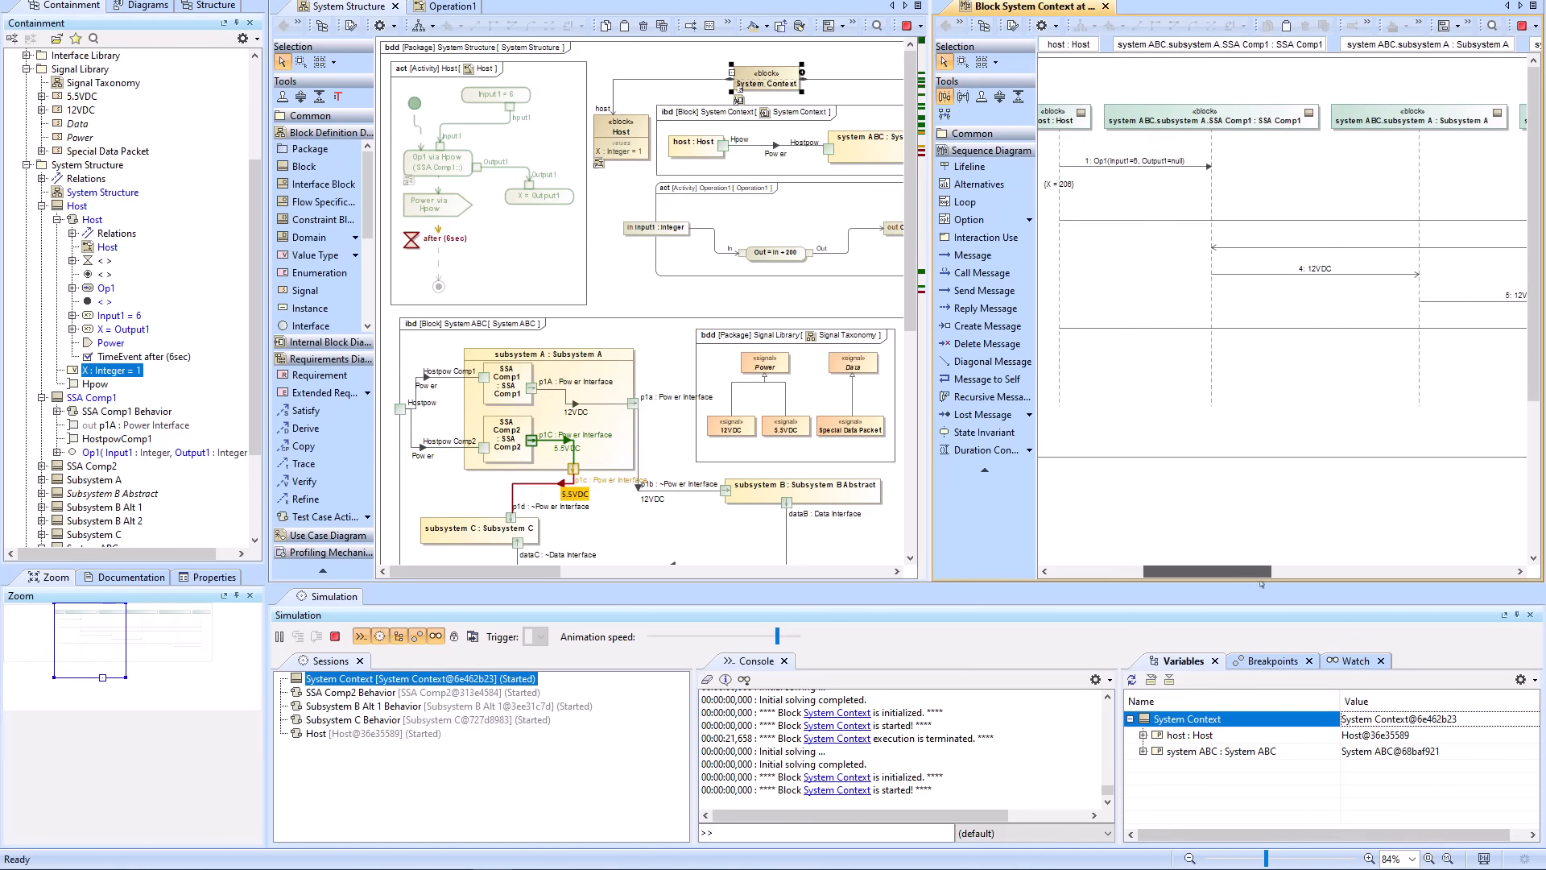
{"action": "scroll", "coordinate": [1251, 479], "scroll_direction": "down", "scroll_amount": 2}
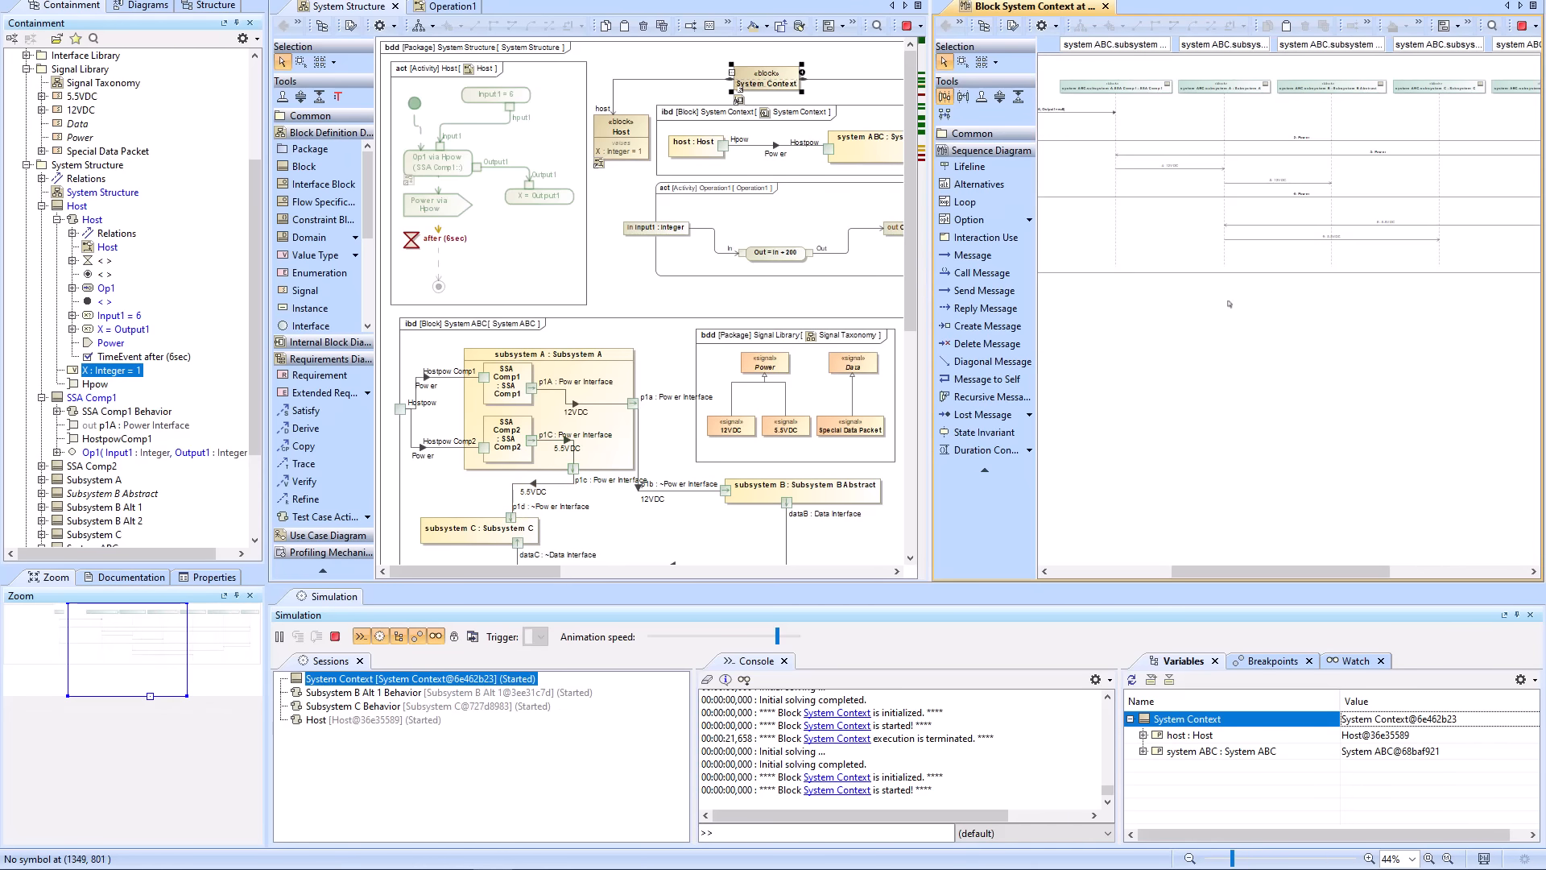
{"action": "scroll", "coordinate": [1154, 233], "scroll_direction": "up", "scroll_amount": 2}
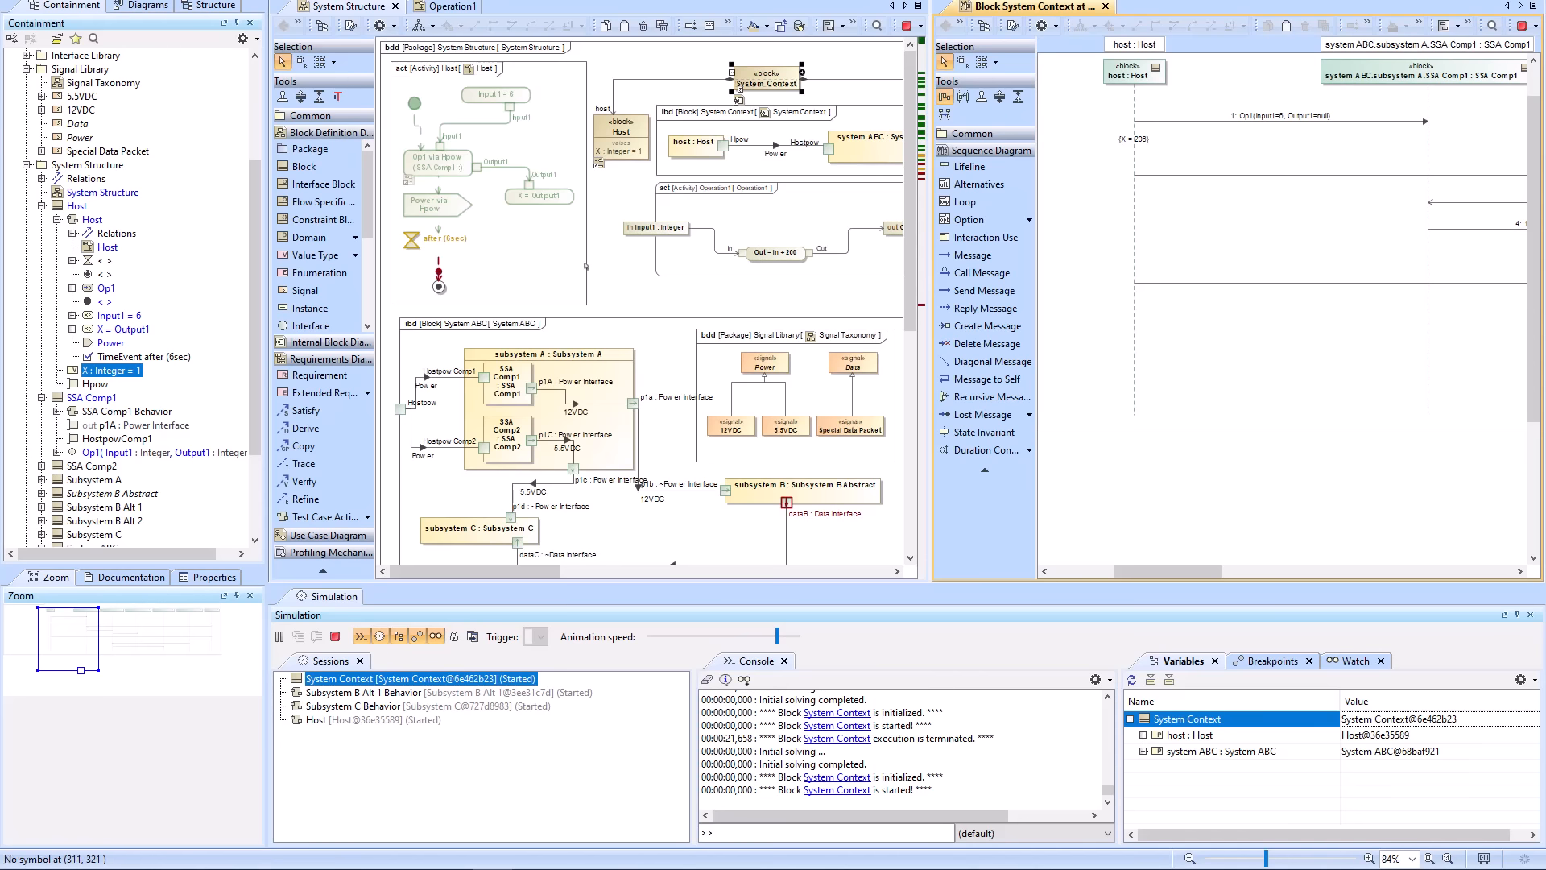
- Maximize the sequence diagram and open the specification of the Op1 message from Host to SSA Comp1
{"action": "double_click", "coordinate": [1039, 9]}
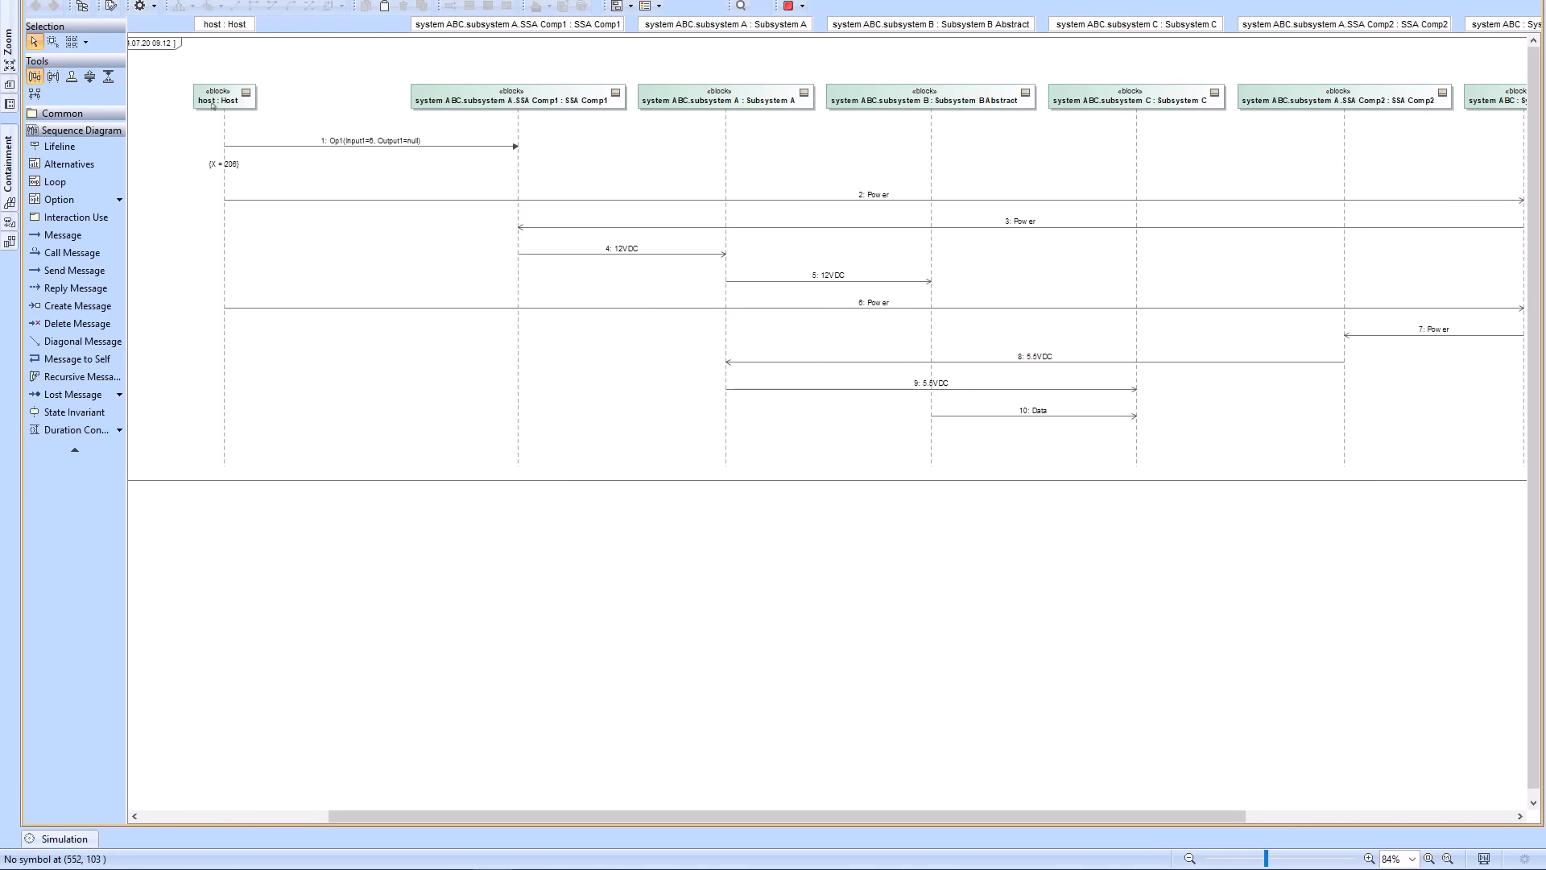
{"action": "right_click", "coordinate": [460, 147]}
{"action": "left_click", "coordinate": [512, 156]}
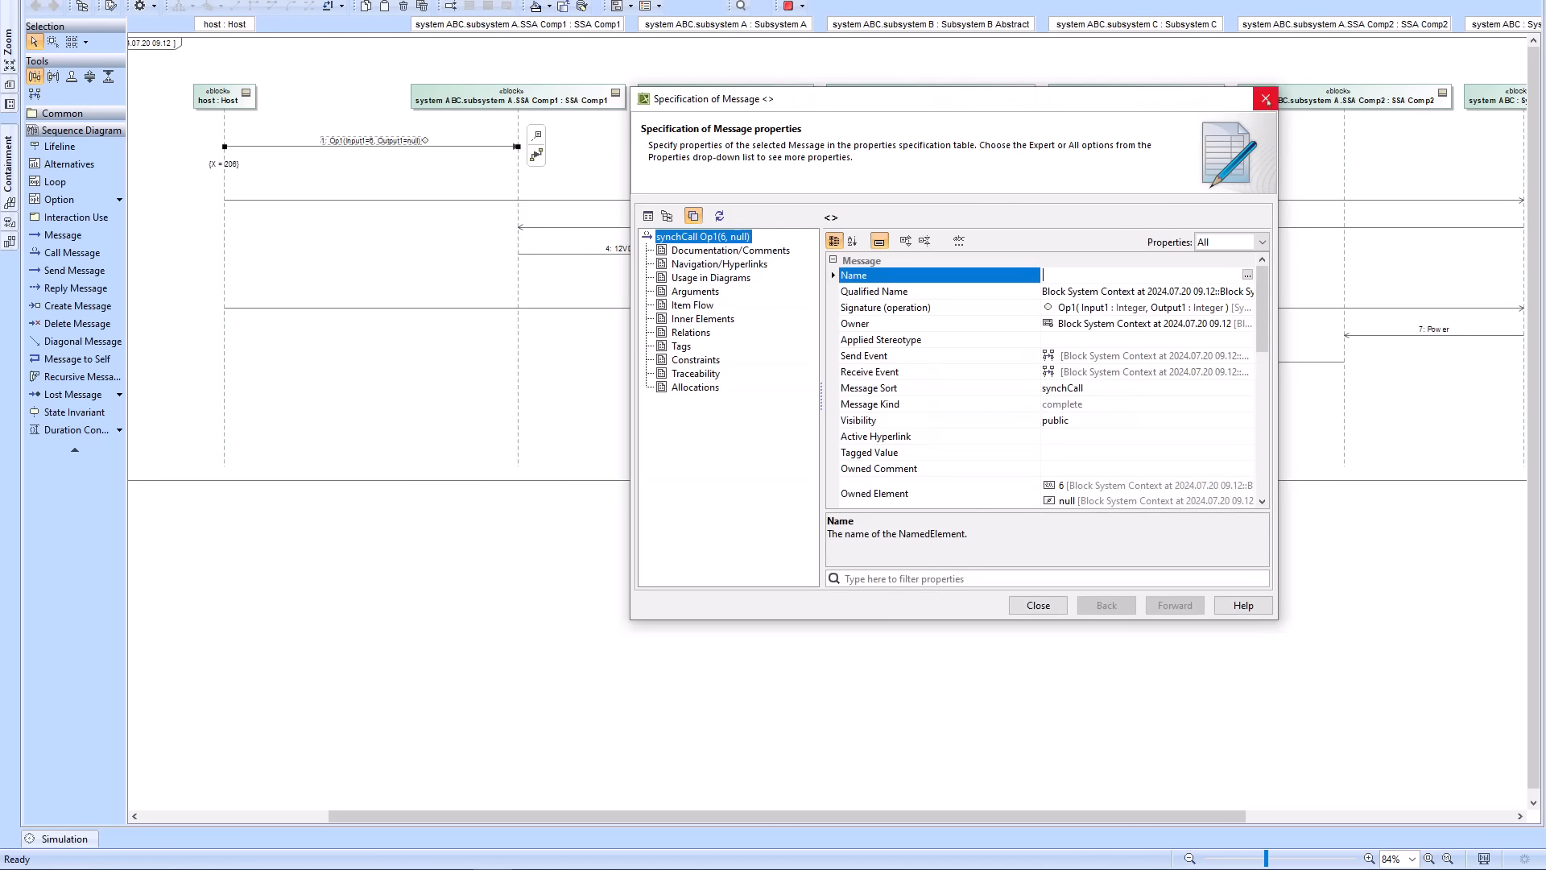
- Close the Op1 message specification and inspect the specification of the first Power message sent from Host, closing it when done
{"action": "left_click", "coordinate": [1266, 98]}
{"action": "left_click", "coordinate": [483, 204]}
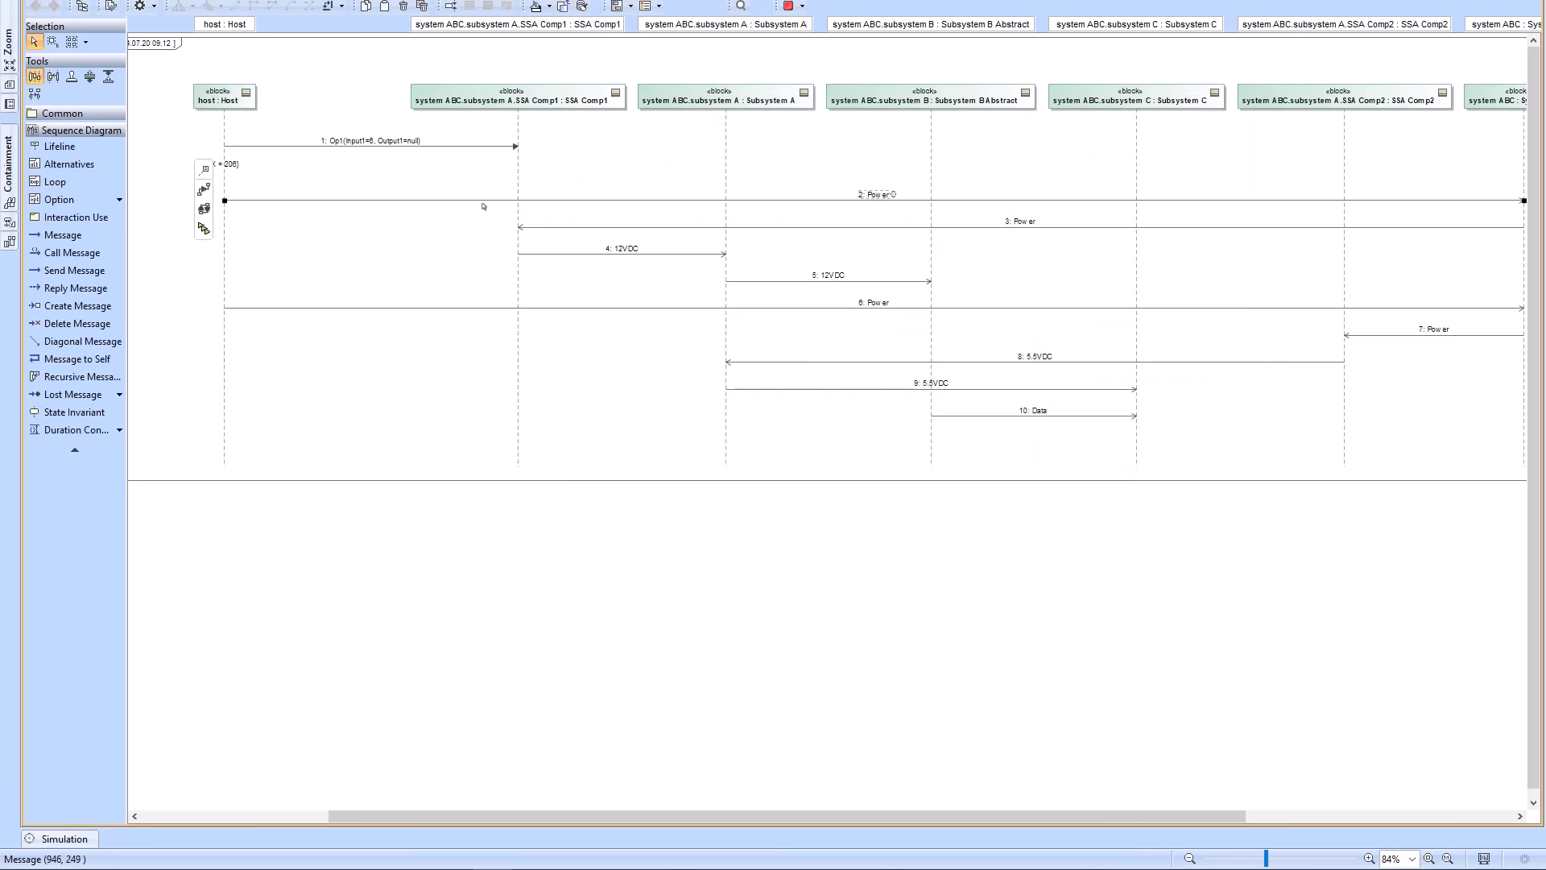
{"action": "right_click", "coordinate": [466, 207]}
{"action": "left_click", "coordinate": [581, 214]}
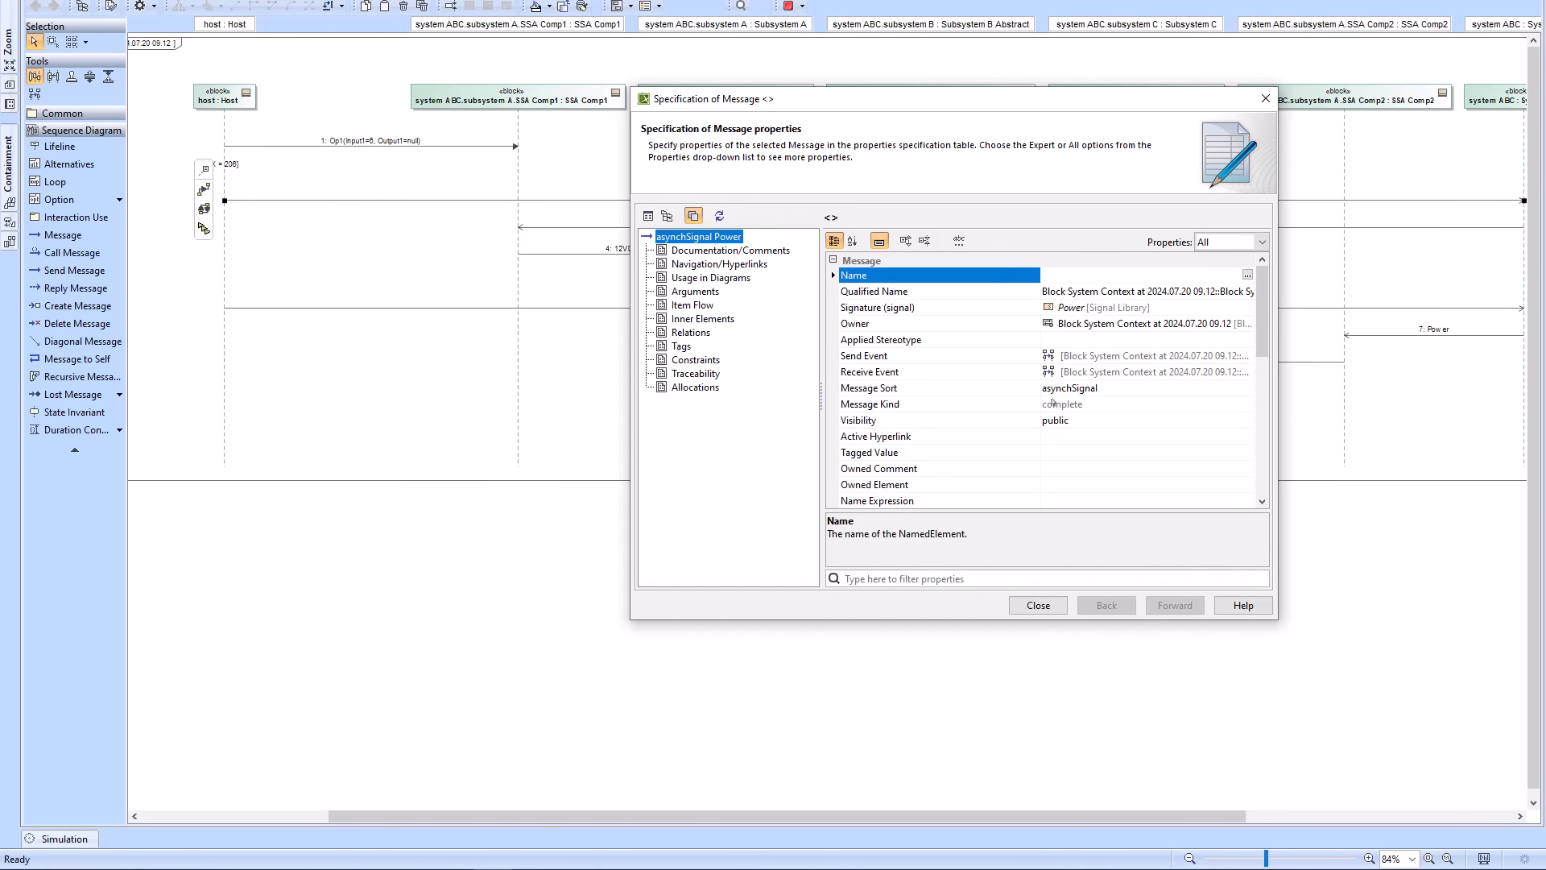
{"action": "left_click", "coordinate": [1048, 608]}
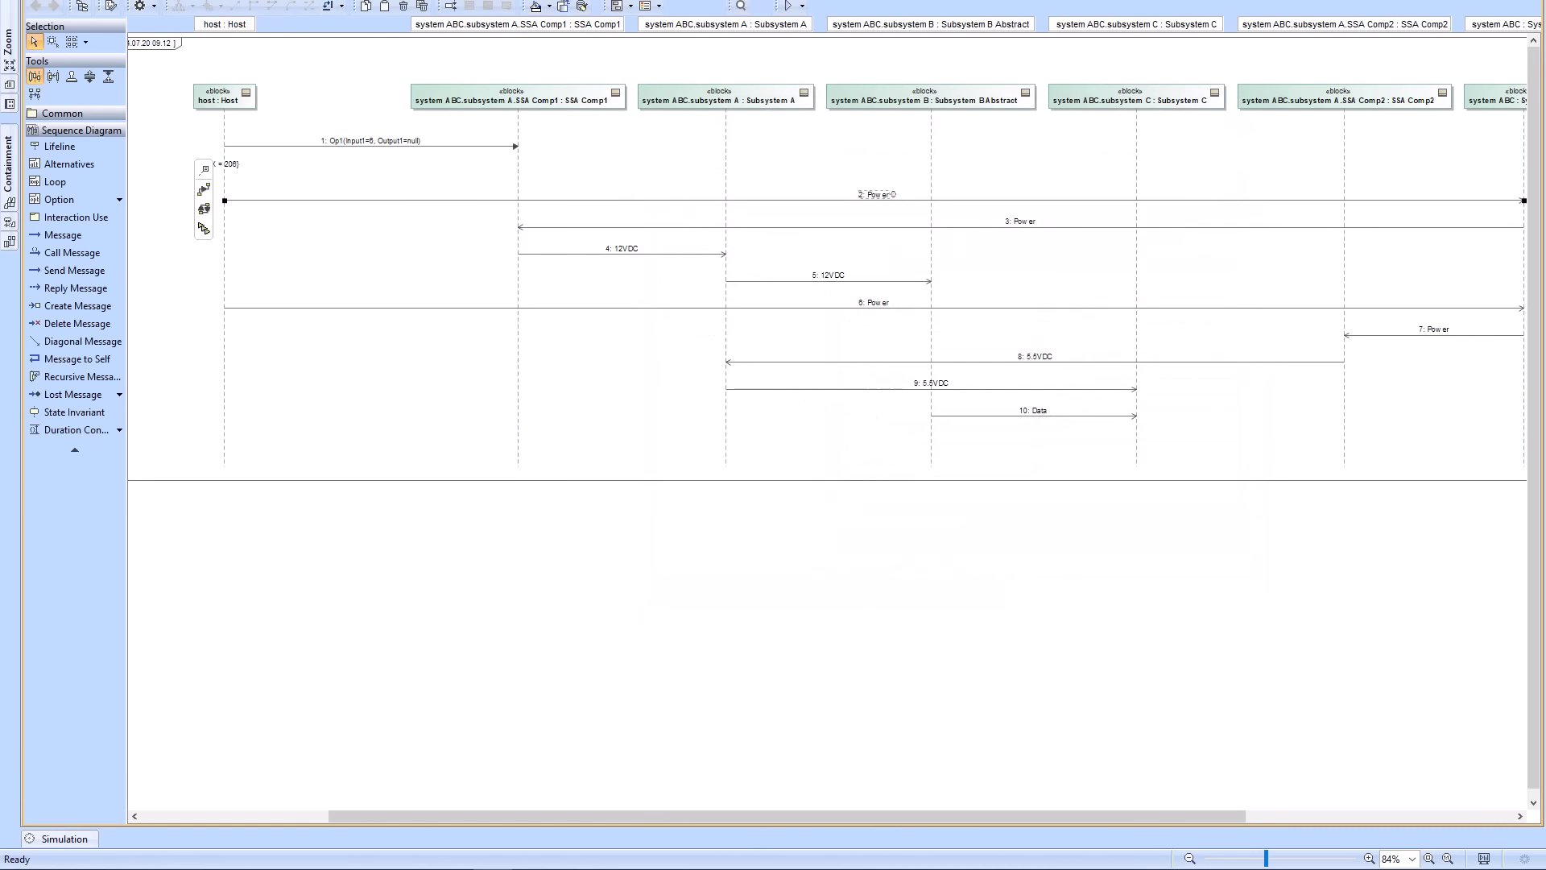
- Restore the sequence diagram to its side-by-side pane and open it from the Block System Context at 2024.07.20 09.12 interaction in the model tree
{"action": "double_click", "coordinate": [113, 1]}
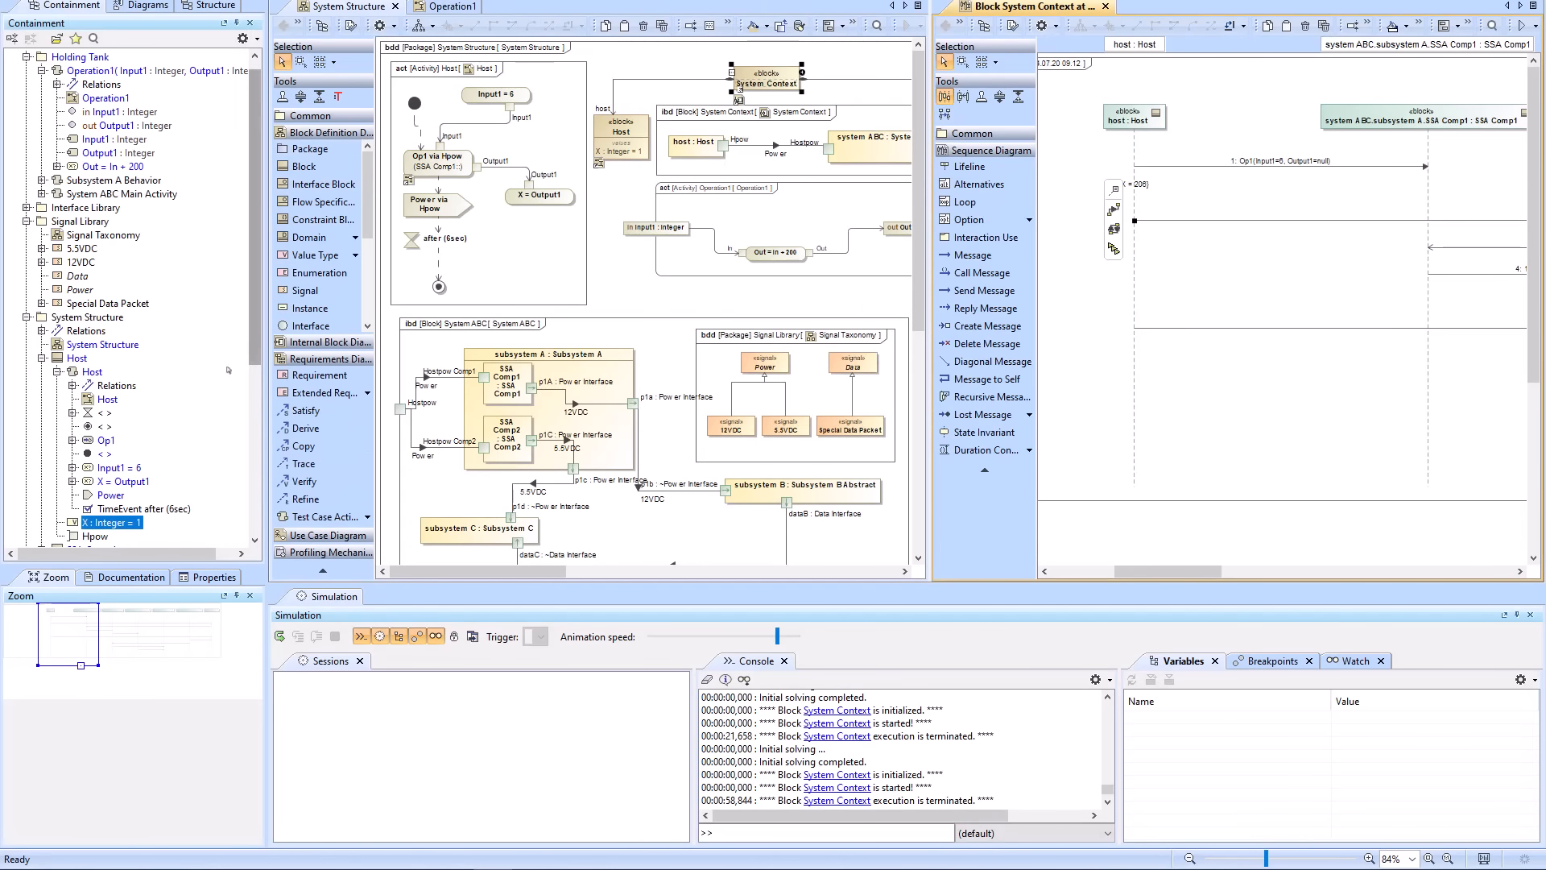
{"action": "scroll", "coordinate": [81, 239], "scroll_direction": "down", "scroll_amount": 6}
{"action": "scroll", "coordinate": [83, 471], "scroll_direction": "down", "scroll_amount": 2}
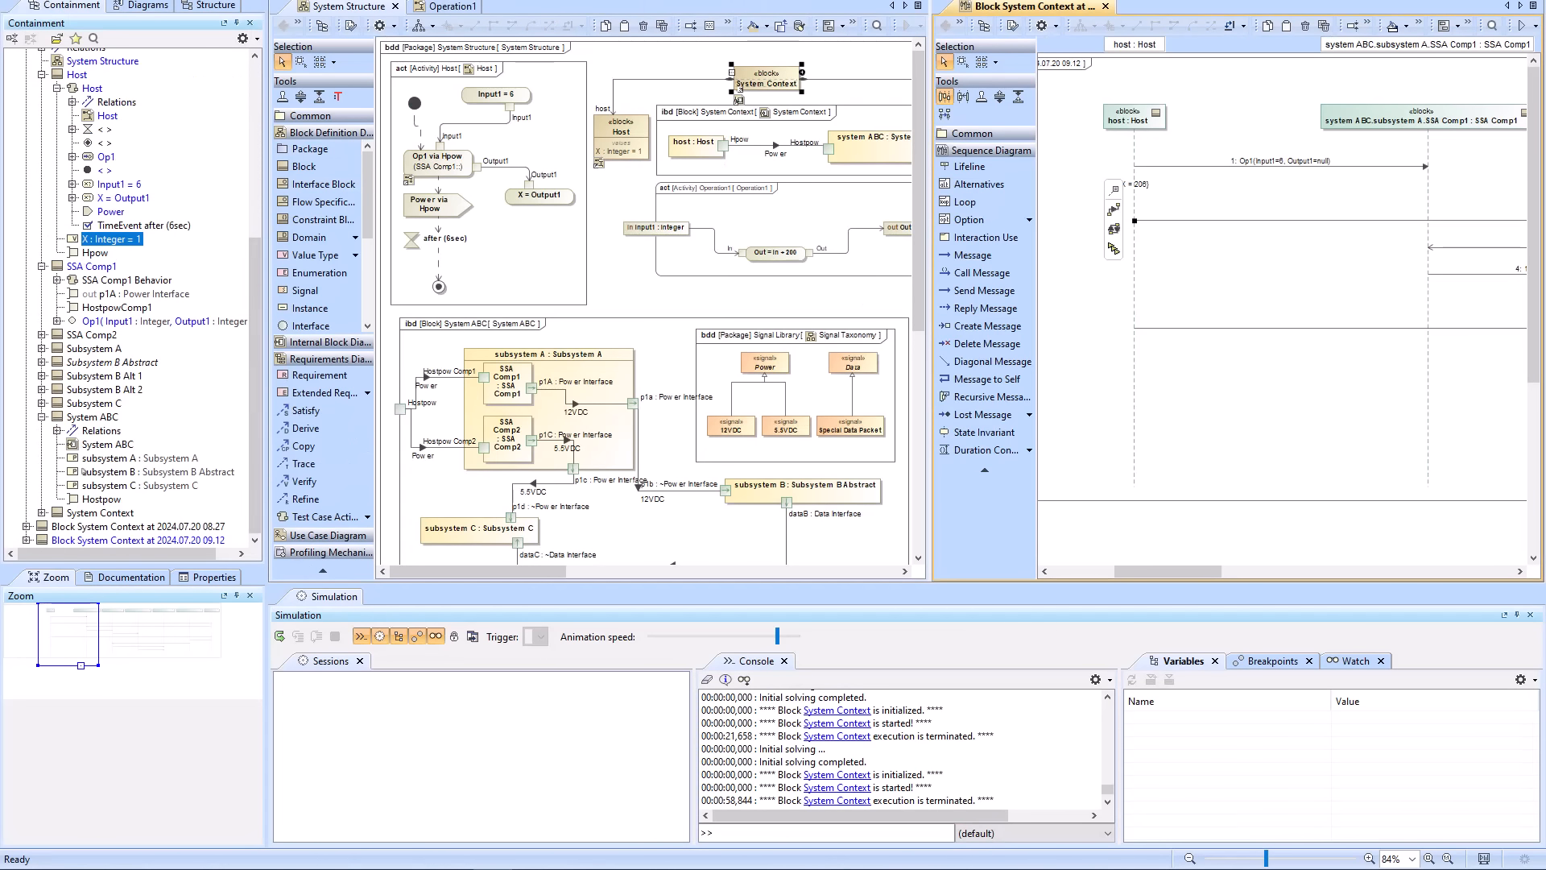
{"action": "left_click", "coordinate": [25, 539]}
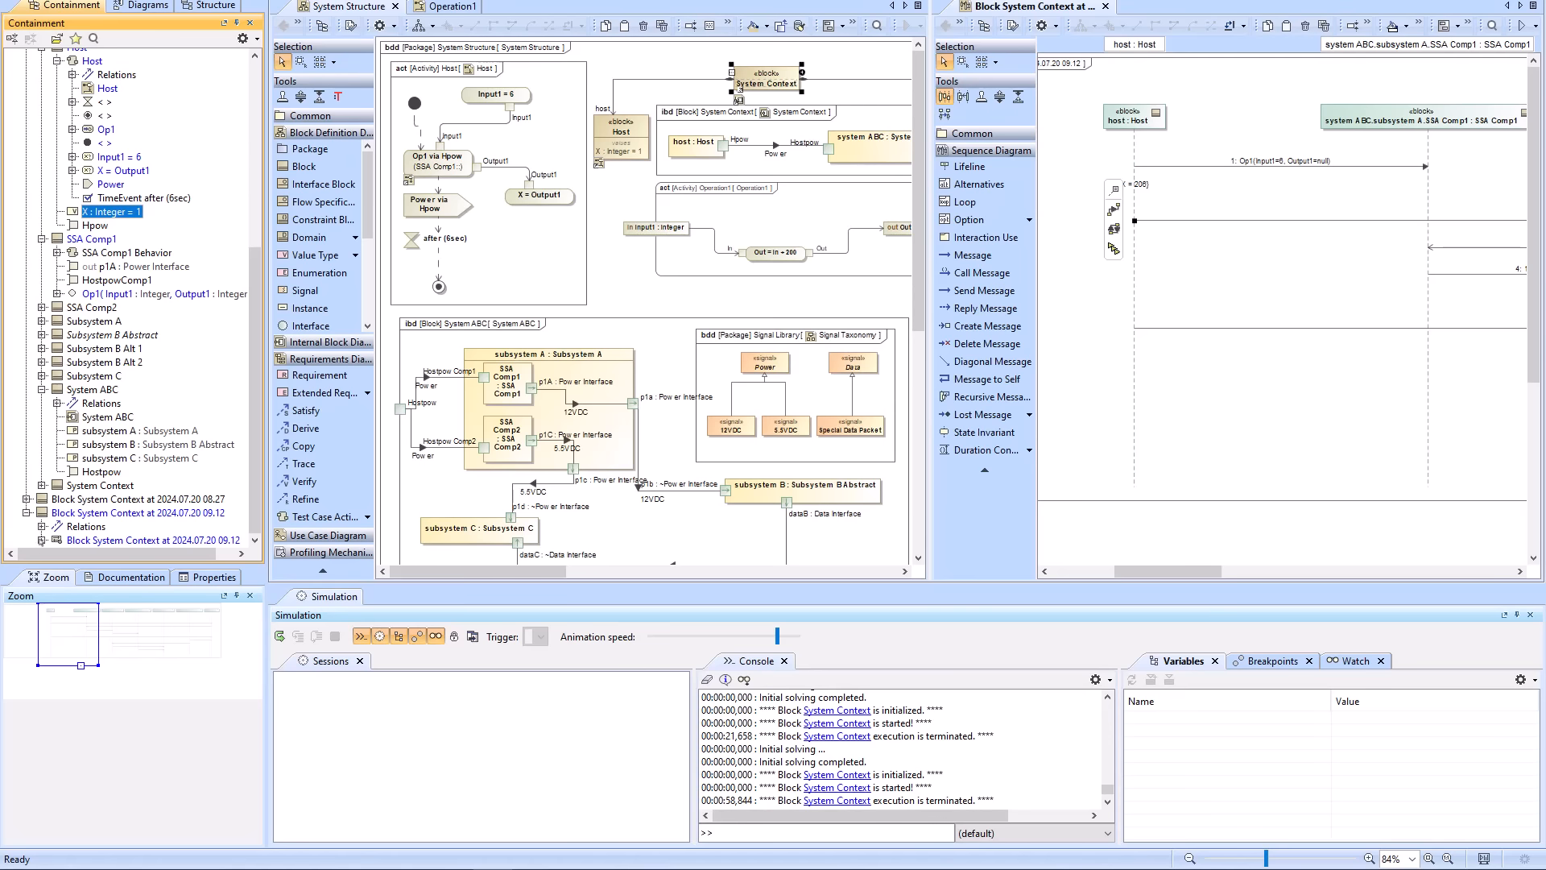
{"action": "left_click", "coordinate": [41, 540]}
{"action": "double_click", "coordinate": [117, 529]}
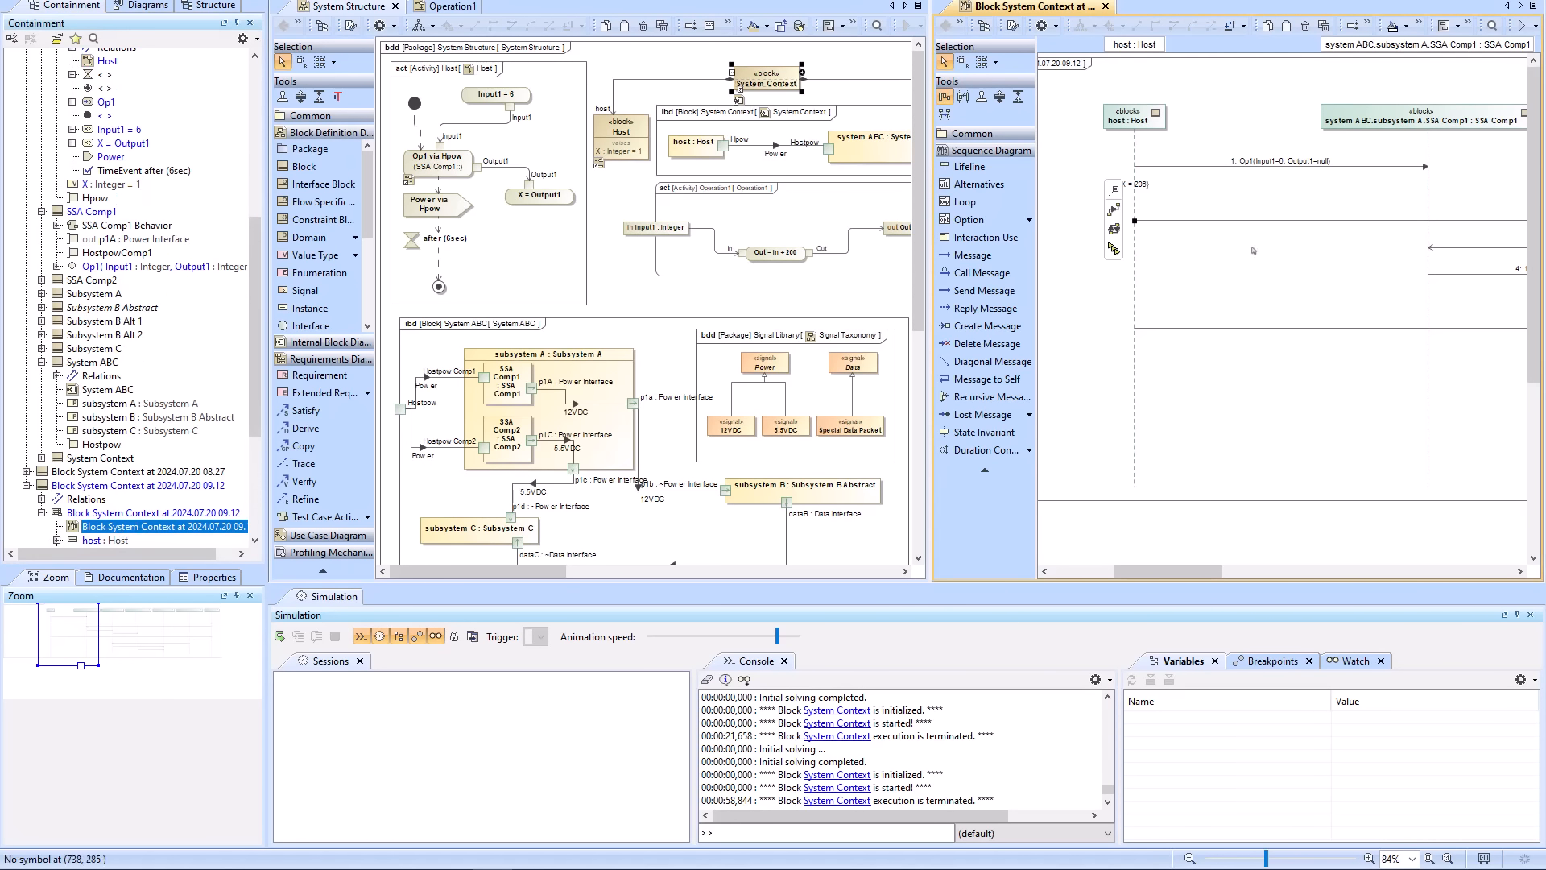